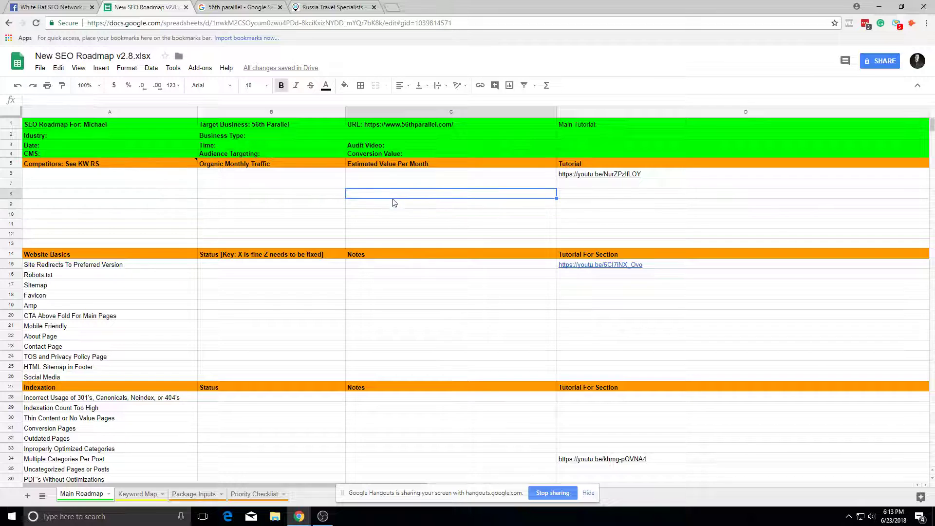
Step: Enter 'Russia Travel Specialists' as the industry in cell A2
{"action": "left_click", "coordinate": [520, 195]}
{"action": "left_click", "coordinate": [489, 166]}
{"action": "left_click", "coordinate": [490, 174]}
{"action": "left_click", "coordinate": [489, 185]}
{"action": "left_click", "coordinate": [435, 153]}
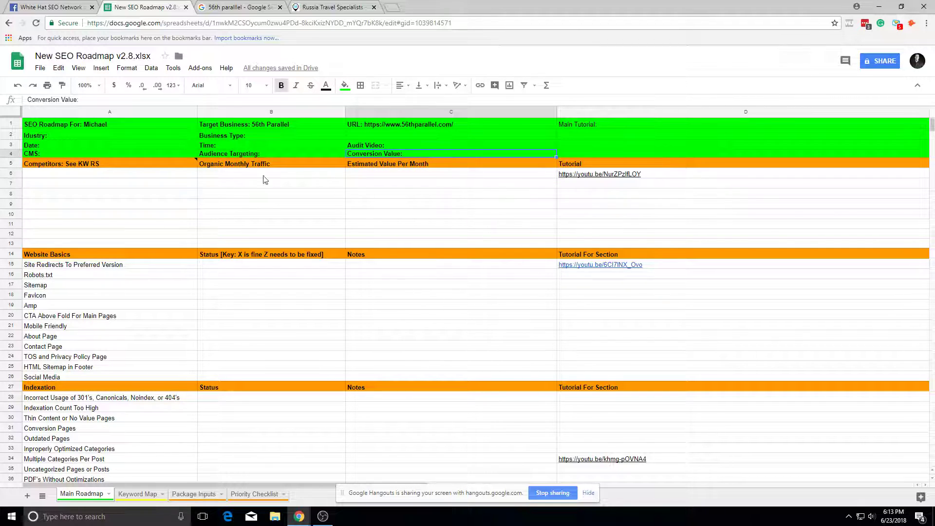
{"action": "double_click", "coordinate": [91, 130]}
{"action": "left_click", "coordinate": [321, 7]}
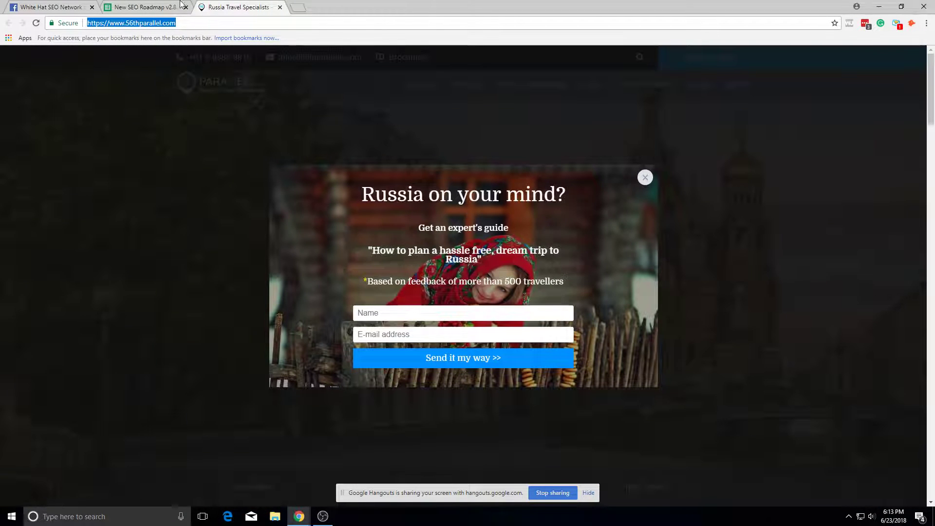
{"action": "left_click", "coordinate": [146, 7]}
{"action": "type", "text": "R"}
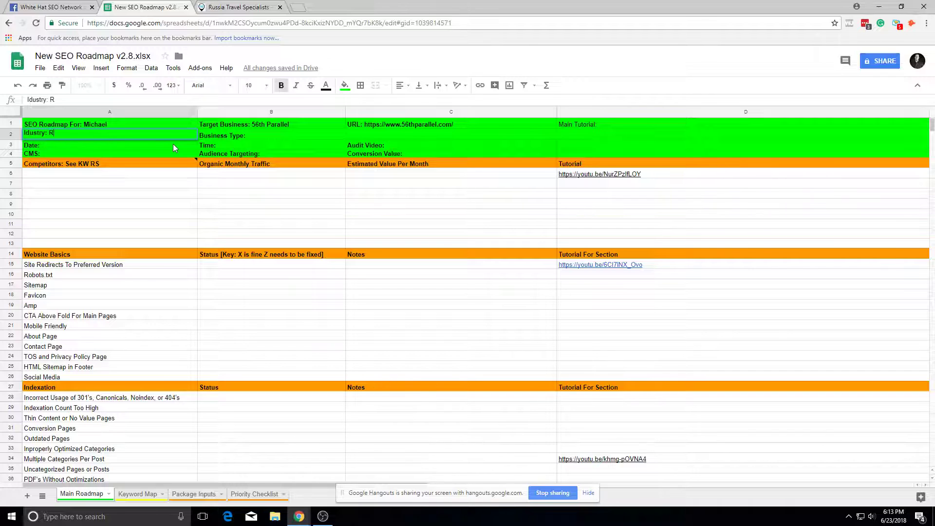
{"action": "type", "text": "ussia Travel Specialists"}
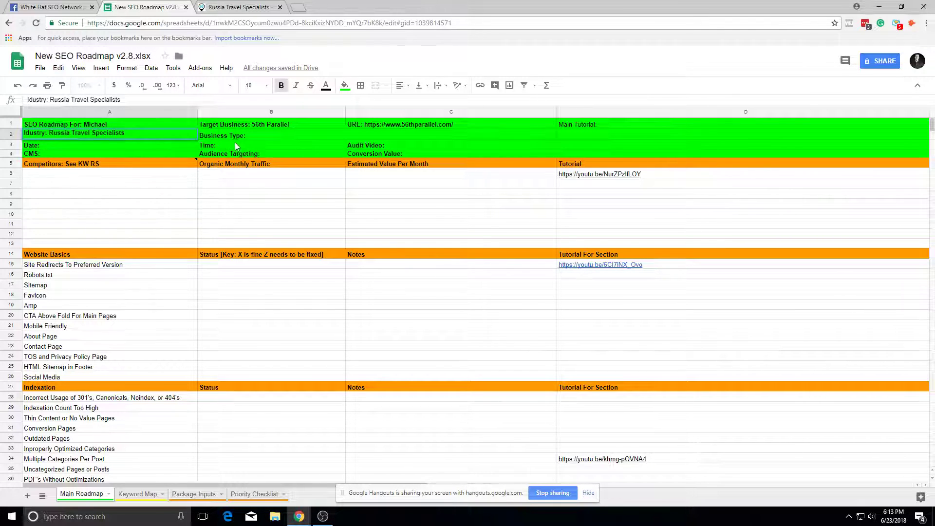
{"action": "left_click", "coordinate": [247, 135]}
Step: Enter 'International' as the business type in cell B2
{"action": "left_click", "coordinate": [232, 9]}
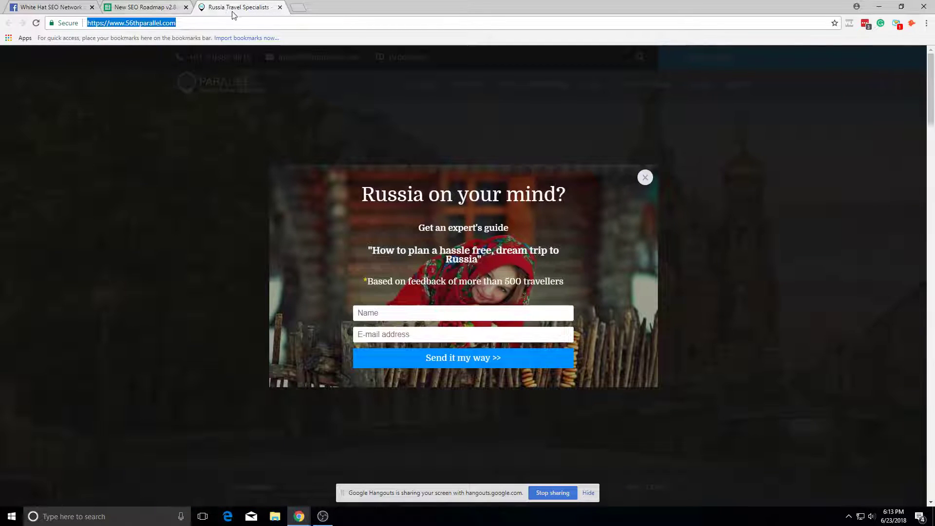
{"action": "left_click", "coordinate": [645, 177]}
{"action": "left_click", "coordinate": [145, 7]}
{"action": "double_click", "coordinate": [316, 132]}
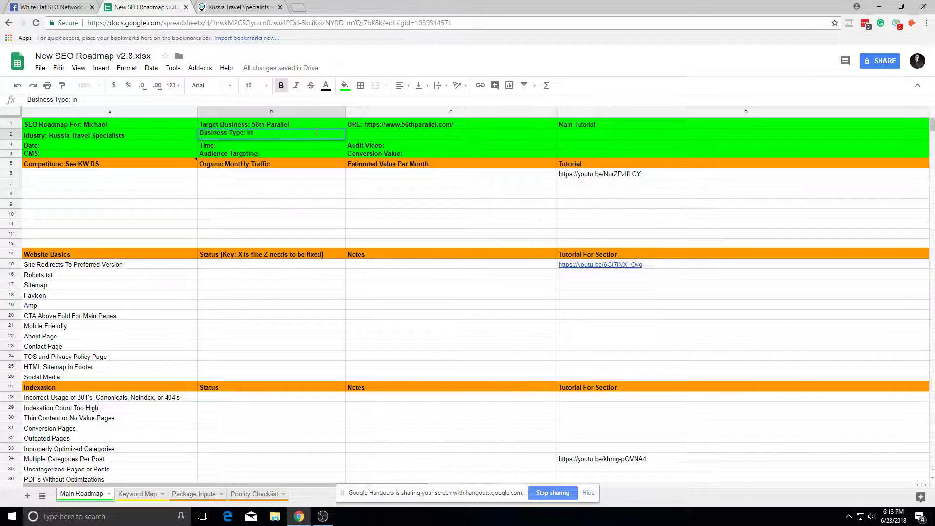
{"action": "type", "text": "International"}
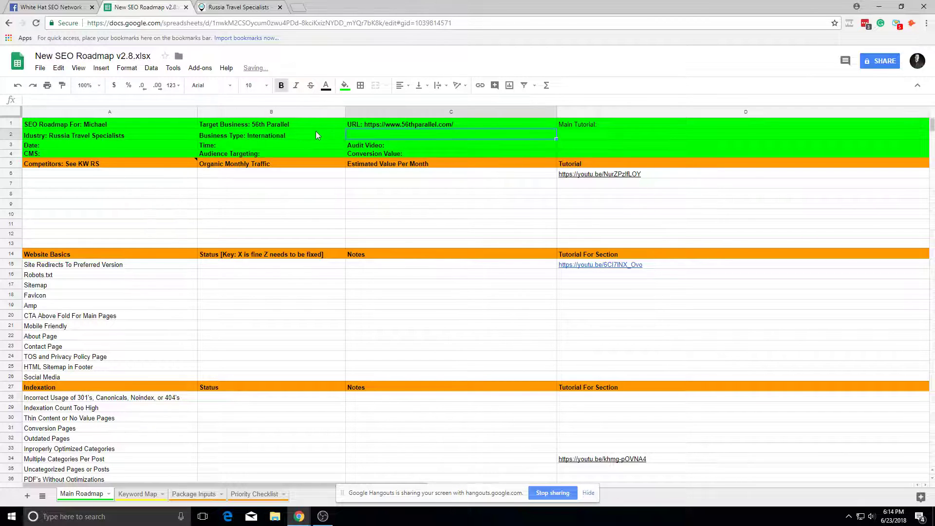
{"action": "left_click", "coordinate": [90, 135]}
Step: Fill in the date 6/23/2018 in A3 and the time 6:14 PM in B3
{"action": "double_click", "coordinate": [95, 145]}
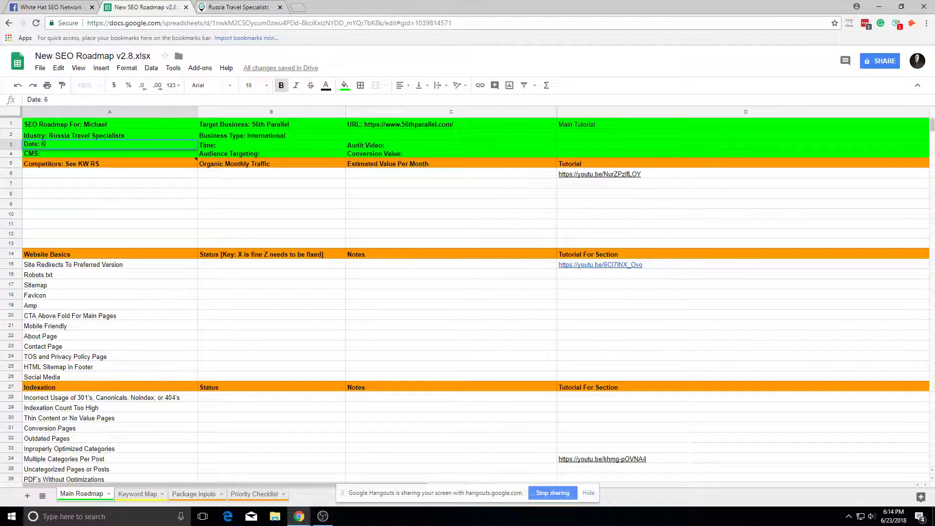
{"action": "key", "text": "Tab"}
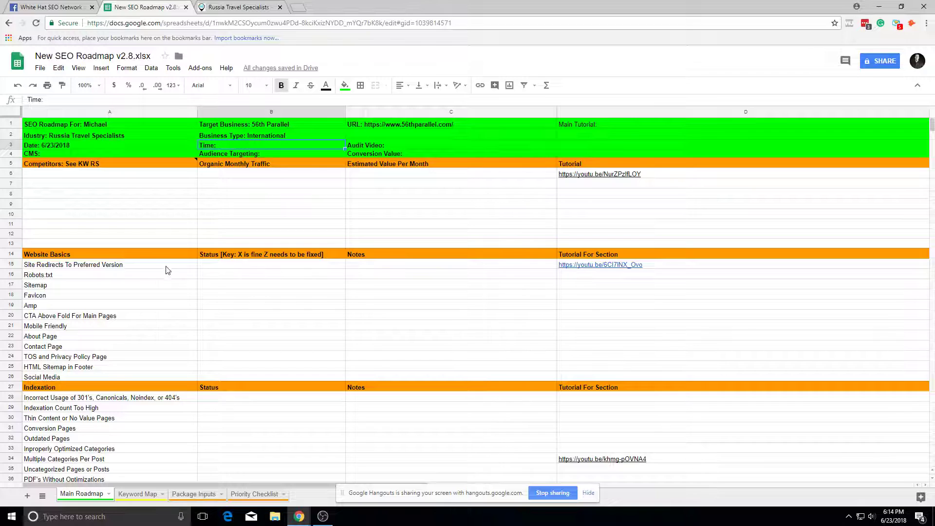
{"action": "double_click", "coordinate": [298, 144]}
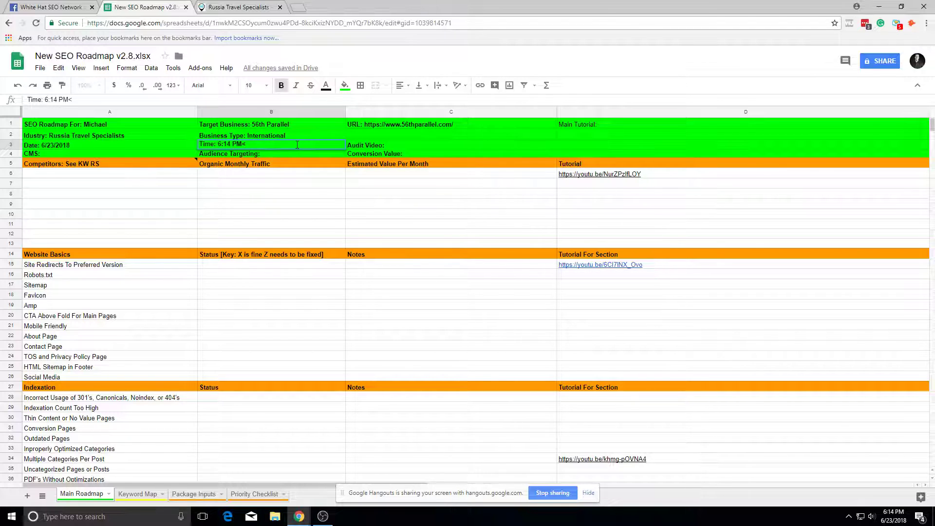
{"action": "type", "text": "6:14 PM<"}
{"action": "key", "text": "BackSpace"}
{"action": "key", "text": "Tab"}
{"action": "left_click", "coordinate": [152, 152]}
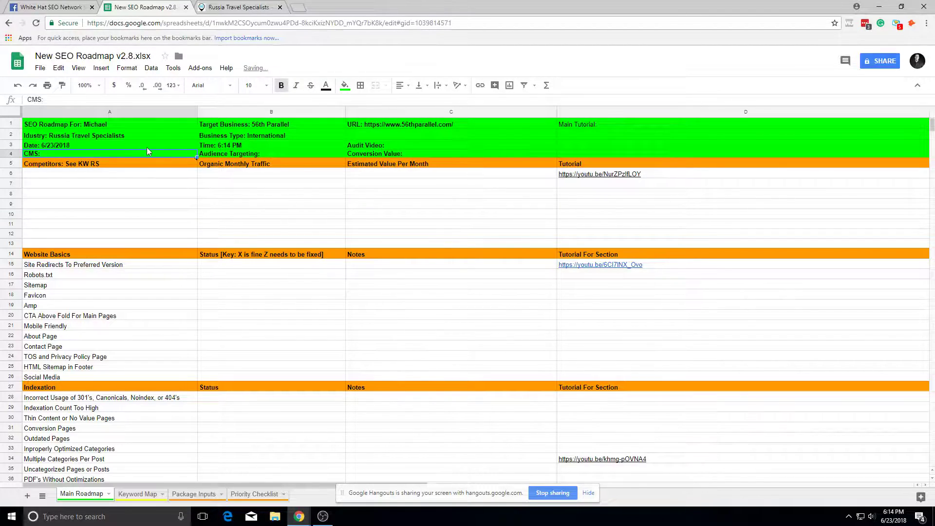
Step: Check the 56th Parallel site's page source to identify its CMS
{"action": "left_click", "coordinate": [211, 6]}
{"action": "right_click", "coordinate": [219, 132]}
{"action": "left_click", "coordinate": [283, 246]}
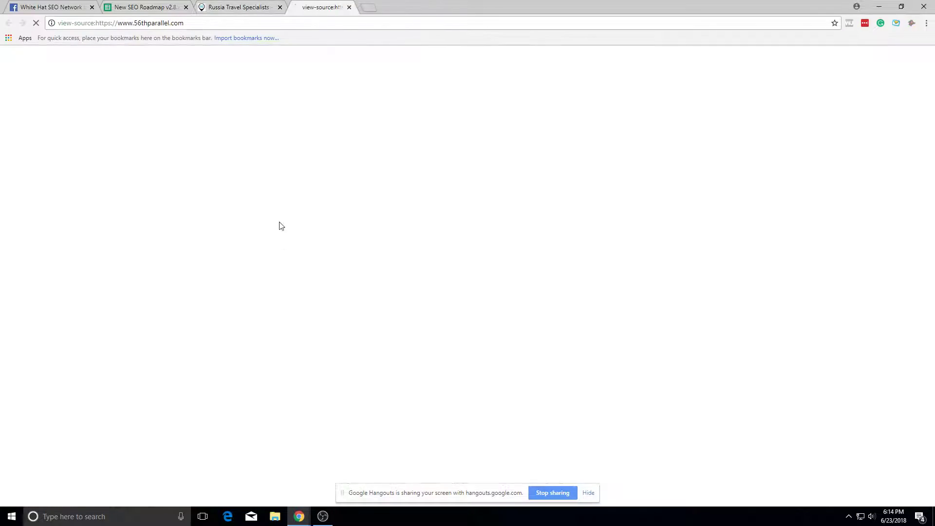
{"action": "left_click", "coordinate": [374, 7]}
{"action": "left_click", "coordinate": [144, 7]}
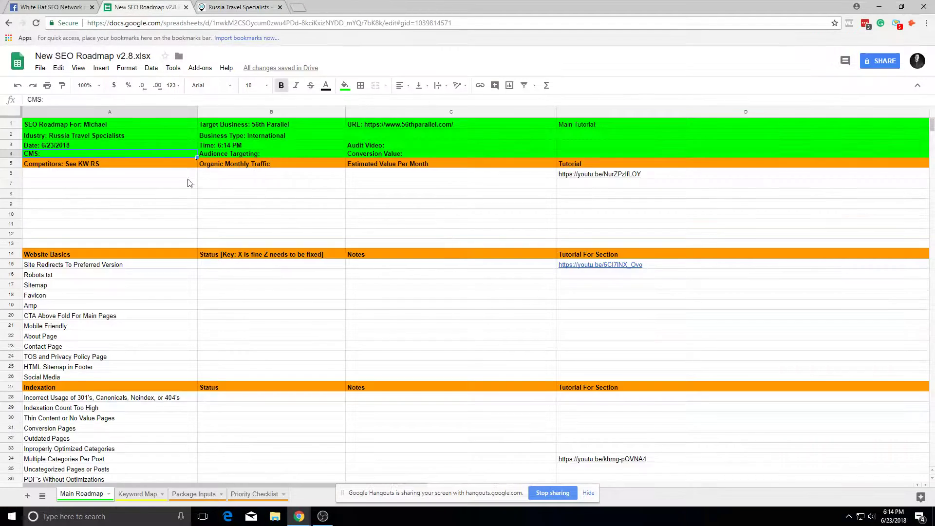
Step: Enter Wordpress as the CMS in cell A4
{"action": "double_click", "coordinate": [144, 153]}
{"action": "type", "text": "Wordpress"}
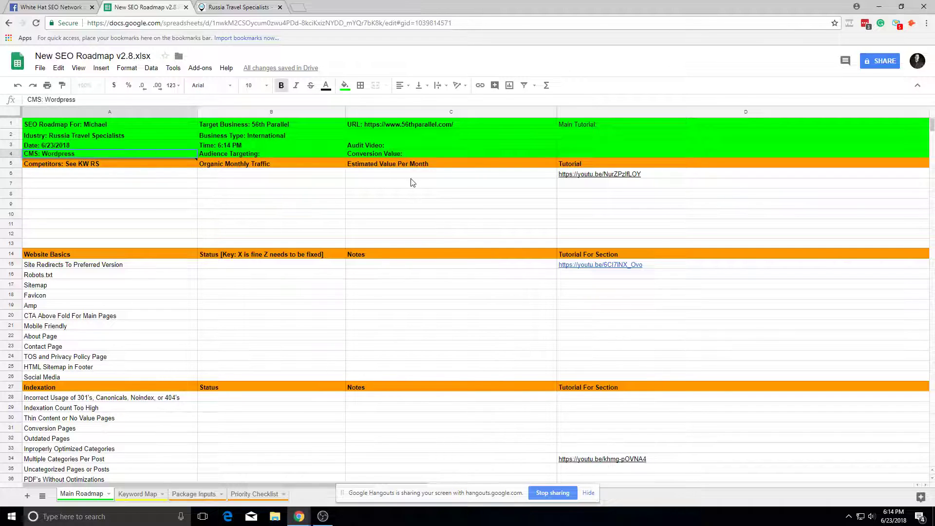
{"action": "left_click", "coordinate": [376, 174]}
{"action": "left_click", "coordinate": [91, 174]}
{"action": "left_click", "coordinate": [299, 6]}
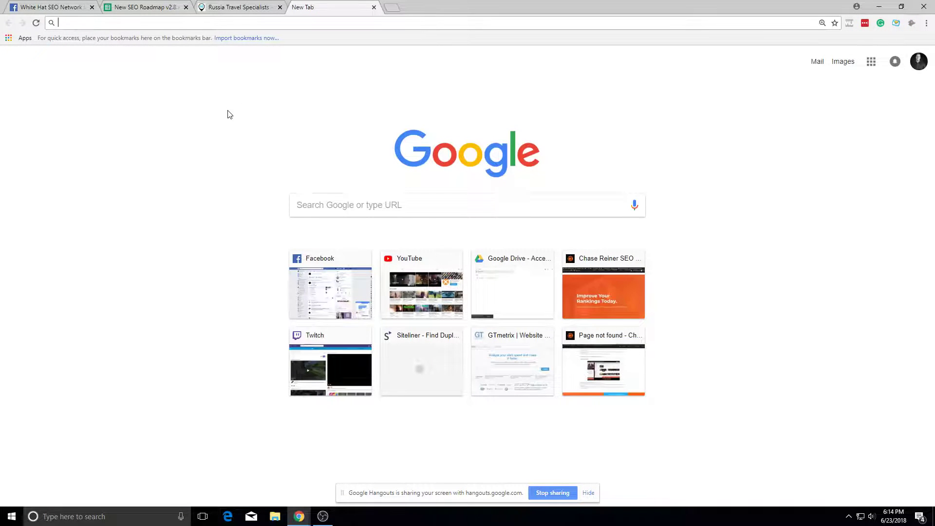
Step: Search for Travel All Russia and paste its site address into A6
{"action": "type", "text": "travel all "}
{"action": "type", "text": "russia"}
{"action": "key", "text": "Return"}
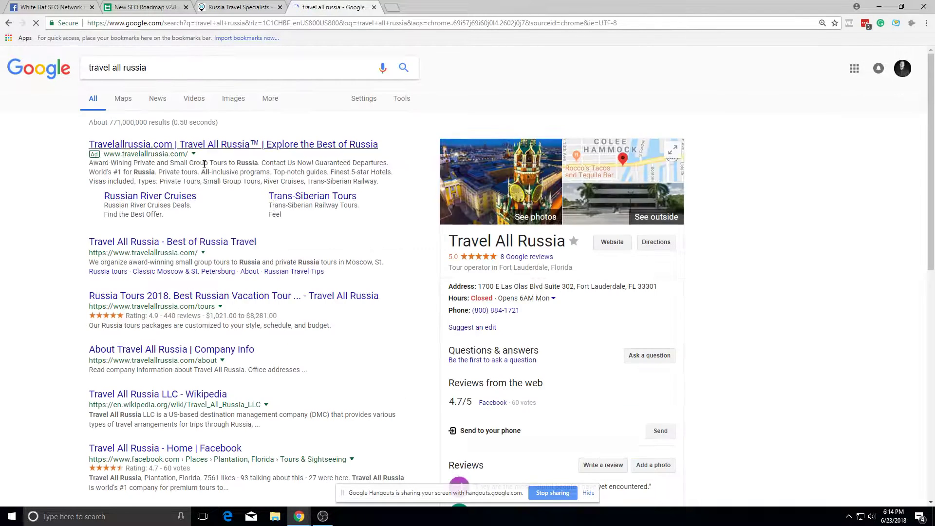
{"action": "left_click", "coordinate": [170, 242]}
{"action": "left_click", "coordinate": [321, 23]}
{"action": "key", "text": "ctrl+c"}
{"action": "left_click", "coordinate": [161, 7]}
{"action": "key", "text": "ctrl+v"}
{"action": "left_click", "coordinate": [144, 203]}
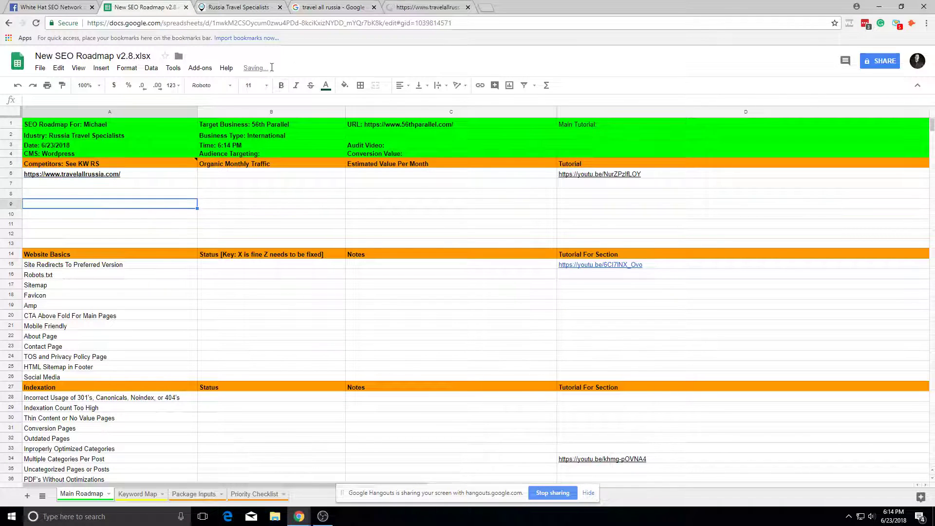
Step: Search for Visit Russia and paste its site address into A7
{"action": "left_click", "coordinate": [486, 7]}
{"action": "type", "text": "visit rus"}
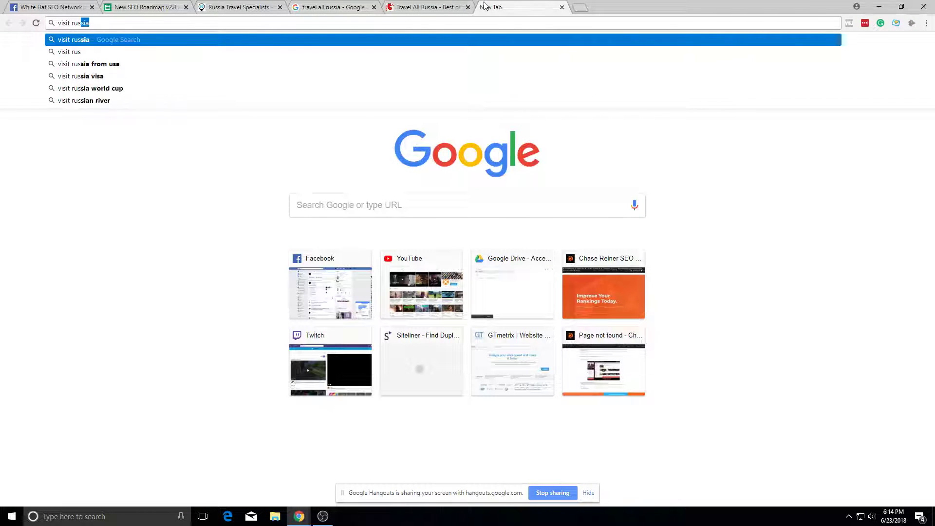
{"action": "key", "text": "Return"}
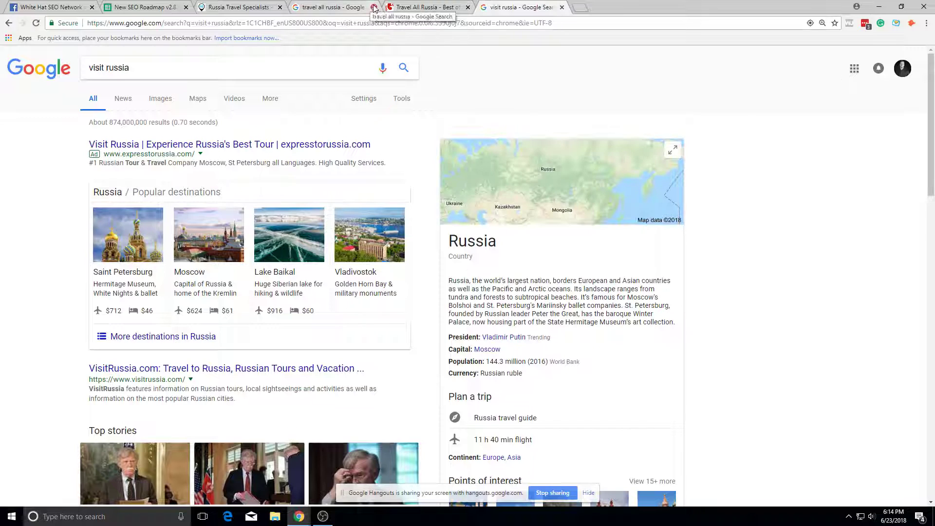
{"action": "left_click", "coordinate": [374, 7]}
{"action": "left_click", "coordinate": [190, 368]}
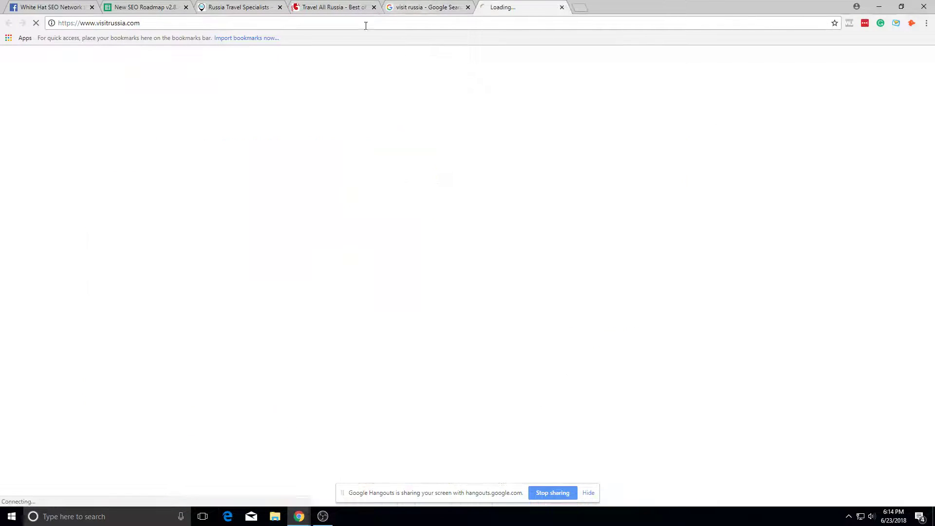
{"action": "left_click", "coordinate": [146, 7]}
{"action": "left_click", "coordinate": [153, 189]}
{"action": "key", "text": "ctrl+v"}
{"action": "left_click", "coordinate": [521, 7]}
Step: Search 'express to russia', open the Express to Russia site and select its address
{"action": "left_click", "coordinate": [578, 8]}
{"action": "type", "text": "express"}
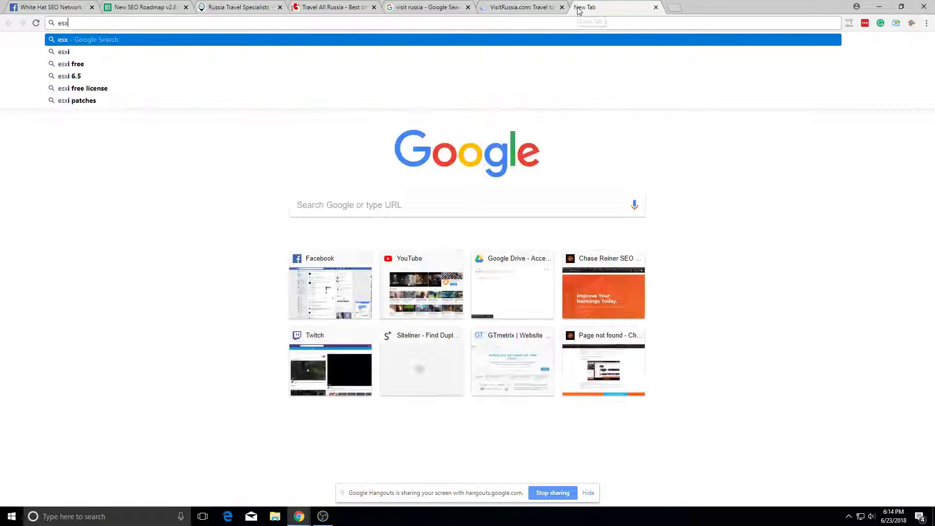
{"action": "type", "text": "ed russia"}
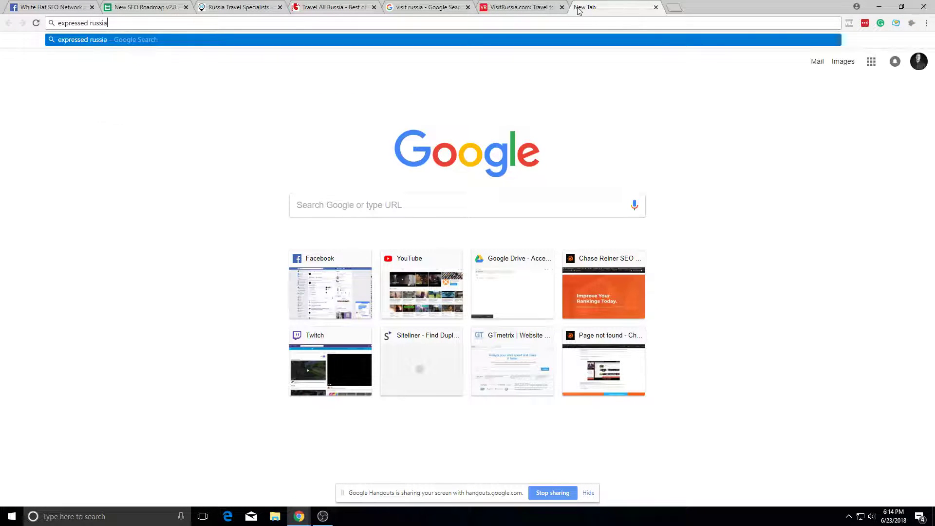
{"action": "key", "text": "Return"}
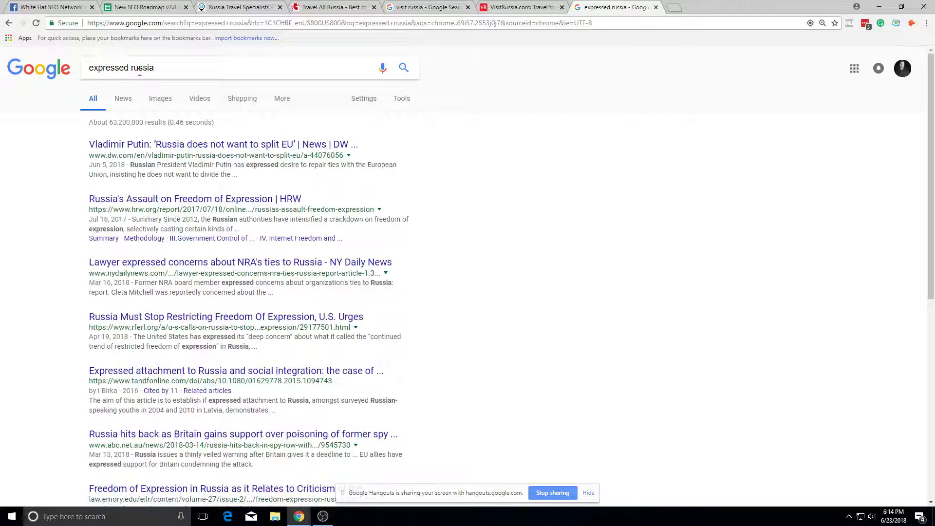
{"action": "left_click", "coordinate": [136, 68]}
{"action": "key", "text": "BackSpace"}
{"action": "key", "text": "BackSpace"}
{"action": "key", "text": "BackSpace"}
{"action": "type", "text": "to"}
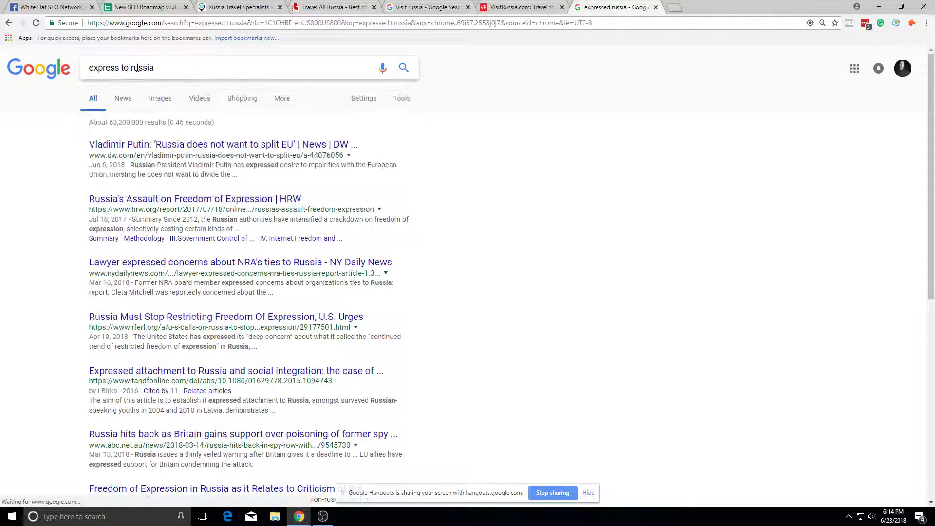
{"action": "key", "text": "Return"}
{"action": "left_click", "coordinate": [136, 268]}
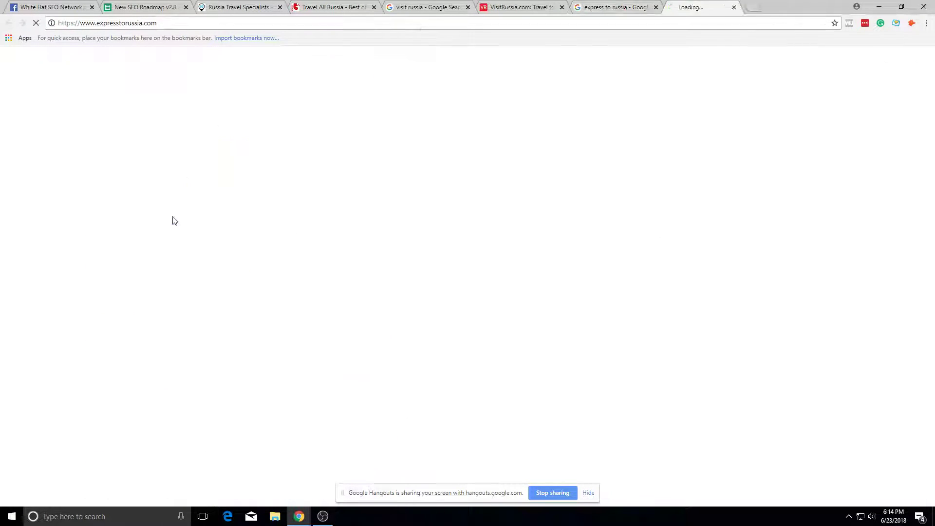
{"action": "left_click", "coordinate": [230, 20]}
{"action": "left_click", "coordinate": [176, 5]}
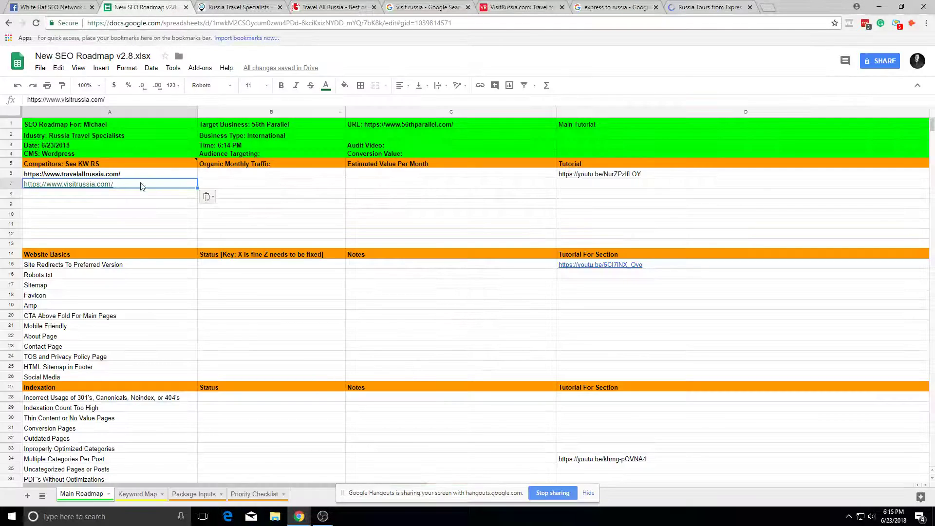
Step: Paste the 56thparallel.com address into cell A9
{"action": "left_click", "coordinate": [135, 197]}
{"action": "left_click", "coordinate": [239, 7]}
{"action": "left_click", "coordinate": [206, 23]}
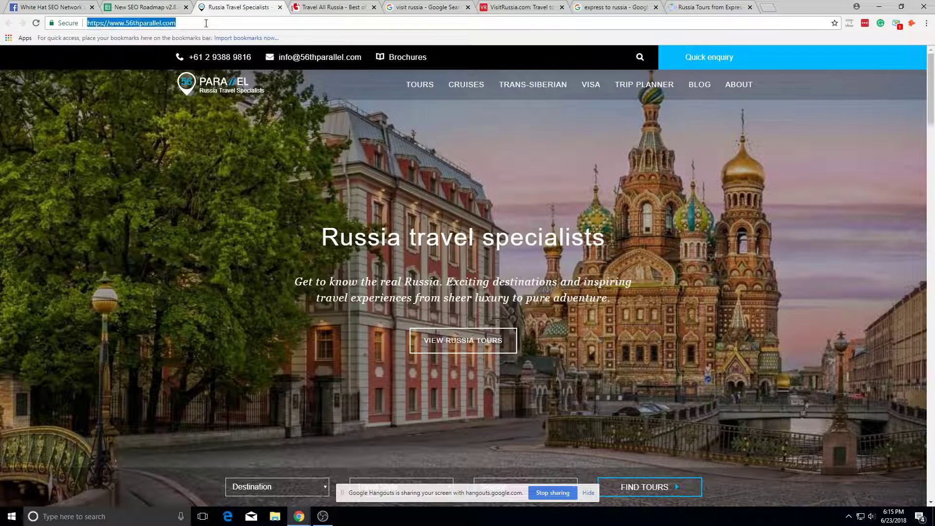
{"action": "left_click", "coordinate": [146, 7]}
{"action": "left_click", "coordinate": [135, 205]}
{"action": "key", "text": "ctrl+v"}
Step: Paste the expresstorussia.com address into cell A8
{"action": "left_click", "coordinate": [227, 4]}
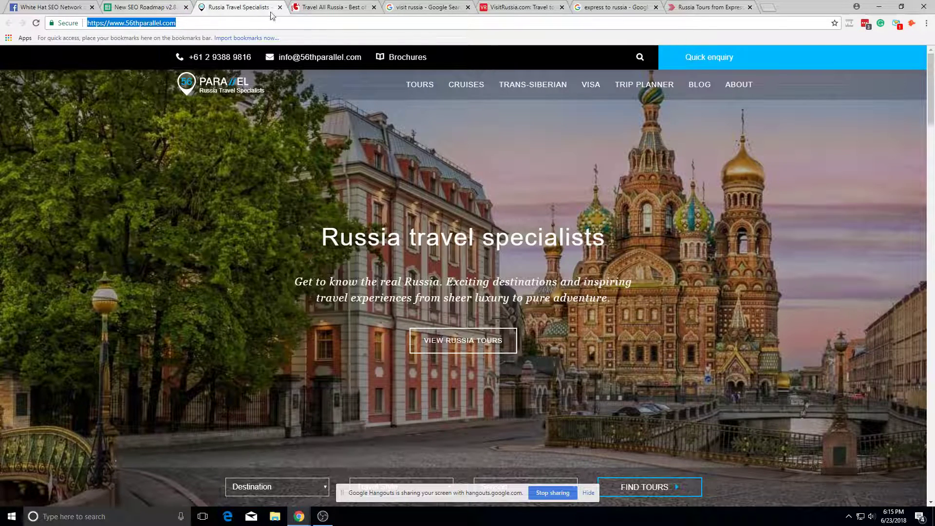
{"action": "left_click", "coordinate": [723, 4]}
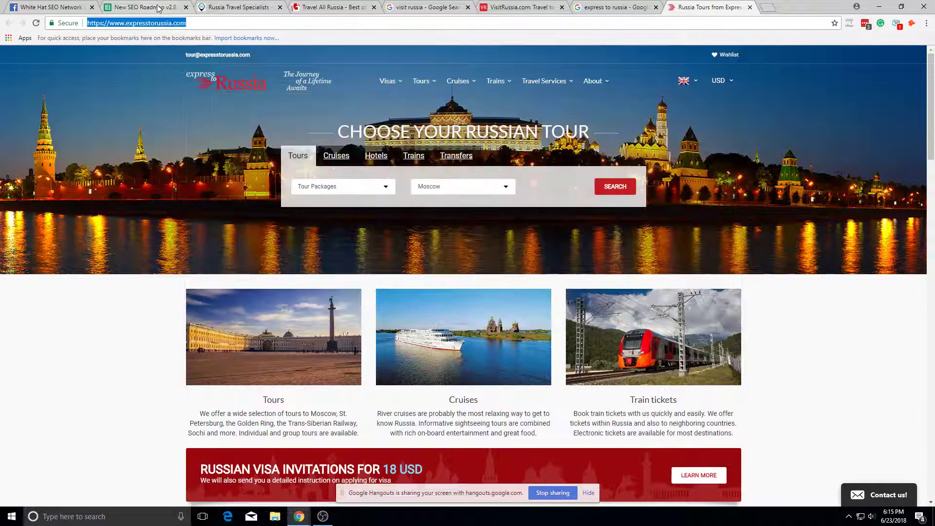
{"action": "left_click", "coordinate": [146, 7]}
{"action": "left_click", "coordinate": [149, 195]}
{"action": "key", "text": "ctrl+v"}
{"action": "left_click", "coordinate": [244, 306]}
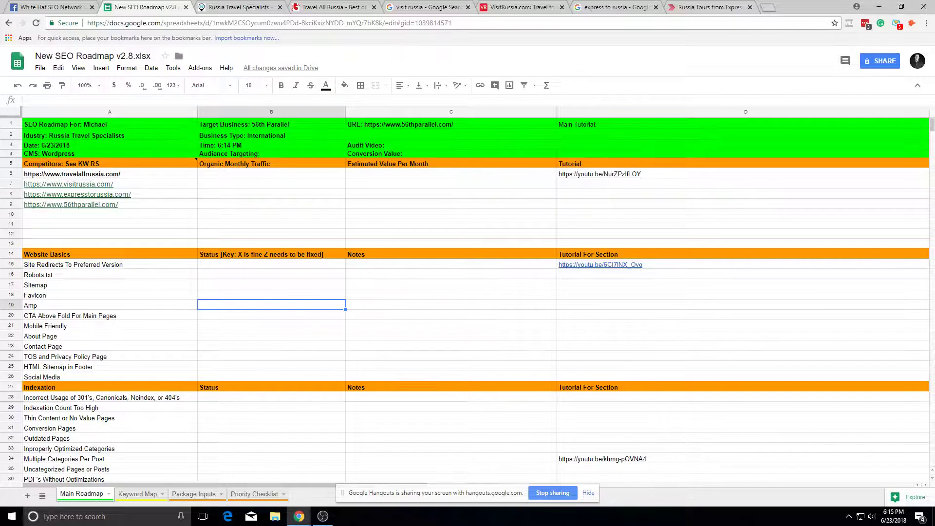
Step: Enter $250 as the Conversion Value in cell C4
{"action": "double_click", "coordinate": [419, 154]}
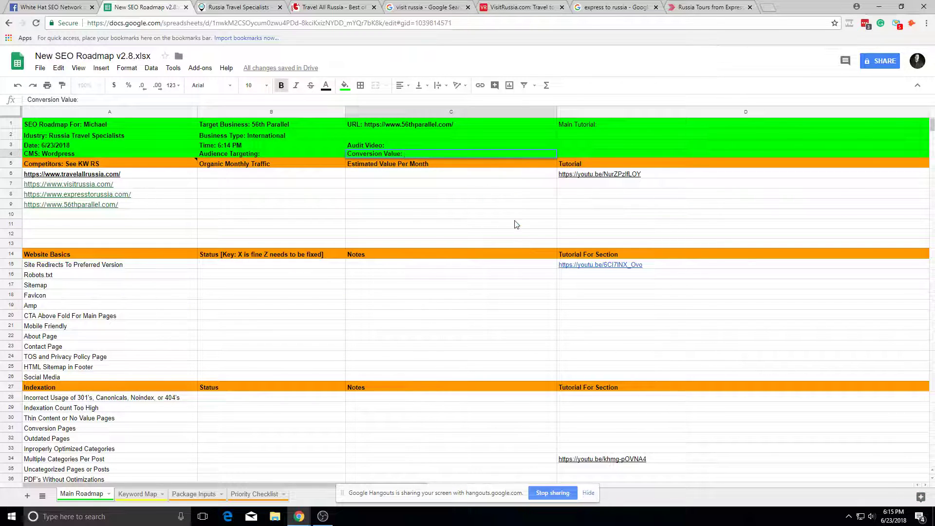
{"action": "type", "text": "$250"}
{"action": "key", "text": "Tab"}
{"action": "left_click", "coordinate": [680, 217]}
{"action": "left_click_drag", "start_coordinate": [281, 486], "coordinate": [204, 487]}
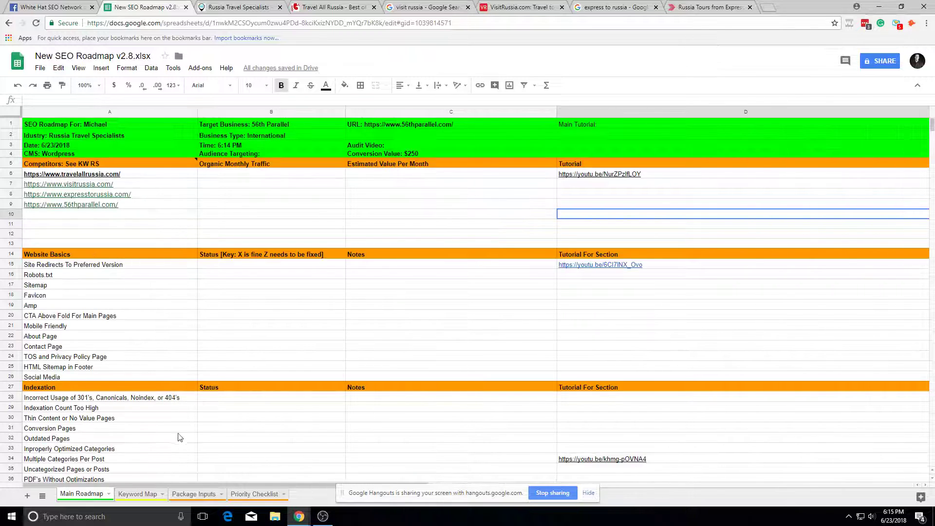
{"action": "left_click", "coordinate": [250, 215]}
{"action": "left_click", "coordinate": [403, 166]}
Step: Close the competitor sites and search-result tabs, keeping the roadmap and 56th Parallel site
{"action": "left_click", "coordinate": [712, 7]}
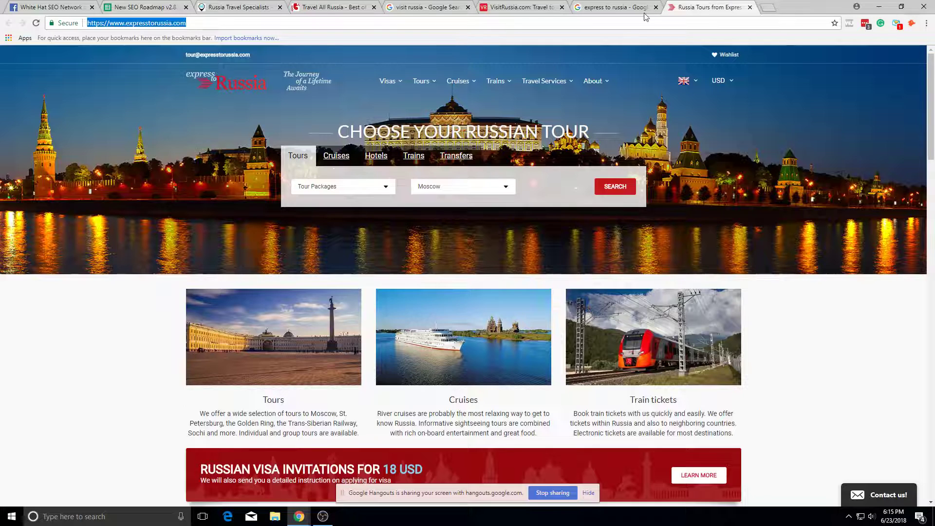
{"action": "left_click", "coordinate": [633, 7]}
{"action": "left_click", "coordinate": [657, 7]}
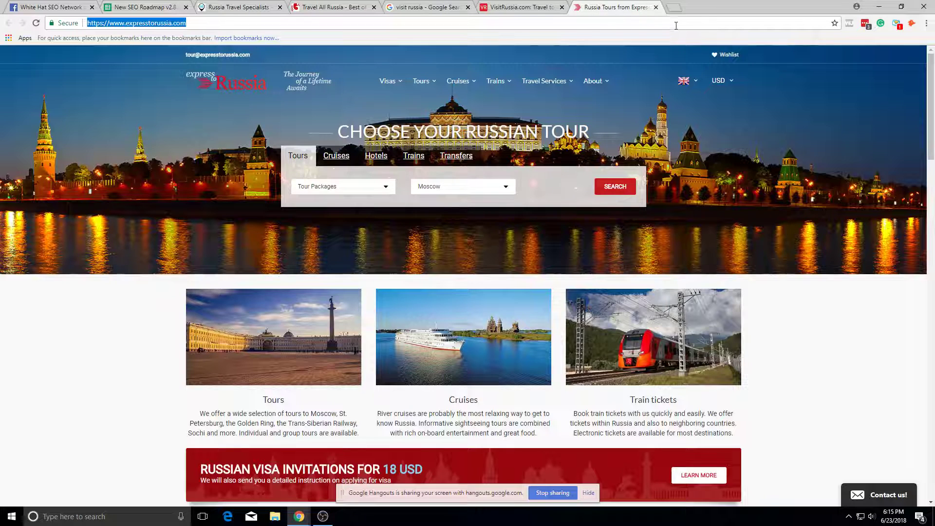
{"action": "left_click", "coordinate": [658, 7]}
{"action": "left_click", "coordinate": [561, 7]}
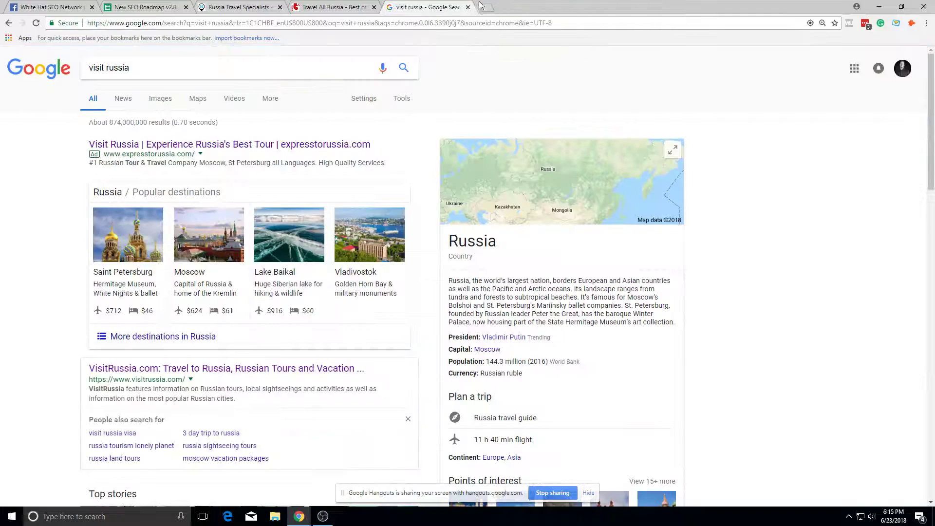
{"action": "left_click", "coordinate": [468, 6]}
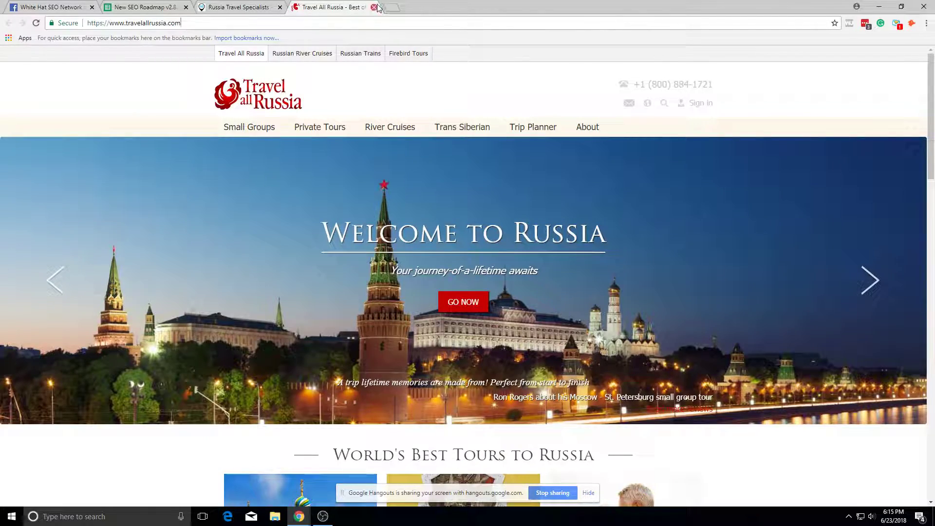
{"action": "left_click", "coordinate": [374, 7]}
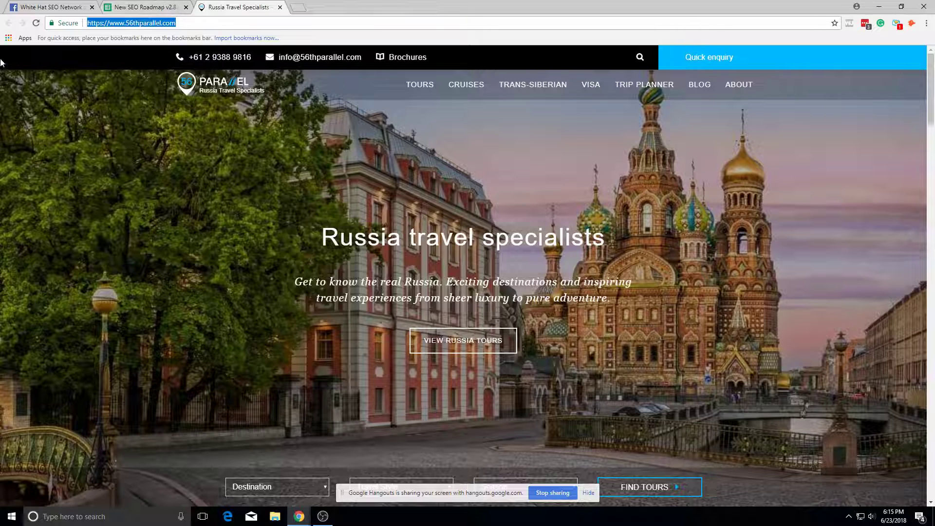
{"action": "left_click", "coordinate": [146, 7]}
{"action": "key", "text": "alt+Tab"}
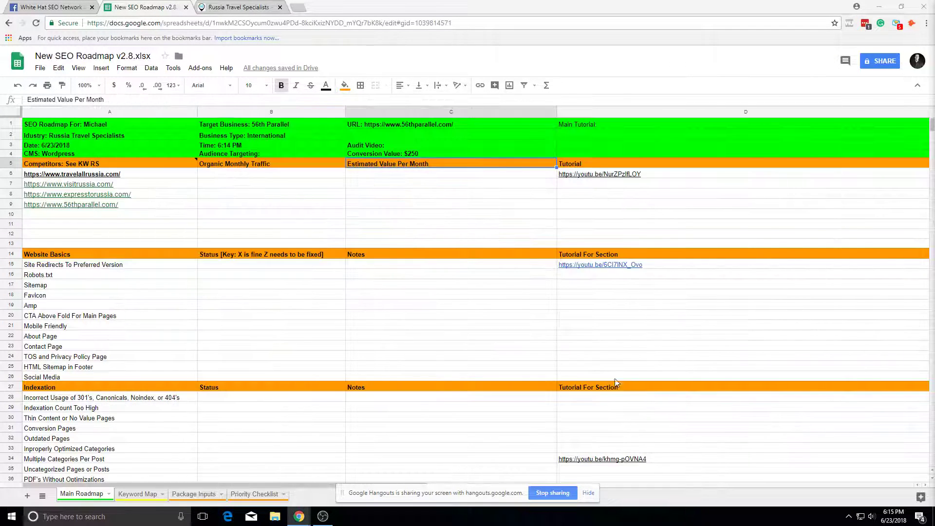
{"action": "key", "text": "alt+Tab"}
{"action": "key", "text": "alt+Tab"}
{"action": "key", "text": "alt+Tab"}
{"action": "key", "text": "alt+Tab"}
{"action": "key", "text": "alt+Tab"}
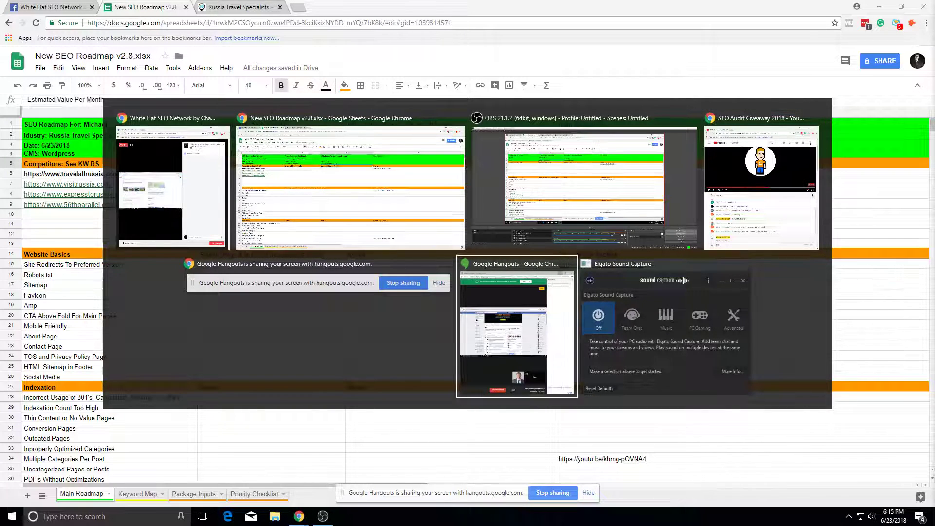
Step: Launch Notepad from the Start search
{"action": "key", "text": "Escape"}
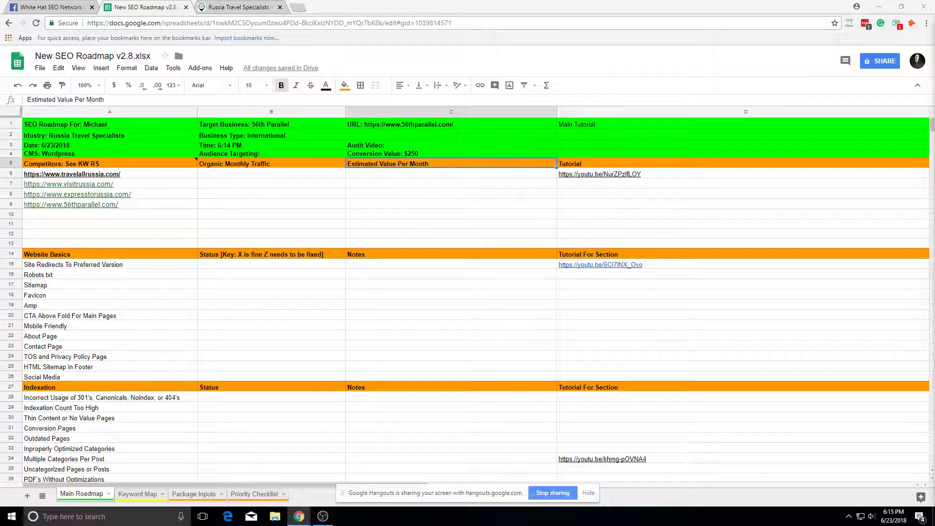
{"action": "key", "text": "alt+Tab"}
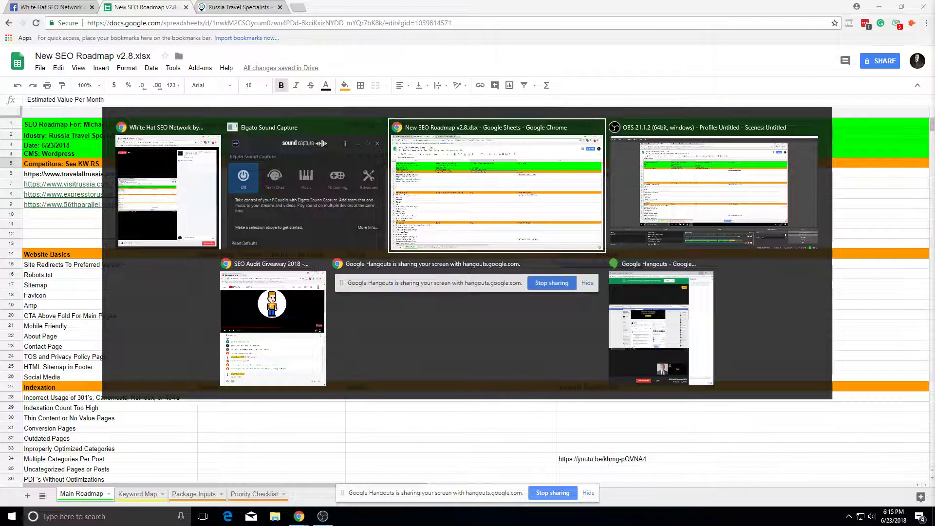
{"action": "key", "text": "super"}
{"action": "type", "text": "notepad"}
{"action": "key", "text": "Return"}
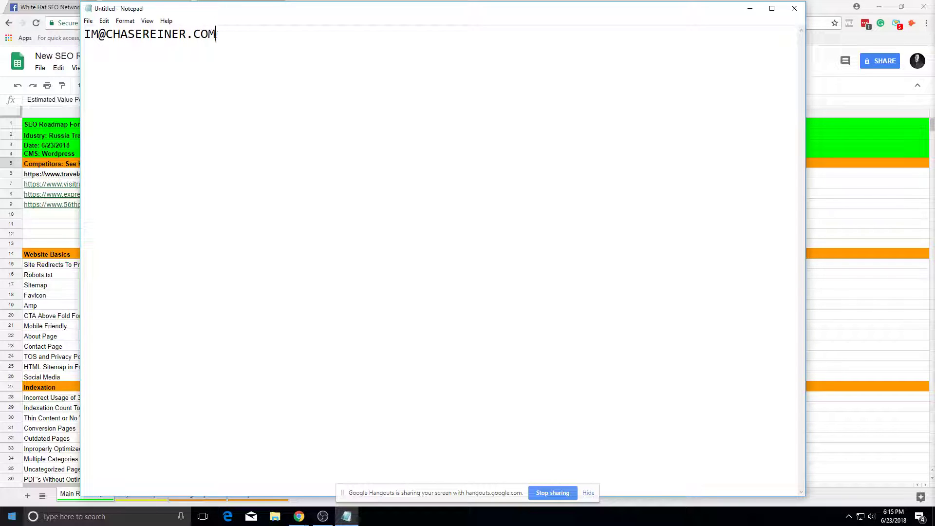
Step: Type a contact e-mail into Notepad, then close it without saving
{"action": "left_click", "coordinate": [795, 9]}
{"action": "left_click", "coordinate": [502, 259]}
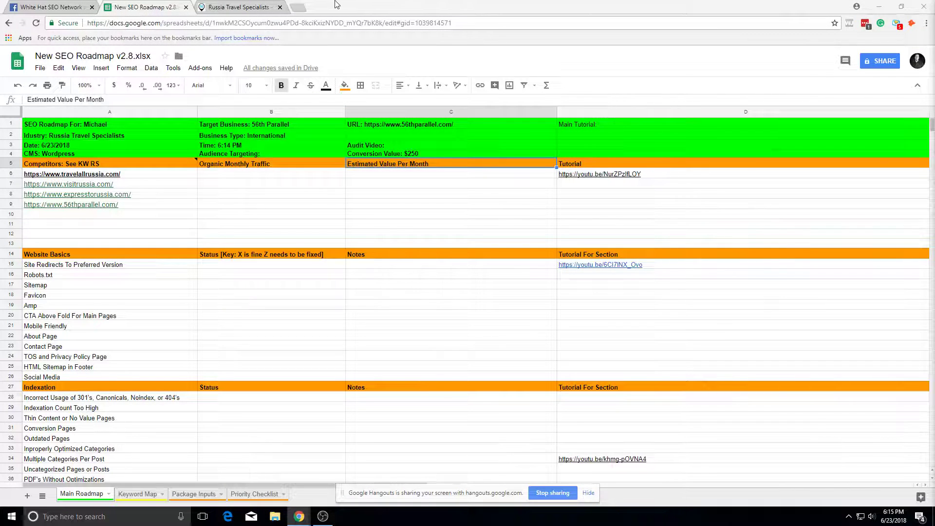
{"action": "left_click", "coordinate": [266, 6]}
{"action": "left_click", "coordinate": [297, 7]}
Step: Go to ahrefs.com and look up expresstorussia.com in Site Explorer
{"action": "type", "text": "ahrefs.com"}
{"action": "key", "text": "Return"}
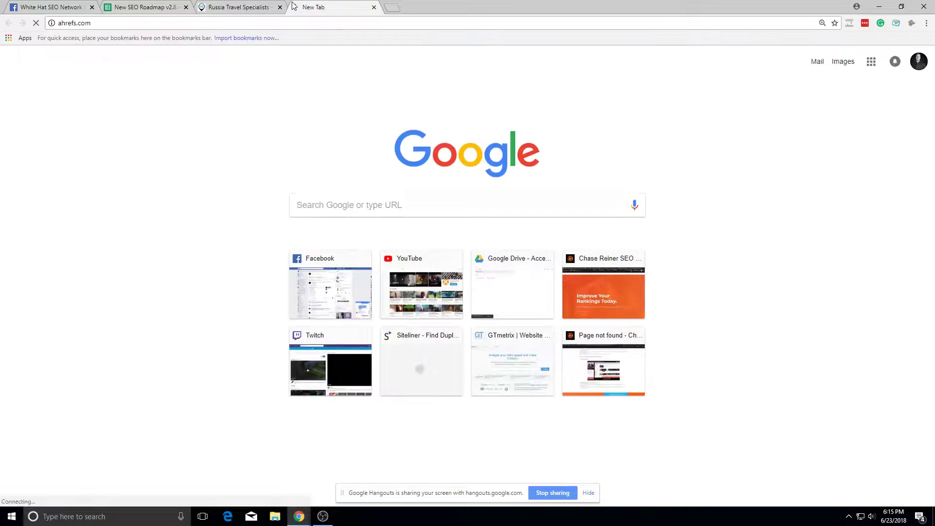
{"action": "key", "text": "alt+Tab"}
{"action": "key", "text": "Tab"}
{"action": "key", "text": "Tab"}
{"action": "key", "text": "Tab"}
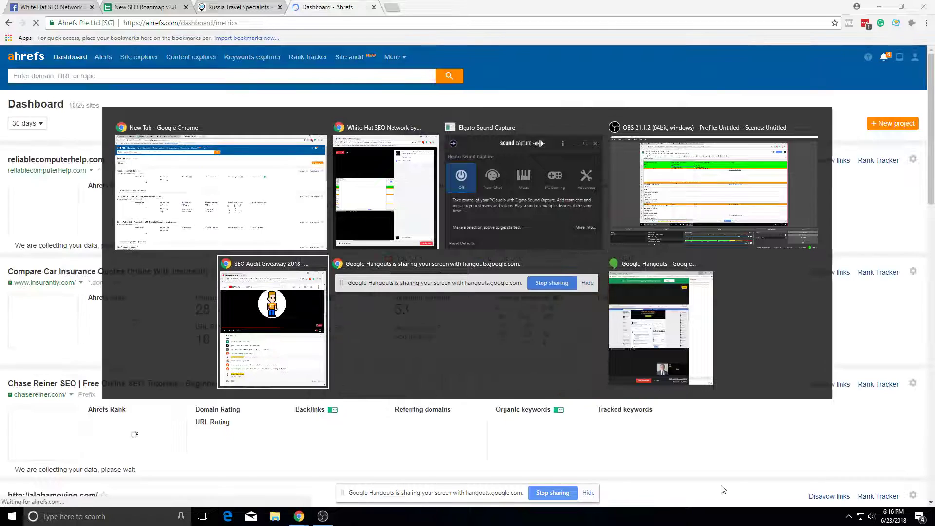
{"action": "key", "text": "Escape"}
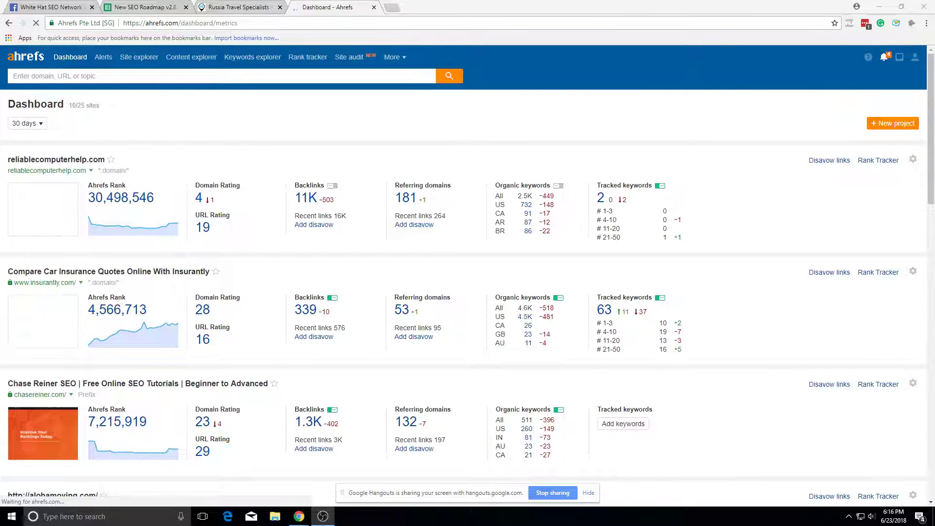
{"action": "left_click", "coordinate": [355, 76]}
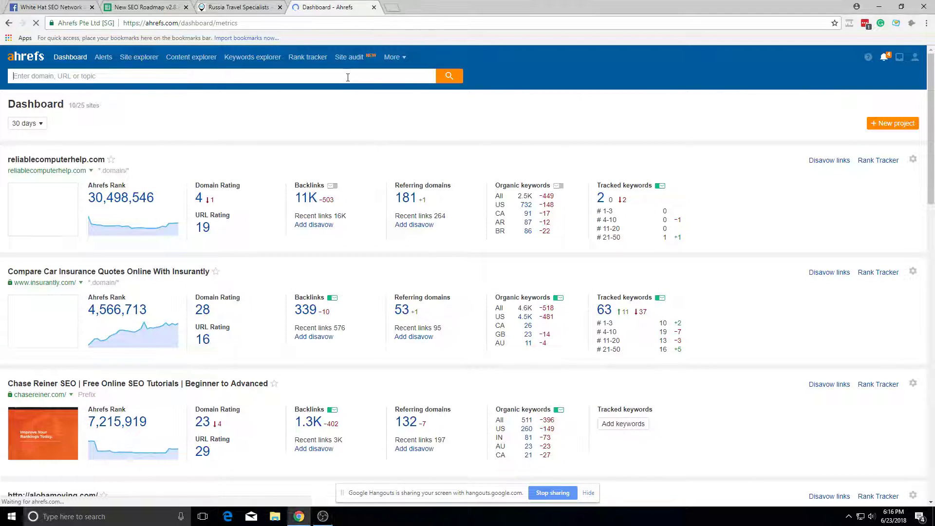
{"action": "type", "text": "https://www.expresstorussia.com/"}
{"action": "left_click", "coordinate": [449, 78]}
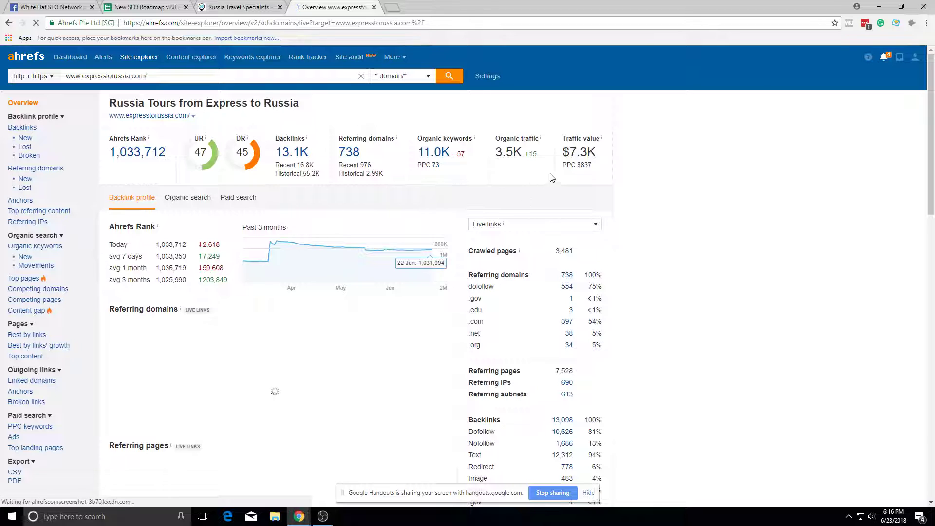
Step: Copy expresstorussia.com's 3.5K organic traffic into cell B8
{"action": "mouse_move", "coordinate": [524, 154]}
{"action": "left_mouse_down"}
{"action": "mouse_move", "coordinate": [488, 158]}
{"action": "mouse_move", "coordinate": [523, 154]}
{"action": "left_mouse_up"}
{"action": "key", "text": "ctrl+c"}
{"action": "left_click", "coordinate": [204, 7]}
{"action": "left_click", "coordinate": [160, 8]}
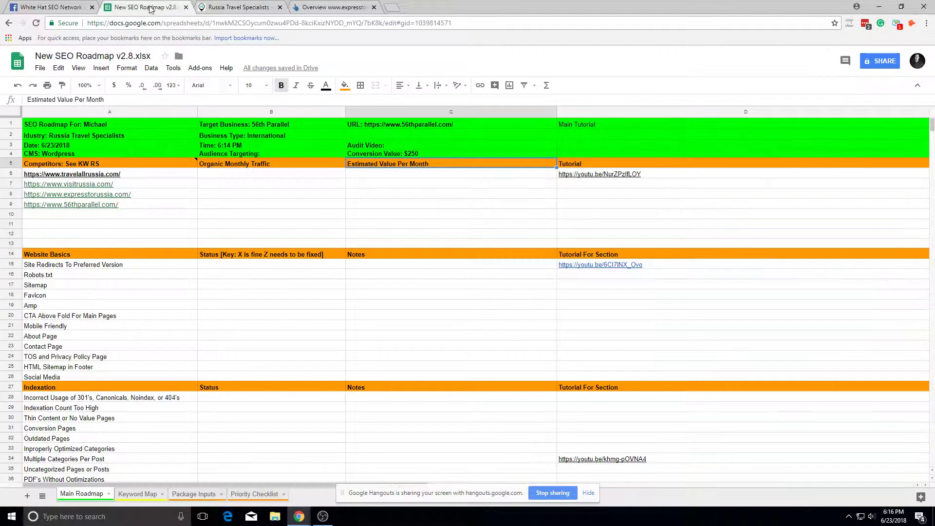
{"action": "left_click", "coordinate": [232, 194]}
{"action": "key", "text": "ctrl+v"}
{"action": "left_click", "coordinate": [275, 225]}
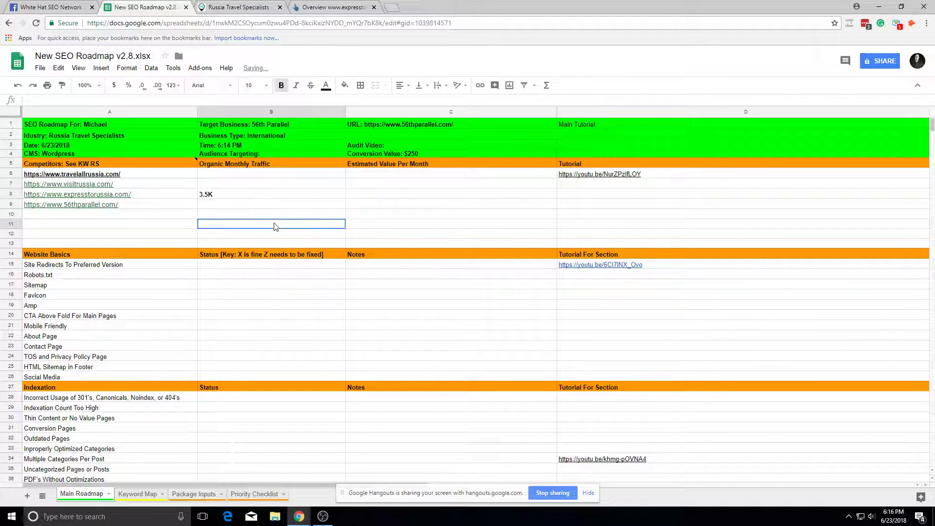
Step: Copy expresstorussia.com's $7.3K traffic value into cell C8
{"action": "left_click", "coordinate": [146, 184]}
{"action": "key", "text": "ctrl+c"}
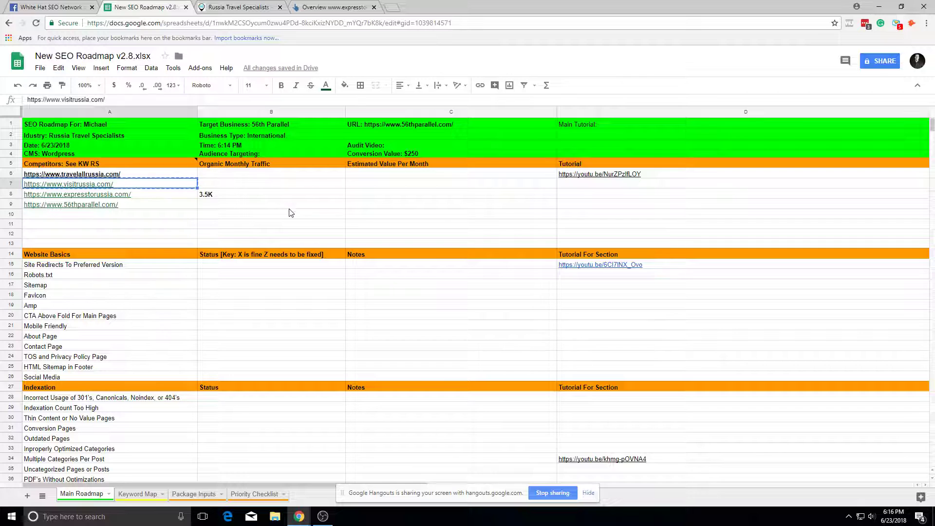
{"action": "left_click", "coordinate": [332, 6]}
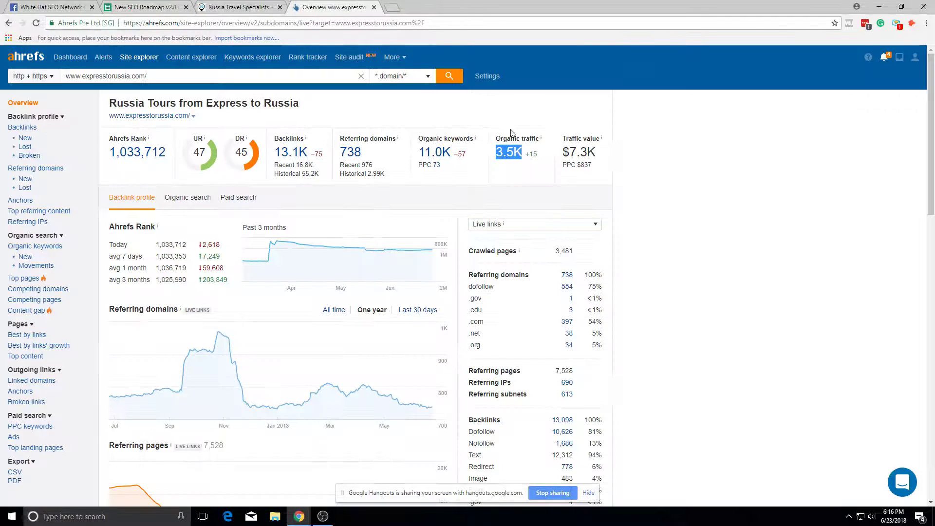
{"action": "left_click_drag", "start_coordinate": [562, 152], "coordinate": [598, 164]}
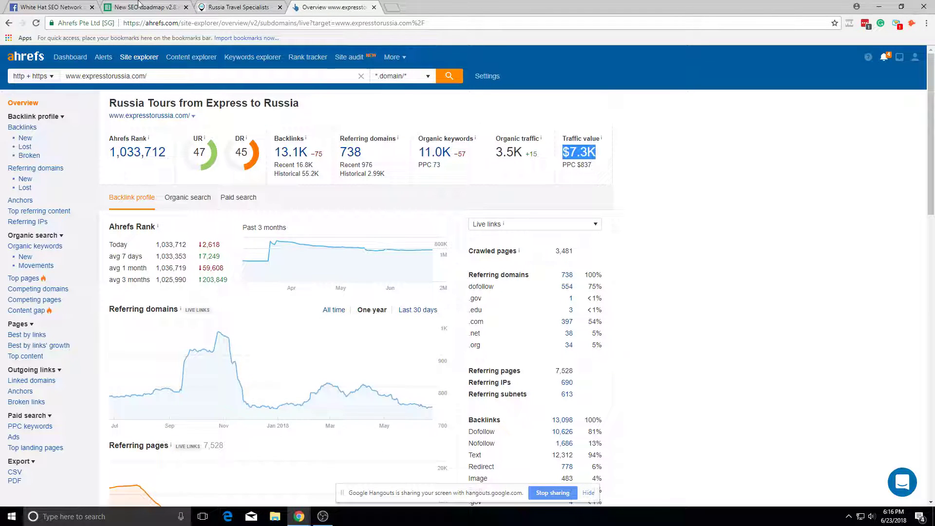
{"action": "left_click", "coordinate": [144, 6]}
{"action": "left_click", "coordinate": [351, 198]}
{"action": "key", "text": "ctrl+v"}
Step: Look up visitrussia.com in Site Explorer and select its 2.6K organic traffic
{"action": "left_click", "coordinate": [108, 183]}
{"action": "left_click", "coordinate": [321, 10]}
{"action": "left_click", "coordinate": [309, 78]}
{"action": "key", "text": "ctrl+v"}
{"action": "left_click", "coordinate": [445, 77]}
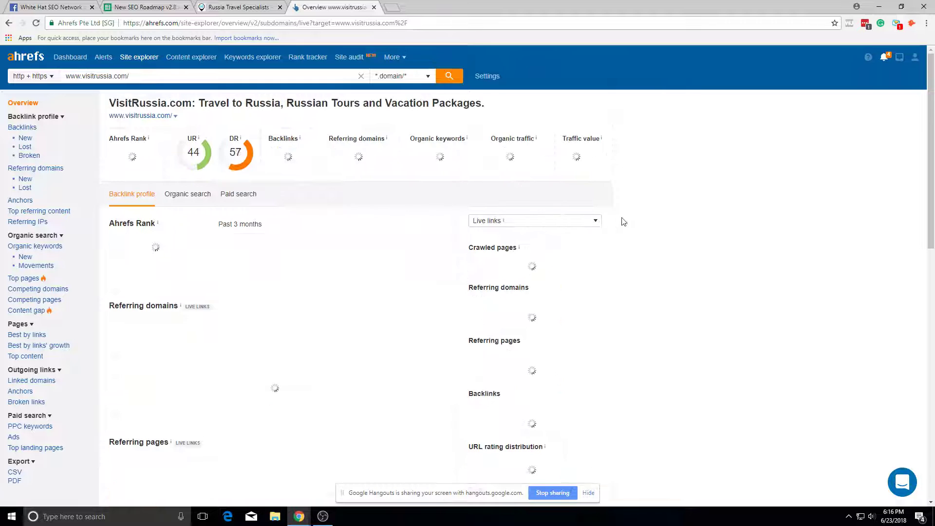
{"action": "left_click_drag", "start_coordinate": [519, 155], "coordinate": [494, 153]}
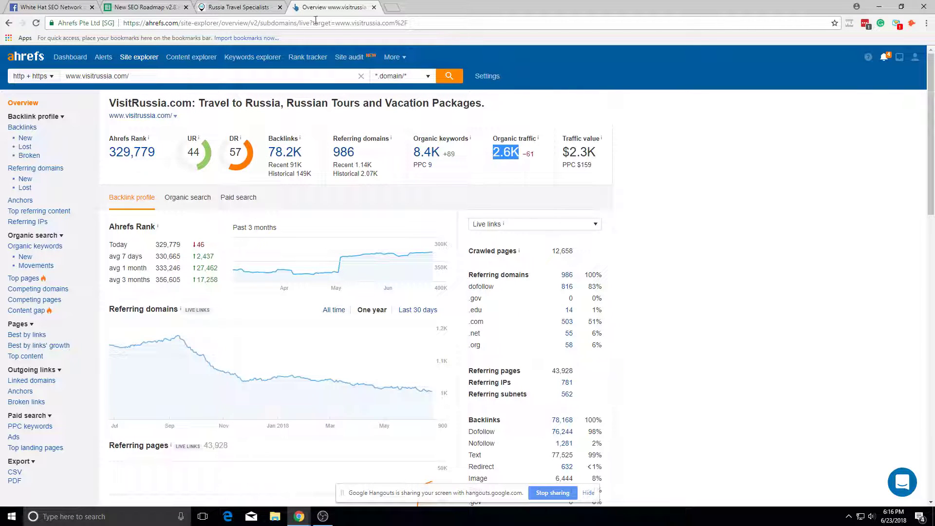
{"action": "key", "text": "ctrl+shift+Tab"}
{"action": "key", "text": "ctrl+shift+Tab"}
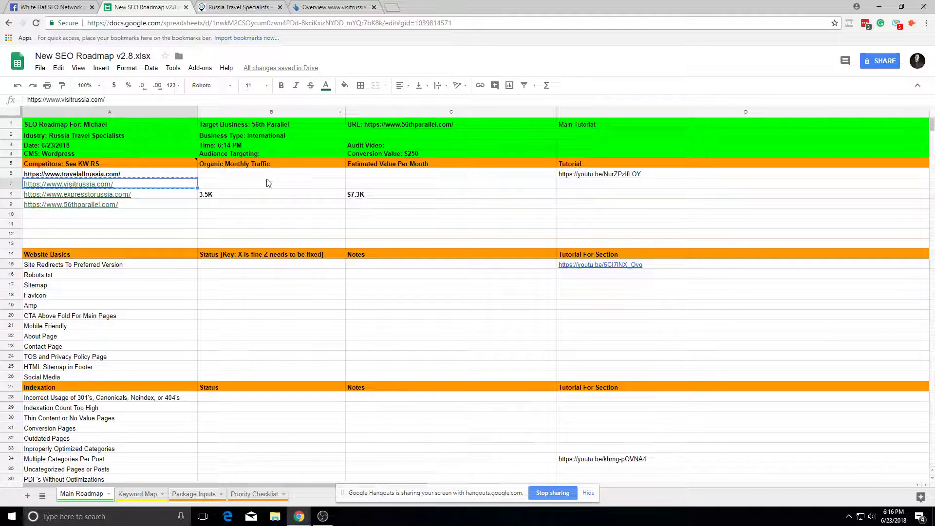
Step: Paste visitrussia's 2.6K traffic into B7, then clear the oversized entry
{"action": "left_click", "coordinate": [267, 181]}
{"action": "key", "text": "ctrl+v"}
{"action": "key", "text": "Delete"}
{"action": "left_click", "coordinate": [271, 234]}
{"action": "left_click", "coordinate": [277, 185]}
{"action": "key", "text": "ctrl+v"}
{"action": "left_click", "coordinate": [287, 235]}
{"action": "double_click", "coordinate": [253, 188]}
{"action": "key", "text": "ctrl+a"}
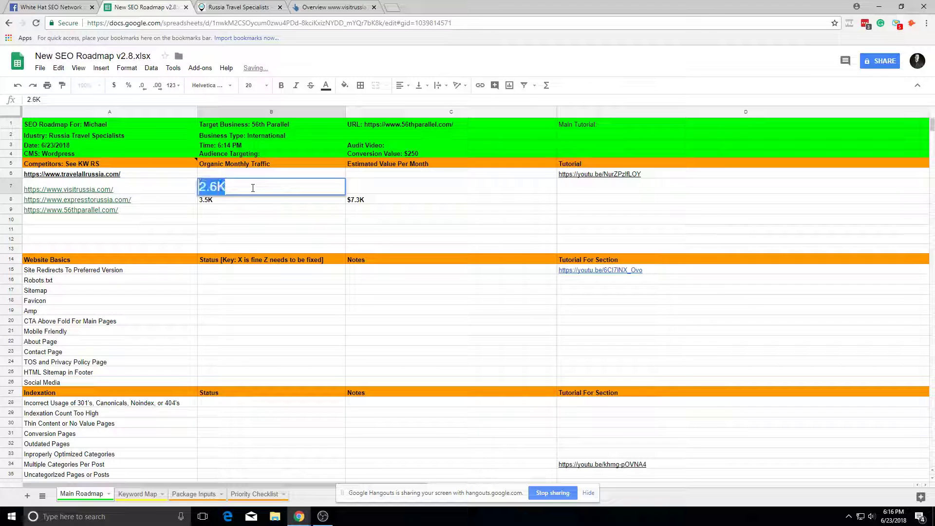
{"action": "key", "text": "BackSpace"}
{"action": "key", "text": "Return"}
Step: Try entering 0.6 as visitrussia's traffic in B7, then clear the cell again
{"action": "left_click", "coordinate": [188, 177]}
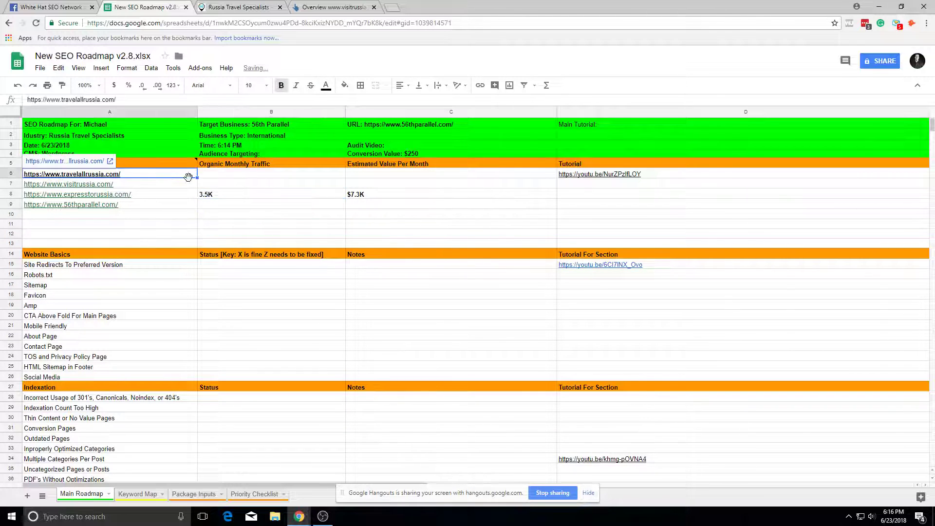
{"action": "left_click", "coordinate": [190, 183]}
{"action": "key", "text": "Right"}
{"action": "type", "text": "0"}
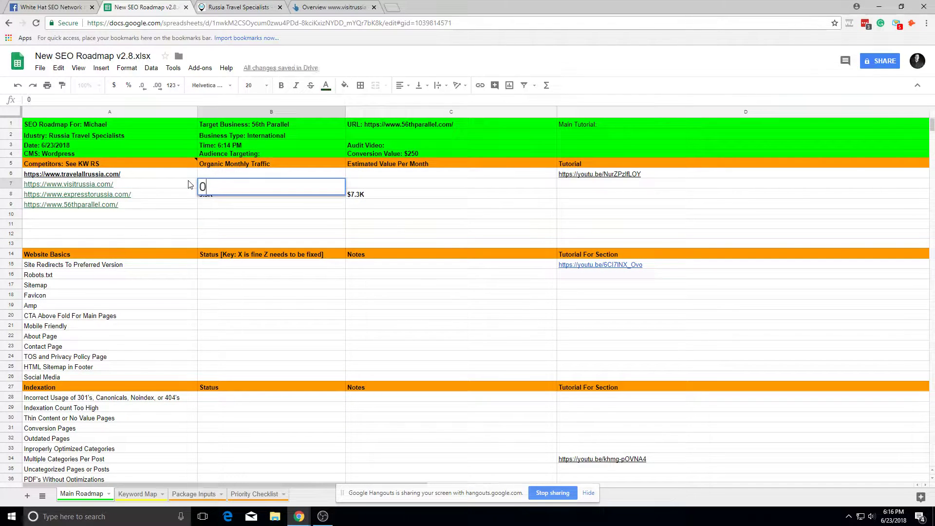
{"action": "type", "text": ".6"}
{"action": "left_click", "coordinate": [194, 225]}
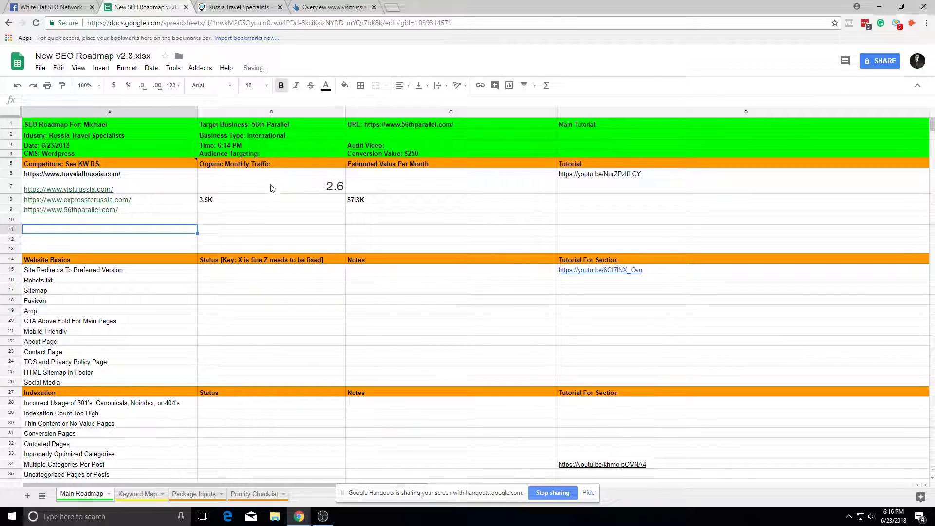
{"action": "left_click", "coordinate": [272, 185]}
{"action": "double_click", "coordinate": [272, 185]}
{"action": "key", "text": "BackSpace"}
{"action": "key", "text": "Return"}
Step: Place 3.5K as expresstorussia's traffic in B8 and confirm 2.6k in B7
{"action": "key", "text": "ctrl+c"}
{"action": "left_click", "coordinate": [313, 185]}
{"action": "key", "text": "ctrl+v"}
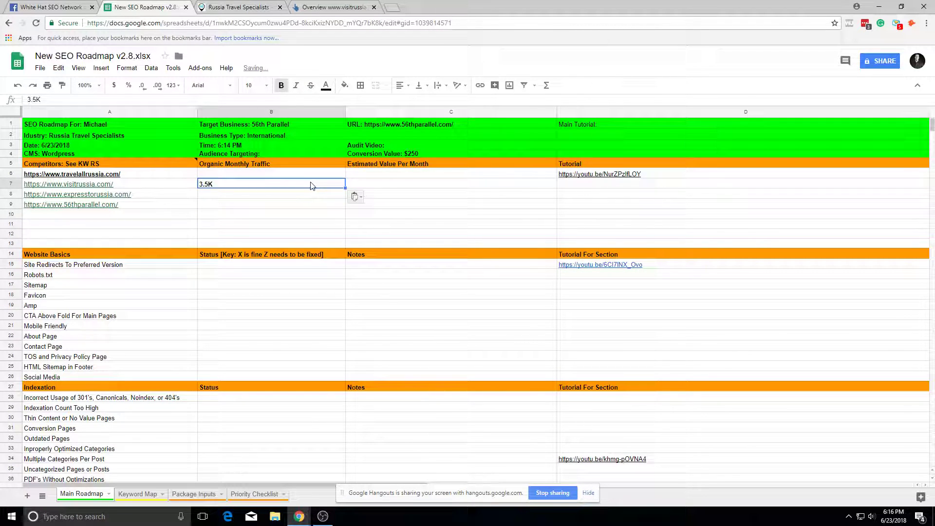
{"action": "left_click", "coordinate": [288, 197]}
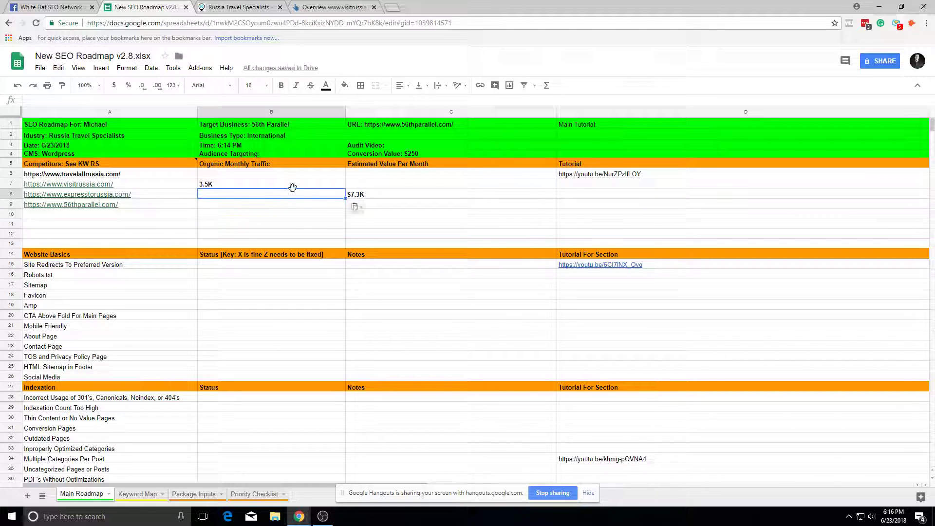
{"action": "double_click", "coordinate": [298, 194]}
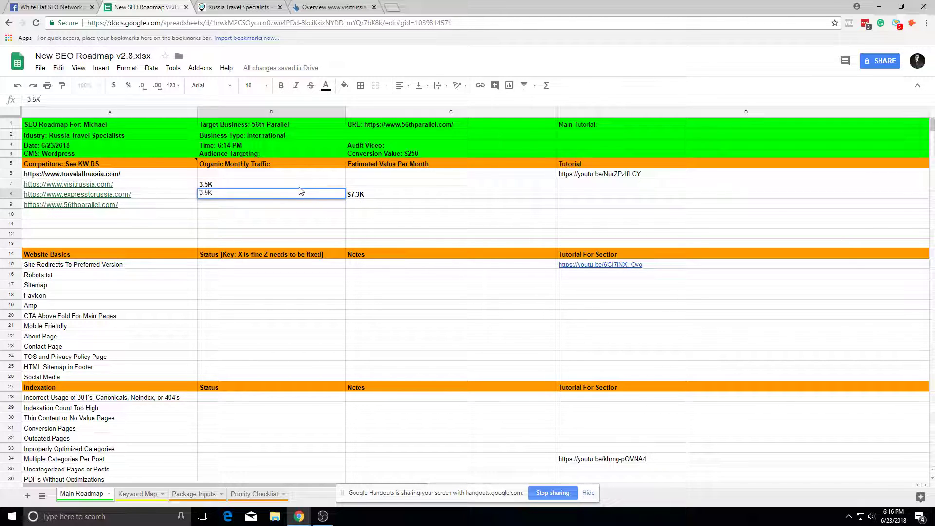
{"action": "key", "text": "shift+Return"}
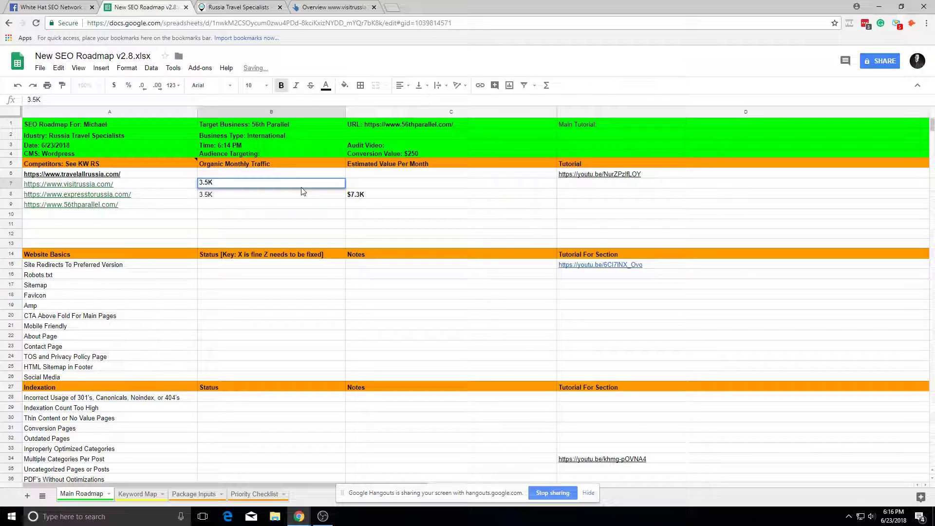
{"action": "double_click", "coordinate": [307, 183]}
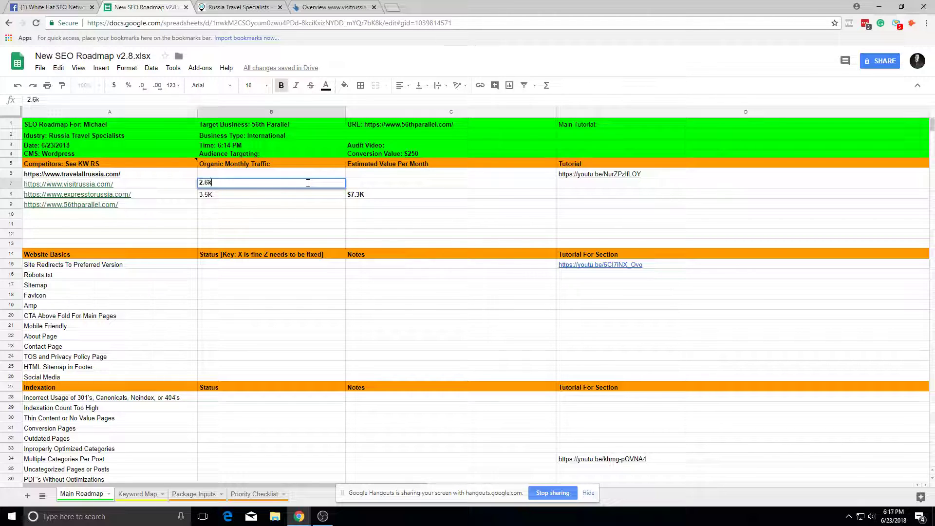
{"action": "left_click", "coordinate": [306, 196]}
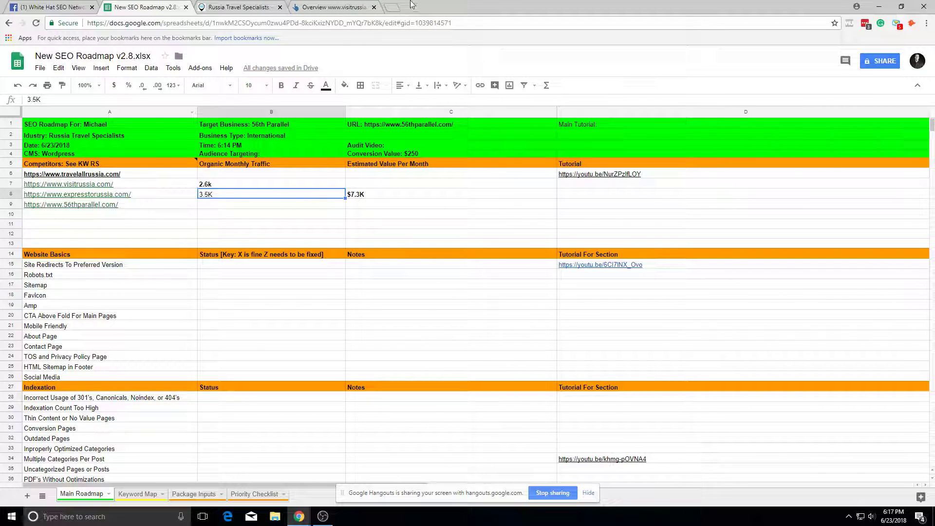
Step: Copy visitrussia's $2.3K traffic value from Ahrefs into cell C7
{"action": "left_click", "coordinate": [380, 6]}
{"action": "left_click_drag", "start_coordinate": [563, 154], "coordinate": [611, 166]}
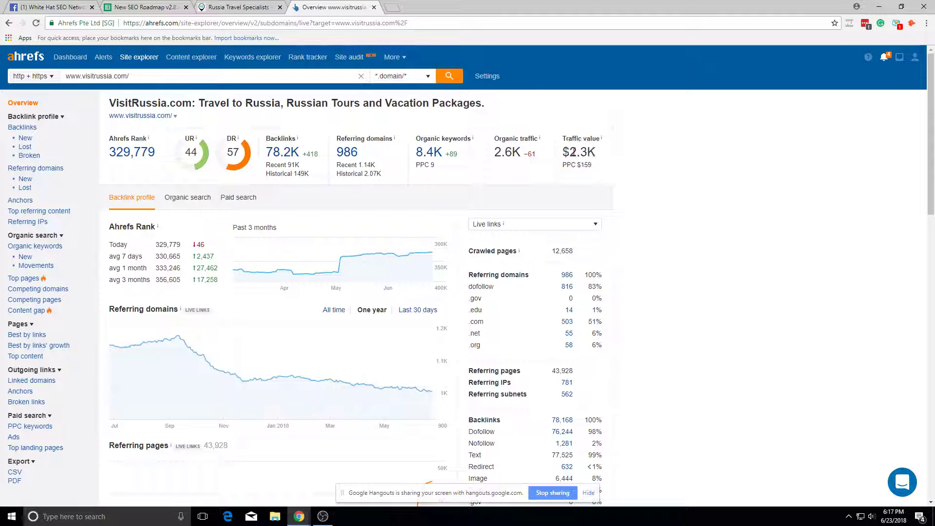
{"action": "left_click", "coordinate": [180, 7]}
{"action": "key", "text": "ctrl+v"}
{"action": "key", "text": "Delete"}
{"action": "key", "text": "ctrl+v"}
{"action": "left_click", "coordinate": [348, 217]}
{"action": "double_click", "coordinate": [387, 186]}
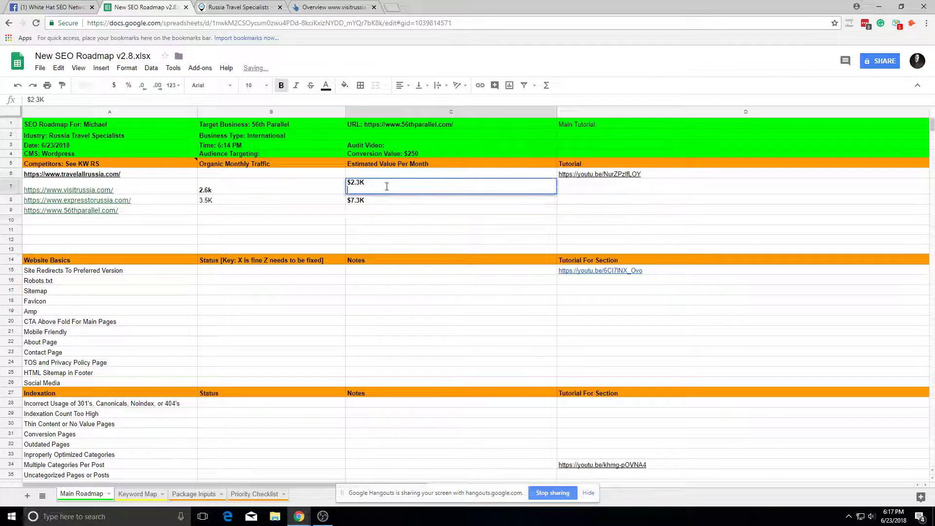
{"action": "left_click", "coordinate": [238, 201]}
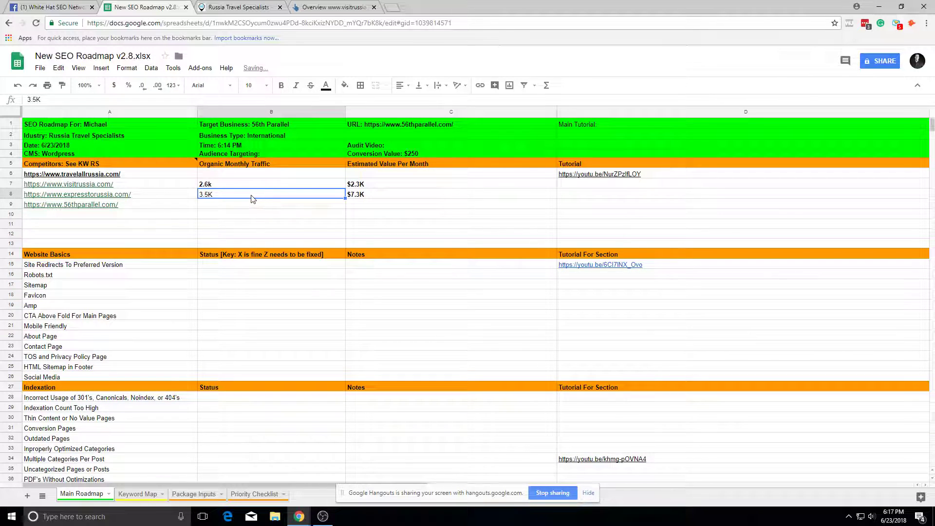
Step: Look up travelallrussia.com in Ahrefs Site Explorer
{"action": "left_click", "coordinate": [114, 184]}
{"action": "left_click", "coordinate": [334, 8]}
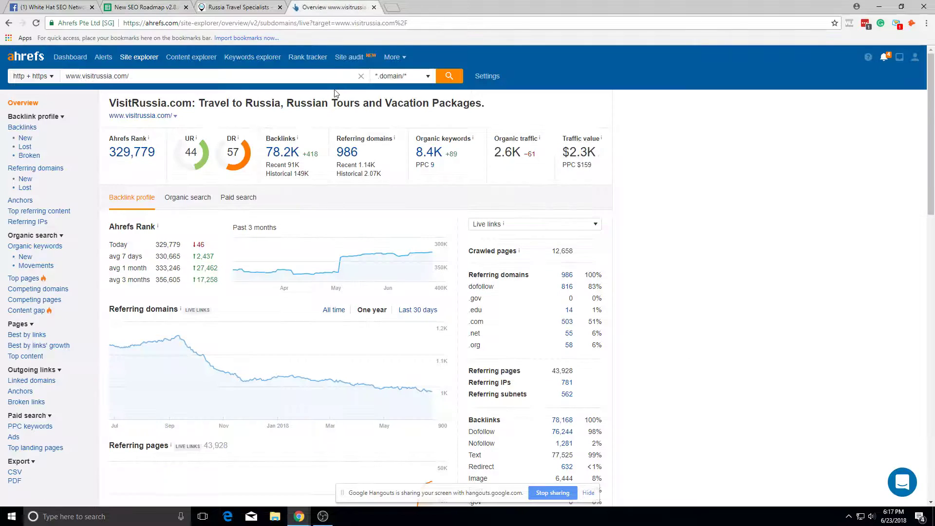
{"action": "left_click", "coordinate": [338, 79]}
{"action": "key", "text": "ctrl+v"}
{"action": "left_click", "coordinate": [449, 76]}
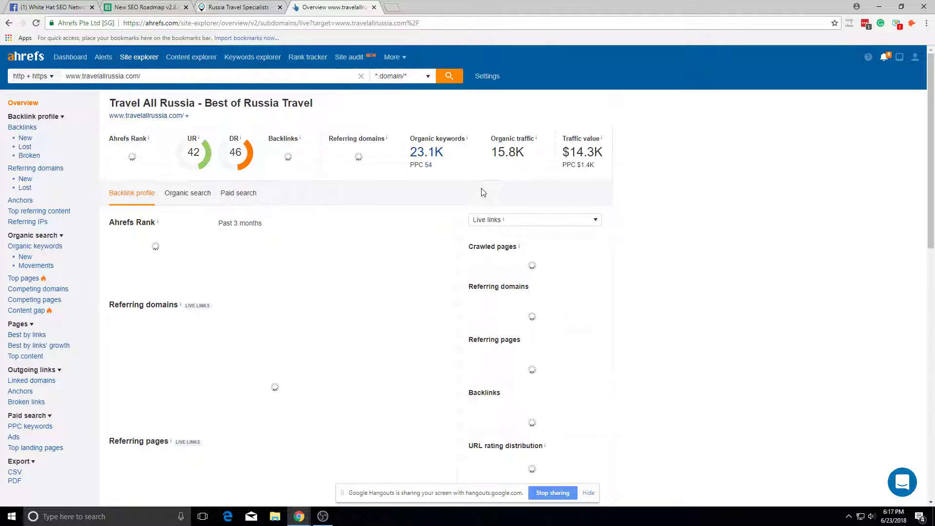
Step: Enter travelallrussia.com's 15.8K traffic and $14.3K value into B6 and C6
{"action": "double_click", "coordinate": [517, 151]}
{"action": "key", "text": "ctrl+shift+Tab"}
{"action": "key", "text": "ctrl+shift+Tab"}
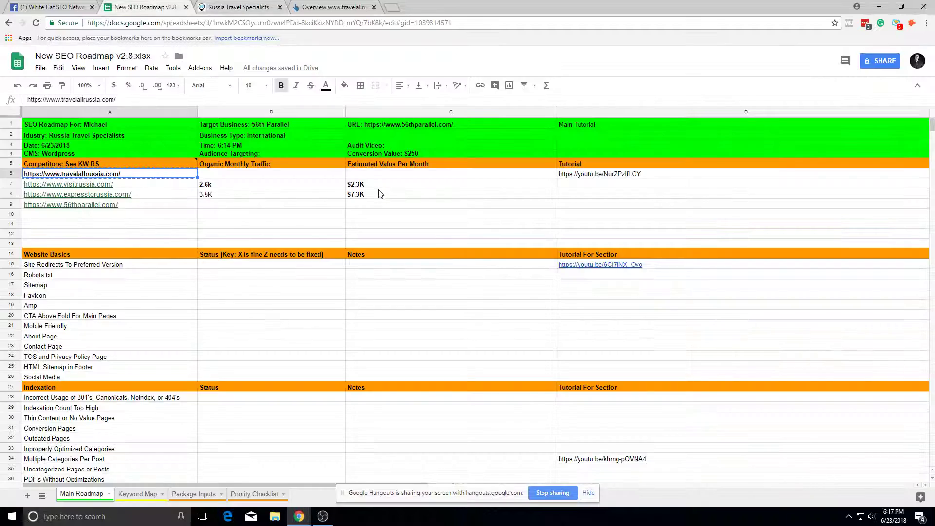
{"action": "double_click", "coordinate": [311, 173]}
{"action": "left_click", "coordinate": [335, 224]}
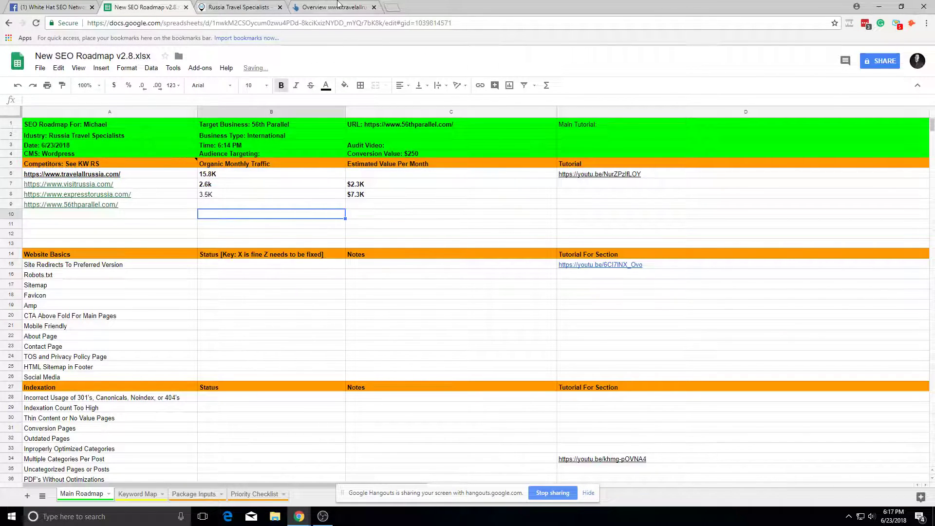
{"action": "left_click", "coordinate": [336, 7]}
{"action": "mouse_move", "coordinate": [561, 145]}
{"action": "left_mouse_down"}
{"action": "mouse_move", "coordinate": [617, 165]}
{"action": "mouse_move", "coordinate": [604, 151]}
{"action": "mouse_move", "coordinate": [562, 152]}
{"action": "left_mouse_up"}
{"action": "left_click", "coordinate": [111, 5]}
{"action": "left_click", "coordinate": [385, 175]}
{"action": "key", "text": "ctrl+v"}
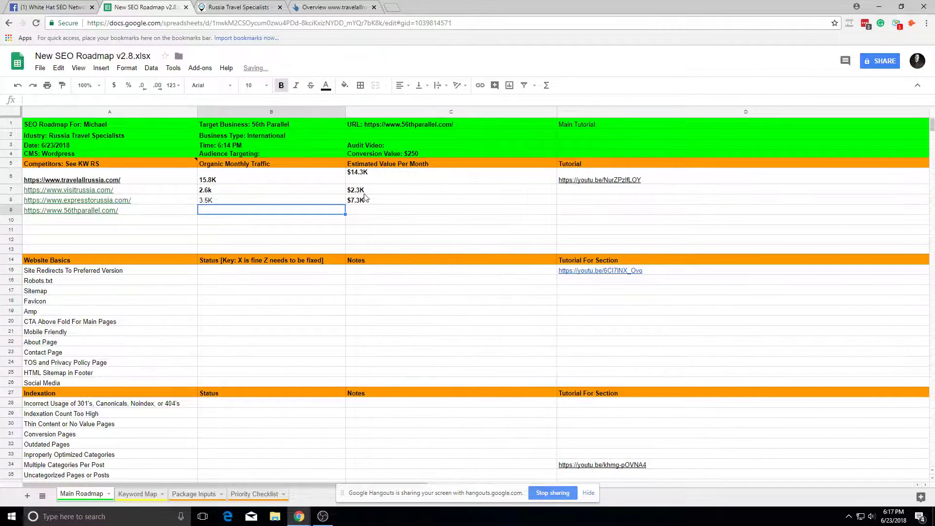
{"action": "double_click", "coordinate": [369, 174]}
{"action": "left_click", "coordinate": [349, 223]}
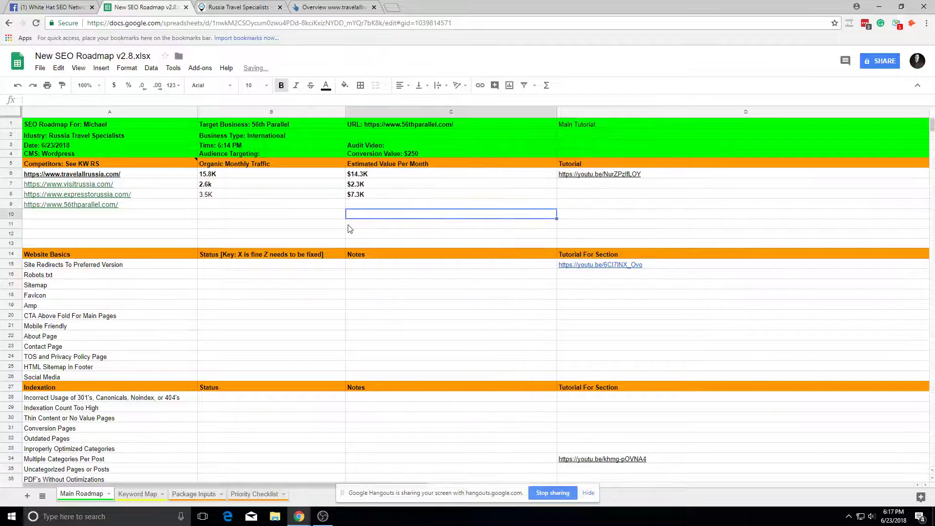
Step: Look up 56thparallel.com in Ahrefs Site Explorer
{"action": "left_click", "coordinate": [262, 8]}
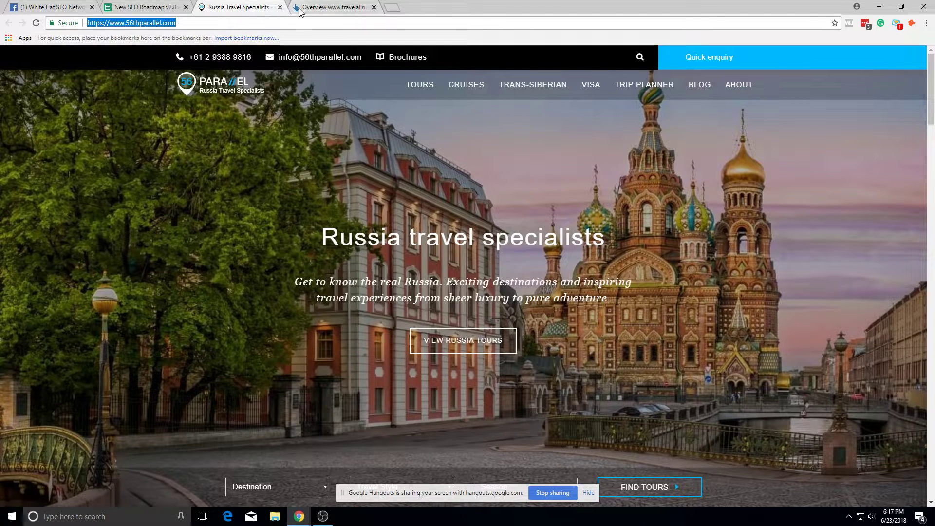
{"action": "left_click", "coordinate": [299, 10]}
{"action": "triple_click", "coordinate": [102, 76]}
{"action": "key", "text": "ctrl+v"}
{"action": "left_click", "coordinate": [449, 76]}
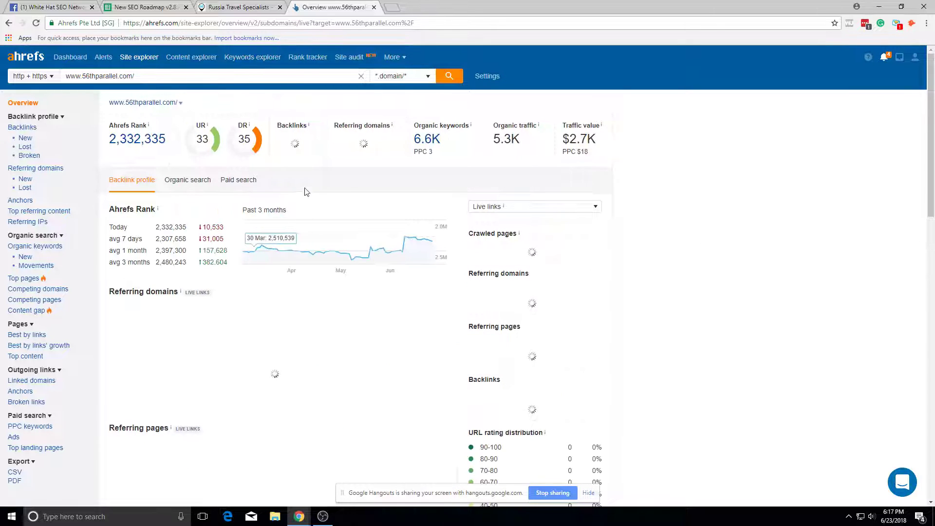
Step: Copy 56thparallel.com's 5.3K organic traffic into cell B9
{"action": "left_click_drag", "start_coordinate": [495, 139], "coordinate": [528, 142]}
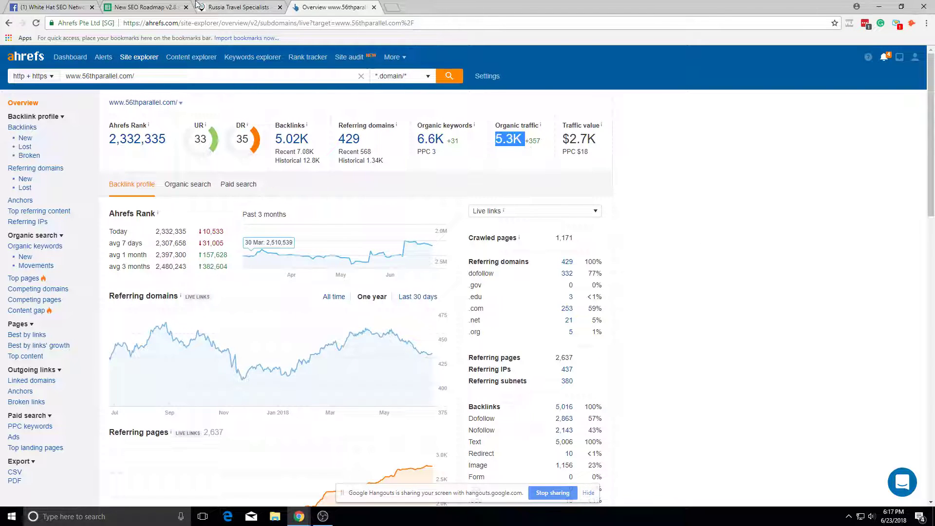
{"action": "left_click", "coordinate": [193, 6]}
{"action": "left_click", "coordinate": [214, 204]}
{"action": "key", "text": "ctrl+v"}
{"action": "key", "text": "Down"}
{"action": "key", "text": "Down"}
{"action": "key", "text": "Down"}
{"action": "key", "text": "Down"}
Step: Copy 56thparallel.com's $2.7K traffic value into cell C9
{"action": "left_click", "coordinate": [336, 7]}
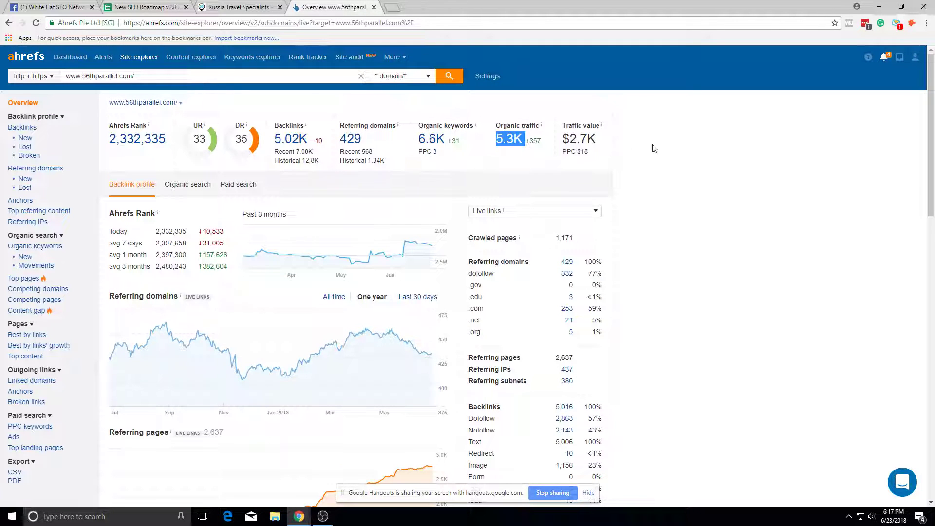
{"action": "triple_click", "coordinate": [583, 138]}
{"action": "left_click", "coordinate": [222, 7]}
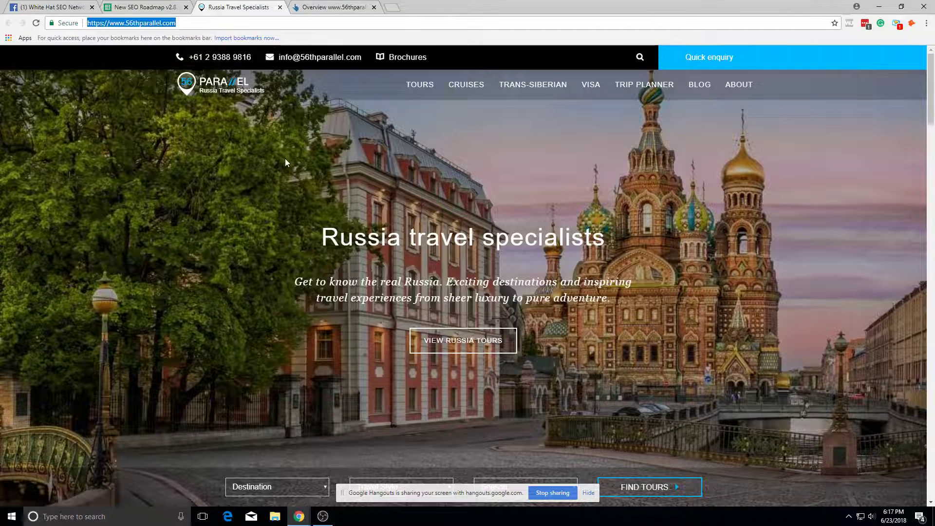
{"action": "left_click", "coordinate": [155, 5]}
{"action": "left_click", "coordinate": [382, 206]}
{"action": "key", "text": "ctrl+v"}
{"action": "left_click", "coordinate": [409, 260]}
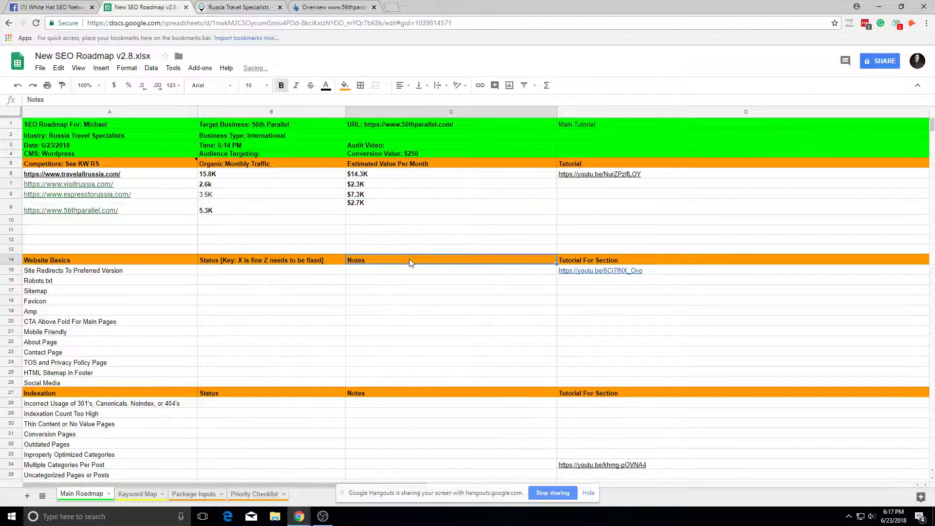
{"action": "double_click", "coordinate": [381, 209]}
{"action": "left_click", "coordinate": [381, 241]}
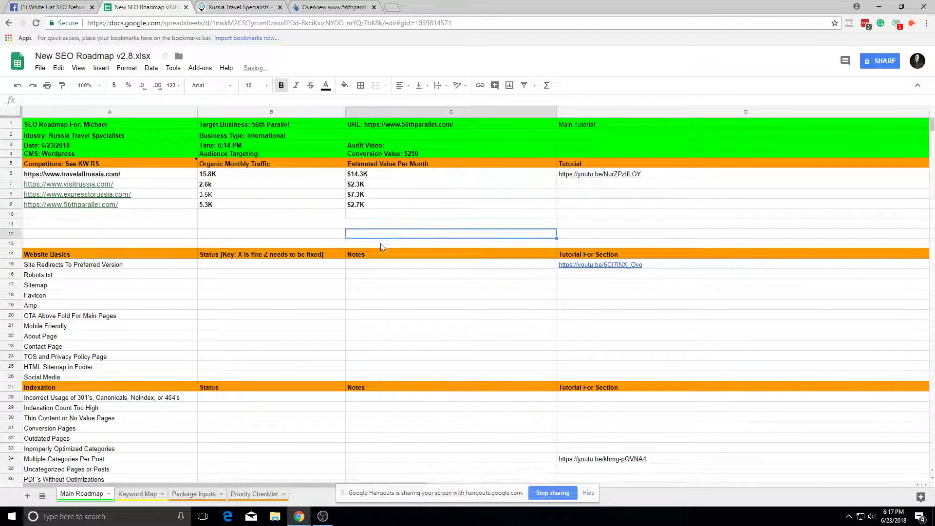
{"action": "left_click", "coordinate": [392, 6]}
Step: Search Google for 'google analytics' and open Google Analytics in its own tab
{"action": "type", "text": "google analyt"}
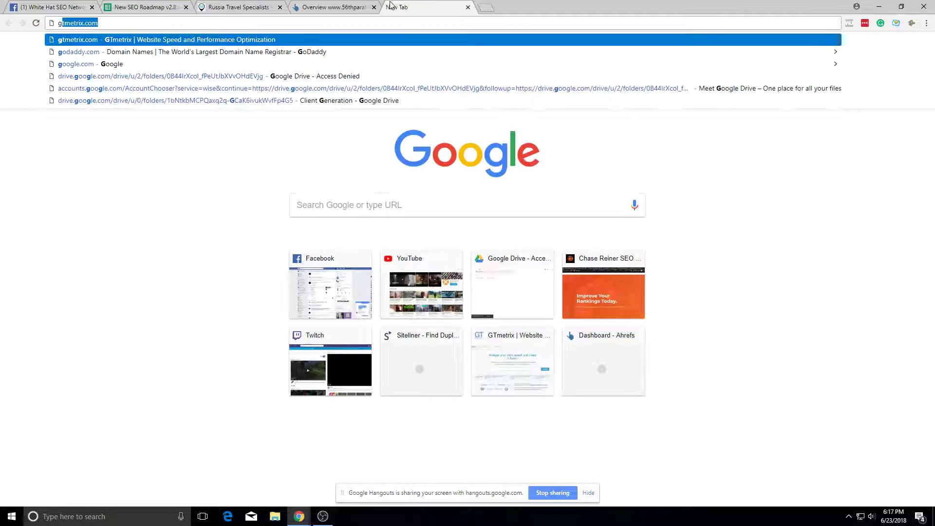
{"action": "type", "text": "ics"}
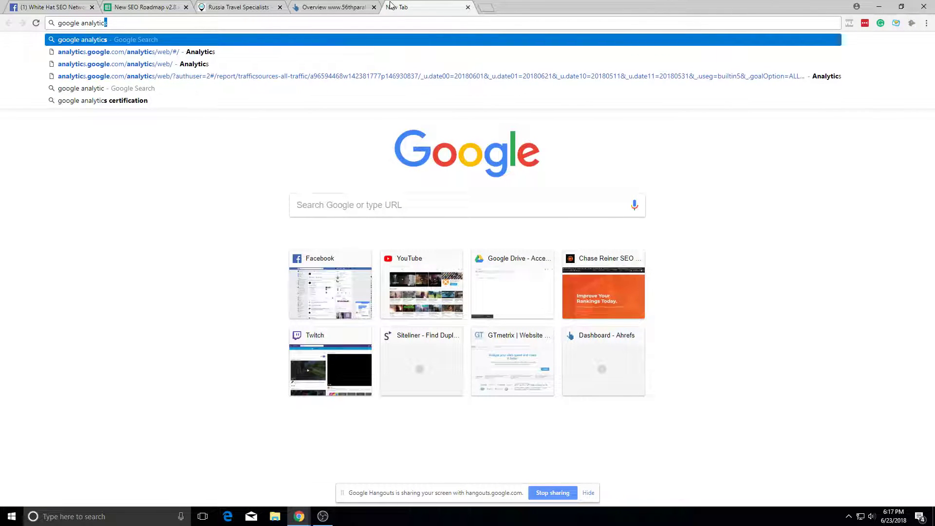
{"action": "key", "text": "Return"}
{"action": "left_click", "coordinate": [158, 145]}
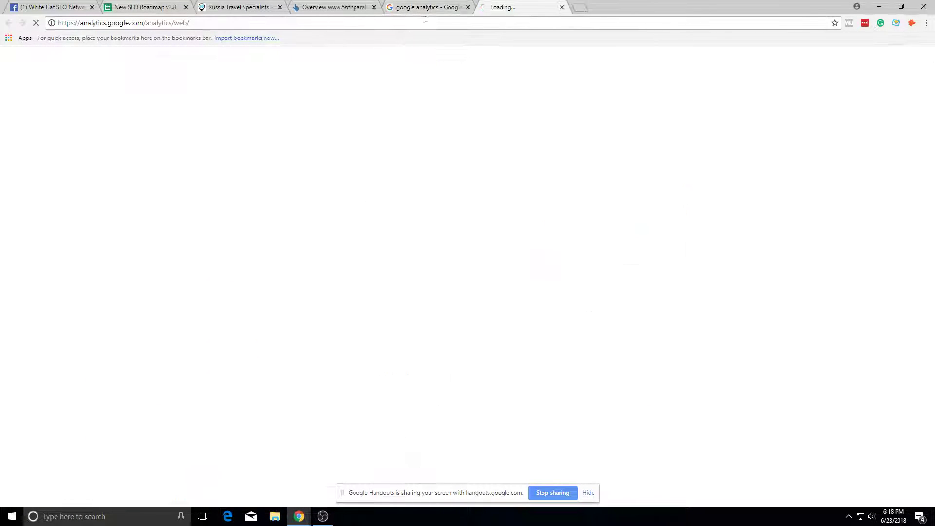
{"action": "left_click", "coordinate": [467, 7]}
Step: Search Google for 'search console' and open Search Console Home in a new tab
{"action": "left_click", "coordinate": [480, 8]}
{"action": "type", "text": "search console"}
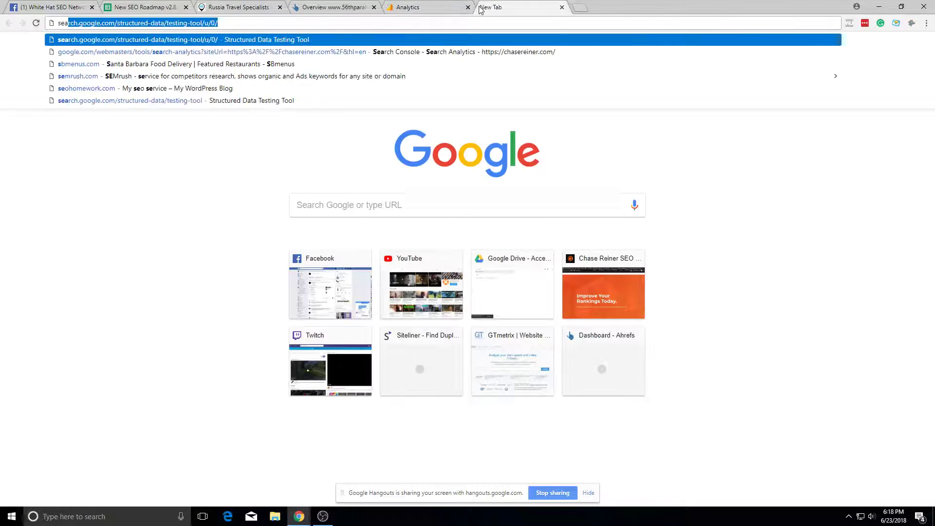
{"action": "key", "text": "Return"}
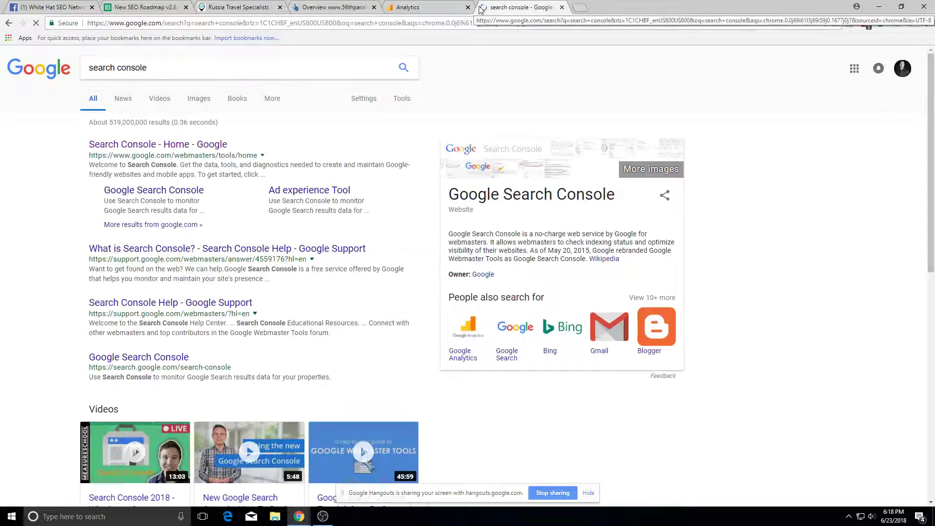
{"action": "middle_click", "coordinate": [188, 153]}
{"action": "left_click", "coordinate": [575, 7]}
Step: Open the chasereiner.com property from the Search Console home list
{"action": "left_click", "coordinate": [536, 7]}
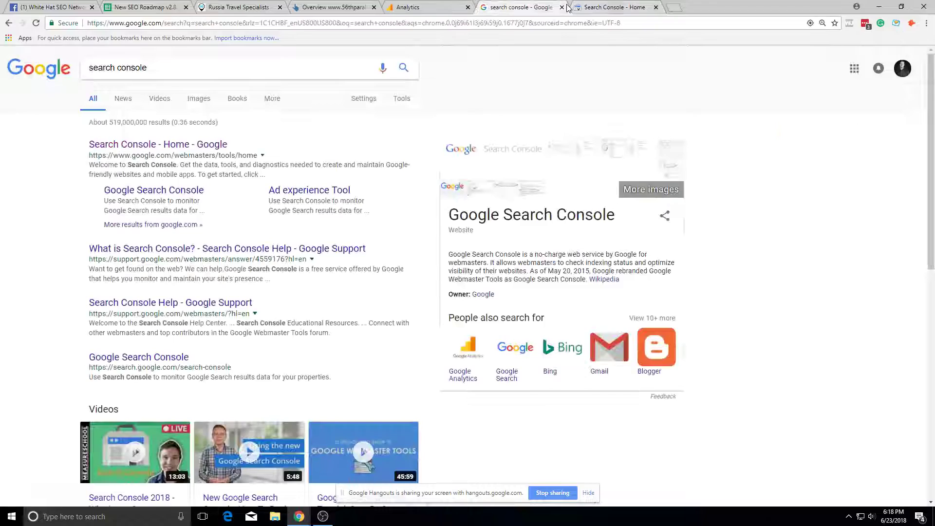
{"action": "left_click", "coordinate": [561, 7]}
{"action": "scroll", "coordinate": [288, 260], "scroll_direction": "down", "scroll_amount": 6}
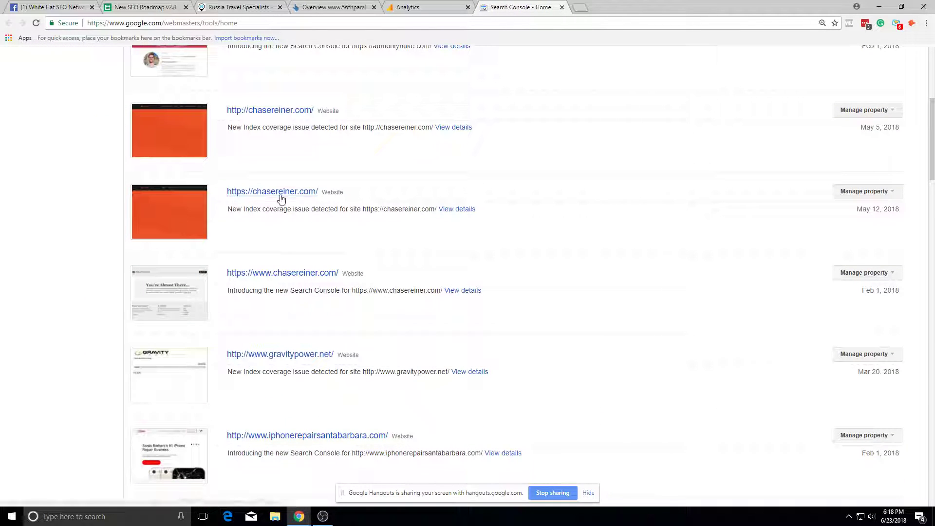
{"action": "scroll", "coordinate": [292, 234], "scroll_direction": "down", "scroll_amount": 7}
{"action": "scroll", "coordinate": [294, 236], "scroll_direction": "down", "scroll_amount": 8}
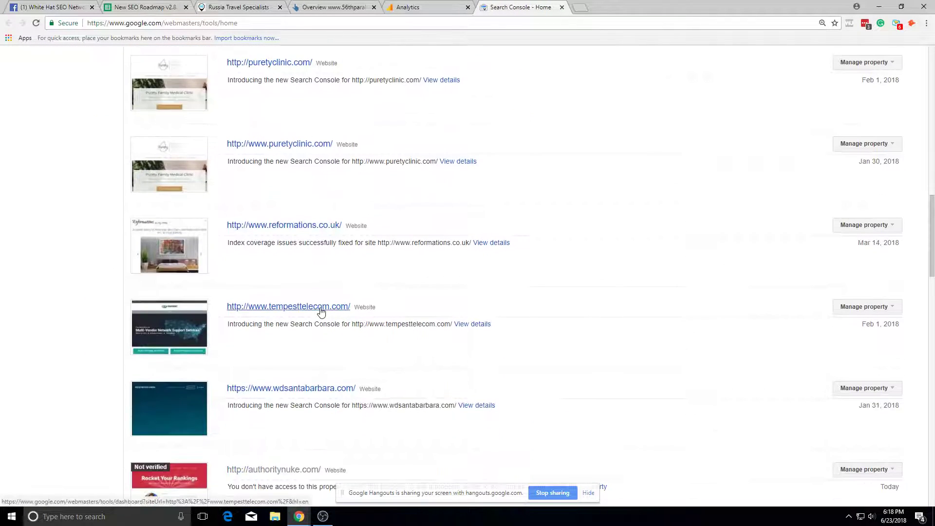
{"action": "scroll", "coordinate": [343, 307], "scroll_direction": "up", "scroll_amount": 18}
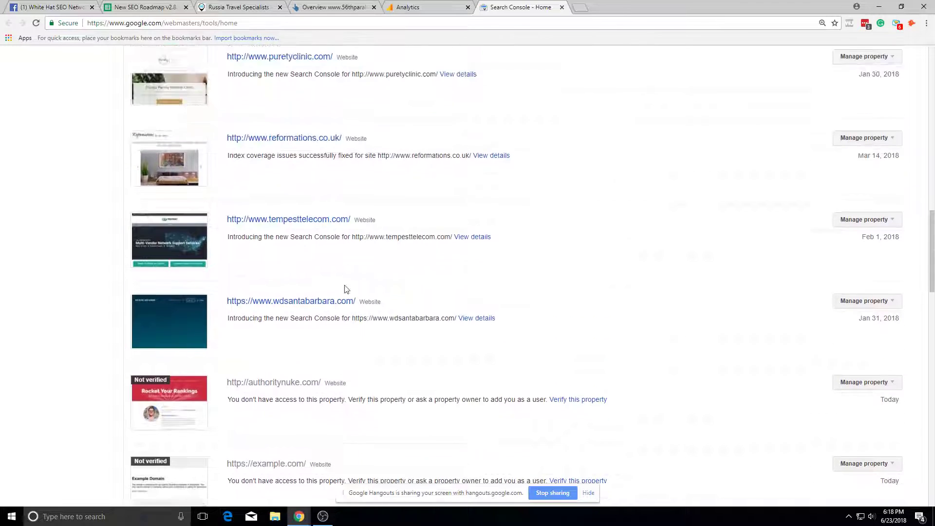
{"action": "scroll", "coordinate": [280, 381], "scroll_direction": "up", "scroll_amount": 3}
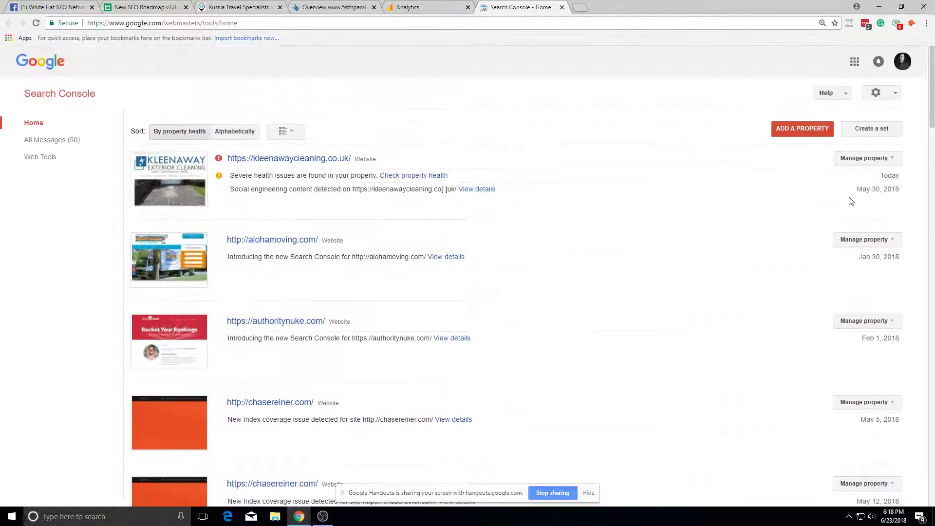
{"action": "scroll", "coordinate": [280, 381], "scroll_direction": "down", "scroll_amount": 2}
{"action": "left_click", "coordinate": [286, 386]}
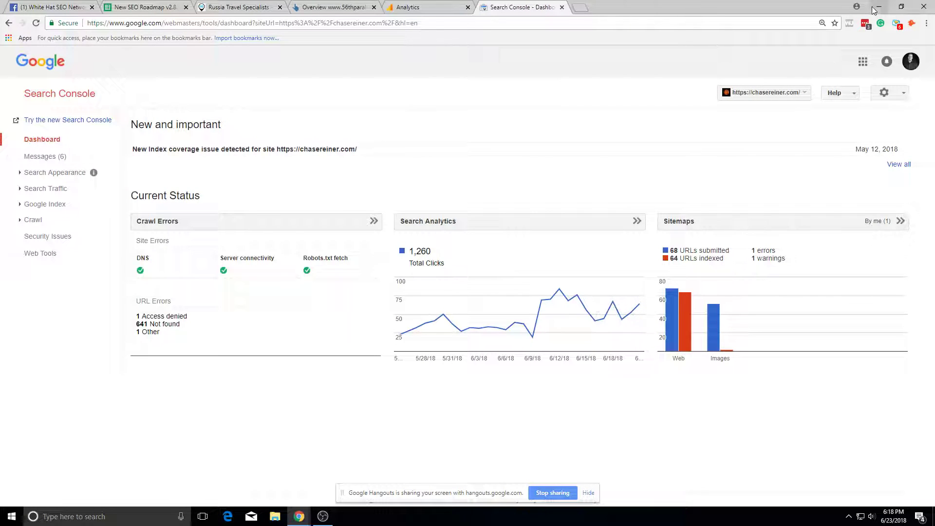
Step: Switch to a different Google account and return to the property list showing 56thparallel.com
{"action": "left_click", "coordinate": [912, 61]}
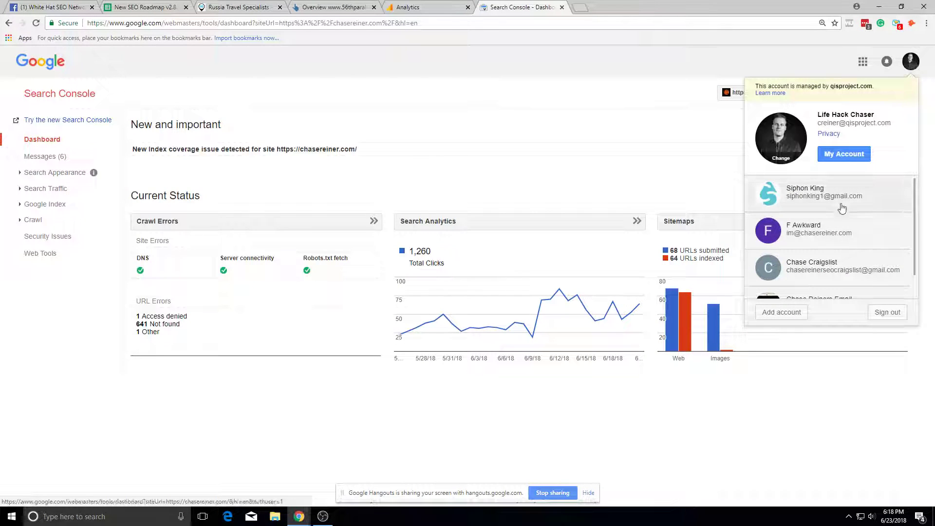
{"action": "left_click", "coordinate": [838, 225]}
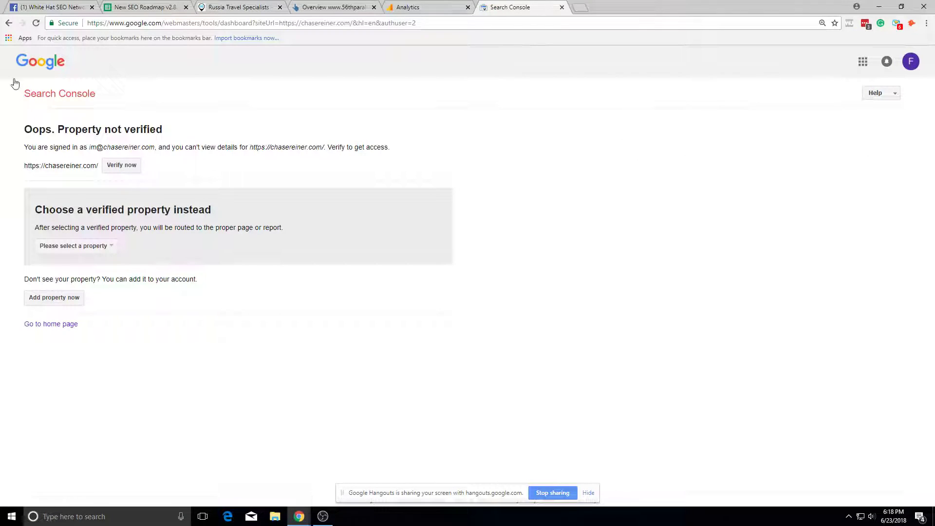
{"action": "left_click", "coordinate": [37, 96]}
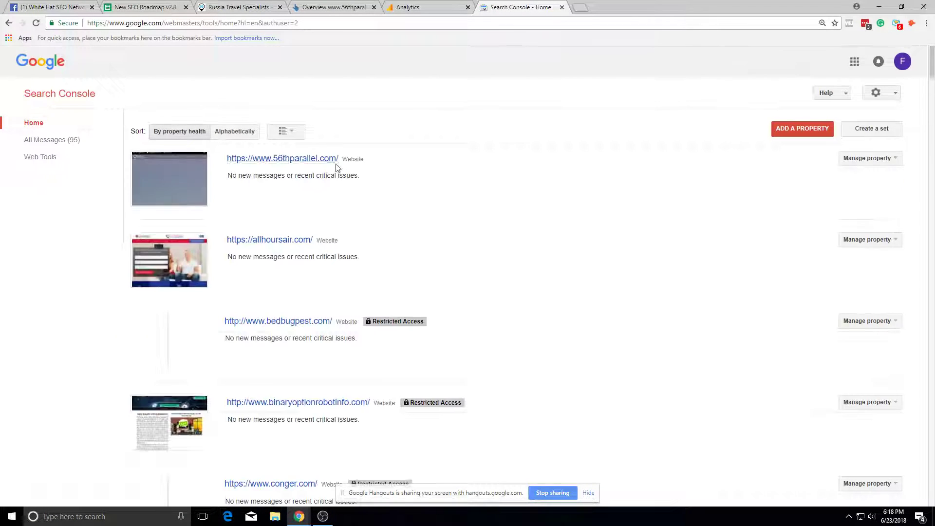
{"action": "scroll", "coordinate": [337, 168], "scroll_direction": "down", "scroll_amount": 5}
{"action": "scroll", "coordinate": [328, 112], "scroll_direction": "up", "scroll_amount": 3}
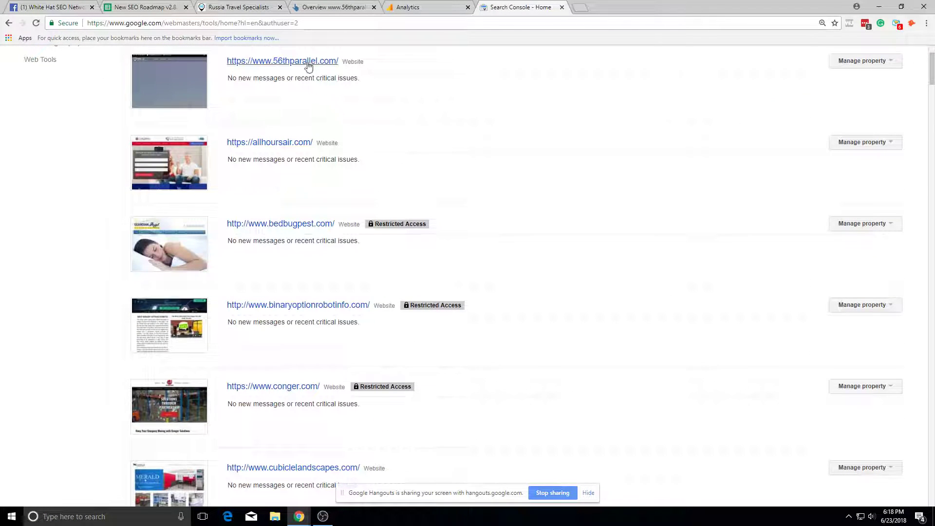
{"action": "left_click", "coordinate": [308, 61]}
{"action": "left_click", "coordinate": [419, 7]}
Step: Switch Google Analytics to a different signed-in Google account
{"action": "left_click", "coordinate": [914, 64]}
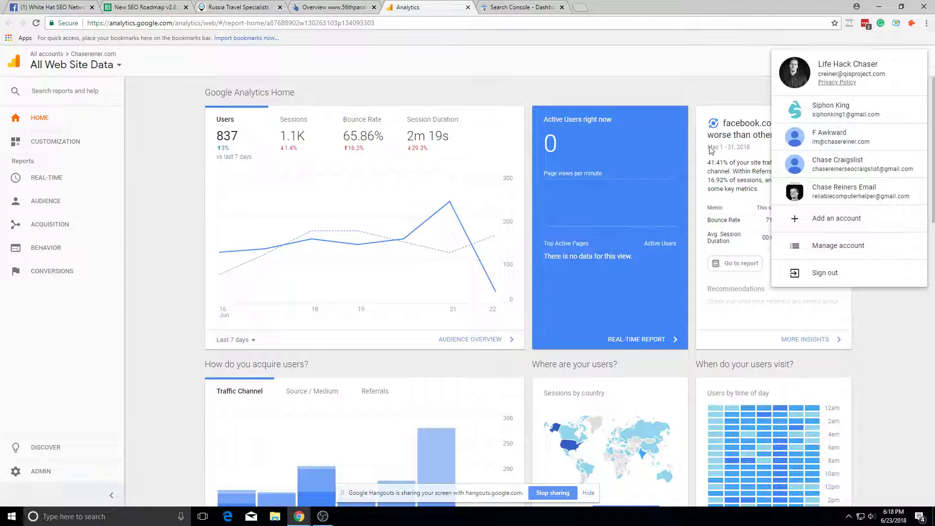
{"action": "left_click", "coordinate": [828, 137]}
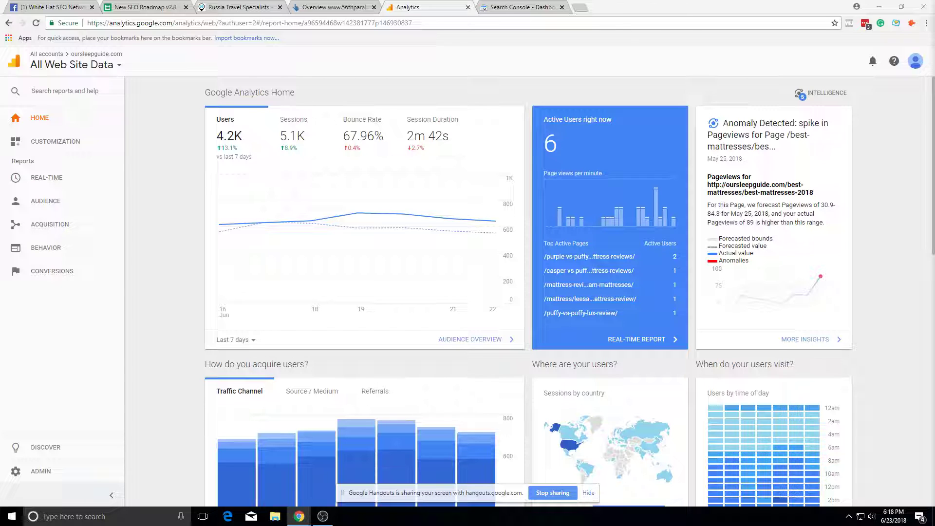
{"action": "key", "text": "alt+Tab"}
{"action": "key", "text": "alt+Tab"}
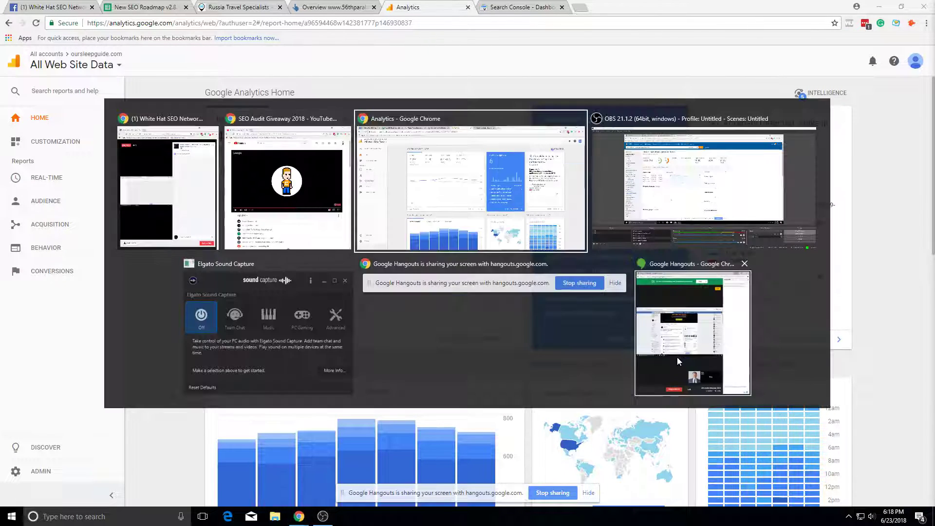
{"action": "key", "text": "Tab"}
{"action": "key", "text": "Tab"}
{"action": "key", "text": "Tab"}
{"action": "key", "text": "Tab"}
{"action": "key", "text": "Escape"}
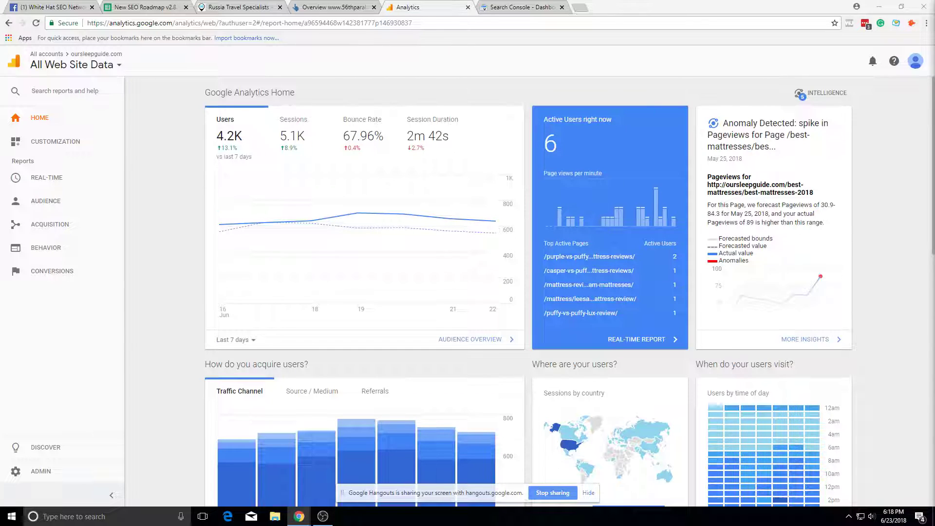
Step: Search the view picker for 'parelelll' and choose the 56thparallel main Master view
{"action": "left_click", "coordinate": [55, 65]}
{"action": "type", "text": "parelell"}
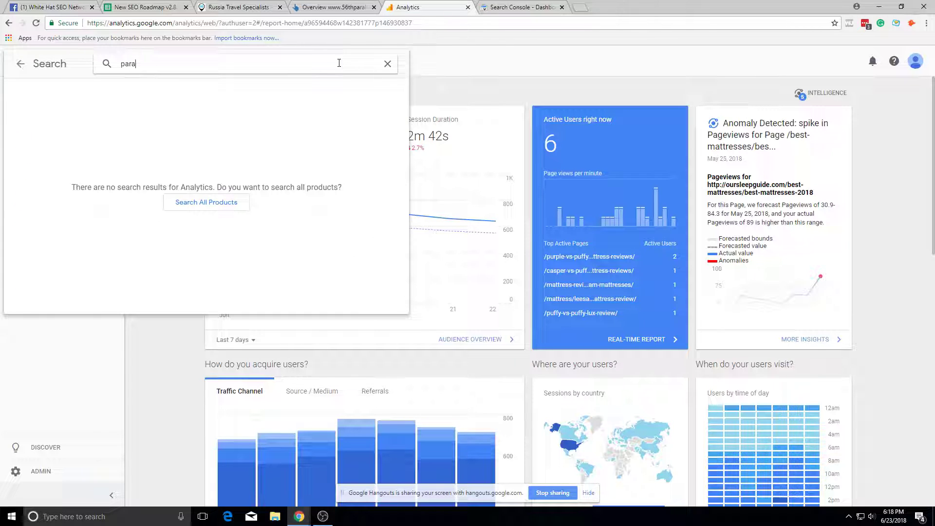
{"action": "type", "text": "llel"}
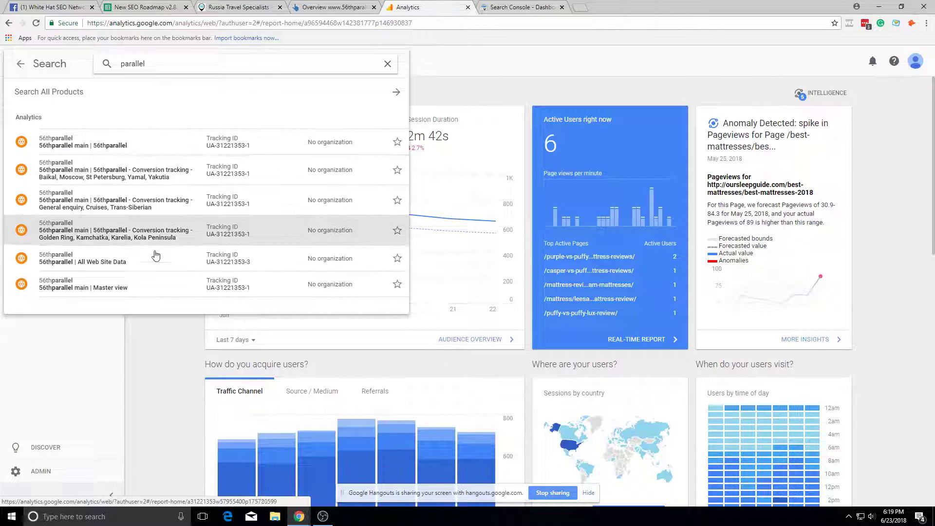
{"action": "left_click", "coordinate": [146, 291]}
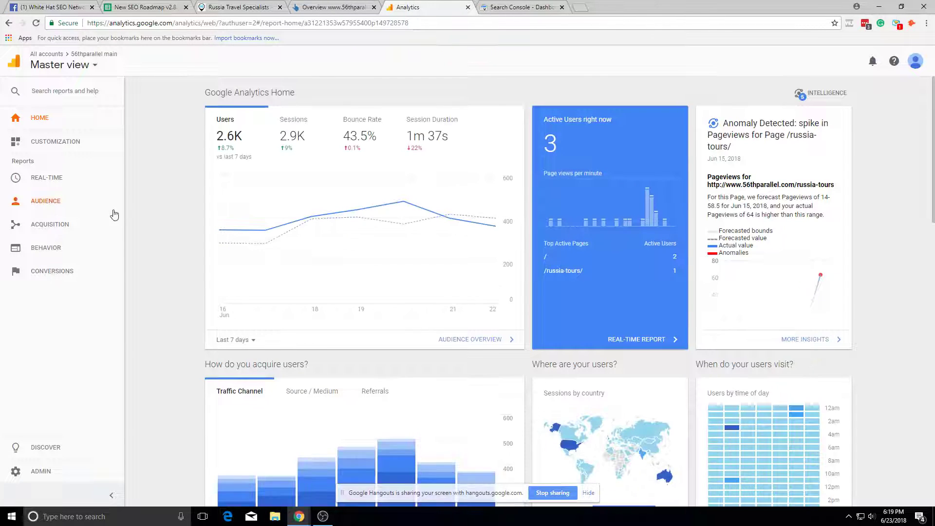
Step: Open Acquisition > All Traffic > Source/Medium with a Jun 1, 2018 start, compared to previous period
{"action": "left_click", "coordinate": [51, 225]}
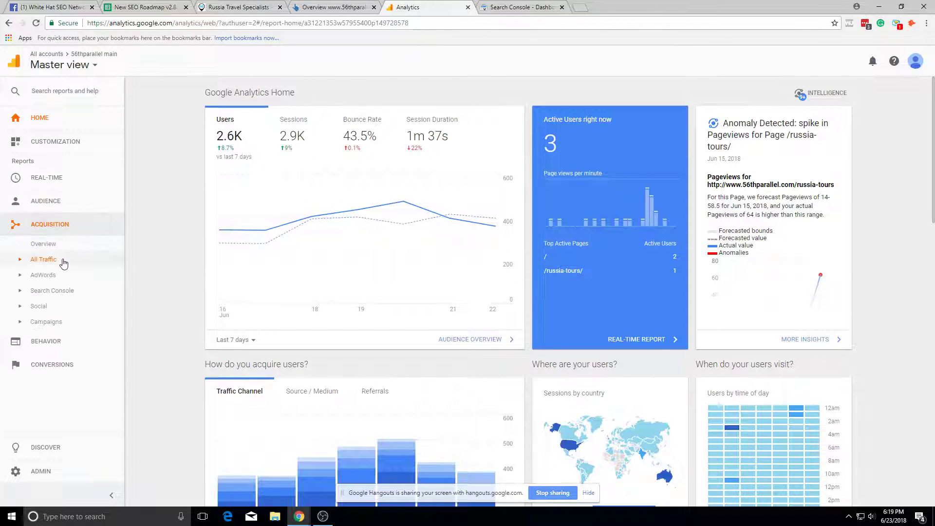
{"action": "left_click", "coordinate": [62, 260]}
{"action": "left_click", "coordinate": [73, 306]}
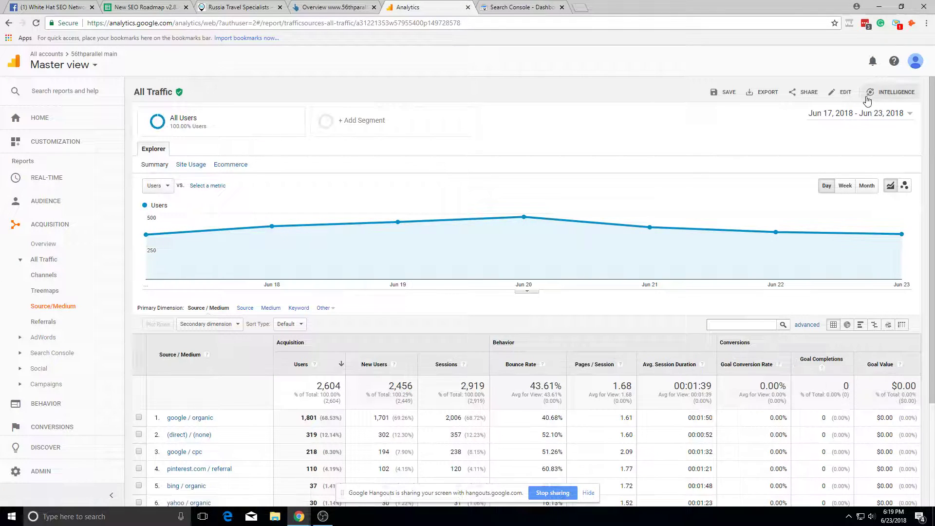
{"action": "double_click", "coordinate": [854, 113]}
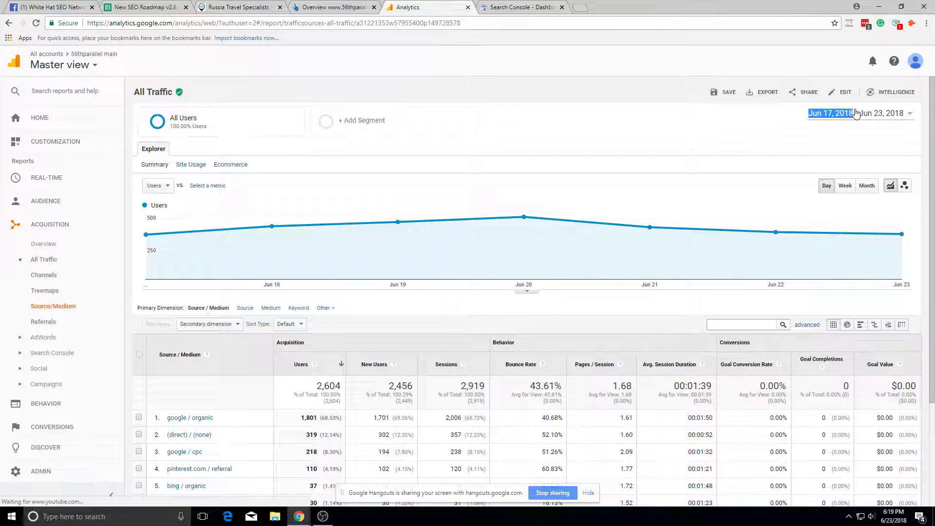
{"action": "left_click", "coordinate": [832, 122]}
{"action": "left_click", "coordinate": [773, 142]}
{"action": "left_click", "coordinate": [808, 153]}
{"action": "left_click", "coordinate": [815, 170]}
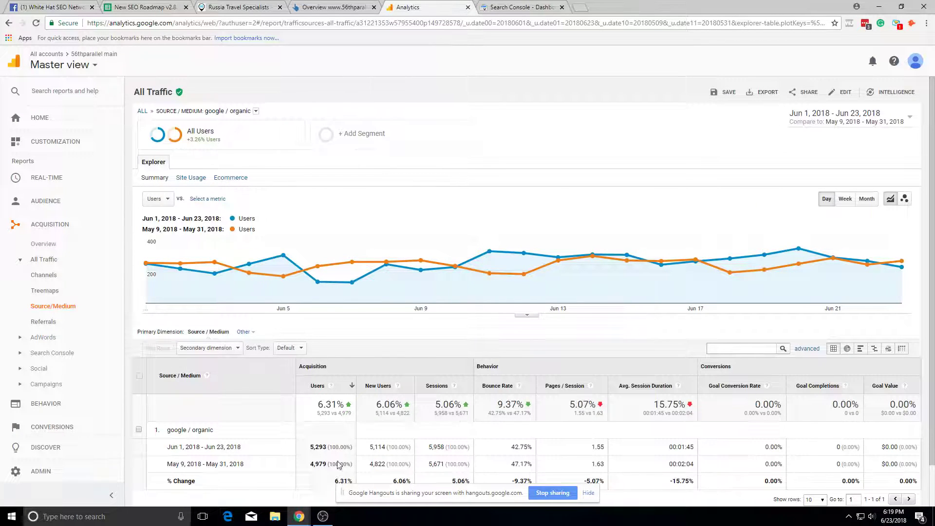
Step: Change the range to Apr 1–Jun 23, 2018, keeping the previous-period comparison
{"action": "scroll", "coordinate": [389, 422], "scroll_direction": "down", "scroll_amount": 1}
{"action": "scroll", "coordinate": [638, 390], "scroll_direction": "up", "scroll_amount": 1}
{"action": "left_click", "coordinate": [812, 121]}
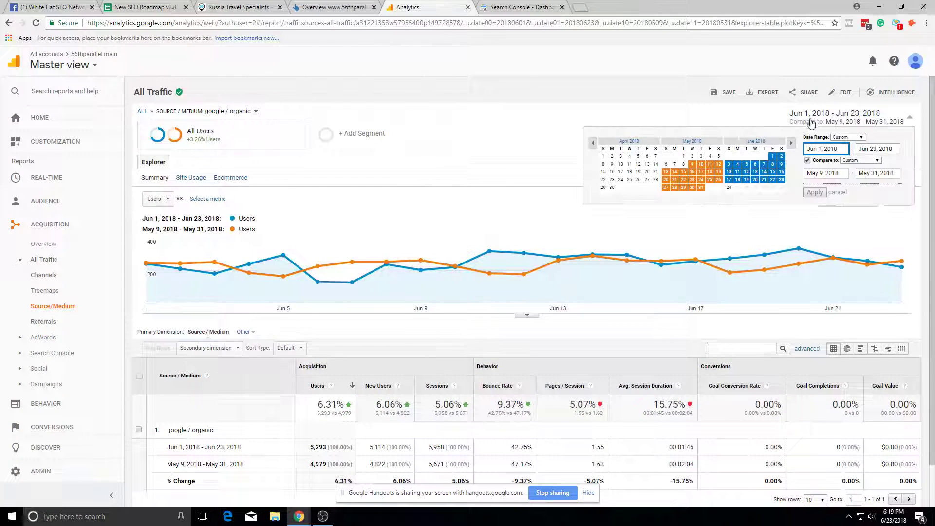
{"action": "left_click", "coordinate": [603, 156]}
{"action": "left_click", "coordinate": [819, 154]}
{"action": "left_click", "coordinate": [815, 160]}
{"action": "left_click", "coordinate": [814, 159]}
{"action": "left_click", "coordinate": [815, 193]}
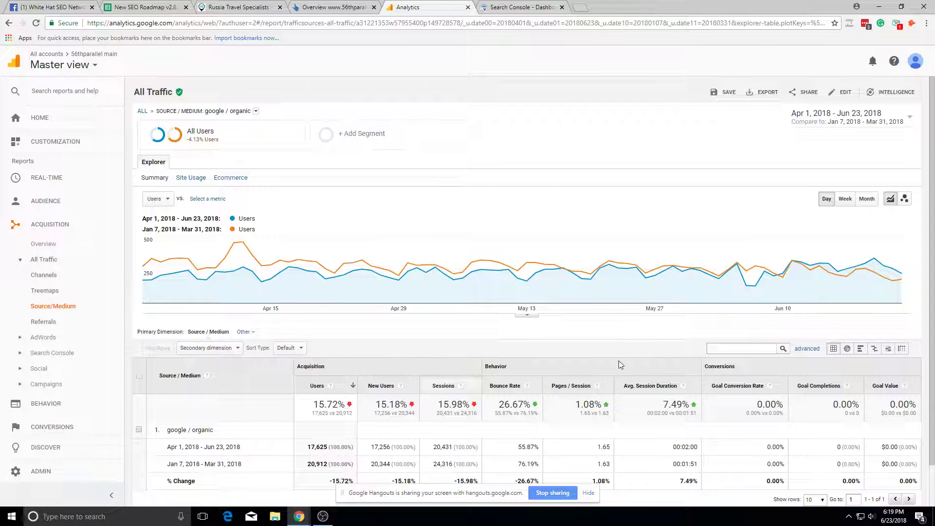
Step: Highlight the 15.72% drop in users and 15.98% drop in sessions
{"action": "left_click", "coordinate": [869, 119]}
{"action": "left_click", "coordinate": [492, 89]}
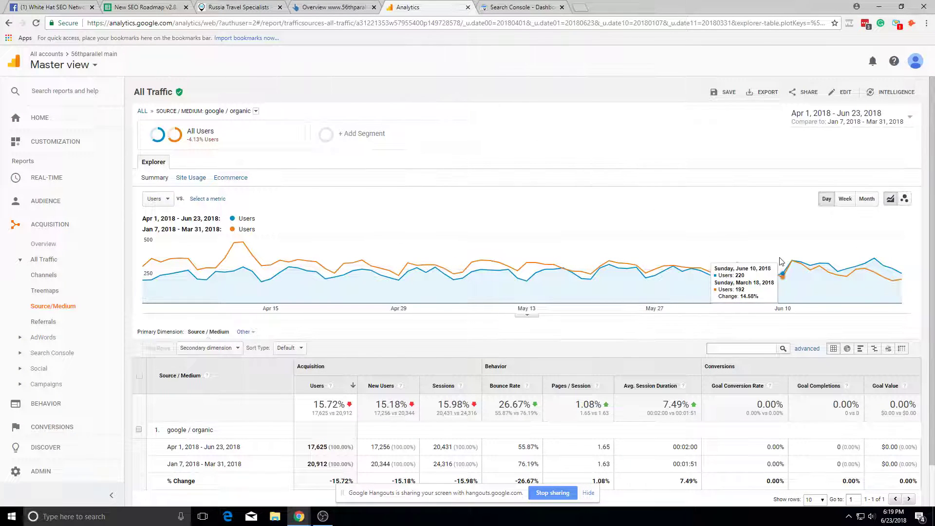
{"action": "scroll", "coordinate": [534, 267], "scroll_direction": "down", "scroll_amount": 1}
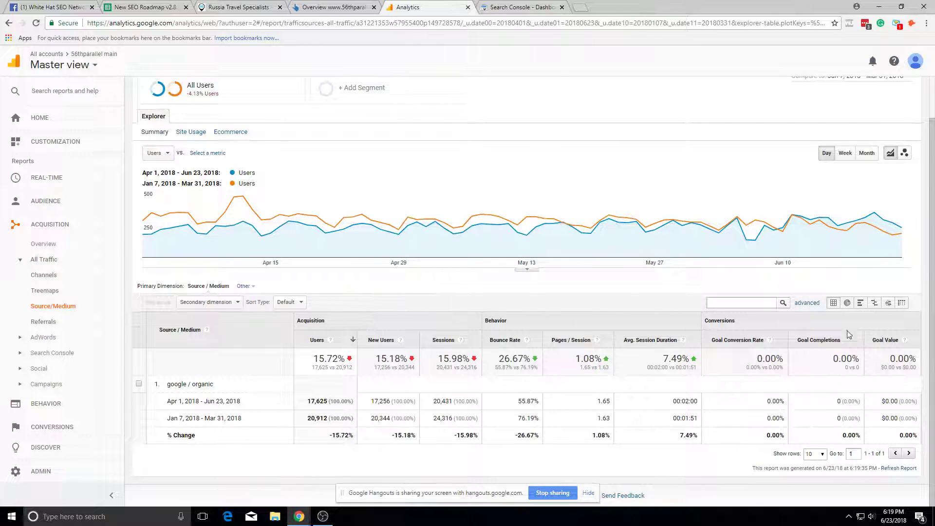
{"action": "double_click", "coordinate": [343, 363]}
{"action": "left_click", "coordinate": [378, 387]}
{"action": "left_click", "coordinate": [479, 364]}
Step: Cycle through the Analytics, Search Console and Ahrefs tabs, then return to the SEO roadmap spreadsheet
{"action": "left_click", "coordinate": [184, 5]}
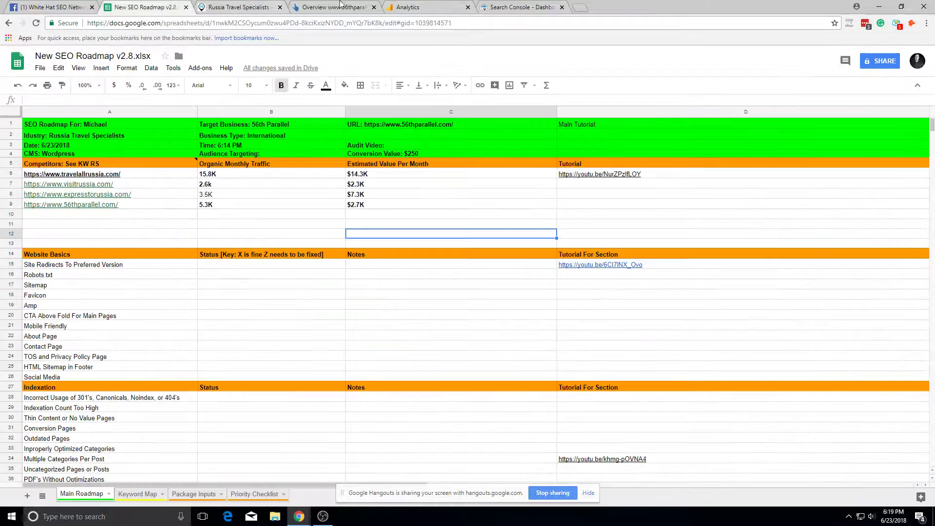
{"action": "left_click", "coordinate": [420, 5]}
{"action": "left_click", "coordinate": [515, 7]}
{"action": "left_click", "coordinate": [344, 6]}
{"action": "left_click", "coordinate": [489, 6]}
{"action": "left_click", "coordinate": [166, 7]}
{"action": "left_click", "coordinate": [282, 326]}
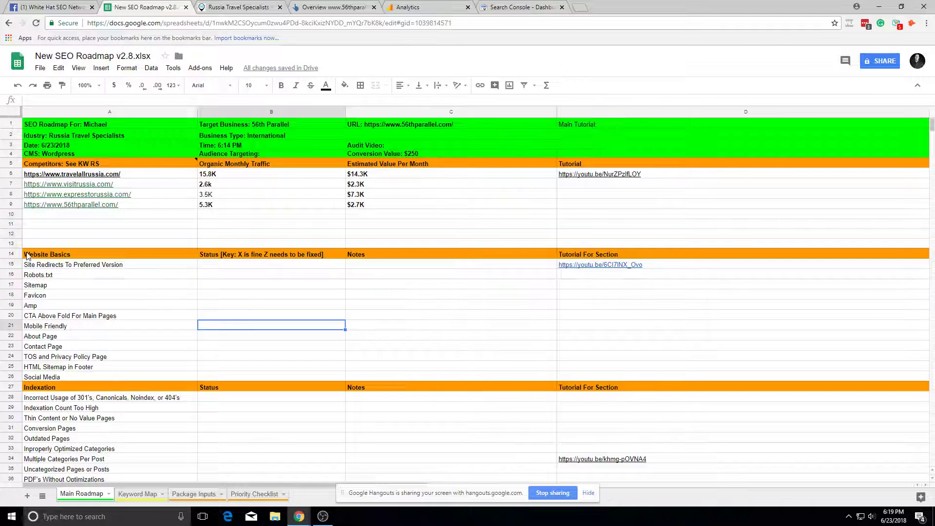
Step: Delete the empty rows 10–13 so Website Basics moves up to row 10
{"action": "left_click", "coordinate": [12, 215]}
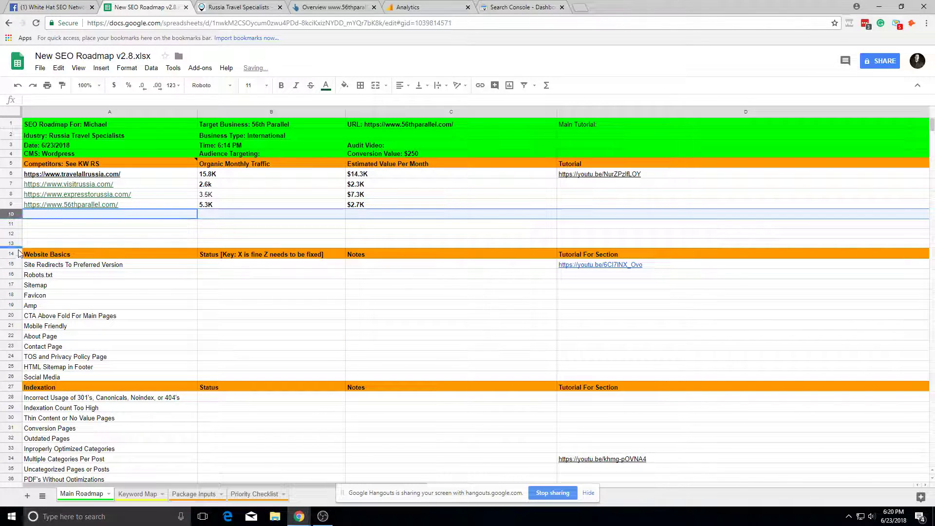
{"action": "left_click", "coordinate": [19, 244], "text": "shift"}
{"action": "right_click", "coordinate": [20, 244]}
{"action": "left_click", "coordinate": [86, 340]}
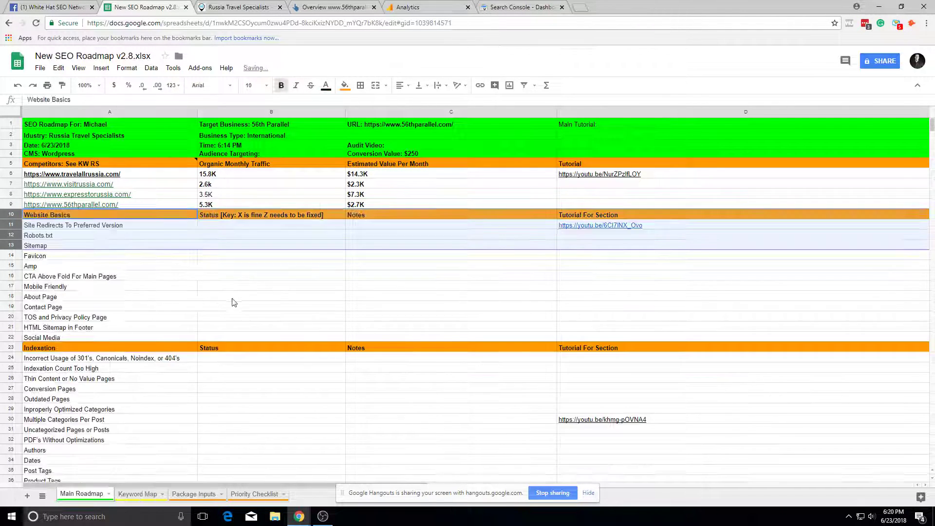
{"action": "left_click", "coordinate": [75, 224]}
{"action": "left_click", "coordinate": [213, 226]}
Step: Bring up the 56th Parallel website tab and select its web address
{"action": "left_click", "coordinate": [332, 7]}
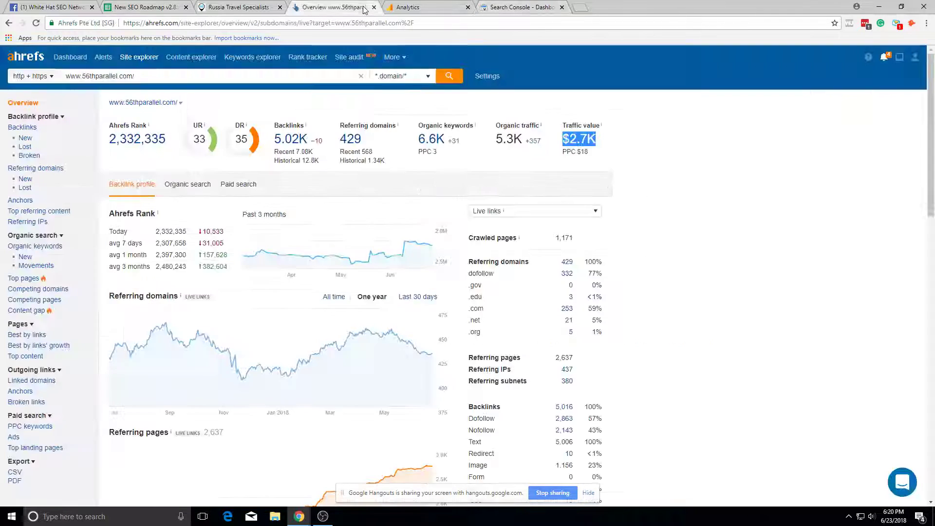
{"action": "left_click", "coordinate": [239, 7]}
{"action": "left_click", "coordinate": [111, 24]}
Step: Reload the 56th Parallel homepage
{"action": "key", "text": "ctrl+a"}
{"action": "key", "text": "Return"}
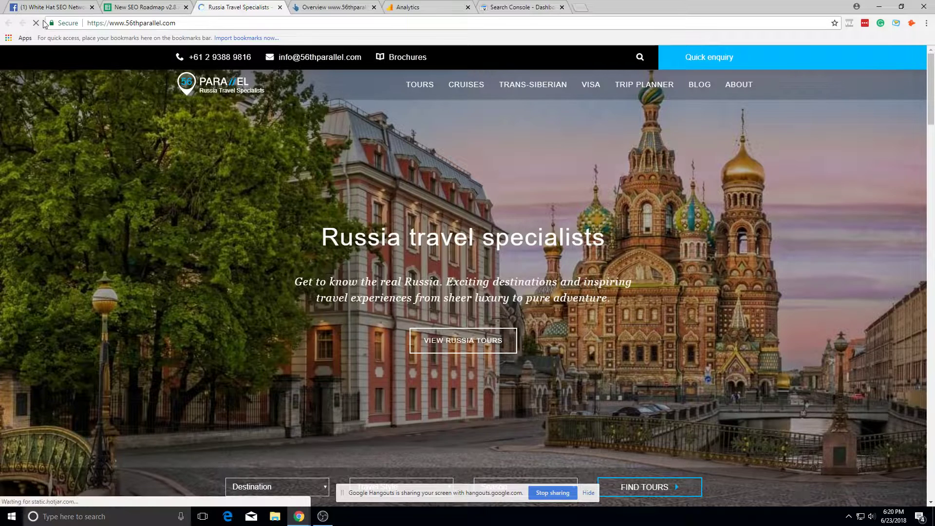
{"action": "left_click", "coordinate": [129, 23]}
{"action": "left_click", "coordinate": [129, 23]}
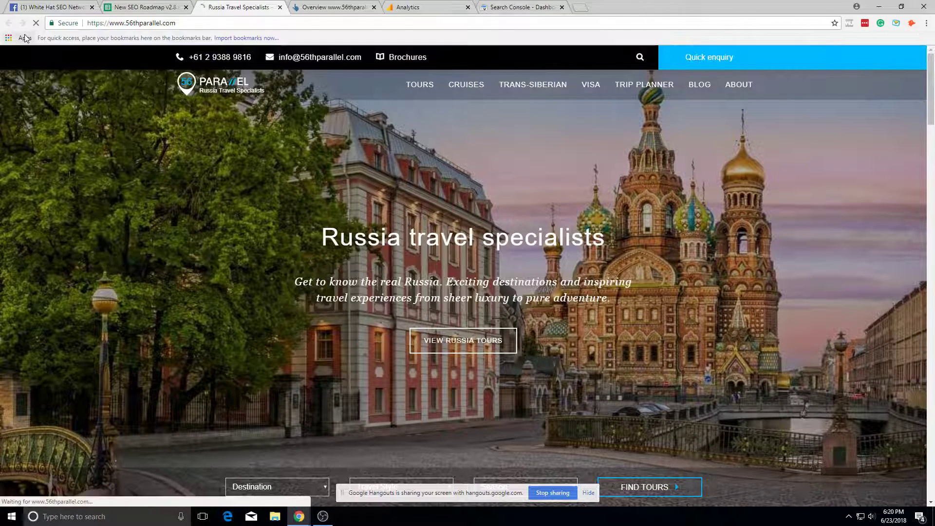
Step: Load the site's /robots.txt file and mark Robots.txt as x in the roadmap
{"action": "key", "text": "ctrl+shift+Tab"}
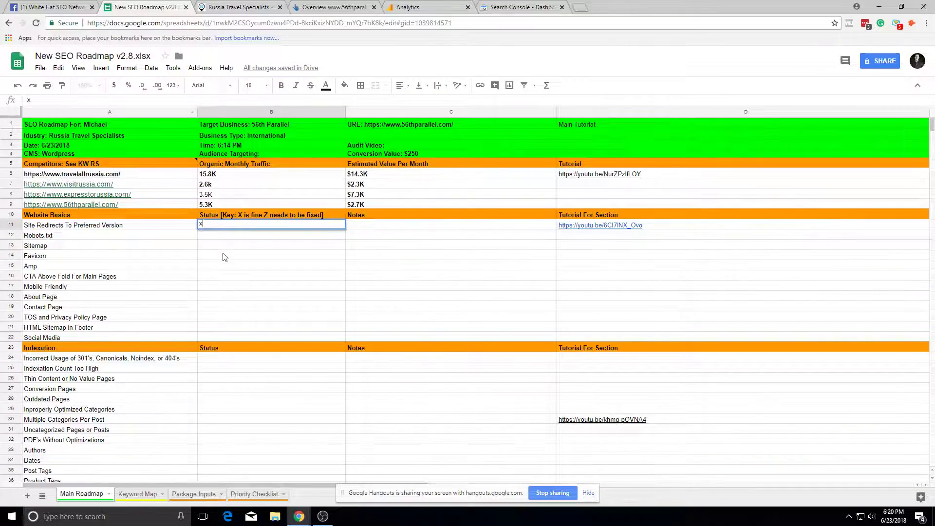
{"action": "left_click", "coordinate": [238, 7]}
{"action": "left_click", "coordinate": [185, 23]}
{"action": "left_click", "coordinate": [185, 23]}
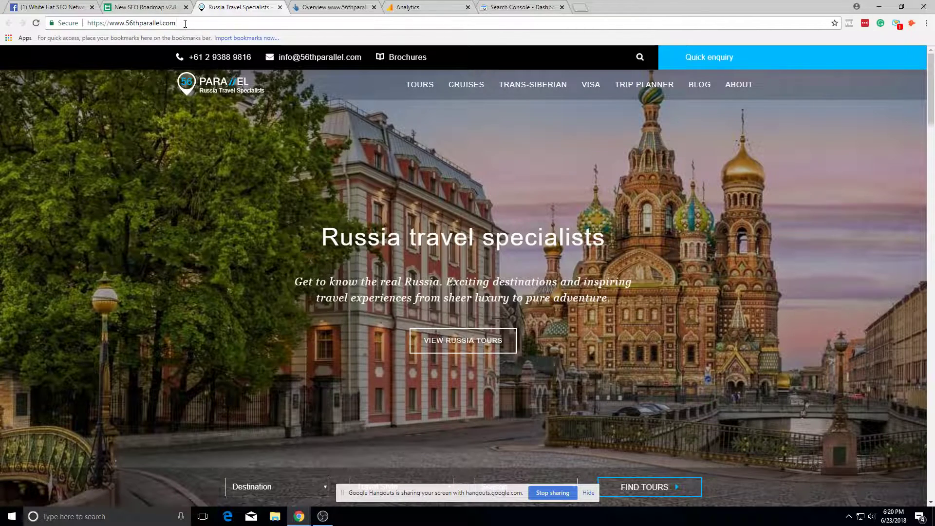
{"action": "type", "text": "/robo"}
{"action": "key", "text": "BackSpace"}
{"action": "key", "text": "BackSpace"}
{"action": "type", "text": "s.txt"}
{"action": "key", "text": "Return"}
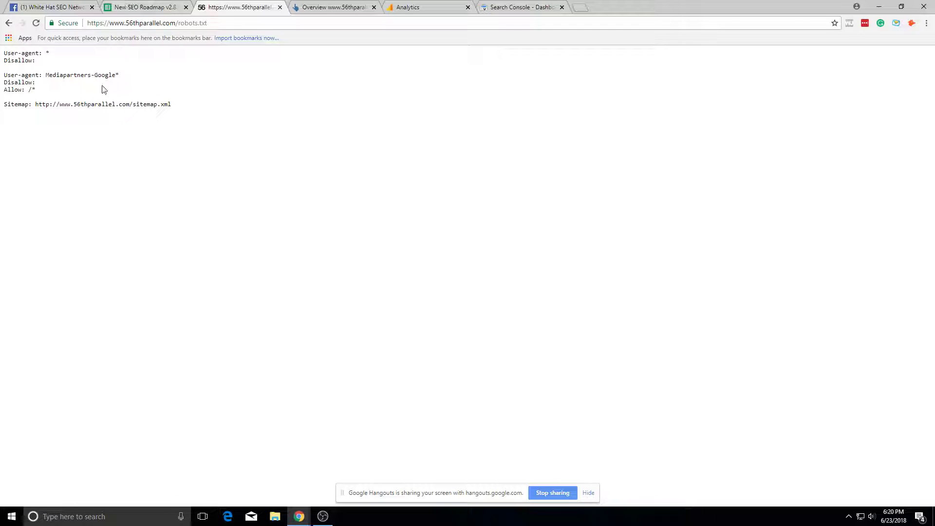
{"action": "left_click", "coordinate": [142, 6]}
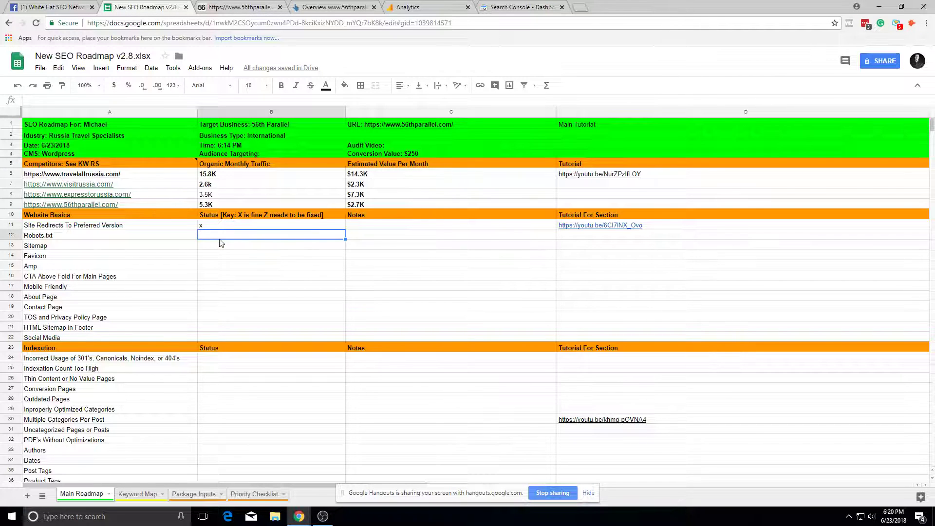
{"action": "type", "text": "x"}
{"action": "key", "text": "Return"}
Step: Open the sitemap URL listed in robots.txt and mark Sitemap as x
{"action": "left_click", "coordinate": [204, 6]}
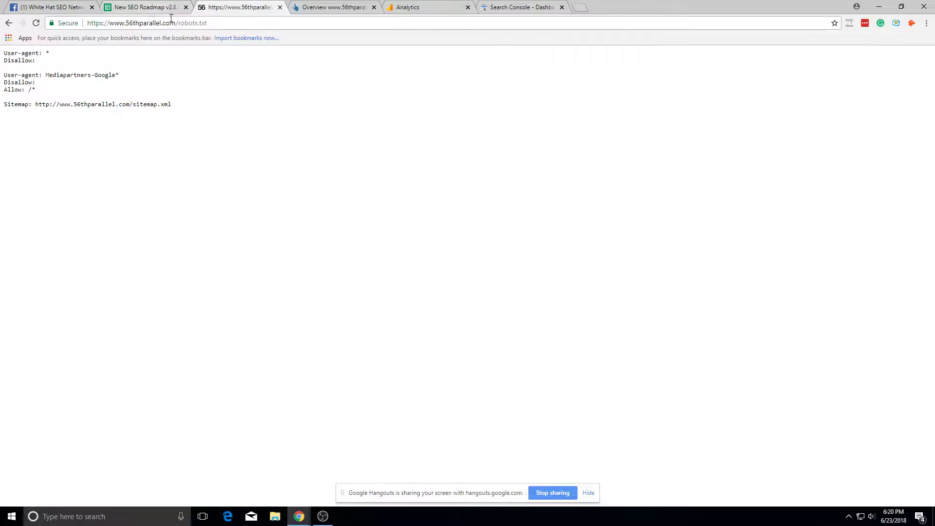
{"action": "left_click_drag", "start_coordinate": [138, 99], "coordinate": [126, 108]}
{"action": "left_click", "coordinate": [53, 115]}
{"action": "left_click_drag", "start_coordinate": [36, 104], "coordinate": [222, 113]}
{"action": "key", "text": "ctrl+c"}
{"action": "left_click", "coordinate": [210, 25]}
{"action": "key", "text": "ctrl+v"}
{"action": "key", "text": "Return"}
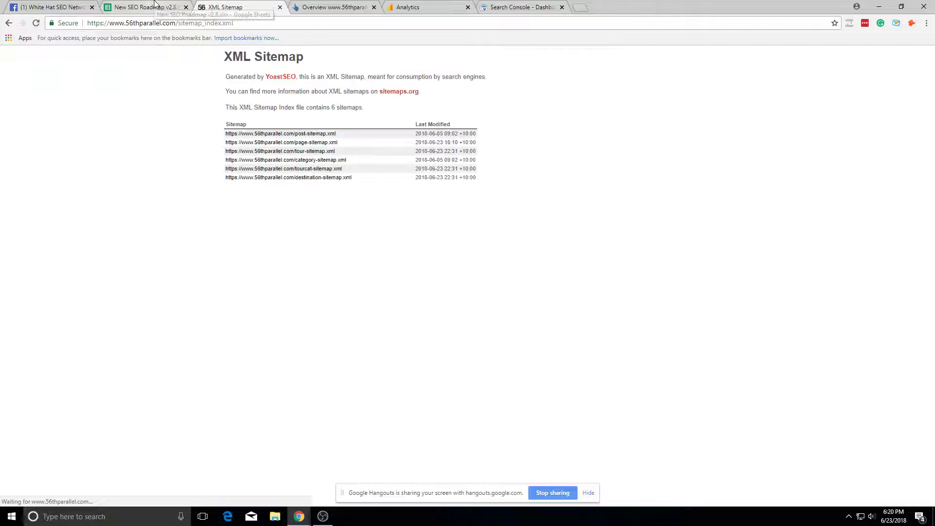
{"action": "left_click", "coordinate": [155, 4]}
{"action": "type", "text": "x"}
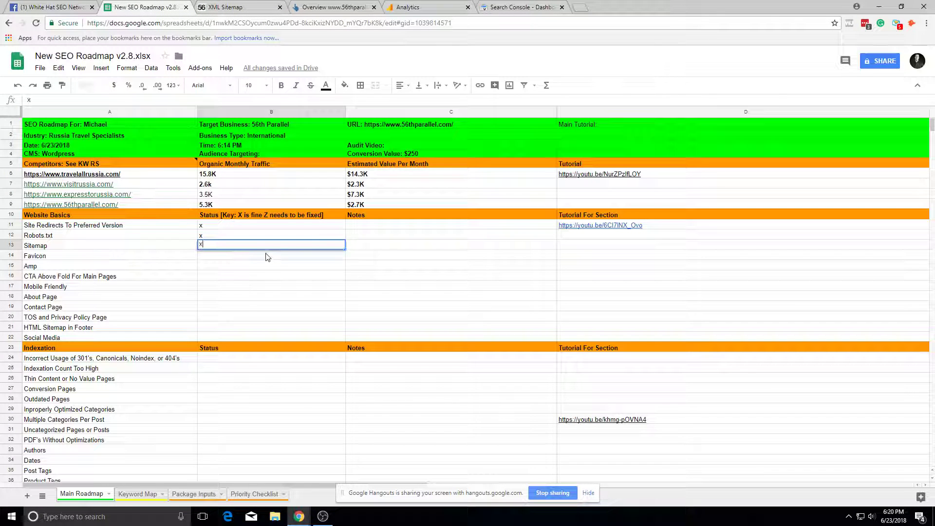
{"action": "key", "text": "Return"}
Step: Mark Favicon as x and Amp as N / A in the status column
{"action": "type", "text": "x"}
{"action": "key", "text": "Return"}
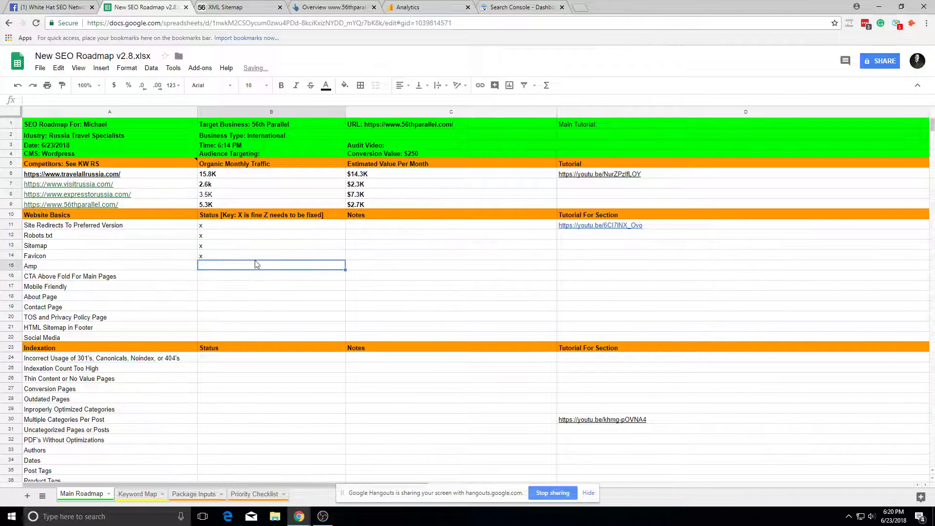
{"action": "type", "text": "N /"}
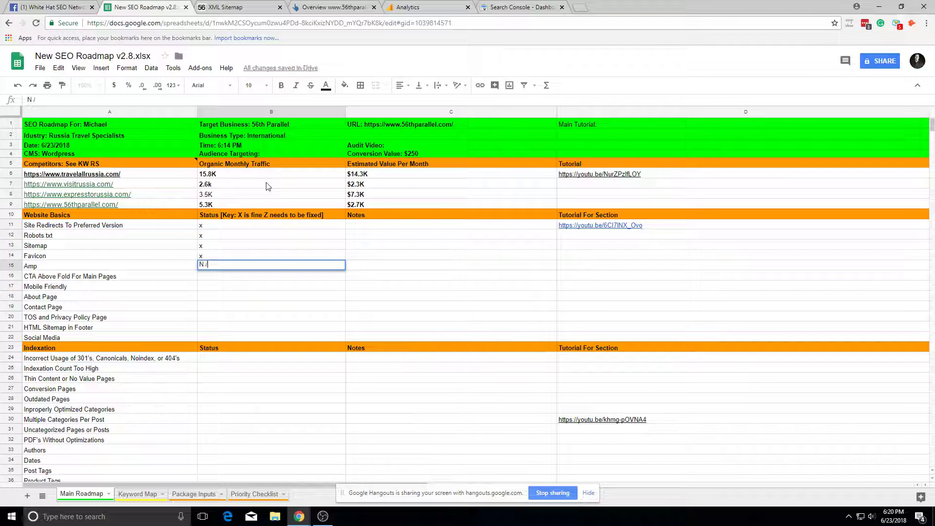
{"action": "key", "text": "Tab"}
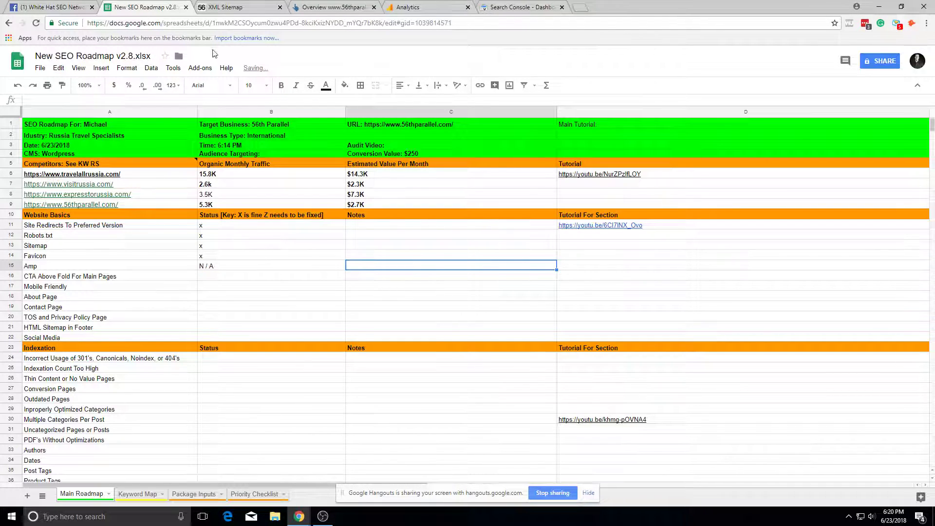
Step: Navigate back from the XML sitemap to the 56th Parallel homepage
{"action": "left_click", "coordinate": [225, 7]}
{"action": "left_click", "coordinate": [9, 24]}
{"action": "left_click", "coordinate": [9, 24]}
{"action": "scroll", "coordinate": [476, 310], "scroll_direction": "down", "scroll_amount": 5}
{"action": "scroll", "coordinate": [566, 436], "scroll_direction": "up", "scroll_amount": 5}
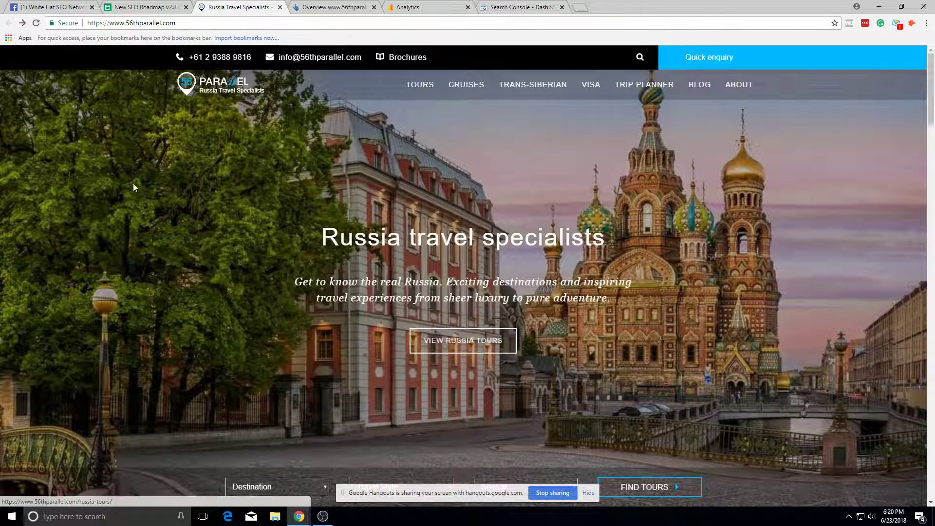
Step: Check the Amp and CTA Above Fold cells, then expand Analytics Conversions reports
{"action": "left_click", "coordinate": [141, 6]}
{"action": "left_click", "coordinate": [276, 266]}
{"action": "left_click", "coordinate": [274, 276]}
{"action": "left_click", "coordinate": [403, 312]}
{"action": "left_click", "coordinate": [404, 6]}
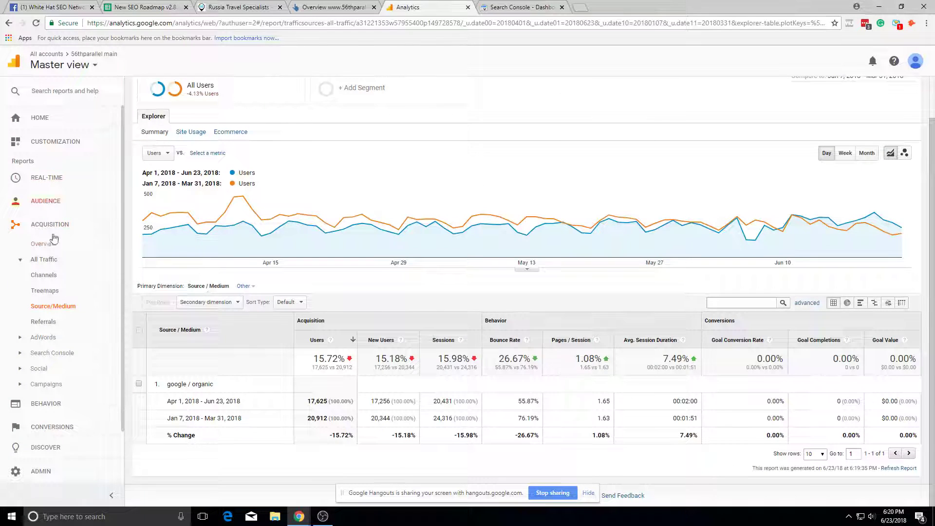
{"action": "left_click", "coordinate": [49, 425]}
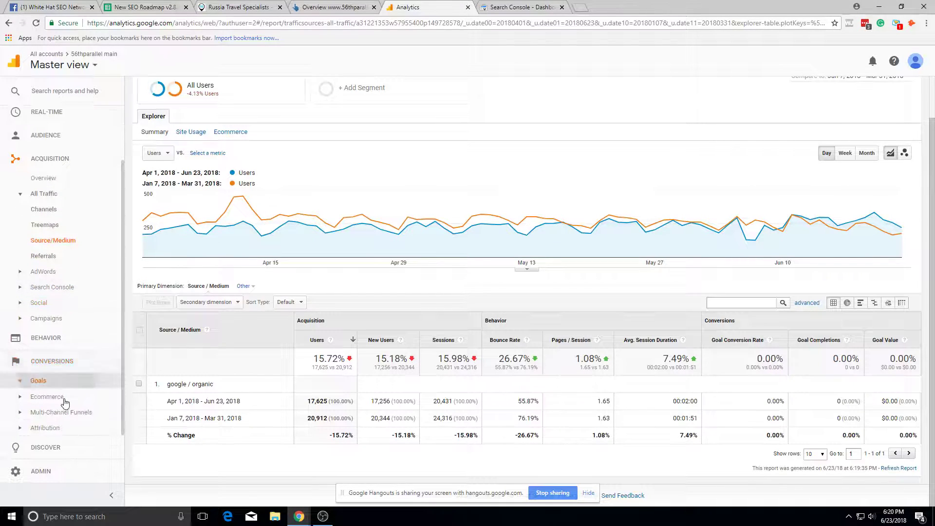
Step: View the Analytics Goals Overview, then go back to the roadmap's status column
{"action": "left_click", "coordinate": [38, 381]}
{"action": "left_click", "coordinate": [78, 307]}
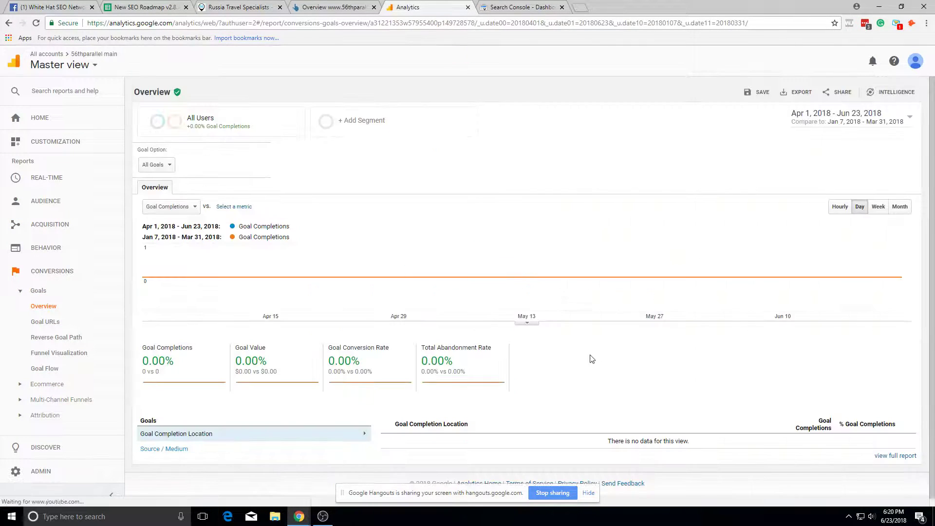
{"action": "left_click", "coordinate": [146, 7]}
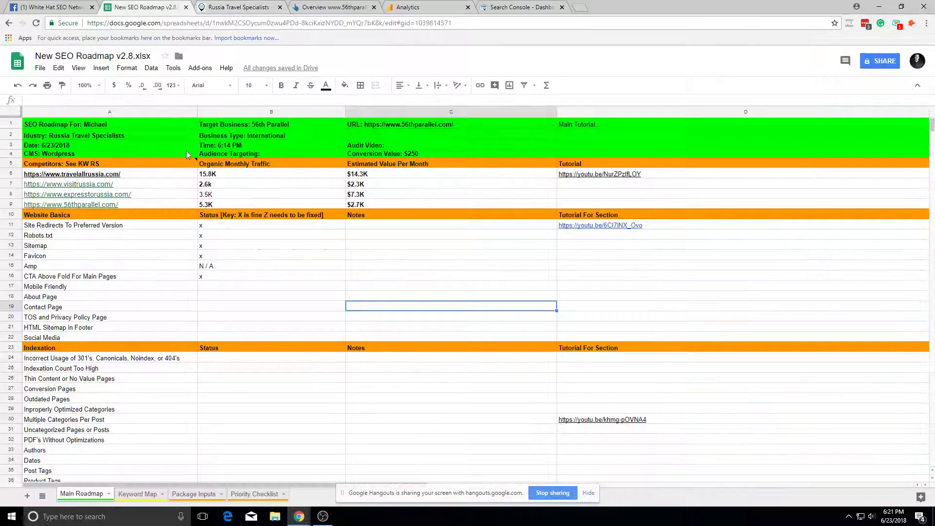
{"action": "left_click", "coordinate": [202, 287]}
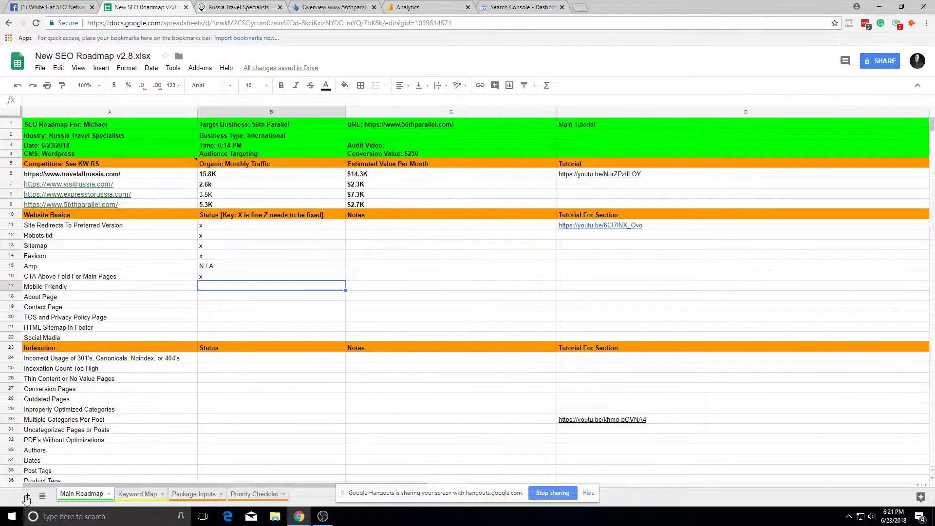
Step: Add a blank sheet and move Priority Checklist right after Main Roadmap
{"action": "left_click", "coordinate": [27, 496]}
{"action": "left_click", "coordinate": [229, 494]}
{"action": "left_click", "coordinate": [268, 494]}
{"action": "left_click_drag", "start_coordinate": [268, 494], "coordinate": [134, 475]}
Step: Enter 'Conversion Tracking needs to be done ASAP' in Priority Checklist cell A3
{"action": "left_click", "coordinate": [145, 155]}
{"action": "type", "text": "Conversion Tracking needs to be done"}
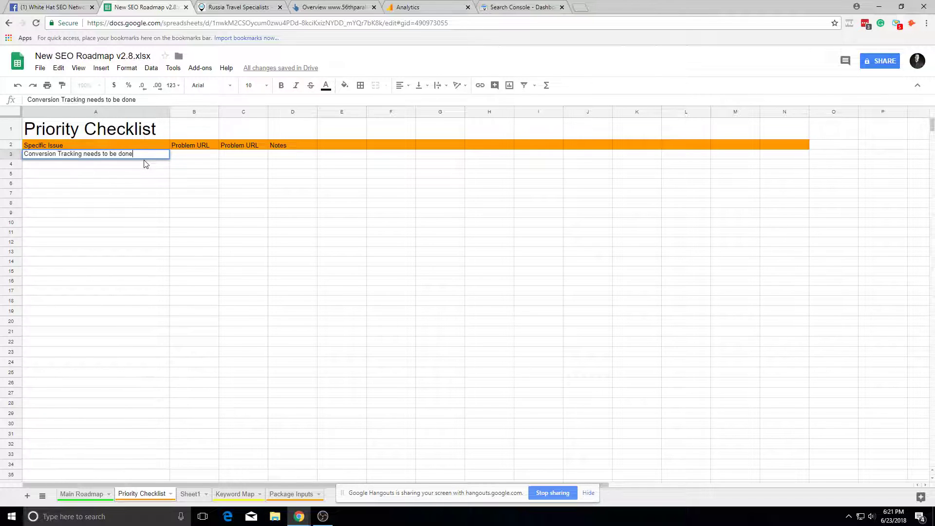
{"action": "left_click", "coordinate": [189, 286]}
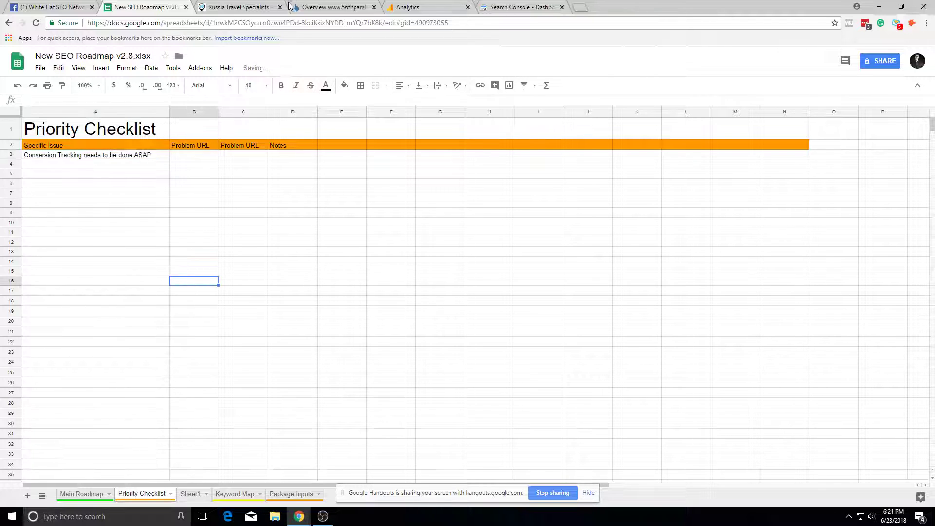
Step: Return to the Analytics Goals Overview and toggle the Behavior reports section
{"action": "left_click", "coordinate": [194, 5]}
{"action": "left_click", "coordinate": [189, 6]}
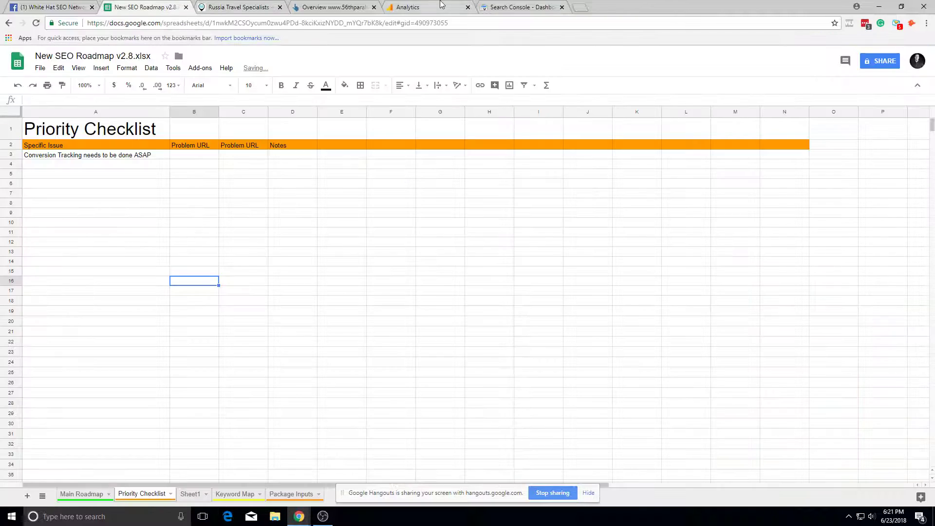
{"action": "left_click", "coordinate": [419, 7]}
{"action": "left_click", "coordinate": [68, 246]}
{"action": "left_click", "coordinate": [47, 249]}
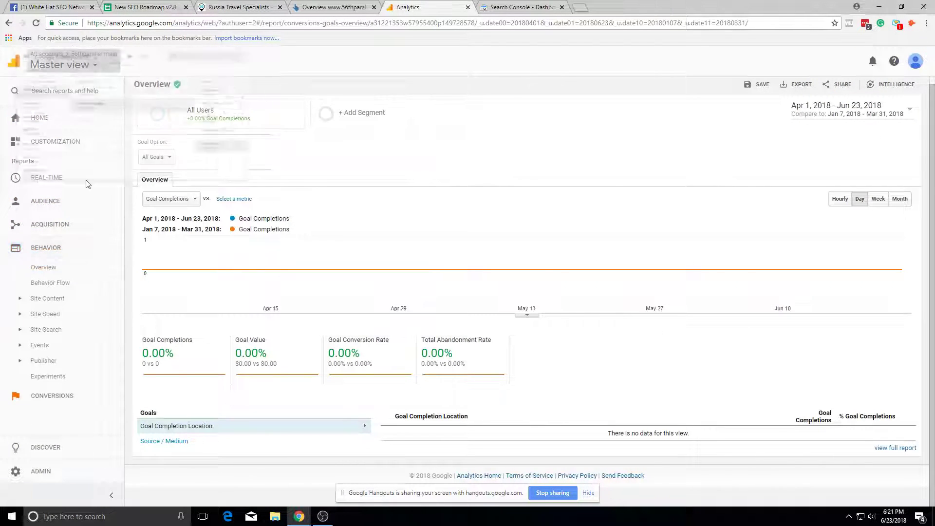
Step: Switch to the Golden Ring, Kamchatka, Karelia, Kola Peninsula view and open its Admin Goals list
{"action": "left_click", "coordinate": [61, 65]}
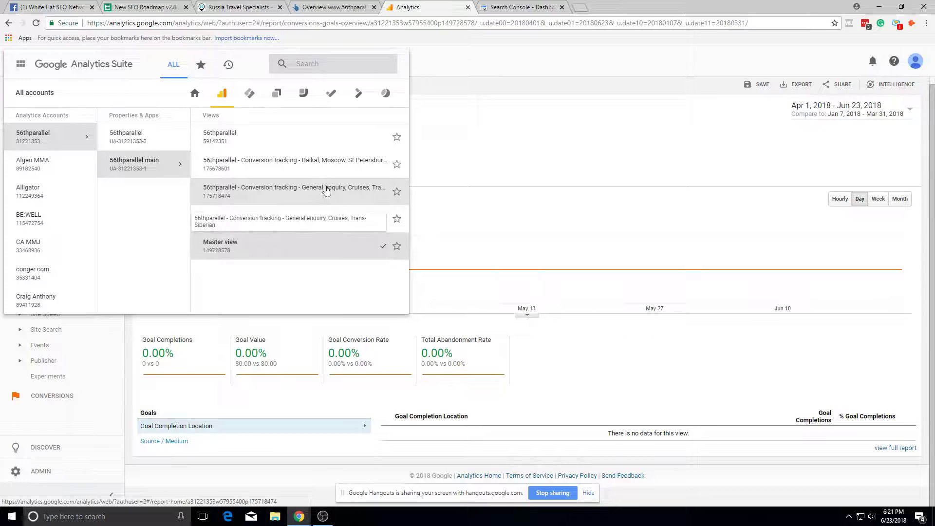
{"action": "key", "text": "alt+Tab"}
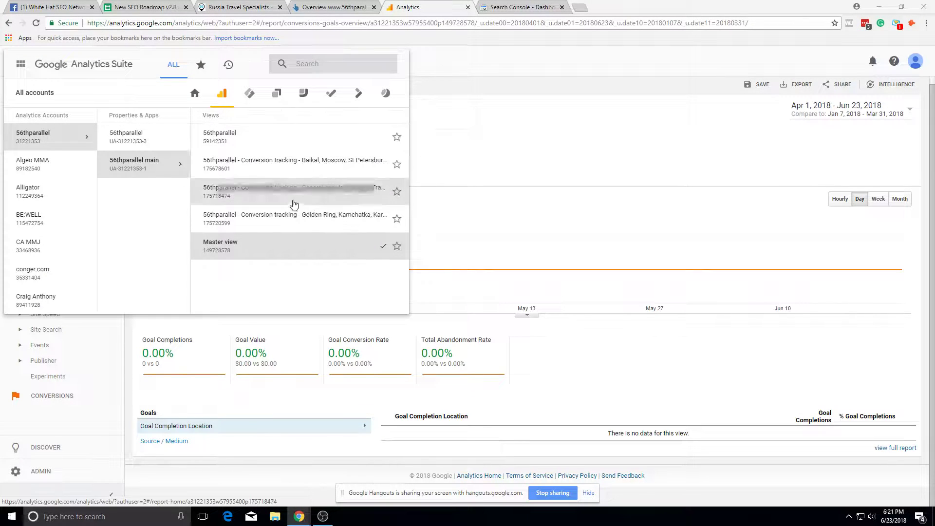
{"action": "left_click", "coordinate": [294, 214]}
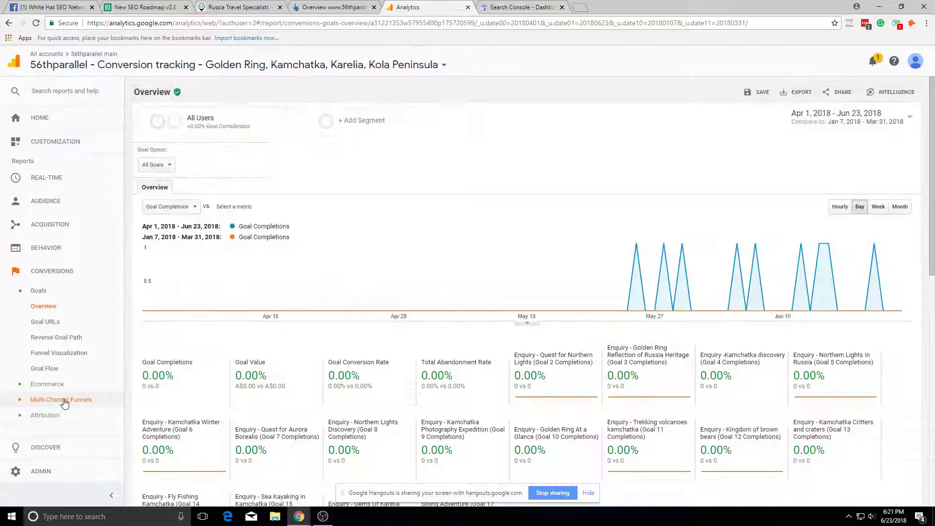
{"action": "scroll", "coordinate": [195, 439], "scroll_direction": "down", "scroll_amount": 1}
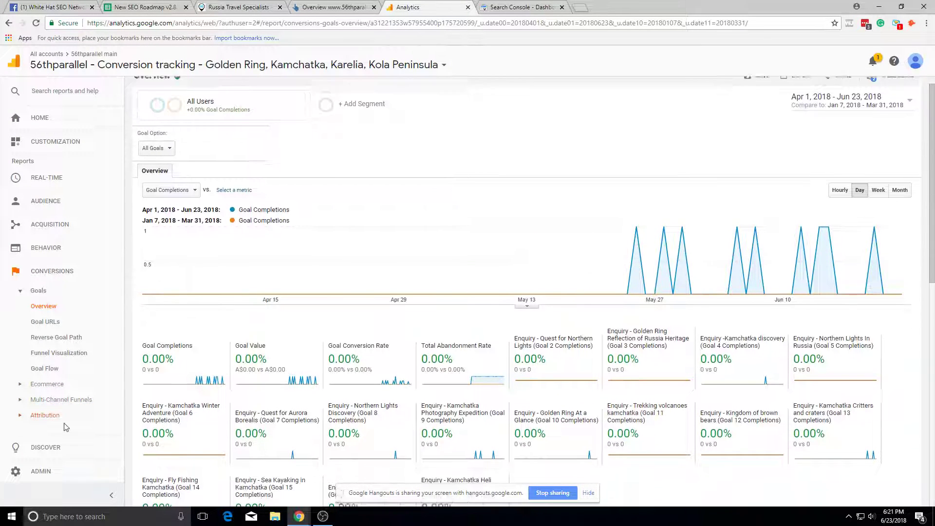
{"action": "left_click", "coordinate": [54, 450]}
{"action": "left_click", "coordinate": [50, 471]}
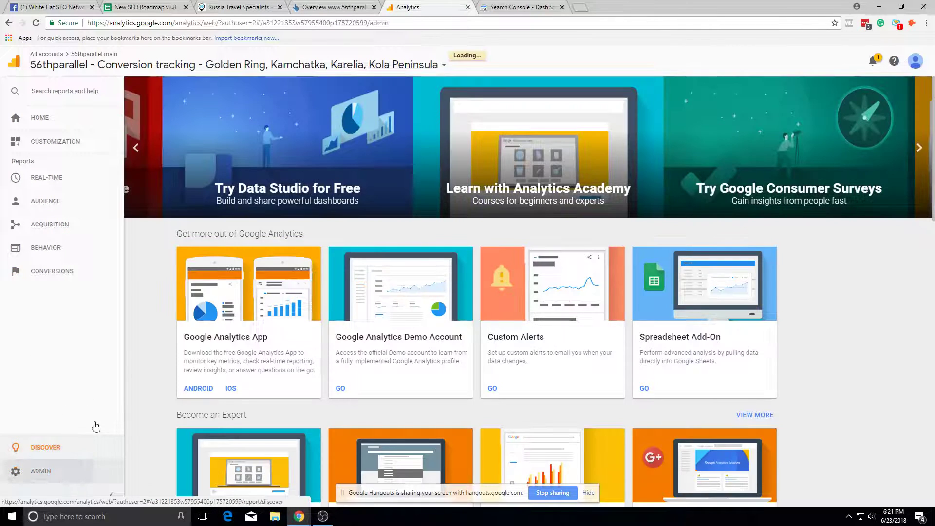
{"action": "left_click", "coordinate": [592, 178]}
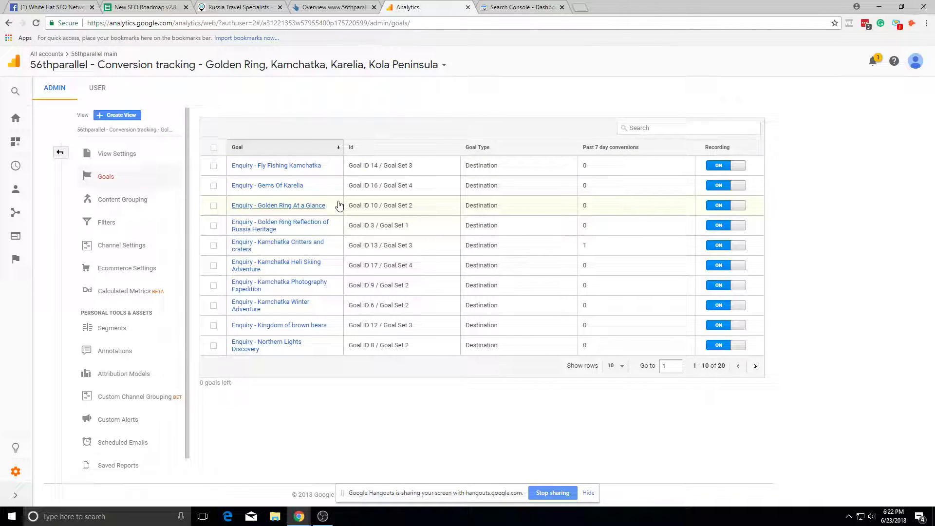
Step: Copy the Kamchatka Critters and craters goal's destination URL; a new-tab attempt fails to load
{"action": "left_click", "coordinate": [288, 242]}
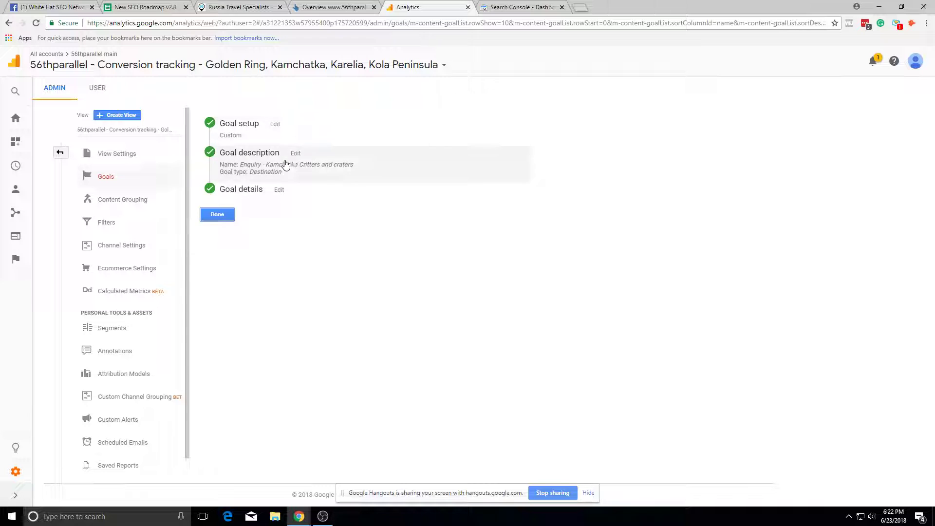
{"action": "left_click", "coordinate": [247, 190]}
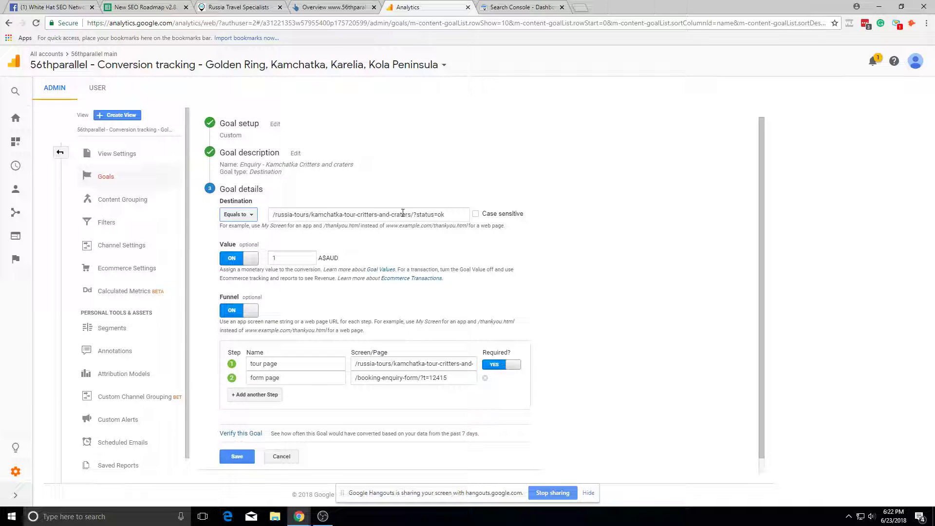
{"action": "left_click_drag", "start_coordinate": [433, 216], "coordinate": [272, 216]}
{"action": "key", "text": "ctrl+c"}
{"action": "left_click", "coordinate": [580, 7]}
{"action": "type", "text": "v"}
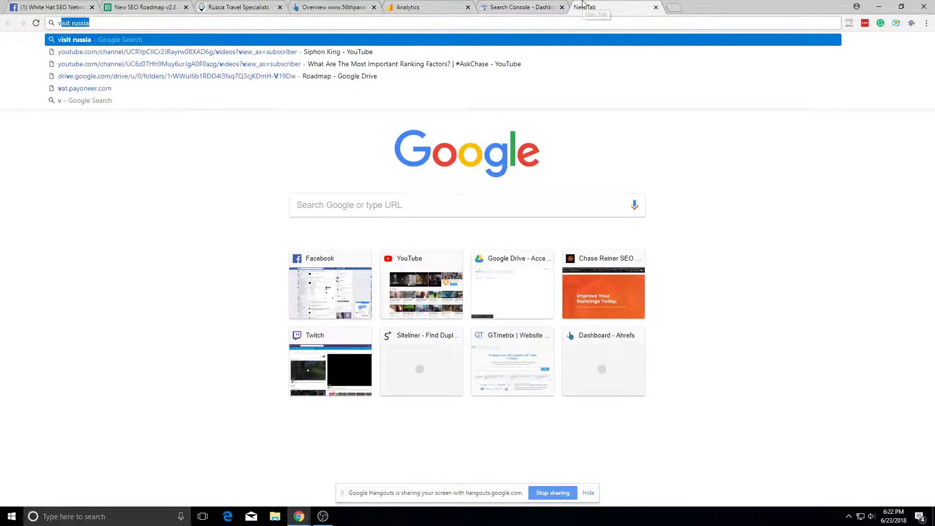
{"action": "key", "text": "BackSpace"}
{"action": "key", "text": "ctrl+v"}
{"action": "key", "text": "Return"}
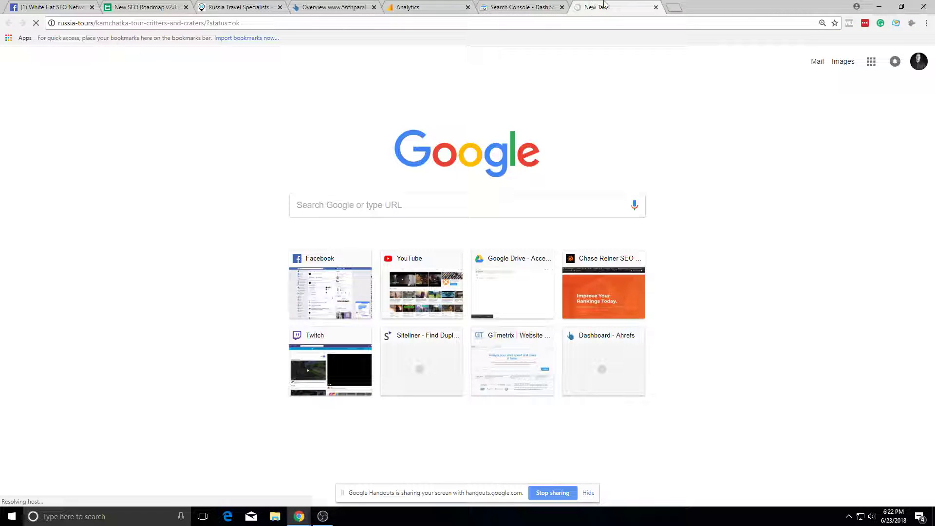
{"action": "left_click", "coordinate": [656, 8]}
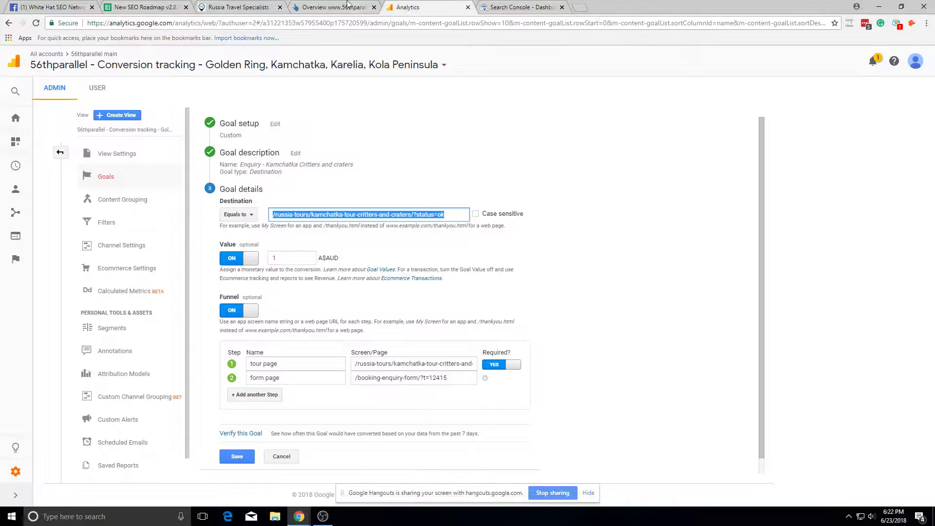
Step: Load the goal's destination URL in the 56th Parallel tab and dismiss the thank-you popup
{"action": "left_click", "coordinate": [228, 11]}
{"action": "left_click", "coordinate": [215, 23]}
{"action": "type", "text": "https://www.56thparallel.com/russia-tours/kamchatka-tour-critters-and-craters/?status=ok"}
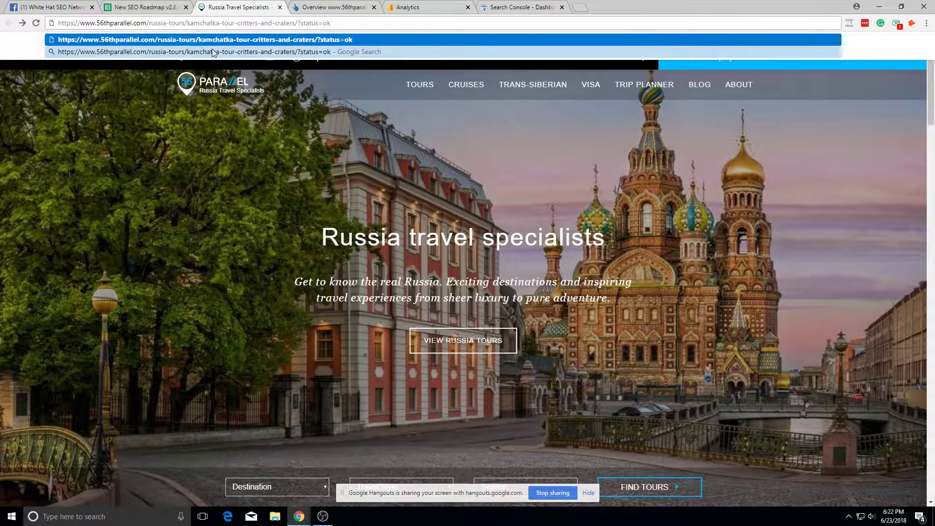
{"action": "key", "text": "Return"}
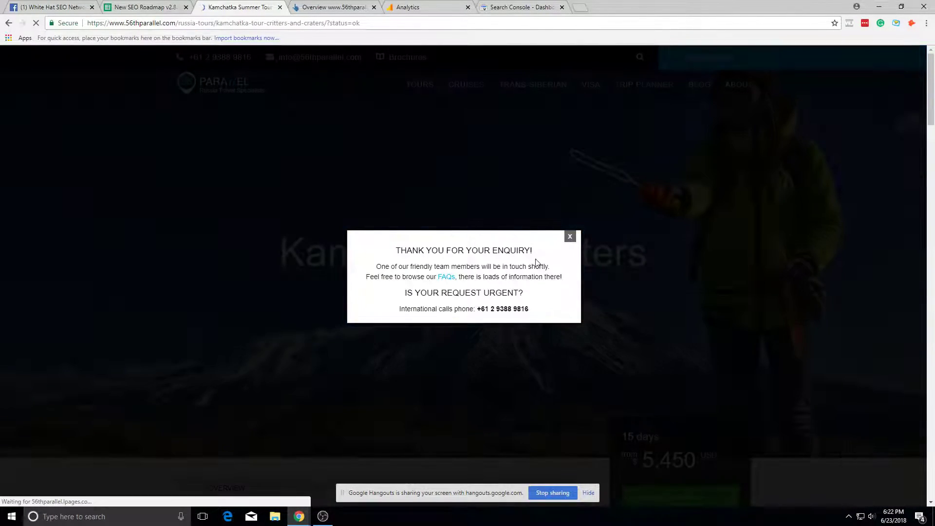
{"action": "left_click", "coordinate": [570, 237]}
{"action": "scroll", "coordinate": [380, 268], "scroll_direction": "down", "scroll_amount": 5}
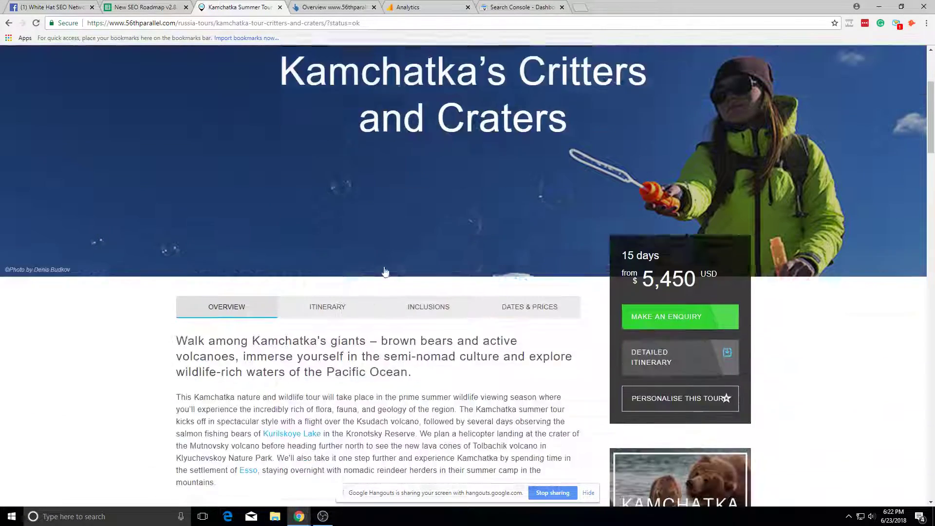
{"action": "scroll", "coordinate": [380, 268], "scroll_direction": "up", "scroll_amount": 5}
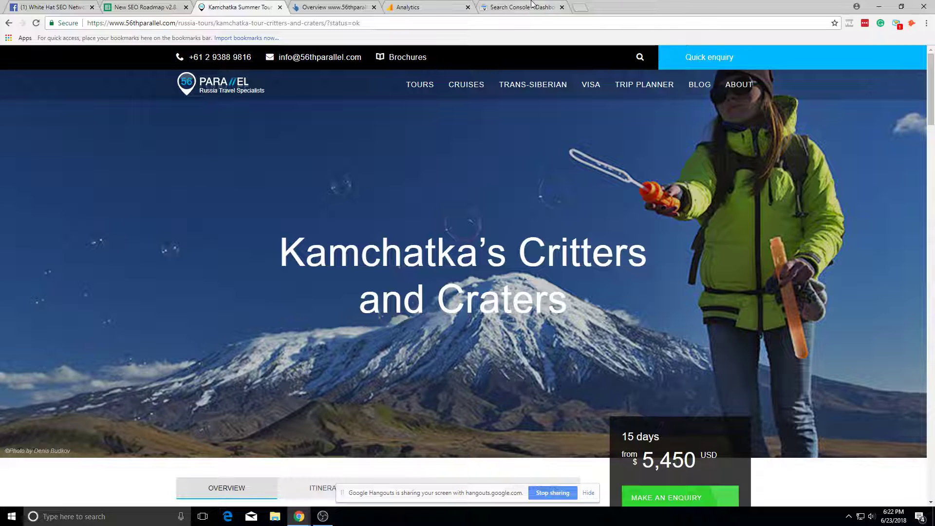
Step: Back in the goal editor, expand the goal setup and description steps
{"action": "left_click", "coordinate": [533, 5]}
{"action": "left_click", "coordinate": [390, 6]}
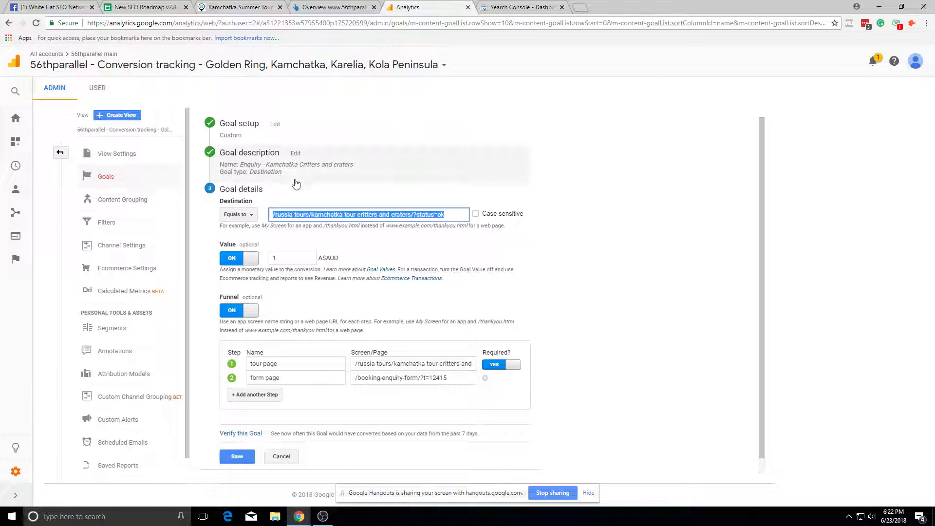
{"action": "left_click", "coordinate": [272, 142]}
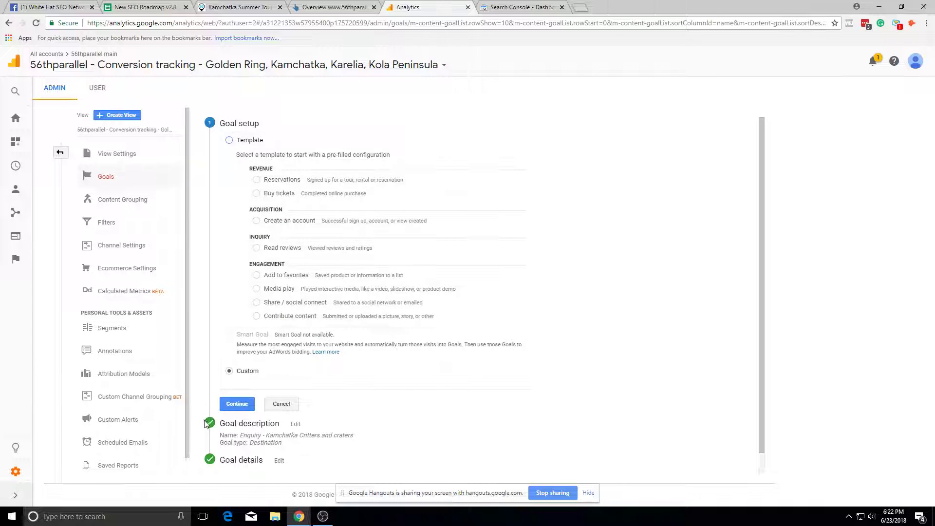
{"action": "left_click", "coordinate": [234, 424]}
{"action": "left_click", "coordinate": [358, 6]}
{"action": "left_click", "coordinate": [436, 5]}
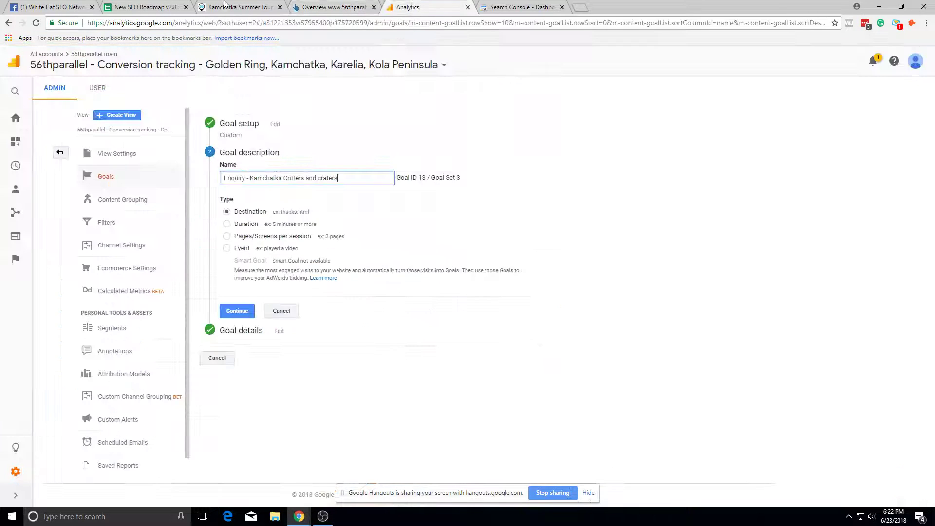
{"action": "key", "text": "ctrl+3"}
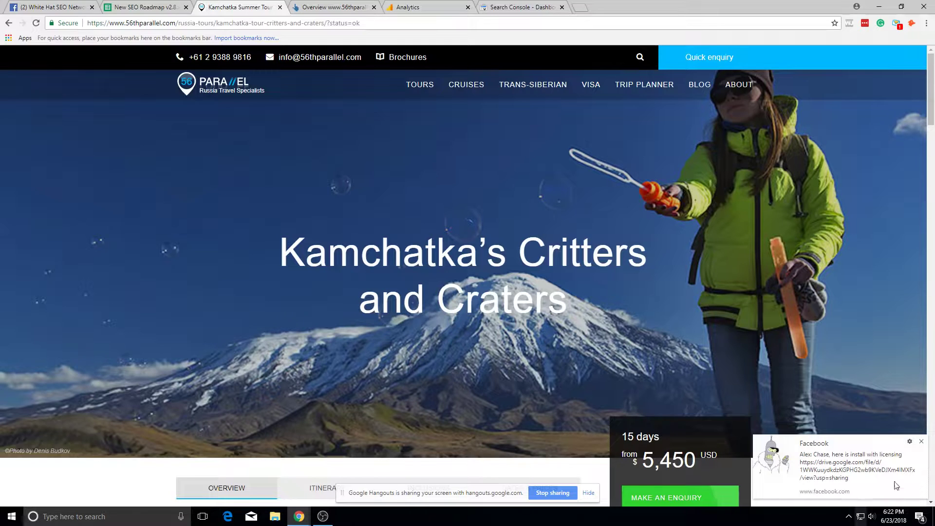
Step: Browse from the 56th Parallel homepage through Russia tours to the Moscow vibes enquiry form
{"action": "left_click", "coordinate": [923, 441]}
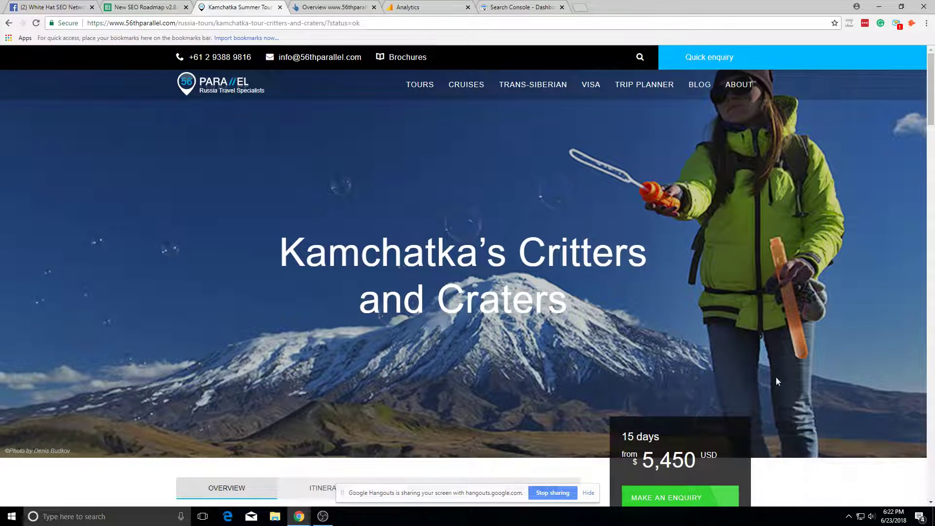
{"action": "left_click", "coordinate": [219, 21]}
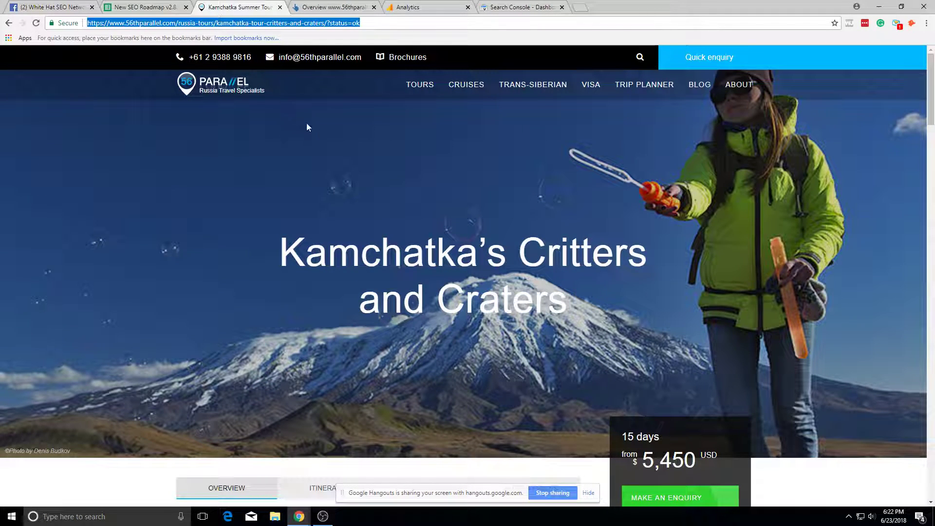
{"action": "left_click", "coordinate": [279, 112]}
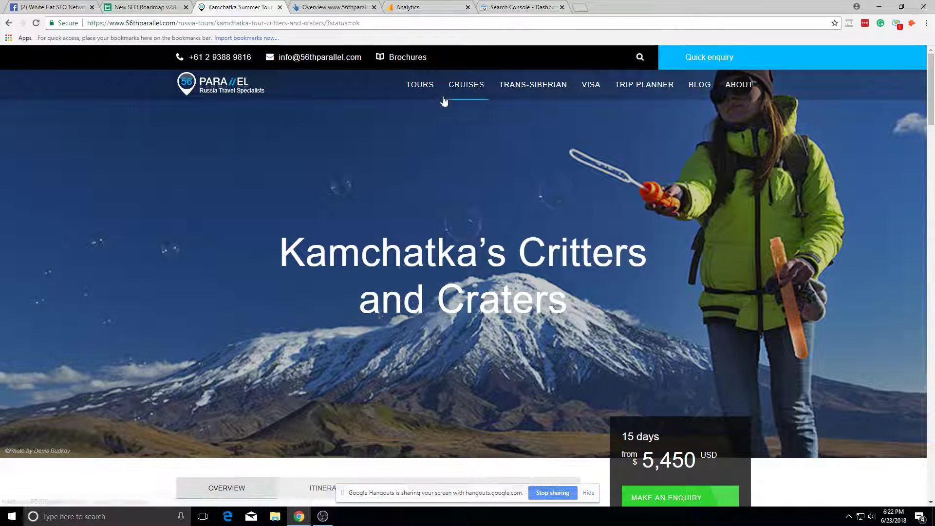
{"action": "left_click", "coordinate": [251, 84]}
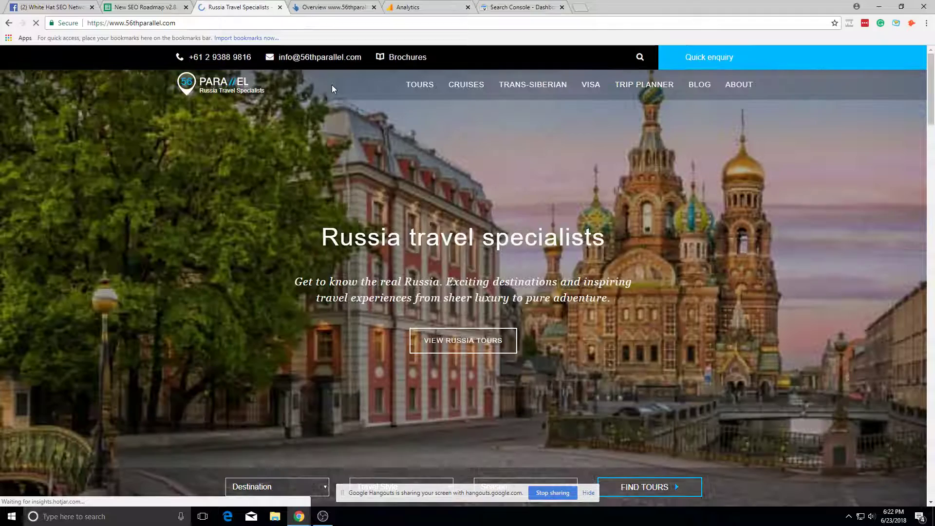
{"action": "mouse_move", "coordinate": [420, 85]}
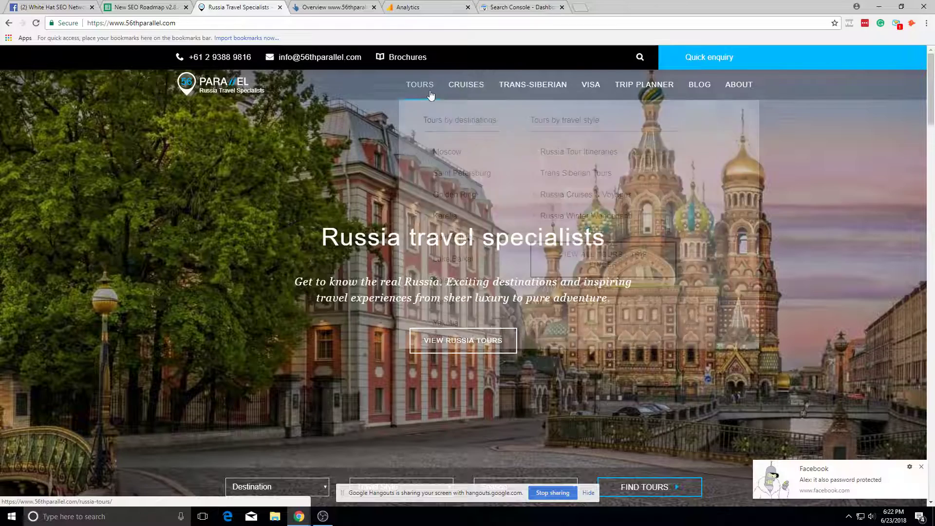
{"action": "left_click", "coordinate": [447, 341]}
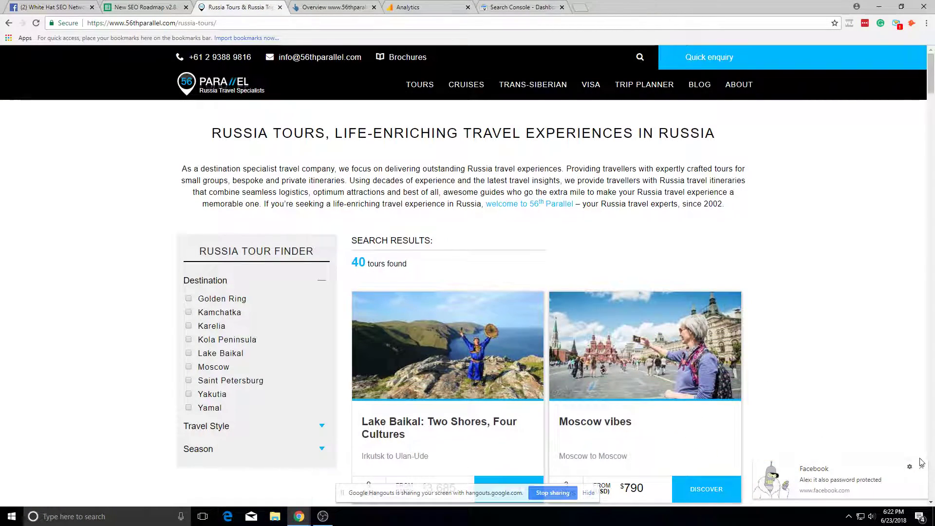
{"action": "scroll", "coordinate": [589, 286], "scroll_direction": "down", "scroll_amount": 4}
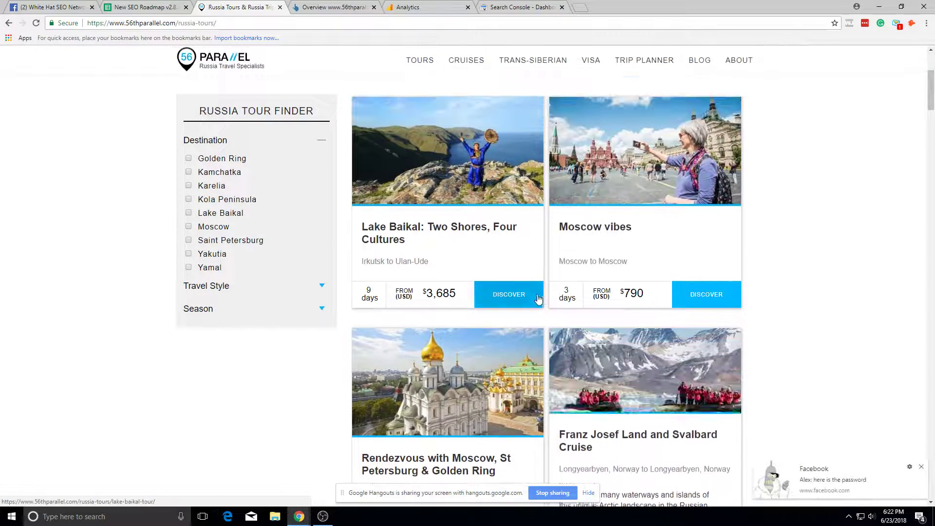
{"action": "left_click", "coordinate": [921, 467]}
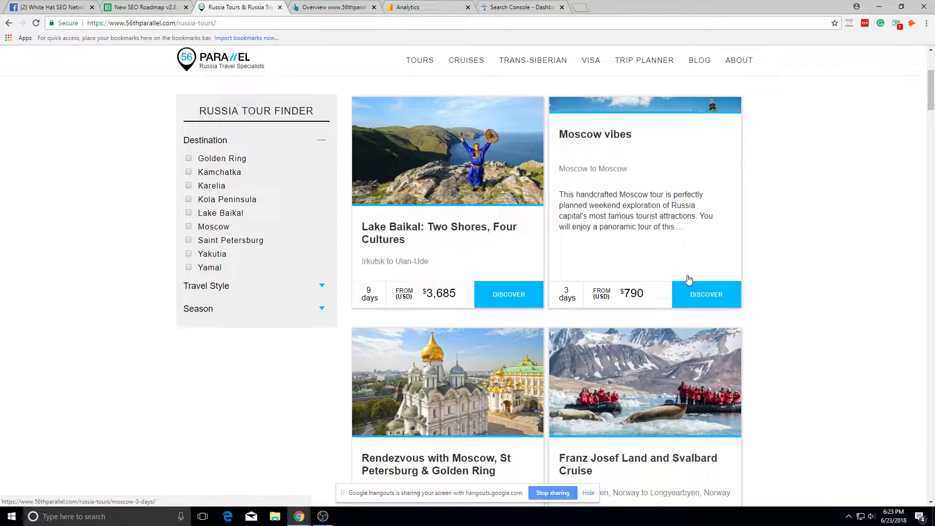
{"action": "left_click", "coordinate": [695, 294]}
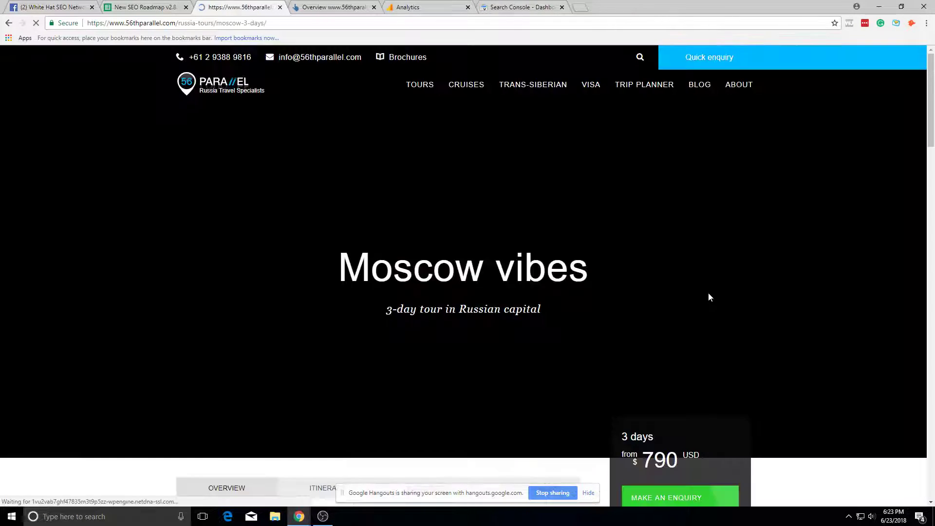
{"action": "scroll", "coordinate": [671, 311], "scroll_direction": "down", "scroll_amount": 3}
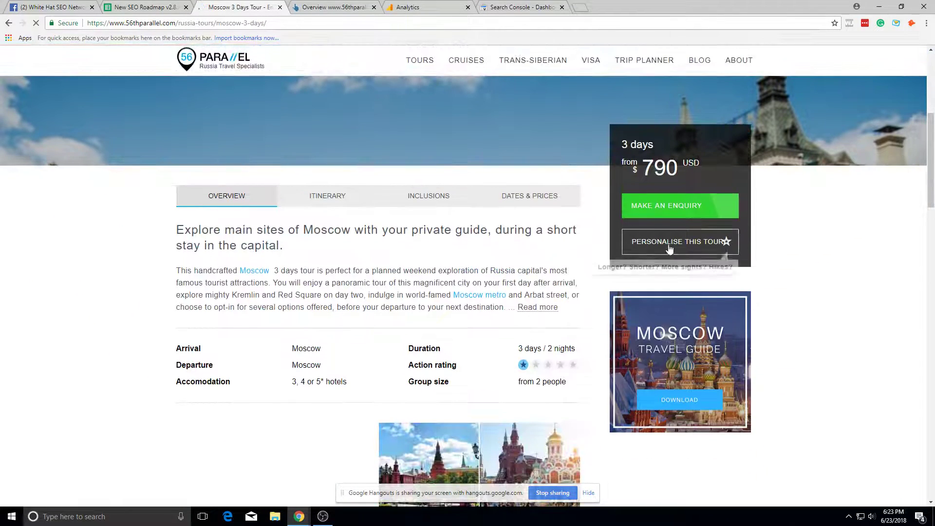
{"action": "left_click", "coordinate": [686, 216]}
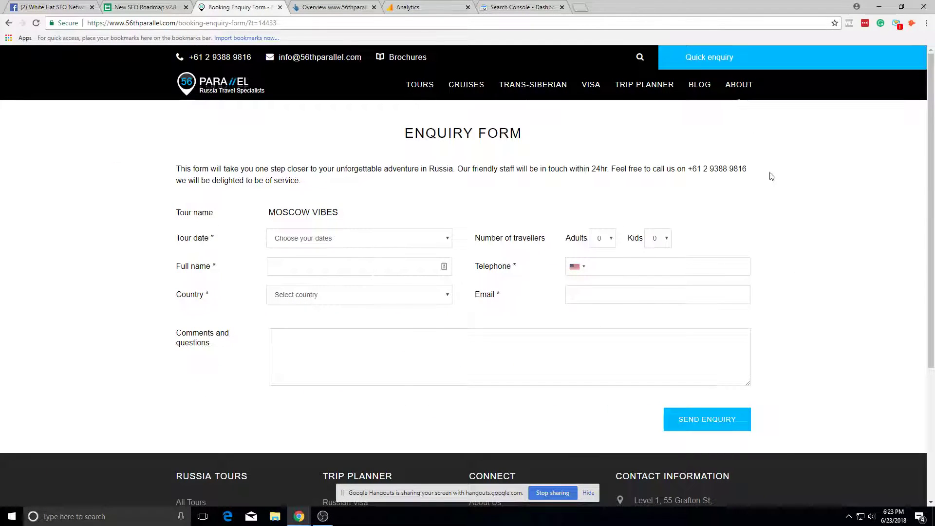
Step: Compare with the Analytics goal editor and dismiss Facebook notifications on the enquiry form
{"action": "left_click", "coordinate": [414, 7]}
{"action": "left_click", "coordinate": [261, 5]}
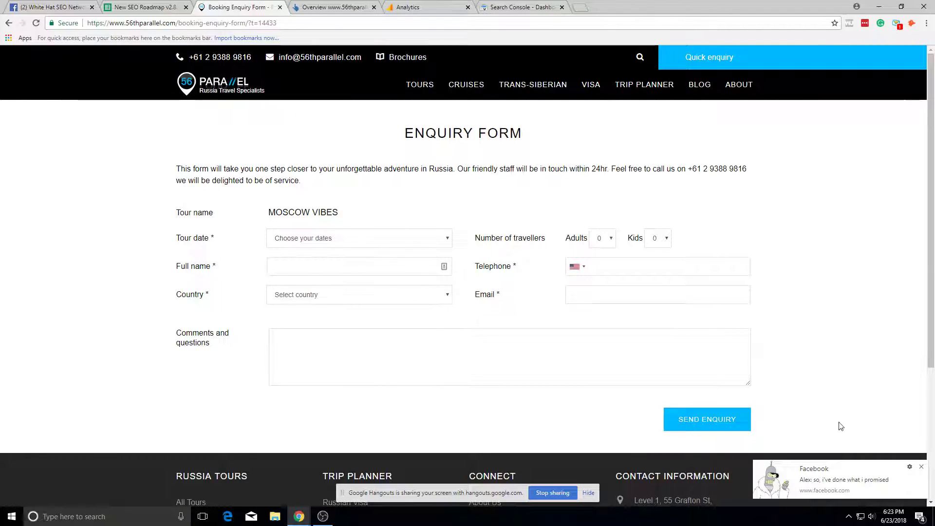
{"action": "left_click", "coordinate": [922, 467]}
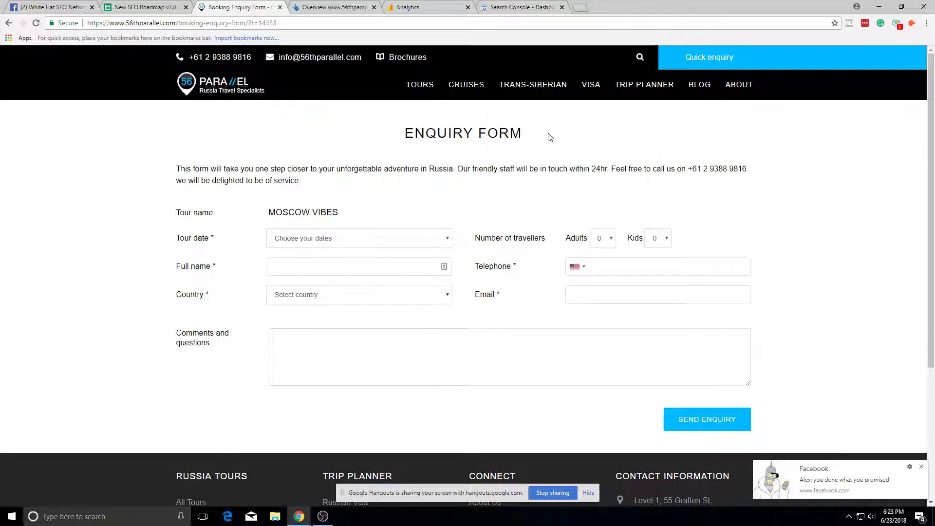
{"action": "left_click", "coordinate": [921, 468]}
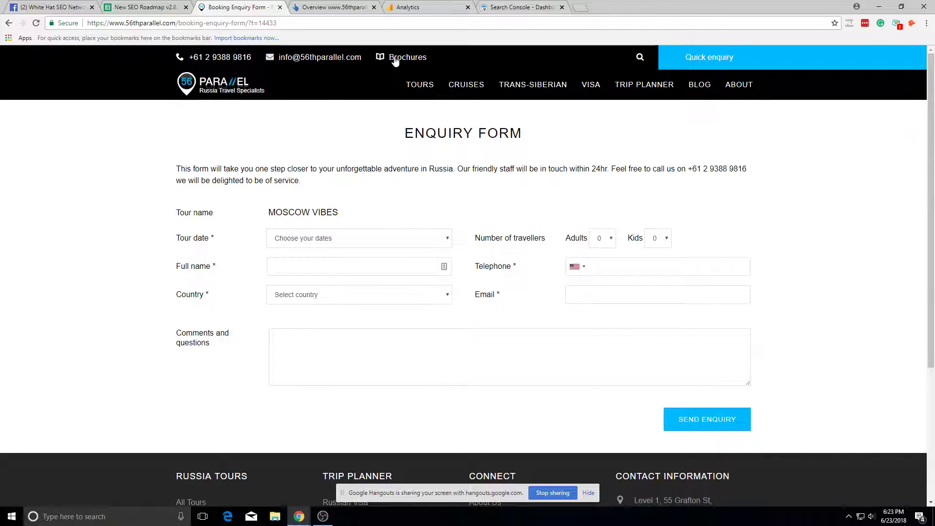
{"action": "left_click", "coordinate": [403, 6]}
{"action": "left_click", "coordinate": [249, 7]}
Step: Edit the address and load the enquiry form at /booking-enquiry-form/123
{"action": "left_click_drag", "start_coordinate": [239, 23], "coordinate": [433, 25]}
{"action": "left_click", "coordinate": [442, 26]}
{"action": "key", "text": "BackSpace"}
{"action": "key", "text": "BackSpace"}
{"action": "key", "text": "BackSpace"}
{"action": "key", "text": "BackSpace"}
{"action": "key", "text": "BackSpace"}
{"action": "key", "text": "BackSpace"}
{"action": "key", "text": "BackSpace"}
{"action": "key", "text": "BackSpace"}
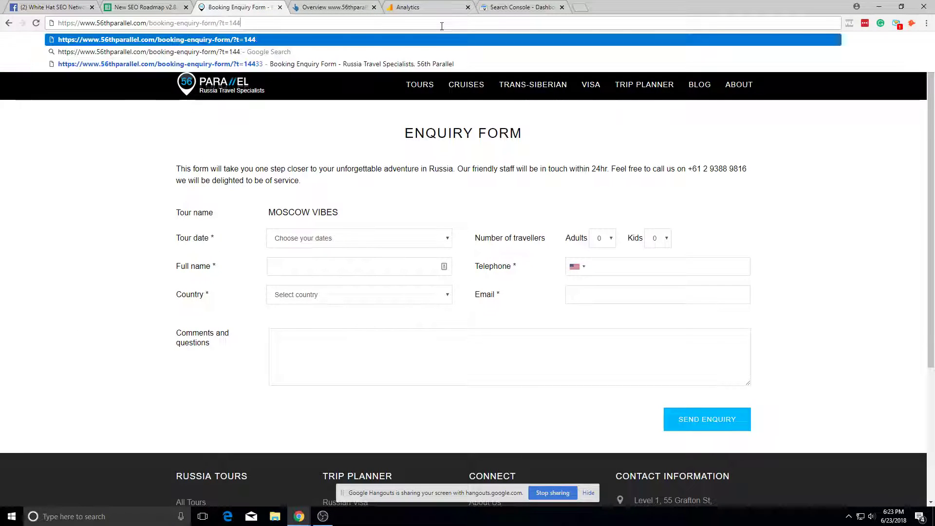
{"action": "type", "text": "moscow-than"}
{"action": "type", "text": "ou"}
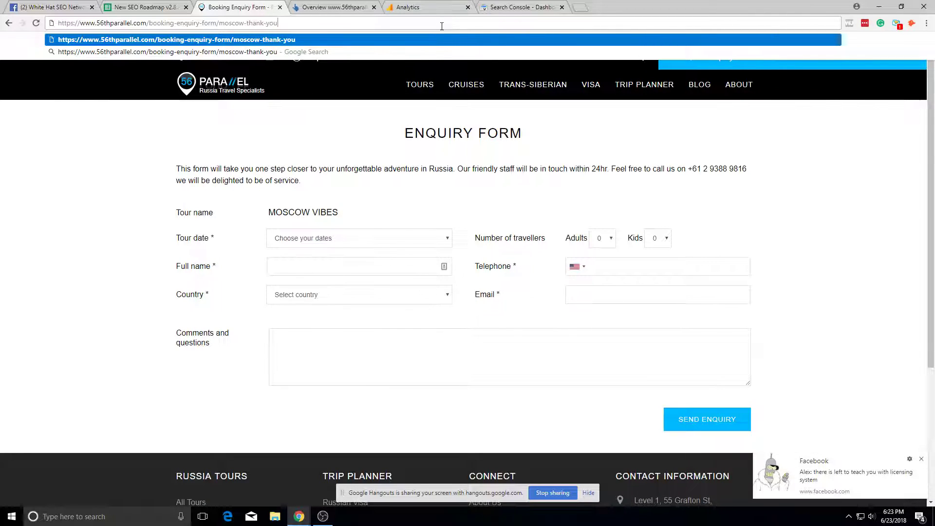
{"action": "left_click", "coordinate": [924, 458]}
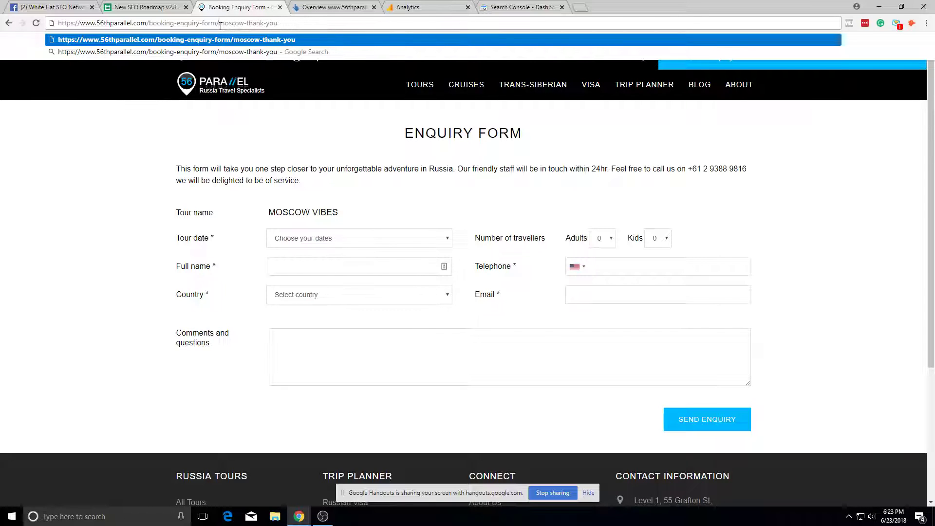
{"action": "left_click_drag", "start_coordinate": [219, 23], "coordinate": [459, 52]}
{"action": "key", "text": "BackSpace"}
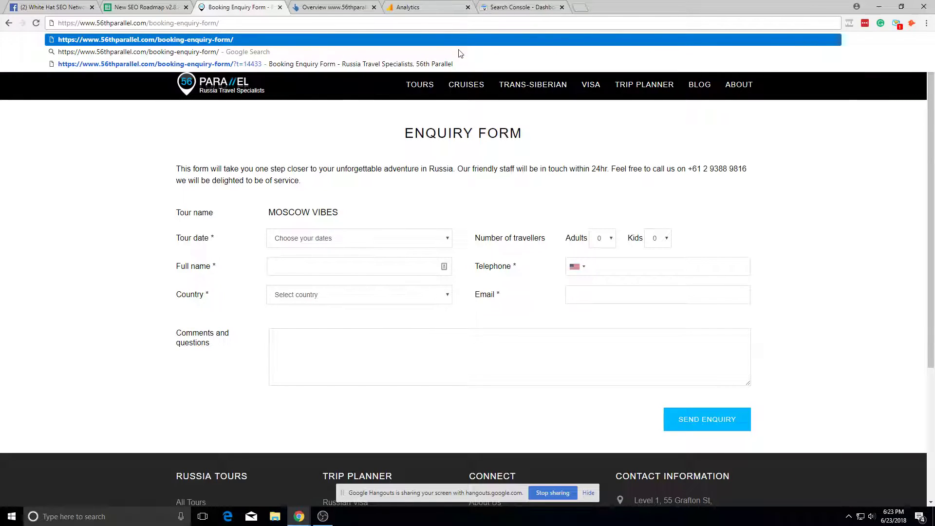
{"action": "type", "text": "123"}
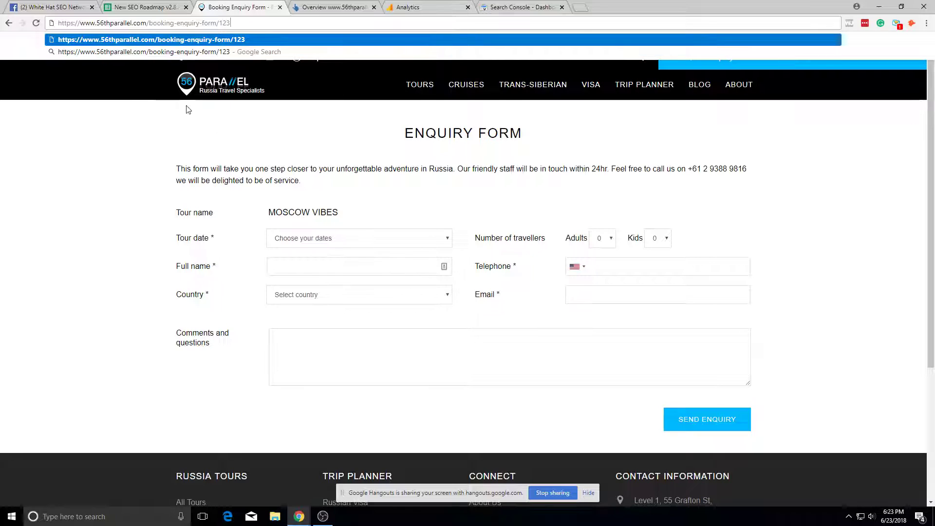
{"action": "key", "text": "Return"}
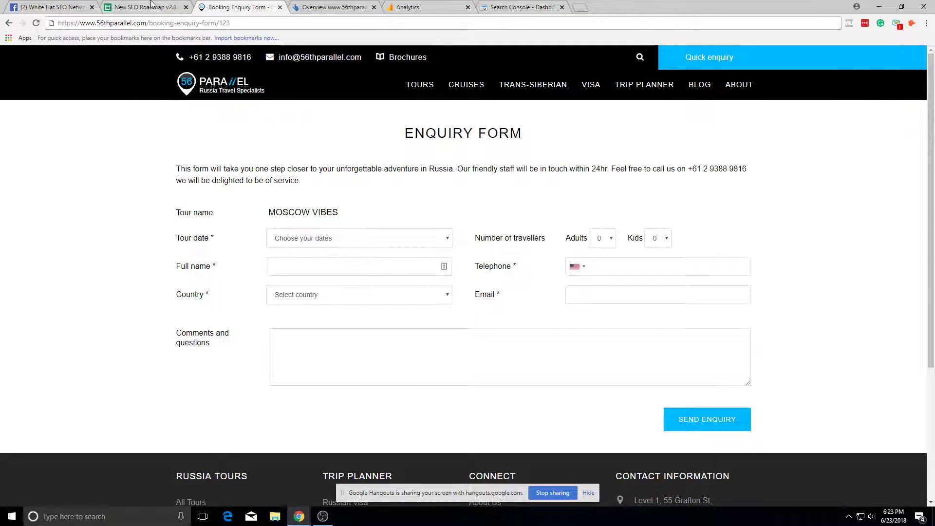
Step: Return to the Analytics goal description after glancing at the Ahrefs overview
{"action": "left_click", "coordinate": [390, 6]}
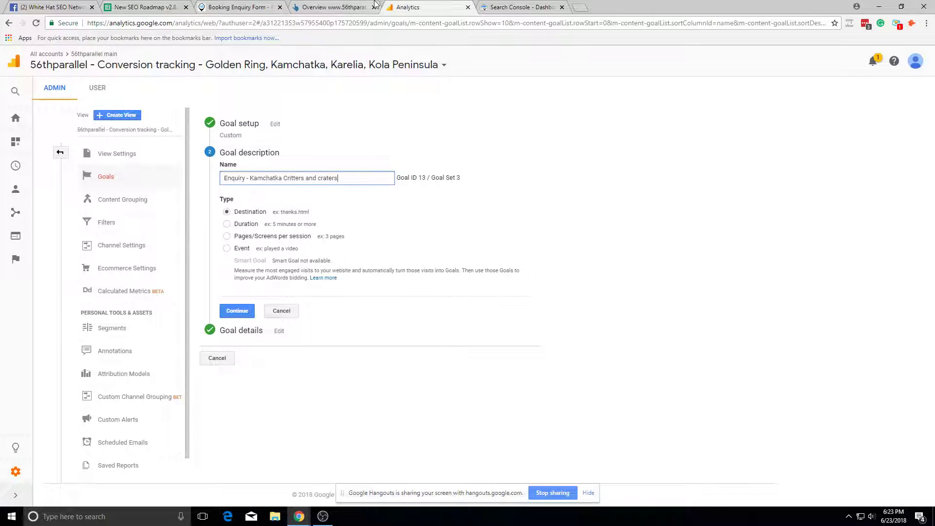
{"action": "left_click", "coordinate": [305, 7]}
{"action": "left_click", "coordinate": [243, 7]}
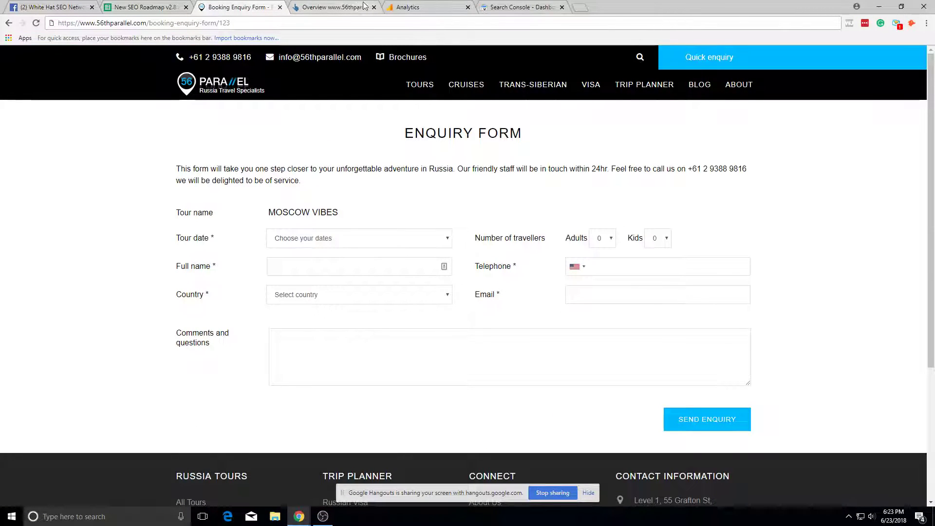
{"action": "left_click", "coordinate": [408, 7]}
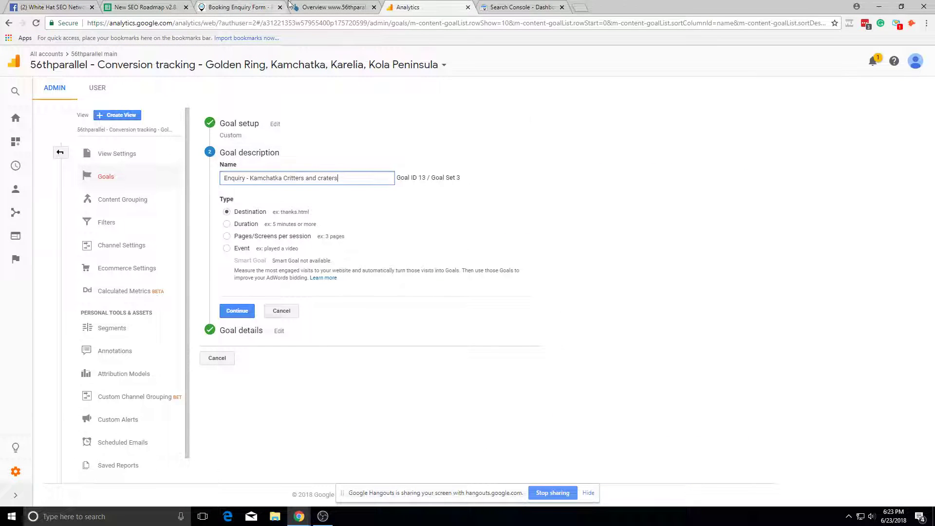
{"action": "left_click", "coordinate": [353, 5]}
{"action": "left_click", "coordinate": [404, 7]}
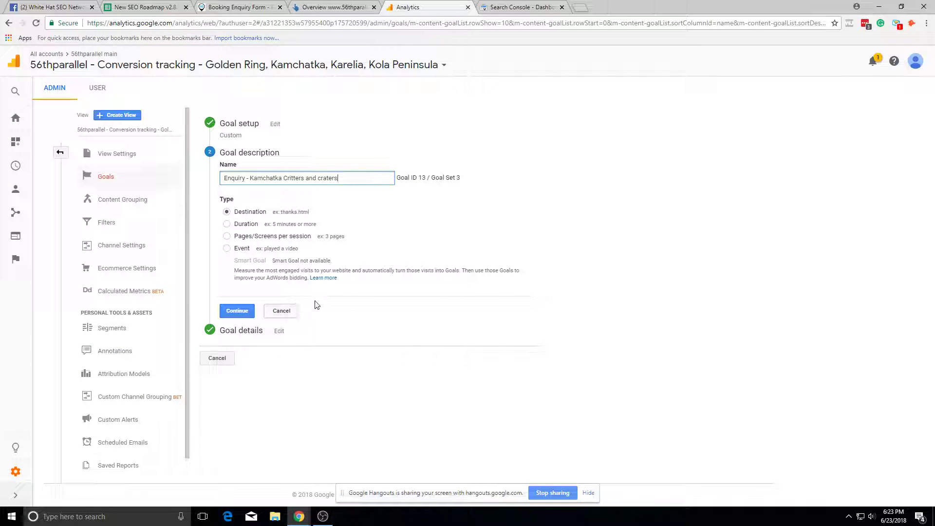
Step: Continue to the tour goal's details, review its page paths, and cancel without saving
{"action": "key", "text": "Return"}
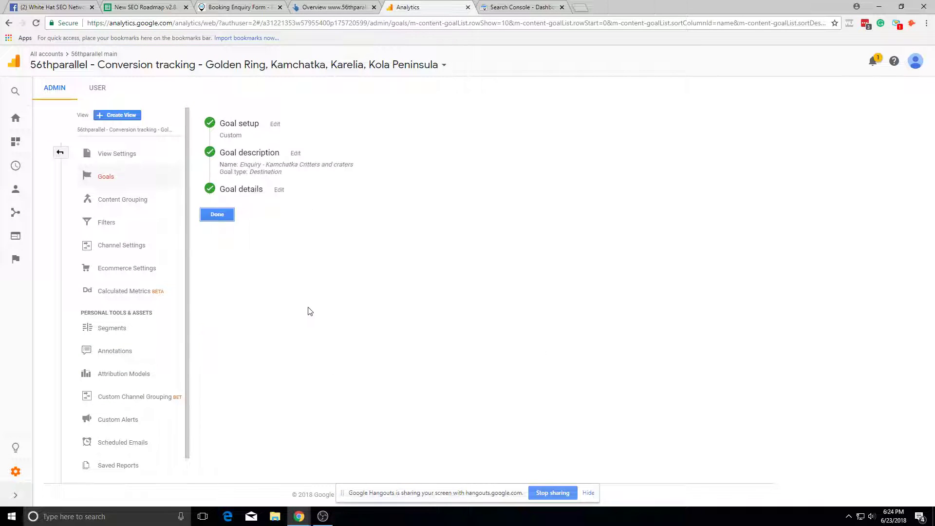
{"action": "left_click", "coordinate": [265, 197]}
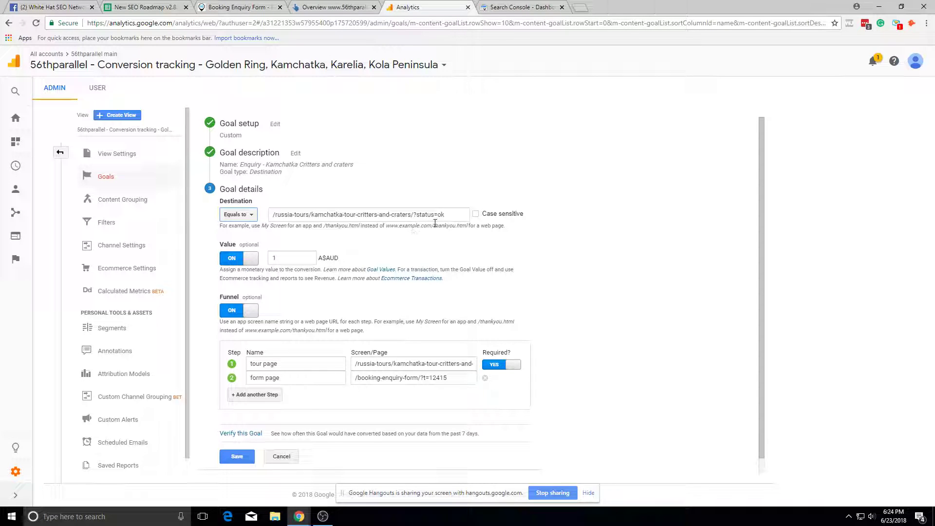
{"action": "left_click_drag", "start_coordinate": [409, 364], "coordinate": [420, 370]}
{"action": "left_click", "coordinate": [429, 391]}
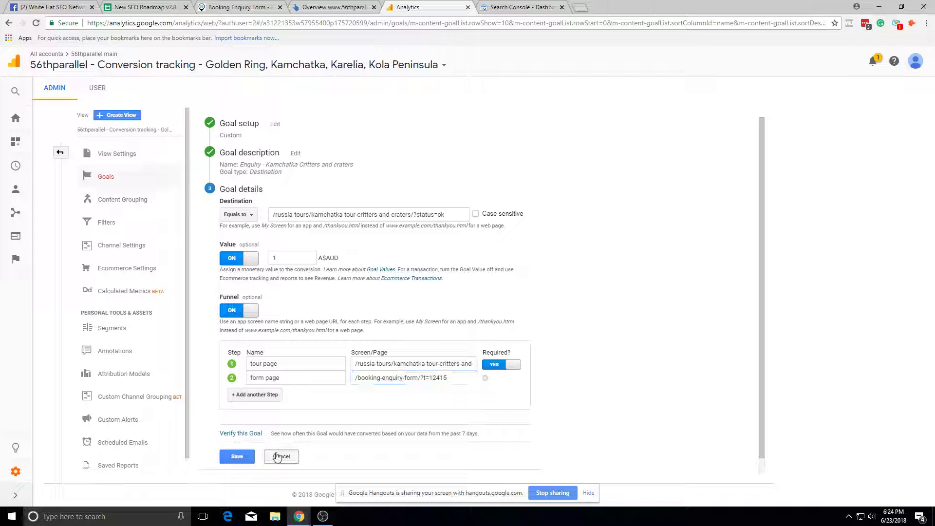
{"action": "left_click", "coordinate": [280, 456]}
Step: Show 25 rows per page so all 20 goals fit on one page
{"action": "left_click", "coordinate": [611, 368]}
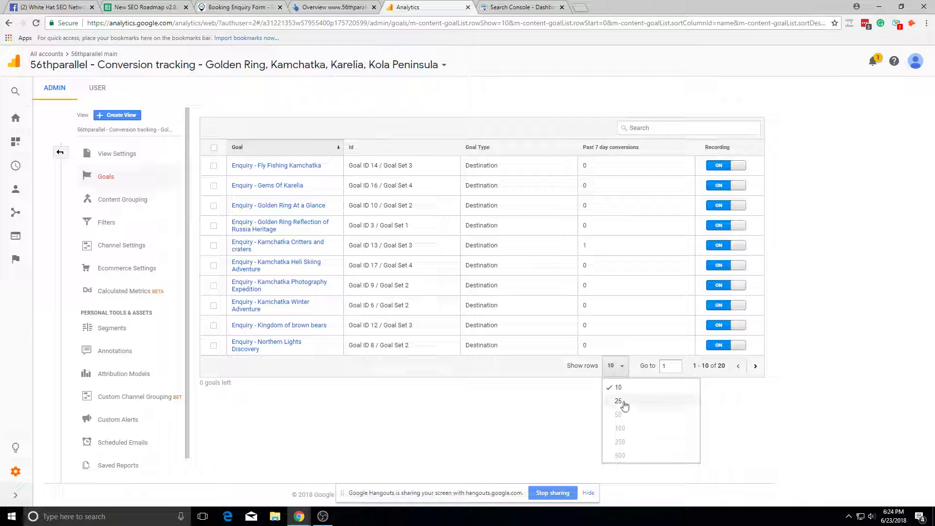
{"action": "left_click", "coordinate": [621, 402]}
{"action": "scroll", "coordinate": [624, 403], "scroll_direction": "down", "scroll_amount": 3}
{"action": "left_click", "coordinate": [606, 452]}
{"action": "left_click", "coordinate": [432, 454]}
{"action": "scroll", "coordinate": [396, 391], "scroll_direction": "up", "scroll_amount": 2}
{"action": "scroll", "coordinate": [396, 392], "scroll_direction": "down", "scroll_amount": 3}
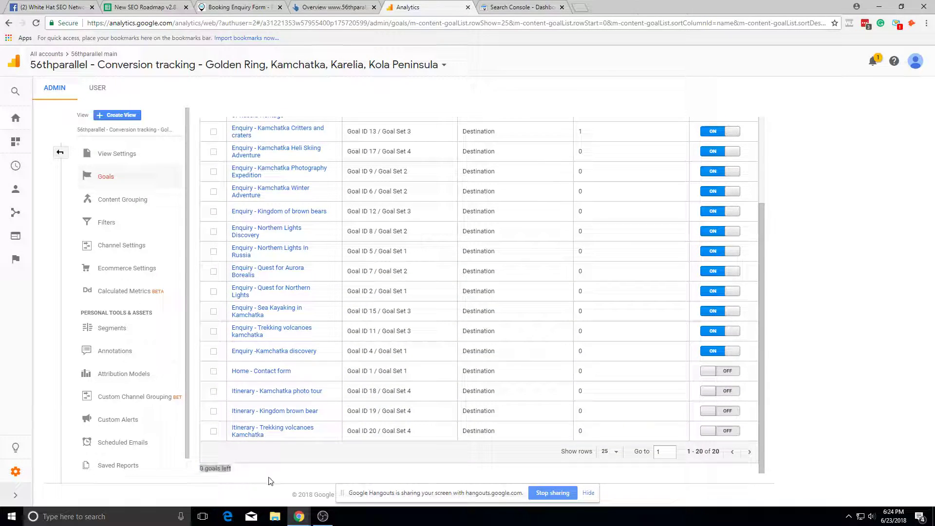
{"action": "scroll", "coordinate": [447, 441], "scroll_direction": "up", "scroll_amount": 5}
{"action": "scroll", "coordinate": [609, 317], "scroll_direction": "down", "scroll_amount": 5}
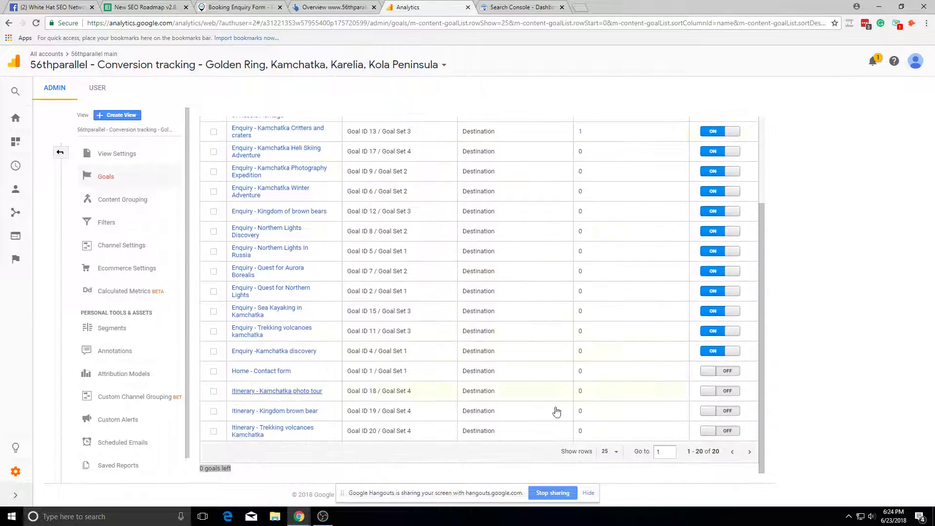
Step: In a new tab, search Google for 'how many goals can you have in google analytics'
{"action": "left_click", "coordinate": [581, 7]}
{"action": "type", "text": "how many goals canm"}
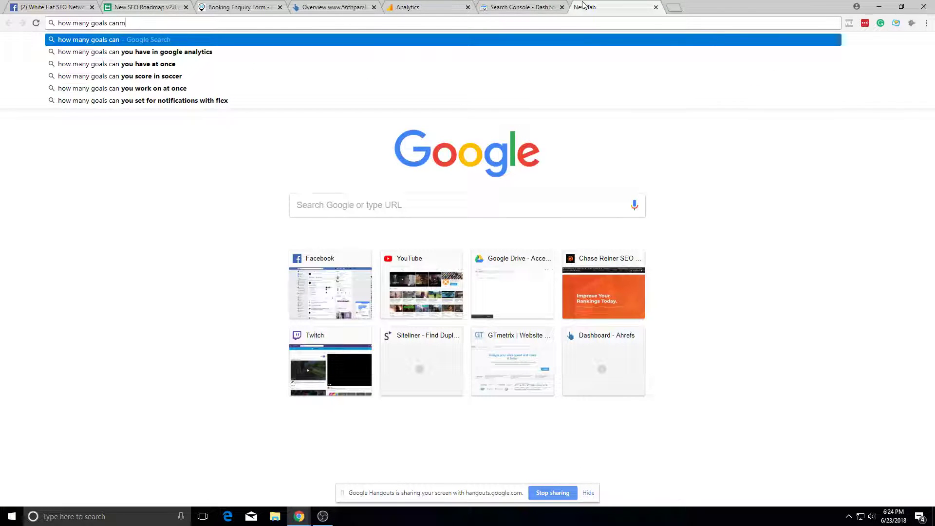
{"action": "key", "text": "BackSpace"}
{"action": "type", "text": "you hav"}
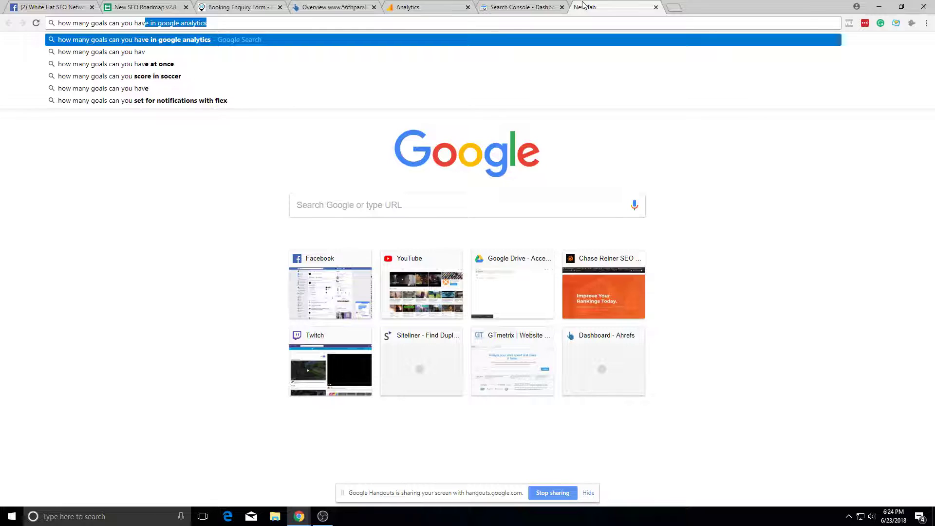
{"action": "key", "text": "Return"}
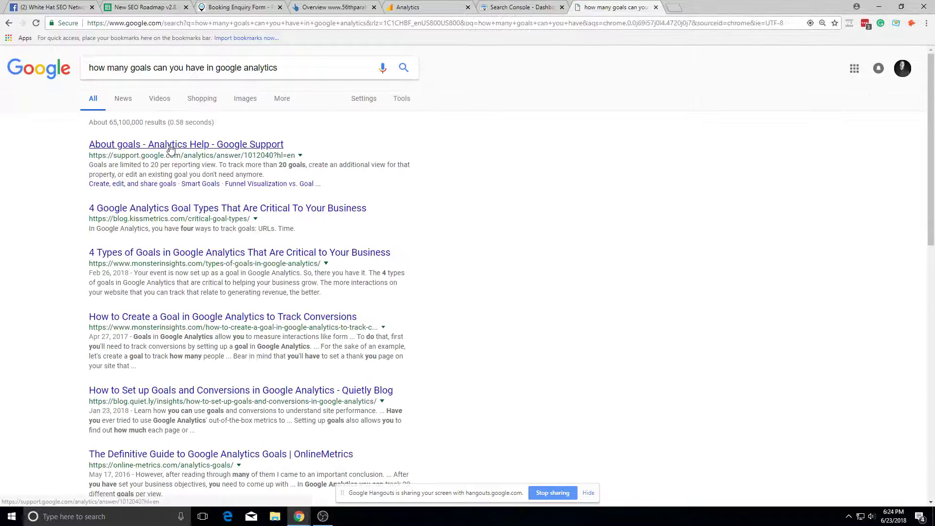
Step: Read the snippet stating goals are limited to 20 per view, then return to Analytics
{"action": "triple_click", "coordinate": [169, 169]}
{"action": "left_click", "coordinate": [204, 168]}
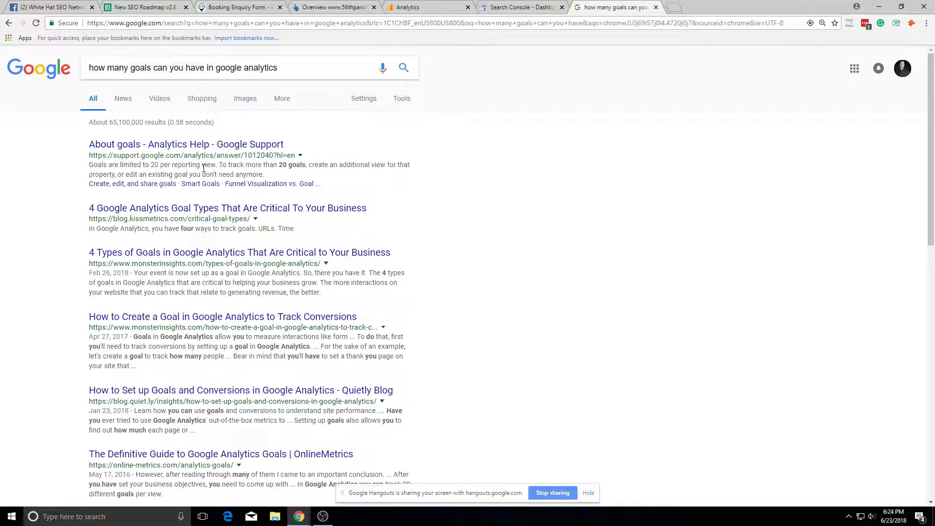
{"action": "triple_click", "coordinate": [267, 174]}
{"action": "left_click", "coordinate": [334, 174]}
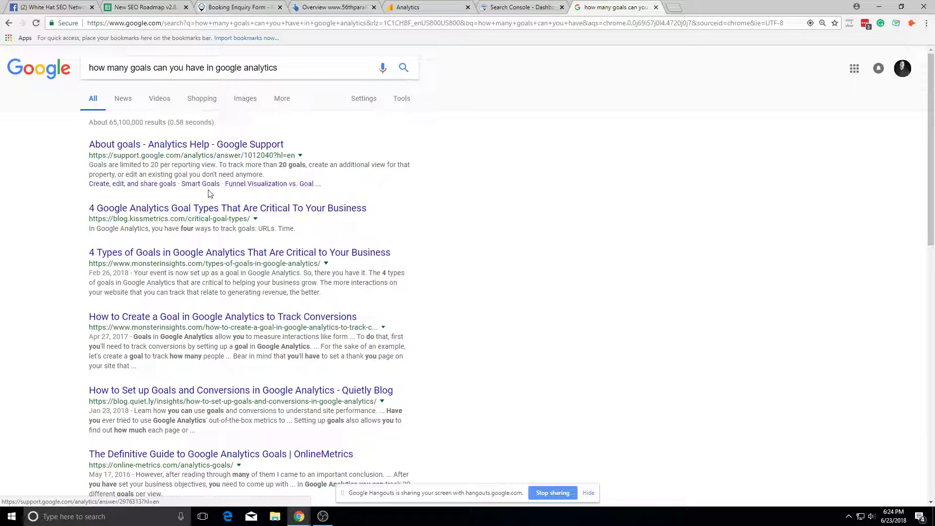
{"action": "triple_click", "coordinate": [274, 177]}
{"action": "left_click", "coordinate": [348, 183]}
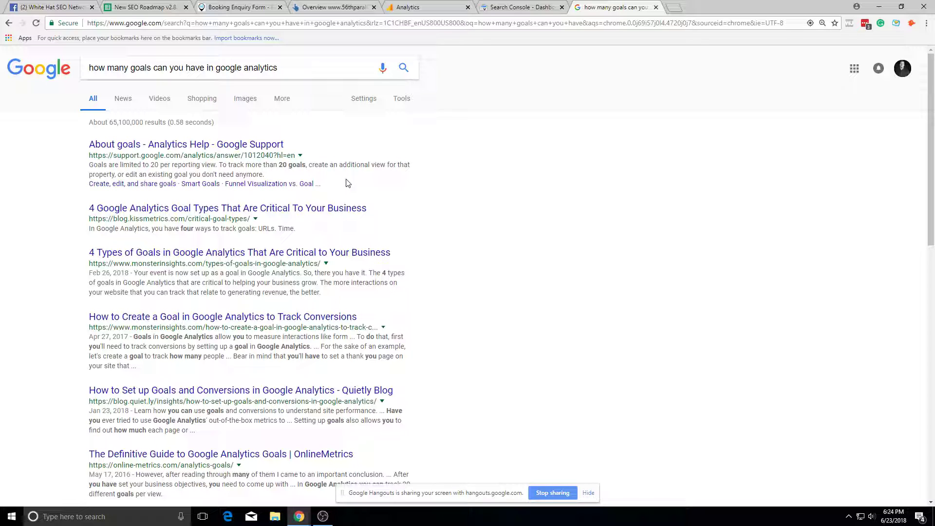
{"action": "left_click", "coordinate": [434, 5]}
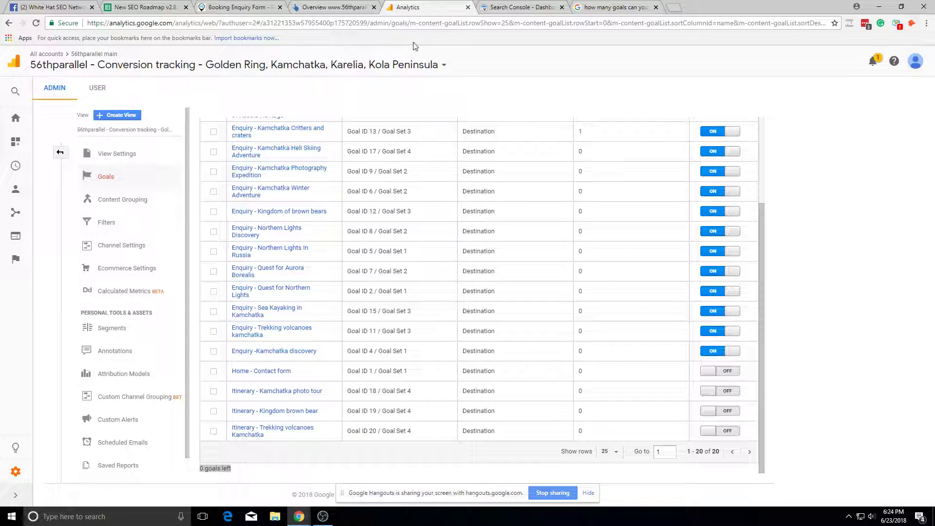
Step: Scroll the Goals table and check the view picker without changing the view
{"action": "scroll", "coordinate": [276, 335], "scroll_direction": "up", "scroll_amount": 3}
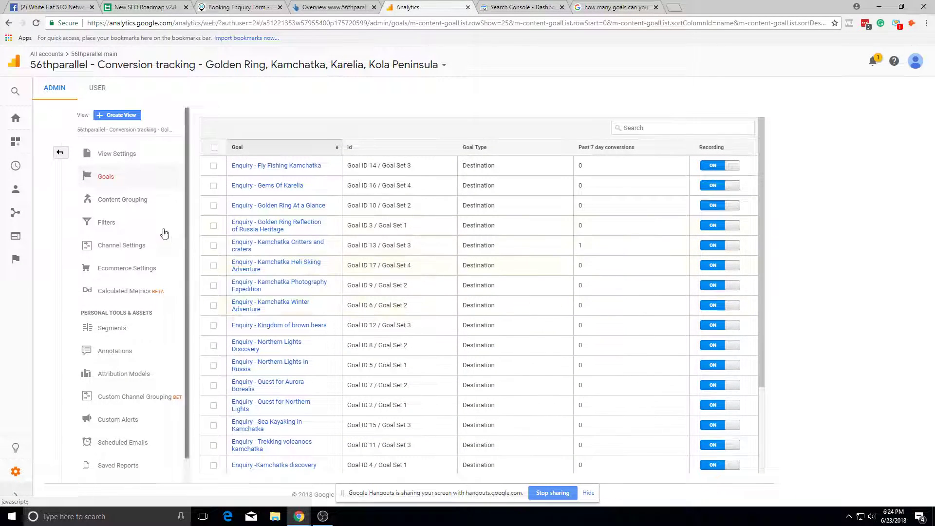
{"action": "scroll", "coordinate": [435, 388], "scroll_direction": "down", "scroll_amount": 1}
{"action": "scroll", "coordinate": [435, 389], "scroll_direction": "down", "scroll_amount": 3}
{"action": "scroll", "coordinate": [287, 216], "scroll_direction": "up", "scroll_amount": 5}
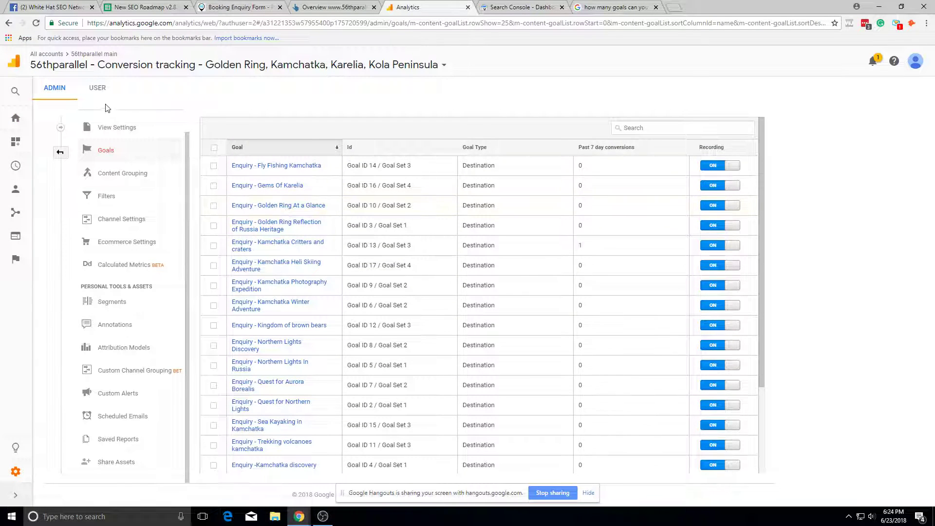
{"action": "left_click", "coordinate": [95, 65]}
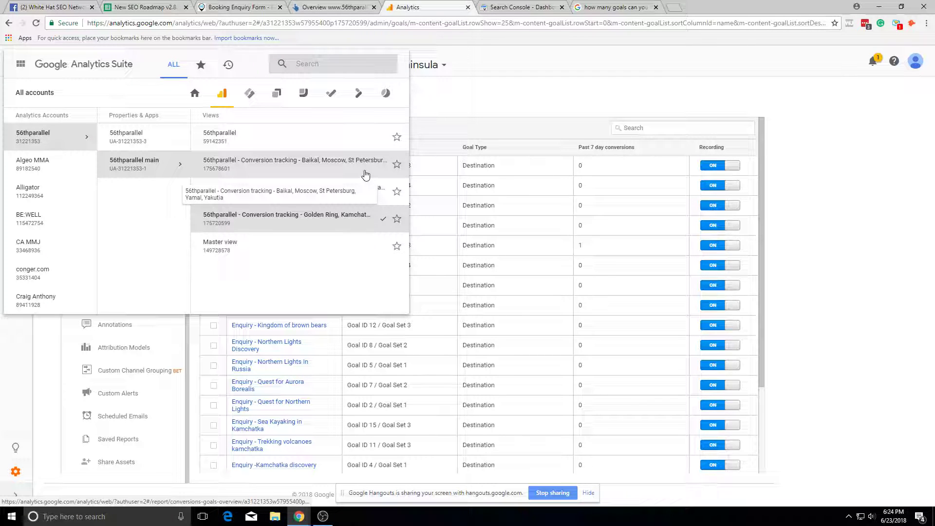
{"action": "left_click", "coordinate": [638, 268]}
Step: Check the Google account switcher, then move to the Booking Enquiry Form tab
{"action": "scroll", "coordinate": [554, 313], "scroll_direction": "down", "scroll_amount": 3}
{"action": "scroll", "coordinate": [542, 336], "scroll_direction": "up", "scroll_amount": 3}
{"action": "left_click", "coordinate": [915, 61]}
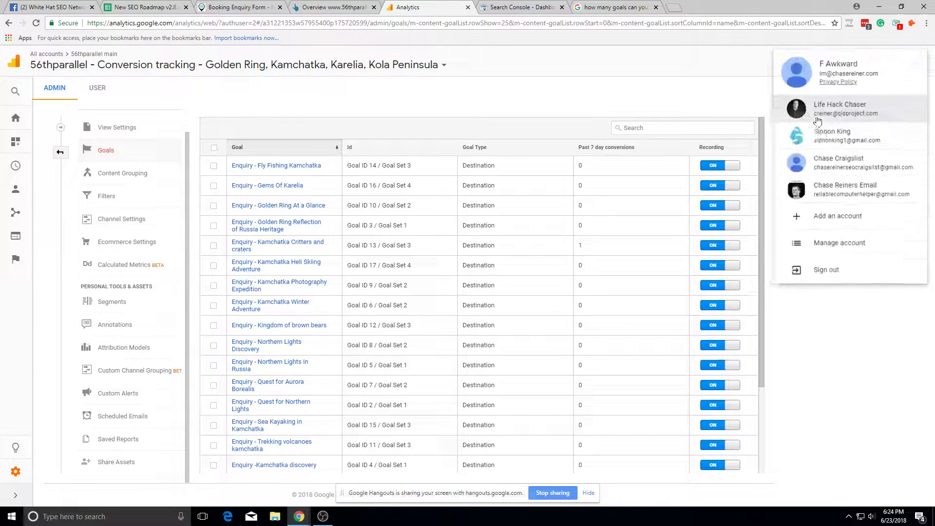
{"action": "left_click", "coordinate": [869, 379]}
{"action": "scroll", "coordinate": [428, 173], "scroll_direction": "down", "scroll_amount": 5}
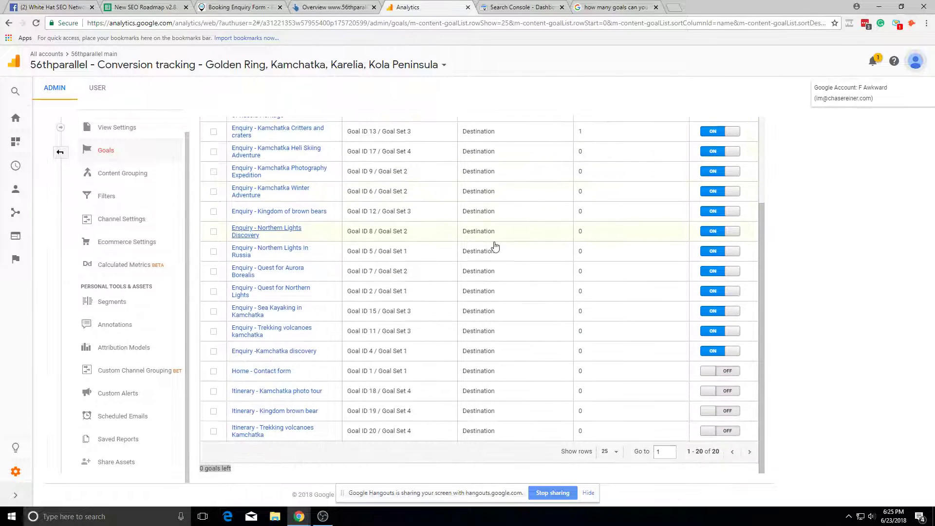
{"action": "scroll", "coordinate": [485, 244], "scroll_direction": "up", "scroll_amount": 5}
{"action": "scroll", "coordinate": [643, 177], "scroll_direction": "down", "scroll_amount": 3}
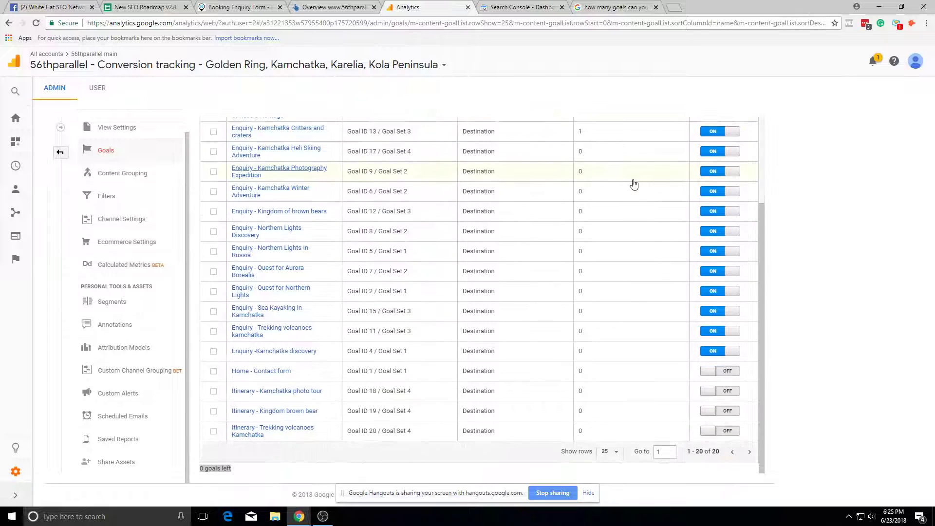
{"action": "scroll", "coordinate": [507, 215], "scroll_direction": "up", "scroll_amount": 3}
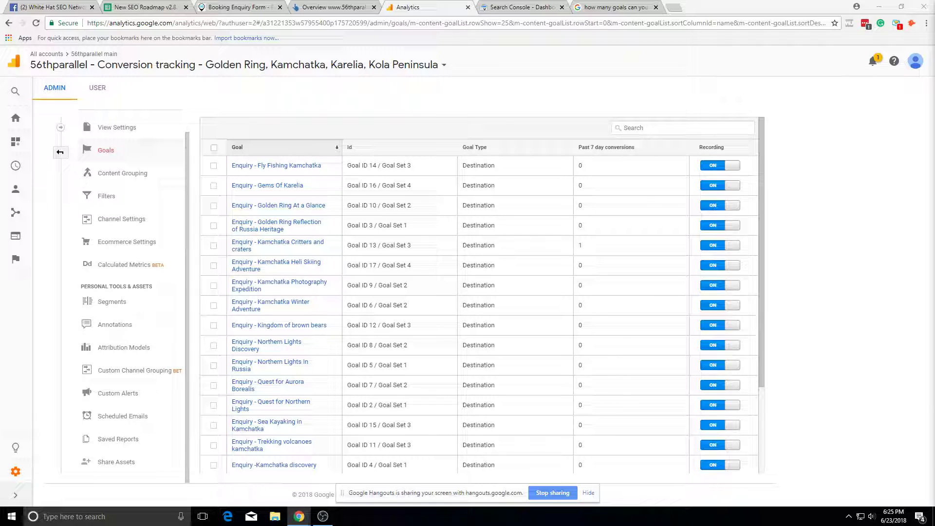
{"action": "key", "text": "ctrl+3"}
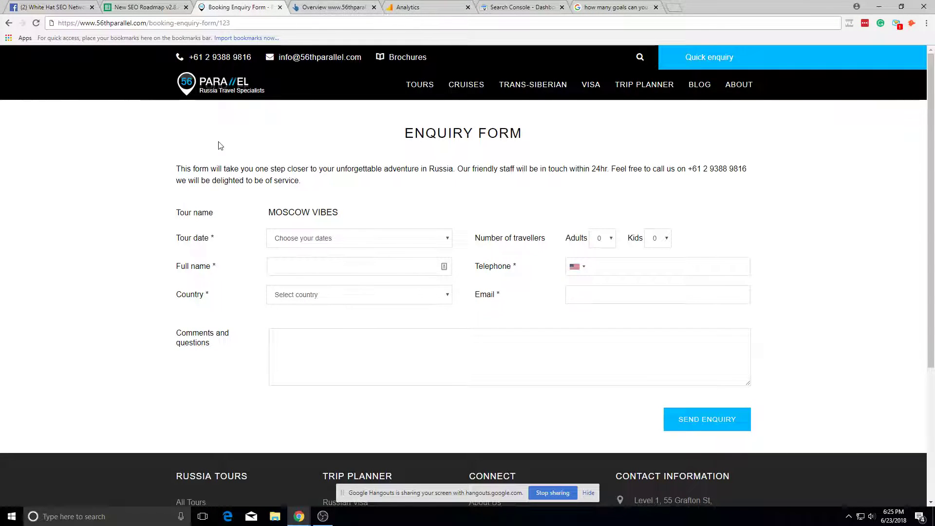
Step: Compare the 56th Parallel homepage with the Analytics goals list by flipping between them
{"action": "left_click", "coordinate": [239, 93]}
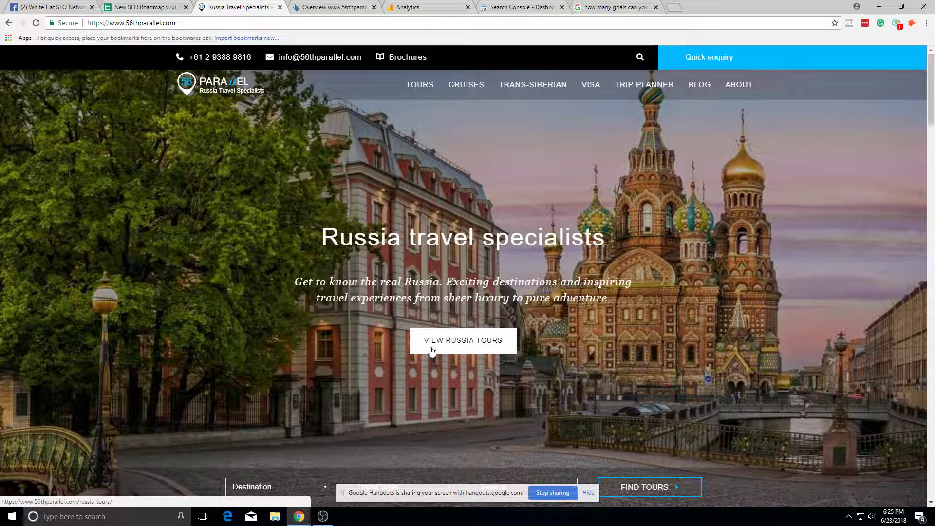
{"action": "left_click", "coordinate": [590, 493]}
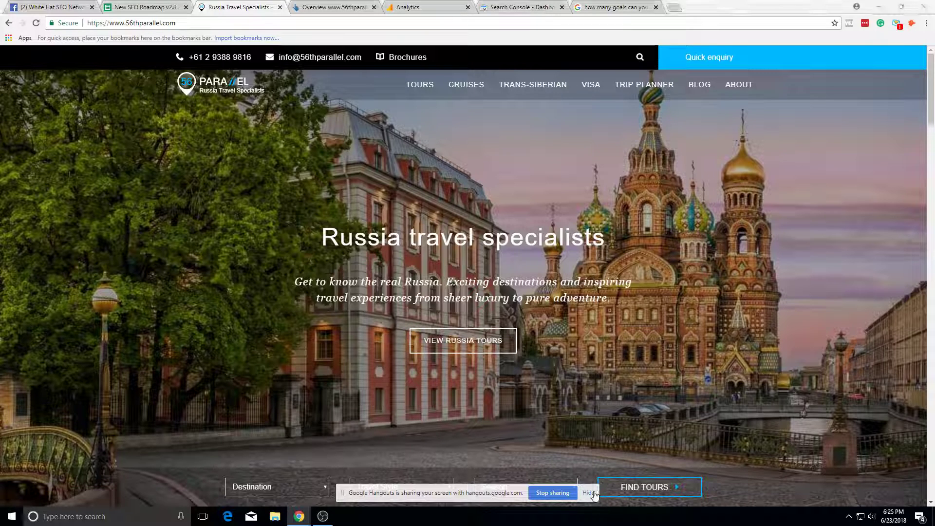
{"action": "left_click", "coordinate": [337, 7]}
{"action": "left_click", "coordinate": [409, 7]}
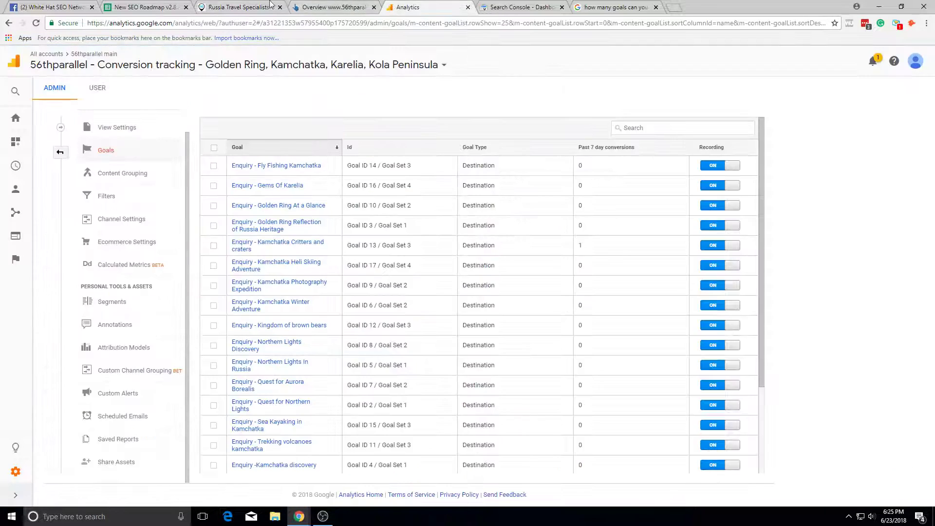
{"action": "left_click", "coordinate": [270, 6]}
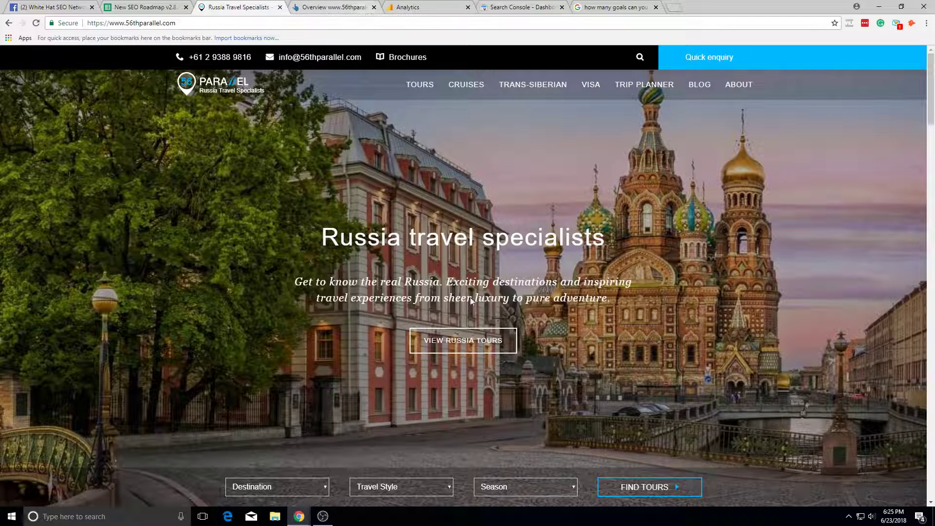
{"action": "left_click", "coordinate": [410, 7]}
{"action": "scroll", "coordinate": [358, 361], "scroll_direction": "down", "scroll_amount": 3}
{"action": "scroll", "coordinate": [414, 363], "scroll_direction": "up", "scroll_amount": 5}
{"action": "left_click", "coordinate": [214, 6]}
{"action": "left_click", "coordinate": [391, 5]}
{"action": "left_click", "coordinate": [272, 6]}
{"action": "left_click", "coordinate": [397, 6]}
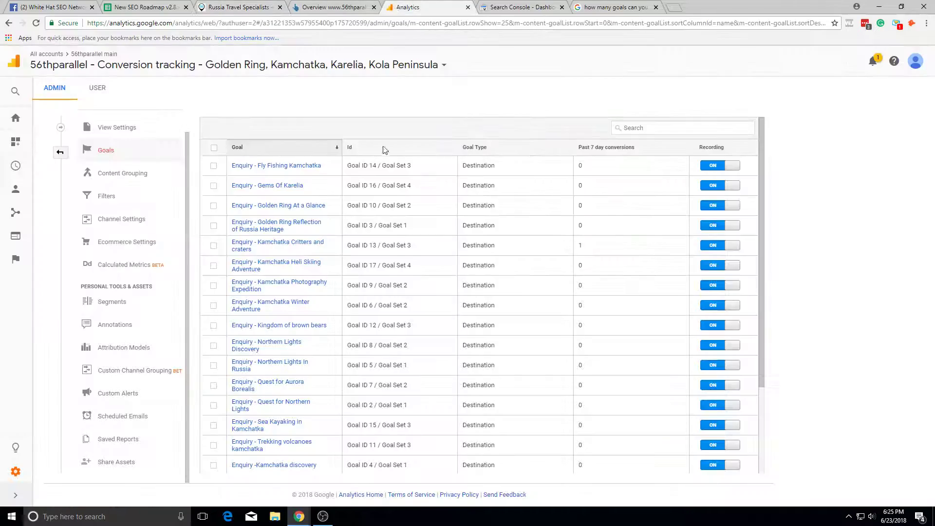
{"action": "left_click", "coordinate": [243, 7]}
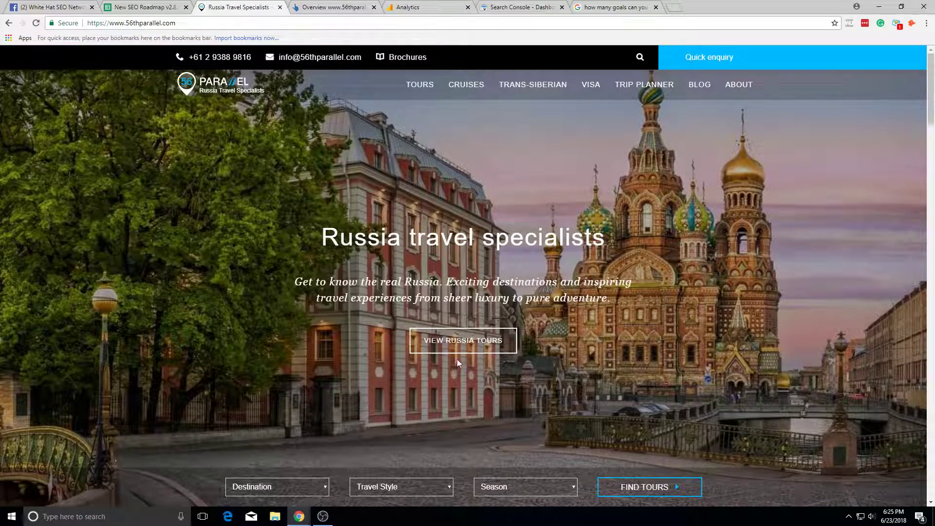
{"action": "left_click", "coordinate": [453, 7]}
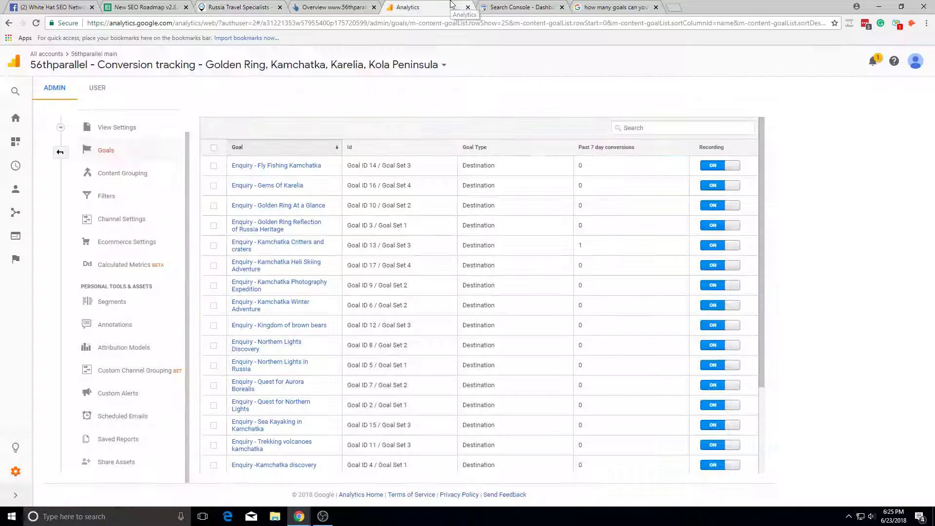
Step: Recheck the goals list and the Audience reports menu, then go to Search Console
{"action": "scroll", "coordinate": [321, 282], "scroll_direction": "down", "scroll_amount": 3}
{"action": "scroll", "coordinate": [341, 253], "scroll_direction": "up", "scroll_amount": 2}
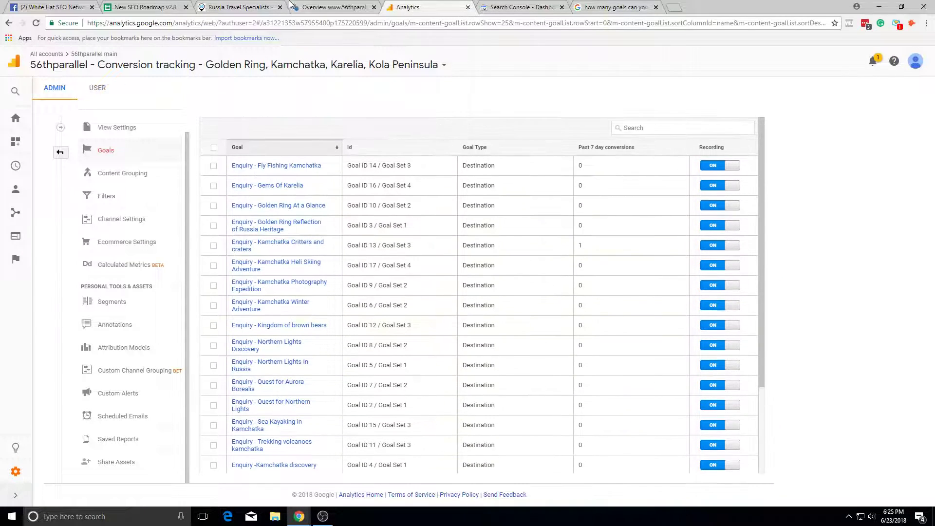
{"action": "scroll", "coordinate": [366, 221], "scroll_direction": "down", "scroll_amount": 1}
{"action": "scroll", "coordinate": [366, 215], "scroll_direction": "down", "scroll_amount": 2}
{"action": "scroll", "coordinate": [323, 356], "scroll_direction": "up", "scroll_amount": 3}
{"action": "left_click", "coordinate": [243, 5]}
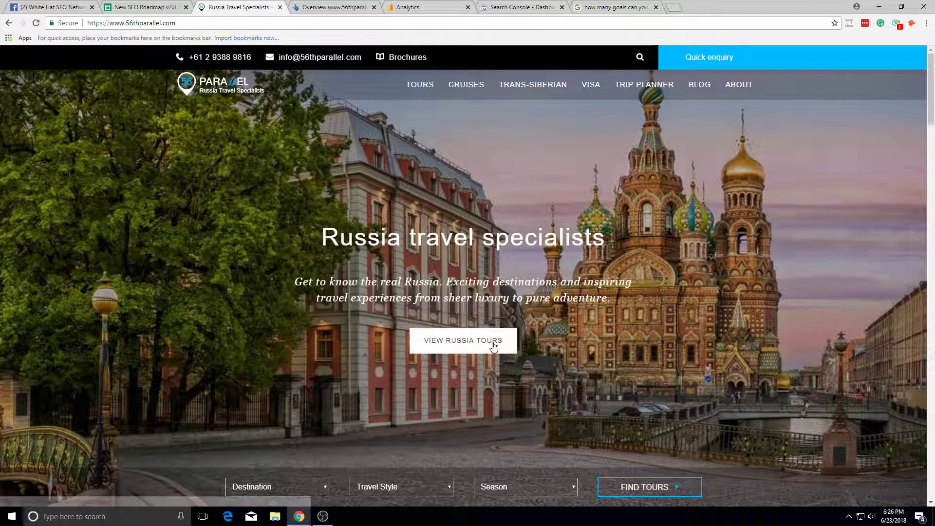
{"action": "left_click", "coordinate": [402, 7]}
{"action": "left_click", "coordinate": [265, 7]}
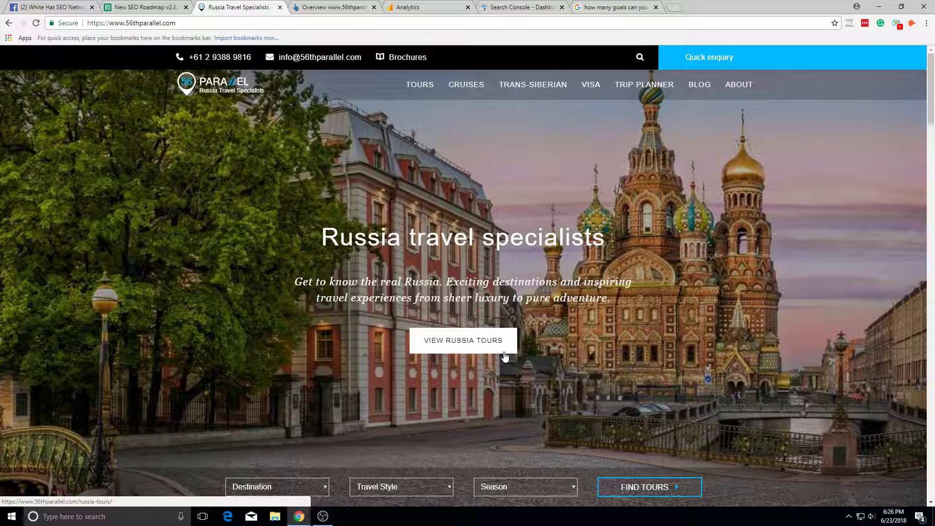
{"action": "left_click", "coordinate": [405, 7]}
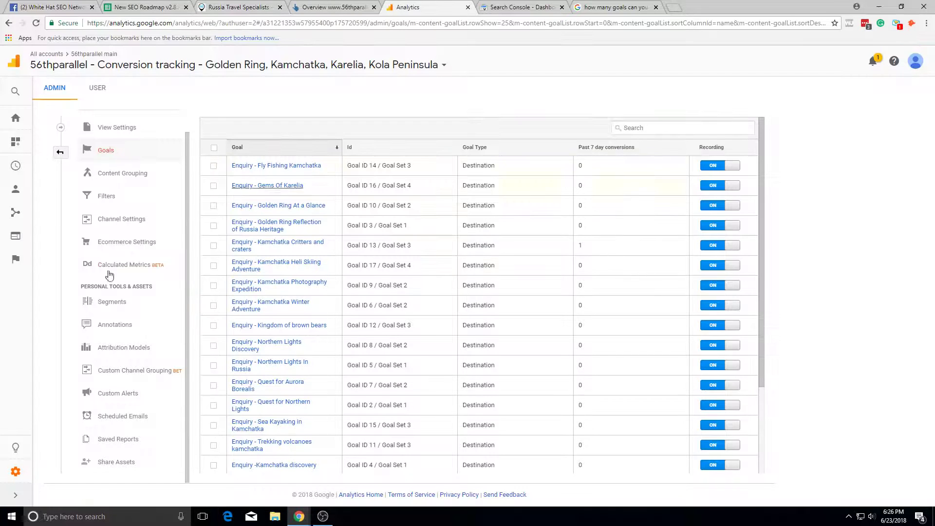
{"action": "left_click", "coordinate": [17, 189]}
{"action": "left_click", "coordinate": [66, 200]}
{"action": "left_click", "coordinate": [502, 7]}
Step: Go from the Ahrefs and Search Console tabs to the Kamchatka Critters and craters goal
{"action": "left_click", "coordinate": [336, 7]}
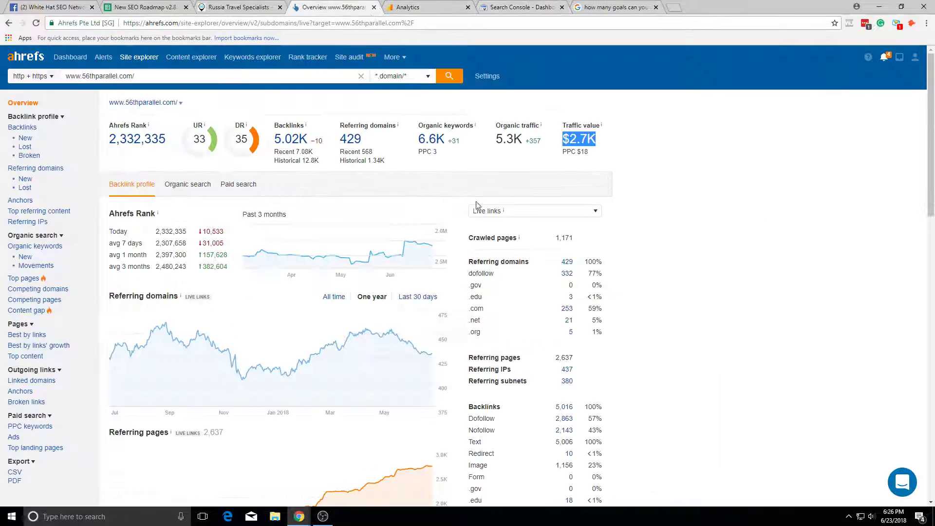
{"action": "left_click", "coordinate": [428, 7]}
{"action": "key", "text": "ctrl+Tab"}
{"action": "left_click", "coordinate": [429, 6]}
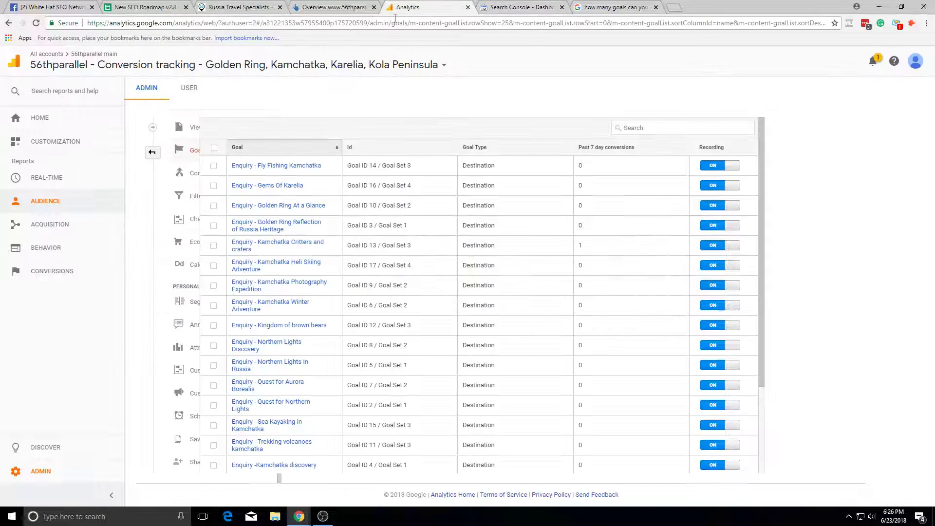
{"action": "left_click", "coordinate": [298, 245]}
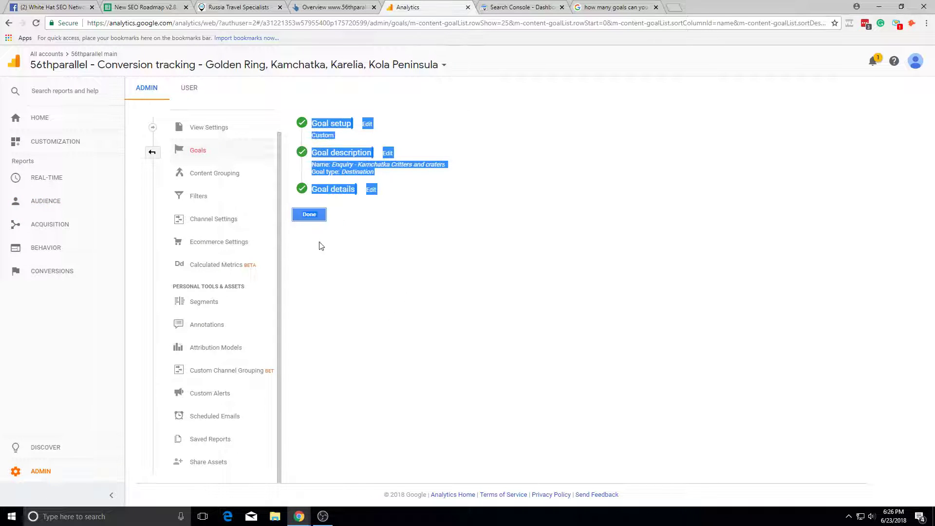
Step: Inspect the goal's tour page and enquiry form URLs, including form number 12415
{"action": "double_click", "coordinate": [472, 378]}
{"action": "triple_click", "coordinate": [499, 364]}
{"action": "left_click", "coordinate": [513, 378]}
{"action": "triple_click", "coordinate": [521, 363]}
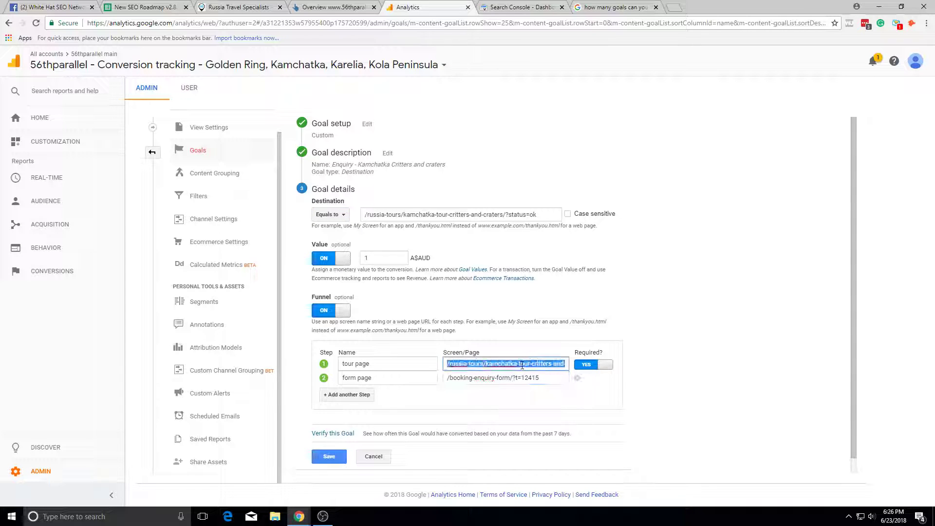
{"action": "triple_click", "coordinate": [512, 377]}
{"action": "double_click", "coordinate": [531, 378]}
{"action": "triple_click", "coordinate": [533, 378]}
{"action": "triple_click", "coordinate": [533, 364]}
{"action": "double_click", "coordinate": [531, 377]}
{"action": "triple_click", "coordinate": [531, 364]}
Step: Switch to the 56thparallel main Master view and expand the Behavior reports
{"action": "left_click", "coordinate": [161, 64]}
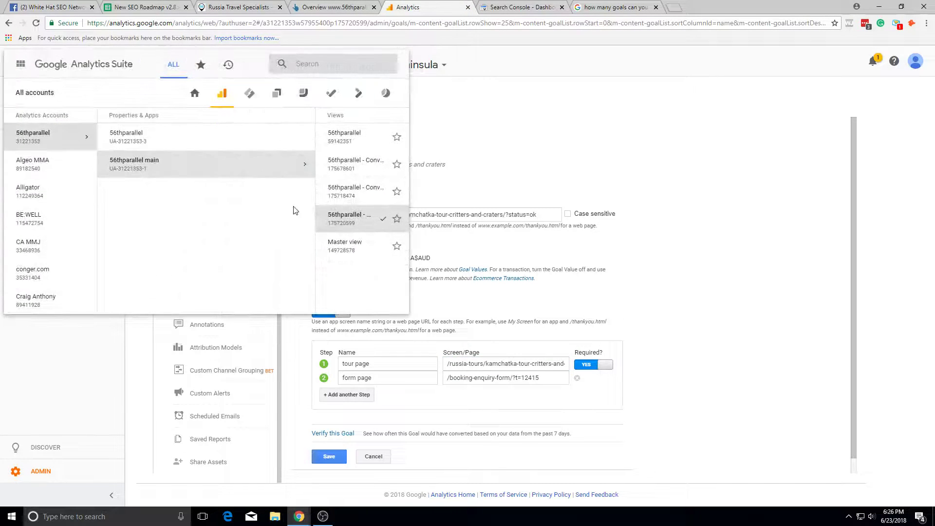
{"action": "left_click", "coordinate": [336, 242]}
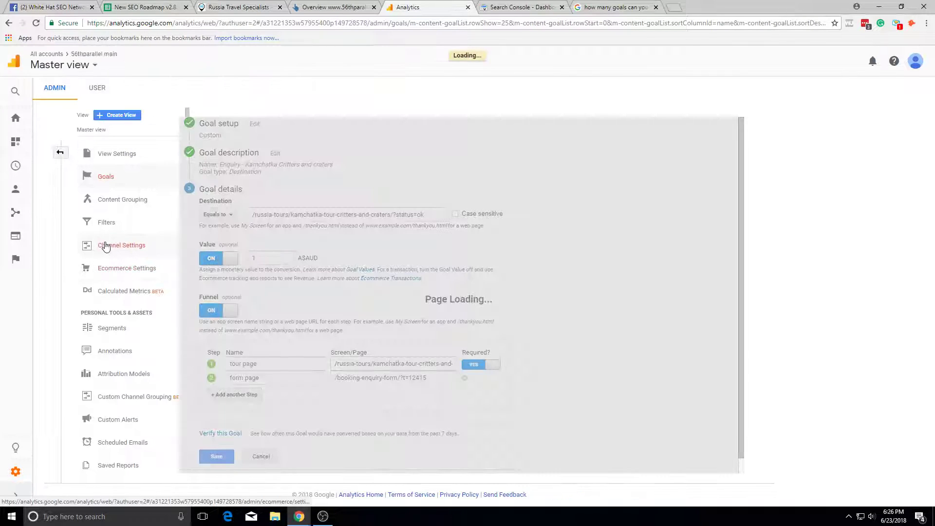
{"action": "left_click", "coordinate": [17, 212]}
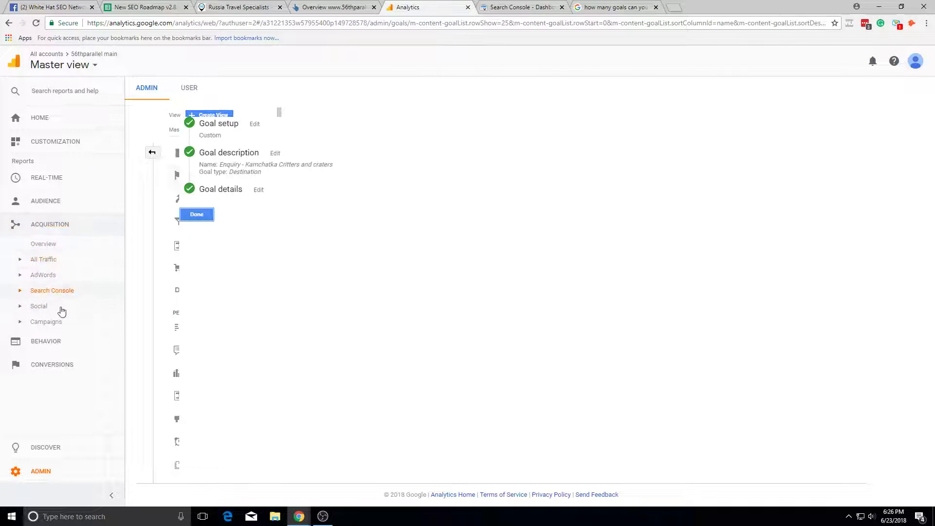
{"action": "left_click", "coordinate": [58, 341]}
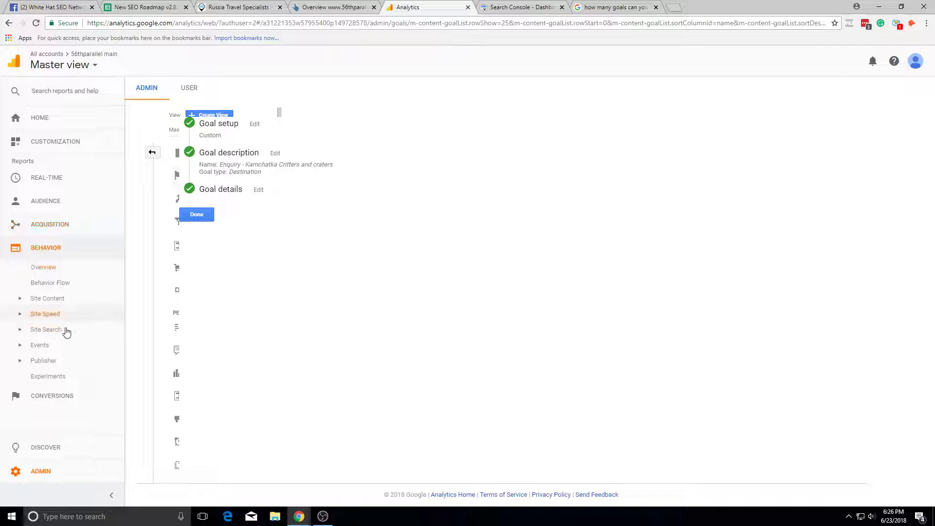
Step: Open Site Content > Landing Pages and check the 0.00% goal conversion rates for both periods
{"action": "left_click", "coordinate": [63, 299]}
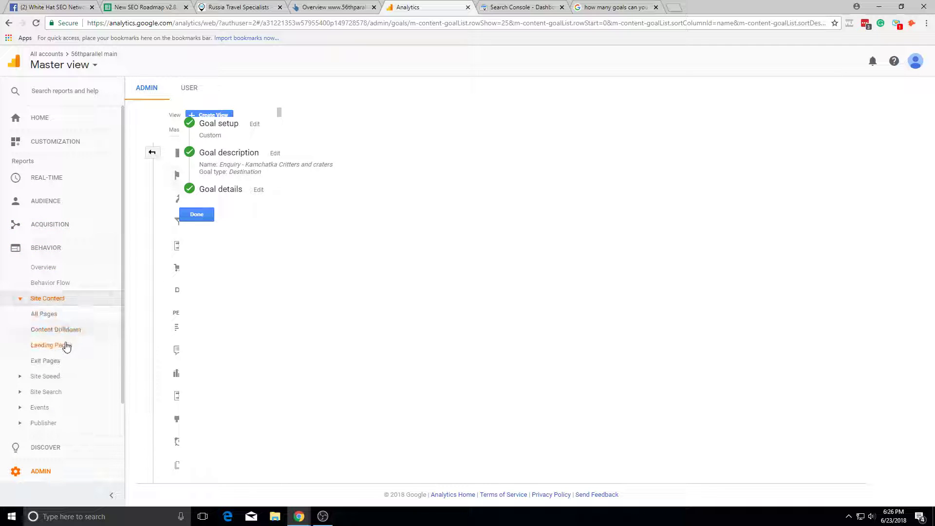
{"action": "left_click", "coordinate": [67, 346]}
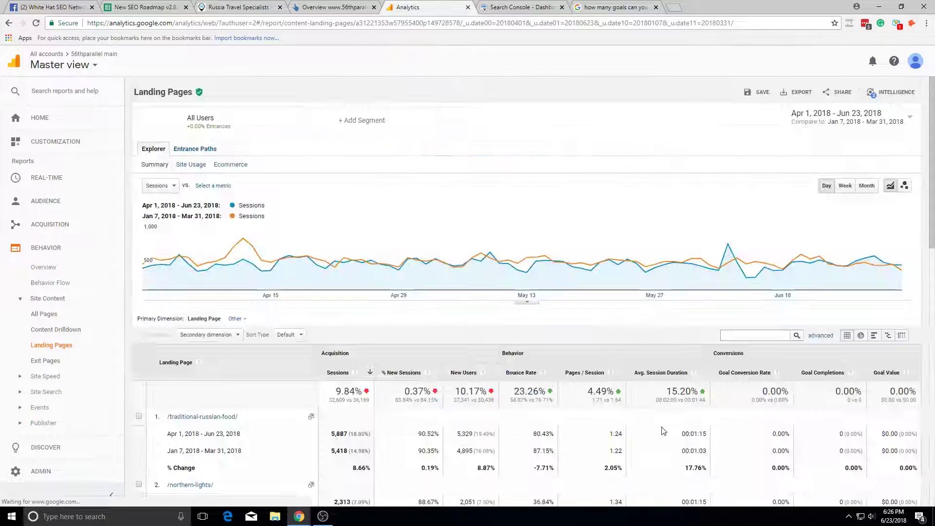
{"action": "scroll", "coordinate": [302, 277], "scroll_direction": "down", "scroll_amount": 3}
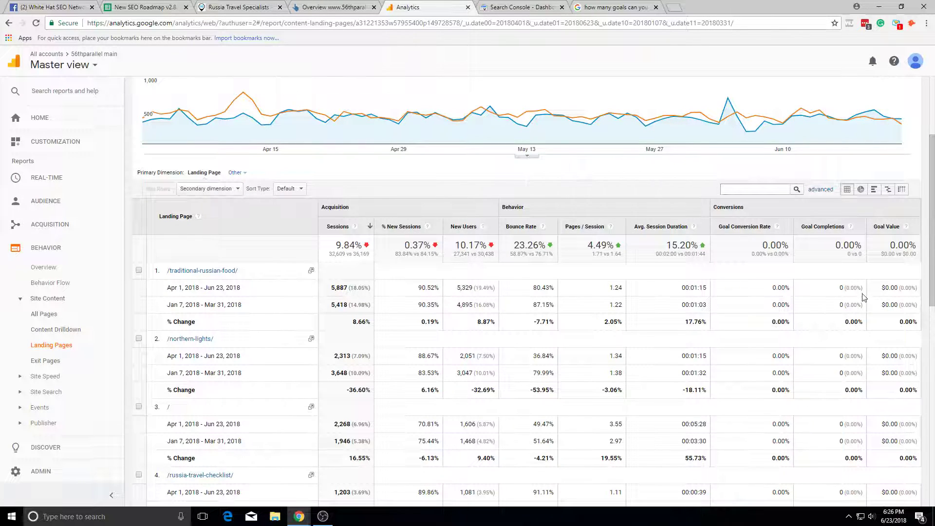
{"action": "mouse_move", "coordinate": [765, 293]}
{"action": "left_mouse_down"}
{"action": "mouse_move", "coordinate": [787, 312]}
{"action": "mouse_move", "coordinate": [771, 287]}
{"action": "left_mouse_up"}
{"action": "double_click", "coordinate": [774, 313]}
Step: Glance at roadmap cell C4 and the goals-limit results, then return to Landing Pages
{"action": "left_click", "coordinate": [156, 7]}
{"action": "left_click", "coordinate": [225, 166]}
{"action": "left_click", "coordinate": [614, 7]}
{"action": "left_click", "coordinate": [161, 7]}
{"action": "left_click", "coordinate": [408, 6]}
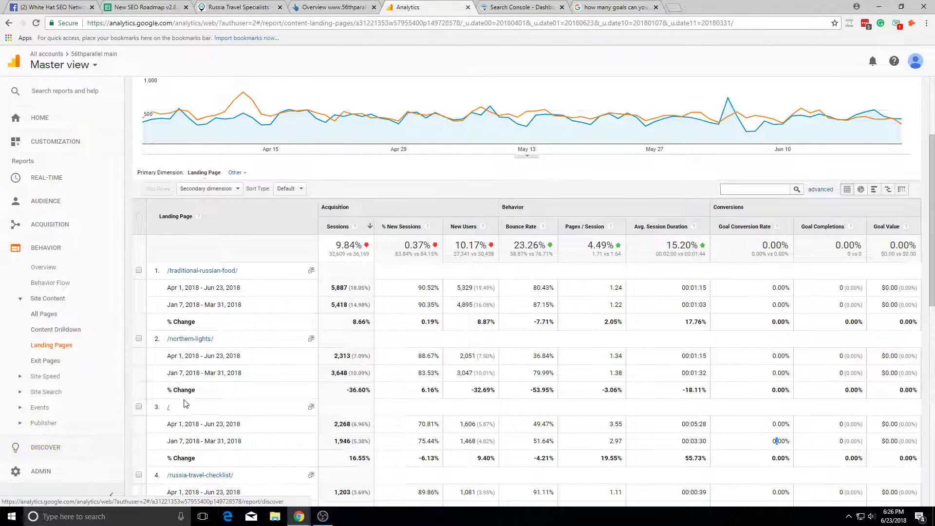
Step: Inspect the Landing Pages report and select parts of its web address
{"action": "scroll", "coordinate": [59, 452], "scroll_direction": "up", "scroll_amount": 3}
{"action": "scroll", "coordinate": [405, 417], "scroll_direction": "down", "scroll_amount": 6}
{"action": "right_click", "coordinate": [405, 417]}
{"action": "left_click", "coordinate": [627, 254]}
{"action": "left_click", "coordinate": [214, 26]}
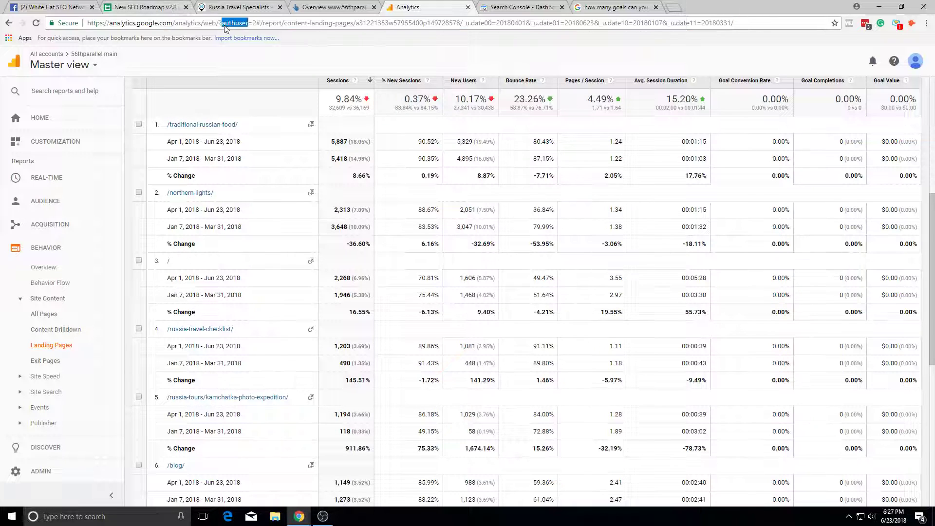
{"action": "left_click", "coordinate": [508, 152]}
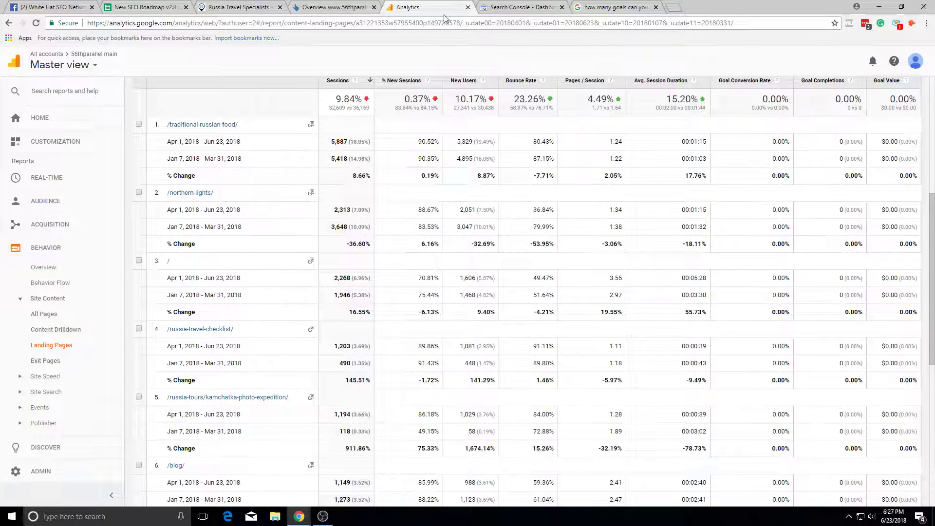
{"action": "double_click", "coordinate": [430, 23]}
Step: Try replacing the search address with 'thank-you', abandon it, and return to the SEO roadmap
{"action": "left_click", "coordinate": [616, 7]}
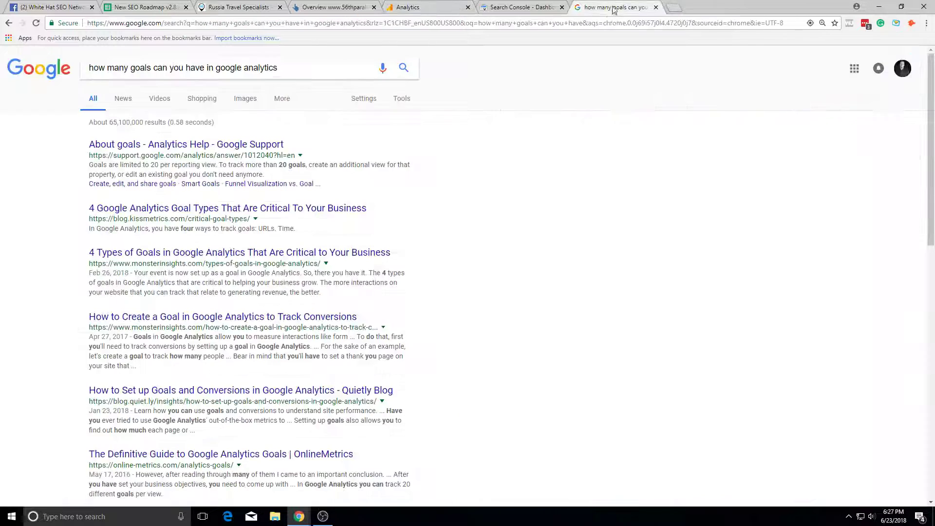
{"action": "left_click", "coordinate": [602, 23]}
{"action": "type", "text": "thank-you"}
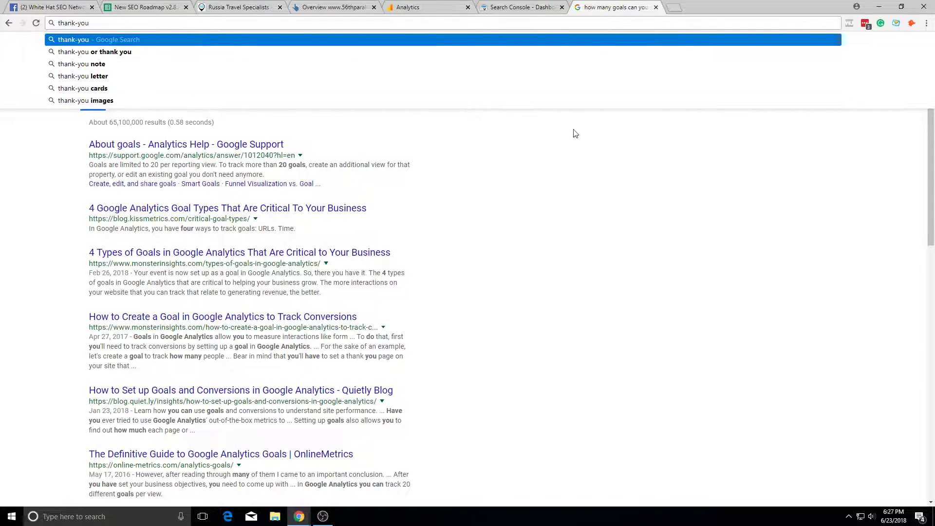
{"action": "key", "text": "Escape"}
{"action": "left_click", "coordinate": [536, 7]}
{"action": "left_click", "coordinate": [439, 7]}
{"action": "left_click", "coordinate": [331, 8]}
{"action": "left_click", "coordinate": [238, 7]}
{"action": "left_click", "coordinate": [146, 8]}
Step: Finish A3 as 'Conversion Tracking needs to be done for main view for overall conversions' and widen column A
{"action": "double_click", "coordinate": [128, 155]}
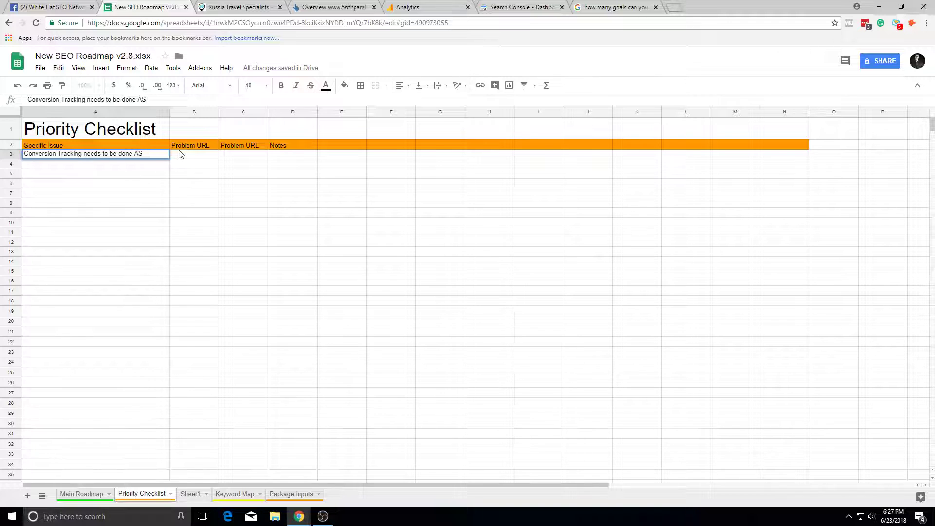
{"action": "type", "text": "iew for overall conversions"}
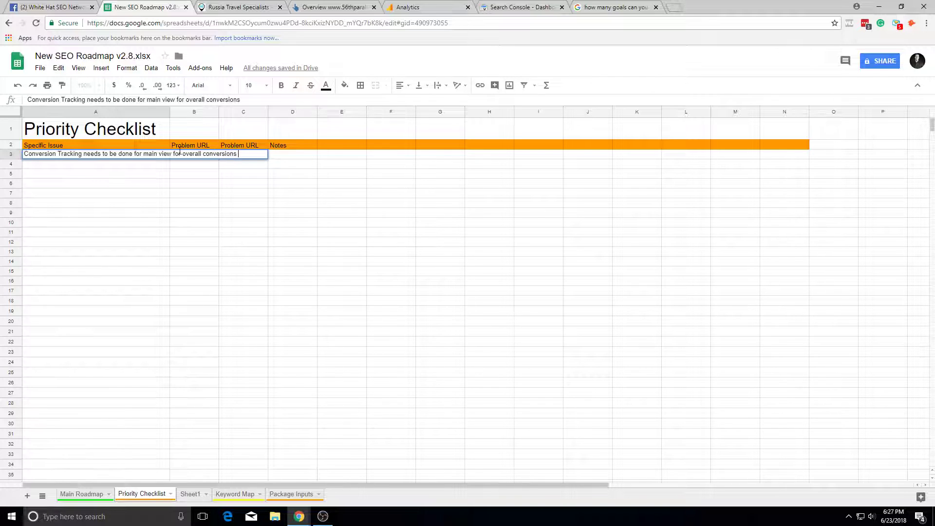
{"action": "left_click_drag", "start_coordinate": [170, 111], "coordinate": [269, 152]}
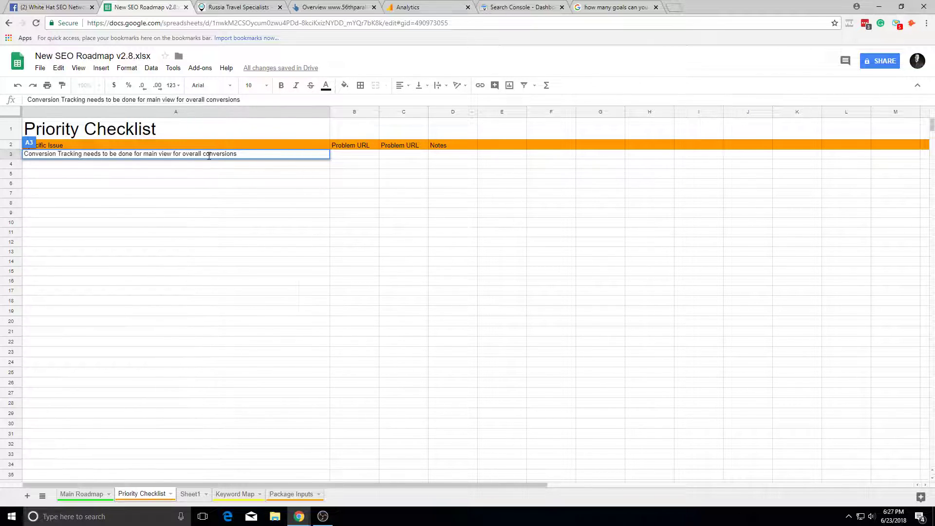
{"action": "left_click", "coordinate": [267, 204]}
{"action": "left_click", "coordinate": [251, 164]}
{"action": "left_click", "coordinate": [253, 155]}
{"action": "double_click", "coordinate": [259, 163]}
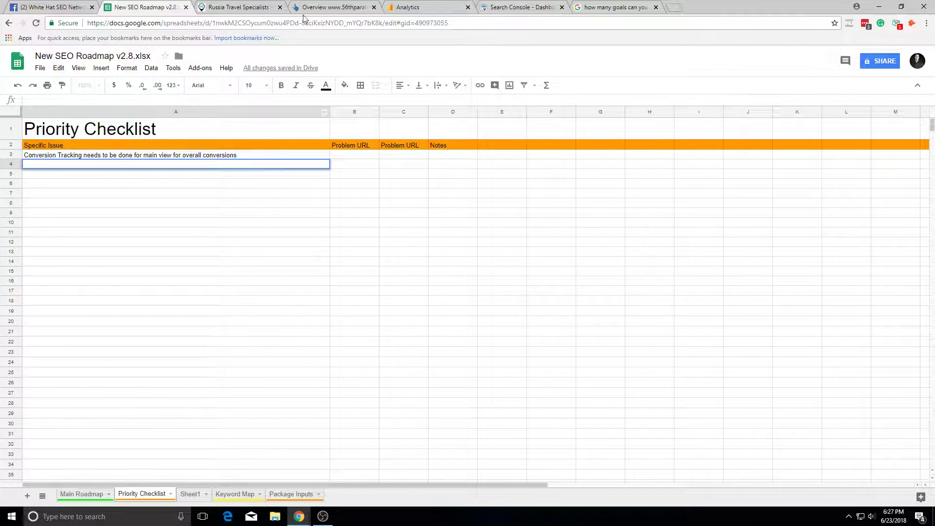
{"action": "left_click", "coordinate": [253, 7]}
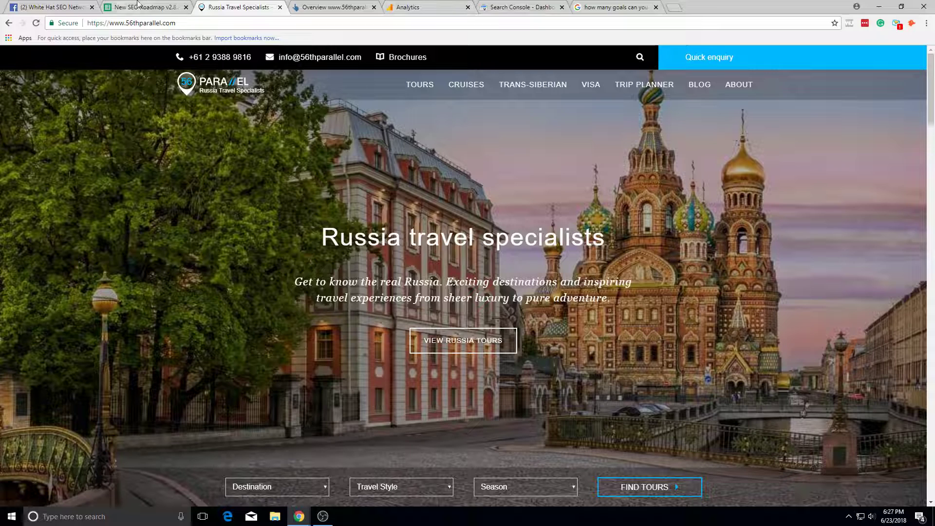
Step: Check the site in a narrowed window and mark Mobile Friendly (Main Roadmap B17) with x
{"action": "left_click", "coordinate": [139, 7]}
{"action": "left_click", "coordinate": [88, 494]}
{"action": "left_click", "coordinate": [210, 297]}
{"action": "left_click", "coordinate": [227, 287]}
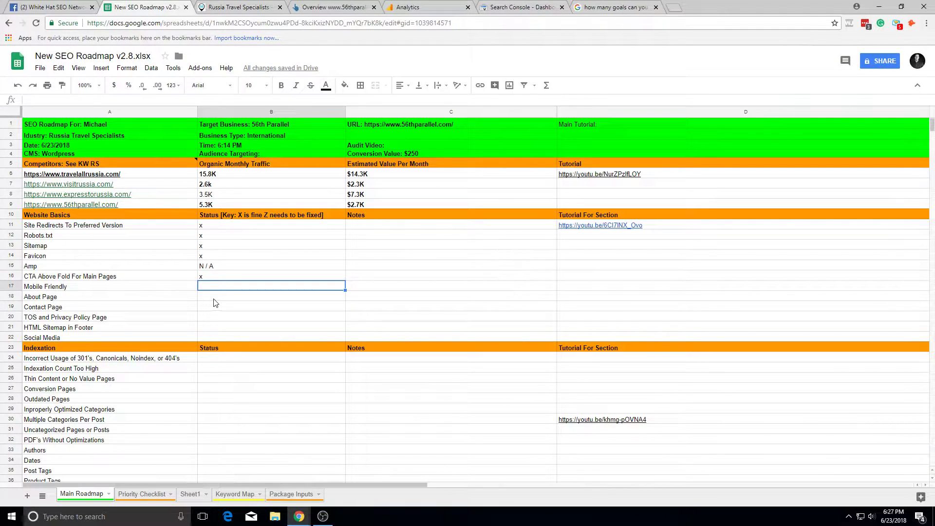
{"action": "key", "text": "ctrl+Tab"}
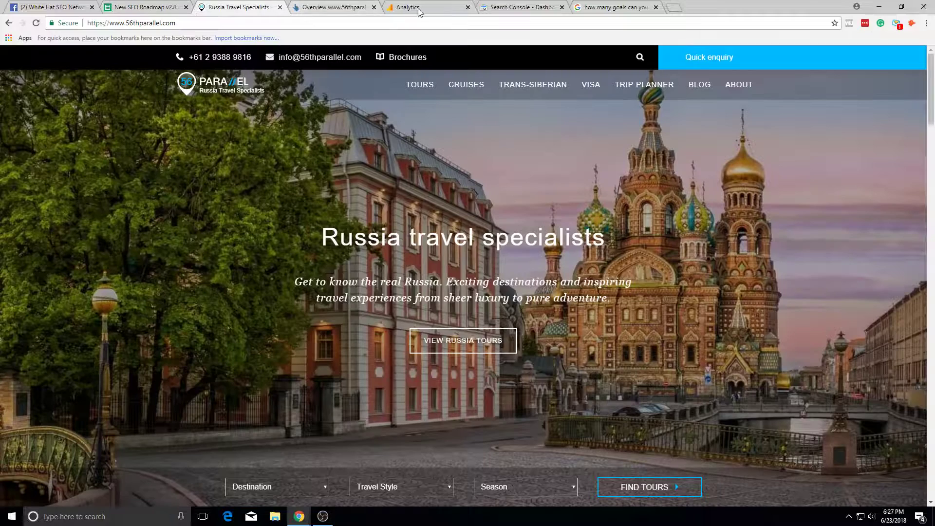
{"action": "left_click", "coordinate": [902, 7]}
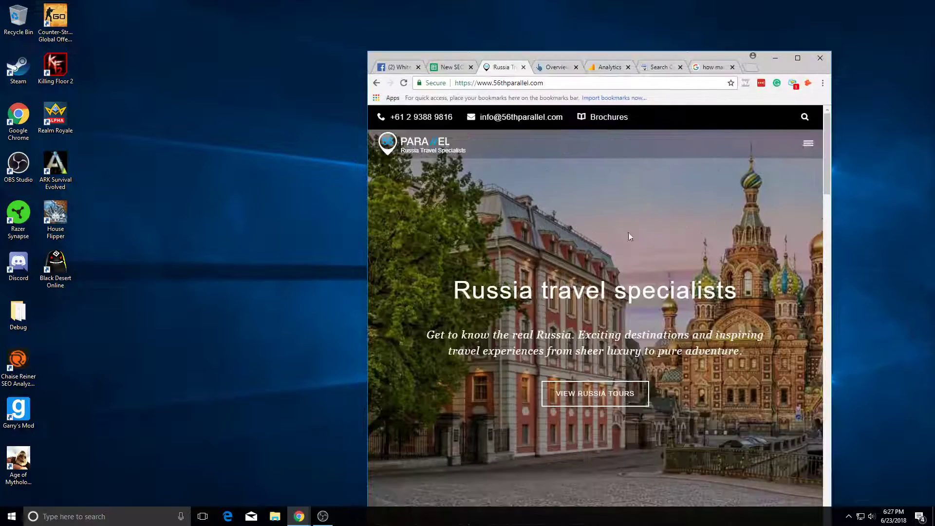
{"action": "double_click", "coordinate": [792, 66]}
{"action": "key", "text": "ctrl+shift+Tab"}
{"action": "type", "text": "x"}
{"action": "key", "text": "Return"}
Step: Visit the 56th Parallel About page, then search 'strucutred data testing tool' in a new tab
{"action": "left_click", "coordinate": [231, 4]}
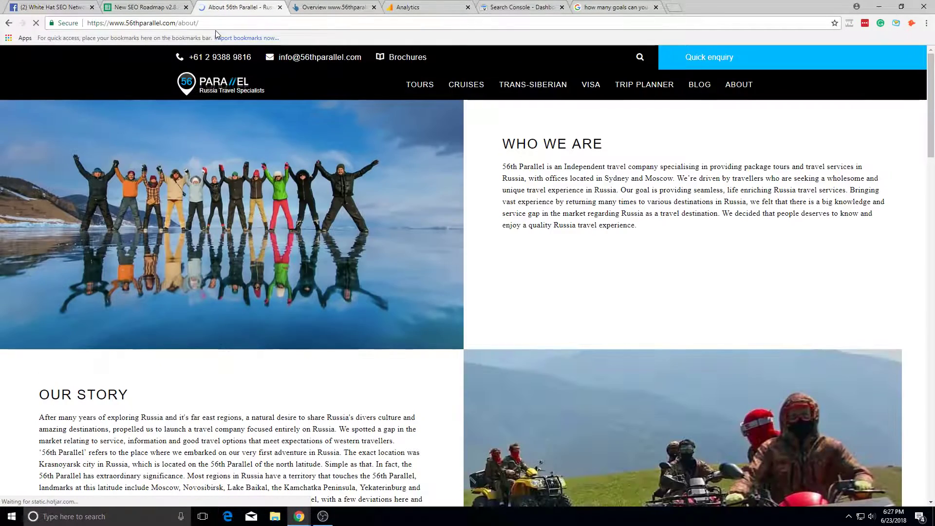
{"action": "left_click", "coordinate": [143, 23]}
{"action": "key", "text": "ctrl+c"}
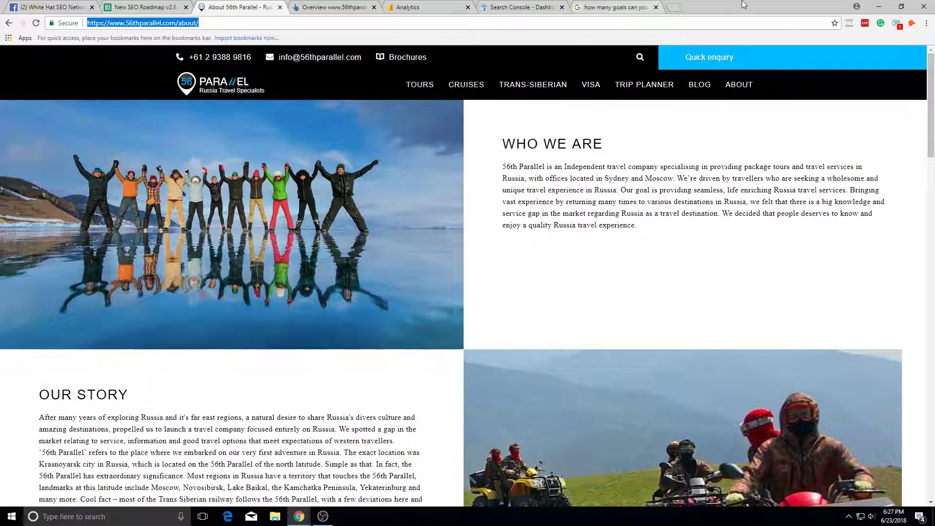
{"action": "left_click", "coordinate": [687, 9]}
{"action": "type", "text": "strucu"}
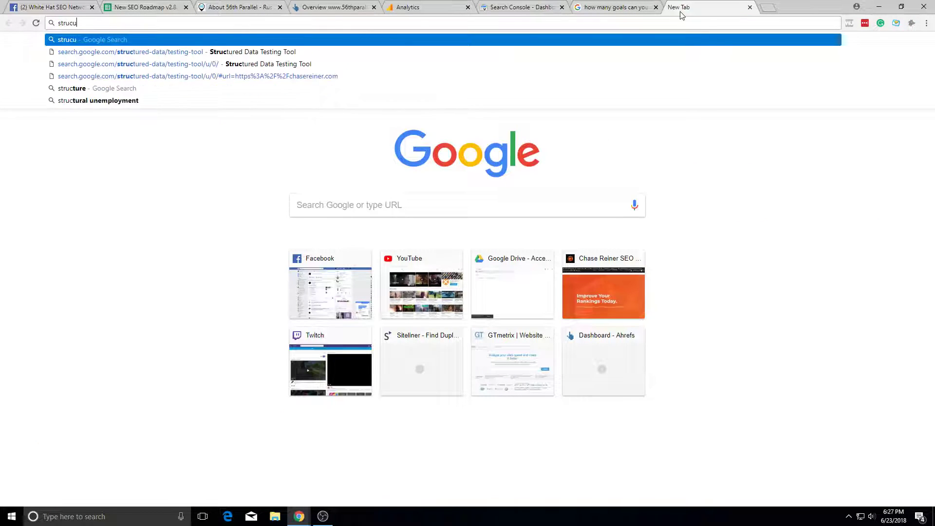
{"action": "type", "text": "tred data testi"}
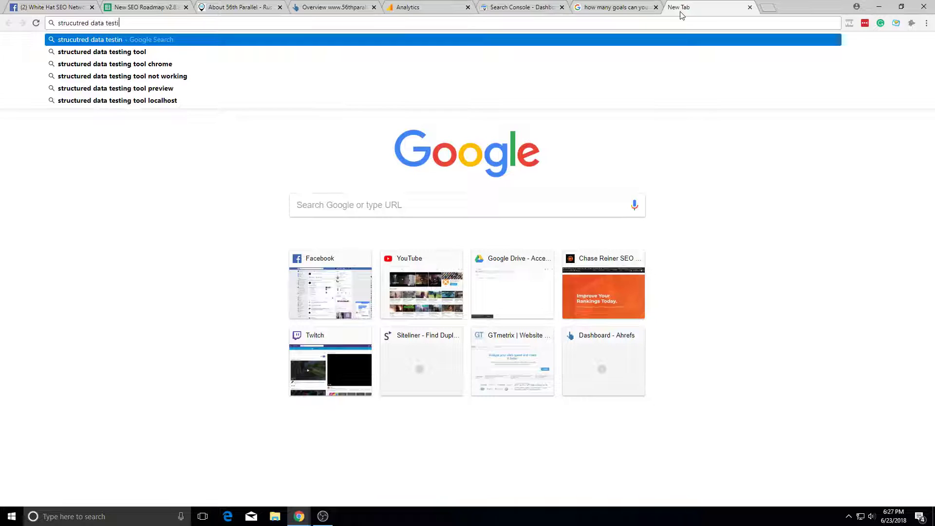
{"action": "type", "text": "ng tool"}
Step: Find the Structured Data Testing Tool and run a test on the pasted About page URL
{"action": "key", "text": "Return"}
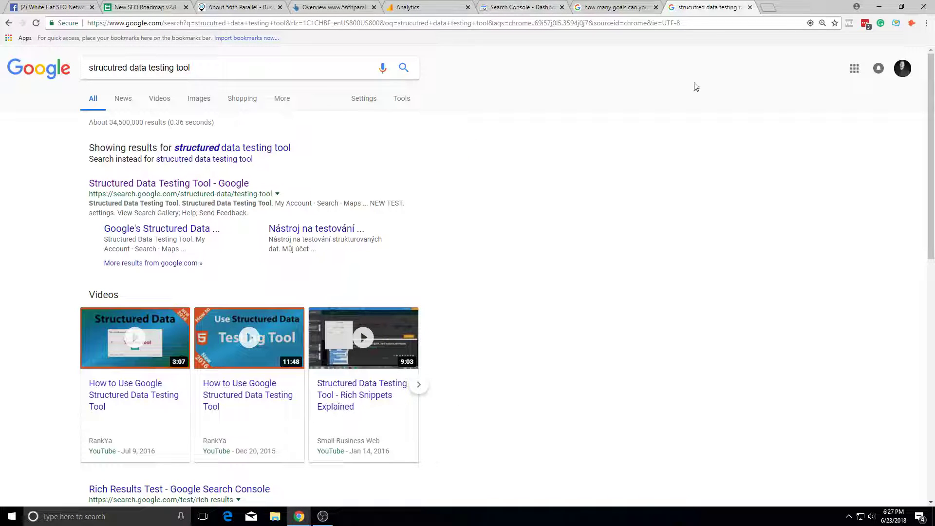
{"action": "left_click", "coordinate": [195, 183]}
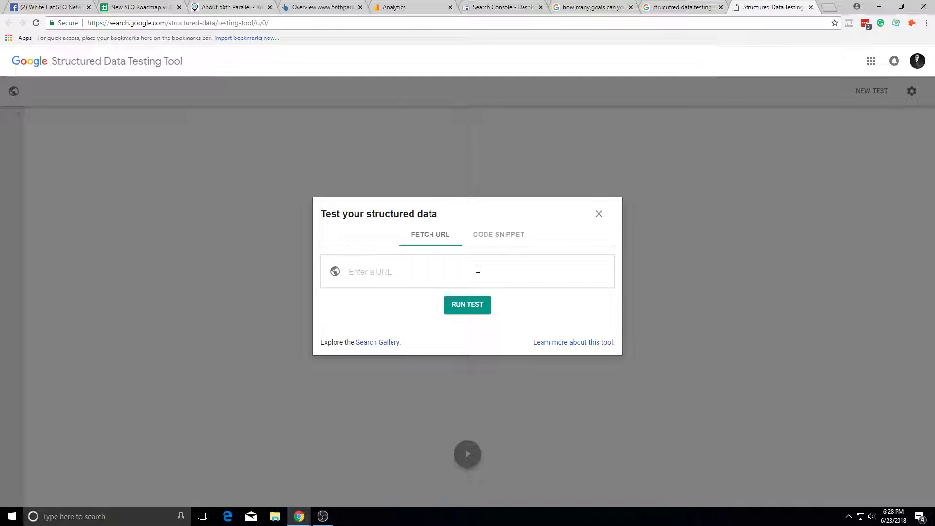
{"action": "left_click", "coordinate": [478, 269]}
{"action": "key", "text": "ctrl+v"}
{"action": "left_click", "coordinate": [468, 305]}
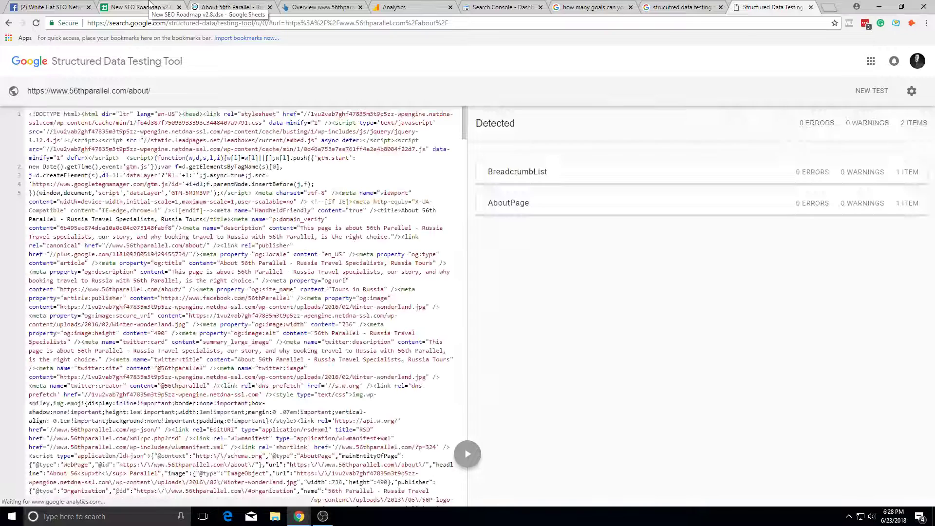
Step: Expand the AboutPage result, then select the Contact Page status cell in the roadmap
{"action": "left_click", "coordinate": [753, 210]}
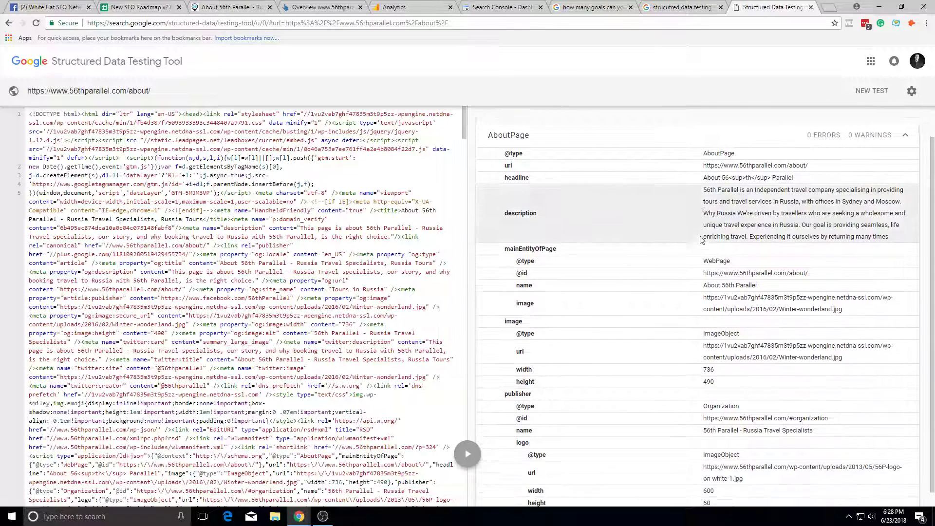
{"action": "left_click", "coordinate": [116, 7]}
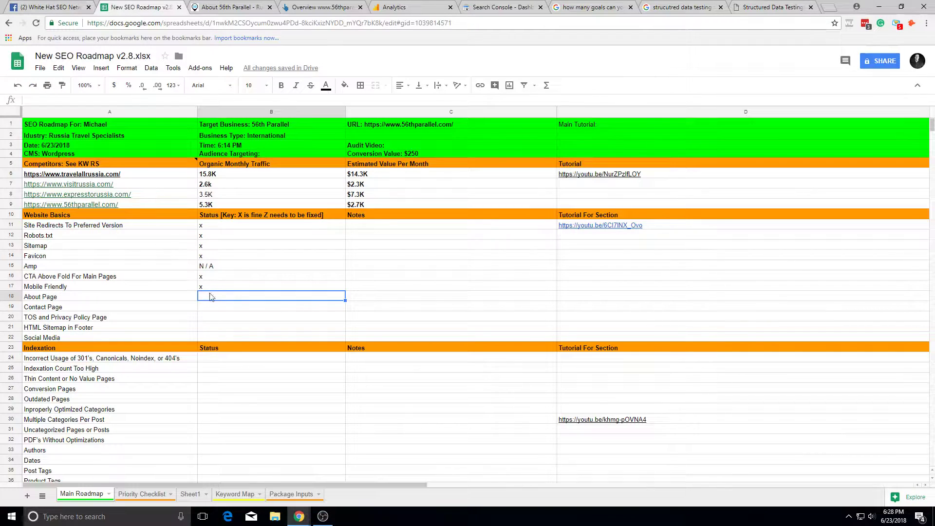
{"action": "left_click", "coordinate": [217, 305]}
Step: Go from the About 56th Parallel page back to the homepage
{"action": "left_click", "coordinate": [666, 5]}
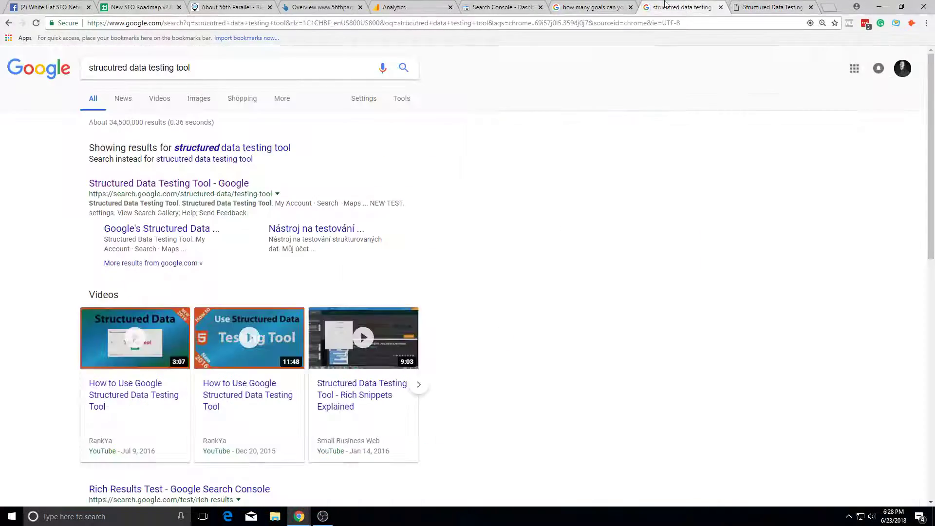
{"action": "left_click", "coordinate": [570, 7]}
{"action": "left_click", "coordinate": [156, 6]}
{"action": "left_click", "coordinate": [207, 7]}
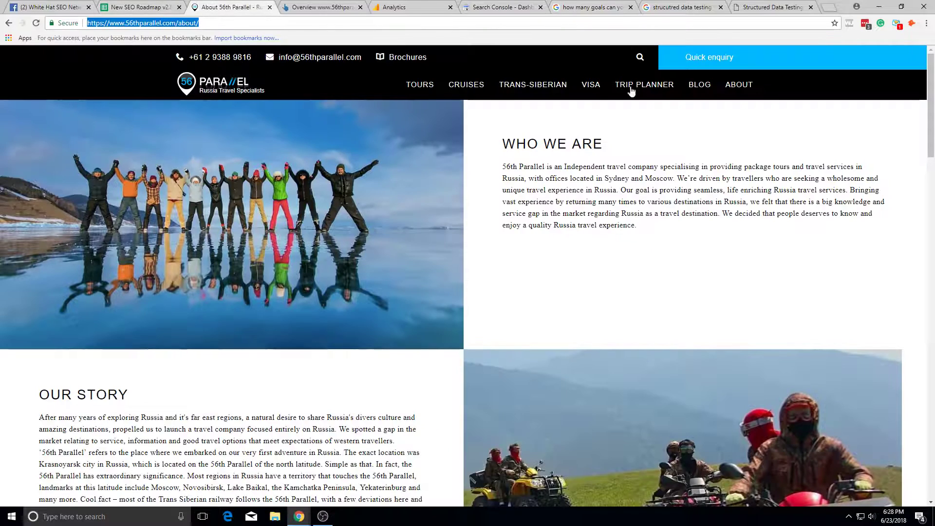
{"action": "left_click", "coordinate": [8, 23]}
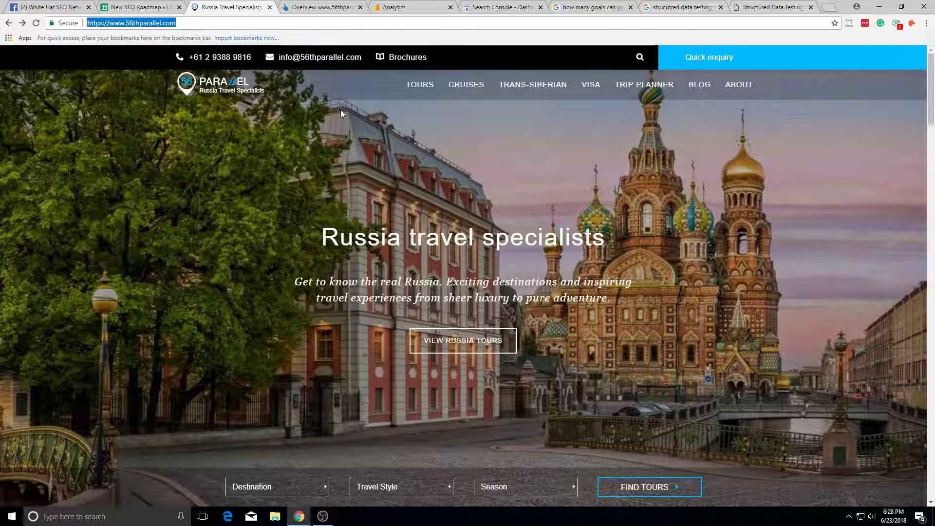
Step: Search the homepage source for 'contact' and open the contact-us link in a new tab
{"action": "right_click", "coordinate": [510, 131]}
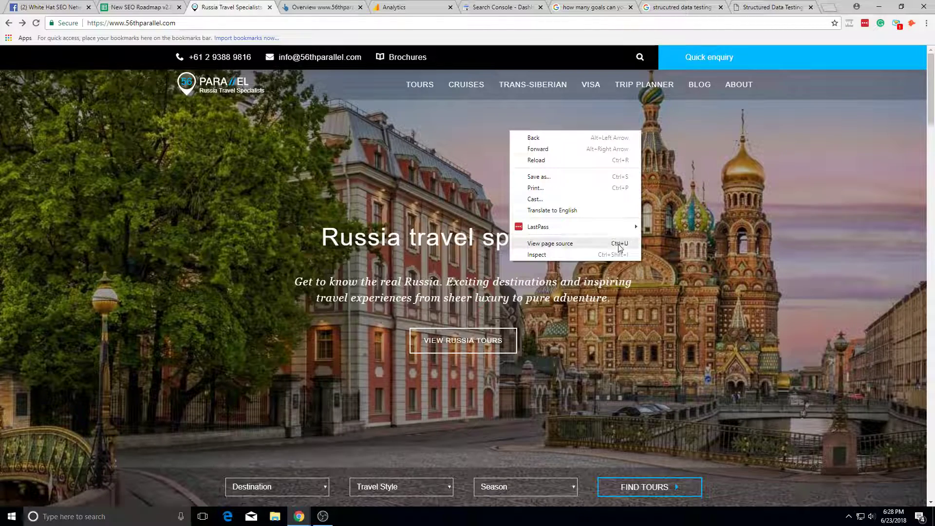
{"action": "left_click", "coordinate": [618, 244]}
{"action": "key", "text": "ctrl+f"}
{"action": "type", "text": "contac"}
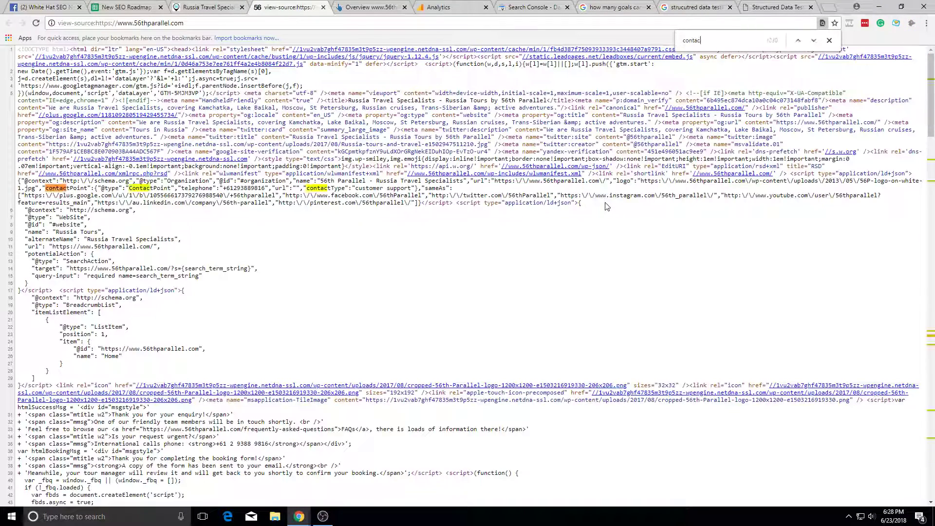
{"action": "type", "text": "t/"}
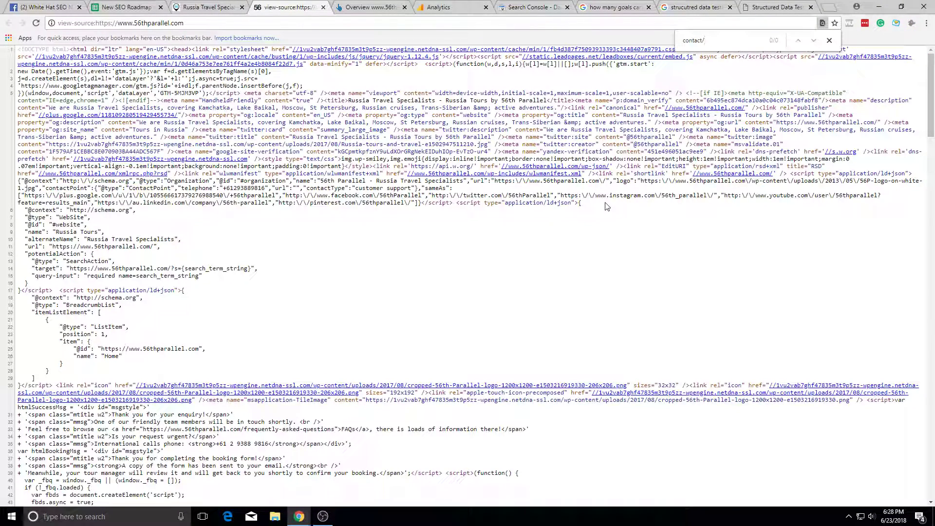
{"action": "type", "text": "/contac"}
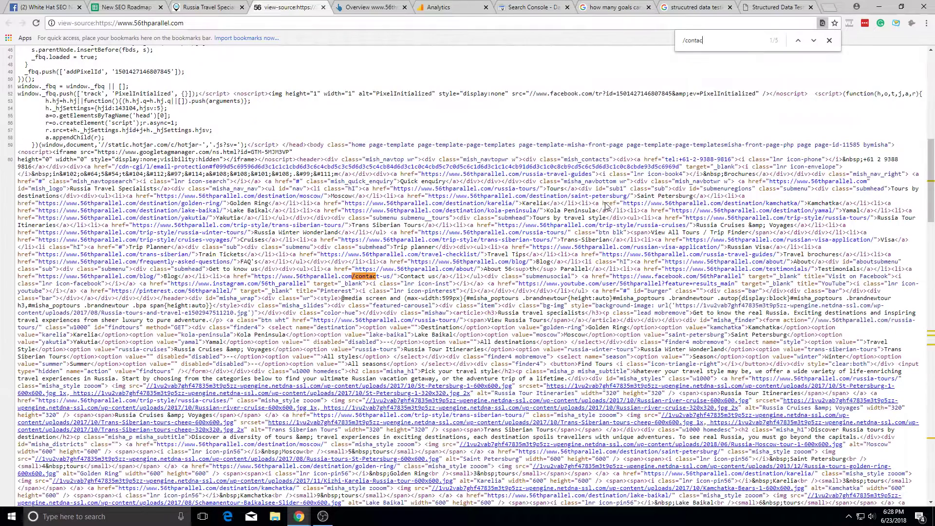
{"action": "left_click", "coordinate": [340, 278]}
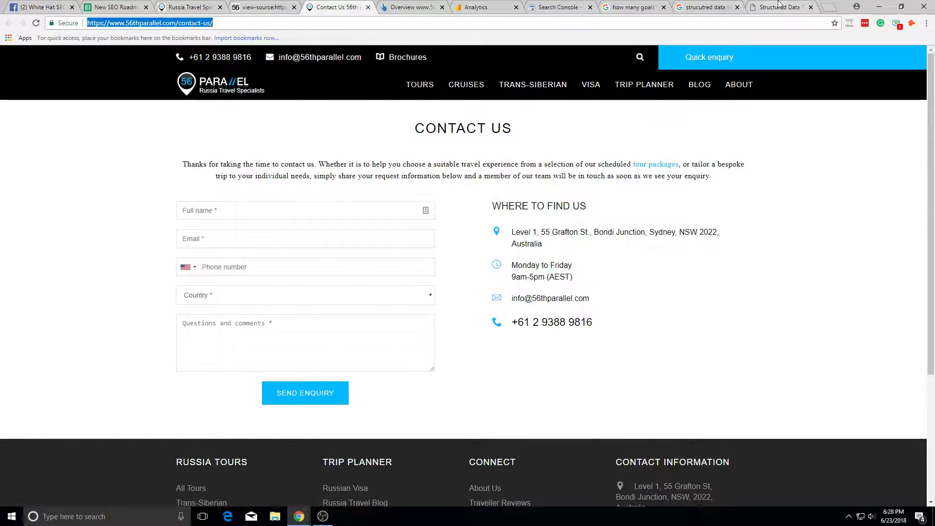
Step: Start a new structured data test and select the old About page address for replacement
{"action": "left_click", "coordinate": [779, 7]}
{"action": "left_click", "coordinate": [871, 91]}
{"action": "left_click_drag", "start_coordinate": [493, 267], "coordinate": [351, 302]}
Step: Test the contact-us page and expand its ContactPage result showing 0 errors
{"action": "type", "text": "https://www.56thparallel.com/contact-us/"}
{"action": "left_click", "coordinate": [469, 308]}
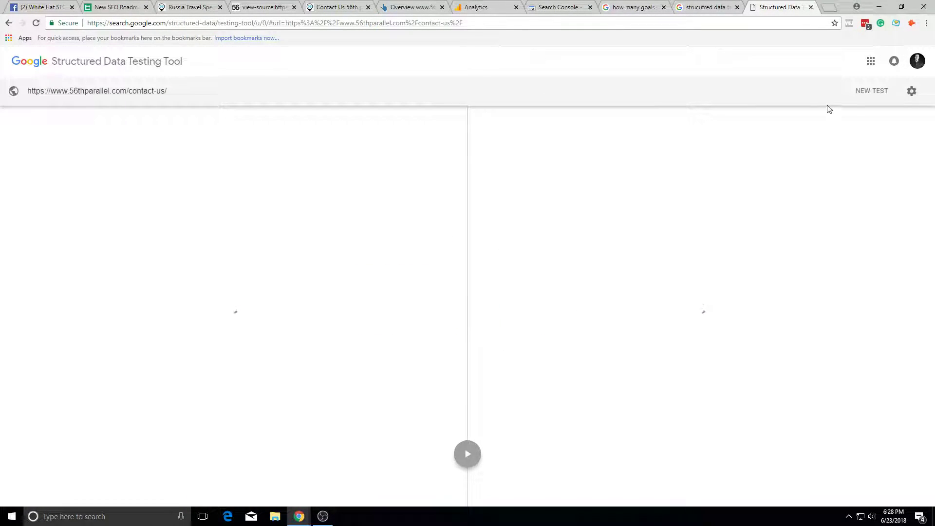
{"action": "left_click", "coordinate": [611, 210]}
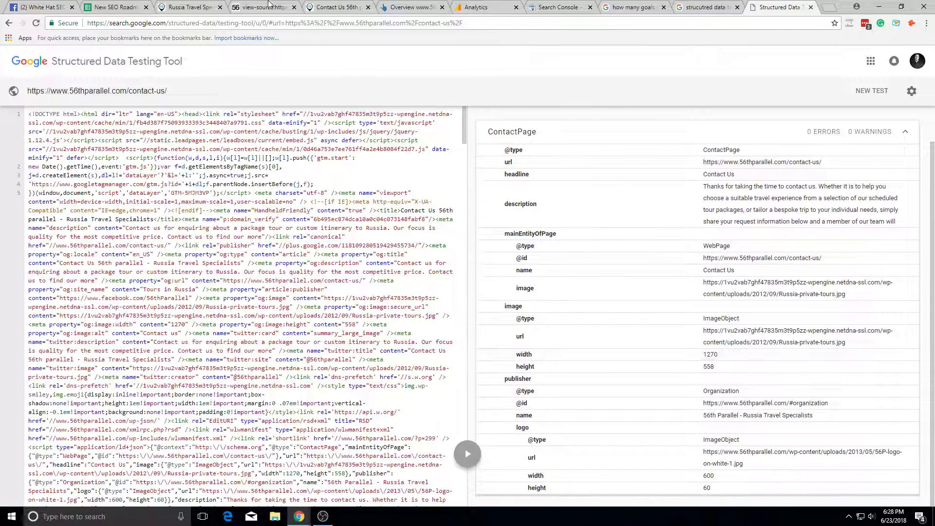
Step: Mark Contact Page with an x in cell B19 of the SEO Roadmap
{"action": "left_click", "coordinate": [177, 4]}
{"action": "left_click", "coordinate": [140, 6]}
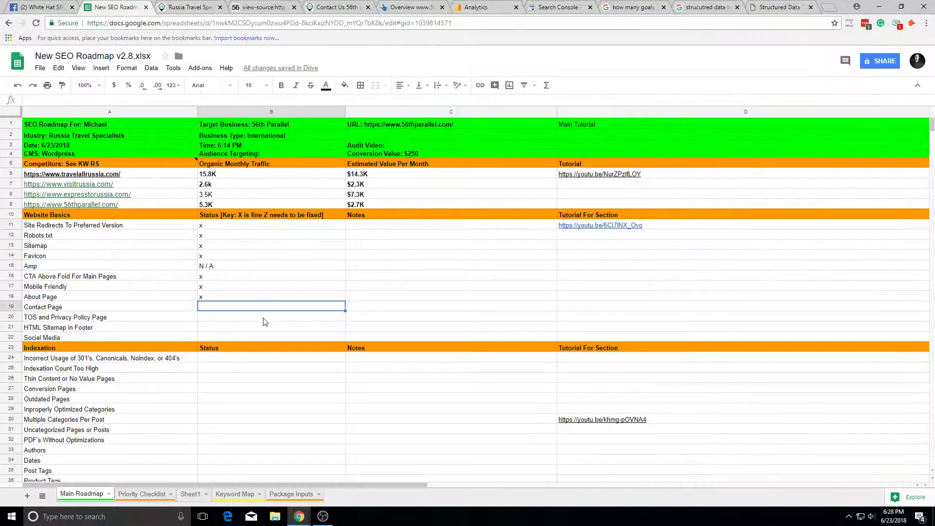
{"action": "type", "text": "x"}
{"action": "key", "text": "Return"}
Step: Copy the homepage address and run a new structured data test on it
{"action": "left_click", "coordinate": [780, 5]}
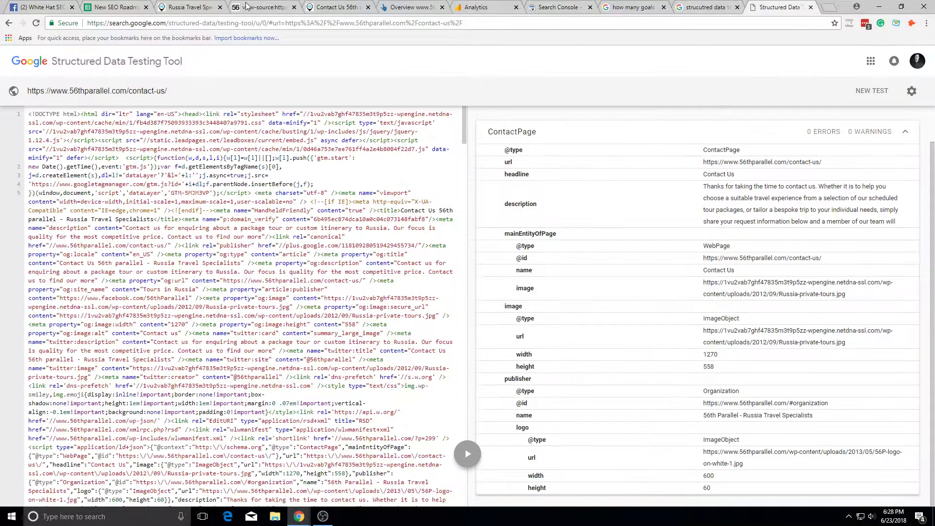
{"action": "left_click", "coordinate": [319, 7]}
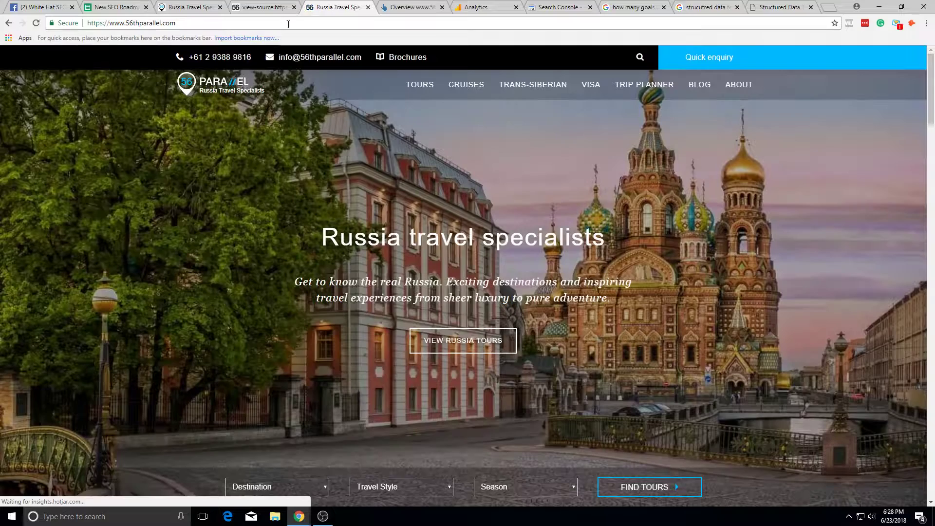
{"action": "left_click", "coordinate": [289, 27]}
{"action": "key", "text": "ctrl+c"}
{"action": "left_click", "coordinate": [776, 5]}
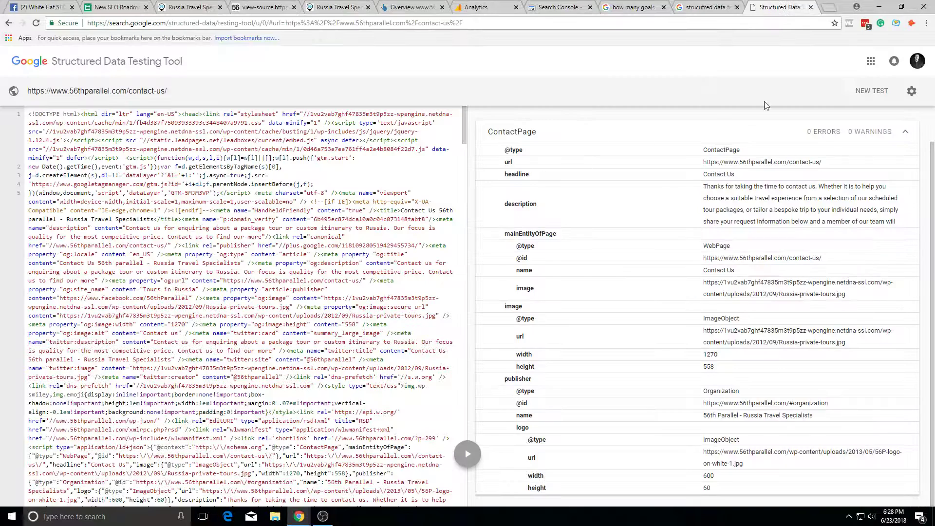
{"action": "left_click", "coordinate": [872, 90]}
{"action": "key", "text": "ctrl+a"}
{"action": "key", "text": "ctrl+v"}
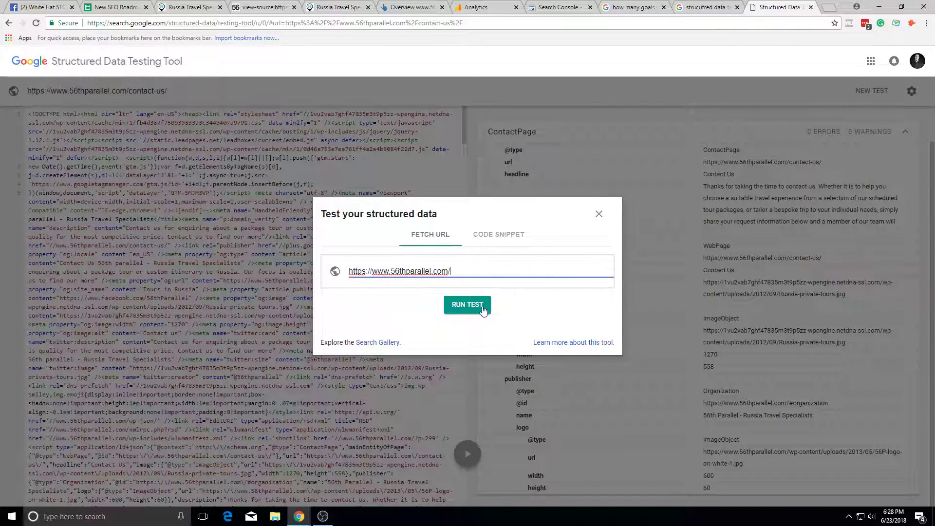
{"action": "left_click", "coordinate": [481, 307]}
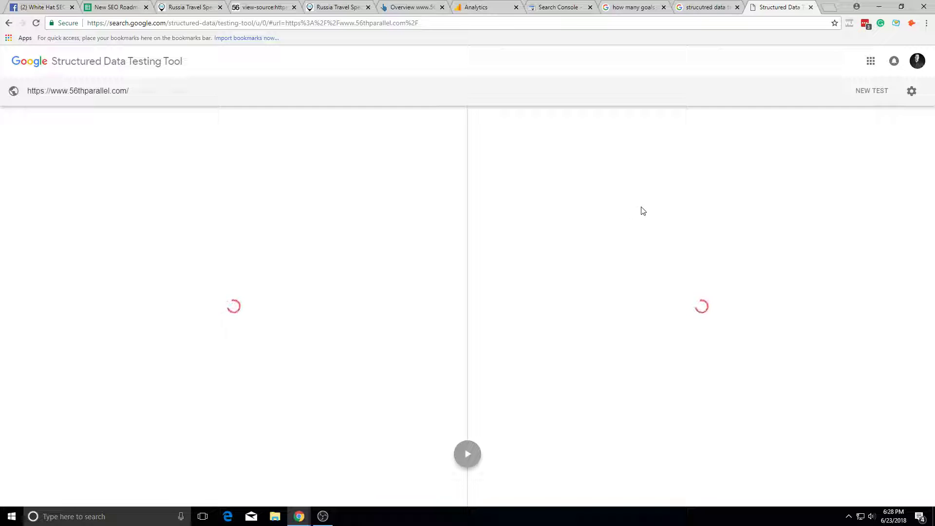
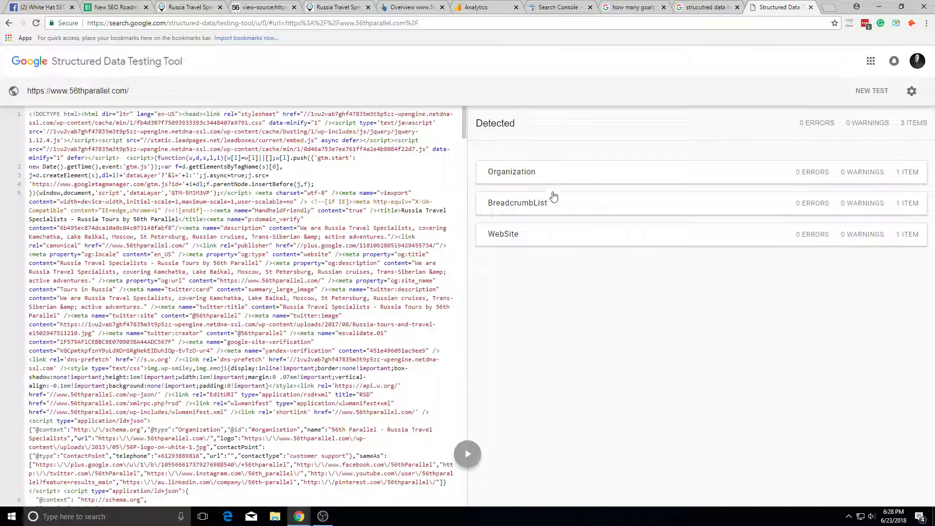
Step: Review the homepage Organization markup, including its instagram sameAs profile link, then return to the roadmap
{"action": "left_click", "coordinate": [547, 175]}
{"action": "left_click_drag", "start_coordinate": [762, 396], "coordinate": [675, 254]}
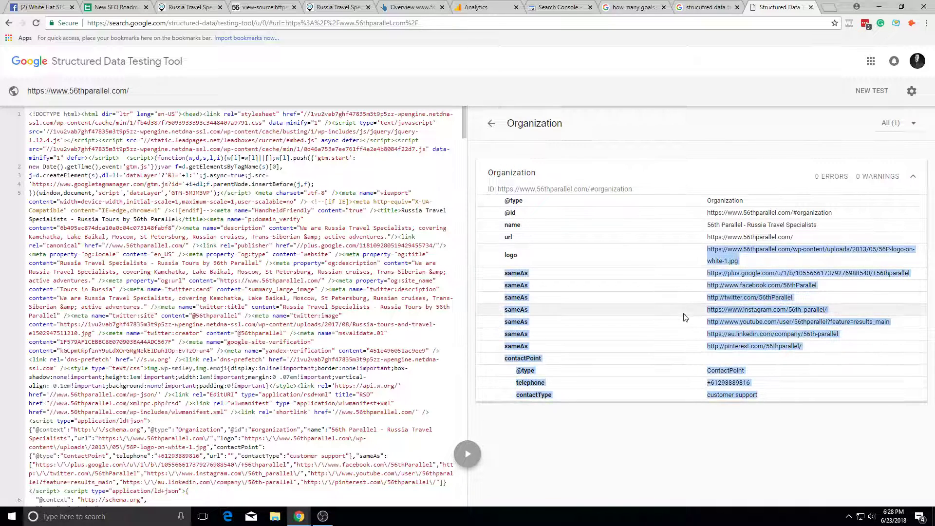
{"action": "left_click", "coordinate": [687, 313]}
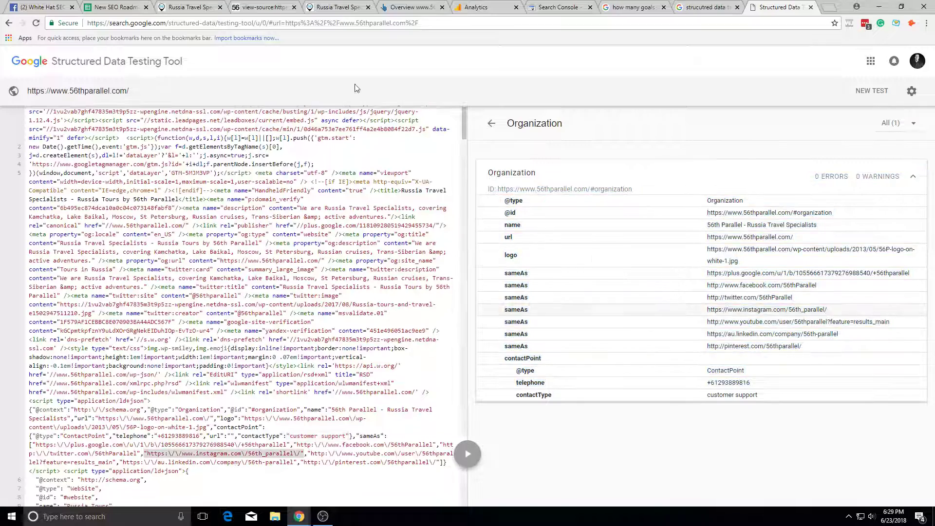
{"action": "left_click", "coordinate": [192, 7]}
{"action": "left_click", "coordinate": [120, 7]}
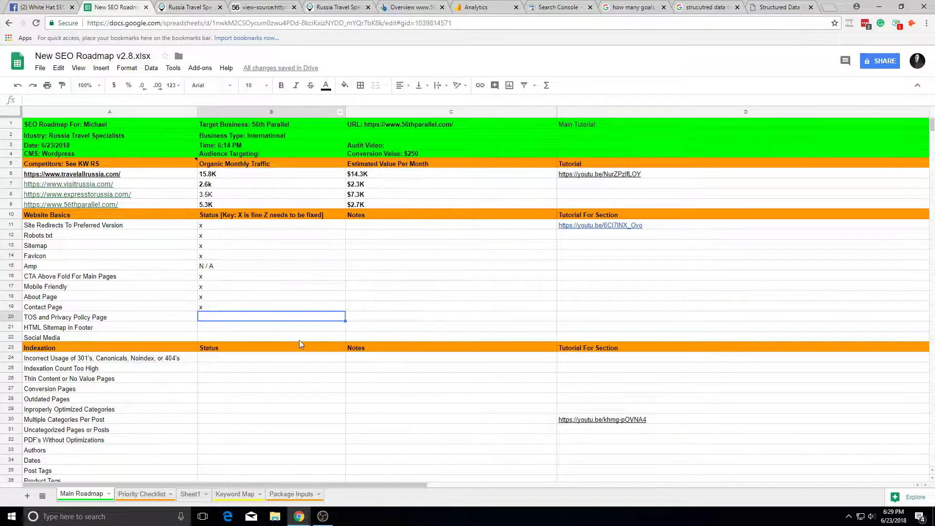
Step: Enter x for TOS and Privacy Policy Page, then check the site footer and search its source for /contact
{"action": "type", "text": "x"}
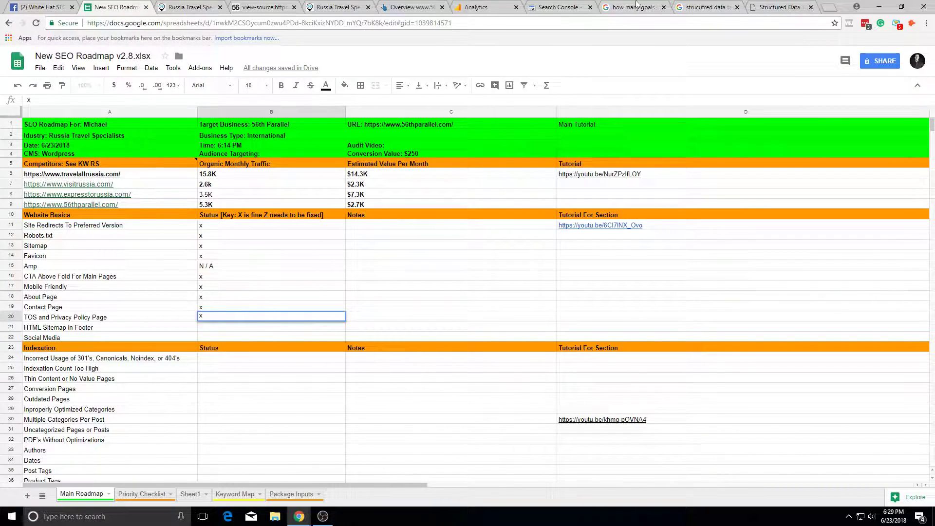
{"action": "left_click", "coordinate": [780, 7]}
{"action": "left_click", "coordinate": [337, 6]}
{"action": "scroll", "coordinate": [680, 363], "scroll_direction": "down", "scroll_amount": 5}
{"action": "scroll", "coordinate": [679, 363], "scroll_direction": "down", "scroll_amount": 20}
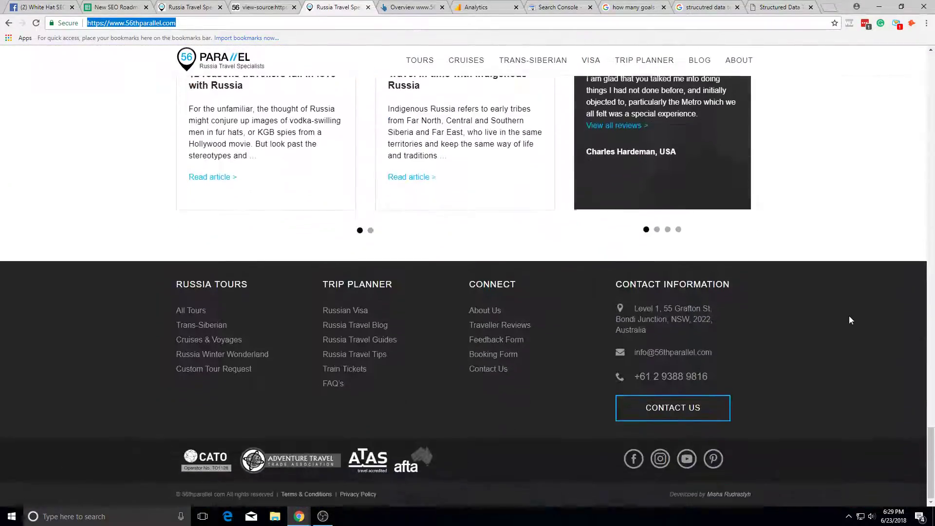
{"action": "right_click", "coordinate": [849, 317]}
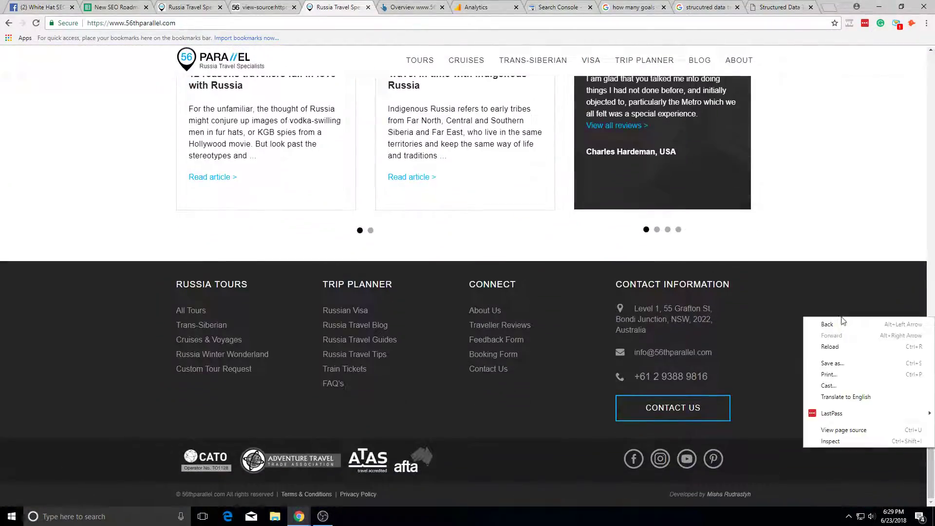
{"action": "left_click", "coordinate": [888, 430]}
{"action": "key", "text": "ctrl+f"}
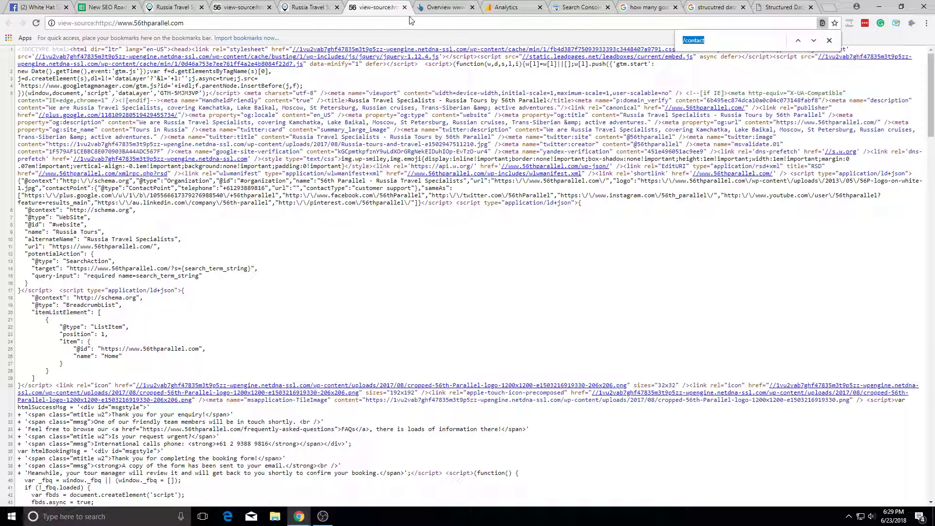
Step: Recheck the footer links, then confirm the x and move to the HTML Sitemap in Footer status
{"action": "left_click", "coordinate": [404, 8]}
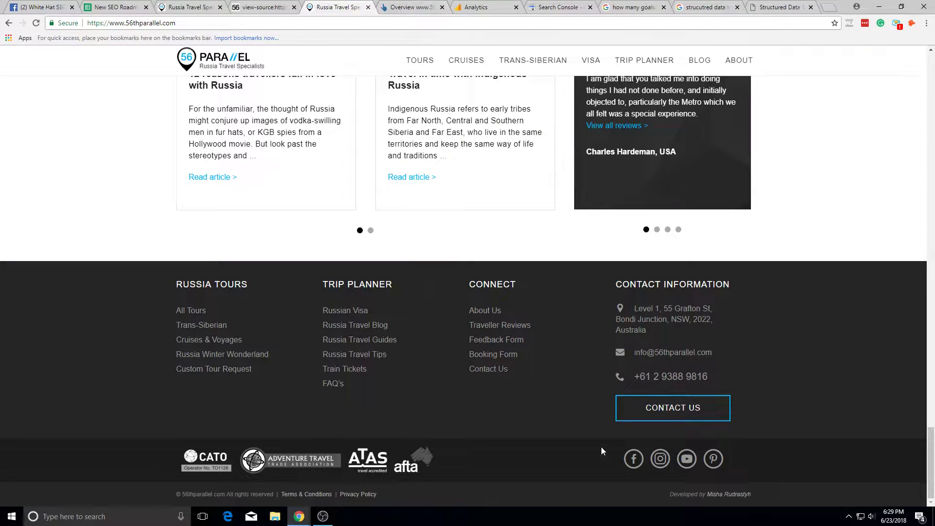
{"action": "right_click", "coordinate": [563, 454]}
{"action": "left_click", "coordinate": [917, 342]}
{"action": "scroll", "coordinate": [389, 463], "scroll_direction": "up", "scroll_amount": 5}
{"action": "scroll", "coordinate": [428, 461], "scroll_direction": "down", "scroll_amount": 5}
{"action": "left_click", "coordinate": [189, 7]}
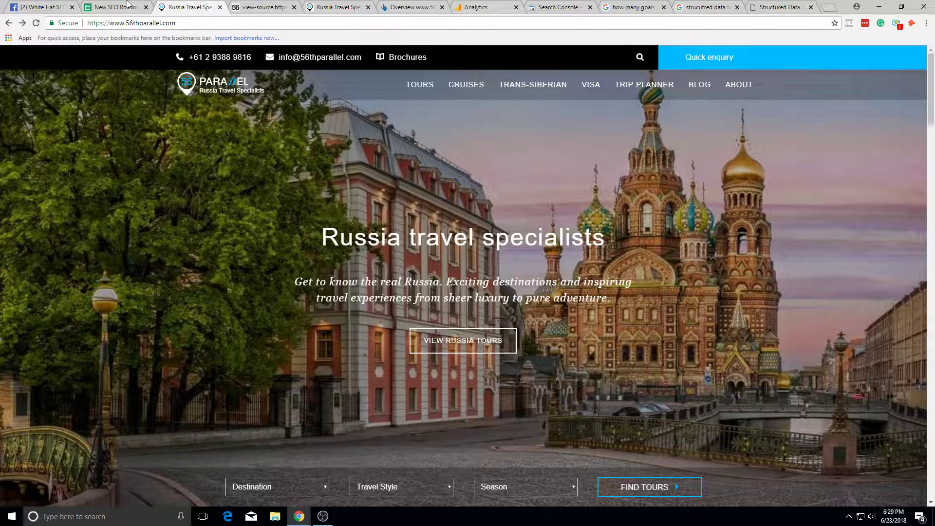
{"action": "left_click", "coordinate": [116, 7]}
{"action": "left_click", "coordinate": [244, 328]}
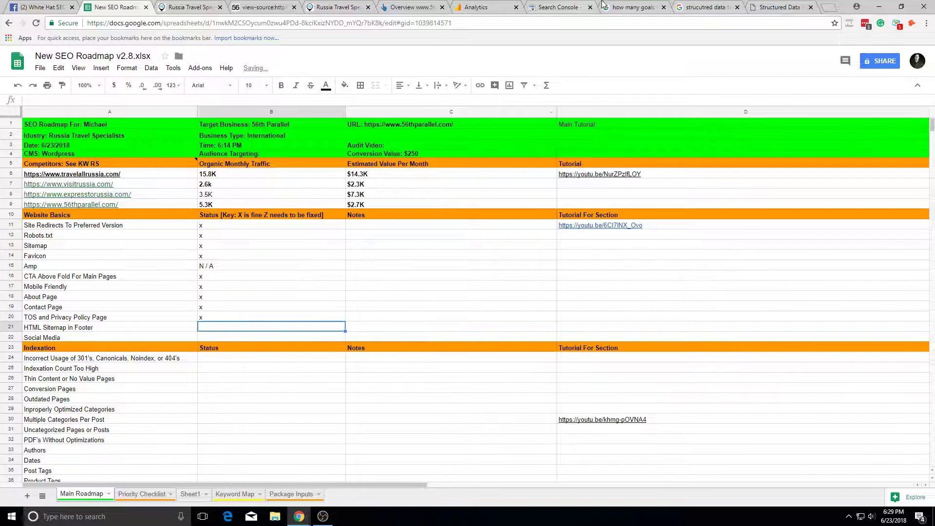
Step: Inspect the website footer and page source for an HTML sitemap and mark HTML Sitemap in Footer z
{"action": "left_click", "coordinate": [361, 6]}
{"action": "right_click", "coordinate": [438, 455]}
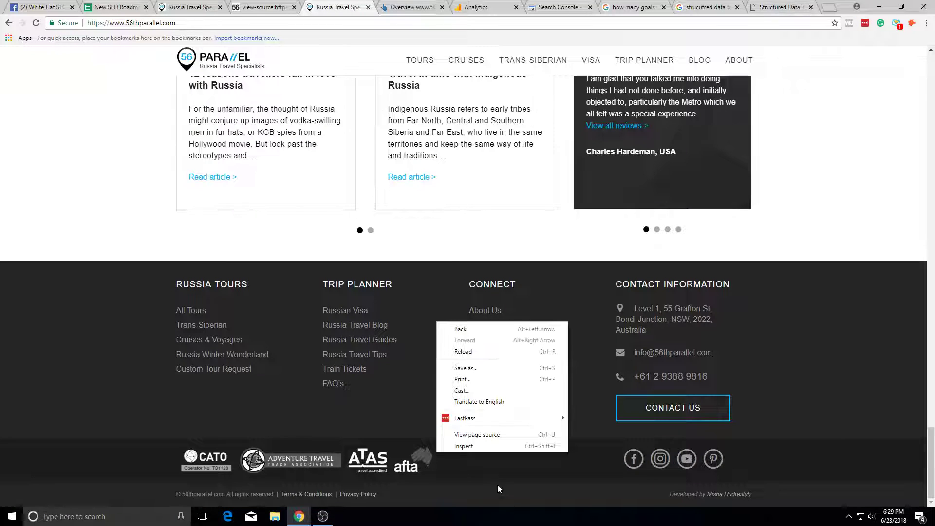
{"action": "key", "text": "Escape"}
{"action": "right_click", "coordinate": [592, 441]}
{"action": "left_click", "coordinate": [656, 427]}
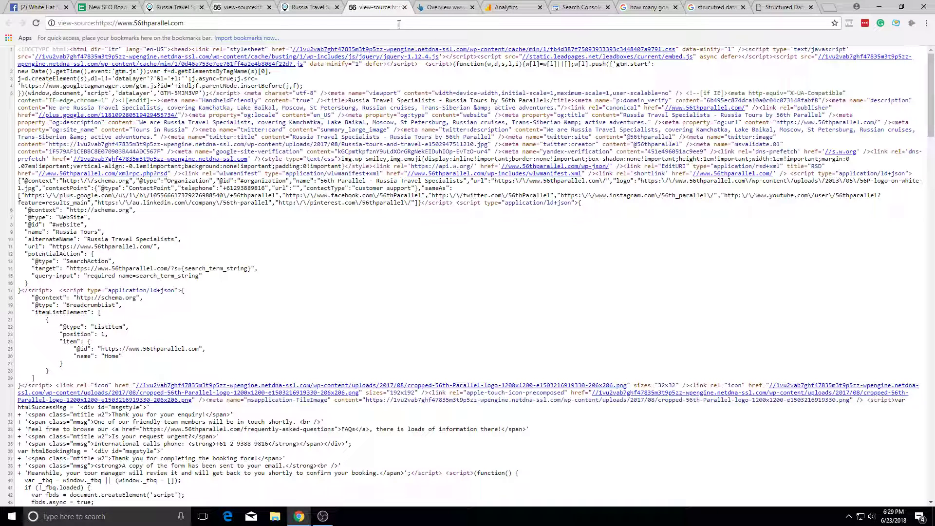
{"action": "key", "text": "ctrl+shift+Tab"}
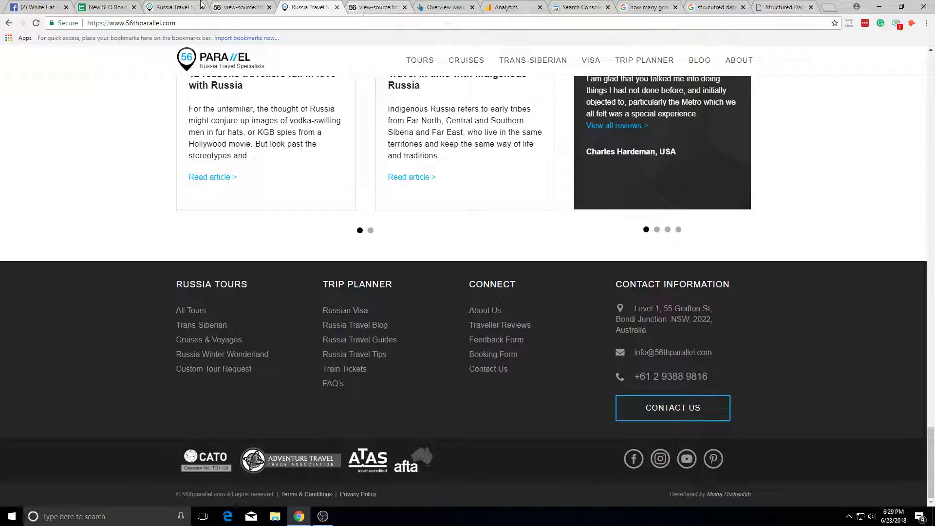
{"action": "key", "text": "ctrl+shift+Tab"}
{"action": "key", "text": "ctrl+shift+Tab"}
{"action": "key", "text": "ctrl+shift+Tab"}
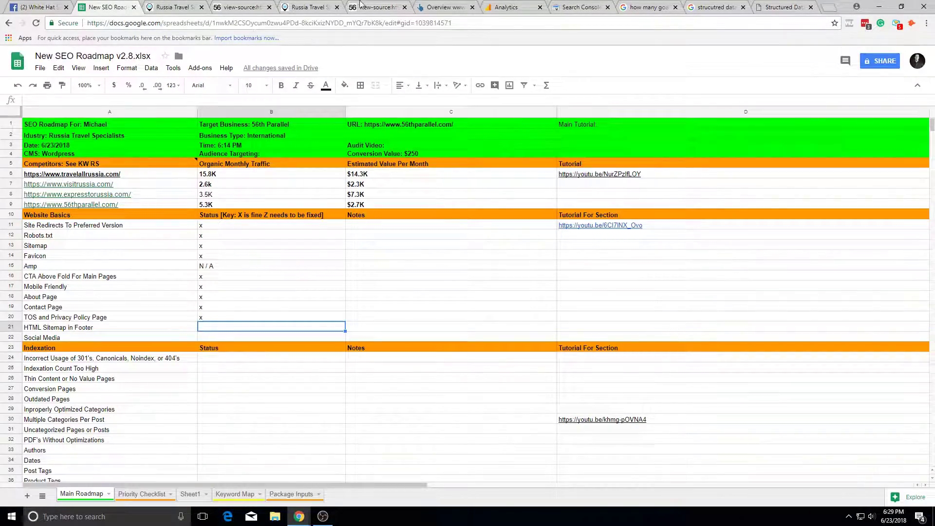
{"action": "left_click", "coordinate": [358, 6]}
{"action": "left_click", "coordinate": [291, 5]}
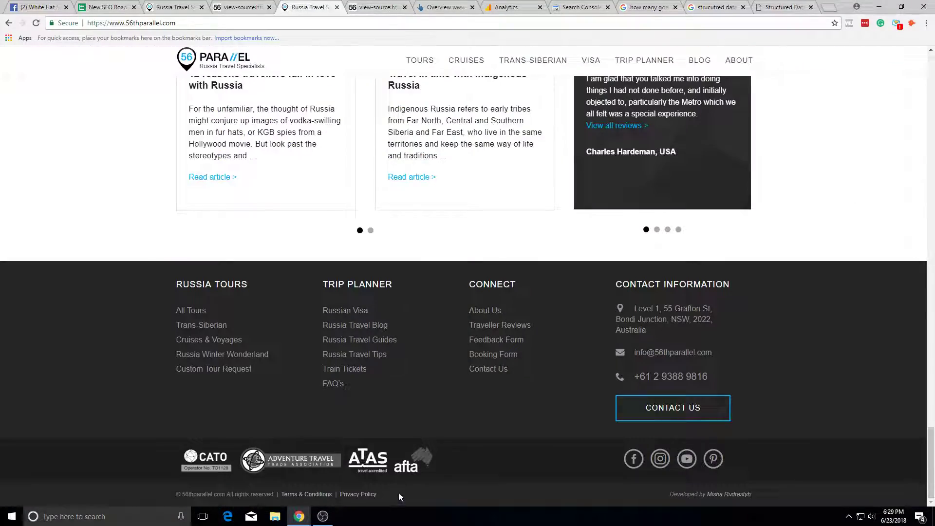
{"action": "left_click", "coordinate": [107, 7]}
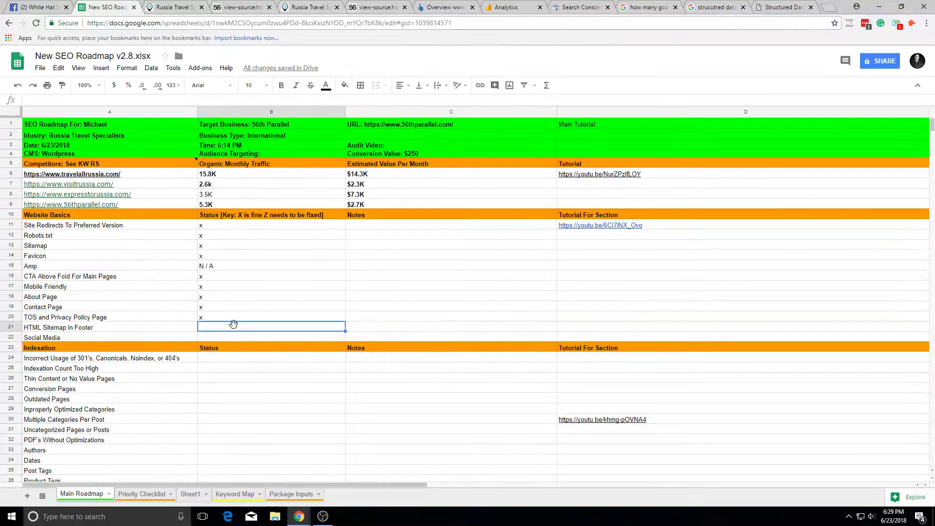
Step: Search the site for 'social' links, check the Facebook link, and mark Social Media x
{"action": "left_click", "coordinate": [218, 337]}
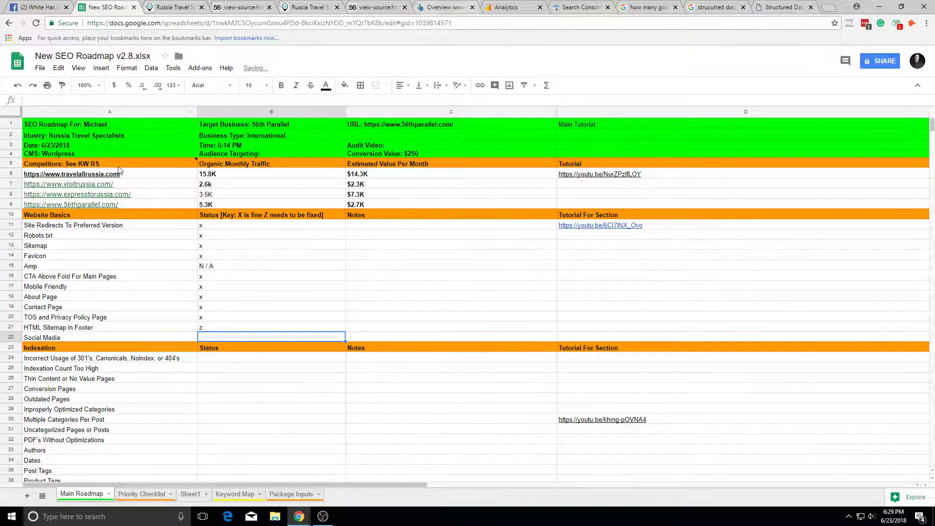
{"action": "left_click", "coordinate": [198, 4]}
{"action": "mouse_move", "coordinate": [741, 96]}
{"action": "key", "text": "ctrl+f"}
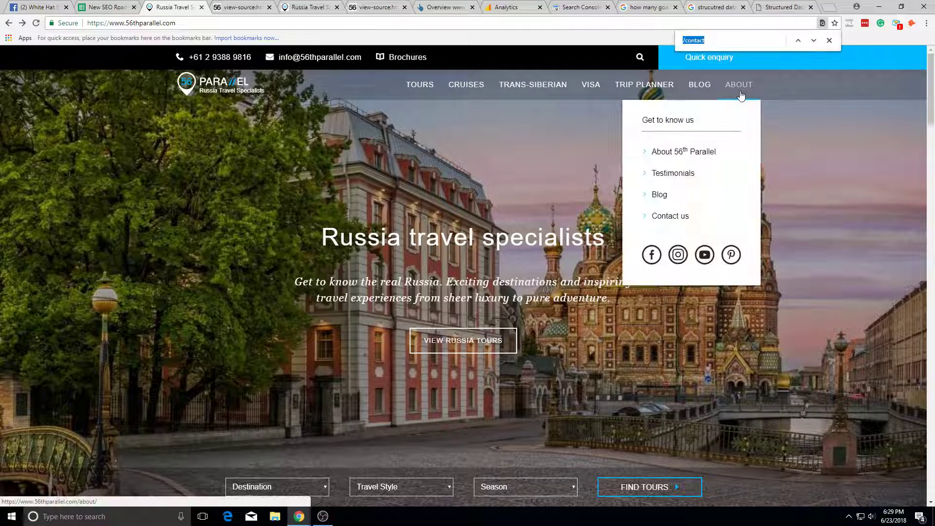
{"action": "type", "text": "social"}
{"action": "scroll", "coordinate": [703, 451], "scroll_direction": "down", "scroll_amount": 15}
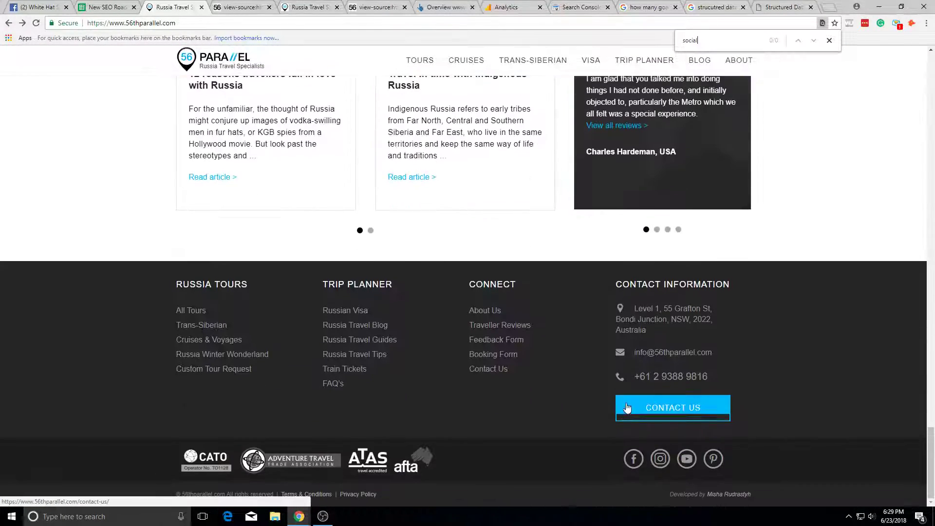
{"action": "left_click", "coordinate": [634, 459]}
{"action": "left_click", "coordinate": [152, 7]}
{"action": "left_click", "coordinate": [113, 4]}
{"action": "left_click", "coordinate": [242, 383]}
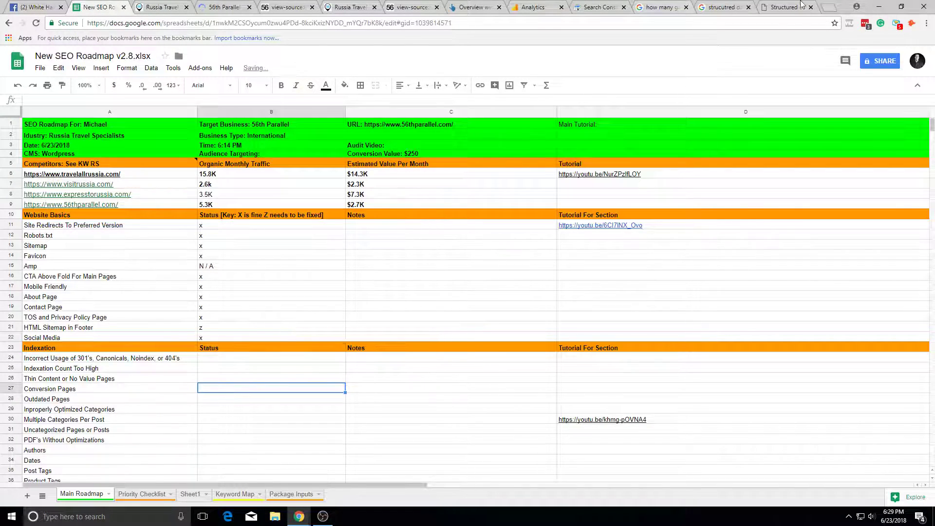
{"action": "double_click", "coordinate": [842, 2]}
{"action": "double_click", "coordinate": [776, 55]}
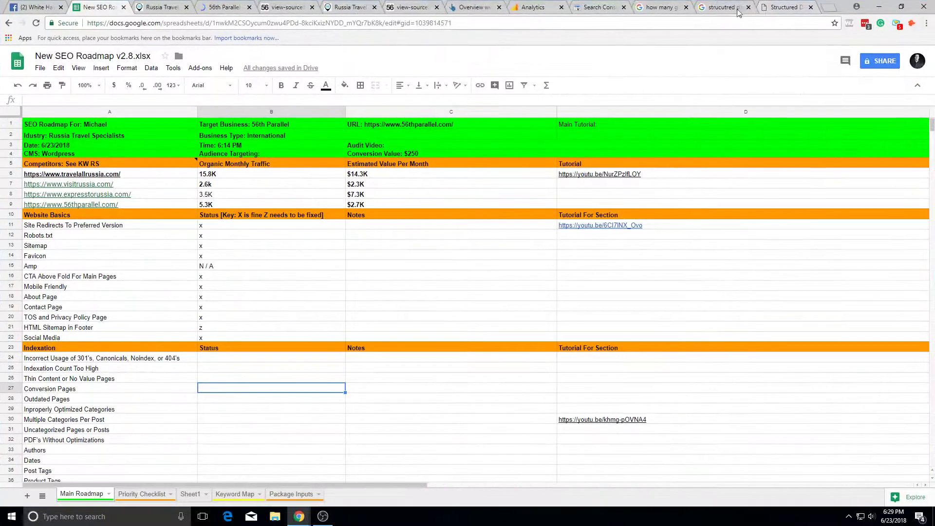
Step: Try loading chasereiner.com/sitemap.html in a new tab
{"action": "left_click", "coordinate": [826, 7]}
{"action": "type", "text": "chasereiner.com/sitemap.html"}
{"action": "key", "text": "Return"}
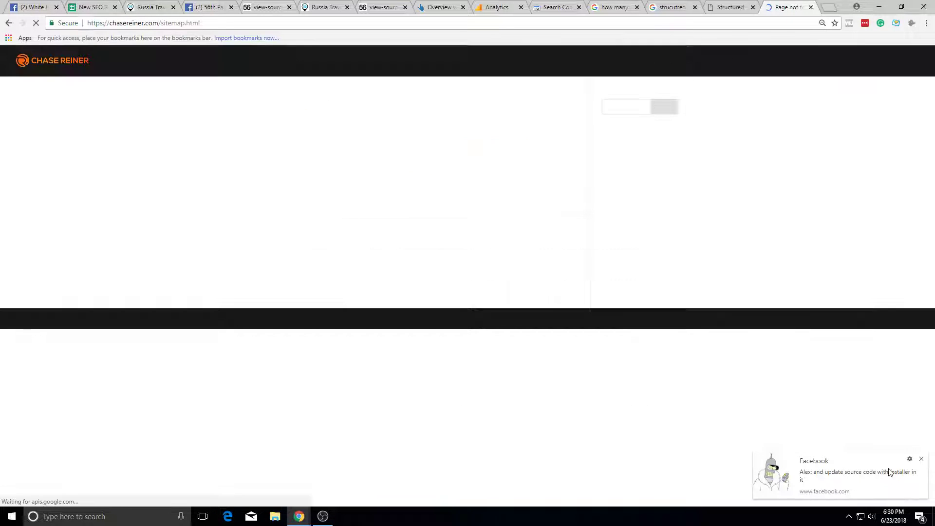
Step: Search Google for 'html sitemap example' and open the HTML Sitemap Explained result
{"action": "left_click", "coordinate": [251, 20]}
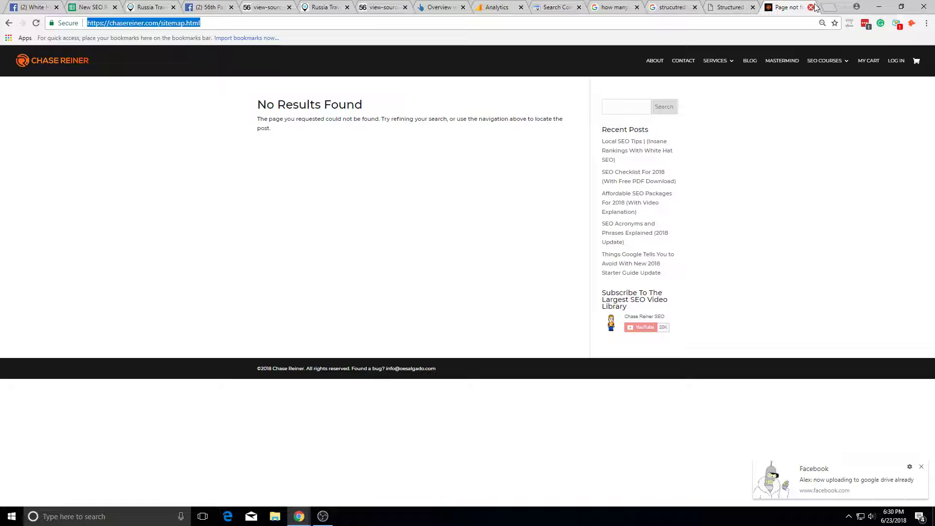
{"action": "type", "text": "ht"}
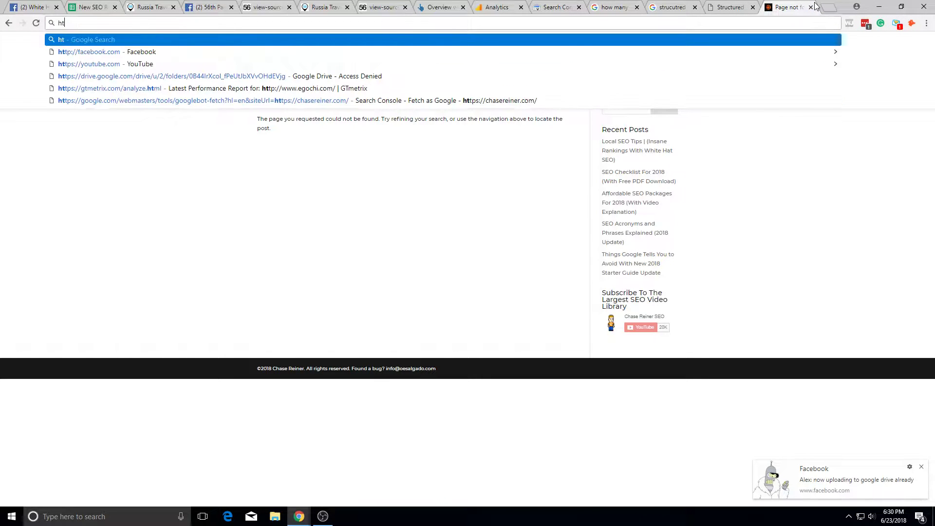
{"action": "type", "text": "ml sitemap excample"}
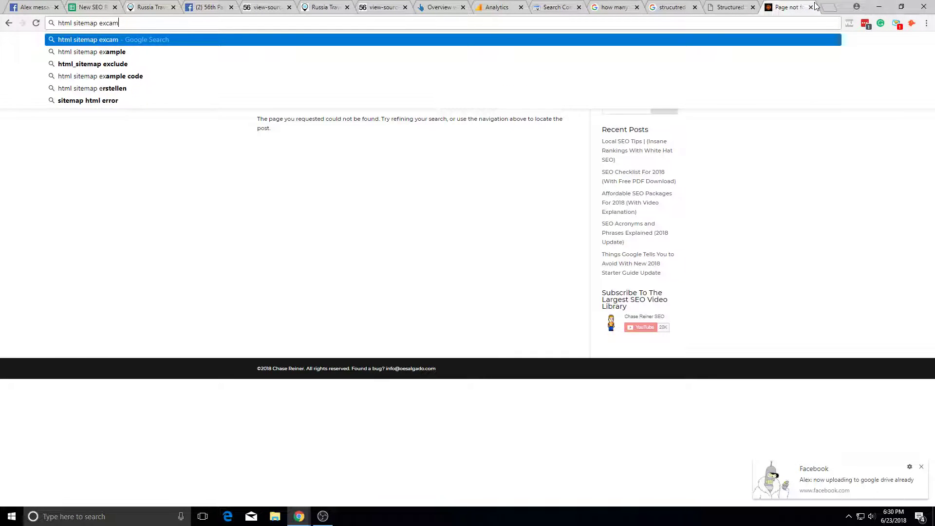
{"action": "key", "text": "Escape"}
{"action": "key", "text": "Return"}
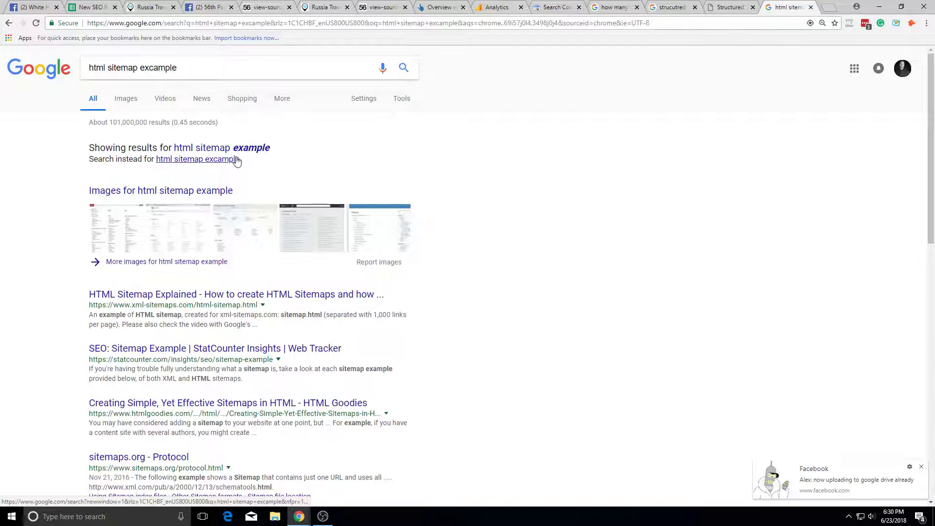
{"action": "left_click", "coordinate": [249, 148]}
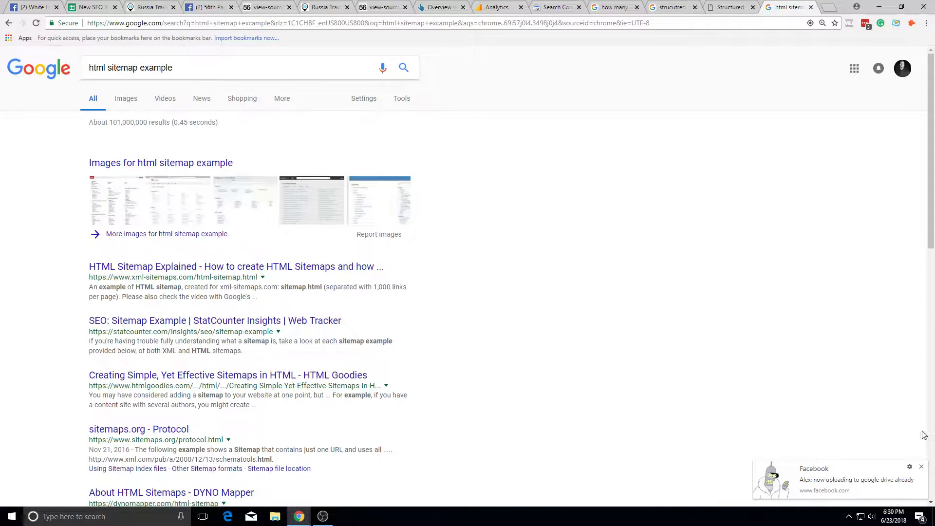
{"action": "left_click", "coordinate": [922, 467]}
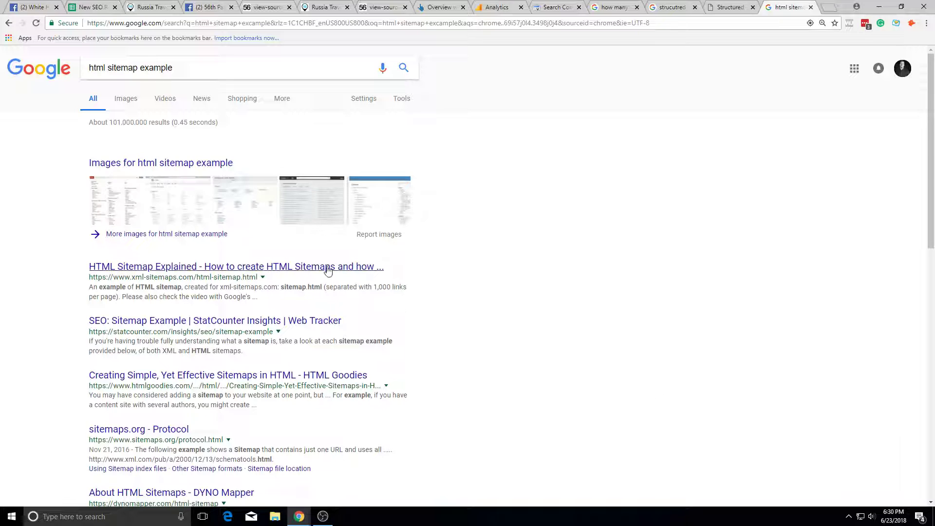
{"action": "left_click", "coordinate": [328, 267]}
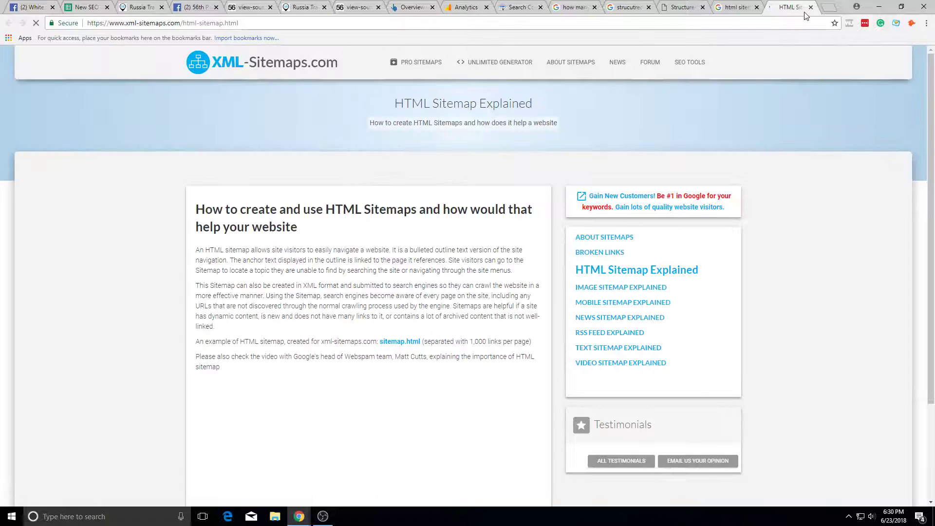
Step: Read the xml-sitemaps.com HTML sitemap explanation, browse its example sitemap.html, then close that tab
{"action": "scroll", "coordinate": [742, 158], "scroll_direction": "down", "scroll_amount": 3}
{"action": "scroll", "coordinate": [742, 158], "scroll_direction": "up", "scroll_amount": 3}
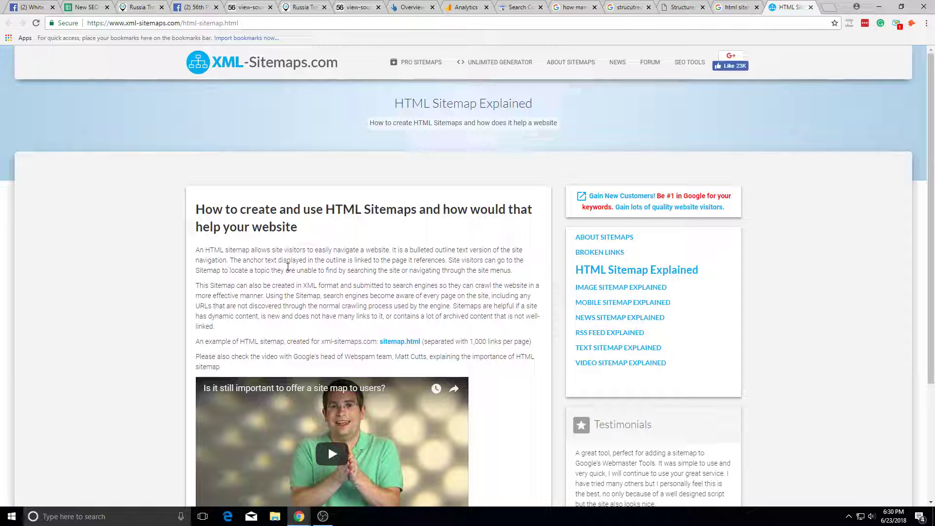
{"action": "scroll", "coordinate": [287, 267], "scroll_direction": "down", "scroll_amount": 1}
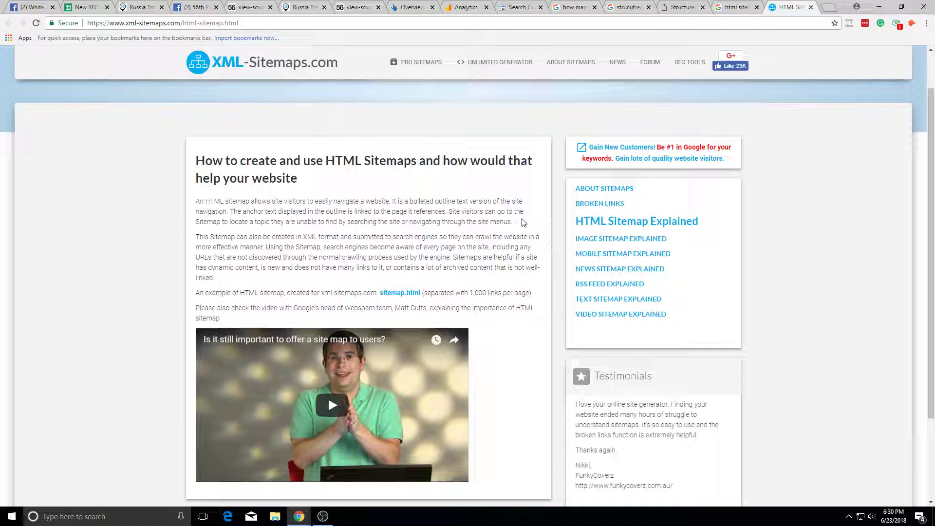
{"action": "triple_click", "coordinate": [516, 237]}
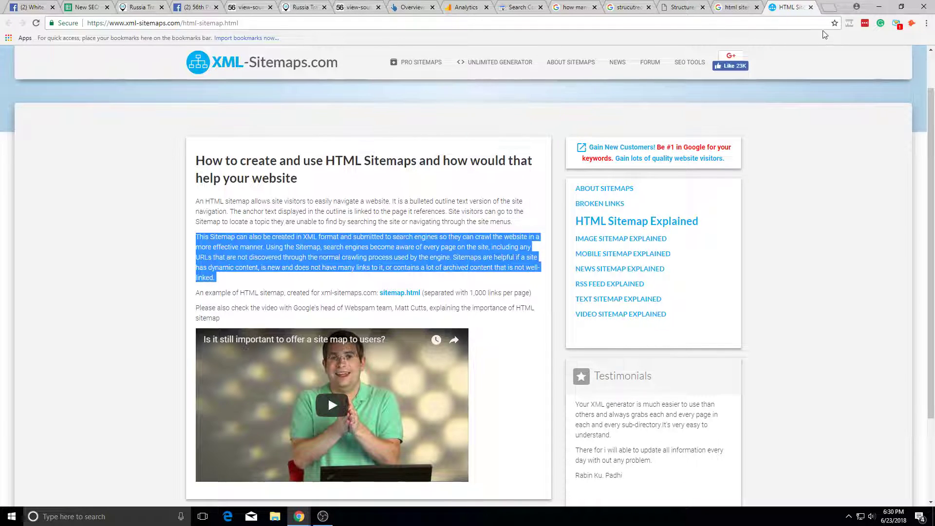
{"action": "scroll", "coordinate": [370, 341], "scroll_direction": "down", "scroll_amount": 3}
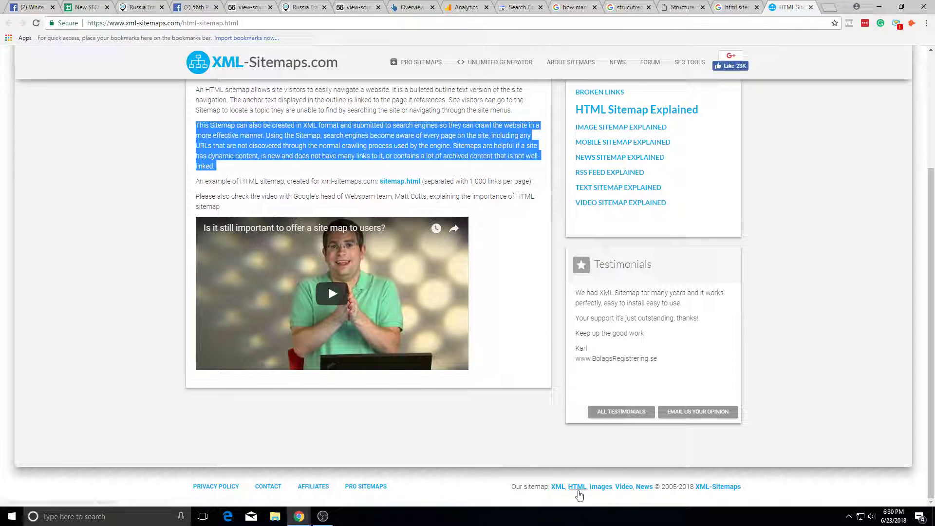
{"action": "left_click", "coordinate": [582, 489]}
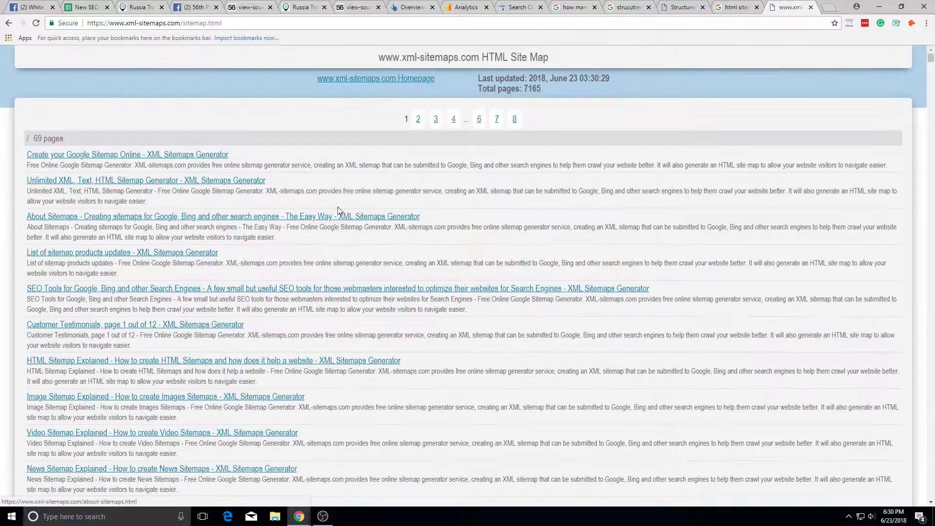
{"action": "scroll", "coordinate": [203, 207], "scroll_direction": "down", "scroll_amount": 8}
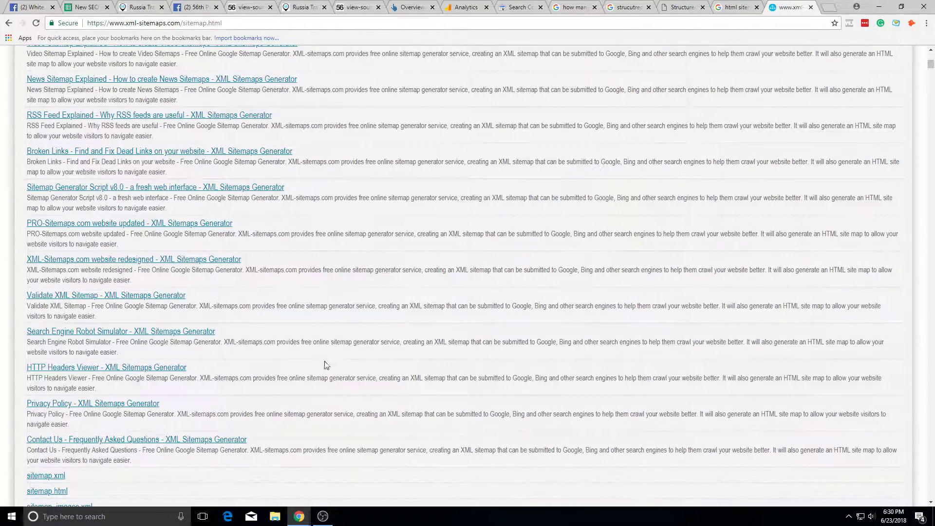
{"action": "scroll", "coordinate": [336, 359], "scroll_direction": "down", "scroll_amount": 20}
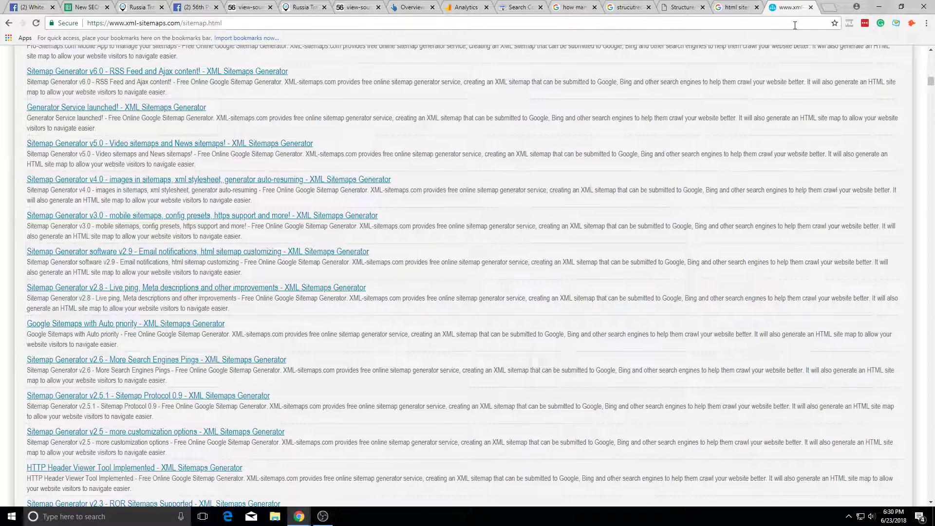
{"action": "left_click", "coordinate": [810, 7]}
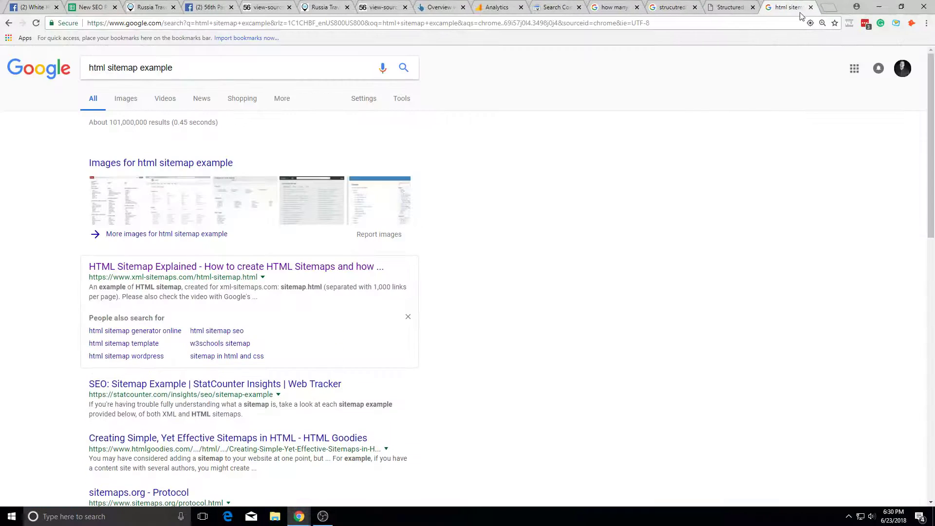
Step: Close the html sitemap search results and select cell B24 in the Indexation section
{"action": "left_click", "coordinate": [108, 3]}
{"action": "left_click", "coordinate": [811, 7]}
{"action": "scroll", "coordinate": [238, 389], "scroll_direction": "down", "scroll_amount": 3}
{"action": "left_click", "coordinate": [206, 250]}
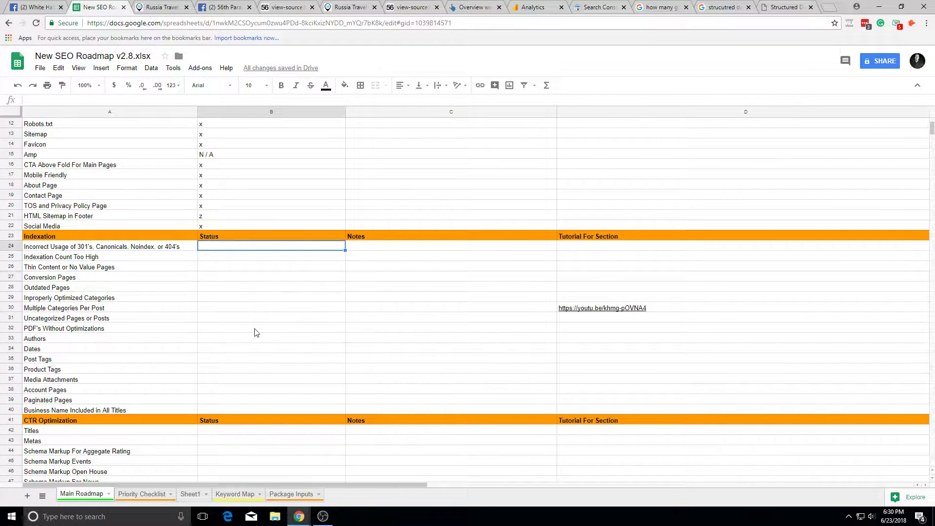
Step: Launch Screaming Frog SEO Spider from the Windows Start menu
{"action": "key", "text": "super"}
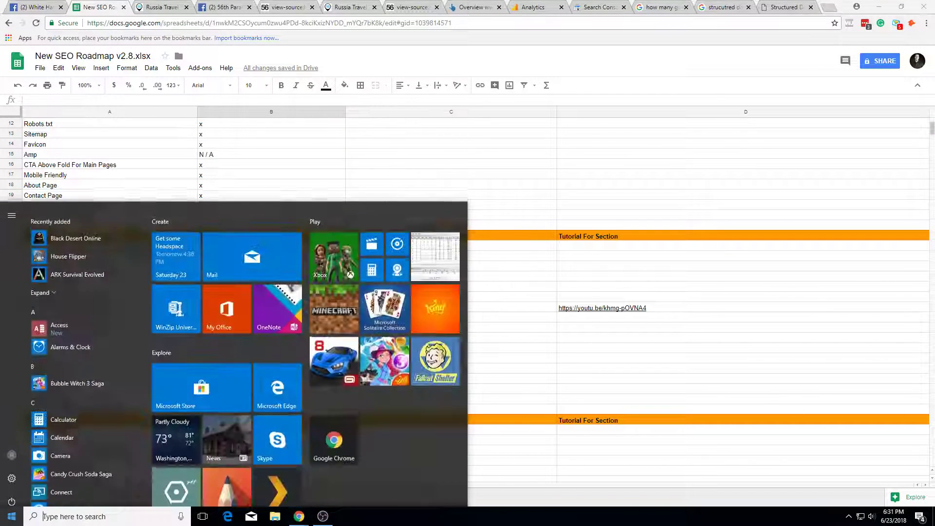
{"action": "type", "text": "sc"}
{"action": "key", "text": "Return"}
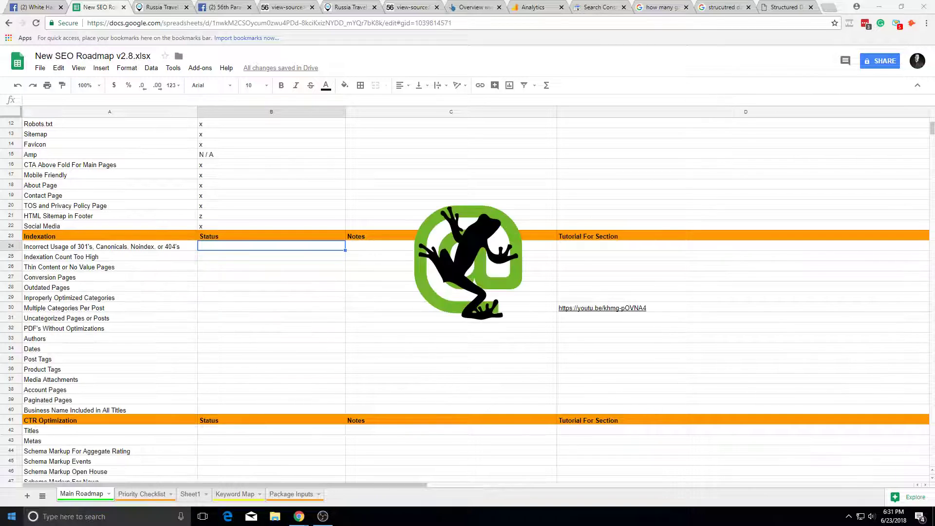
{"action": "left_click", "coordinate": [194, 6]}
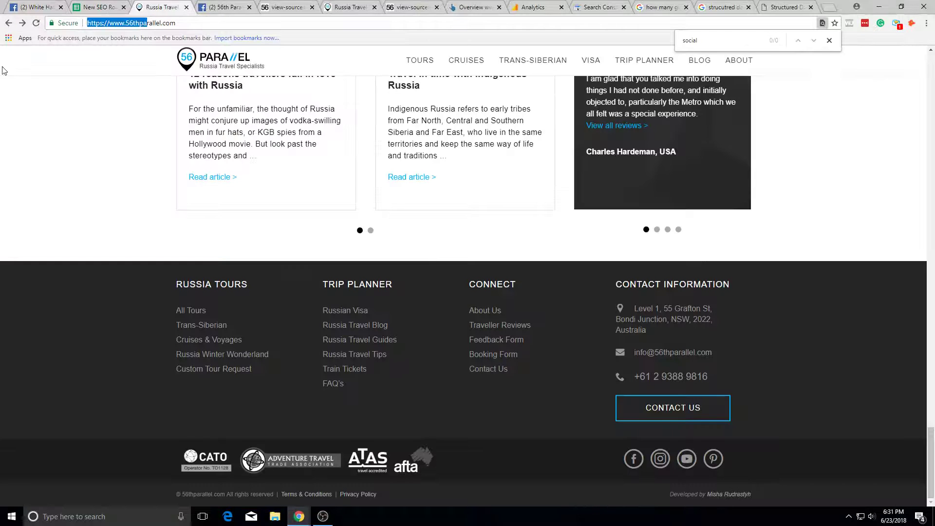
{"action": "type", "text": "sit"}
{"action": "key", "text": "alt+Tab"}
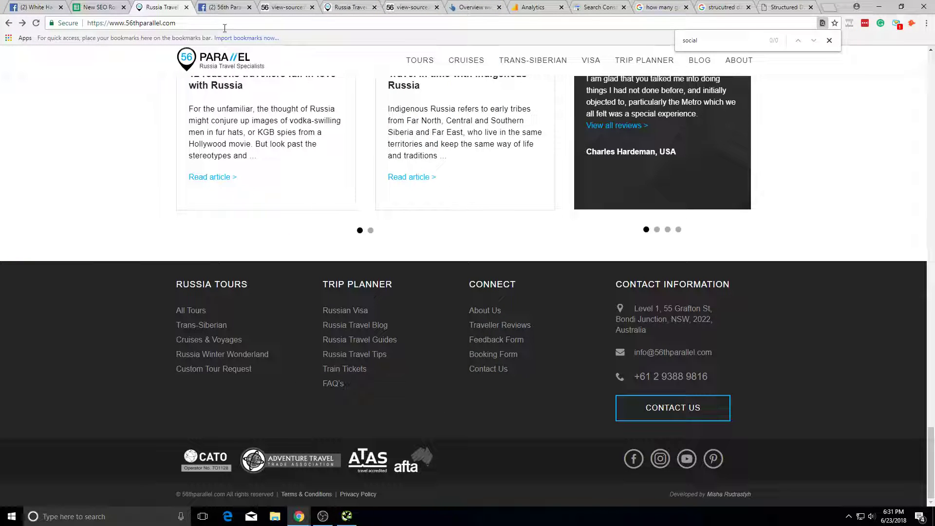
{"action": "left_click", "coordinate": [225, 27]}
{"action": "key", "text": "Home"}
{"action": "type", "text": "site:"}
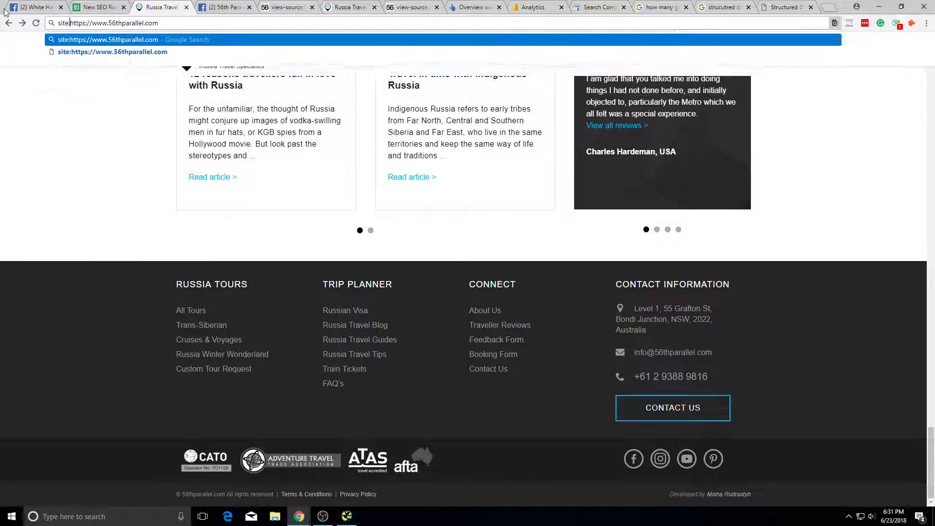
{"action": "key", "text": "Return"}
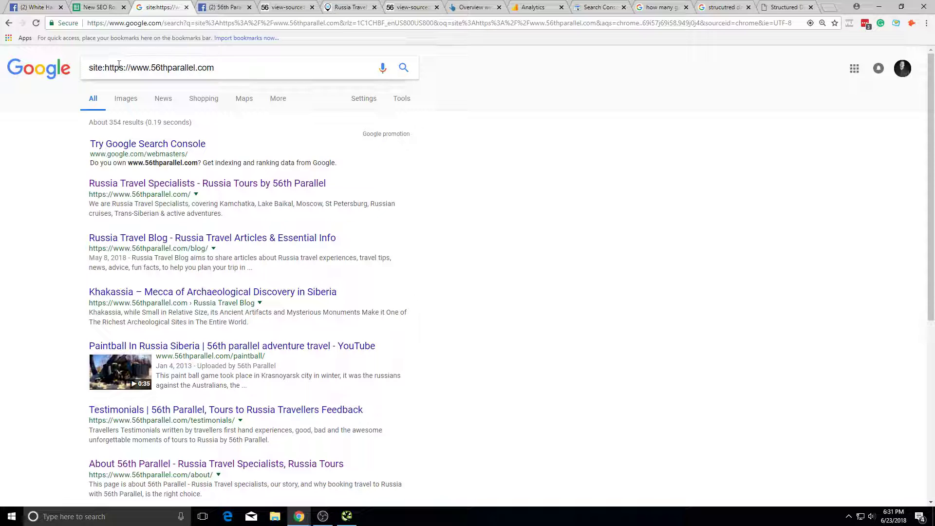
{"action": "left_click_drag", "start_coordinate": [104, 70], "coordinate": [217, 68]}
{"action": "key", "text": "ctrl+c"}
{"action": "key", "text": "alt+Tab"}
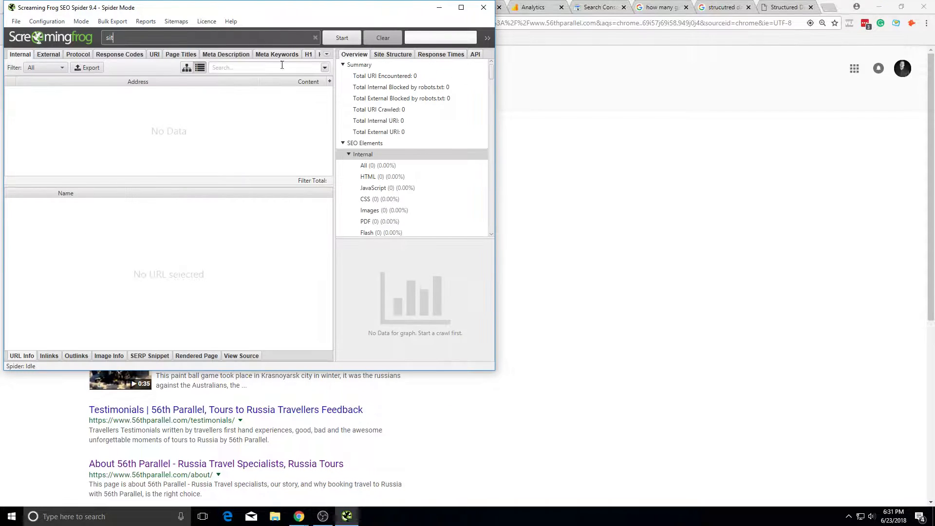
{"action": "key", "text": "ctrl+a"}
{"action": "key", "text": "ctrl+v"}
{"action": "left_click", "coordinate": [611, 140]}
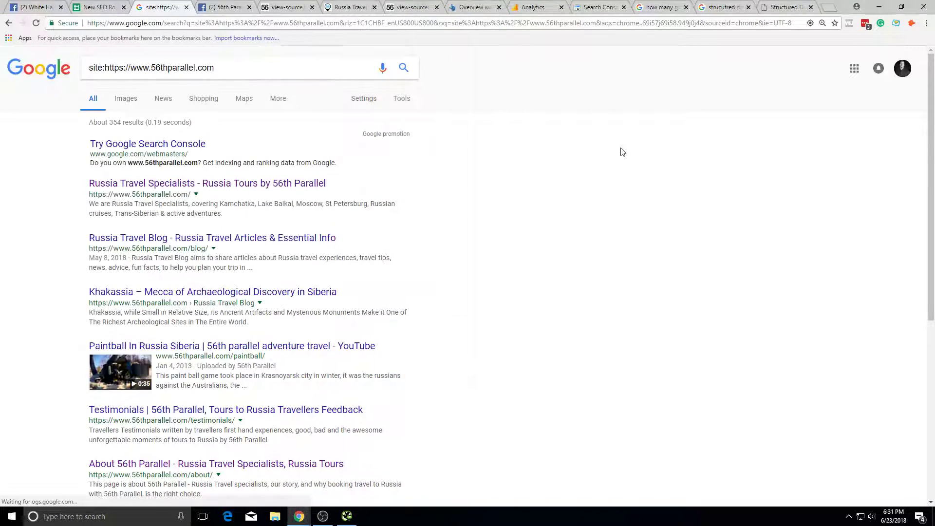
{"action": "left_click", "coordinate": [817, 13]}
{"action": "left_click", "coordinate": [599, 8]}
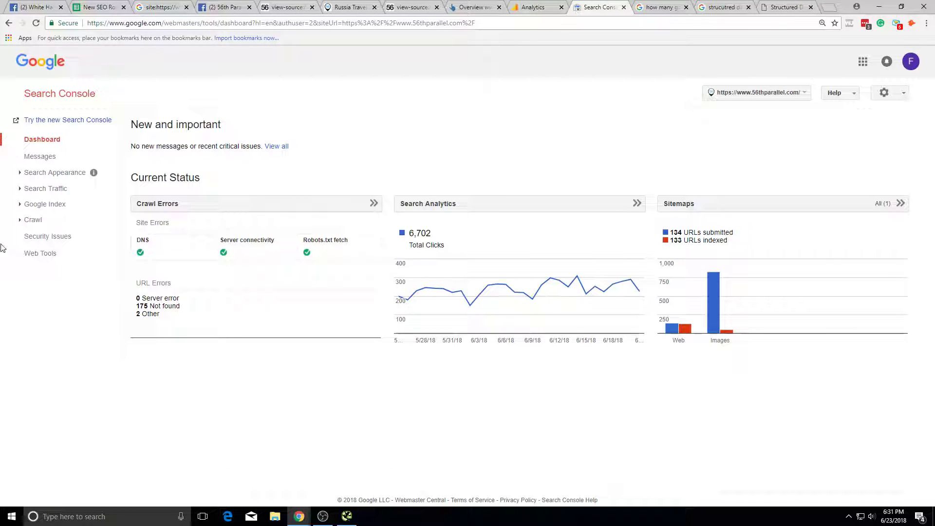
Step: Expand the Search Console sidebar and view the Index Status report in Advanced mode
{"action": "left_click", "coordinate": [47, 189]}
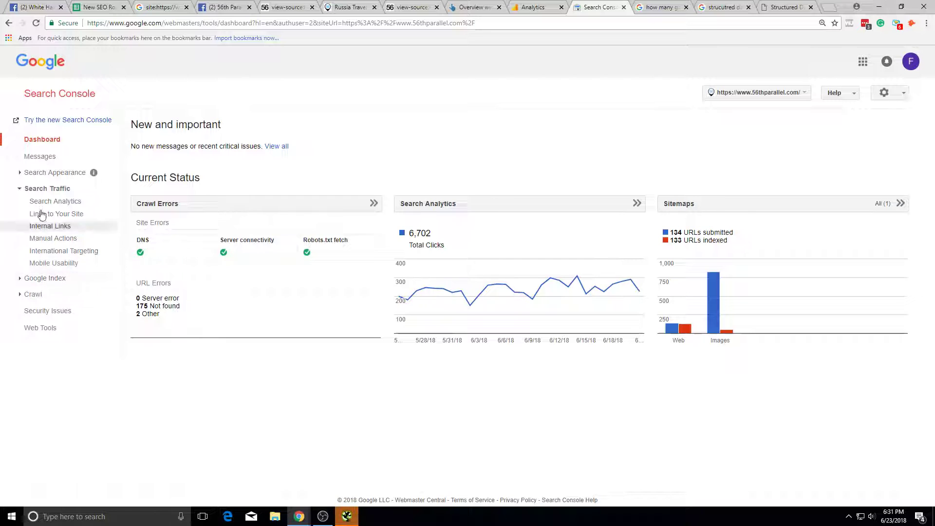
{"action": "left_click", "coordinate": [51, 173]}
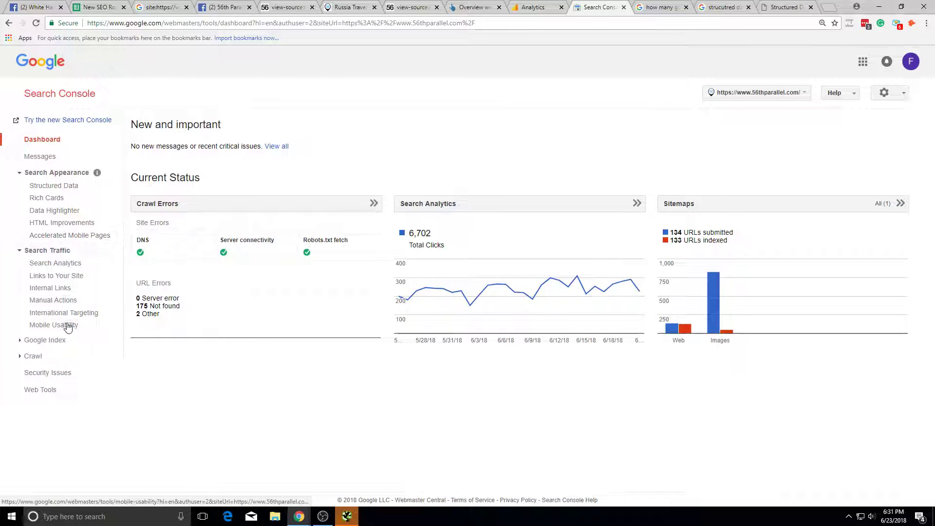
{"action": "left_click", "coordinate": [58, 339]}
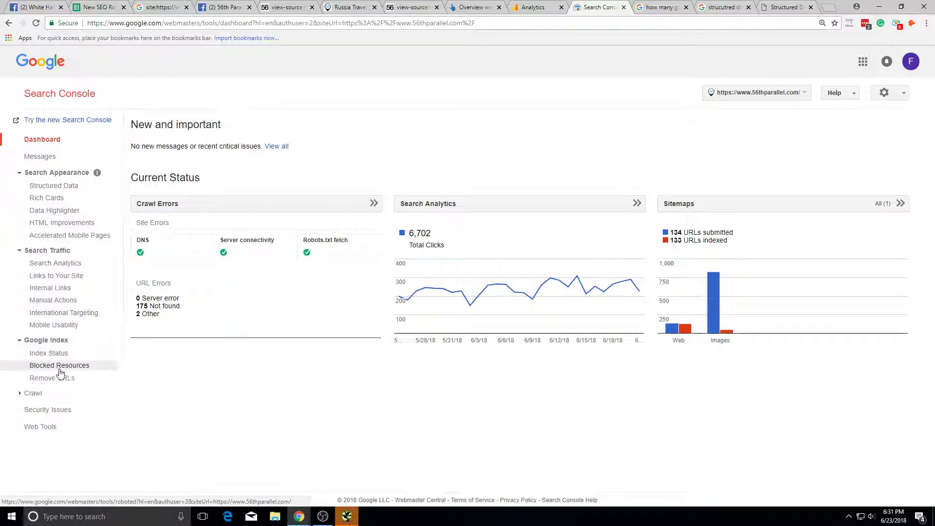
{"action": "left_click", "coordinate": [51, 355]}
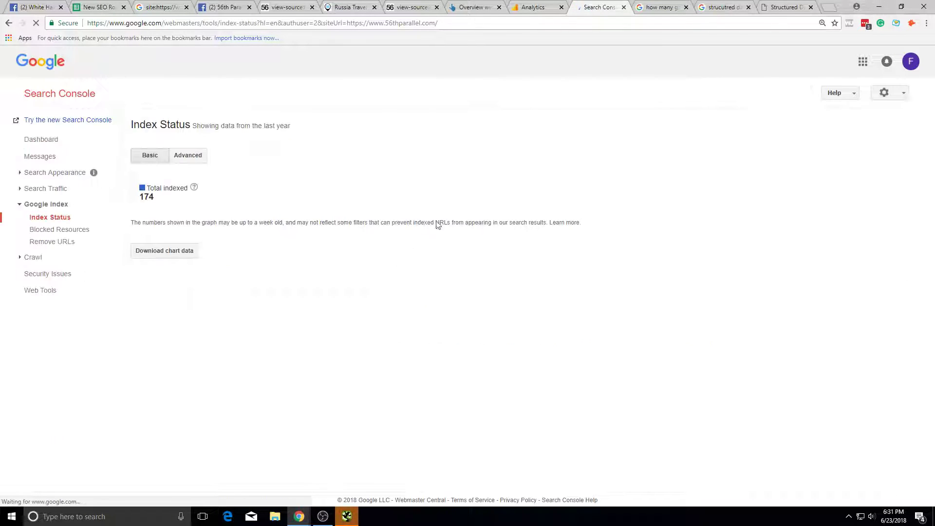
{"action": "left_click", "coordinate": [193, 157]}
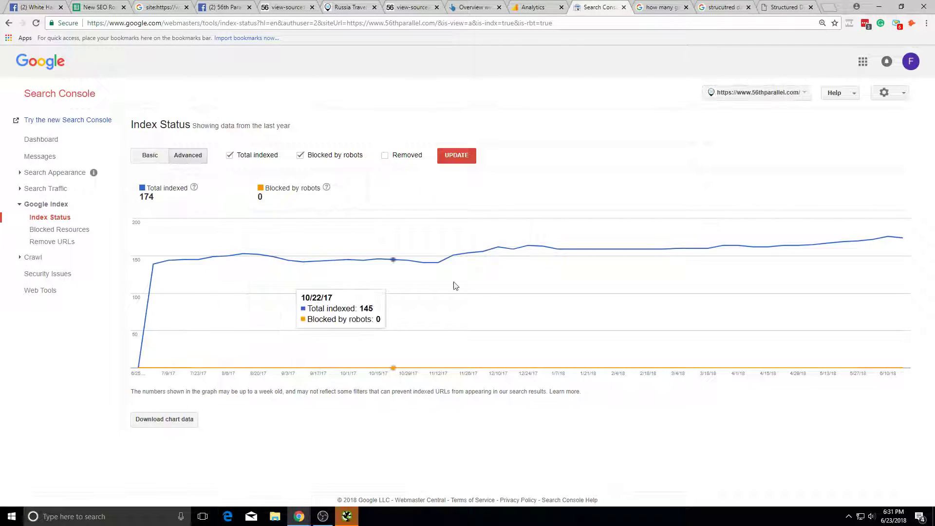
Step: Open Crawl Errors, showing 0 server errors, 175 not found and 2 other
{"action": "left_click", "coordinate": [30, 258]}
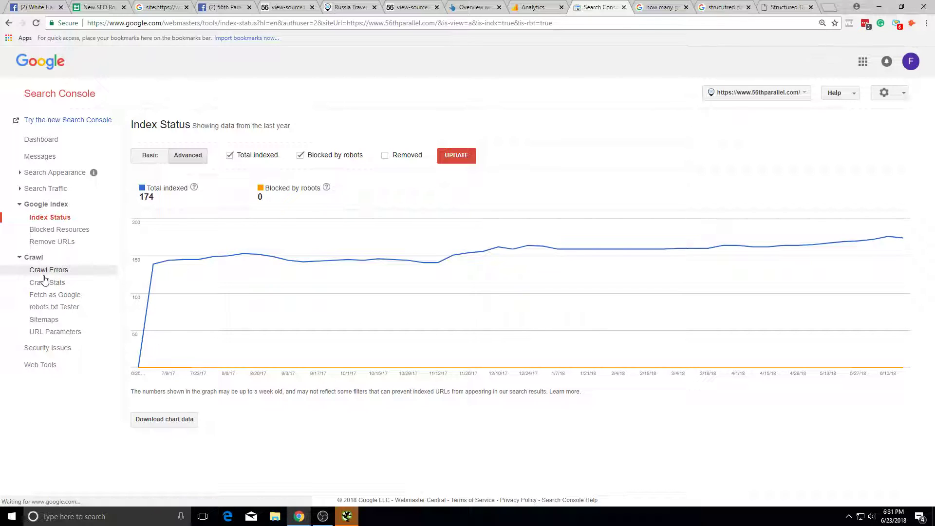
{"action": "left_click", "coordinate": [41, 270]}
{"action": "scroll", "coordinate": [400, 326], "scroll_direction": "down", "scroll_amount": 1}
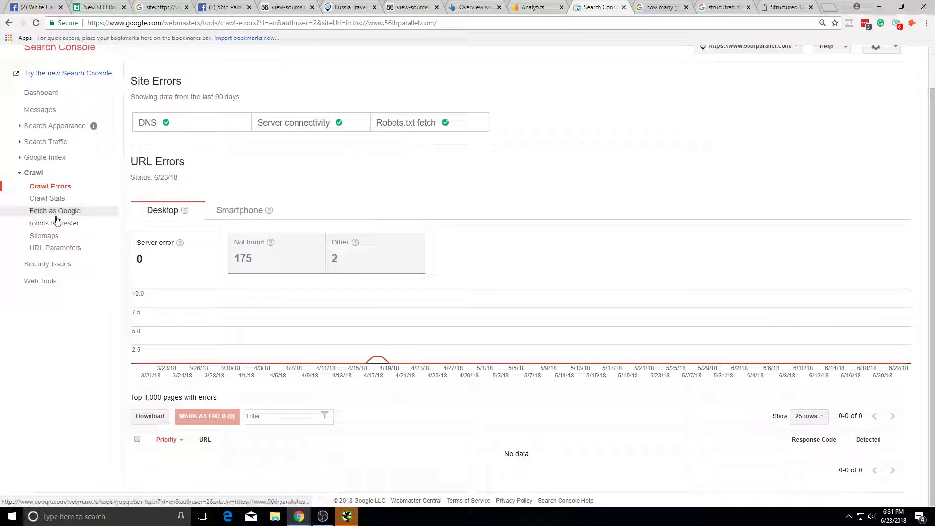
{"action": "left_click", "coordinate": [65, 200]}
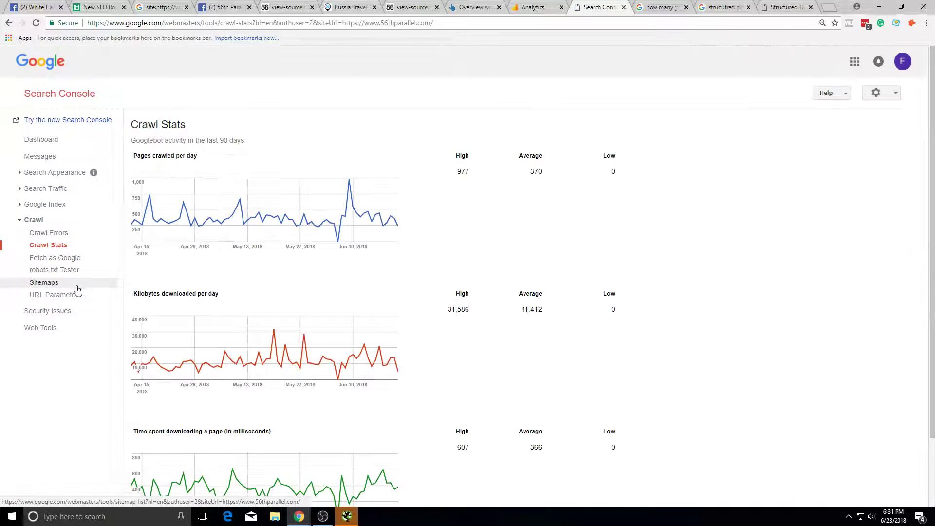
{"action": "scroll", "coordinate": [78, 286], "scroll_direction": "down", "scroll_amount": 1}
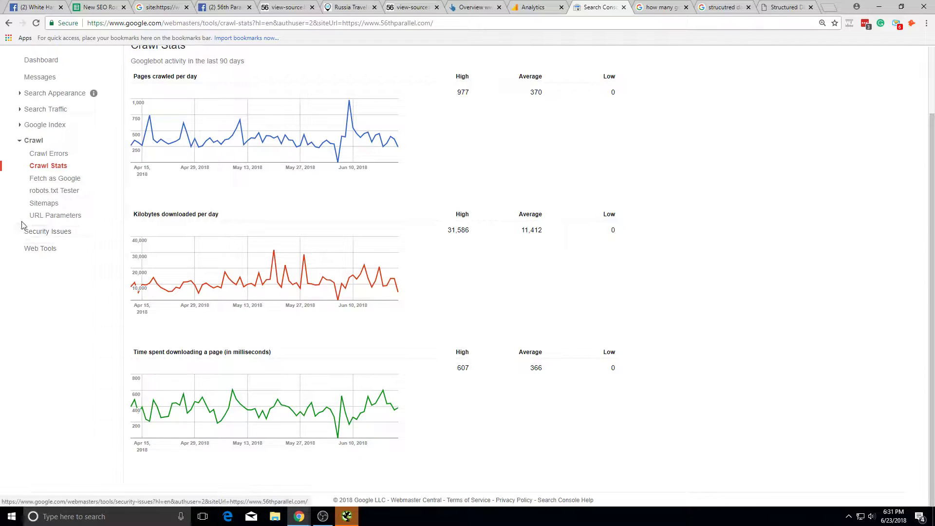
{"action": "scroll", "coordinate": [58, 232], "scroll_direction": "up", "scroll_amount": 2}
{"action": "left_click", "coordinate": [62, 163]}
{"action": "left_click", "coordinate": [60, 173]}
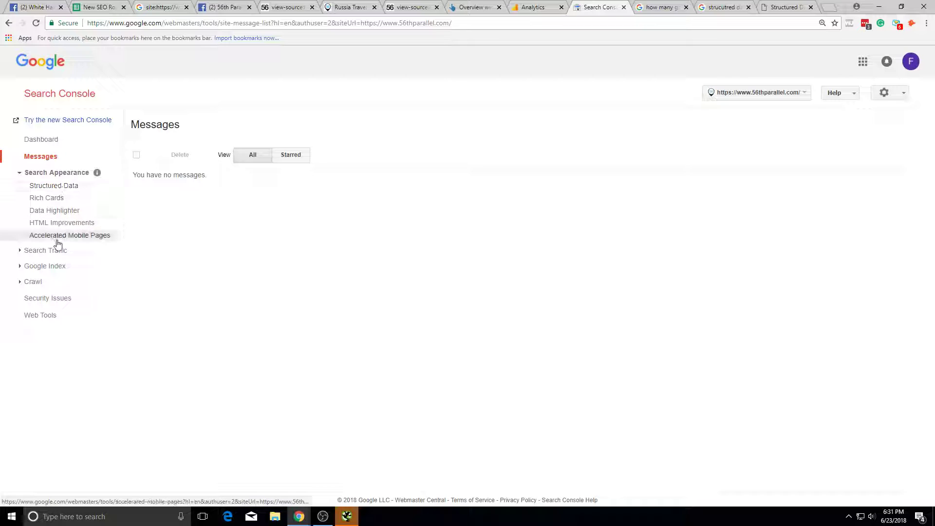
{"action": "left_click", "coordinate": [62, 224]}
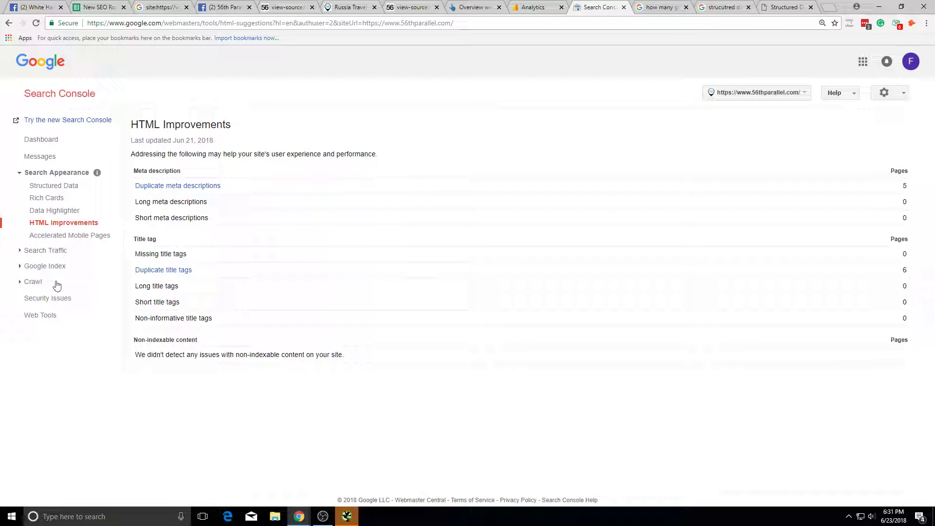
{"action": "left_click", "coordinate": [34, 266]}
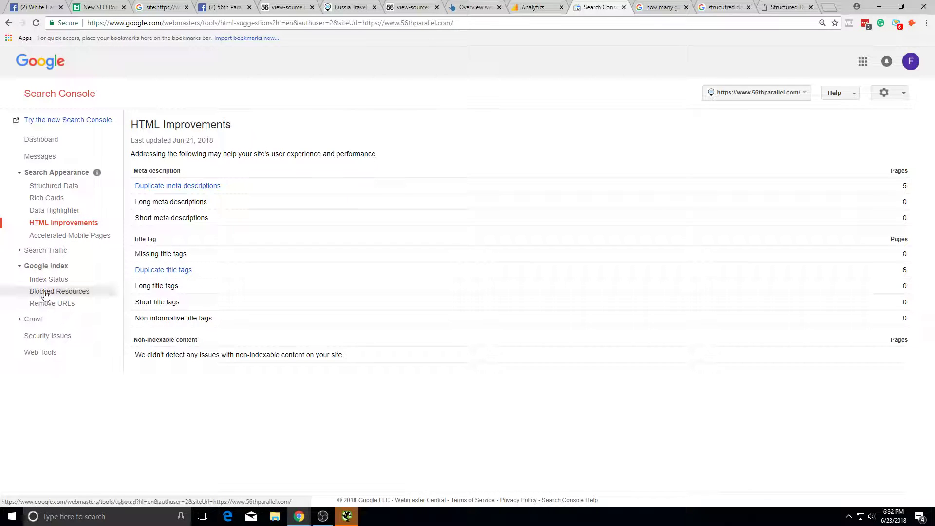
{"action": "left_click", "coordinate": [46, 292]}
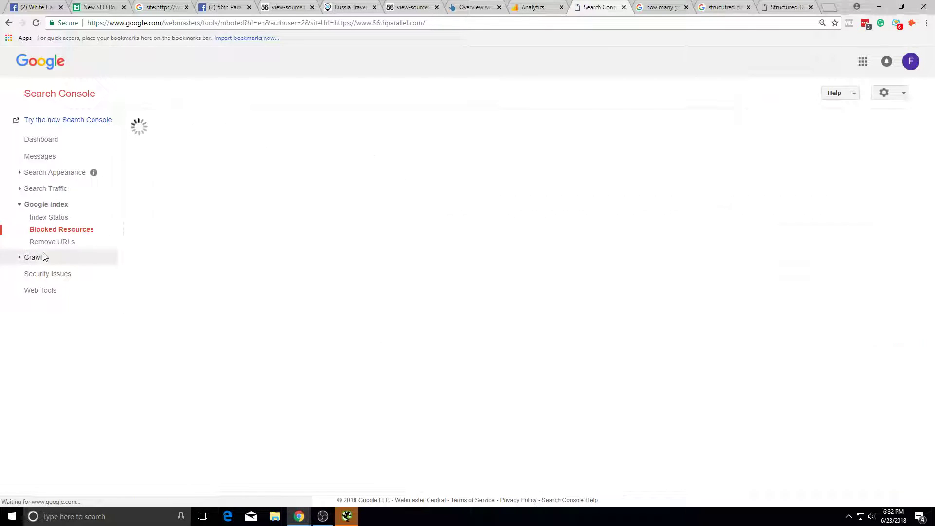
{"action": "left_click", "coordinate": [55, 190]}
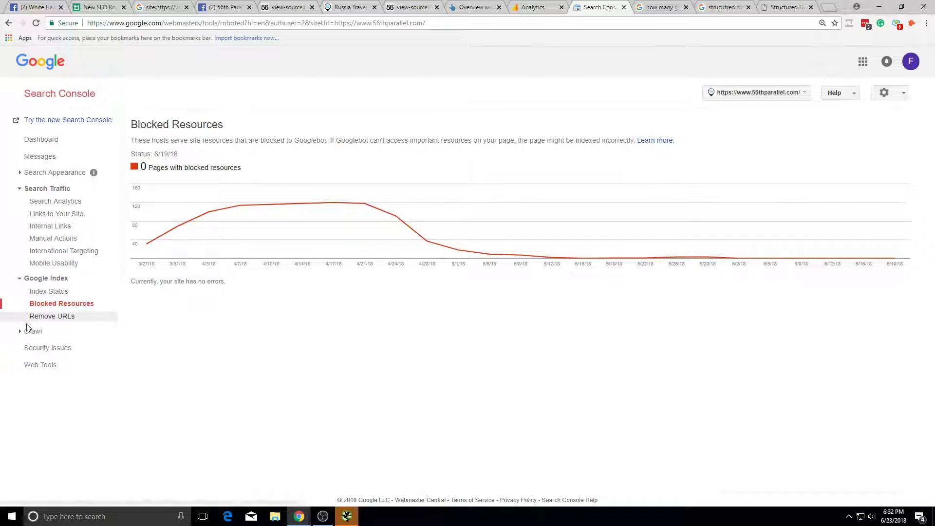
{"action": "left_click", "coordinate": [35, 331]}
{"action": "left_click", "coordinate": [49, 344]}
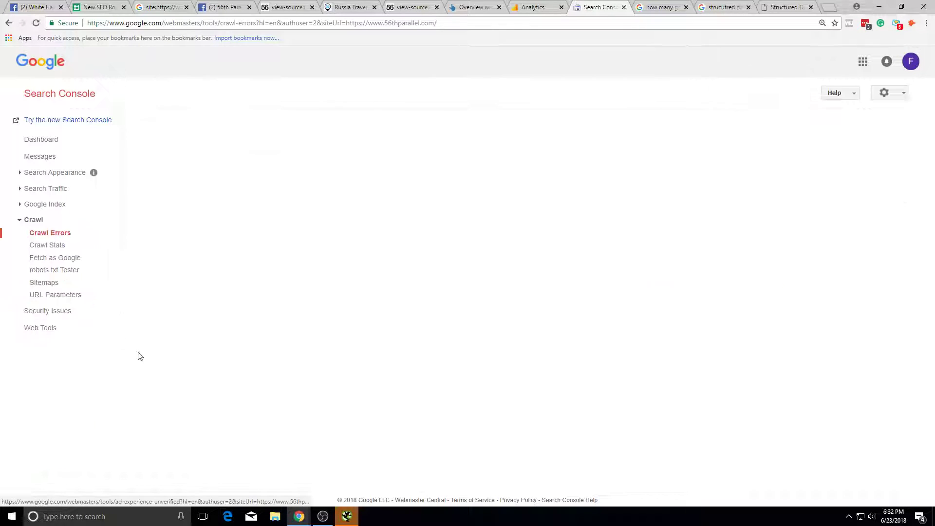
Step: List the 175 not-found URLs sorted newest-detected first and select the row 30 URL
{"action": "scroll", "coordinate": [265, 263], "scroll_direction": "down", "scroll_amount": 1}
{"action": "left_click", "coordinate": [266, 263]}
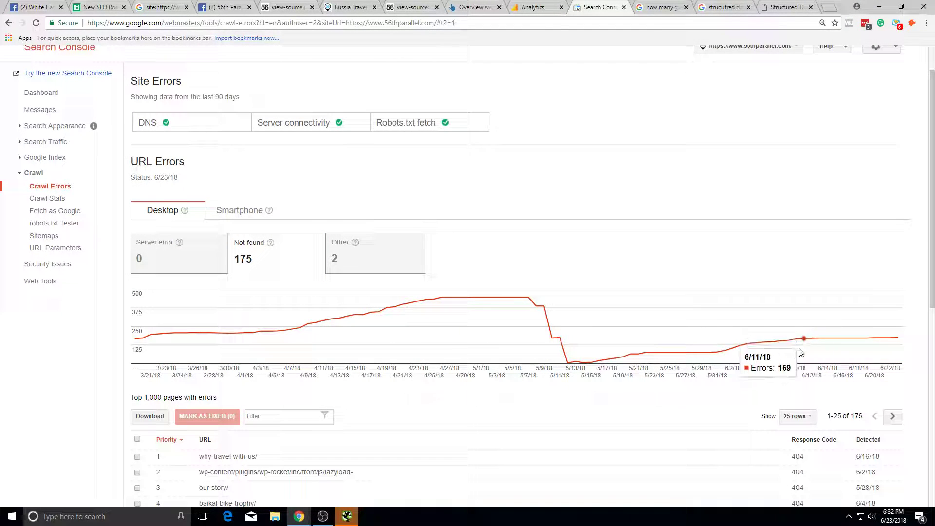
{"action": "scroll", "coordinate": [841, 341], "scroll_direction": "down", "scroll_amount": 1}
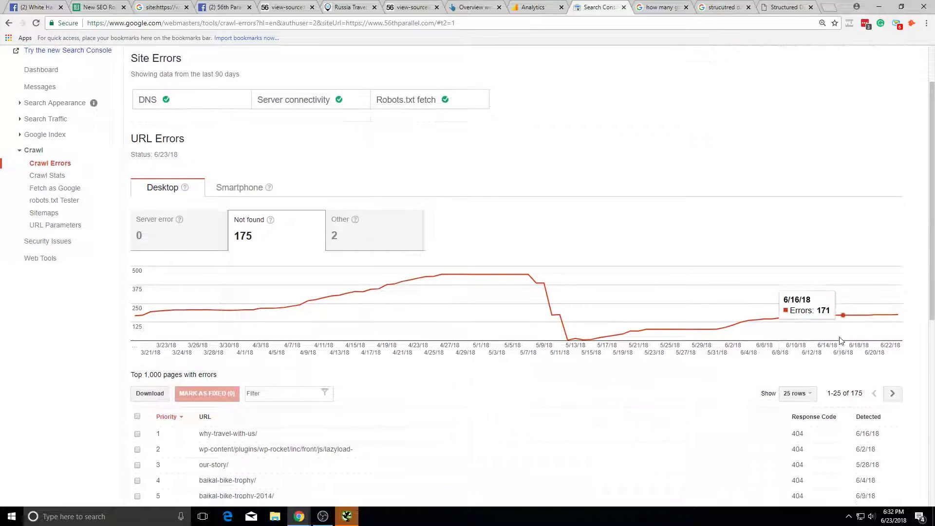
{"action": "scroll", "coordinate": [842, 341], "scroll_direction": "down", "scroll_amount": 2}
{"action": "left_click", "coordinate": [869, 342]}
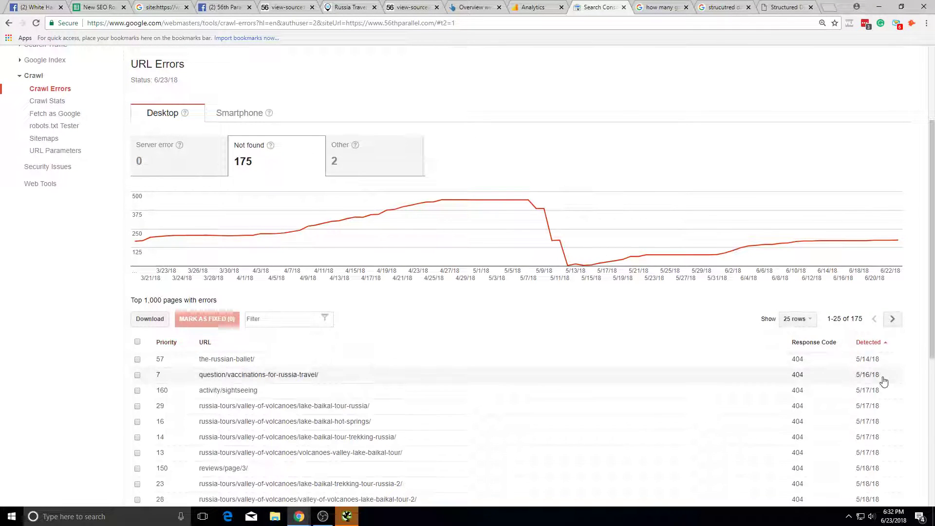
{"action": "left_click", "coordinate": [866, 343]}
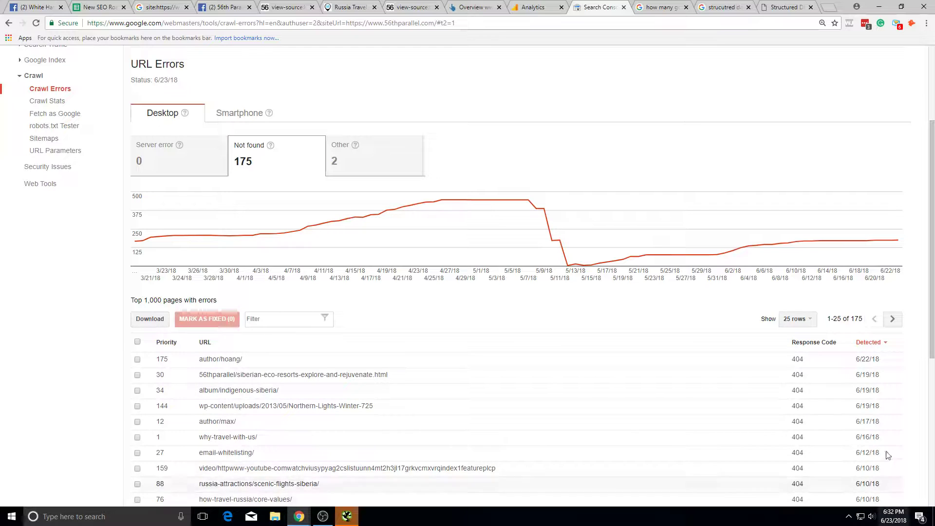
{"action": "scroll", "coordinate": [887, 439], "scroll_direction": "down", "scroll_amount": 3}
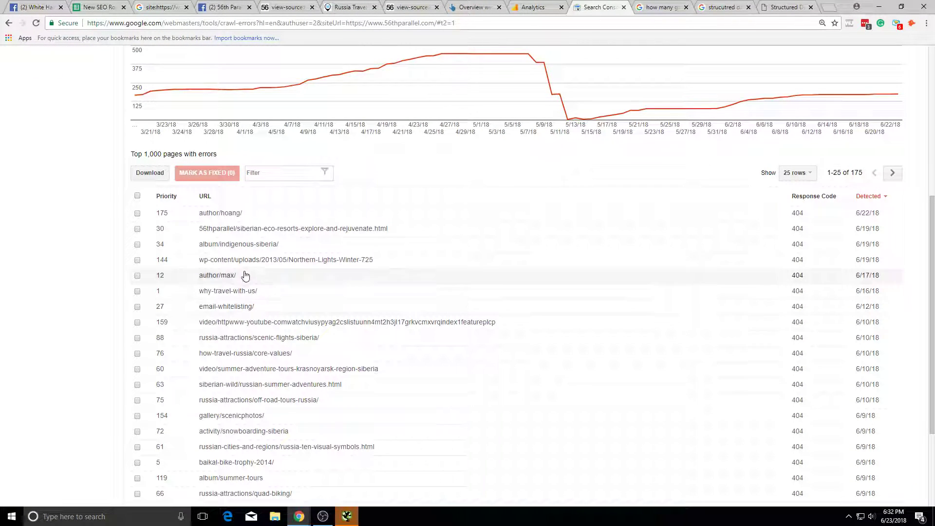
{"action": "triple_click", "coordinate": [366, 232]}
{"action": "key", "text": "ctrl+c"}
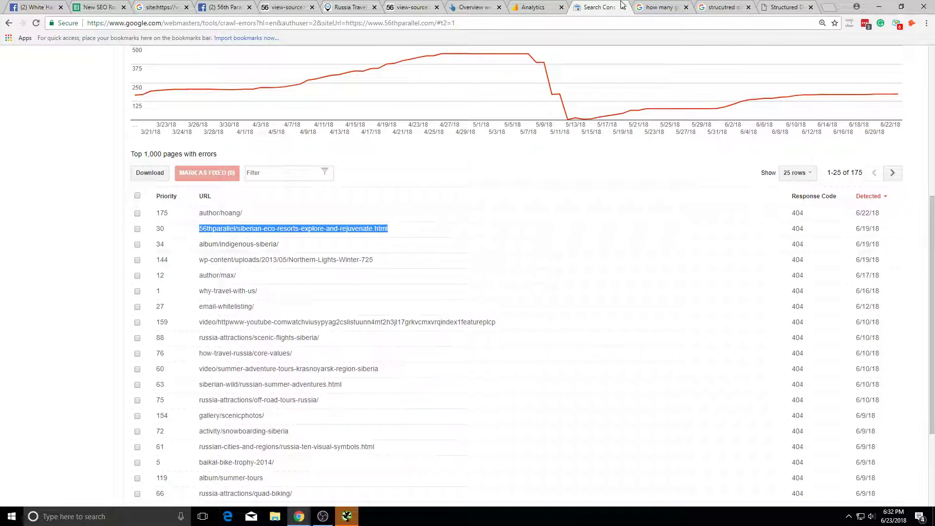
{"action": "left_click", "coordinate": [653, 7]}
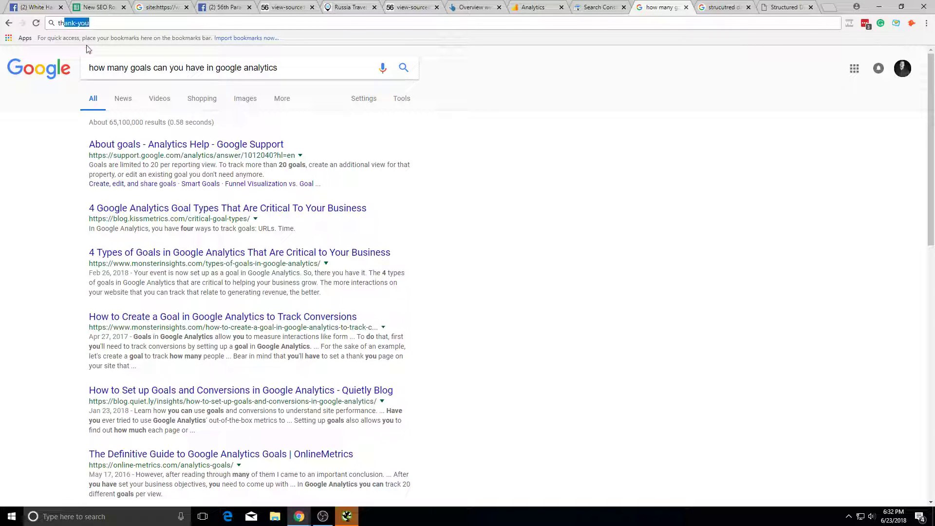
Step: Load 56thparellel.com followed by the copied 404 error path
{"action": "type", "text": "56thparellel.com"}
{"action": "key", "text": "ctrl+v"}
{"action": "key", "text": "ctrl+z"}
{"action": "type", "text": "/"}
{"action": "key", "text": "ctrl+v"}
{"action": "key", "text": "Return"}
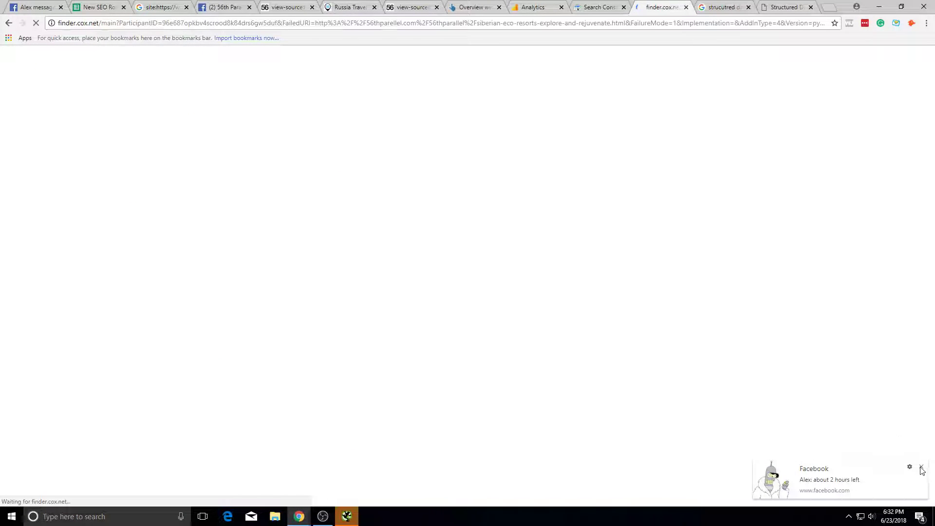
Step: Close the stray settings tab and look through the open tabs back to Search Console
{"action": "left_click", "coordinate": [231, 39]}
{"action": "left_click", "coordinate": [811, 6]}
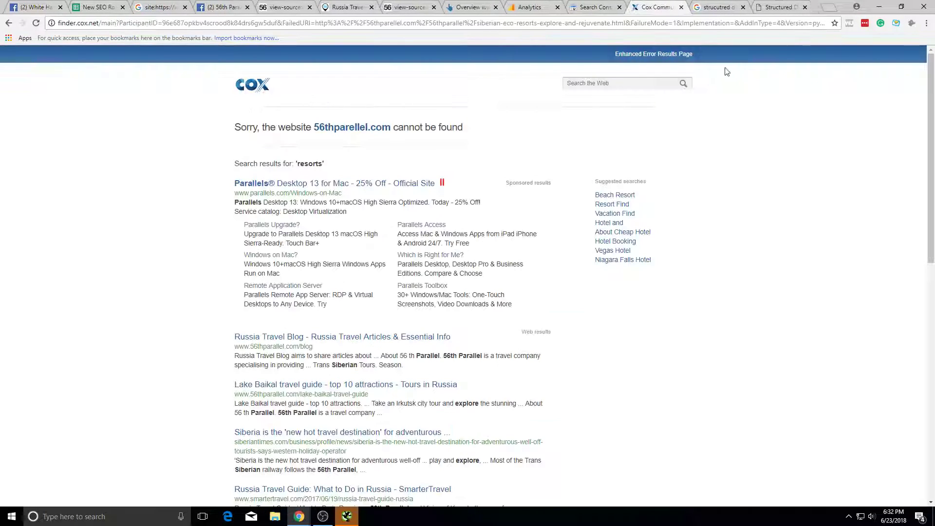
{"action": "left_click", "coordinate": [363, 8]}
{"action": "left_click", "coordinate": [770, 7]}
{"action": "key", "text": "ctrl+t"}
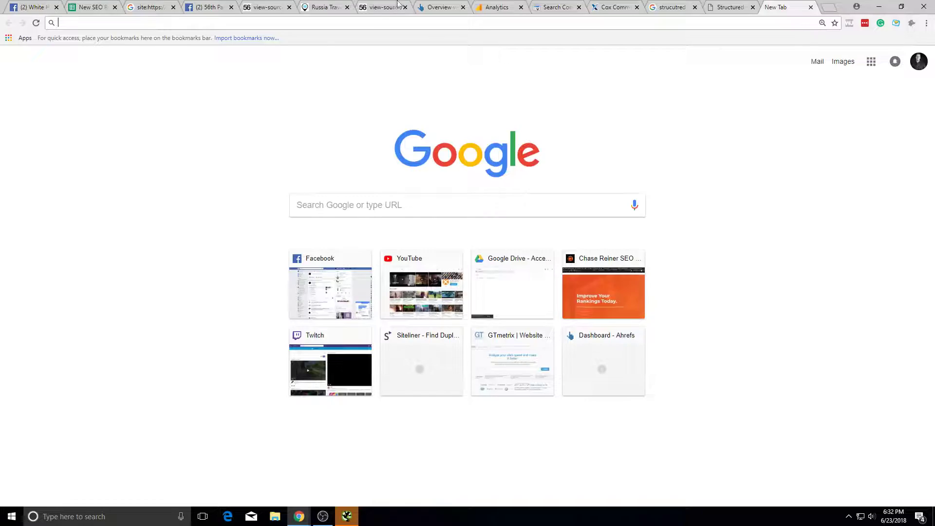
{"action": "left_click", "coordinate": [403, 4]}
{"action": "left_click", "coordinate": [334, 7]}
{"action": "left_click", "coordinate": [279, 9]}
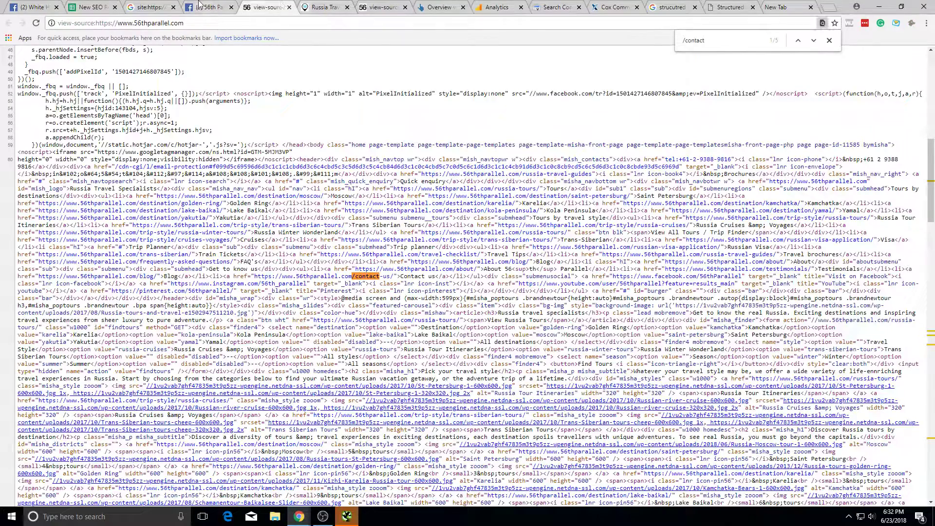
{"action": "left_click", "coordinate": [156, 6]}
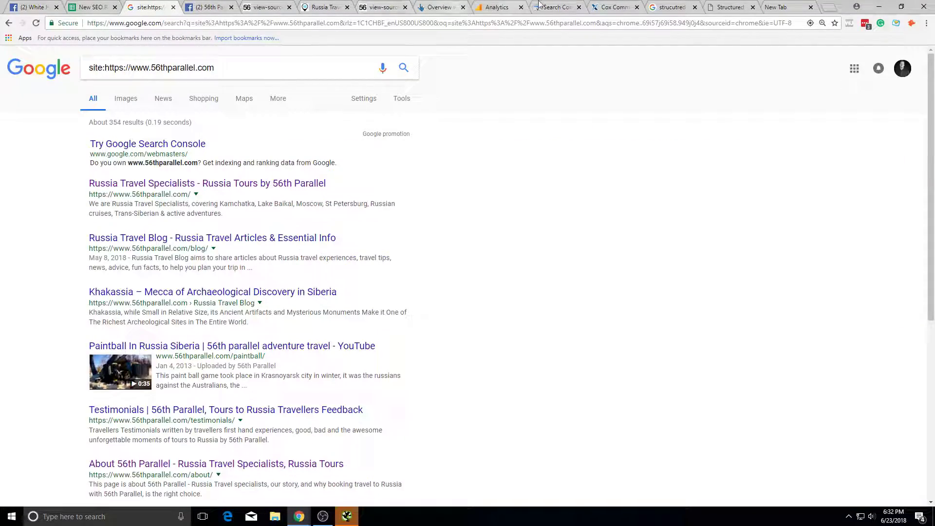
{"action": "left_click", "coordinate": [538, 5]}
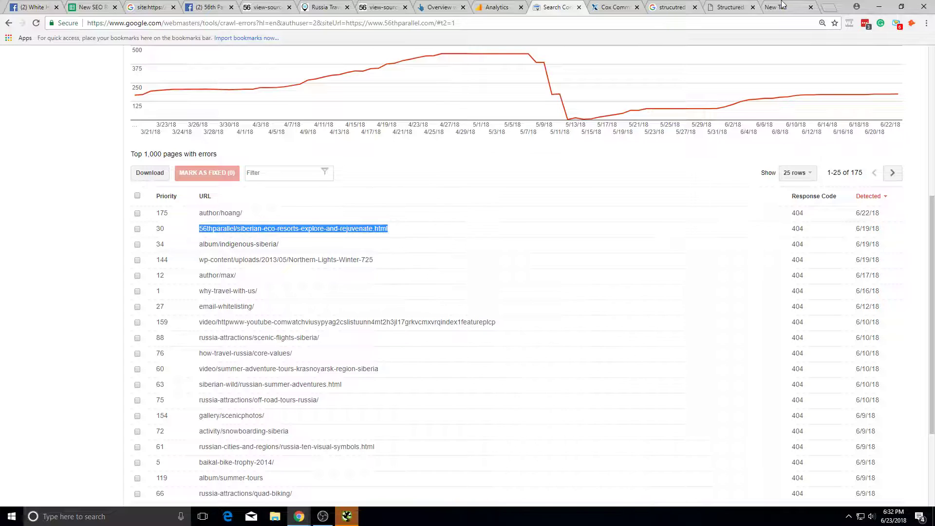
Step: Re-enter the siberian-eco-resorts-explore-and-rejuvenate.html path with the domain corrected to 56thparallel.com
{"action": "left_click", "coordinate": [613, 7]}
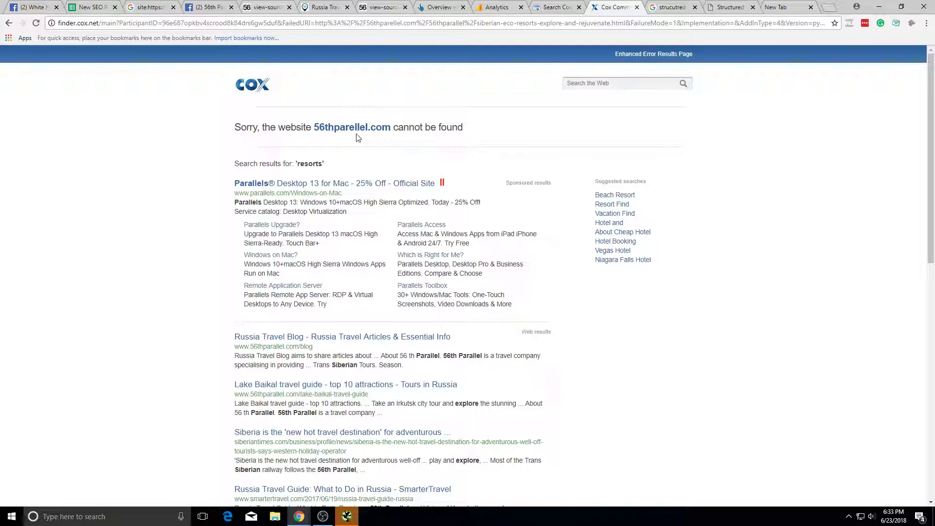
{"action": "left_click", "coordinate": [301, 24]}
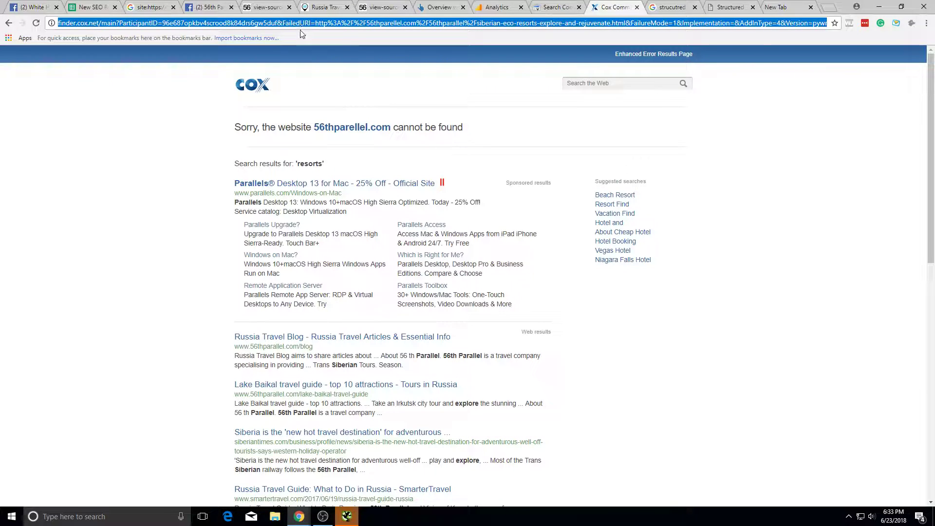
{"action": "key", "text": "ctrl+v"}
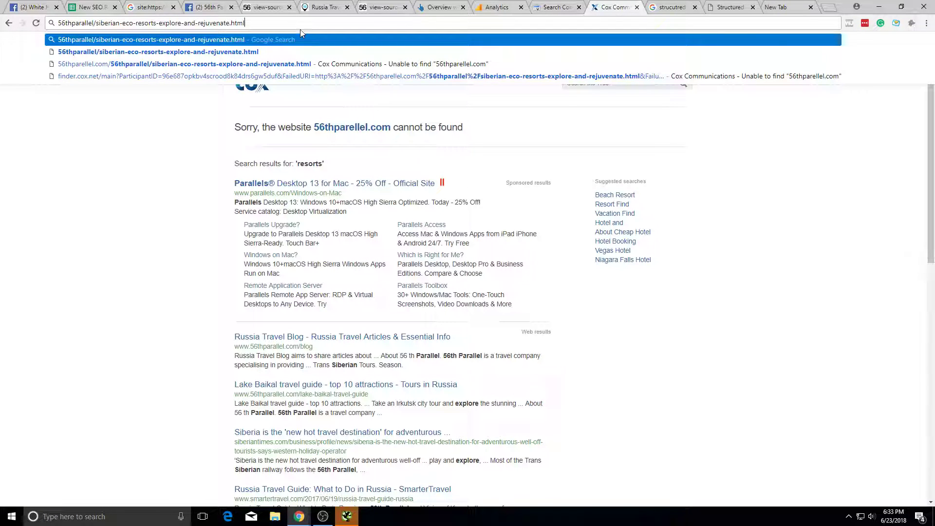
{"action": "key", "text": "ctrl+a"}
{"action": "left_click", "coordinate": [66, 24]}
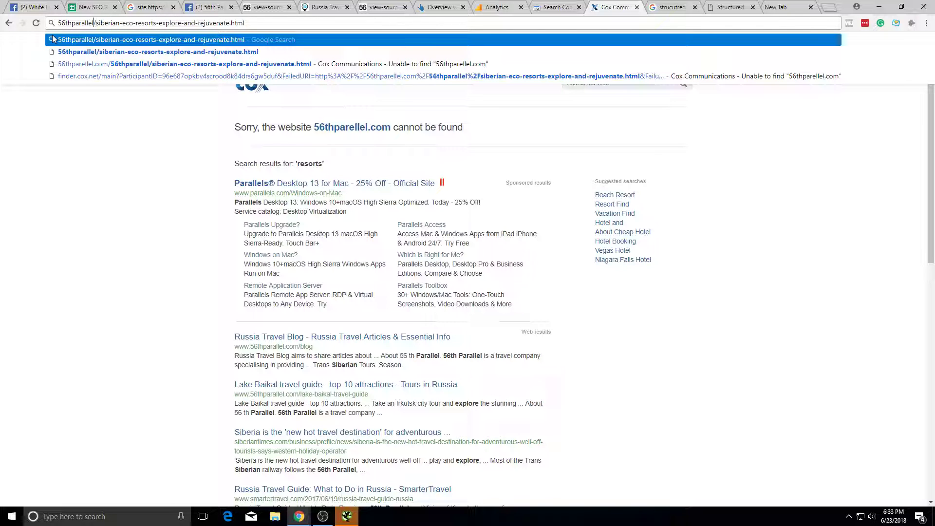
{"action": "type", "text": ".com"}
{"action": "key", "text": "Return"}
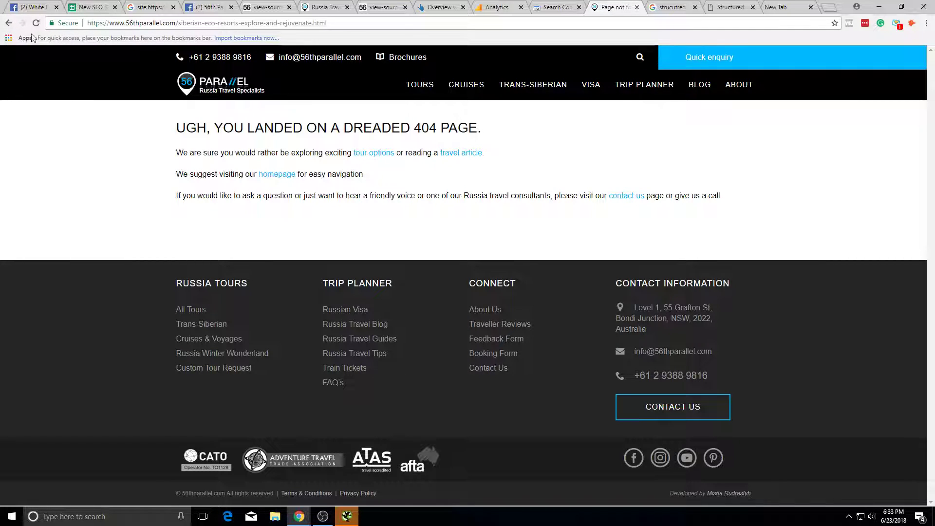
Step: Dismiss the save prompt and look through the open tabs back to Search Console's crawl errors
{"action": "key", "text": "ctrl+s"}
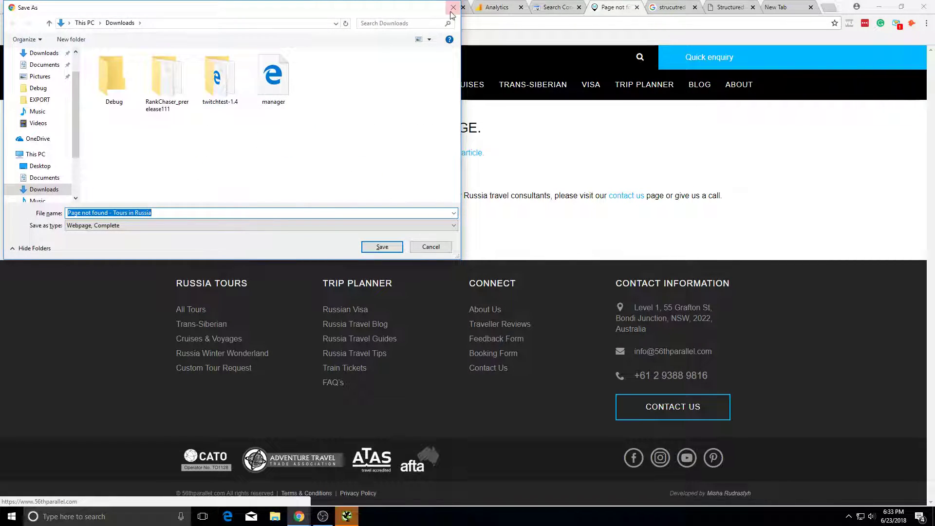
{"action": "left_click", "coordinate": [452, 11]}
{"action": "left_click", "coordinate": [166, 6]}
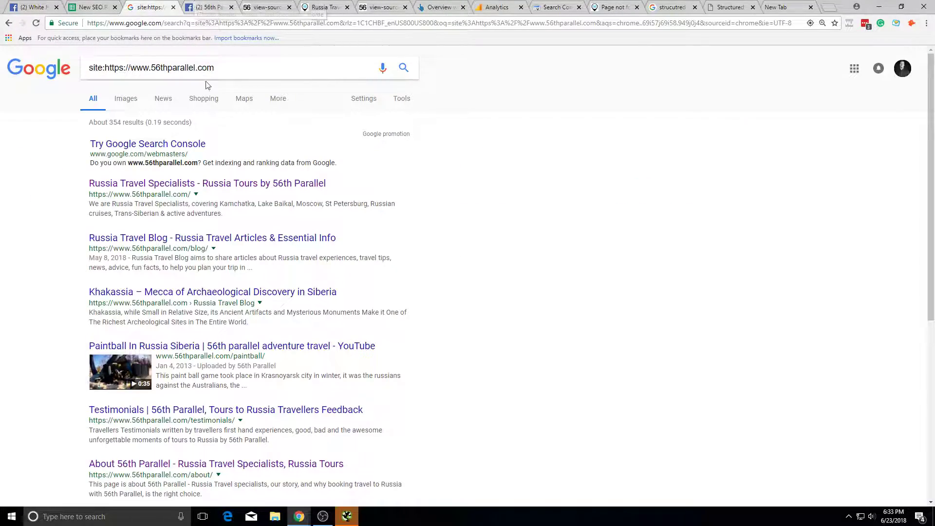
{"action": "left_click", "coordinate": [266, 7]}
{"action": "left_click", "coordinate": [324, 7]}
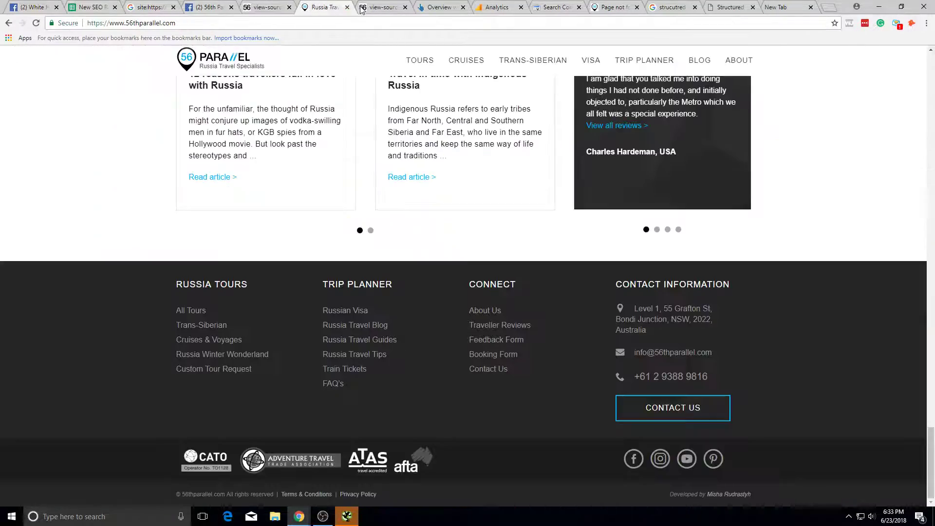
{"action": "left_click", "coordinate": [374, 7]}
{"action": "left_click", "coordinate": [429, 11]}
{"action": "left_click", "coordinate": [553, 7]}
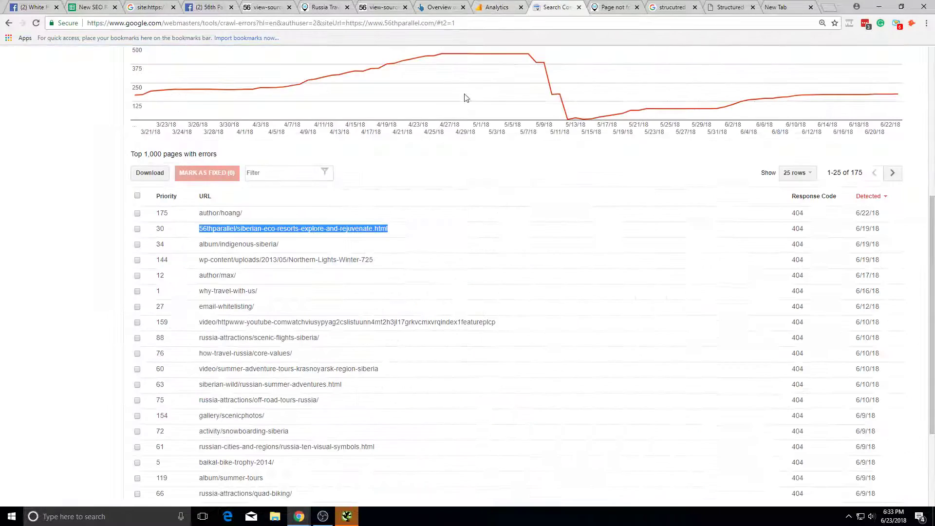
Step: Copy the album/indigenous-siberia/ error path and try loading it on 56thparellel.com
{"action": "left_click_drag", "start_coordinate": [292, 245], "coordinate": [198, 244]}
{"action": "key", "text": "ctrl+c"}
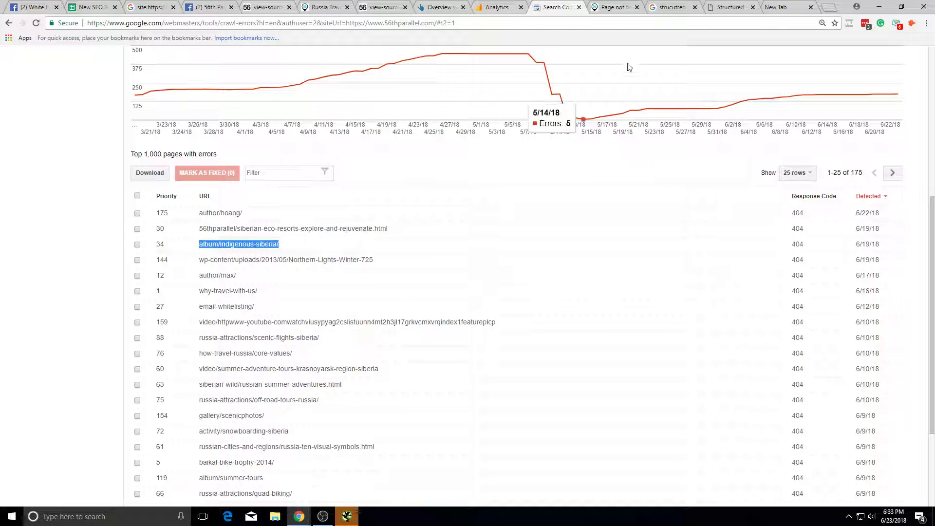
{"action": "left_click", "coordinate": [780, 8]}
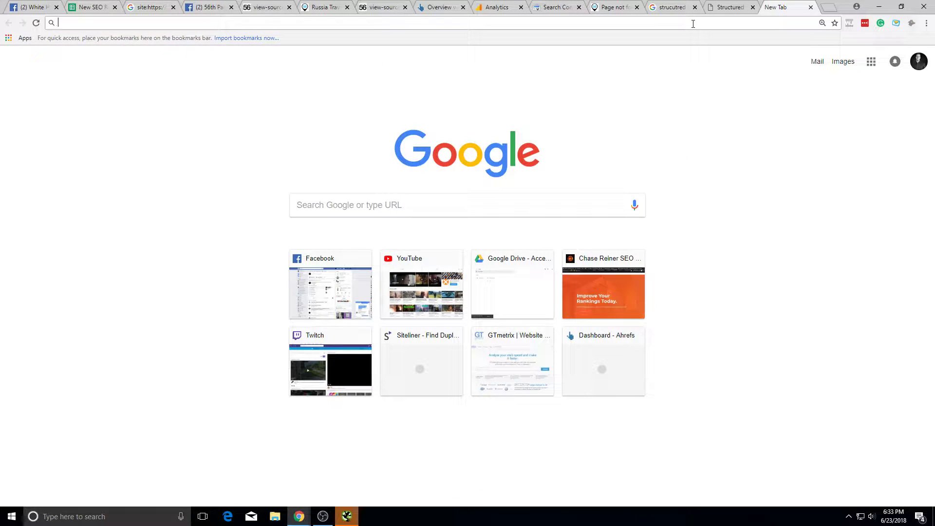
{"action": "type", "text": "56thparellel.com/"}
{"action": "key", "text": "Delete"}
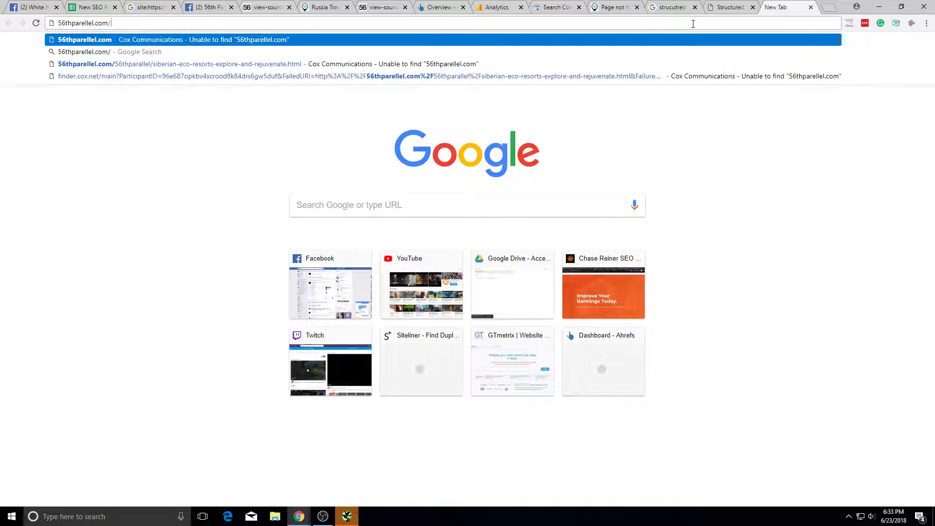
{"action": "key", "text": "ctrl+v"}
{"action": "key", "text": "Return"}
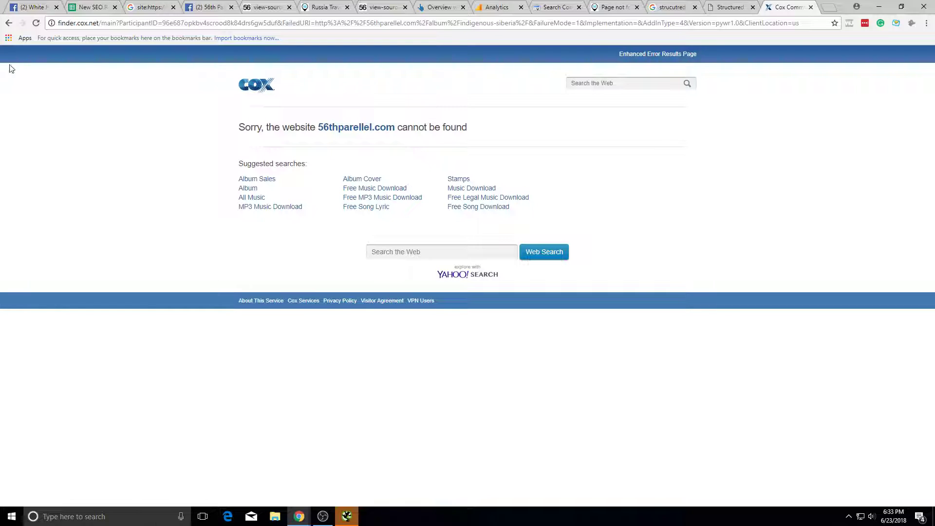
{"action": "left_click", "coordinate": [7, 23]}
{"action": "key", "text": "ctrl+v"}
{"action": "key", "text": "ctrl+z"}
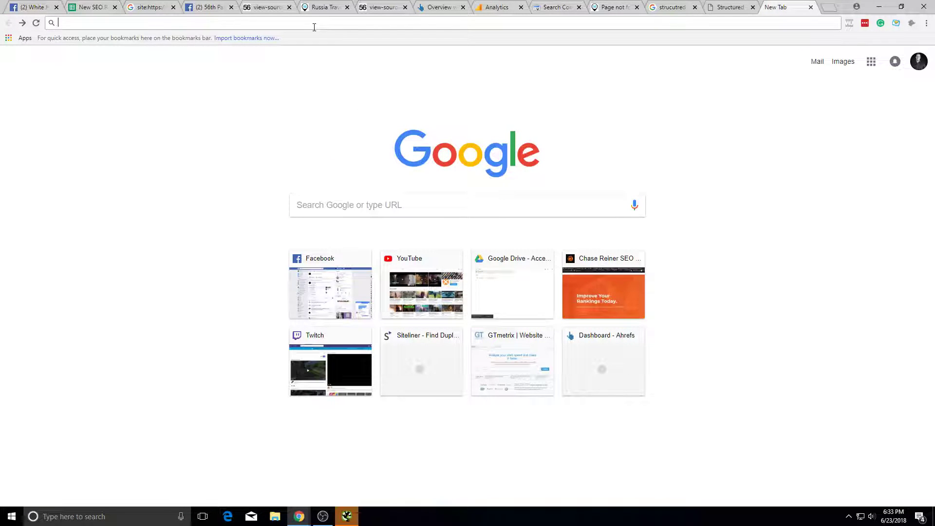
Step: Browse the 404, structured data, source, Ahrefs and Analytics tabs, ending on crawl errors
{"action": "left_click", "coordinate": [607, 6]}
{"action": "left_click", "coordinate": [731, 7]}
{"action": "left_click", "coordinate": [776, 6]}
{"action": "left_click", "coordinate": [743, 6]}
{"action": "left_click", "coordinate": [648, 7]}
{"action": "left_click", "coordinate": [618, 7]}
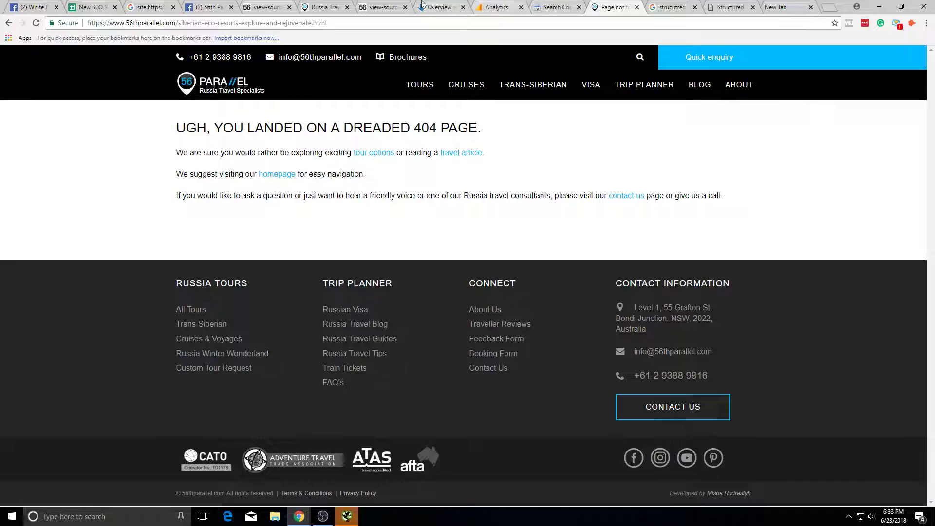
{"action": "left_click", "coordinate": [381, 7]}
{"action": "left_click", "coordinate": [319, 7]}
{"action": "left_click", "coordinate": [247, 5]}
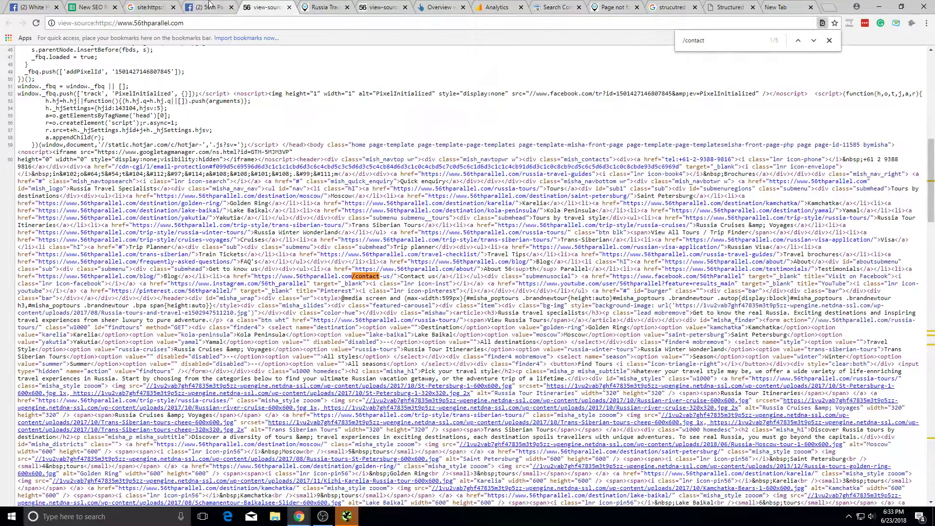
{"action": "left_click", "coordinate": [168, 6]}
{"action": "left_click", "coordinate": [381, 7]}
{"action": "left_click", "coordinate": [322, 7]}
{"action": "left_click", "coordinate": [438, 6]}
{"action": "left_click", "coordinate": [497, 7]}
{"action": "left_click", "coordinate": [542, 5]}
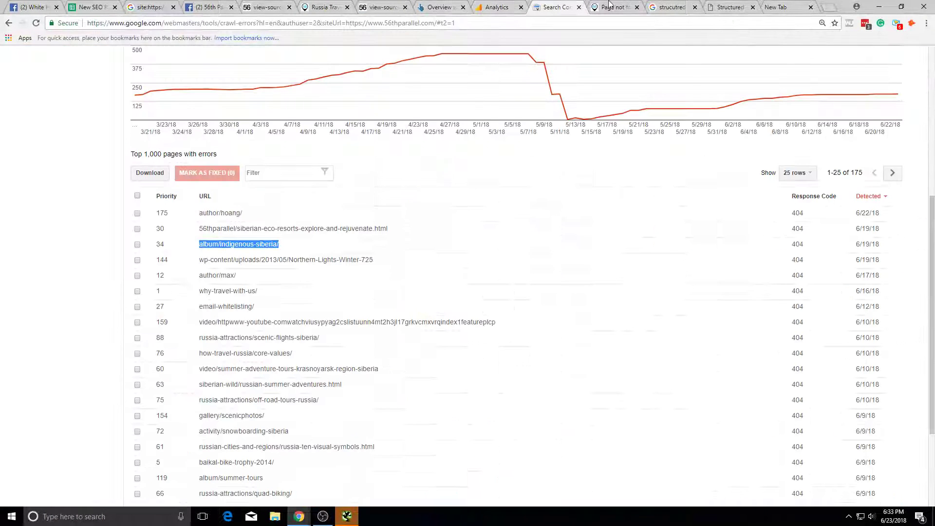
Step: Copy the author/max/ error URL from the not-found list
{"action": "left_click_drag", "start_coordinate": [302, 278], "coordinate": [200, 274]}
{"action": "key", "text": "ctrl+c"}
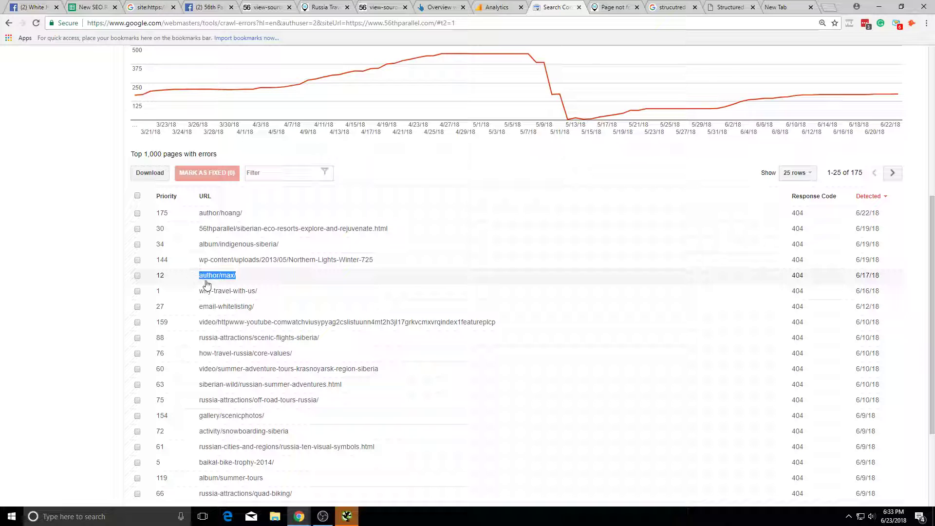
{"action": "scroll", "coordinate": [212, 268], "scroll_direction": "down", "scroll_amount": 3}
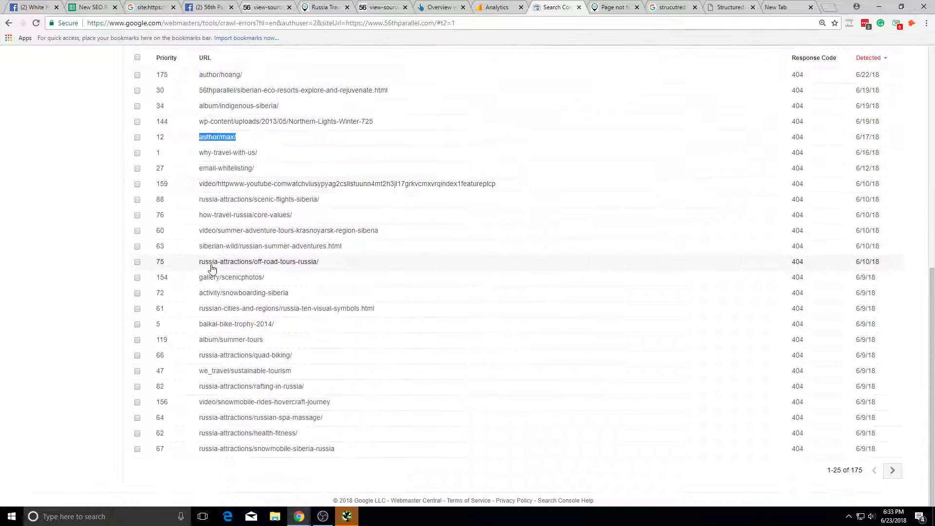
{"action": "scroll", "coordinate": [214, 271], "scroll_direction": "up", "scroll_amount": 2}
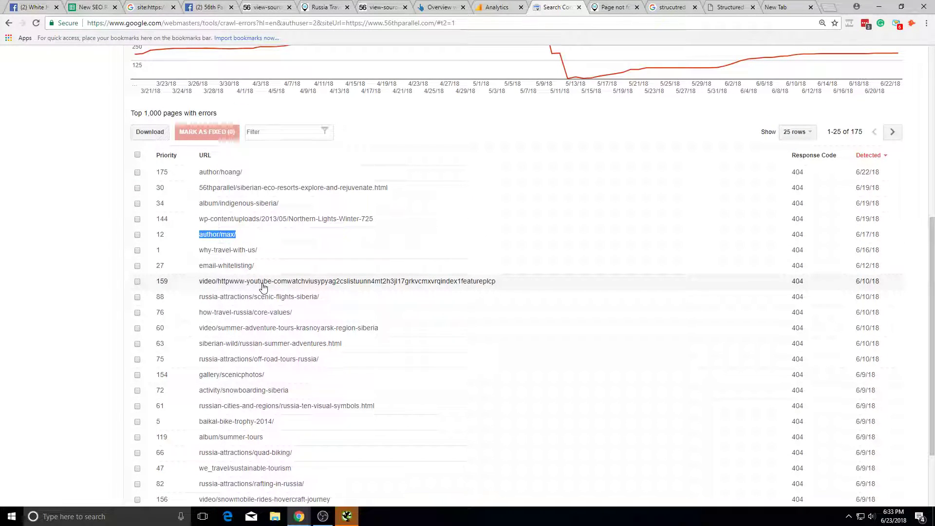
{"action": "mouse_move", "coordinate": [775, 50]}
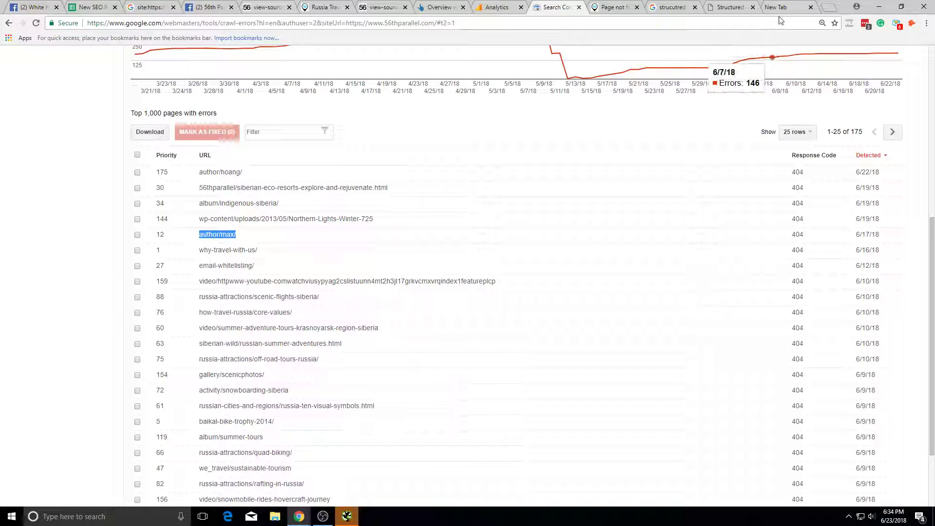
{"action": "left_click", "coordinate": [779, 7]}
{"action": "left_click", "coordinate": [9, 23]}
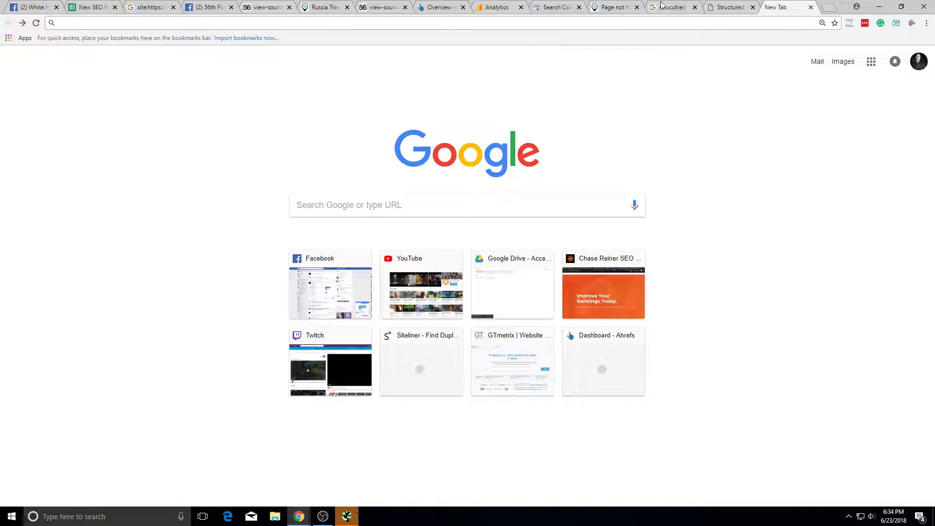
Step: Scroll Search Console up to the 175 Not found summary, then move to the 404 tab
{"action": "left_click", "coordinate": [558, 6]}
{"action": "scroll", "coordinate": [807, 137], "scroll_direction": "up", "scroll_amount": 4}
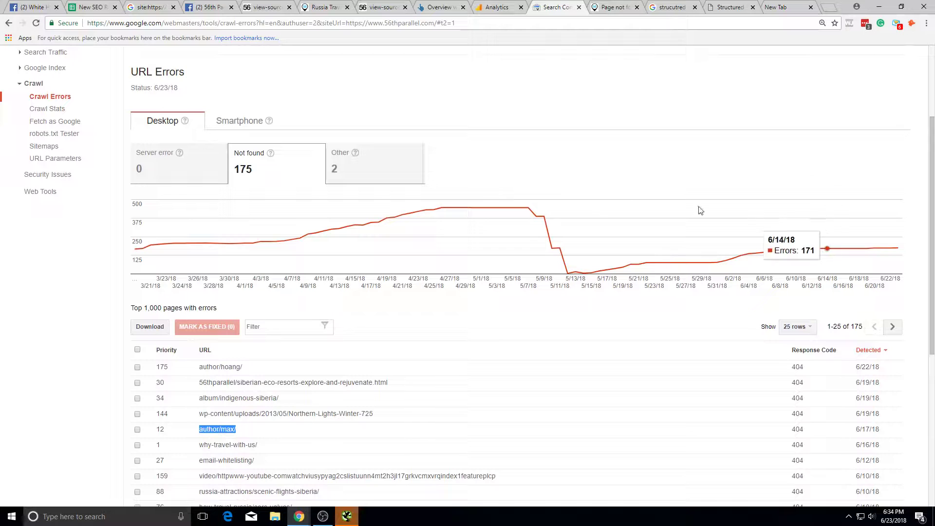
{"action": "mouse_move", "coordinate": [270, 154]}
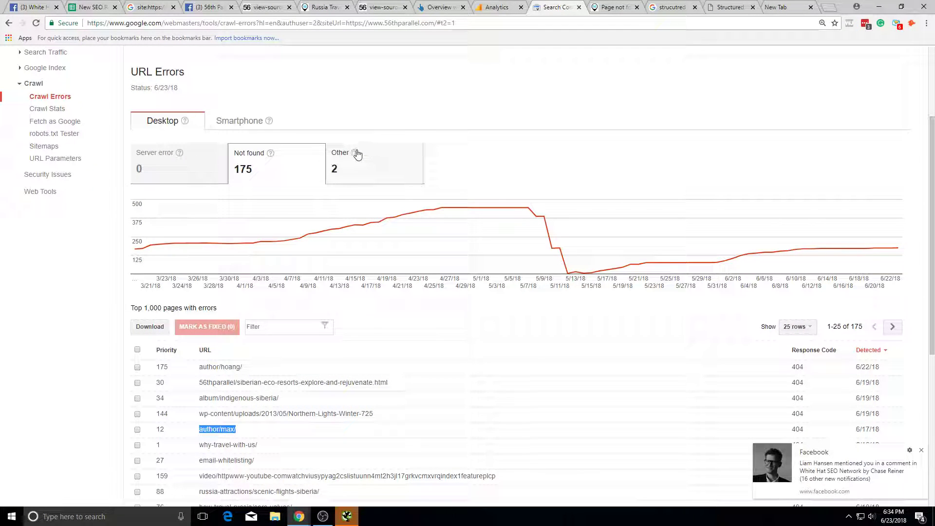
{"action": "left_click", "coordinate": [922, 451]}
{"action": "left_click", "coordinate": [774, 7]}
{"action": "left_click", "coordinate": [560, 7]}
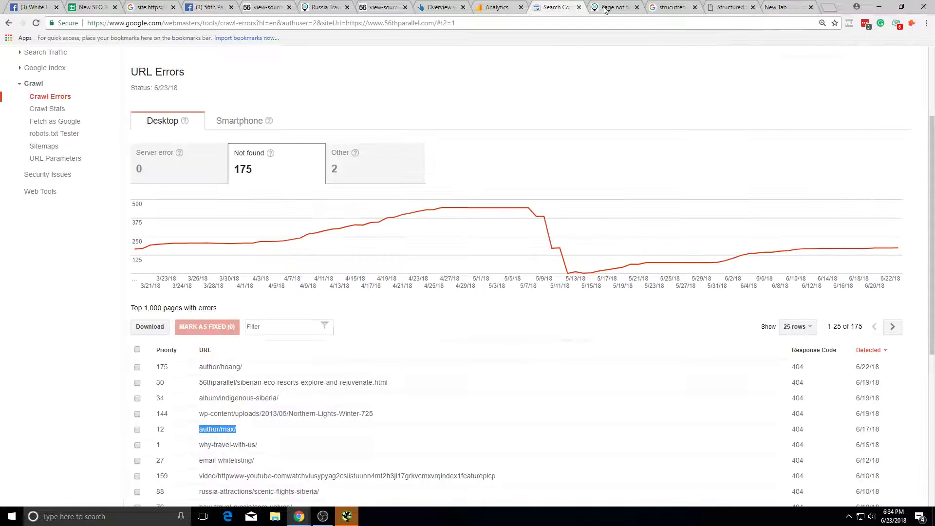
{"action": "left_click", "coordinate": [604, 7]}
{"action": "left_click", "coordinate": [185, 23]}
{"action": "key", "text": "BackSpace"}
{"action": "key", "text": "ctrl+v"}
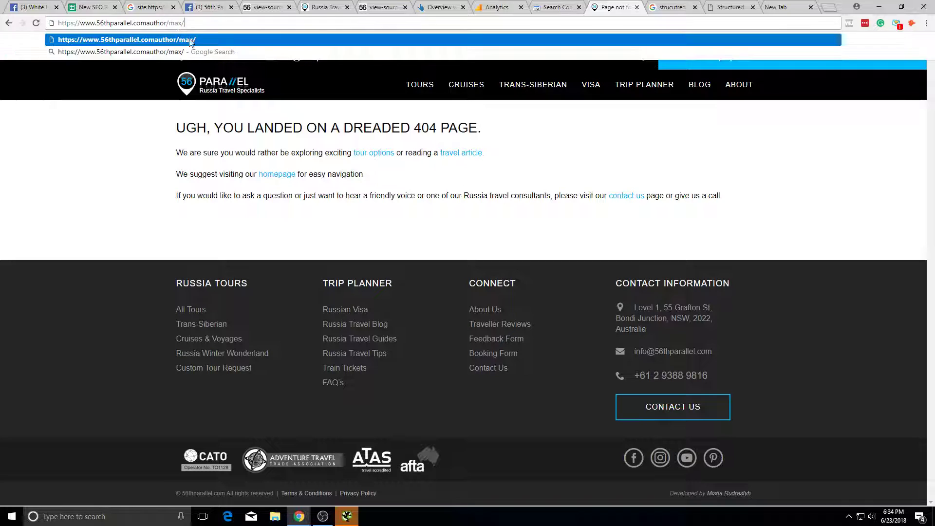
{"action": "key", "text": "Left"}
{"action": "key", "text": "Left"}
{"action": "key", "text": "Left"}
{"action": "key", "text": "Left"}
{"action": "key", "text": "Left"}
{"action": "type", "text": "/"}
{"action": "key", "text": "Return"}
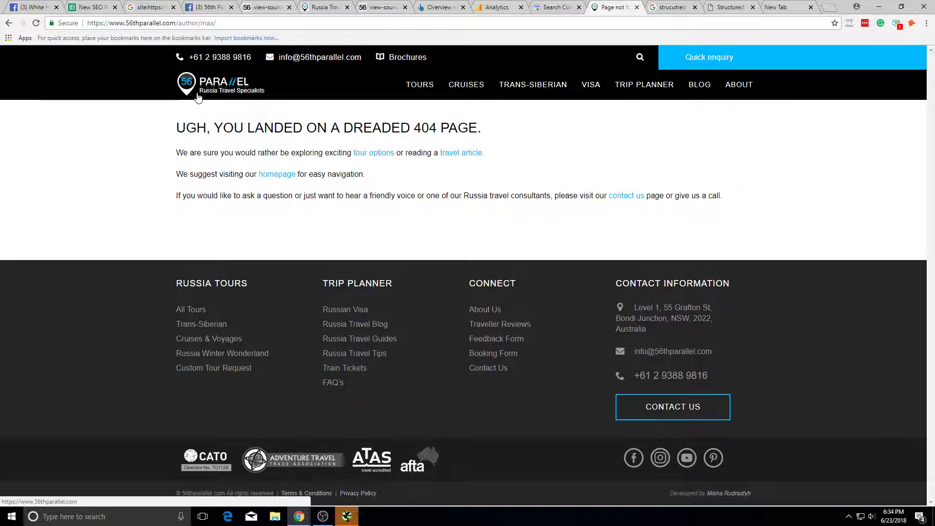
{"action": "left_click", "coordinate": [219, 23]}
{"action": "key", "text": "Return"}
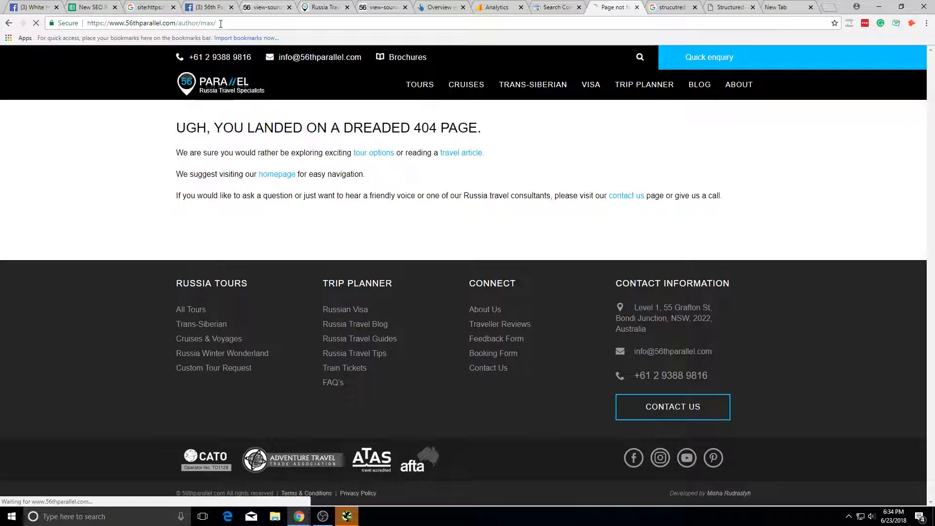
Step: Flip through the open tabs, landing on the Ahrefs site overview
{"action": "left_click", "coordinate": [382, 7]}
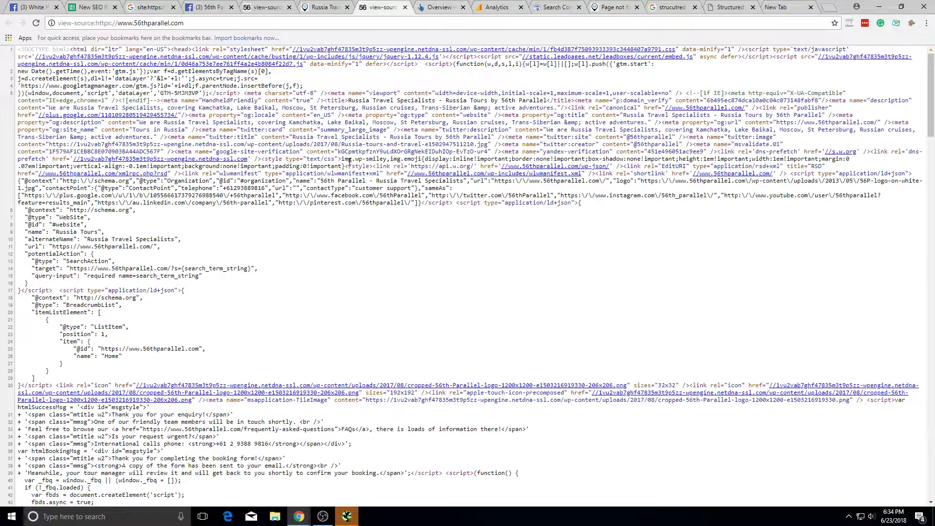
{"action": "left_click", "coordinate": [321, 7]}
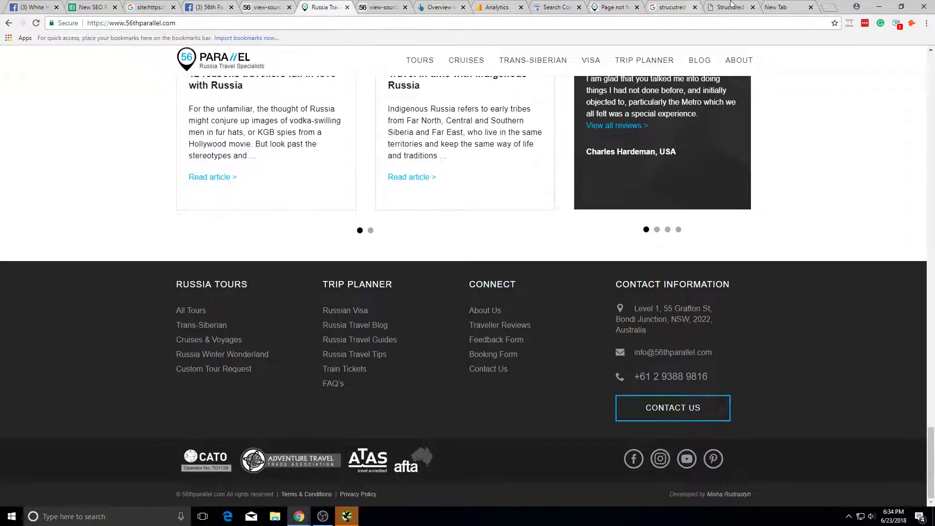
{"action": "left_click", "coordinate": [778, 6]}
{"action": "left_click", "coordinate": [730, 7]}
{"action": "left_click", "coordinate": [497, 7]}
{"action": "left_click", "coordinate": [438, 6]}
{"action": "left_click", "coordinate": [382, 7]}
{"action": "left_click", "coordinate": [309, 6]}
{"action": "left_click", "coordinate": [207, 7]}
{"action": "left_click", "coordinate": [266, 7]}
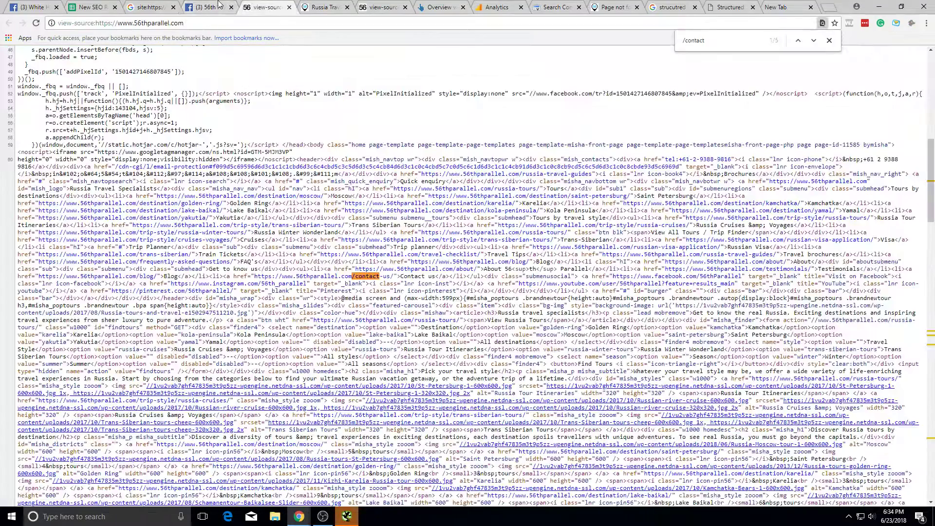
{"action": "left_click", "coordinate": [167, 6]}
{"action": "left_click", "coordinate": [382, 6]}
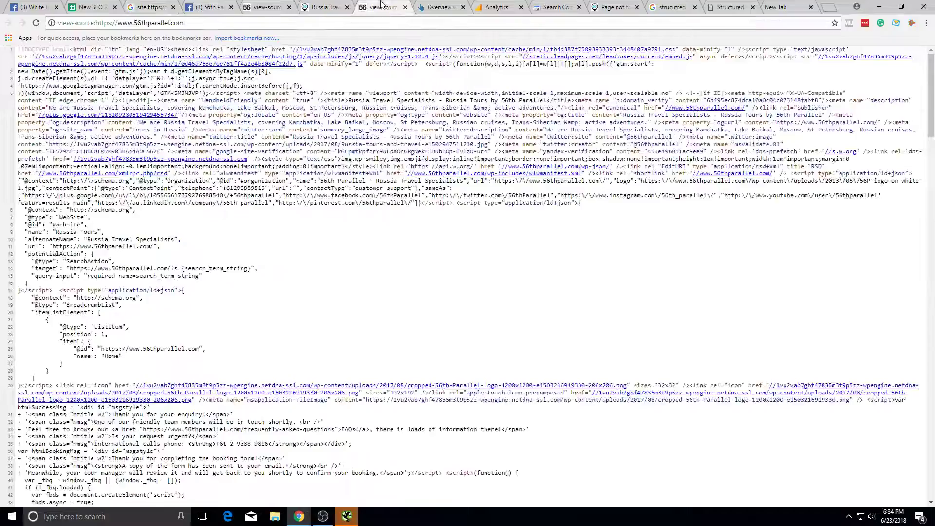
{"action": "left_click", "coordinate": [449, 5]}
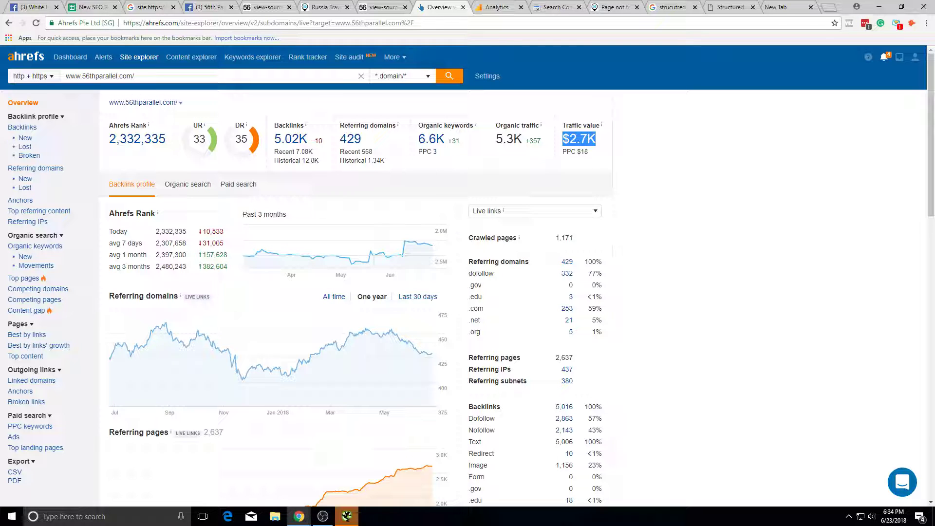
Step: Back in Search Console's crawl errors, copy the email-whitelisting/ error URL
{"action": "left_click", "coordinate": [268, 7]}
{"action": "left_click", "coordinate": [375, 7]}
{"action": "left_click", "coordinate": [446, 7]}
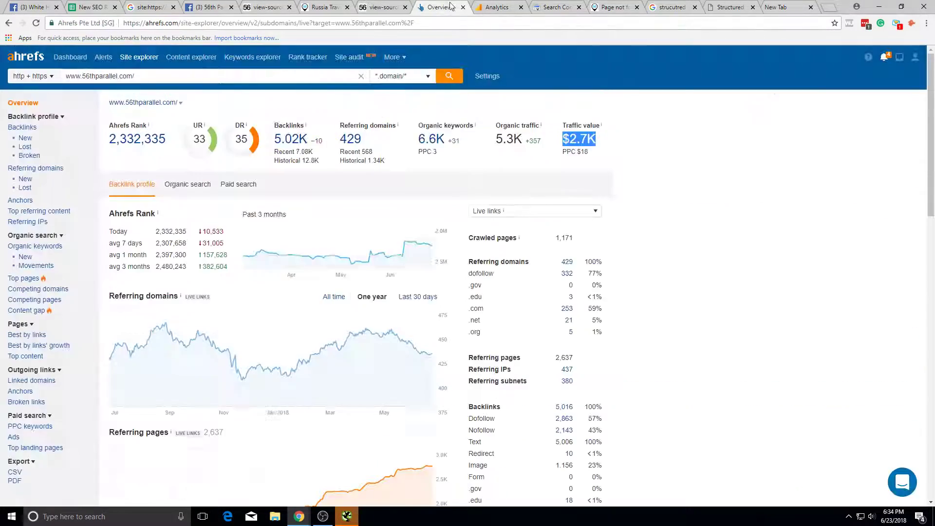
{"action": "left_click", "coordinate": [556, 7]}
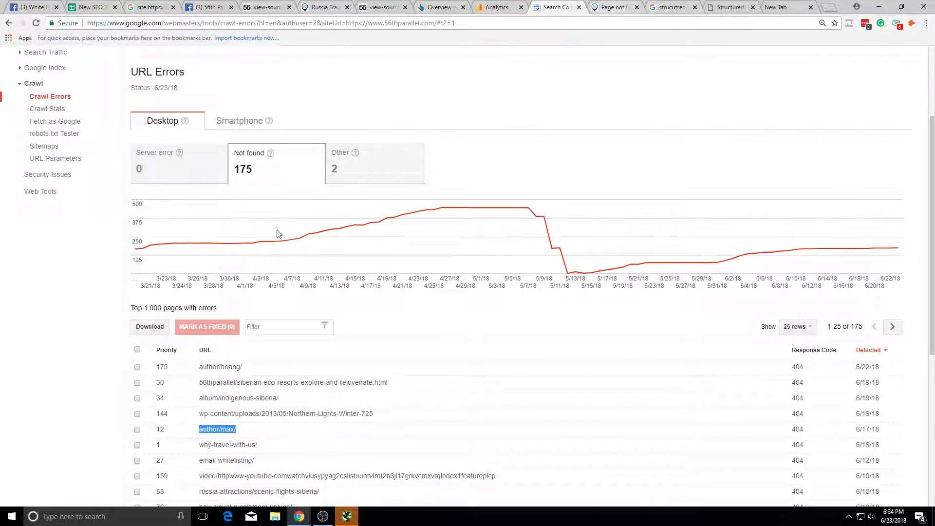
{"action": "scroll", "coordinate": [285, 224], "scroll_direction": "down", "scroll_amount": 4}
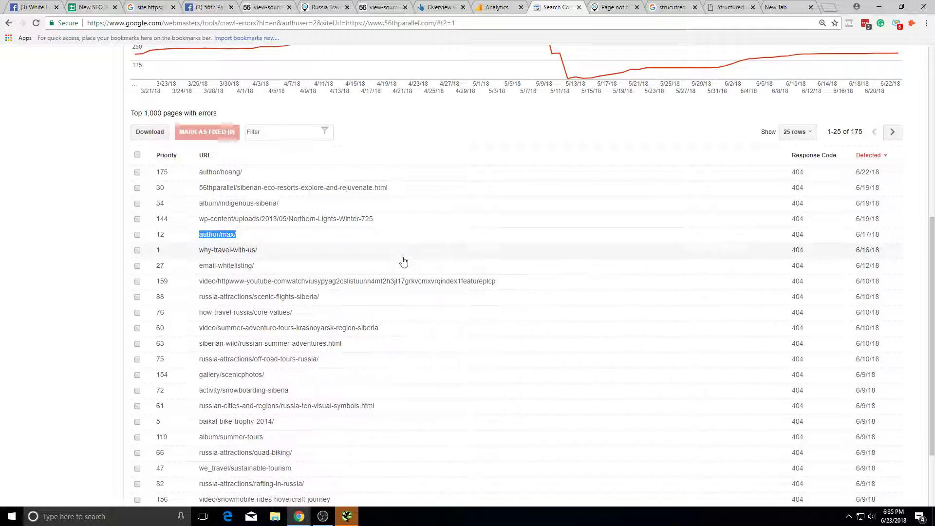
{"action": "left_click_drag", "start_coordinate": [544, 286], "coordinate": [184, 283]}
{"action": "left_click_drag", "start_coordinate": [263, 267], "coordinate": [198, 265]}
Step: Swap author/max/ for email-whitelisting/ in the 404 tab's address and load it
{"action": "left_click", "coordinate": [600, 7]}
{"action": "left_click", "coordinate": [474, 22]}
{"action": "left_click_drag", "start_coordinate": [473, 23], "coordinate": [172, 39]}
{"action": "type", "text": "/email-whitelisting/"}
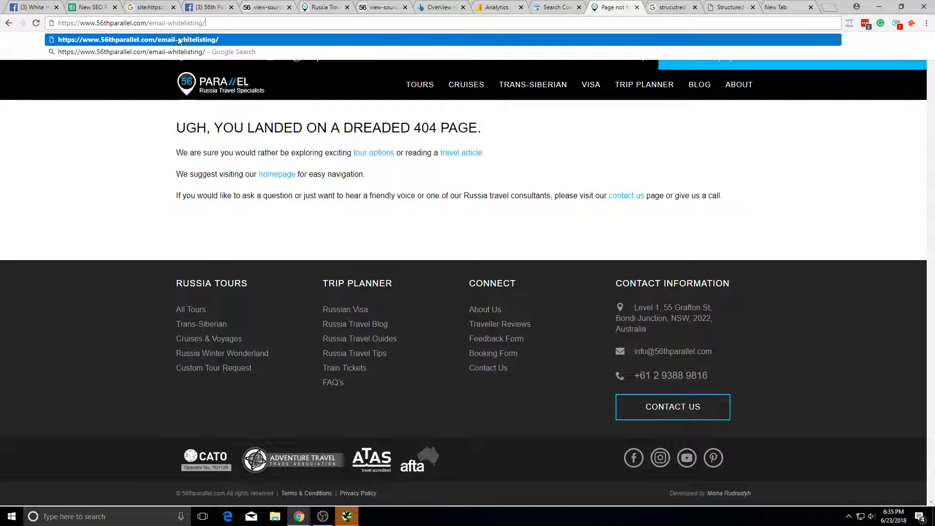
{"action": "key", "text": "Return"}
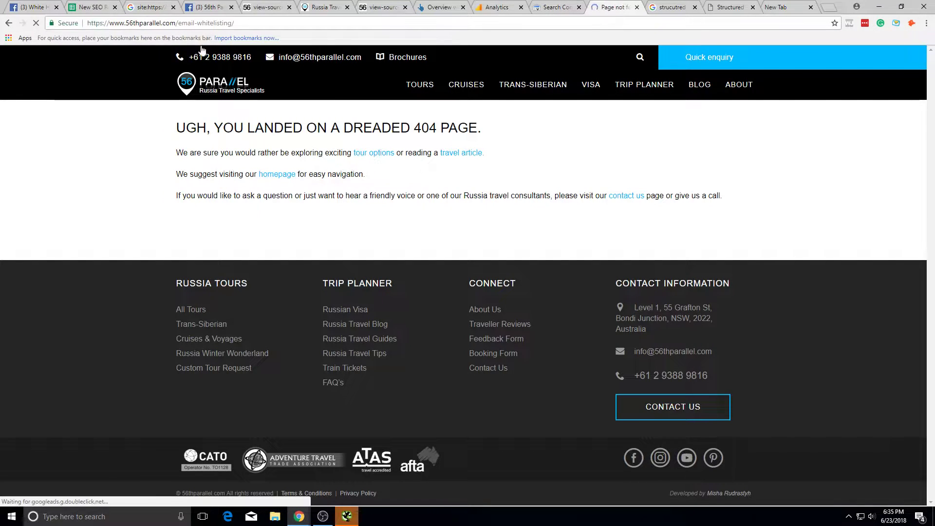
{"action": "left_click", "coordinate": [434, 19]}
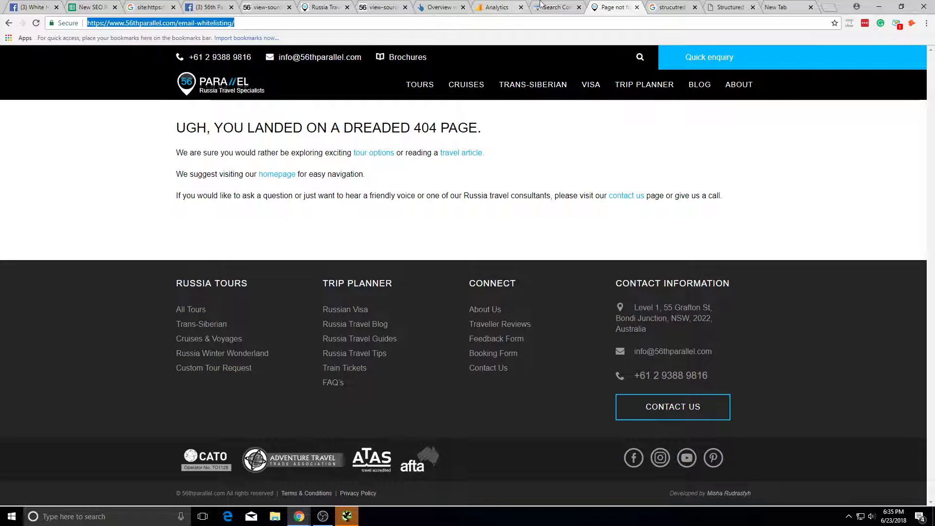
{"action": "mouse_move", "coordinate": [420, 84]}
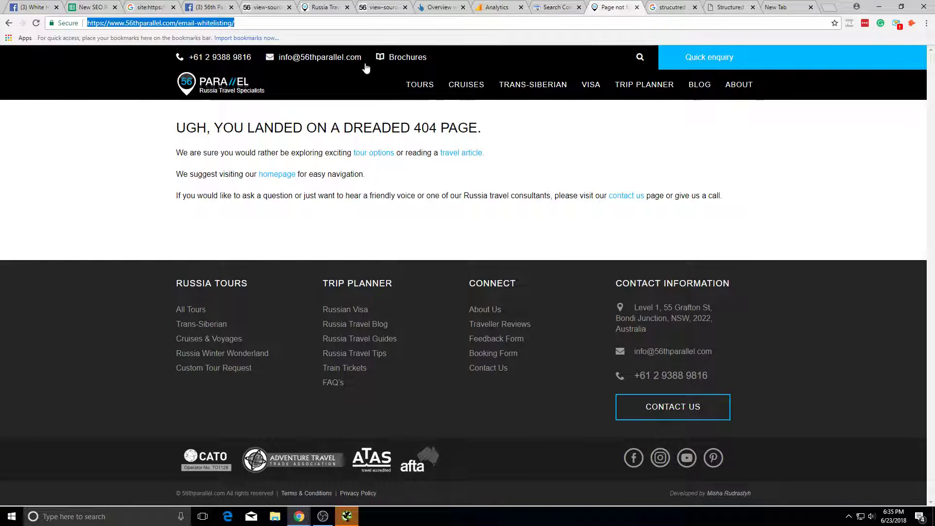
{"action": "left_click", "coordinate": [411, 4]}
Step: Copy the siberian-eco-resorts-explore-and-rejuvenate.html error URL from Search Console
{"action": "left_click", "coordinate": [122, 5]}
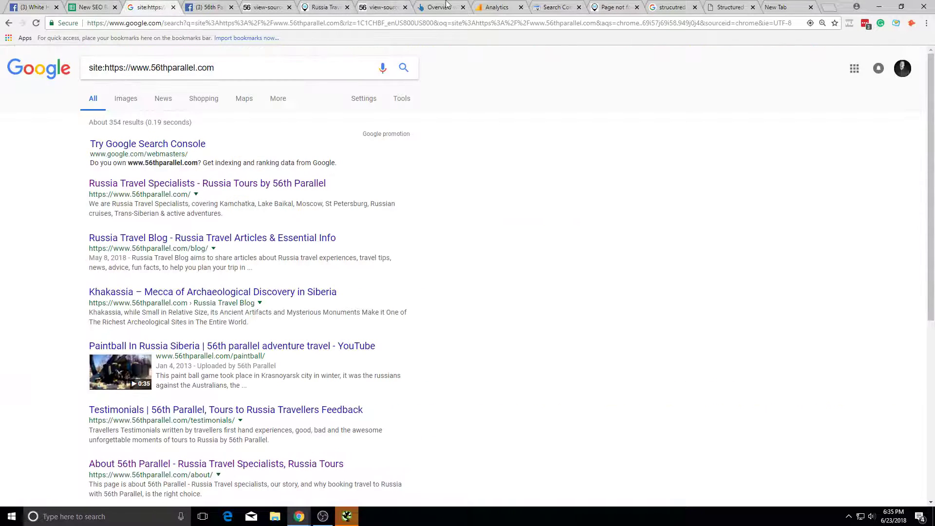
{"action": "left_click", "coordinate": [546, 4]}
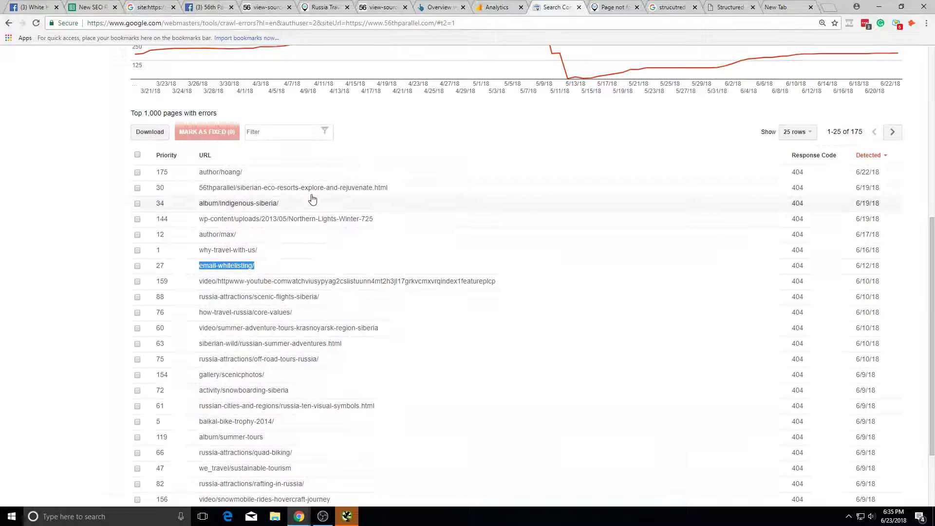
{"action": "left_click_drag", "start_coordinate": [244, 172], "coordinate": [195, 174]}
{"action": "left_click_drag", "start_coordinate": [400, 194], "coordinate": [200, 188]}
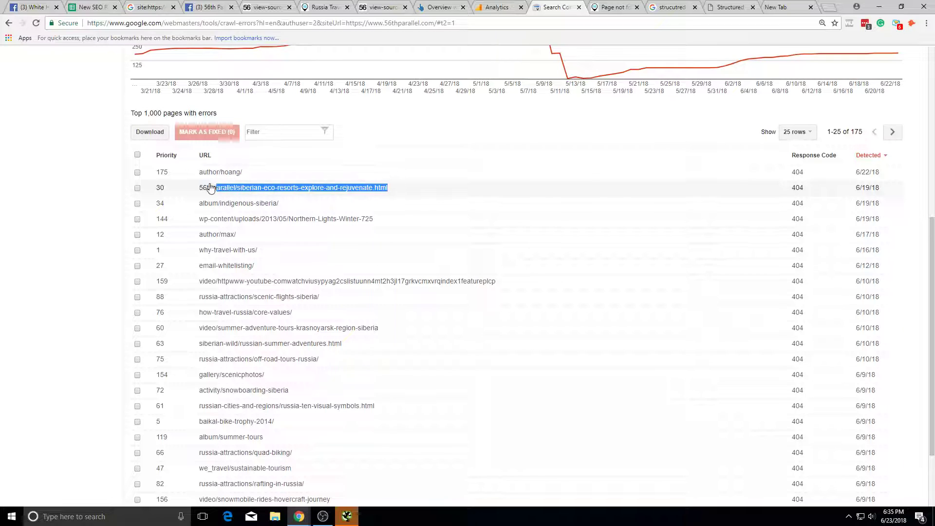
Step: Replace email-whitelisting/ with the siberian-eco-resorts path in the 404 tab and load it
{"action": "left_click", "coordinate": [604, 7]}
{"action": "left_click_drag", "start_coordinate": [284, 22], "coordinate": [179, 23]}
{"action": "type", "text": "/56thparallel/siberian-eco-resorts-explore-and-rejuvenate.html"}
{"action": "key", "text": "ctrl+z"}
{"action": "left_click", "coordinate": [176, 23]}
{"action": "type", "text": "/56thparallel/siberian-eco-resorts-explore-and-rejuvenate.html"}
{"action": "key", "text": "Return"}
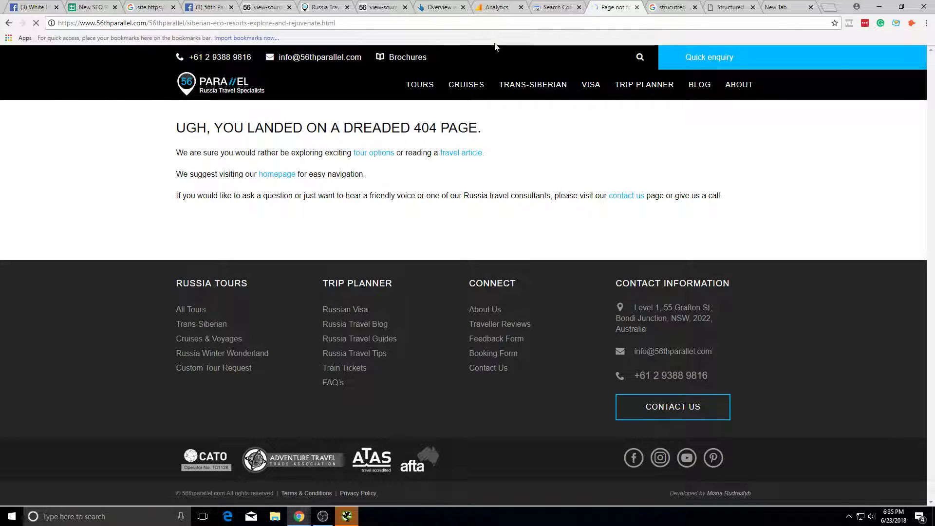
Step: Reload the siberian-eco-resorts URL with a trailing slash added
{"action": "left_click", "coordinate": [473, 26]}
{"action": "left_click", "coordinate": [473, 26]}
{"action": "type", "text": "/"}
{"action": "key", "text": "Return"}
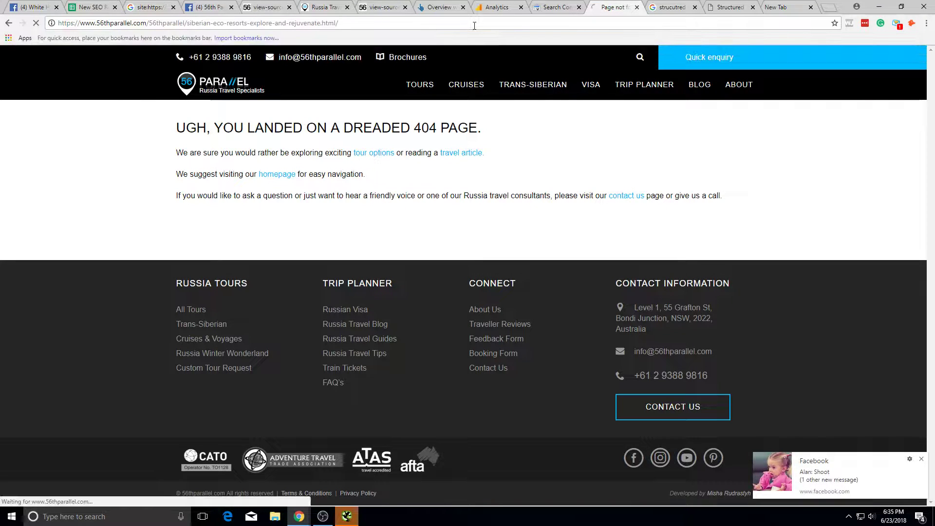
{"action": "double_click", "coordinate": [475, 26]}
{"action": "left_click", "coordinate": [475, 25]}
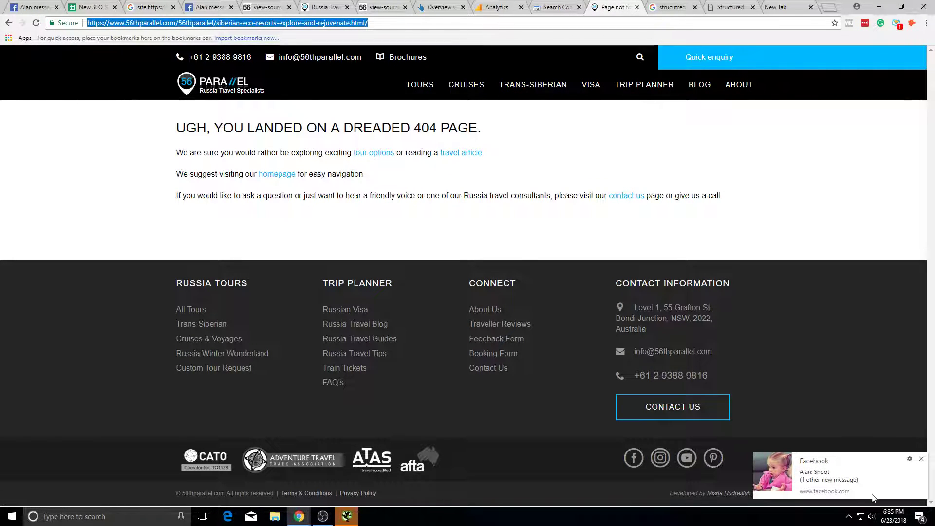
Step: Close the 404 page tab and return to the New SEO Roadmap spreadsheet
{"action": "left_click", "coordinate": [921, 461]}
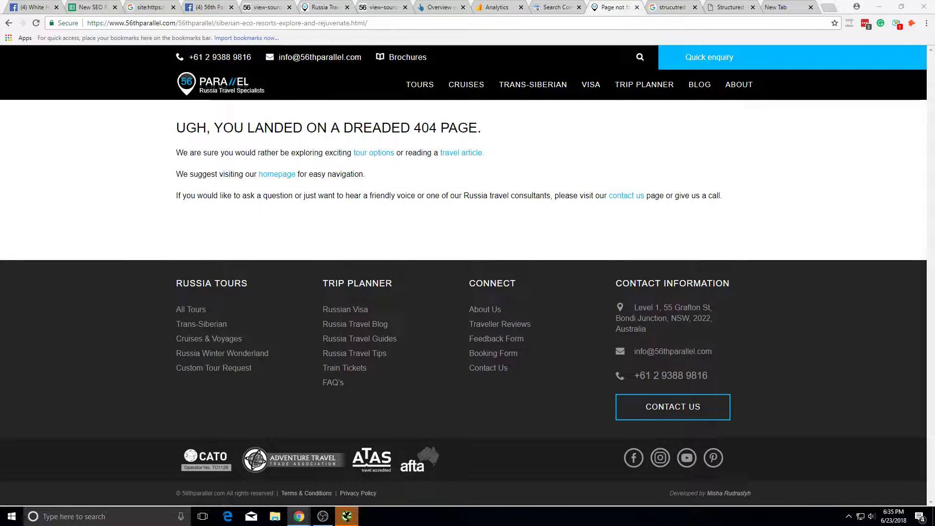
{"action": "left_click", "coordinate": [638, 6]}
{"action": "left_click", "coordinate": [93, 7]}
{"action": "left_click", "coordinate": [236, 276]}
Step: Filter Screaming Frog's crawl to HTML and show it as a maximized folder tree
{"action": "left_click", "coordinate": [462, 186]}
{"action": "key", "text": "alt+Tab"}
{"action": "key", "text": "alt+Tab"}
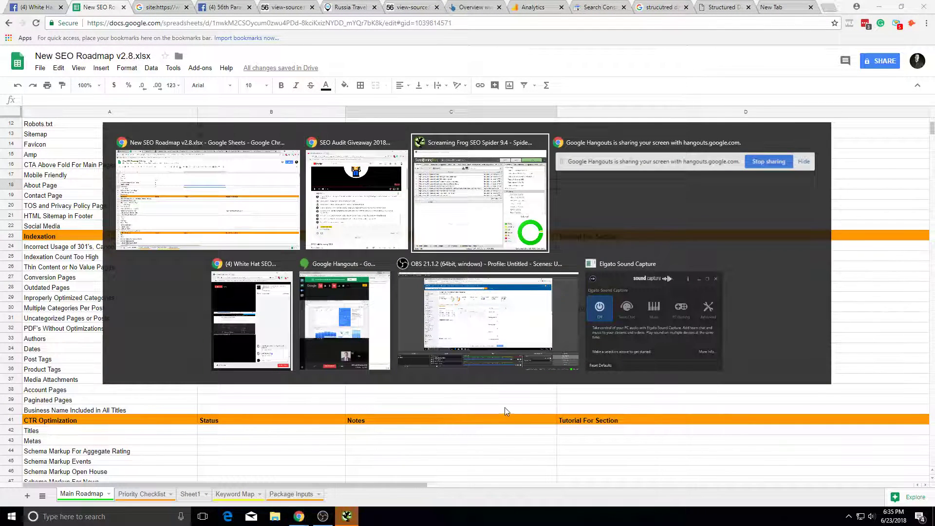
{"action": "key", "text": "Return"}
{"action": "left_click", "coordinate": [32, 70]}
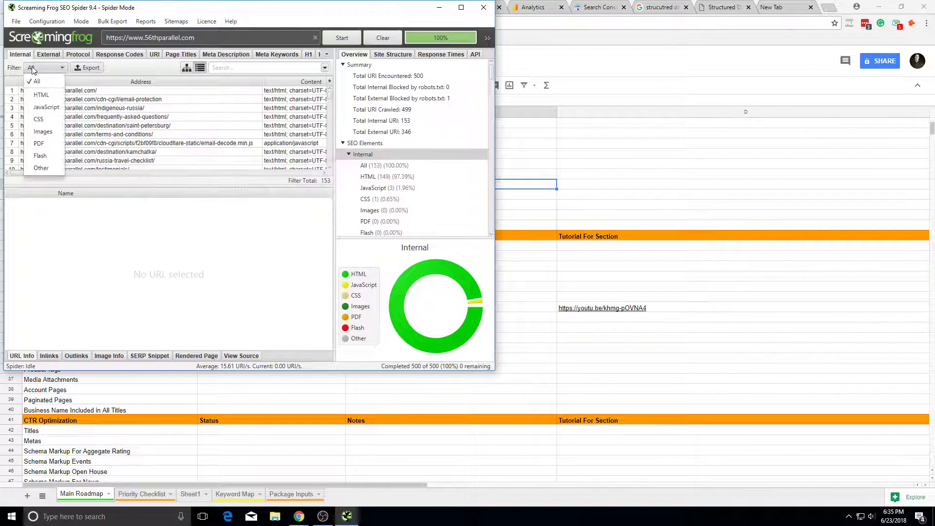
{"action": "left_click", "coordinate": [41, 95]}
{"action": "left_click", "coordinate": [462, 7]}
{"action": "scroll", "coordinate": [317, 174], "scroll_direction": "down", "scroll_amount": 20}
{"action": "scroll", "coordinate": [195, 135], "scroll_direction": "up", "scroll_amount": 3}
{"action": "left_click", "coordinate": [405, 64]}
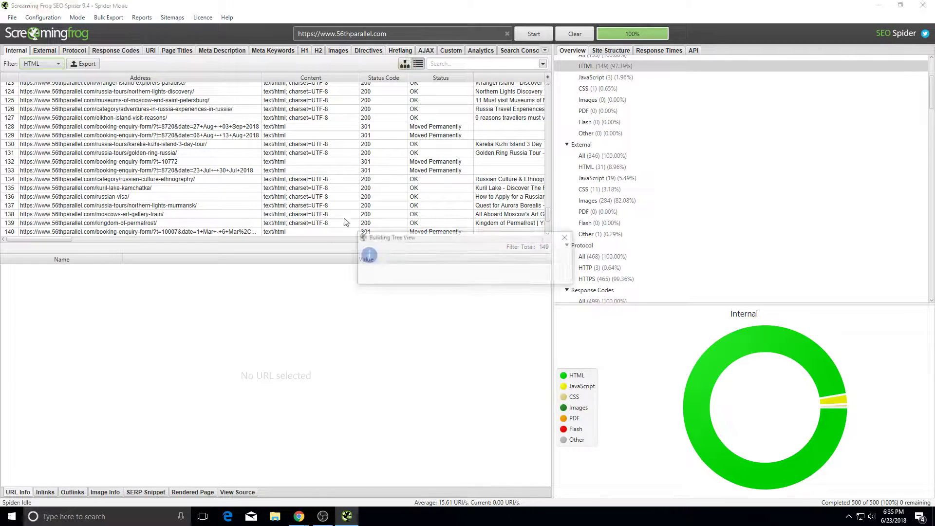
{"action": "scroll", "coordinate": [138, 148], "scroll_direction": "down", "scroll_amount": 3}
{"action": "scroll", "coordinate": [157, 159], "scroll_direction": "up", "scroll_amount": 3}
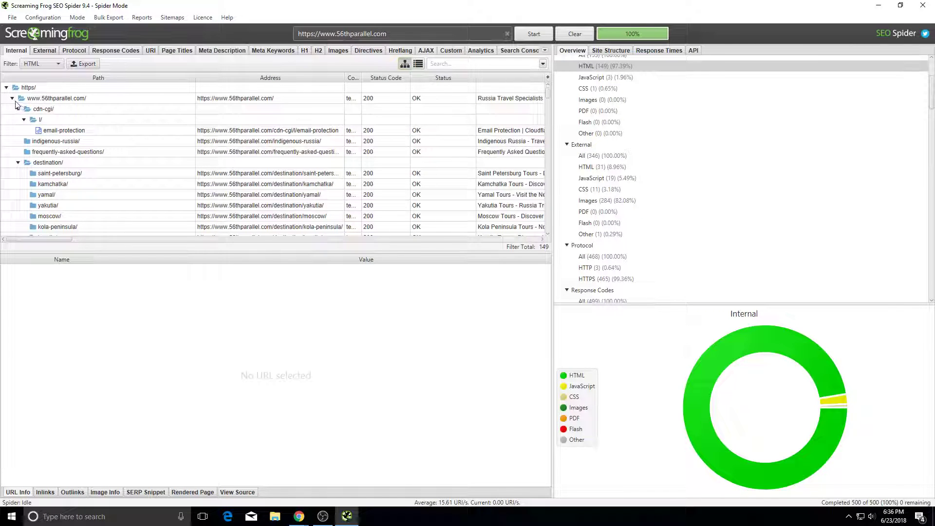
{"action": "left_click", "coordinate": [12, 98]}
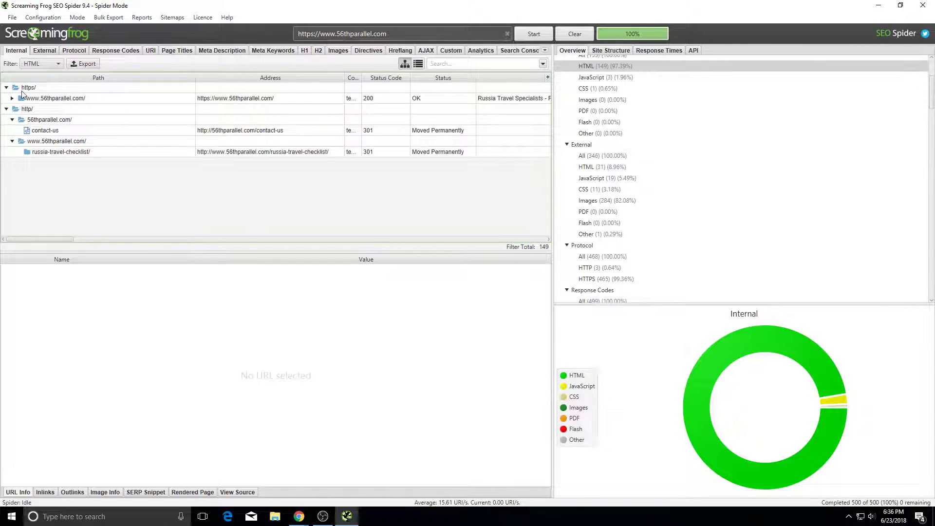
{"action": "left_click", "coordinate": [12, 98]}
{"action": "scroll", "coordinate": [53, 155], "scroll_direction": "down", "scroll_amount": 3}
{"action": "left_click", "coordinate": [46, 110]}
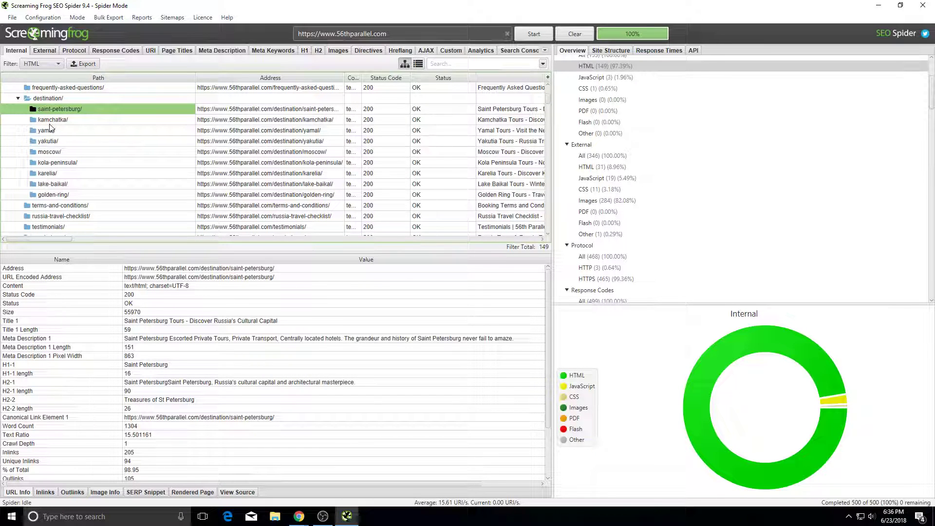
{"action": "key", "text": "Down"}
{"action": "key", "text": "Down"}
{"action": "key", "text": "Down"}
{"action": "key", "text": "Down"}
{"action": "key", "text": "Down"}
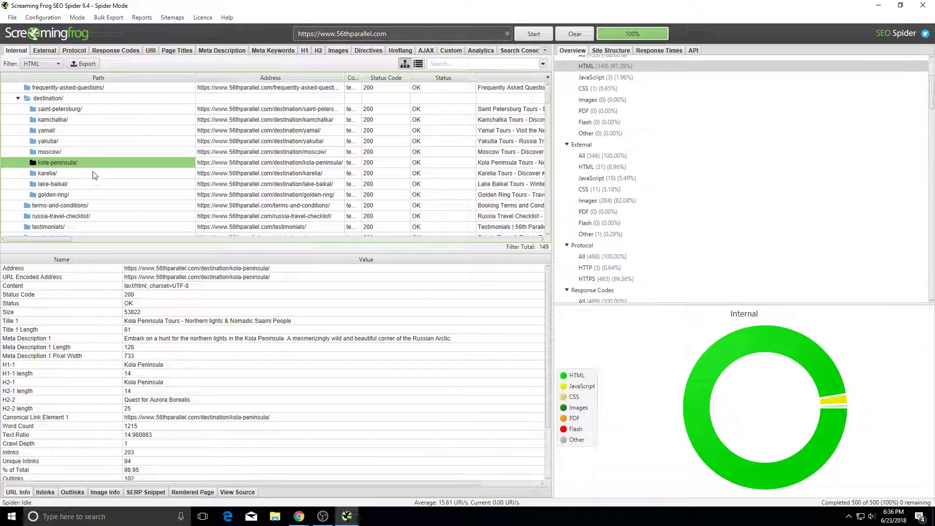
{"action": "key", "text": "Down"}
{"action": "key", "text": "Down"}
{"action": "key", "text": "Down"}
{"action": "key", "text": "Down"}
{"action": "scroll", "coordinate": [68, 197], "scroll_direction": "down", "scroll_amount": 3}
{"action": "left_click", "coordinate": [67, 152]}
{"action": "key", "text": "Up"}
{"action": "scroll", "coordinate": [71, 144], "scroll_direction": "up", "scroll_amount": 5}
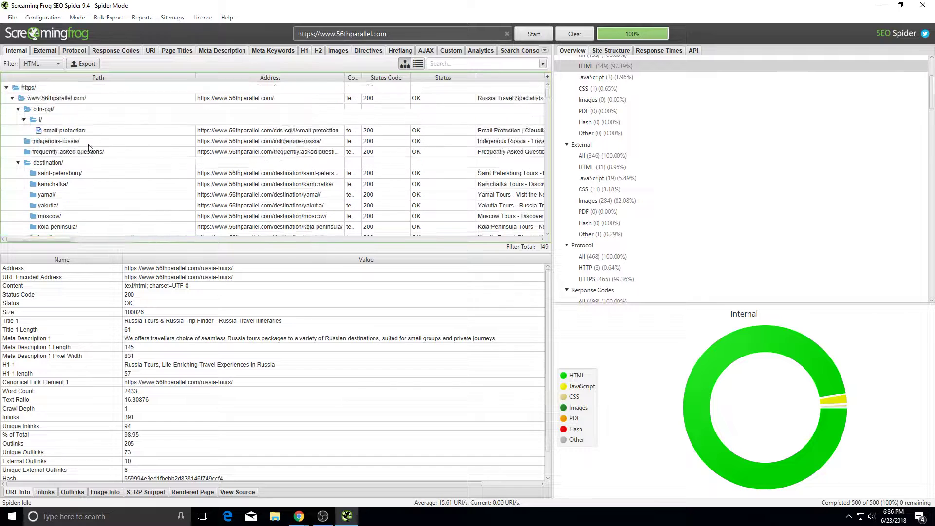
Step: Check the kamchatka, saint-petersburg, yakutia, karelia, yamal, moscow and golden-ring destination pages
{"action": "scroll", "coordinate": [88, 145], "scroll_direction": "down", "scroll_amount": 1}
{"action": "left_click", "coordinate": [74, 129]}
{"action": "left_click", "coordinate": [91, 154]}
{"action": "left_click", "coordinate": [92, 139]}
{"action": "left_click", "coordinate": [110, 174]}
{"action": "scroll", "coordinate": [122, 189], "scroll_direction": "down", "scroll_amount": 1}
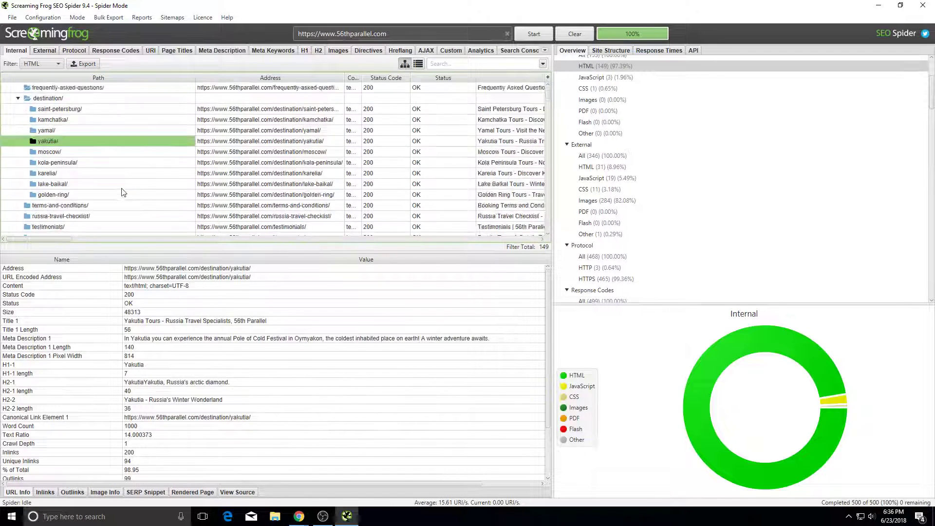
{"action": "scroll", "coordinate": [102, 175], "scroll_direction": "up", "scroll_amount": 2}
{"action": "scroll", "coordinate": [76, 156], "scroll_direction": "down", "scroll_amount": 2}
{"action": "left_click", "coordinate": [63, 174]}
{"action": "left_click", "coordinate": [54, 130]}
{"action": "left_click", "coordinate": [61, 120]}
{"action": "left_click", "coordinate": [62, 99]}
{"action": "left_click", "coordinate": [67, 121]}
{"action": "left_click", "coordinate": [77, 153]}
{"action": "left_click", "coordinate": [69, 100]}
{"action": "left_click", "coordinate": [77, 131]}
{"action": "left_click", "coordinate": [80, 153]}
{"action": "left_click", "coordinate": [83, 176]}
{"action": "left_click", "coordinate": [87, 197]}
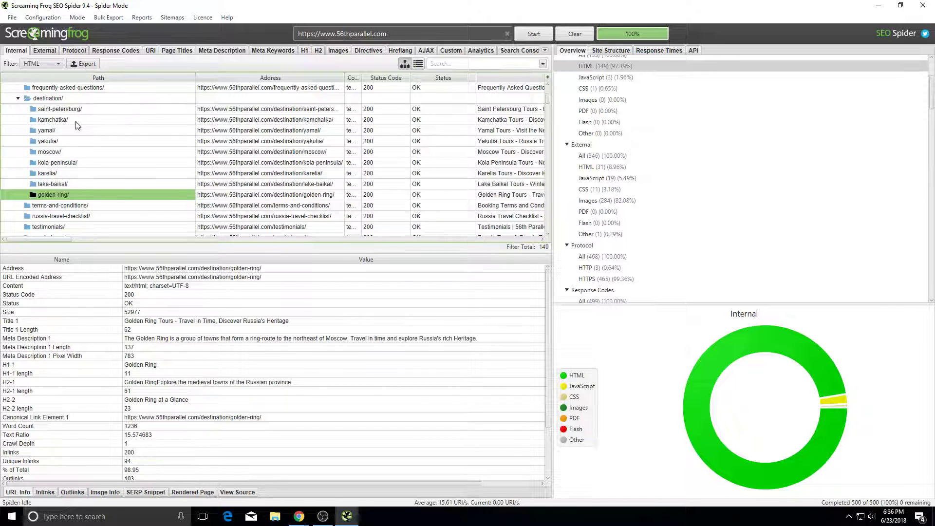
{"action": "scroll", "coordinate": [77, 126], "scroll_direction": "down", "scroll_amount": 1}
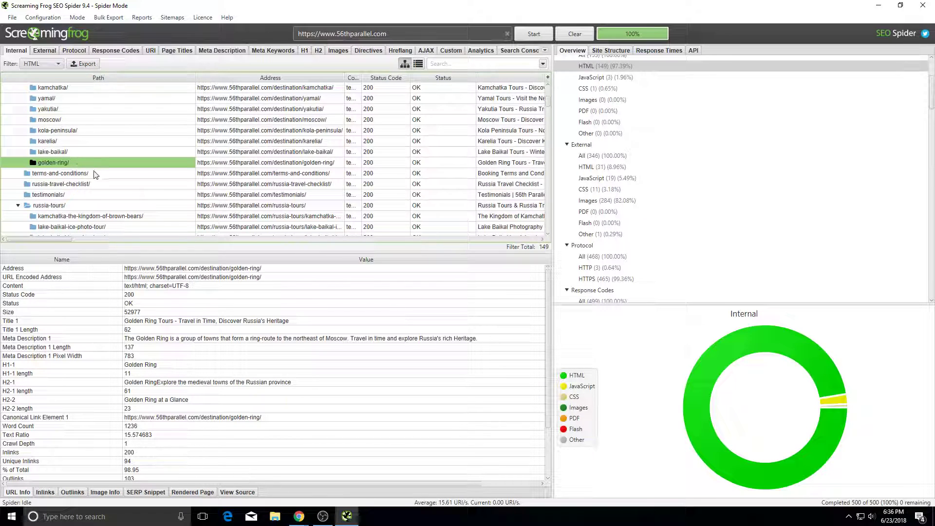
{"action": "left_click", "coordinate": [86, 213]}
{"action": "left_click", "coordinate": [84, 208]}
{"action": "left_click", "coordinate": [85, 213]}
Step: Compare Chrome's tabs with the moscow/ and destination/ crawl entries, ending on the 56th Parallel site
{"action": "key", "text": "alt+Tab"}
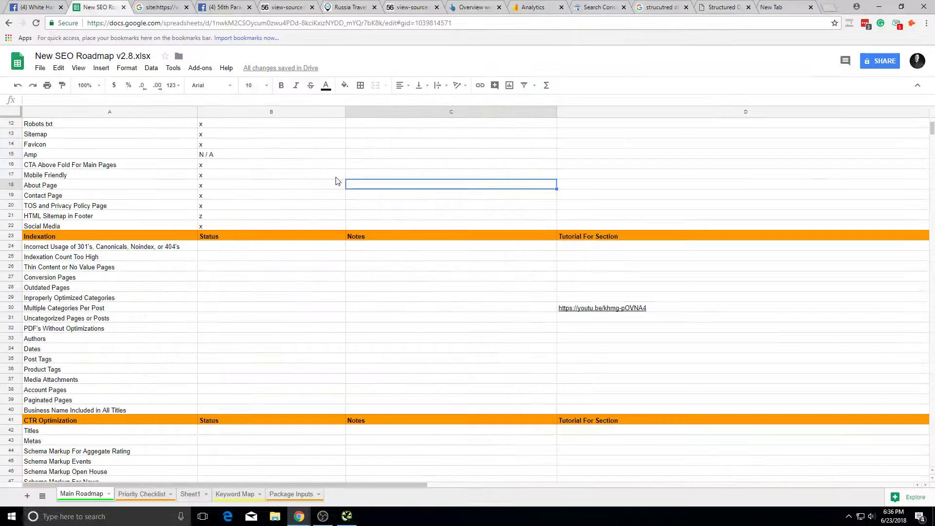
{"action": "left_click", "coordinate": [409, 5]}
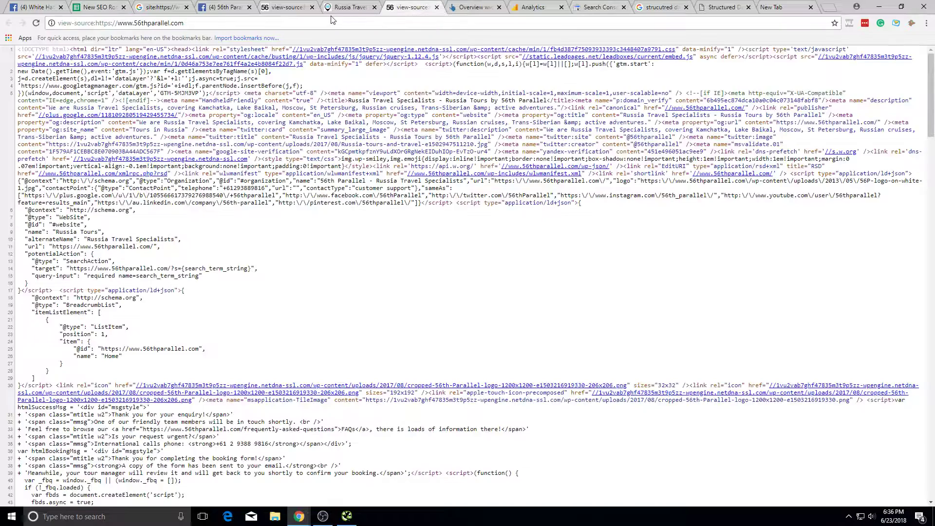
{"action": "left_click", "coordinate": [345, 7]}
{"action": "key", "text": "alt+Tab"}
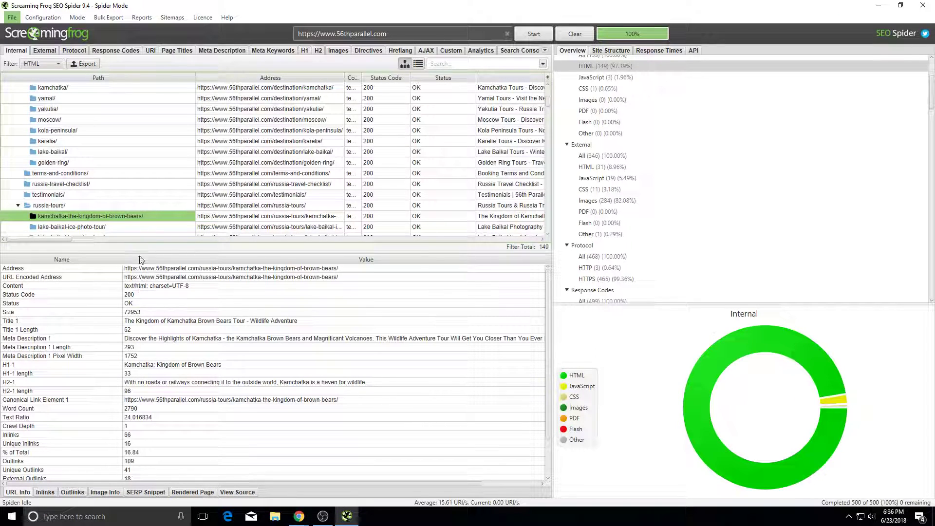
{"action": "left_click", "coordinate": [109, 120]}
{"action": "scroll", "coordinate": [113, 137], "scroll_direction": "up", "scroll_amount": 1}
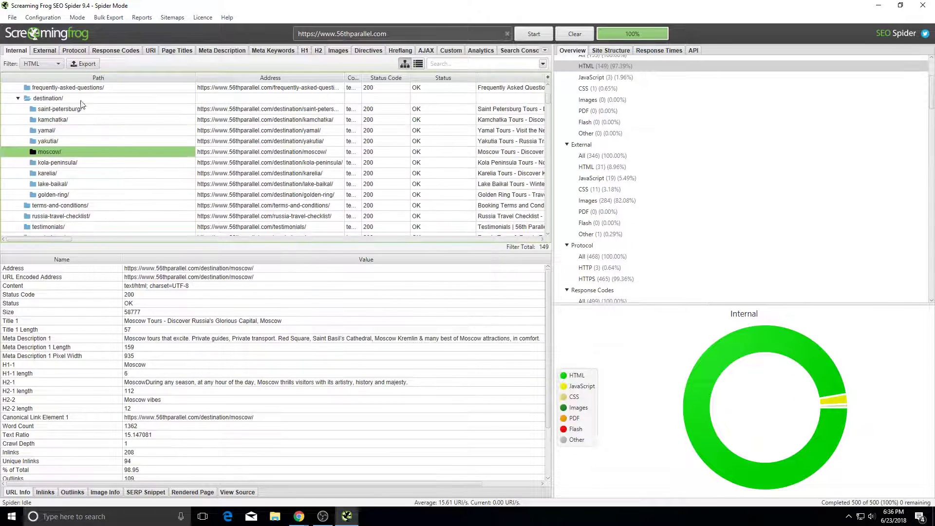
{"action": "left_click", "coordinate": [73, 99]}
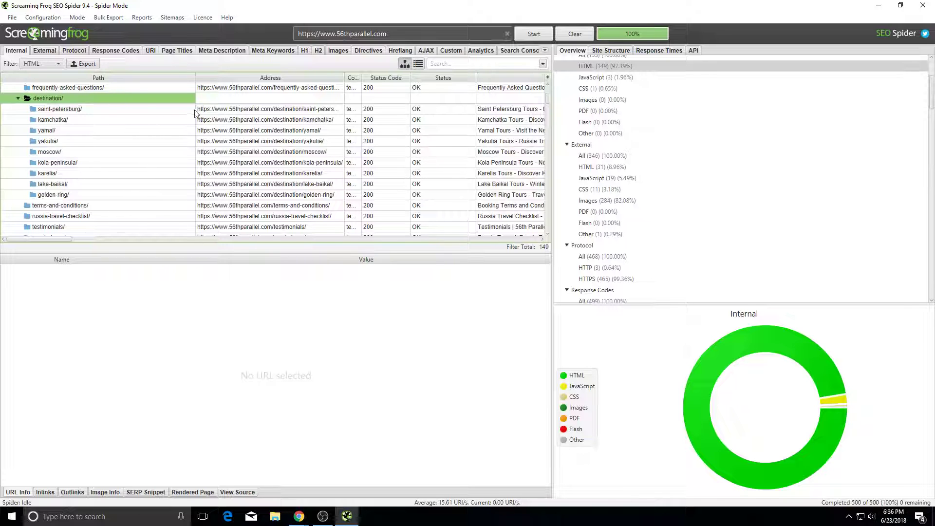
{"action": "key", "text": "alt+Tab"}
{"action": "scroll", "coordinate": [628, 146], "scroll_direction": "up", "scroll_amount": 15}
Step: Search the homepage source code for '/destination/' links
{"action": "scroll", "coordinate": [642, 123], "scroll_direction": "down", "scroll_amount": 10}
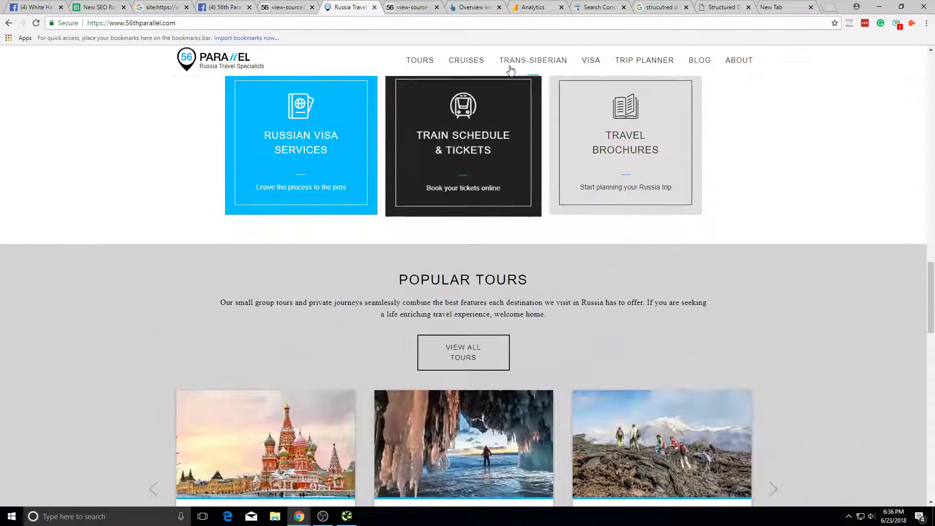
{"action": "key", "text": "ctrl+f"}
{"action": "right_click", "coordinate": [681, 230]}
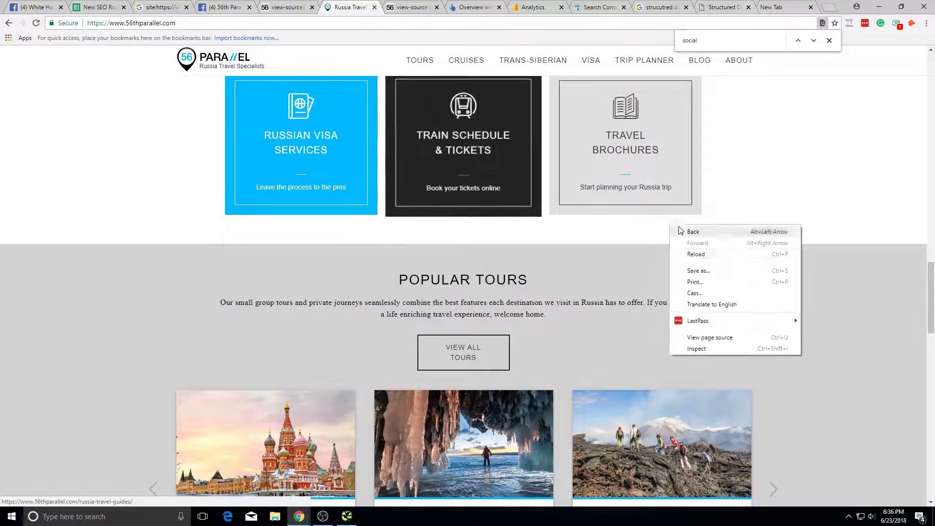
{"action": "left_click", "coordinate": [706, 338]}
{"action": "type", "text": "/destin"}
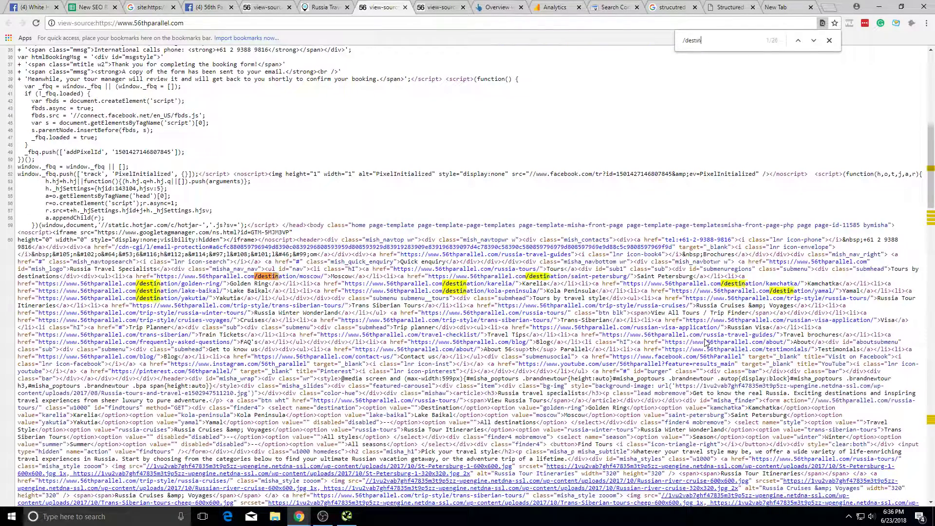
{"action": "type", "text": "ation/"}
{"action": "key", "text": "Return"}
{"action": "key", "text": "Return"}
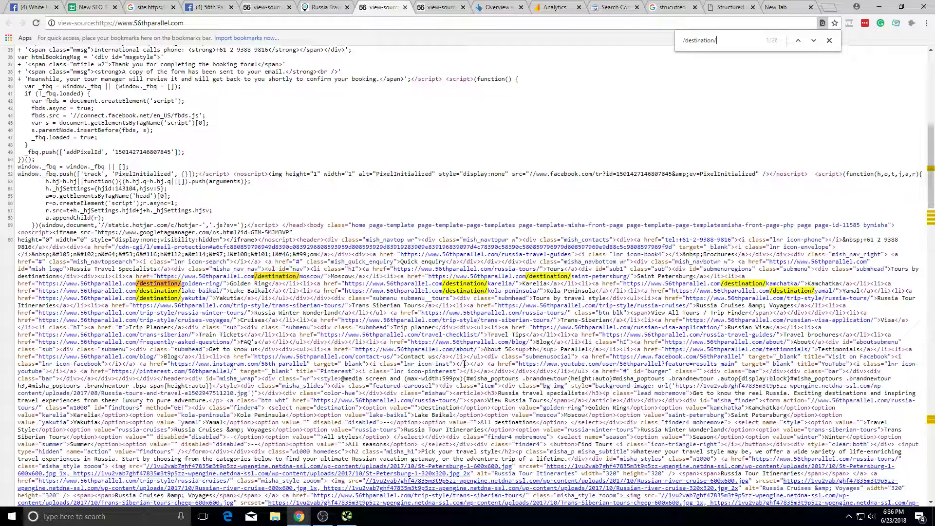
Step: Open the saint-petersburg link and load the bare /destination/ URL, which returns 404
{"action": "left_click", "coordinate": [604, 278]}
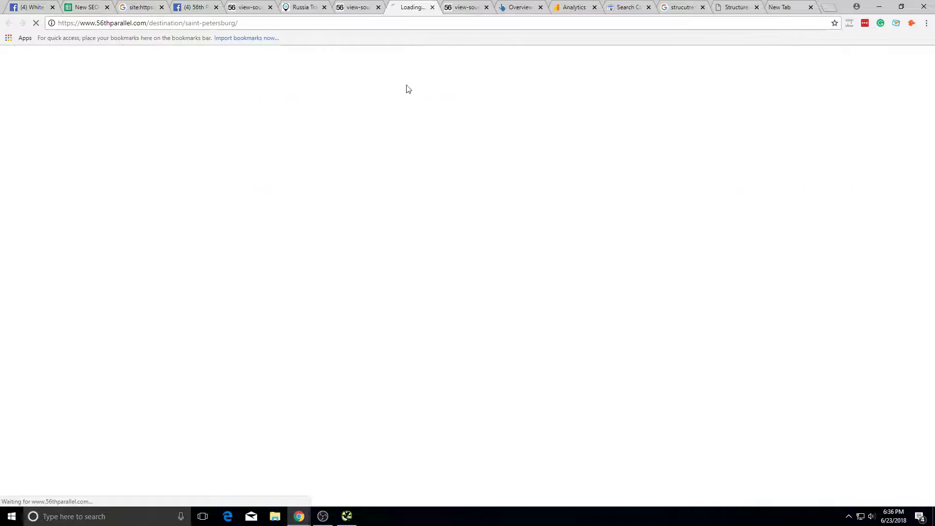
{"action": "key", "text": "BackSpace"}
{"action": "key", "text": "Return"}
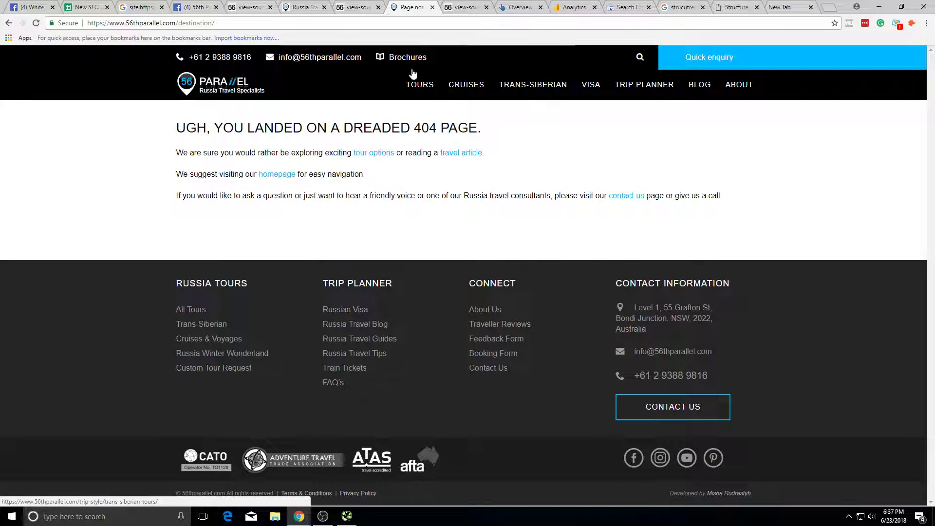
{"action": "left_click", "coordinate": [146, 23]}
Step: Cross-check the SEO Spider crawl, then reload the /destination/saint-petersburg/ page
{"action": "key", "text": "alt+Tab"}
{"action": "scroll", "coordinate": [217, 125], "scroll_direction": "up", "scroll_amount": 1}
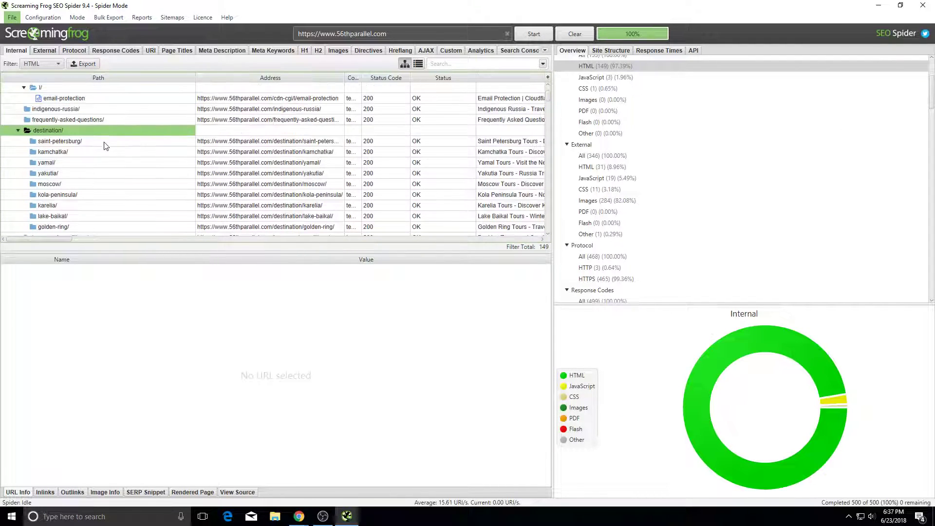
{"action": "key", "text": "alt+Tab"}
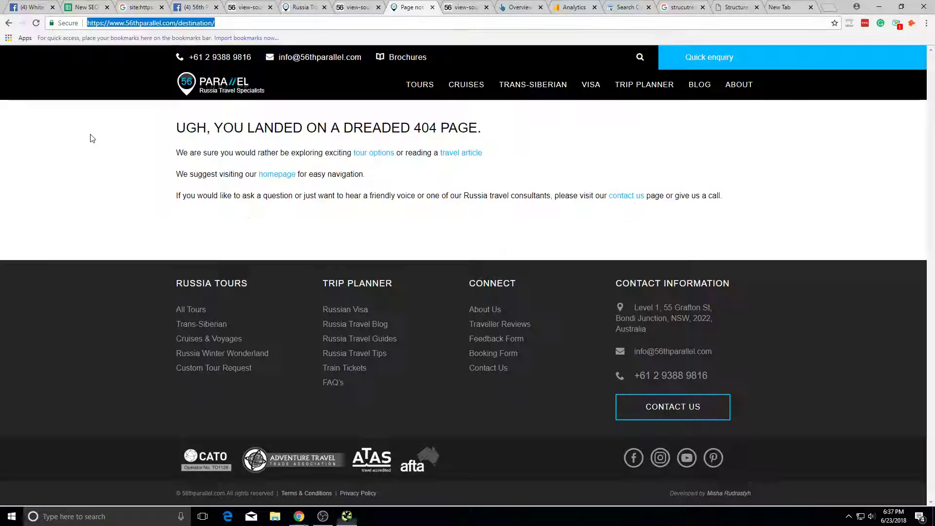
{"action": "key", "text": "End"}
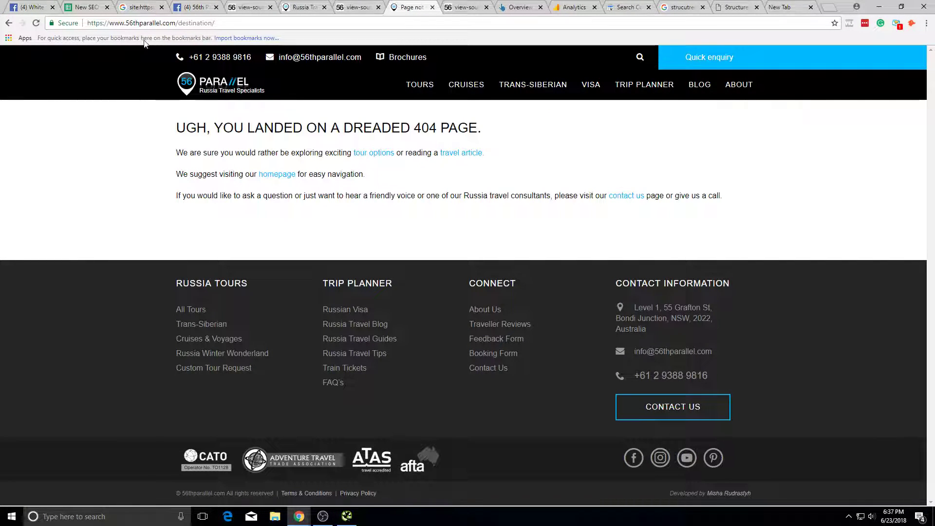
{"action": "key", "text": "alt+Tab"}
{"action": "left_click", "coordinate": [130, 149]}
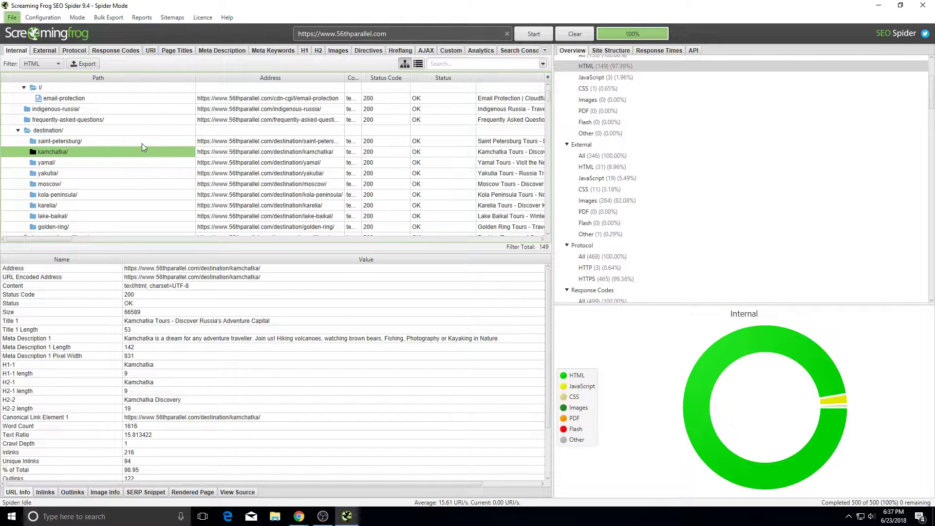
{"action": "key", "text": "alt+Tab"}
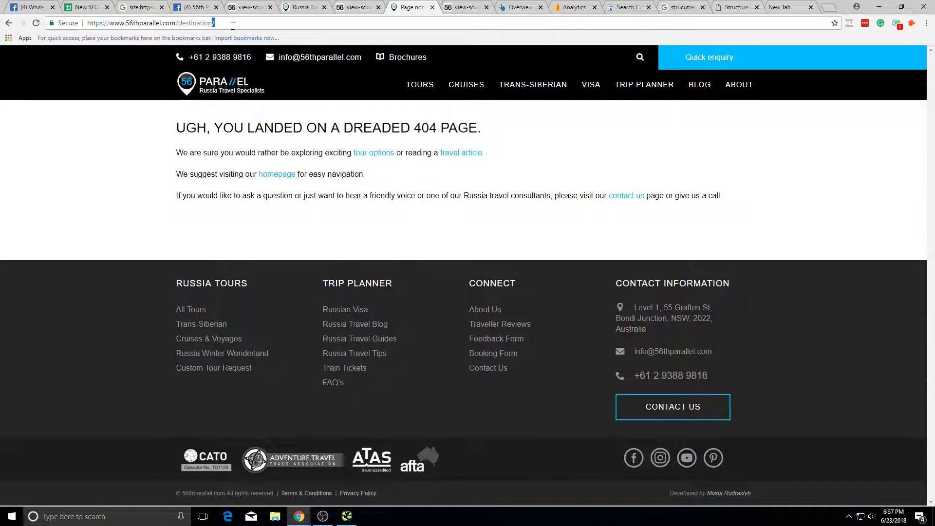
{"action": "type", "text": "saint-petersburg/"}
{"action": "key", "text": "Return"}
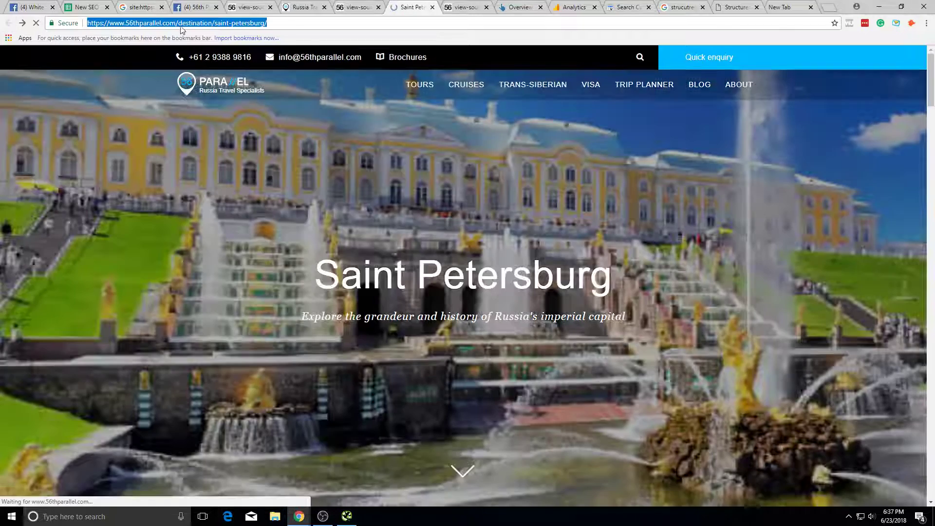
Step: Select parts of the saint-petersburg address and cycle through the open Chrome tabs
{"action": "left_click_drag", "start_coordinate": [215, 23], "coordinate": [396, 17]}
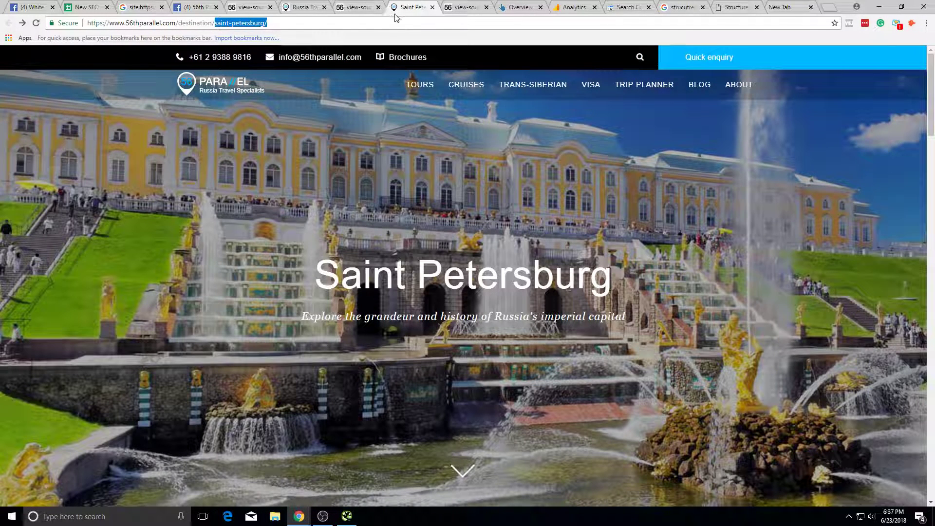
{"action": "left_click", "coordinate": [247, 22]}
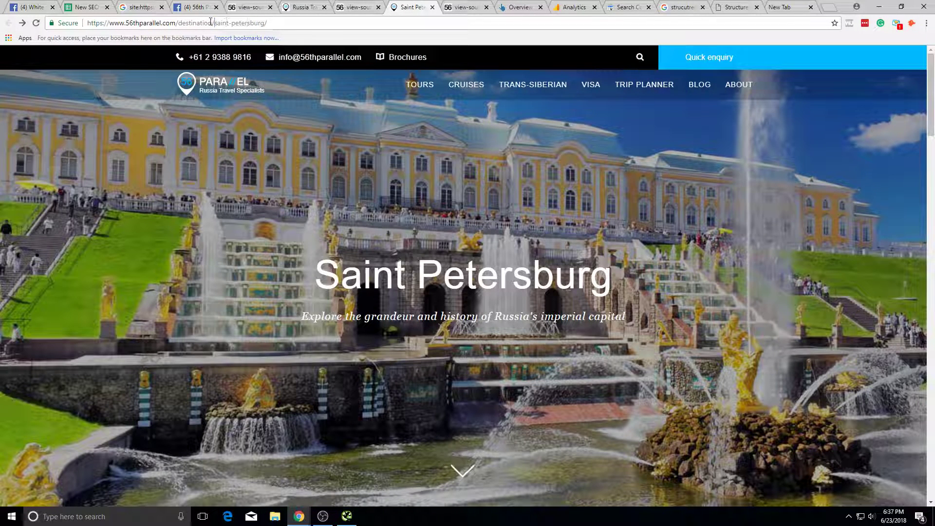
{"action": "left_click_drag", "start_coordinate": [200, 21], "coordinate": [284, 19]}
{"action": "left_click", "coordinate": [285, 22]}
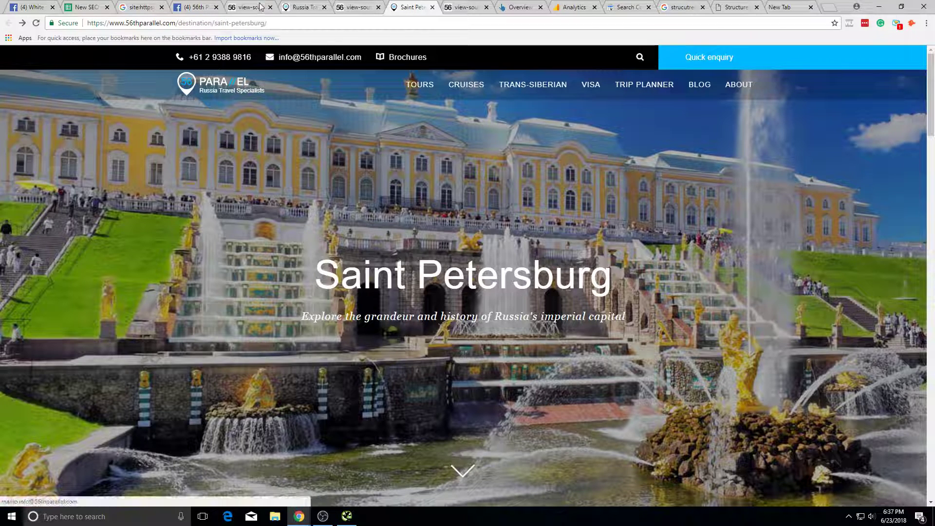
{"action": "left_click", "coordinate": [87, 7]}
{"action": "key", "text": "alt+Tab"}
{"action": "key", "text": "alt+Tab"}
{"action": "left_click", "coordinate": [193, 8]}
{"action": "left_click", "coordinate": [139, 8]}
{"action": "left_click", "coordinate": [247, 8]}
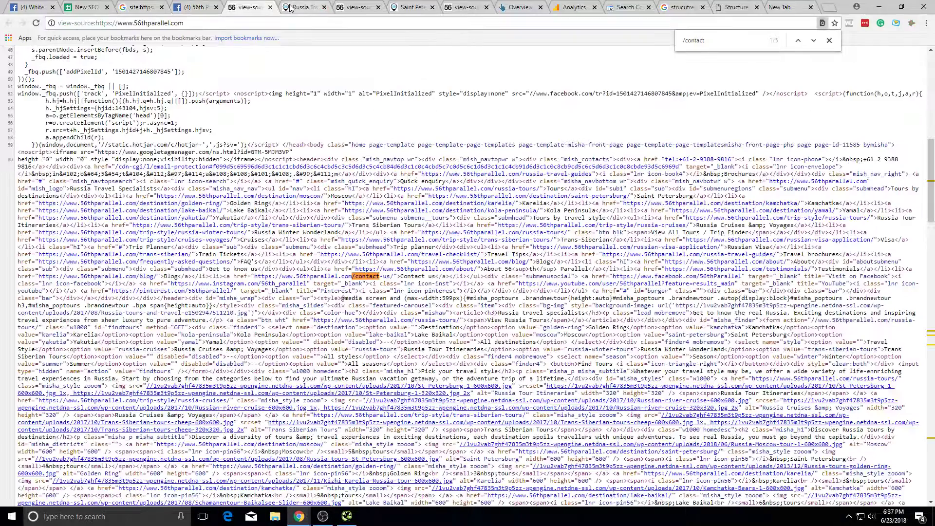
{"action": "left_click", "coordinate": [291, 7]}
Step: Move the /destination/ source tab to second place and select the address up to /destination
{"action": "key", "text": "ctrl+Tab"}
{"action": "key", "text": "ctrl+Tab"}
{"action": "left_click_drag", "start_coordinate": [361, 7], "coordinate": [2, 5]}
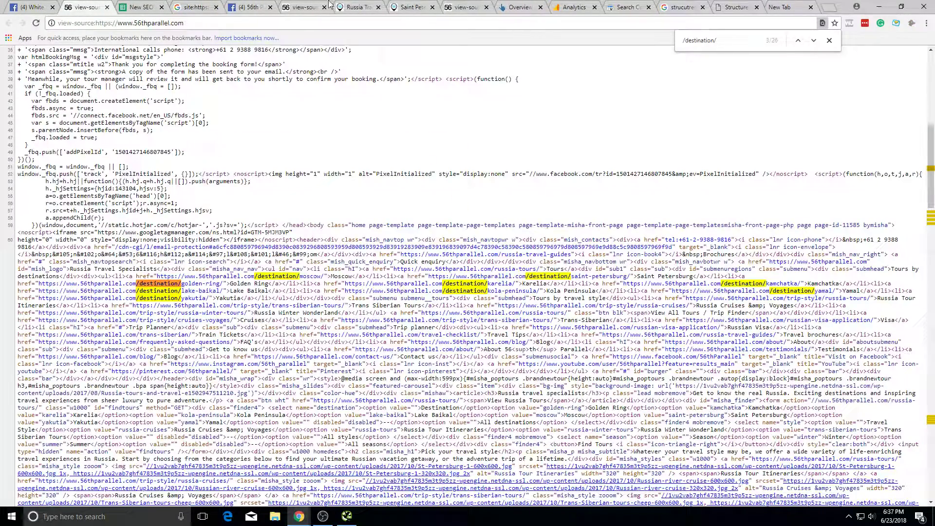
{"action": "left_click", "coordinate": [346, 9]}
{"action": "key", "text": "ctrl+Tab"}
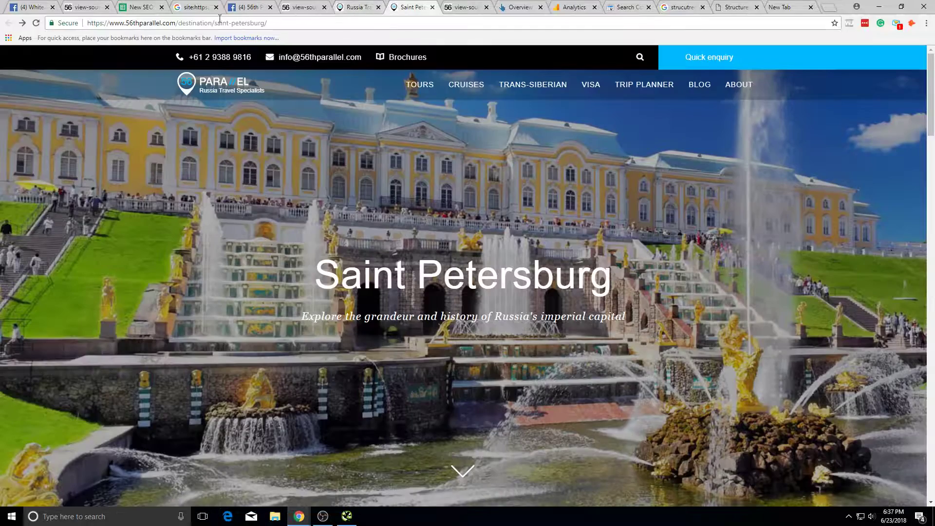
{"action": "left_click_drag", "start_coordinate": [212, 23], "coordinate": [94, 20]}
{"action": "key", "text": "ctrl+c"}
{"action": "left_click", "coordinate": [86, 7]}
{"action": "left_click", "coordinate": [140, 7]}
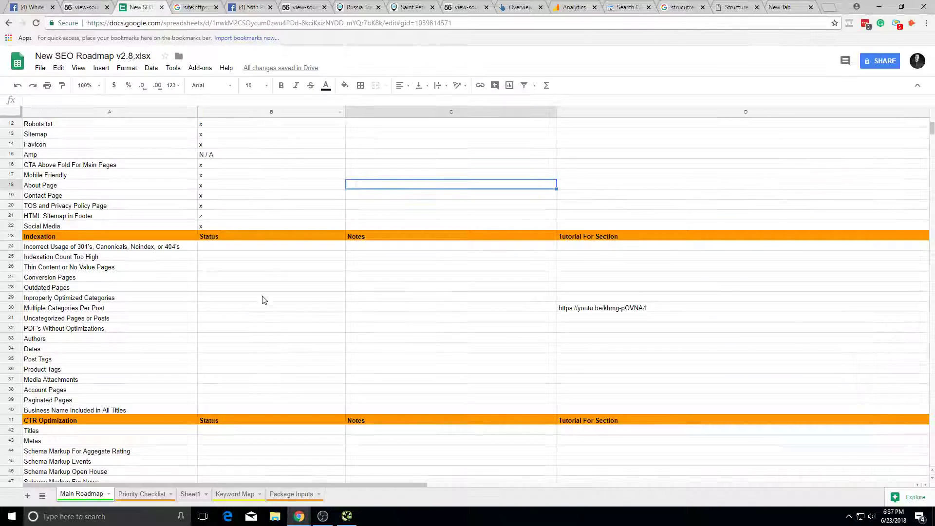
{"action": "left_click", "coordinate": [169, 494]}
{"action": "type", "text": "Fill out page for"}
{"action": "key", "text": "ctrl+v"}
{"action": "type", "text": "/"}
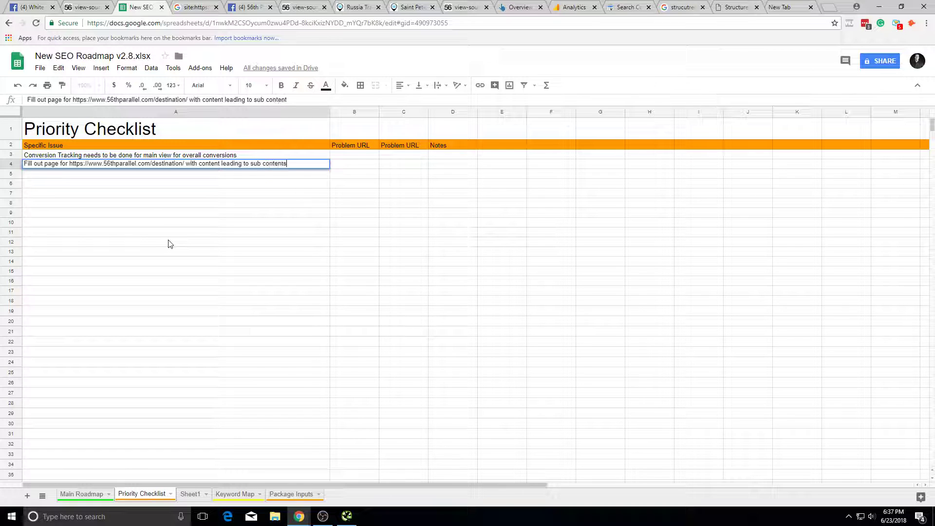
{"action": "type", "text": "s"}
{"action": "left_click", "coordinate": [171, 243]}
Step: Flip through Chrome tabs, then return to SEO Spider and view russia-tours/ details
{"action": "left_click", "coordinate": [195, 7]}
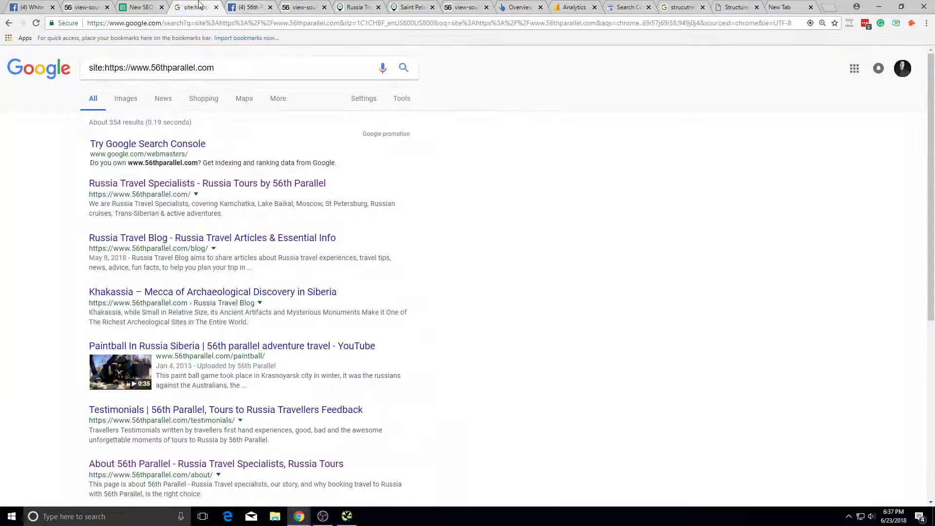
{"action": "left_click", "coordinate": [302, 7]}
{"action": "left_click", "coordinate": [351, 6]}
{"action": "scroll", "coordinate": [374, 348], "scroll_direction": "up", "scroll_amount": 10}
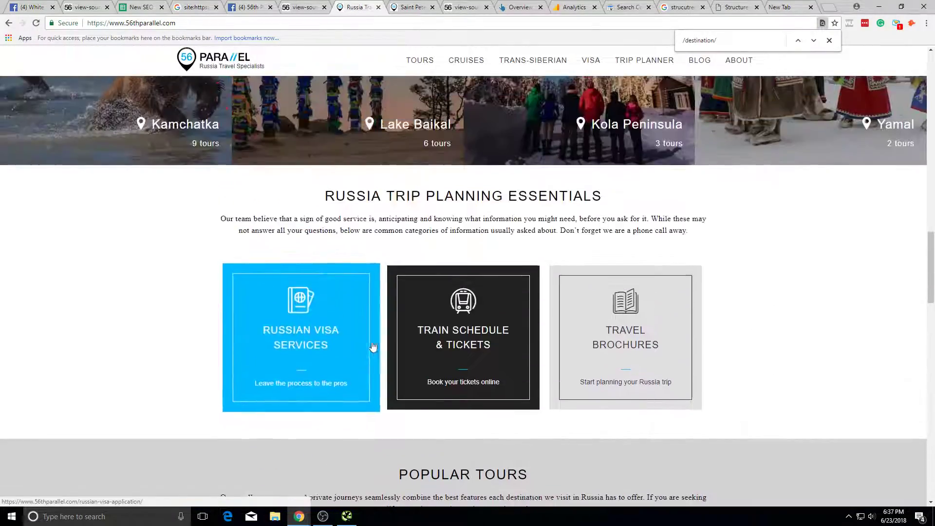
{"action": "key", "text": "alt+Tab"}
{"action": "scroll", "coordinate": [153, 159], "scroll_direction": "down", "scroll_amount": 1}
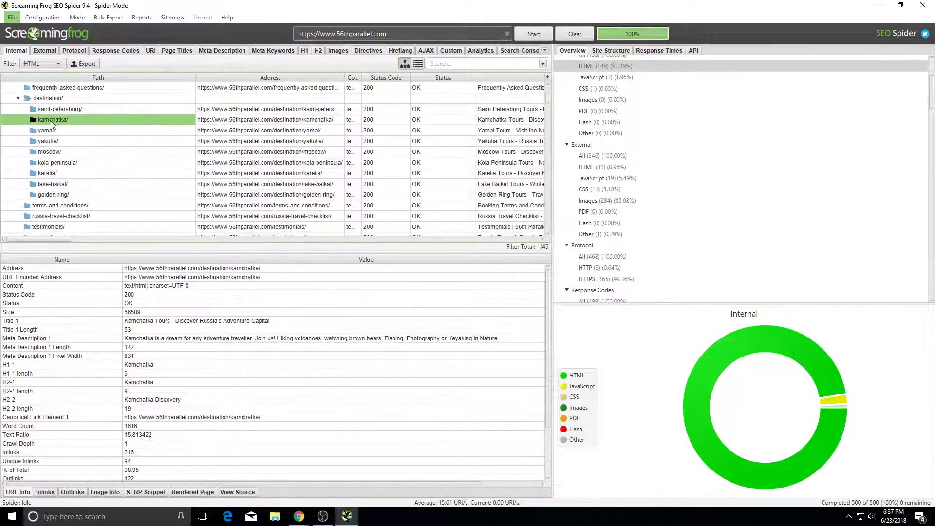
{"action": "scroll", "coordinate": [61, 195], "scroll_direction": "down", "scroll_amount": 2}
{"action": "left_click", "coordinate": [56, 177]}
Step: Review destination/ and frequently-asked-questions/ rows, then drag splitters to enlarge the URL list
{"action": "scroll", "coordinate": [101, 184], "scroll_direction": "up", "scroll_amount": 2}
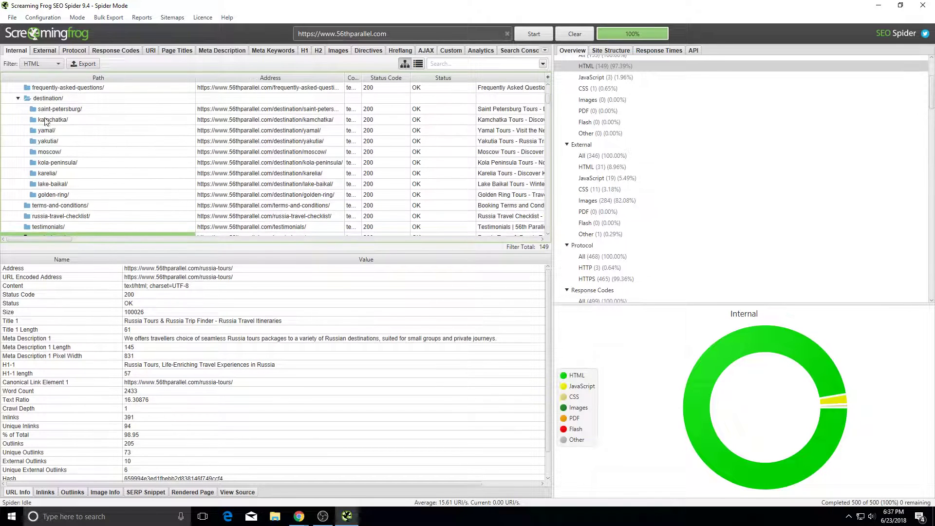
{"action": "left_click", "coordinate": [51, 100]}
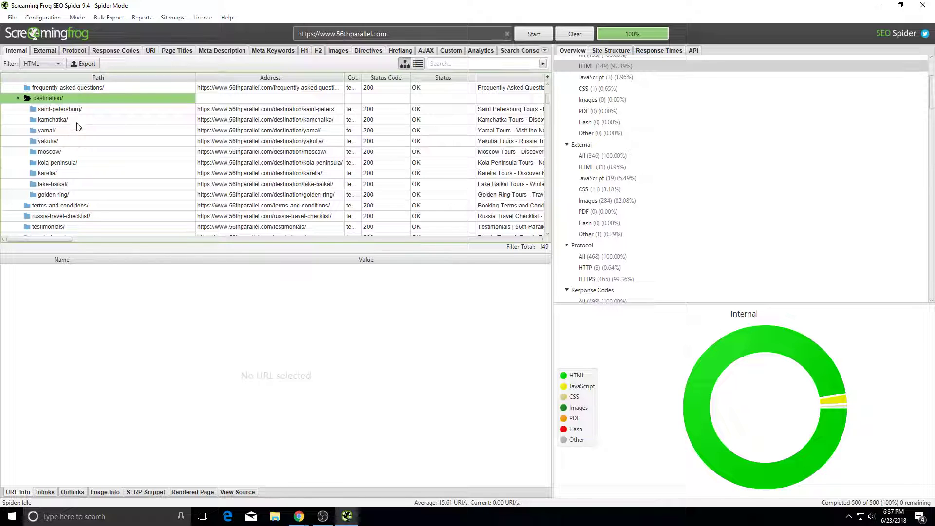
{"action": "scroll", "coordinate": [74, 126], "scroll_direction": "down", "scroll_amount": 1}
{"action": "left_click", "coordinate": [61, 205]}
{"action": "scroll", "coordinate": [64, 204], "scroll_direction": "up", "scroll_amount": 2}
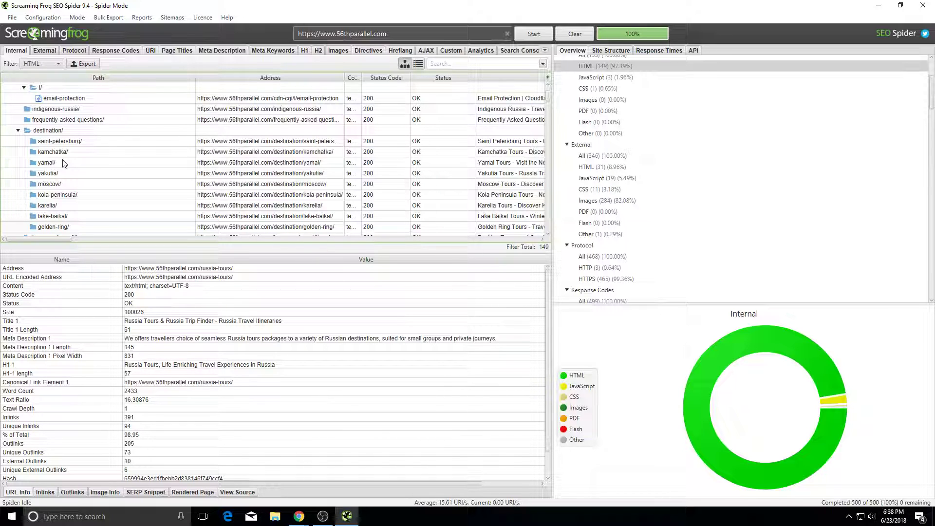
{"action": "left_click", "coordinate": [45, 120]}
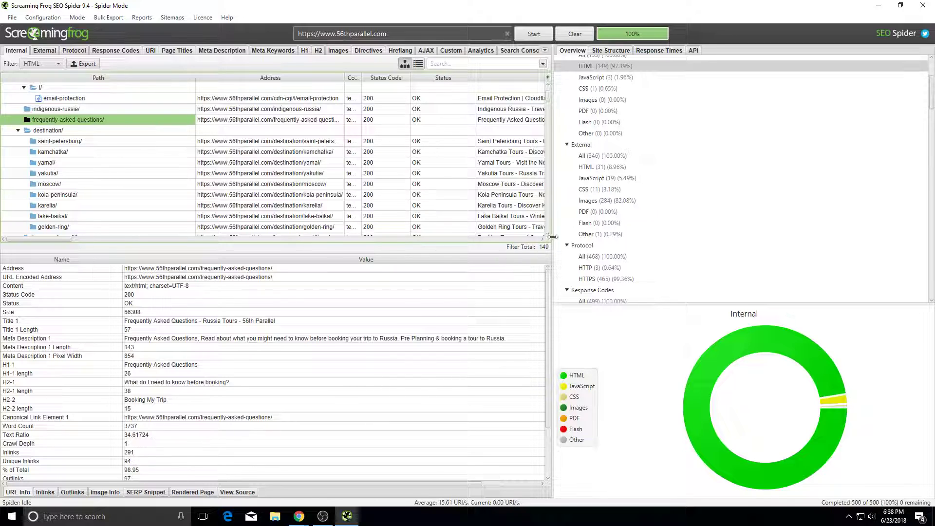
{"action": "left_click_drag", "start_coordinate": [553, 237], "coordinate": [643, 237]}
{"action": "left_click_drag", "start_coordinate": [588, 254], "coordinate": [588, 451]}
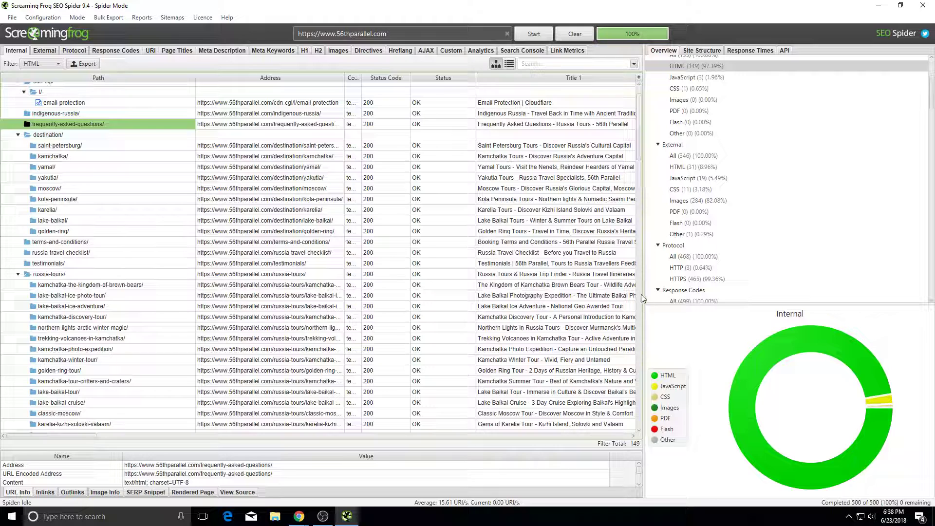
Step: Widen the crawl table to reveal title and meta columns and broaden the Path column
{"action": "left_click_drag", "start_coordinate": [643, 299], "coordinate": [861, 298]}
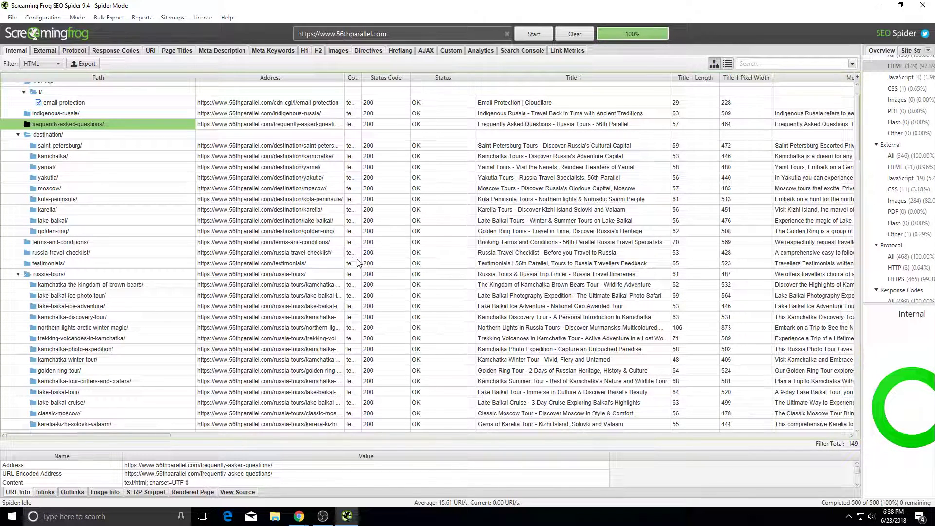
{"action": "left_click", "coordinate": [91, 147]}
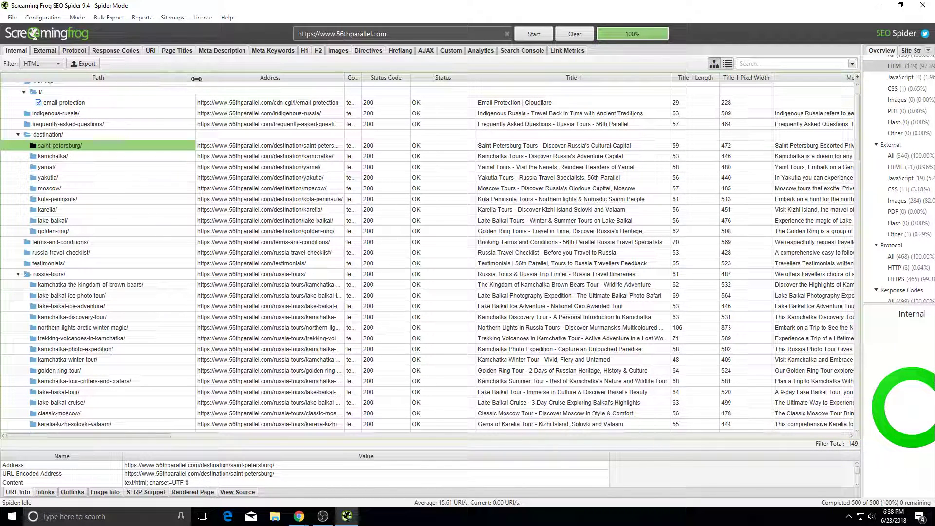
{"action": "left_click_drag", "start_coordinate": [196, 78], "coordinate": [328, 81]}
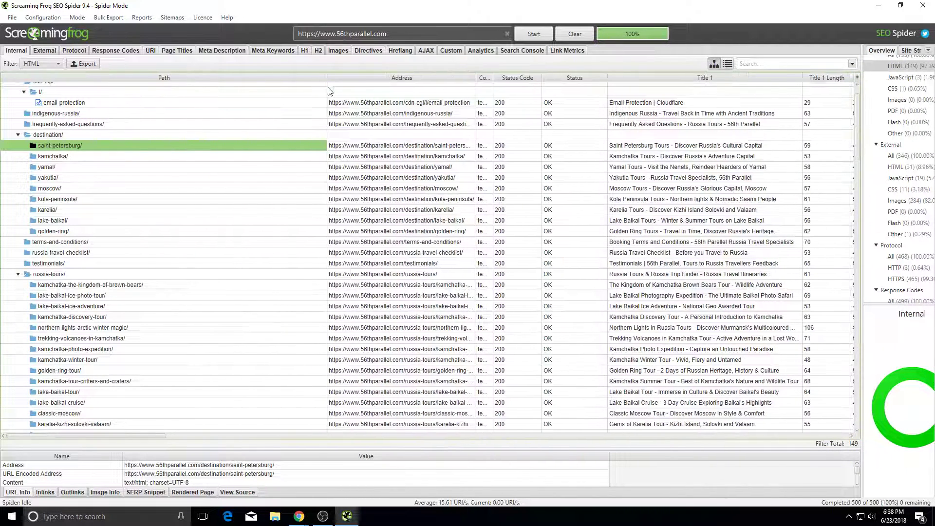
Step: Compare the destination/ and russia-tours/ folders, then return to the 56th Parallel site
{"action": "left_click", "coordinate": [94, 134]}
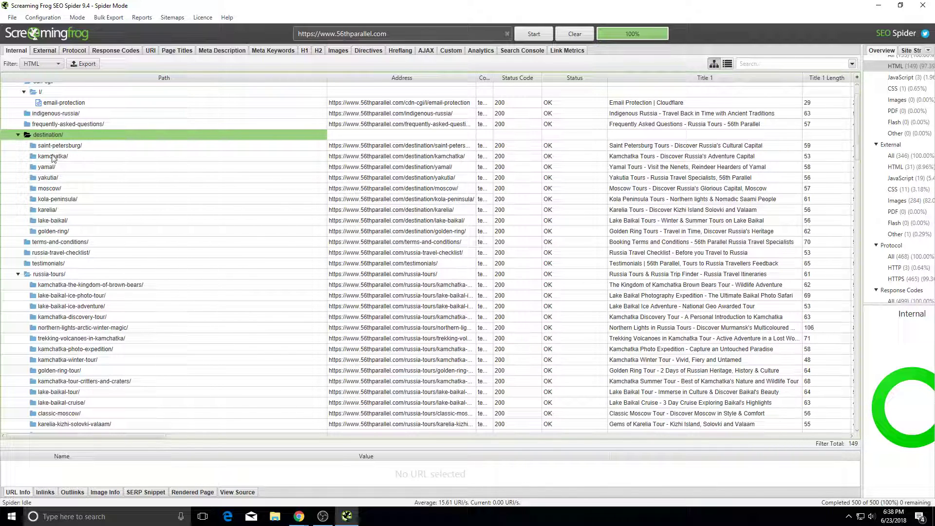
{"action": "left_click", "coordinate": [52, 277]}
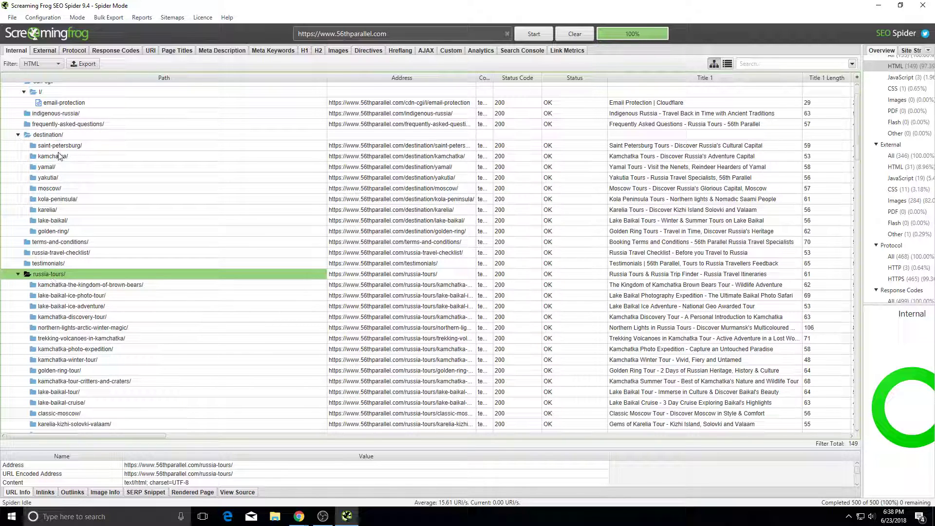
{"action": "left_click", "coordinate": [59, 136]}
{"action": "left_click", "coordinate": [54, 274]}
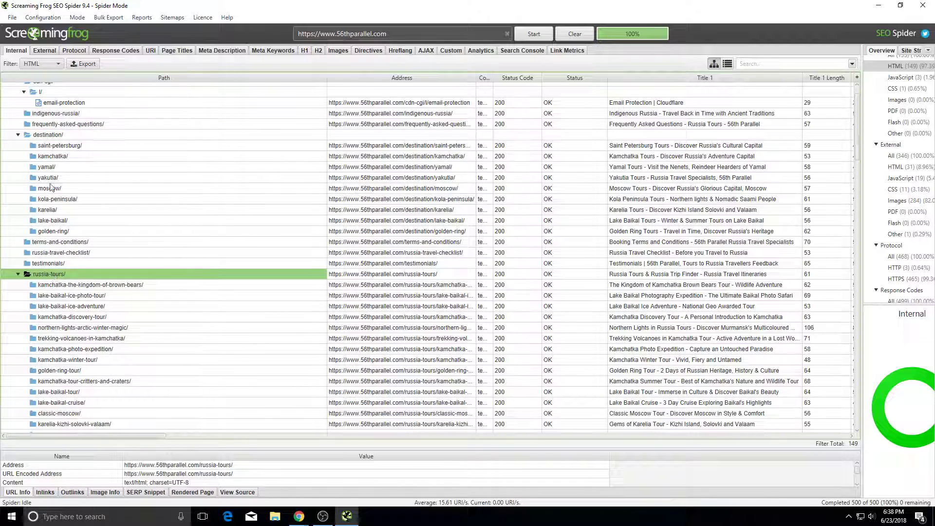
{"action": "left_click", "coordinate": [55, 139]}
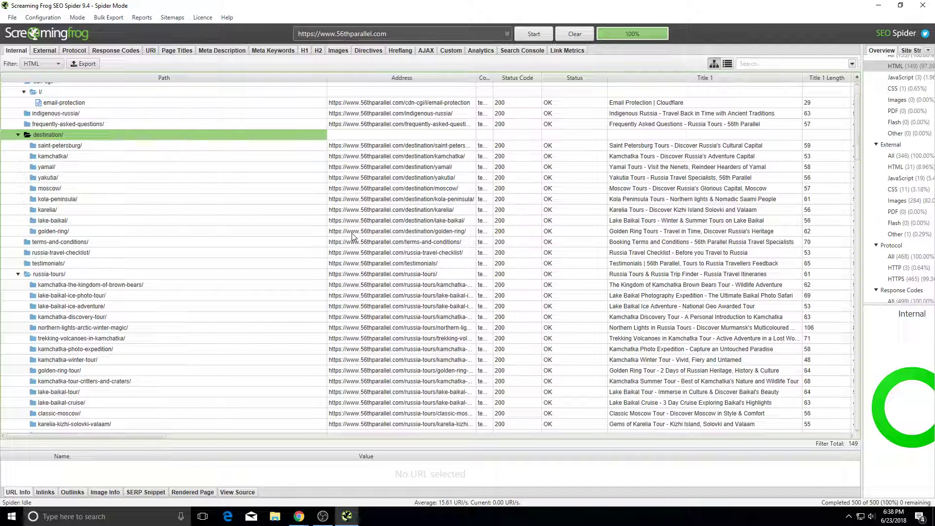
{"action": "key", "text": "alt+Tab"}
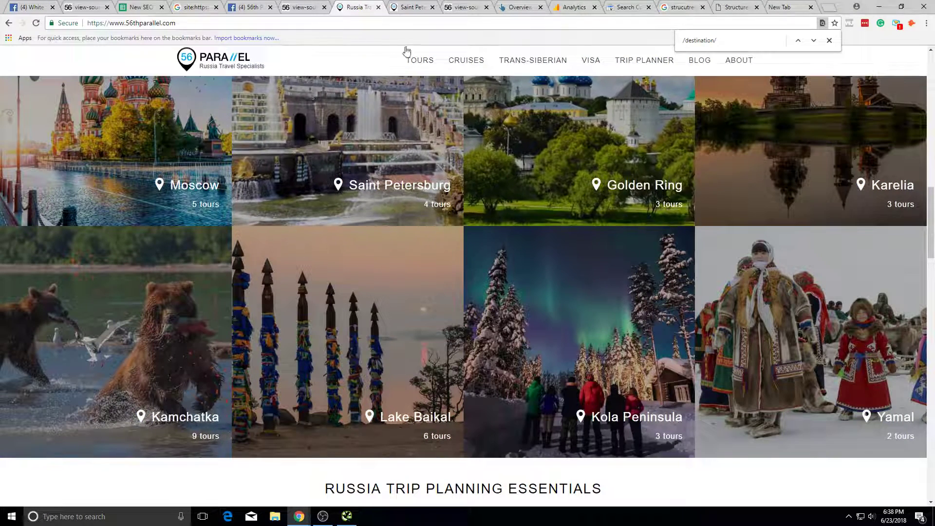
Step: Open the Russia tours page from the site's TOURS navigation menu
{"action": "left_click", "coordinate": [306, 25]}
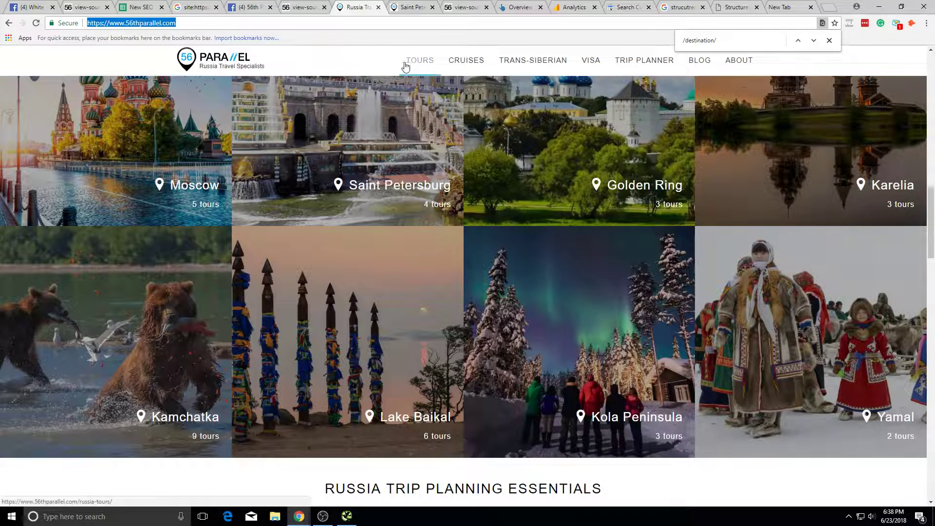
{"action": "left_click", "coordinate": [409, 63]}
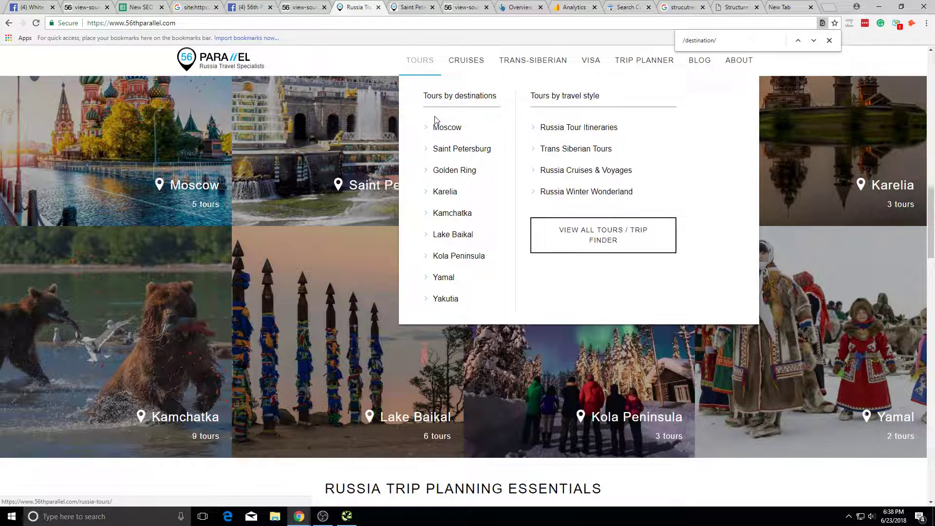
{"action": "left_click", "coordinate": [426, 67]}
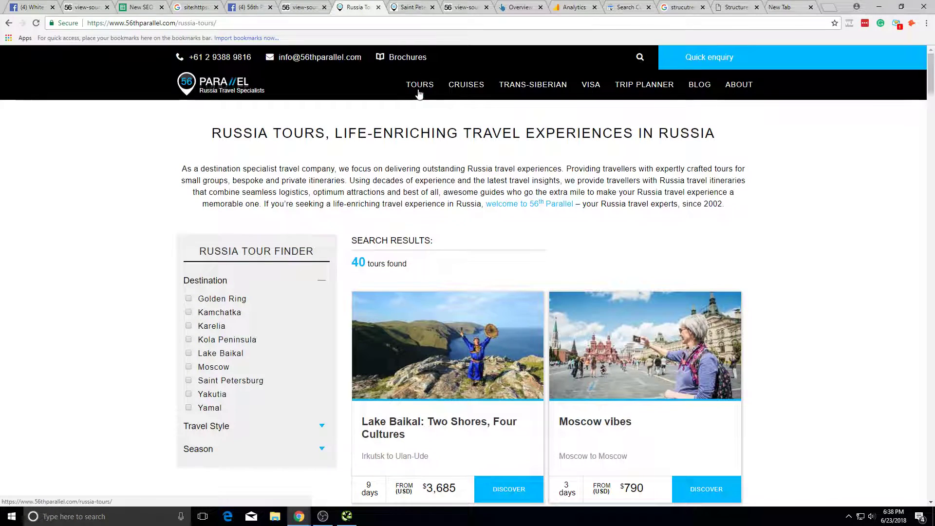
{"action": "mouse_move", "coordinate": [417, 101]}
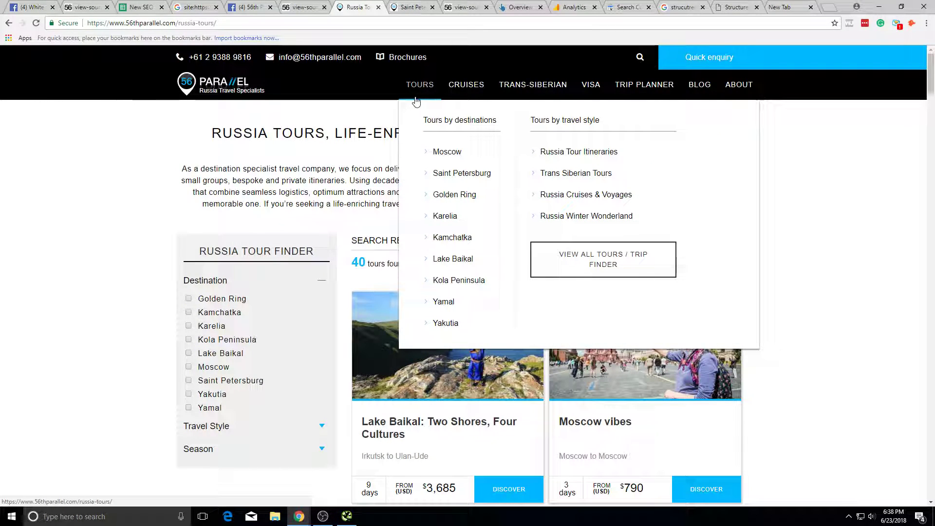
Step: Review the destination/ folder pages saint-petersburg/ through karelia/ in the Screaming Frog crawl
{"action": "key", "text": "alt+Tab"}
{"action": "left_click", "coordinate": [80, 142]}
{"action": "left_click", "coordinate": [90, 139]}
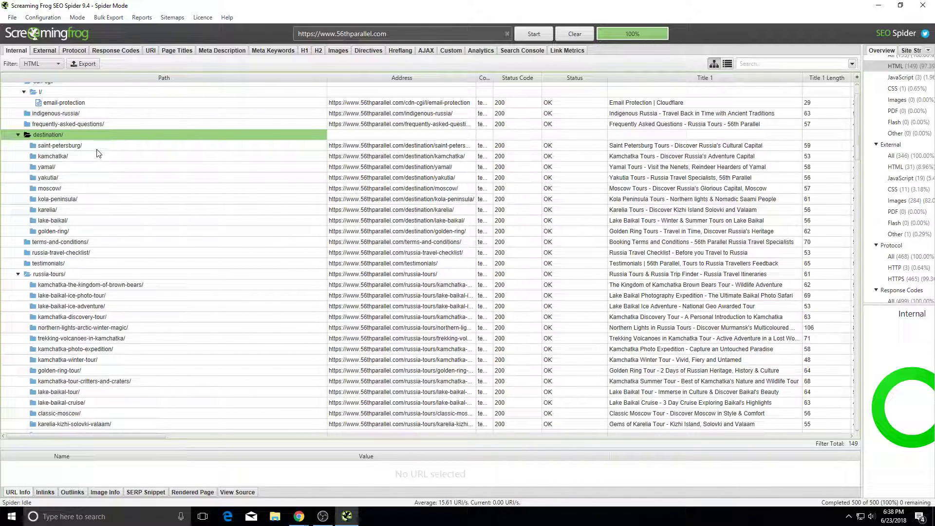
{"action": "key", "text": "alt+Tab"}
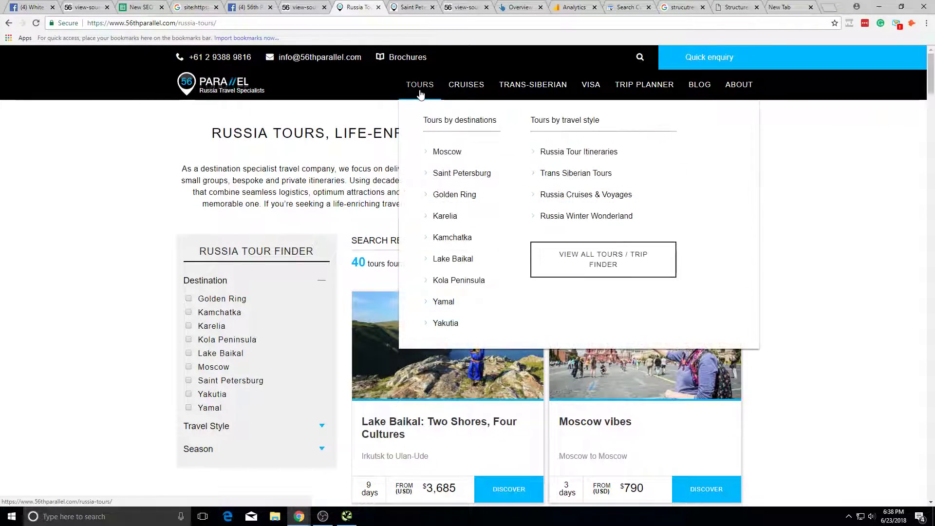
{"action": "key", "text": "alt+Tab"}
{"action": "key", "text": "Down"}
{"action": "left_click", "coordinate": [67, 209], "text": "shift"}
{"action": "key", "text": "alt+Tab"}
Step: Inspect the golden-ring/ destination row and the tour pages under russia-tours/ in the crawl
{"action": "mouse_move", "coordinate": [435, 97]}
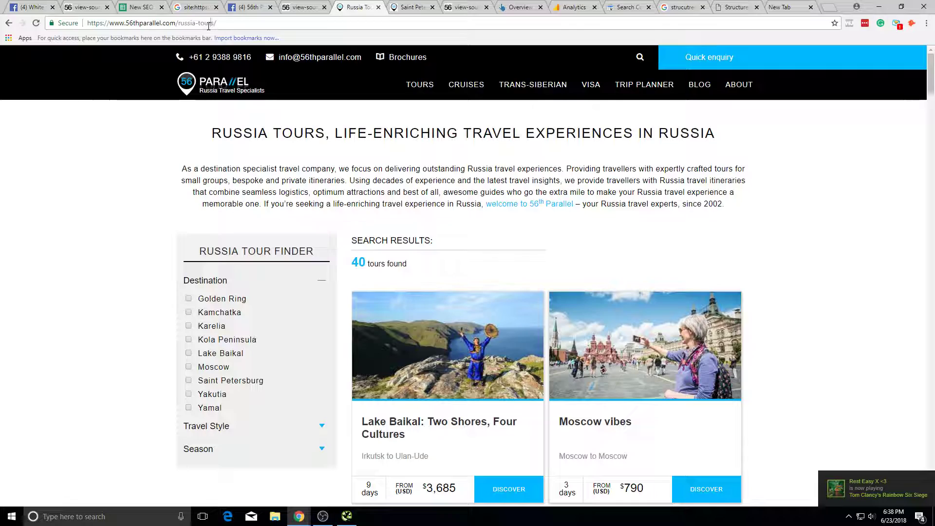
{"action": "key", "text": "alt+Tab"}
{"action": "left_click", "coordinate": [213, 234]}
{"action": "left_click", "coordinate": [214, 273]}
{"action": "left_click", "coordinate": [212, 295]}
{"action": "left_click", "coordinate": [213, 286]}
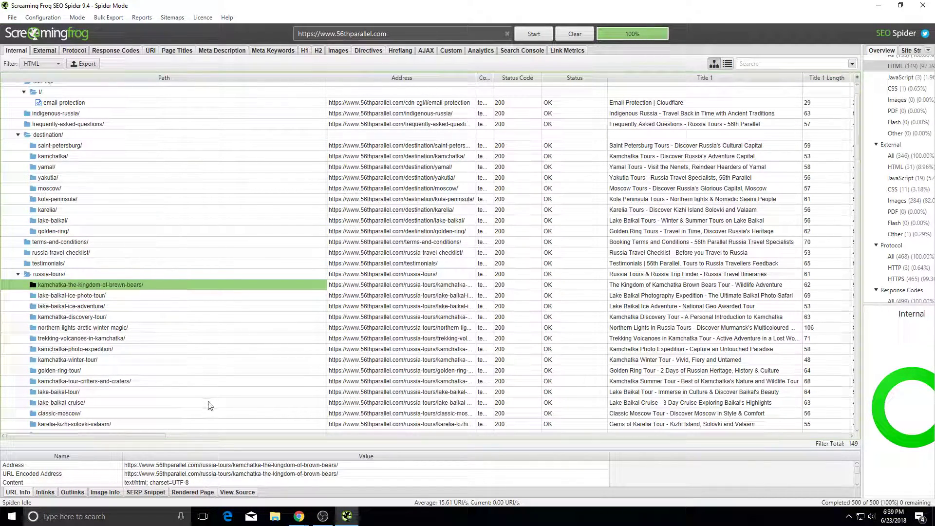
{"action": "scroll", "coordinate": [210, 406], "scroll_direction": "down", "scroll_amount": 8}
{"action": "left_click", "coordinate": [214, 370], "text": "shift"}
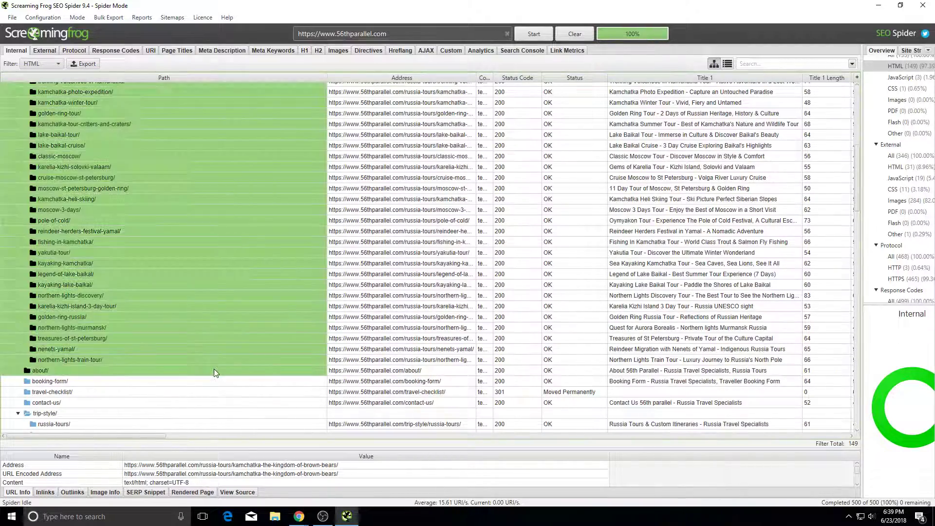
{"action": "scroll", "coordinate": [220, 365], "scroll_direction": "up", "scroll_amount": 6}
Step: Visit the Moscow destination page and the Rendezvous with Moscow, St Petersburg & Golden Ring tour
{"action": "key", "text": "alt+Tab"}
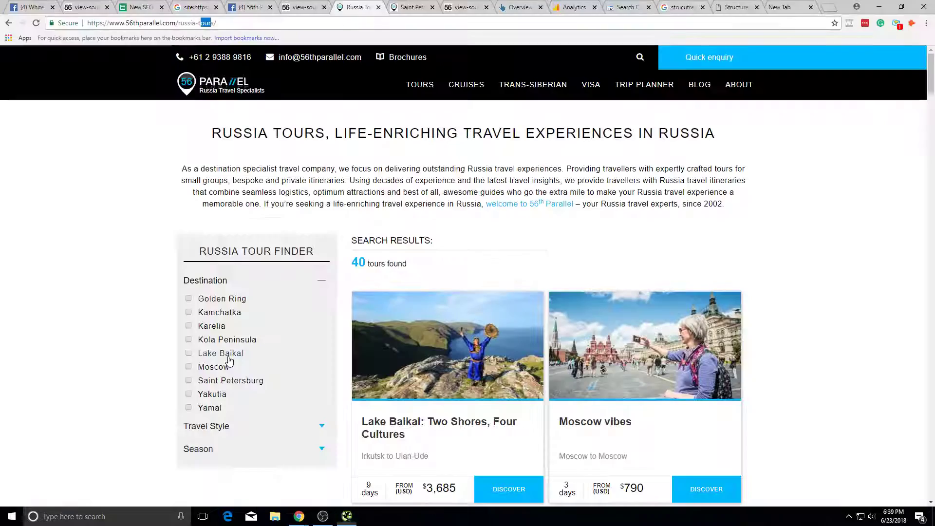
{"action": "mouse_move", "coordinate": [438, 96]}
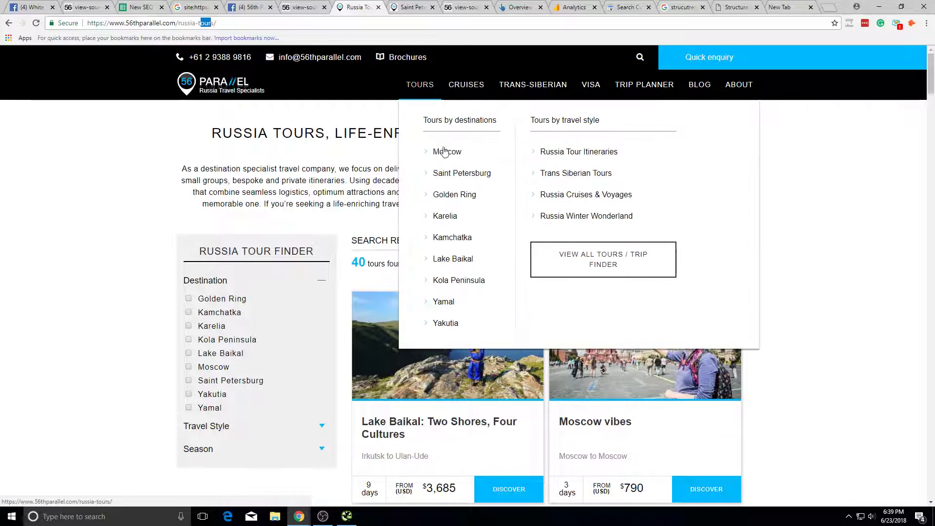
{"action": "left_click", "coordinate": [444, 151]}
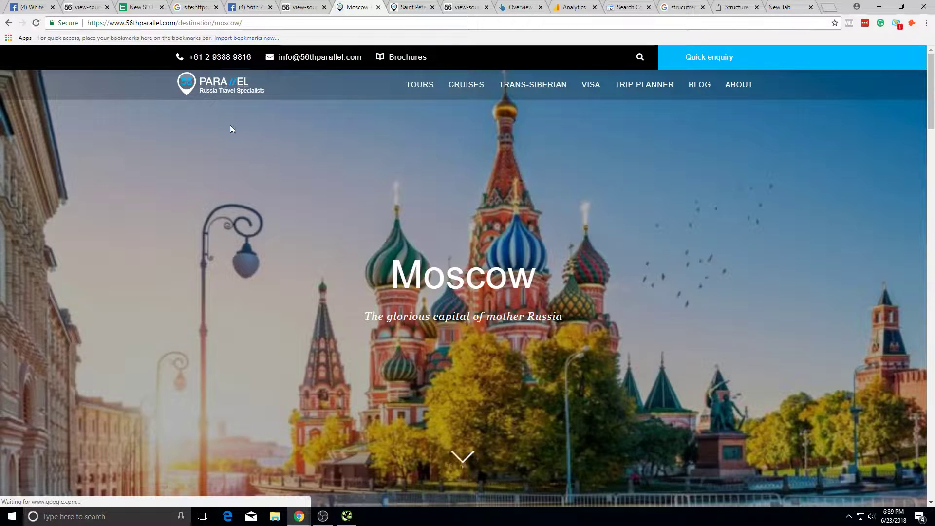
{"action": "left_click", "coordinate": [9, 23]}
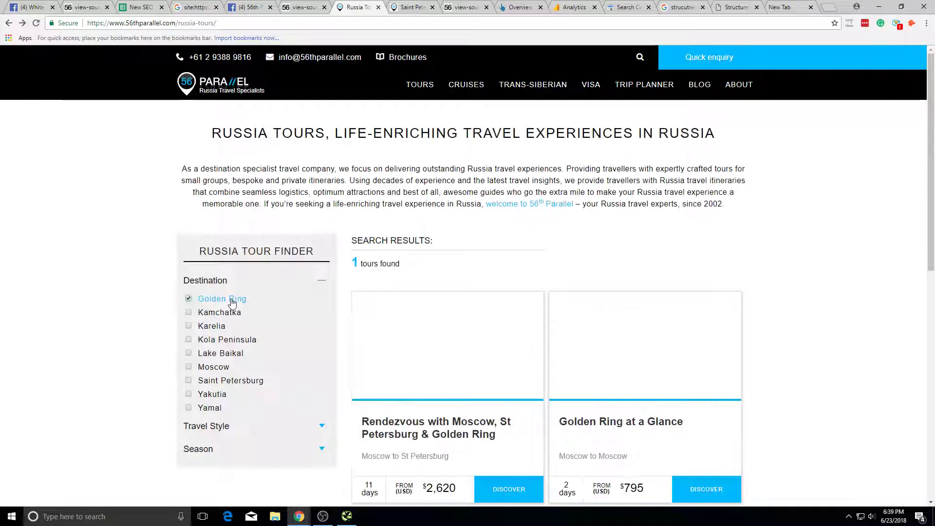
{"action": "left_click", "coordinate": [481, 446]}
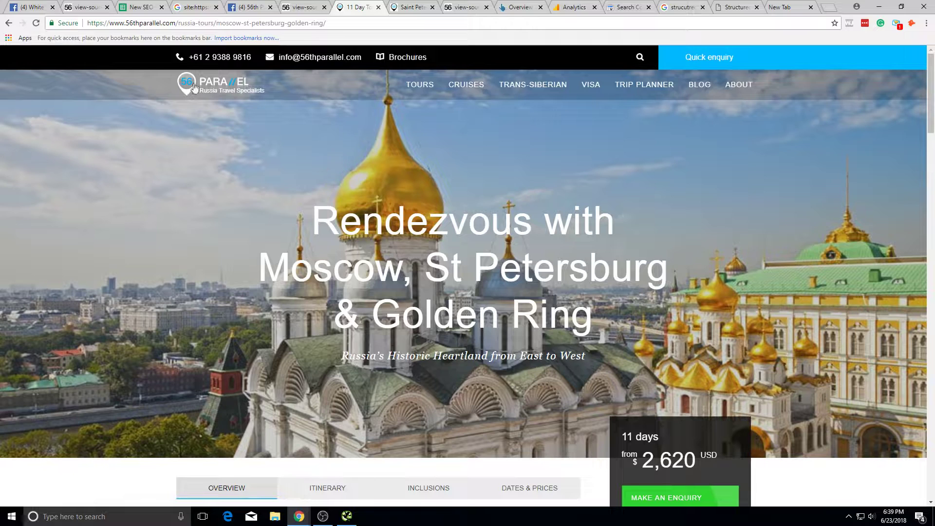
{"action": "left_click", "coordinate": [9, 23]}
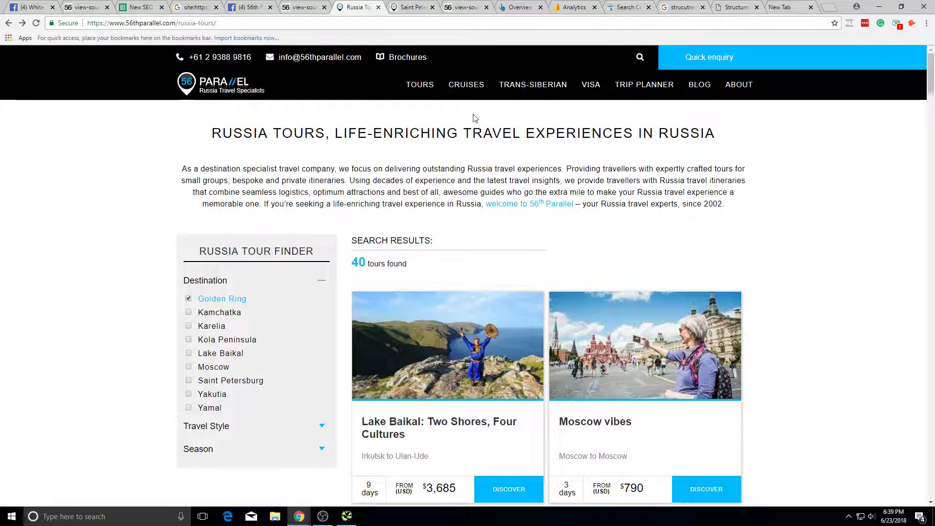
Step: Open the Golden Ring destination page from the TOURS mega-menu
{"action": "mouse_move", "coordinate": [420, 85]}
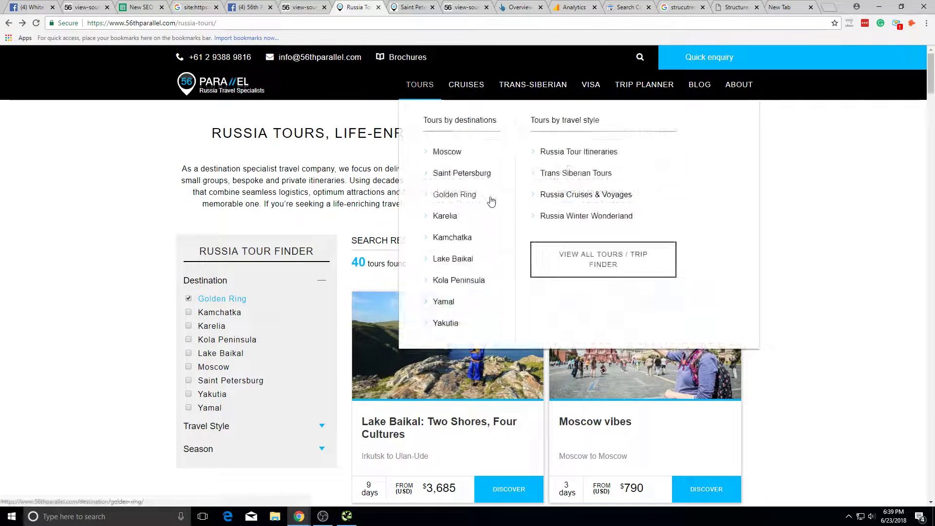
{"action": "left_click", "coordinate": [441, 193]}
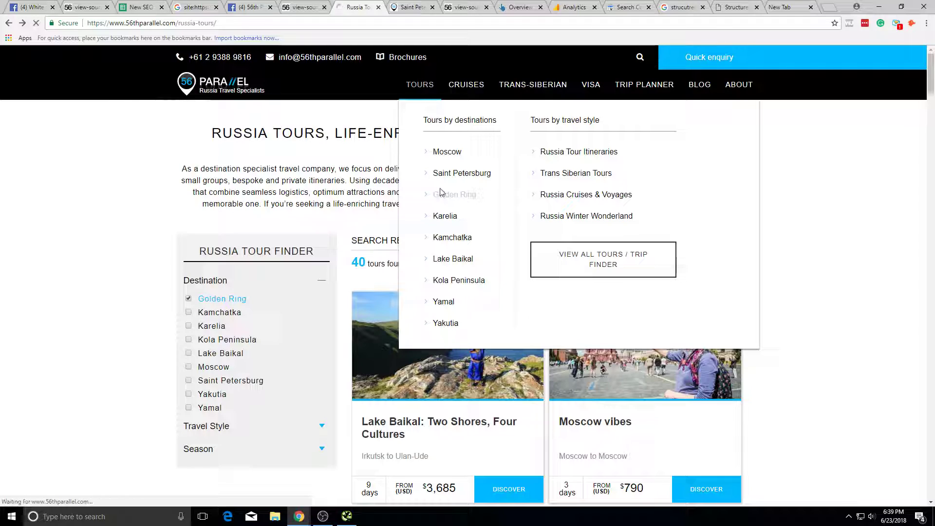
{"action": "scroll", "coordinate": [440, 193], "scroll_direction": "down", "scroll_amount": 5}
{"action": "scroll", "coordinate": [440, 193], "scroll_direction": "up", "scroll_amount": 5}
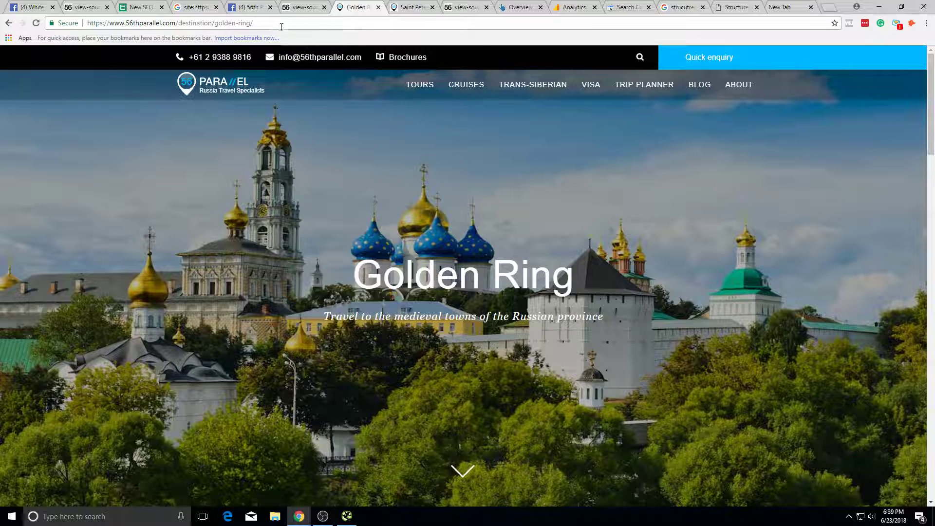
Step: Rewrite the address path to /RUSSIA-TOURS/golden-ring/ in place of /destination/
{"action": "key", "text": "alt+Tab"}
{"action": "key", "text": "alt+Tab"}
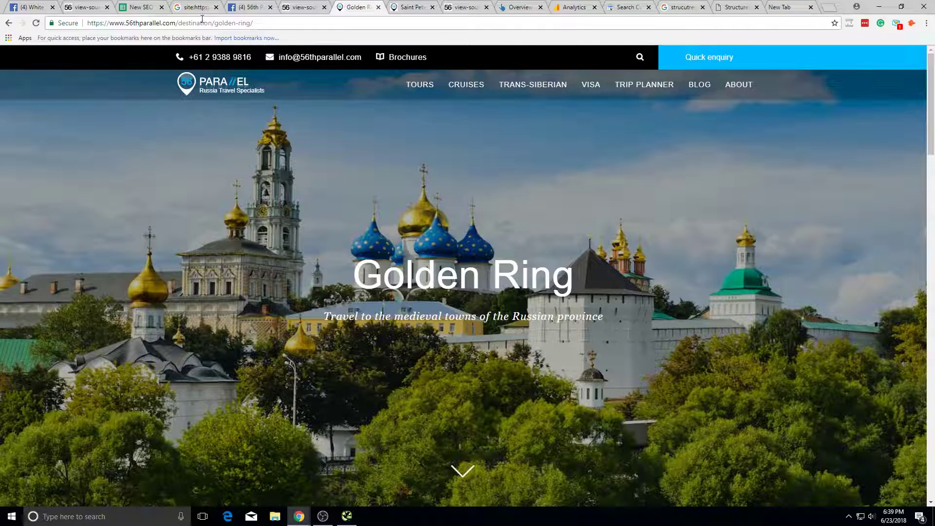
{"action": "left_click_drag", "start_coordinate": [215, 23], "coordinate": [178, 23]}
{"action": "type", "text": "/RUSSIATO"}
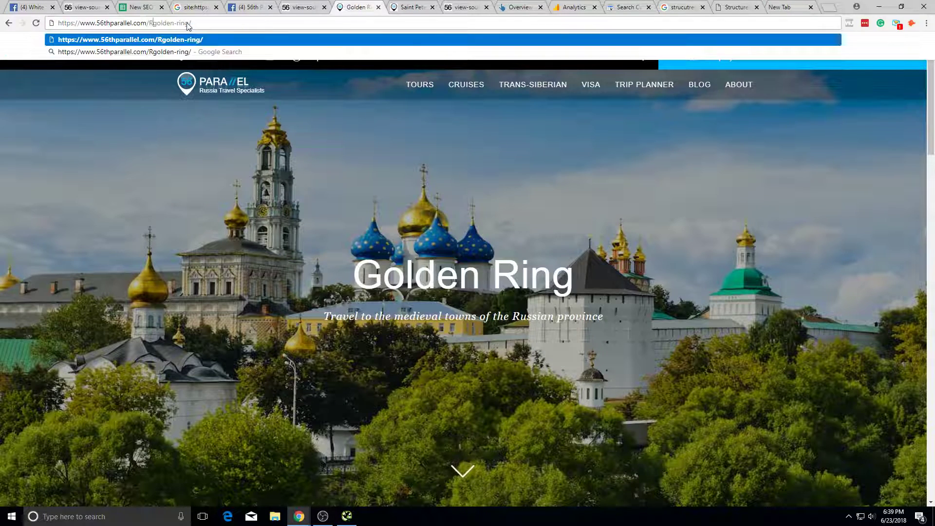
{"action": "key", "text": "BackSpace"}
{"action": "key", "text": "BackSpace"}
{"action": "type", "text": "-TOURS/"}
{"action": "key", "text": "End"}
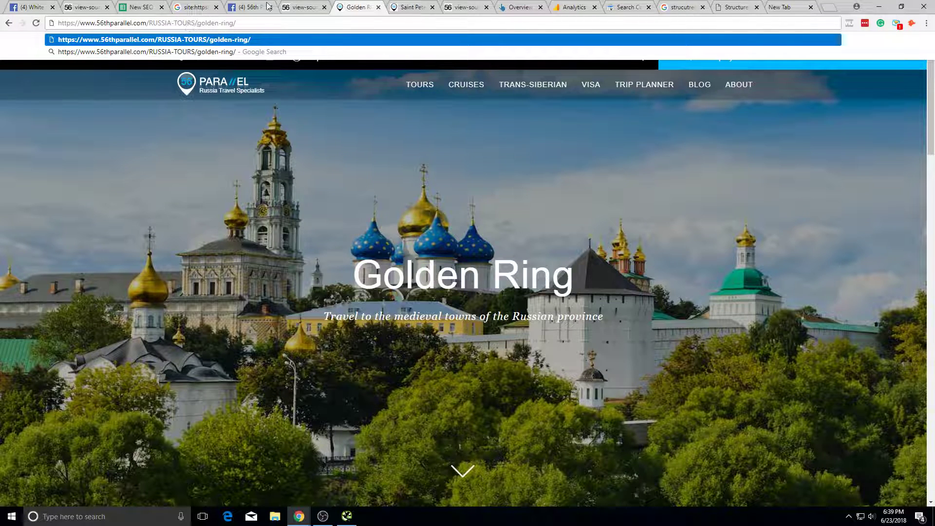
{"action": "key", "text": "ctrl+a"}
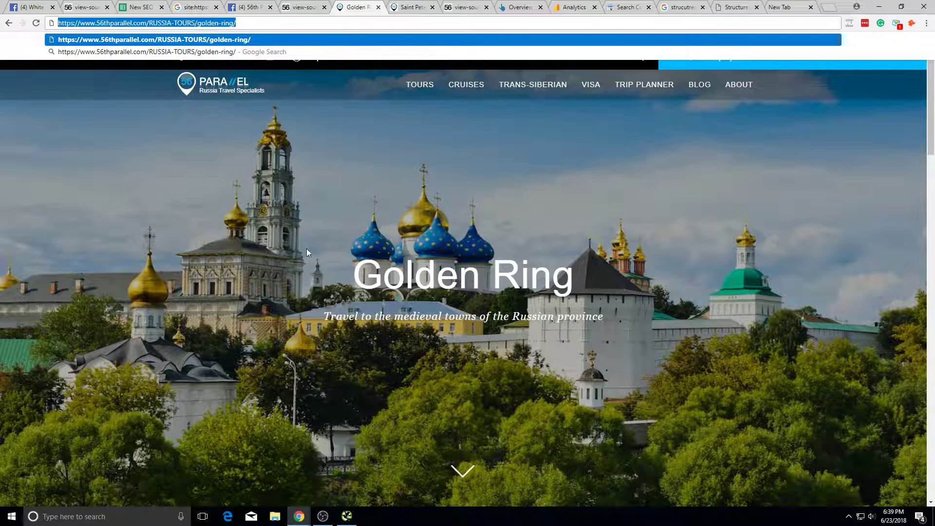
{"action": "scroll", "coordinate": [307, 250], "scroll_direction": "down", "scroll_amount": 9}
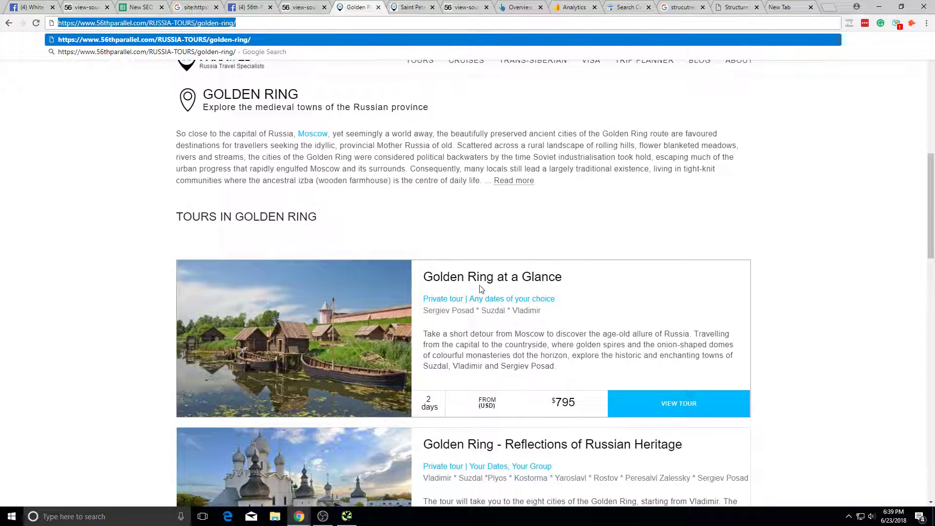
Step: Open the Golden Ring at a Glance tour, then try its /AT-A-GLANCE address variant
{"action": "left_click", "coordinate": [480, 290]}
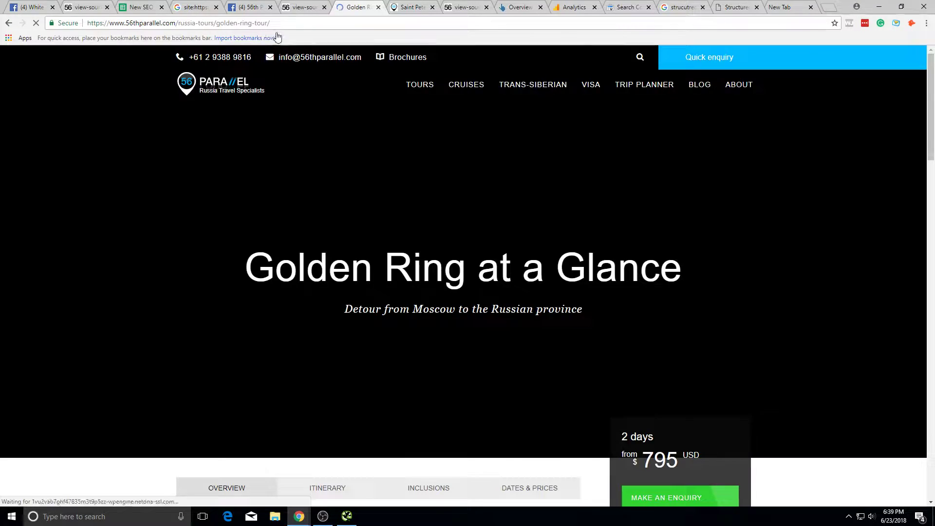
{"action": "left_click", "coordinate": [292, 26]}
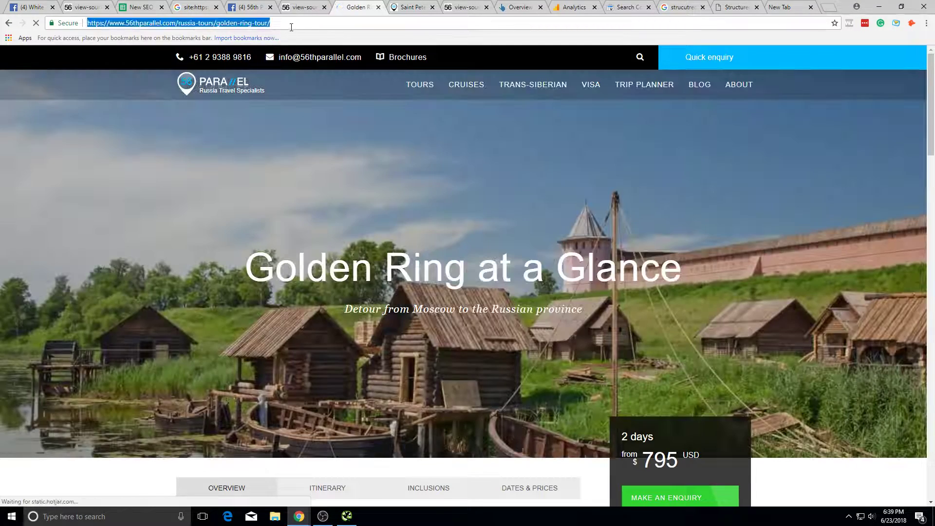
{"action": "left_click", "coordinate": [291, 26]}
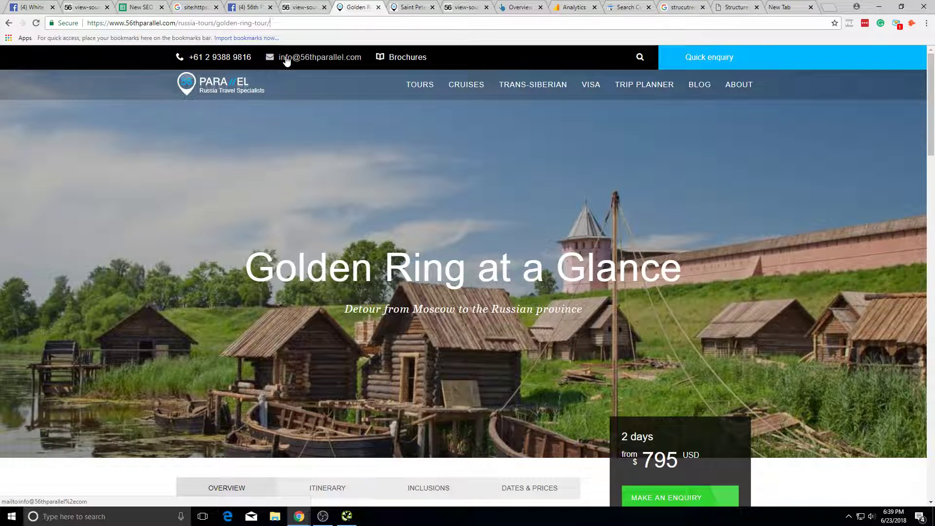
{"action": "key", "text": "BackSpace"}
{"action": "key", "text": "BackSpace"}
{"action": "key", "text": "BackSpace"}
{"action": "key", "text": "BackSpace"}
{"action": "key", "text": "BackSpace"}
{"action": "key", "text": "BackSpace"}
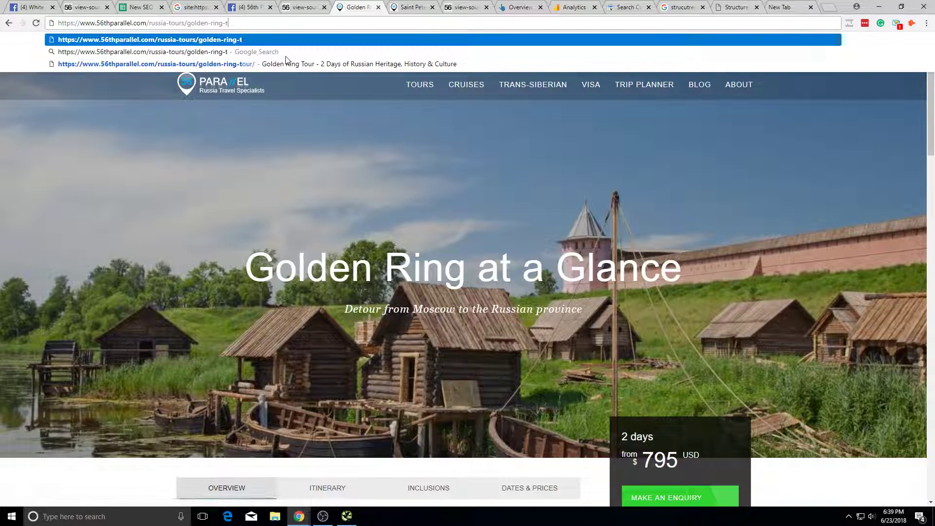
{"action": "type", "text": "/AT-A-GLANCE"}
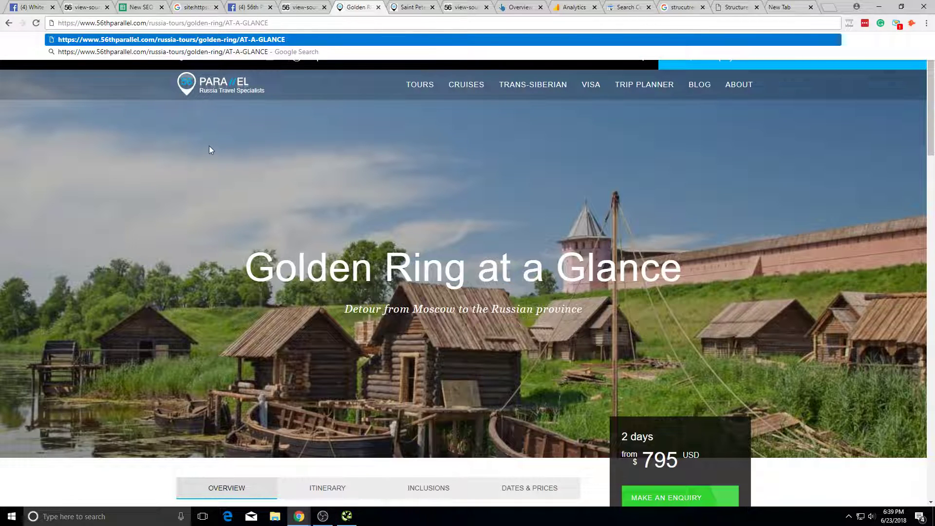
{"action": "key", "text": "Return"}
{"action": "left_click", "coordinate": [290, 26]}
{"action": "left_click", "coordinate": [102, 85]}
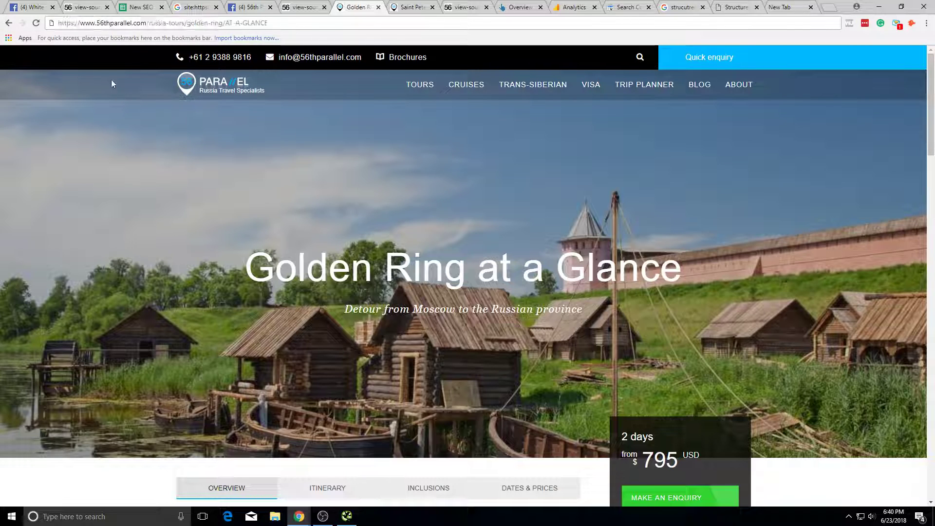
{"action": "key", "text": "alt+Tab"}
Step: Select the destination/ folder in the crawl, then scroll through the Golden Ring tour page
{"action": "scroll", "coordinate": [293, 166], "scroll_direction": "up", "scroll_amount": 2}
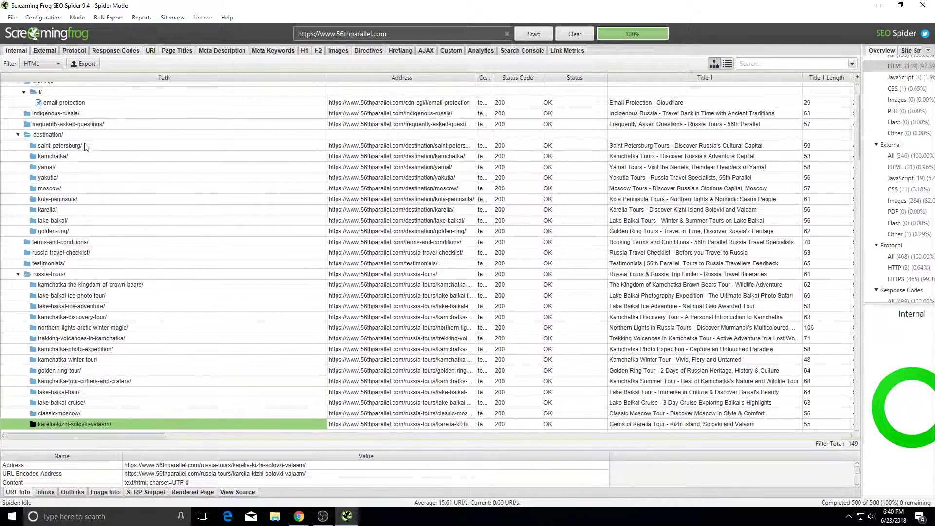
{"action": "left_click", "coordinate": [83, 137]}
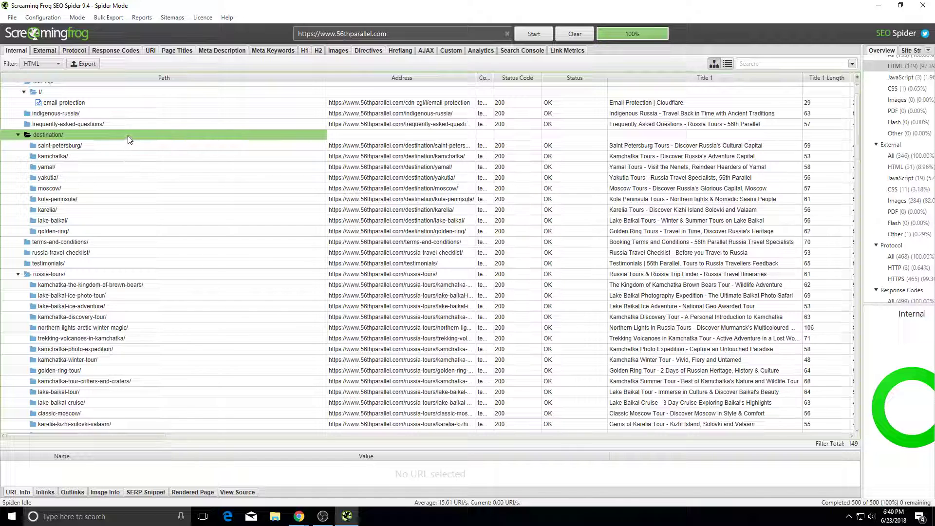
{"action": "key", "text": "alt+Tab"}
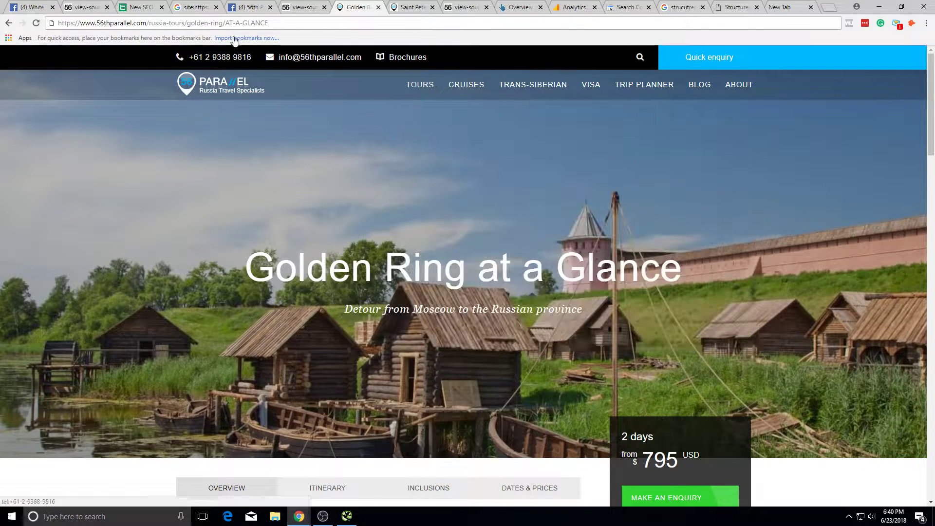
{"action": "left_click_drag", "start_coordinate": [265, 23], "coordinate": [226, 30]}
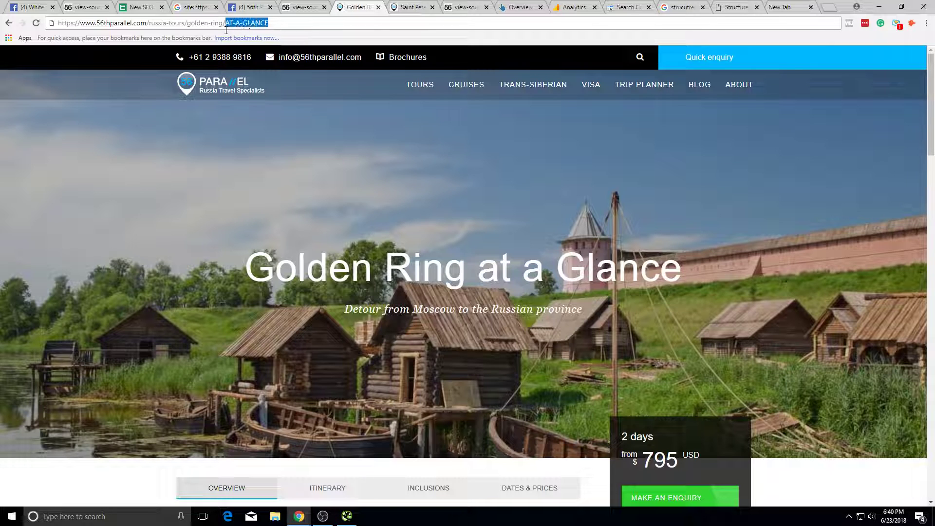
{"action": "left_click", "coordinate": [239, 132]}
{"action": "scroll", "coordinate": [506, 178], "scroll_direction": "down", "scroll_amount": 13}
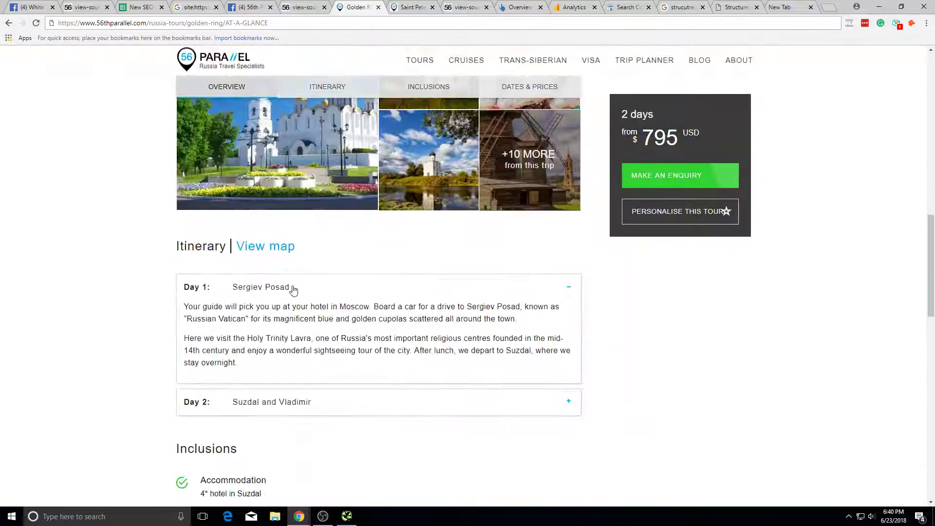
{"action": "scroll", "coordinate": [293, 290], "scroll_direction": "up", "scroll_amount": 5}
{"action": "scroll", "coordinate": [308, 286], "scroll_direction": "up", "scroll_amount": 1}
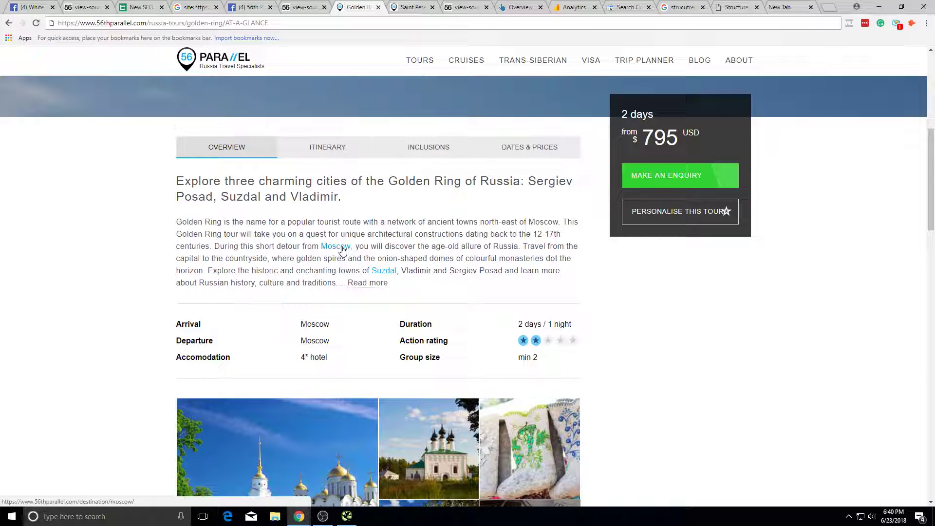
{"action": "scroll", "coordinate": [342, 250], "scroll_direction": "up", "scroll_amount": 5}
{"action": "scroll", "coordinate": [342, 254], "scroll_direction": "down", "scroll_amount": 15}
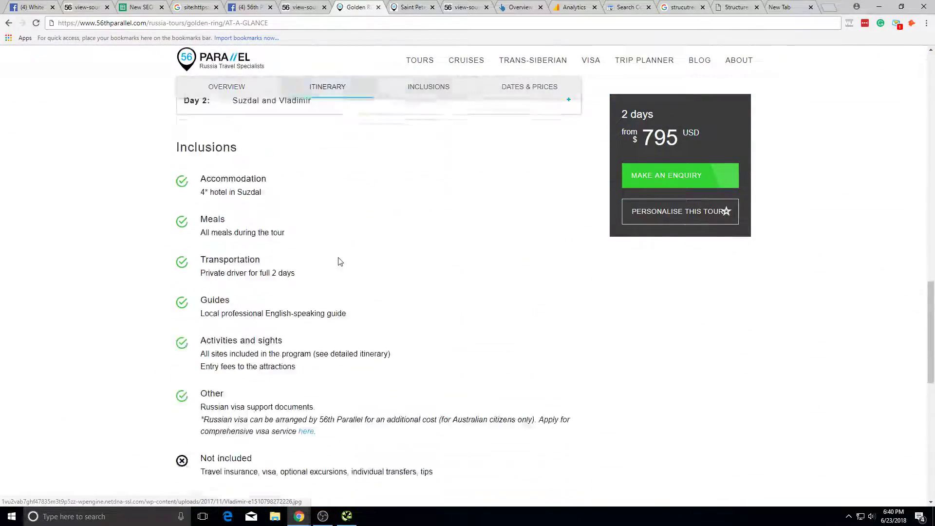
{"action": "scroll", "coordinate": [340, 262], "scroll_direction": "down", "scroll_amount": 2}
{"action": "scroll", "coordinate": [319, 217], "scroll_direction": "up", "scroll_amount": 10}
Step: Cycle through the browser tabs and open the Saint Petersburg destination page
{"action": "key", "text": "alt+Tab"}
{"action": "key", "text": "alt+Tab"}
{"action": "left_click", "coordinate": [243, 7]}
{"action": "left_click", "coordinate": [364, 5]}
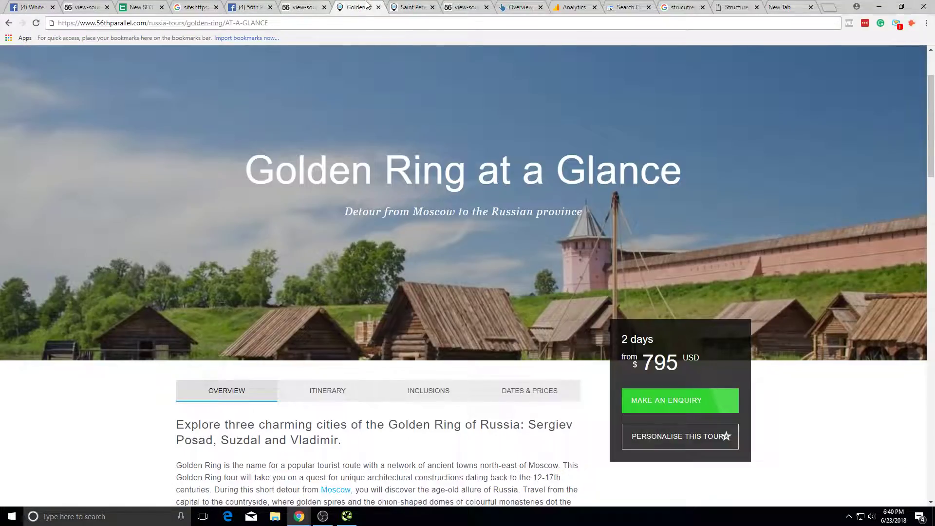
{"action": "left_click", "coordinate": [146, 7]}
{"action": "left_click", "coordinate": [299, 7]}
{"action": "left_click", "coordinate": [407, 7]}
{"action": "left_click", "coordinate": [362, 6]}
{"action": "left_click", "coordinate": [389, 5]}
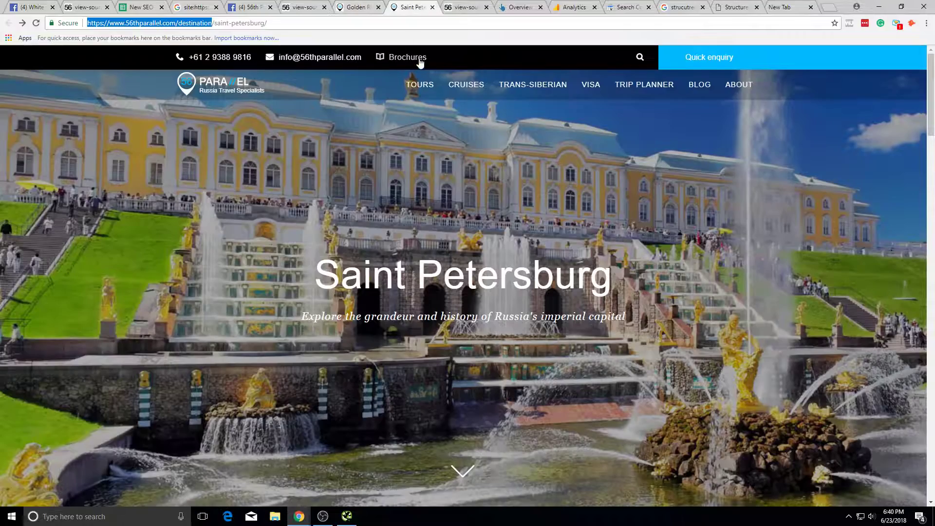
Step: Compare the destination/ and russia-tours/ folders in the crawl, then bring up the Priority Checklist
{"action": "key", "text": "alt+Tab"}
{"action": "scroll", "coordinate": [135, 153], "scroll_direction": "up", "scroll_amount": 1}
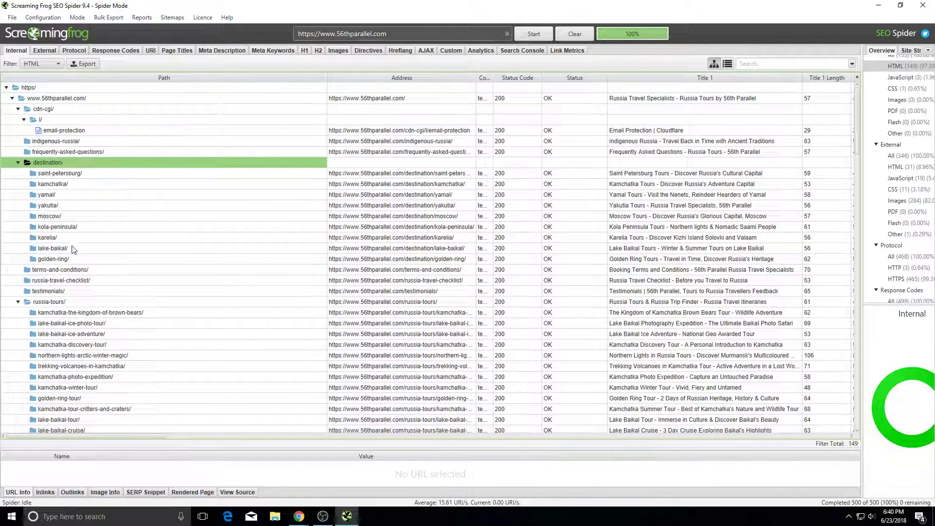
{"action": "left_click", "coordinate": [64, 302]}
{"action": "left_click", "coordinate": [84, 163]}
{"action": "left_click", "coordinate": [81, 301]}
{"action": "left_click", "coordinate": [111, 165]}
{"action": "left_click", "coordinate": [100, 301]}
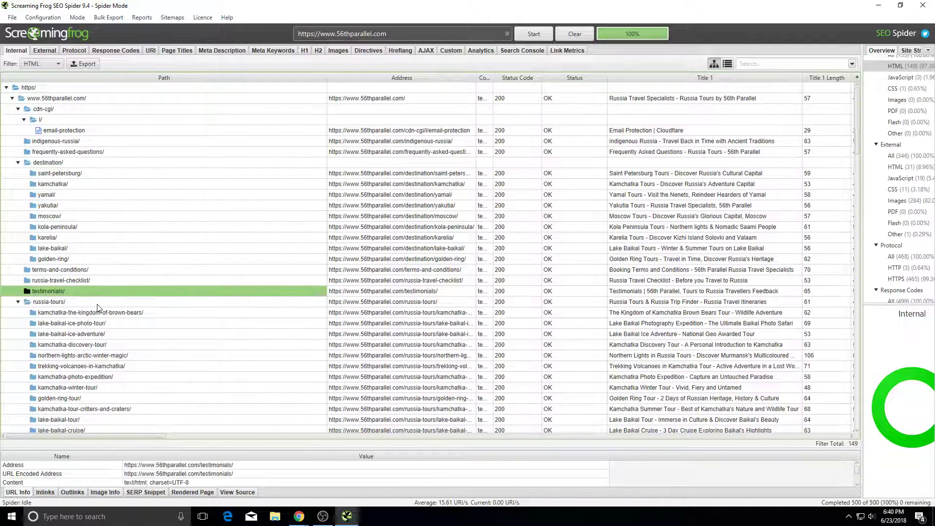
{"action": "left_click", "coordinate": [71, 164]}
{"action": "key", "text": "alt+Tab"}
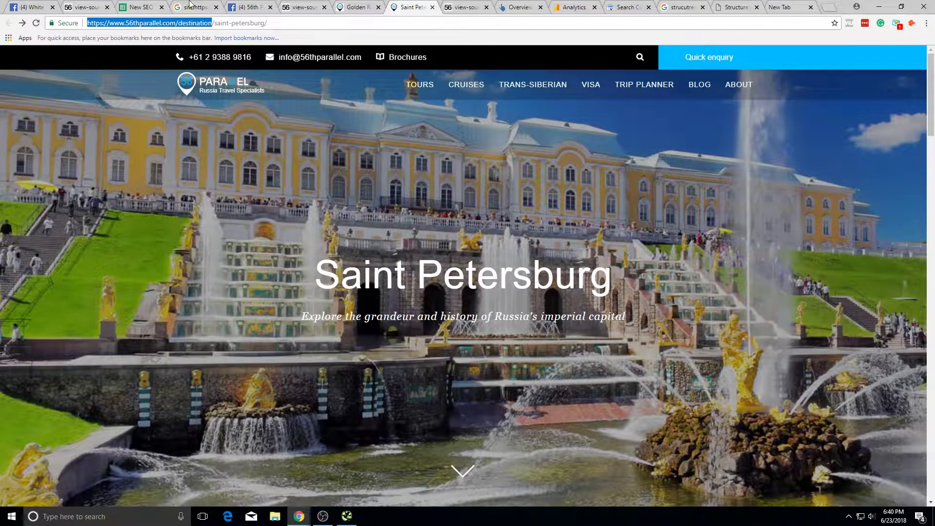
{"action": "left_click", "coordinate": [146, 7]}
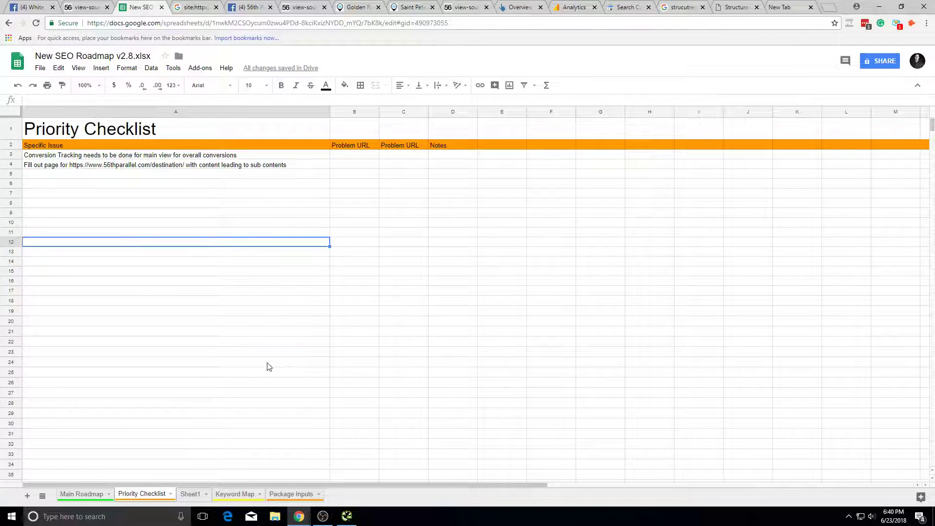
Step: Recheck the kola-peninsula/, testimonials/, russia-tours/ and destination/ entries in the crawl tree
{"action": "key", "text": "alt+Tab"}
{"action": "left_click", "coordinate": [127, 227]}
{"action": "left_click", "coordinate": [121, 291]}
{"action": "left_click", "coordinate": [121, 303]}
{"action": "left_click", "coordinate": [115, 162]}
{"action": "key", "text": "alt+Tab"}
{"action": "key", "text": "alt+Tab"}
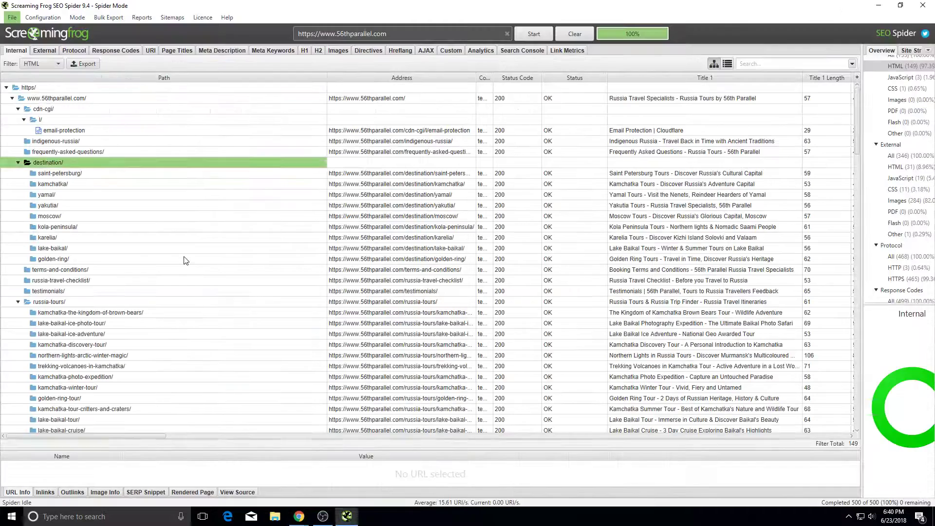
{"action": "left_click", "coordinate": [94, 301]}
{"action": "key", "text": "alt+Tab"}
{"action": "key", "text": "alt+Tab"}
{"action": "left_click", "coordinate": [124, 161]}
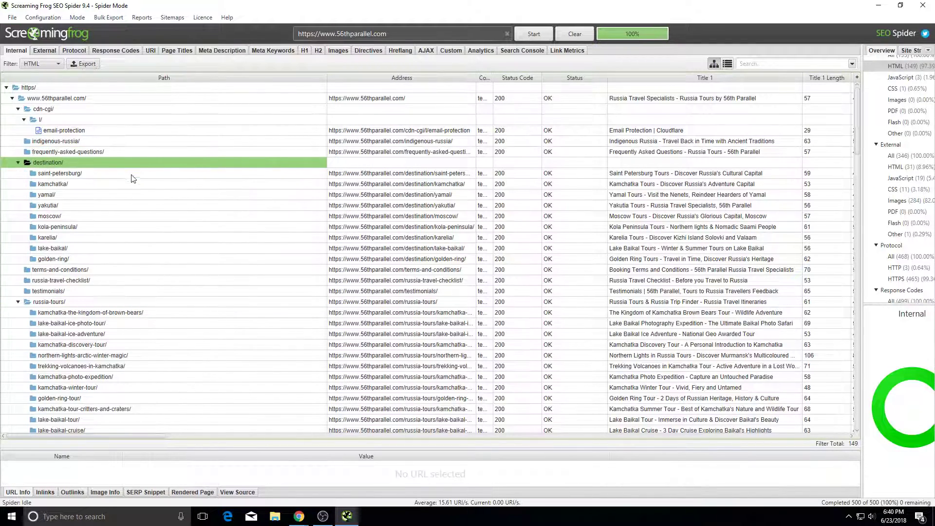
{"action": "left_click", "coordinate": [145, 302]}
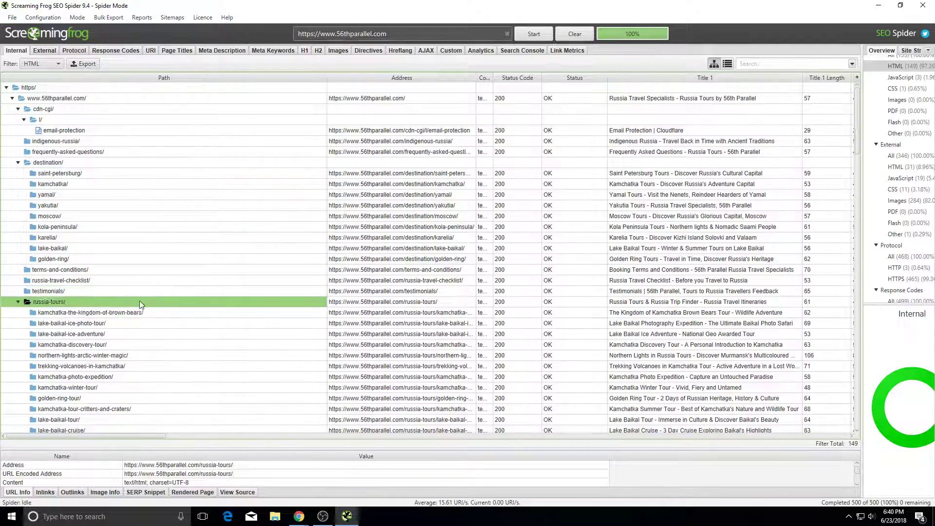
Step: Start a note in Priority Checklist cell A5 reading "Maybe want to think"
{"action": "key", "text": "alt+Tab"}
{"action": "key", "text": "alt+Tab"}
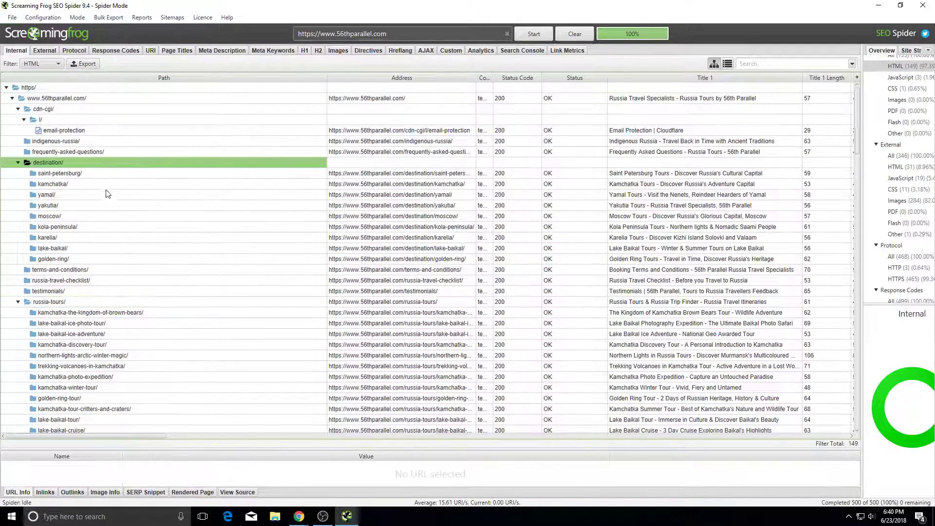
{"action": "key", "text": "alt+Tab"}
{"action": "key", "text": "alt+Tab"}
{"action": "left_click", "coordinate": [131, 202]}
{"action": "left_click", "coordinate": [127, 176]}
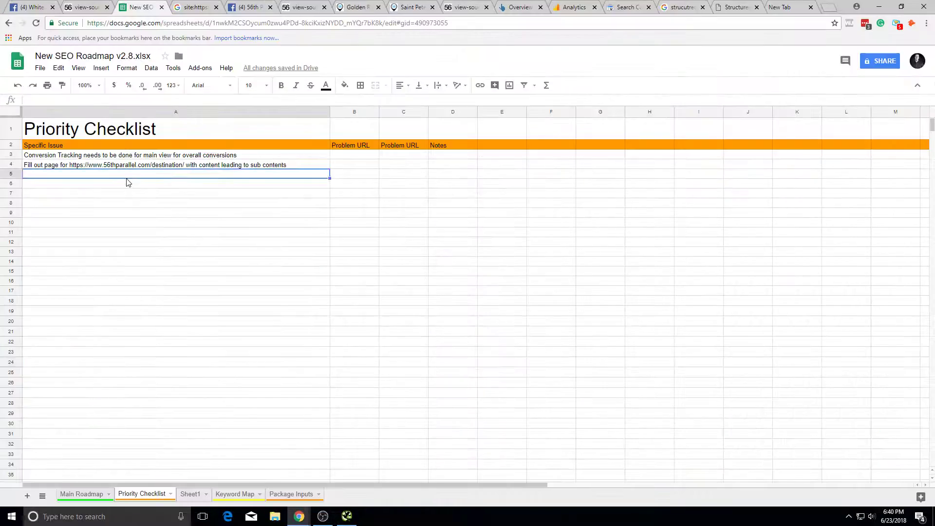
{"action": "type", "text": "Maybe want to think about how you're categorizing url structure"}
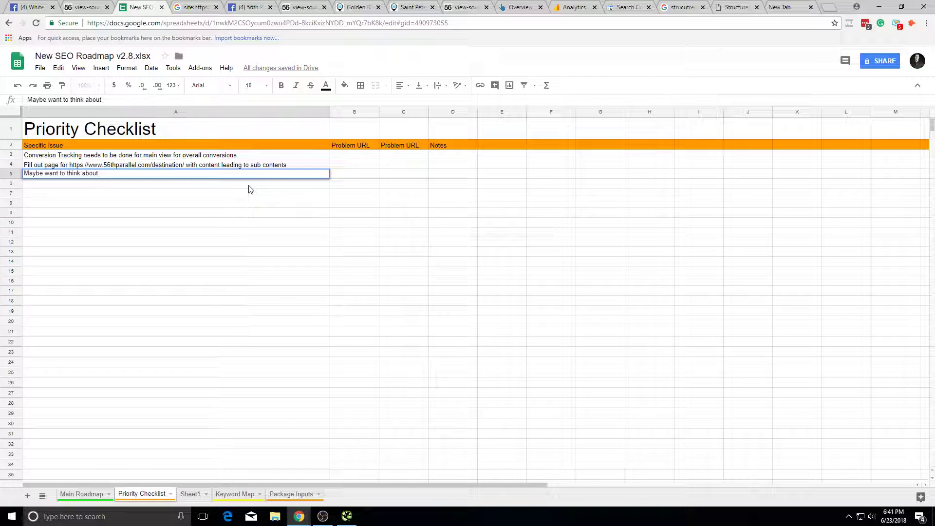
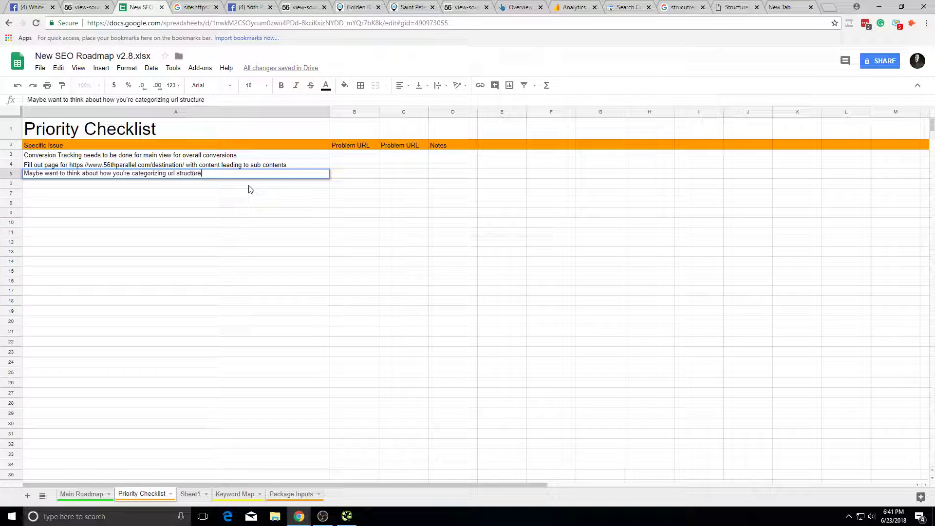
Step: Commit the url-structure note in Priority Checklist cell A5
{"action": "left_click", "coordinate": [213, 204]}
{"action": "key", "text": "alt+Tab"}
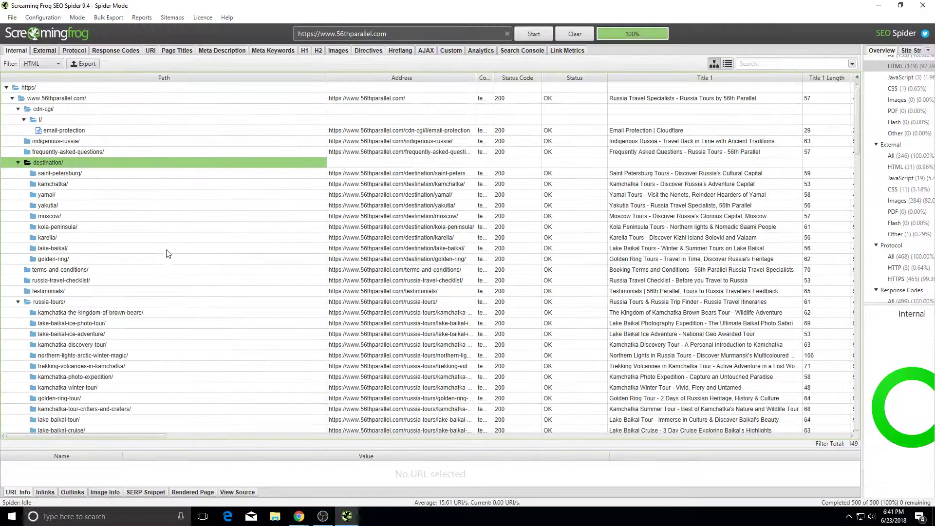
{"action": "left_click_drag", "start_coordinate": [157, 225], "coordinate": [190, 301]}
{"action": "left_click", "coordinate": [190, 324]}
{"action": "scroll", "coordinate": [219, 336], "scroll_direction": "down", "scroll_amount": 7}
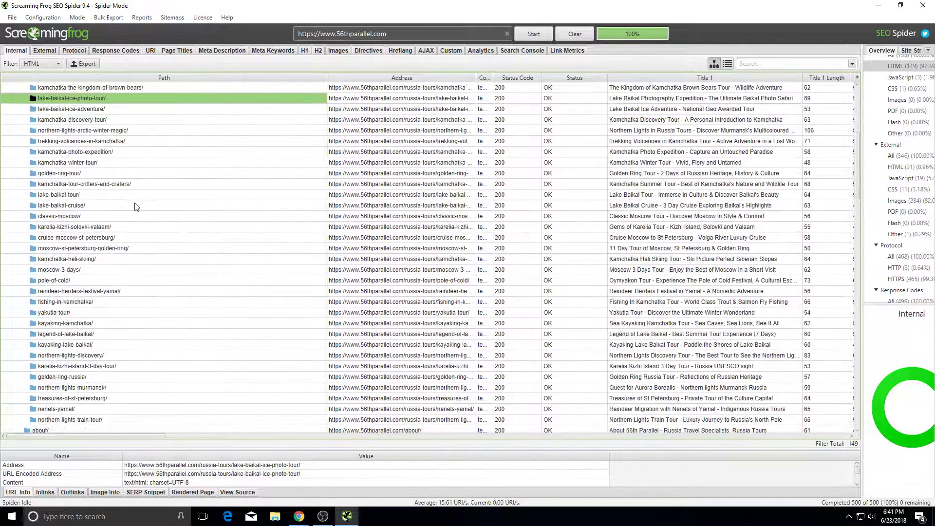
{"action": "scroll", "coordinate": [144, 195], "scroll_direction": "up", "scroll_amount": 7}
{"action": "left_click_drag", "start_coordinate": [150, 188], "coordinate": [98, 417]}
{"action": "left_click", "coordinate": [85, 377]}
{"action": "left_click_drag", "start_coordinate": [82, 336], "coordinate": [86, 366]}
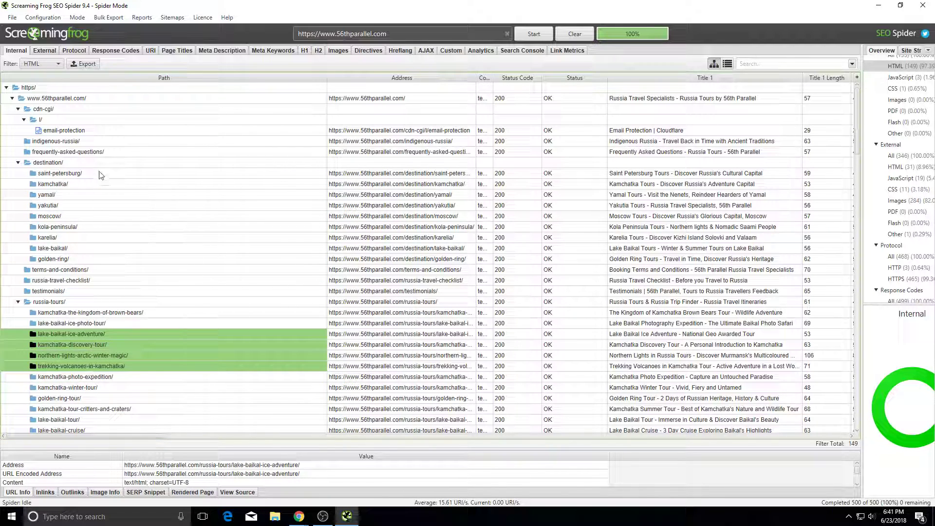
{"action": "left_click", "coordinate": [77, 301]}
{"action": "left_click_drag", "start_coordinate": [89, 175], "coordinate": [90, 235]}
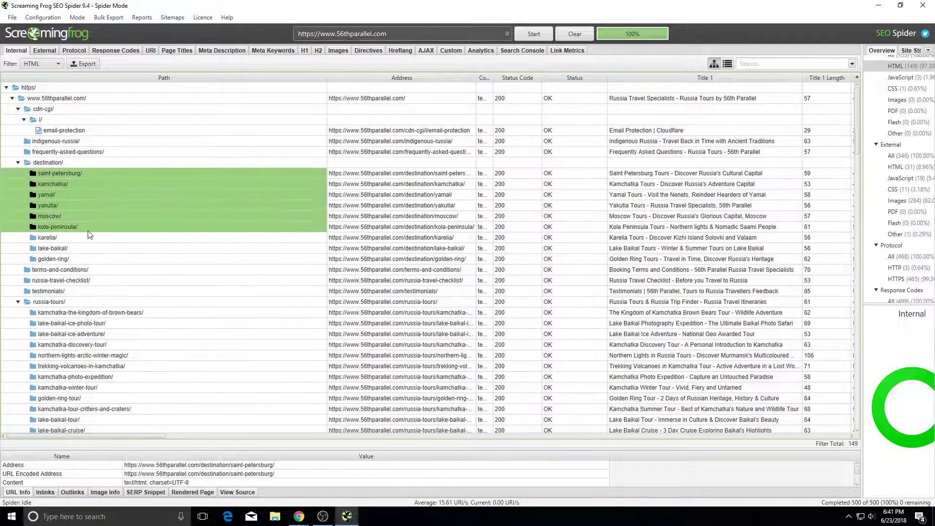
{"action": "left_click_drag", "start_coordinate": [111, 323], "coordinate": [127, 397]}
{"action": "left_click", "coordinate": [127, 378]}
{"action": "left_click_drag", "start_coordinate": [111, 317], "coordinate": [98, 389]}
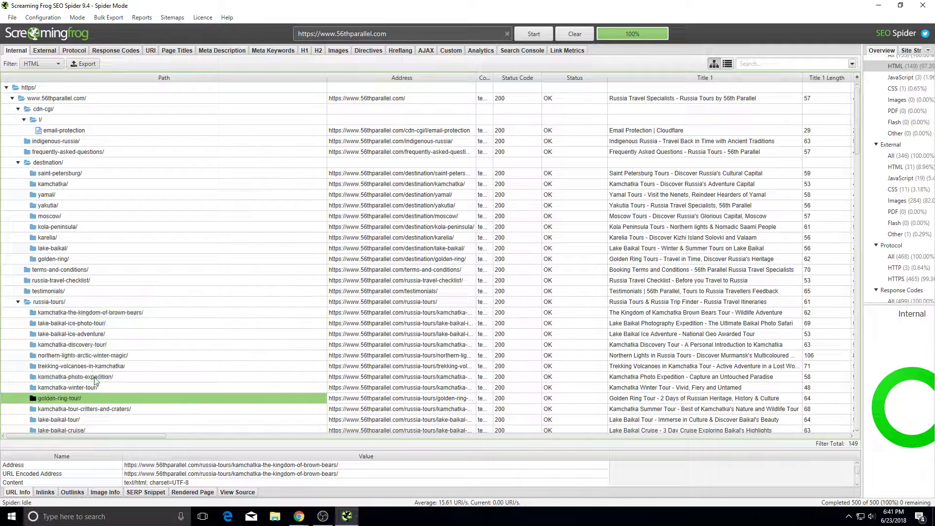
{"action": "left_click_drag", "start_coordinate": [70, 310], "coordinate": [96, 340]}
{"action": "left_click_drag", "start_coordinate": [70, 161], "coordinate": [64, 218]}
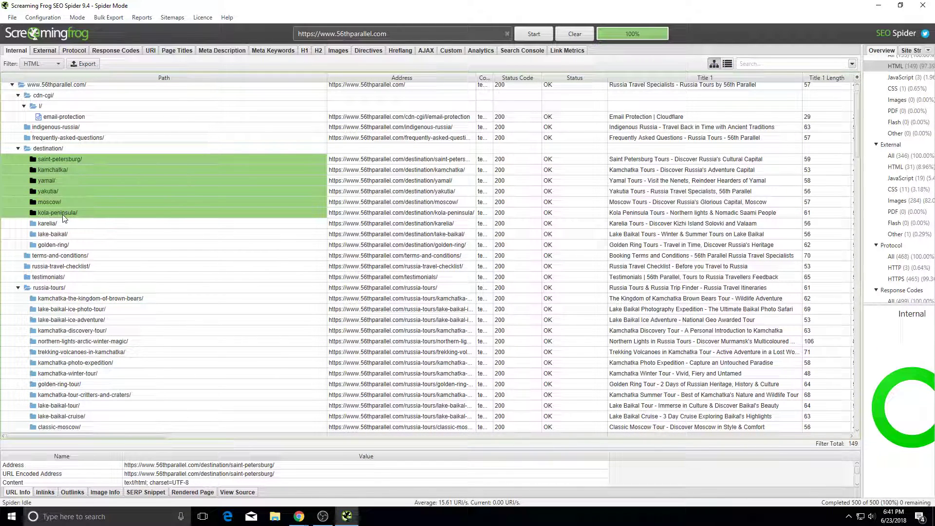
{"action": "left_click", "coordinate": [84, 152]}
{"action": "scroll", "coordinate": [110, 297], "scroll_direction": "down", "scroll_amount": 3}
{"action": "scroll", "coordinate": [111, 297], "scroll_direction": "down", "scroll_amount": 5}
{"action": "scroll", "coordinate": [125, 286], "scroll_direction": "up", "scroll_amount": 5}
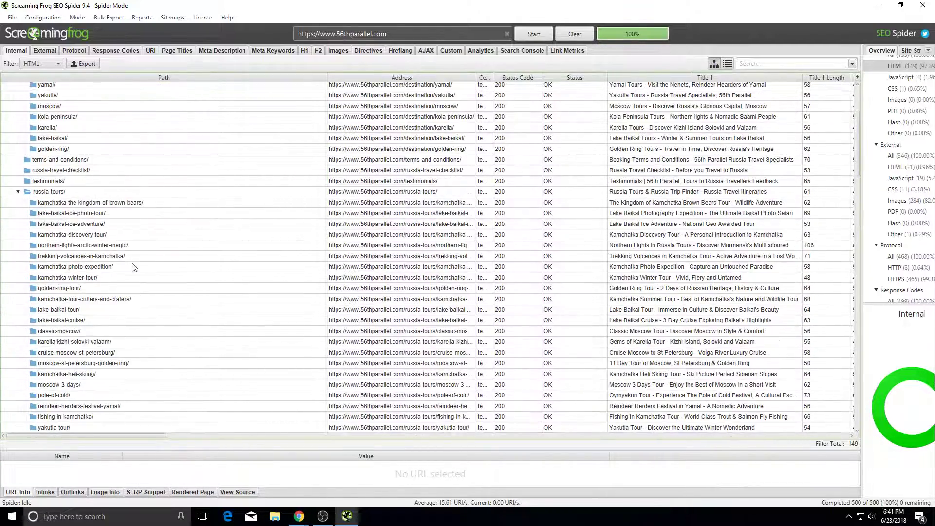
{"action": "left_click", "coordinate": [117, 225]}
{"action": "left_click_drag", "start_coordinate": [131, 277], "coordinate": [145, 390]}
{"action": "left_click", "coordinate": [139, 363]}
{"action": "scroll", "coordinate": [127, 324], "scroll_direction": "up", "scroll_amount": 3}
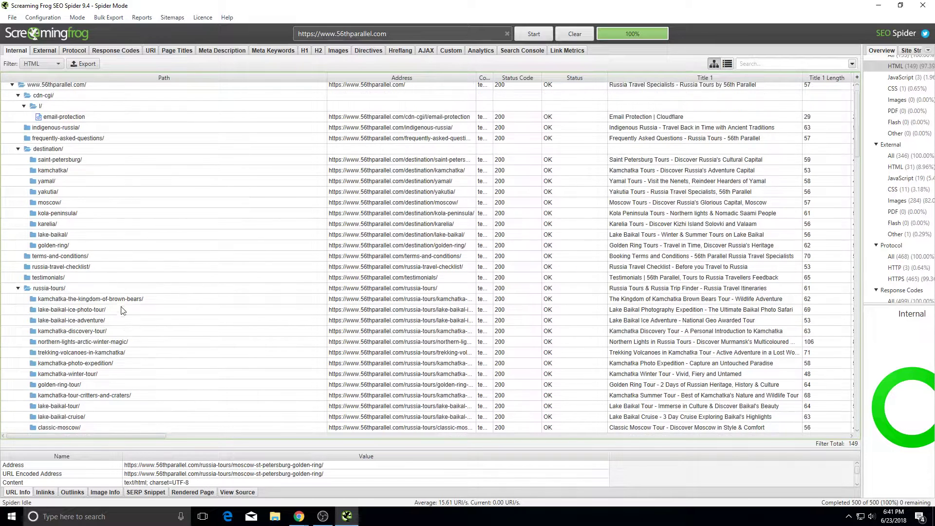
{"action": "left_click_drag", "start_coordinate": [58, 160], "coordinate": [57, 213]}
{"action": "left_click", "coordinate": [58, 212]}
{"action": "left_click", "coordinate": [59, 256]}
{"action": "left_click", "coordinate": [63, 224]}
{"action": "left_click", "coordinate": [80, 278]}
{"action": "left_click", "coordinate": [70, 256]}
{"action": "left_click", "coordinate": [80, 279]}
{"action": "left_click", "coordinate": [89, 297]}
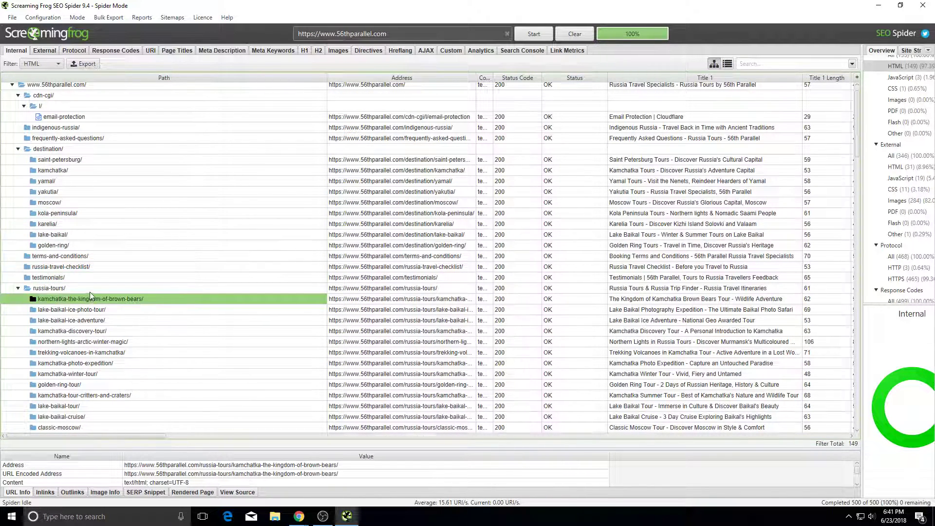
{"action": "left_click", "coordinate": [89, 291]}
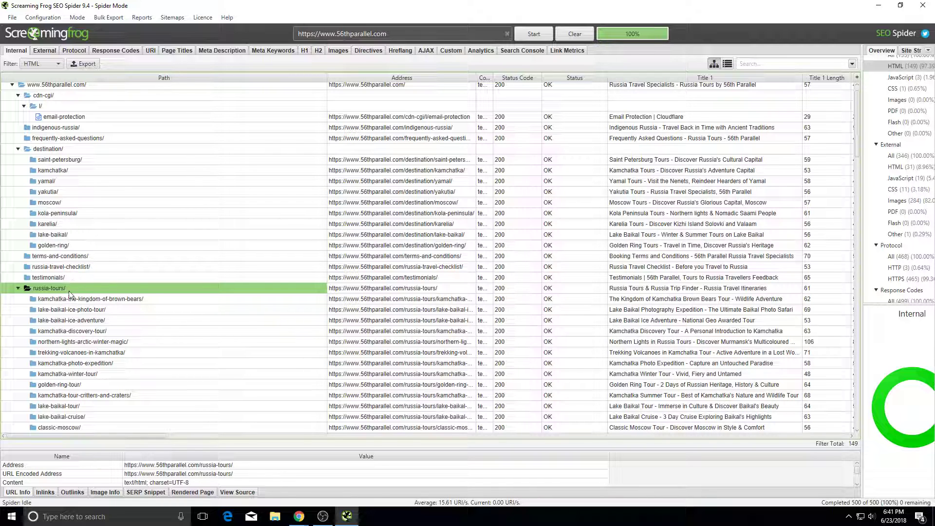
{"action": "left_click", "coordinate": [149, 332]}
{"action": "left_click", "coordinate": [78, 300]}
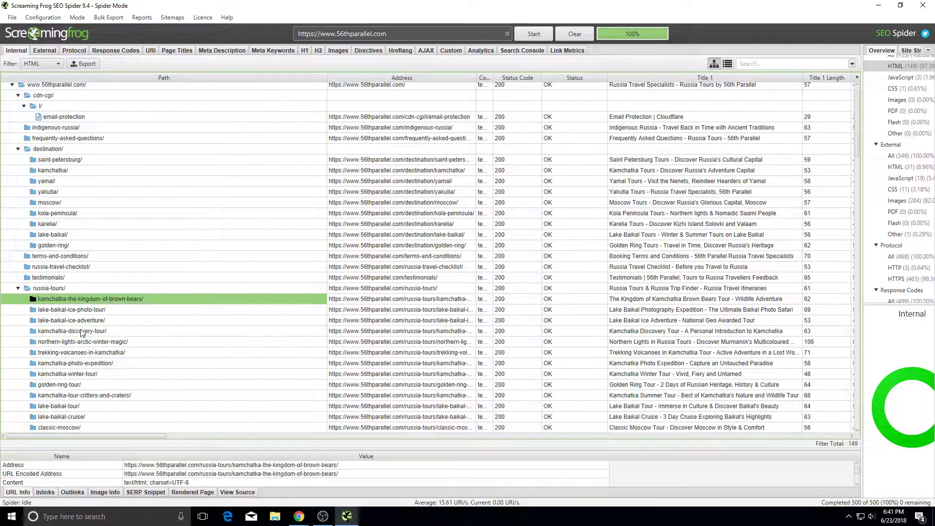
{"action": "left_click_drag", "start_coordinate": [79, 291], "coordinate": [72, 321]}
{"action": "left_click", "coordinate": [71, 322]}
{"action": "left_click", "coordinate": [73, 288]}
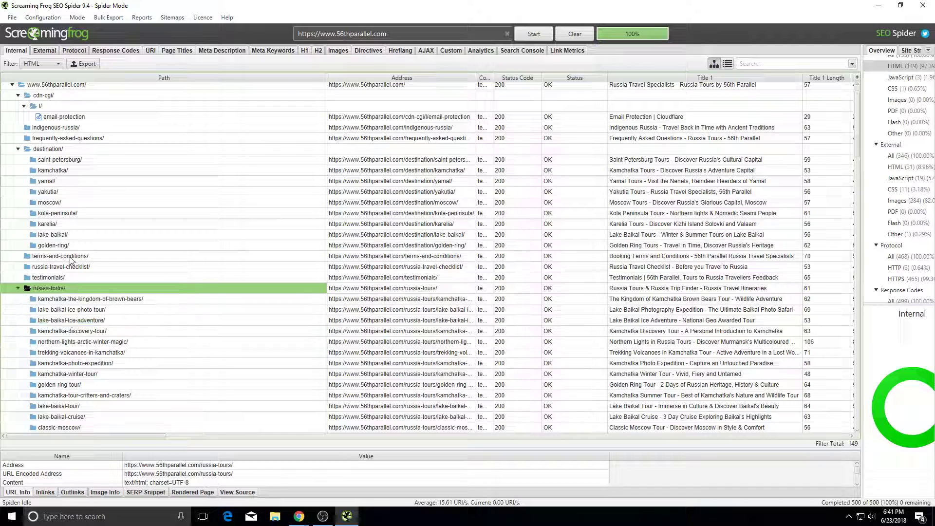
{"action": "left_click_drag", "start_coordinate": [68, 170], "coordinate": [66, 203]}
{"action": "left_click", "coordinate": [66, 202]}
{"action": "left_click", "coordinate": [62, 288]}
{"action": "left_click_drag", "start_coordinate": [127, 253], "coordinate": [161, 332]}
{"action": "left_click_drag", "start_coordinate": [171, 192], "coordinate": [158, 376]}
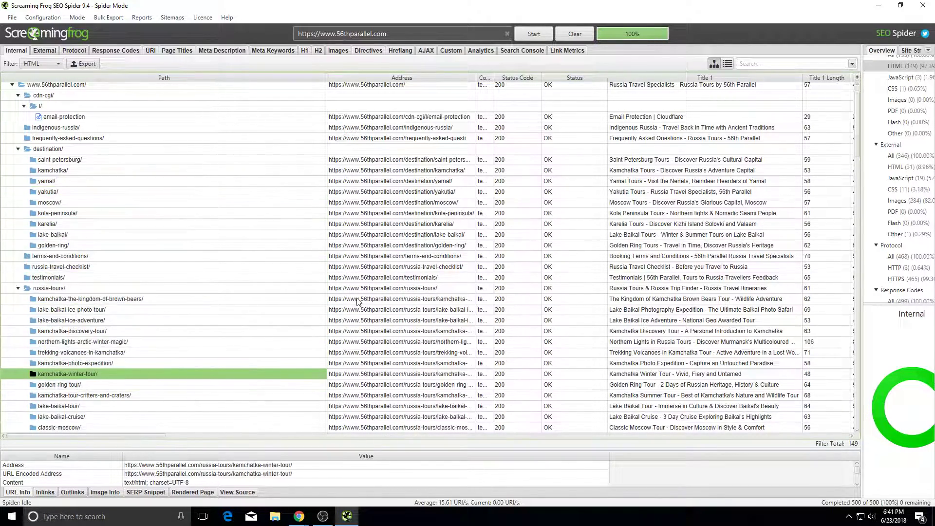
{"action": "scroll", "coordinate": [355, 300], "scroll_direction": "down", "scroll_amount": 4}
{"action": "scroll", "coordinate": [273, 298], "scroll_direction": "up", "scroll_amount": 4}
{"action": "left_click", "coordinate": [65, 129]}
{"action": "left_click", "coordinate": [70, 151]}
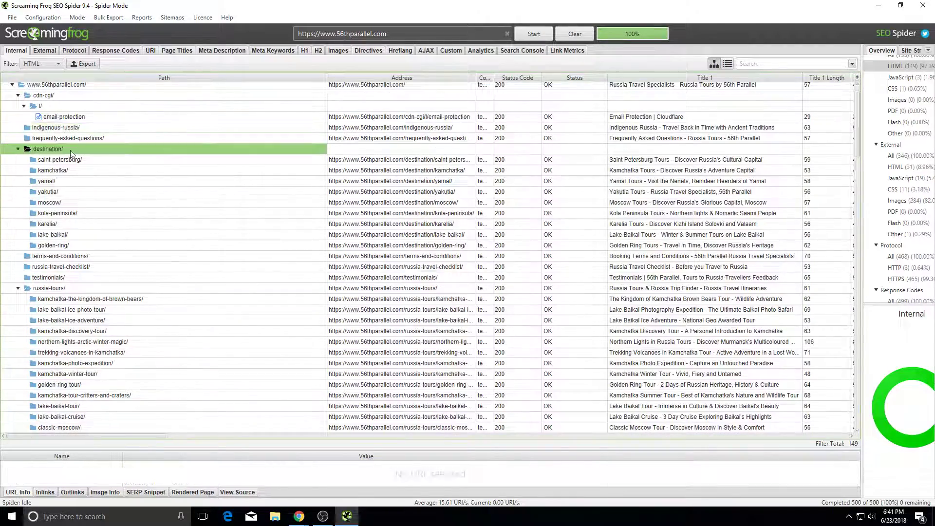
{"action": "scroll", "coordinate": [97, 195], "scroll_direction": "down", "scroll_amount": 3}
{"action": "scroll", "coordinate": [100, 234], "scroll_direction": "up", "scroll_amount": 1}
{"action": "left_click_drag", "start_coordinate": [97, 213], "coordinate": [103, 292]}
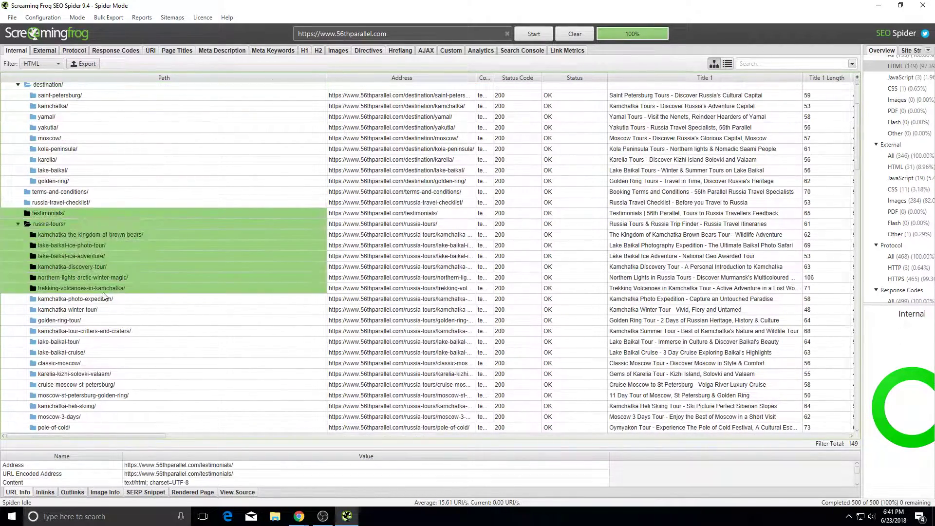
{"action": "left_click", "coordinate": [103, 293]}
{"action": "scroll", "coordinate": [147, 312], "scroll_direction": "down", "scroll_amount": 2}
{"action": "left_click", "coordinate": [122, 292]}
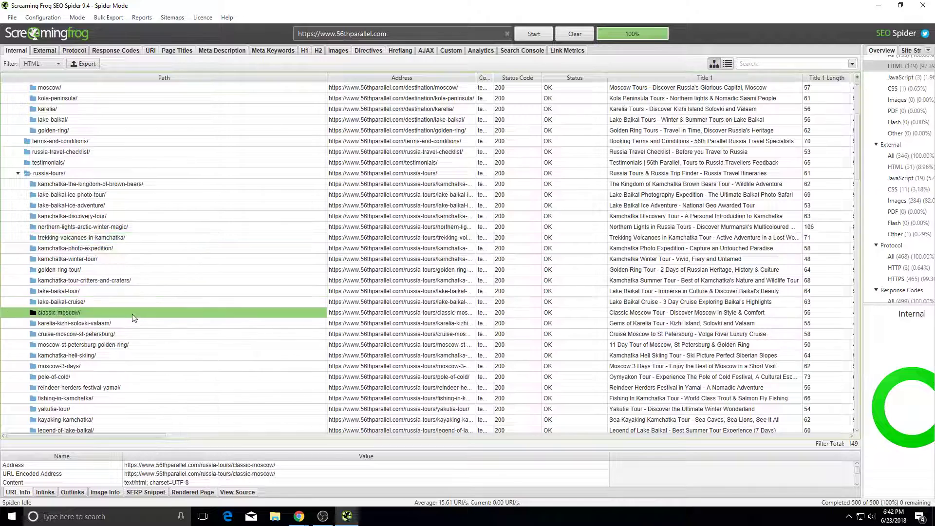
{"action": "scroll", "coordinate": [240, 297], "scroll_direction": "down", "scroll_amount": 2}
{"action": "left_click", "coordinate": [222, 301]}
{"action": "left_click", "coordinate": [193, 347]}
{"action": "left_click", "coordinate": [185, 226]}
{"action": "left_click_drag", "start_coordinate": [236, 148], "coordinate": [235, 245]}
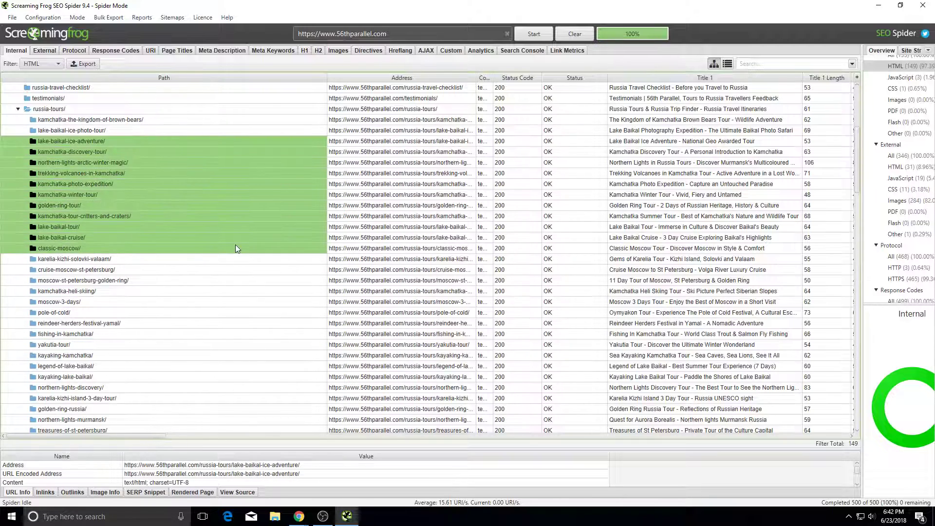
{"action": "left_click", "coordinate": [235, 245]}
{"action": "scroll", "coordinate": [245, 265], "scroll_direction": "up", "scroll_amount": 2}
{"action": "left_click_drag", "start_coordinate": [202, 205], "coordinate": [184, 292]}
{"action": "left_click", "coordinate": [182, 295]}
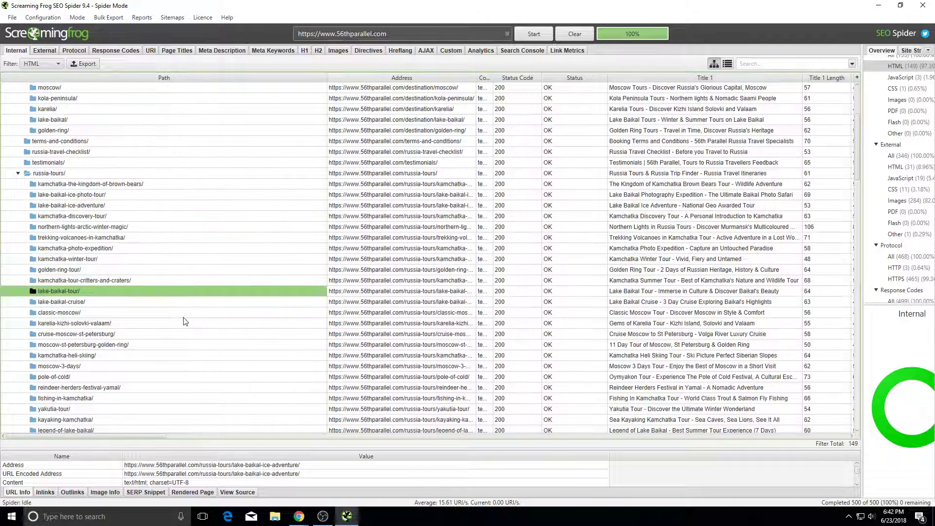
{"action": "left_click", "coordinate": [175, 206]}
{"action": "scroll", "coordinate": [189, 237], "scroll_direction": "down", "scroll_amount": 1}
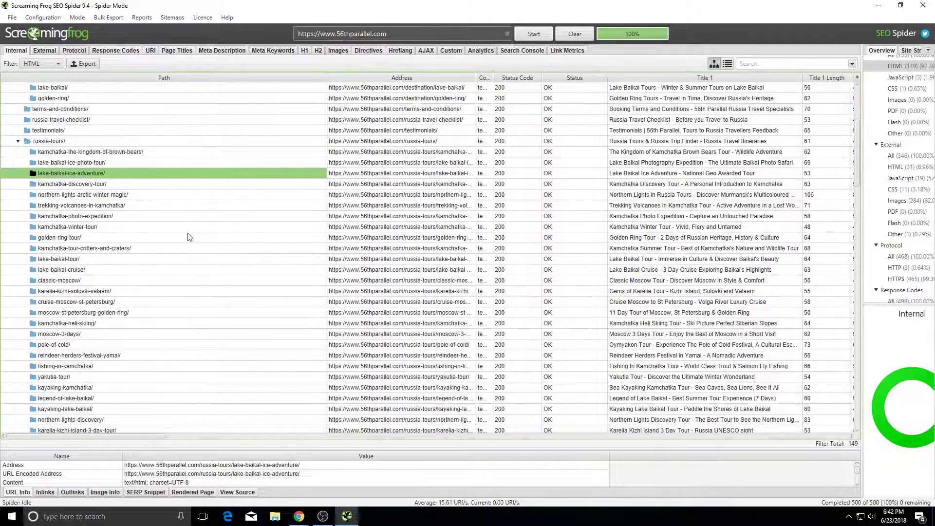
{"action": "left_click_drag", "start_coordinate": [163, 259], "coordinate": [144, 385]}
{"action": "left_click", "coordinate": [142, 377]}
Step: Inspect the trip-style/ folder and the blog/page/3, page/4 and page/8/ redirect rows
{"action": "scroll", "coordinate": [163, 342], "scroll_direction": "down", "scroll_amount": 7}
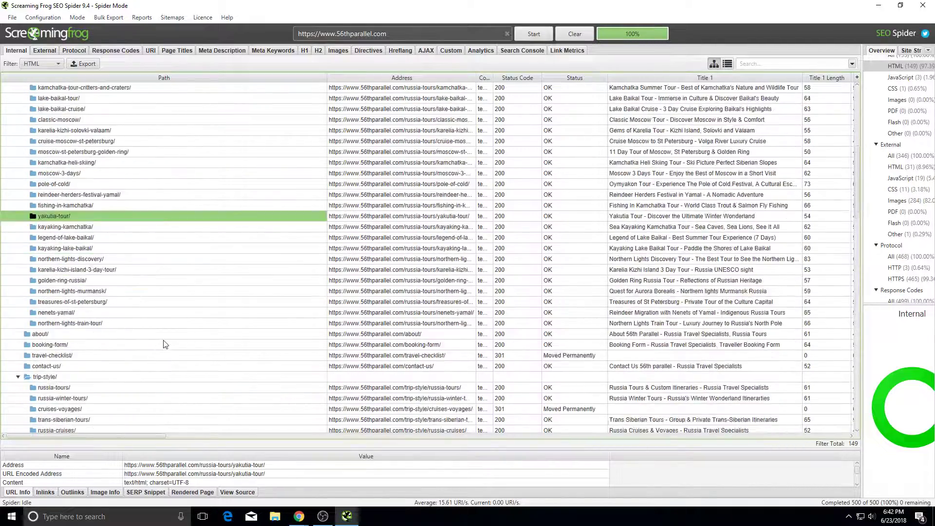
{"action": "scroll", "coordinate": [140, 286], "scroll_direction": "down", "scroll_amount": 1}
{"action": "left_click", "coordinate": [140, 286]}
{"action": "scroll", "coordinate": [134, 231], "scroll_direction": "down", "scroll_amount": 4}
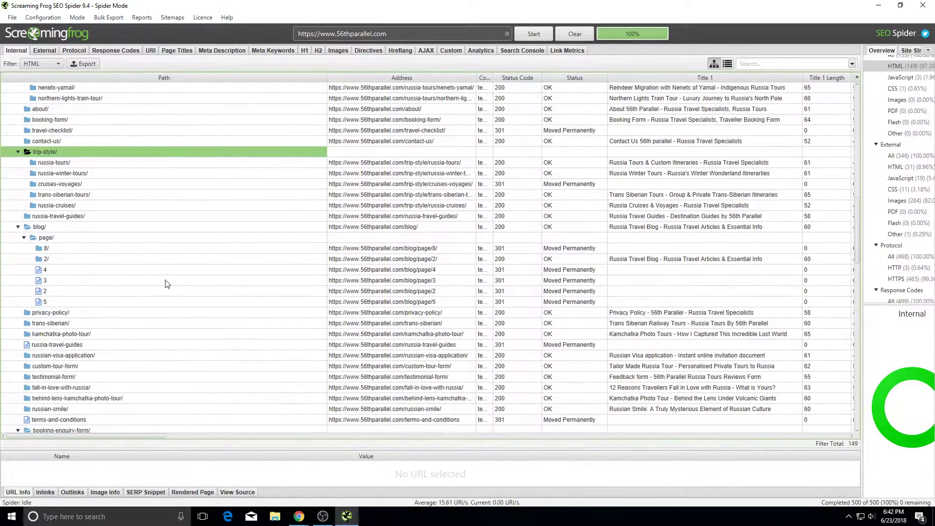
{"action": "left_click", "coordinate": [107, 280]}
{"action": "scroll", "coordinate": [101, 299], "scroll_direction": "down", "scroll_amount": 3}
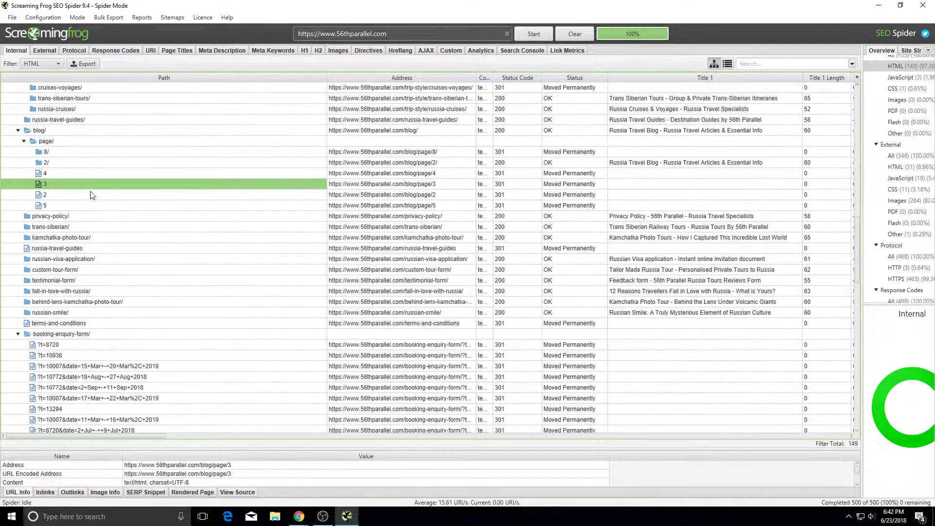
{"action": "scroll", "coordinate": [92, 194], "scroll_direction": "up", "scroll_amount": 4}
{"action": "left_click", "coordinate": [108, 304]}
{"action": "left_click", "coordinate": [104, 285]}
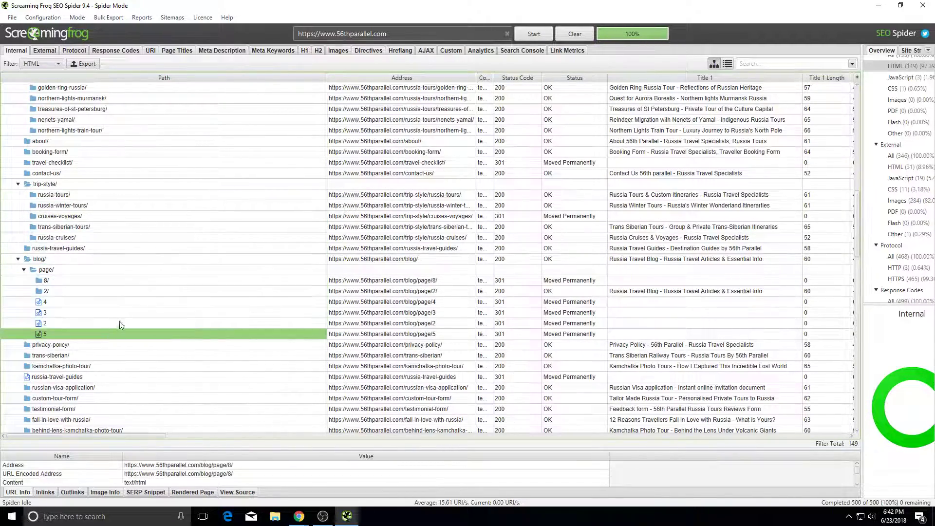
{"action": "scroll", "coordinate": [119, 324], "scroll_direction": "up", "scroll_amount": 3}
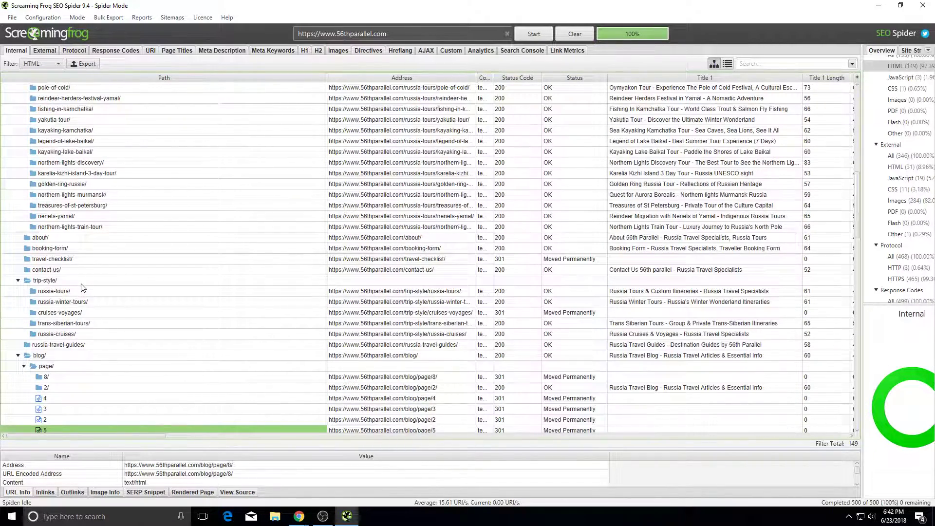
Step: Review trip-style/ section pages like cruises-voyages/, russia-winter-tours/, trans-siberian-tours/ and contact-us/
{"action": "left_click_drag", "start_coordinate": [81, 283], "coordinate": [76, 326]}
{"action": "left_click", "coordinate": [82, 313]}
{"action": "left_click_drag", "start_coordinate": [88, 271], "coordinate": [93, 326]}
{"action": "left_click", "coordinate": [95, 303]}
{"action": "left_click", "coordinate": [94, 326]}
{"action": "scroll", "coordinate": [98, 326], "scroll_direction": "up", "scroll_amount": 1}
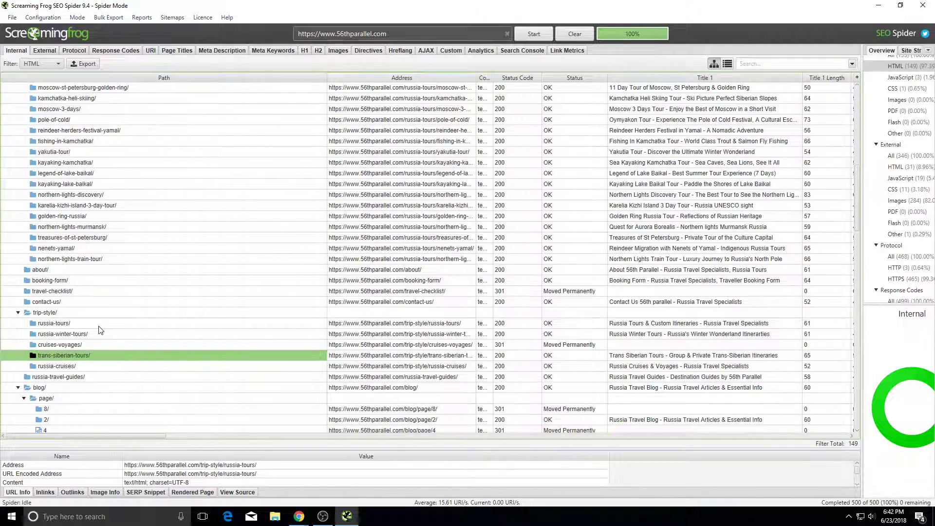
{"action": "scroll", "coordinate": [92, 291], "scroll_direction": "up", "scroll_amount": 3}
{"action": "scroll", "coordinate": [93, 292], "scroll_direction": "down", "scroll_amount": 3}
{"action": "left_click_drag", "start_coordinate": [93, 291], "coordinate": [95, 312]}
{"action": "left_click", "coordinate": [94, 300]}
{"action": "left_click", "coordinate": [94, 322]}
{"action": "left_click", "coordinate": [95, 311]}
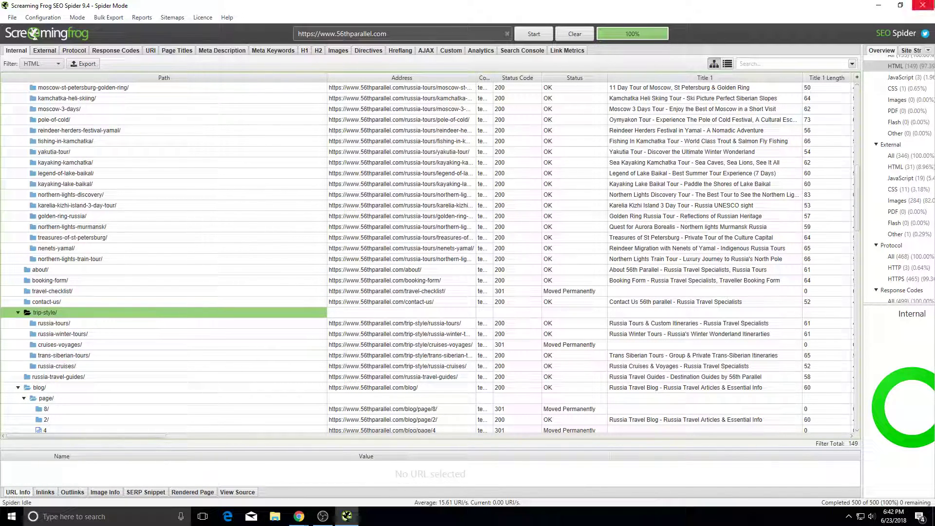
{"action": "left_click", "coordinate": [900, 5]}
{"action": "left_click", "coordinate": [585, 41]}
Step: Try loading the site's trip-style page in a new browser tab
{"action": "left_click", "coordinate": [481, 23]}
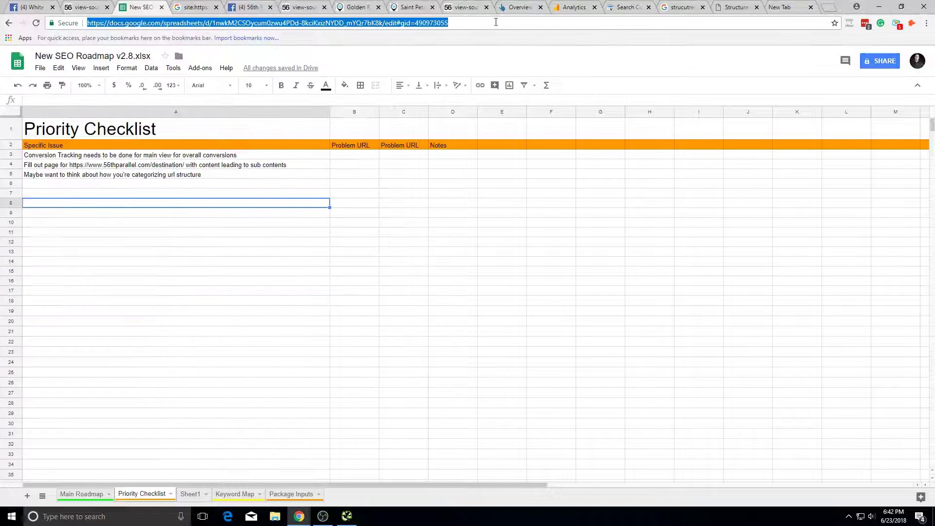
{"action": "left_click", "coordinate": [785, 7]}
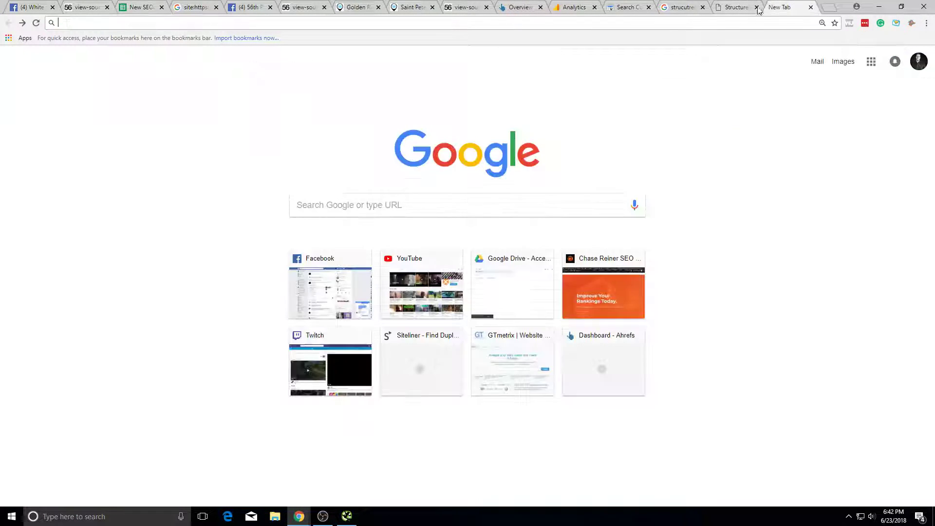
{"action": "type", "text": "56thparellel.com"}
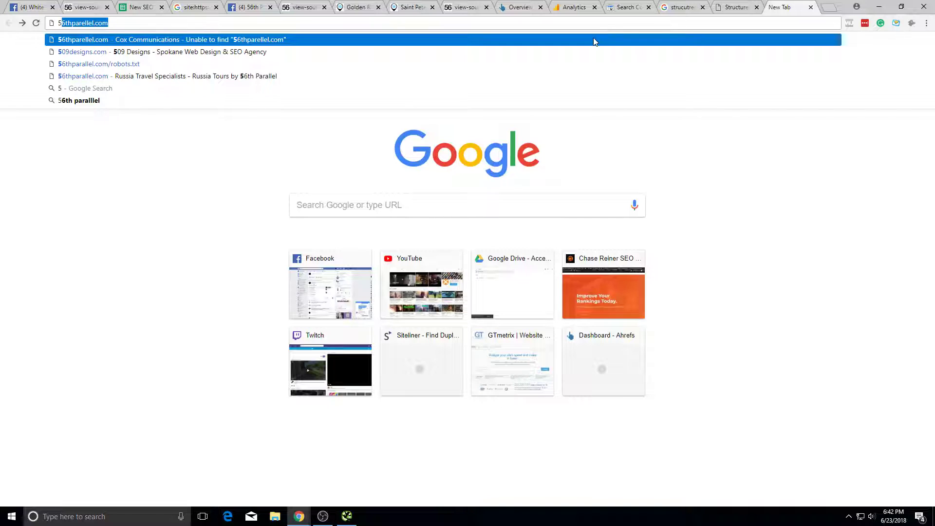
{"action": "key", "text": "Right"}
{"action": "type", "text": "/trip-style/"}
{"action": "key", "text": "Return"}
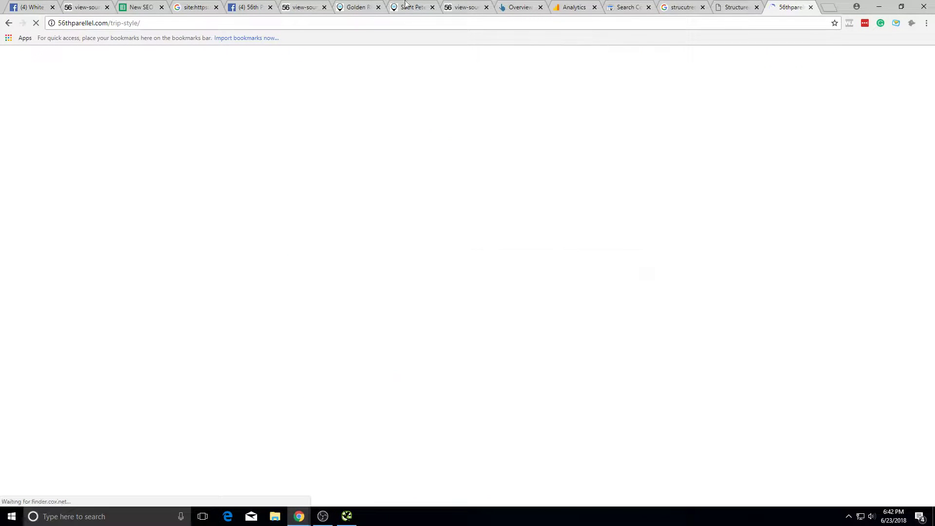
Step: Leave the failed trip-style error page and return to the roadmap spreadsheet
{"action": "left_click", "coordinate": [377, 23]}
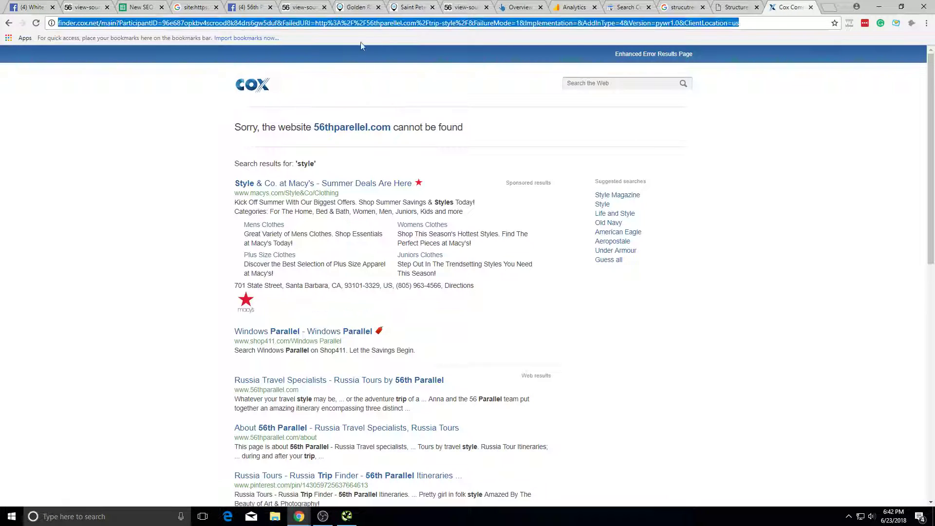
{"action": "left_click", "coordinate": [9, 23]}
{"action": "key", "text": "alt+Tab"}
{"action": "key", "text": "alt+Tab"}
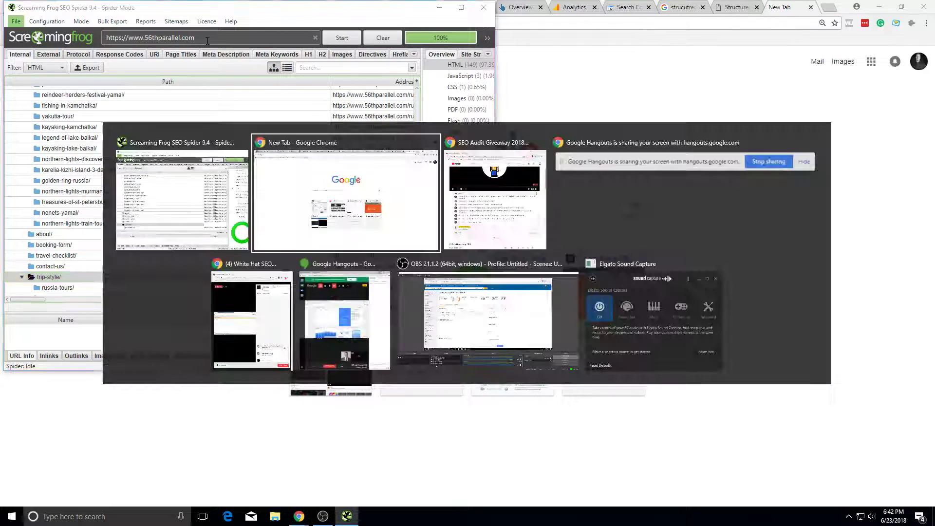
{"action": "left_click", "coordinate": [332, 135]}
Step: Append 'and trip-style/' to the destination-page note in cell A4
{"action": "left_click", "coordinate": [164, 4]}
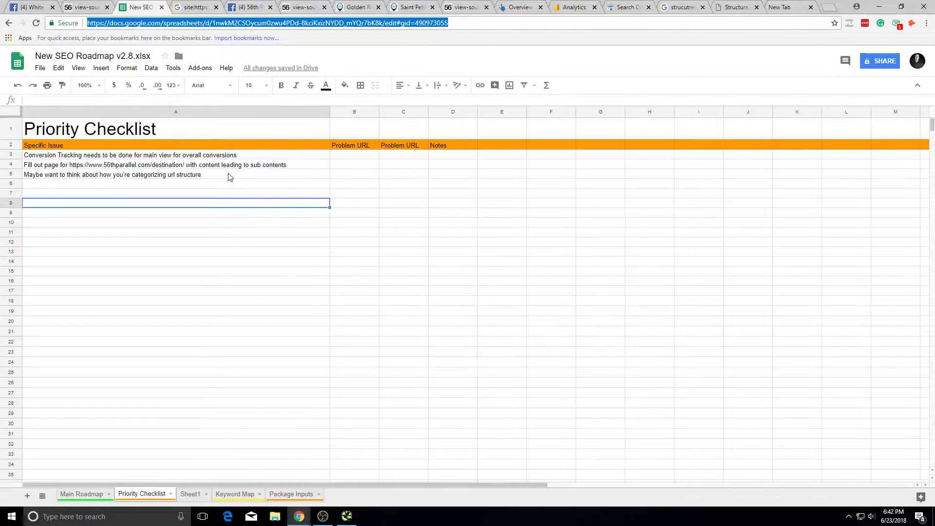
{"action": "left_click", "coordinate": [225, 193]}
{"action": "left_click", "coordinate": [227, 186]}
{"action": "left_click", "coordinate": [307, 156]}
{"action": "double_click", "coordinate": [310, 163]}
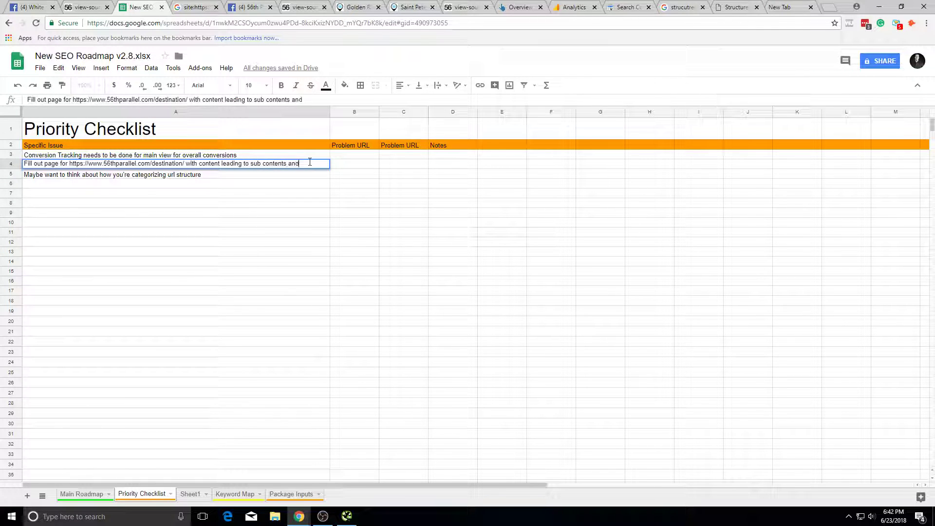
{"action": "key", "text": "shift+End"}
{"action": "left_click", "coordinate": [428, 202]}
{"action": "key", "text": "alt+Tab"}
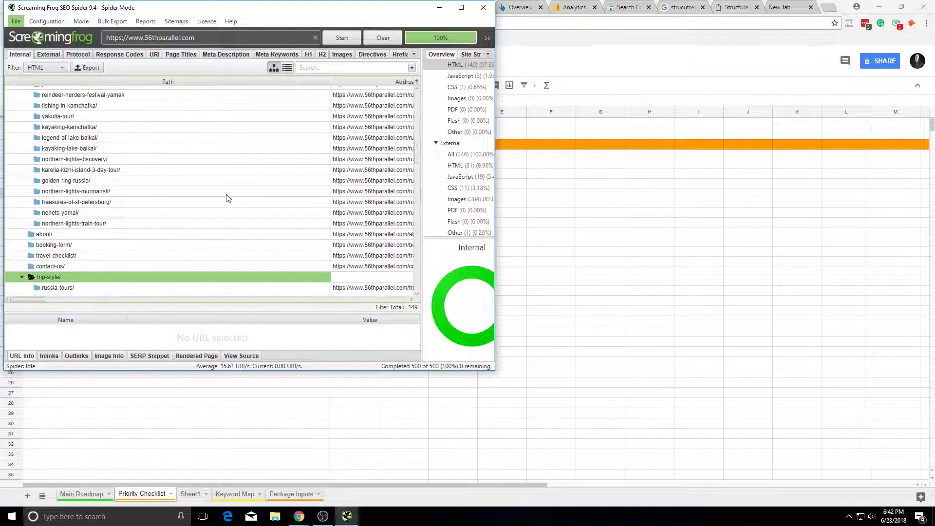
{"action": "scroll", "coordinate": [227, 198], "scroll_direction": "down", "scroll_amount": 2}
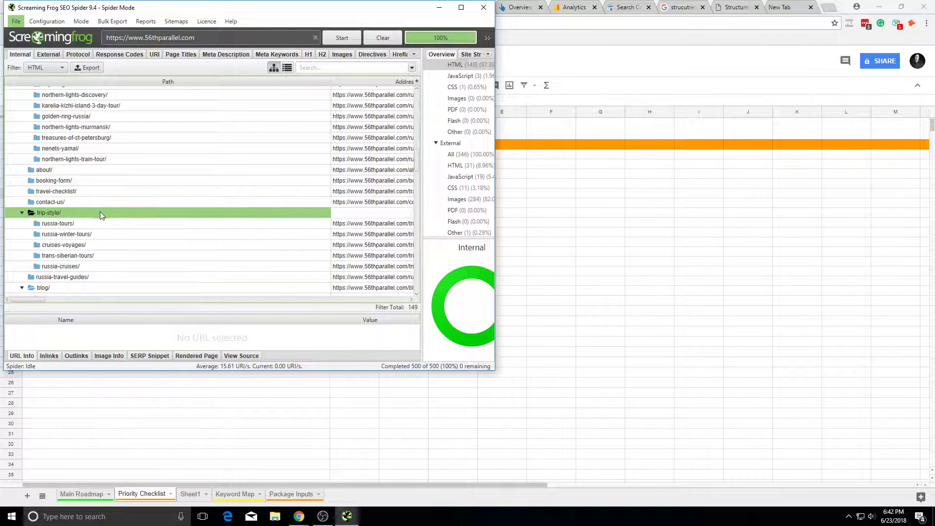
{"action": "scroll", "coordinate": [109, 207], "scroll_direction": "down", "scroll_amount": 6}
{"action": "scroll", "coordinate": [121, 180], "scroll_direction": "down", "scroll_amount": 1}
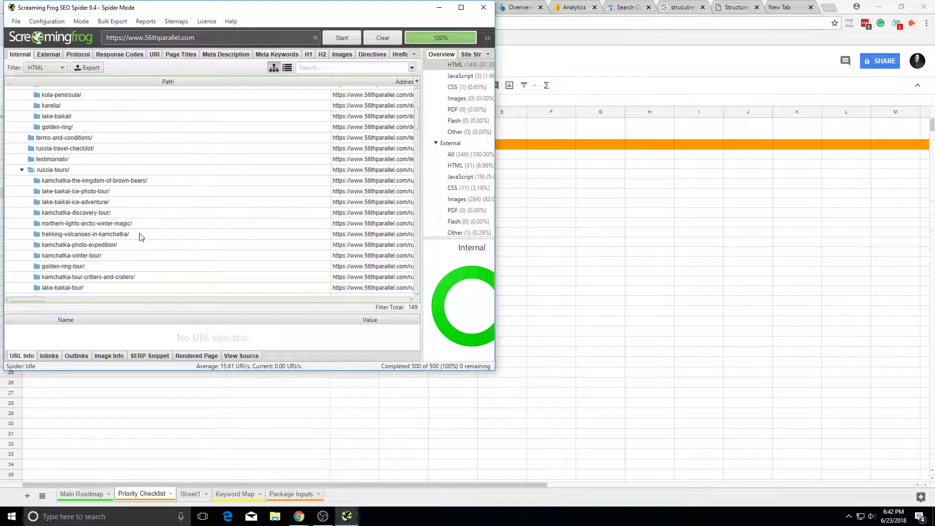
{"action": "scroll", "coordinate": [94, 202], "scroll_direction": "up", "scroll_amount": 7}
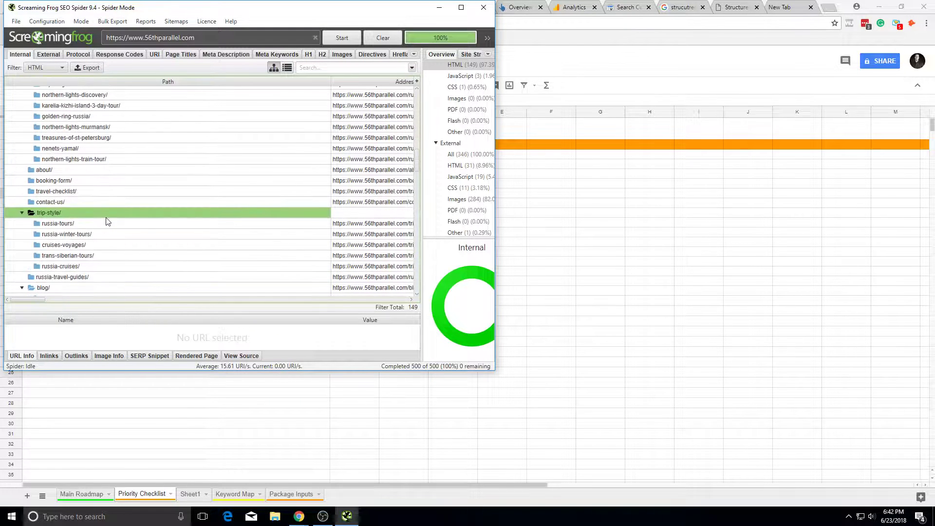
{"action": "left_click", "coordinate": [91, 181]}
{"action": "left_click", "coordinate": [93, 203]}
{"action": "left_click", "coordinate": [116, 236]}
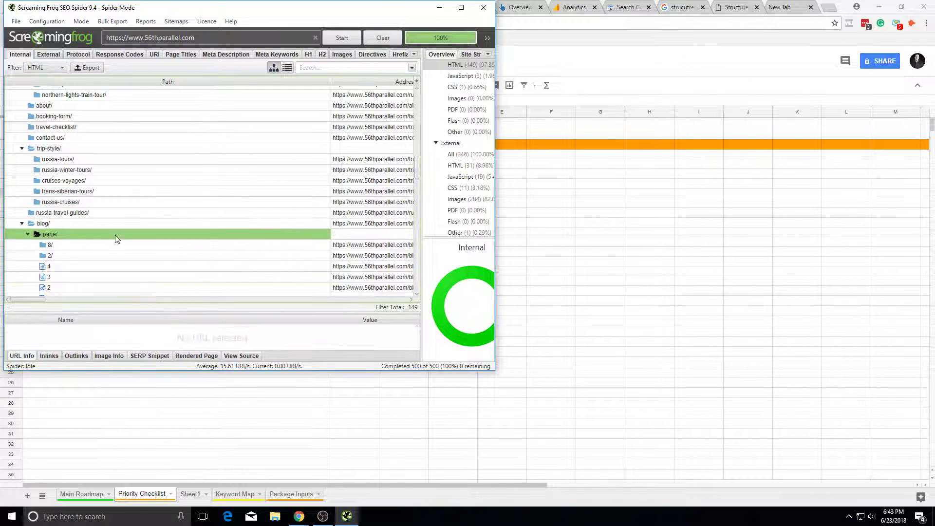
{"action": "scroll", "coordinate": [123, 229], "scroll_direction": "down", "scroll_amount": 5}
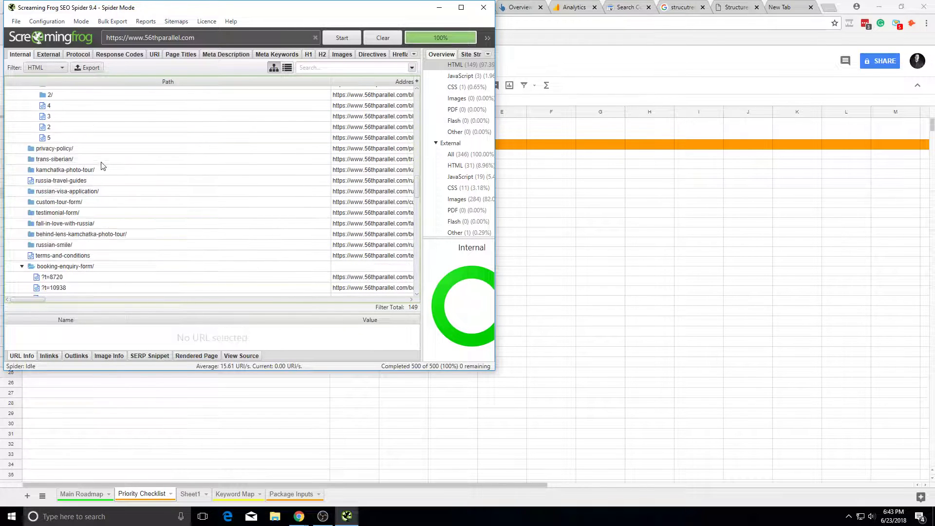
{"action": "left_click", "coordinate": [111, 245]}
{"action": "scroll", "coordinate": [109, 233], "scroll_direction": "down", "scroll_amount": 2}
{"action": "left_click", "coordinate": [103, 163]}
{"action": "mouse_move", "coordinate": [112, 148]}
{"action": "left_mouse_down"}
{"action": "mouse_move", "coordinate": [119, 184]}
{"action": "mouse_move", "coordinate": [121, 163]}
{"action": "left_mouse_up"}
{"action": "left_click", "coordinate": [121, 163]}
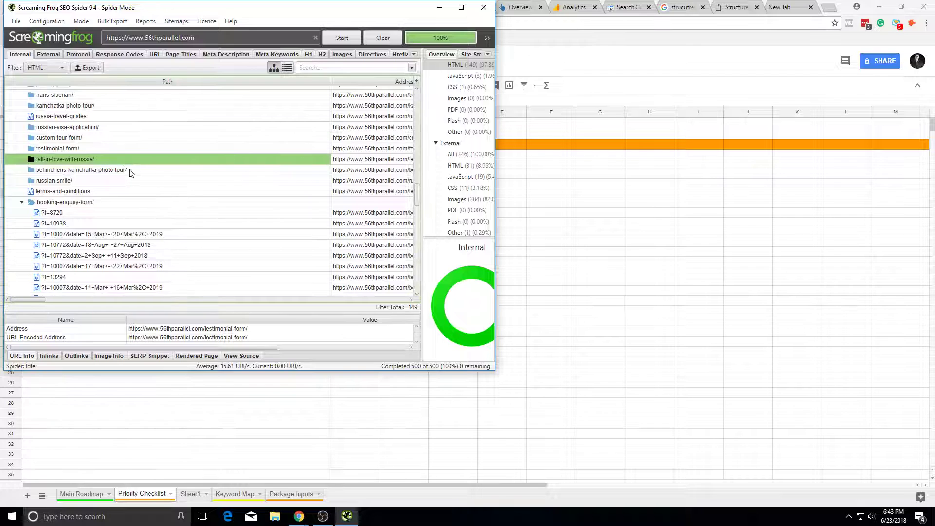
{"action": "scroll", "coordinate": [131, 175], "scroll_direction": "up", "scroll_amount": 2}
{"action": "scroll", "coordinate": [134, 183], "scroll_direction": "down", "scroll_amount": 3}
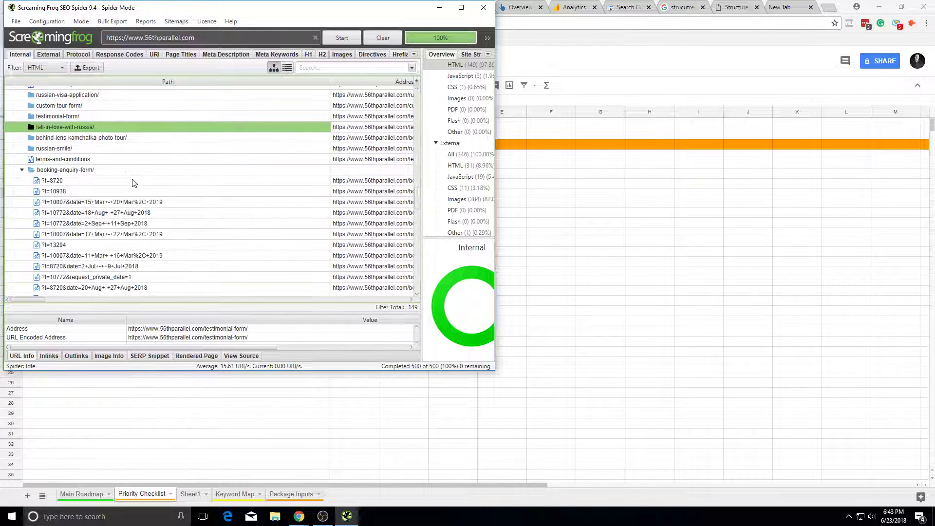
{"action": "scroll", "coordinate": [121, 153], "scroll_direction": "down", "scroll_amount": 2}
{"action": "scroll", "coordinate": [119, 145], "scroll_direction": "up", "scroll_amount": 3}
{"action": "scroll", "coordinate": [119, 145], "scroll_direction": "up", "scroll_amount": 2}
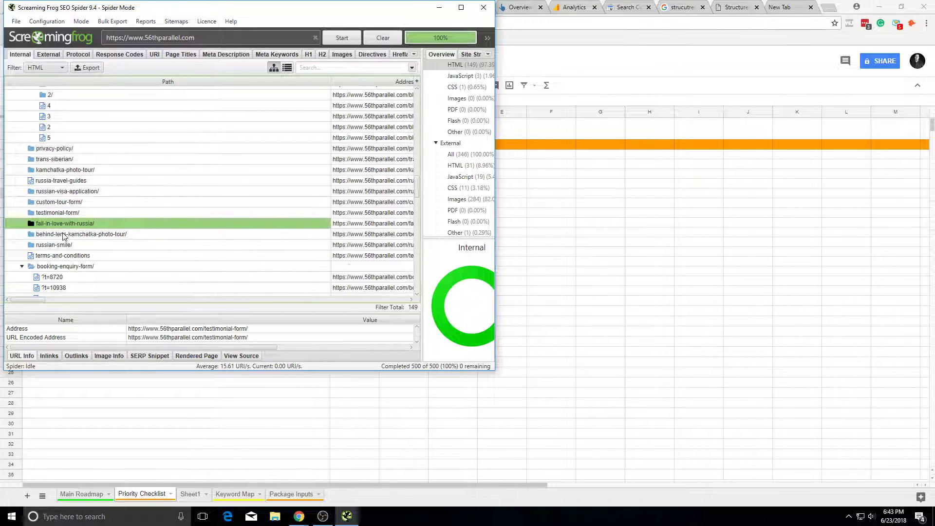
{"action": "mouse_move", "coordinate": [25, 300]}
{"action": "left_mouse_down"}
{"action": "mouse_move", "coordinate": [37, 301]}
{"action": "mouse_move", "coordinate": [25, 301]}
{"action": "left_mouse_up"}
Step: Browse the site's blog from the Saint Petersburg page, then return to the museums article
{"action": "left_click", "coordinate": [896, 193]}
{"action": "left_click", "coordinate": [405, 5]}
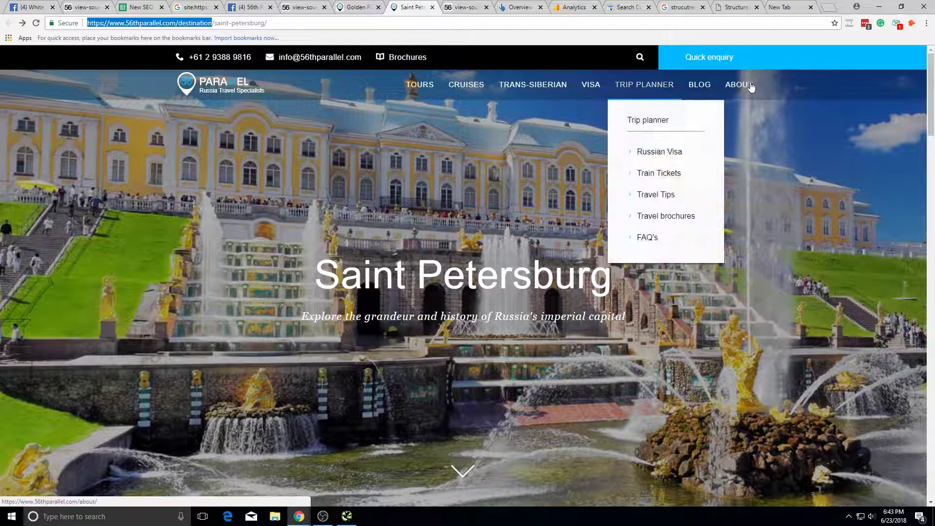
{"action": "left_click", "coordinate": [698, 86]}
{"action": "scroll", "coordinate": [476, 338], "scroll_direction": "down", "scroll_amount": 5}
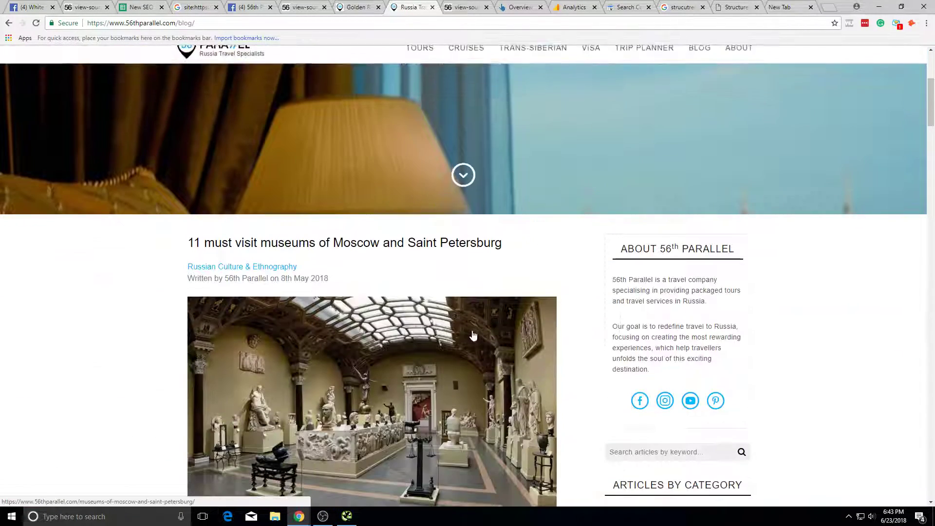
{"action": "key", "text": "alt+Left"}
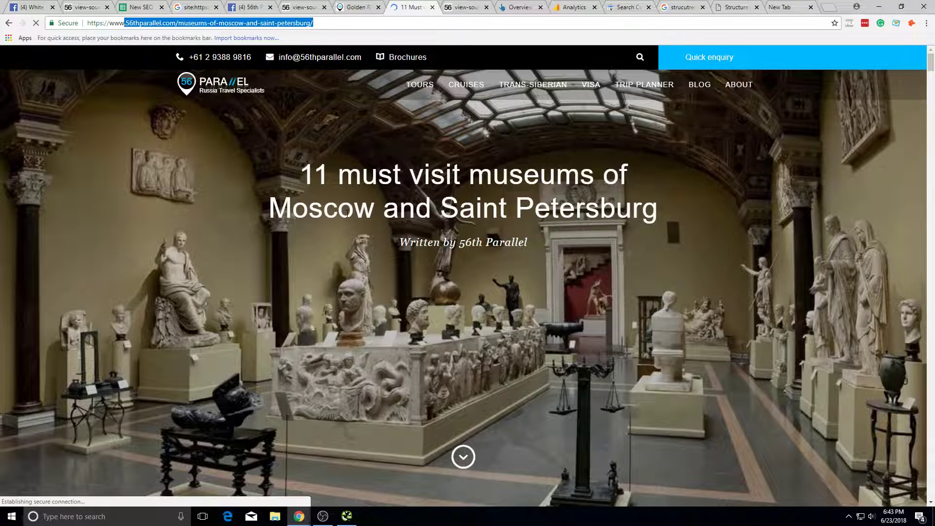
Step: Check the page/, custom-tour-form/ and behind-lens-kamchatka-photo-tour/ folders in the crawl tree
{"action": "key", "text": "alt+Tab"}
{"action": "scroll", "coordinate": [152, 216], "scroll_direction": "up", "scroll_amount": 4}
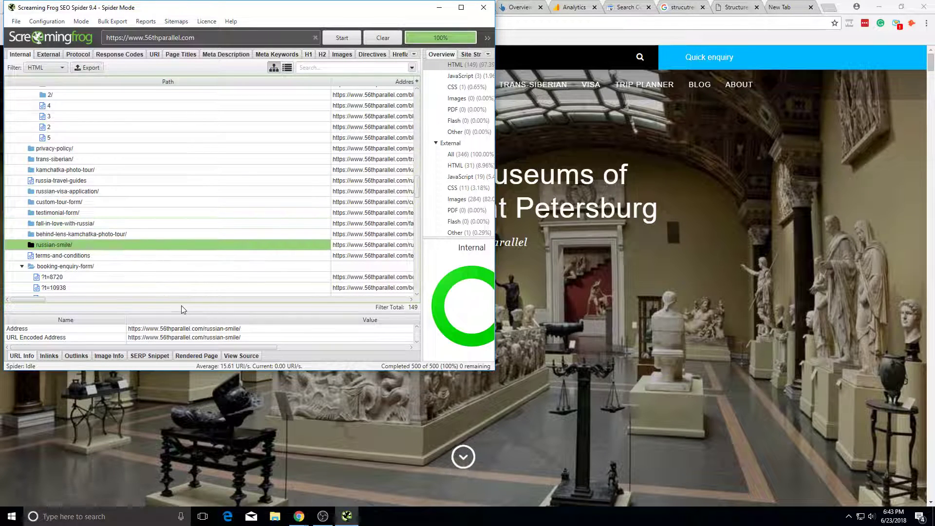
{"action": "scroll", "coordinate": [122, 204], "scroll_direction": "down", "scroll_amount": 3}
{"action": "scroll", "coordinate": [50, 159], "scroll_direction": "up", "scroll_amount": 2}
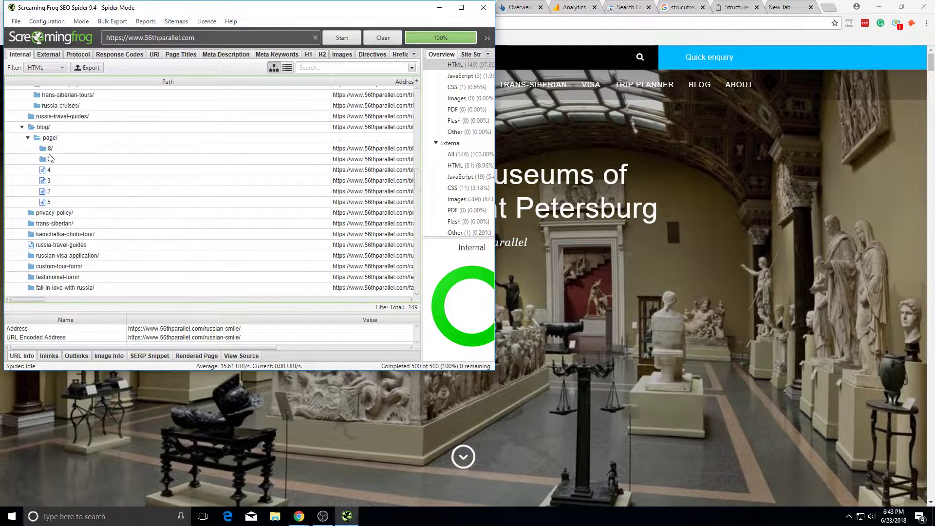
{"action": "left_click_drag", "start_coordinate": [50, 144], "coordinate": [65, 262]}
{"action": "left_click", "coordinate": [66, 266]}
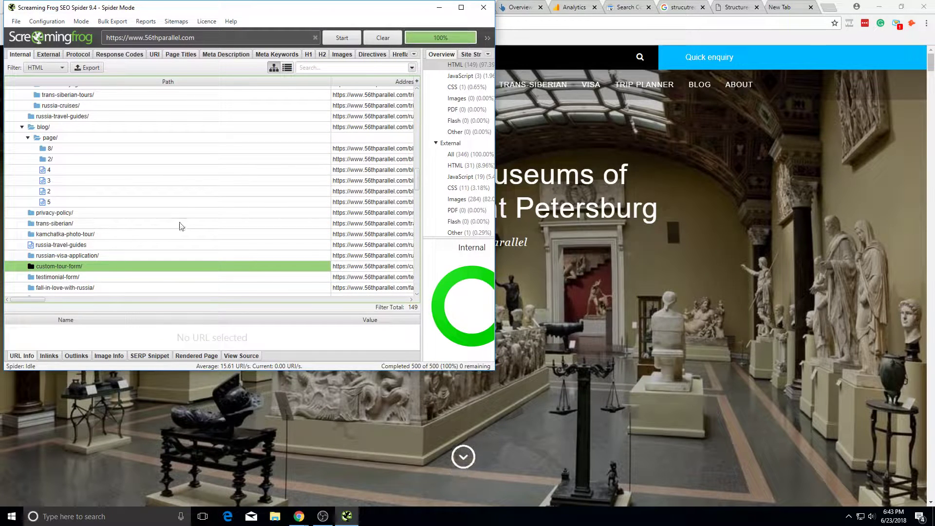
{"action": "left_click", "coordinate": [133, 138]}
{"action": "key", "text": "alt+Tab"}
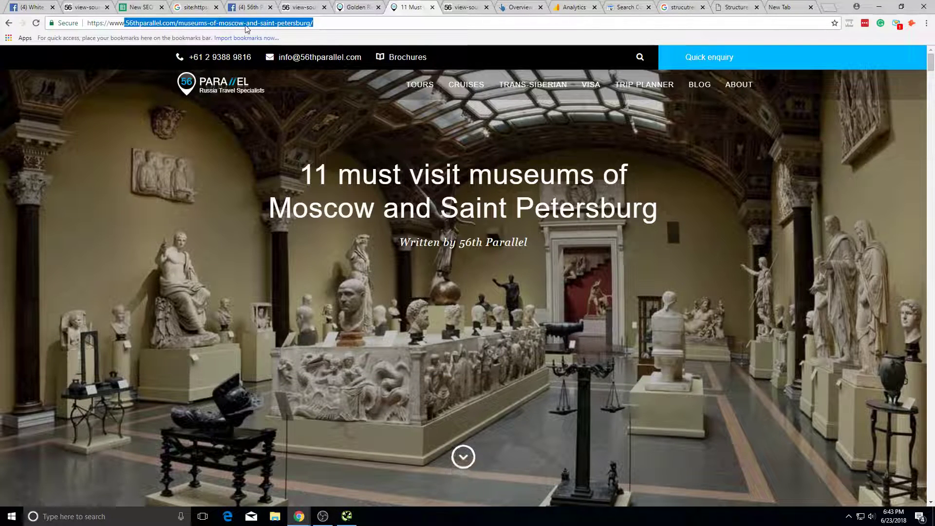
{"action": "key", "text": "alt+Tab"}
{"action": "left_click", "coordinate": [251, 236]}
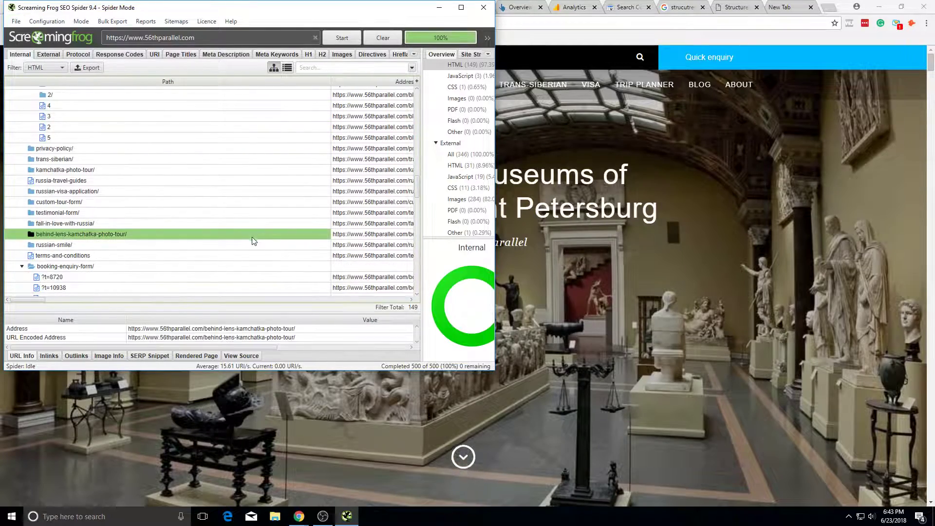
{"action": "key", "text": "alt+Tab"}
Step: Open the Russia Travel Experiences category, test its address under /blog, then reopen it
{"action": "scroll", "coordinate": [600, 225], "scroll_direction": "down", "scroll_amount": 8}
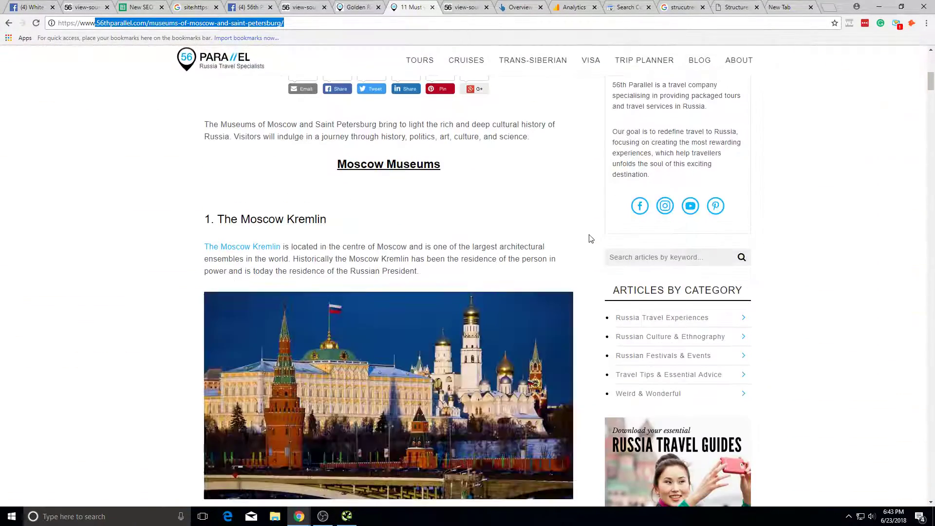
{"action": "scroll", "coordinate": [591, 238], "scroll_direction": "down", "scroll_amount": 4}
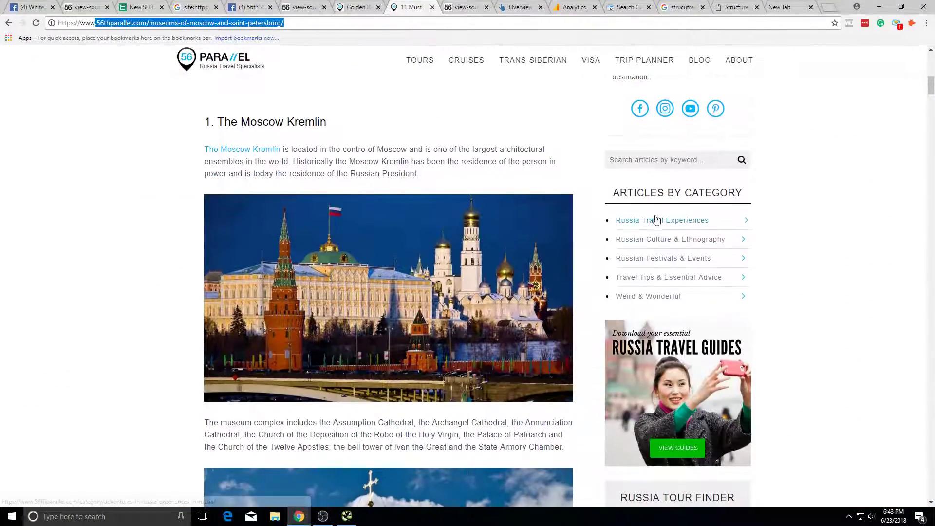
{"action": "left_click", "coordinate": [653, 220]}
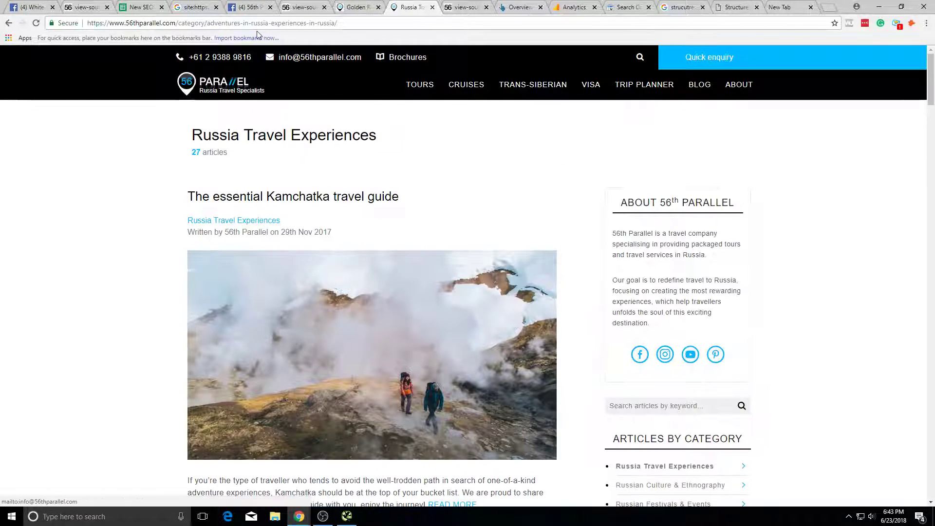
{"action": "left_click", "coordinate": [207, 24]}
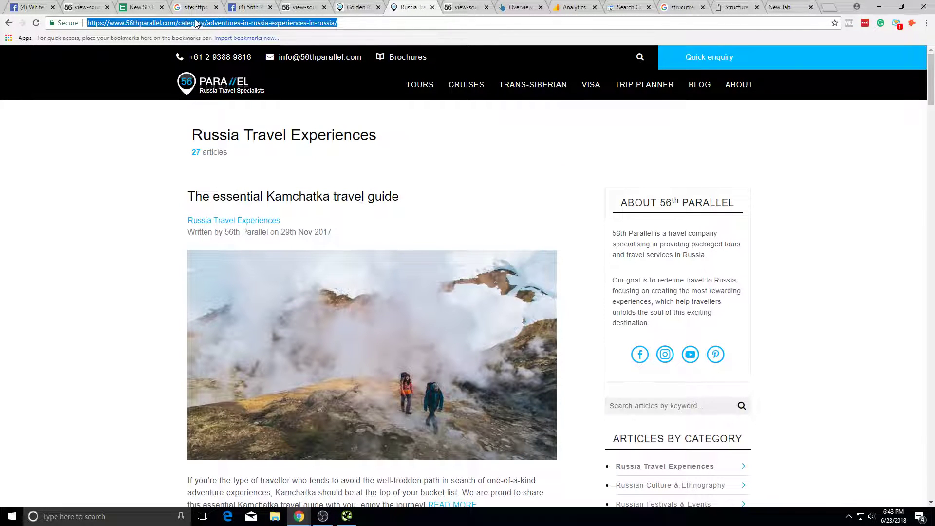
{"action": "left_click", "coordinate": [195, 22]}
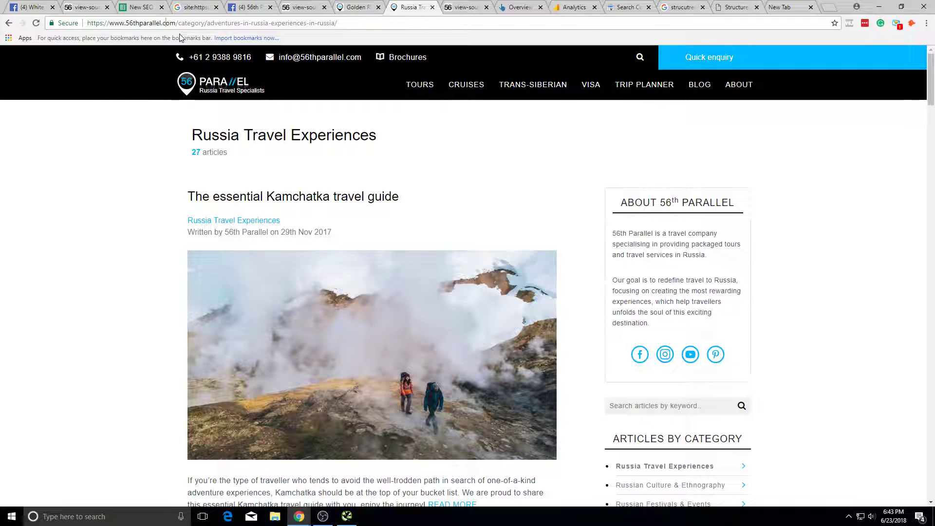
{"action": "type", "text": "/blog"}
{"action": "left_click_drag", "start_coordinate": [166, 20], "coordinate": [325, 23]}
{"action": "key", "text": "BackSpace"}
{"action": "key", "text": "Return"}
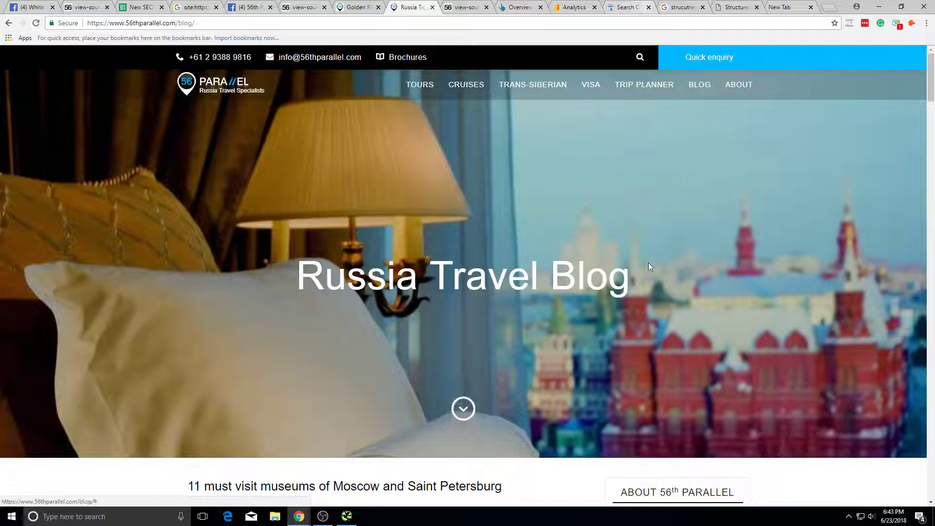
{"action": "scroll", "coordinate": [648, 264], "scroll_direction": "down", "scroll_amount": 9}
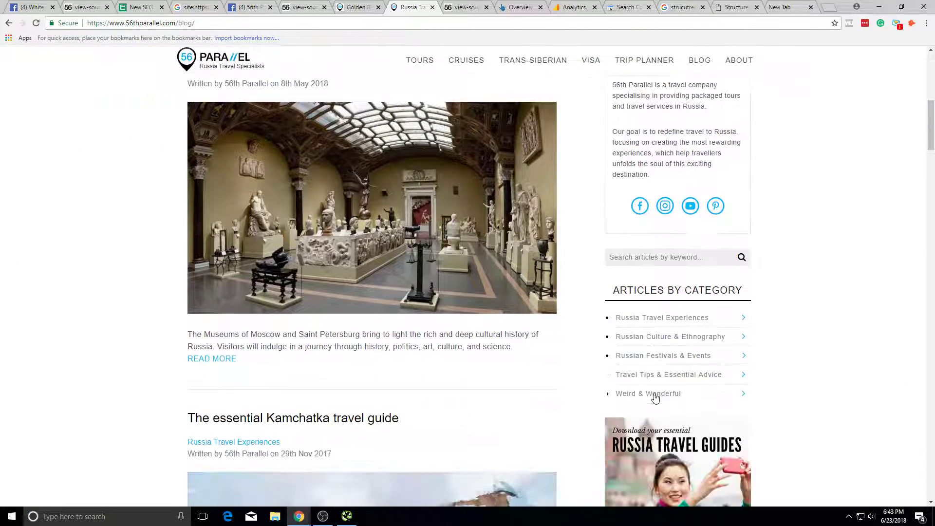
{"action": "left_click", "coordinate": [690, 319]}
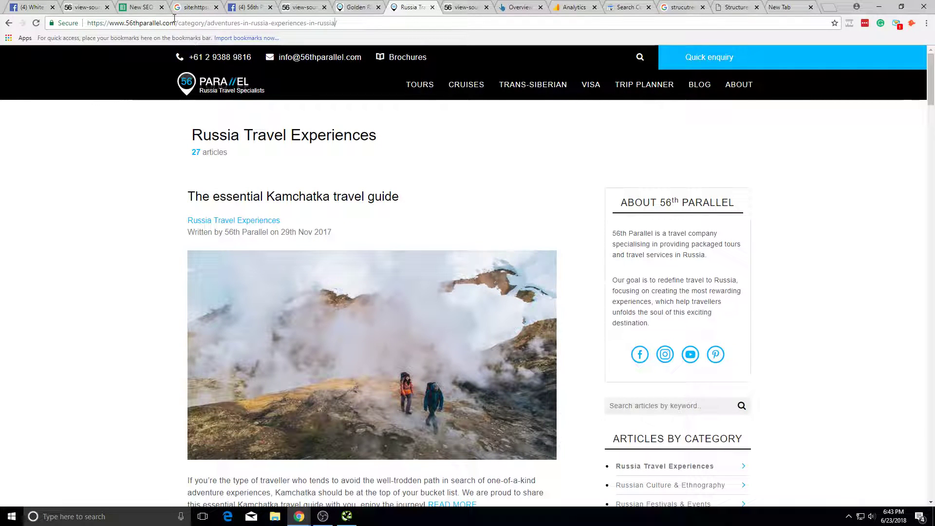
Step: Try rewriting the category page address with /blog and a 'ru' slug
{"action": "left_click", "coordinate": [174, 23]}
{"action": "type", "text": "/blog"}
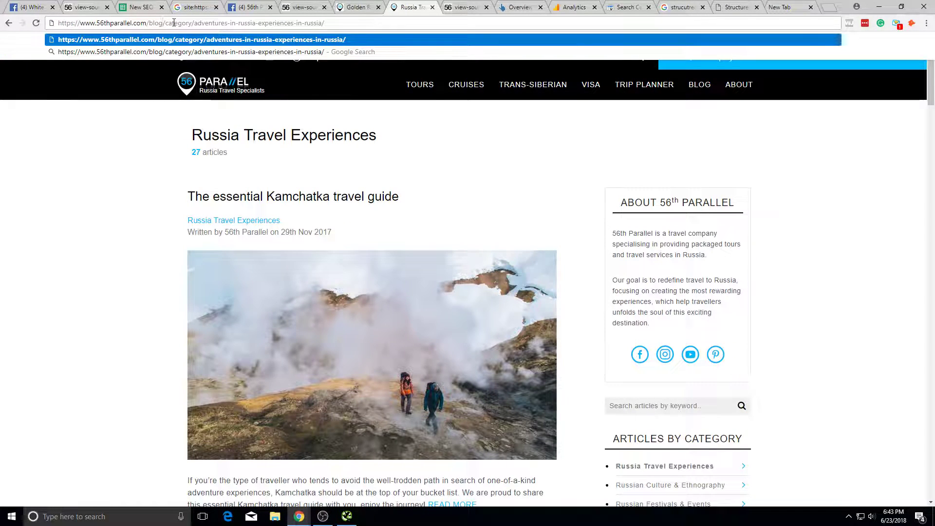
{"action": "left_click_drag", "start_coordinate": [199, 23], "coordinate": [326, 23]}
{"action": "left_click", "coordinate": [165, 23]}
{"action": "left_click_drag", "start_coordinate": [165, 23], "coordinate": [325, 23]}
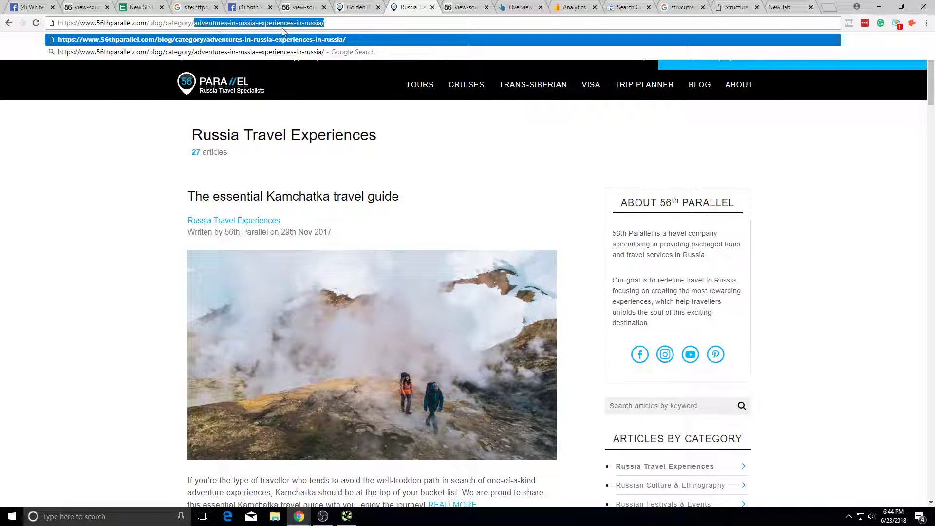
{"action": "left_click_drag", "start_coordinate": [326, 23], "coordinate": [199, 20]}
{"action": "type", "text": "russia-"}
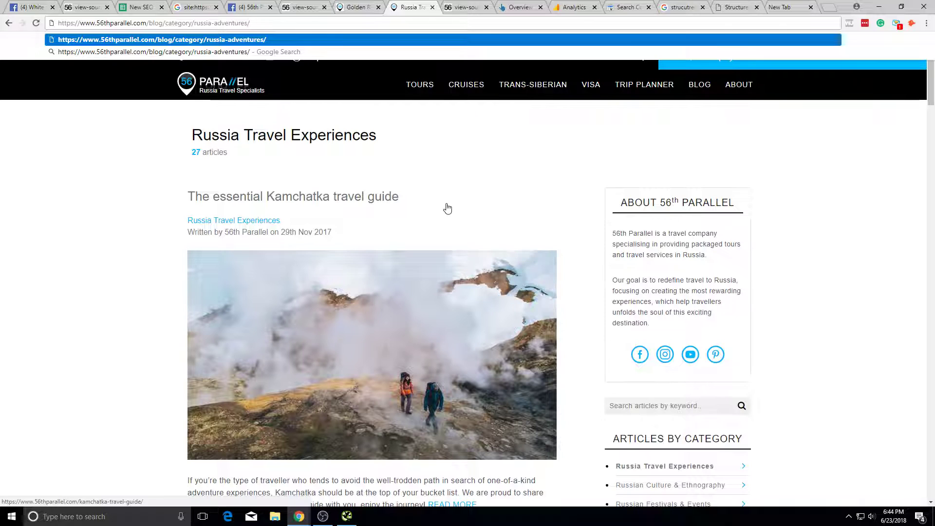
{"action": "left_click", "coordinate": [141, 141]}
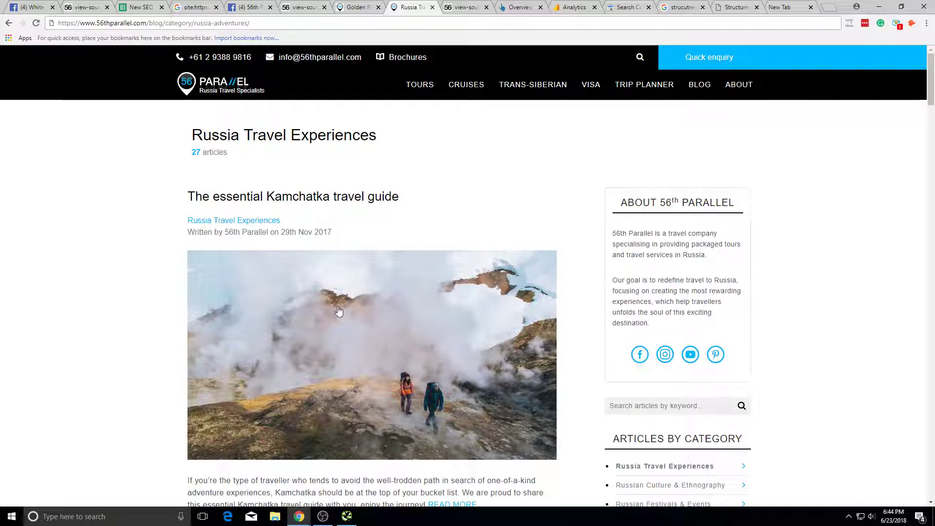
Step: Load the Kamchatka travel guide at /blog/russia-adventures/kamchatka-travel-guide/
{"action": "left_click", "coordinate": [332, 285]}
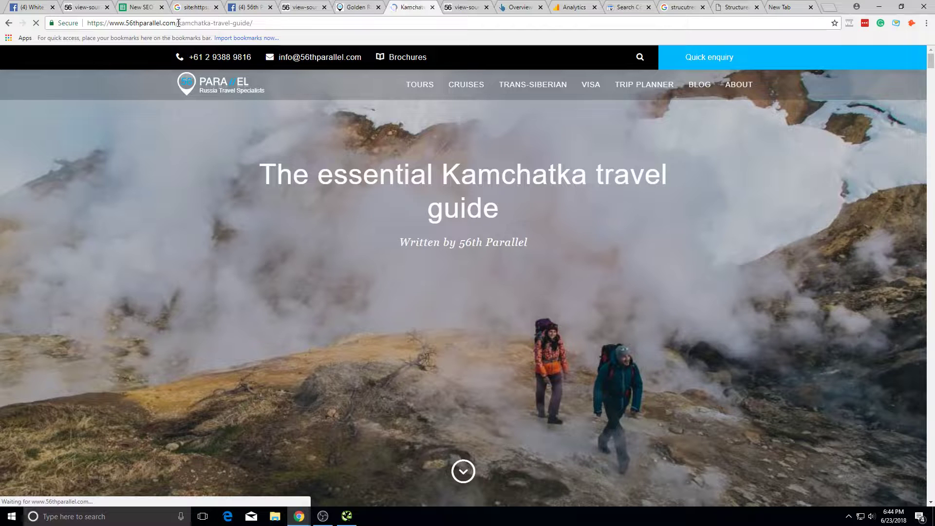
{"action": "left_click", "coordinate": [180, 23]}
{"action": "key", "text": "End"}
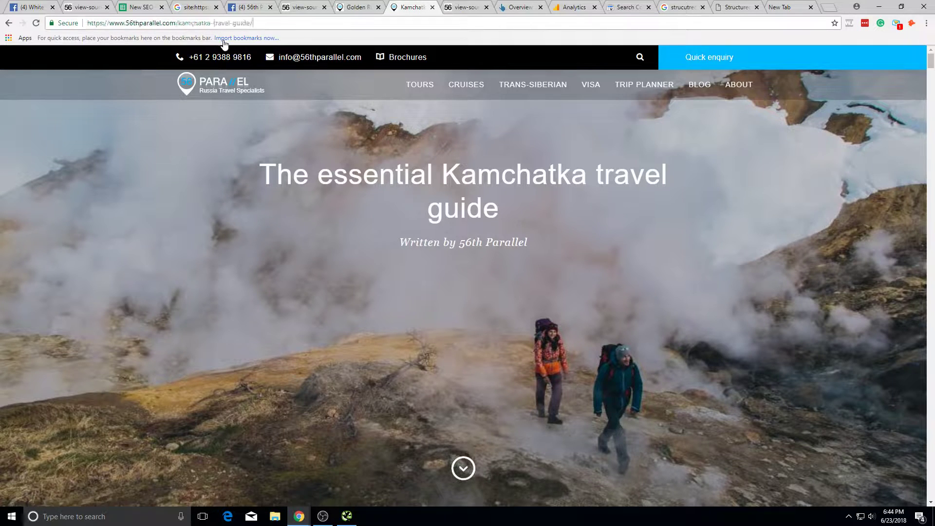
{"action": "key", "text": "ctrl+Left"}
{"action": "key", "text": "ctrl+Left"}
{"action": "key", "text": "ctrl+Left"}
{"action": "key", "text": "ctrl+Left"}
{"action": "type", "text": "/blog/russia-adventures"}
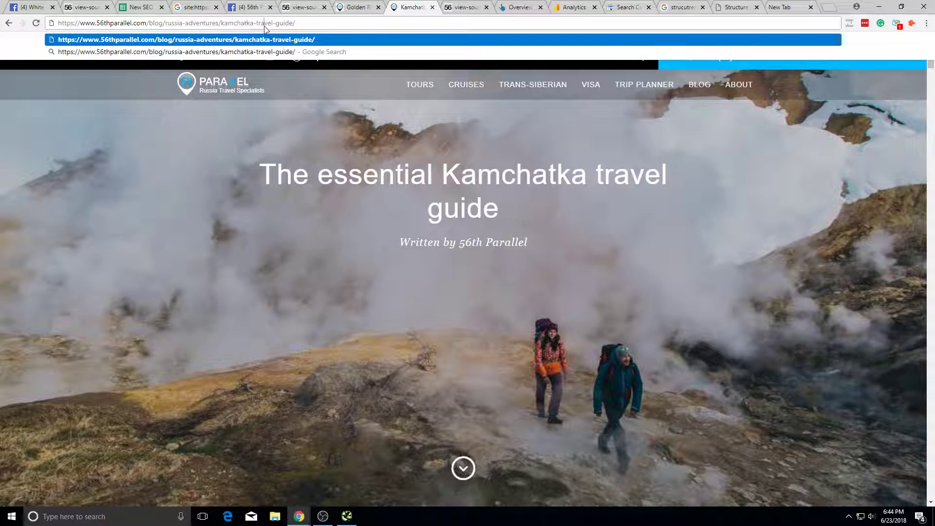
{"action": "key", "text": "Return"}
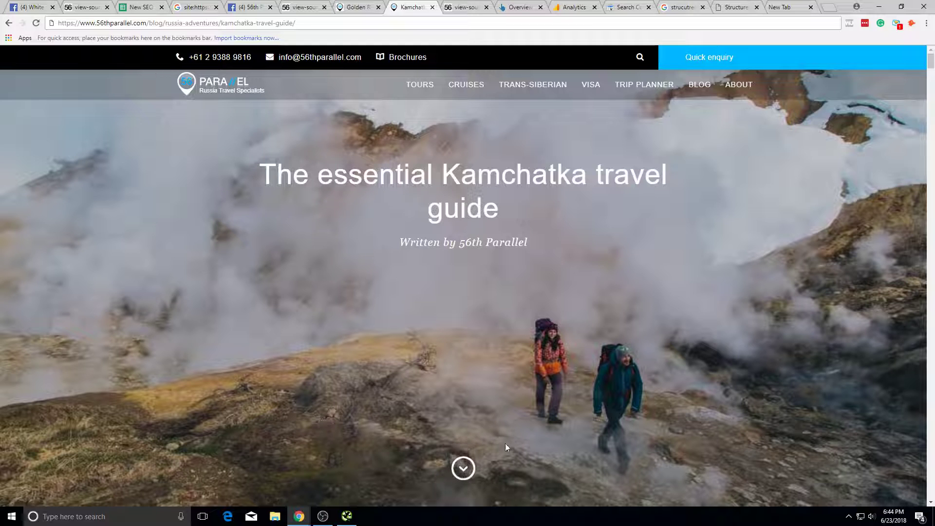
{"action": "key", "text": "alt+Tab"}
{"action": "left_click_drag", "start_coordinate": [143, 135], "coordinate": [207, 306]}
{"action": "scroll", "coordinate": [188, 156], "scroll_direction": "up", "scroll_amount": 3}
{"action": "scroll", "coordinate": [157, 215], "scroll_direction": "down", "scroll_amount": 3}
Step: Inspect trans-siberian/, russia-travel-guides, testimonial-form and terms-and-conditions in the crawl tree
{"action": "left_click", "coordinate": [157, 220]}
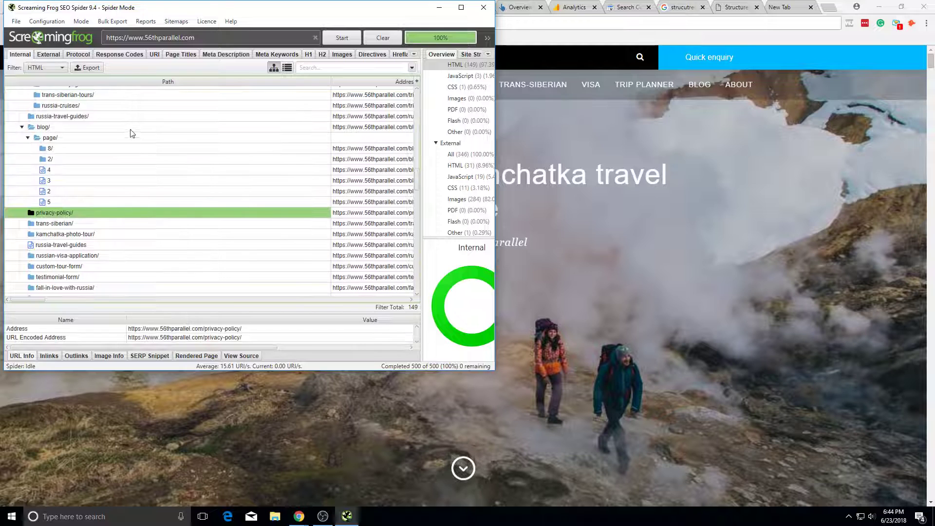
{"action": "scroll", "coordinate": [174, 249], "scroll_direction": "down", "scroll_amount": 2}
{"action": "left_click_drag", "start_coordinate": [148, 203], "coordinate": [164, 171]}
{"action": "left_click", "coordinate": [149, 258]}
{"action": "left_click", "coordinate": [164, 182]}
{"action": "left_click", "coordinate": [198, 212]}
{"action": "left_click", "coordinate": [202, 256]}
{"action": "left_click_drag", "start_coordinate": [202, 255], "coordinate": [210, 159]}
{"action": "left_click", "coordinate": [210, 159]}
{"action": "scroll", "coordinate": [229, 220], "scroll_direction": "up", "scroll_amount": 3}
{"action": "scroll", "coordinate": [236, 235], "scroll_direction": "down", "scroll_amount": 2}
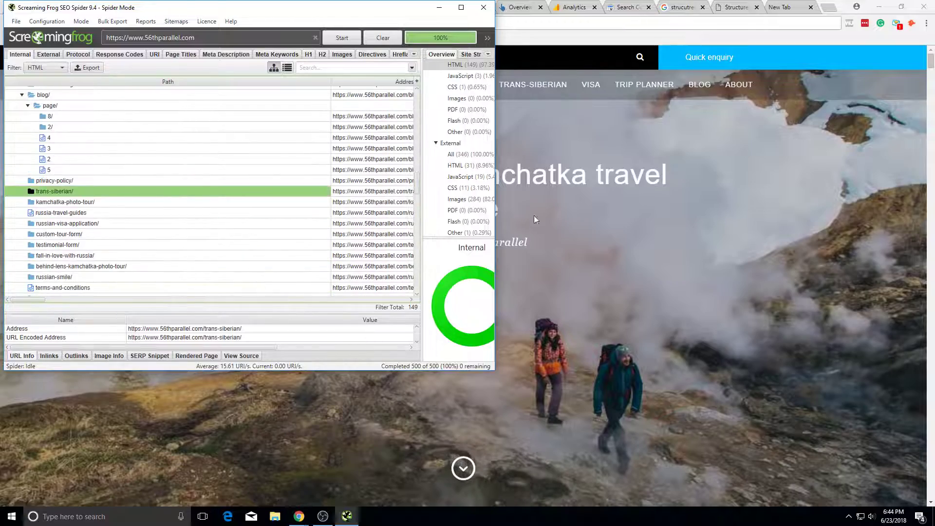
Step: Scroll through the Kamchatka article and glance at the homepage source code tab
{"action": "left_click", "coordinate": [518, 227]}
{"action": "scroll", "coordinate": [639, 244], "scroll_direction": "down", "scroll_amount": 10}
{"action": "scroll", "coordinate": [505, 253], "scroll_direction": "up", "scroll_amount": 9}
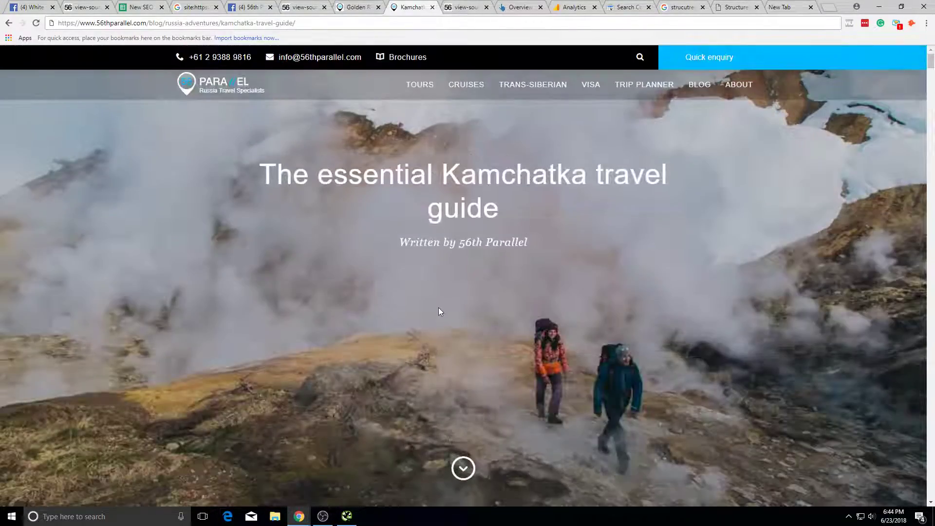
{"action": "scroll", "coordinate": [440, 308], "scroll_direction": "down", "scroll_amount": 6}
{"action": "scroll", "coordinate": [380, 195], "scroll_direction": "down", "scroll_amount": 4}
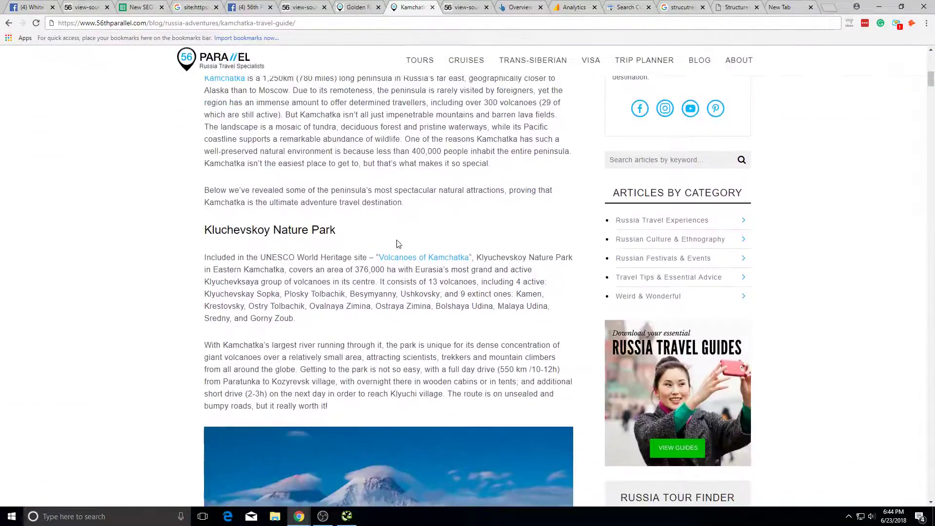
{"action": "scroll", "coordinate": [376, 218], "scroll_direction": "up", "scroll_amount": 10}
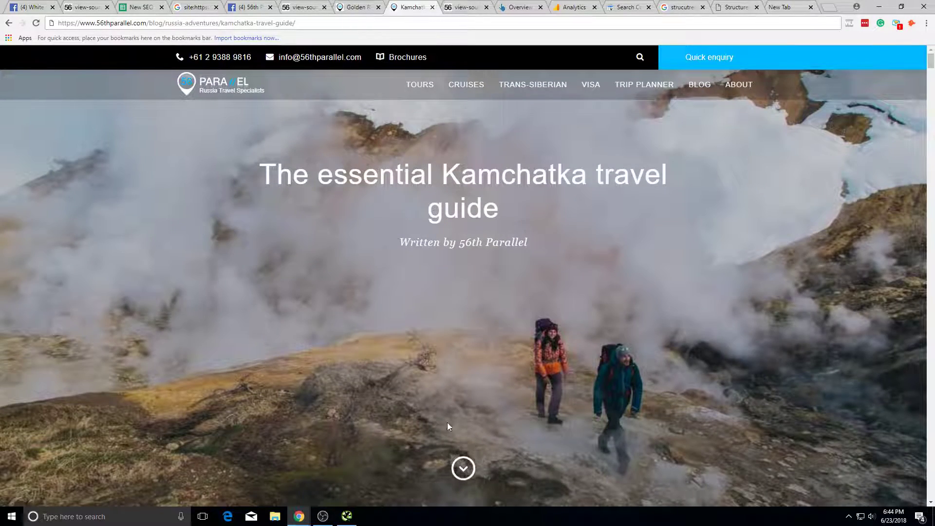
{"action": "scroll", "coordinate": [444, 424], "scroll_direction": "down", "scroll_amount": 4}
{"action": "scroll", "coordinate": [437, 429], "scroll_direction": "down", "scroll_amount": 3}
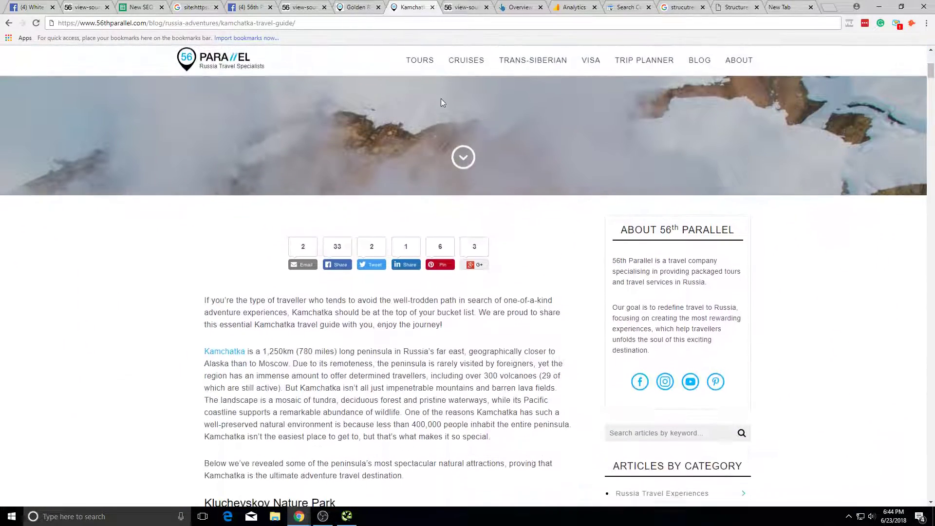
{"action": "key", "text": "alt+Tab"}
{"action": "key", "text": "alt+Tab"}
{"action": "left_click", "coordinate": [79, 6]}
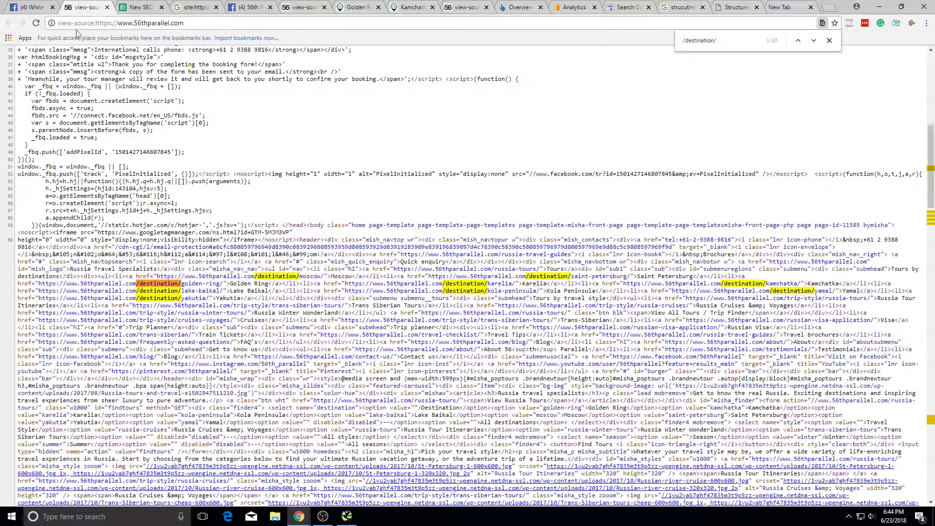
{"action": "key", "text": "alt+Tab"}
{"action": "key", "text": "alt+Tab"}
{"action": "key", "text": "alt+Tab"}
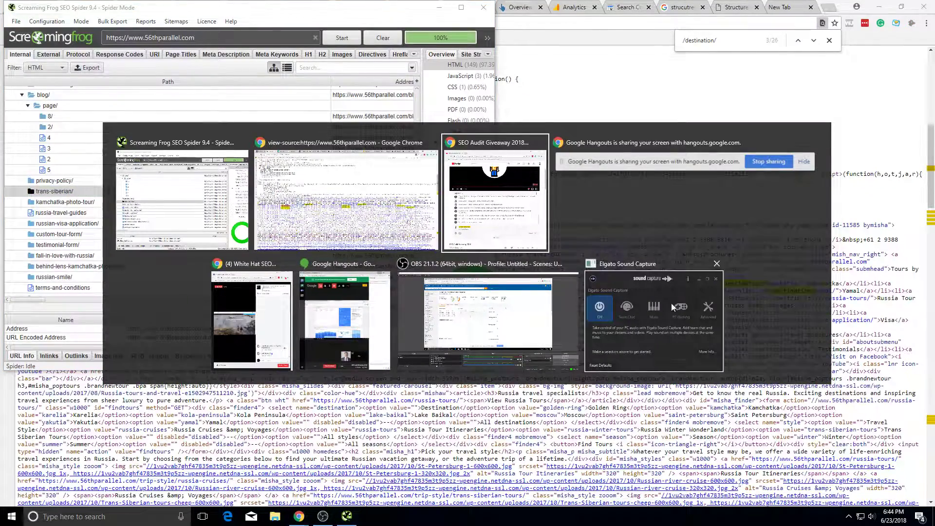
{"action": "key", "text": "Escape"}
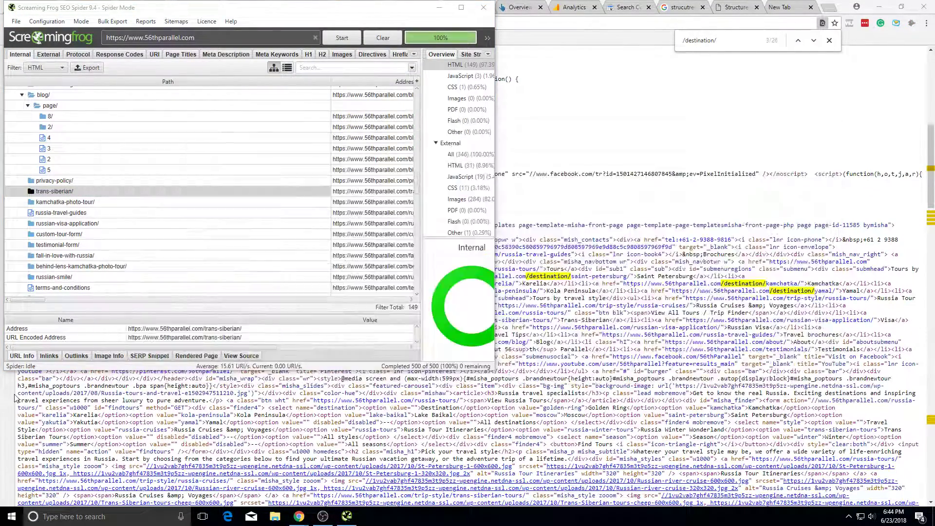
{"action": "key", "text": "alt+Tab"}
Step: Look over the Conversion Pages item and redirect-issue status cell on the Main Roadmap sheet
{"action": "key", "text": "ctrl+Tab"}
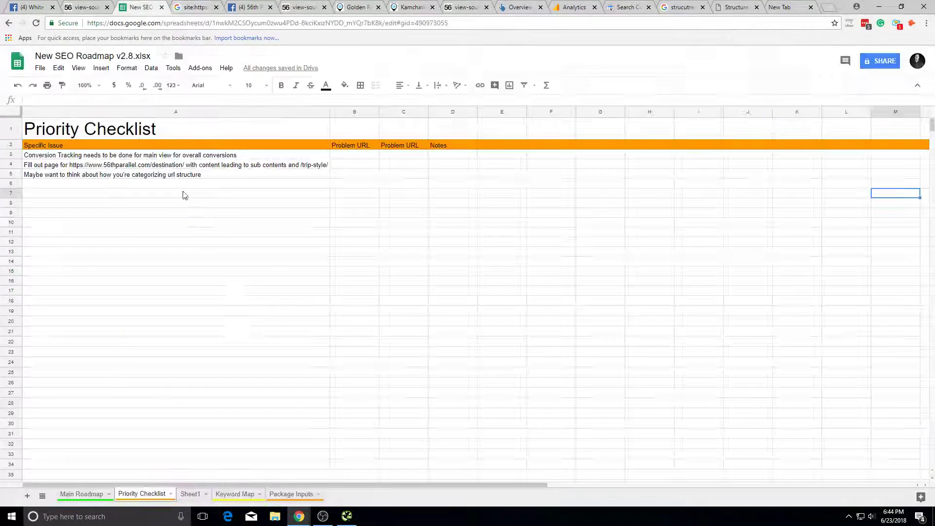
{"action": "left_click", "coordinate": [179, 196]}
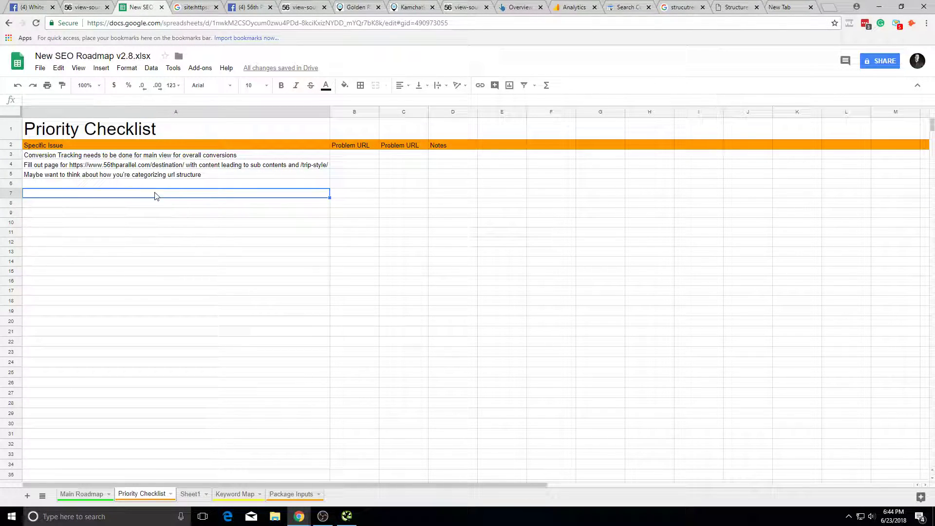
{"action": "left_click", "coordinate": [94, 493]}
{"action": "left_click", "coordinate": [171, 279]}
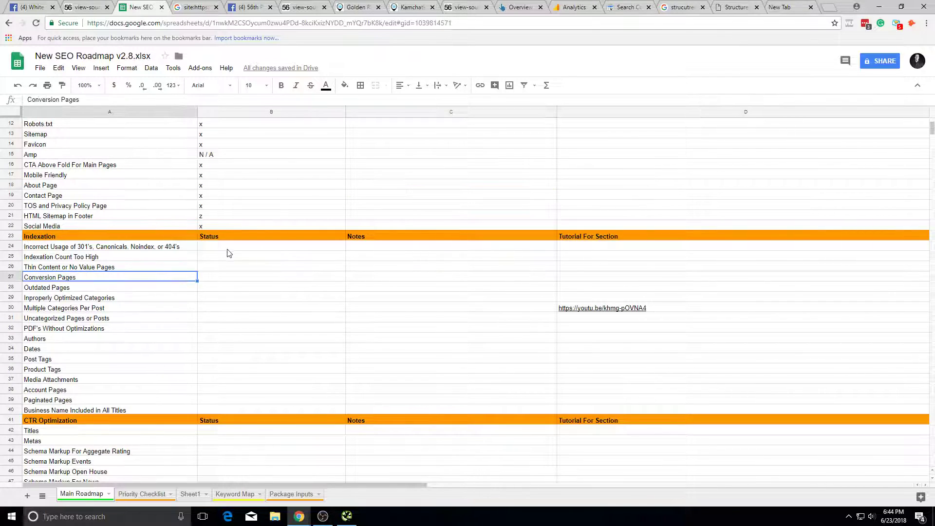
{"action": "left_click", "coordinate": [226, 248]}
{"action": "key", "text": "alt+Tab"}
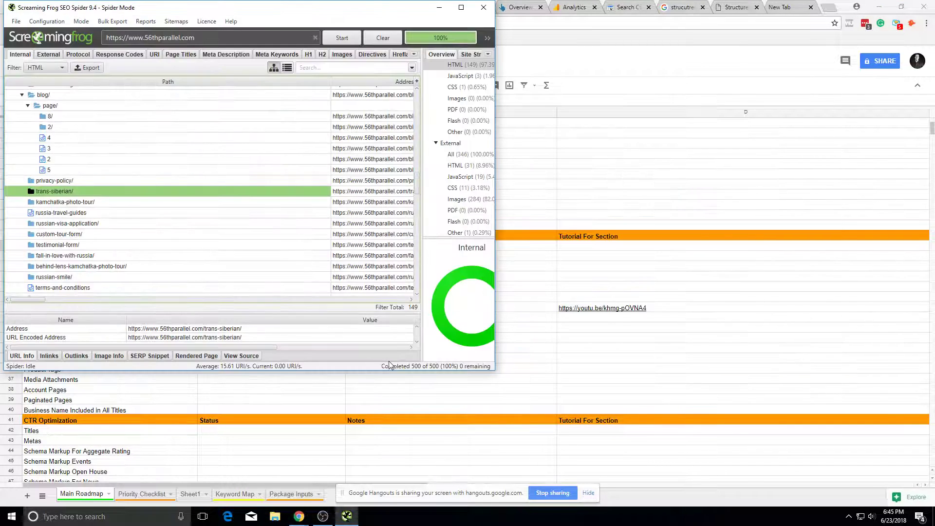
{"action": "left_click", "coordinate": [782, 7]}
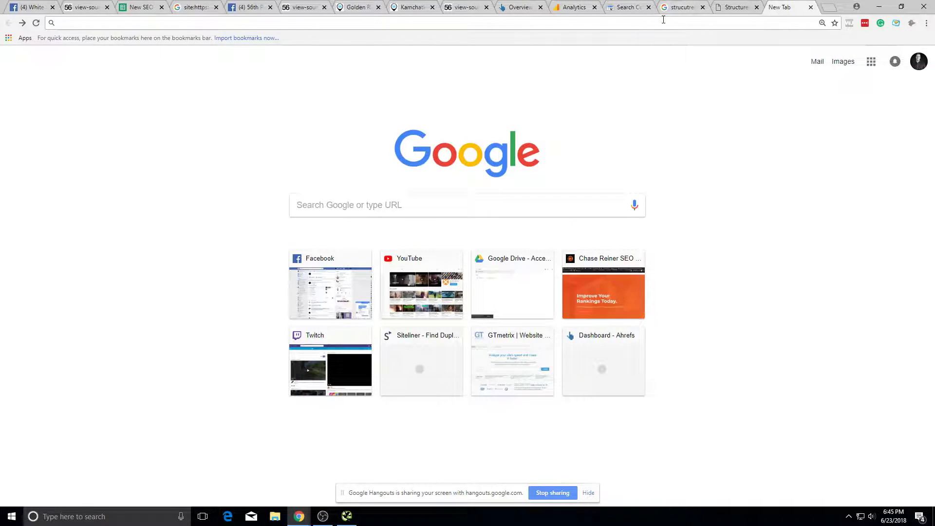
{"action": "type", "text": "siteliner.com"}
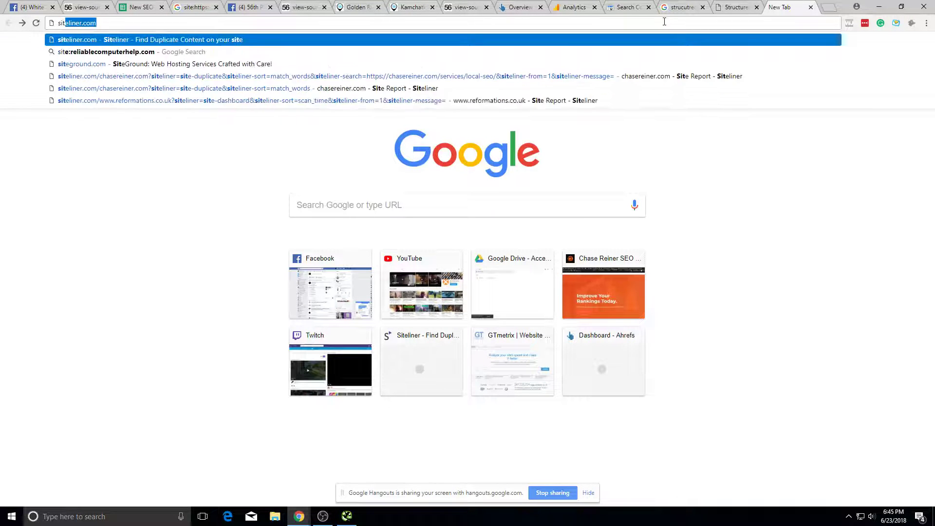
{"action": "key", "text": "Return"}
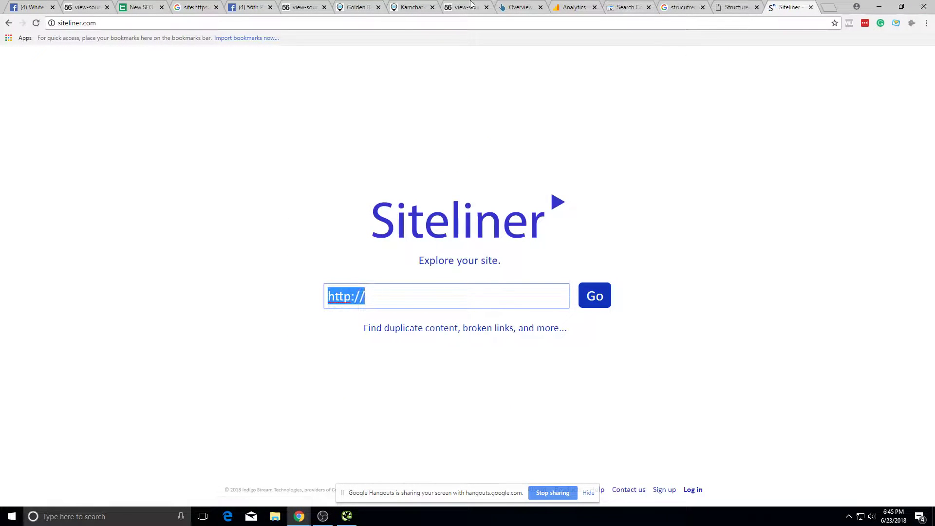
{"action": "left_click", "coordinate": [422, 6]}
{"action": "left_click", "coordinate": [355, 6]}
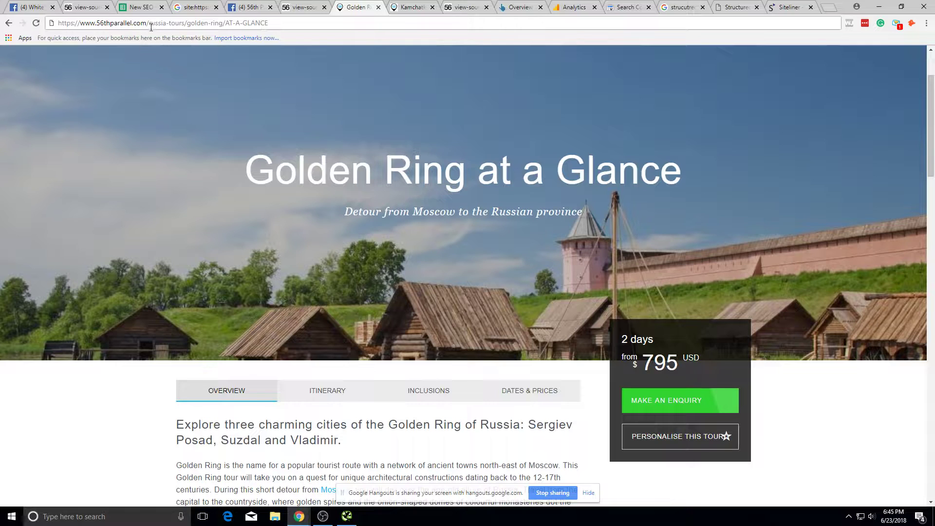
{"action": "left_click_drag", "start_coordinate": [150, 25], "coordinate": [1, 22]}
{"action": "key", "text": "ctrl+c"}
{"action": "left_click", "coordinate": [810, 4]}
{"action": "key", "text": "ctrl+v"}
{"action": "left_click", "coordinate": [602, 291]}
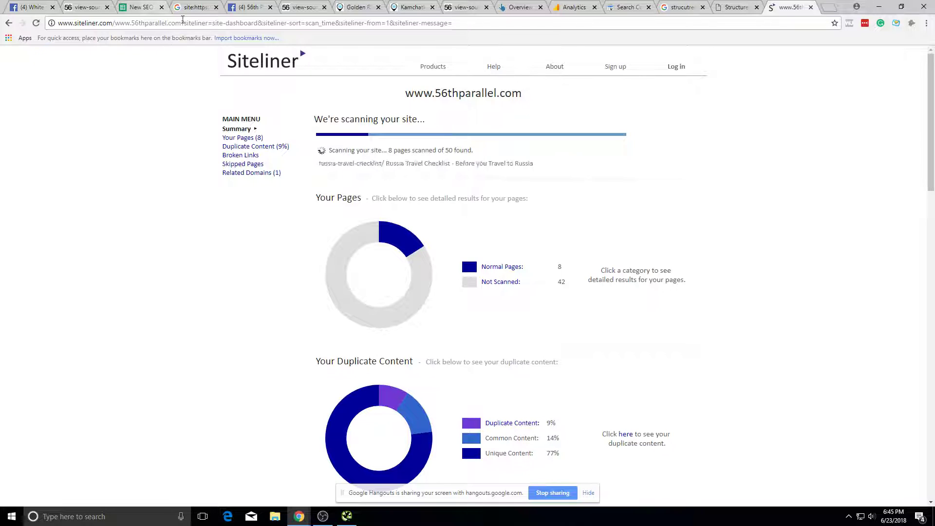
Step: Reload the Kamchatka article without the blog/russia-adventures/ path, then check Siteliner's scan progress (85 of 283 pages)
{"action": "left_click", "coordinate": [463, 7]}
{"action": "left_click", "coordinate": [421, 5]}
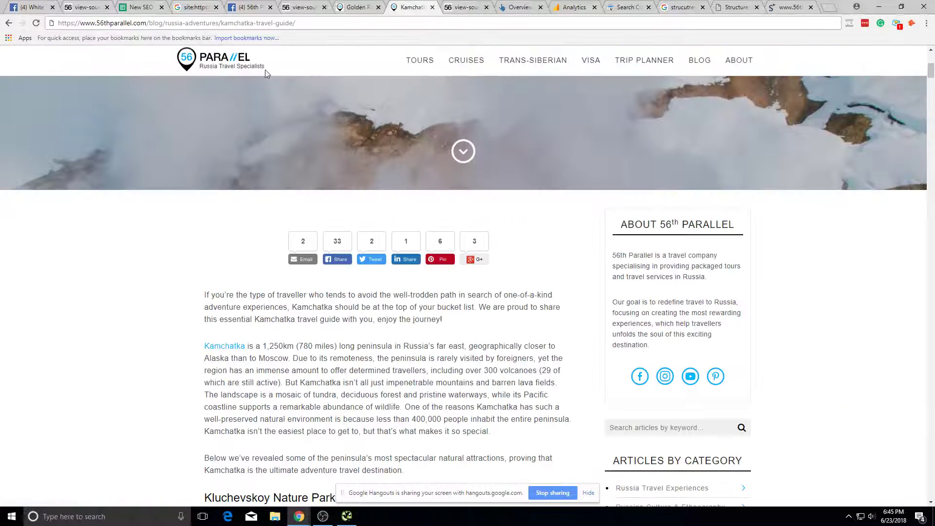
{"action": "scroll", "coordinate": [292, 216], "scroll_direction": "up", "scroll_amount": 5}
{"action": "scroll", "coordinate": [298, 213], "scroll_direction": "down", "scroll_amount": 1}
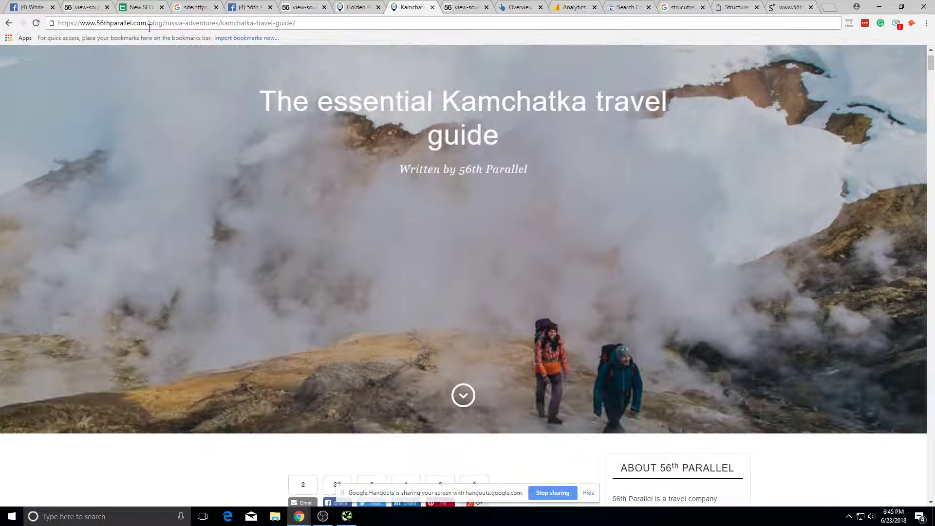
{"action": "left_click_drag", "start_coordinate": [221, 24], "coordinate": [149, 23]}
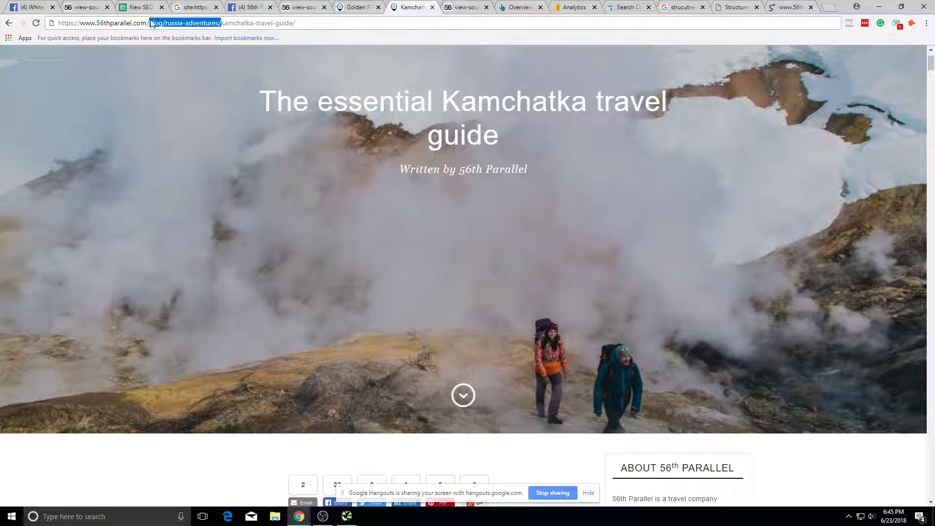
{"action": "key", "text": "BackSpace"}
{"action": "key", "text": "Return"}
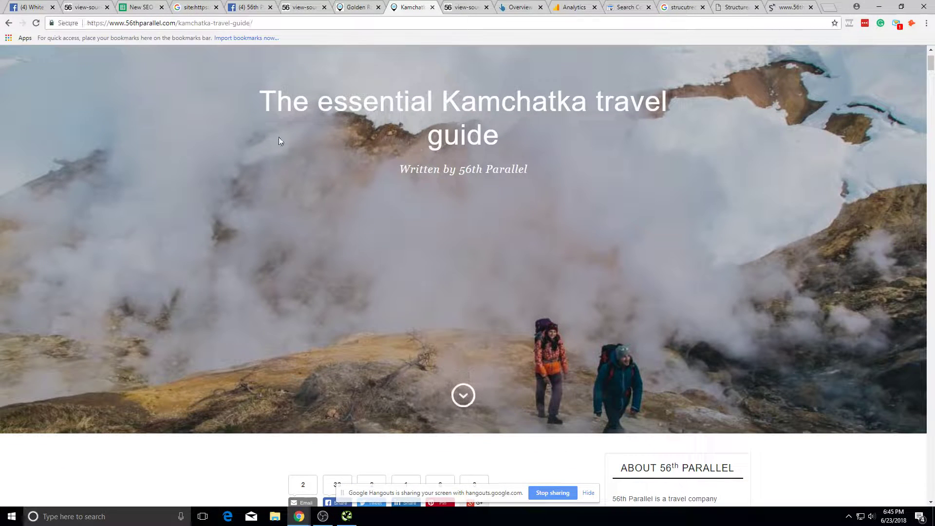
{"action": "scroll", "coordinate": [292, 195], "scroll_direction": "down", "scroll_amount": 10}
{"action": "scroll", "coordinate": [313, 236], "scroll_direction": "down", "scroll_amount": 5}
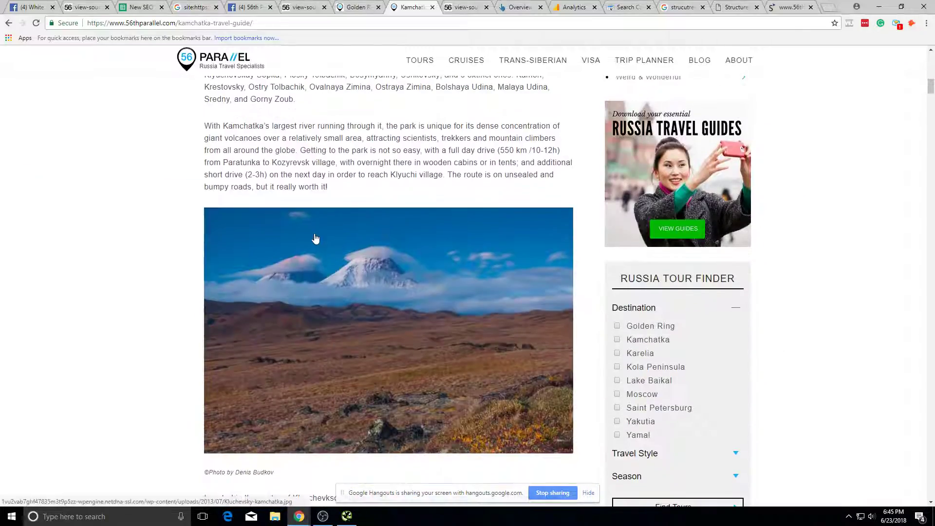
{"action": "scroll", "coordinate": [328, 214], "scroll_direction": "up", "scroll_amount": 11}
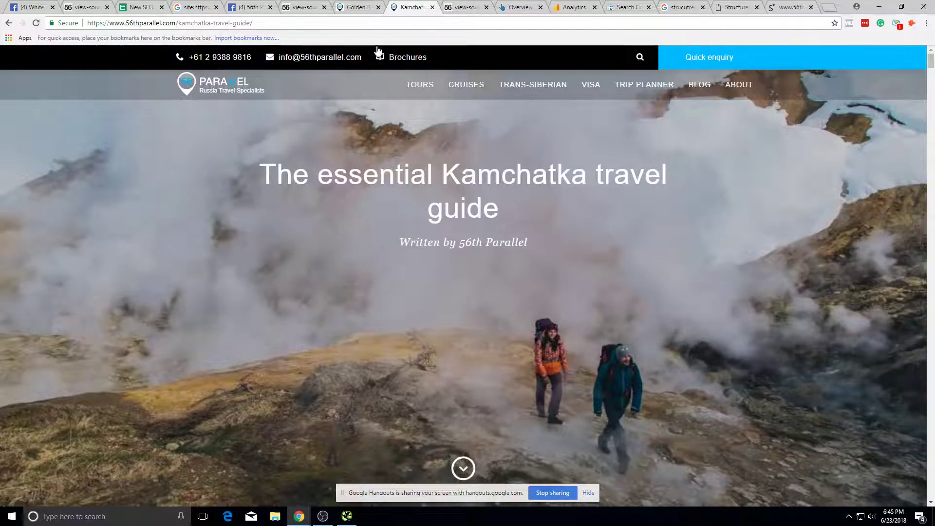
{"action": "scroll", "coordinate": [371, 70], "scroll_direction": "down", "scroll_amount": 4}
{"action": "scroll", "coordinate": [371, 70], "scroll_direction": "up", "scroll_amount": 4}
{"action": "left_click", "coordinate": [787, 8]}
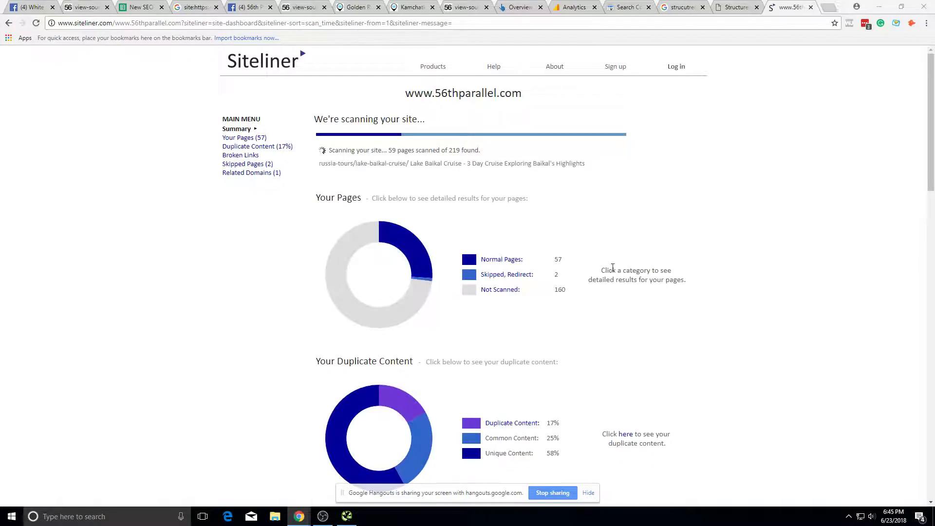
Step: Review the Golden Ring at a Glance tour page (2 days from $795 USD)
{"action": "left_click", "coordinate": [301, 7]}
{"action": "left_click", "coordinate": [358, 7]}
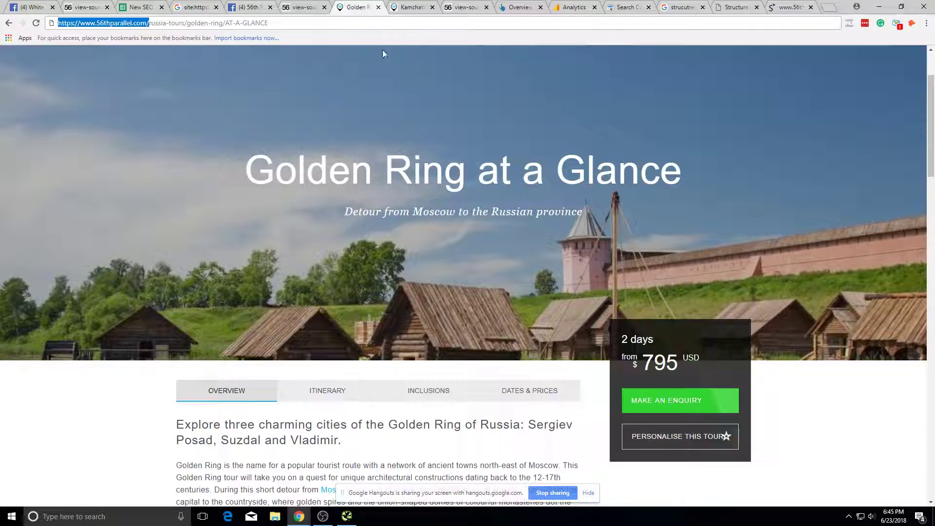
{"action": "scroll", "coordinate": [595, 78], "scroll_direction": "down", "scroll_amount": 9}
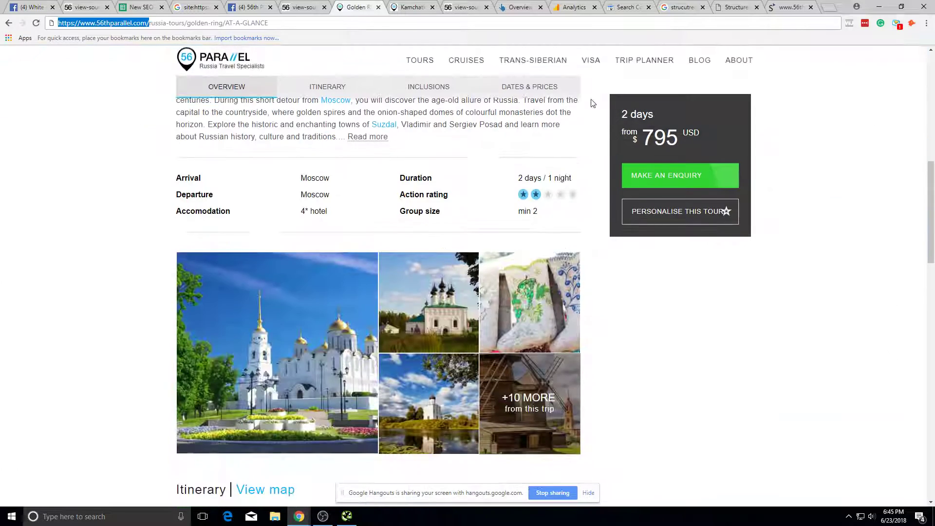
{"action": "scroll", "coordinate": [700, 288], "scroll_direction": "up", "scroll_amount": 6}
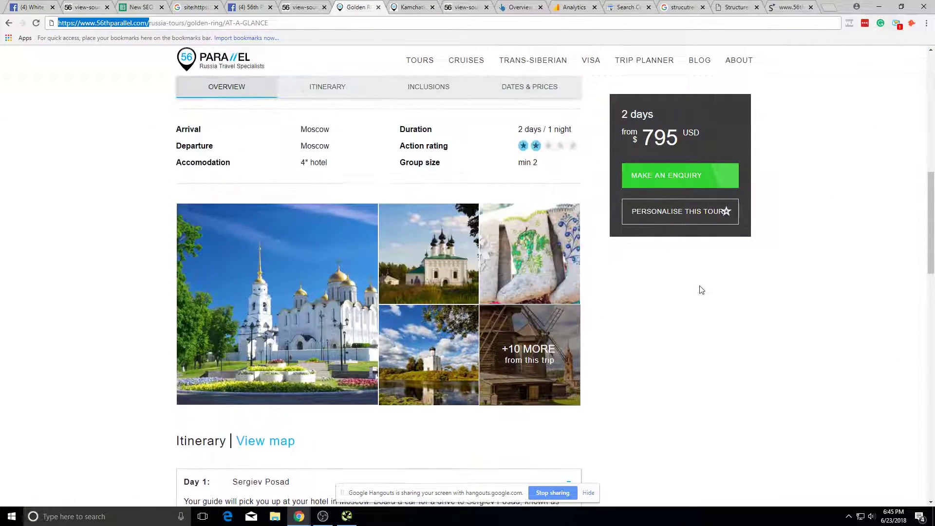
{"action": "scroll", "coordinate": [700, 289], "scroll_direction": "down", "scroll_amount": 10}
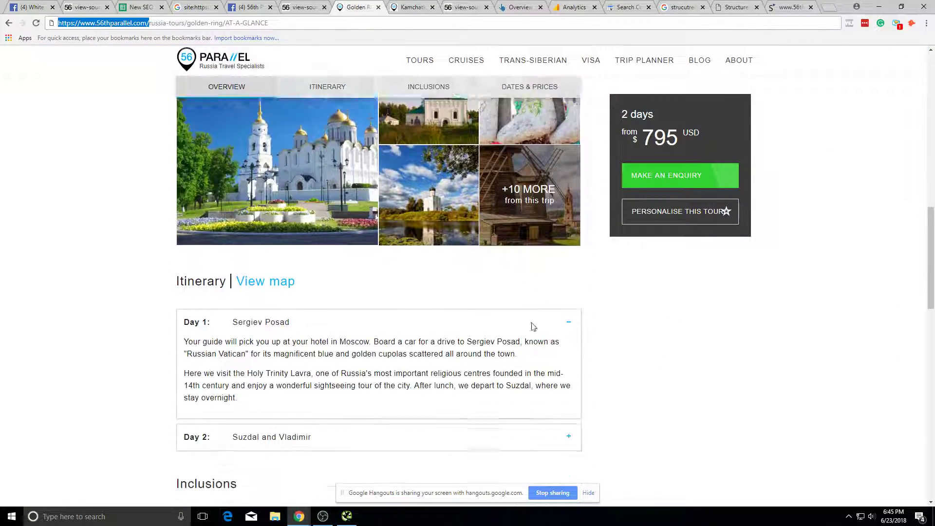
{"action": "scroll", "coordinate": [457, 115], "scroll_direction": "up", "scroll_amount": 11}
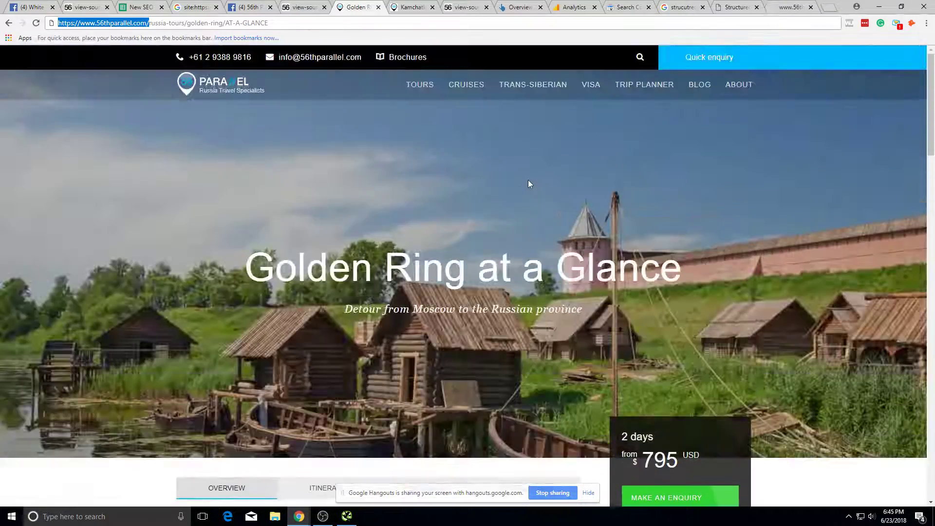
{"action": "scroll", "coordinate": [529, 180], "scroll_direction": "down", "scroll_amount": 5}
{"action": "scroll", "coordinate": [535, 194], "scroll_direction": "down", "scroll_amount": 5}
{"action": "scroll", "coordinate": [546, 195], "scroll_direction": "up", "scroll_amount": 15}
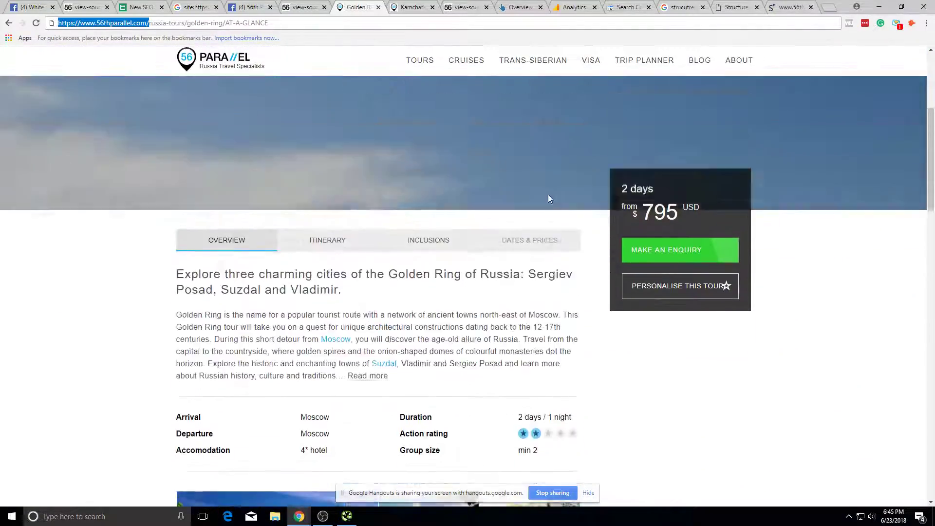
{"action": "scroll", "coordinate": [199, 136], "scroll_direction": "down", "scroll_amount": 5}
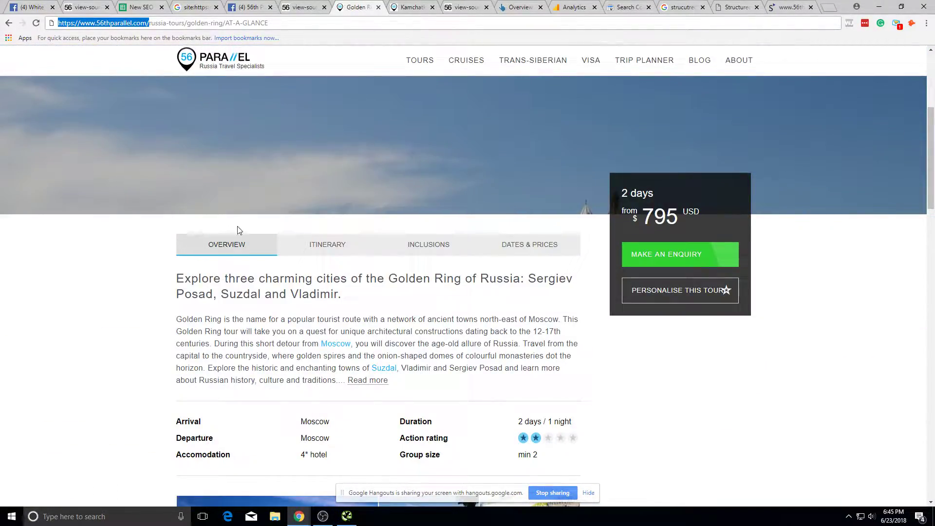
{"action": "scroll", "coordinate": [301, 237], "scroll_direction": "down", "scroll_amount": 4}
{"action": "scroll", "coordinate": [541, 261], "scroll_direction": "up", "scroll_amount": 5}
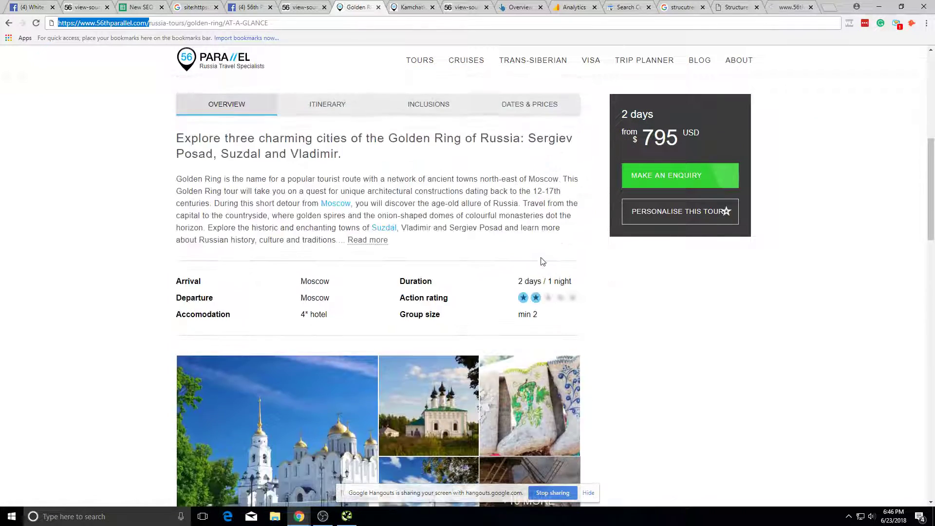
{"action": "scroll", "coordinate": [308, 290], "scroll_direction": "down", "scroll_amount": 2}
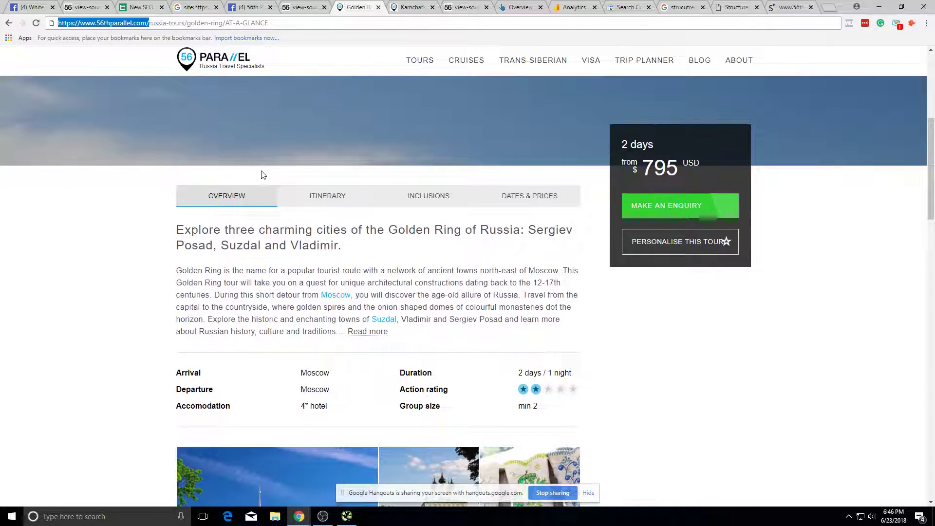
{"action": "scroll", "coordinate": [365, 271], "scroll_direction": "up", "scroll_amount": 6}
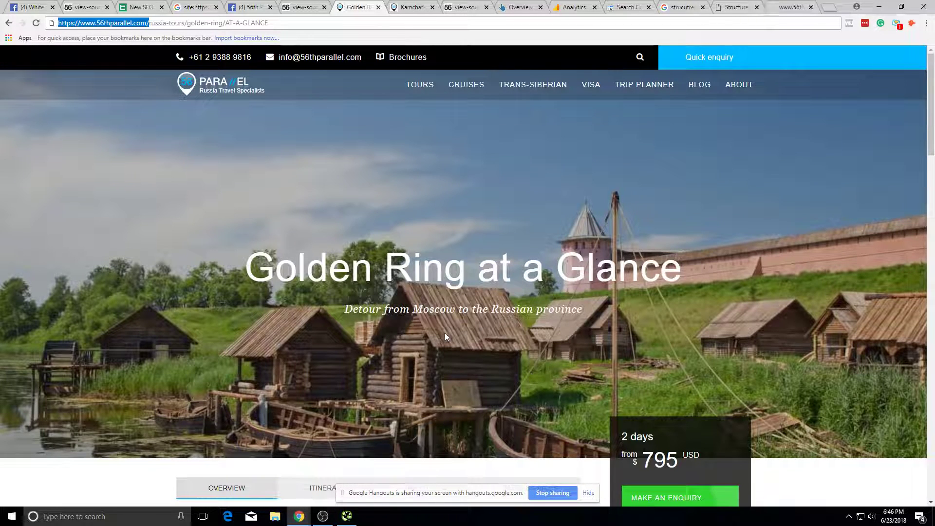
{"action": "left_click_drag", "start_coordinate": [447, 332], "coordinate": [519, 378]}
{"action": "left_click", "coordinate": [519, 378]}
{"action": "key", "text": "alt+Tab"}
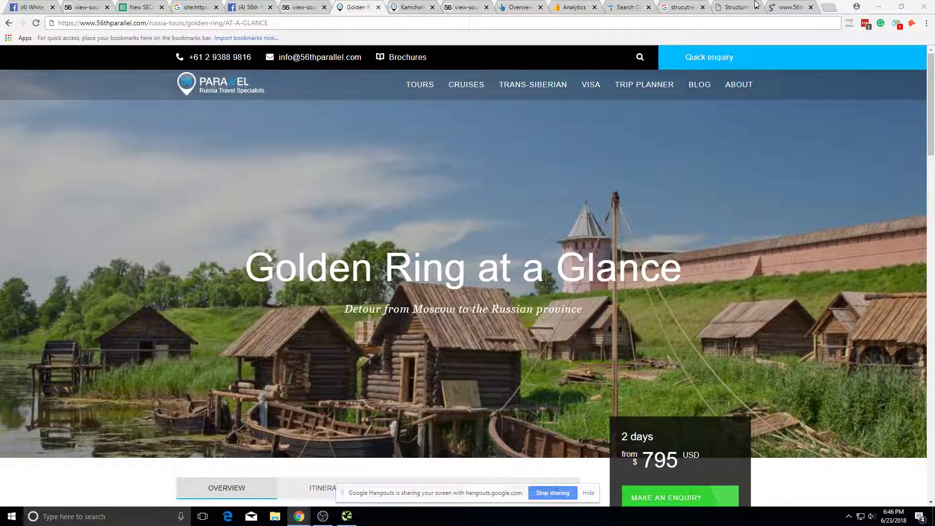
{"action": "left_click", "coordinate": [785, 7]}
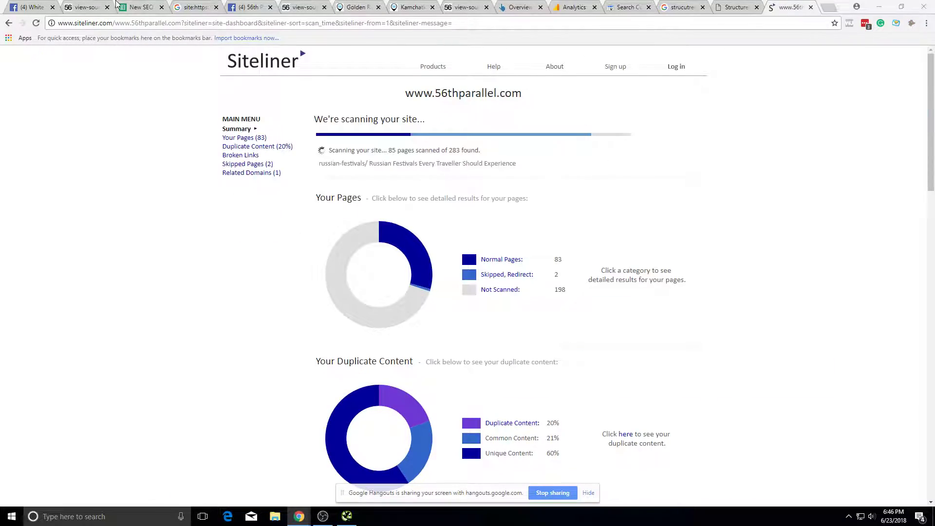
Step: Check the homepage source, Golden Ring page and Search Console not-found error, then show Analytics Landing Pages
{"action": "left_click", "coordinate": [464, 6]}
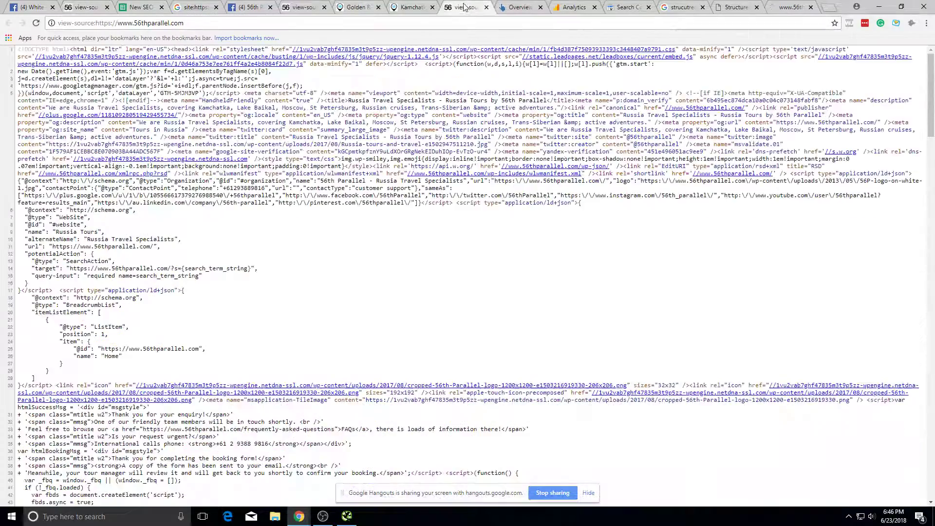
{"action": "left_click", "coordinate": [358, 8]}
{"action": "scroll", "coordinate": [439, 321], "scroll_direction": "down", "scroll_amount": 1}
{"action": "scroll", "coordinate": [446, 337], "scroll_direction": "up", "scroll_amount": 1}
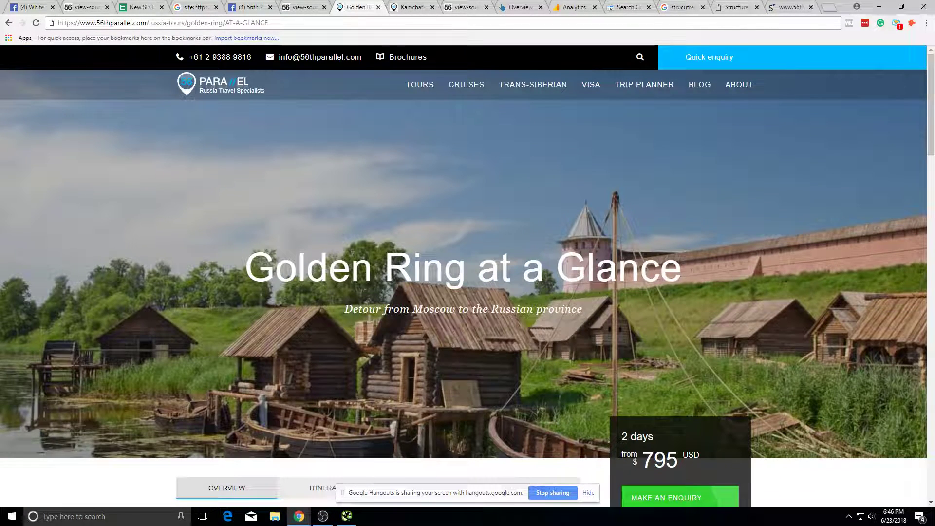
{"action": "left_click", "coordinate": [626, 7]}
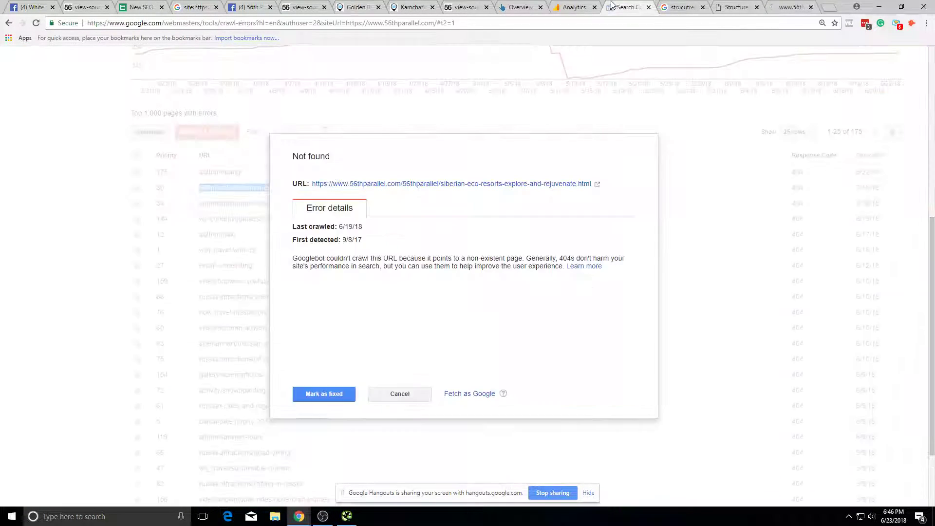
{"action": "left_click", "coordinate": [575, 7]}
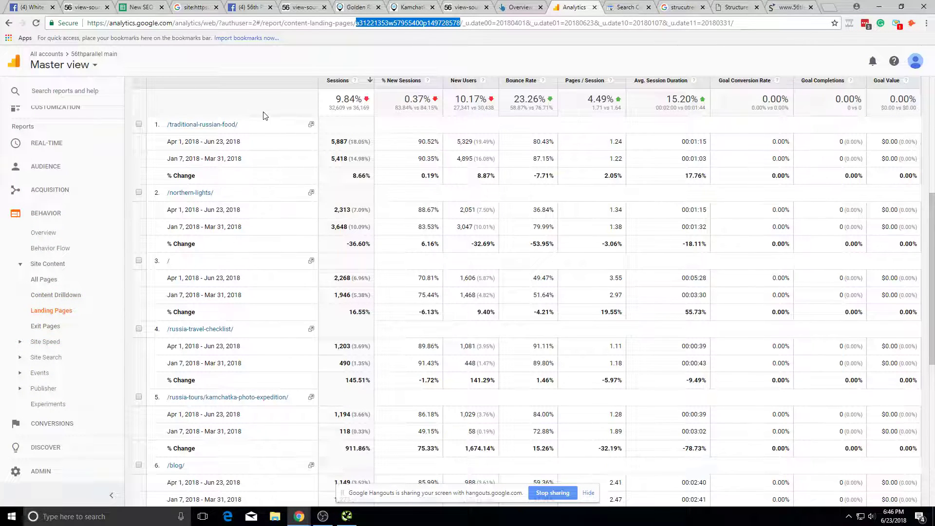
Step: Drill into /traditional-russian-food/ and replace the All Users segment with Organic Traffic
{"action": "left_click", "coordinate": [207, 125]}
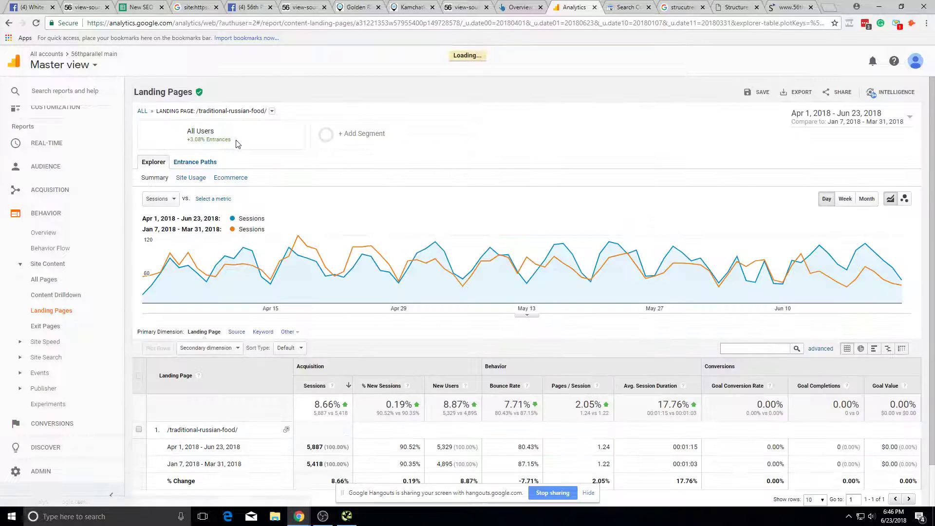
{"action": "left_click", "coordinate": [237, 144]}
{"action": "left_click", "coordinate": [288, 234]}
{"action": "scroll", "coordinate": [307, 302], "scroll_direction": "down", "scroll_amount": 1}
{"action": "scroll", "coordinate": [296, 312], "scroll_direction": "down", "scroll_amount": 3}
{"action": "left_click", "coordinate": [292, 254]}
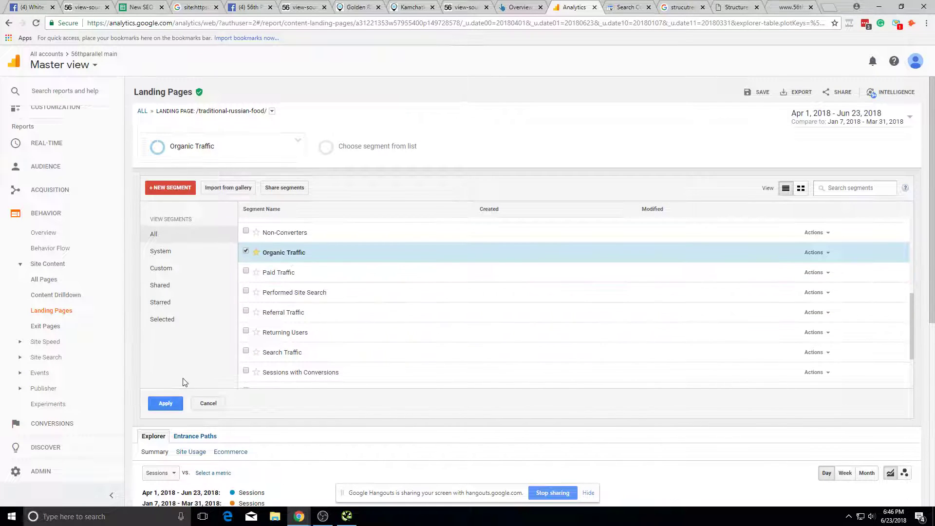
{"action": "left_click", "coordinate": [166, 403]}
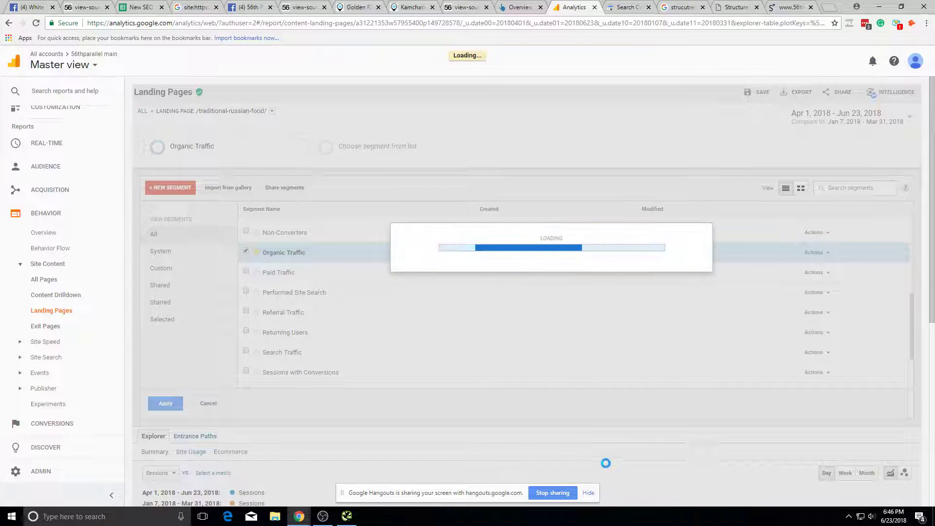
Step: Note the earlier 87.75% bounce rate and preview the Traditional Russian Food page in a popup
{"action": "scroll", "coordinate": [542, 408], "scroll_direction": "down", "scroll_amount": 2}
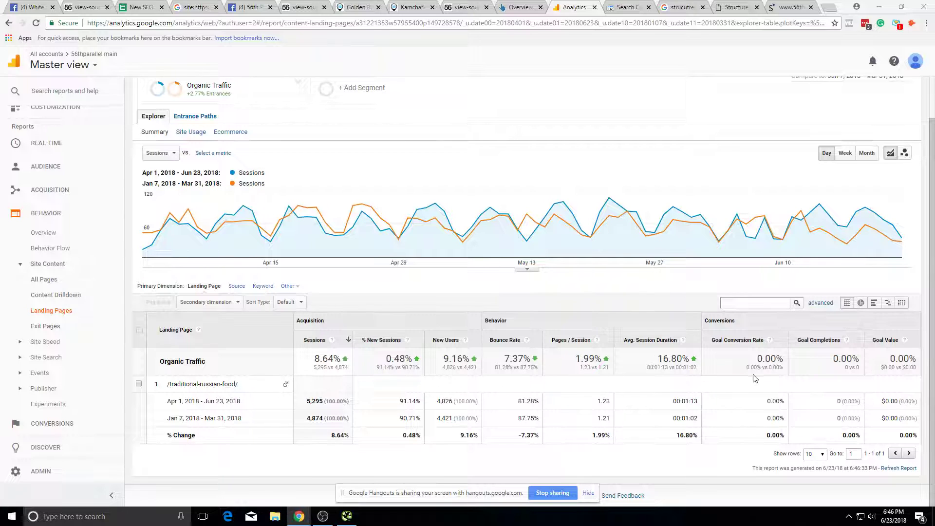
{"action": "double_click", "coordinate": [526, 367]}
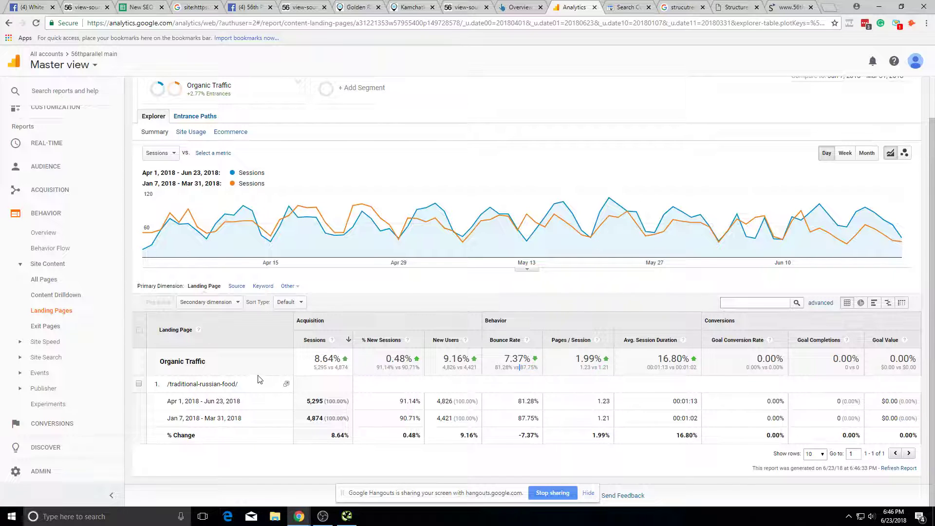
{"action": "left_click", "coordinate": [287, 385]}
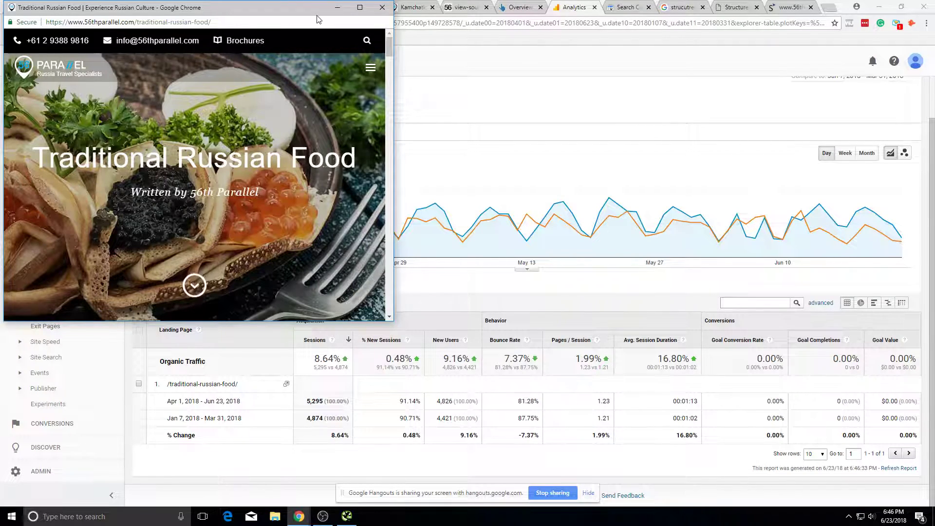
{"action": "left_click_drag", "start_coordinate": [318, 8], "coordinate": [595, 0]}
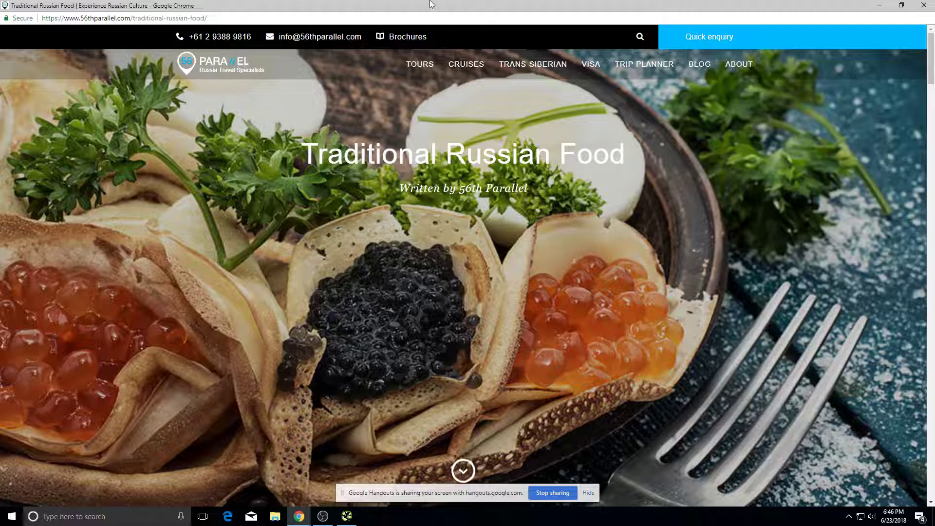
{"action": "double_click", "coordinate": [568, 4]}
{"action": "left_click", "coordinate": [824, 8]}
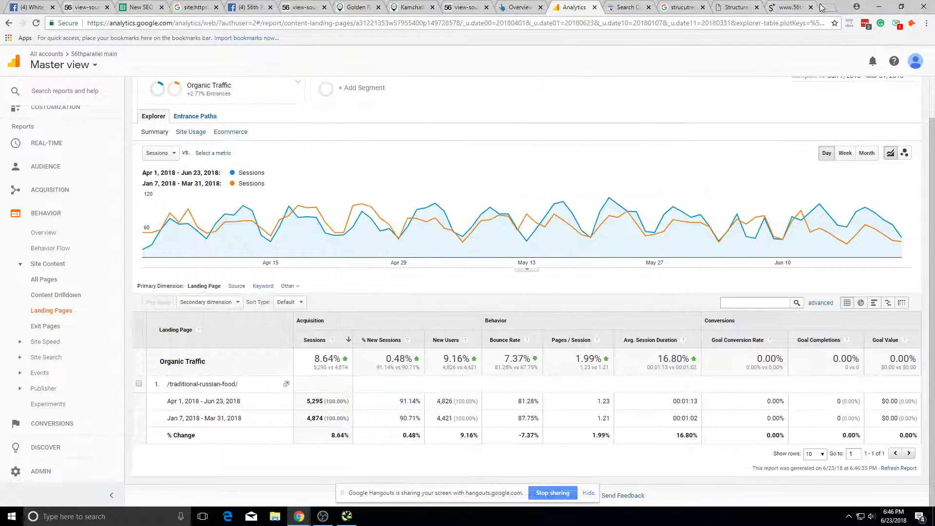
Step: Search Google for top SEO tools and open Backlinko's SEO tools list
{"action": "left_click", "coordinate": [824, 8]}
{"action": "type", "text": "top s"}
{"action": "type", "text": "eo tools"}
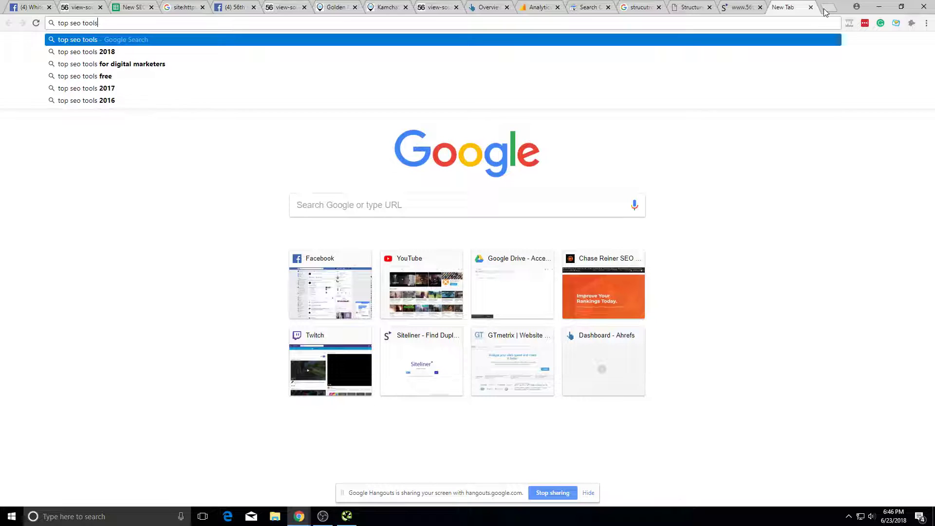
{"action": "key", "text": "Return"}
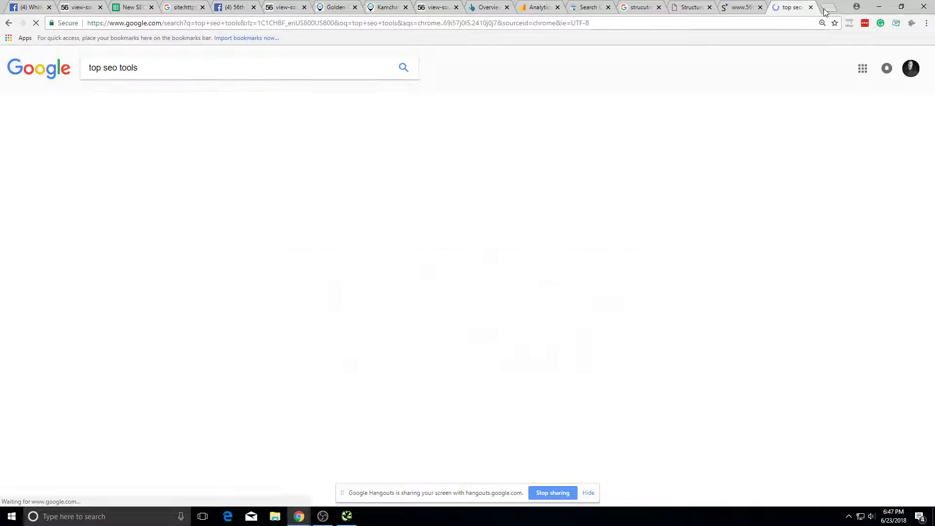
{"action": "scroll", "coordinate": [163, 276], "scroll_direction": "down", "scroll_amount": 5}
{"action": "scroll", "coordinate": [163, 277], "scroll_direction": "down", "scroll_amount": 2}
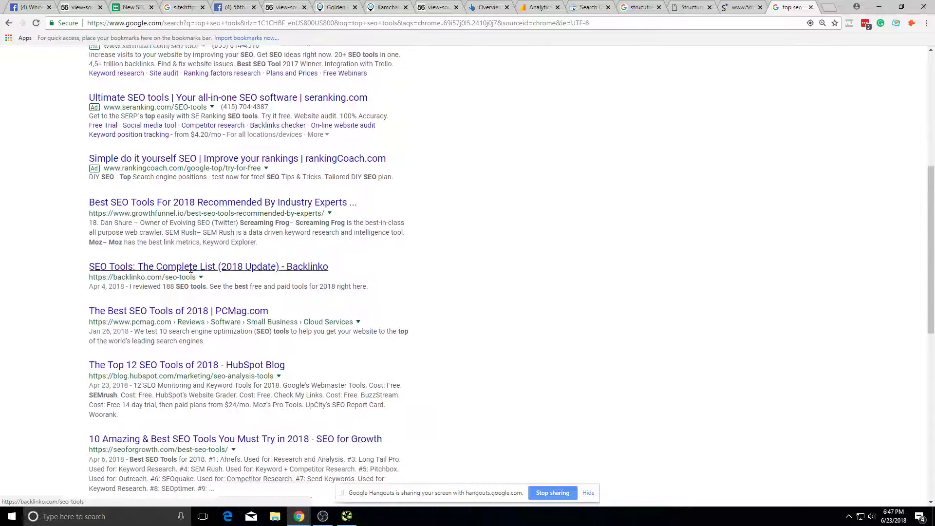
{"action": "left_click", "coordinate": [205, 237]}
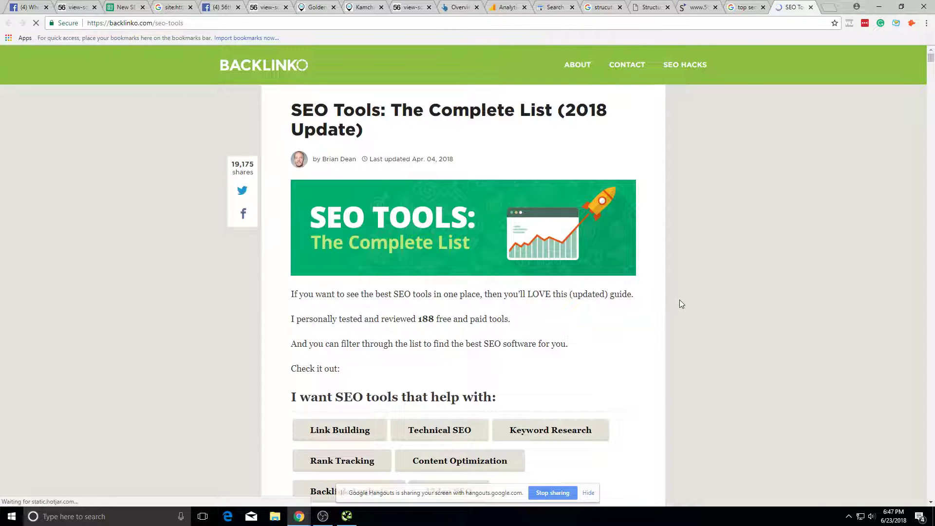
Step: Filter Backlinko's SEO tools list to Technical SEO tools
{"action": "double_click", "coordinate": [472, 110]}
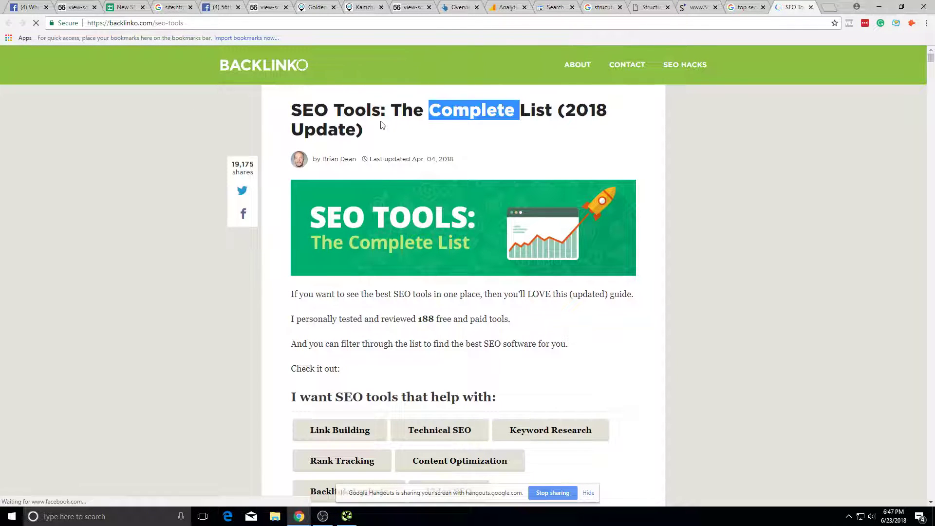
{"action": "left_click_drag", "start_coordinate": [272, 281], "coordinate": [439, 342]}
{"action": "left_click", "coordinate": [439, 342]}
{"action": "scroll", "coordinate": [441, 336], "scroll_direction": "down", "scroll_amount": 3}
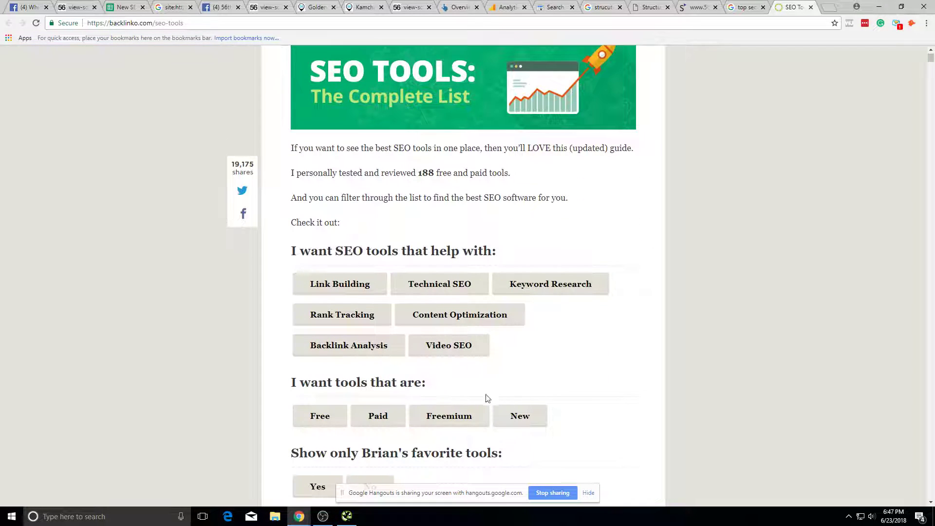
{"action": "scroll", "coordinate": [495, 400], "scroll_direction": "down", "scroll_amount": 2}
{"action": "left_click", "coordinate": [424, 191]}
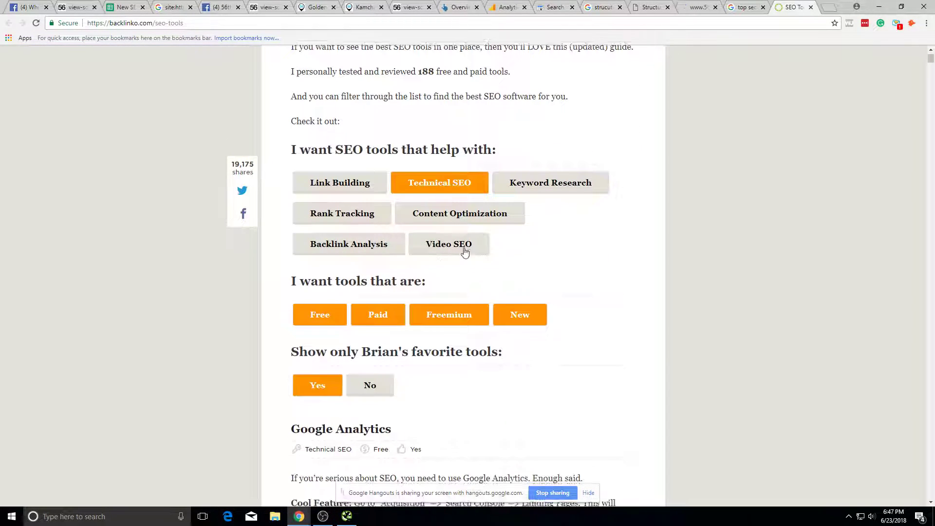
{"action": "scroll", "coordinate": [465, 252], "scroll_direction": "down", "scroll_amount": 7}
{"action": "scroll", "coordinate": [622, 198], "scroll_direction": "up", "scroll_amount": 12}
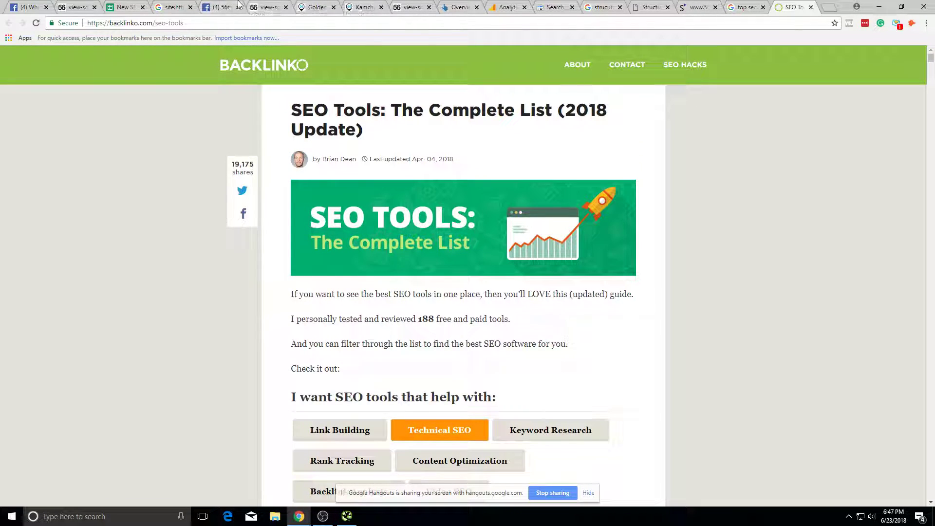
Step: Revisit the Analytics Traditional Russian Food popup, then return to the New SEO Roadmap spreadsheet
{"action": "left_click", "coordinate": [720, 5]}
{"action": "left_click", "coordinate": [740, 7]}
{"action": "left_click", "coordinate": [560, 7]}
{"action": "left_click", "coordinate": [511, 7]}
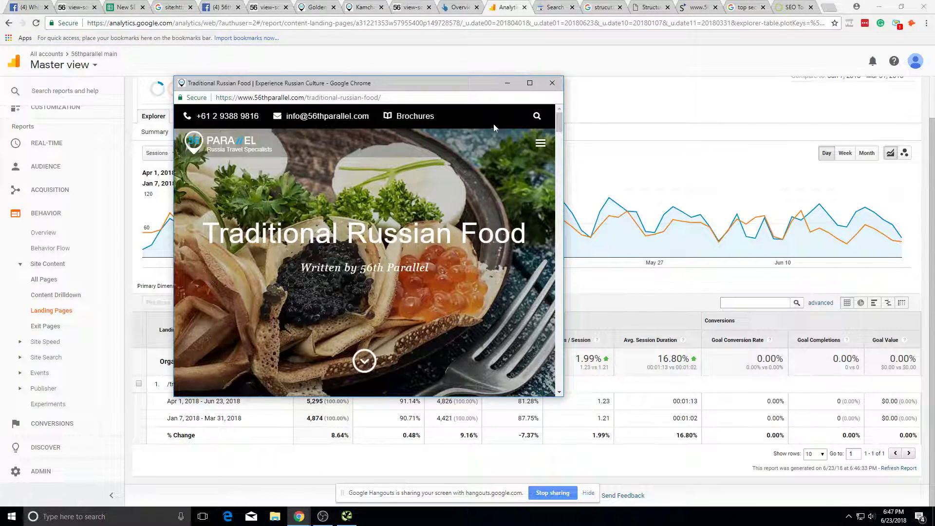
{"action": "left_click", "coordinate": [560, 81]}
{"action": "left_click", "coordinate": [560, 81]}
{"action": "left_click", "coordinate": [108, 6]}
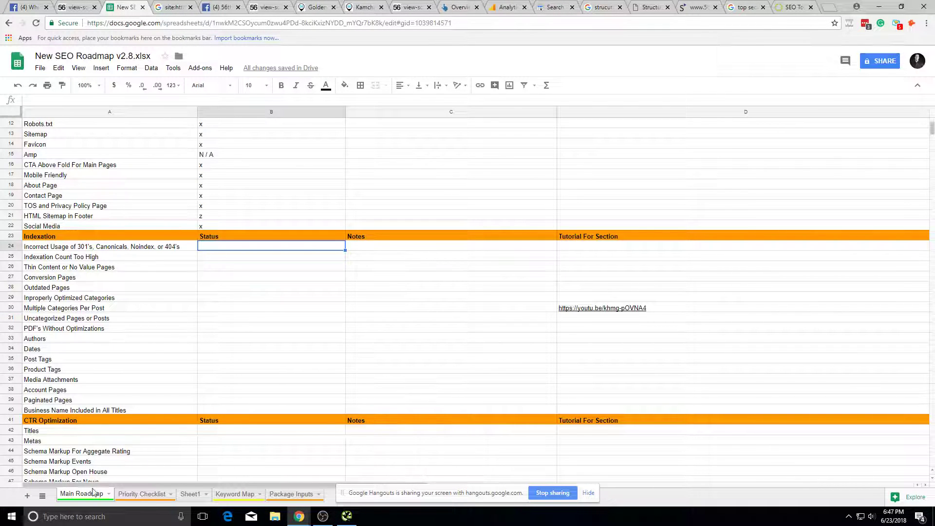
Step: Enter 'Bounce rate optimization on blog posts by removing huge images' in Priority Checklist A6; close the search tab
{"action": "left_click", "coordinate": [133, 496]}
{"action": "left_click", "coordinate": [108, 184]}
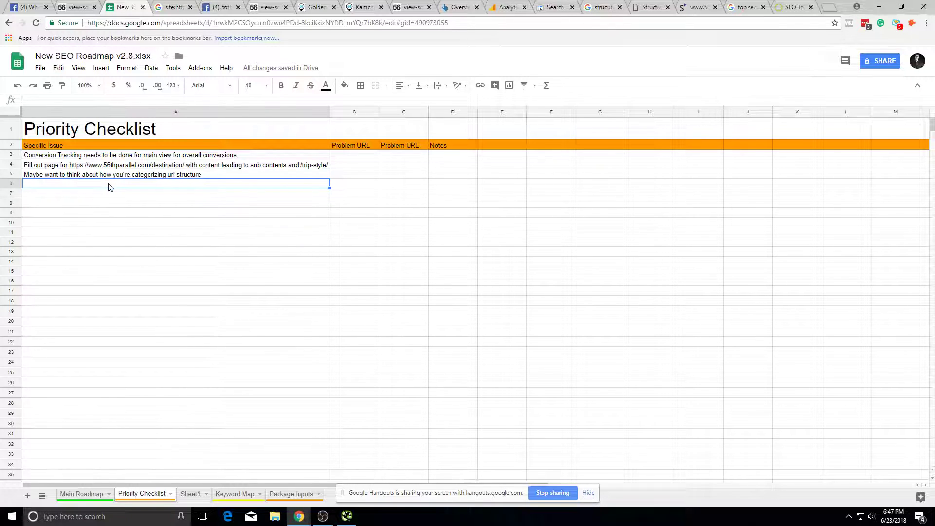
{"action": "type", "text": "Bounce rate optimization on blog posts by r"}
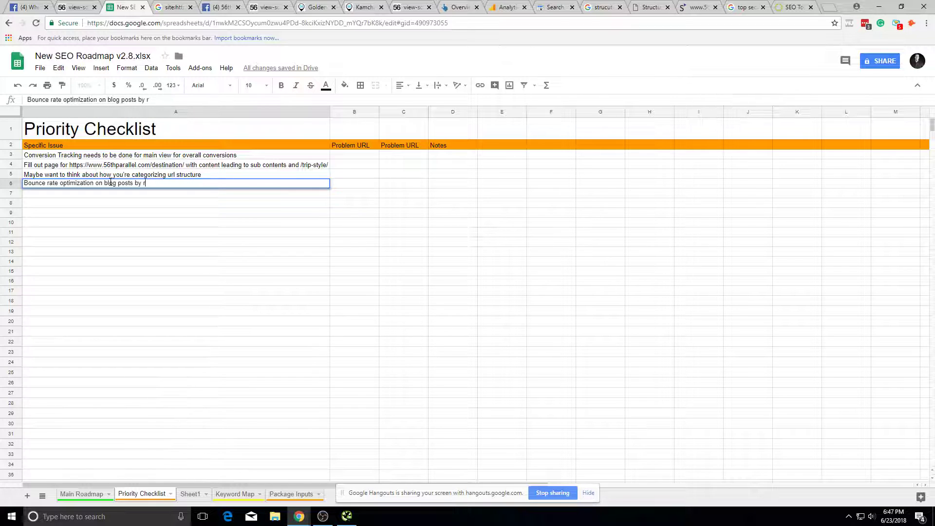
{"action": "type", "text": "emoving h"}
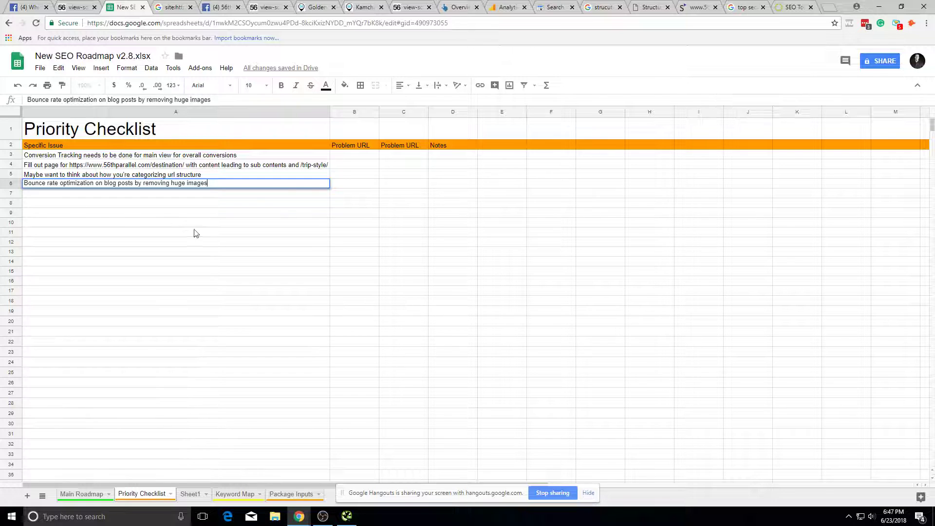
{"action": "type", "text": "uge images"}
{"action": "left_click", "coordinate": [355, 310]}
{"action": "left_click", "coordinate": [746, 6]}
{"action": "left_click", "coordinate": [763, 7]}
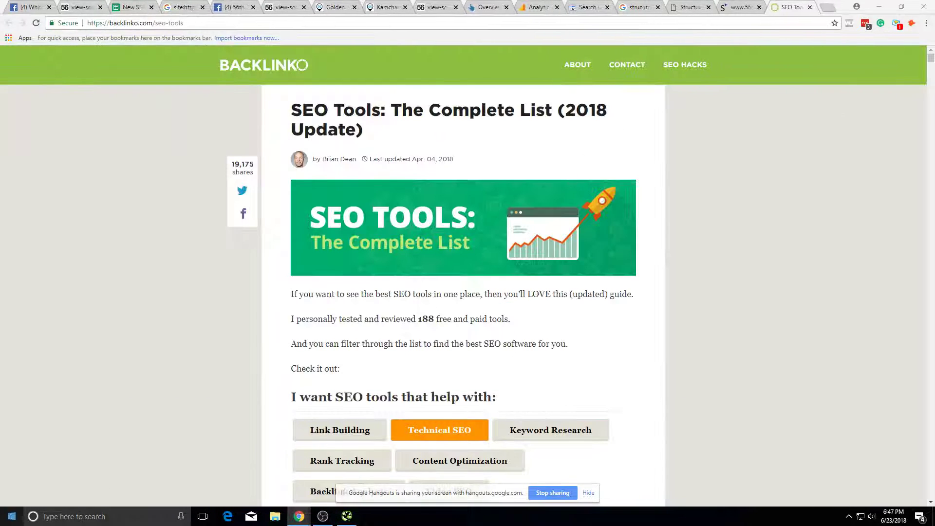
Step: Skim the opening of the Kamchatka travel guide, including the share counts below the hero
{"action": "left_click", "coordinate": [589, 7]}
{"action": "left_click", "coordinate": [387, 7]}
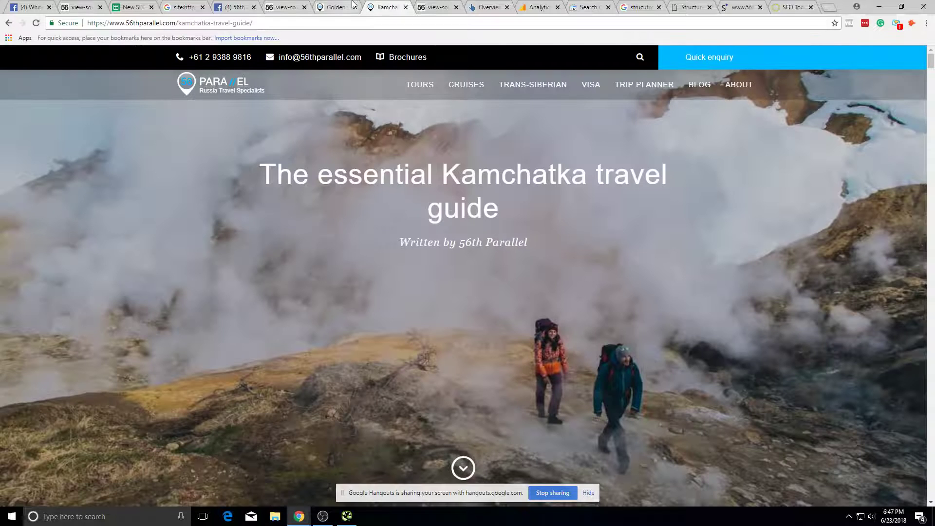
{"action": "scroll", "coordinate": [487, 293], "scroll_direction": "down", "scroll_amount": 7}
{"action": "scroll", "coordinate": [507, 320], "scroll_direction": "up", "scroll_amount": 7}
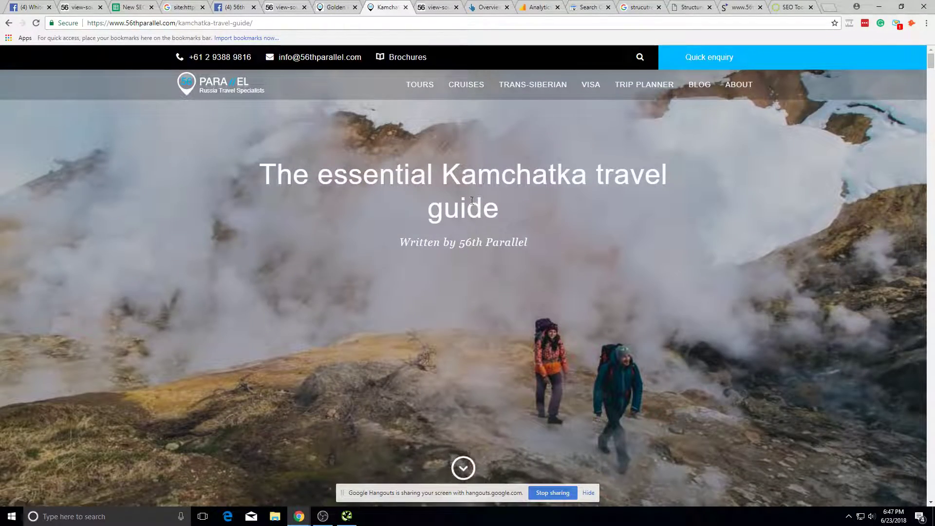
{"action": "scroll", "coordinate": [520, 203], "scroll_direction": "down", "scroll_amount": 7}
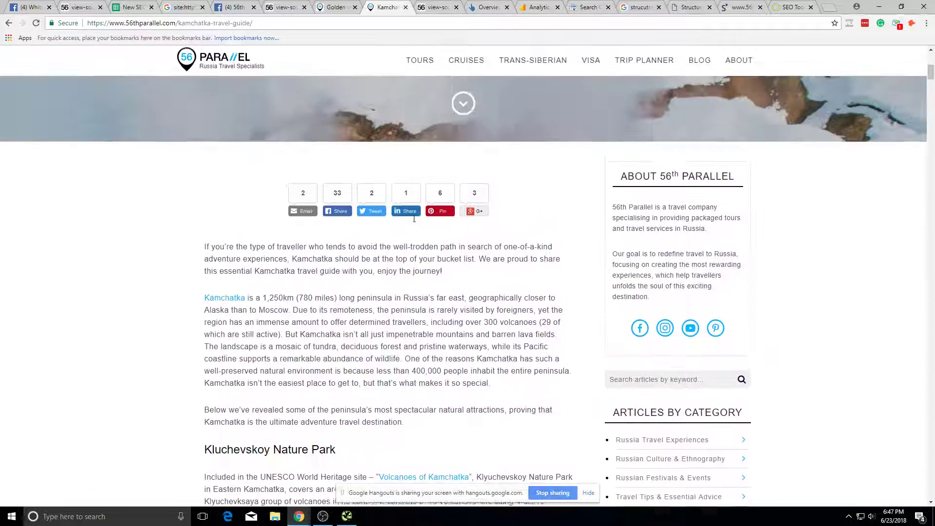
{"action": "left_click_drag", "start_coordinate": [283, 214], "coordinate": [534, 244]}
{"action": "left_click", "coordinate": [534, 244]}
{"action": "scroll", "coordinate": [535, 312], "scroll_direction": "down", "scroll_amount": 14}
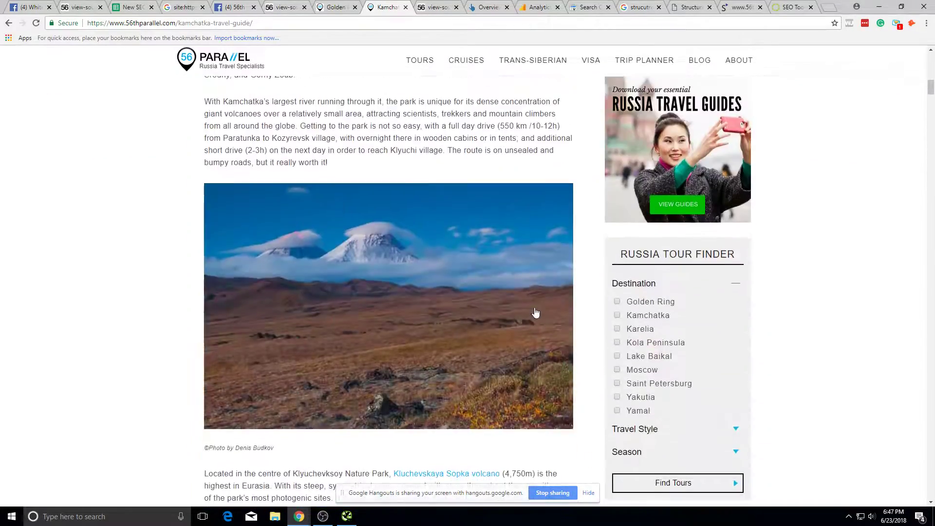
{"action": "scroll", "coordinate": [545, 306], "scroll_direction": "up", "scroll_amount": 12}
{"action": "scroll", "coordinate": [548, 305], "scroll_direction": "up", "scroll_amount": 6}
{"action": "scroll", "coordinate": [554, 303], "scroll_direction": "down", "scroll_amount": 7}
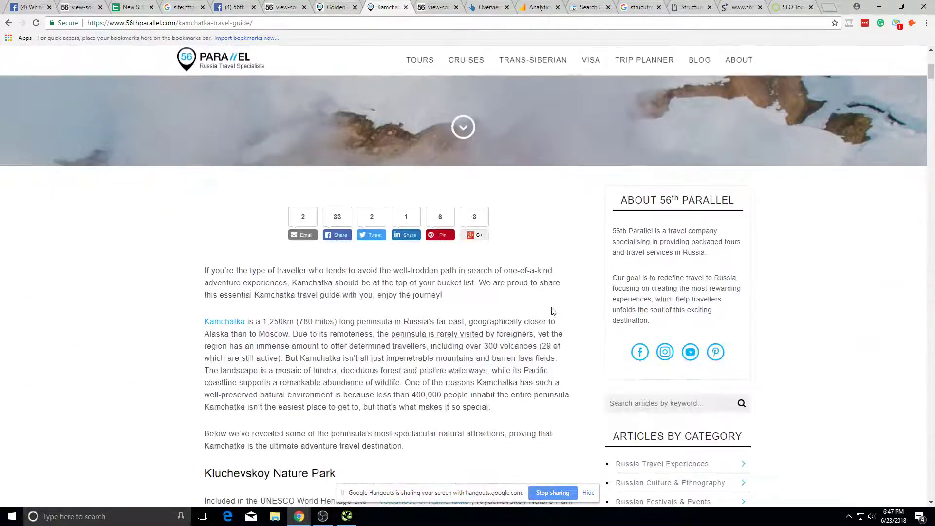
{"action": "scroll", "coordinate": [465, 293], "scroll_direction": "down", "scroll_amount": 2}
{"action": "scroll", "coordinate": [487, 370], "scroll_direction": "up", "scroll_amount": 9}
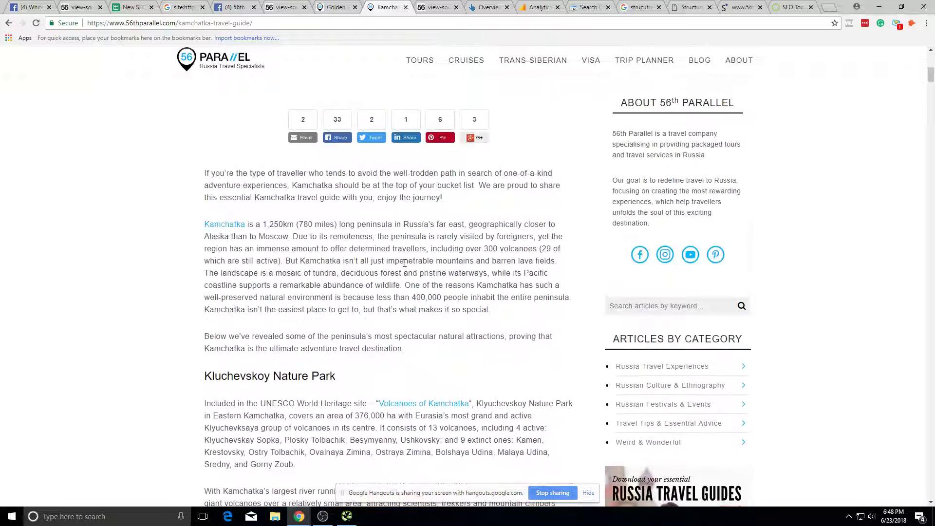
Step: Compare the Analytics landing pages and Golden Ring page, then scroll the Kamchatka guide to its footer
{"action": "left_click", "coordinate": [538, 7]}
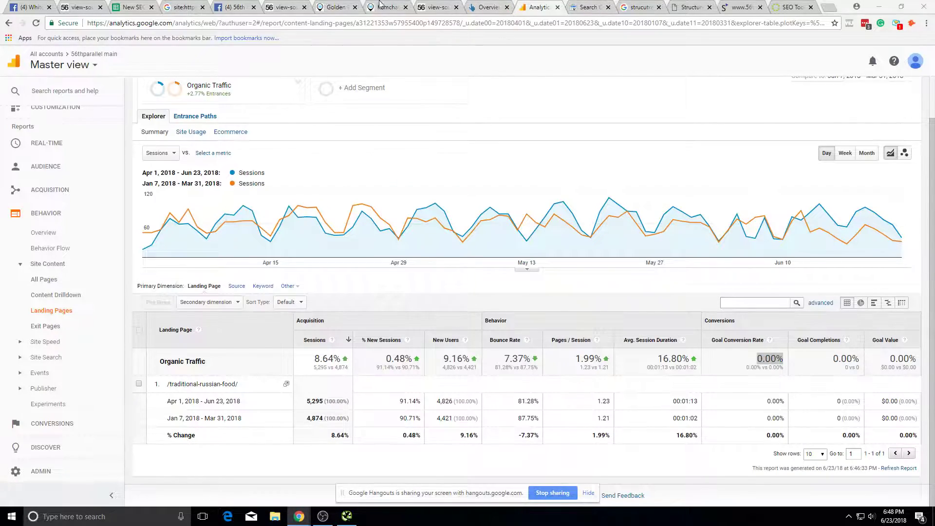
{"action": "left_click", "coordinate": [338, 5]}
{"action": "scroll", "coordinate": [423, 293], "scroll_direction": "down", "scroll_amount": 20}
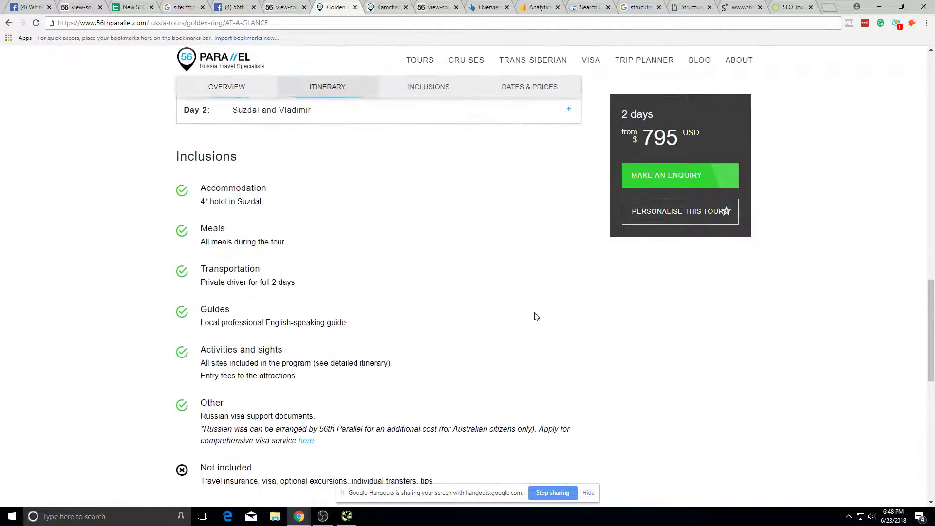
{"action": "scroll", "coordinate": [323, 244], "scroll_direction": "up", "scroll_amount": 20}
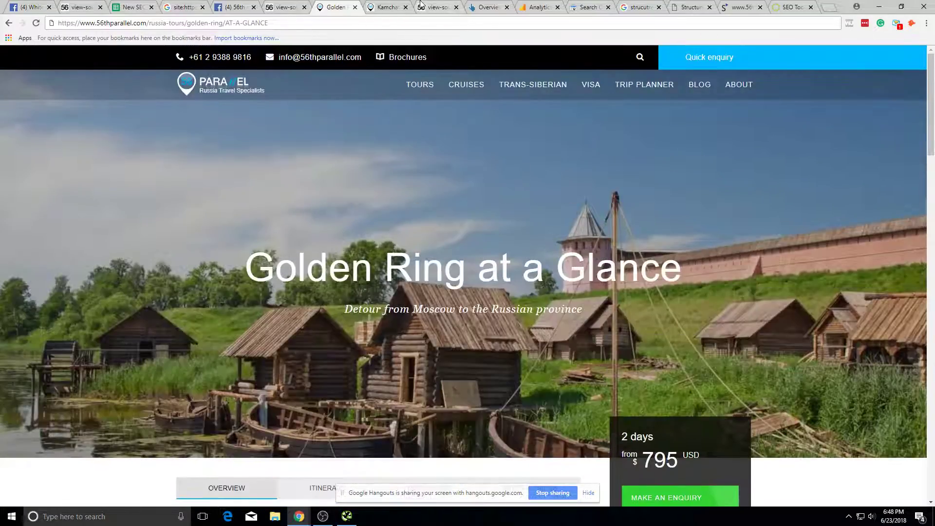
{"action": "left_click", "coordinate": [387, 7]}
{"action": "scroll", "coordinate": [487, 220], "scroll_direction": "down", "scroll_amount": 20}
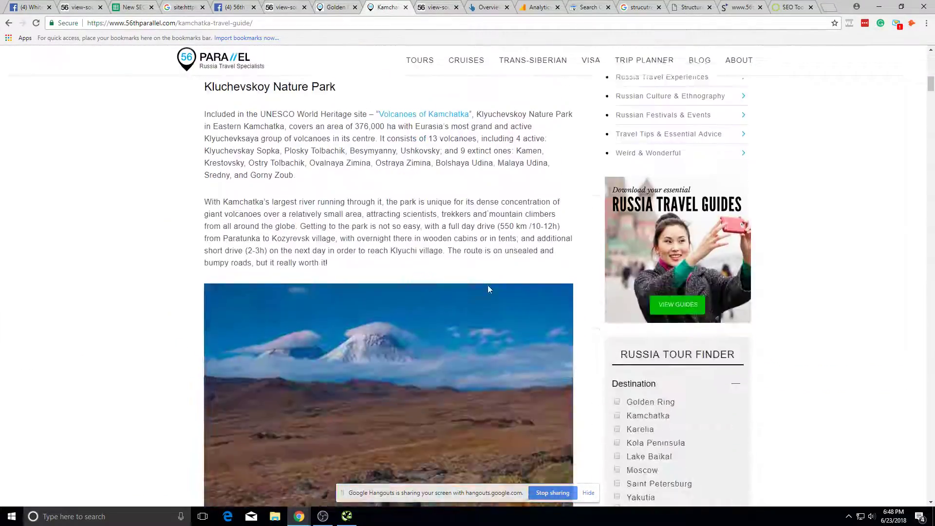
{"action": "scroll", "coordinate": [486, 292], "scroll_direction": "down", "scroll_amount": 15}
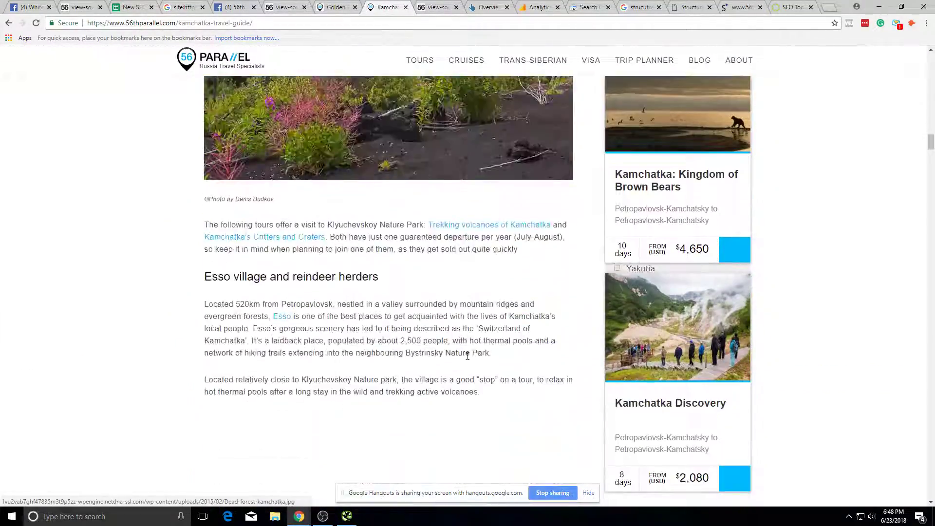
{"action": "scroll", "coordinate": [452, 296], "scroll_direction": "down", "scroll_amount": 20}
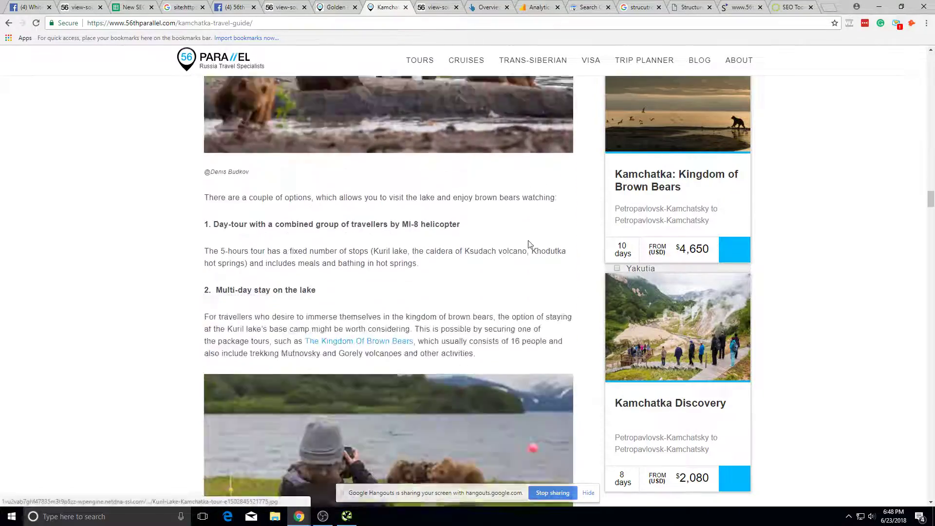
{"action": "scroll", "coordinate": [772, 259], "scroll_direction": "down", "scroll_amount": 8}
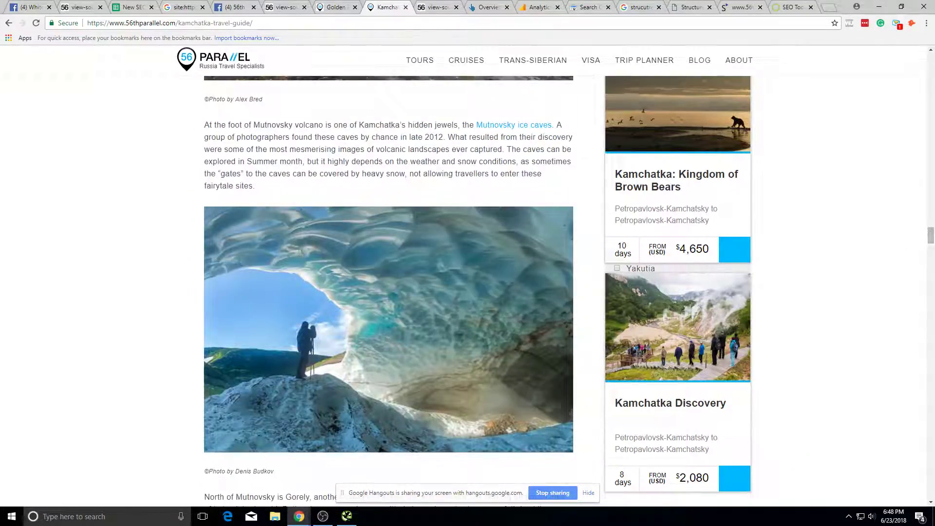
{"action": "left_click_drag", "start_coordinate": [933, 238], "coordinate": [807, 3]}
Step: Run a SEMrush overview for the copied 56thparallel.com address
{"action": "left_click_drag", "start_coordinate": [178, 24], "coordinate": [87, 23]}
{"action": "key", "text": "ctrl+c"}
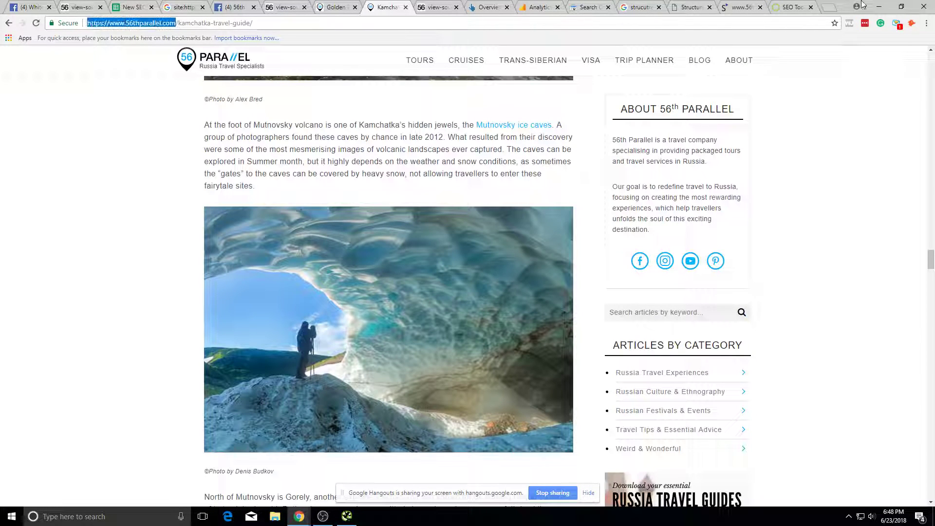
{"action": "left_click", "coordinate": [832, 4]}
{"action": "type", "text": "se"}
{"action": "key", "text": "Return"}
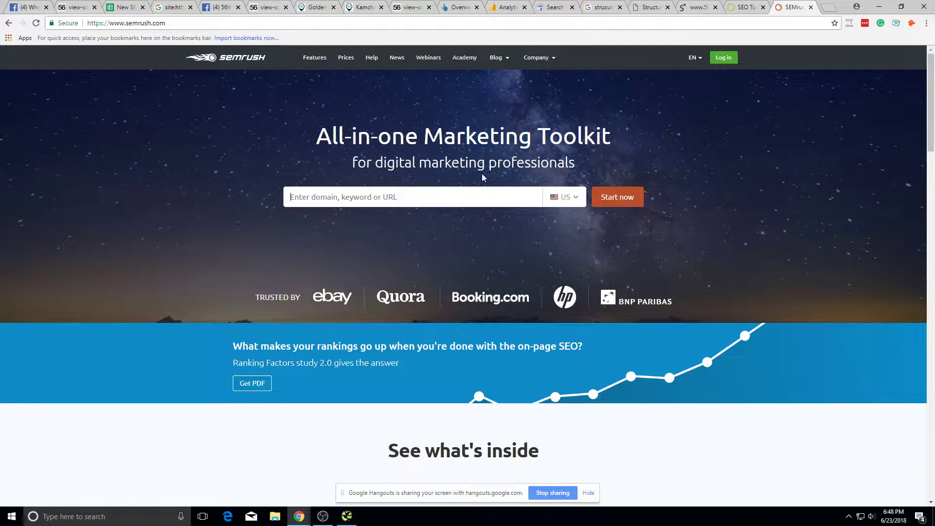
{"action": "key", "text": "ctrl+v"}
{"action": "left_click", "coordinate": [633, 203]}
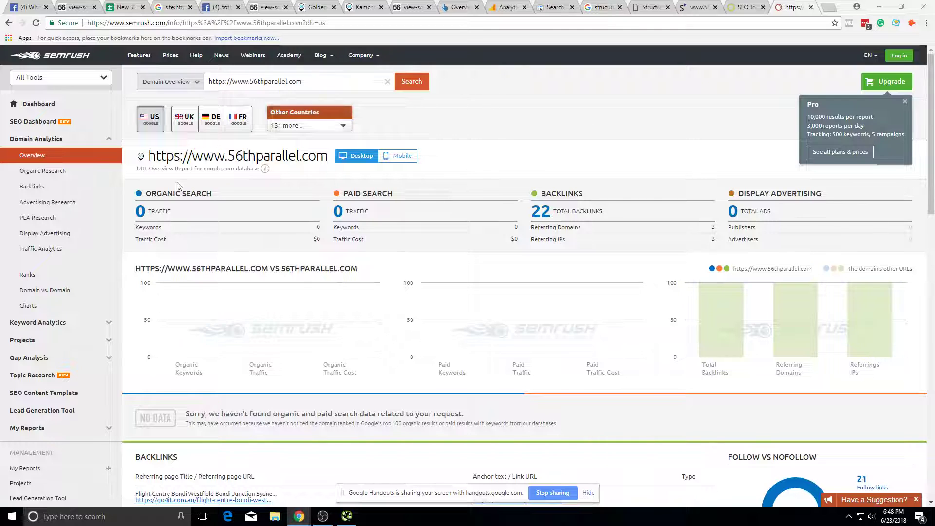
Step: Read the June 2017 notes on SEMrush's traffic chart, then switch to the 56th Parallel Facebook page
{"action": "mouse_move", "coordinate": [754, 329]}
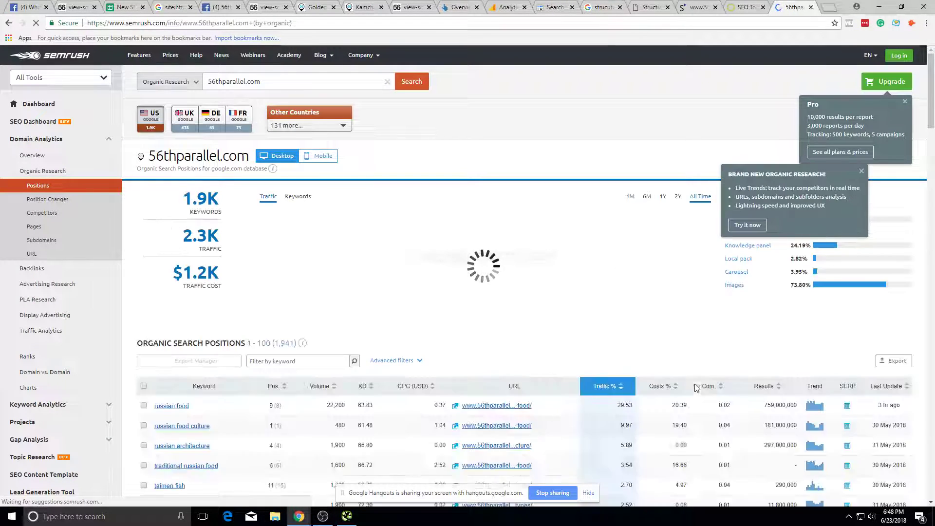
{"action": "mouse_move", "coordinate": [636, 258]}
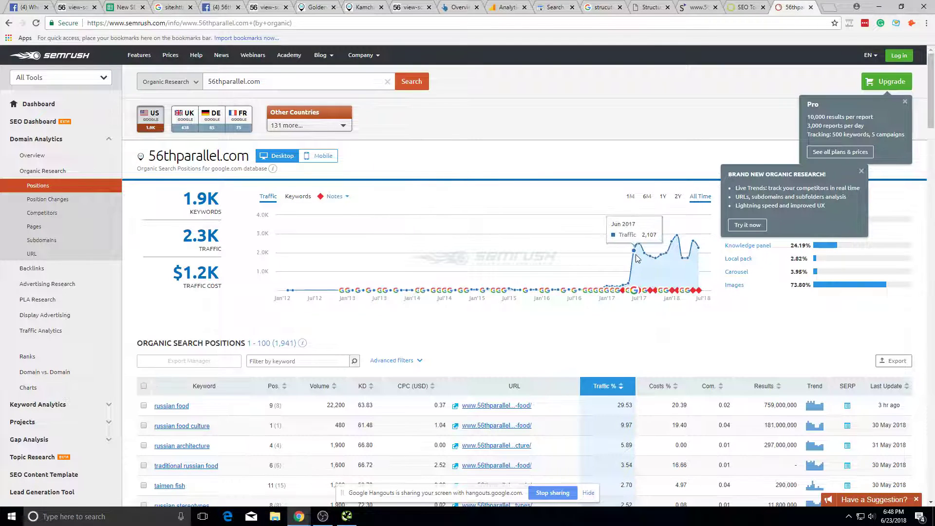
{"action": "left_click", "coordinate": [634, 291]}
{"action": "scroll", "coordinate": [703, 257], "scroll_direction": "down", "scroll_amount": 8}
{"action": "scroll", "coordinate": [513, 228], "scroll_direction": "up", "scroll_amount": 3}
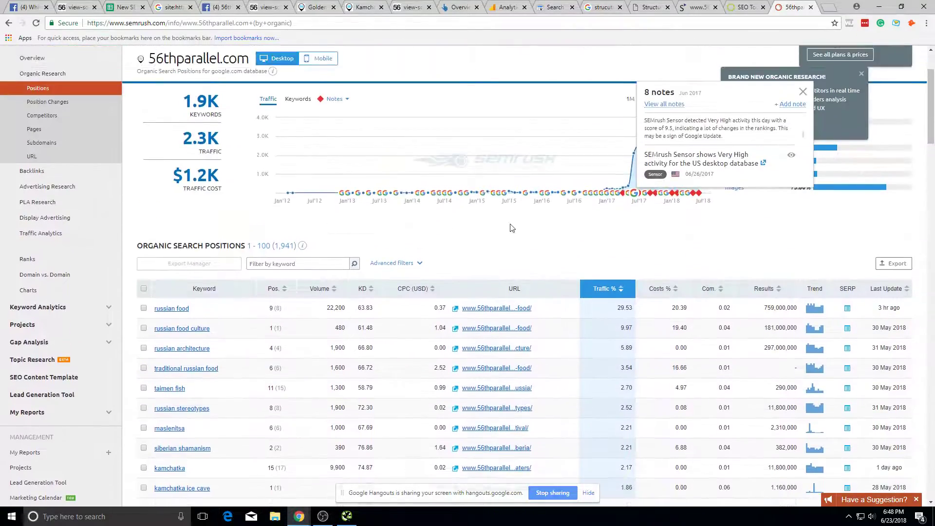
{"action": "left_click", "coordinate": [271, 6]}
{"action": "left_click", "coordinate": [214, 6]}
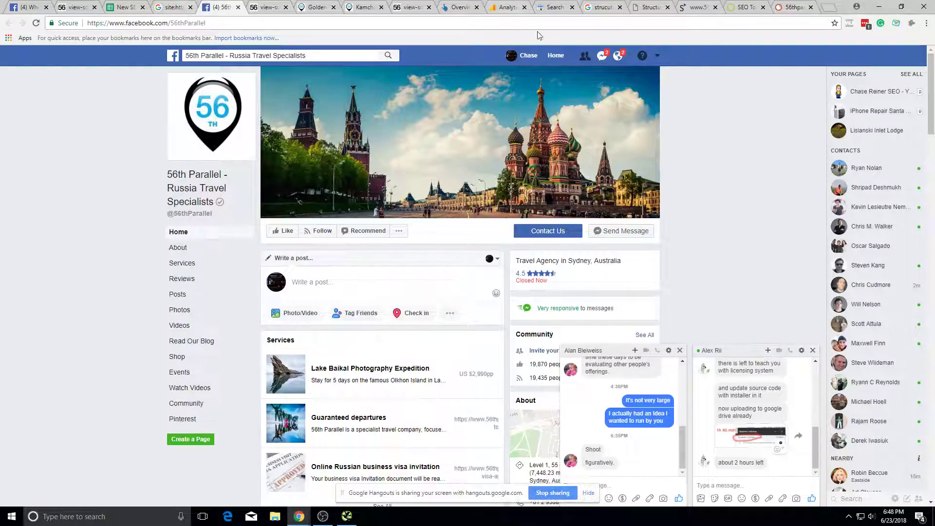
Step: View the redesigned roadmap template image in the Facebook SEO group comment, then return to the spreadsheet
{"action": "left_click", "coordinate": [618, 55]}
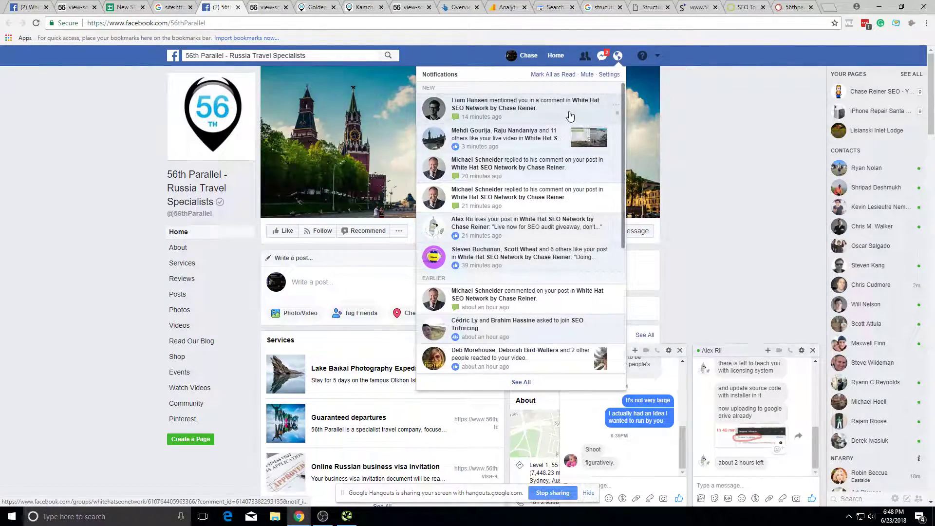
{"action": "left_click", "coordinate": [570, 116]}
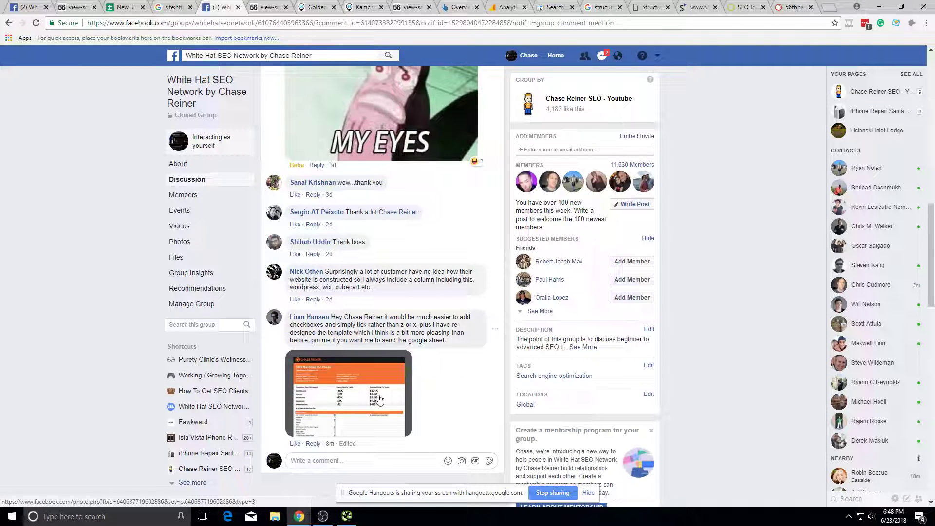
{"action": "left_click", "coordinate": [379, 400]}
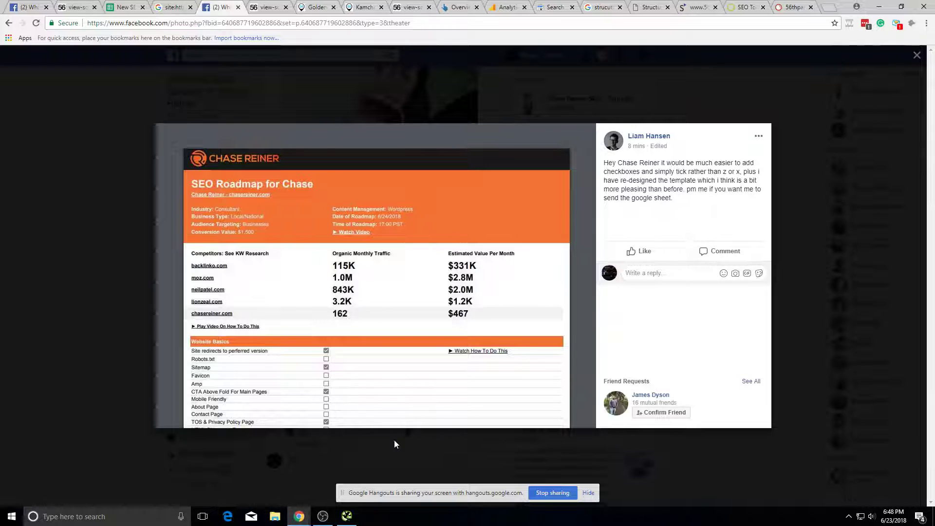
{"action": "left_click", "coordinate": [287, 451]}
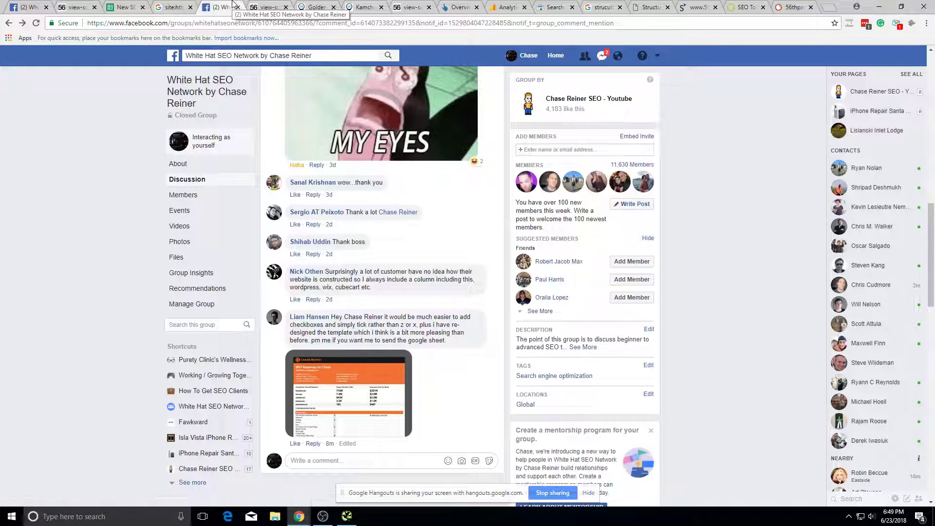
{"action": "left_click", "coordinate": [173, 7]}
{"action": "left_click", "coordinate": [126, 6]}
Step: Check the status of Indexation Count Too High on the Main Roadmap sheet
{"action": "left_click", "coordinate": [231, 203]}
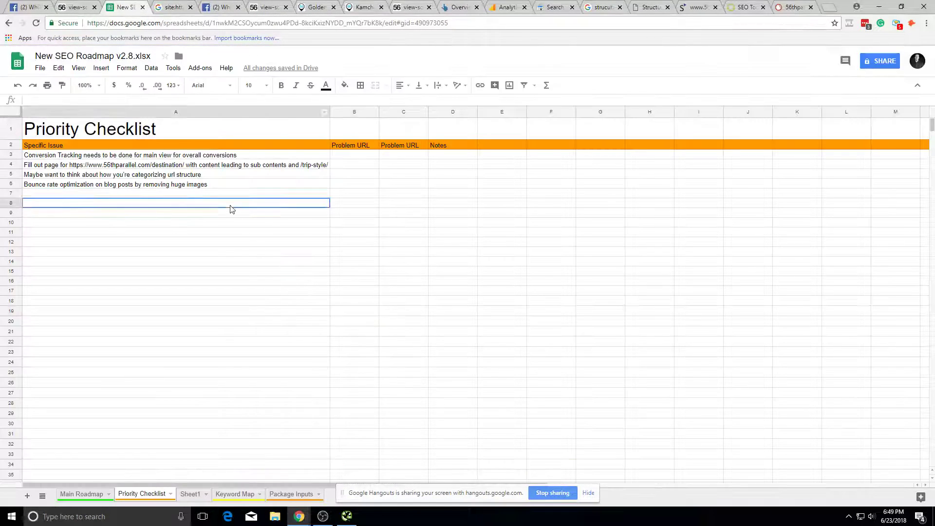
{"action": "left_click", "coordinate": [97, 495]}
{"action": "left_click", "coordinate": [172, 360]}
{"action": "left_click", "coordinate": [224, 257]}
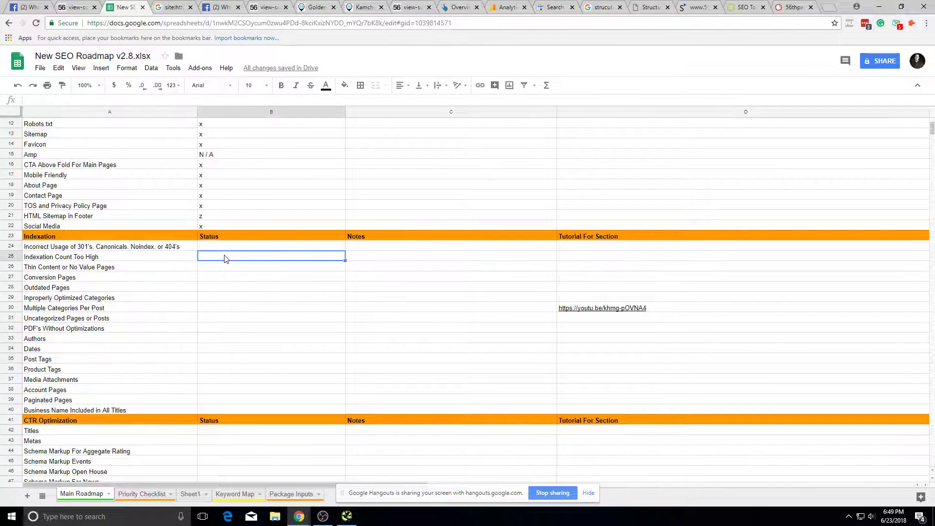
Step: Close the SEMrush tab and bring up the Structured Data Testing Tool results
{"action": "left_click", "coordinate": [774, 6]}
{"action": "middle_click", "coordinate": [799, 11]}
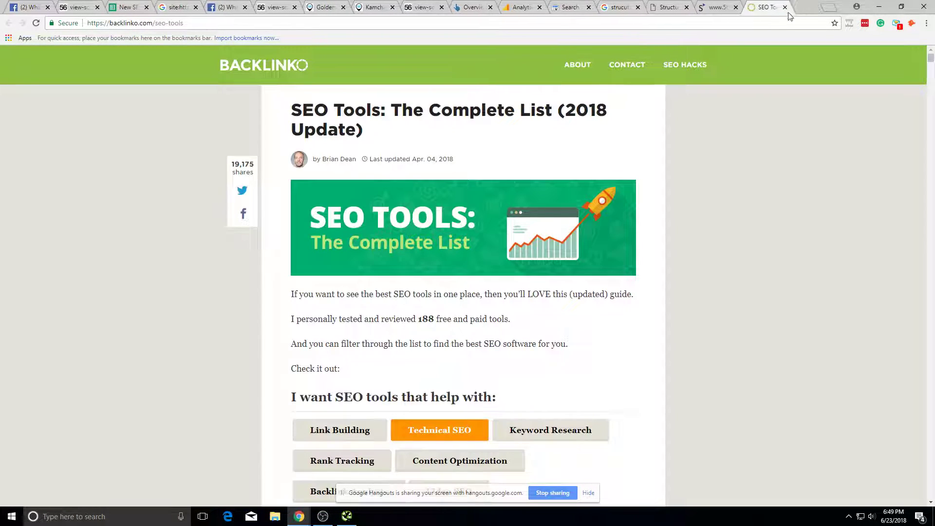
{"action": "left_click", "coordinate": [733, 7]}
{"action": "left_click", "coordinate": [684, 7]}
{"action": "key", "text": "alt+Tab"}
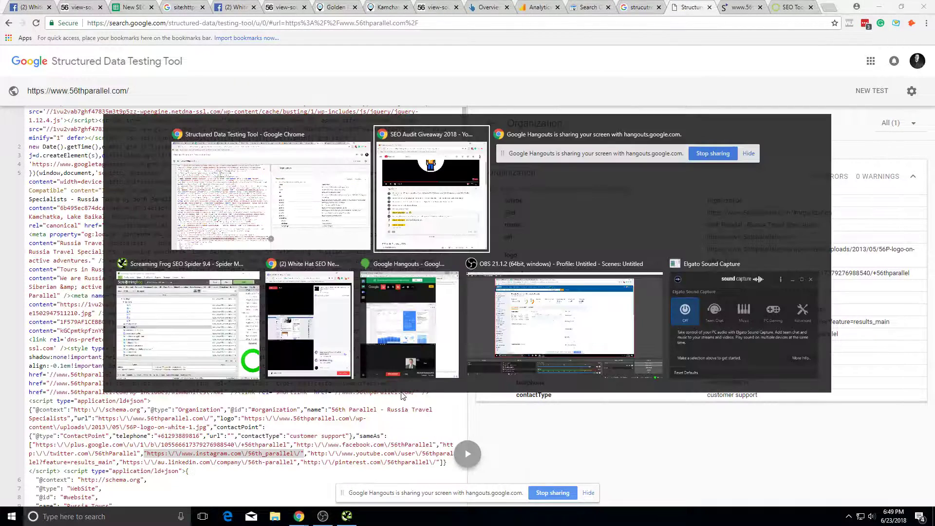
Step: Bring Screaming Frog SEO Spider forward and widen its window to show more columns
{"action": "left_click", "coordinate": [256, 276]}
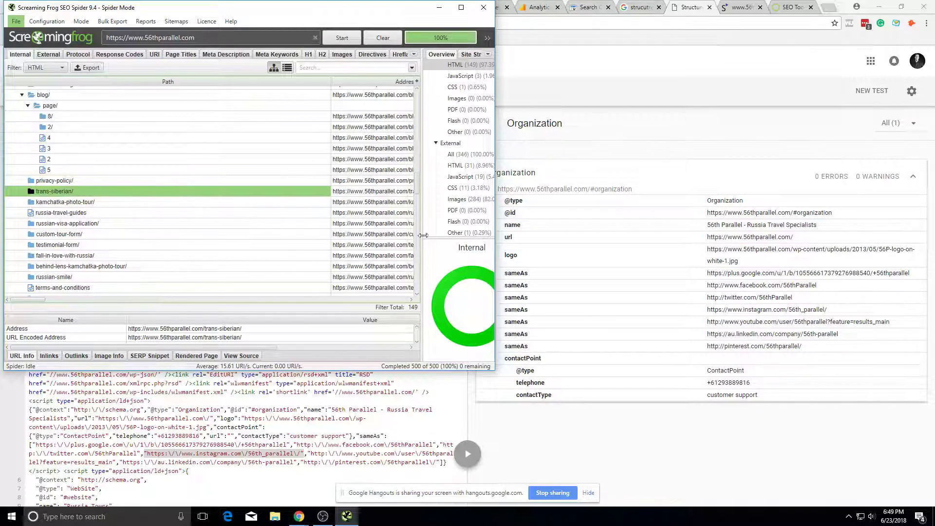
{"action": "left_click_drag", "start_coordinate": [82, 301], "coordinate": [244, 311]}
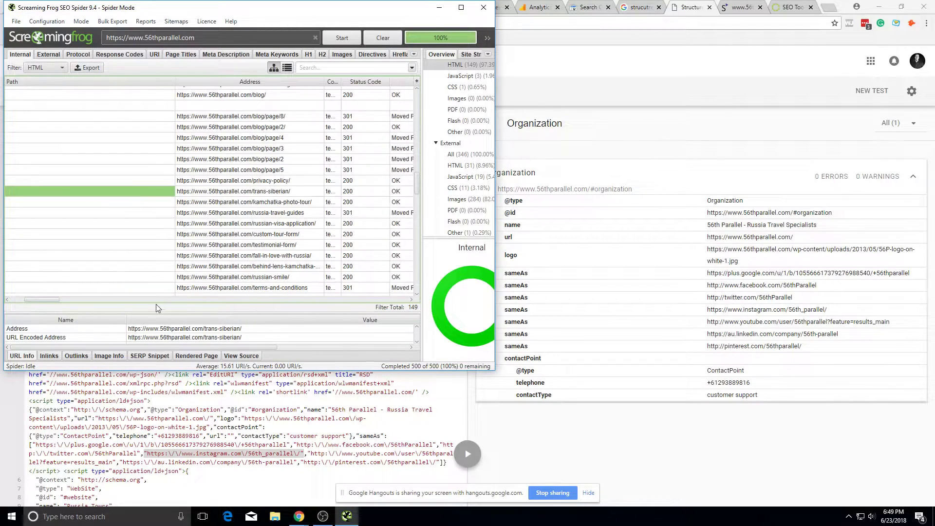
{"action": "left_click_drag", "start_coordinate": [56, 301], "coordinate": [1, 320]}
{"action": "left_click_drag", "start_coordinate": [496, 172], "coordinate": [745, 186]}
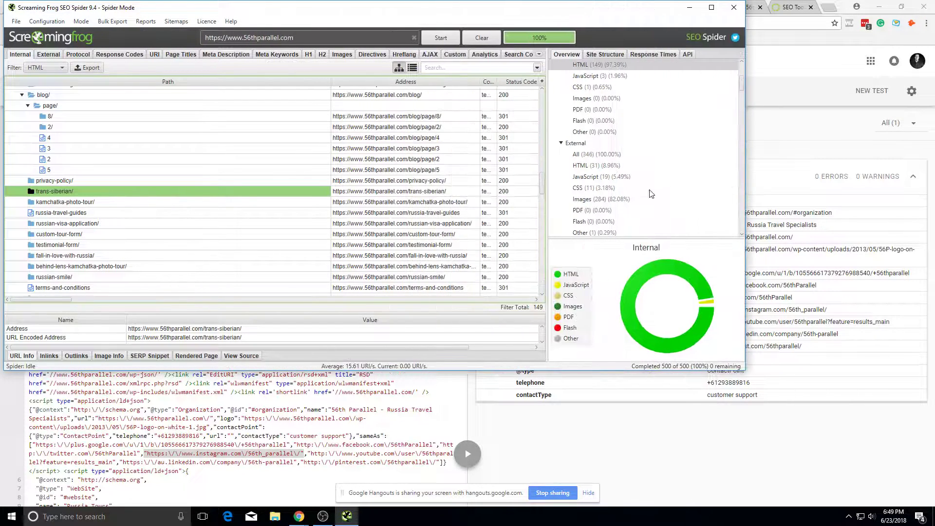
Step: Confirm the crawl has no Flash files and 0 internal URIs blocked by robots.txt
{"action": "left_click", "coordinate": [698, 121]}
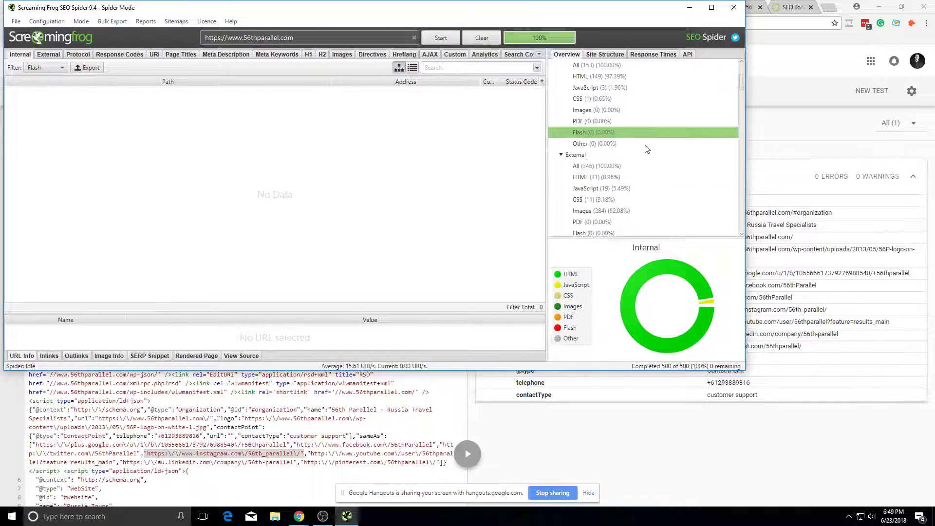
{"action": "left_click", "coordinate": [638, 91]}
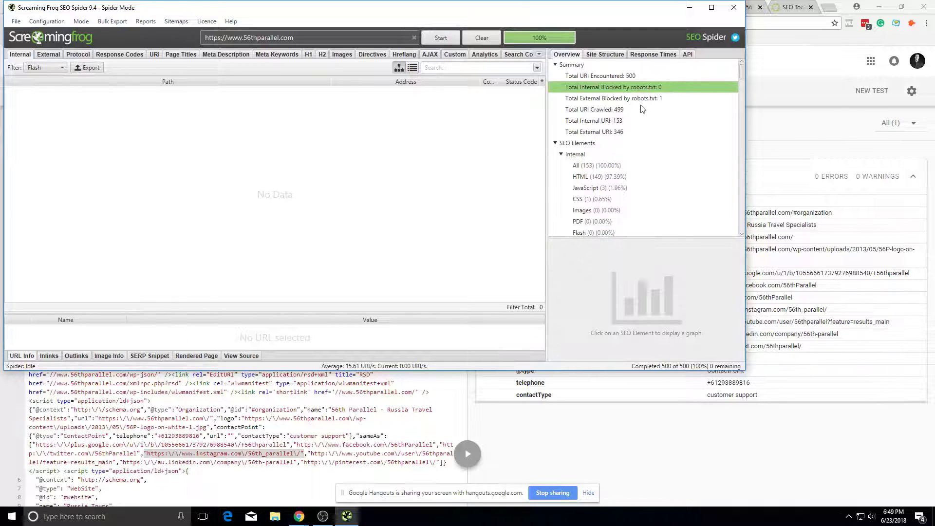
{"action": "left_click", "coordinate": [641, 100]}
{"action": "left_click", "coordinate": [644, 88]}
{"action": "left_click", "coordinate": [628, 110]}
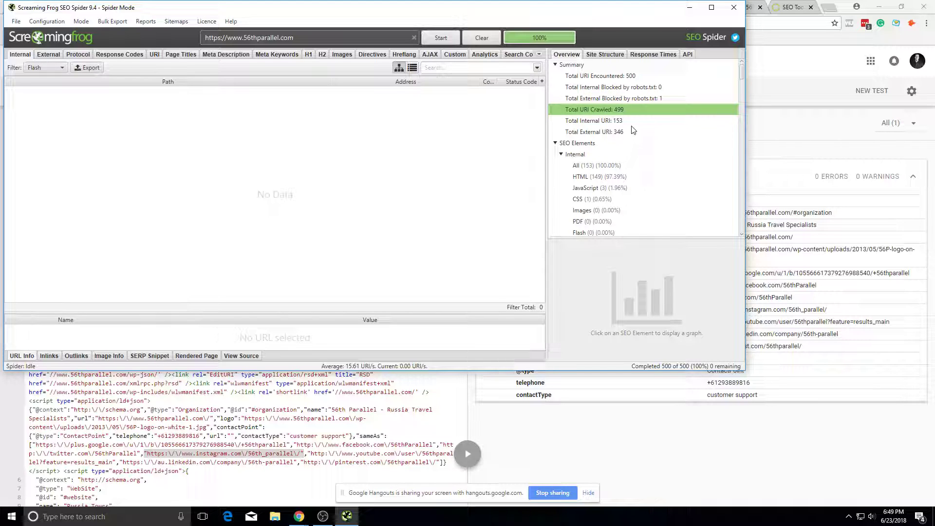
{"action": "left_click", "coordinate": [645, 88]}
Step: Review the crawl summary counts: 499 of 500 URIs crawled, 153 internal and 346 external
{"action": "left_click", "coordinate": [628, 77]}
{"action": "left_click", "coordinate": [632, 88]}
{"action": "left_click", "coordinate": [626, 110]}
{"action": "left_click", "coordinate": [629, 132]}
{"action": "left_click", "coordinate": [625, 121]}
{"action": "left_click", "coordinate": [633, 98]}
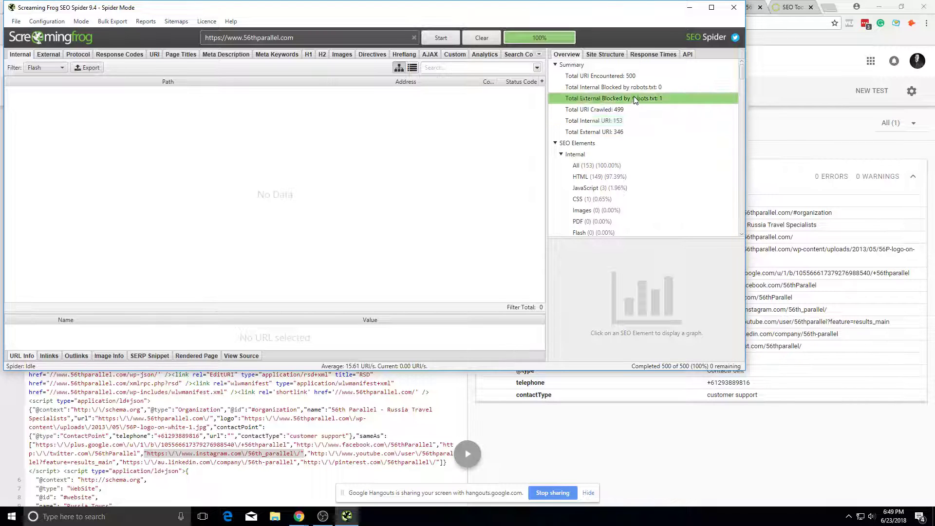
{"action": "left_click", "coordinate": [640, 89]}
{"action": "left_click", "coordinate": [719, 136]}
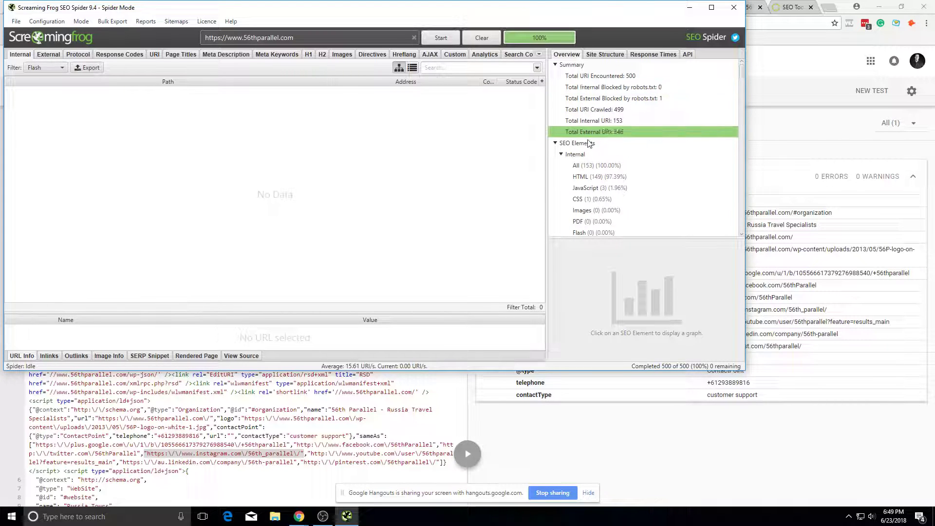
{"action": "left_click", "coordinate": [747, 132]}
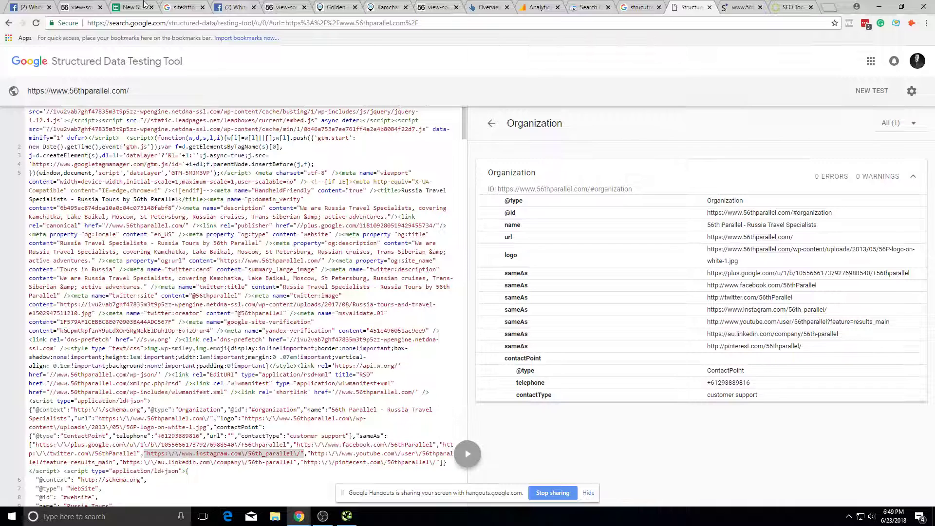
Step: Run a Google sitemap: search on the 56th Parallel domain from the address bar
{"action": "left_click", "coordinate": [336, 8]}
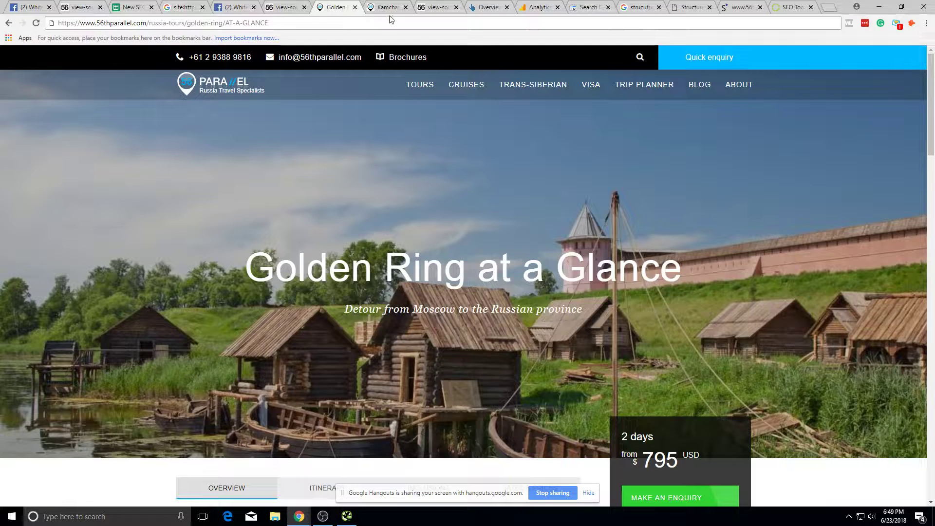
{"action": "left_click", "coordinate": [405, 10]}
{"action": "left_click_drag", "start_coordinate": [268, 23], "coordinate": [156, 77]}
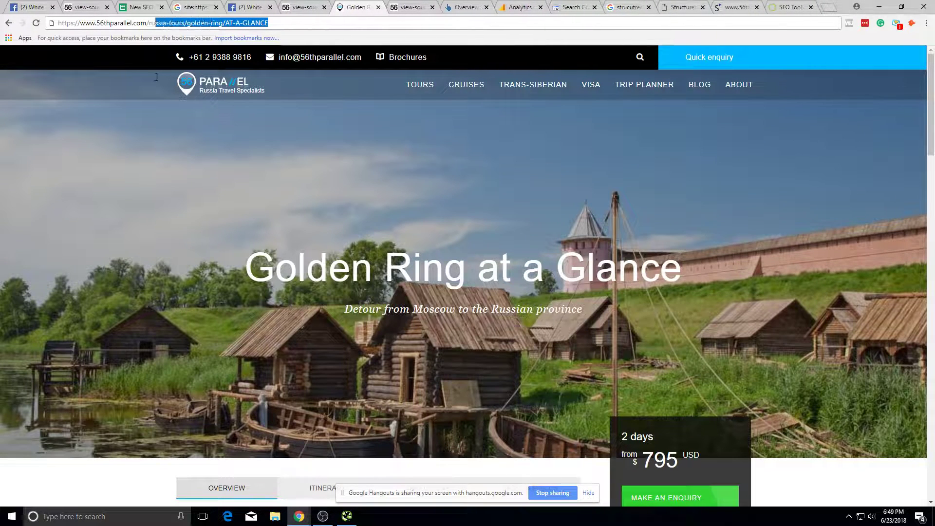
{"action": "type", "text": "m"}
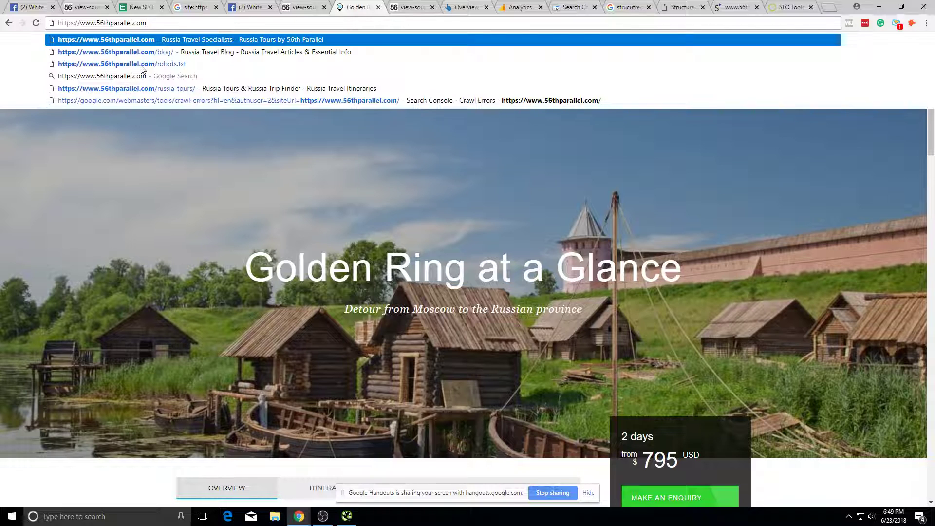
{"action": "key", "text": "Home"}
{"action": "type", "text": "sitemap:"}
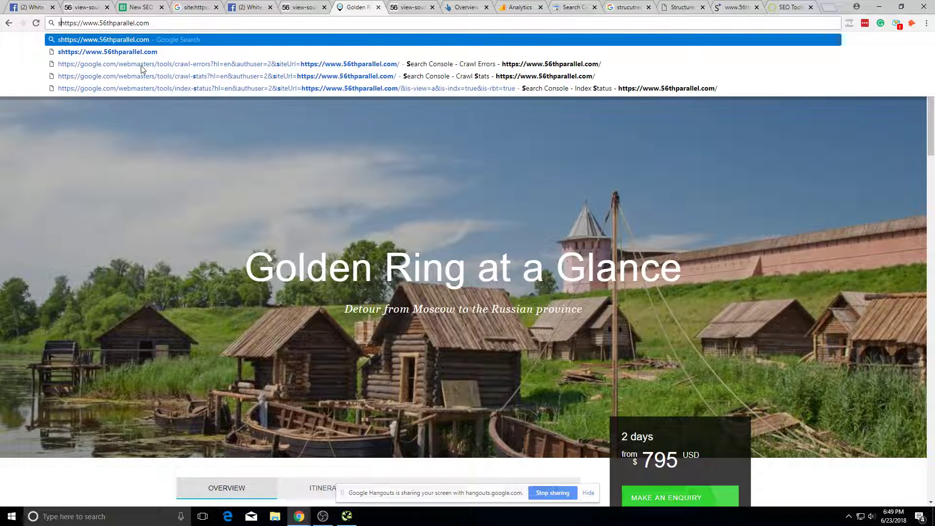
{"action": "key", "text": "Return"}
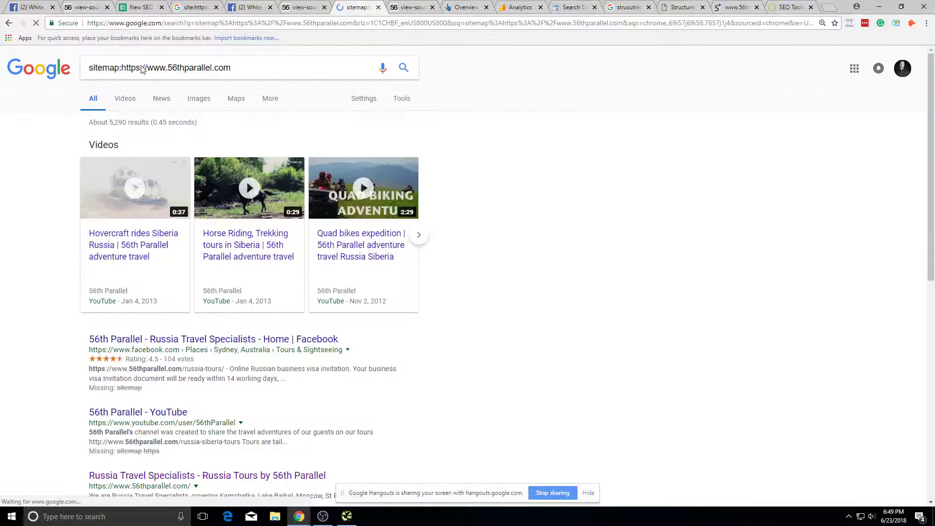
Step: Change the query to a site: search of the 56thparallel.com domain
{"action": "left_click", "coordinate": [123, 67]}
{"action": "key", "text": "BackSpace"}
{"action": "key", "text": "BackSpace"}
{"action": "key", "text": "BackSpace"}
{"action": "key", "text": "BackSpace"}
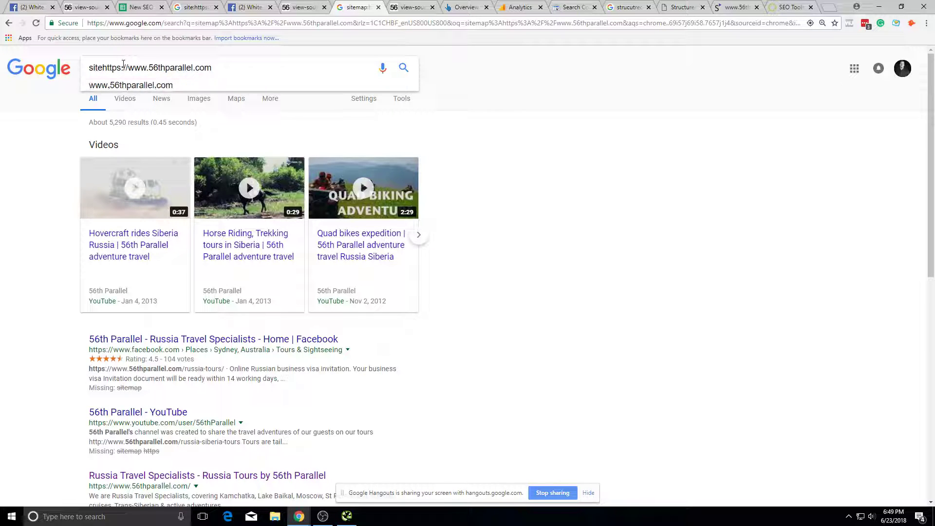
{"action": "type", "text": ":"}
{"action": "key", "text": "Return"}
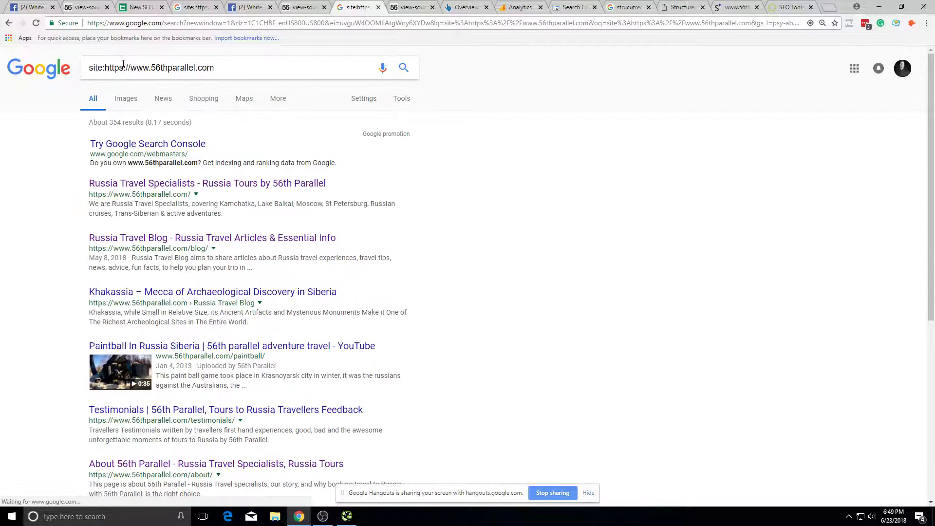
{"action": "left_click", "coordinate": [325, 8]}
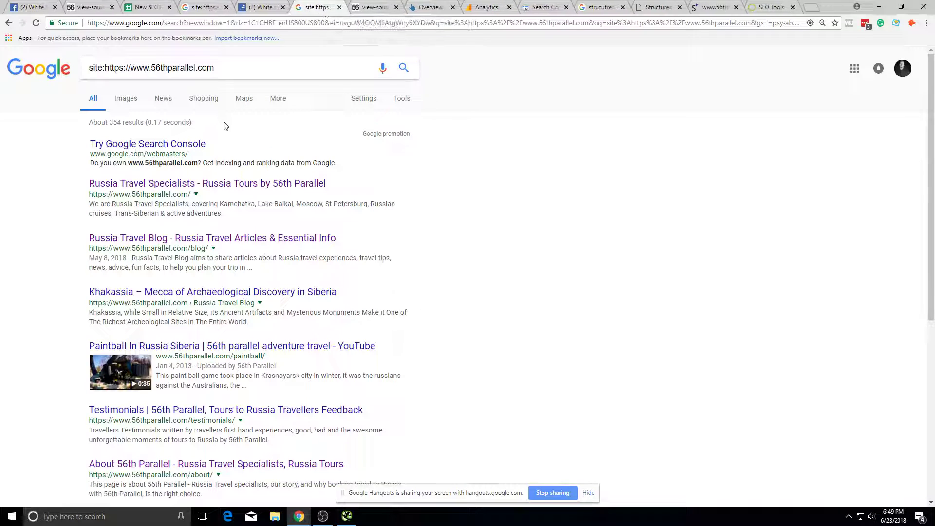
Step: Open a paintball YouTube result from the site results in a new tab, then close it
{"action": "scroll", "coordinate": [146, 142], "scroll_direction": "down", "scroll_amount": 1}
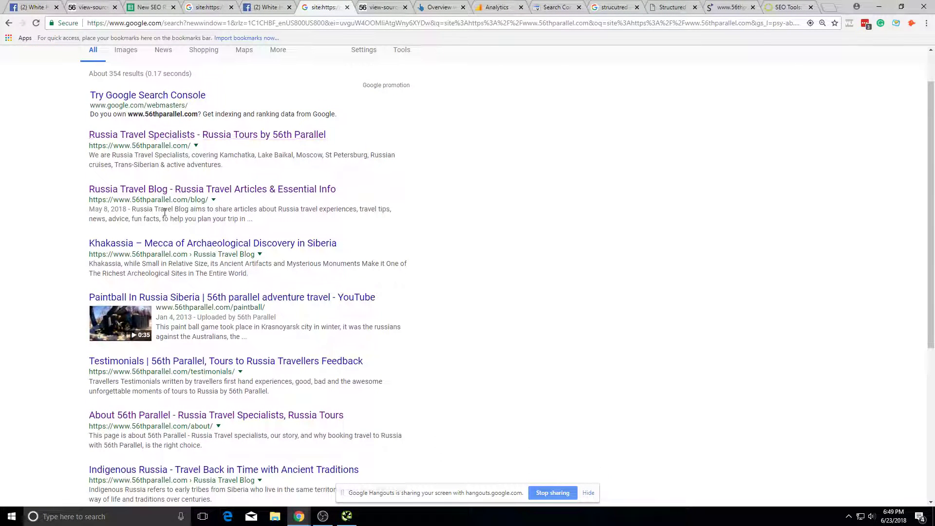
{"action": "scroll", "coordinate": [164, 213], "scroll_direction": "down", "scroll_amount": 1}
{"action": "scroll", "coordinate": [199, 213], "scroll_direction": "down", "scroll_amount": 1}
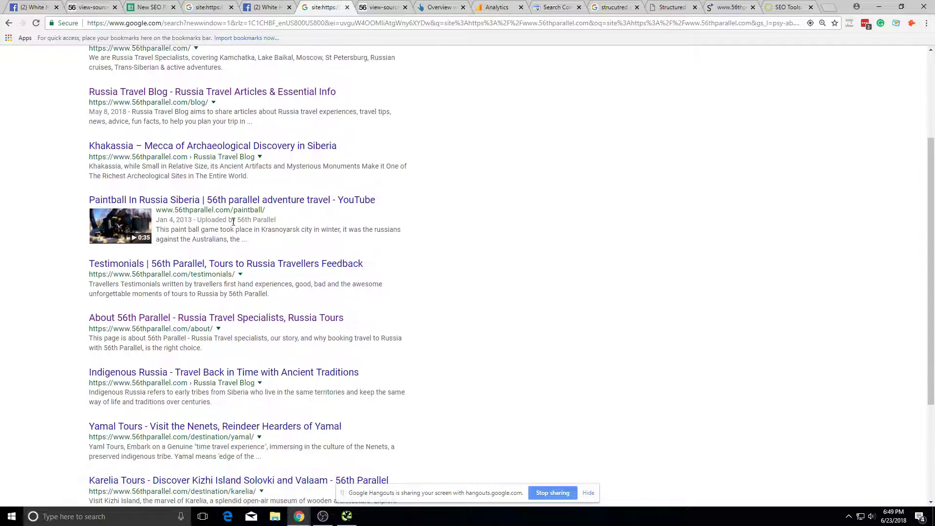
{"action": "right_click", "coordinate": [254, 206]}
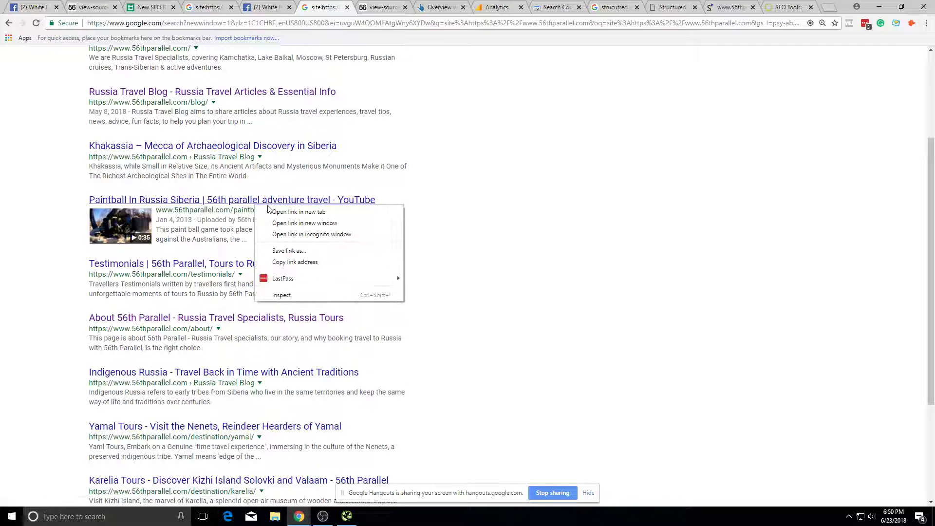
{"action": "left_click", "coordinate": [560, 244]}
{"action": "right_click", "coordinate": [333, 209]}
{"action": "left_click", "coordinate": [363, 214]}
{"action": "left_click", "coordinate": [363, 7]}
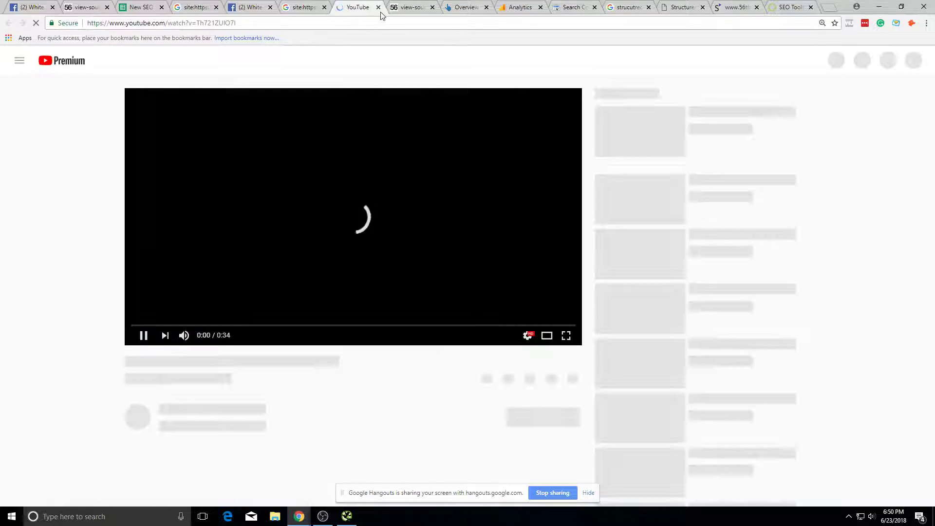
{"action": "left_click", "coordinate": [379, 7]}
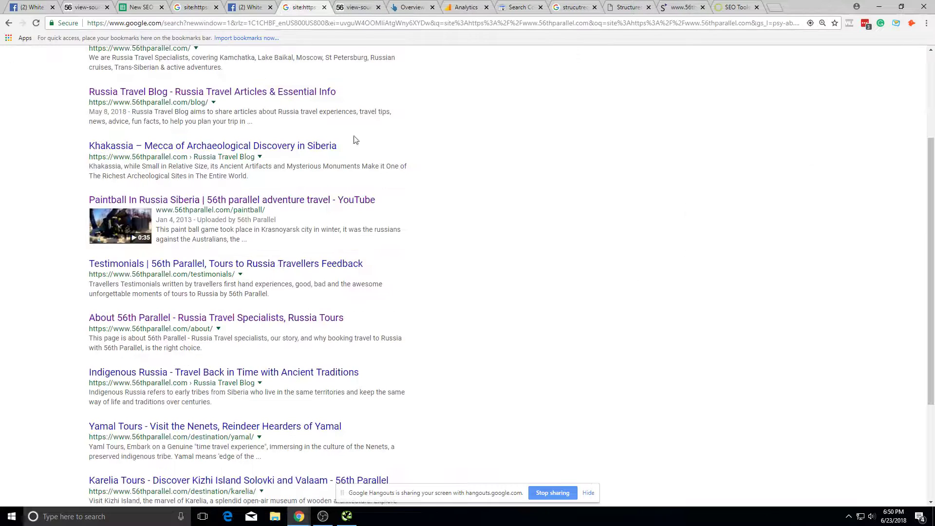
Step: Open the Testimonials – Travellers Reviews result in a new tab and view it
{"action": "triple_click", "coordinate": [229, 213]}
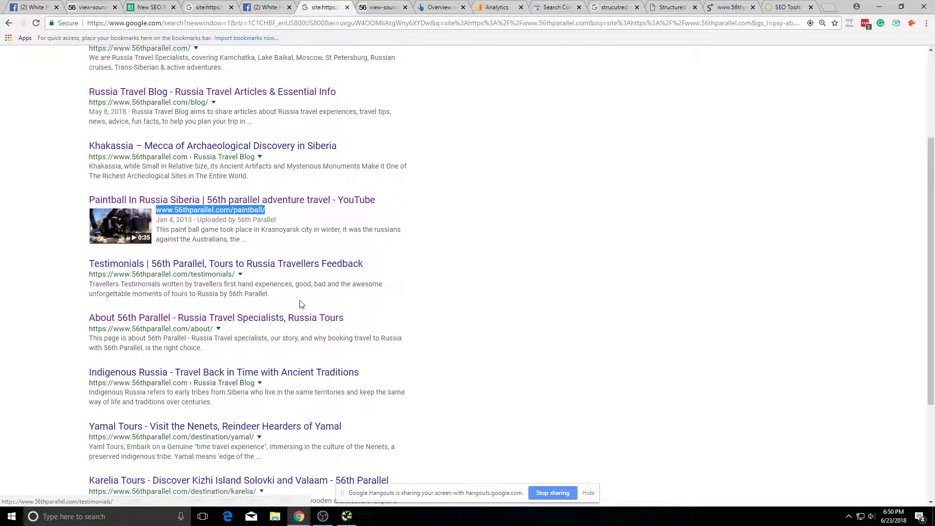
{"action": "right_click", "coordinate": [319, 262]}
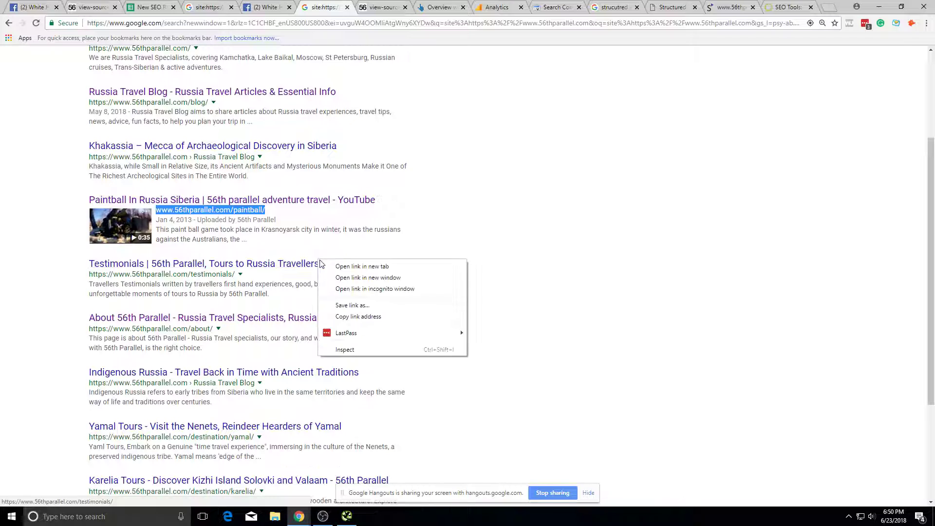
{"action": "left_click", "coordinate": [362, 266]}
{"action": "left_click", "coordinate": [373, 7]}
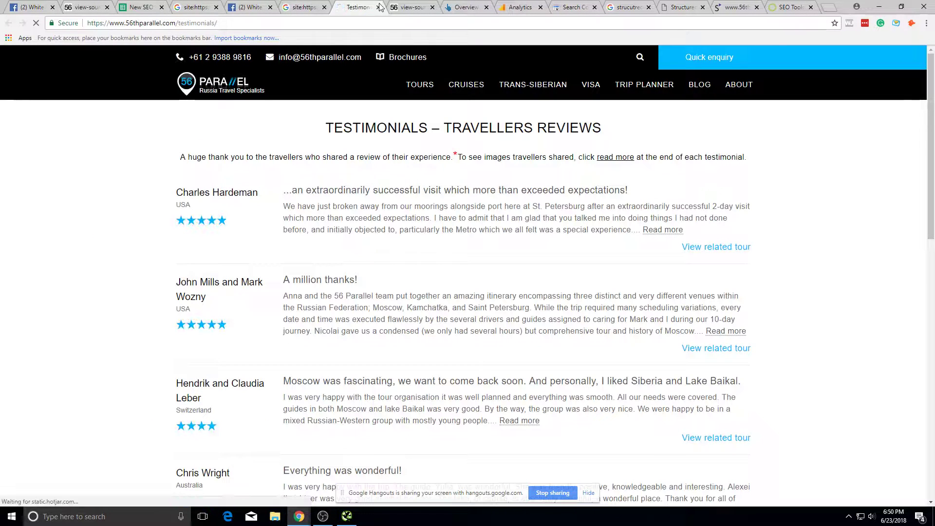
Step: In Siteliner's Duplicate Content report, show the russia-tours page's text shared with Russia Winter Tours
{"action": "left_click", "coordinate": [379, 9]}
{"action": "left_click", "coordinate": [680, 6]}
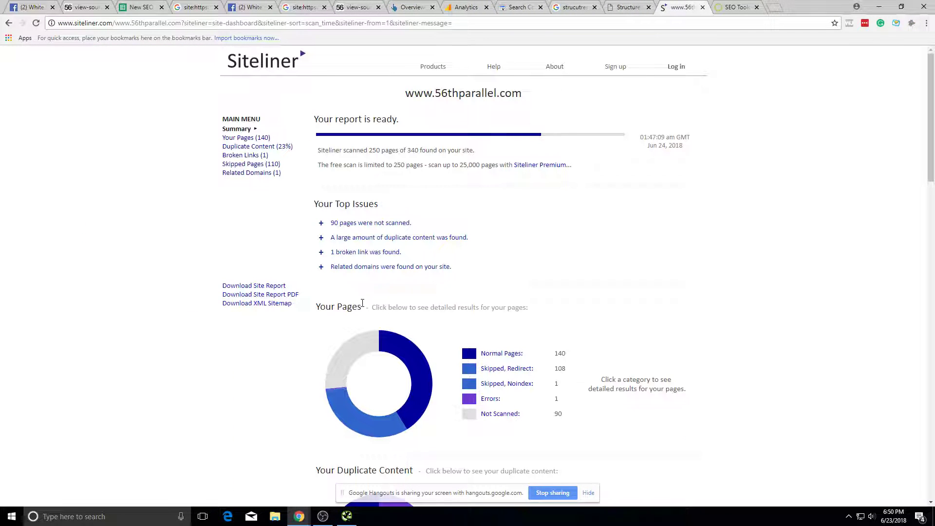
{"action": "left_click", "coordinate": [283, 148]}
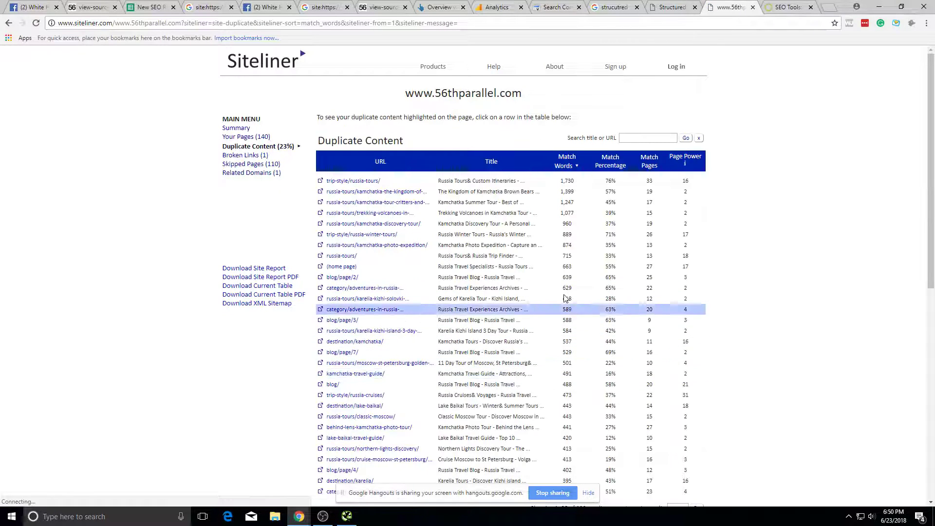
{"action": "left_click", "coordinate": [566, 183]}
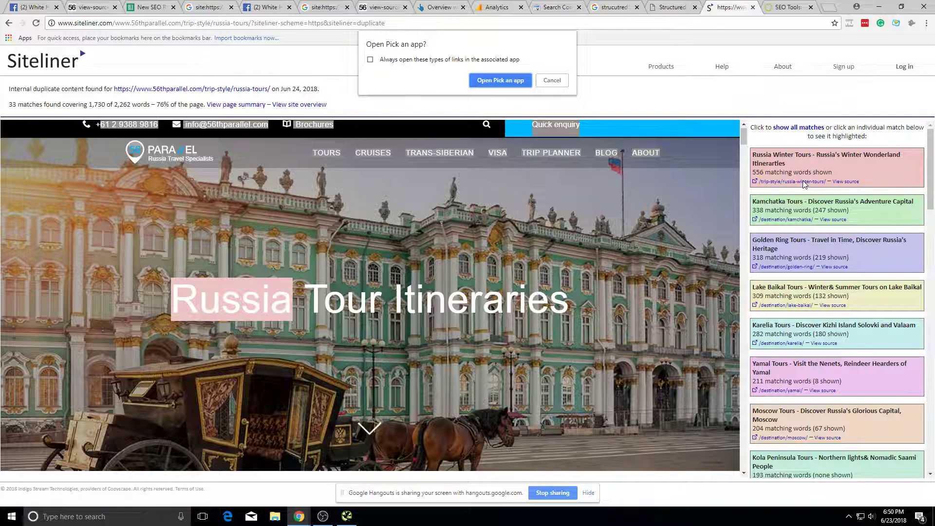
{"action": "left_click", "coordinate": [549, 81]}
{"action": "left_click", "coordinate": [810, 166]}
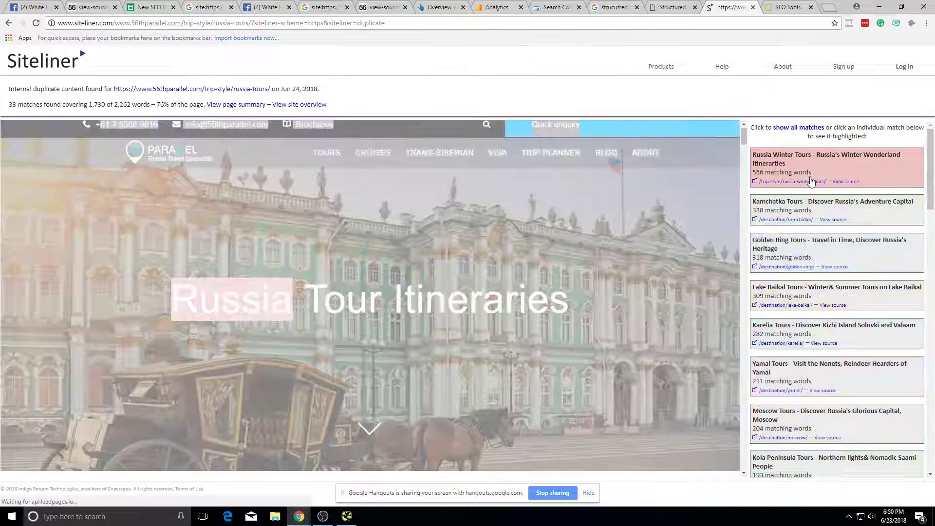
Step: Highlight the russia-tours text shared with the Kamchatka Tours page and browse the page previews
{"action": "scroll", "coordinate": [617, 219], "scroll_direction": "down", "scroll_amount": 20}
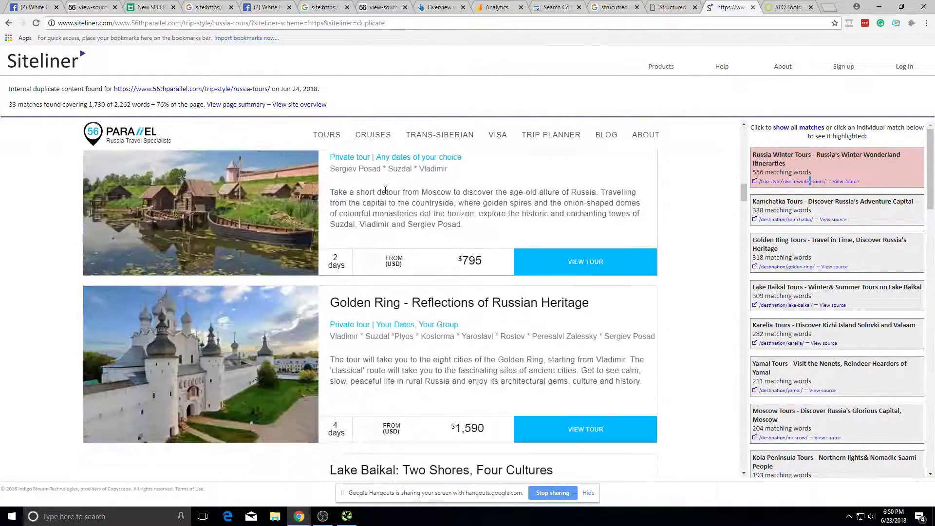
{"action": "scroll", "coordinate": [395, 213], "scroll_direction": "down", "scroll_amount": 20}
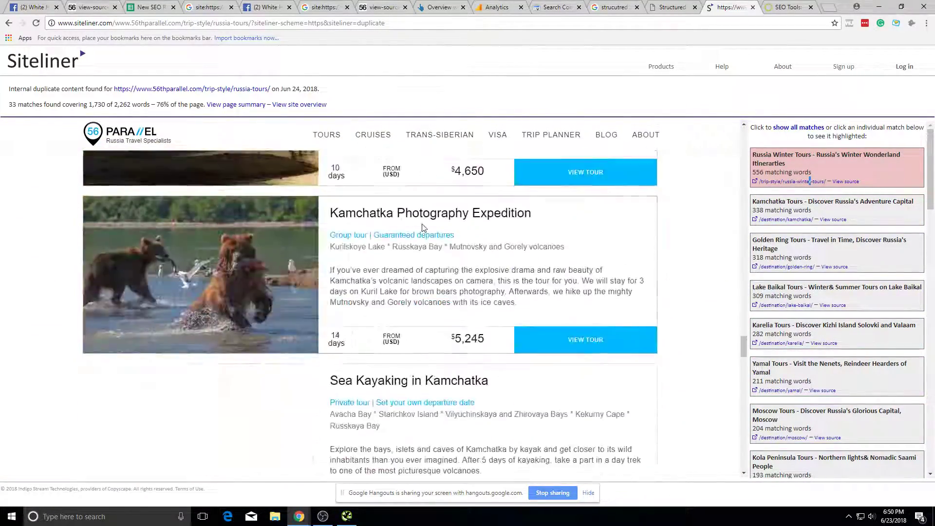
{"action": "scroll", "coordinate": [477, 220], "scroll_direction": "down", "scroll_amount": 5}
{"action": "left_click", "coordinate": [828, 207]}
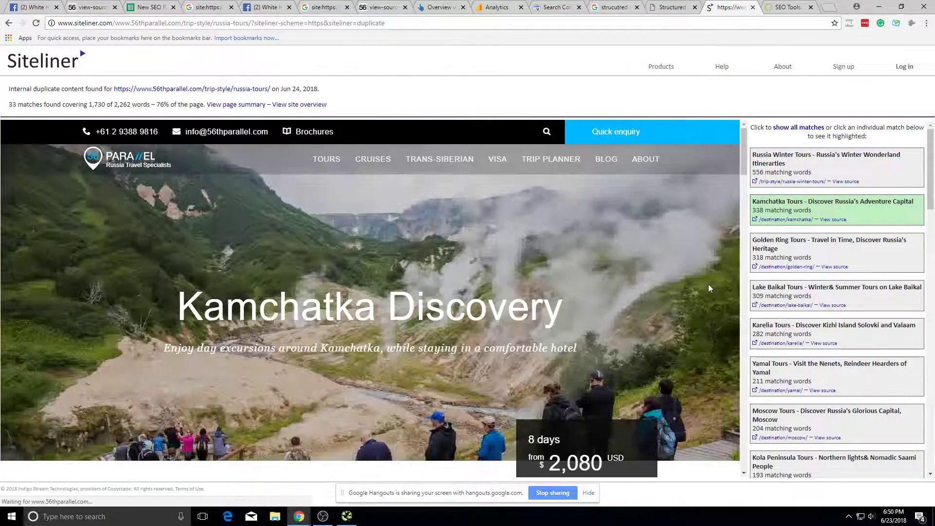
{"action": "scroll", "coordinate": [667, 245], "scroll_direction": "down", "scroll_amount": 4}
{"action": "scroll", "coordinate": [596, 276], "scroll_direction": "down", "scroll_amount": 15}
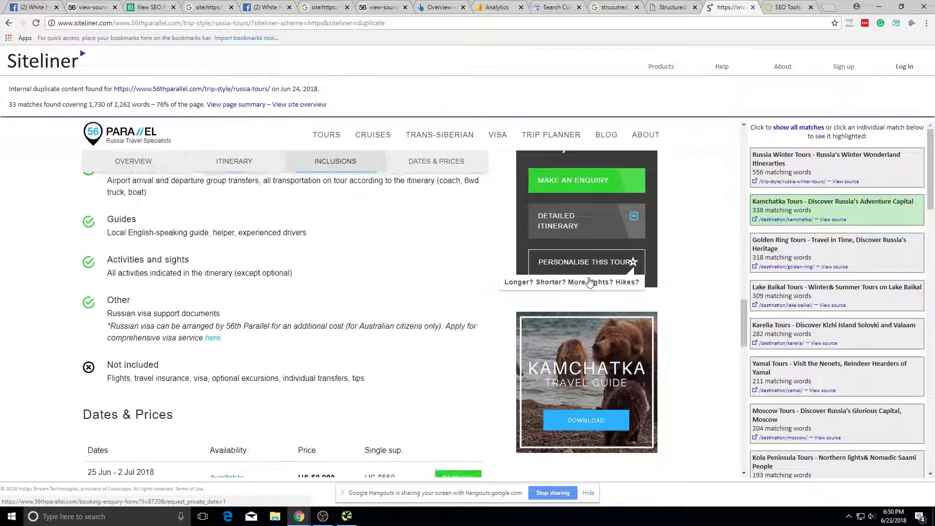
{"action": "scroll", "coordinate": [857, 255], "scroll_direction": "down", "scroll_amount": 1}
{"action": "scroll", "coordinate": [857, 254], "scroll_direction": "up", "scroll_amount": 2}
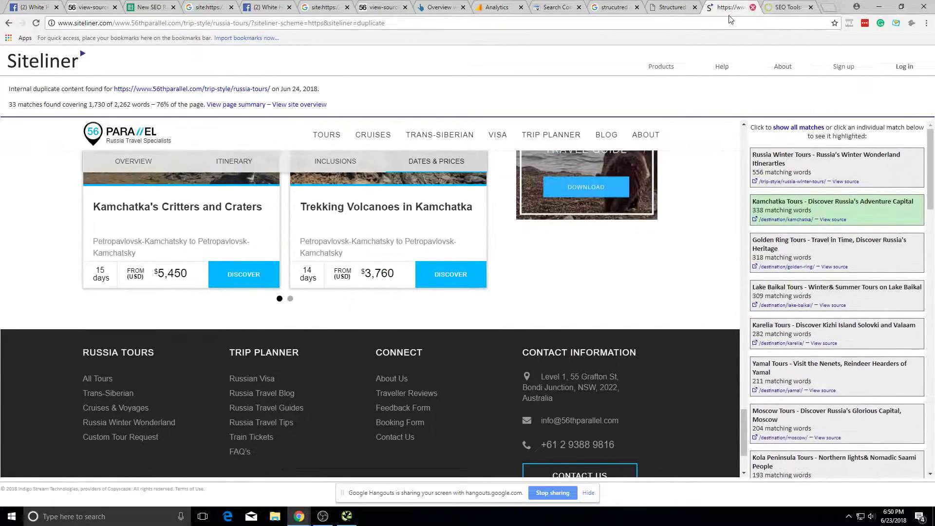
{"action": "left_click", "coordinate": [9, 23]}
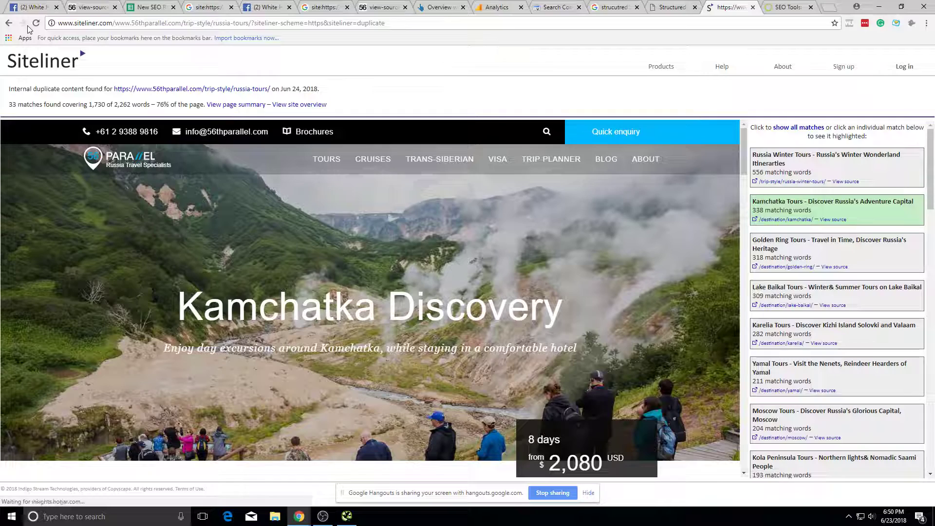
{"action": "left_click", "coordinate": [7, 23]}
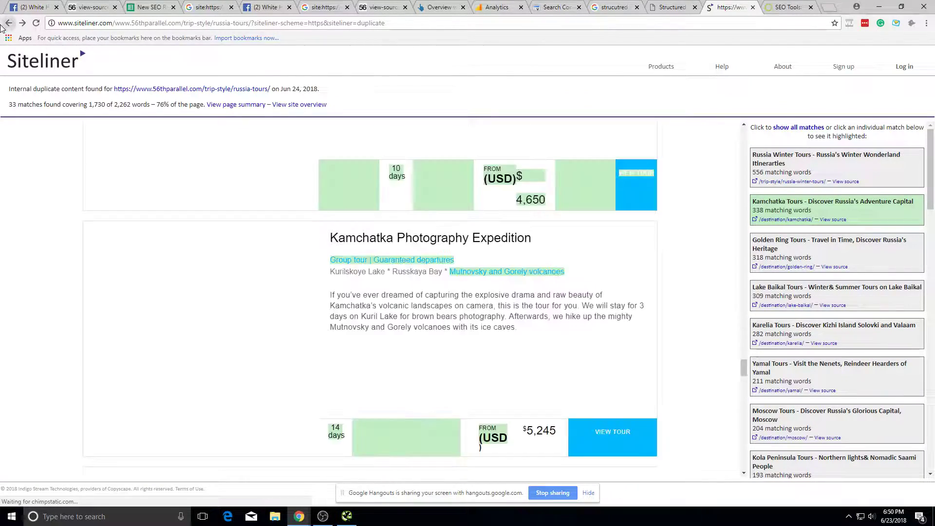
{"action": "left_click", "coordinate": [22, 23]}
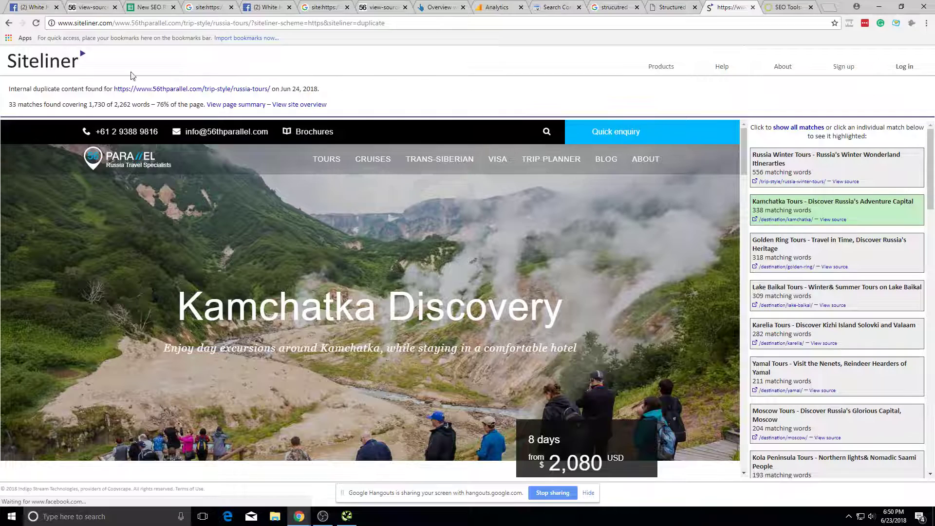
{"action": "left_click", "coordinate": [68, 63]}
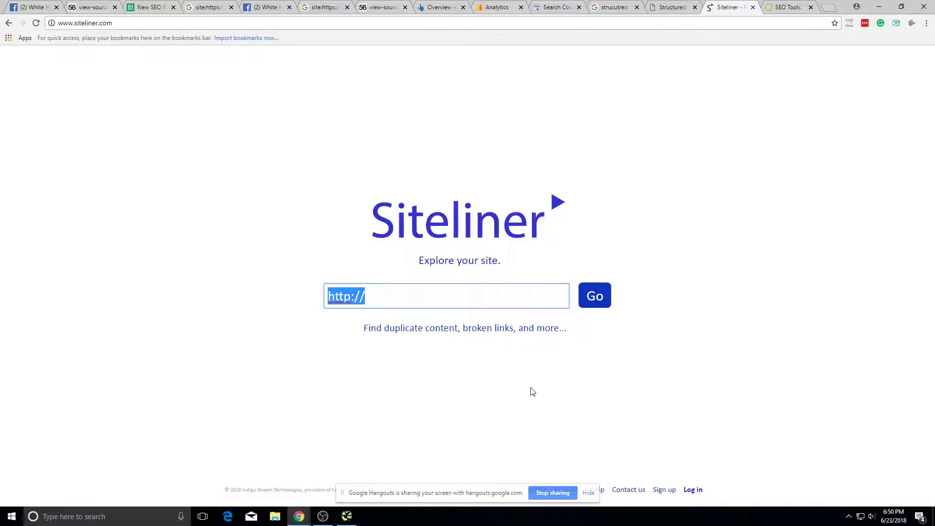
{"action": "left_click", "coordinate": [13, 22]}
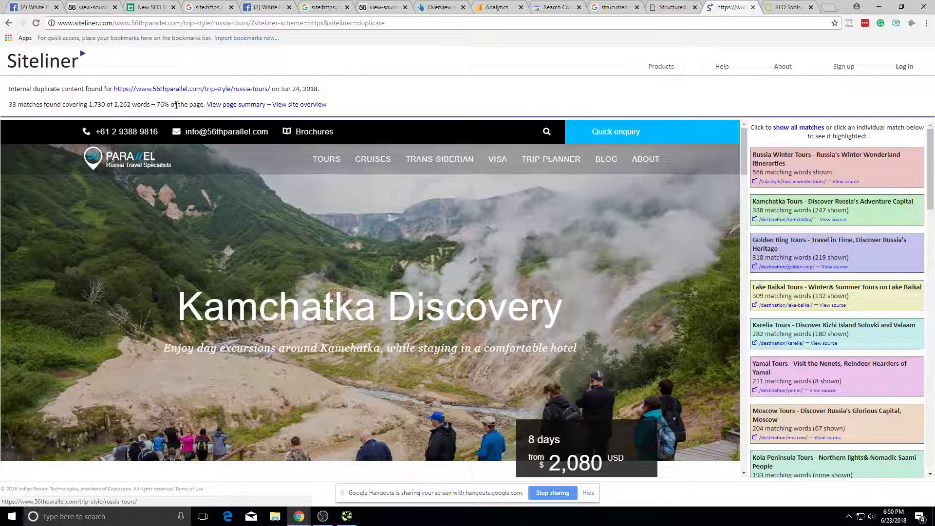
Step: Check the live russia-tours page, then return to the site-wide Duplicate Content table
{"action": "left_click", "coordinate": [200, 89]}
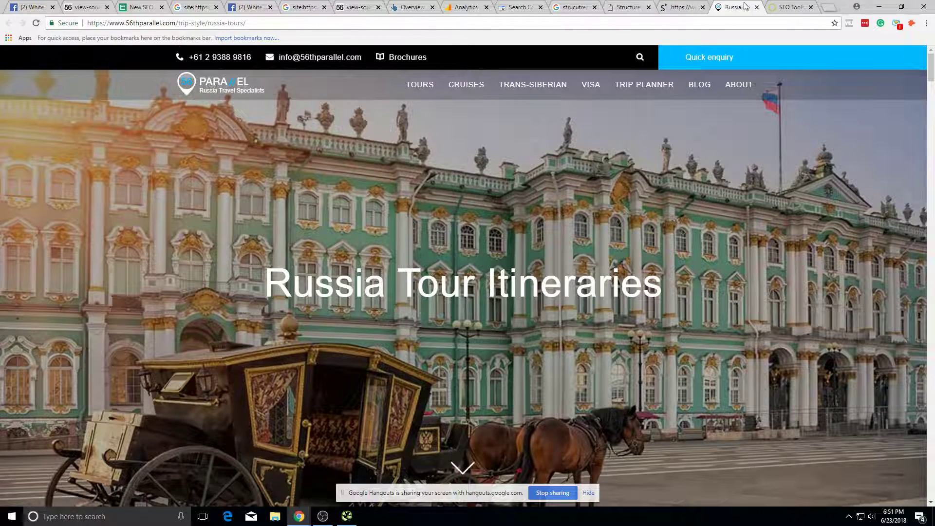
{"action": "left_click", "coordinate": [756, 7]}
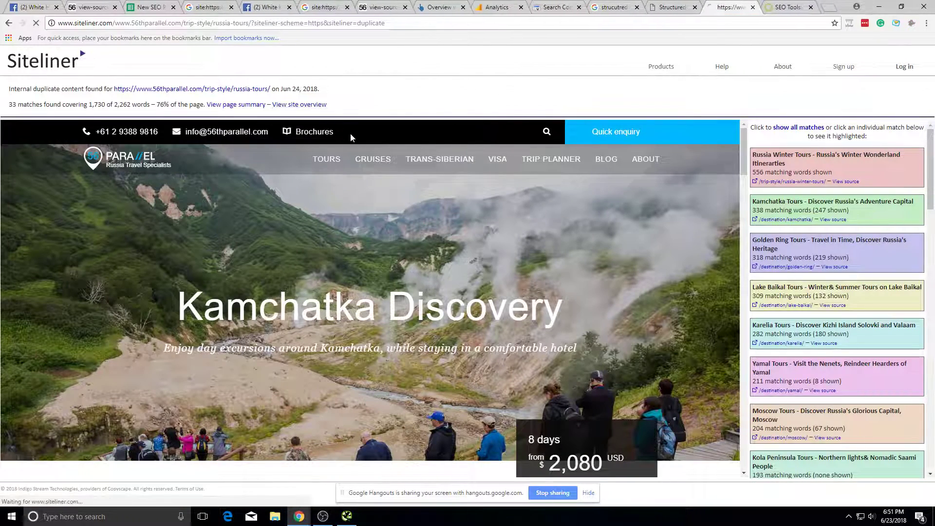
{"action": "left_click", "coordinate": [299, 104]}
{"action": "left_click", "coordinate": [697, 8]}
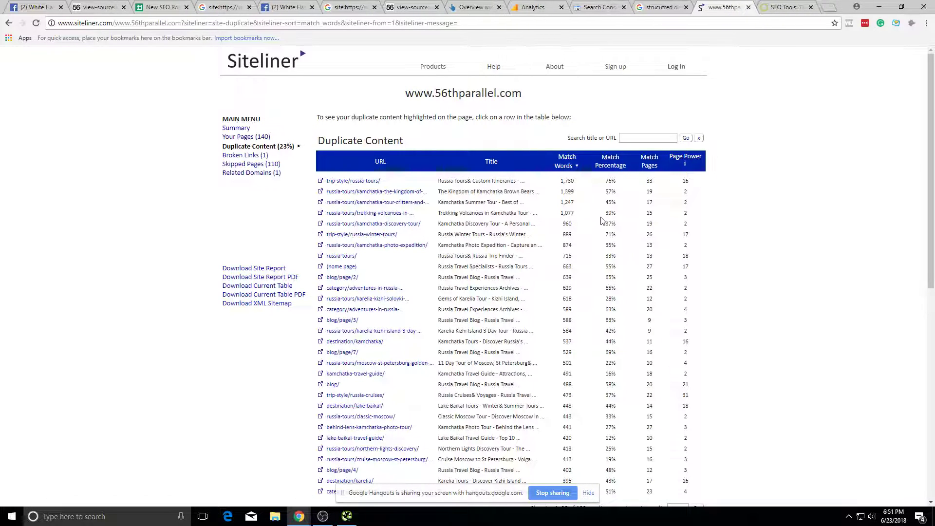
Step: Show duplicates for Kamchatka: Kingdom of Brown Bears, highlighting text shared with Kamchatka Summer Tour
{"action": "left_click", "coordinate": [401, 195]}
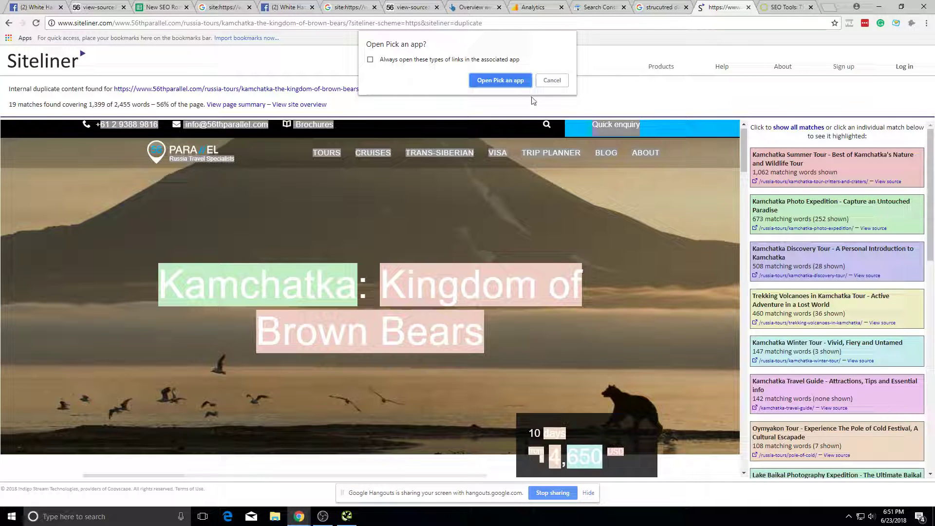
{"action": "left_click", "coordinate": [552, 80]}
{"action": "scroll", "coordinate": [483, 286], "scroll_direction": "down", "scroll_amount": 15}
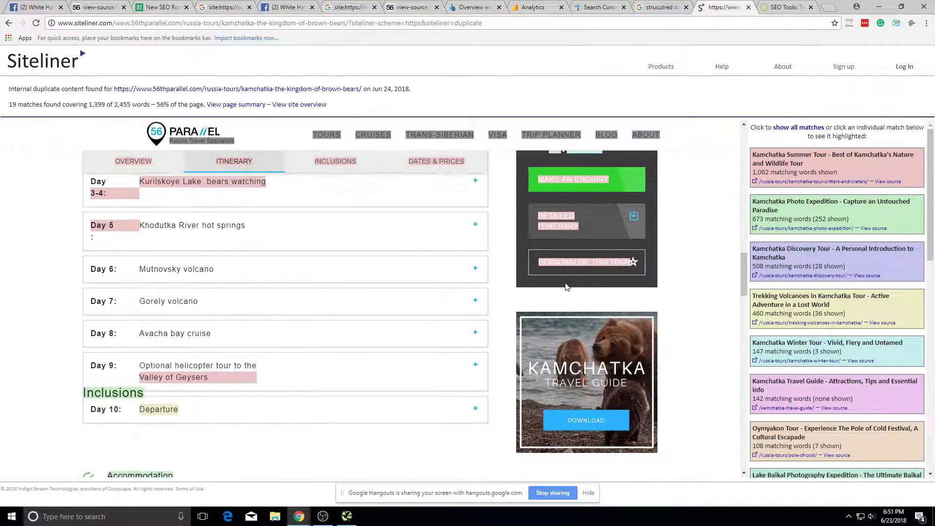
{"action": "scroll", "coordinate": [483, 286], "scroll_direction": "down", "scroll_amount": 10}
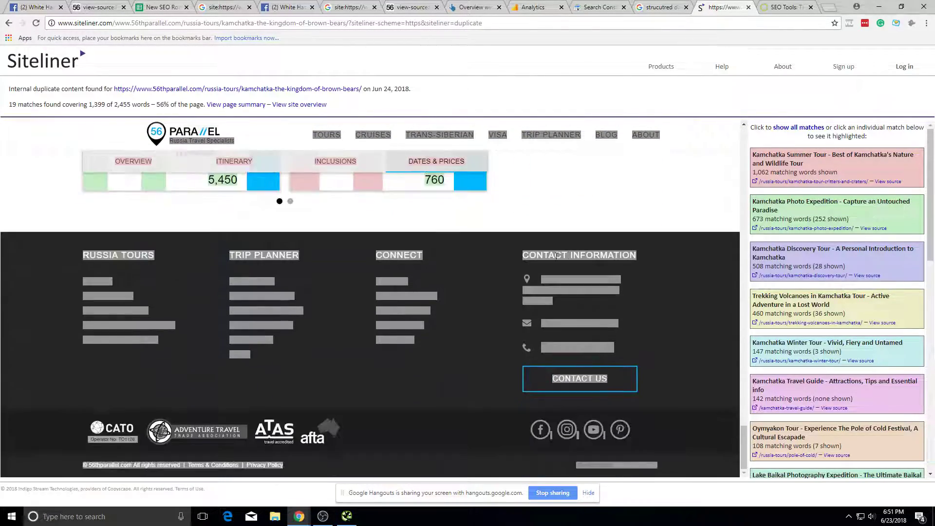
{"action": "left_click", "coordinate": [856, 175]}
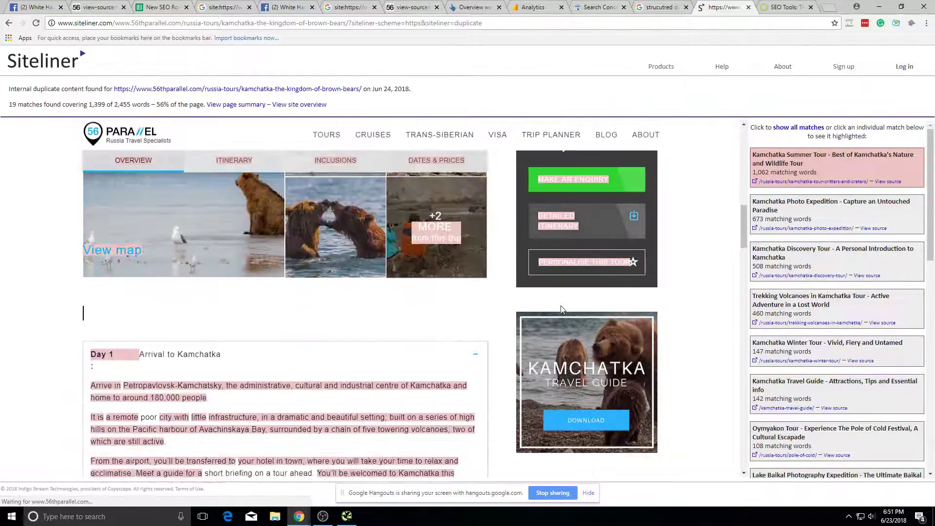
{"action": "scroll", "coordinate": [562, 310], "scroll_direction": "down", "scroll_amount": 5}
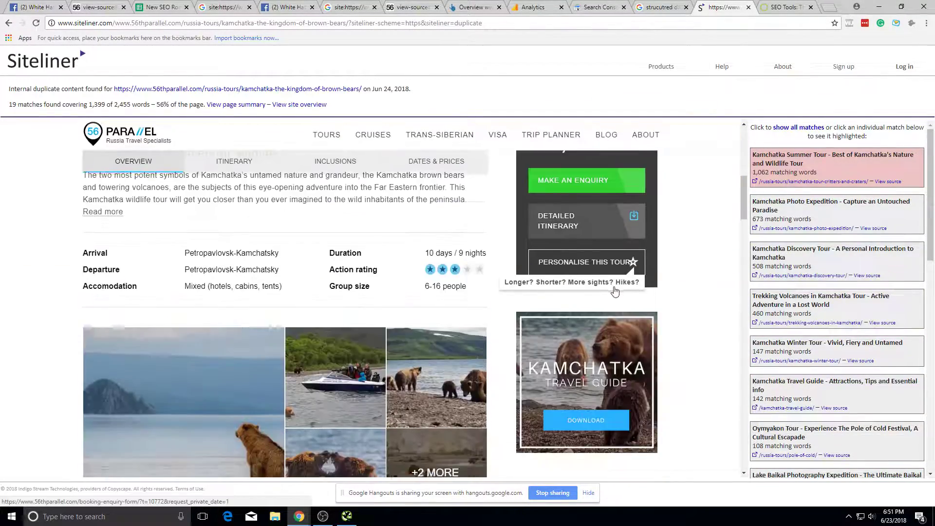
{"action": "scroll", "coordinate": [612, 296], "scroll_direction": "down", "scroll_amount": 8}
{"action": "scroll", "coordinate": [651, 294], "scroll_direction": "up", "scroll_amount": 8}
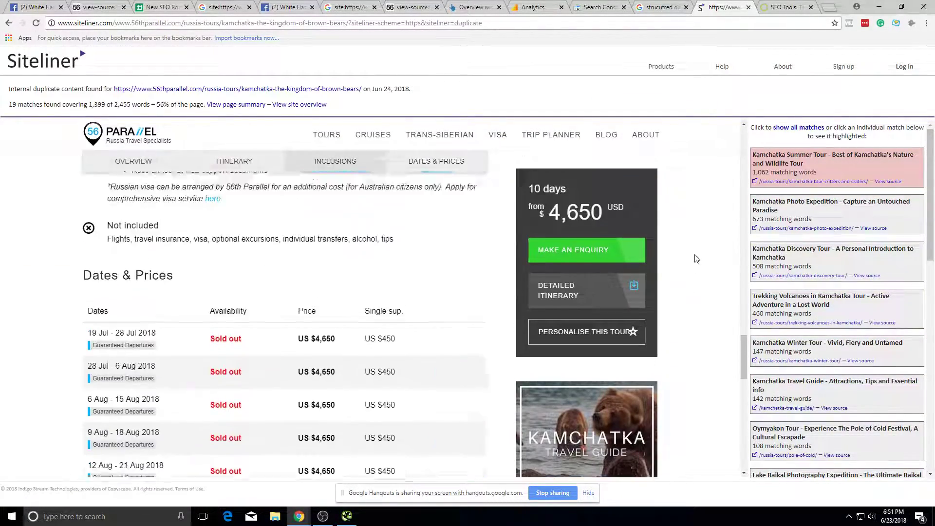
{"action": "scroll", "coordinate": [726, 236], "scroll_direction": "up", "scroll_amount": 10}
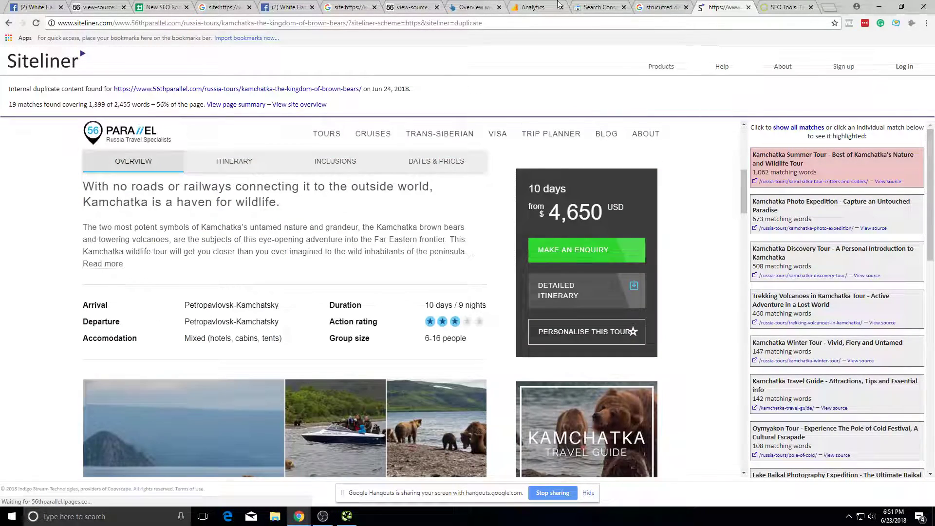
Step: Close the crawl error details and open Search Console's Search Analytics report
{"action": "left_click", "coordinate": [662, 7]}
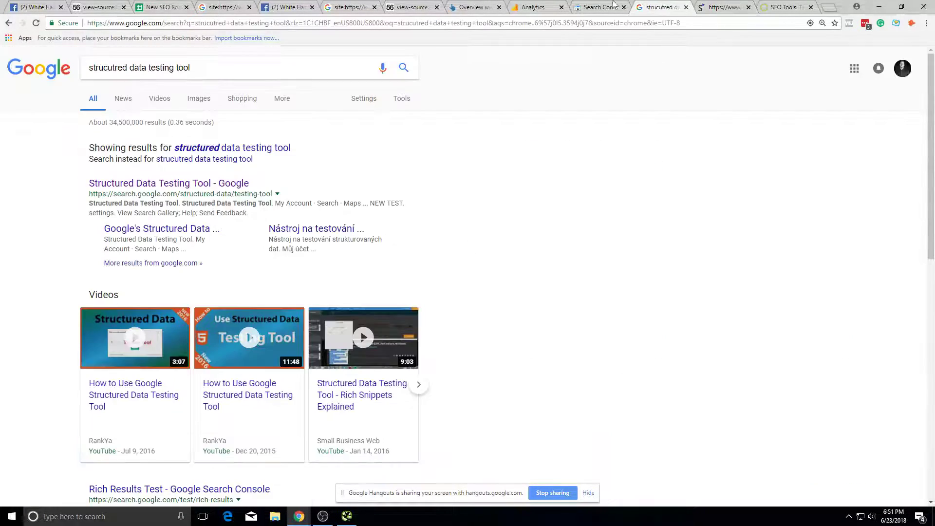
{"action": "left_click", "coordinate": [599, 7]}
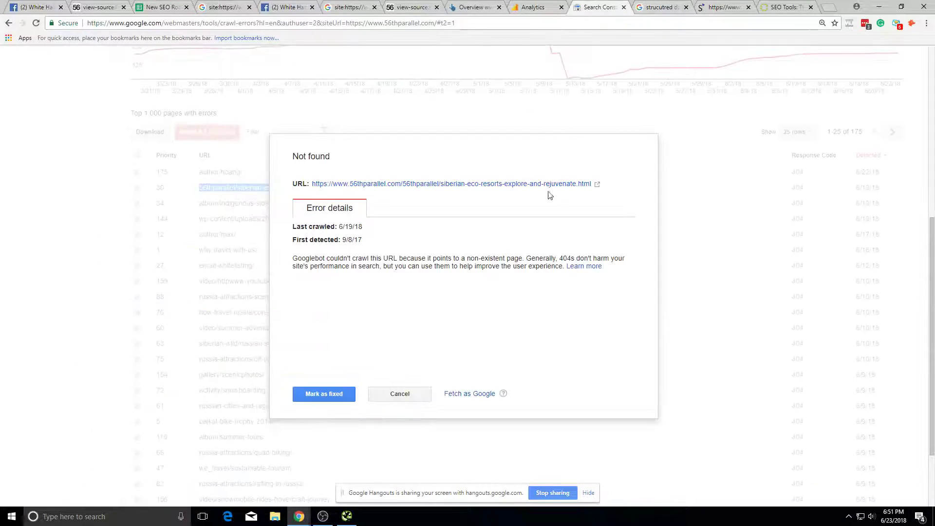
{"action": "left_click", "coordinate": [399, 394]}
{"action": "scroll", "coordinate": [393, 355], "scroll_direction": "up", "scroll_amount": 7}
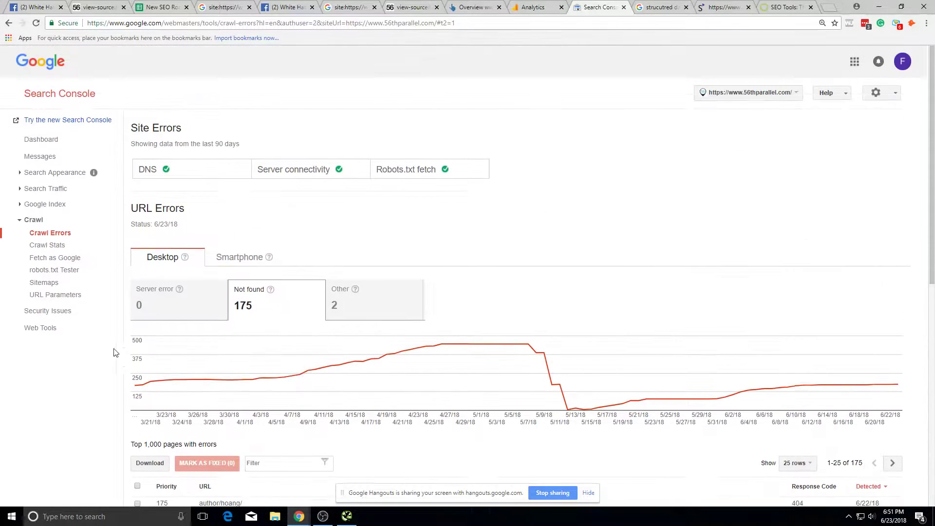
{"action": "left_click", "coordinate": [49, 188]}
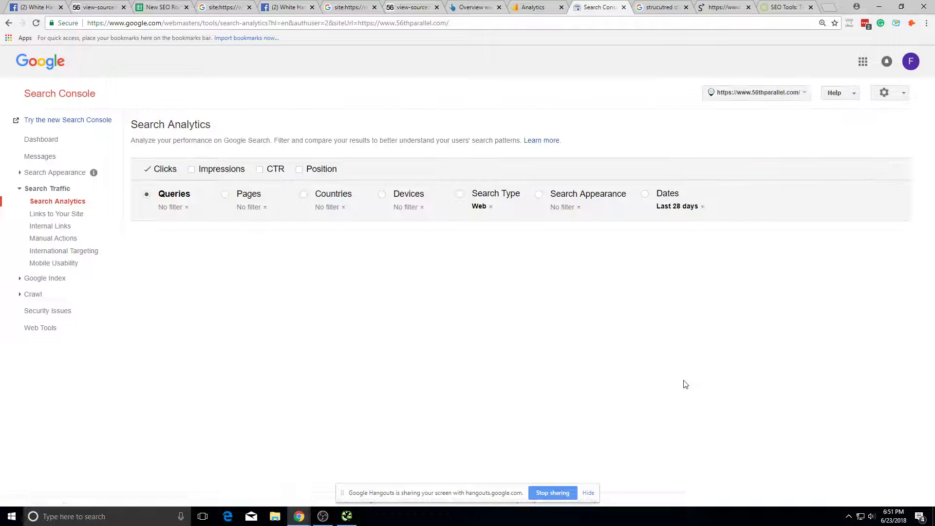
Step: Add Impressions, CTR and Position to the report and set the dates to Last 90 days
{"action": "left_click", "coordinate": [232, 168]}
{"action": "left_click", "coordinate": [260, 170]}
{"action": "left_click", "coordinate": [300, 169]}
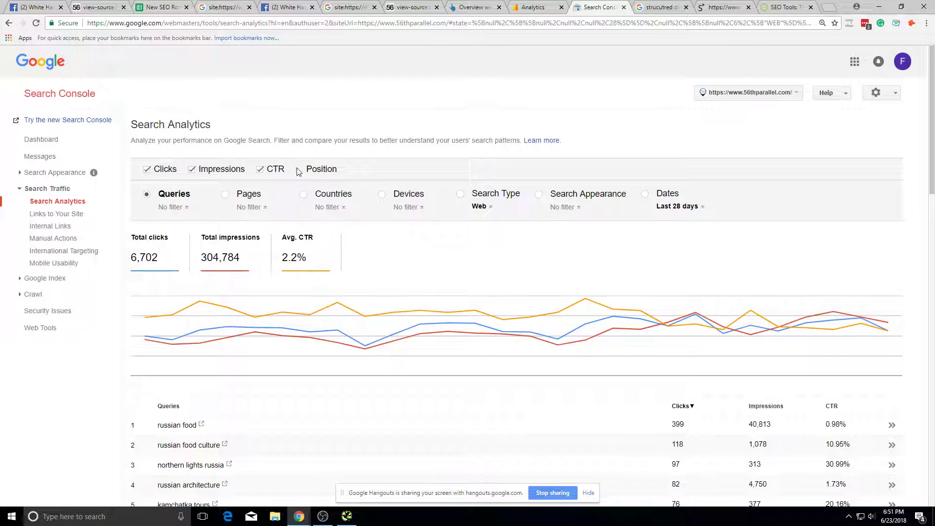
{"action": "left_click", "coordinate": [677, 206]}
{"action": "mouse_move", "coordinate": [692, 217]}
{"action": "left_click", "coordinate": [818, 248]}
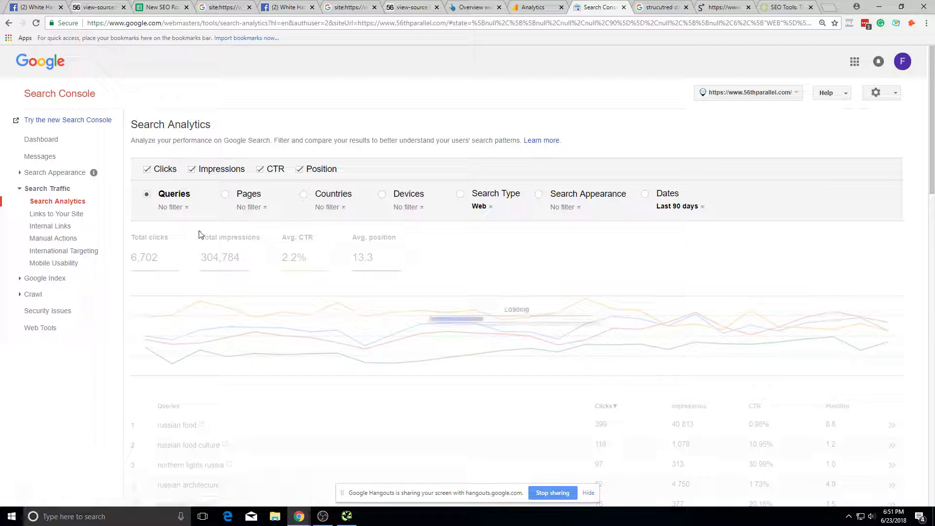
Step: Filter to the 'northern lights in russia' query and break it down by page
{"action": "scroll", "coordinate": [200, 234], "scroll_direction": "down", "scroll_amount": 6}
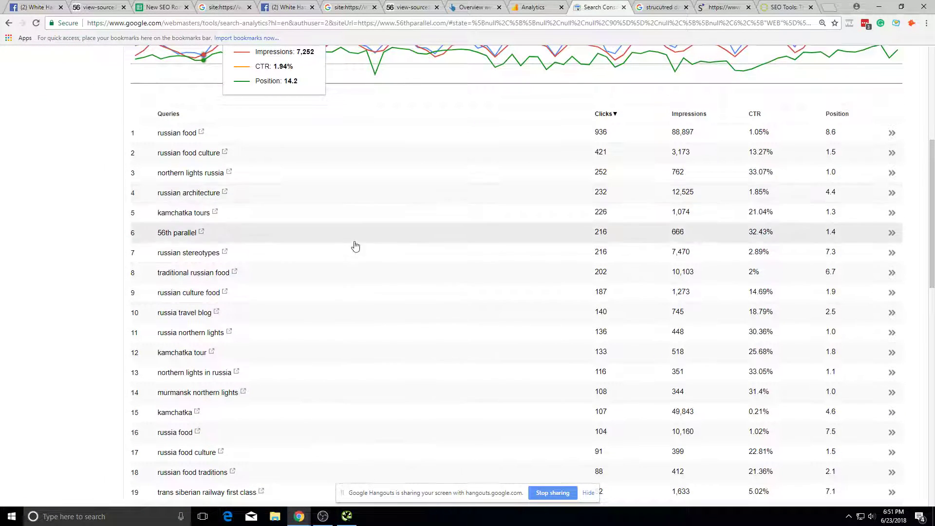
{"action": "scroll", "coordinate": [312, 327], "scroll_direction": "down", "scroll_amount": 1}
{"action": "left_click", "coordinate": [286, 318]}
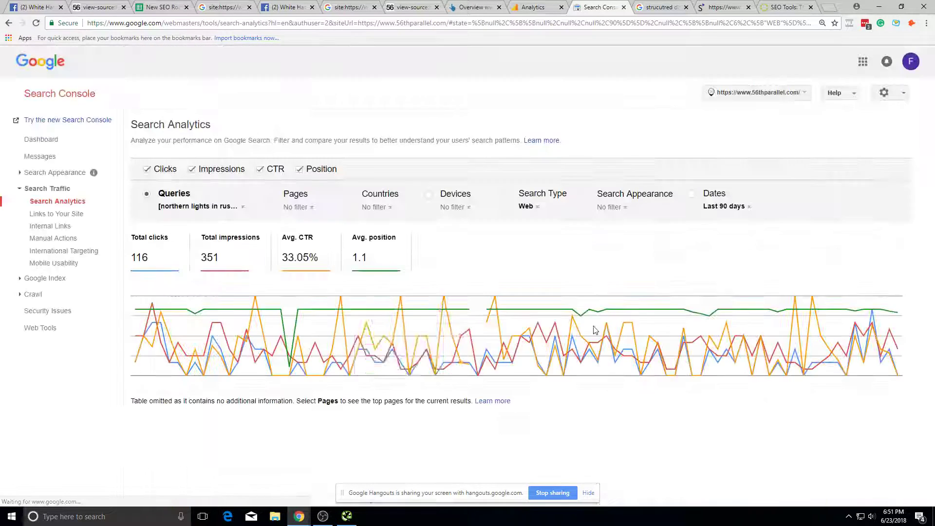
{"action": "left_click", "coordinate": [277, 195]}
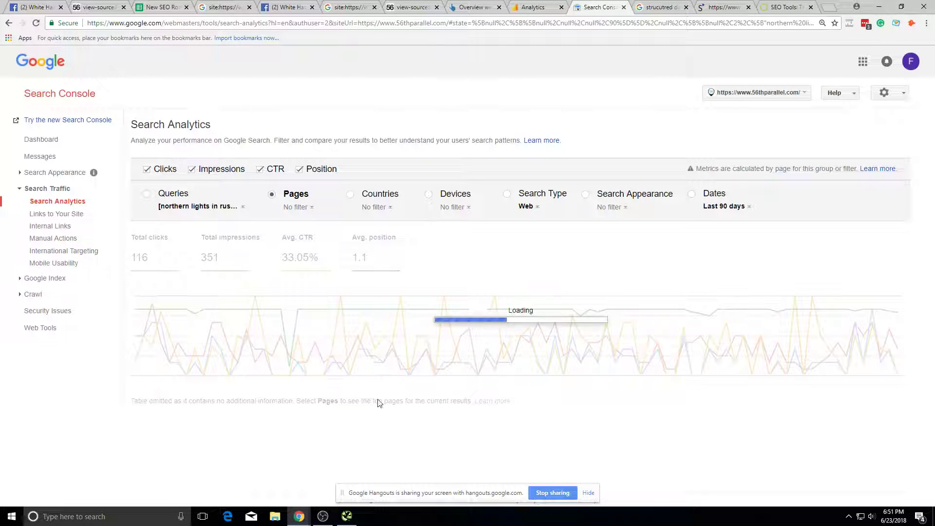
Step: Open the Murmansk northern lights landing page in a new tab, review it, and close it
{"action": "scroll", "coordinate": [398, 406], "scroll_direction": "down", "scroll_amount": 1}
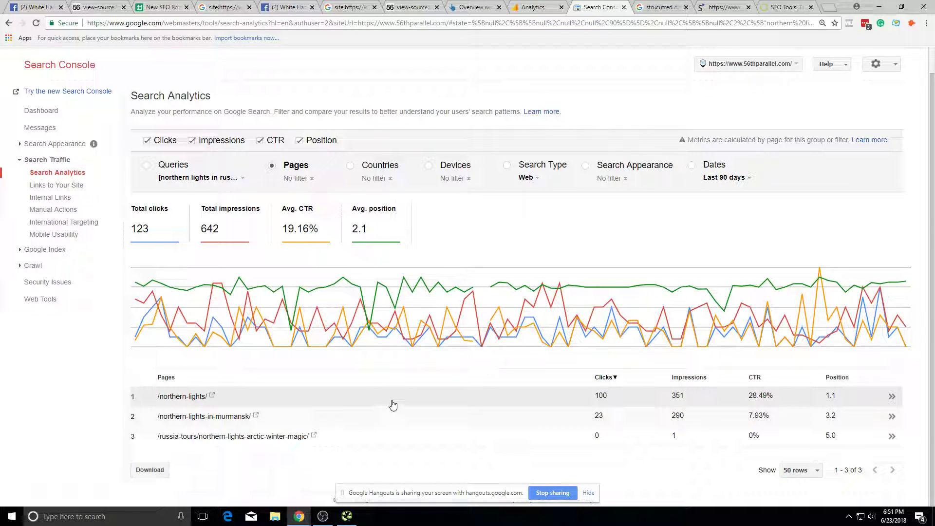
{"action": "left_click", "coordinate": [255, 416]}
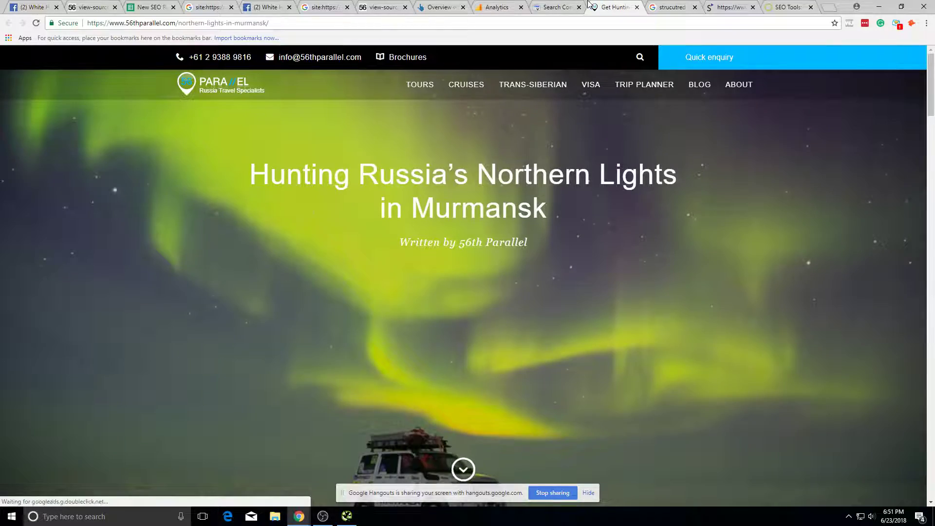
{"action": "scroll", "coordinate": [563, 167], "scroll_direction": "down", "scroll_amount": 20}
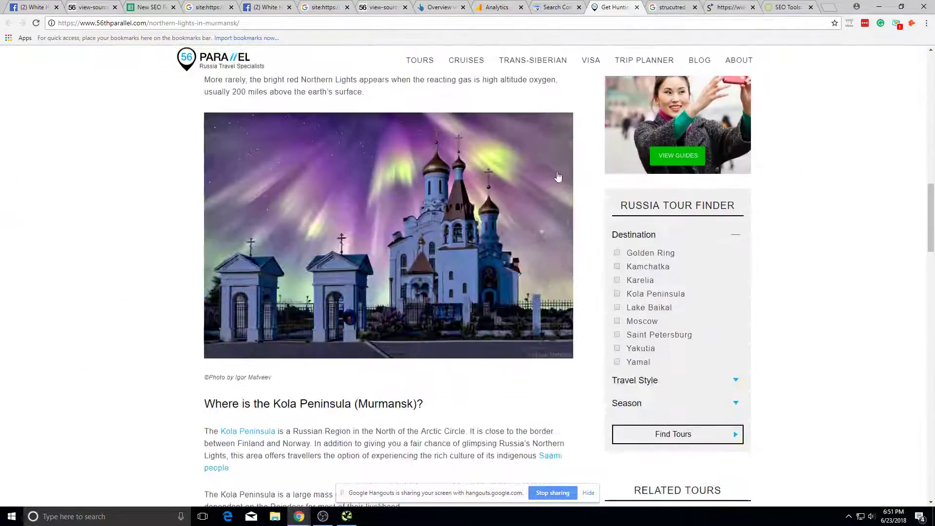
{"action": "scroll", "coordinate": [516, 199], "scroll_direction": "up", "scroll_amount": 20}
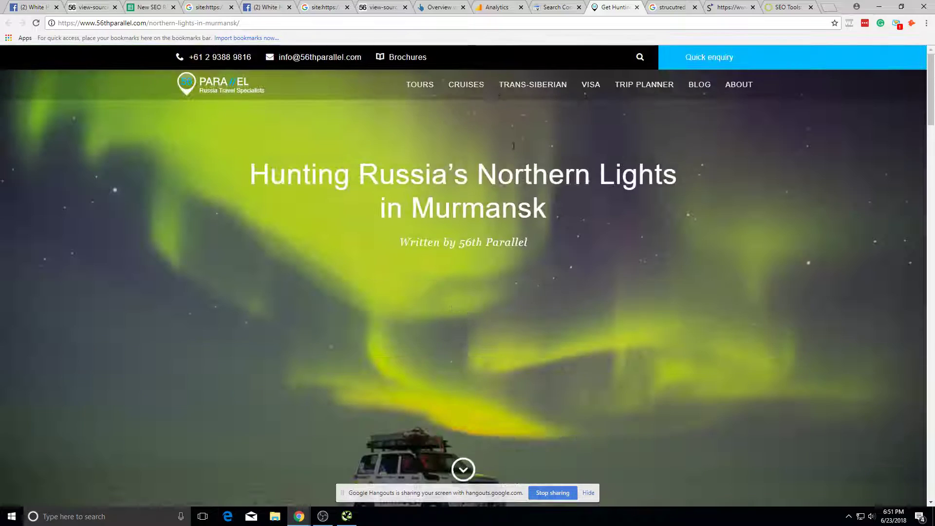
{"action": "left_click", "coordinate": [637, 7]}
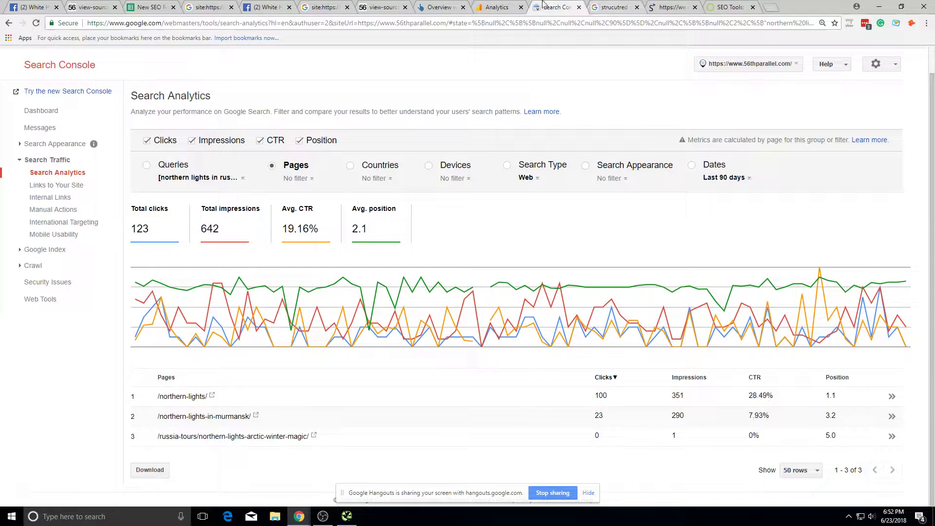
Step: Filter the report to the Murmansk page, then go back to the unfiltered pages breakdown
{"action": "left_click", "coordinate": [301, 417]}
{"action": "left_click", "coordinate": [214, 206]}
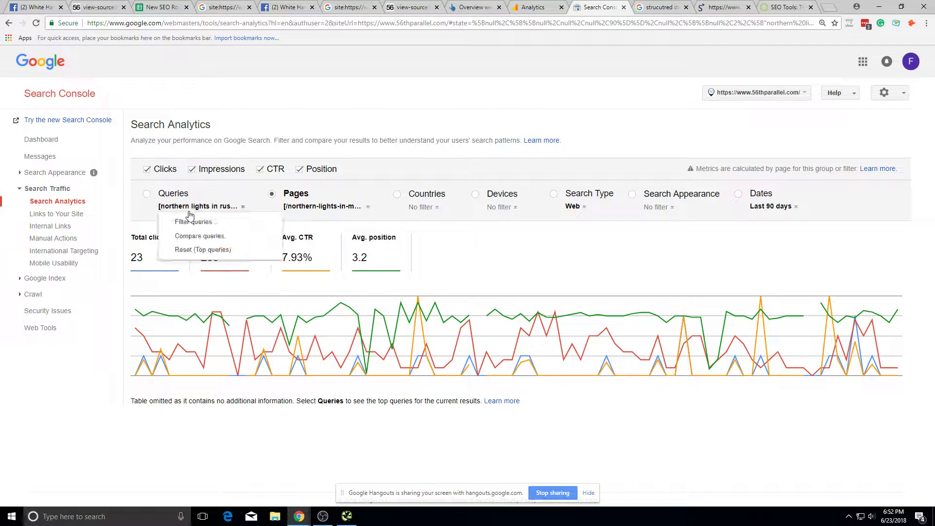
{"action": "left_click", "coordinate": [325, 208]}
{"action": "left_click", "coordinate": [9, 23]}
{"action": "scroll", "coordinate": [215, 409], "scroll_direction": "down", "scroll_amount": 1}
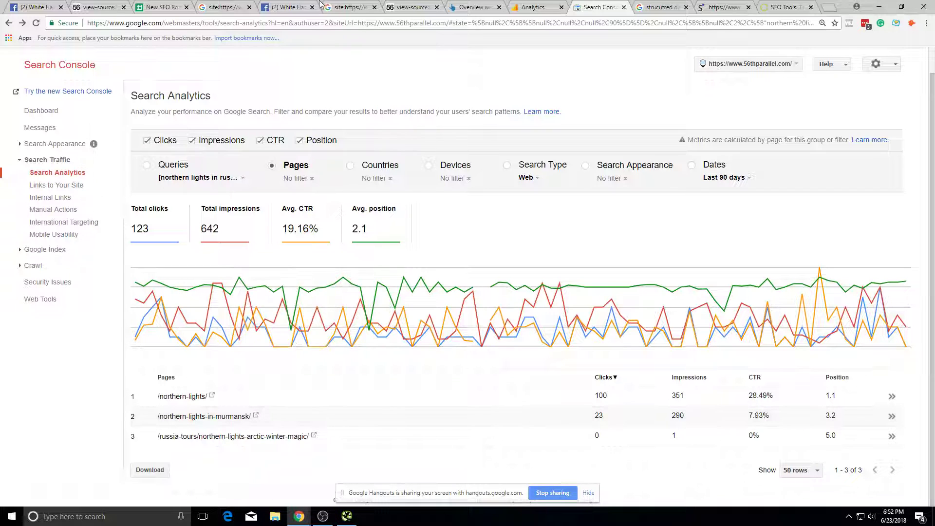
{"action": "left_click", "coordinate": [221, 7]}
{"action": "left_click", "coordinate": [161, 6]}
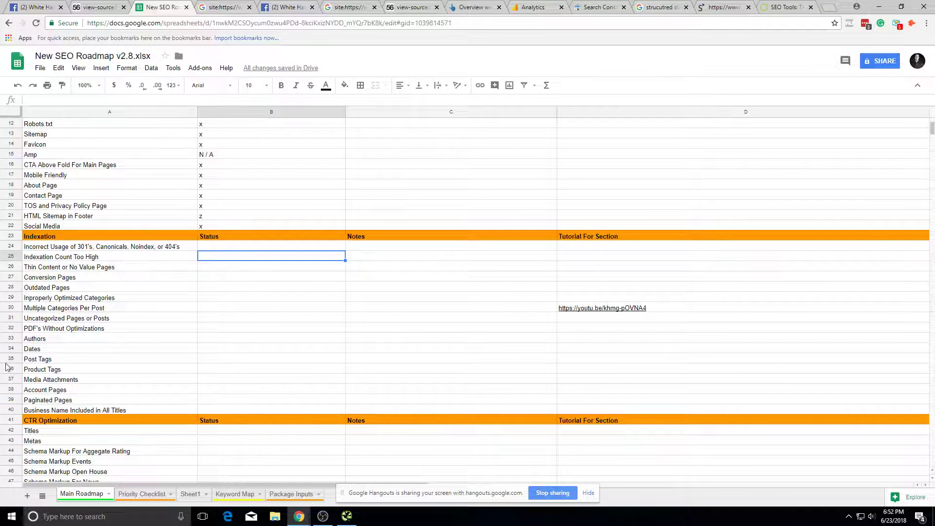
Step: On the Priority Checklist sheet, enter the canonicals/noindex/reoptimize note in A7
{"action": "type", "text": "z"}
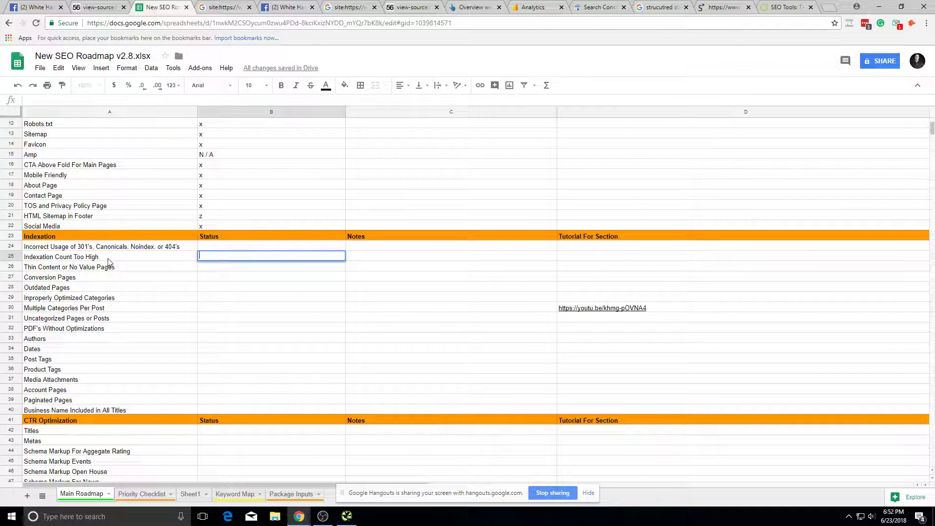
{"action": "left_click", "coordinate": [246, 248]}
{"action": "type", "text": "z"}
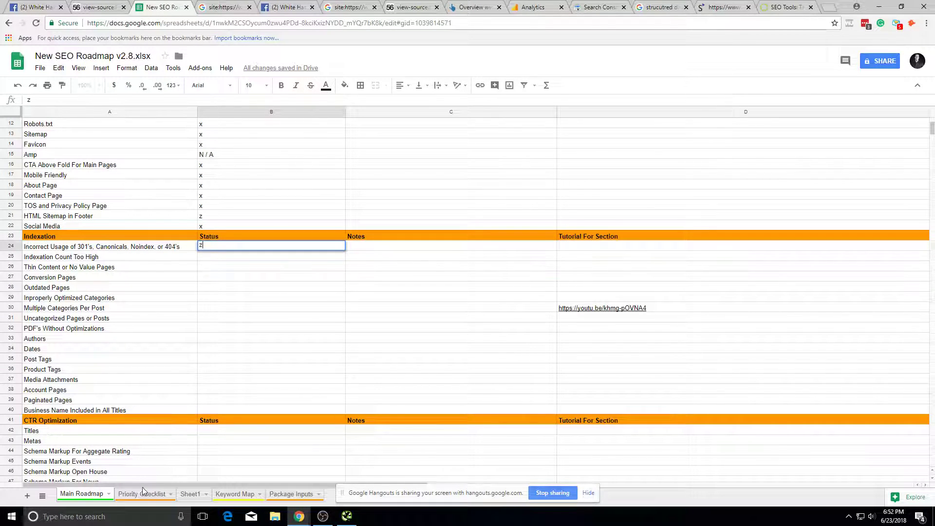
{"action": "left_click", "coordinate": [143, 493]}
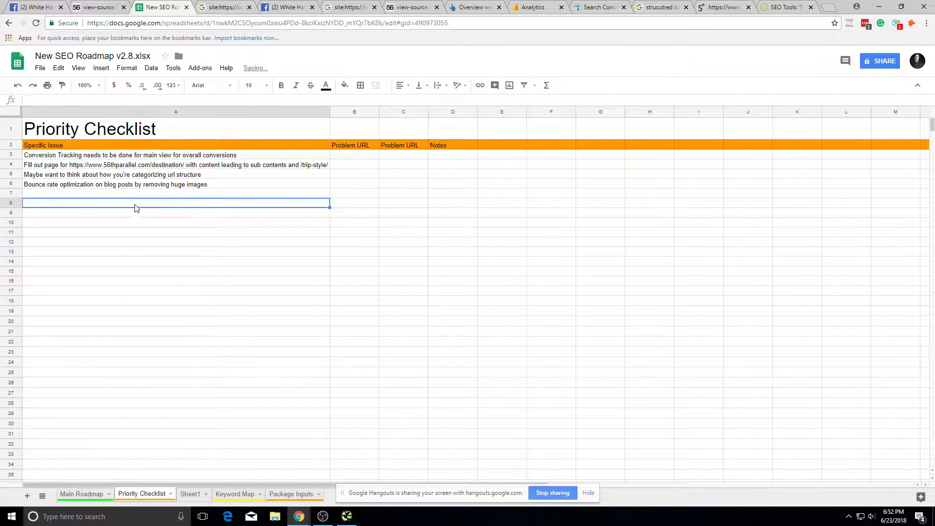
{"action": "key", "text": "Up"}
{"action": "type", "text": "Co"}
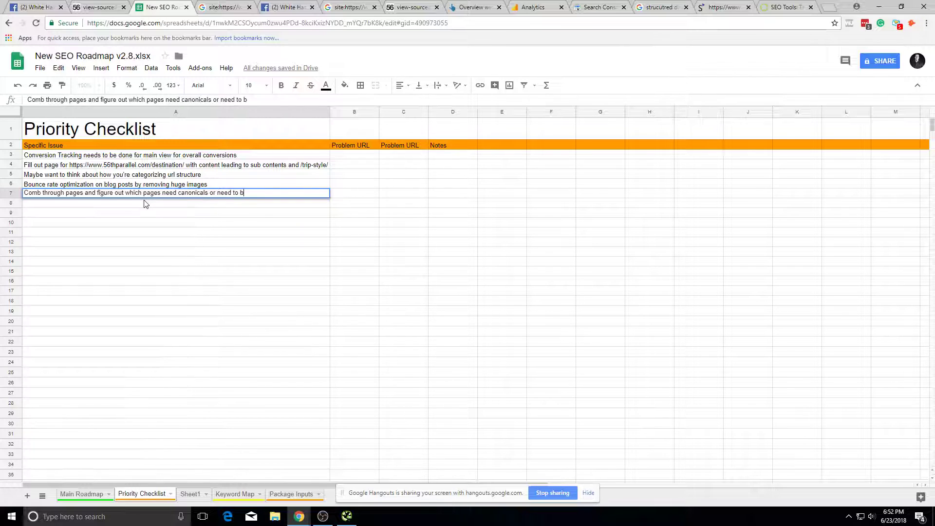
{"action": "type", "text": "exe"}
{"action": "key", "text": "Return"}
Step: Reword the A7 note by deleting part of its ending so it ends 'noindexed, or reoptimized.'
{"action": "left_click", "coordinate": [435, 5]}
{"action": "left_click", "coordinate": [373, 2]}
{"action": "left_click", "coordinate": [396, 3]}
{"action": "left_click", "coordinate": [177, 5]}
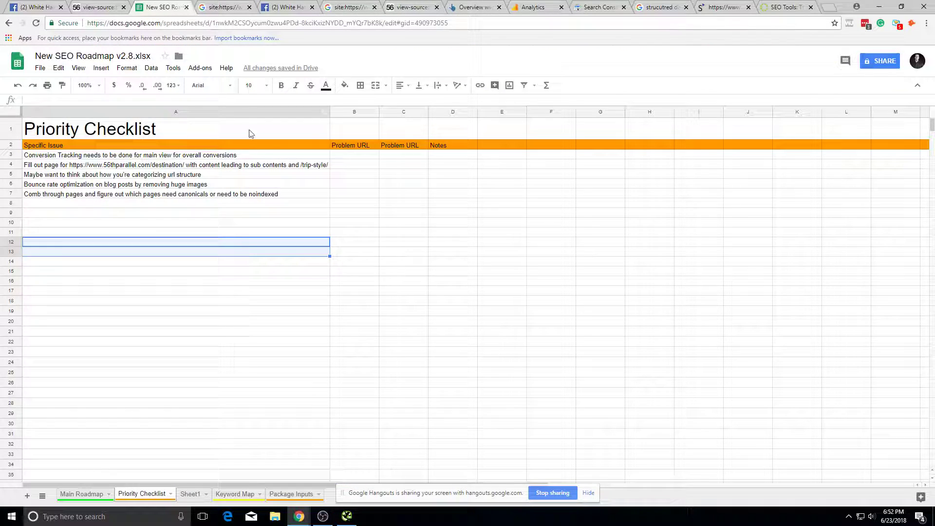
{"action": "left_click", "coordinate": [297, 194]}
{"action": "double_click", "coordinate": [298, 192]}
{"action": "key", "text": "Escape"}
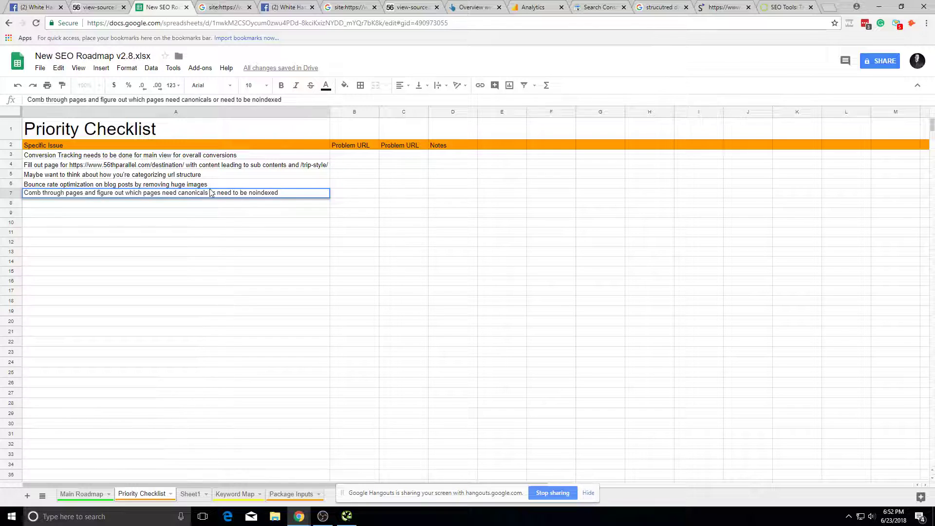
{"action": "left_click_drag", "start_coordinate": [210, 193], "coordinate": [547, 219]}
{"action": "key", "text": "BackSpace"}
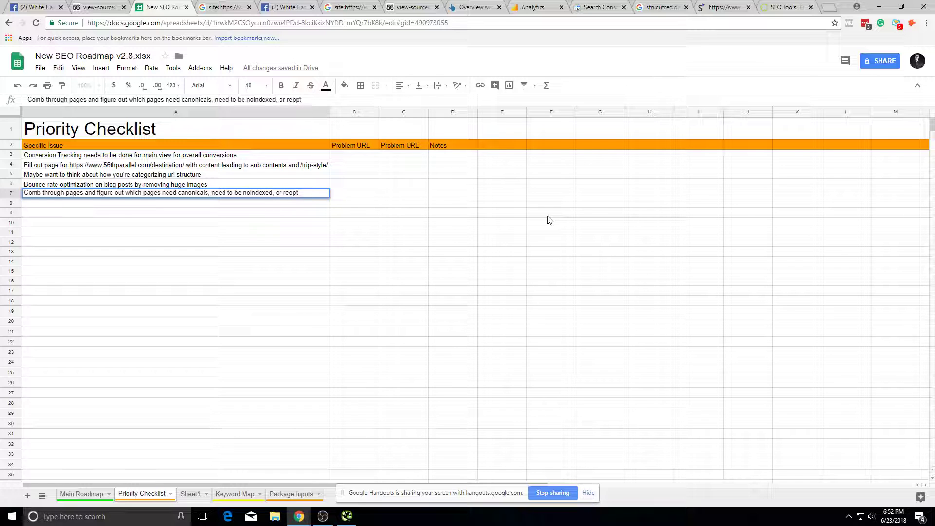
{"action": "left_click", "coordinate": [547, 215]}
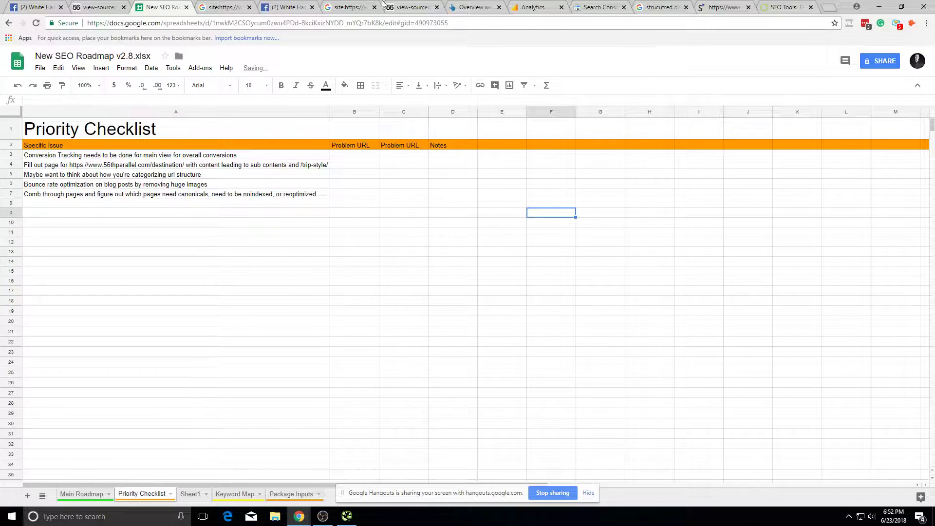
{"action": "left_click", "coordinate": [390, 5]}
Step: Flip through the site: results, page-source and overview tabs, ending on the Search Console northern lights report
{"action": "left_click", "coordinate": [378, 10]}
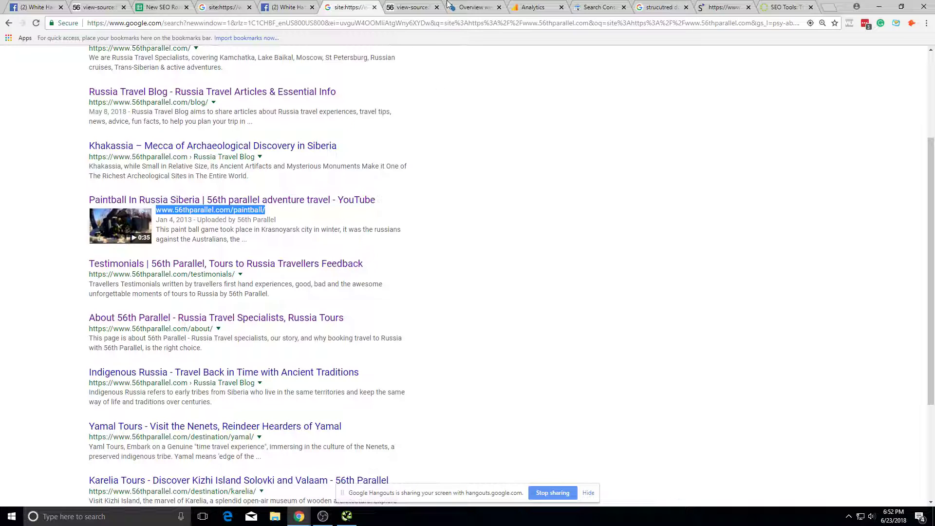
{"action": "left_click", "coordinate": [446, 5]}
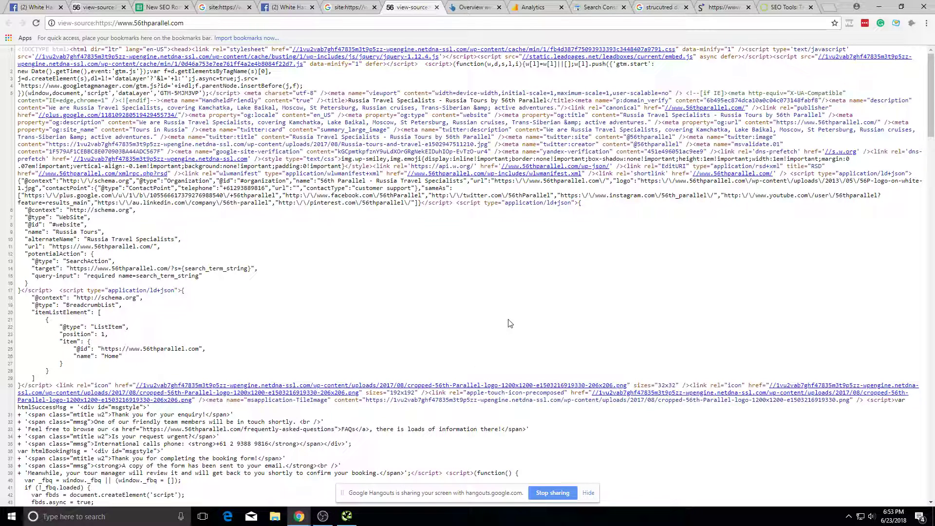
{"action": "left_click", "coordinate": [463, 5]}
{"action": "left_click", "coordinate": [420, 7]}
{"action": "key", "text": "ctrl+shift+Tab"}
{"action": "left_click", "coordinate": [428, 4]}
{"action": "left_click", "coordinate": [609, 7]}
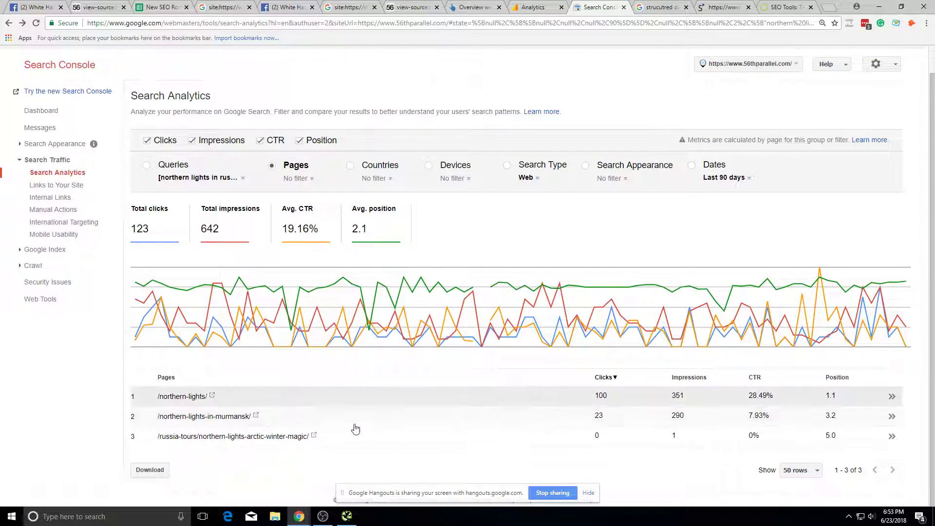
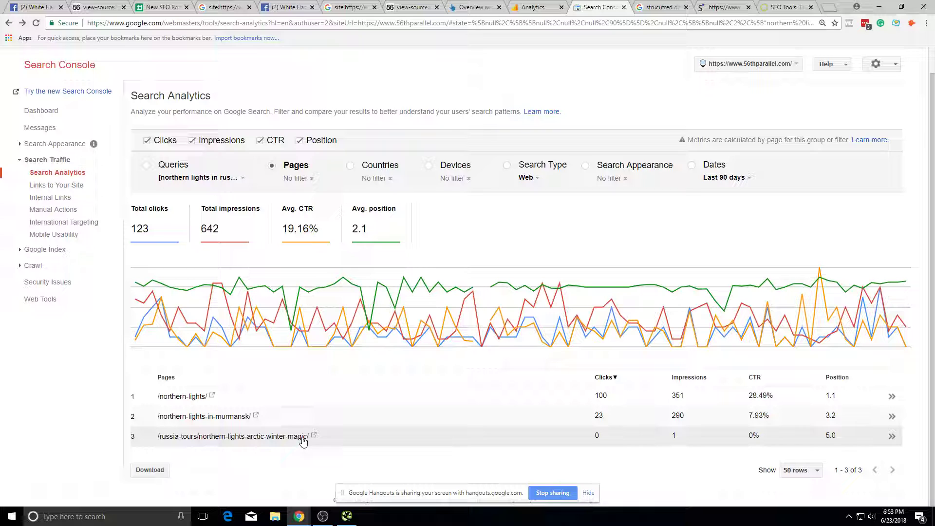
Step: Open the northern-lights-in-murmansk page from the table, review it, and close it
{"action": "left_click", "coordinate": [257, 416]}
{"action": "left_click", "coordinate": [359, 19]}
{"action": "left_click", "coordinate": [411, 21]}
{"action": "left_click", "coordinate": [411, 23]}
{"action": "left_click", "coordinate": [622, 107]}
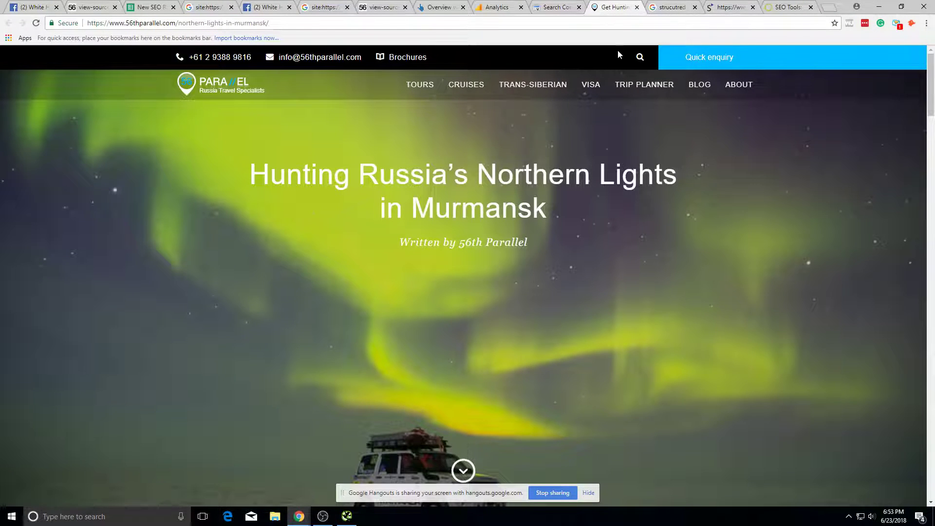
{"action": "scroll", "coordinate": [513, 172], "scroll_direction": "down", "scroll_amount": 20}
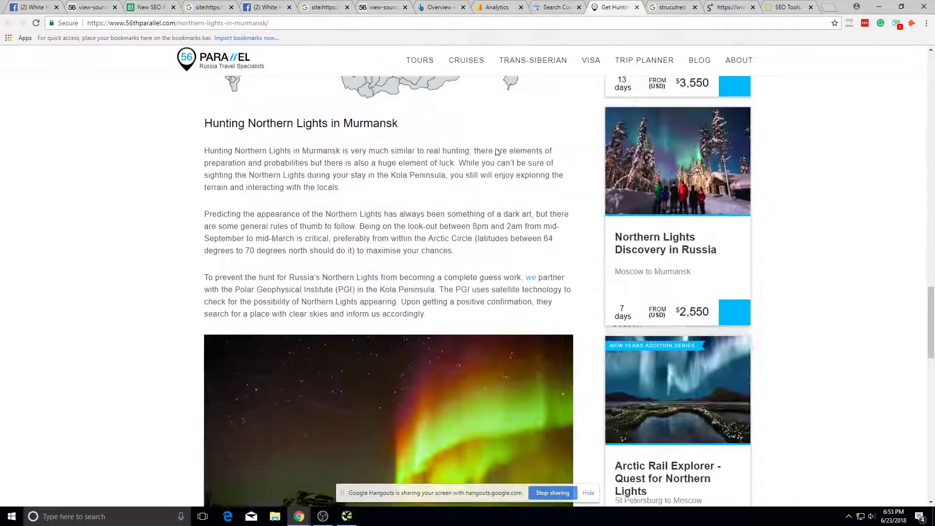
{"action": "scroll", "coordinate": [498, 150], "scroll_direction": "down", "scroll_amount": 10}
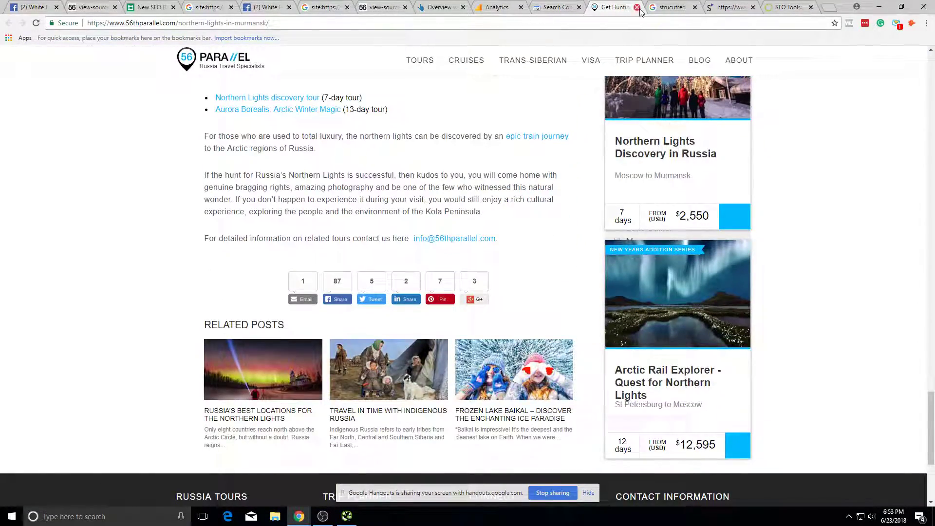
{"action": "left_click", "coordinate": [637, 8]}
Step: Flip through the Analytics, Ahrefs, site: search, Facebook group and roadmap tabs, back to Search Console
{"action": "left_click", "coordinate": [526, 7]}
{"action": "left_click", "coordinate": [601, 7]}
{"action": "left_click", "coordinate": [487, 7]}
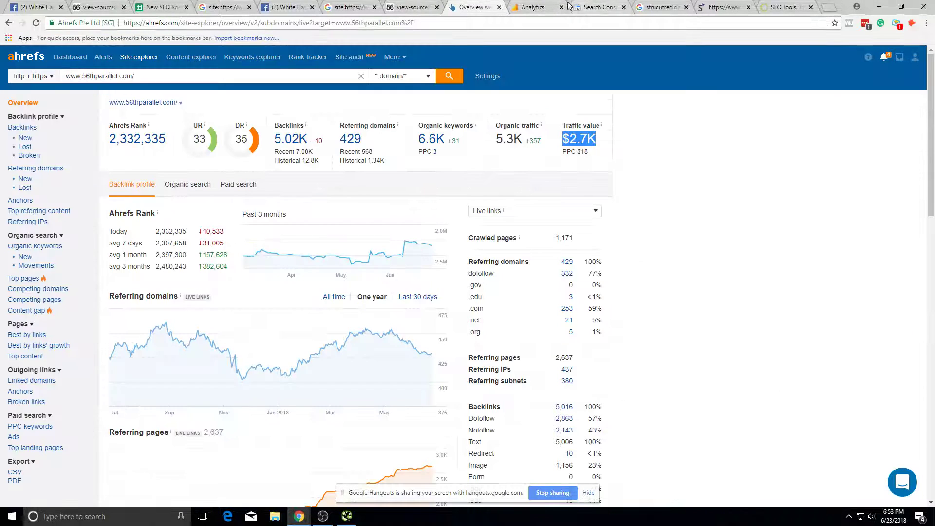
{"action": "left_click", "coordinate": [533, 7]}
{"action": "left_click", "coordinate": [598, 7]}
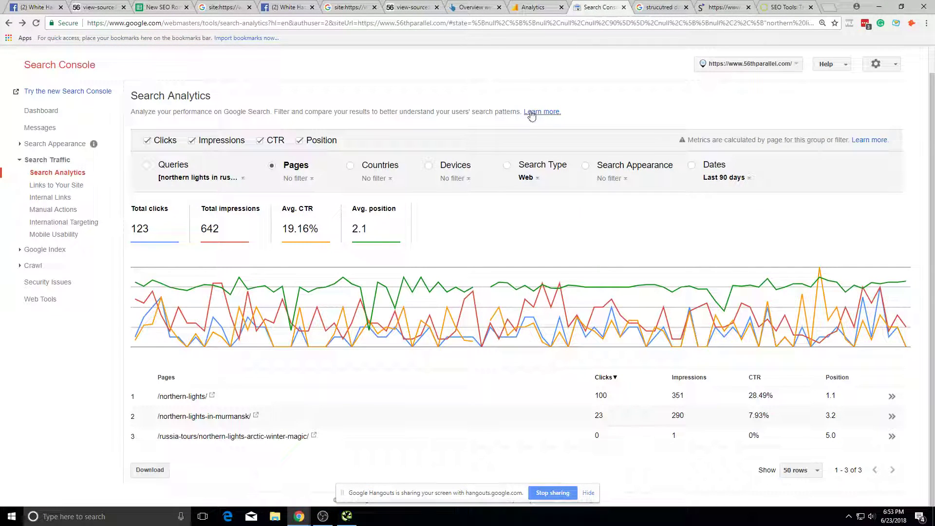
{"action": "left_click", "coordinate": [335, 5]}
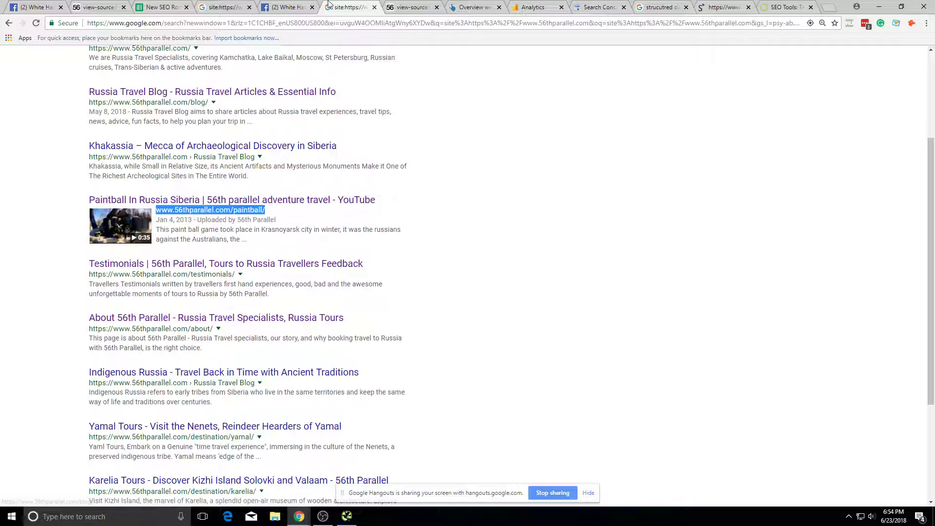
{"action": "left_click", "coordinate": [276, 6]}
{"action": "left_click", "coordinate": [247, 4]}
{"action": "left_click", "coordinate": [178, 6]}
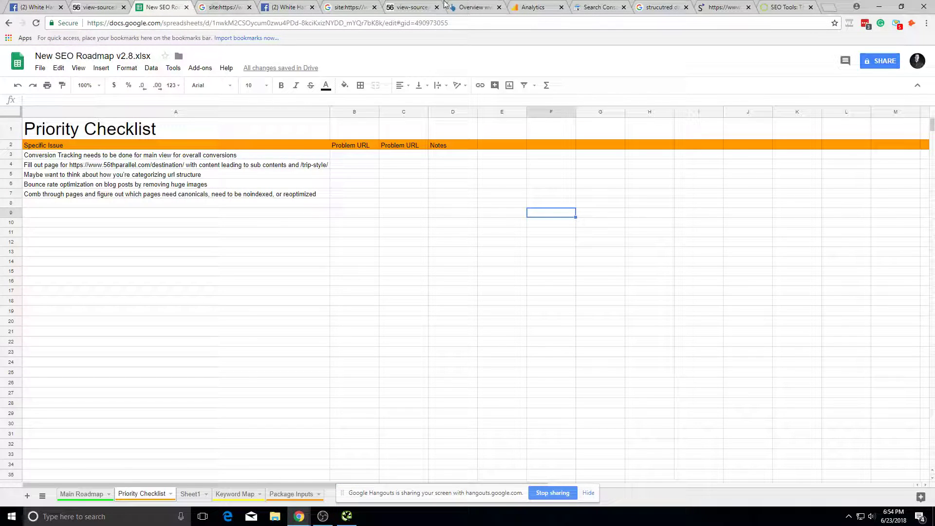
{"action": "left_click", "coordinate": [533, 7]}
{"action": "left_click", "coordinate": [598, 7]}
Step: Clear the Queries filter so all queries are listed, led by russian food with 936 clicks
{"action": "left_click", "coordinate": [198, 177]}
{"action": "left_click", "coordinate": [229, 217]}
{"action": "left_click", "coordinate": [176, 166]}
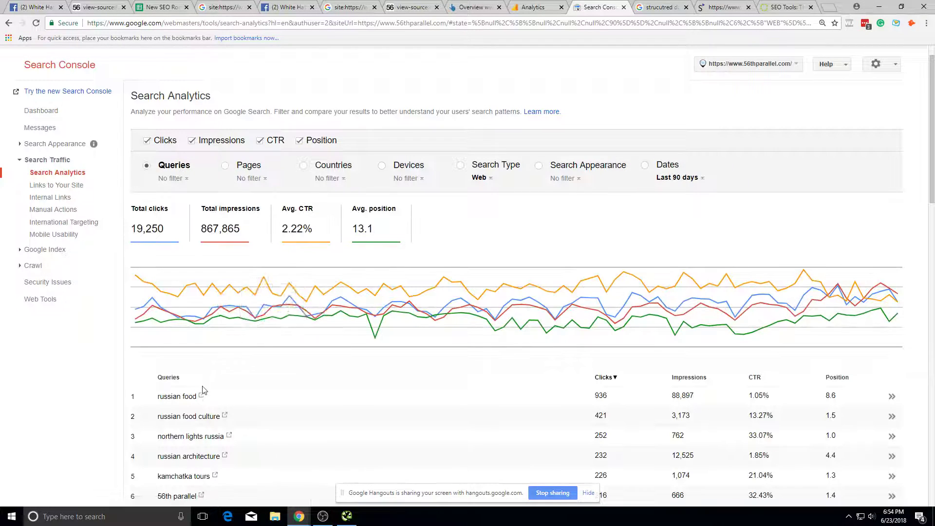
Step: Check which pages rank for russian food and russian food culture, tracing the latter to /traditional-russian-food/
{"action": "scroll", "coordinate": [226, 391], "scroll_direction": "down", "scroll_amount": 4}
{"action": "left_click", "coordinate": [432, 203]}
{"action": "left_click", "coordinate": [254, 195]}
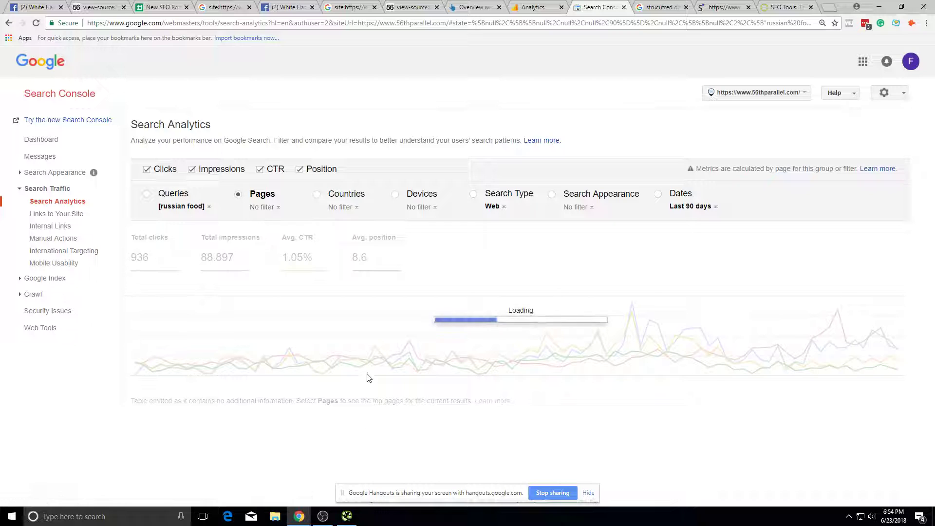
{"action": "left_click", "coordinate": [9, 22]}
{"action": "scroll", "coordinate": [228, 389], "scroll_direction": "down", "scroll_amount": 2}
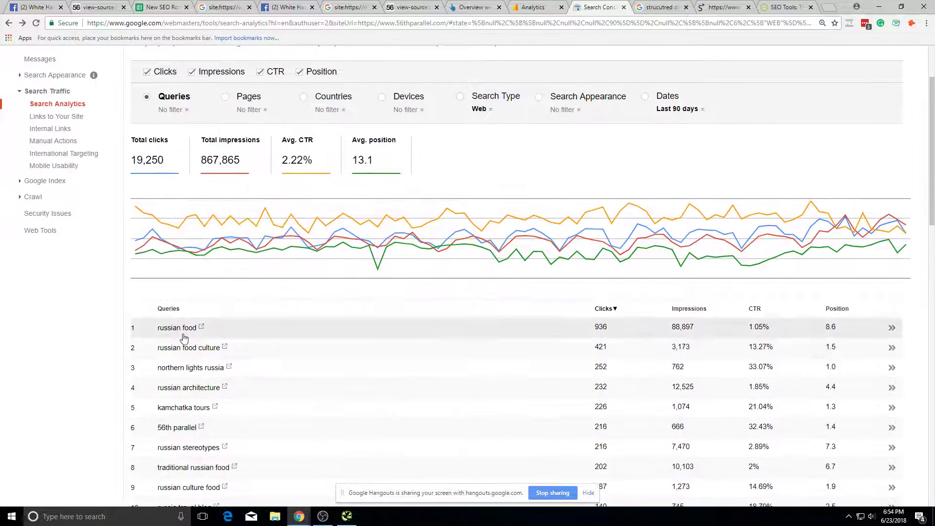
{"action": "left_click", "coordinate": [190, 349]}
{"action": "left_click", "coordinate": [279, 194]}
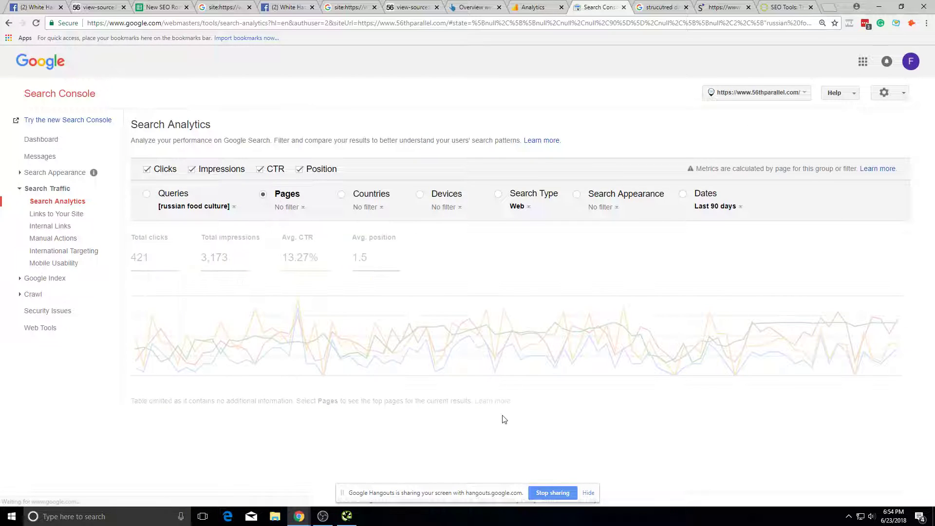
{"action": "left_click", "coordinate": [9, 23]}
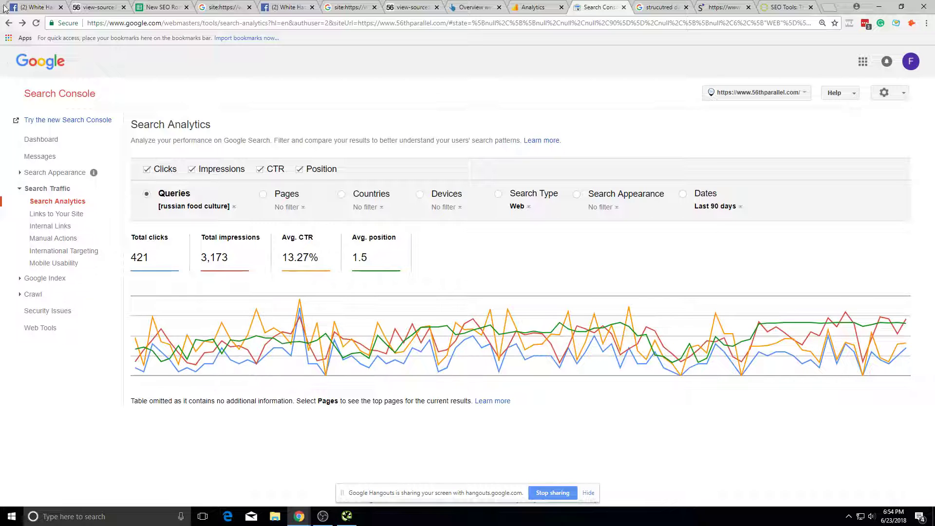
{"action": "left_click", "coordinate": [8, 23]}
Step: Look up B25, Indexation Count Too High, on the Main Roadmap sheet, then view the site: results
{"action": "scroll", "coordinate": [175, 360], "scroll_direction": "down", "scroll_amount": 6}
{"action": "scroll", "coordinate": [175, 360], "scroll_direction": "up", "scroll_amount": 1}
{"action": "left_click", "coordinate": [213, 6]}
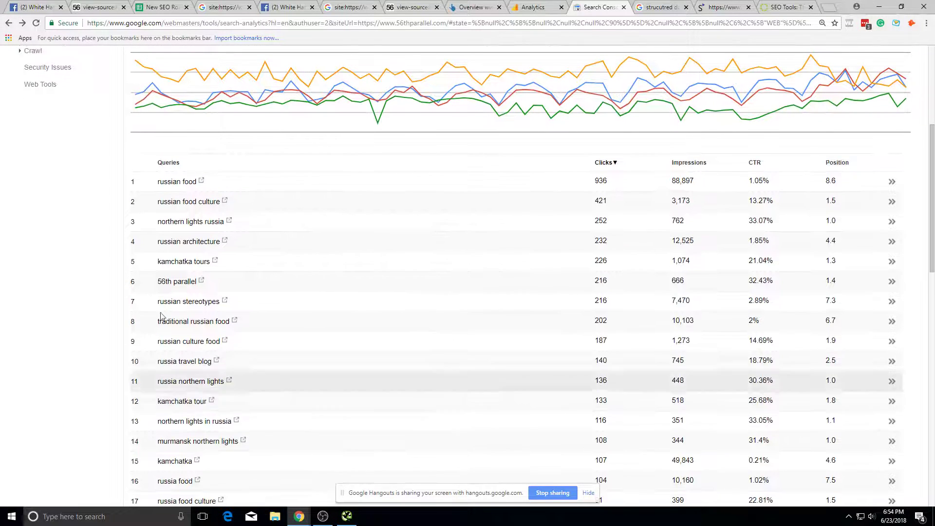
{"action": "left_click", "coordinate": [163, 7]}
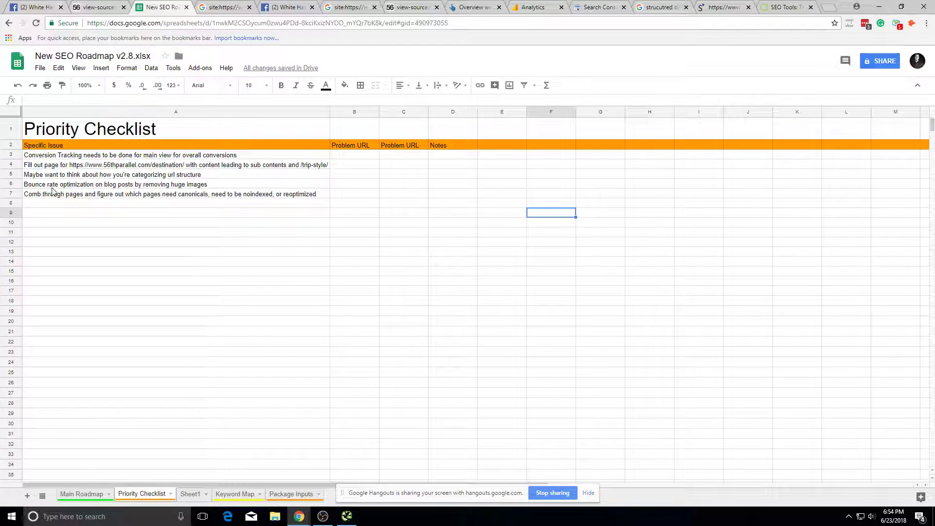
{"action": "left_click", "coordinate": [80, 494]}
{"action": "left_click", "coordinate": [235, 255]}
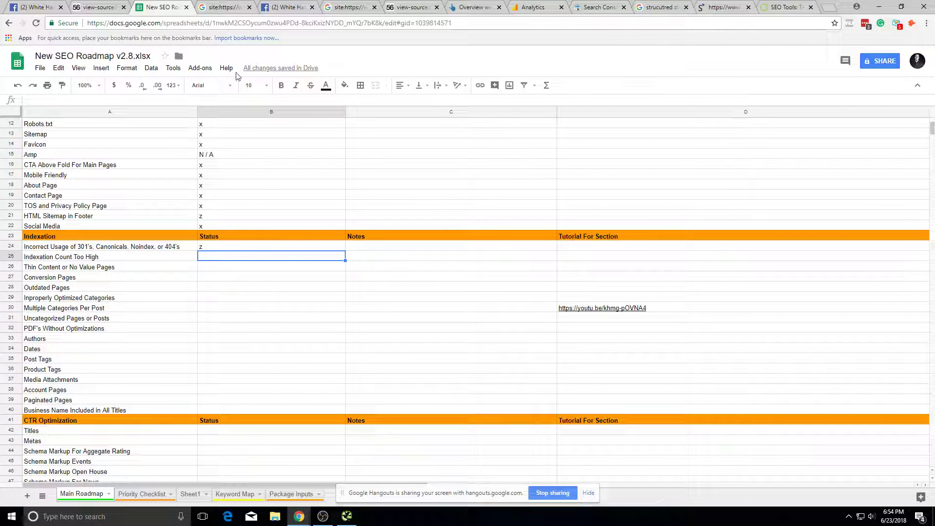
{"action": "left_click", "coordinate": [226, 7]}
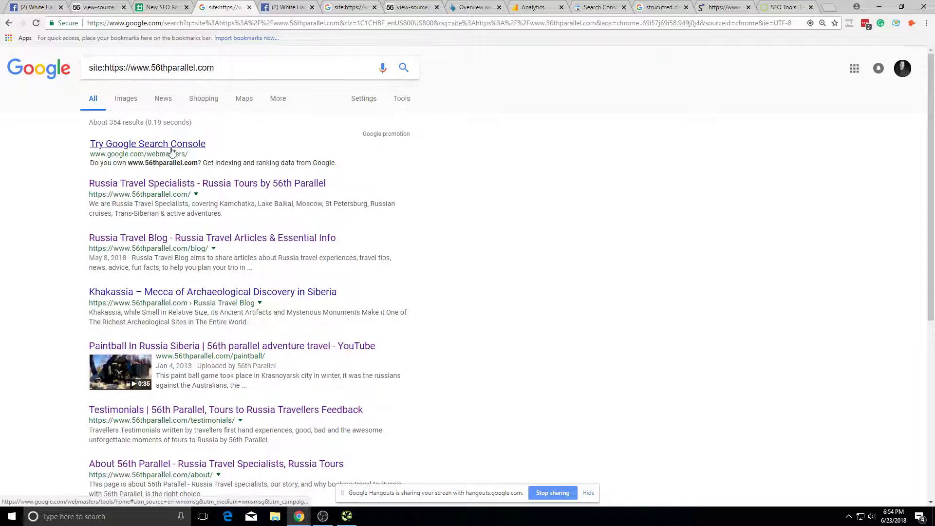
Step: Narrow the site: search to "blog", returning 173 results
{"action": "scroll", "coordinate": [172, 151], "scroll_direction": "down", "scroll_amount": 5}
{"action": "scroll", "coordinate": [171, 151], "scroll_direction": "up", "scroll_amount": 5}
{"action": "scroll", "coordinate": [156, 190], "scroll_direction": "down", "scroll_amount": 3}
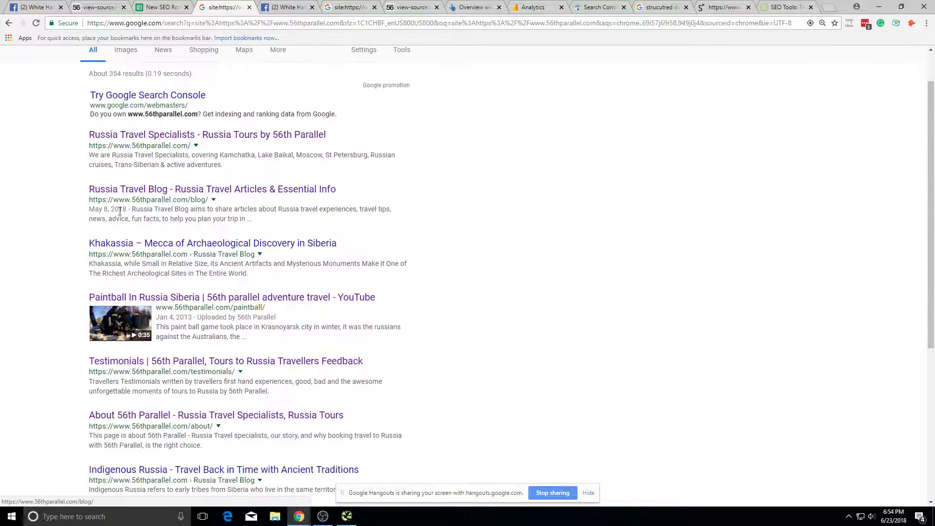
{"action": "scroll", "coordinate": [251, 264], "scroll_direction": "down", "scroll_amount": 3}
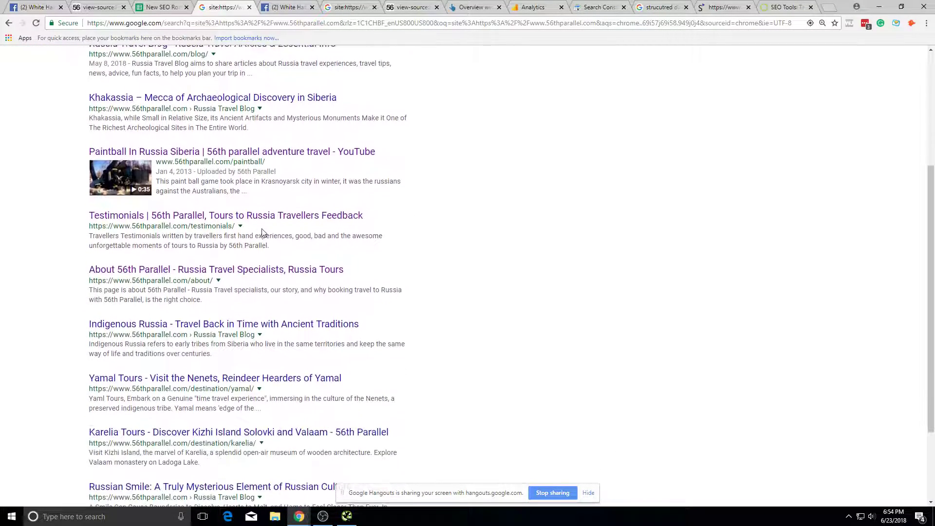
{"action": "scroll", "coordinate": [325, 442], "scroll_direction": "up", "scroll_amount": 6}
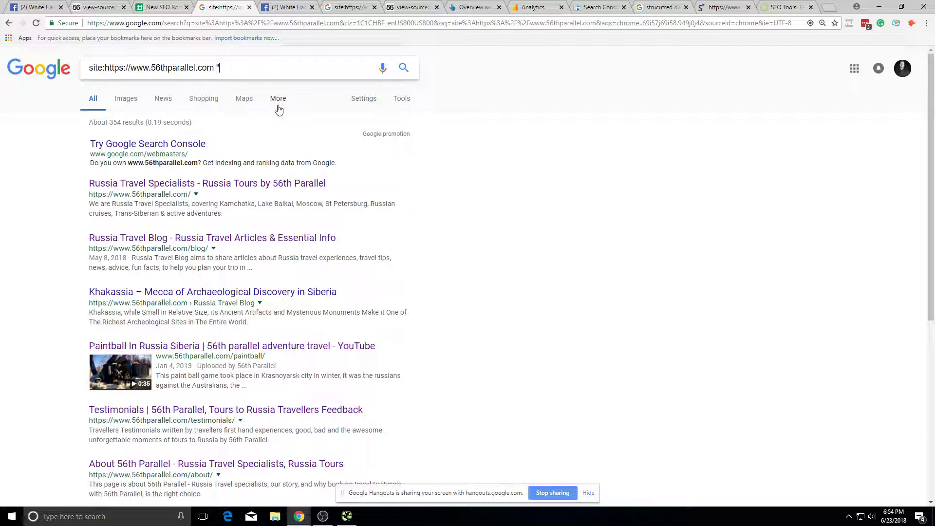
{"action": "type", "text": "\""}
{"action": "key", "text": "Return"}
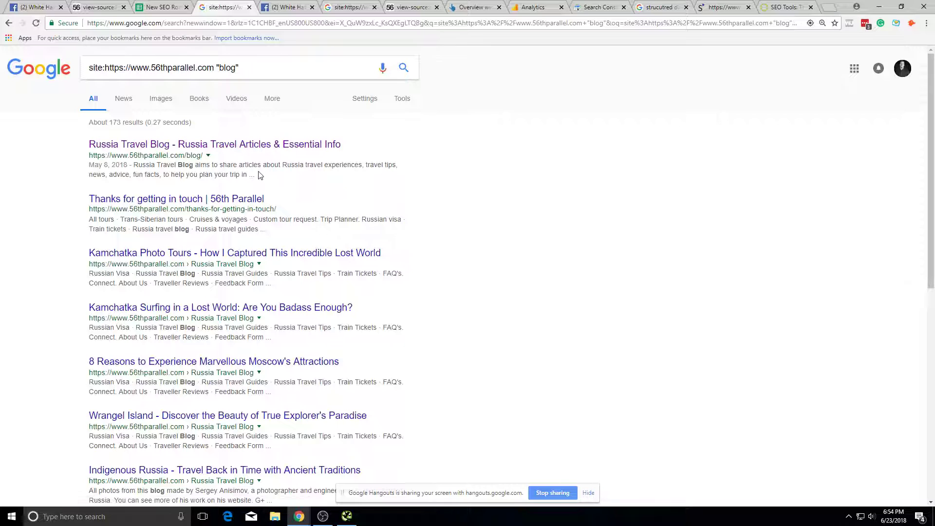
Step: Check the thanks-for-getting-in-touch result, a 404 page, then go to the Priority Checklist sheet
{"action": "right_click", "coordinate": [238, 204]}
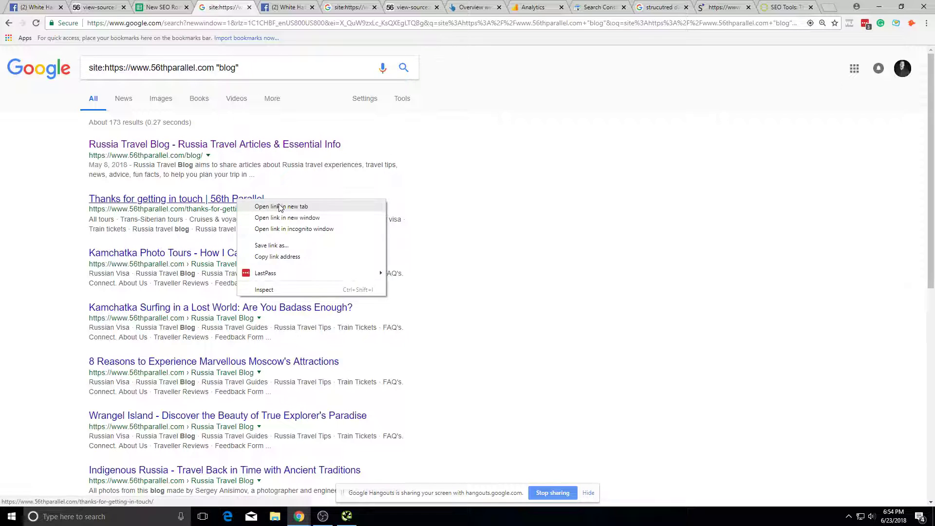
{"action": "left_click", "coordinate": [259, 206]}
{"action": "left_click", "coordinate": [266, 7]}
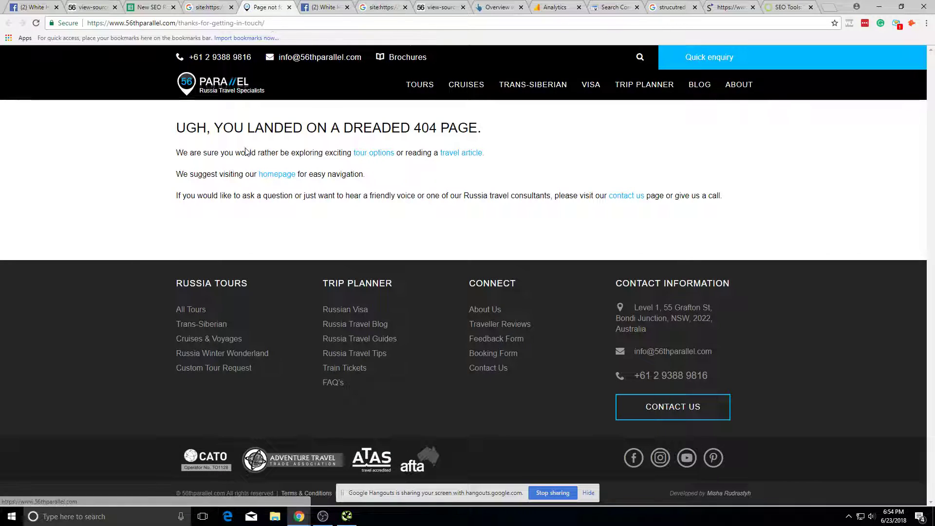
{"action": "left_click", "coordinate": [289, 7]}
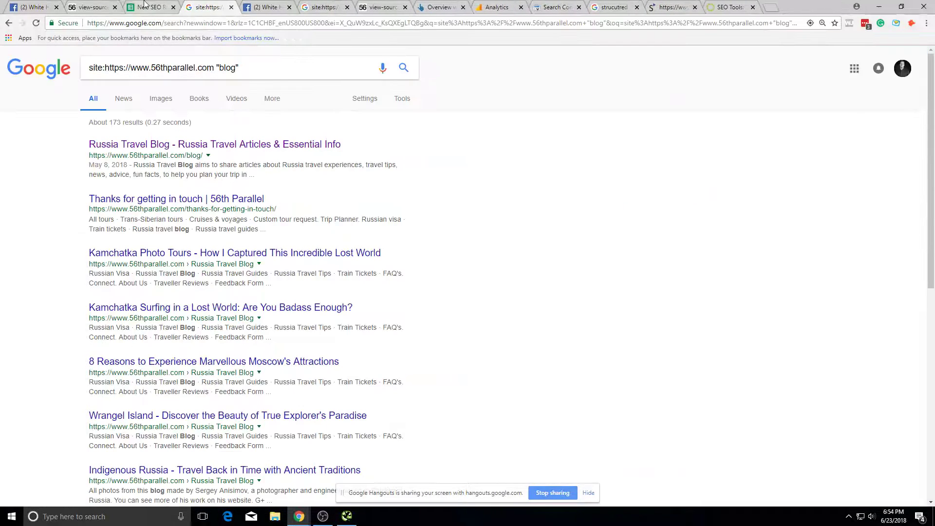
{"action": "left_click", "coordinate": [142, 7]}
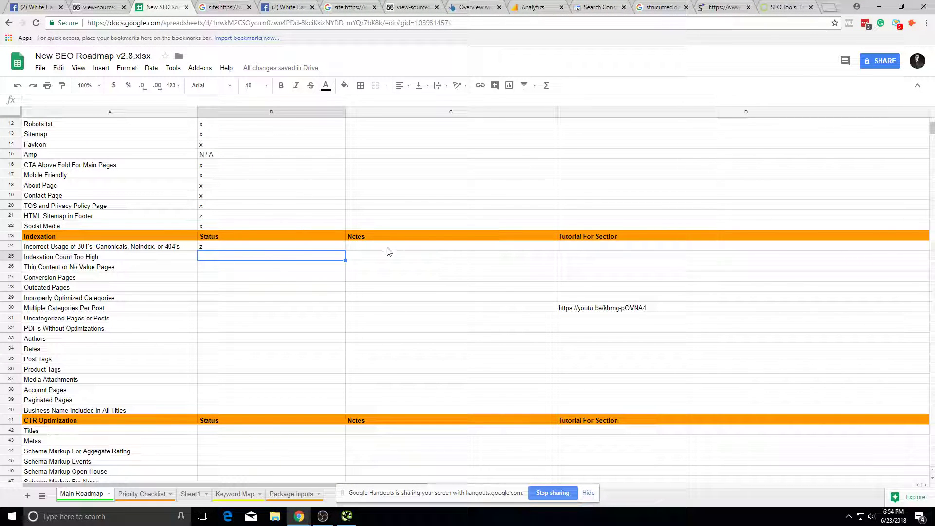
{"action": "left_click", "coordinate": [142, 494]}
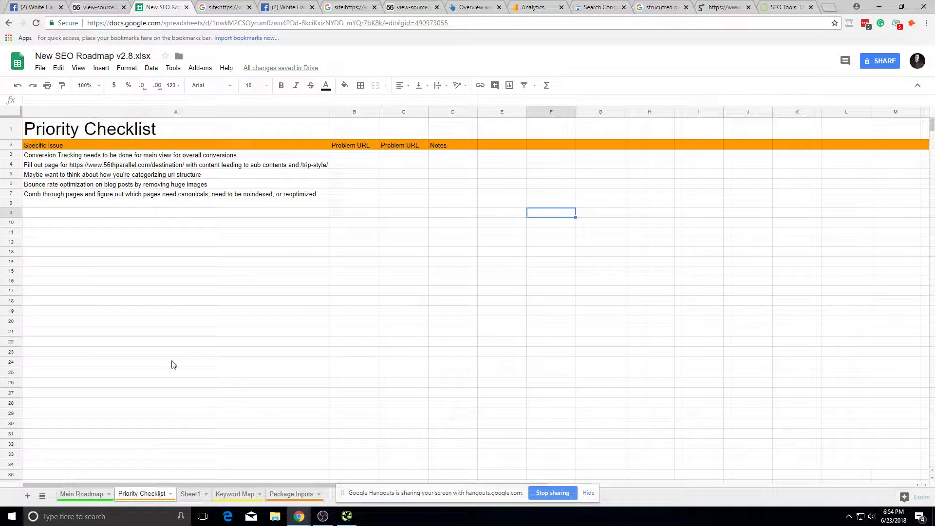
Step: Add "Go through 404's and 410" as the new checklist item in A8
{"action": "left_click", "coordinate": [143, 207]}
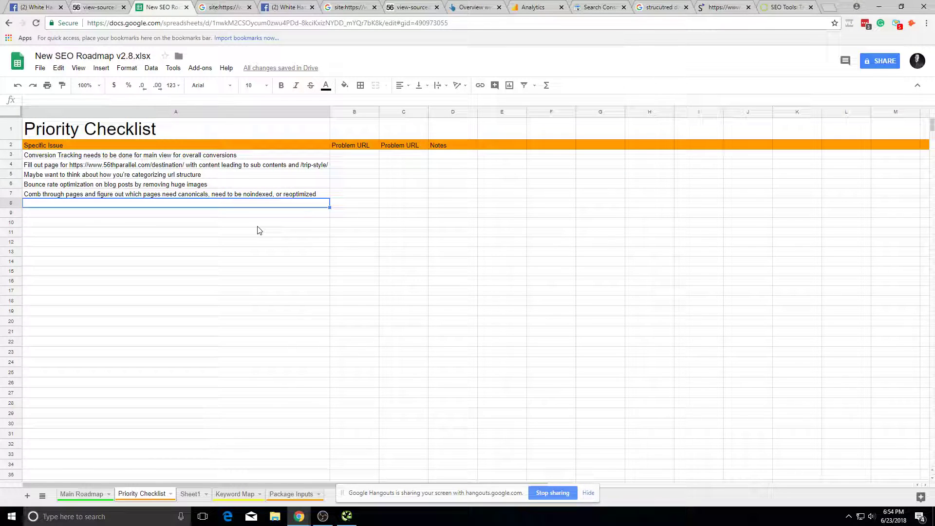
{"action": "type", "text": "Go through 404's and 410"}
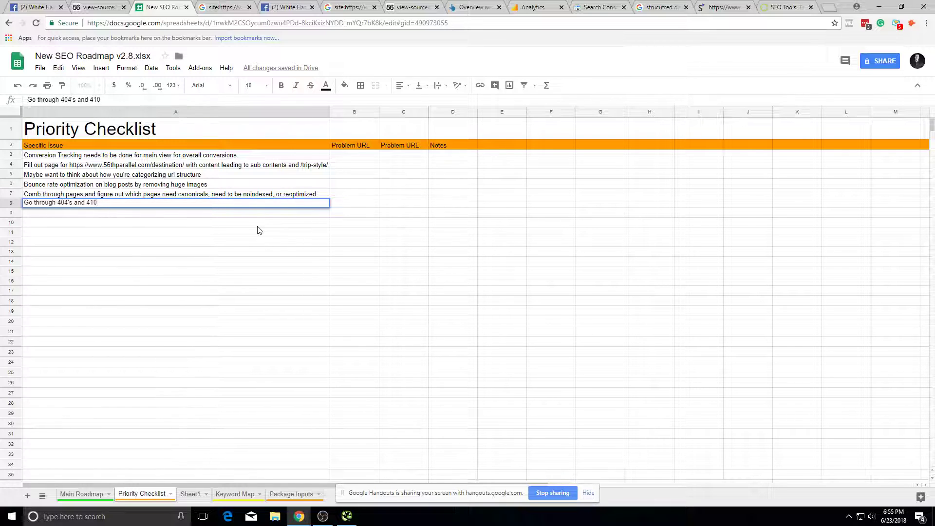
{"action": "key", "text": "Return"}
{"action": "left_click", "coordinate": [212, 6]}
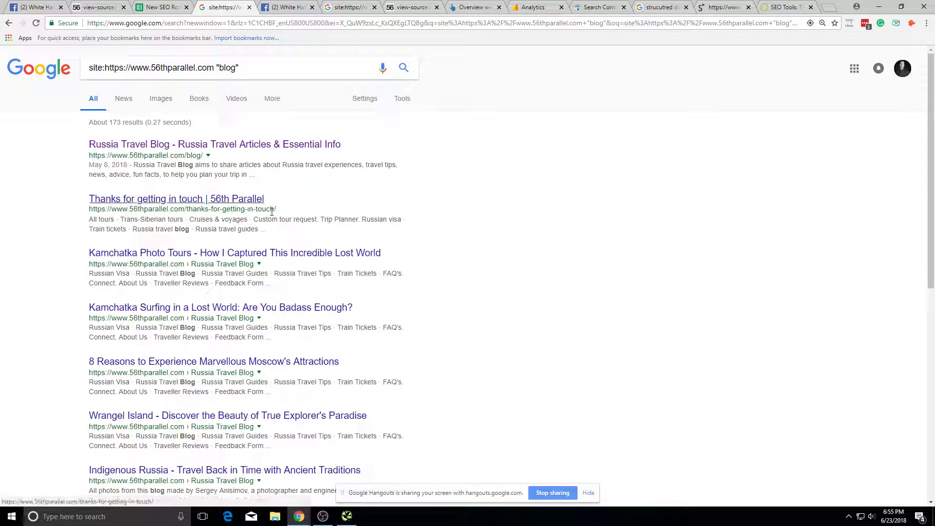
Step: Open the Kamchatka photo tours result in a new tab, look it over, and close it
{"action": "triple_click", "coordinate": [323, 218]}
{"action": "left_click", "coordinate": [476, 235]}
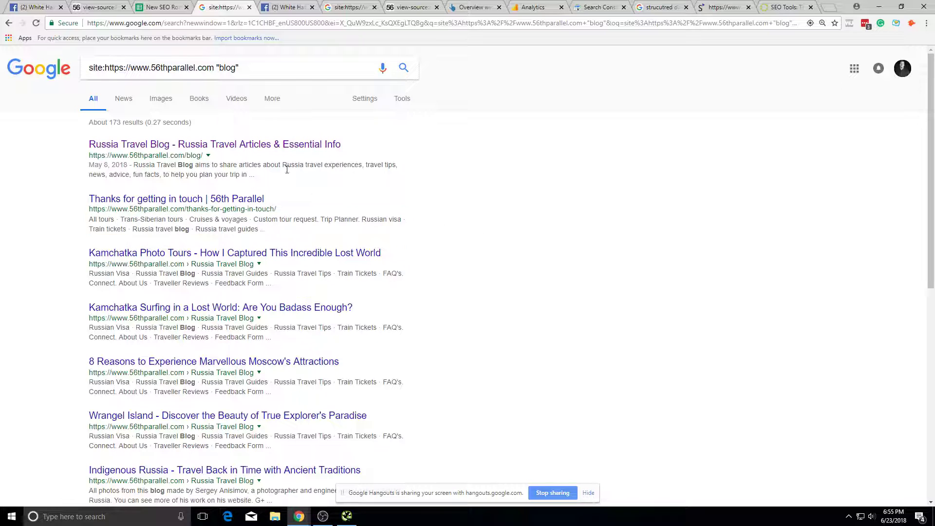
{"action": "right_click", "coordinate": [308, 255]}
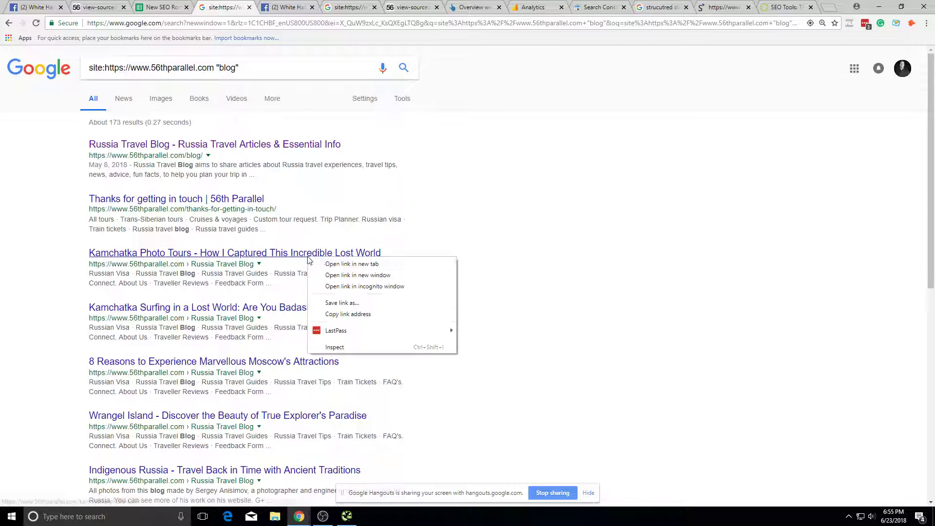
{"action": "left_click", "coordinate": [336, 265]}
{"action": "left_click", "coordinate": [262, 5]}
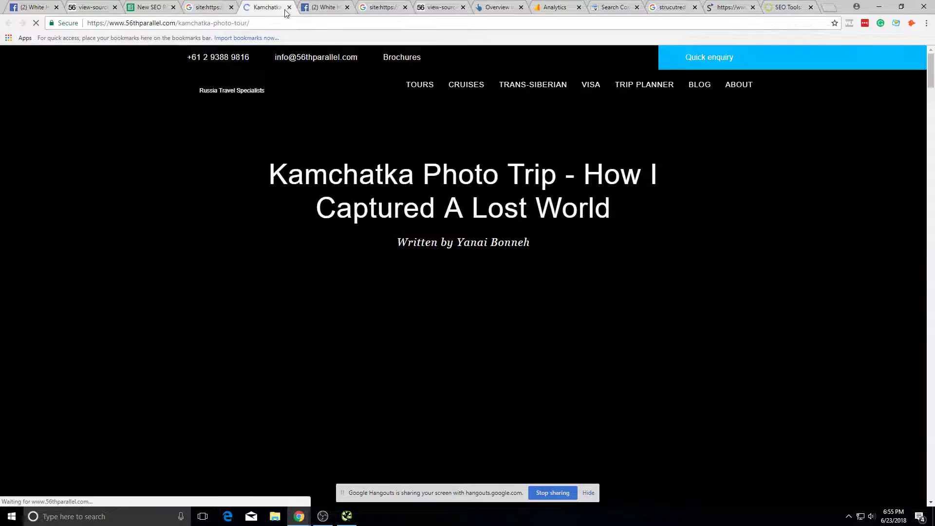
{"action": "scroll", "coordinate": [398, 310], "scroll_direction": "down", "scroll_amount": 10}
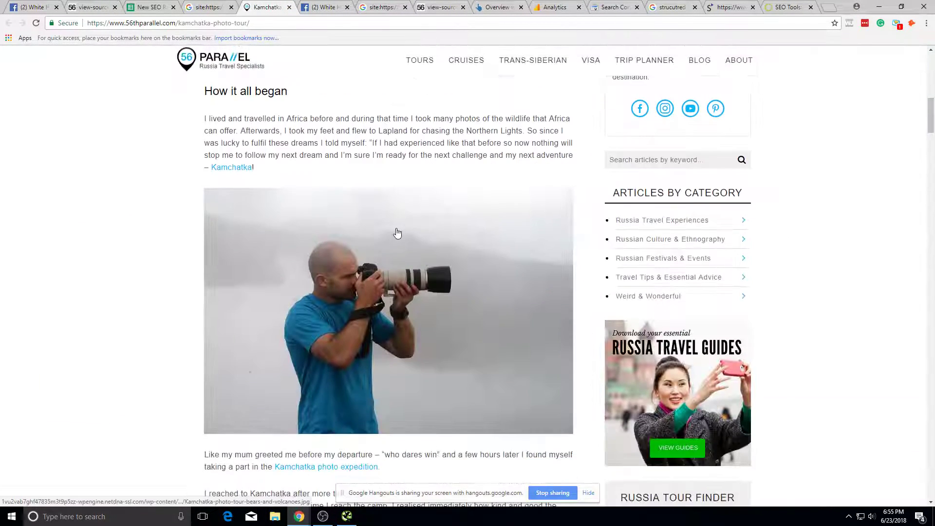
{"action": "scroll", "coordinate": [397, 310], "scroll_direction": "up", "scroll_amount": 1}
{"action": "key", "text": "ctrl+w"}
Step: On the next results page, open the Feedback form result, review it, and close it
{"action": "scroll", "coordinate": [208, 338], "scroll_direction": "down", "scroll_amount": 3}
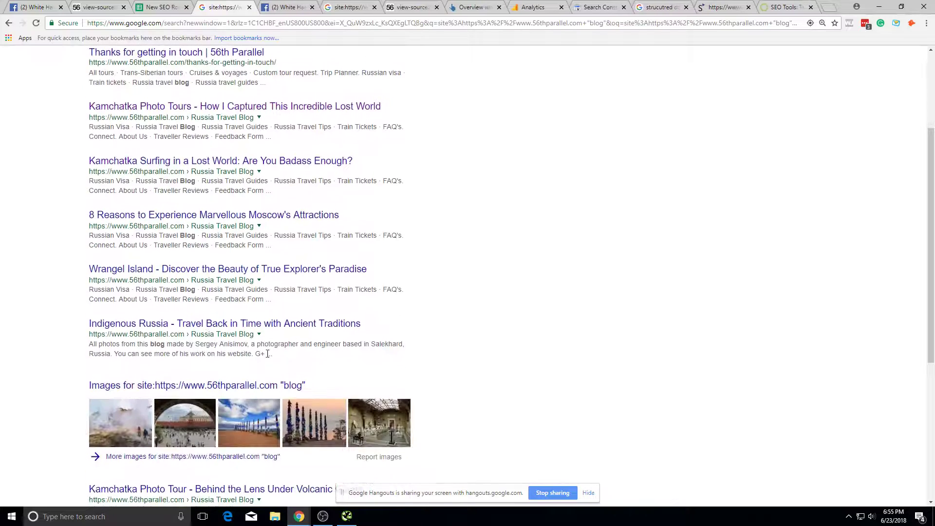
{"action": "scroll", "coordinate": [266, 366], "scroll_direction": "down", "scroll_amount": 5}
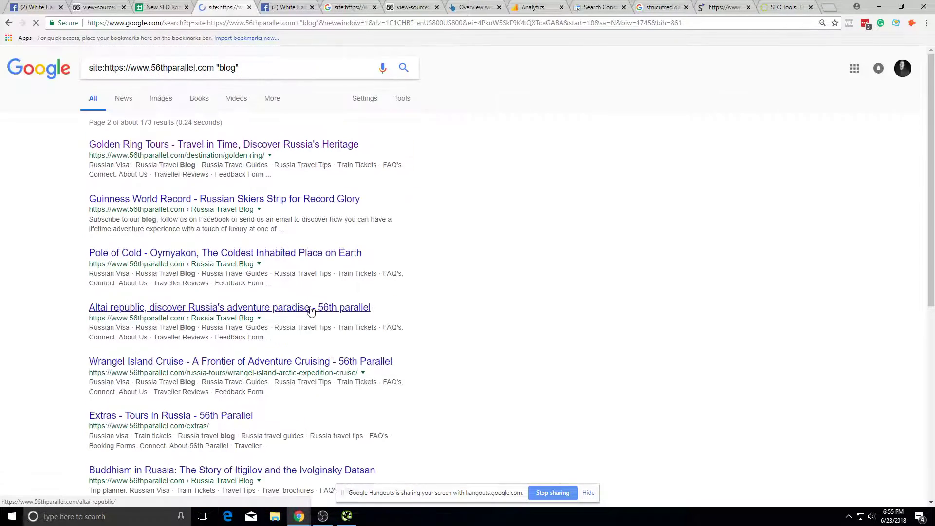
{"action": "scroll", "coordinate": [322, 370], "scroll_direction": "down", "scroll_amount": 9}
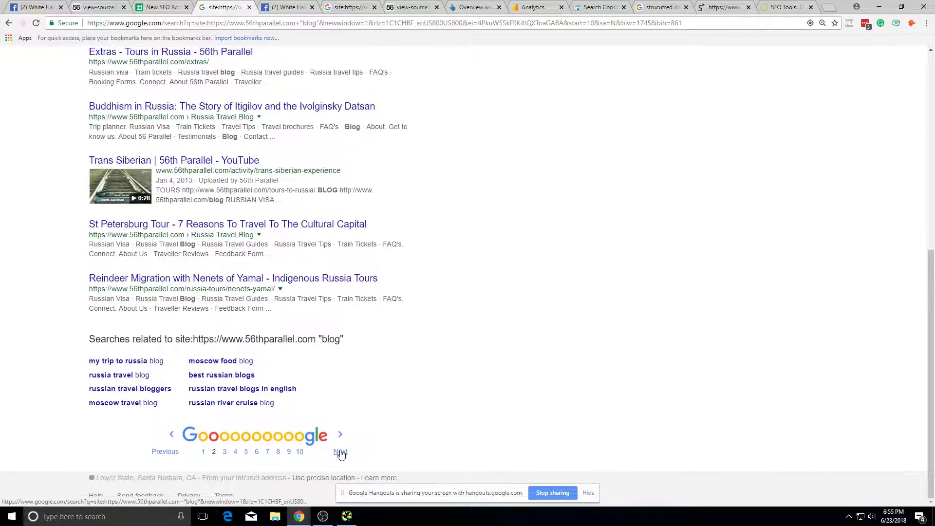
{"action": "left_click", "coordinate": [341, 453]}
{"action": "scroll", "coordinate": [355, 397], "scroll_direction": "up", "scroll_amount": 5}
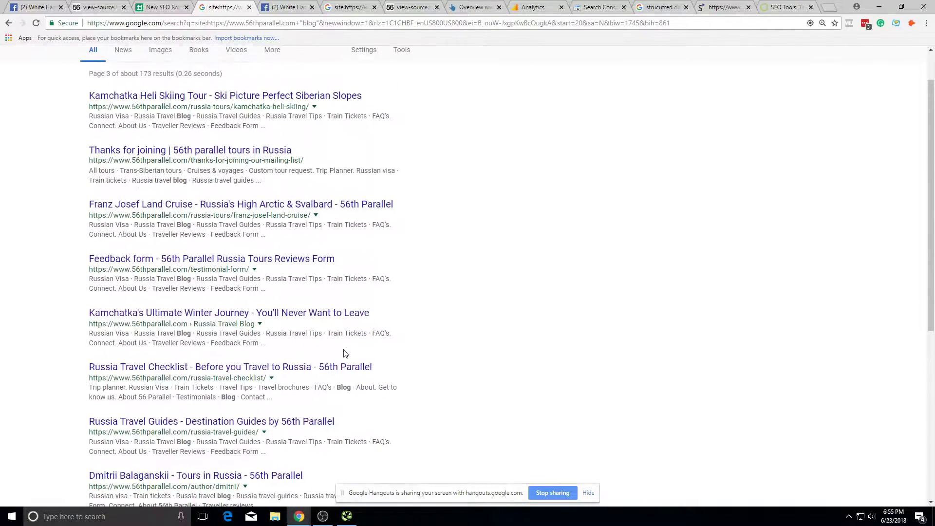
{"action": "right_click", "coordinate": [207, 259]}
{"action": "left_click", "coordinate": [268, 264]}
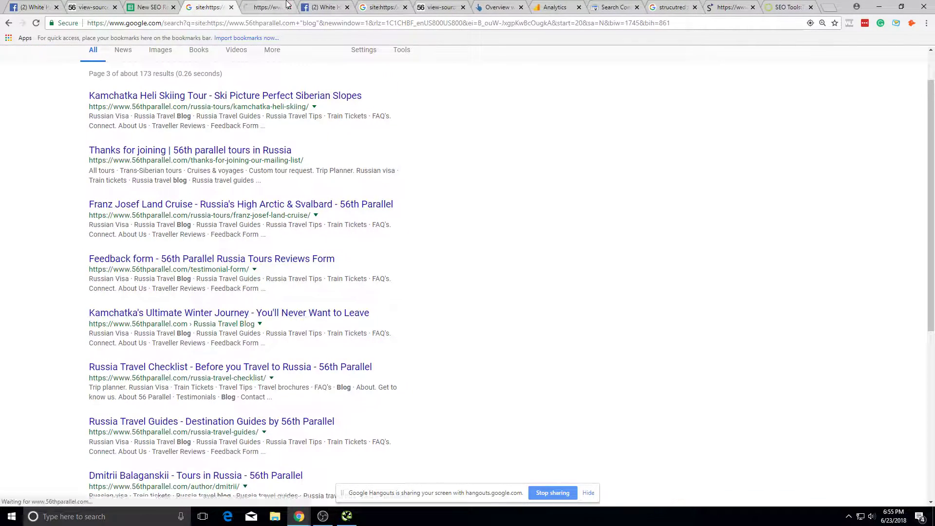
{"action": "left_click", "coordinate": [288, 5]}
{"action": "scroll", "coordinate": [268, 219], "scroll_direction": "down", "scroll_amount": 5}
{"action": "scroll", "coordinate": [268, 213], "scroll_direction": "up", "scroll_amount": 5}
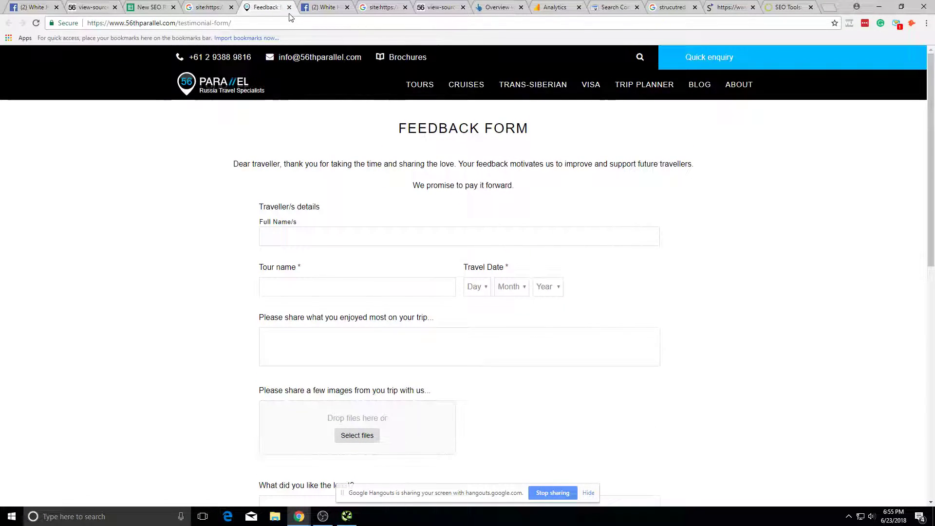
{"action": "left_click", "coordinate": [289, 7]}
Step: Page forward through several more "blog" results pages
{"action": "scroll", "coordinate": [317, 243], "scroll_direction": "down", "scroll_amount": 10}
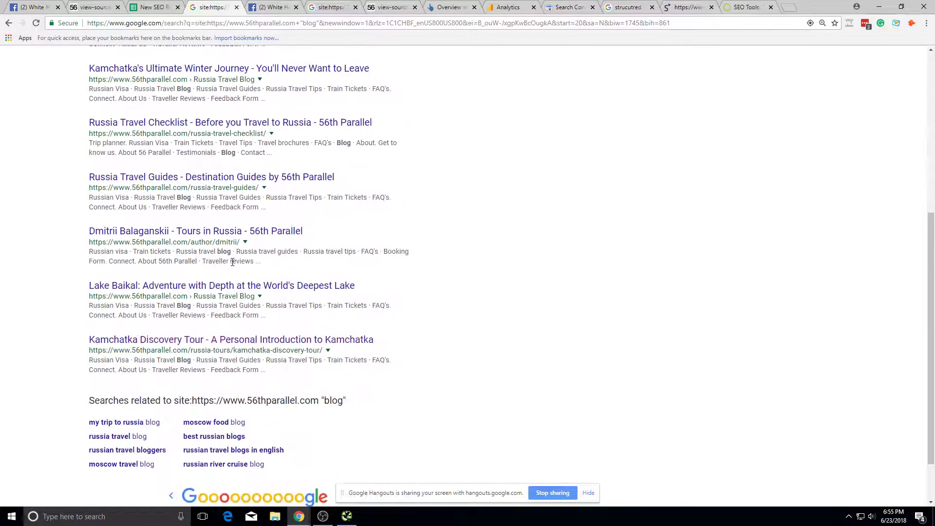
{"action": "left_click", "coordinate": [340, 448]}
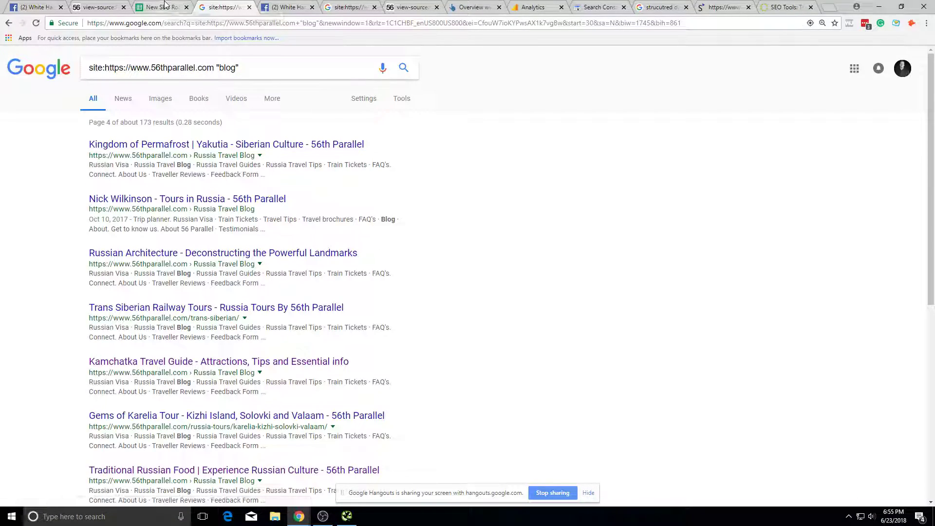
{"action": "scroll", "coordinate": [303, 258], "scroll_direction": "down", "scroll_amount": 8}
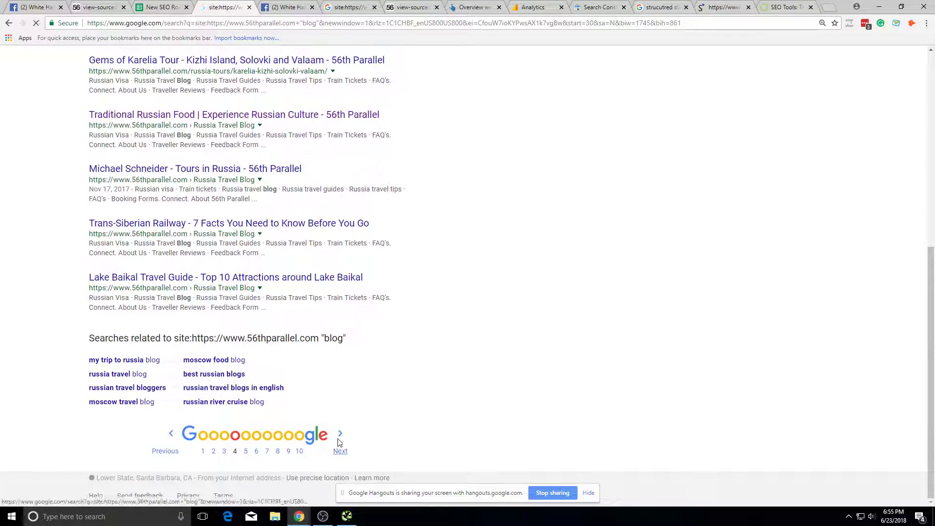
{"action": "scroll", "coordinate": [312, 282], "scroll_direction": "down", "scroll_amount": 10}
{"action": "left_click", "coordinate": [333, 440]}
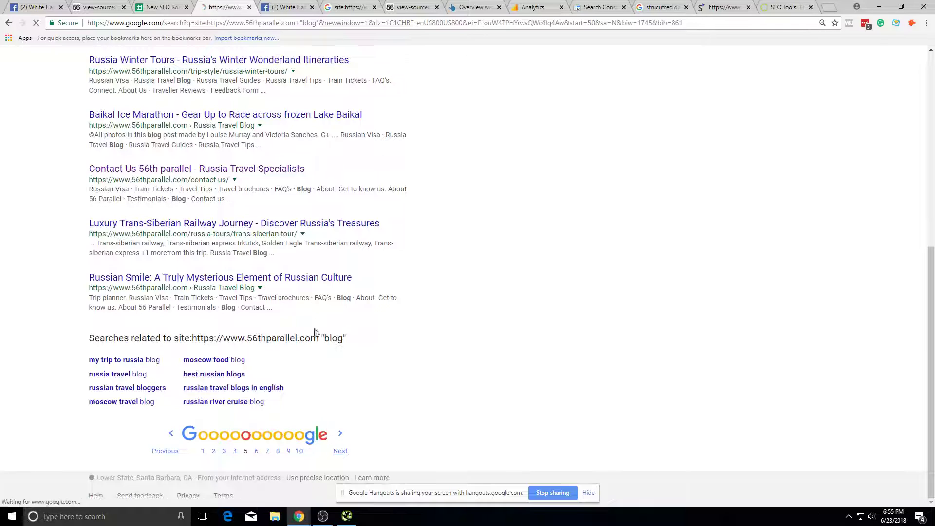
{"action": "scroll", "coordinate": [389, 266], "scroll_direction": "down", "scroll_amount": 10}
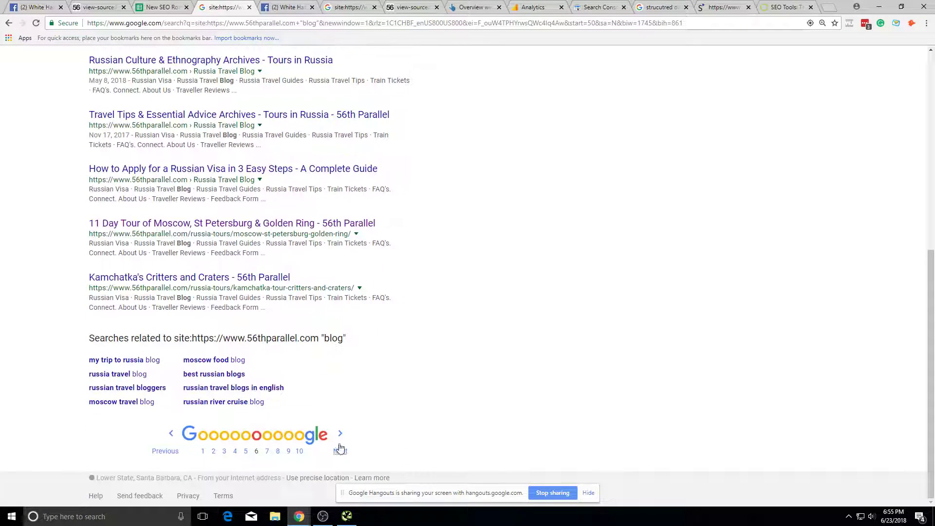
{"action": "left_click", "coordinate": [339, 449]}
{"action": "scroll", "coordinate": [384, 206], "scroll_direction": "down", "scroll_amount": 10}
{"action": "left_click", "coordinate": [340, 451]}
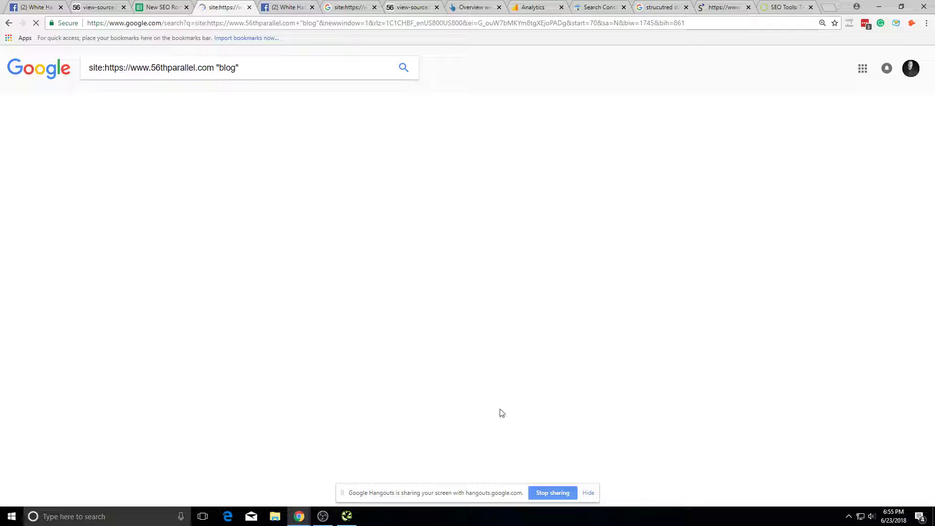
Step: Load results page 8, jump to page 11, then return to Search Console's Search Analytics
{"action": "left_click", "coordinate": [9, 23]}
{"action": "left_click", "coordinate": [341, 446]}
{"action": "scroll", "coordinate": [303, 449], "scroll_direction": "down", "scroll_amount": 10}
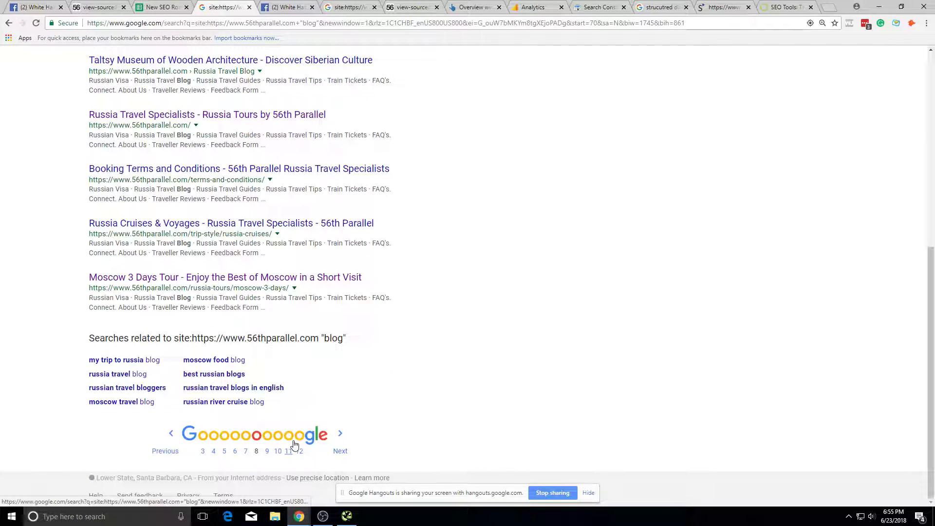
{"action": "left_click", "coordinate": [294, 444]}
{"action": "scroll", "coordinate": [299, 453], "scroll_direction": "down", "scroll_amount": 10}
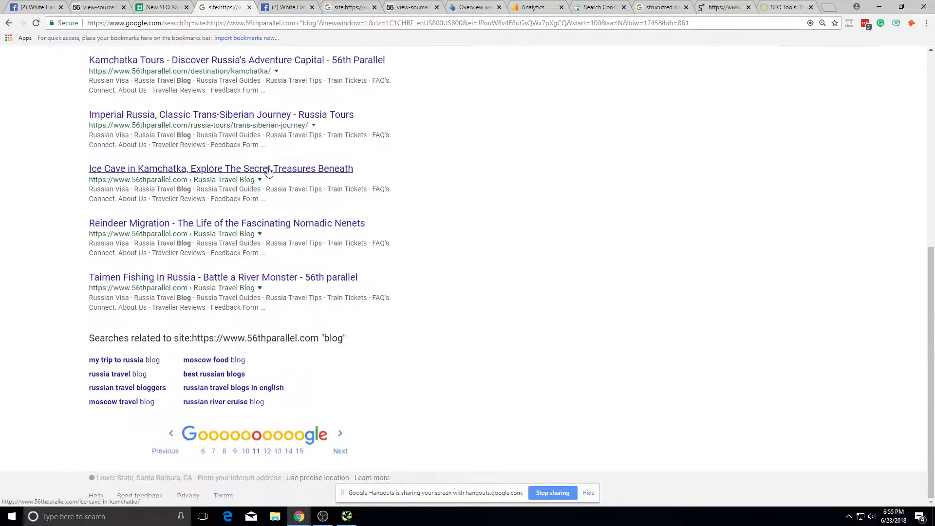
{"action": "scroll", "coordinate": [269, 171], "scroll_direction": "up", "scroll_amount": 6}
{"action": "left_click", "coordinate": [155, 2]}
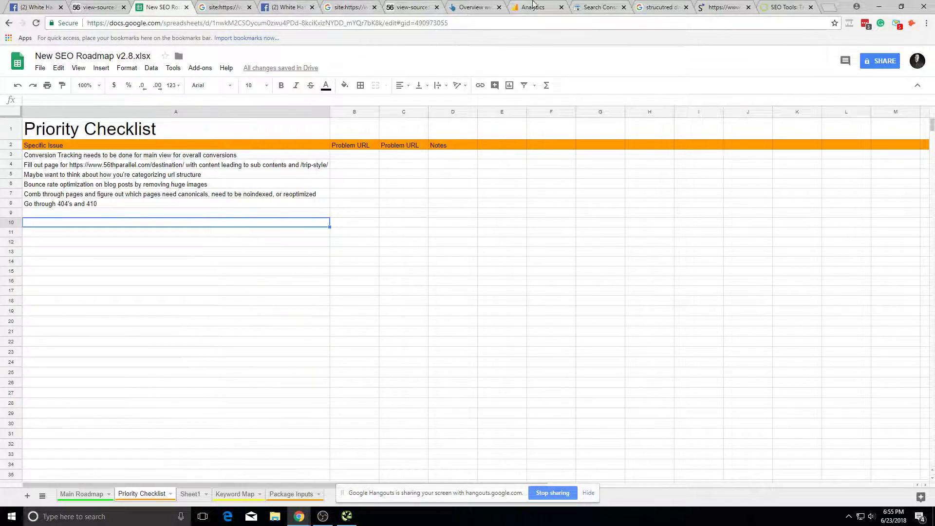
{"action": "left_click", "coordinate": [598, 7]}
{"action": "scroll", "coordinate": [507, 177], "scroll_direction": "up", "scroll_amount": 5}
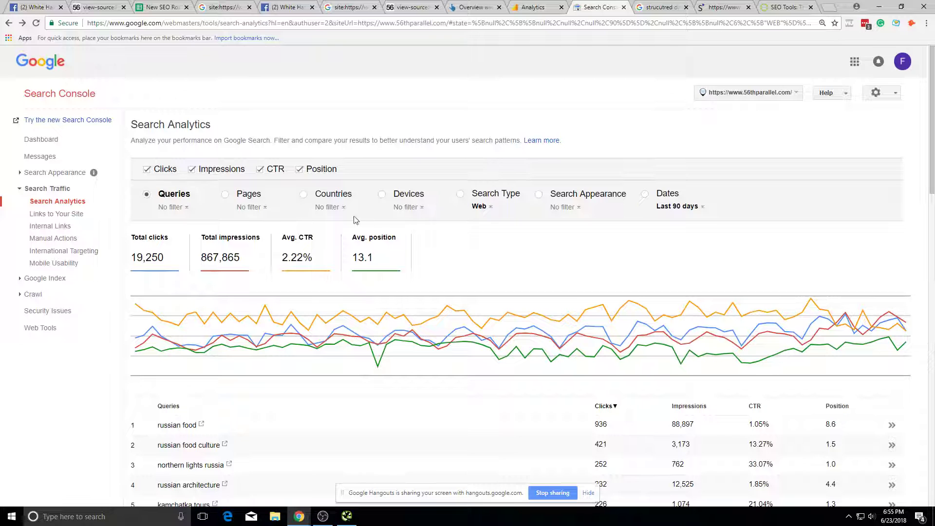
Step: Break the report down by Pages and filter to URLs containing blog
{"action": "left_click", "coordinate": [249, 195]}
{"action": "left_click", "coordinate": [249, 207]}
{"action": "left_click", "coordinate": [255, 220]}
{"action": "type", "text": "b"}
{"action": "key", "text": "BackSpace"}
{"action": "type", "text": "blo"}
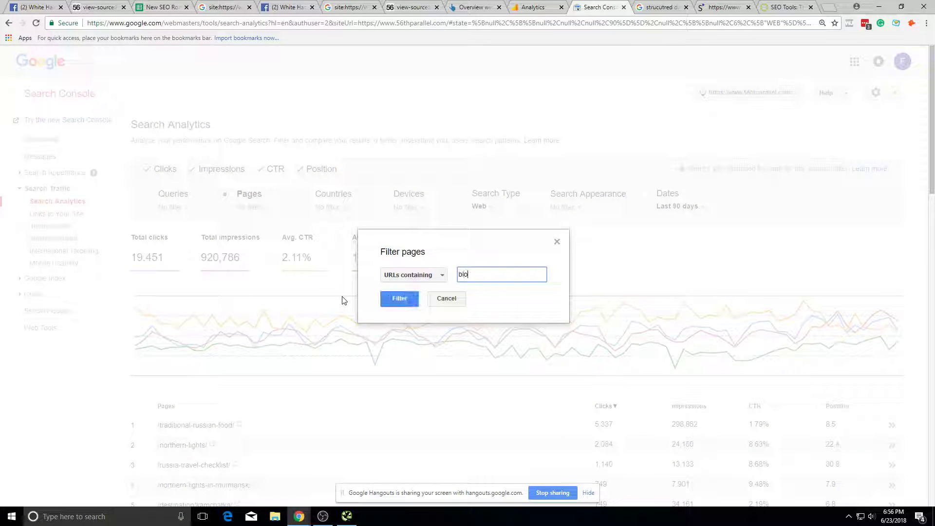
{"action": "left_click", "coordinate": [391, 277]}
{"action": "left_click", "coordinate": [504, 299]}
{"action": "left_click", "coordinate": [414, 300]}
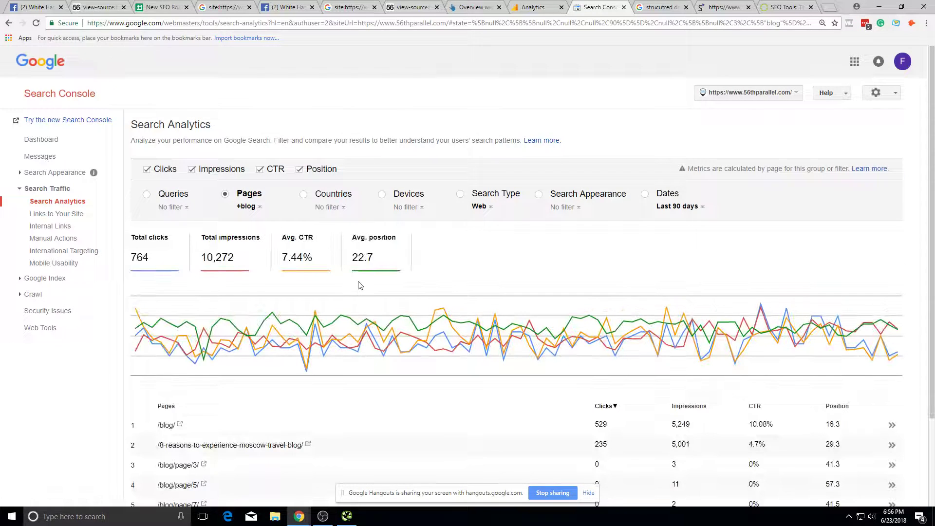
Step: Remove the blog filter so all pages show again
{"action": "scroll", "coordinate": [370, 284], "scroll_direction": "down", "scroll_amount": 2}
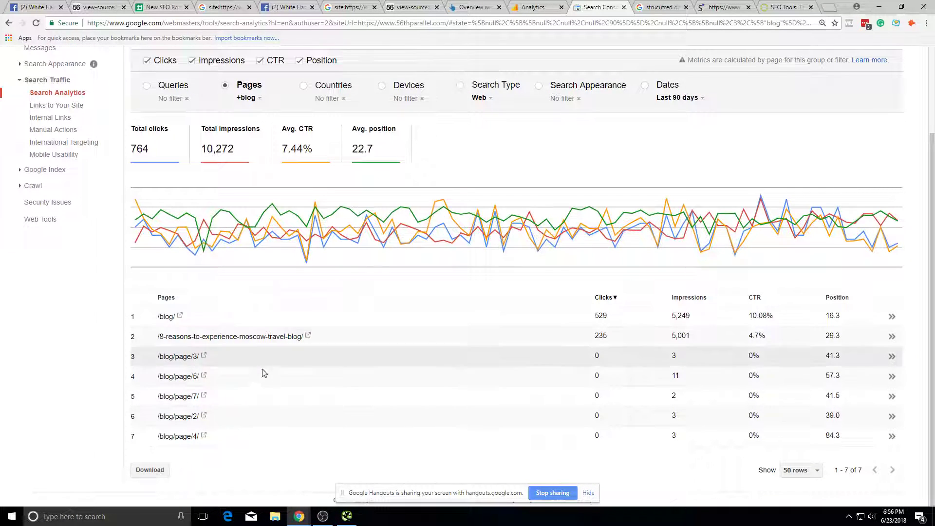
{"action": "scroll", "coordinate": [249, 308], "scroll_direction": "up", "scroll_amount": 1}
{"action": "scroll", "coordinate": [250, 308], "scroll_direction": "up", "scroll_amount": 2}
{"action": "left_click", "coordinate": [246, 206]}
{"action": "left_click", "coordinate": [277, 249]}
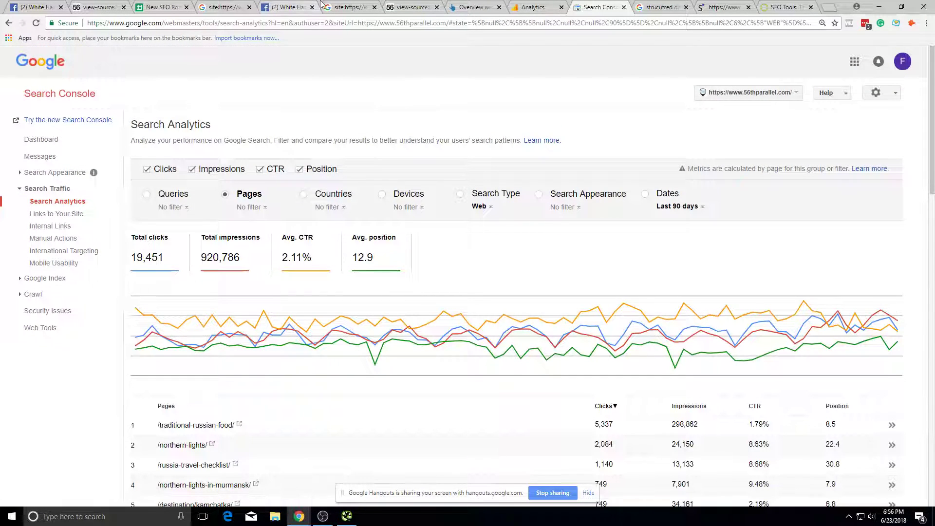
Step: Glance at the Siteliner, site: results and page source tabs, closing the structured data results
{"action": "left_click", "coordinate": [702, 5]}
{"action": "left_click", "coordinate": [680, 7]}
{"action": "left_click", "coordinate": [687, 7]}
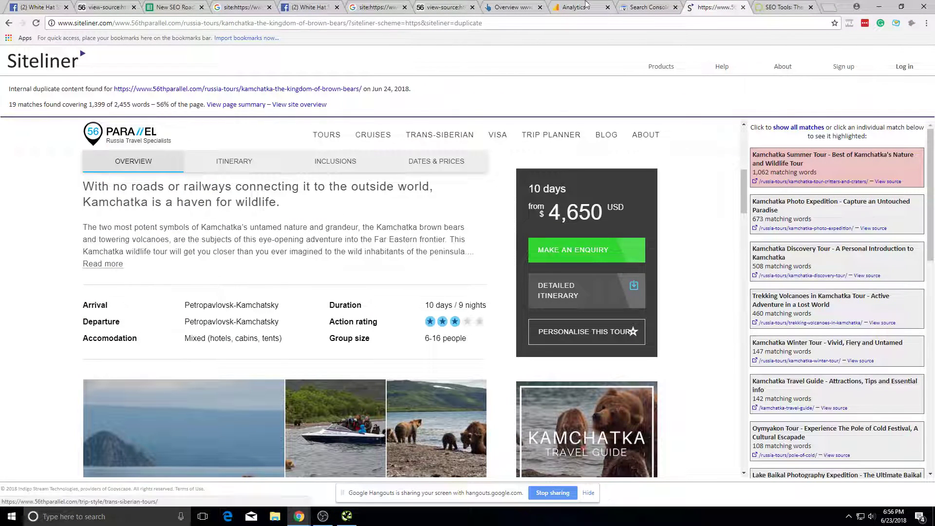
{"action": "left_click", "coordinate": [668, 7]}
{"action": "left_click", "coordinate": [374, 6]}
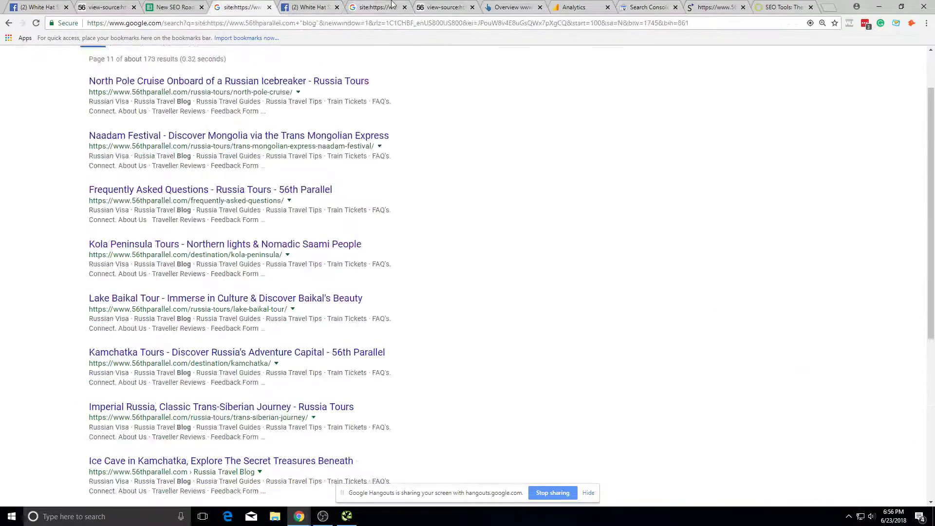
{"action": "left_click", "coordinate": [441, 7]}
{"action": "left_click", "coordinate": [648, 7]}
Step: Show 250 rows in the pages table and scroll through the list, led by /traditional-russian-food/
{"action": "scroll", "coordinate": [275, 412], "scroll_direction": "down", "scroll_amount": 6}
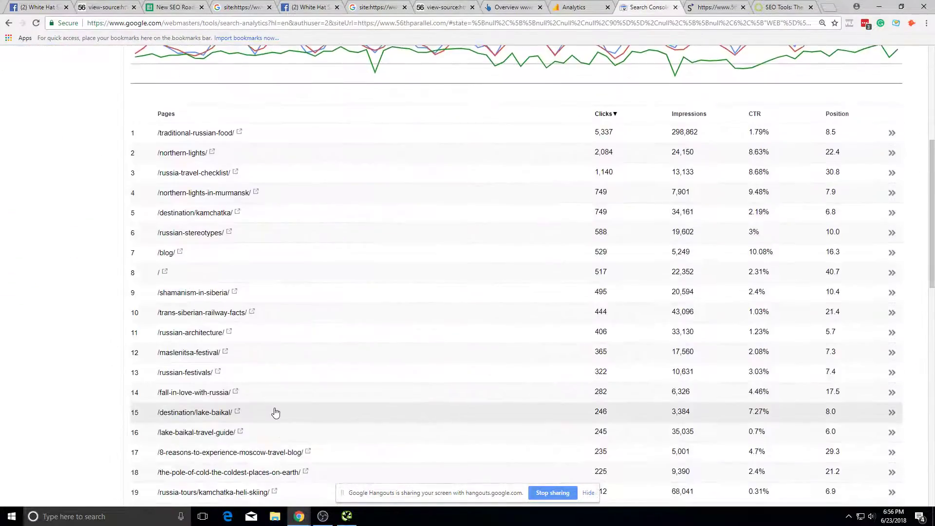
{"action": "scroll", "coordinate": [290, 292], "scroll_direction": "down", "scroll_amount": 14}
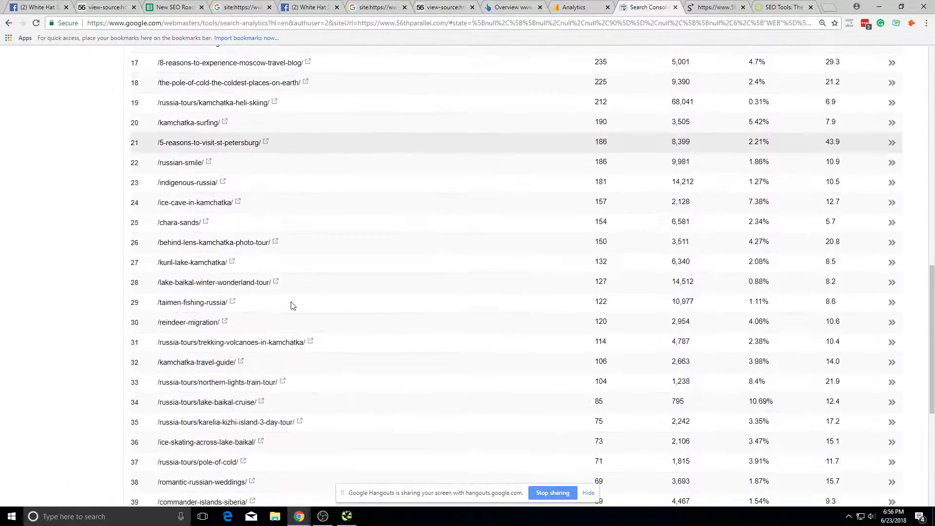
{"action": "scroll", "coordinate": [317, 415], "scroll_direction": "down", "scroll_amount": 5}
{"action": "scroll", "coordinate": [334, 415], "scroll_direction": "up", "scroll_amount": 19}
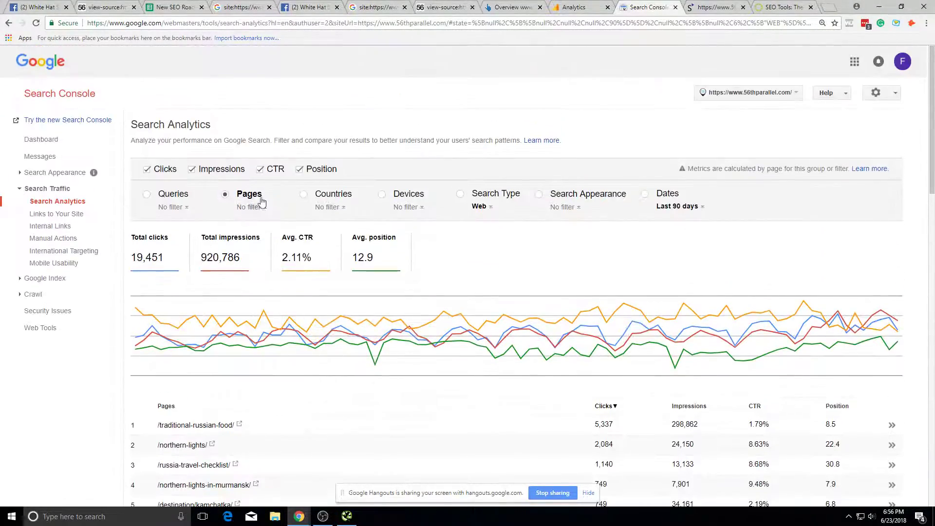
{"action": "scroll", "coordinate": [253, 319], "scroll_direction": "down", "scroll_amount": 19}
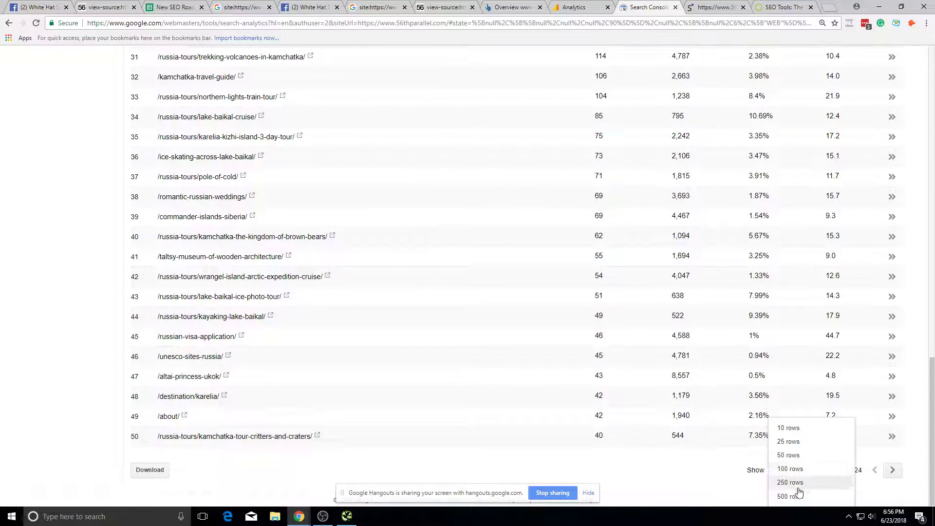
{"action": "left_click", "coordinate": [790, 482]}
{"action": "scroll", "coordinate": [299, 181], "scroll_direction": "down", "scroll_amount": 20}
{"action": "scroll", "coordinate": [469, 278], "scroll_direction": "down", "scroll_amount": 10}
{"action": "scroll", "coordinate": [480, 276], "scroll_direction": "up", "scroll_amount": 20}
{"action": "scroll", "coordinate": [491, 274], "scroll_direction": "up", "scroll_amount": 12}
{"action": "scroll", "coordinate": [495, 271], "scroll_direction": "down", "scroll_amount": 12}
{"action": "scroll", "coordinate": [298, 339], "scroll_direction": "down", "scroll_amount": 5}
{"action": "scroll", "coordinate": [336, 337], "scroll_direction": "up", "scroll_amount": 20}
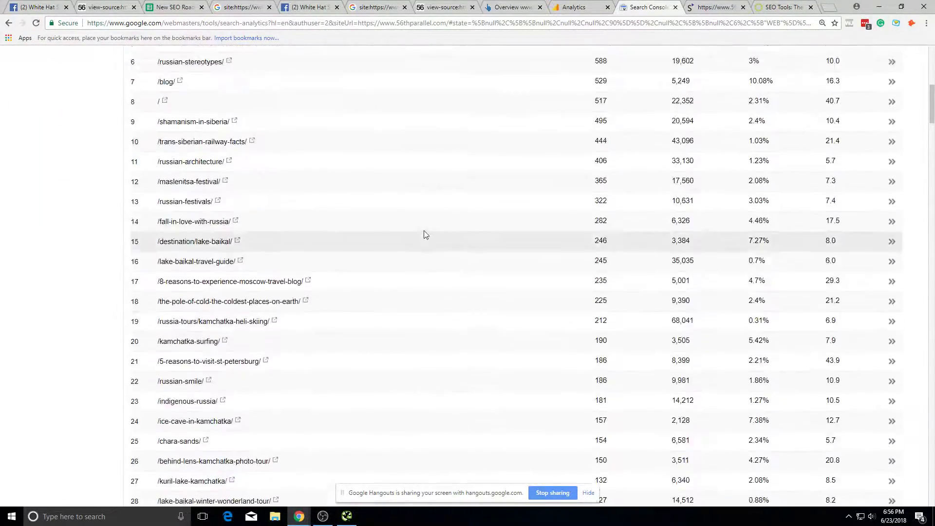
{"action": "scroll", "coordinate": [318, 202], "scroll_direction": "down", "scroll_amount": 20}
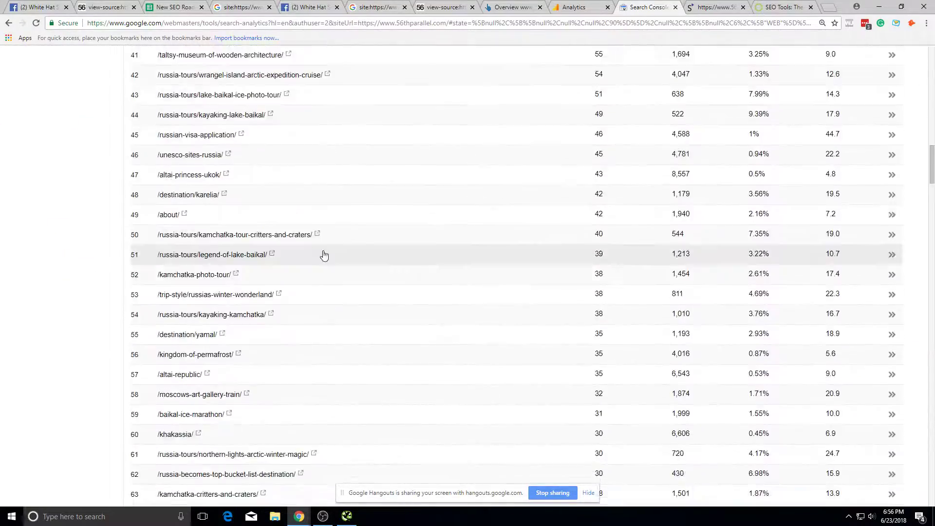
{"action": "scroll", "coordinate": [337, 275], "scroll_direction": "down", "scroll_amount": 9}
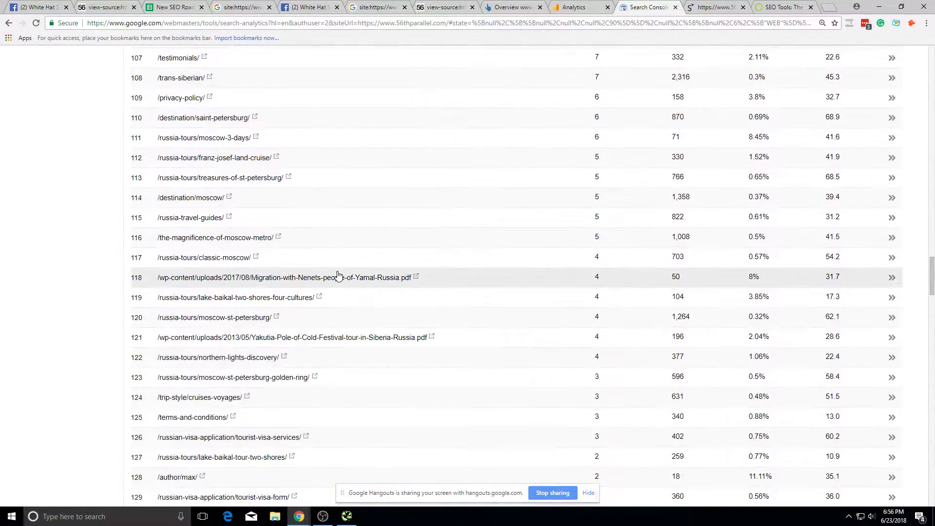
{"action": "scroll", "coordinate": [668, 338], "scroll_direction": "up", "scroll_amount": 20}
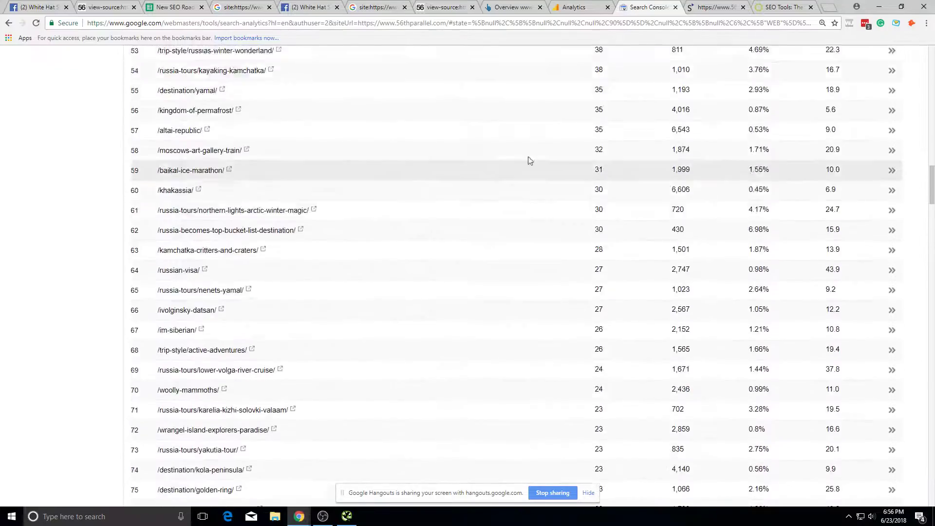
{"action": "scroll", "coordinate": [410, 153], "scroll_direction": "up", "scroll_amount": 15}
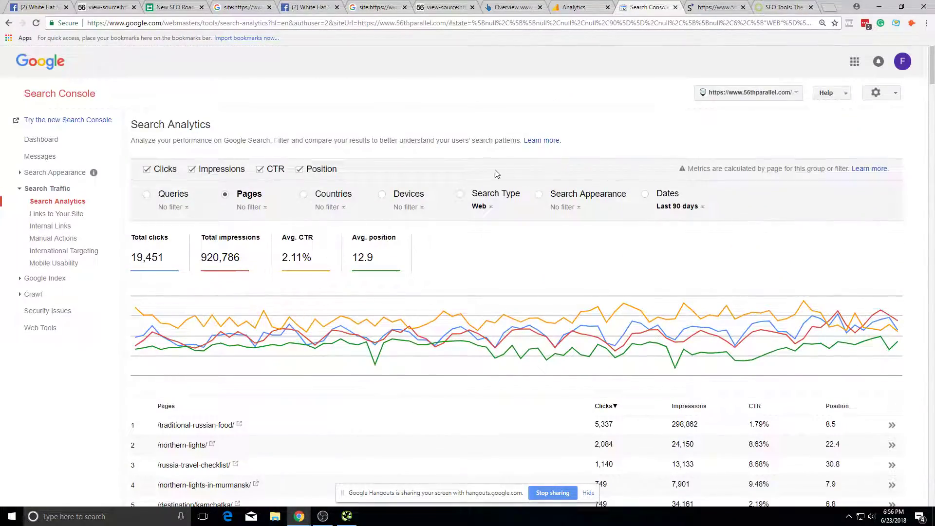
{"action": "left_click", "coordinate": [453, 5]}
Step: In Analytics, open the Behavior > Site Content > Landing Pages report
{"action": "left_click", "coordinate": [359, 5]}
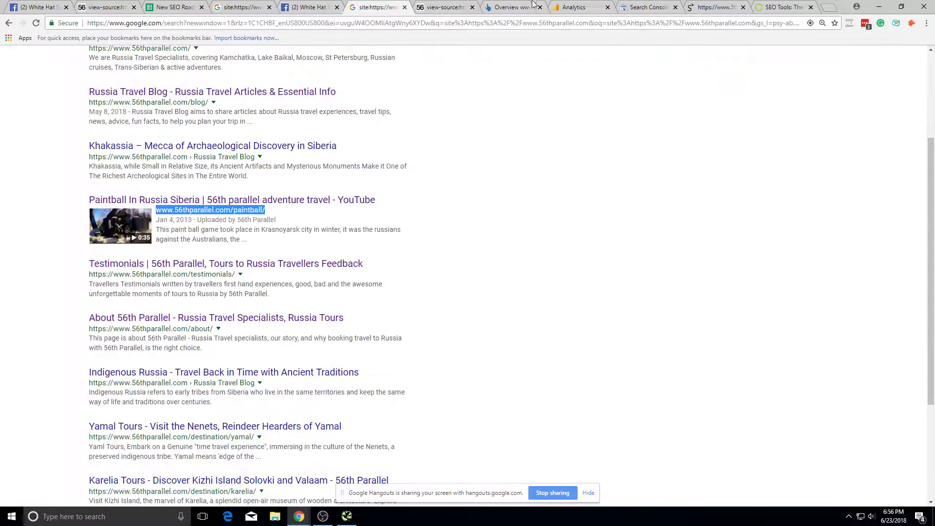
{"action": "left_click", "coordinate": [558, 7]}
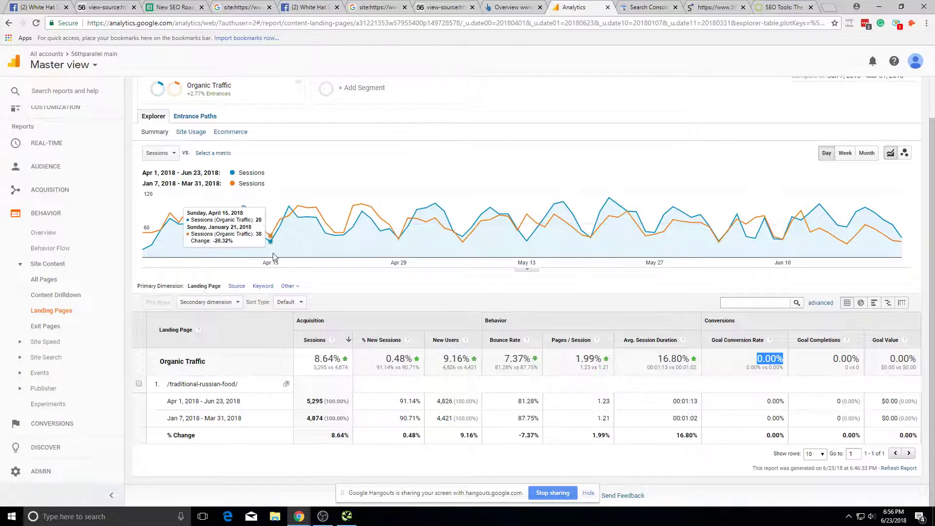
{"action": "left_click", "coordinate": [79, 345]}
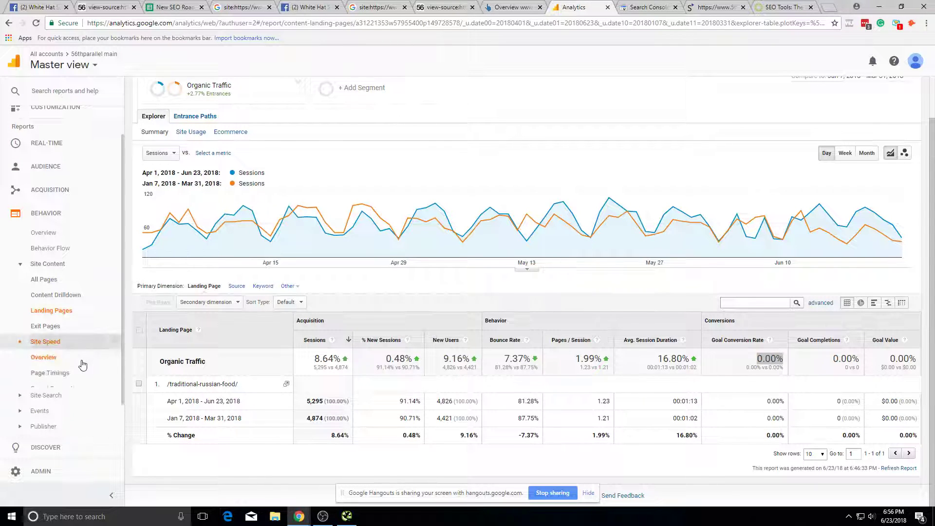
{"action": "left_click", "coordinate": [81, 345]}
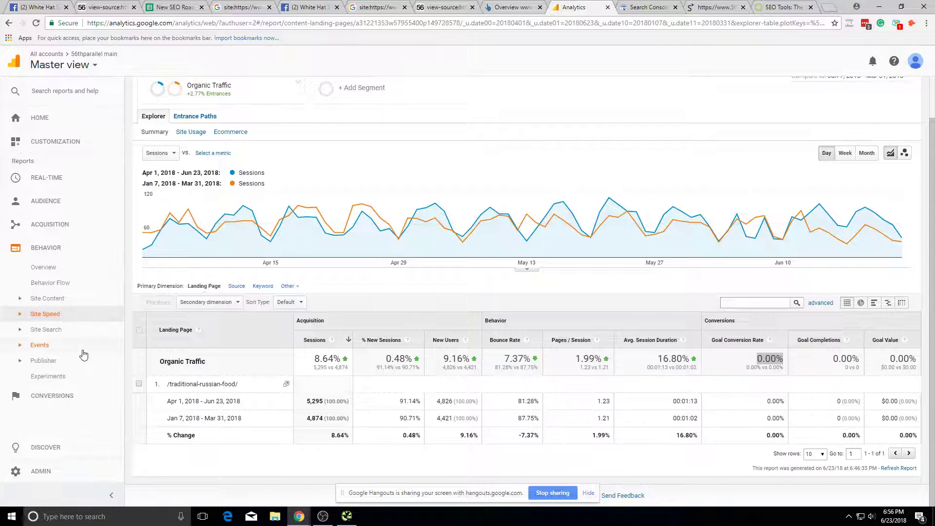
{"action": "left_click", "coordinate": [79, 301]}
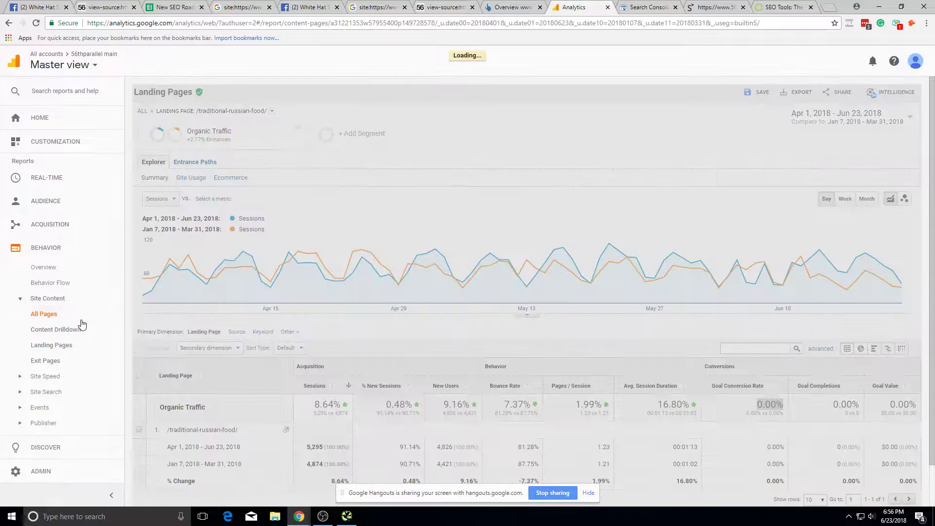
{"action": "left_click", "coordinate": [82, 346]}
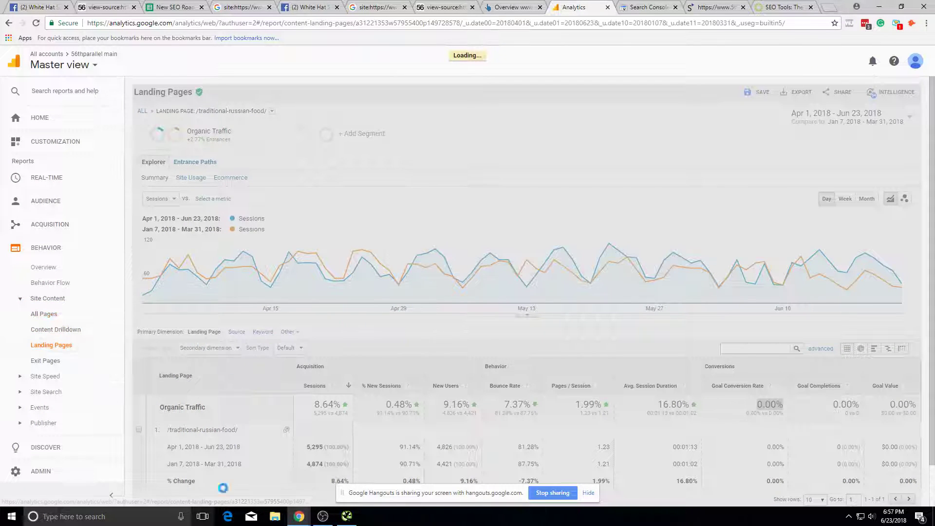
{"action": "scroll", "coordinate": [530, 291], "scroll_direction": "down", "scroll_amount": 1}
{"action": "scroll", "coordinate": [531, 291], "scroll_direction": "down", "scroll_amount": 10}
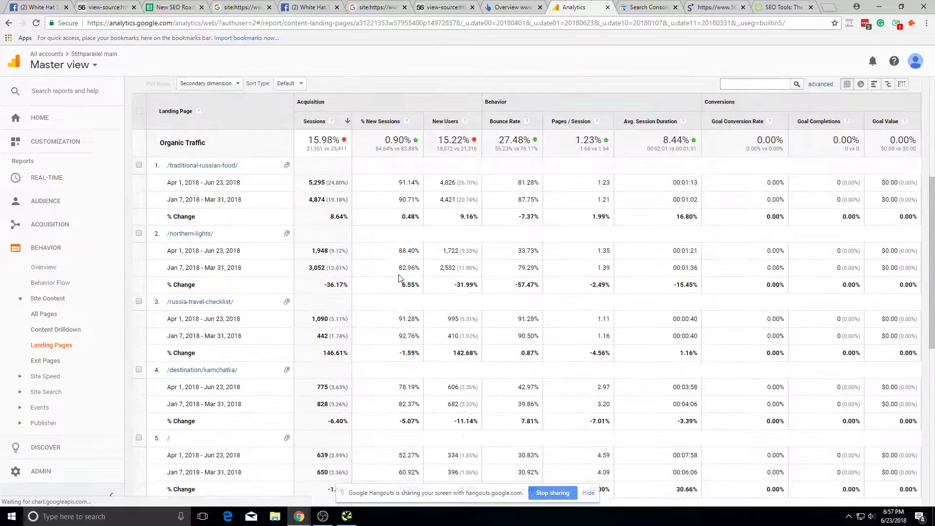
Step: Show 250 rows per page in the Landing Pages report
{"action": "left_click", "coordinate": [807, 454]}
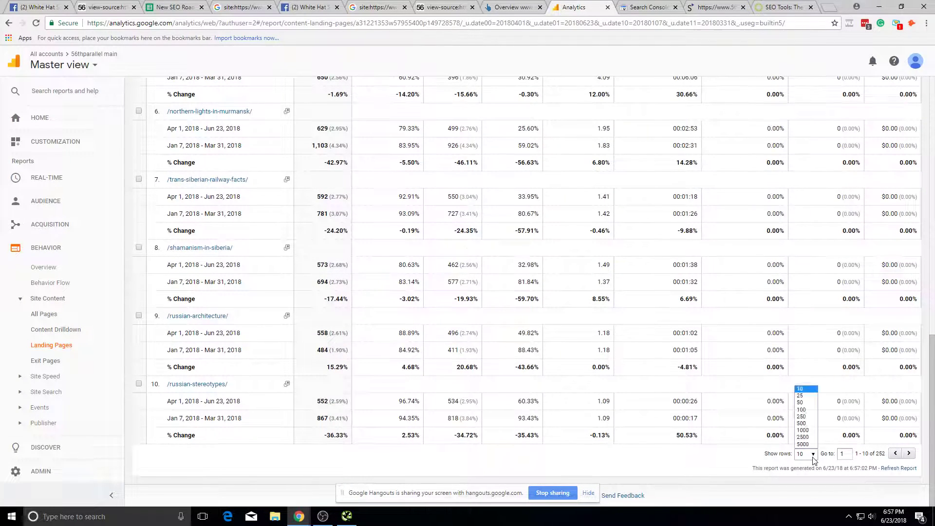
{"action": "left_click", "coordinate": [813, 424]}
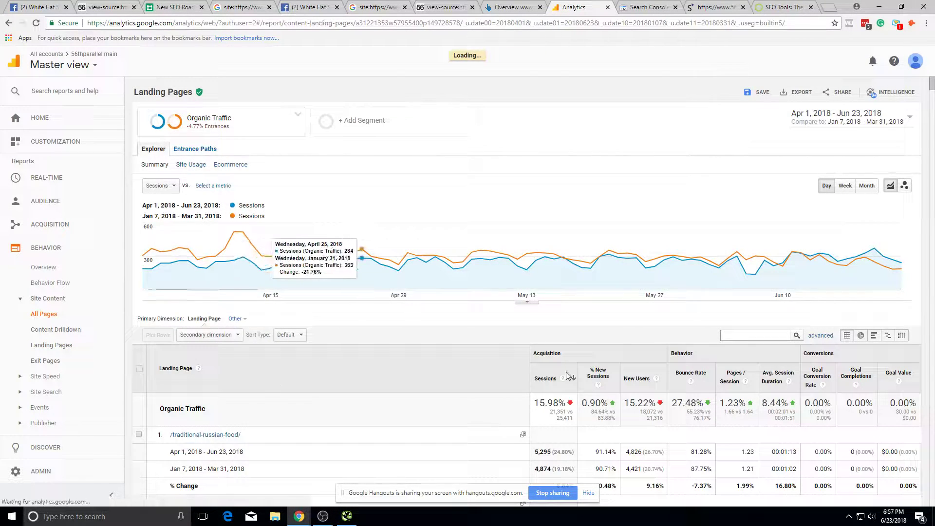
{"action": "scroll", "coordinate": [718, 324], "scroll_direction": "down", "scroll_amount": 10}
{"action": "scroll", "coordinate": [718, 324], "scroll_direction": "down", "scroll_amount": 2}
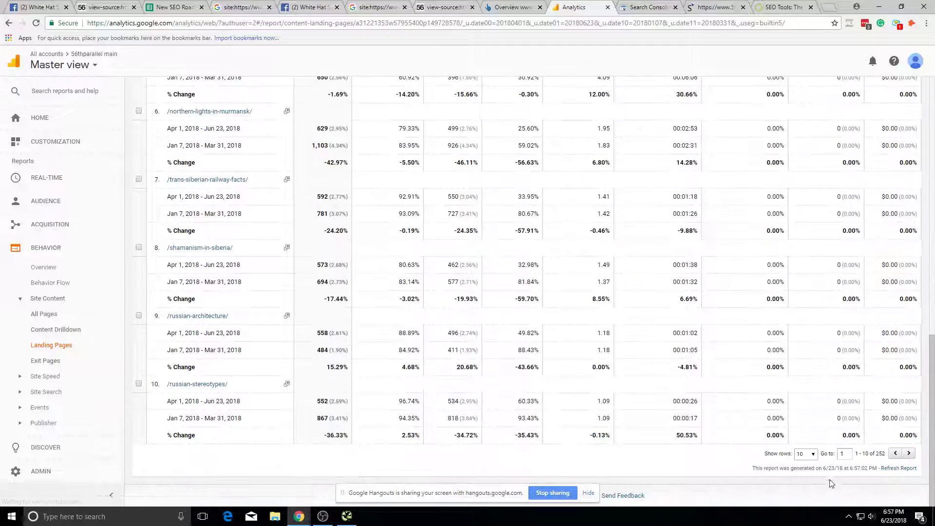
{"action": "left_click", "coordinate": [802, 454]}
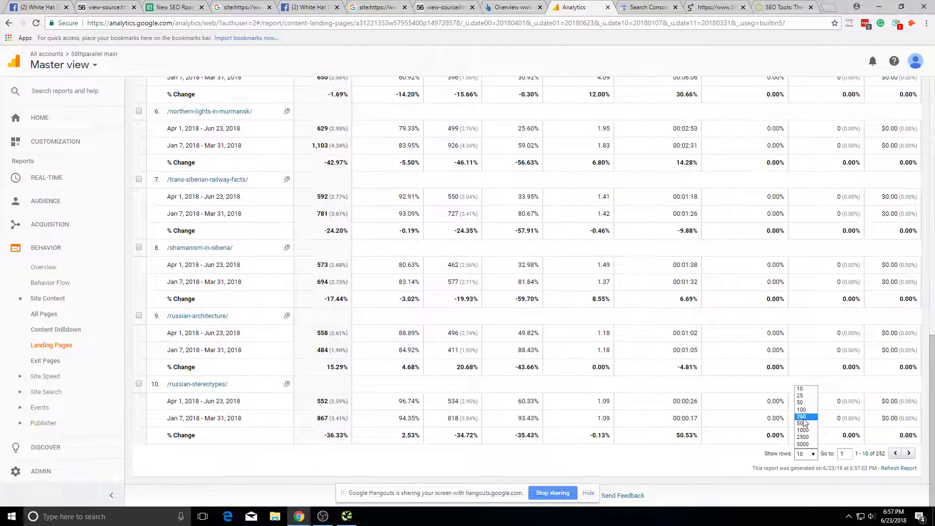
{"action": "left_click", "coordinate": [801, 416]}
{"action": "scroll", "coordinate": [685, 311], "scroll_direction": "down", "scroll_amount": 20}
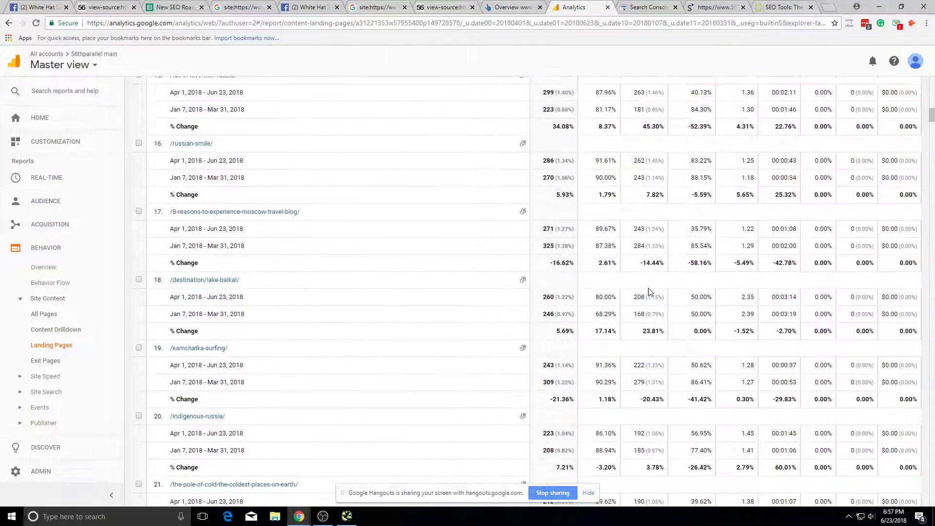
{"action": "scroll", "coordinate": [686, 318], "scroll_direction": "down", "scroll_amount": 15}
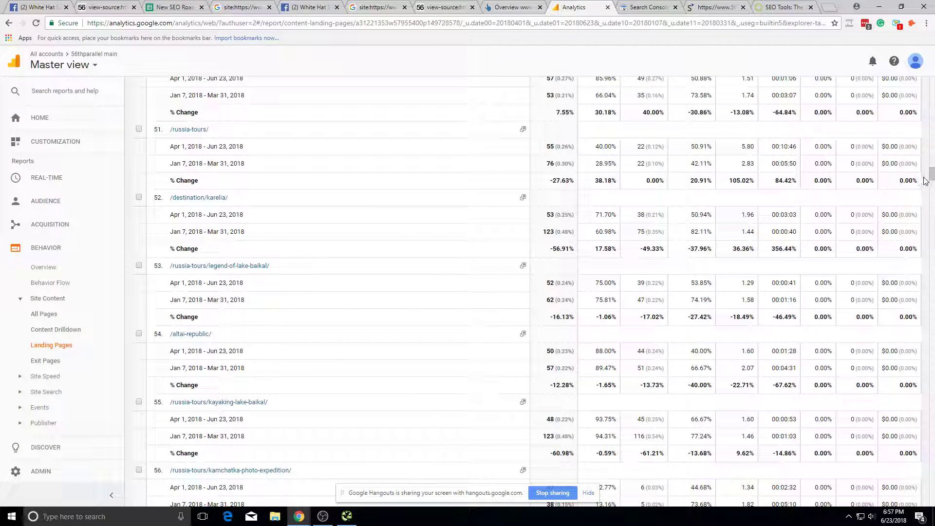
Step: Select the /russia-tours/?ct=t() path in row 186
{"action": "left_click_drag", "start_coordinate": [927, 221], "coordinate": [901, 403]}
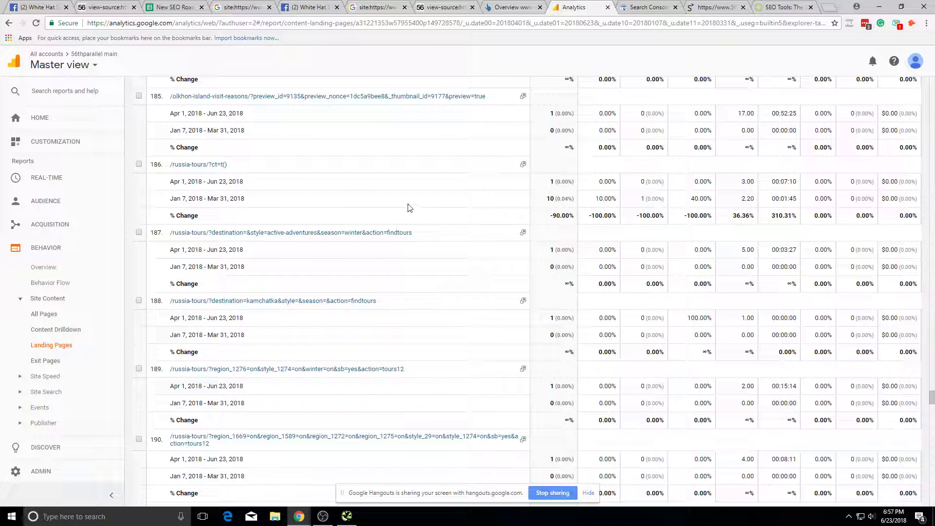
{"action": "left_click_drag", "start_coordinate": [319, 170], "coordinate": [192, 171]}
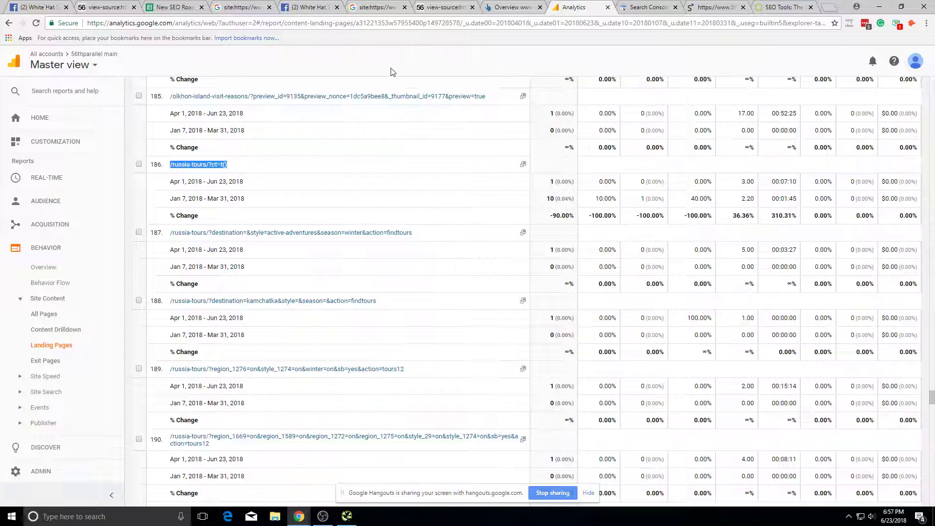
{"action": "scroll", "coordinate": [379, 249], "scroll_direction": "up", "scroll_amount": 5}
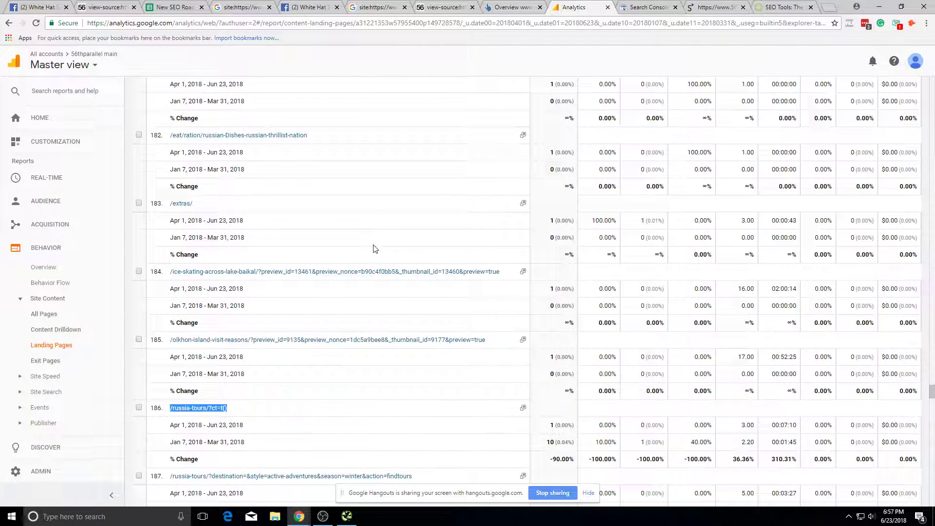
{"action": "scroll", "coordinate": [355, 171], "scroll_direction": "down", "scroll_amount": 1}
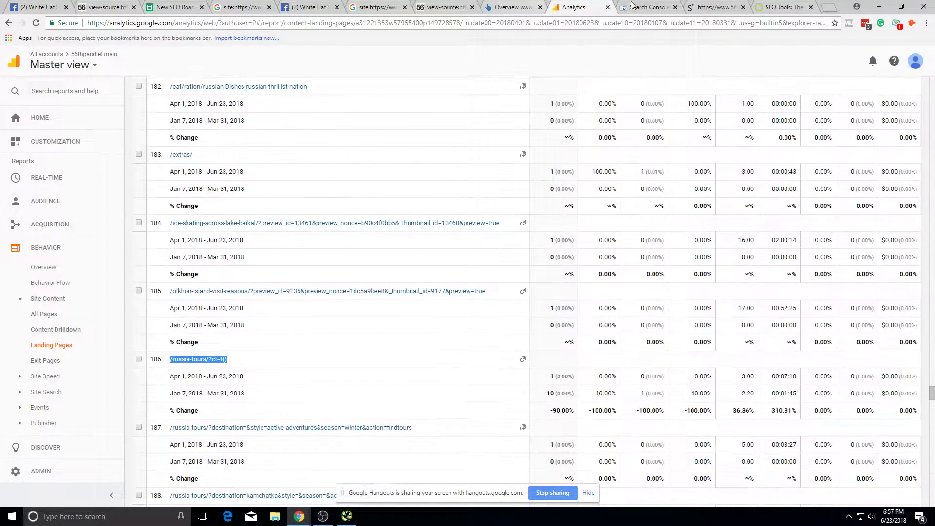
Step: In a new tab, search Google for site: followed by the copied landing-page path
{"action": "left_click", "coordinate": [827, 7]}
{"action": "type", "text": "s"}
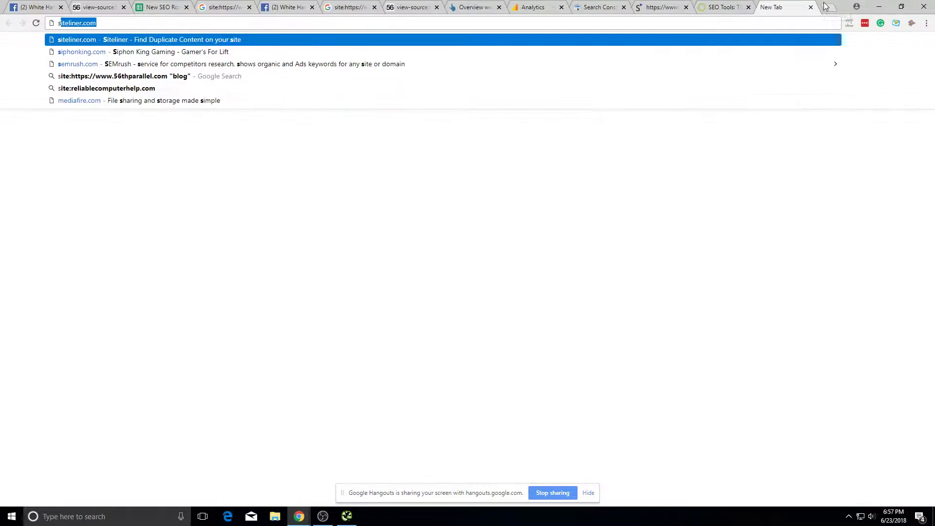
{"action": "type", "text": "ite:"}
{"action": "type", "text": "/russia-tours/?ct=t()"}
{"action": "key", "text": "Return"}
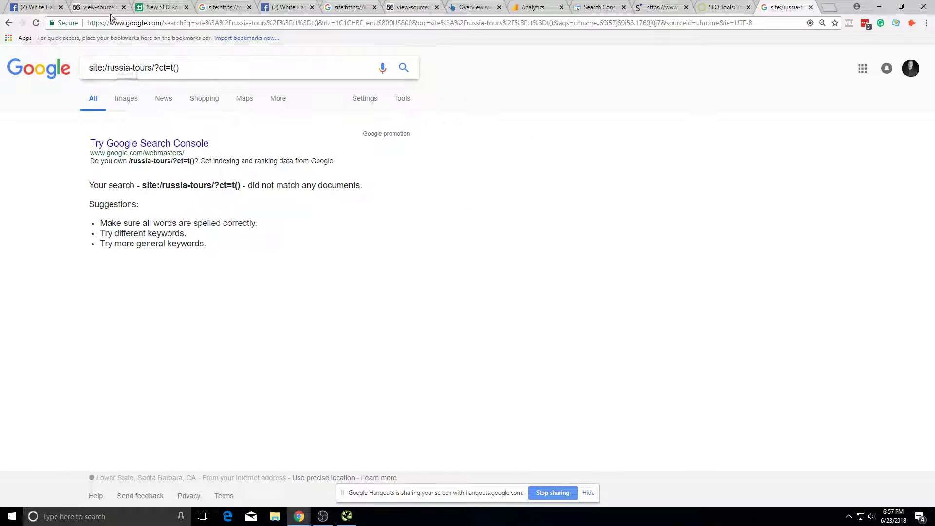
Step: Add the site's domain from the view-source tab to rerun the site: search for the full URL
{"action": "left_click", "coordinate": [98, 7]}
{"action": "left_click_drag", "start_coordinate": [184, 23], "coordinate": [100, 24]}
{"action": "key", "text": "ctrl+c"}
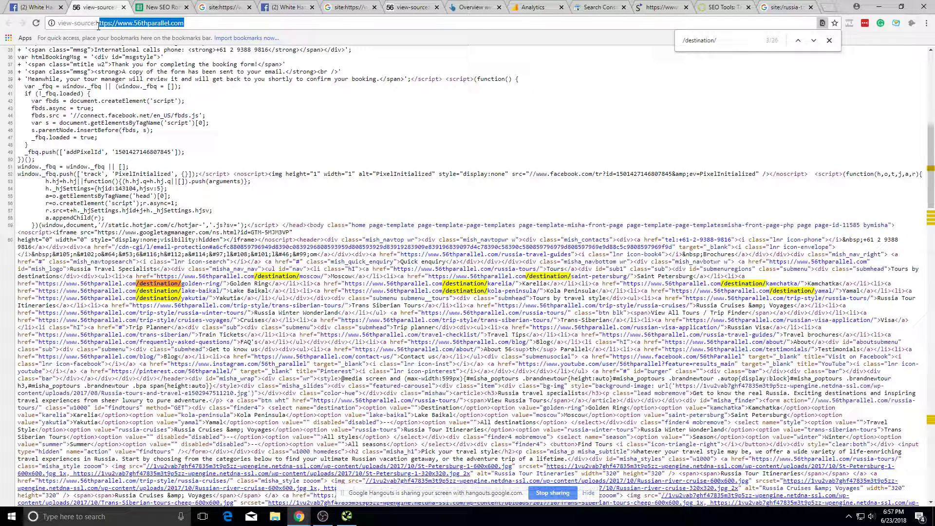
{"action": "left_click", "coordinate": [785, 7]}
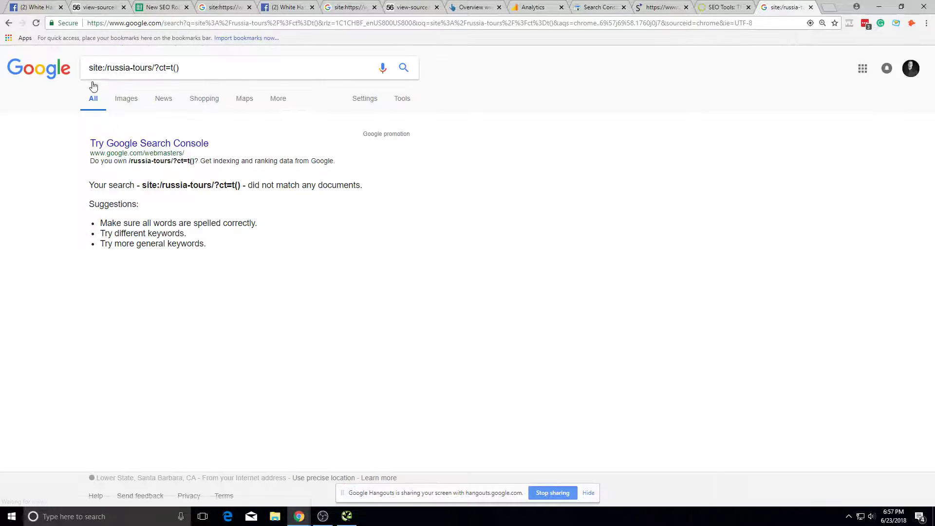
{"action": "left_click", "coordinate": [107, 73]}
{"action": "key", "text": "ctrl+v"}
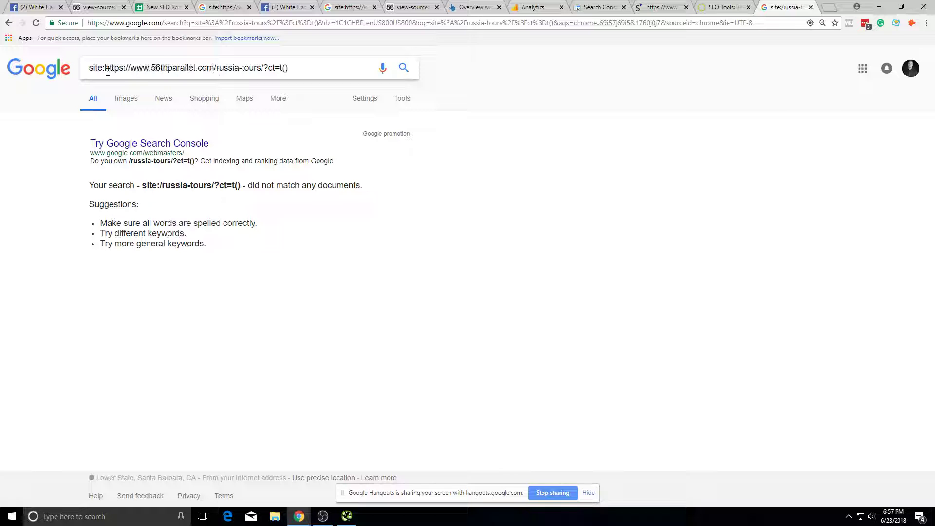
{"action": "key", "text": "Return"}
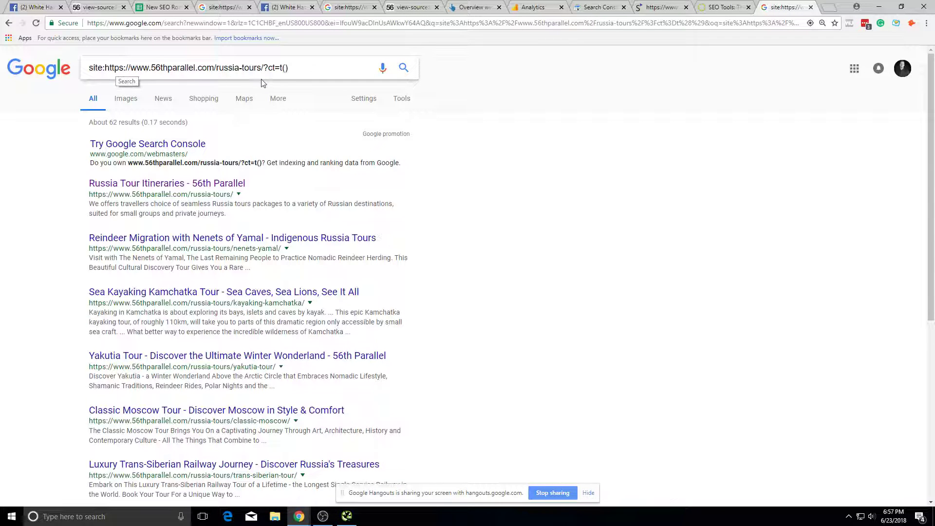
{"action": "left_click_drag", "start_coordinate": [291, 68], "coordinate": [130, 64]}
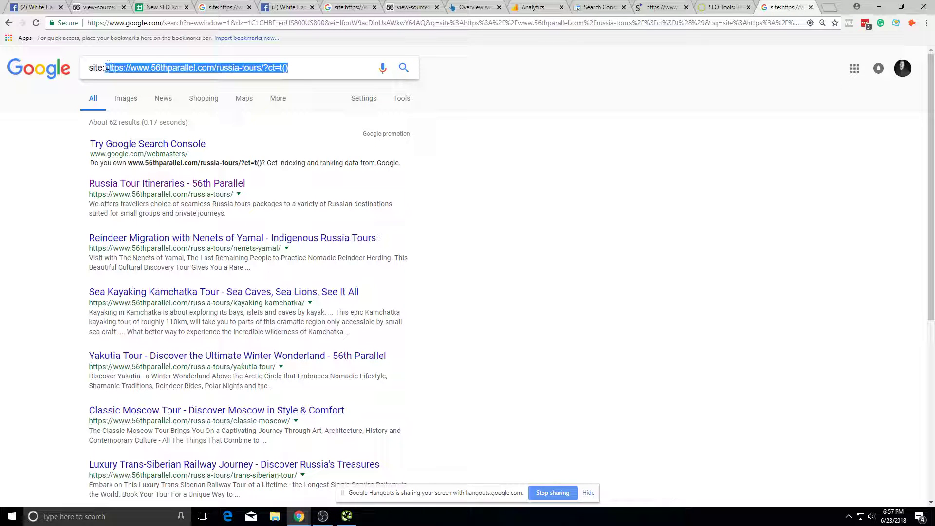
{"action": "scroll", "coordinate": [307, 250], "scroll_direction": "down", "scroll_amount": 6}
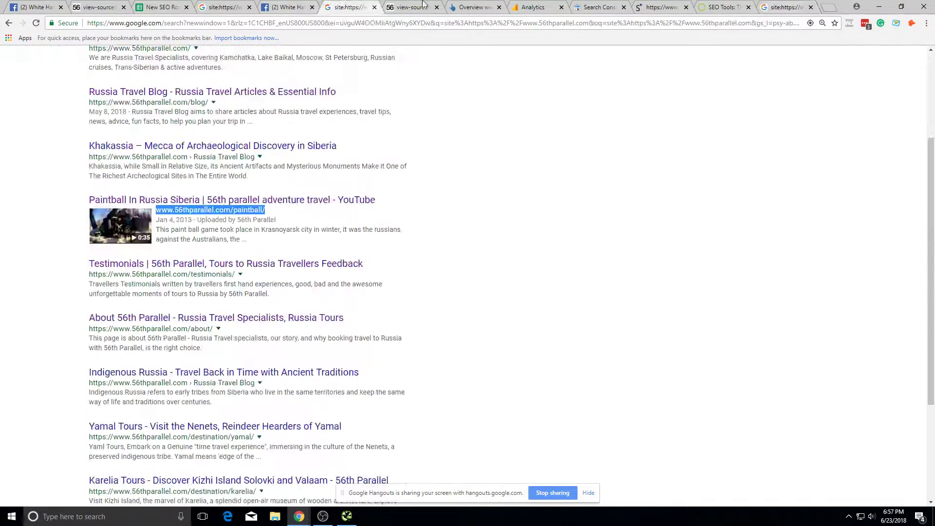
Step: Switch through the open tabs back to the Priority Checklist spreadsheet
{"action": "left_click", "coordinate": [660, 7]}
{"action": "left_click", "coordinate": [702, 7]}
{"action": "left_click", "coordinate": [612, 7]}
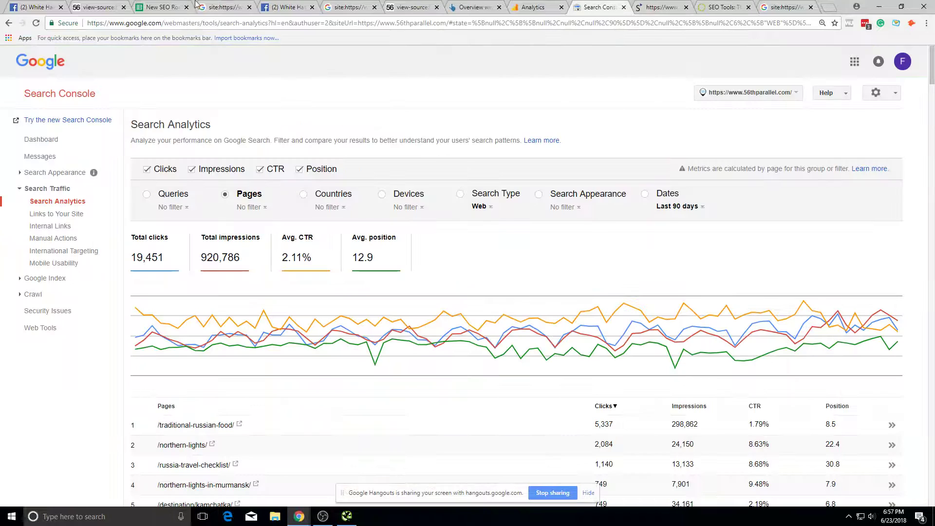
{"action": "left_click", "coordinate": [178, 6]}
{"action": "left_click", "coordinate": [477, 8]}
{"action": "left_click", "coordinate": [348, 7]}
{"action": "left_click", "coordinate": [266, 10]}
Step: Return to Analytics and open the Content Drilldown report
{"action": "left_click", "coordinate": [224, 7]}
{"action": "left_click", "coordinate": [182, 7]}
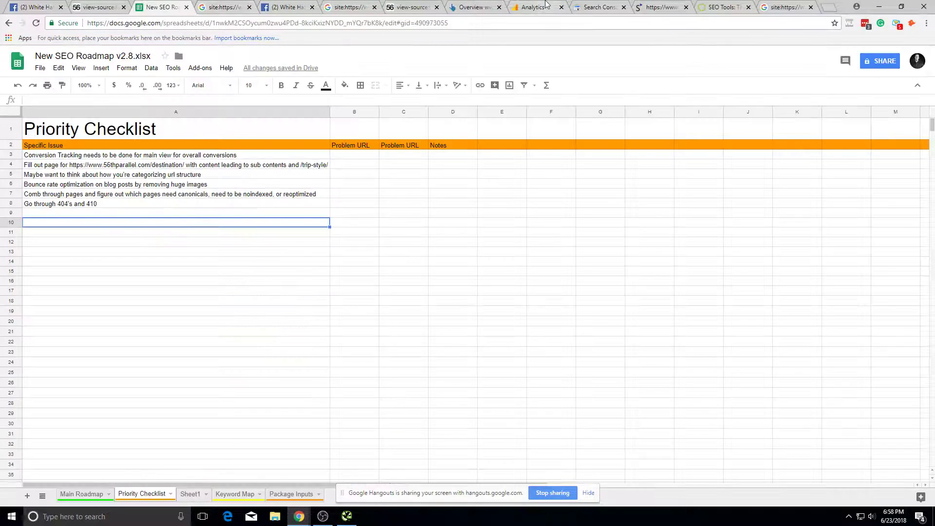
{"action": "left_click", "coordinate": [546, 6]}
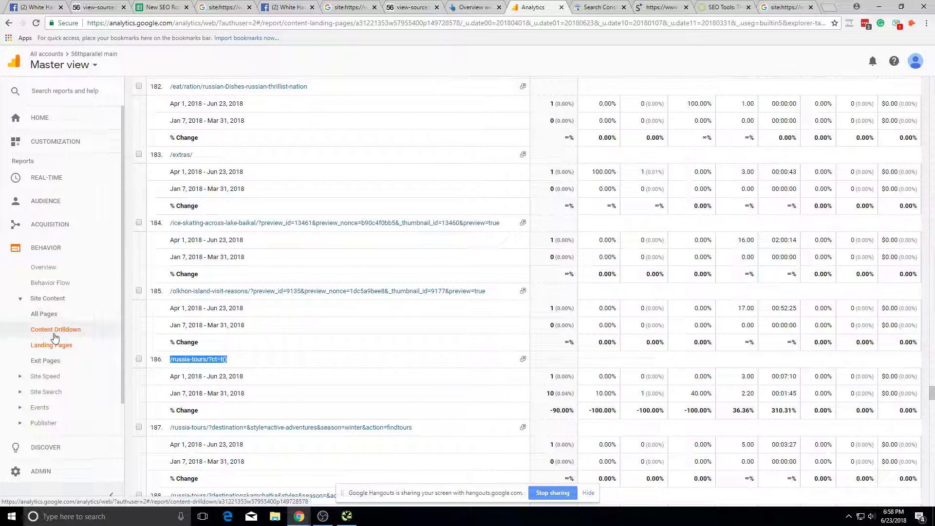
{"action": "scroll", "coordinate": [428, 412], "scroll_direction": "down", "scroll_amount": 3}
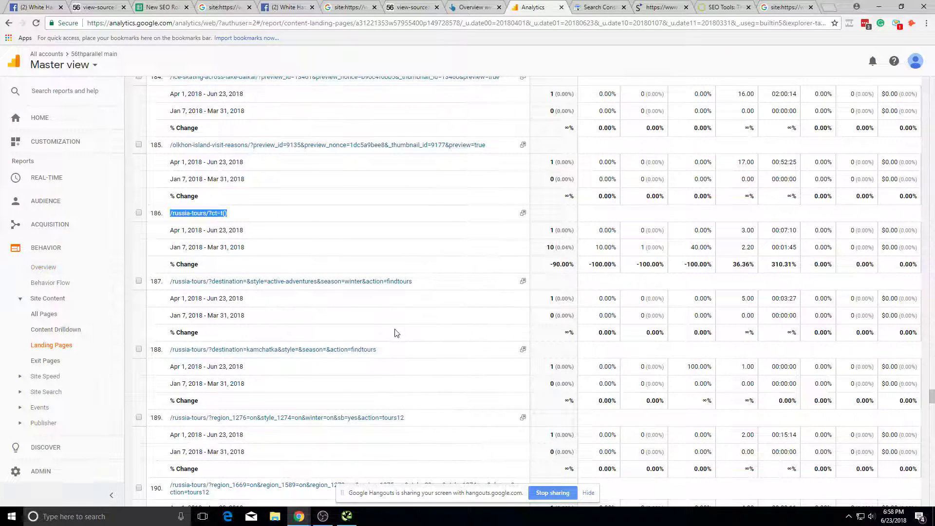
{"action": "scroll", "coordinate": [396, 330], "scroll_direction": "down", "scroll_amount": 3}
{"action": "left_click", "coordinate": [69, 343]}
{"action": "left_click", "coordinate": [79, 329]}
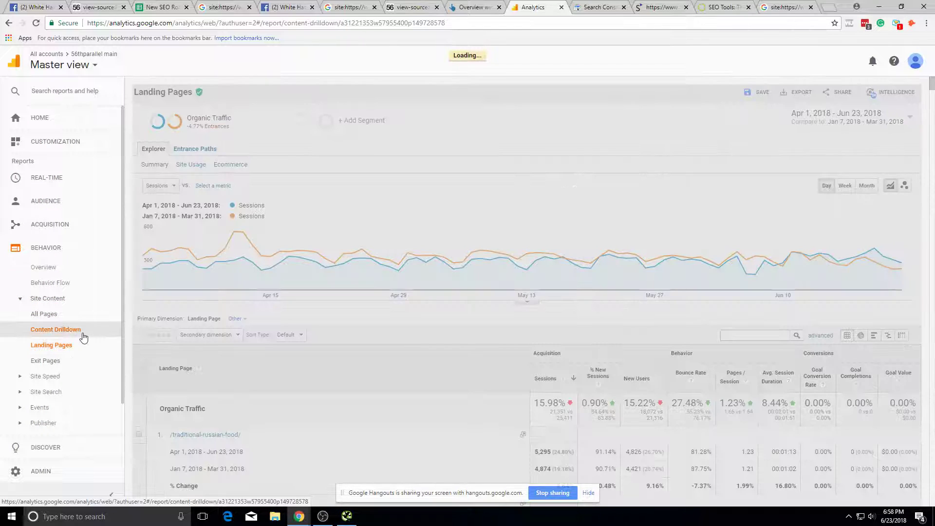
Step: Show 100 rows per page in the Content Drilldown report
{"action": "scroll", "coordinate": [413, 399], "scroll_direction": "down", "scroll_amount": 14}
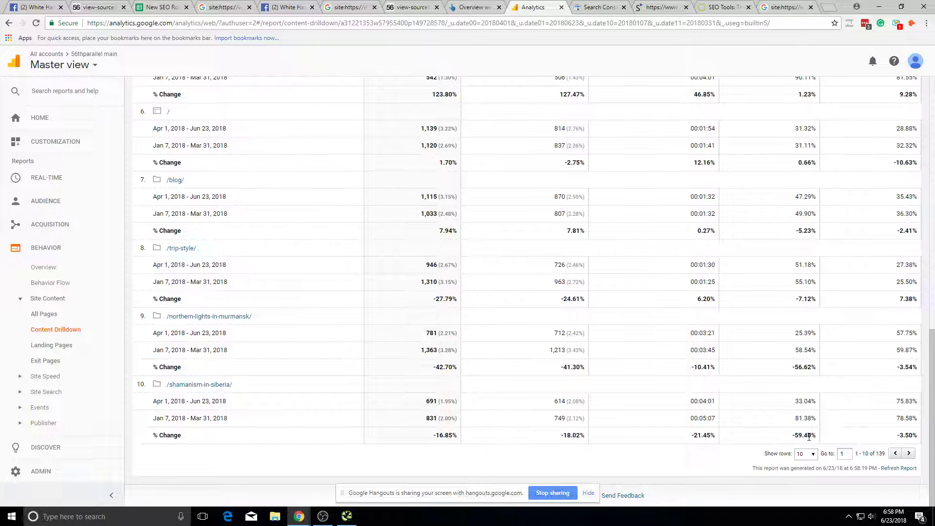
{"action": "scroll", "coordinate": [728, 439], "scroll_direction": "up", "scroll_amount": 14}
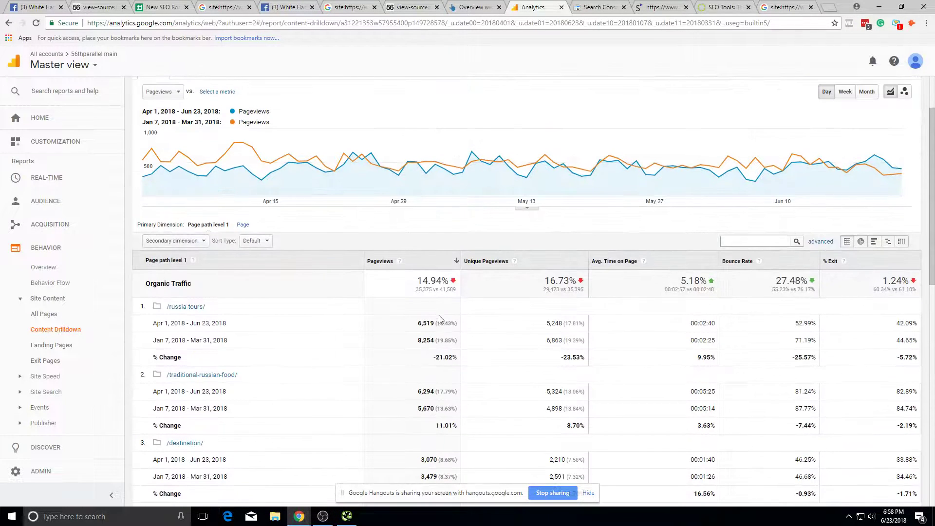
{"action": "scroll", "coordinate": [487, 317], "scroll_direction": "down", "scroll_amount": 14}
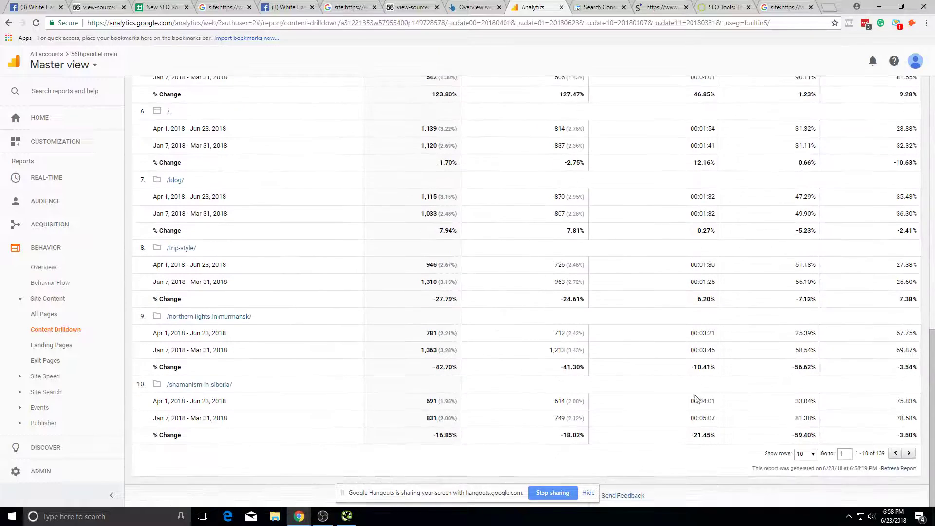
{"action": "left_click", "coordinate": [807, 453]}
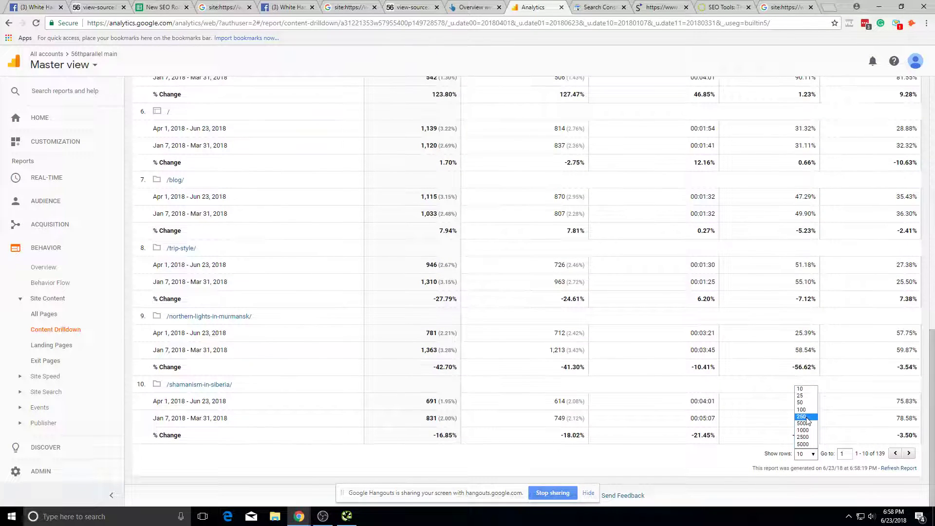
{"action": "left_click", "coordinate": [813, 415]}
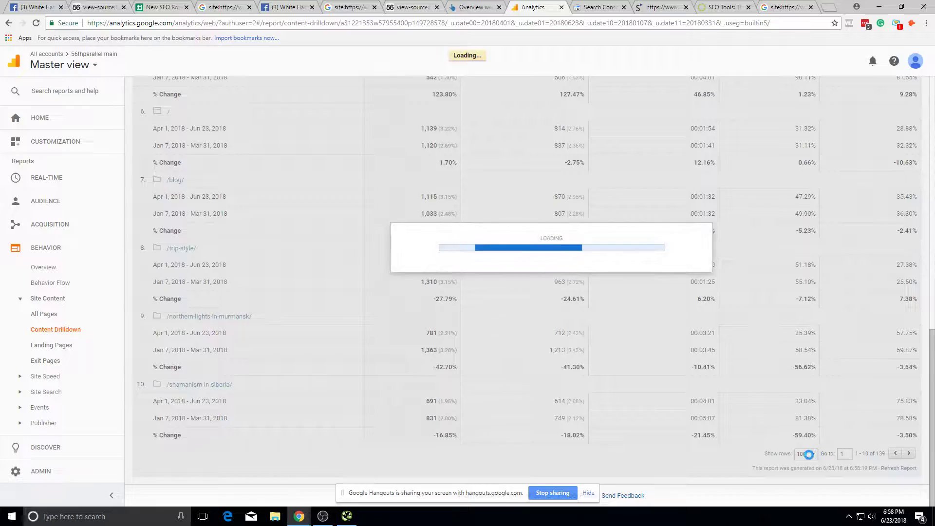
Step: Select the /?status=ok&ref=contactuspage page path
{"action": "scroll", "coordinate": [647, 452], "scroll_direction": "down", "scroll_amount": 20}
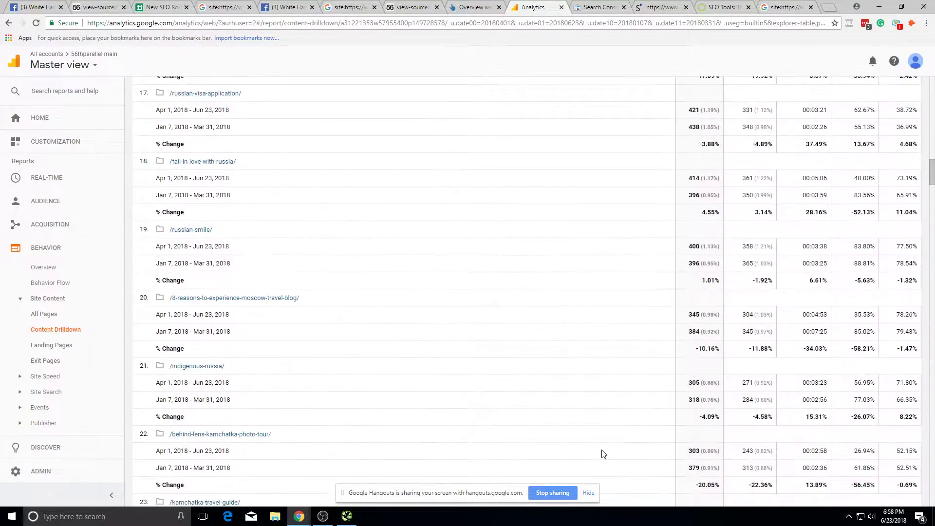
{"action": "scroll", "coordinate": [282, 318], "scroll_direction": "down", "scroll_amount": 20}
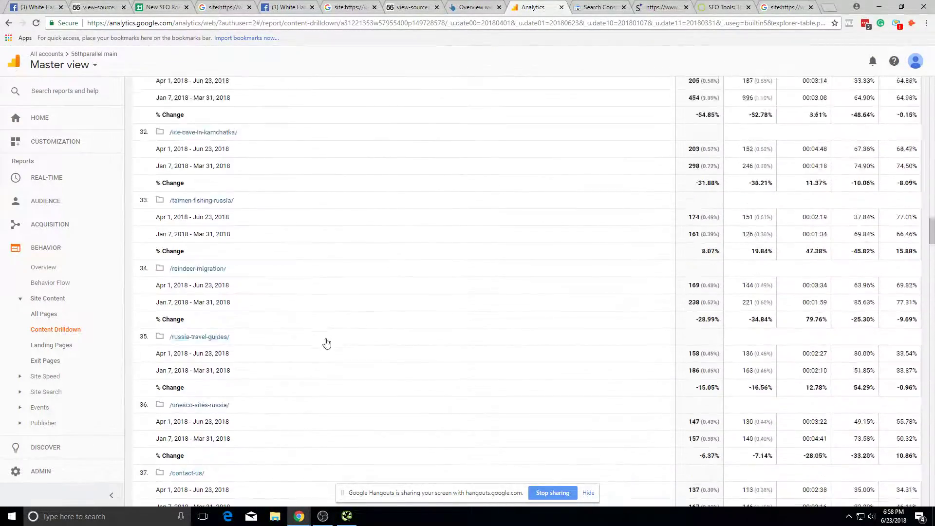
{"action": "scroll", "coordinate": [335, 342], "scroll_direction": "down", "scroll_amount": 20}
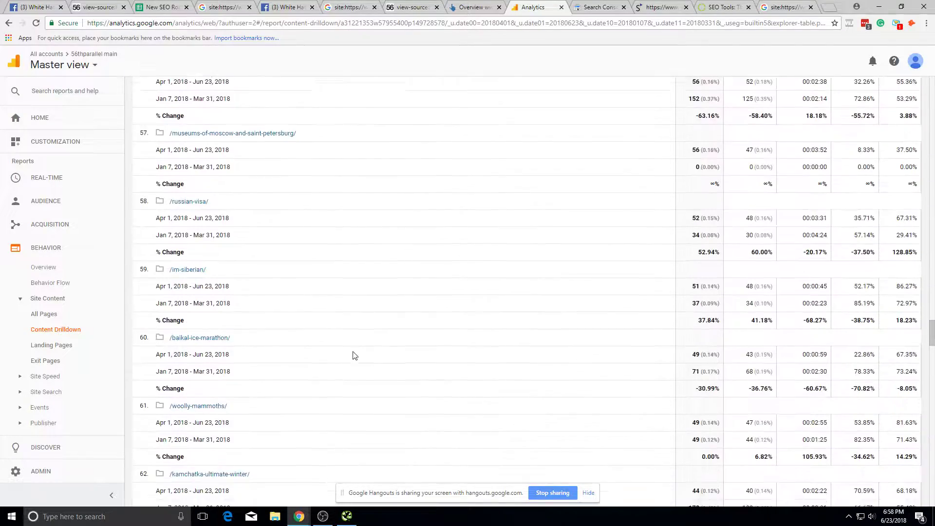
{"action": "scroll", "coordinate": [249, 237], "scroll_direction": "up", "scroll_amount": 4}
{"action": "left_click_drag", "start_coordinate": [262, 181], "coordinate": [168, 181]}
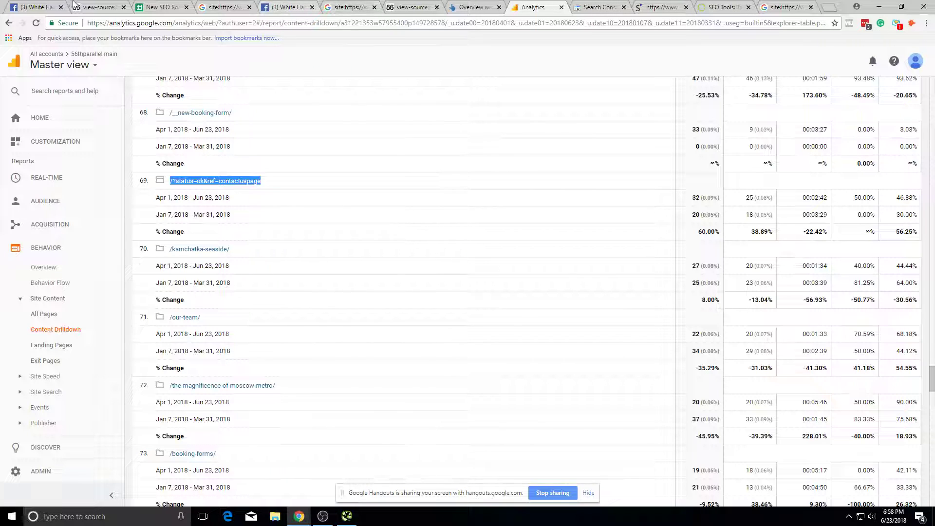
Step: Edit the site: query to search for pages containing "/?" and then "?/"
{"action": "left_click", "coordinate": [226, 7]}
{"action": "left_click", "coordinate": [231, 78]}
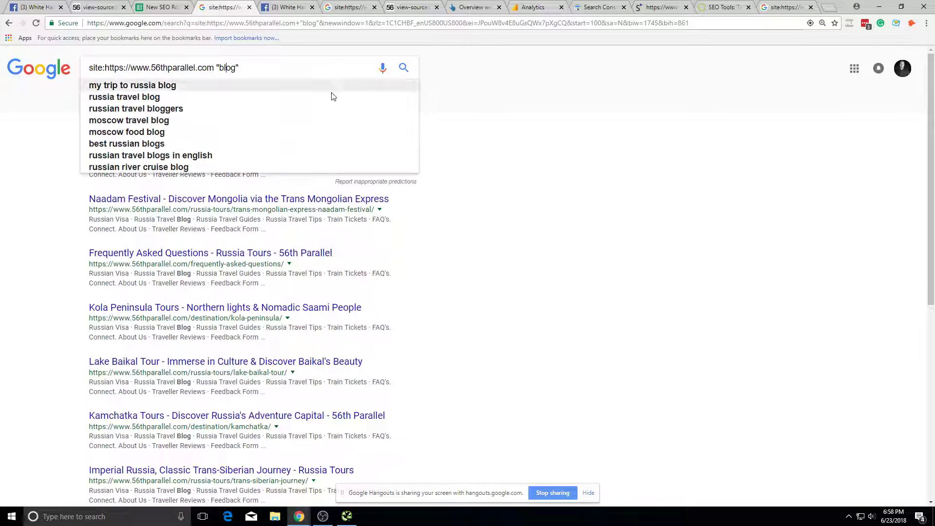
{"action": "key", "text": "BackSpace"}
{"action": "key", "text": "BackSpace"}
{"action": "key", "text": "BackSpace"}
{"action": "type", "text": "/?"}
{"action": "key", "text": "Return"}
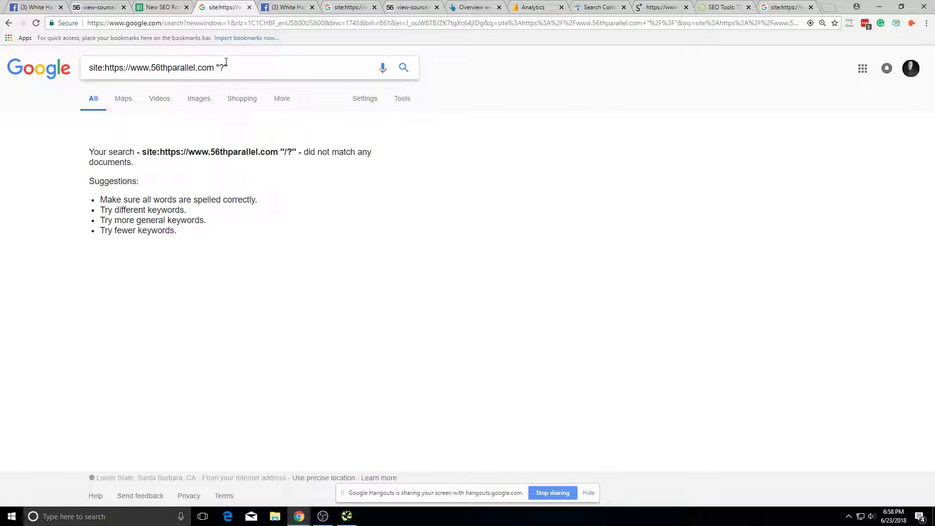
{"action": "key", "text": "Return"}
{"action": "type", "text": "/"}
{"action": "key", "text": "Return"}
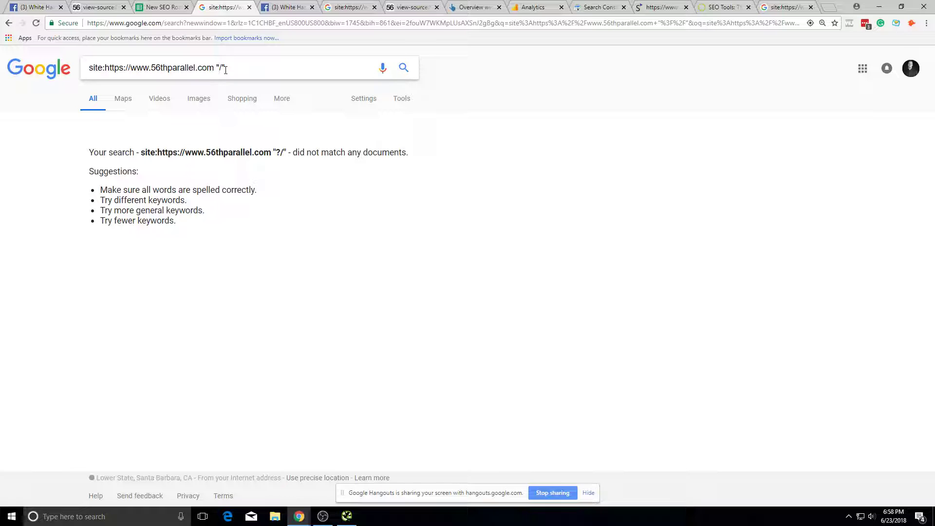
Step: Change the quoted term to "=" and run the site: search
{"action": "key", "text": "ctrl+v"}
{"action": "key", "text": "ctrl+z"}
{"action": "key", "text": "BackSpace"}
{"action": "type", "text": "="}
{"action": "key", "text": "Return"}
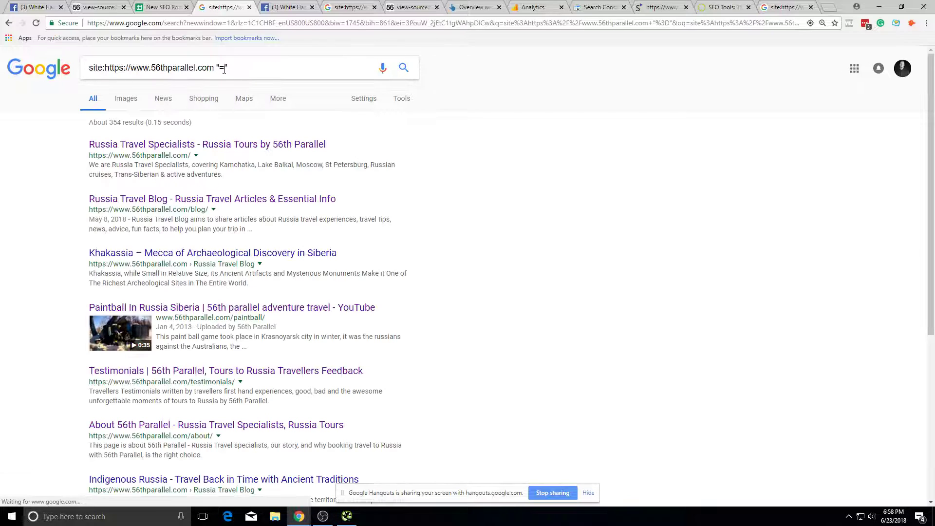
{"action": "scroll", "coordinate": [236, 310], "scroll_direction": "down", "scroll_amount": 10}
{"action": "scroll", "coordinate": [236, 310], "scroll_direction": "up", "scroll_amount": 10}
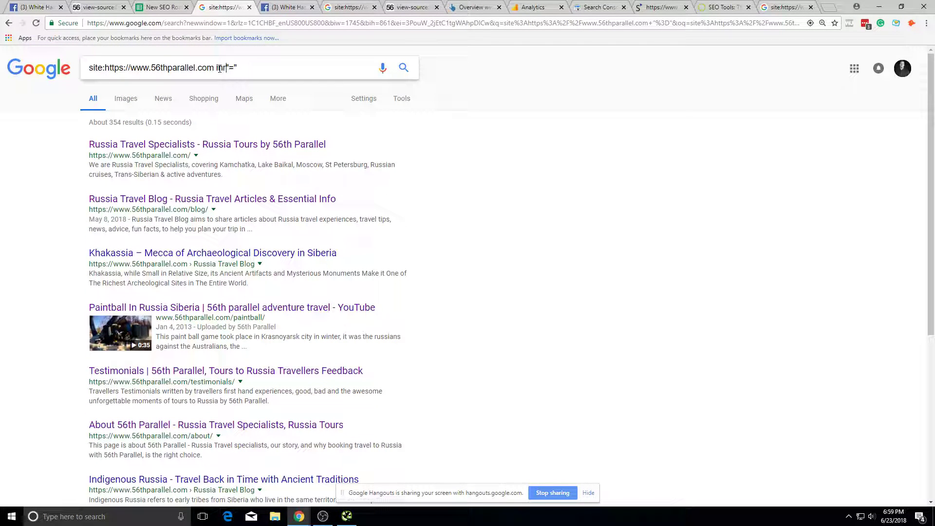
Step: Refine the query to inurl:"=" and run it
{"action": "key", "text": "BackSpace"}
{"action": "key", "text": "BackSpace"}
{"action": "type", "text": "url"}
{"action": "key", "text": "Return"}
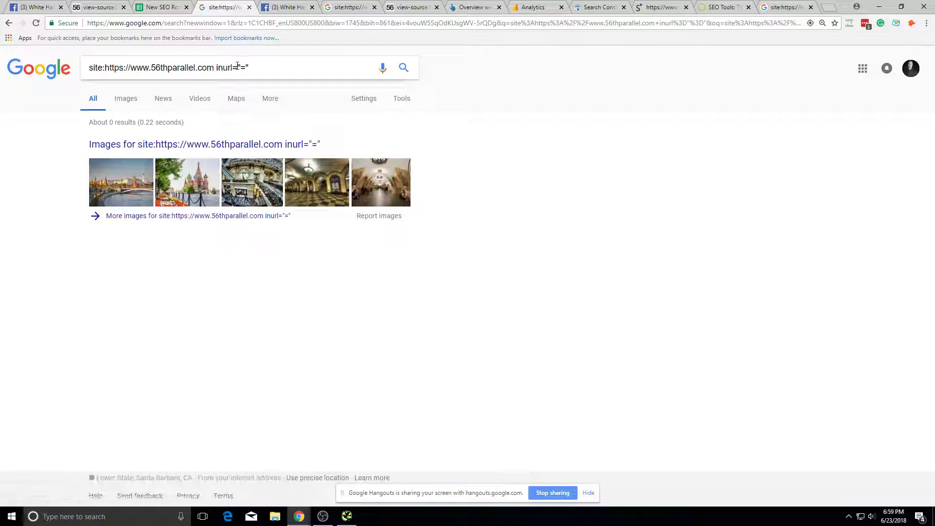
{"action": "type", "text": ":"}
{"action": "key", "text": "Return"}
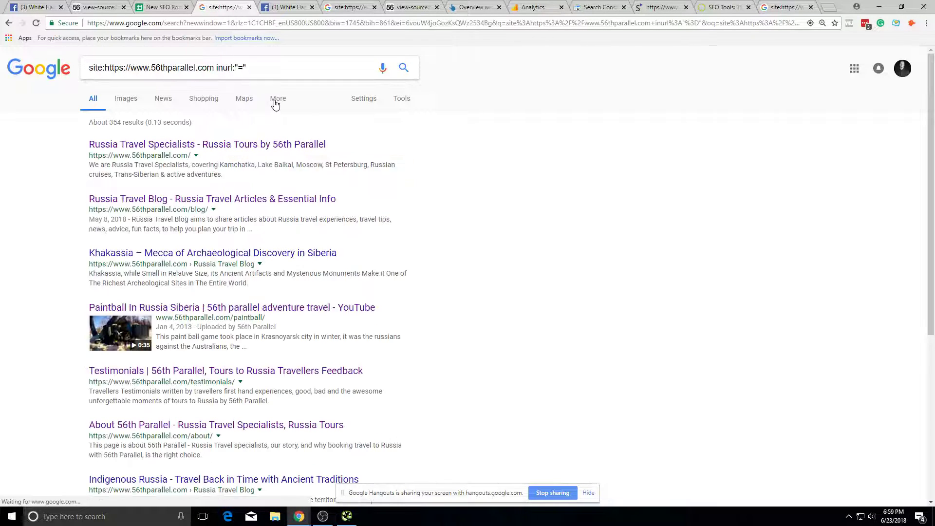
{"action": "scroll", "coordinate": [267, 142], "scroll_direction": "down", "scroll_amount": 3}
{"action": "scroll", "coordinate": [267, 142], "scroll_direction": "down", "scroll_amount": 2}
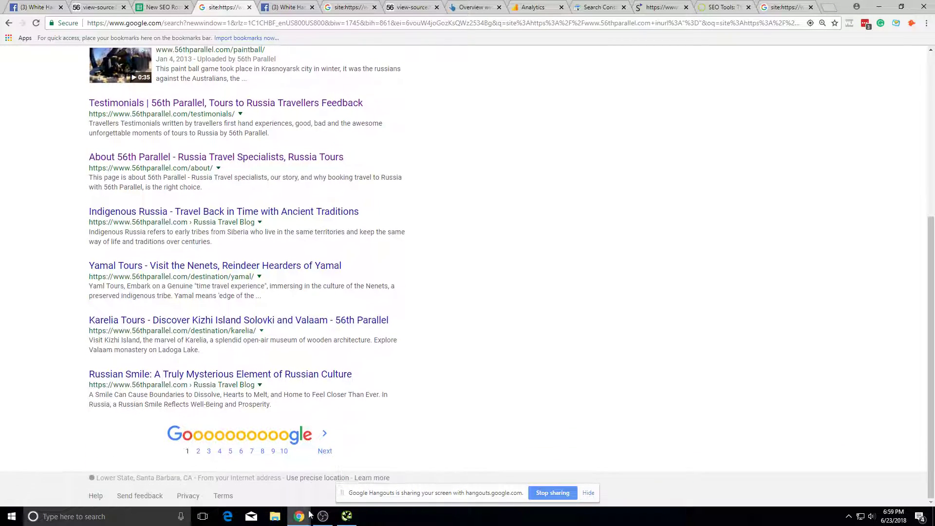
Step: Page through the results to results page 9
{"action": "left_click", "coordinate": [322, 452]}
{"action": "scroll", "coordinate": [292, 438], "scroll_direction": "down", "scroll_amount": 6}
{"action": "left_click", "coordinate": [265, 451]}
{"action": "scroll", "coordinate": [390, 380], "scroll_direction": "down", "scroll_amount": 6}
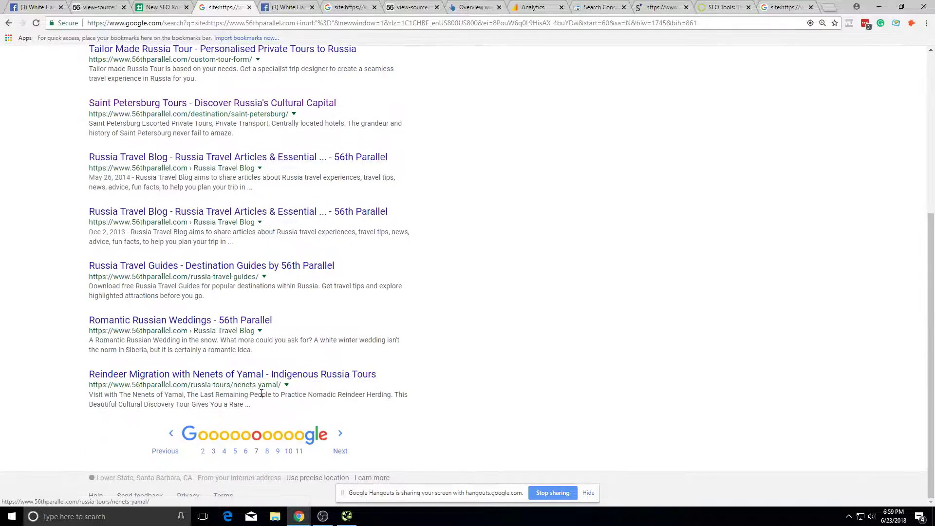
{"action": "left_click", "coordinate": [293, 451]}
Step: Replace the inurl filter with an exclusion of "/blog"
{"action": "key", "text": "shift+End"}
{"action": "key", "text": "BackSpace"}
{"action": "key", "text": "BackSpace"}
{"action": "key", "text": "BackSpace"}
{"action": "key", "text": "BackSpace"}
{"action": "type", "text": "-"}
{"action": "type", "text": "/blog/"}
{"action": "key", "text": "BackSpace"}
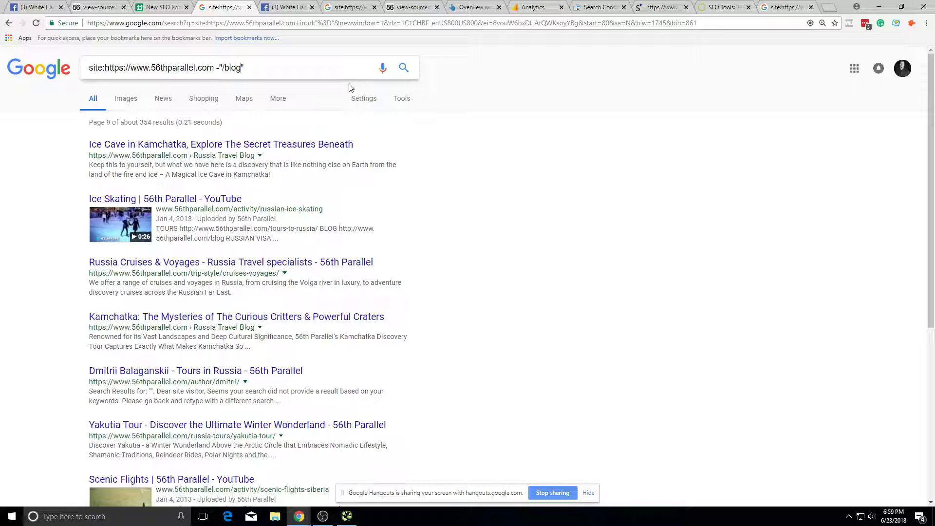
Step: Run the site: search excluding "/blog/" pages and review the results
{"action": "key", "text": "Return"}
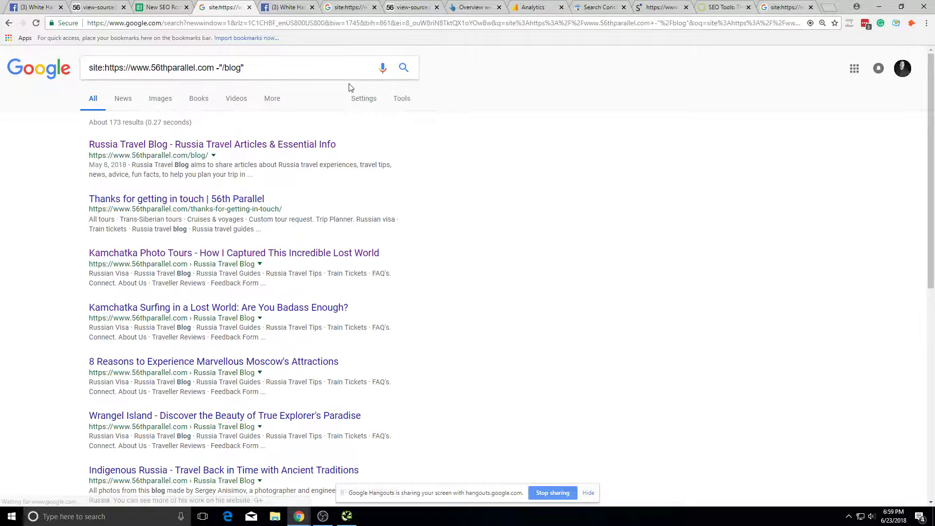
{"action": "scroll", "coordinate": [351, 136], "scroll_direction": "down", "scroll_amount": 8}
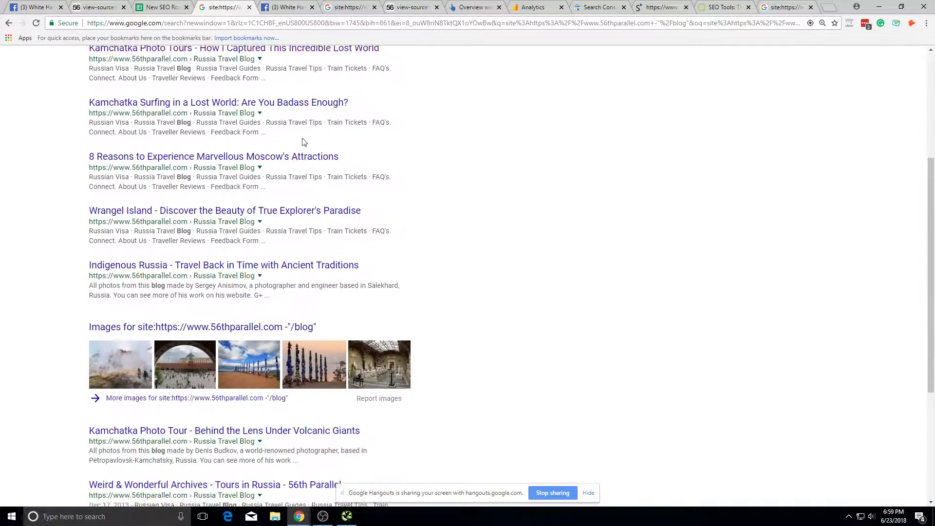
{"action": "scroll", "coordinate": [351, 209], "scroll_direction": "up", "scroll_amount": 5}
{"action": "scroll", "coordinate": [341, 185], "scroll_direction": "up", "scroll_amount": 3}
{"action": "scroll", "coordinate": [328, 174], "scroll_direction": "down", "scroll_amount": 8}
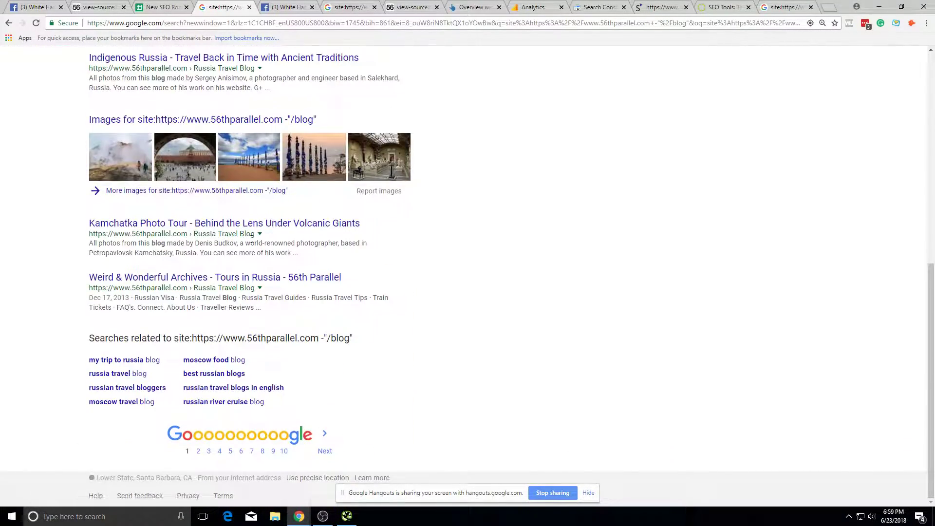
{"action": "scroll", "coordinate": [250, 241], "scroll_direction": "up", "scroll_amount": 8}
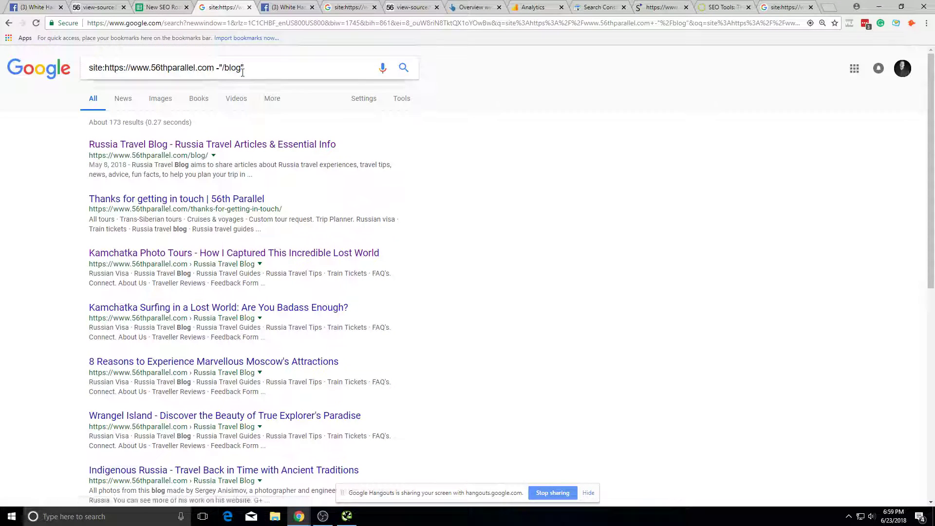
{"action": "left_click", "coordinate": [241, 68]}
{"action": "type", "text": "/\\"}
{"action": "key", "text": "Return"}
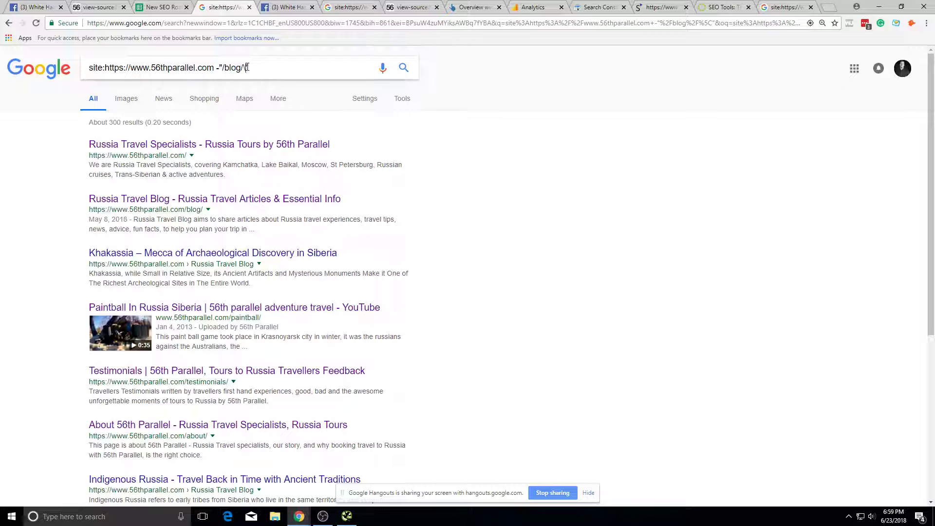
{"action": "key", "text": "Return"}
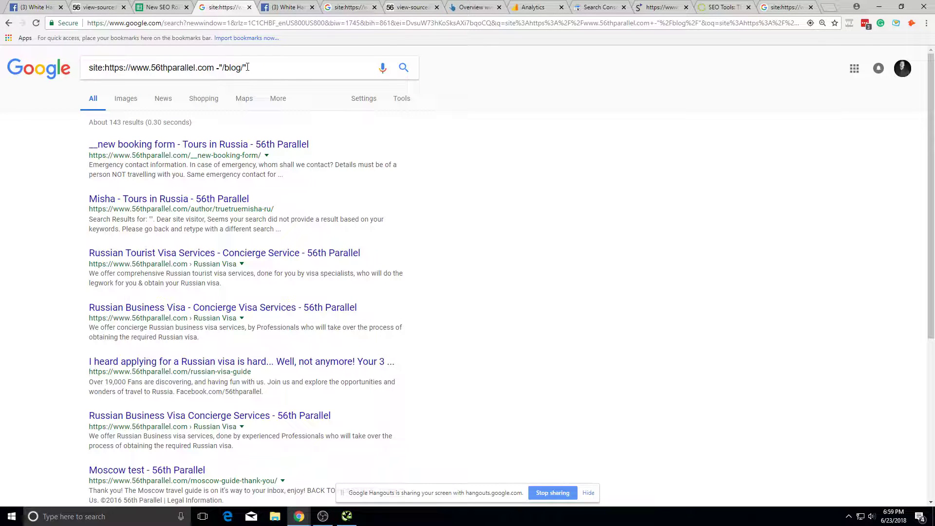
{"action": "scroll", "coordinate": [247, 195], "scroll_direction": "down", "scroll_amount": 5}
{"action": "scroll", "coordinate": [247, 195], "scroll_direction": "up", "scroll_amount": 5}
Step: Open the author page result in a new tab, review it, and close it
{"action": "right_click", "coordinate": [239, 185]}
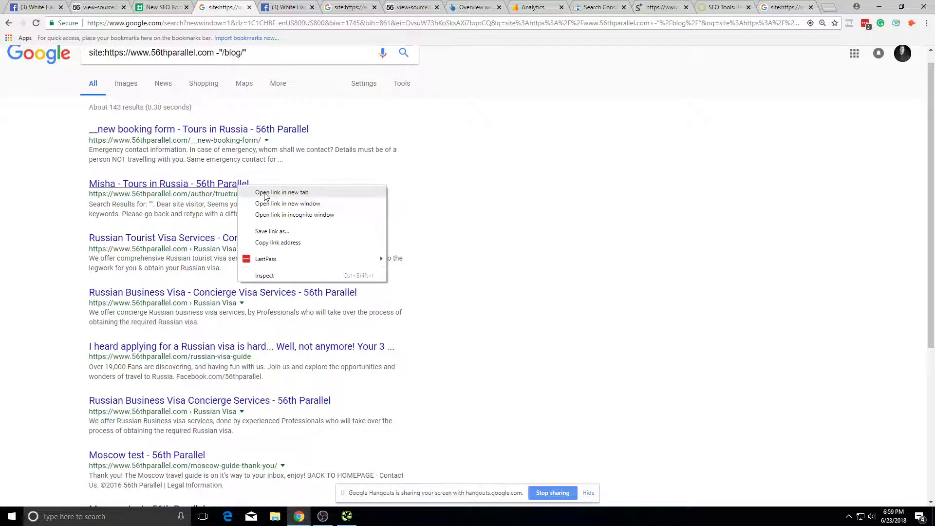
{"action": "left_click", "coordinate": [266, 193]}
{"action": "left_click", "coordinate": [287, 4]}
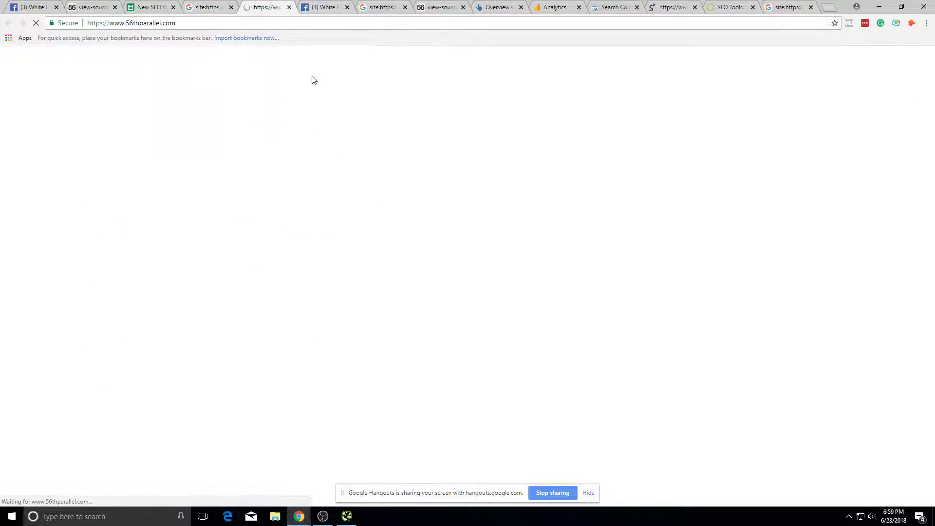
{"action": "scroll", "coordinate": [408, 219], "scroll_direction": "down", "scroll_amount": 5}
{"action": "scroll", "coordinate": [408, 219], "scroll_direction": "down", "scroll_amount": 4}
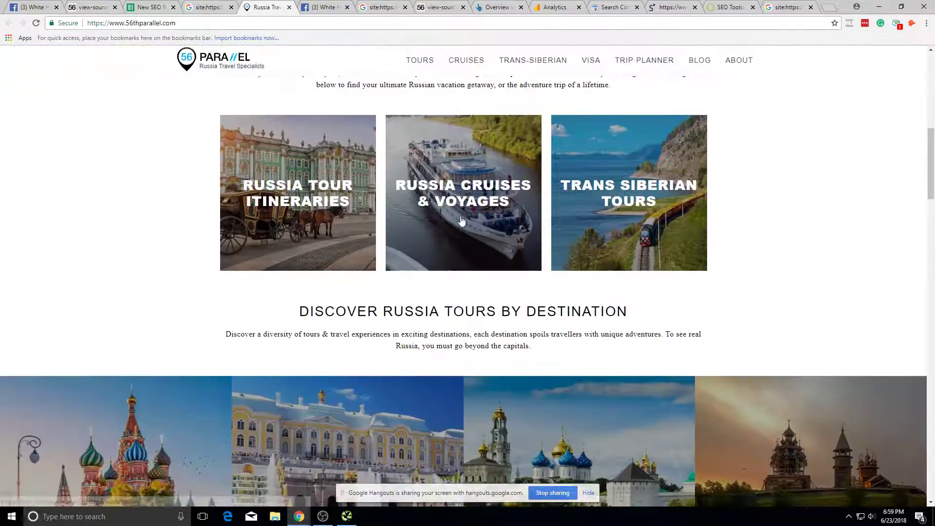
{"action": "scroll", "coordinate": [261, 163], "scroll_direction": "up", "scroll_amount": 9}
{"action": "left_click", "coordinate": [289, 6]}
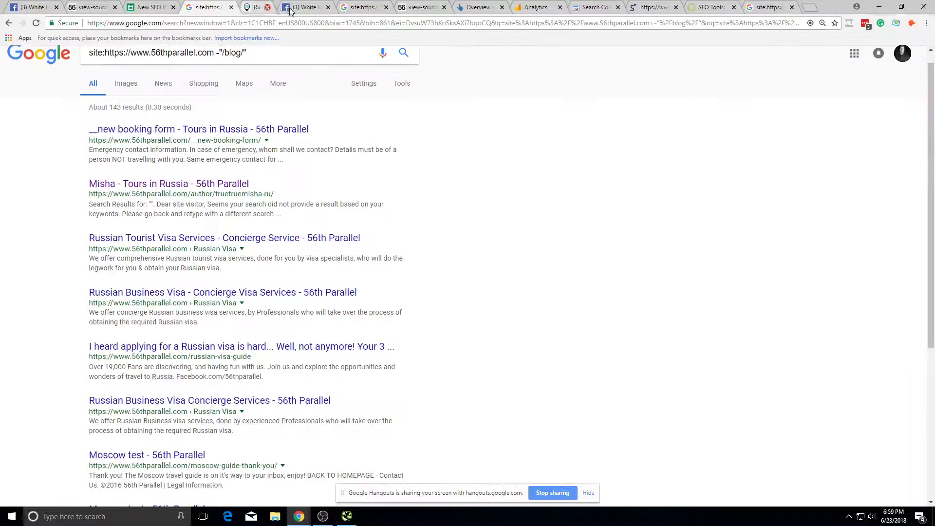
Step: Open the new booking form result in a new tab, then close it
{"action": "right_click", "coordinate": [217, 124]}
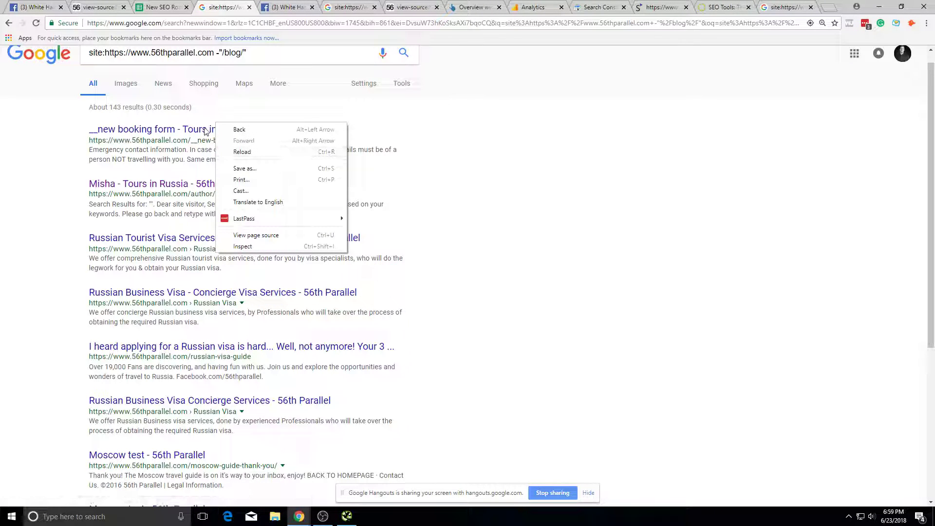
{"action": "right_click", "coordinate": [204, 128]}
{"action": "left_click", "coordinate": [245, 135]}
{"action": "left_click", "coordinate": [274, 7]}
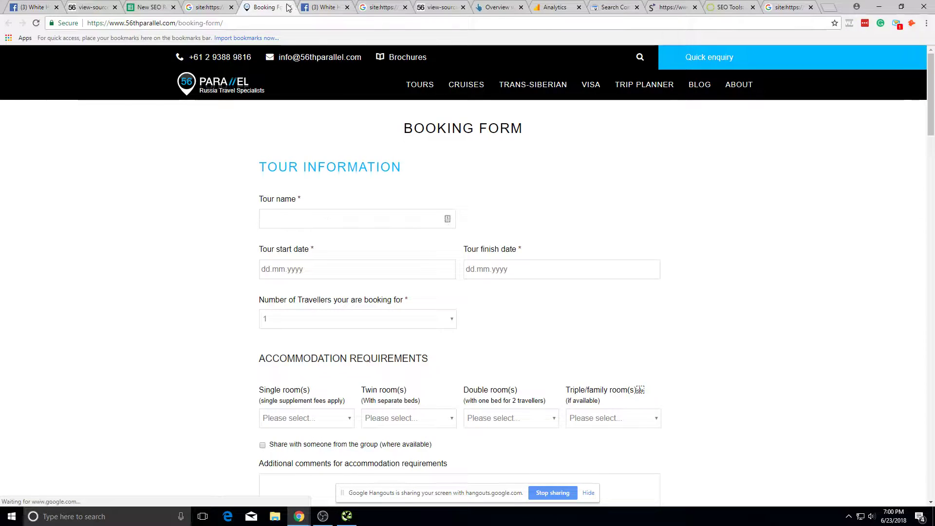
{"action": "left_click", "coordinate": [288, 6]}
Step: Open the Moscow test thank-you page result, select its address, and close it
{"action": "scroll", "coordinate": [145, 172], "scroll_direction": "down", "scroll_amount": 4}
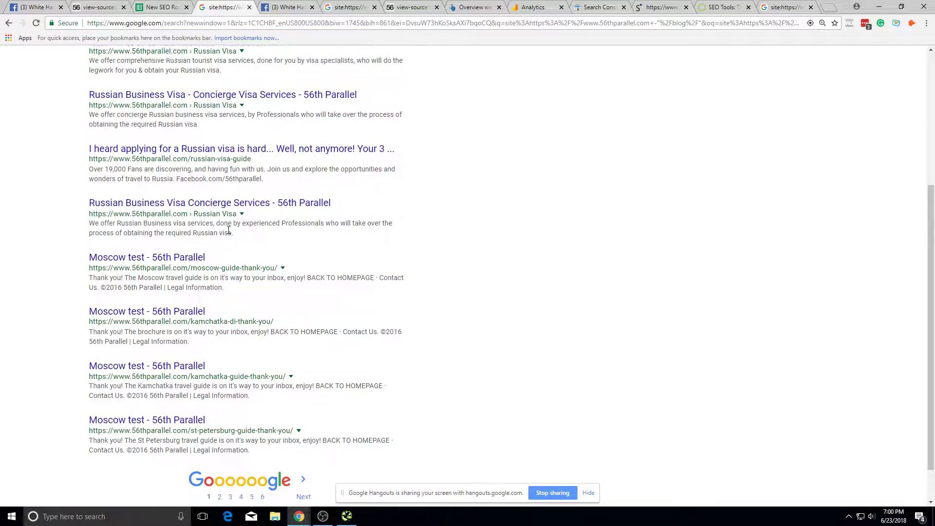
{"action": "scroll", "coordinate": [246, 228], "scroll_direction": "down", "scroll_amount": 1}
{"action": "right_click", "coordinate": [189, 222]}
{"action": "right_click", "coordinate": [195, 212]}
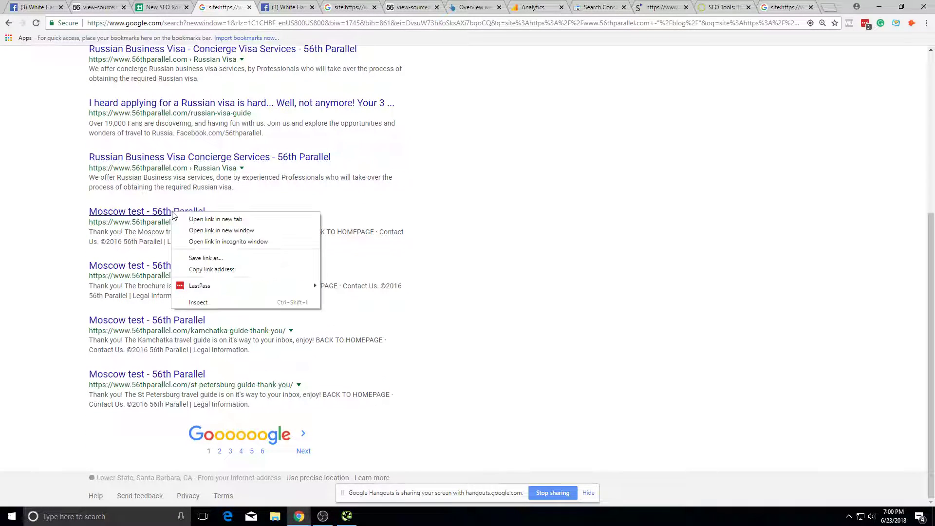
{"action": "left_click", "coordinate": [219, 217]}
{"action": "left_click", "coordinate": [267, 7]}
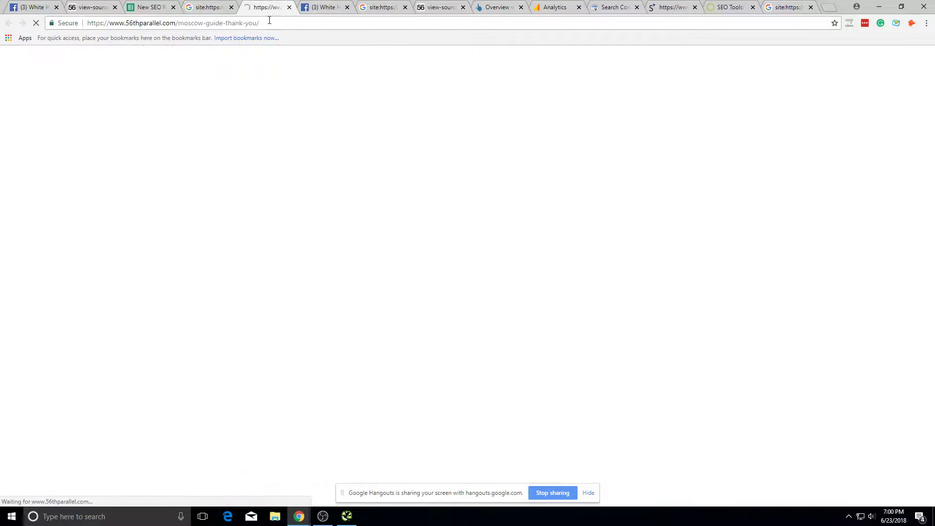
{"action": "left_click", "coordinate": [266, 23]}
{"action": "key", "text": "ctrl+c"}
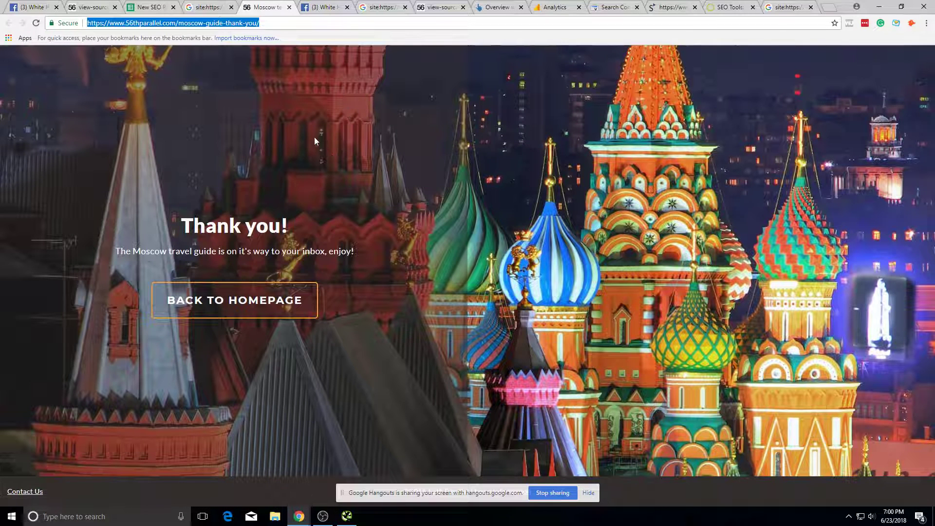
{"action": "left_click", "coordinate": [290, 8]}
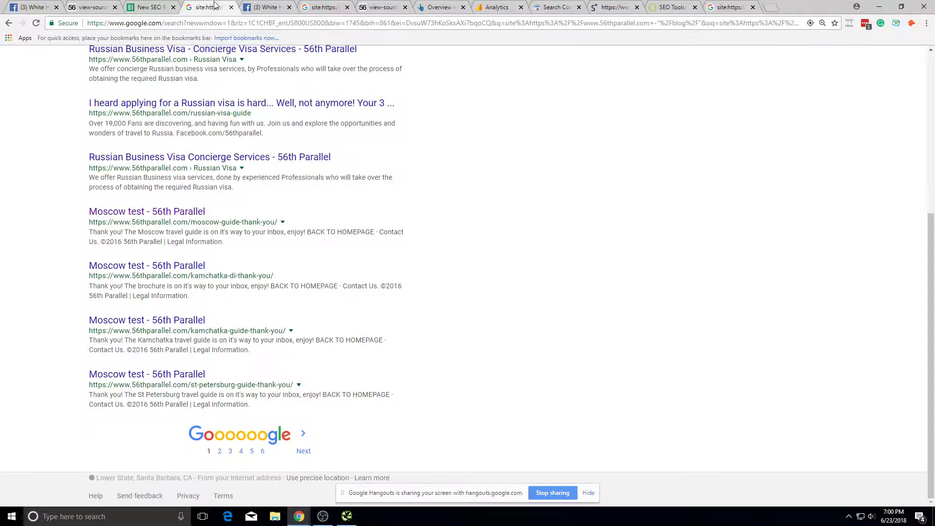
Step: Enter '410 old conversion pages' in cell A9 of the Priority Checklist
{"action": "key", "text": "alt+Tab"}
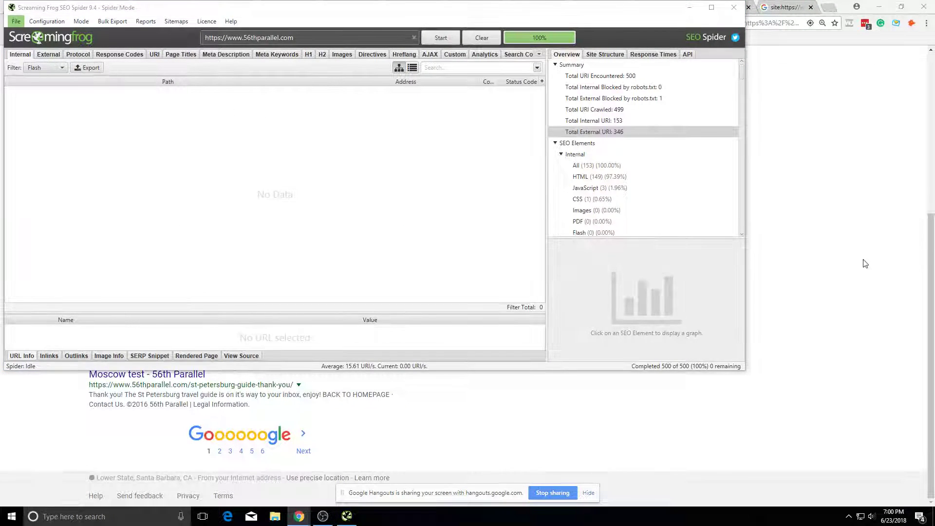
{"action": "left_click", "coordinate": [865, 263]}
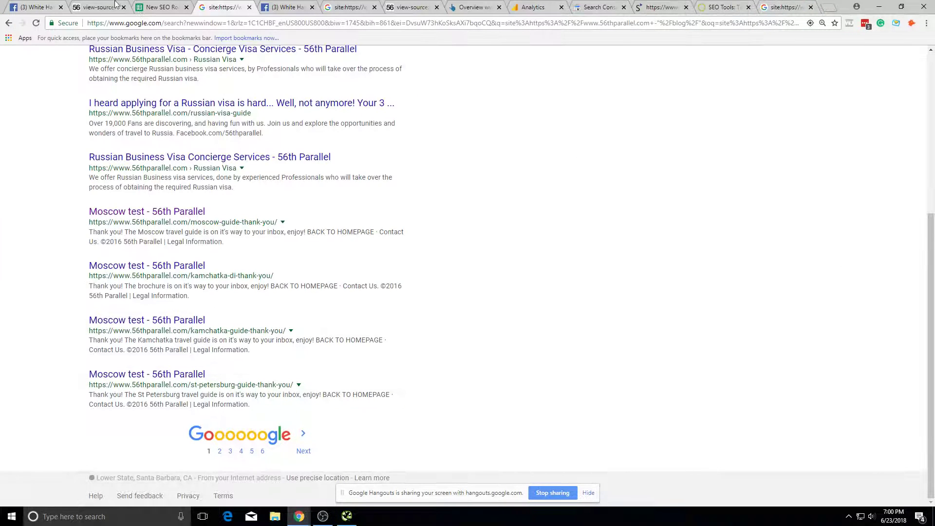
{"action": "left_click", "coordinate": [161, 7]}
{"action": "key", "text": "Up"}
{"action": "type", "text": "Remove "}
{"action": "type", "text": "ol"}
{"action": "key", "text": "ctrl+a"}
{"action": "type", "text": "410 old conversion page"}
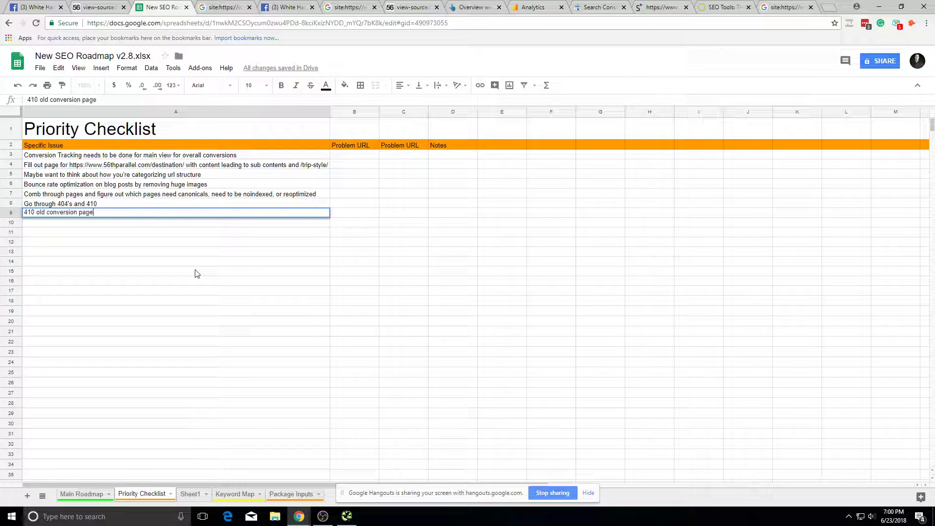
{"action": "type", "text": "s"}
{"action": "left_click", "coordinate": [195, 272]}
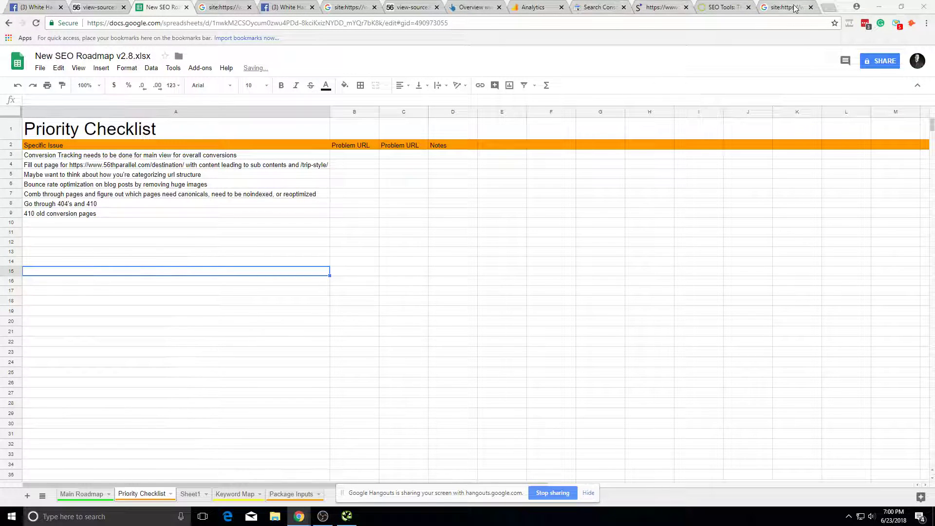
Step: Return to the Google site: search results listing /russia-tours/ pages
{"action": "left_click", "coordinate": [794, 9]}
{"action": "scroll", "coordinate": [215, 209], "scroll_direction": "down", "scroll_amount": 6}
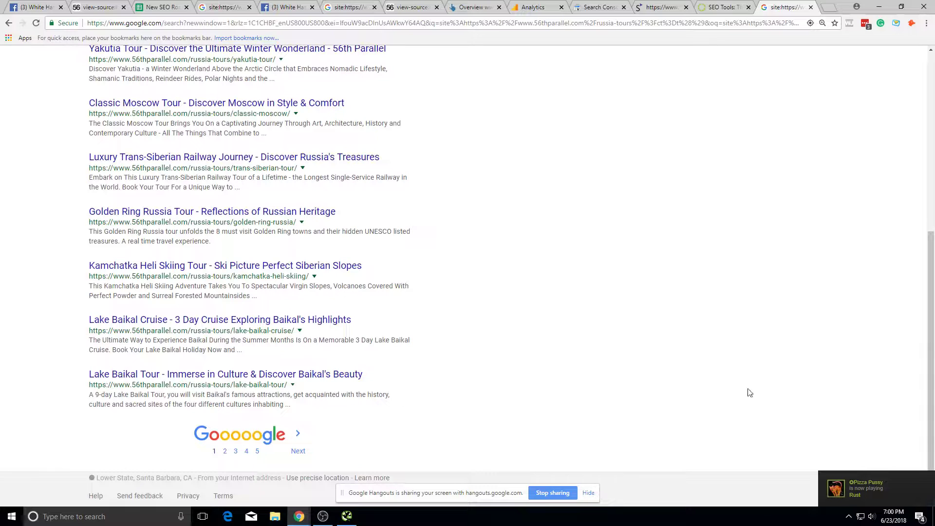
{"action": "scroll", "coordinate": [250, 206], "scroll_direction": "up", "scroll_amount": 3}
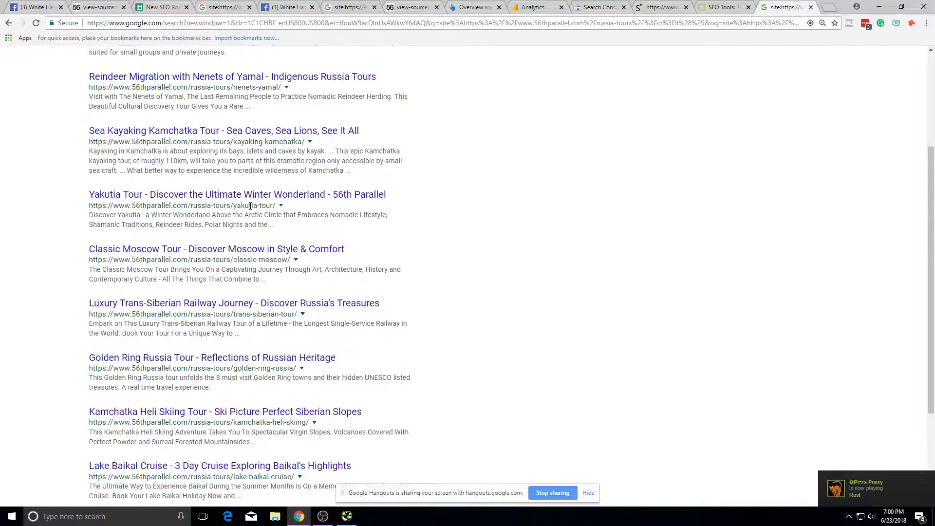
Step: Move to the second page of the Google search results
{"action": "scroll", "coordinate": [253, 209], "scroll_direction": "down", "scroll_amount": 3}
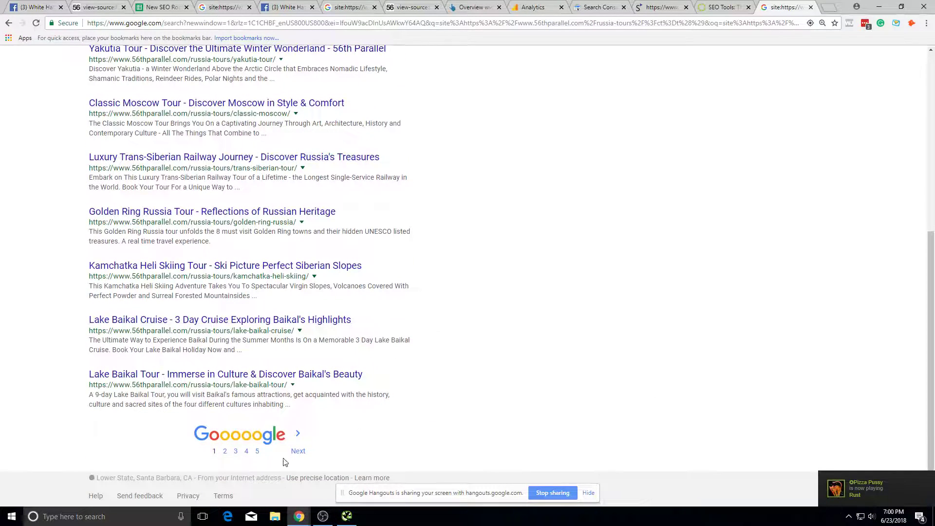
{"action": "left_click", "coordinate": [295, 450]}
{"action": "scroll", "coordinate": [281, 202], "scroll_direction": "down", "scroll_amount": 6}
{"action": "scroll", "coordinate": [397, 226], "scroll_direction": "up", "scroll_amount": 6}
{"action": "left_click", "coordinate": [327, 71]}
{"action": "left_click_drag", "start_coordinate": [327, 71], "coordinate": [103, 72]}
{"action": "type", "text": "site:c"}
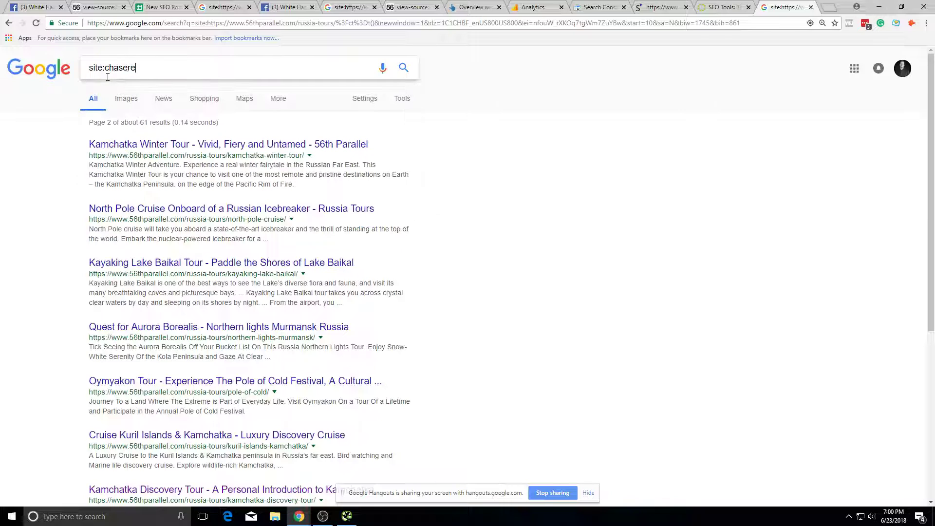
{"action": "type", "text": "haser"}
{"action": "key", "text": "BackSpace"}
{"action": "key", "text": "BackSpace"}
{"action": "key", "text": "BackSpace"}
{"action": "key", "text": "BackSpace"}
{"action": "key", "text": "BackSpace"}
{"action": "key", "text": "BackSpace"}
{"action": "key", "text": "ctrl+v"}
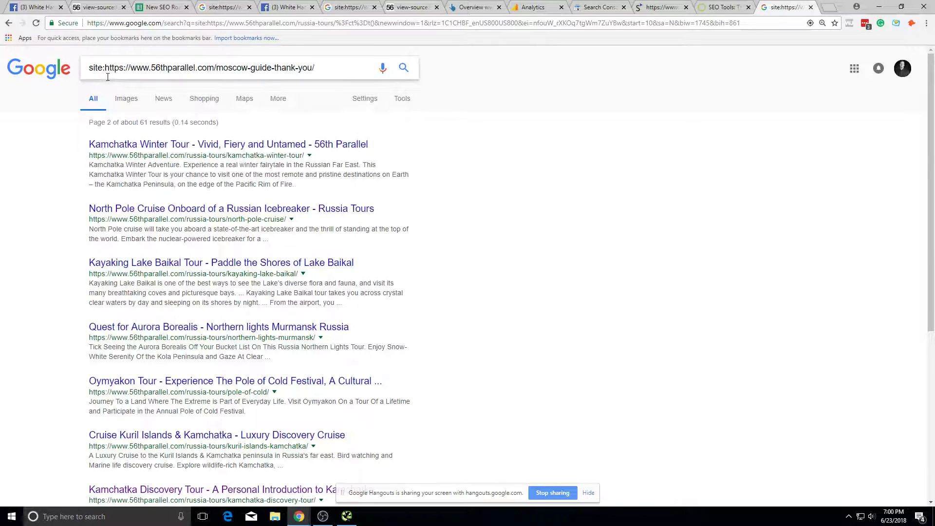
{"action": "key", "text": "shift+End"}
{"action": "key", "text": "Delete"}
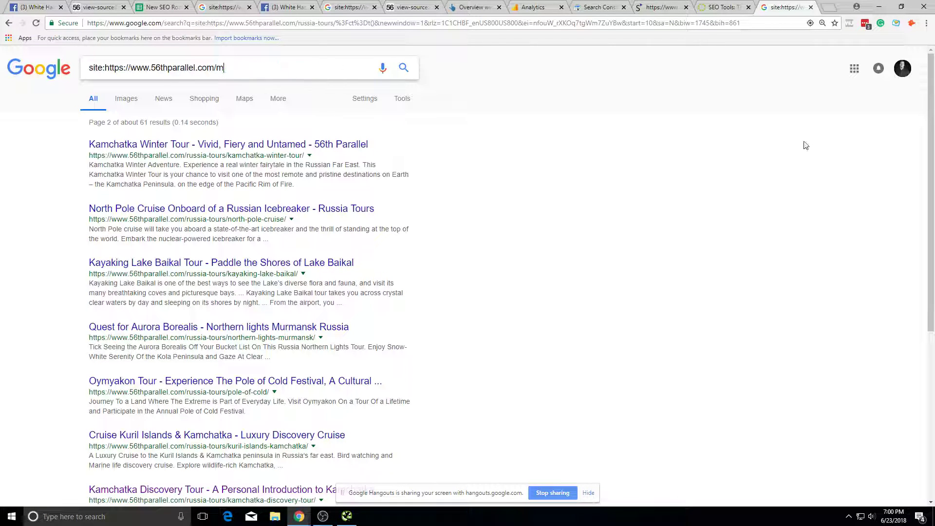
{"action": "key", "text": "Return"}
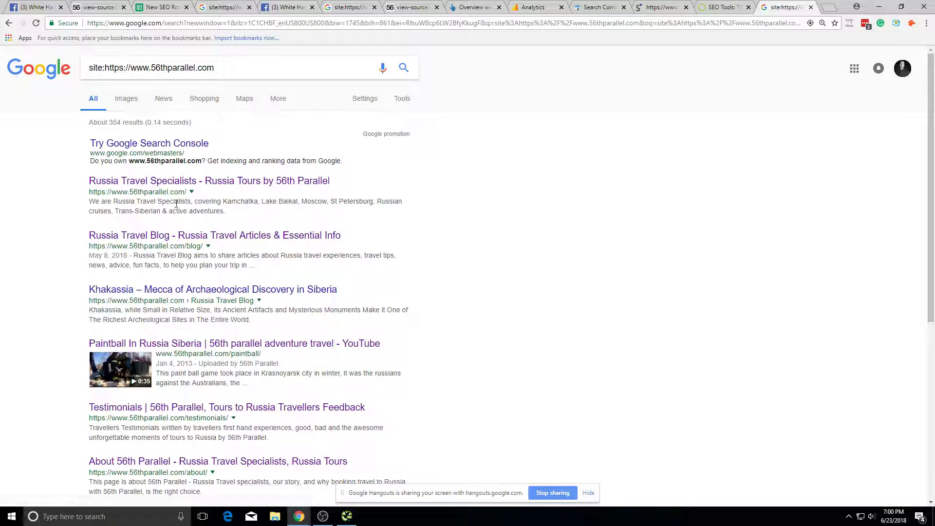
Step: Open the 56th Parallel homepage result in a new tab, then return to the roadmap spreadsheet
{"action": "triple_click", "coordinate": [120, 192]}
{"action": "key", "text": "ctrl+c"}
{"action": "left_click", "coordinate": [360, 224]}
{"action": "right_click", "coordinate": [271, 190]}
{"action": "left_click", "coordinate": [297, 195]}
{"action": "left_click", "coordinate": [787, 7]}
{"action": "scroll", "coordinate": [487, 323], "scroll_direction": "down", "scroll_amount": 10}
{"action": "scroll", "coordinate": [488, 323], "scroll_direction": "down", "scroll_amount": 20}
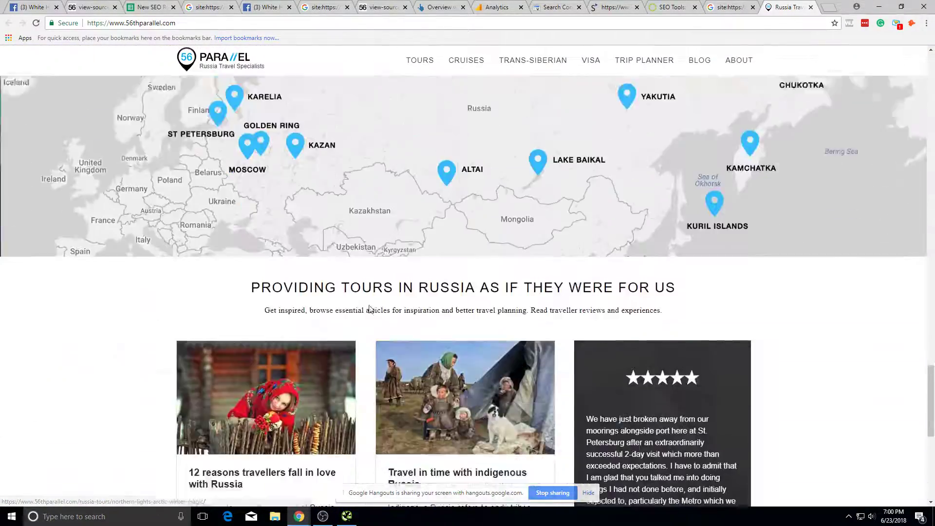
{"action": "scroll", "coordinate": [597, 328], "scroll_direction": "up", "scroll_amount": 20}
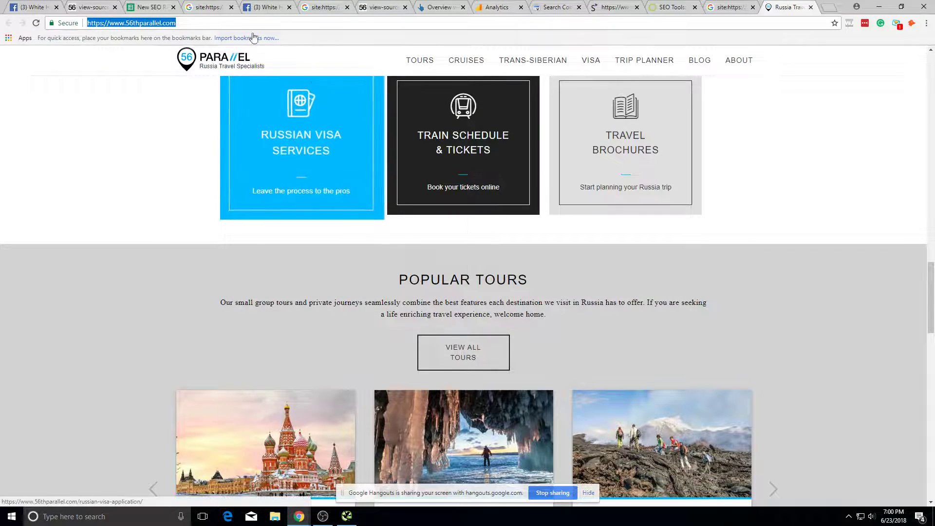
{"action": "key", "text": "ctrl+3"}
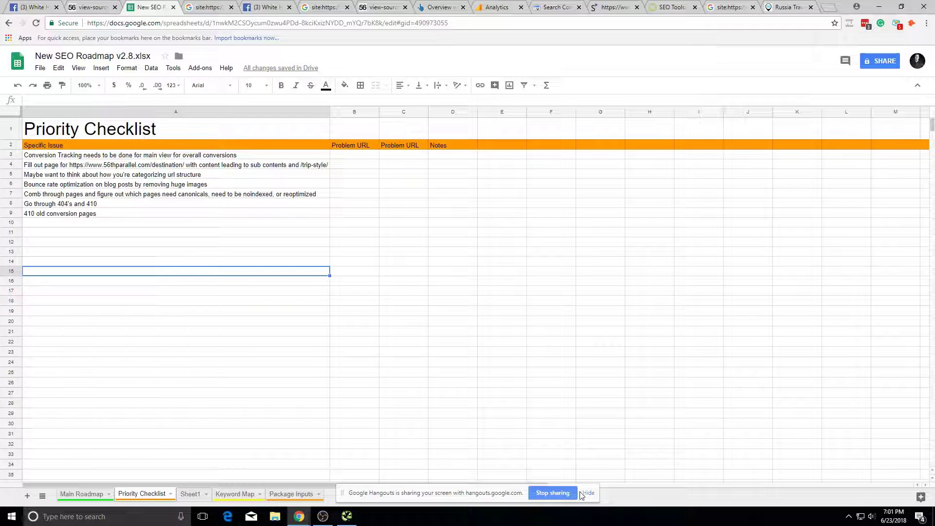
Step: Delete the empty Sheet1 from the roadmap spreadsheet
{"action": "left_click", "coordinate": [586, 494]}
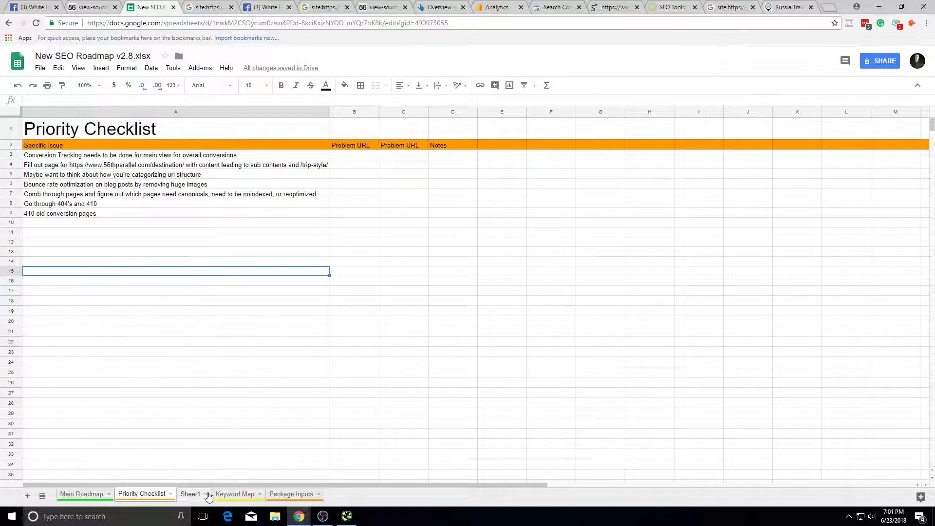
{"action": "left_click", "coordinate": [206, 495]}
{"action": "left_click", "coordinate": [208, 496]}
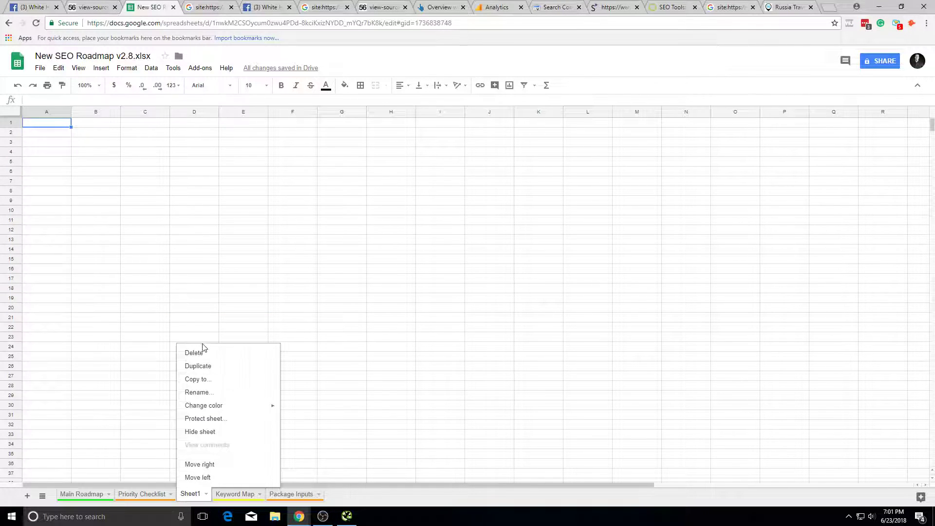
{"action": "left_click", "coordinate": [203, 352]}
{"action": "left_click", "coordinate": [361, 294]}
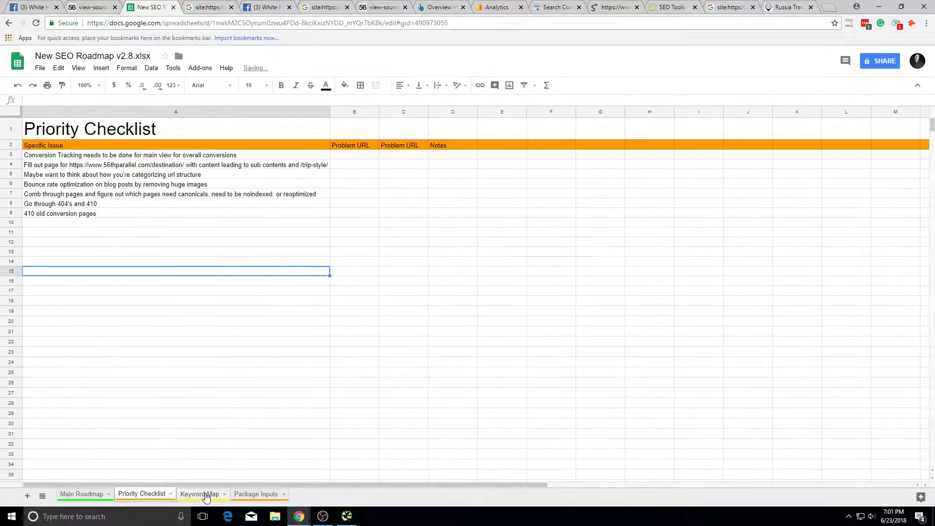
{"action": "left_click", "coordinate": [209, 495]}
{"action": "left_click", "coordinate": [155, 144]}
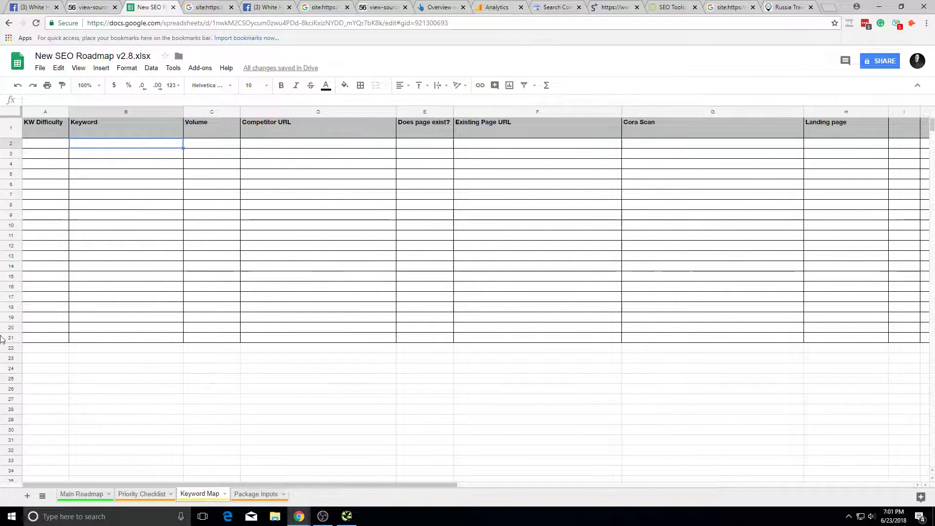
{"action": "left_click", "coordinate": [27, 496]}
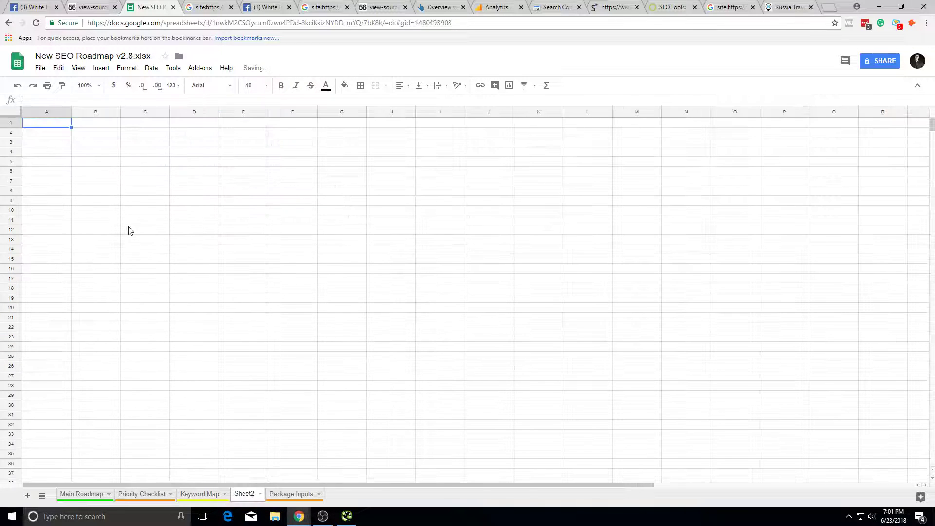
{"action": "left_click", "coordinate": [69, 133]}
{"action": "key", "text": "Down"}
{"action": "key", "text": "Down"}
{"action": "key", "text": "Up"}
{"action": "key", "text": "Up"}
{"action": "key", "text": "Up"}
{"action": "type", "text": "URL"}
{"action": "left_click", "coordinate": [132, 163]}
{"action": "left_click", "coordinate": [43, 163]}
{"action": "key", "text": "ctrl+v"}
{"action": "left_click", "coordinate": [100, 165]}
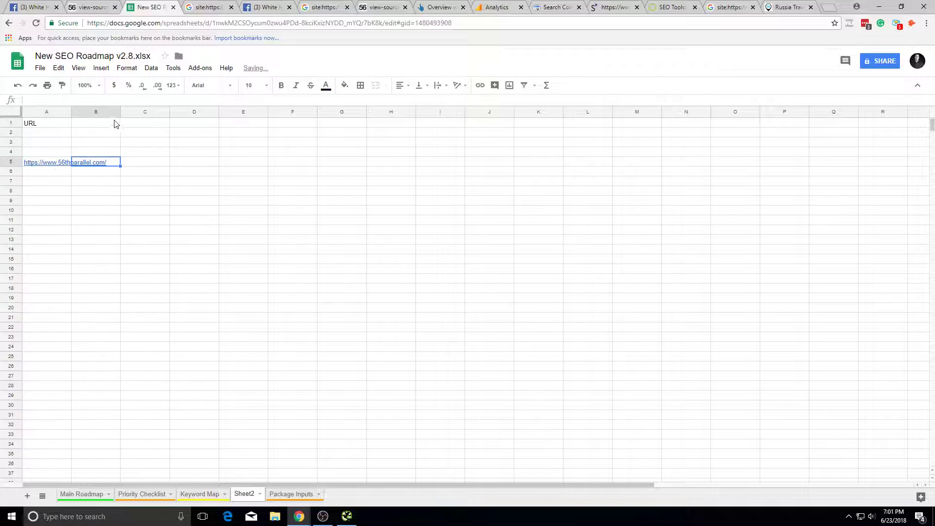
Step: Go back to the Google site: results in the browser
{"action": "left_click", "coordinate": [375, 7]}
{"action": "left_click", "coordinate": [319, 7]}
{"action": "left_click", "coordinate": [209, 7]}
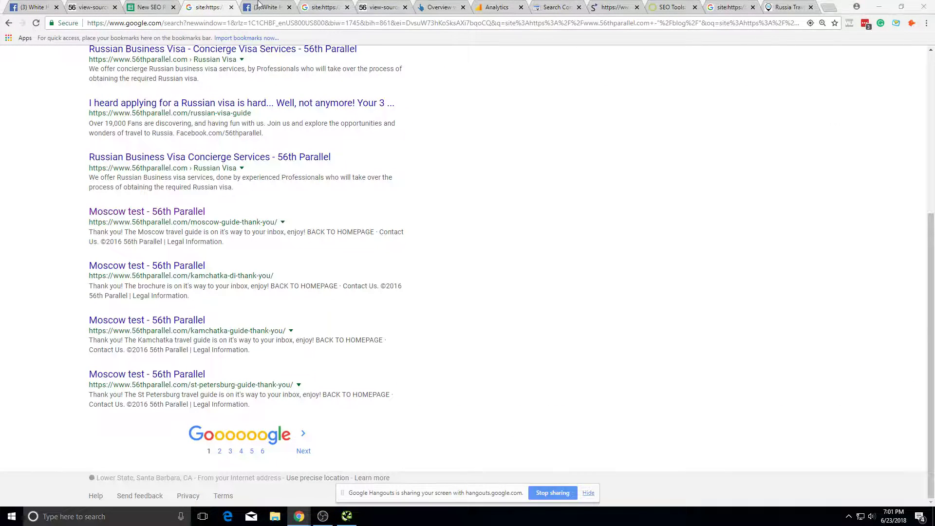
Step: Enter 'Russia Tours' in B5 under a 'Keyword' header in B1
{"action": "left_click", "coordinate": [151, 6]}
{"action": "type", "text": "Russia"}
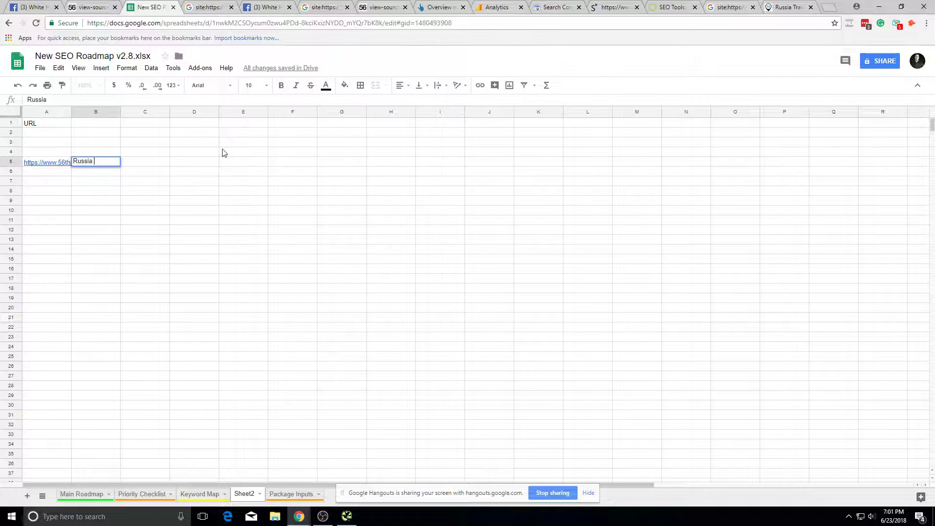
{"action": "type", "text": " Tours"}
{"action": "left_click", "coordinate": [222, 153]}
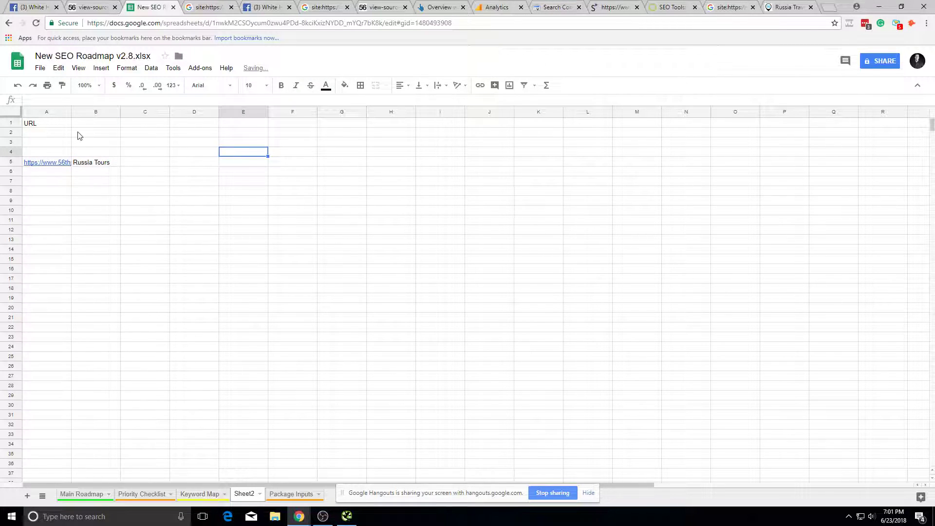
{"action": "left_click", "coordinate": [94, 128]}
{"action": "type", "text": "Keyword"}
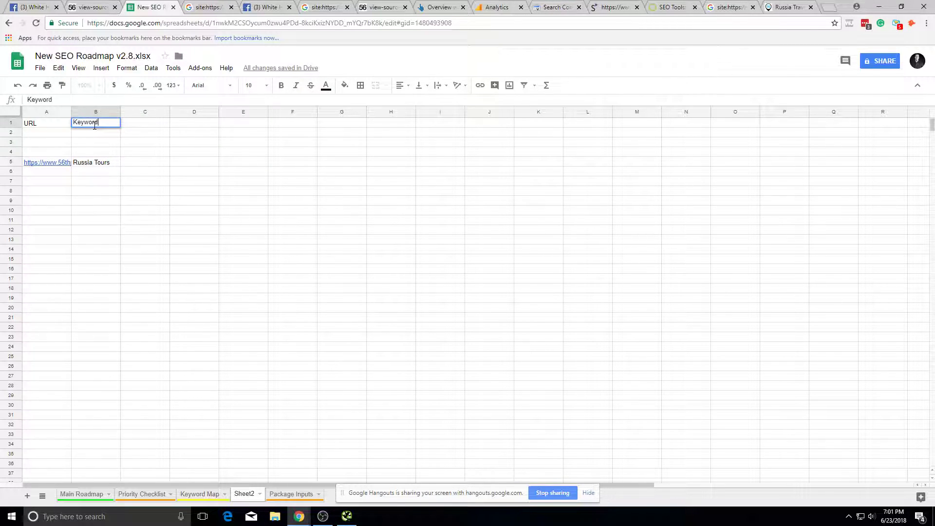
{"action": "left_click", "coordinate": [110, 162]}
Step: Add a widened 'Current Word Count' column C with 500 in C5
{"action": "left_click", "coordinate": [140, 163]}
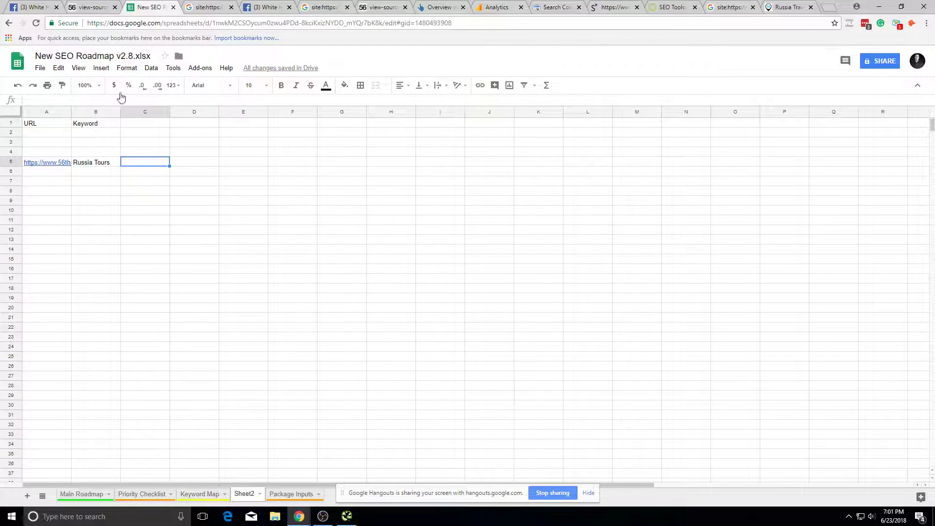
{"action": "left_click", "coordinate": [146, 112]}
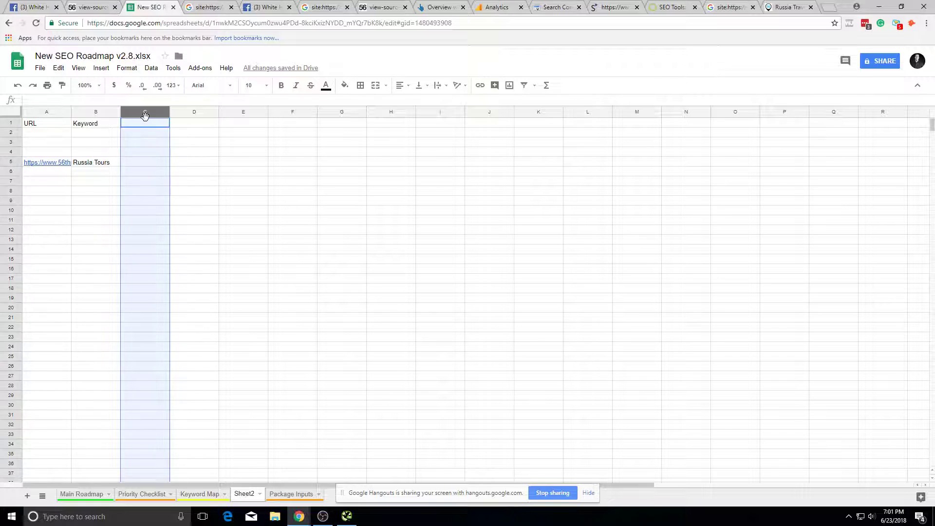
{"action": "left_click", "coordinate": [144, 131]}
{"action": "left_click", "coordinate": [159, 113]}
{"action": "left_click", "coordinate": [160, 123]}
{"action": "type", "text": "Current Word Co"}
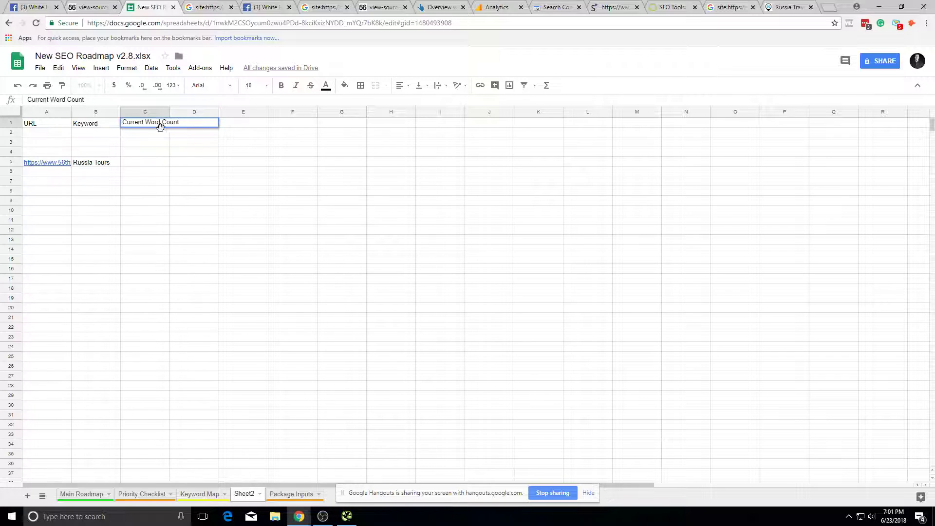
{"action": "type", "text": "unt"}
{"action": "key", "text": "Return"}
{"action": "left_click_drag", "start_coordinate": [170, 117], "coordinate": [181, 117]}
{"action": "left_click", "coordinate": [149, 183]}
{"action": "key", "text": "Up"}
{"action": "key", "text": "Up"}
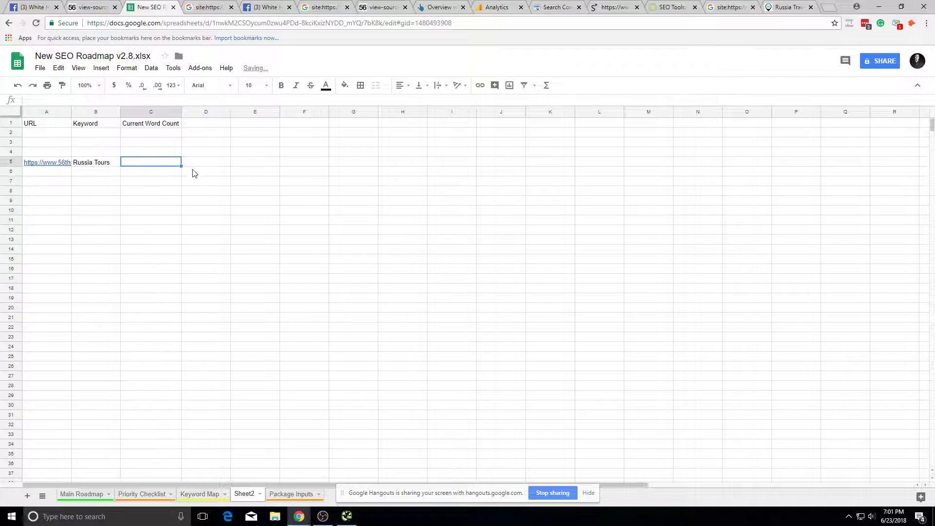
{"action": "type", "text": "500 words"}
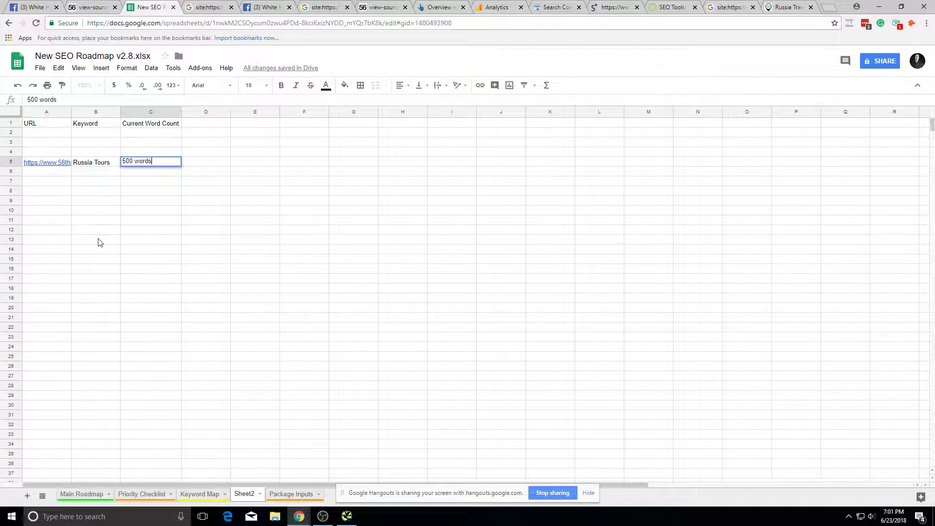
{"action": "left_click", "coordinate": [146, 229]}
Step: Add a 'Current Image Count' column D with 3 in D5
{"action": "left_click", "coordinate": [198, 124]}
{"action": "type", "text": "Current Image co"}
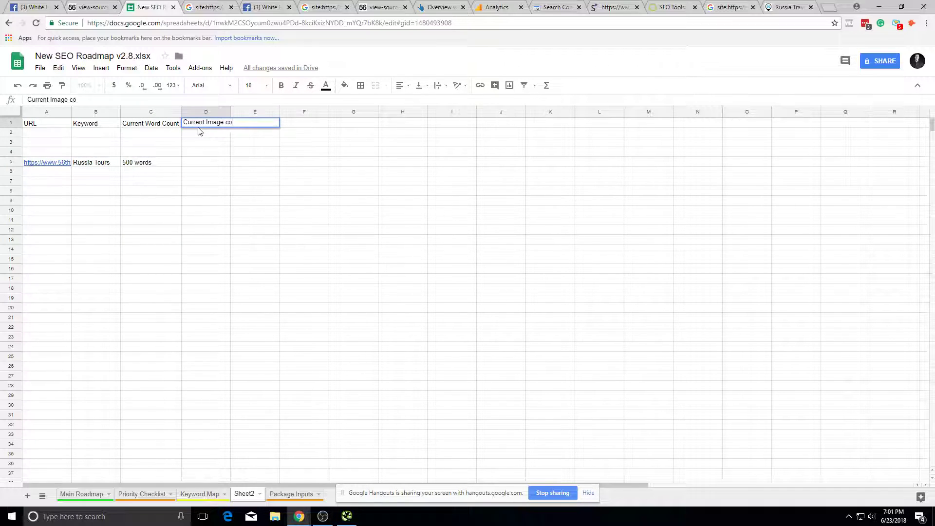
{"action": "left_click", "coordinate": [231, 111]}
{"action": "double_click", "coordinate": [231, 112]}
{"action": "left_click", "coordinate": [216, 163]}
{"action": "type", "text": "3"}
{"action": "left_click", "coordinate": [214, 181]}
{"action": "left_click_drag", "start_coordinate": [245, 112], "coordinate": [247, 112]}
{"action": "left_click", "coordinate": [266, 166]}
{"action": "left_click", "coordinate": [273, 153]}
{"action": "left_click", "coordinate": [274, 124]}
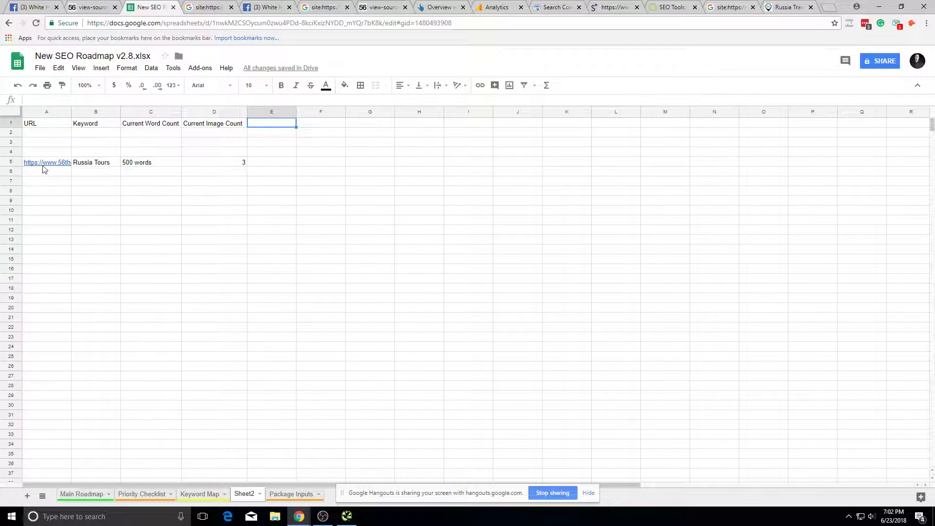
Step: Run the SEO analyzer's top-20 Google analysis for the keyword 'Russia Tours'
{"action": "left_click", "coordinate": [90, 158]}
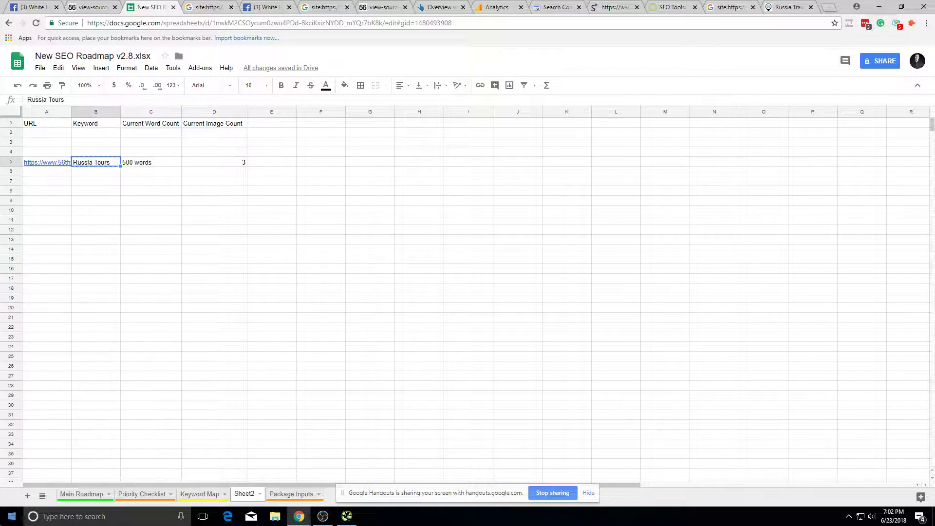
{"action": "key", "text": "super"}
{"action": "type", "text": "chais"}
{"action": "key", "text": "Escape"}
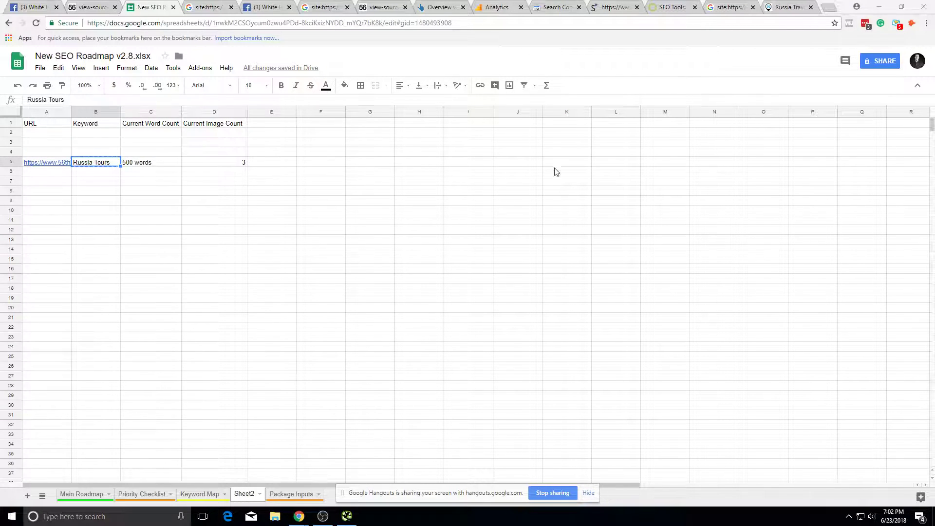
{"action": "type", "text": "Russia Tours"}
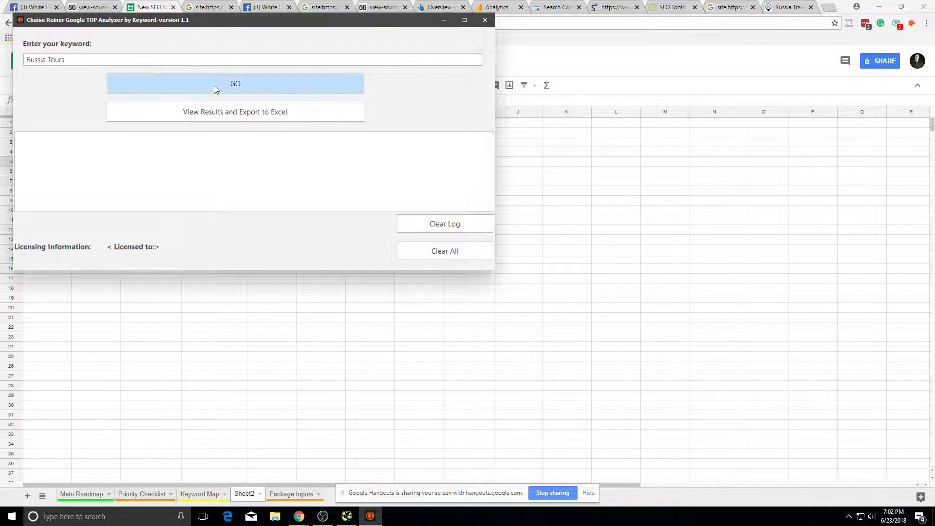
{"action": "left_click", "coordinate": [214, 86]}
{"action": "left_click_drag", "start_coordinate": [295, 22], "coordinate": [426, 132]}
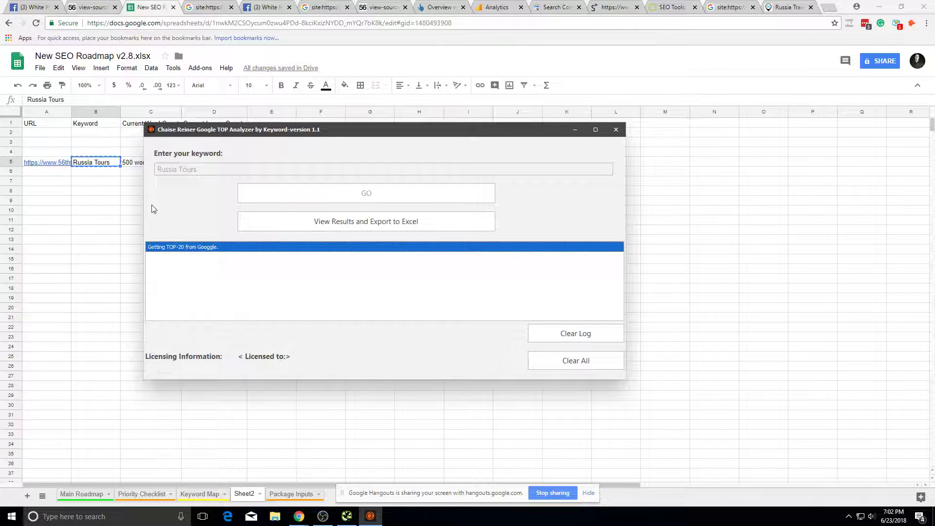
{"action": "left_click", "coordinate": [95, 180]}
{"action": "left_click", "coordinate": [271, 124]}
Step: Add an 'Avg Word Count' heading in E1 with 1500 in E5
{"action": "type", "text": "Av"}
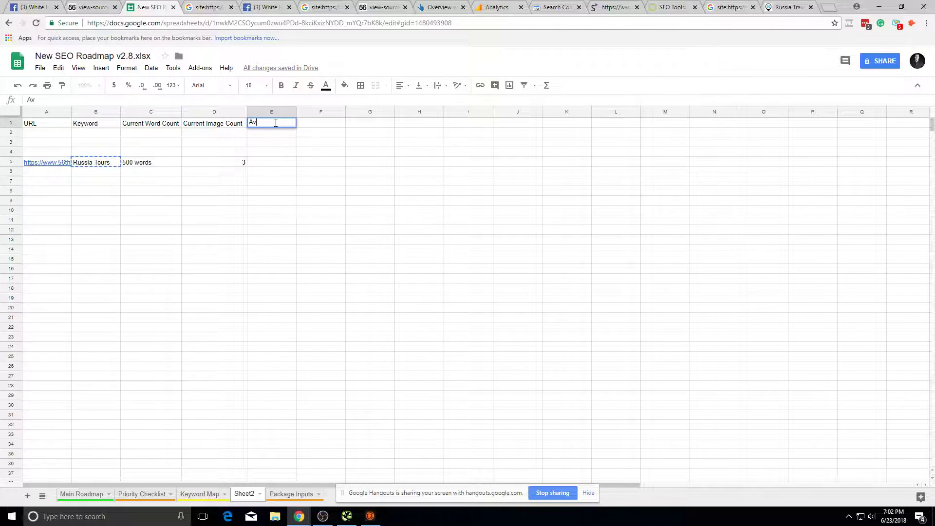
{"action": "type", "text": "g Word Count"}
{"action": "left_click", "coordinate": [280, 156]}
{"action": "type", "text": "1"}
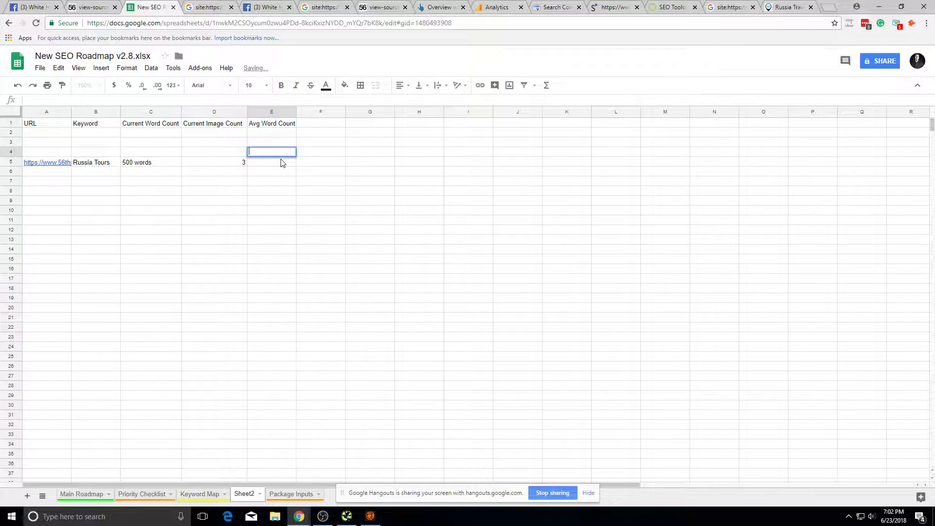
{"action": "left_click", "coordinate": [282, 161]}
{"action": "type", "text": "1500"}
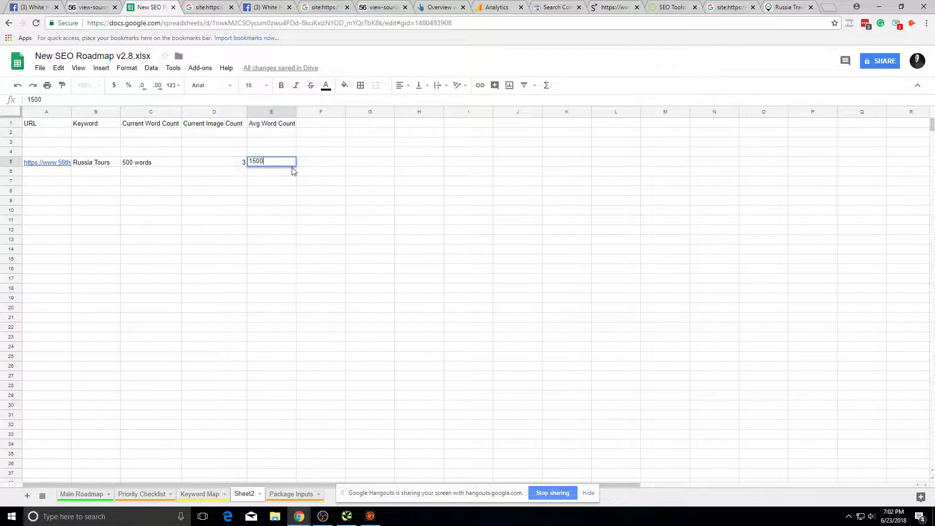
{"action": "type", "text": "0"}
{"action": "key", "text": "BackSpace"}
{"action": "key", "text": "Tab"}
{"action": "left_click", "coordinate": [384, 178]}
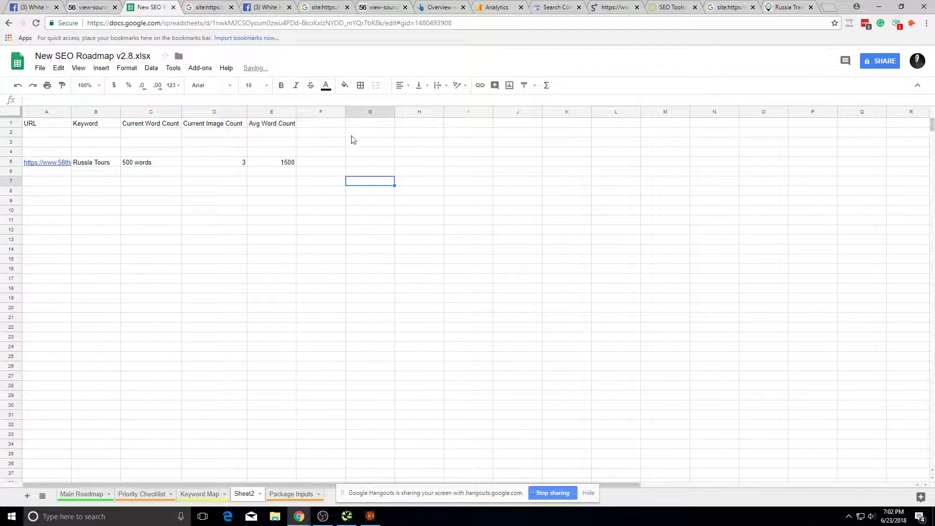
Step: Auto-fit column A to show the full homepage URL
{"action": "left_click", "coordinate": [49, 164]}
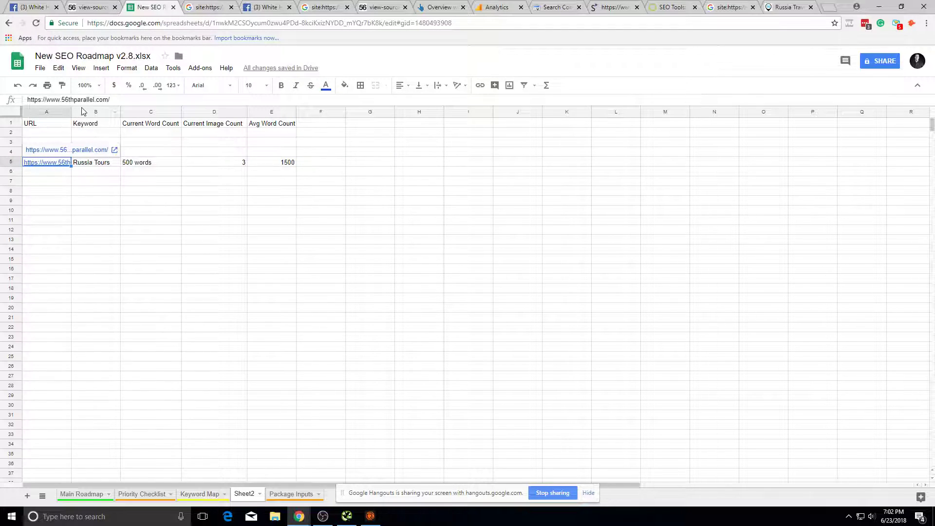
{"action": "double_click", "coordinate": [71, 112]}
{"action": "left_click", "coordinate": [243, 171]}
{"action": "left_click", "coordinate": [324, 288]}
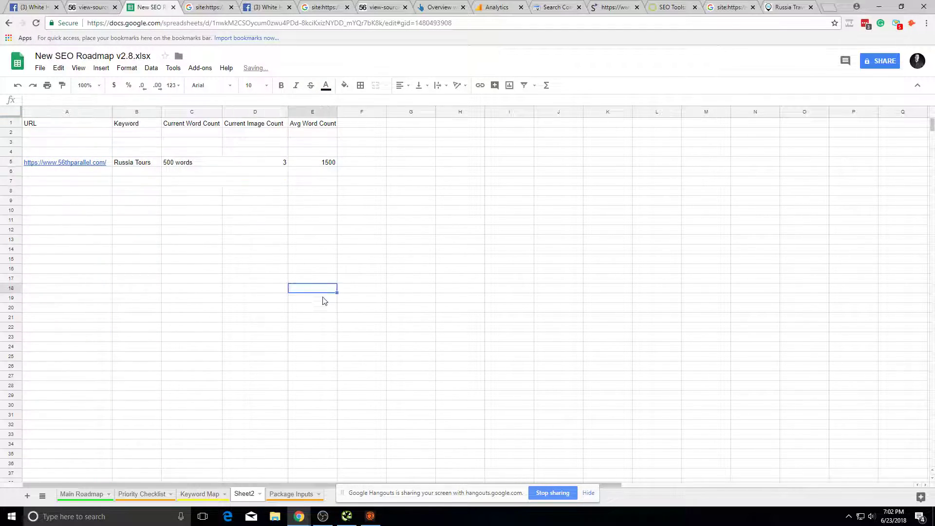
{"action": "left_click", "coordinate": [123, 290]}
Step: Insert a widened 'Current Goal Conversion Rate' column before the Keyword column
{"action": "right_click", "coordinate": [131, 109]}
{"action": "left_click", "coordinate": [131, 108]}
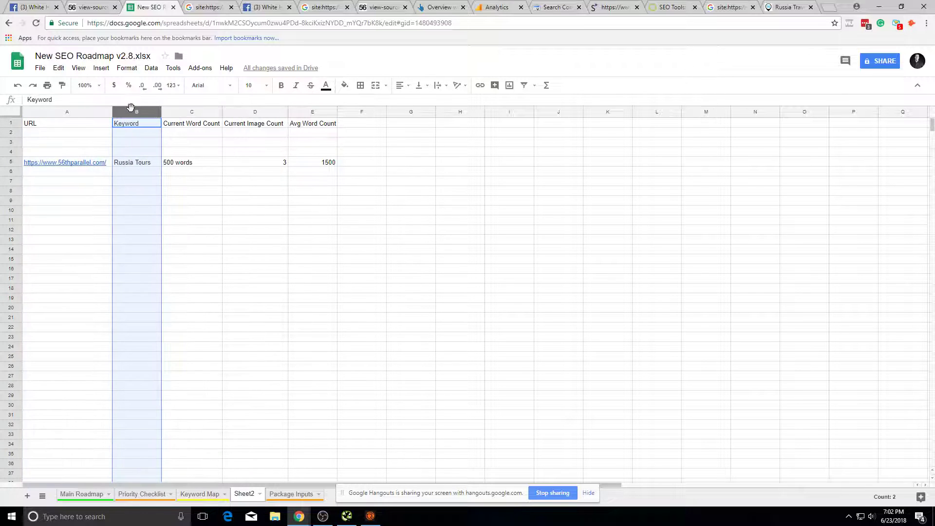
{"action": "right_click", "coordinate": [130, 108]}
{"action": "left_click", "coordinate": [178, 184]}
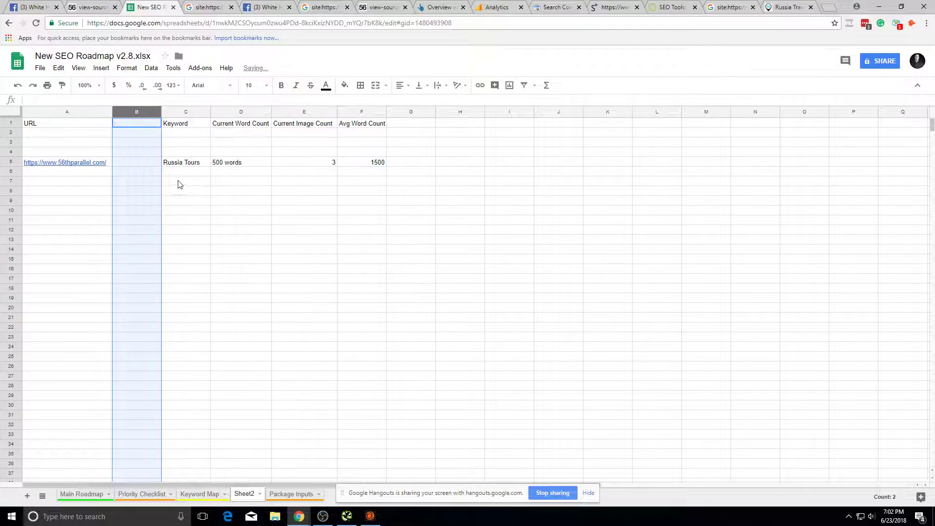
{"action": "type", "text": "Current "}
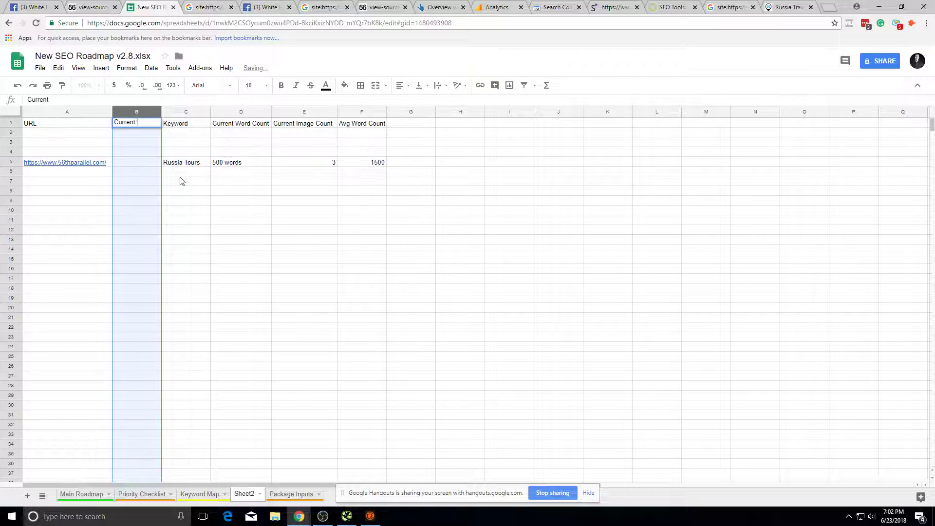
{"action": "type", "text": "Goal Conversion Rate"}
{"action": "left_click_drag", "start_coordinate": [171, 167], "coordinate": [146, 163]}
{"action": "left_click_drag", "start_coordinate": [161, 112], "coordinate": [305, 112]}
Step: Insert a 'Current Conversion Rate' column right of the URL column
{"action": "right_click", "coordinate": [104, 112]}
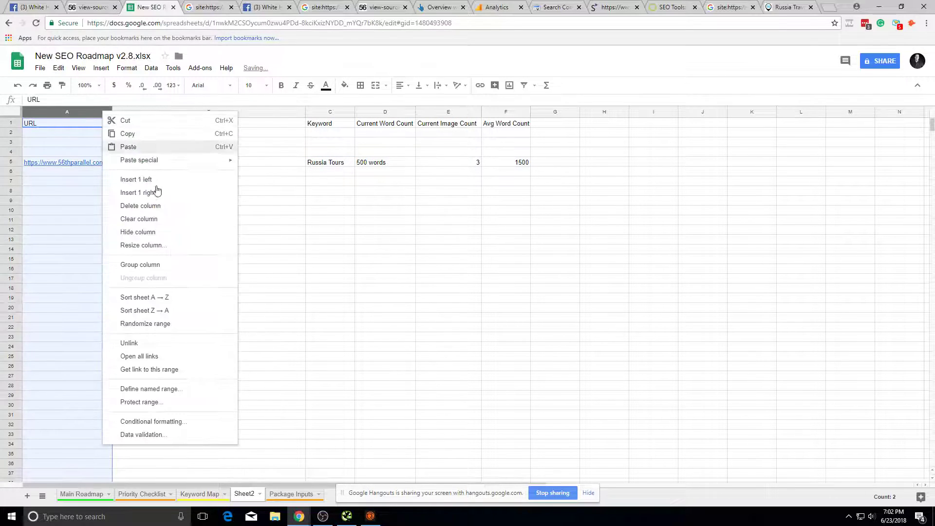
{"action": "left_click", "coordinate": [166, 193]}
{"action": "type", "text": "Current Conversi"}
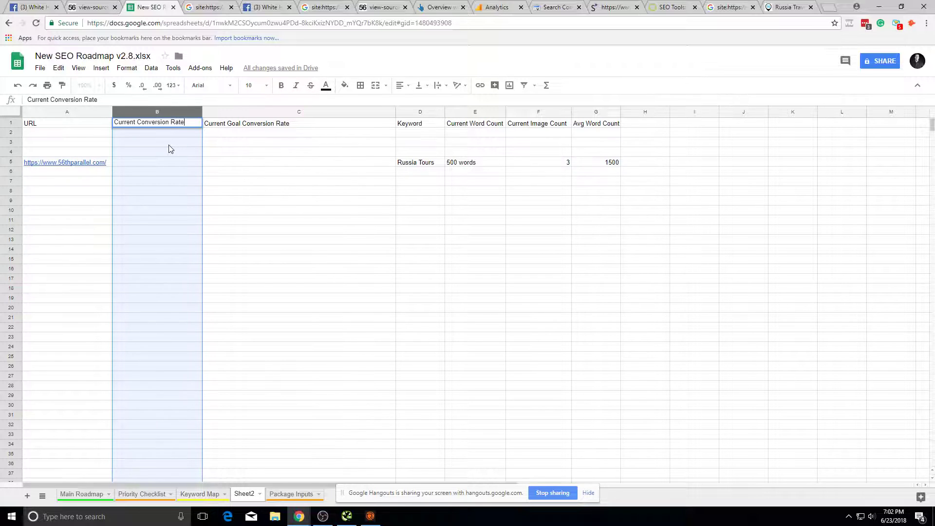
{"action": "type", "text": "on Rate"}
{"action": "left_click", "coordinate": [169, 145]}
{"action": "left_click_drag", "start_coordinate": [395, 112], "coordinate": [300, 105]}
Step: Enter 1% as the current conversion rate in B5 and narrow that column
{"action": "left_click", "coordinate": [213, 178]}
{"action": "left_click", "coordinate": [127, 144]}
{"action": "left_click", "coordinate": [187, 170]}
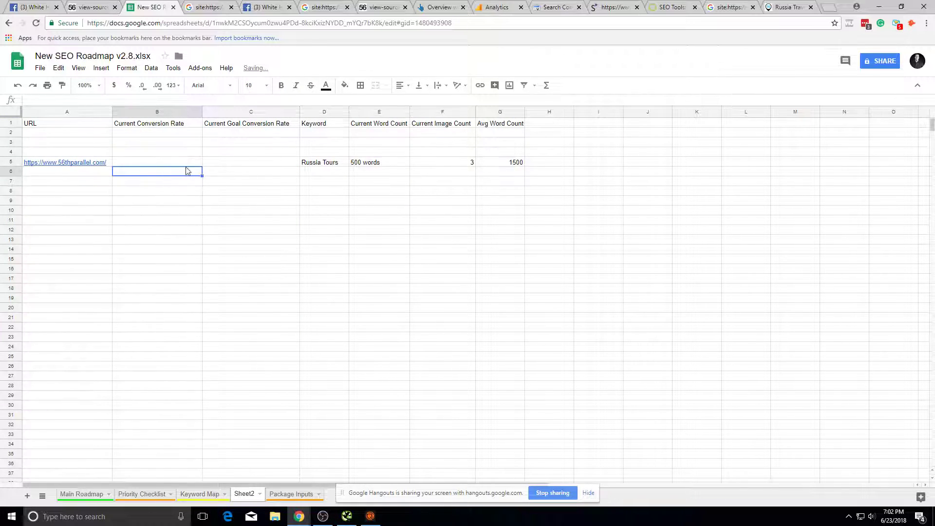
{"action": "left_click", "coordinate": [180, 153]}
{"action": "left_click", "coordinate": [183, 169]}
{"action": "left_click", "coordinate": [179, 163]}
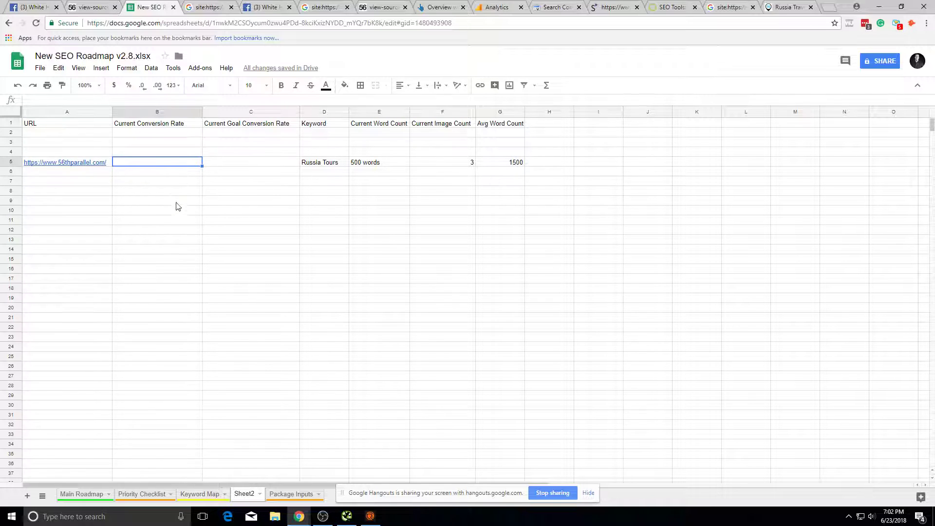
{"action": "type", "text": "0"}
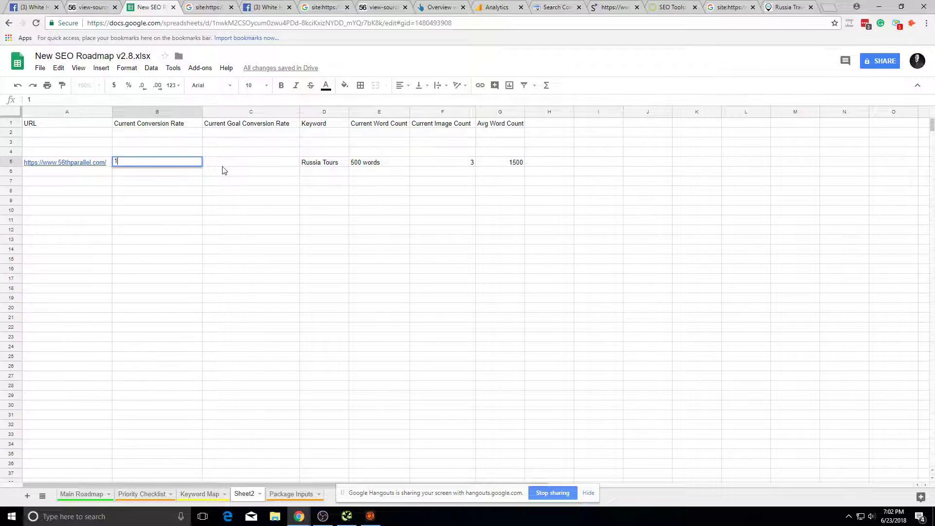
{"action": "left_click", "coordinate": [223, 166]}
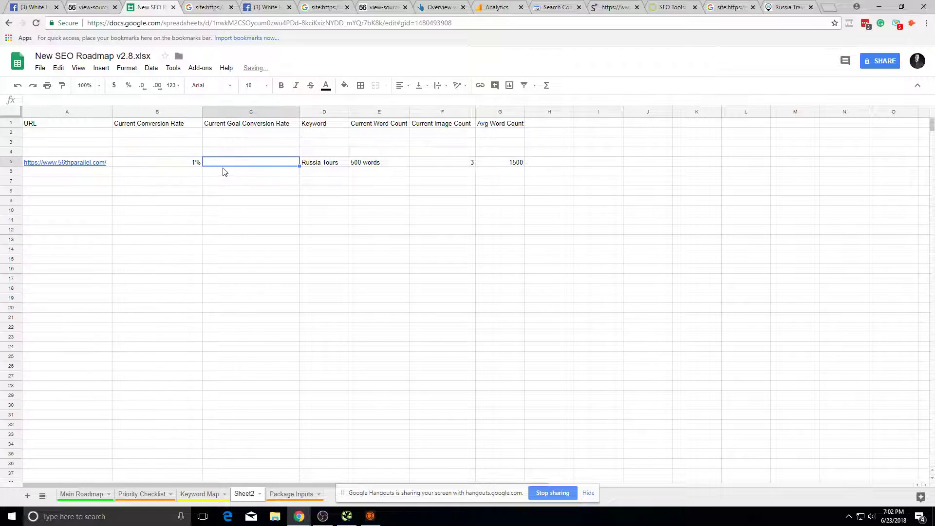
{"action": "left_click_drag", "start_coordinate": [202, 111], "coordinate": [189, 113]}
{"action": "key", "text": "Down"}
{"action": "key", "text": "Down"}
{"action": "key", "text": "Down"}
{"action": "key", "text": "Down"}
{"action": "key", "text": "Down"}
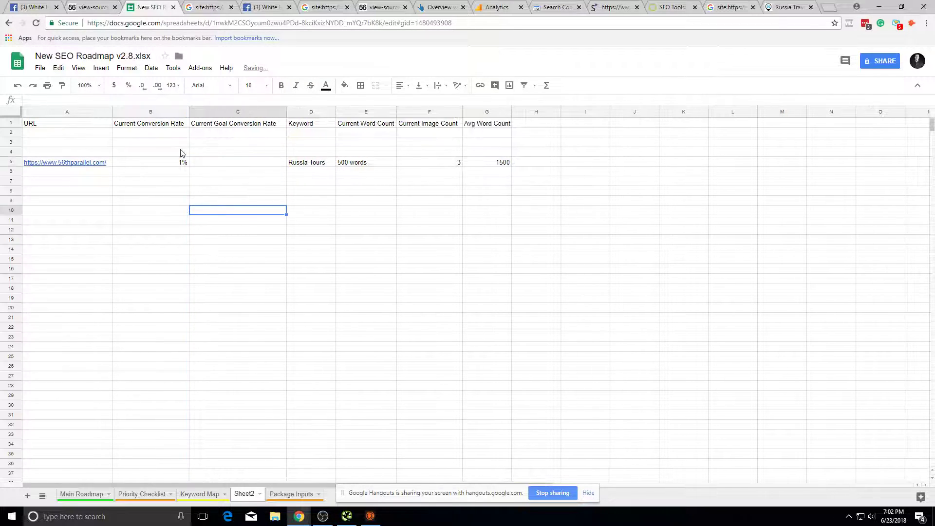
{"action": "left_click", "coordinate": [181, 153]}
{"action": "left_click_drag", "start_coordinate": [205, 164], "coordinate": [312, 171]}
Step: Add a 'Load Time' heading in H1 with 5s in H5
{"action": "left_click", "coordinate": [555, 126]}
{"action": "type", "text": "Load Time"}
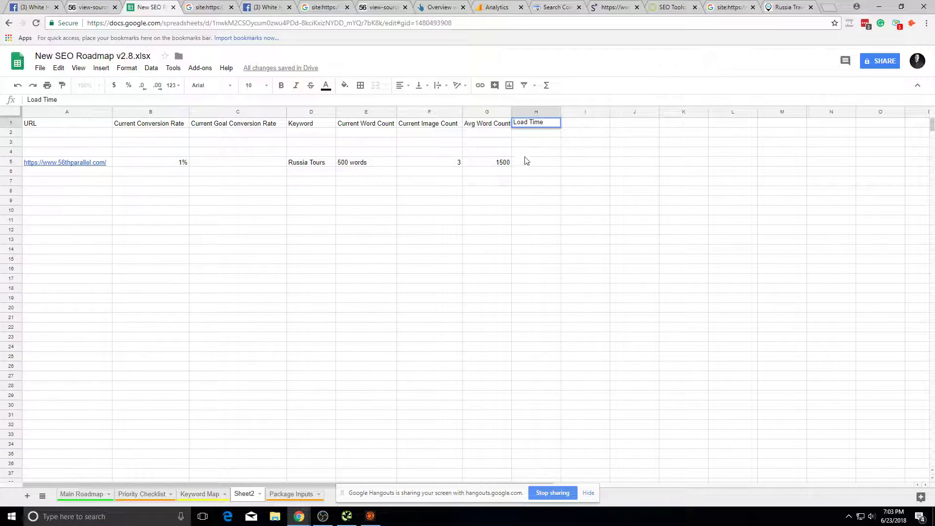
{"action": "left_click", "coordinate": [526, 161]}
{"action": "type", "text": "5s"}
{"action": "left_click", "coordinate": [476, 283]}
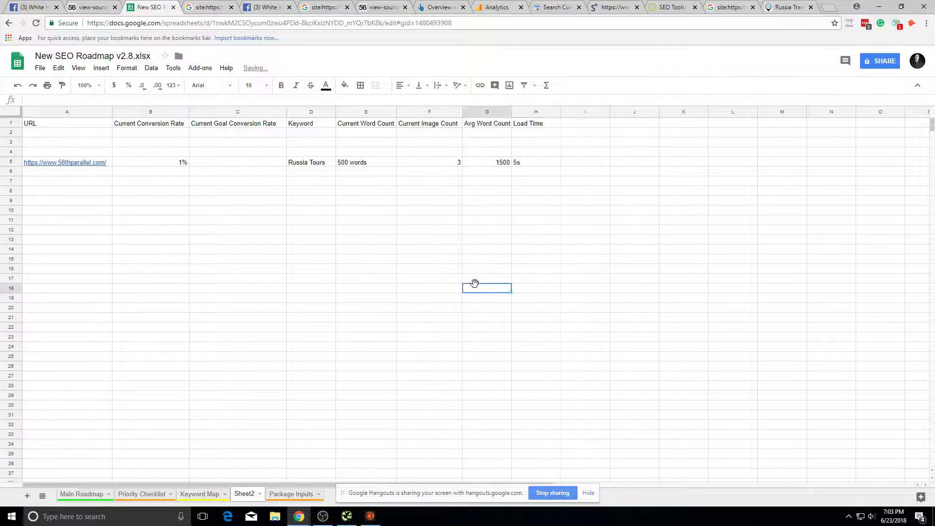
Step: Enter 5% as the goal conversion rate in C5
{"action": "left_click", "coordinate": [187, 162]}
{"action": "left_click", "coordinate": [214, 165]}
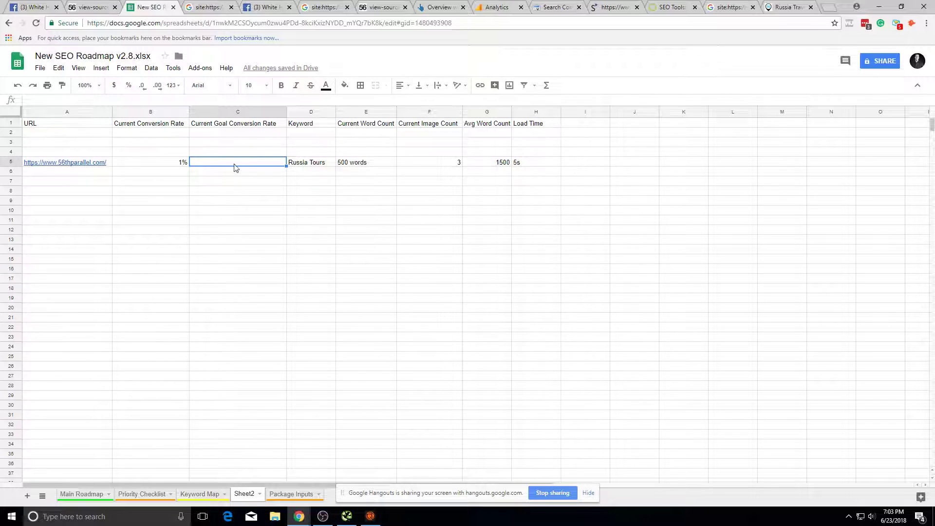
{"action": "type", "text": "5"}
{"action": "key", "text": "Left"}
{"action": "left_click", "coordinate": [254, 240]}
{"action": "left_click", "coordinate": [358, 173]}
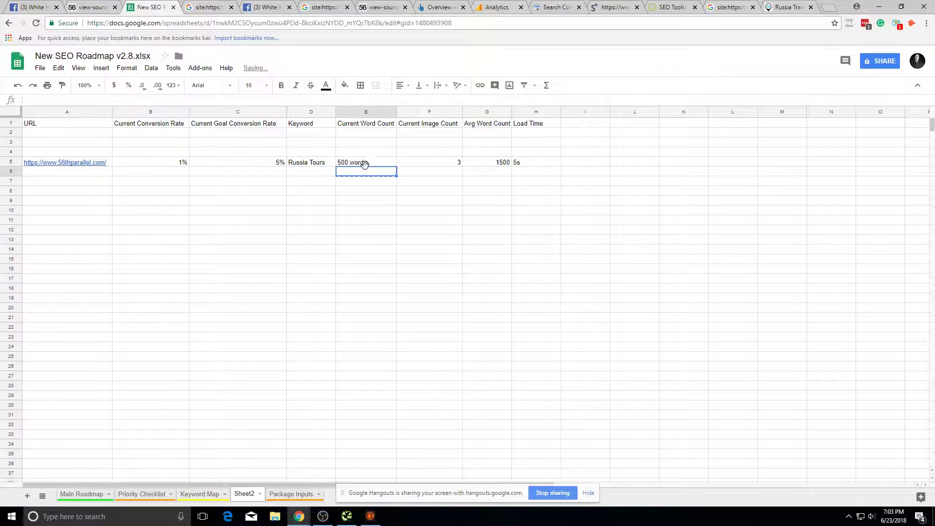
{"action": "left_click", "coordinate": [345, 162]}
{"action": "left_click", "coordinate": [315, 163]}
{"action": "left_click", "coordinate": [309, 109]}
Step: Insert a 'Current Position' column before Keyword and enter 5 in D5
{"action": "right_click", "coordinate": [309, 109]}
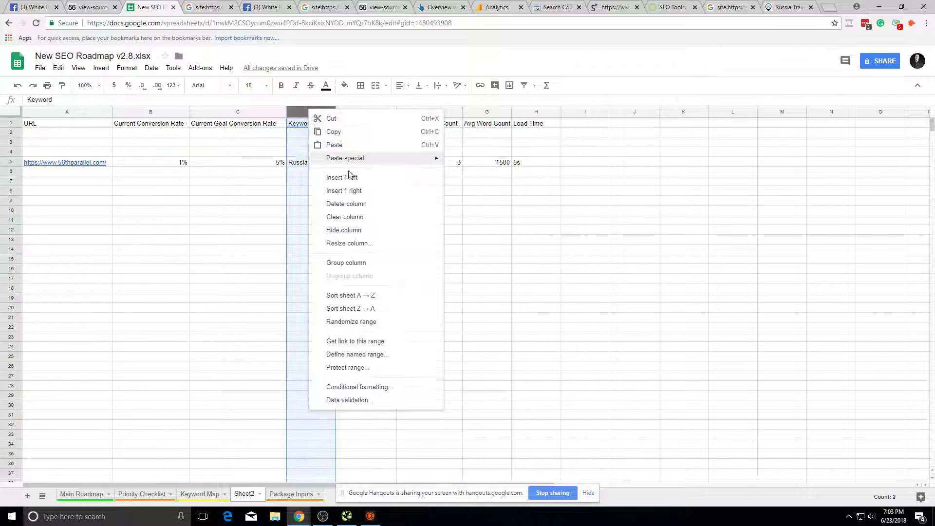
{"action": "left_click", "coordinate": [349, 177]}
{"action": "type", "text": "Current "}
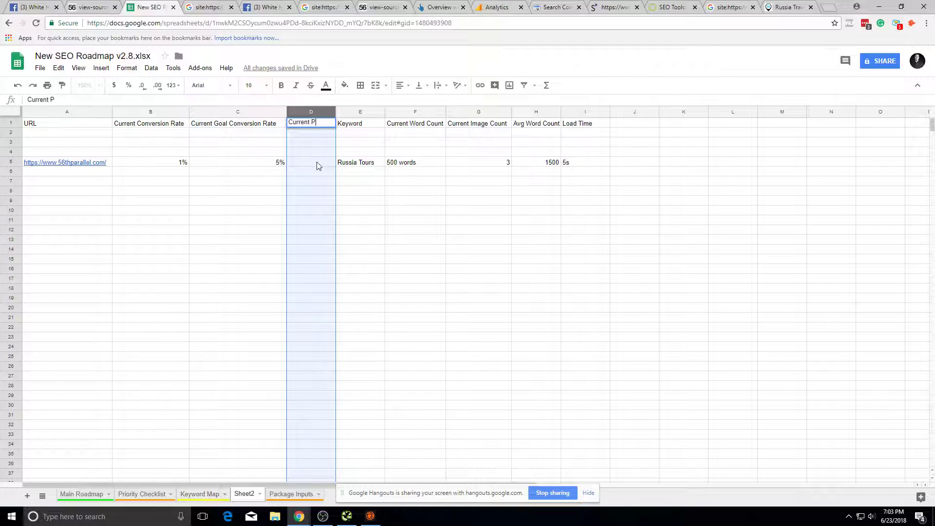
{"action": "type", "text": "Posisti"}
{"action": "key", "text": "BackSpace"}
{"action": "key", "text": "BackSpace"}
{"action": "key", "text": "BackSpace"}
{"action": "type", "text": "tion"}
{"action": "left_click", "coordinate": [317, 162]}
{"action": "type", "text": "5"}
{"action": "left_click", "coordinate": [370, 202]}
Step: Adjust the Current Position column width and undo the accidental overwrite of 500 words
{"action": "mouse_move", "coordinate": [335, 111]}
{"action": "left_mouse_down"}
{"action": "mouse_move", "coordinate": [360, 112]}
{"action": "mouse_move", "coordinate": [346, 109]}
{"action": "left_mouse_up"}
{"action": "left_click", "coordinate": [370, 240]}
{"action": "left_click", "coordinate": [361, 190]}
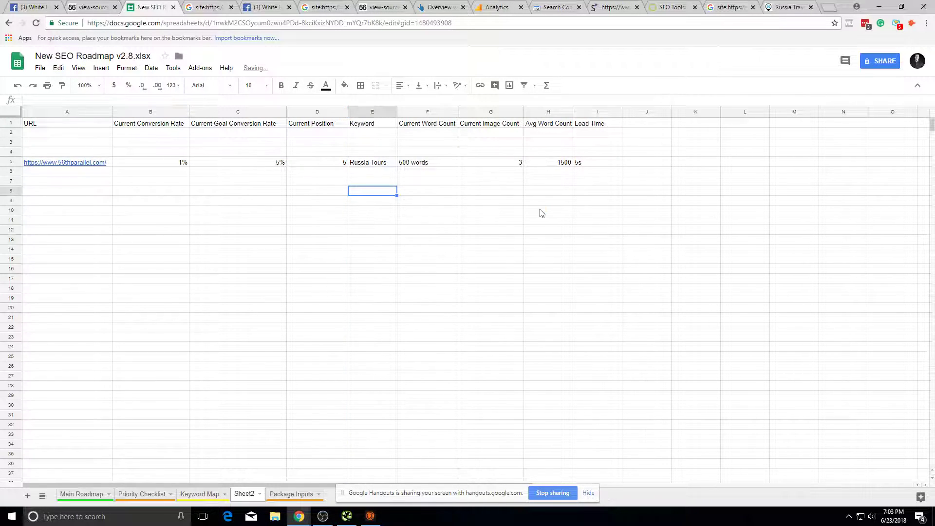
{"action": "left_click_drag", "start_coordinate": [638, 152], "coordinate": [666, 281]}
{"action": "left_click", "coordinate": [664, 279]}
{"action": "left_click_drag", "start_coordinate": [373, 269], "coordinate": [648, 425]}
{"action": "left_click", "coordinate": [649, 424]}
{"action": "left_click_drag", "start_coordinate": [685, 210], "coordinate": [655, 123]}
{"action": "left_click", "coordinate": [686, 209]}
{"action": "left_click", "coordinate": [521, 163]}
{"action": "left_click", "coordinate": [358, 165]}
{"action": "left_click", "coordinate": [344, 166]}
{"action": "left_click", "coordinate": [429, 170]}
{"action": "left_click_drag", "start_coordinate": [457, 171], "coordinate": [456, 164]}
{"action": "left_click", "coordinate": [550, 174]}
{"action": "left_click", "coordinate": [493, 271]}
{"action": "key", "text": "ctrl+z"}
Step: Select and check cells in the row 5 metrics table
{"action": "left_click", "coordinate": [471, 219]}
{"action": "left_click", "coordinate": [428, 163]}
{"action": "left_click", "coordinate": [509, 269]}
{"action": "left_click", "coordinate": [580, 241]}
{"action": "left_click", "coordinate": [583, 191]}
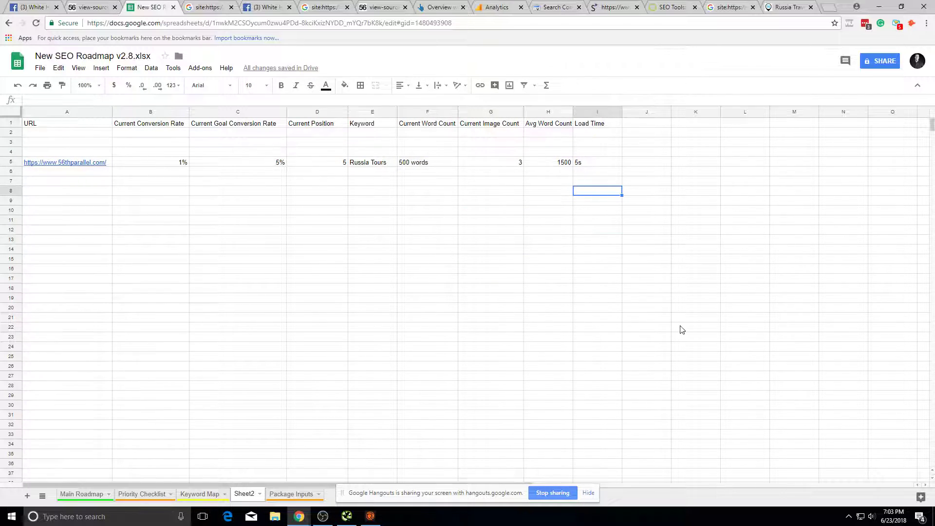
{"action": "left_click", "coordinate": [579, 262]}
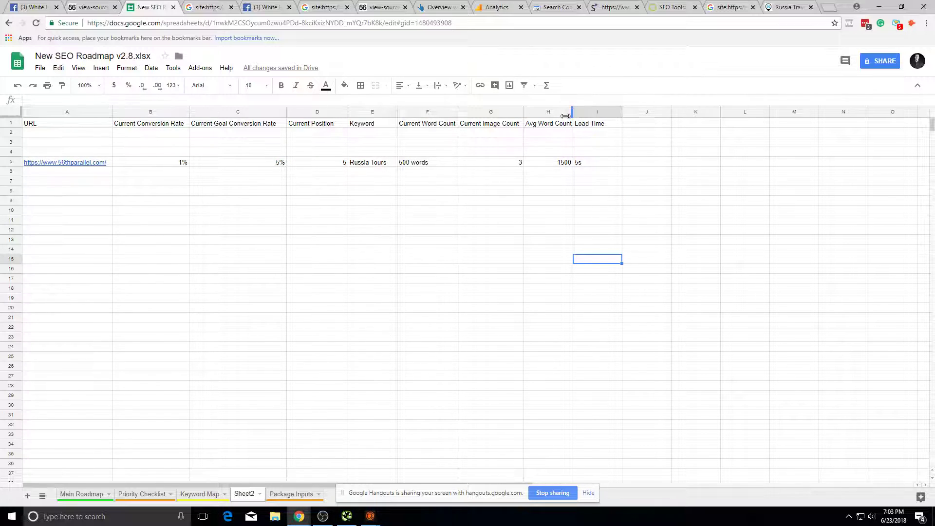
{"action": "left_click", "coordinate": [418, 269]}
Step: Resubmit the edited 56thparallel.com site: search and scroll through its results
{"action": "left_click", "coordinate": [200, 5]}
{"action": "scroll", "coordinate": [240, 209], "scroll_direction": "up", "scroll_amount": 10}
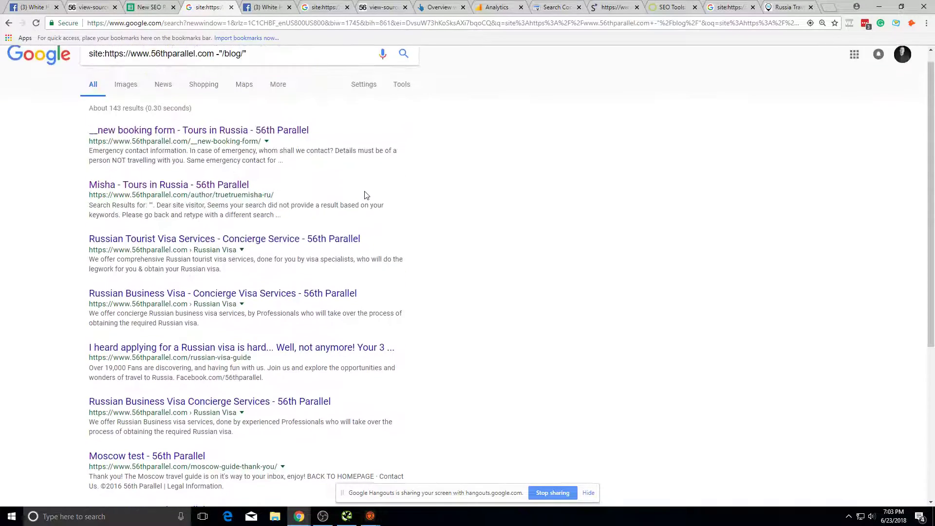
{"action": "scroll", "coordinate": [146, 195], "scroll_direction": "down", "scroll_amount": 1}
{"action": "scroll", "coordinate": [195, 122], "scroll_direction": "up", "scroll_amount": 1}
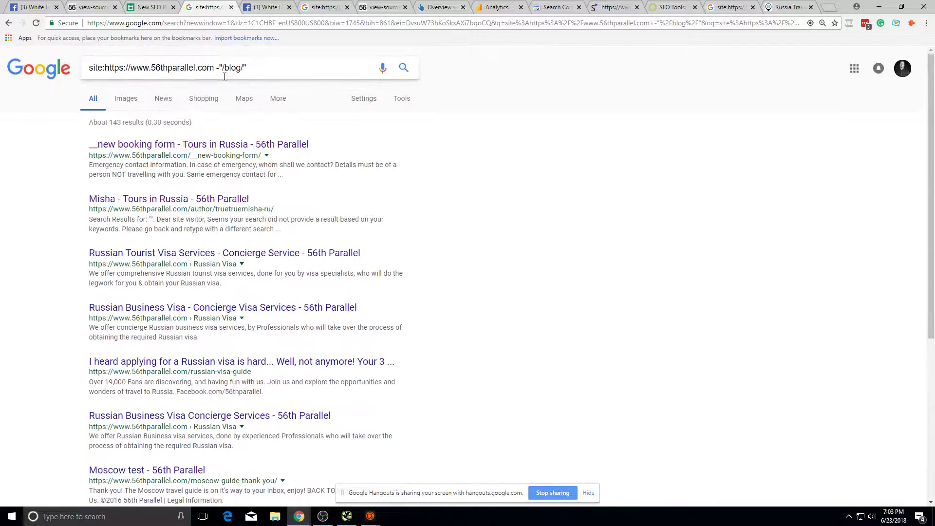
{"action": "left_click_drag", "start_coordinate": [222, 68], "coordinate": [249, 68]}
{"action": "key", "text": "Return"}
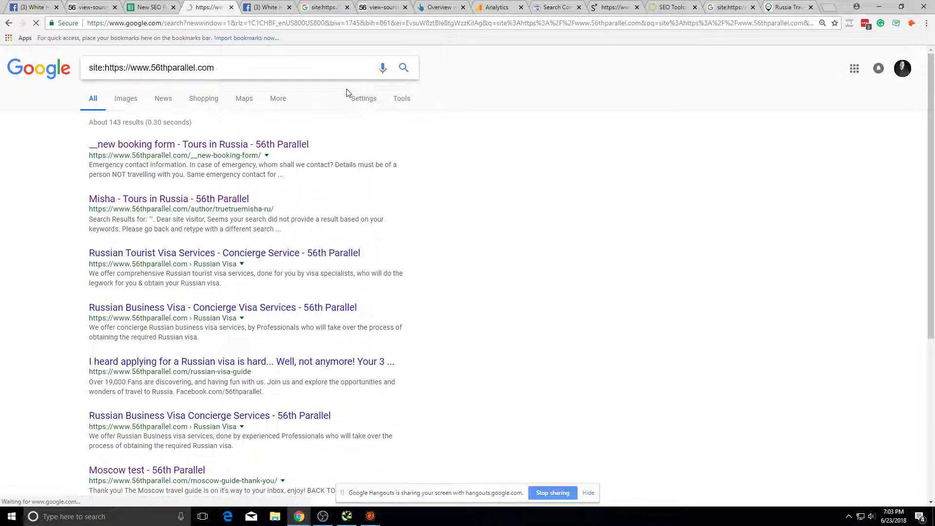
{"action": "scroll", "coordinate": [252, 261], "scroll_direction": "down", "scroll_amount": 6}
{"action": "key", "text": "alt+Tab"}
{"action": "key", "text": "alt+Tab"}
{"action": "key", "text": "ctrl+shift+Tab"}
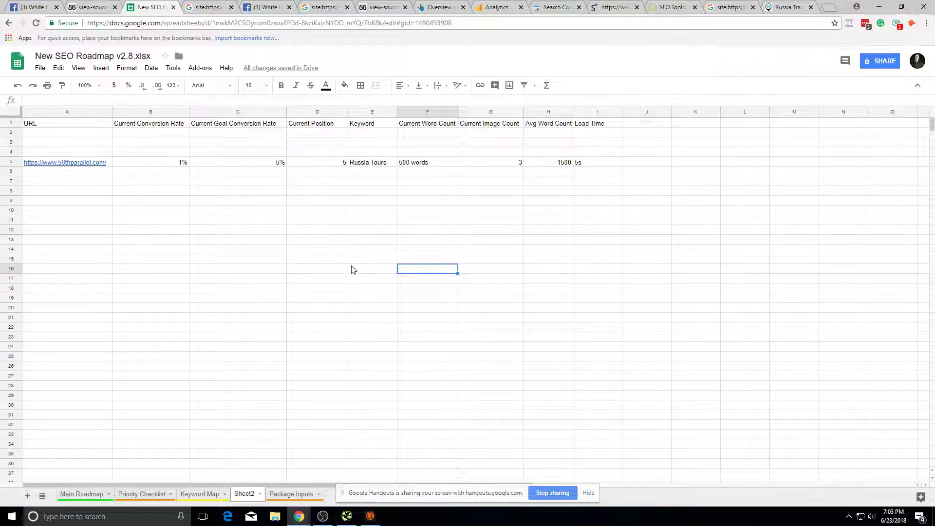
{"action": "key", "text": "alt+Tab"}
{"action": "left_click", "coordinate": [318, 6]}
{"action": "scroll", "coordinate": [344, 350], "scroll_direction": "up", "scroll_amount": 3}
{"action": "scroll", "coordinate": [344, 351], "scroll_direction": "up", "scroll_amount": 1}
{"action": "left_click", "coordinate": [468, 320]}
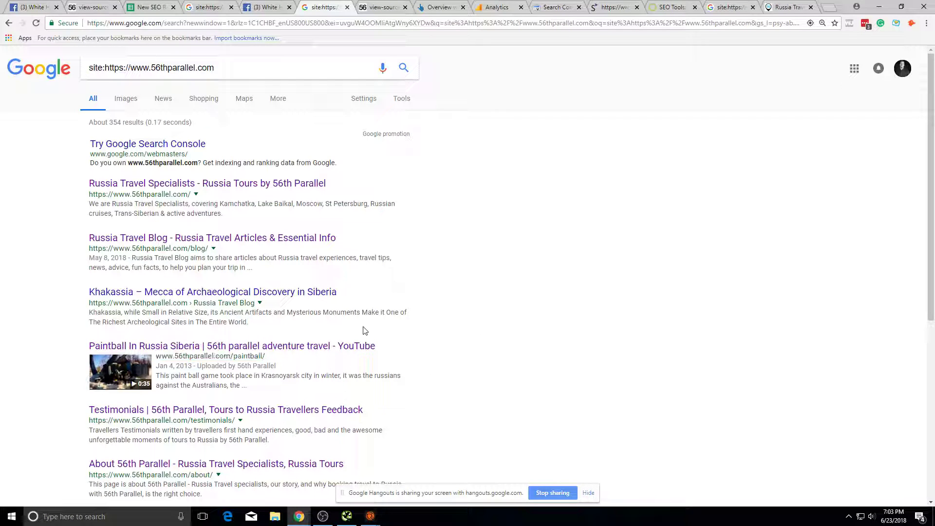
{"action": "scroll", "coordinate": [299, 482], "scroll_direction": "down", "scroll_amount": 4}
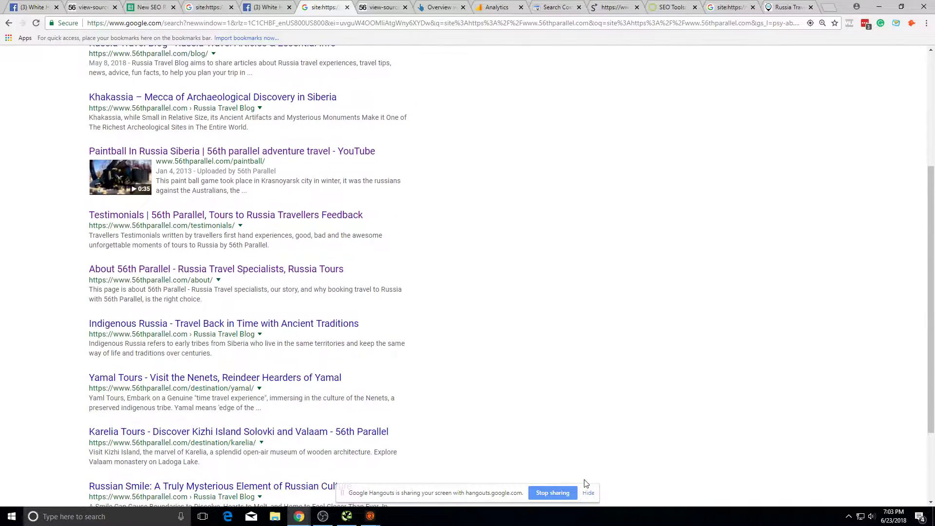
{"action": "left_click", "coordinate": [588, 494]}
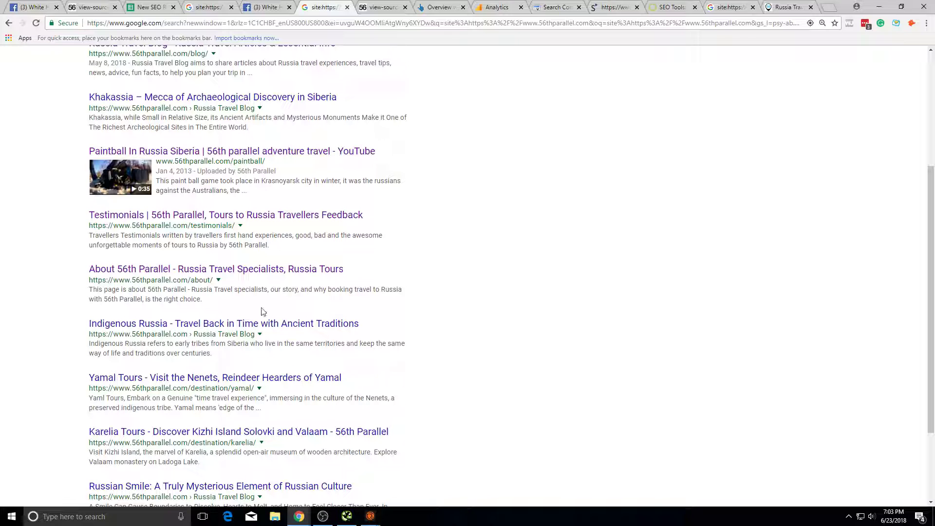
{"action": "scroll", "coordinate": [252, 400], "scroll_direction": "down", "scroll_amount": 3}
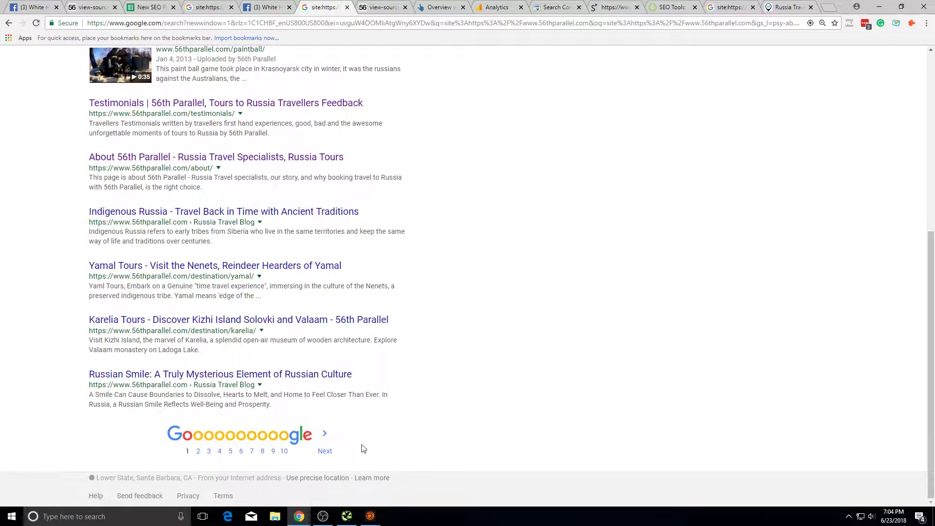
Step: Page through the site: results to page 4 and select the 'Russia - Tours in Russia' title
{"action": "left_click", "coordinate": [322, 453]}
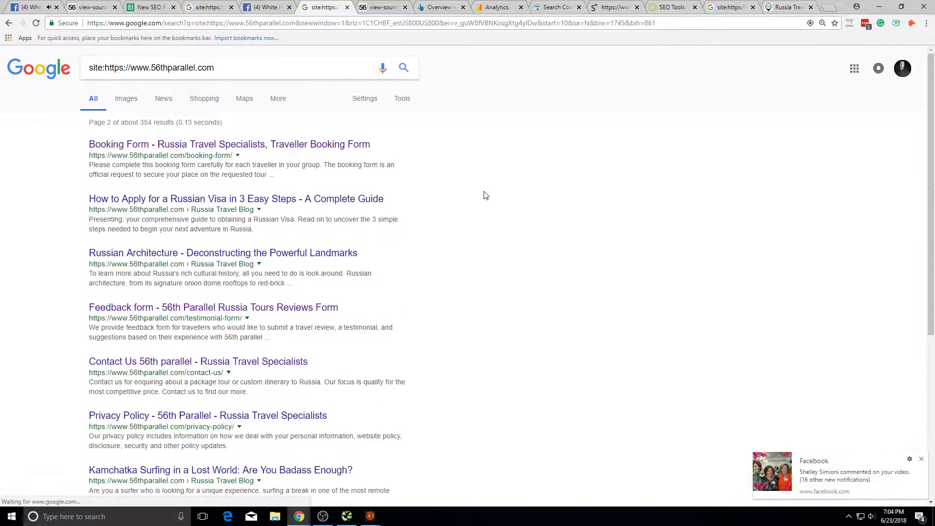
{"action": "left_click", "coordinate": [918, 460]}
{"action": "scroll", "coordinate": [219, 328], "scroll_direction": "down", "scroll_amount": 5}
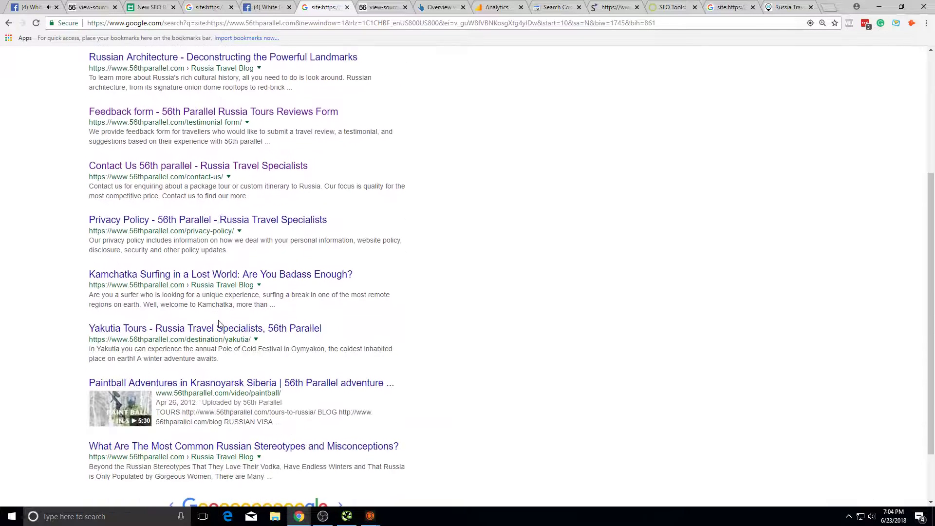
{"action": "left_click", "coordinate": [349, 455]}
{"action": "scroll", "coordinate": [324, 260], "scroll_direction": "down", "scroll_amount": 5}
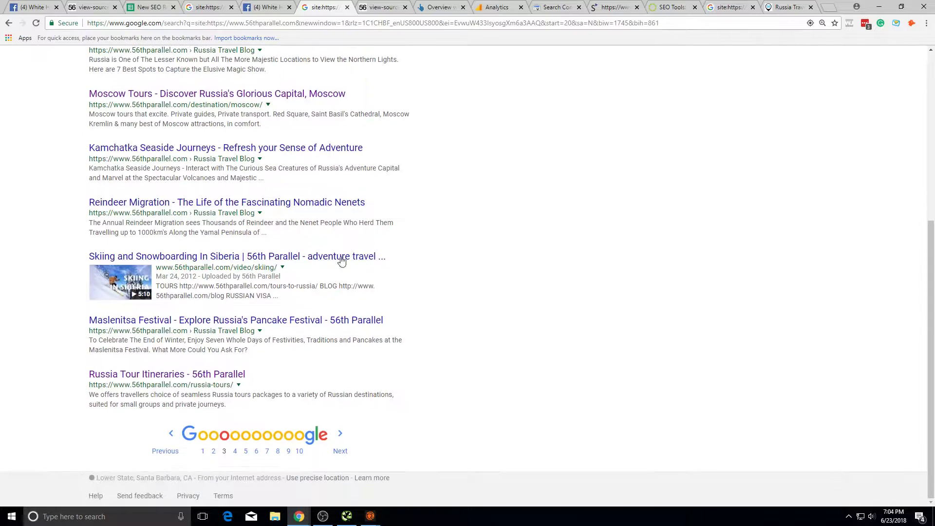
{"action": "left_click", "coordinate": [341, 444]}
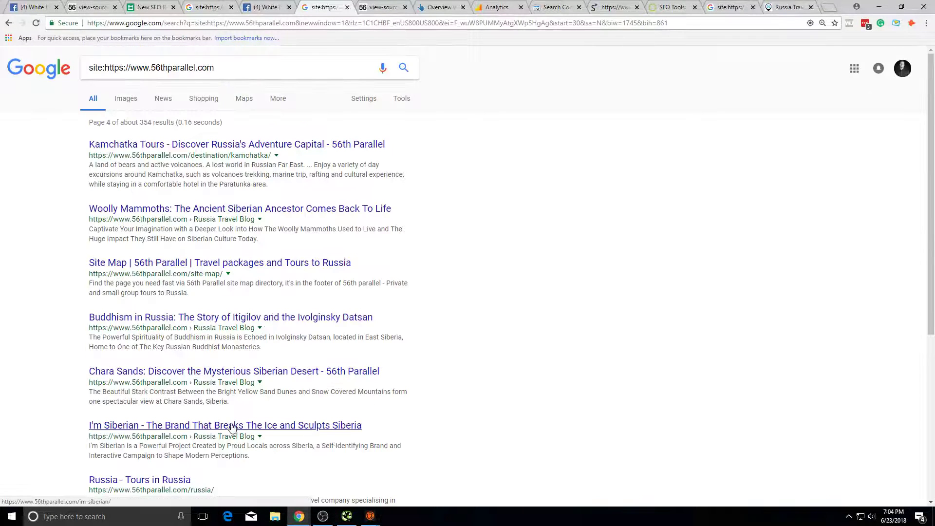
{"action": "scroll", "coordinate": [230, 427], "scroll_direction": "down", "scroll_amount": 5}
{"action": "left_click_drag", "start_coordinate": [219, 212], "coordinate": [81, 211]}
{"action": "key", "text": "ctrl+c"}
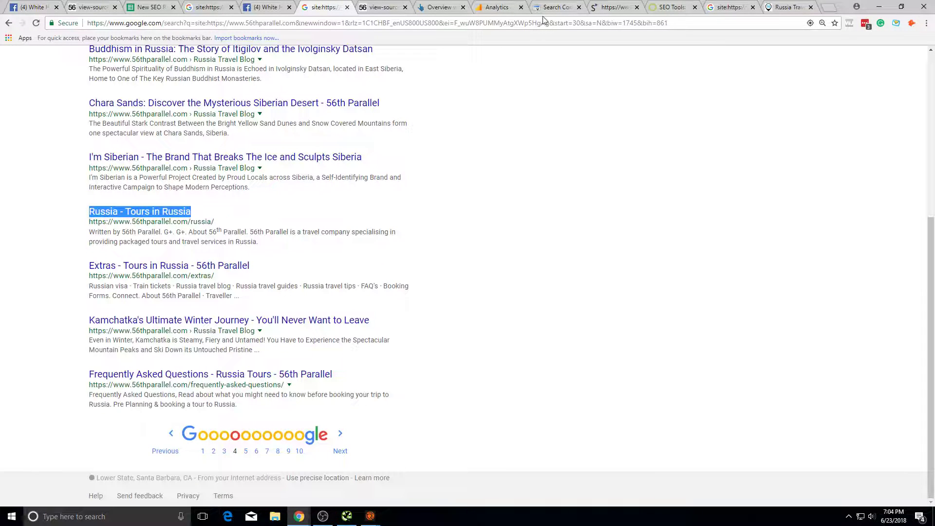
Step: Scroll the Search Console page report and return to cell A6 on Sheet2
{"action": "left_click", "coordinate": [556, 7]}
{"action": "scroll", "coordinate": [527, 357], "scroll_direction": "down", "scroll_amount": 10}
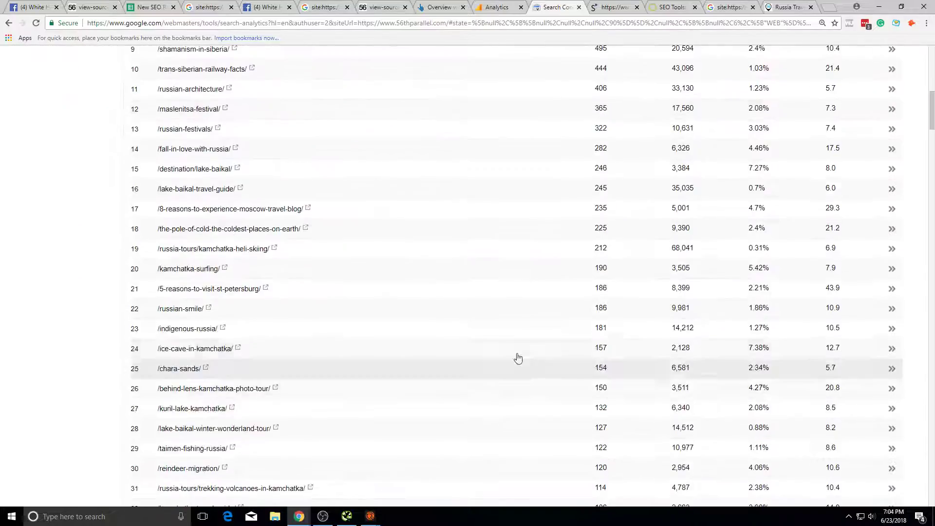
{"action": "scroll", "coordinate": [528, 357], "scroll_direction": "down", "scroll_amount": 14}
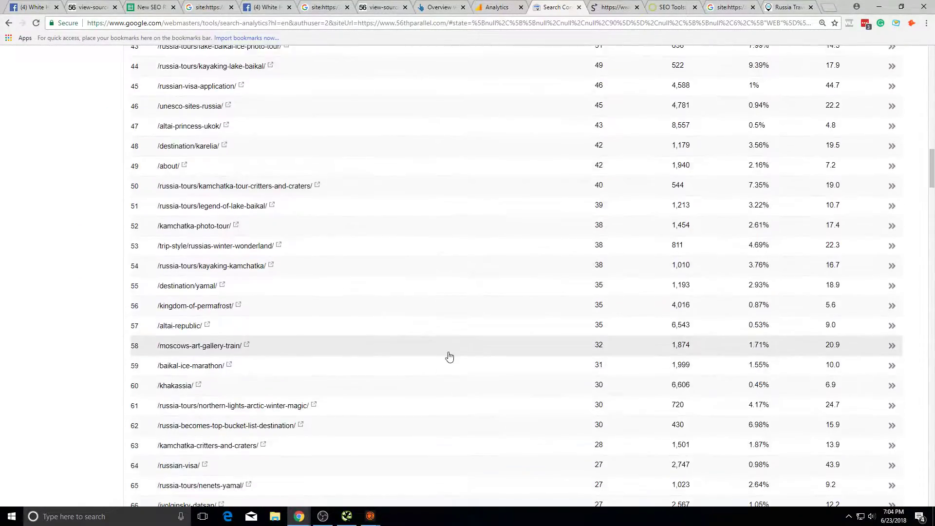
{"action": "scroll", "coordinate": [449, 357], "scroll_direction": "up", "scroll_amount": 20}
{"action": "scroll", "coordinate": [507, 295], "scroll_direction": "down", "scroll_amount": 18}
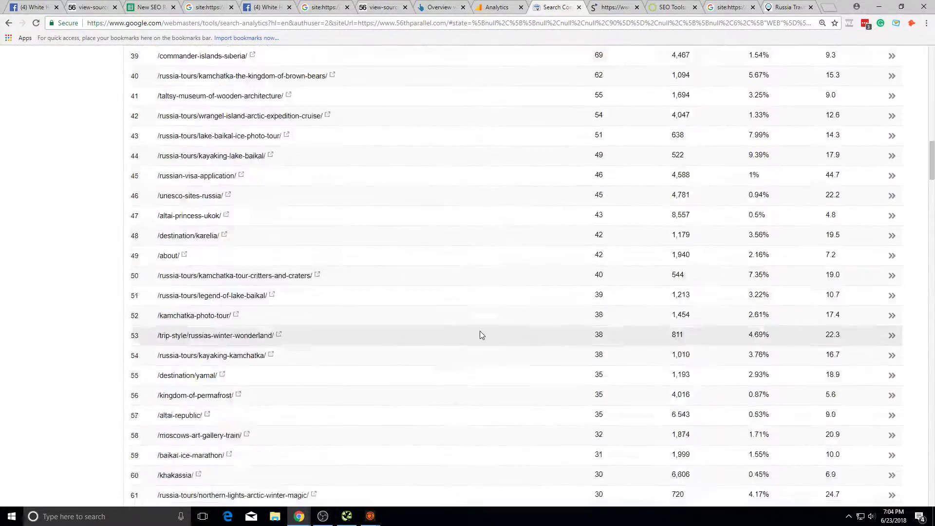
{"action": "scroll", "coordinate": [481, 334], "scroll_direction": "down", "scroll_amount": 20}
{"action": "scroll", "coordinate": [460, 303], "scroll_direction": "down", "scroll_amount": 5}
{"action": "scroll", "coordinate": [424, 223], "scroll_direction": "up", "scroll_amount": 20}
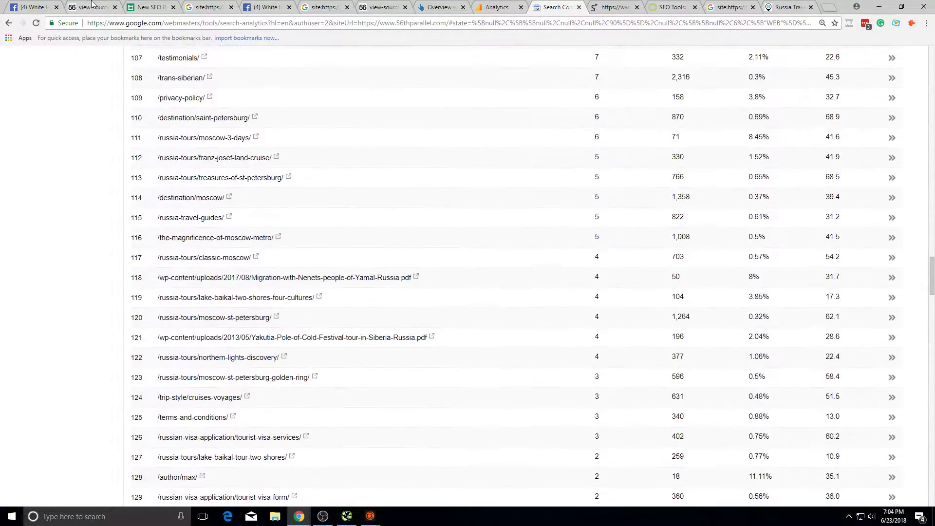
{"action": "left_click", "coordinate": [148, 7]}
{"action": "left_click", "coordinate": [71, 173]}
{"action": "key", "text": "ctrl+v"}
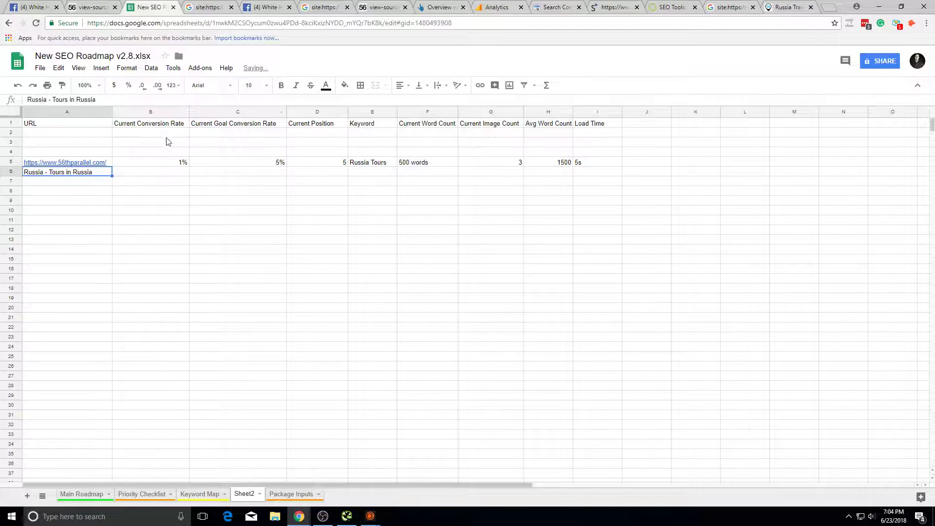
{"action": "left_click", "coordinate": [232, 233]}
{"action": "left_click", "coordinate": [44, 175]}
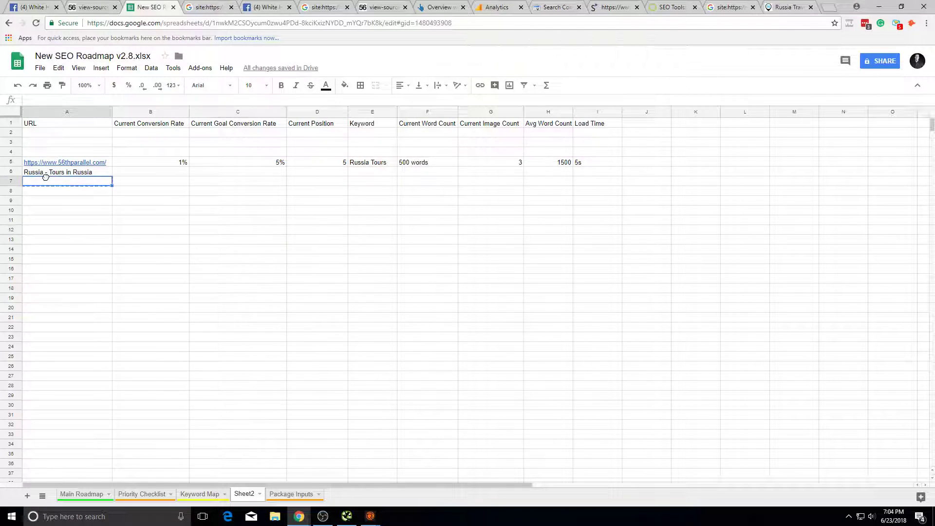
{"action": "triple_click", "coordinate": [66, 175]}
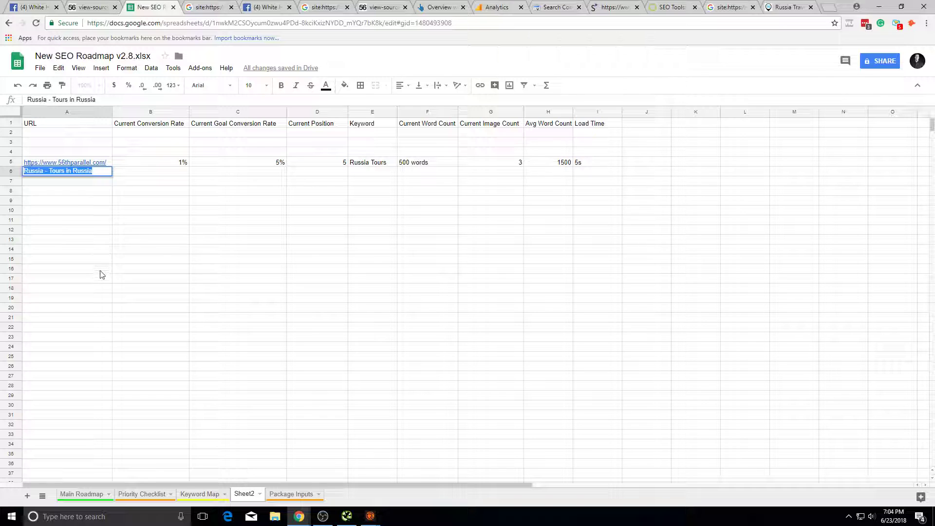
{"action": "left_click", "coordinate": [375, 165]}
{"action": "left_click", "coordinate": [208, 7]}
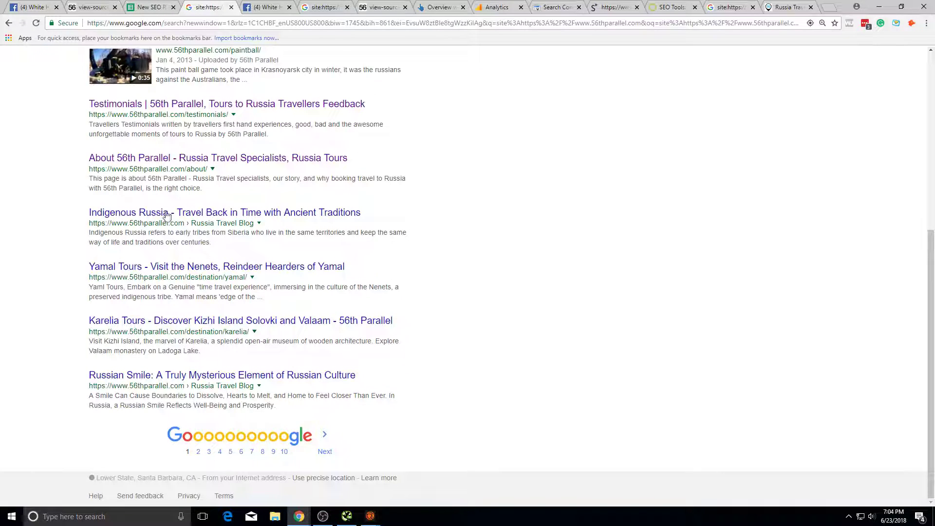
{"action": "left_click", "coordinate": [148, 5]}
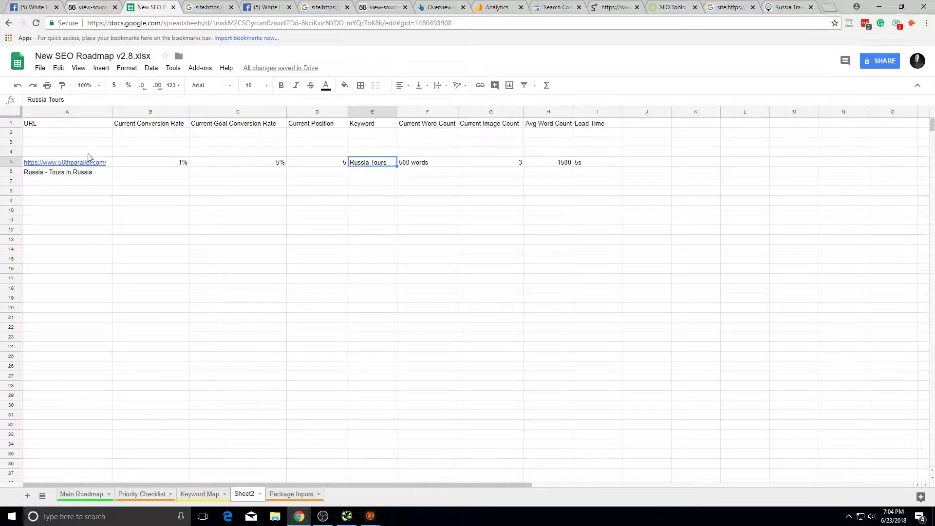
{"action": "left_click_drag", "start_coordinate": [338, 171], "coordinate": [117, 181]}
{"action": "left_click", "coordinate": [88, 174]}
{"action": "left_click", "coordinate": [92, 166]}
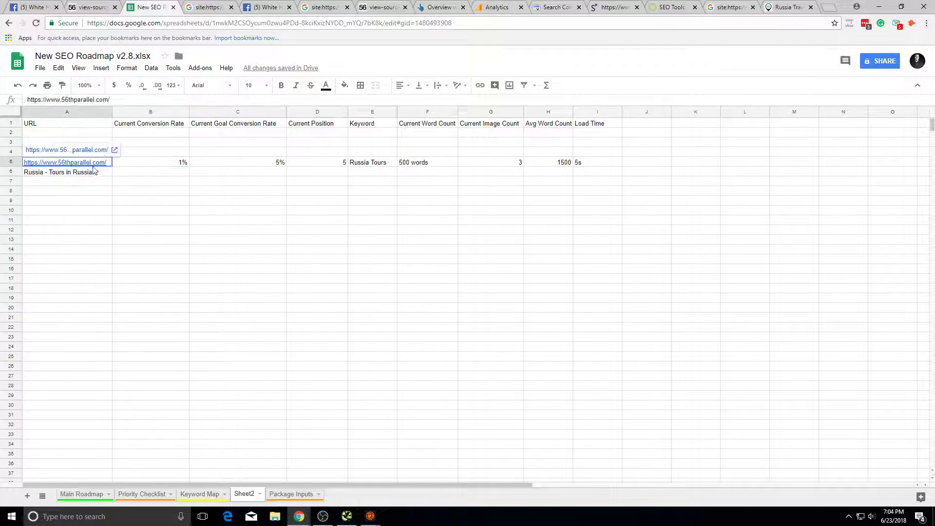
{"action": "triple_click", "coordinate": [104, 173]}
{"action": "key", "text": "BackSpace"}
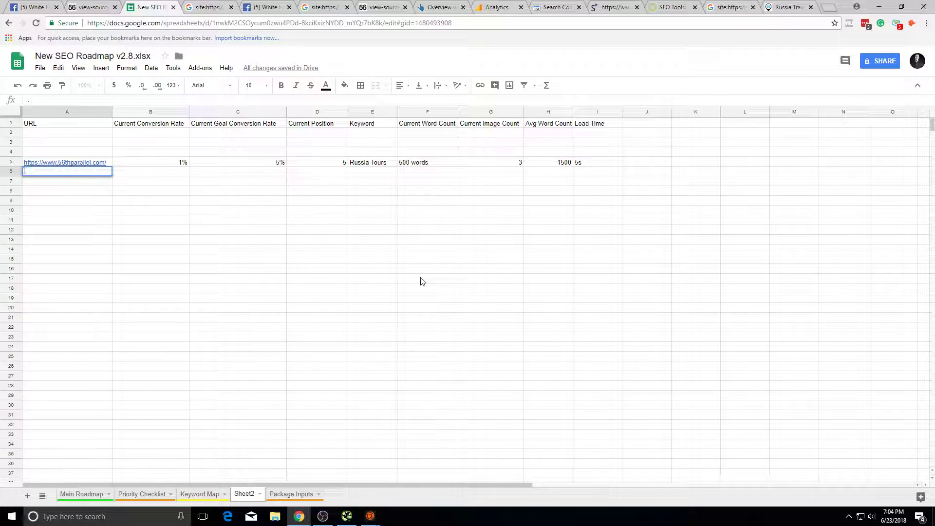
{"action": "left_click", "coordinate": [422, 269]}
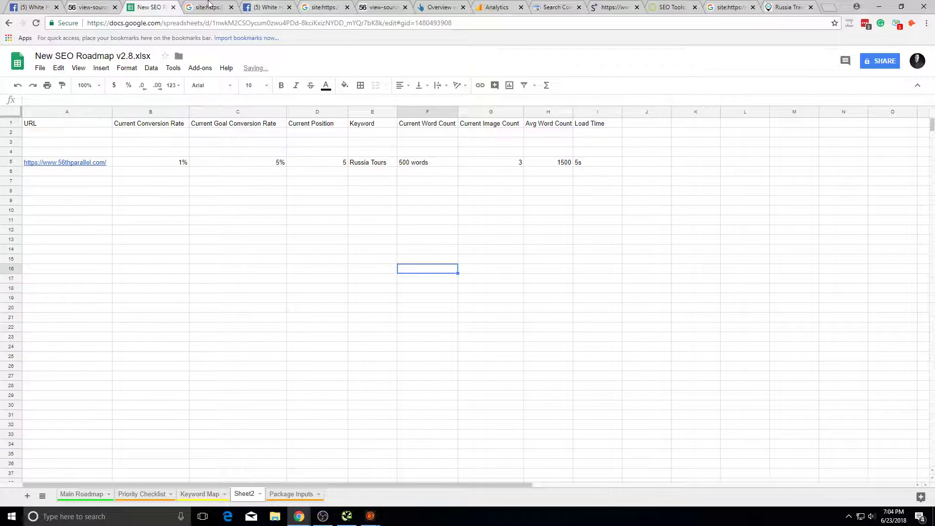
{"action": "left_click", "coordinate": [209, 4]}
Step: Look over the page source, Analytics content report, and Search Console page list
{"action": "scroll", "coordinate": [378, 256], "scroll_direction": "up", "scroll_amount": 6}
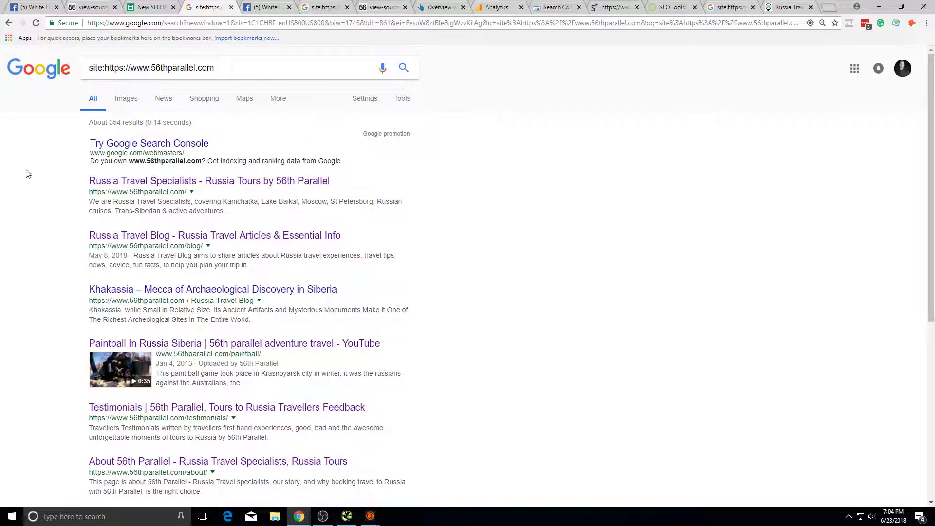
{"action": "left_click", "coordinate": [389, 7]}
{"action": "left_click", "coordinate": [494, 7]}
{"action": "scroll", "coordinate": [375, 229], "scroll_direction": "down", "scroll_amount": 5}
{"action": "left_click", "coordinate": [565, 6]}
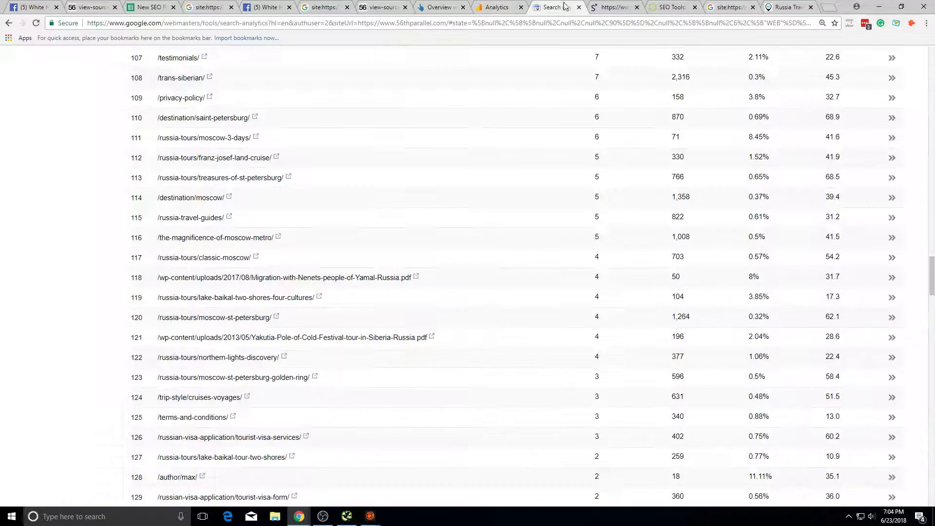
{"action": "scroll", "coordinate": [520, 267], "scroll_direction": "up", "scroll_amount": 20}
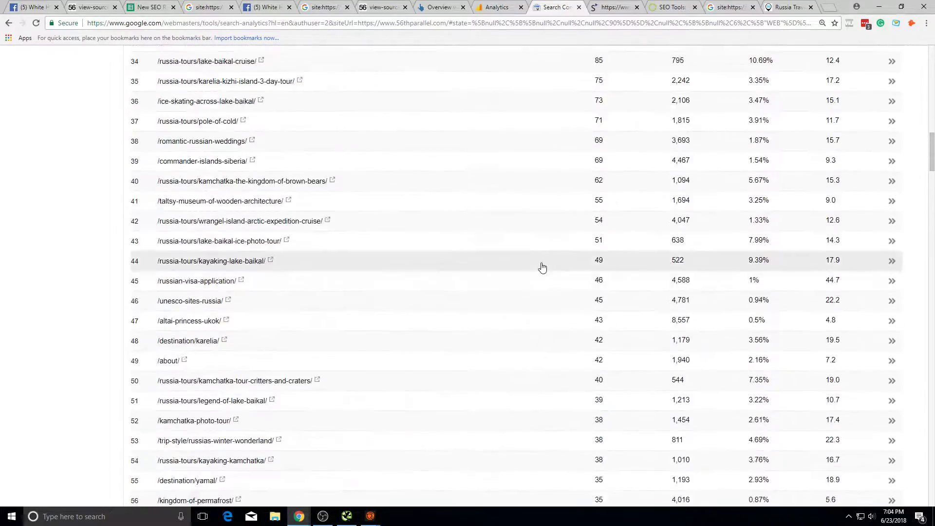
{"action": "scroll", "coordinate": [543, 267], "scroll_direction": "up", "scroll_amount": 20}
{"action": "scroll", "coordinate": [355, 290], "scroll_direction": "down", "scroll_amount": 6}
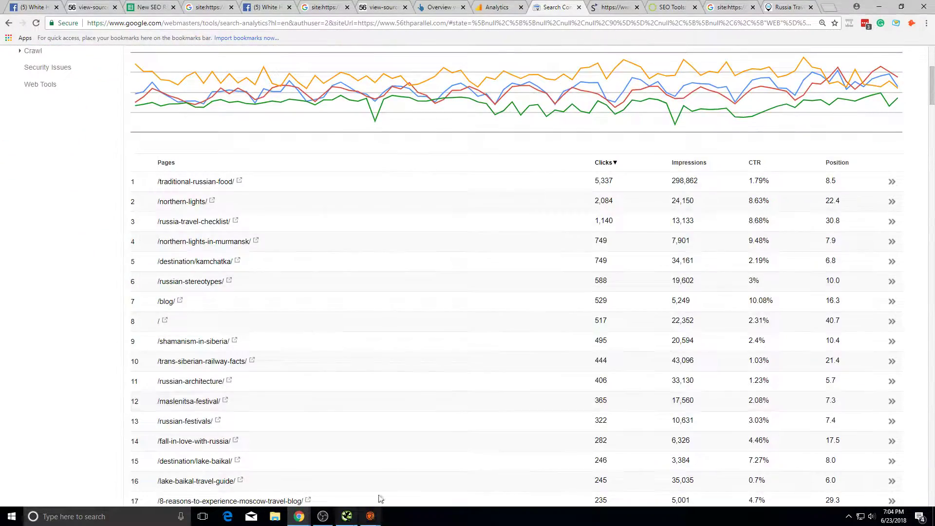
{"action": "scroll", "coordinate": [436, 364], "scroll_direction": "down", "scroll_amount": 6}
{"action": "scroll", "coordinate": [436, 315], "scroll_direction": "up", "scroll_amount": 8}
{"action": "scroll", "coordinate": [426, 271], "scroll_direction": "down", "scroll_amount": 3}
{"action": "scroll", "coordinate": [414, 299], "scroll_direction": "up", "scroll_amount": 4}
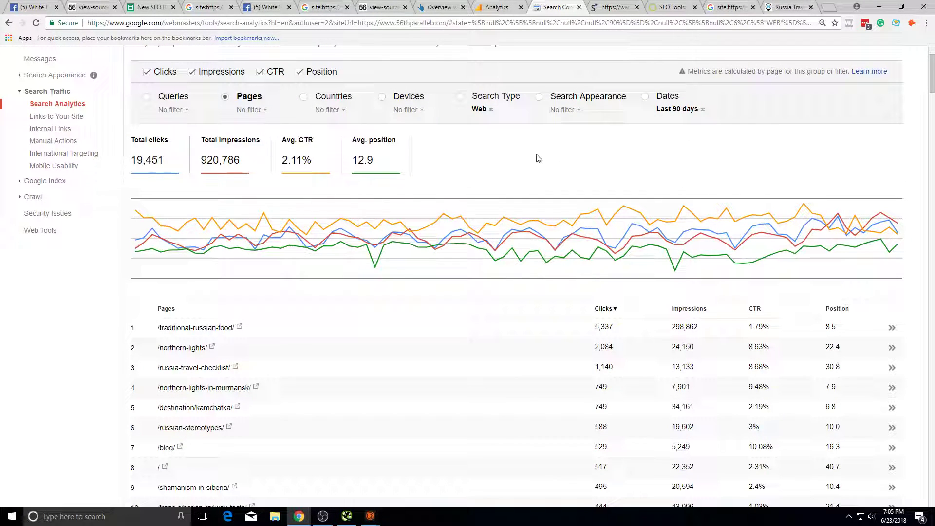
{"action": "left_click", "coordinate": [229, 6]}
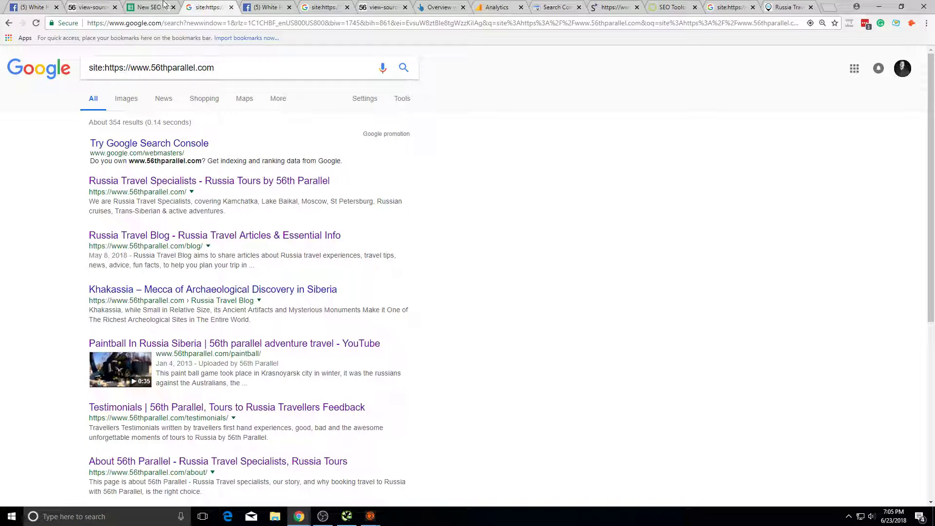
Step: Go to the Priority Checklist sheet and begin a new issue in row 10
{"action": "left_click", "coordinate": [166, 6]}
{"action": "left_click", "coordinate": [226, 302]}
{"action": "left_click", "coordinate": [317, 278]}
{"action": "left_click", "coordinate": [317, 327]}
{"action": "left_click", "coordinate": [153, 164]}
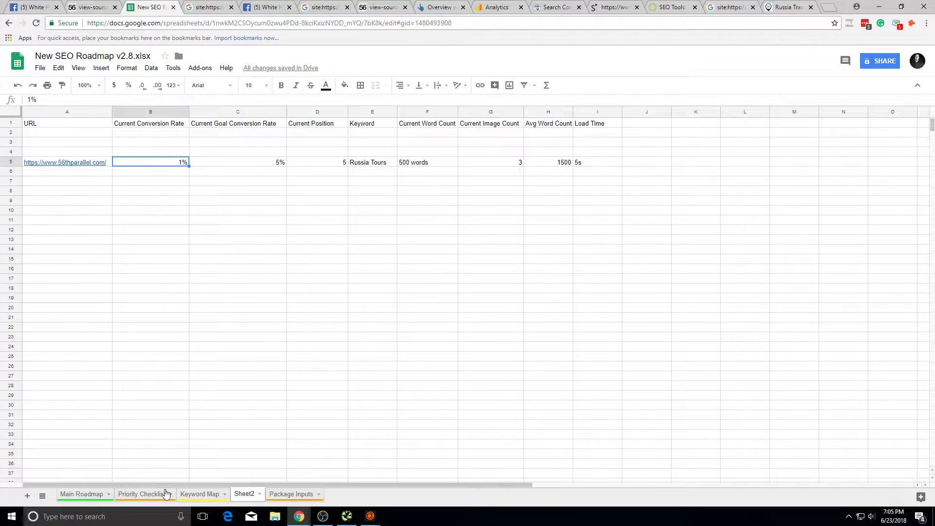
{"action": "left_click", "coordinate": [142, 494]}
{"action": "left_click", "coordinate": [119, 217]}
{"action": "left_click", "coordinate": [120, 223]}
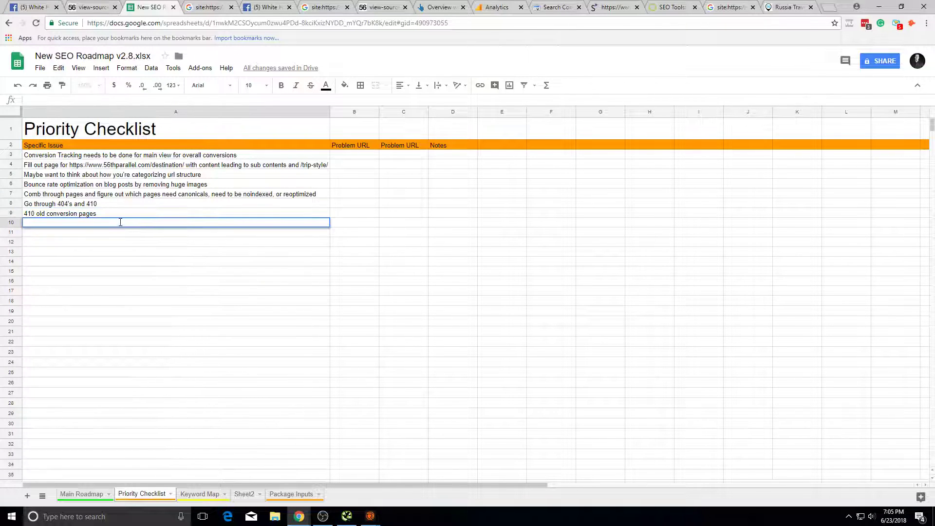
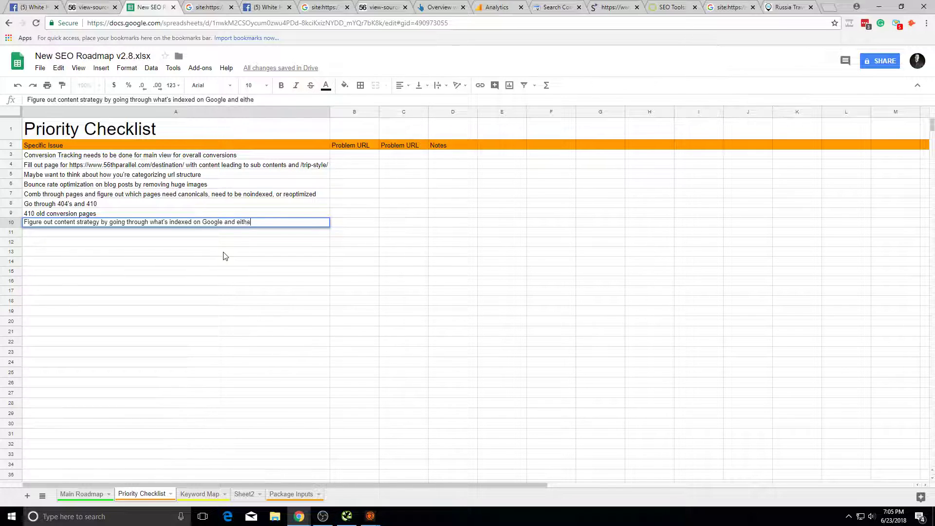
Step: Finish the row 10 item ending '…optimizing after mapping keywords out or figuring out purposes' and widen column A
{"action": "type", "text": "ptimizing after mapping keywords out or figuring out purposes"}
{"action": "left_click", "coordinate": [258, 251]}
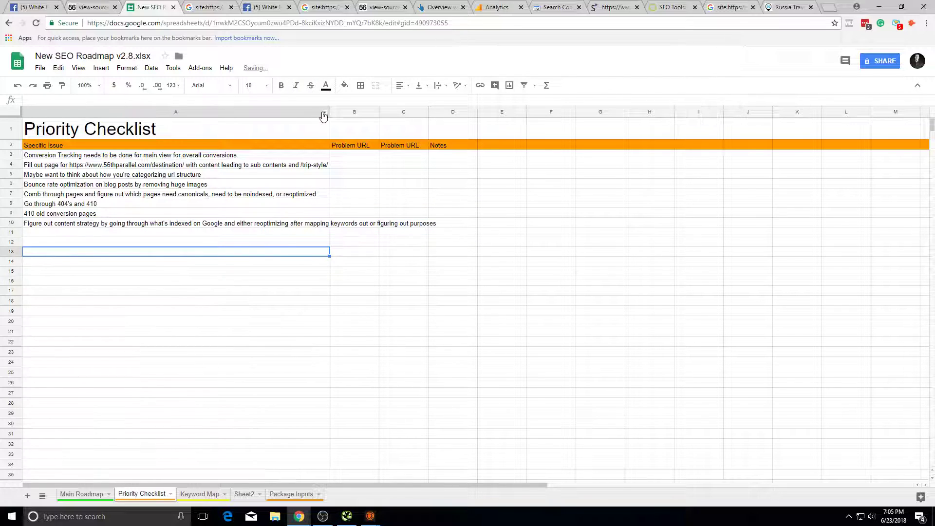
{"action": "left_click_drag", "start_coordinate": [329, 111], "coordinate": [473, 110]}
{"action": "left_click", "coordinate": [329, 429]}
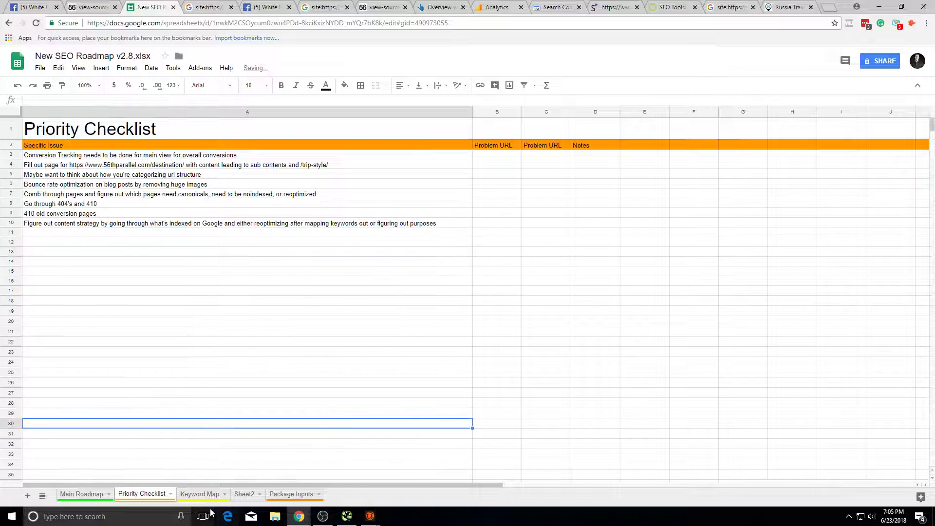
Step: Glance at the Keyword Map sheet, then return to the site: results for 56thparallel.com
{"action": "left_click", "coordinate": [200, 494]}
{"action": "left_click", "coordinate": [268, 7]}
{"action": "left_click", "coordinate": [322, 7]}
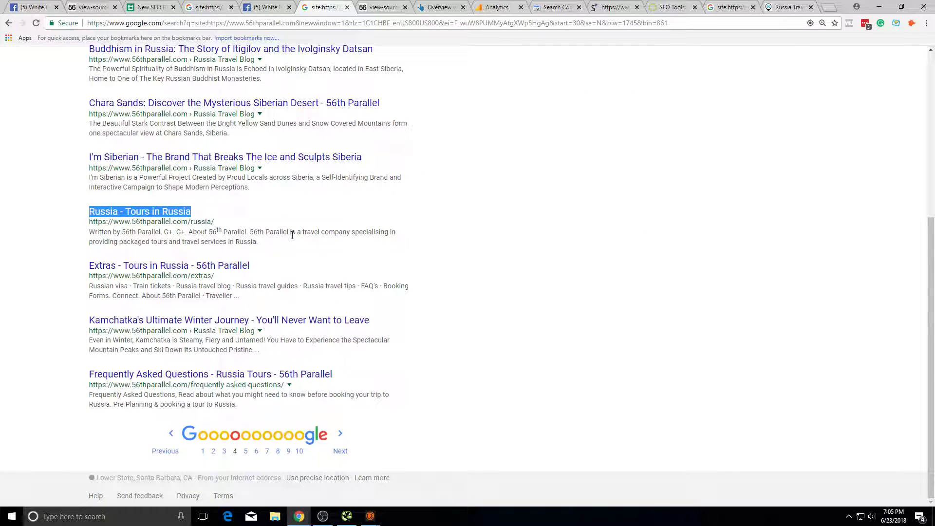
Step: Select the 'Russia - Tours in Russia' result title and briefly open that page
{"action": "left_click", "coordinate": [235, 250]}
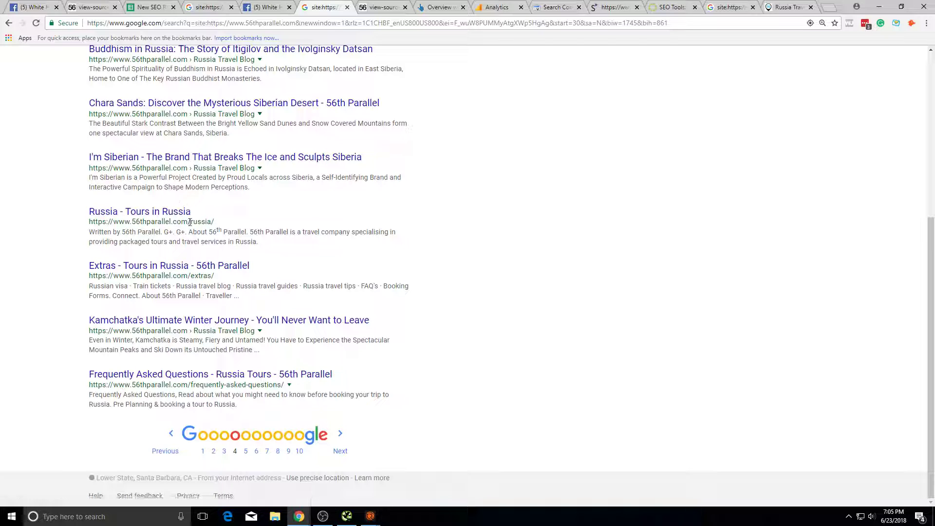
{"action": "left_click_drag", "start_coordinate": [238, 212], "coordinate": [85, 210]}
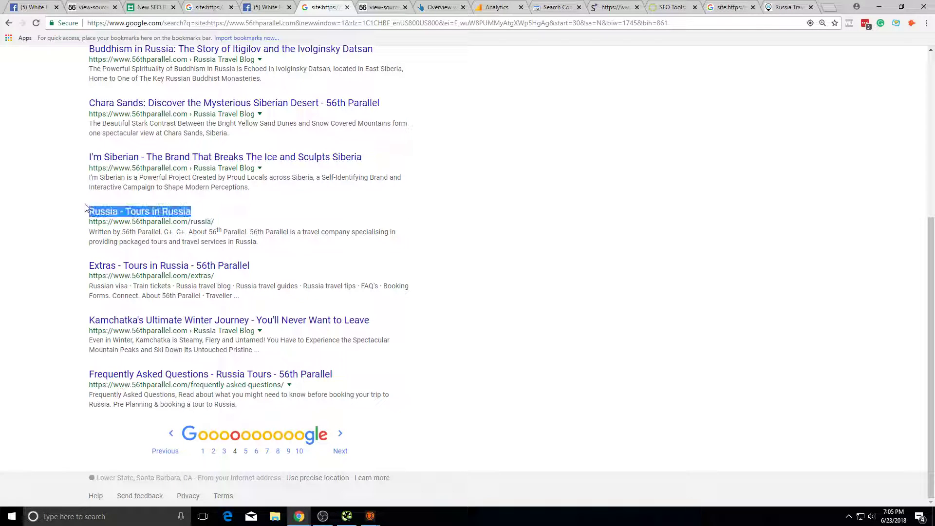
{"action": "left_click", "coordinate": [198, 218]}
{"action": "triple_click", "coordinate": [199, 221]}
{"action": "left_click_drag", "start_coordinate": [209, 218], "coordinate": [91, 210]}
{"action": "left_click", "coordinate": [135, 211]}
{"action": "left_click", "coordinate": [378, 8]}
Step: Search Google for the copied title words 'Tours in Russia' and review the results
{"action": "left_click_drag", "start_coordinate": [191, 212], "coordinate": [128, 208]}
{"action": "key", "text": "ctrl+c"}
{"action": "scroll", "coordinate": [253, 230], "scroll_direction": "up", "scroll_amount": 5}
{"action": "triple_click", "coordinate": [222, 68]}
{"action": "key", "text": "ctrl+v"}
{"action": "key", "text": "Return"}
{"action": "scroll", "coordinate": [292, 263], "scroll_direction": "down", "scroll_amount": 9}
{"action": "scroll", "coordinate": [293, 266], "scroll_direction": "up", "scroll_amount": 4}
{"action": "scroll", "coordinate": [175, 217], "scroll_direction": "up", "scroll_amount": 3}
{"action": "scroll", "coordinate": [94, 130], "scroll_direction": "down", "scroll_amount": 4}
{"action": "scroll", "coordinate": [61, 79], "scroll_direction": "up", "scroll_amount": 2}
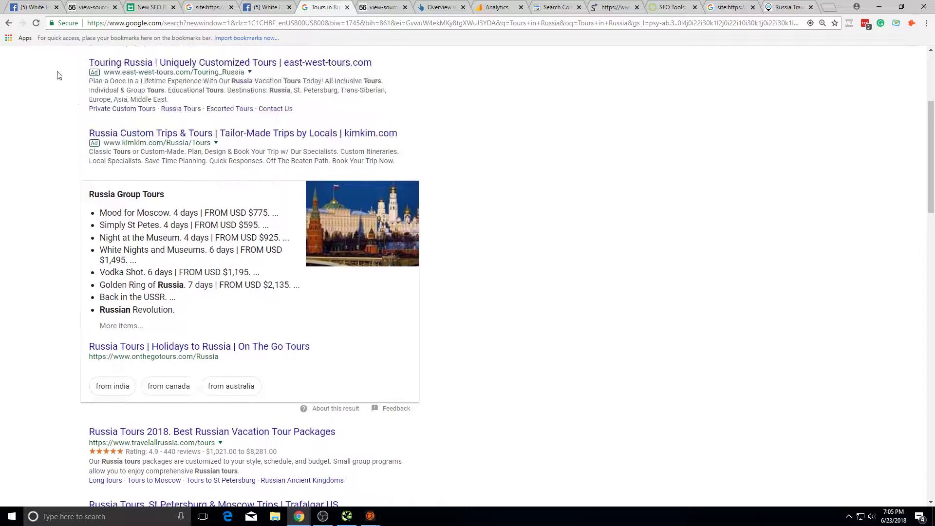
Step: Compare the site: results with the Tours in Russia results, noting a competitor's rating and price
{"action": "left_click", "coordinate": [9, 23]}
{"action": "scroll", "coordinate": [151, 363], "scroll_direction": "down", "scroll_amount": 3}
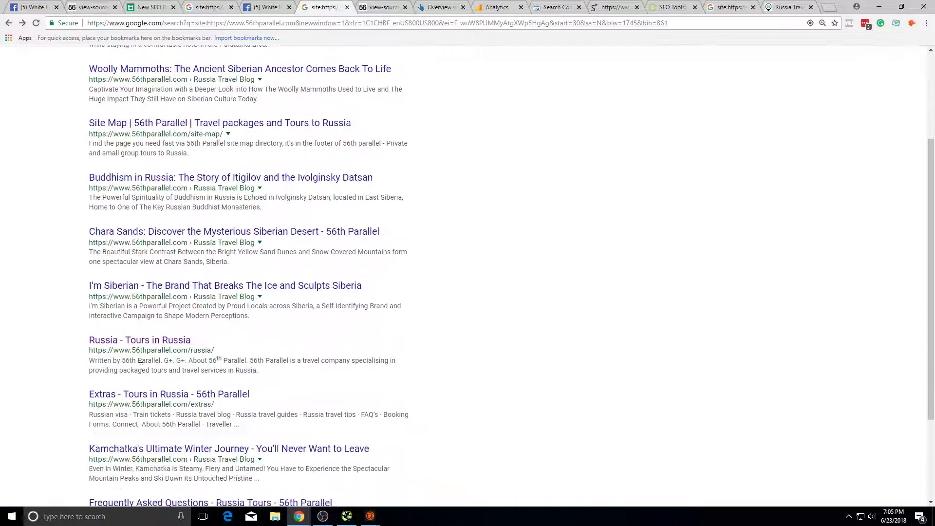
{"action": "scroll", "coordinate": [141, 366], "scroll_direction": "down", "scroll_amount": 1}
{"action": "left_click", "coordinate": [22, 23]}
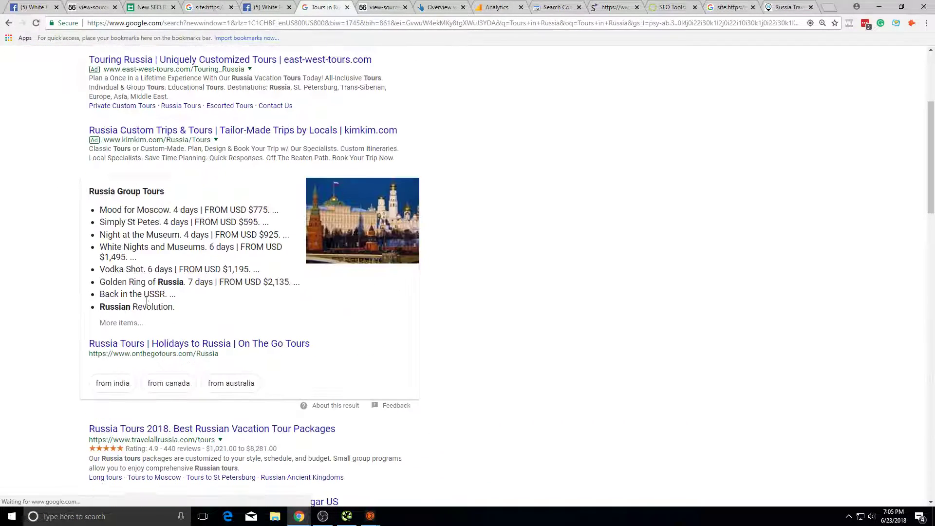
{"action": "scroll", "coordinate": [128, 292], "scroll_direction": "down", "scroll_amount": 3}
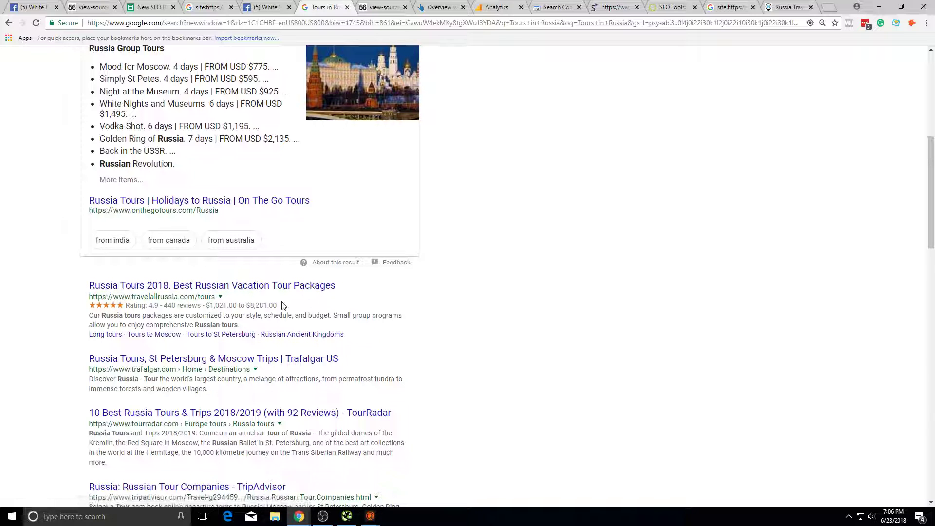
{"action": "left_click_drag", "start_coordinate": [125, 306], "coordinate": [287, 306]}
{"action": "left_click", "coordinate": [295, 307]}
{"action": "scroll", "coordinate": [468, 375], "scroll_direction": "down", "scroll_amount": 4}
{"action": "scroll", "coordinate": [443, 341], "scroll_direction": "up", "scroll_amount": 7}
{"action": "scroll", "coordinate": [438, 331], "scroll_direction": "up", "scroll_amount": 3}
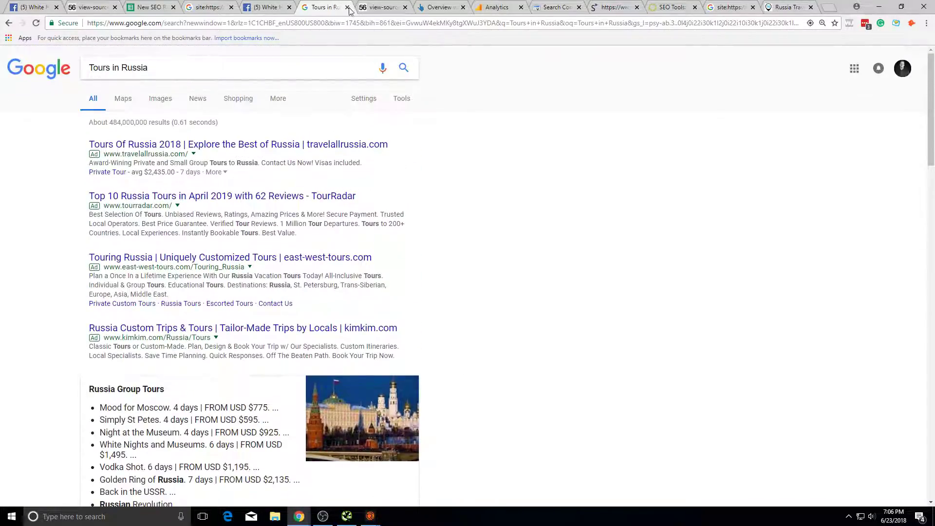
Step: Close the Tours in Russia search and review the last site:56thparallel.com results
{"action": "left_click", "coordinate": [346, 7]}
{"action": "left_click", "coordinate": [229, 7]}
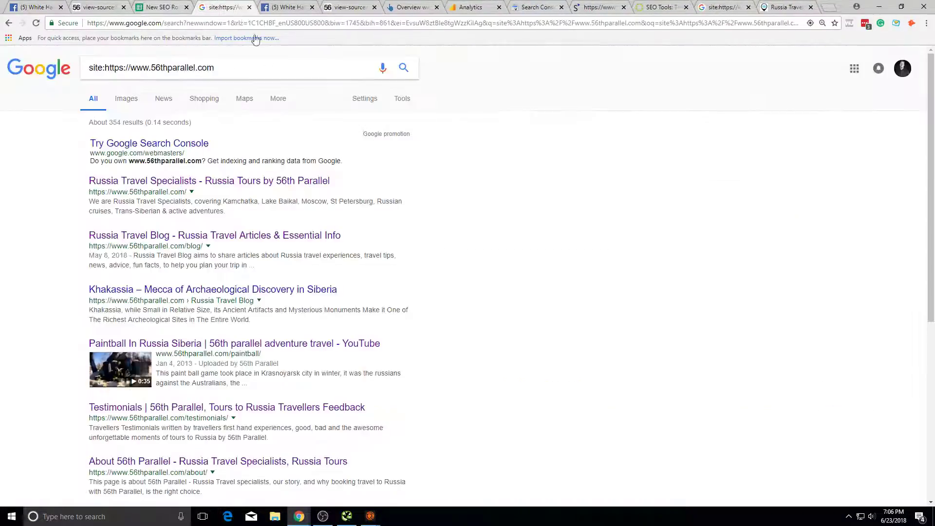
{"action": "scroll", "coordinate": [307, 299], "scroll_direction": "down", "scroll_amount": 6}
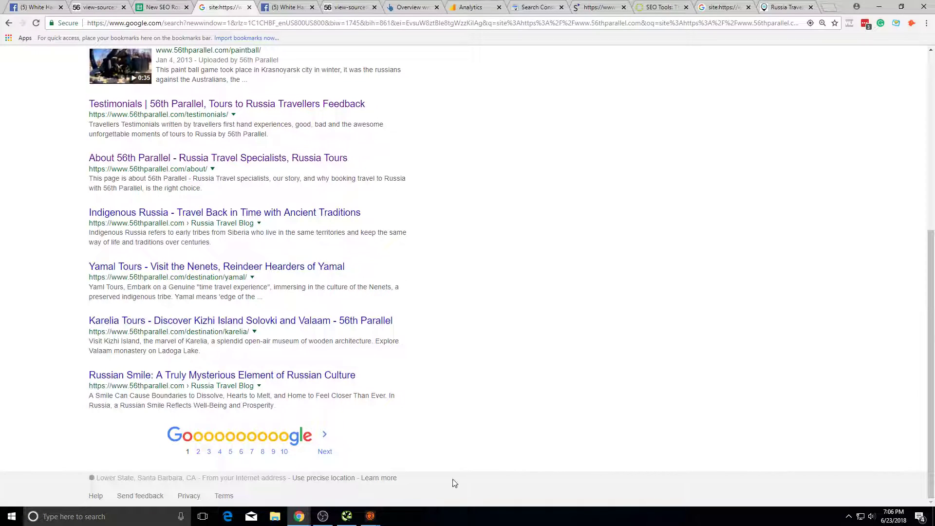
{"action": "mouse_move", "coordinate": [432, 375]}
{"action": "left_mouse_down"}
{"action": "mouse_move", "coordinate": [296, 375]}
{"action": "mouse_move", "coordinate": [404, 373]}
{"action": "mouse_move", "coordinate": [317, 363]}
{"action": "mouse_move", "coordinate": [446, 375]}
{"action": "left_mouse_up"}
{"action": "left_click", "coordinate": [405, 372]}
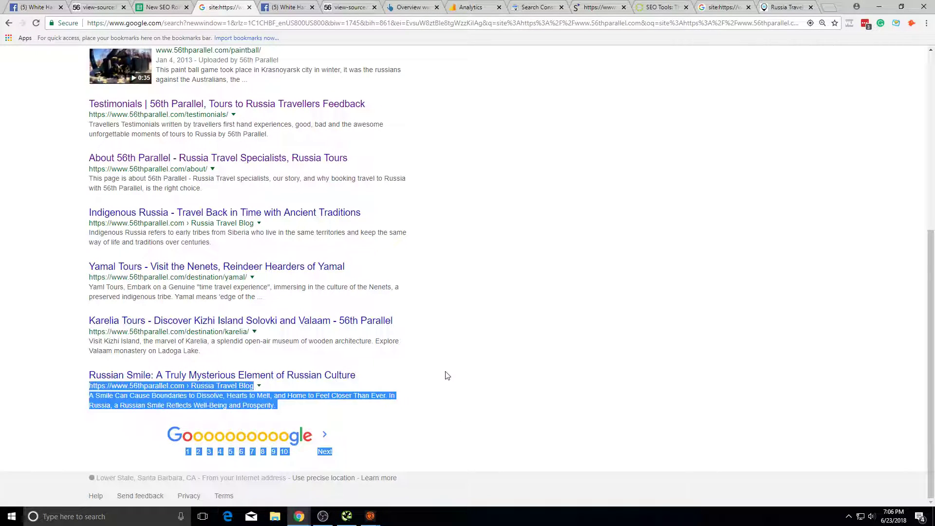
{"action": "left_click", "coordinate": [198, 393]}
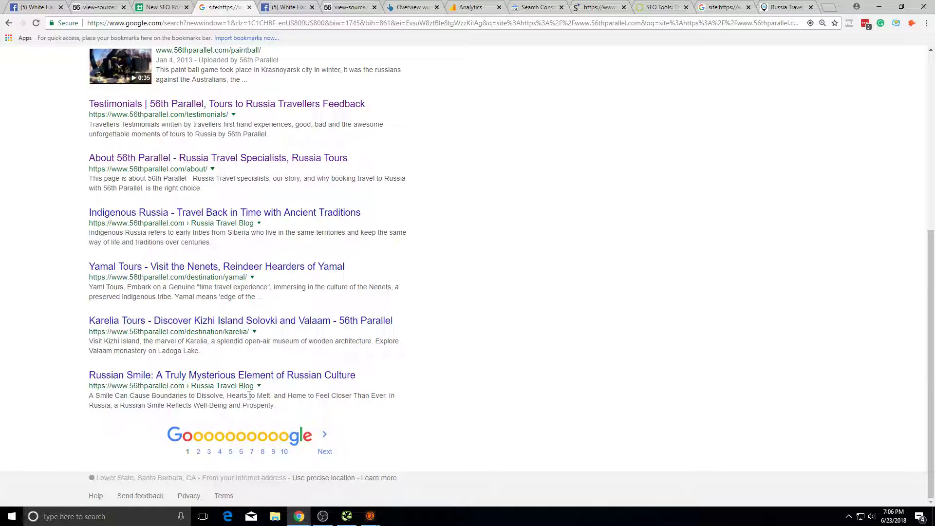
{"action": "left_click", "coordinate": [155, 7]}
Step: On the Main Roadmap, enter status 'z' in B25 for Indexation Count Too High
{"action": "left_click", "coordinate": [88, 494]}
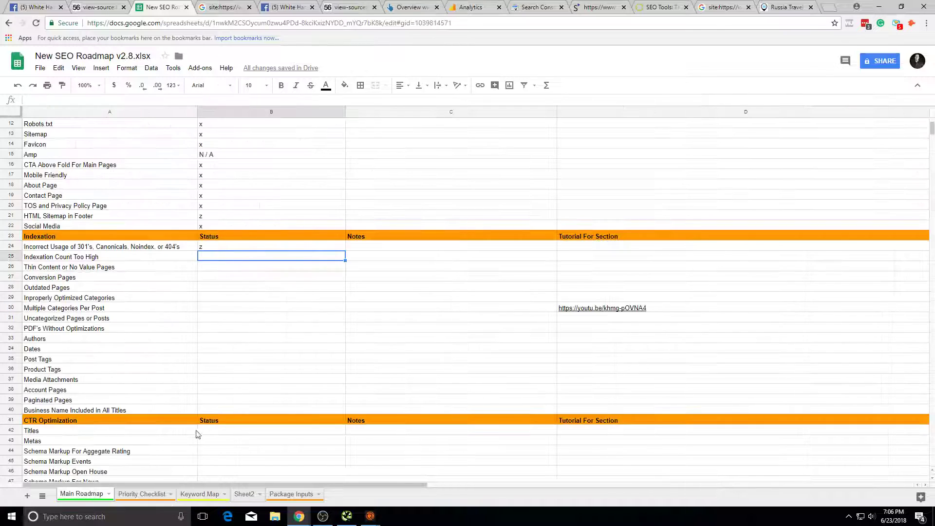
{"action": "scroll", "coordinate": [163, 366], "scroll_direction": "down", "scroll_amount": 2}
{"action": "left_click_drag", "start_coordinate": [188, 340], "coordinate": [168, 389]}
{"action": "left_click", "coordinate": [198, 342]}
{"action": "left_click", "coordinate": [194, 370]}
{"action": "left_click", "coordinate": [216, 154]}
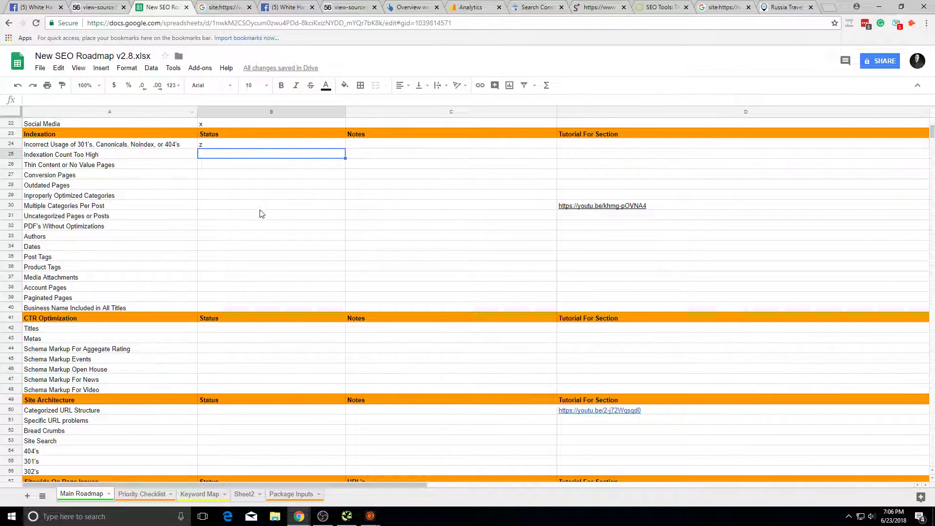
{"action": "type", "text": "z"}
{"action": "left_click", "coordinate": [247, 176]}
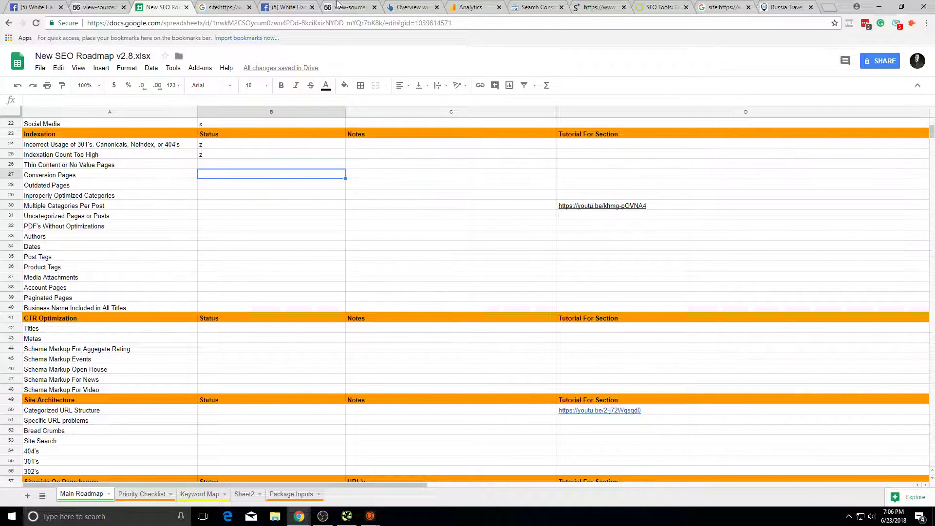
Step: Back on the site: results, view and close Google's cached copy of the home page
{"action": "left_click", "coordinate": [221, 6]}
{"action": "scroll", "coordinate": [313, 183], "scroll_direction": "up", "scroll_amount": 6}
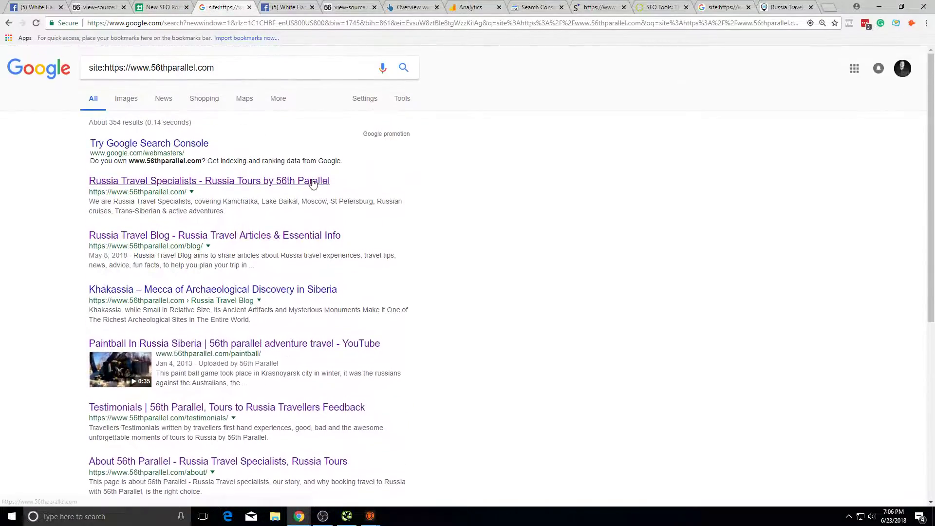
{"action": "left_click", "coordinate": [115, 6]}
{"action": "left_click", "coordinate": [219, 6]}
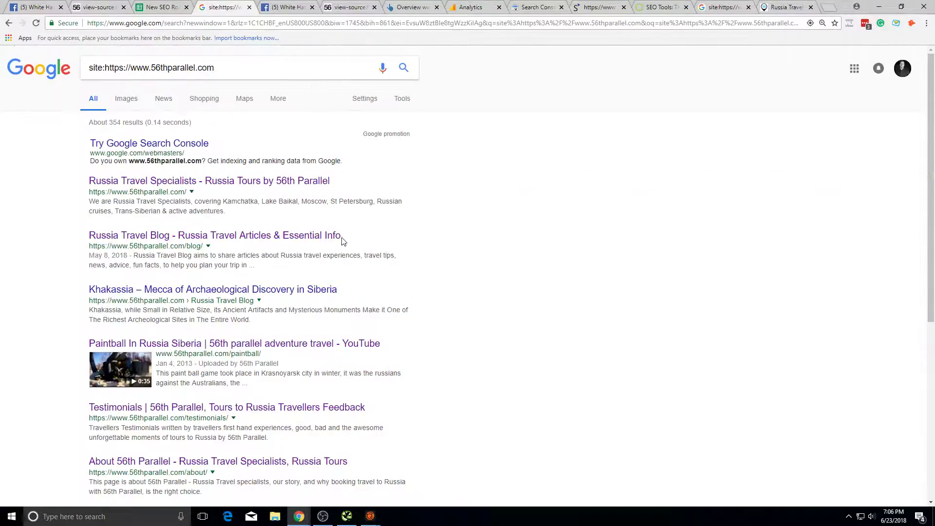
{"action": "scroll", "coordinate": [343, 242], "scroll_direction": "down", "scroll_amount": 6}
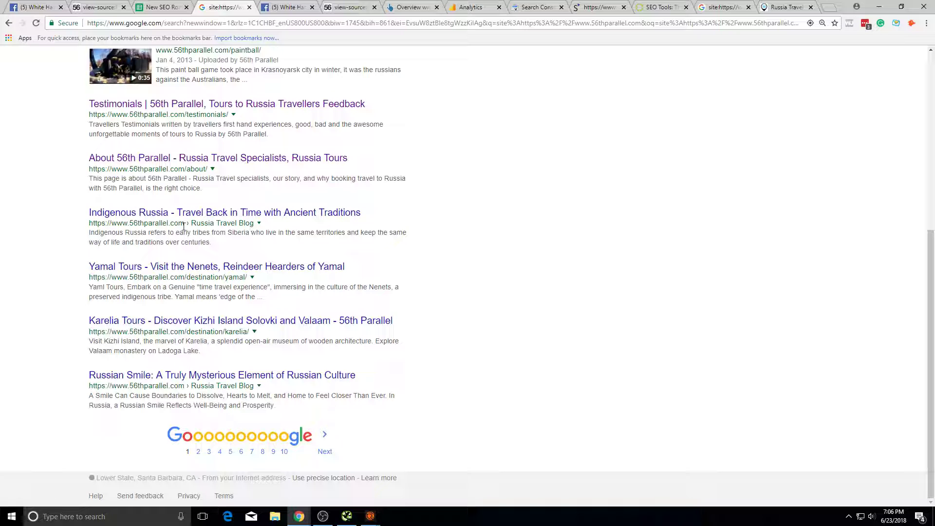
{"action": "scroll", "coordinate": [184, 227], "scroll_direction": "up", "scroll_amount": 6}
{"action": "double_click", "coordinate": [98, 67]}
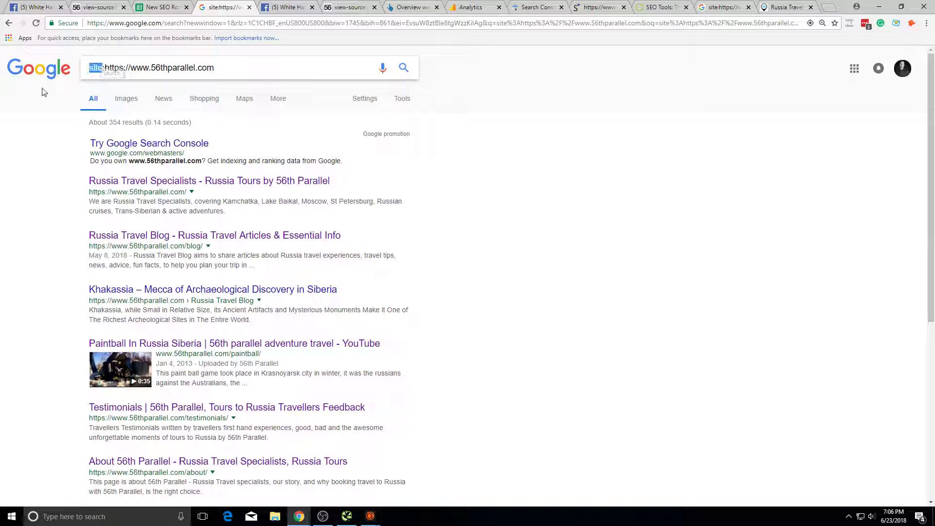
{"action": "left_click", "coordinate": [192, 191]}
{"action": "middle_click", "coordinate": [207, 201]}
{"action": "left_click", "coordinate": [280, 4]}
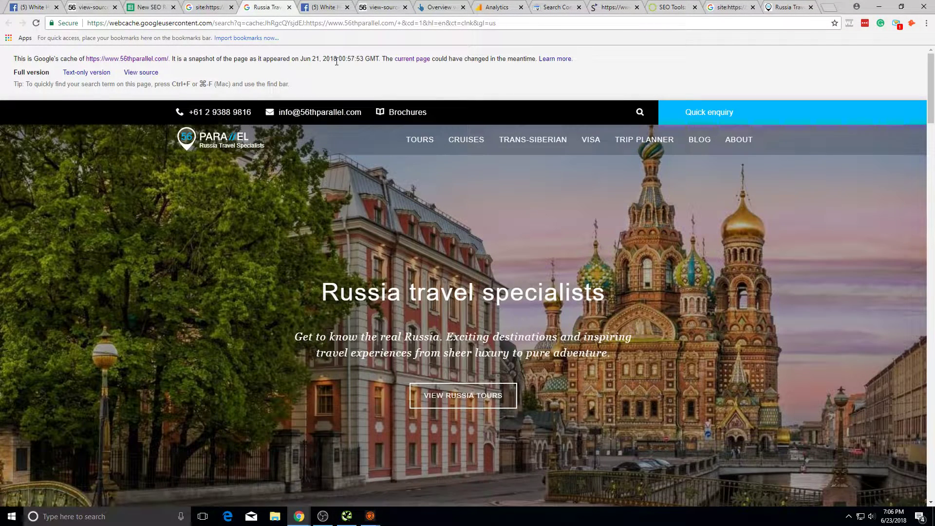
{"action": "left_click", "coordinate": [289, 7]}
{"action": "scroll", "coordinate": [207, 279], "scroll_direction": "down", "scroll_amount": 6}
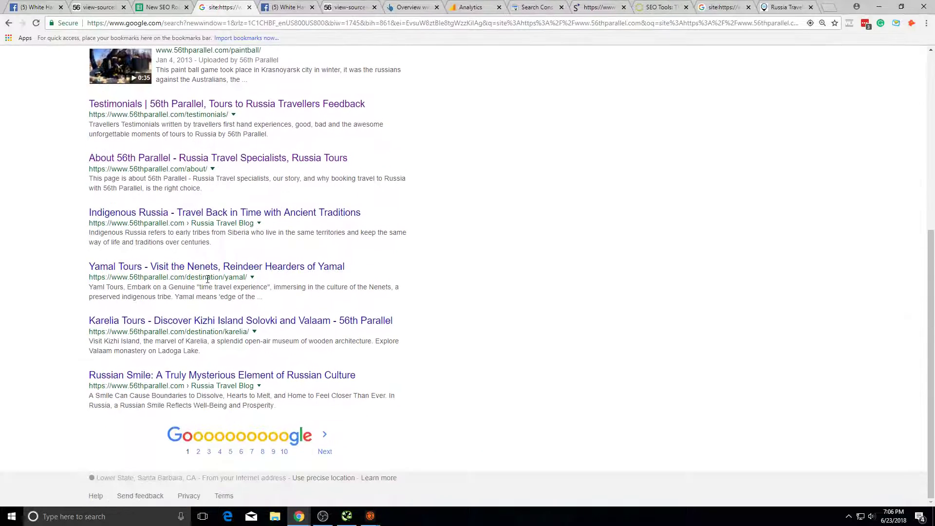
Step: View and close the cached copies of the Indigenous Russia and Karelia pages
{"action": "left_click", "coordinate": [258, 224]}
{"action": "left_click", "coordinate": [276, 235]}
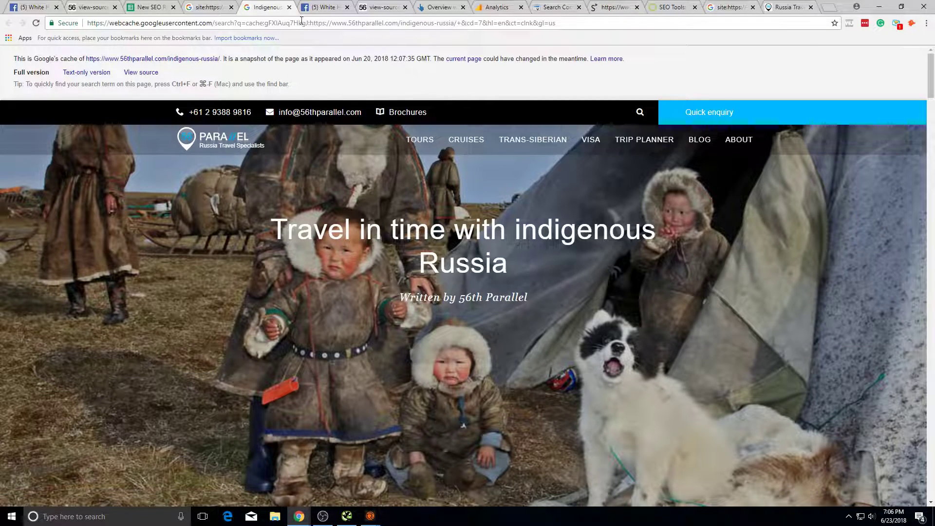
{"action": "left_click", "coordinate": [289, 7]}
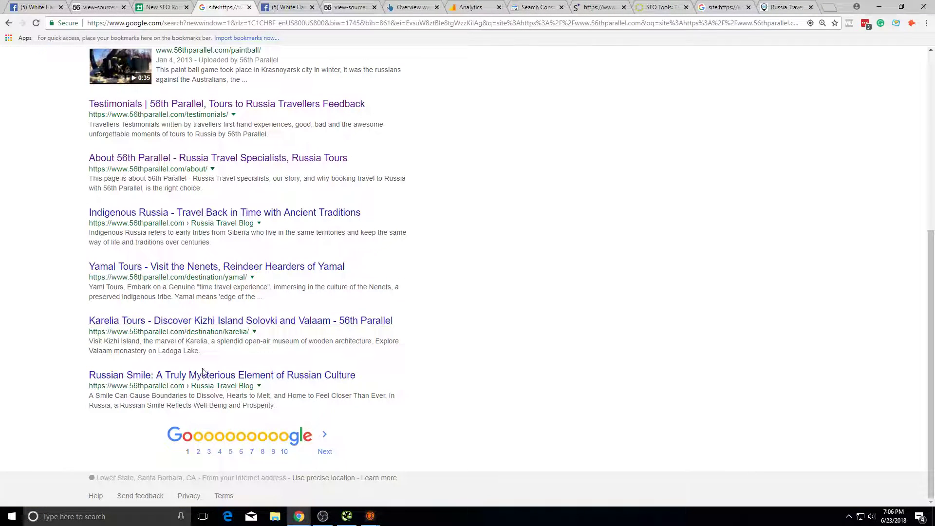
{"action": "left_click", "coordinate": [254, 332]}
{"action": "left_click", "coordinate": [267, 343]}
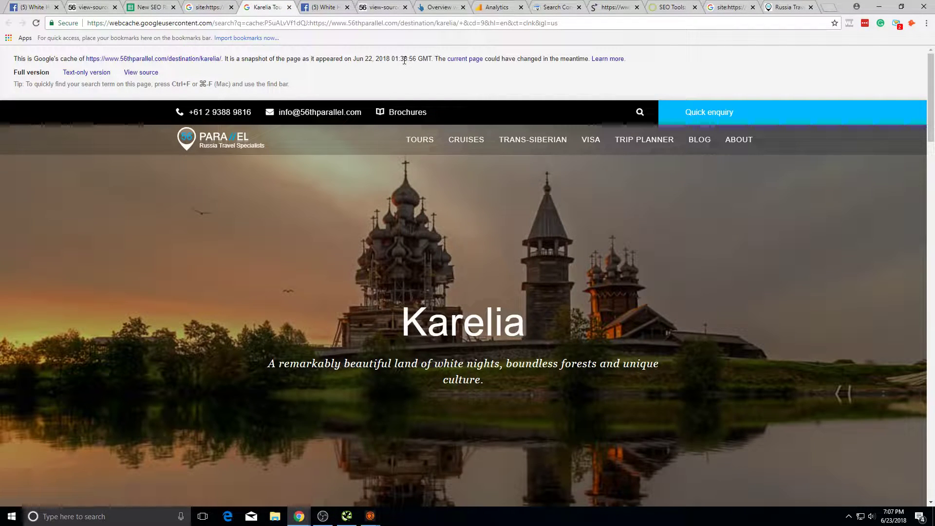
{"action": "left_click", "coordinate": [290, 7]}
{"action": "scroll", "coordinate": [318, 304], "scroll_direction": "up", "scroll_amount": 10}
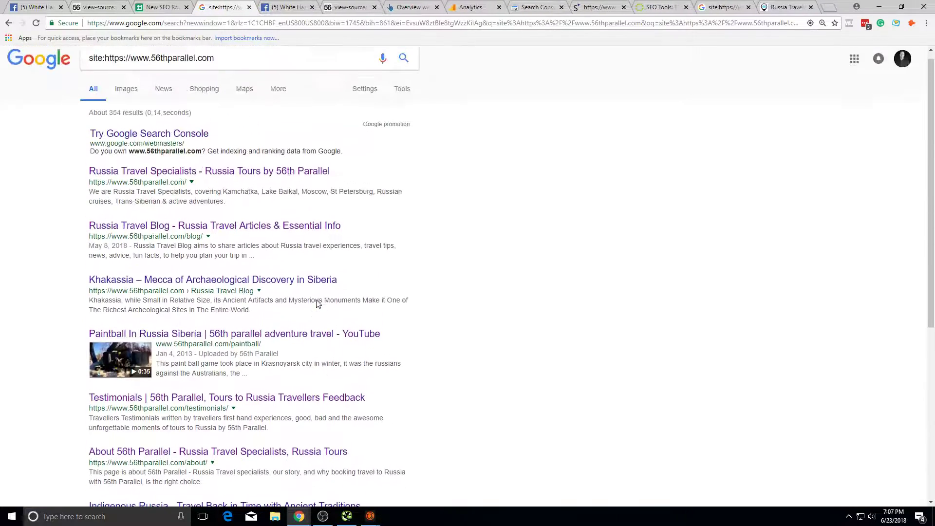
{"action": "scroll", "coordinate": [317, 304], "scroll_direction": "down", "scroll_amount": 6}
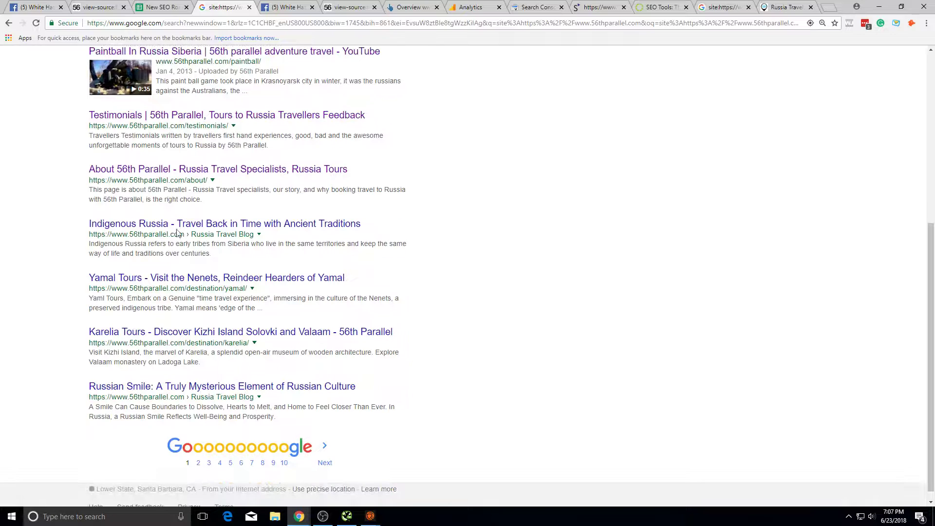
Step: On site: results page 3, check the cached Reindeer Migration page's snapshot date (Jun 16, 2018)
{"action": "left_click", "coordinate": [326, 464]}
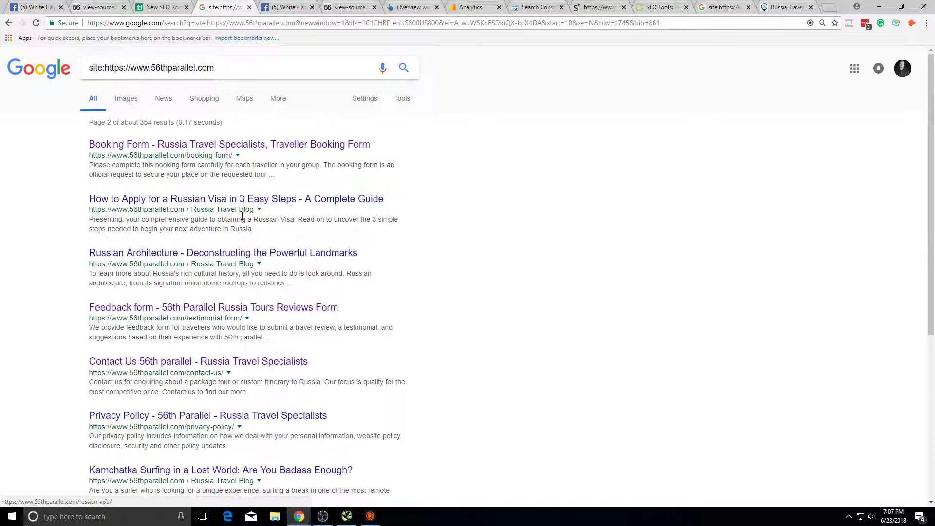
{"action": "scroll", "coordinate": [258, 243], "scroll_direction": "down", "scroll_amount": 3}
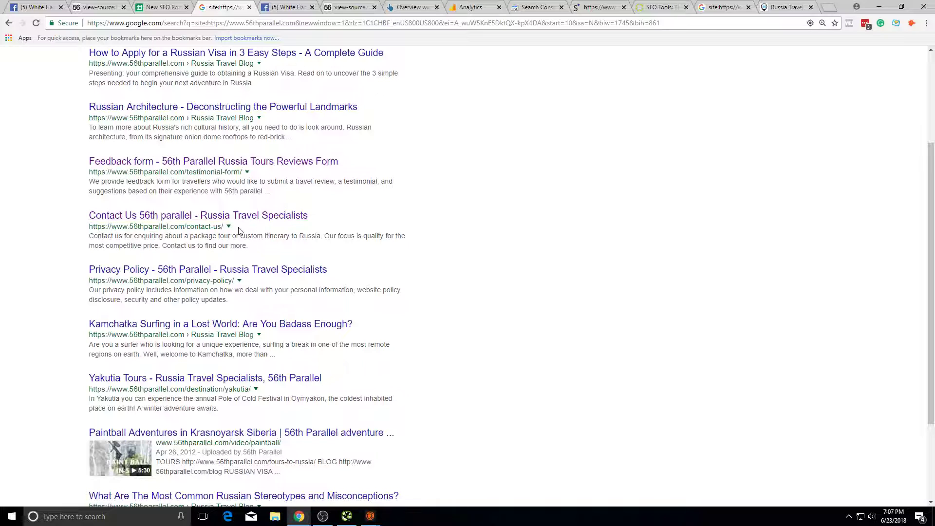
{"action": "scroll", "coordinate": [241, 229], "scroll_direction": "down", "scroll_amount": 3}
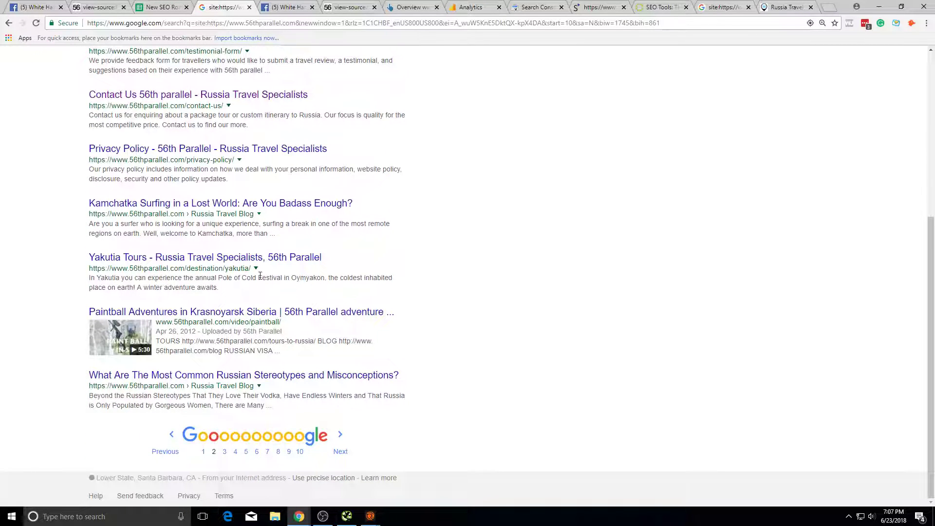
{"action": "left_click", "coordinate": [340, 449]}
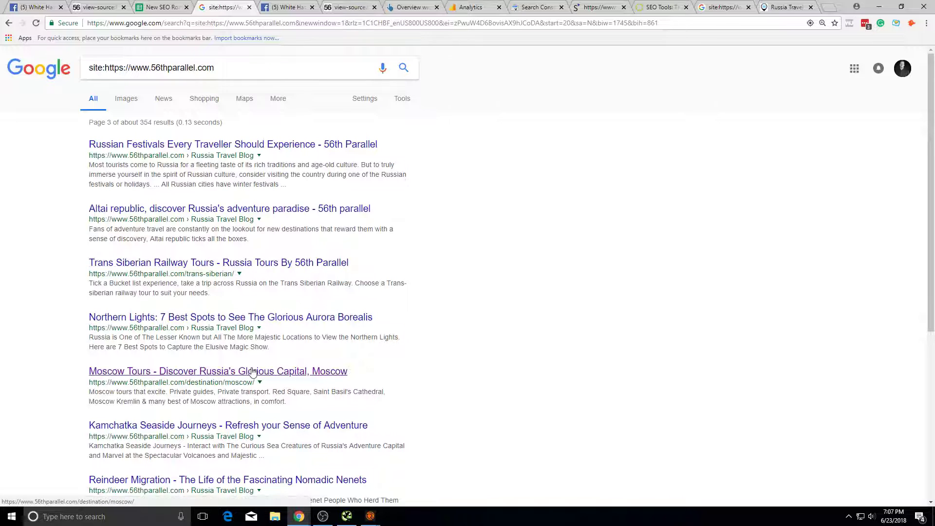
{"action": "scroll", "coordinate": [255, 341], "scroll_direction": "down", "scroll_amount": 4}
{"action": "left_click", "coordinate": [259, 295]}
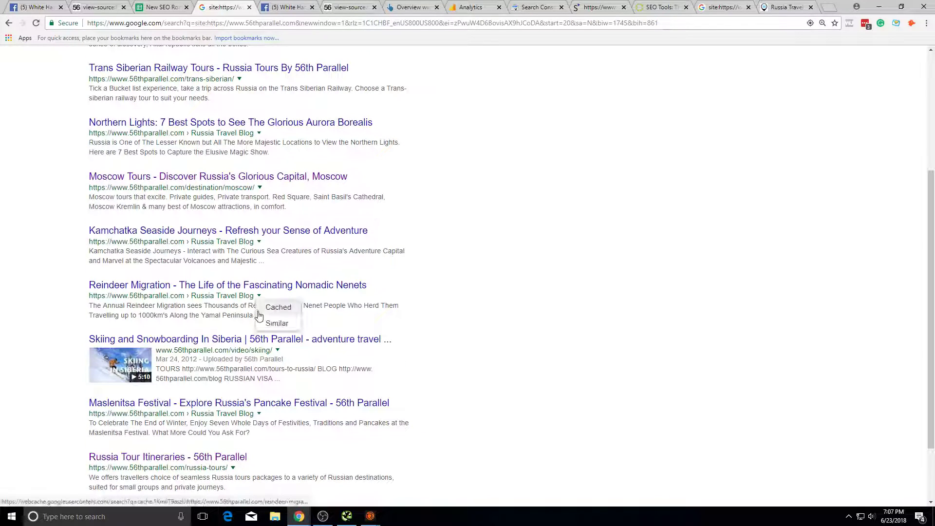
{"action": "left_click", "coordinate": [277, 307]}
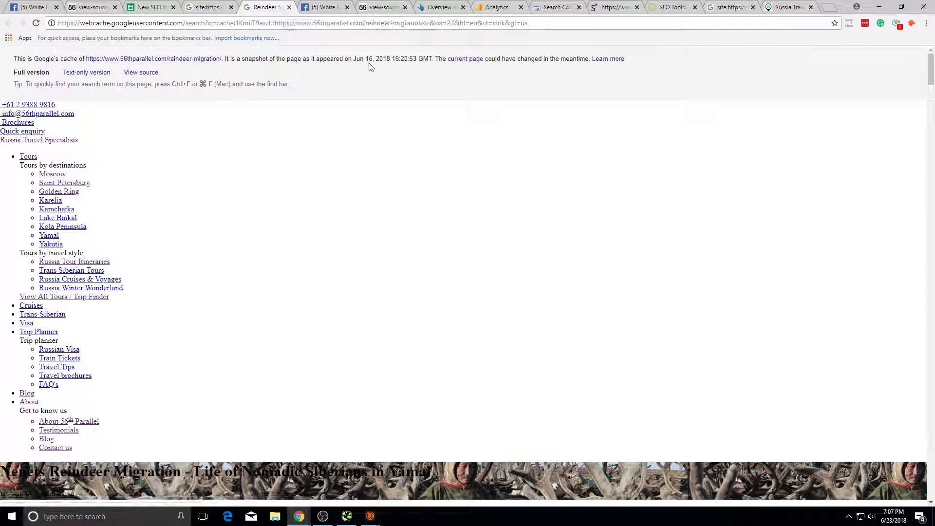
{"action": "double_click", "coordinate": [376, 58]}
{"action": "left_click", "coordinate": [290, 7]}
Step: Review site: results pages 2, 1 and 5, then head back toward the roadmap sheet
{"action": "scroll", "coordinate": [243, 243], "scroll_direction": "up", "scroll_amount": 3}
{"action": "scroll", "coordinate": [222, 443], "scroll_direction": "down", "scroll_amount": 6}
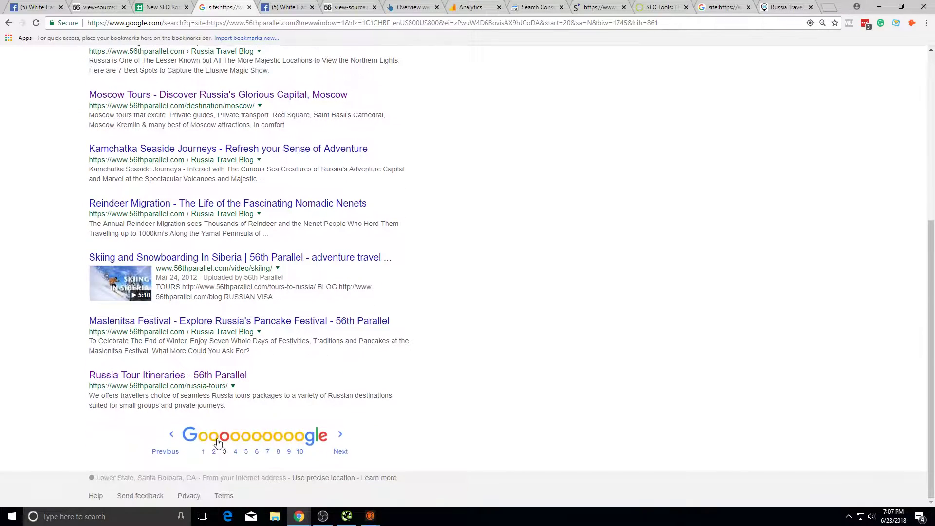
{"action": "left_click", "coordinate": [214, 438]}
{"action": "scroll", "coordinate": [209, 437], "scroll_direction": "down", "scroll_amount": 5}
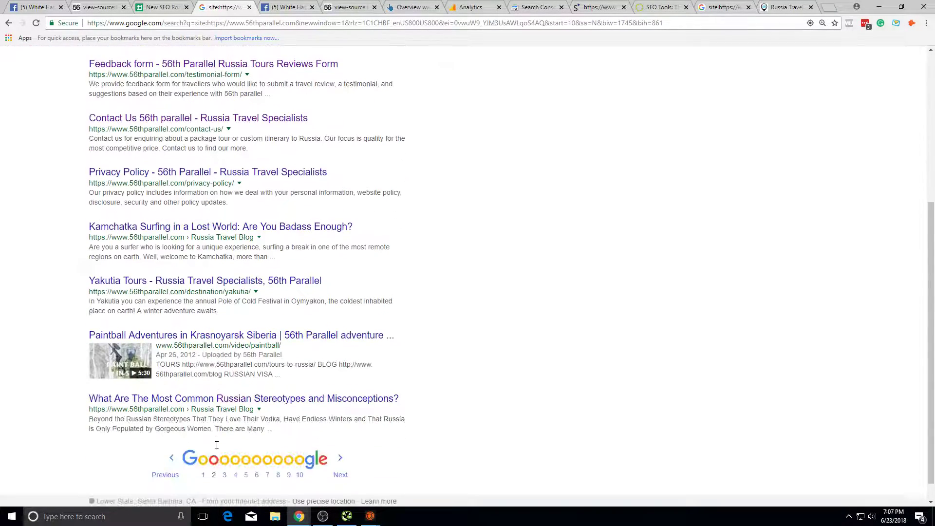
{"action": "left_click", "coordinate": [204, 460]}
{"action": "scroll", "coordinate": [394, 307], "scroll_direction": "down", "scroll_amount": 6}
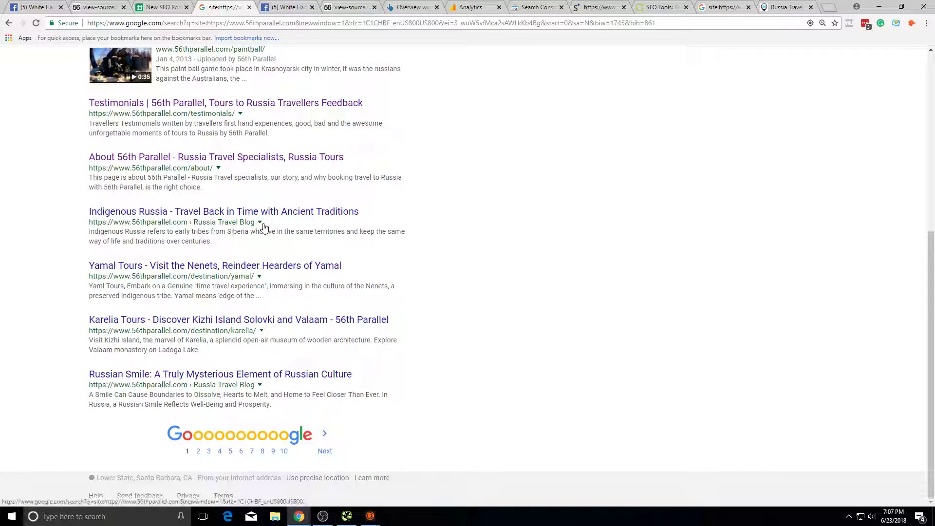
{"action": "scroll", "coordinate": [385, 219], "scroll_direction": "up", "scroll_amount": 6}
{"action": "scroll", "coordinate": [355, 253], "scroll_direction": "down", "scroll_amount": 6}
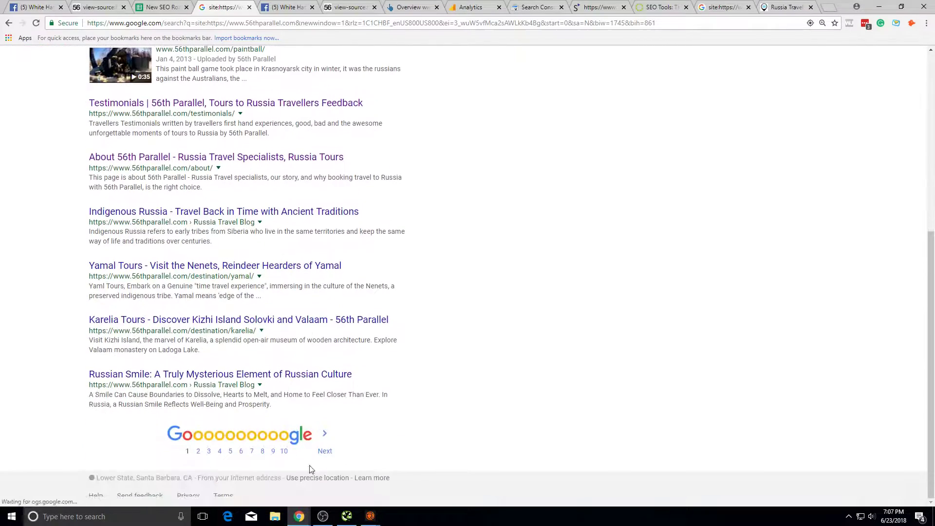
{"action": "left_click", "coordinate": [231, 451]}
{"action": "scroll", "coordinate": [308, 375], "scroll_direction": "down", "scroll_amount": 5}
{"action": "scroll", "coordinate": [308, 375], "scroll_direction": "up", "scroll_amount": 5}
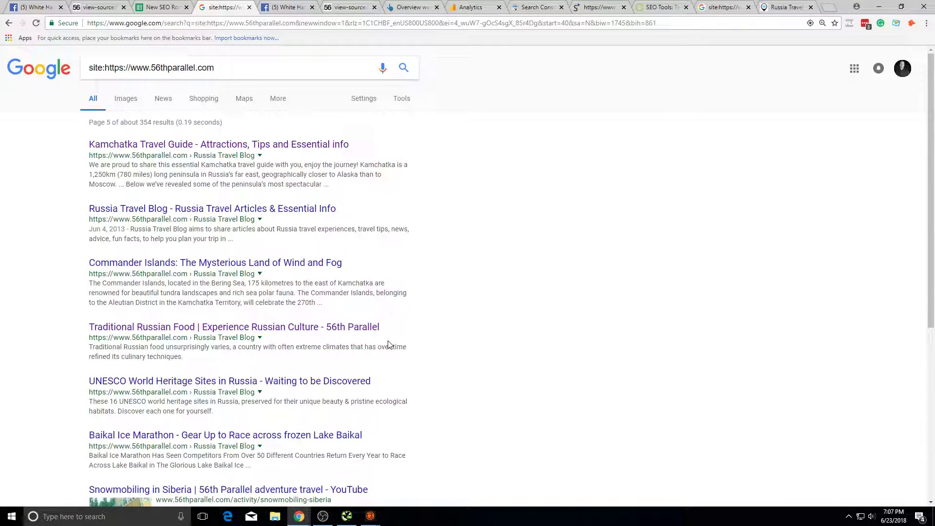
{"action": "scroll", "coordinate": [389, 345], "scroll_direction": "down", "scroll_amount": 6}
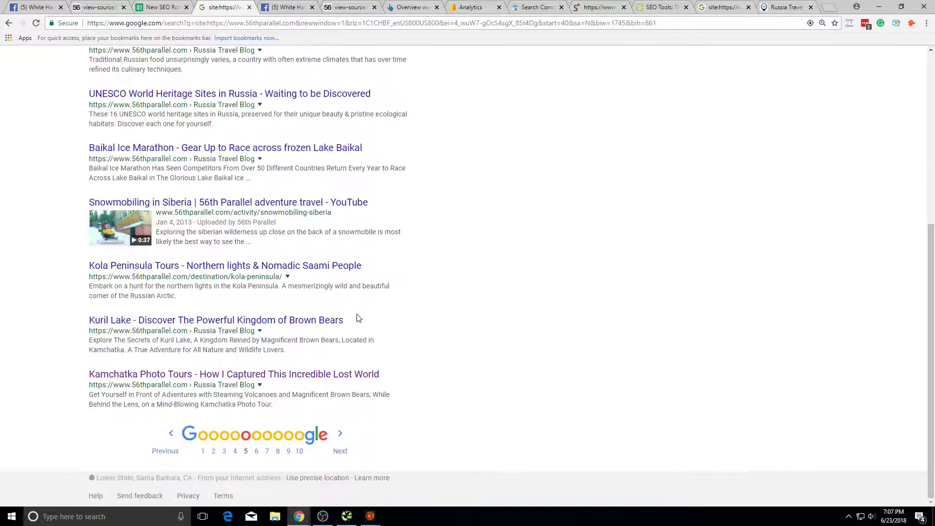
{"action": "left_click", "coordinate": [588, 4]}
{"action": "left_click", "coordinate": [314, 4]}
{"action": "key", "text": "ctrl+Tab"}
Step: Enter status 'z' in B26 for Thin Content or No Value Pages
{"action": "key", "text": "ctrl+shift+Tab"}
{"action": "key", "text": "ctrl+shift+Tab"}
{"action": "key", "text": "ctrl+shift+Tab"}
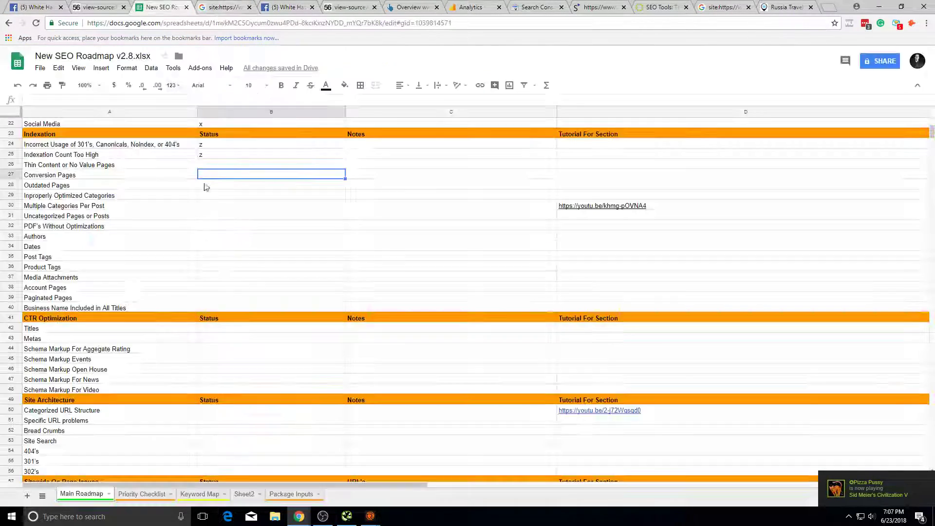
{"action": "left_click", "coordinate": [231, 162]}
{"action": "left_click", "coordinate": [238, 175]}
{"action": "left_click", "coordinate": [238, 166]}
{"action": "type", "text": "z"}
{"action": "left_click", "coordinate": [314, 213]}
Step: Select the Conversion Pages status cell, then move toward the page source tab
{"action": "left_click", "coordinate": [209, 168]}
{"action": "left_click", "coordinate": [248, 247]}
{"action": "left_click", "coordinate": [232, 176]}
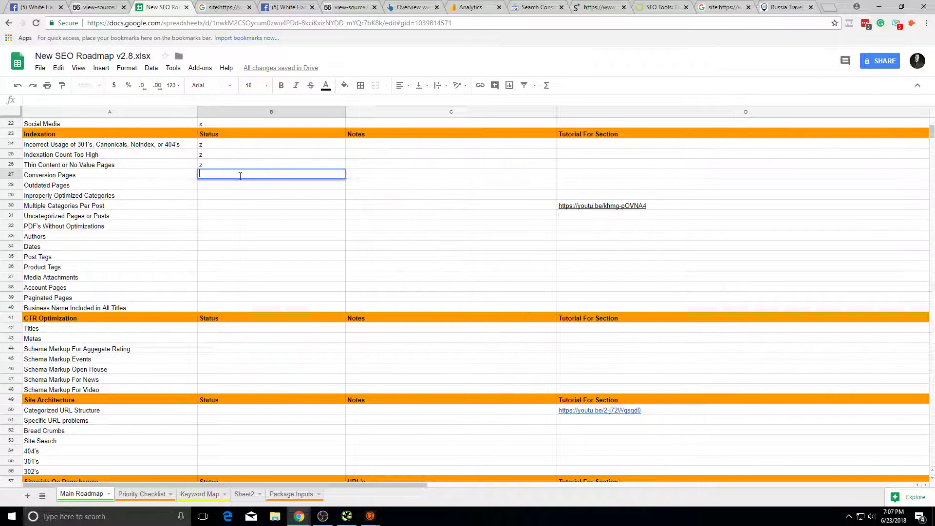
{"action": "left_click", "coordinate": [239, 185]}
{"action": "left_click", "coordinate": [236, 177]}
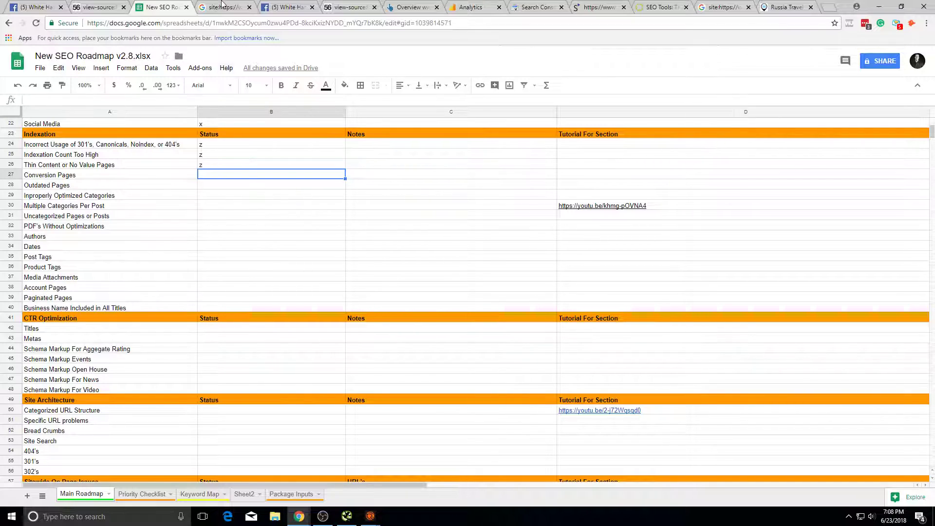
{"action": "left_click", "coordinate": [276, 6]}
{"action": "left_click", "coordinate": [220, 6]}
Step: Load the live 56thparallel.com site and open the Lake Baikal: Two Shores, Four Cultures tour from Russia tours
{"action": "left_click", "coordinate": [113, 6]}
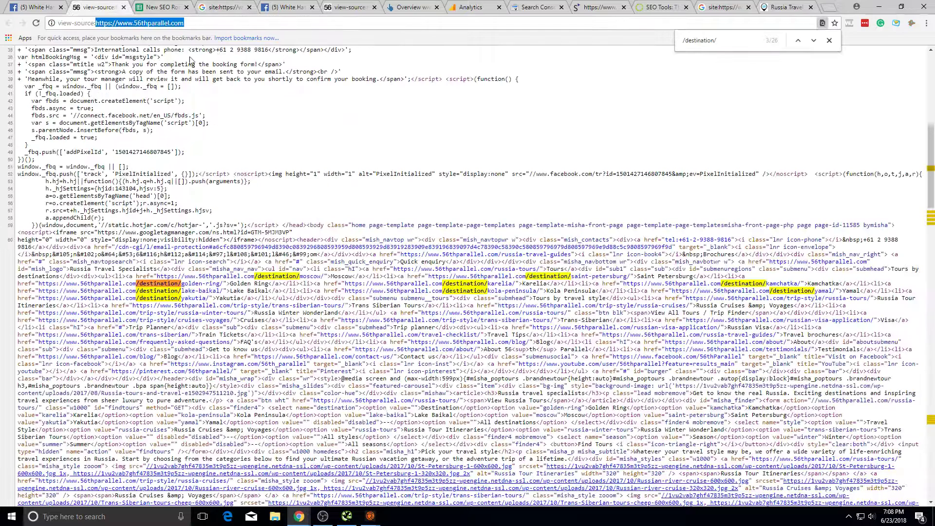
{"action": "left_click_drag", "start_coordinate": [96, 23], "coordinate": [55, 23]}
{"action": "key", "text": "BackSpace"}
{"action": "key", "text": "Return"}
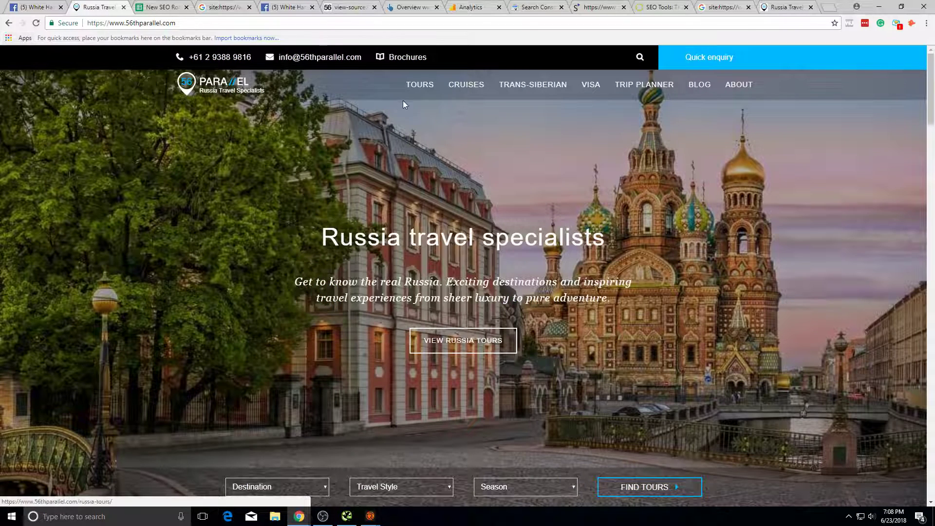
{"action": "left_click", "coordinate": [438, 340]}
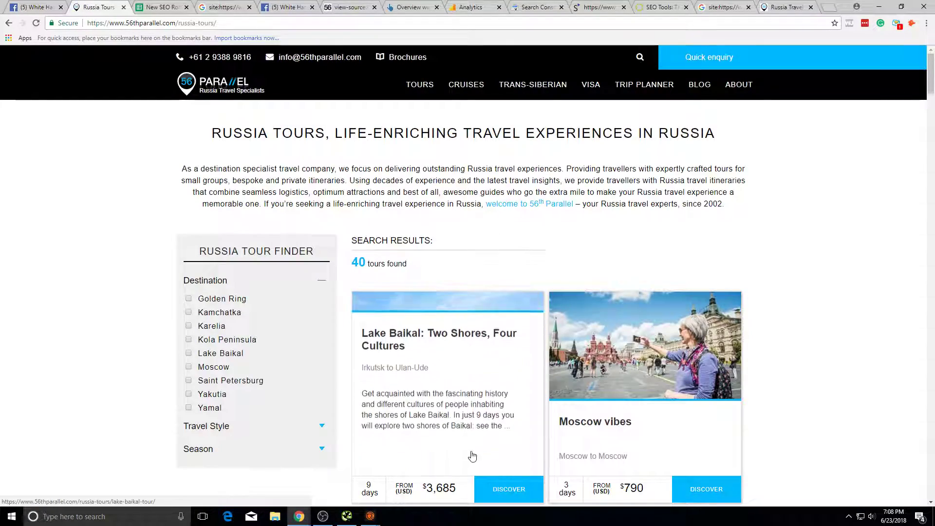
{"action": "left_click", "coordinate": [491, 487]}
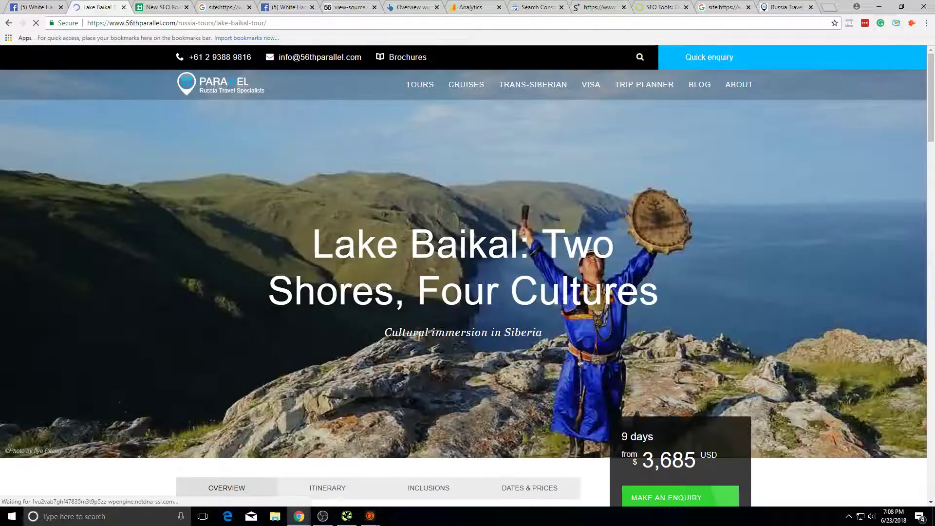
{"action": "scroll", "coordinate": [705, 330], "scroll_direction": "down", "scroll_amount": 5}
{"action": "scroll", "coordinate": [705, 330], "scroll_direction": "down", "scroll_amount": 2}
{"action": "scroll", "coordinate": [79, 125], "scroll_direction": "up", "scroll_amount": 6}
{"action": "left_click", "coordinate": [220, 6]}
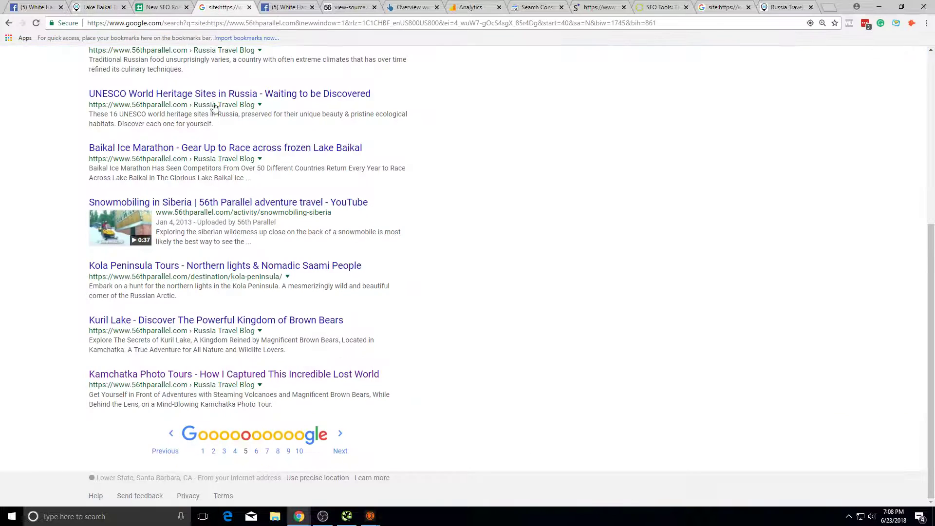
{"action": "left_click", "coordinate": [138, 6]}
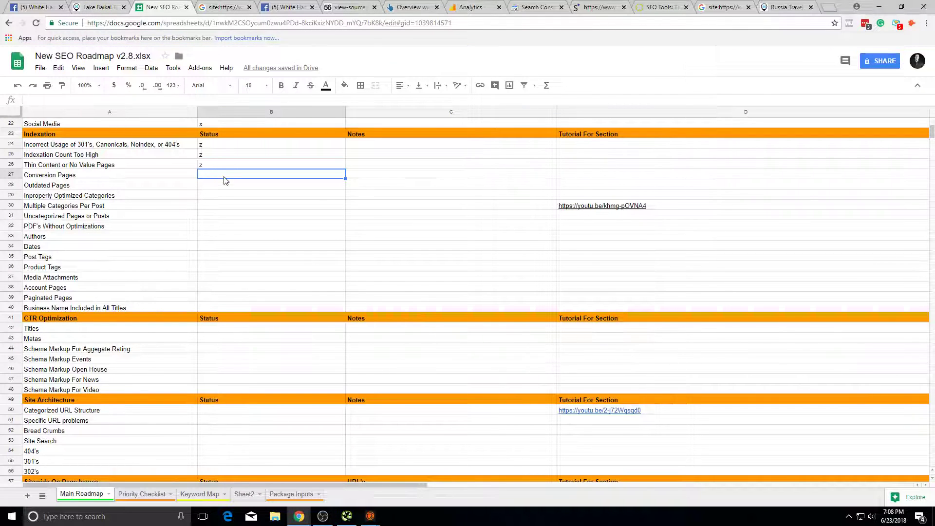
Step: Give Conversion Pages status 'z' and the note 'Recheck how these are doing once we have an overall conversion view'
{"action": "left_click", "coordinate": [355, 177]}
{"action": "left_click", "coordinate": [336, 178]}
{"action": "type", "text": "z"}
{"action": "key", "text": "Tab"}
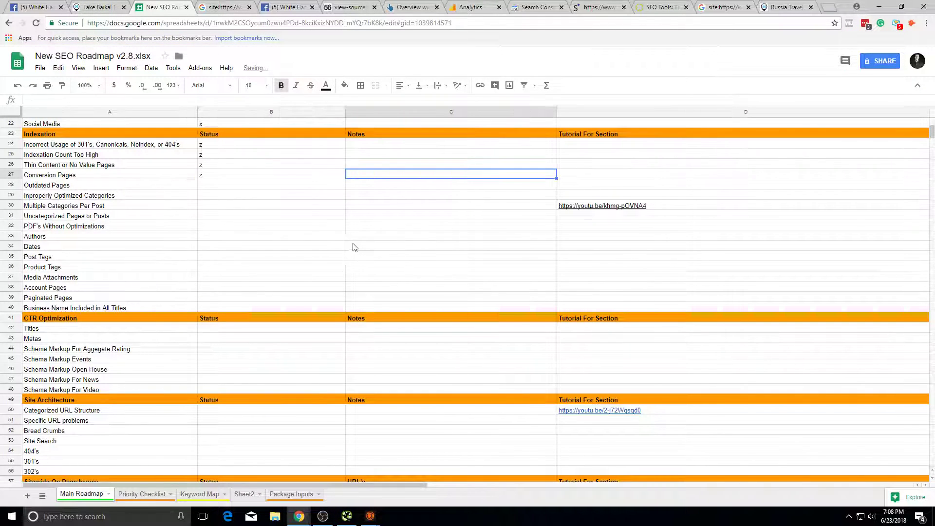
{"action": "type", "text": "C"}
{"action": "type", "text": "echeck"}
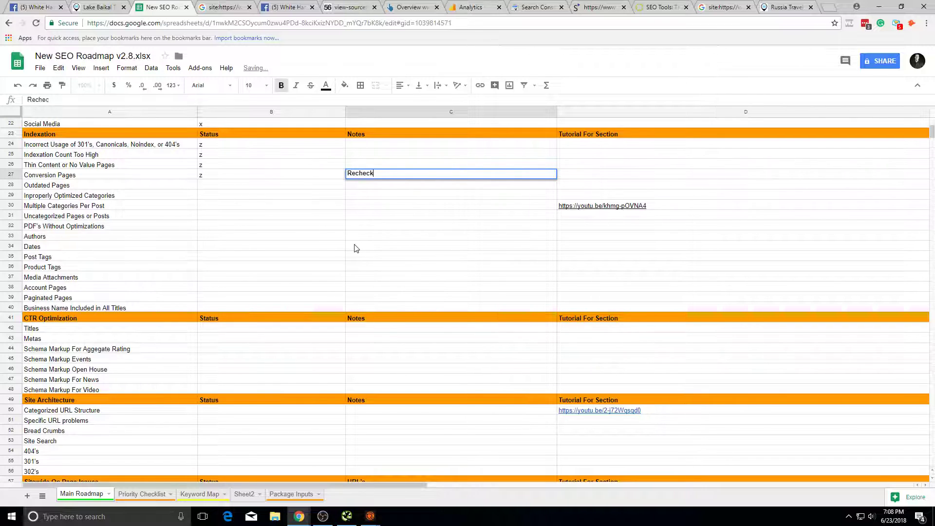
{"action": "type", "text": " hgow they"}
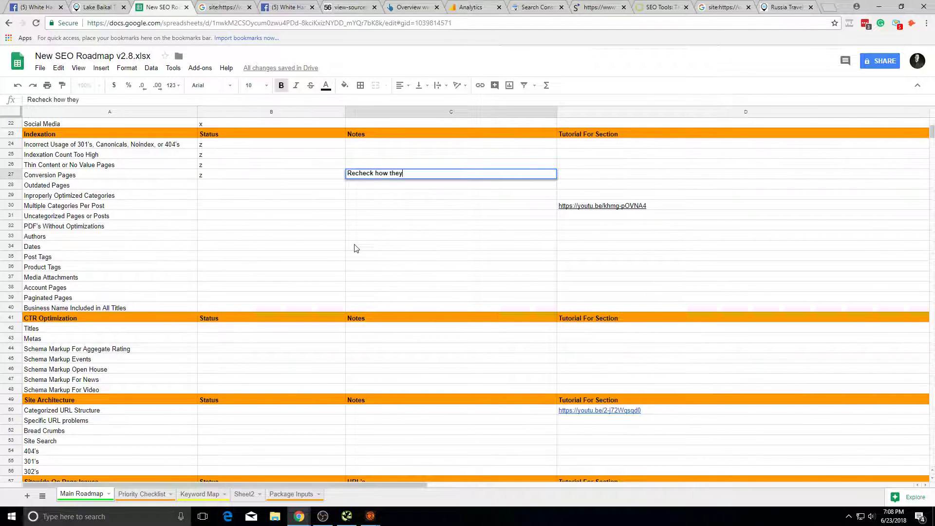
{"action": "type", "text": "once y"}
{"action": "type", "text": " have an overall conversion view"}
{"action": "left_click", "coordinate": [355, 247]}
Step: Select the Outdated Pages status and Improperly Optimized Categories notes cells
{"action": "left_click", "coordinate": [239, 188]}
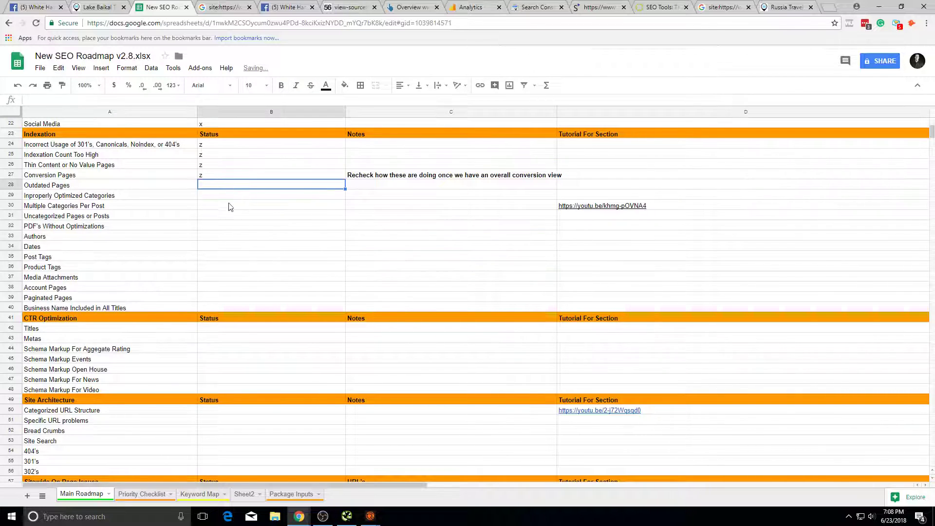
{"action": "left_click", "coordinate": [551, 112]}
{"action": "left_click", "coordinate": [348, 195]}
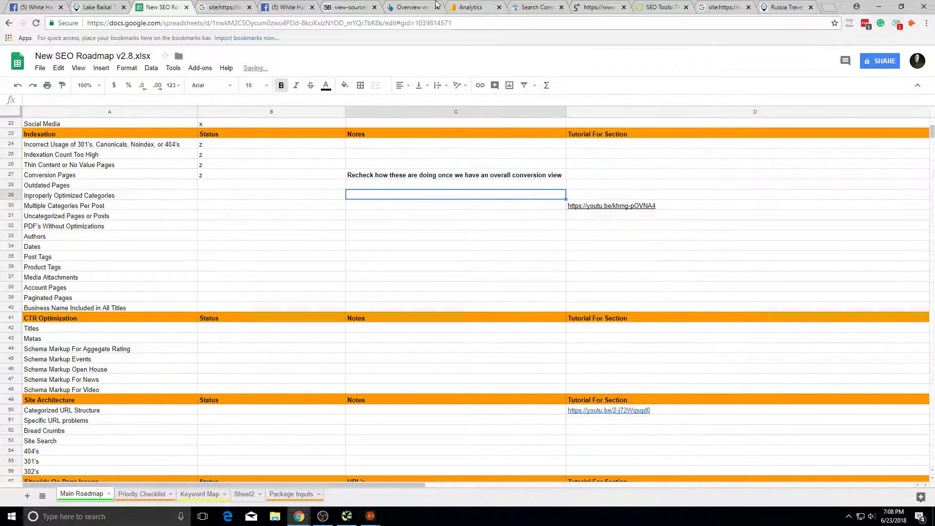
{"action": "left_click", "coordinate": [470, 7]}
Step: Open the Conversions > Goals > Funnel Visualization report in Google Analytics
{"action": "scroll", "coordinate": [828, 293], "scroll_direction": "up", "scroll_amount": 17}
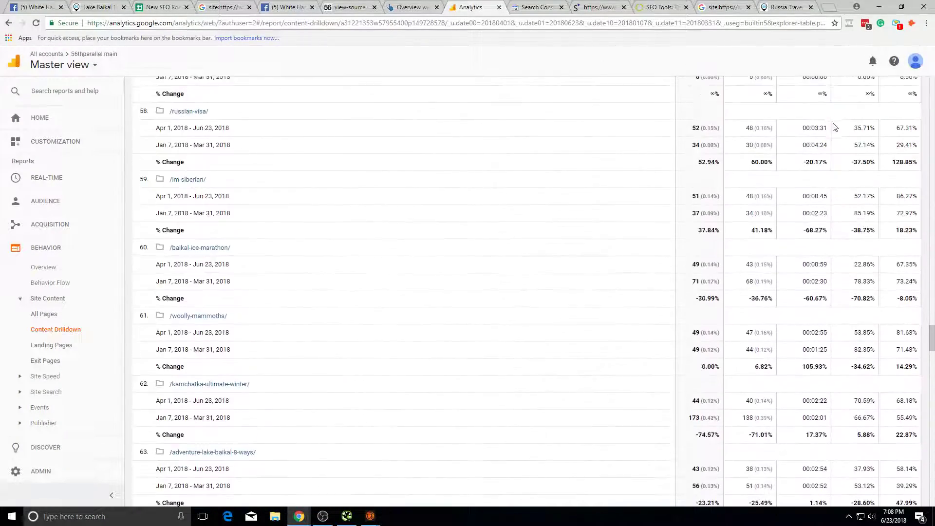
{"action": "scroll", "coordinate": [847, 165], "scroll_direction": "up", "scroll_amount": 20}
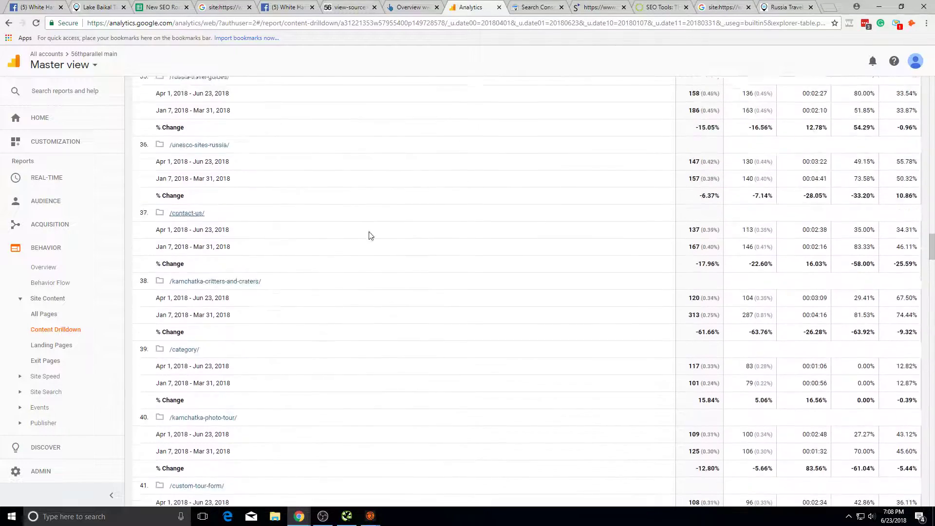
{"action": "left_click", "coordinate": [48, 298]}
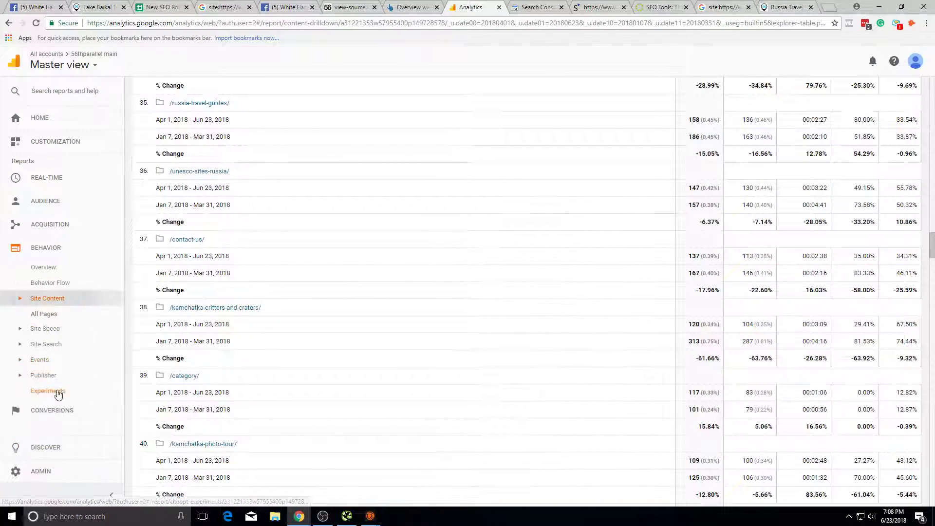
{"action": "left_click", "coordinate": [39, 392]}
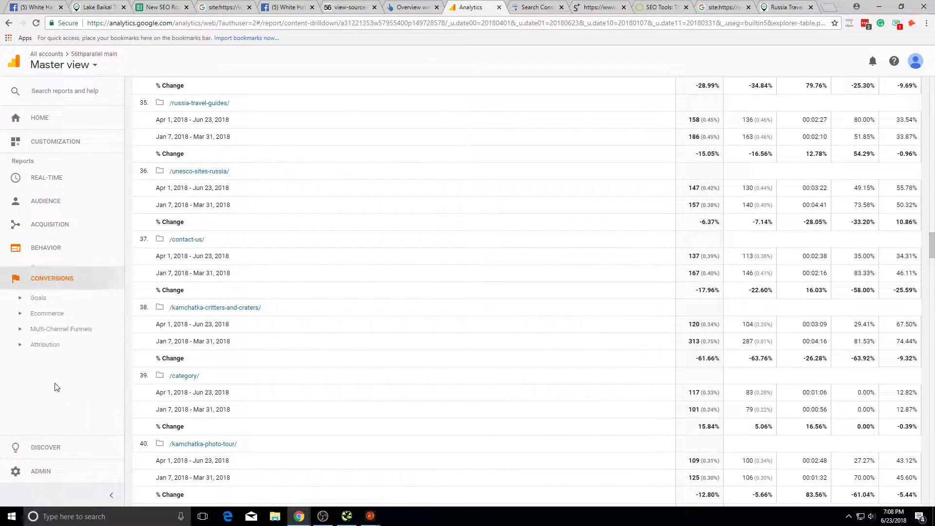
{"action": "left_click", "coordinate": [48, 292]}
{"action": "left_click", "coordinate": [59, 353]}
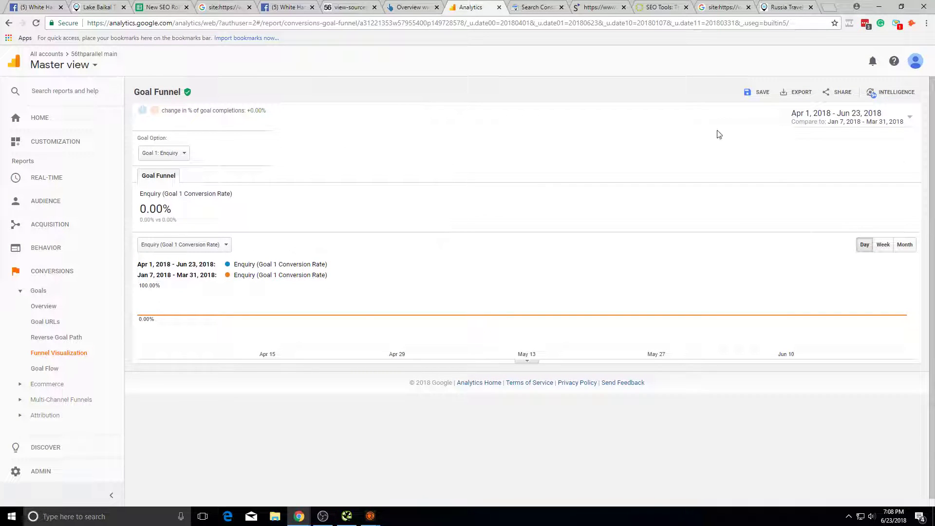
Step: Check the Goal Option list, confirming Goal 1: Enquiry at 0.00% conversion
{"action": "left_click", "coordinate": [185, 153]}
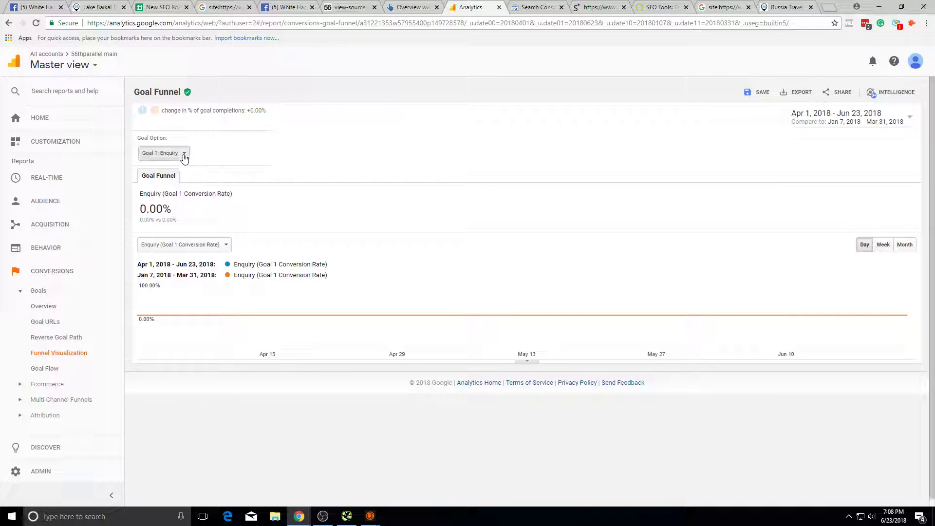
{"action": "left_click", "coordinate": [346, 154]}
{"action": "left_click", "coordinate": [163, 153]}
{"action": "left_click", "coordinate": [359, 192]}
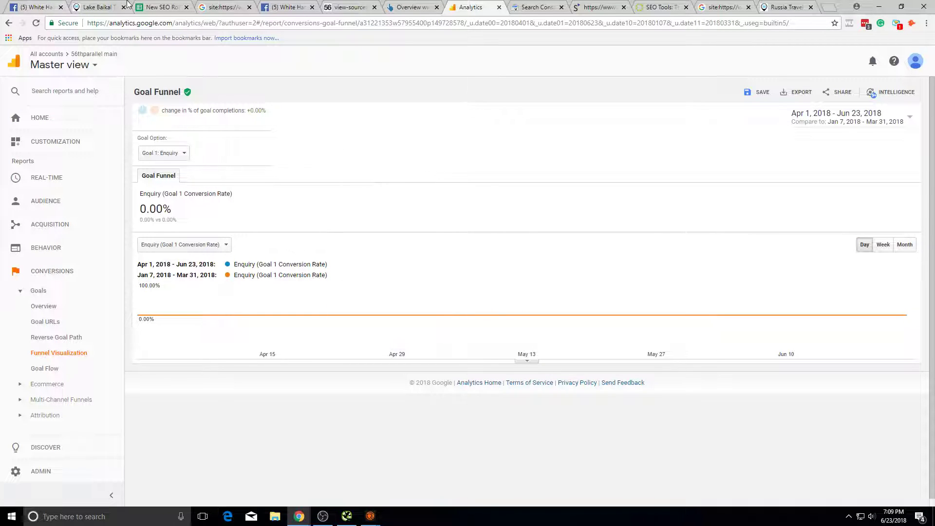
Step: Go back to the SEO roadmap and select the Outdated Pages status cell
{"action": "left_click", "coordinate": [147, 7]}
{"action": "left_click", "coordinate": [242, 267]}
{"action": "left_click", "coordinate": [243, 185]}
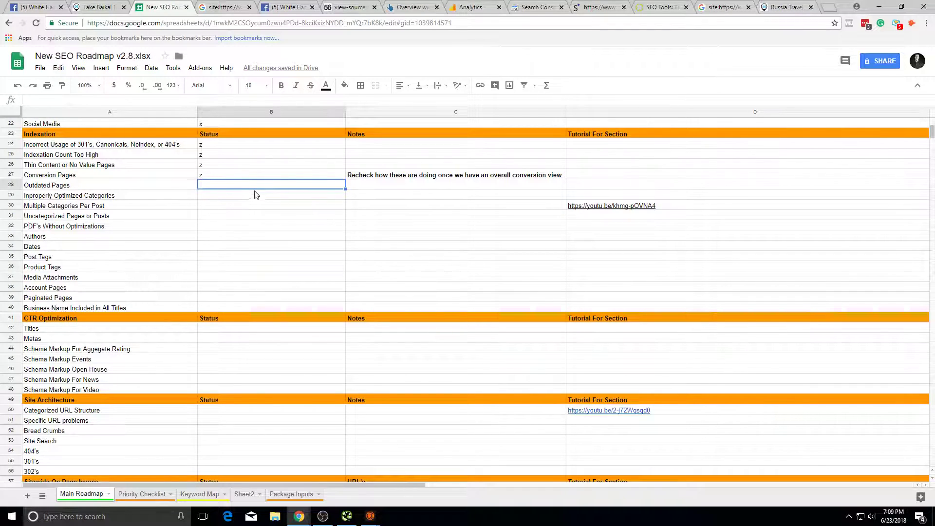
Step: Mark Outdated Pages with status x, then select the Improperly Optimized Categories cell
{"action": "type", "text": "x"}
{"action": "left_click", "coordinate": [253, 195]}
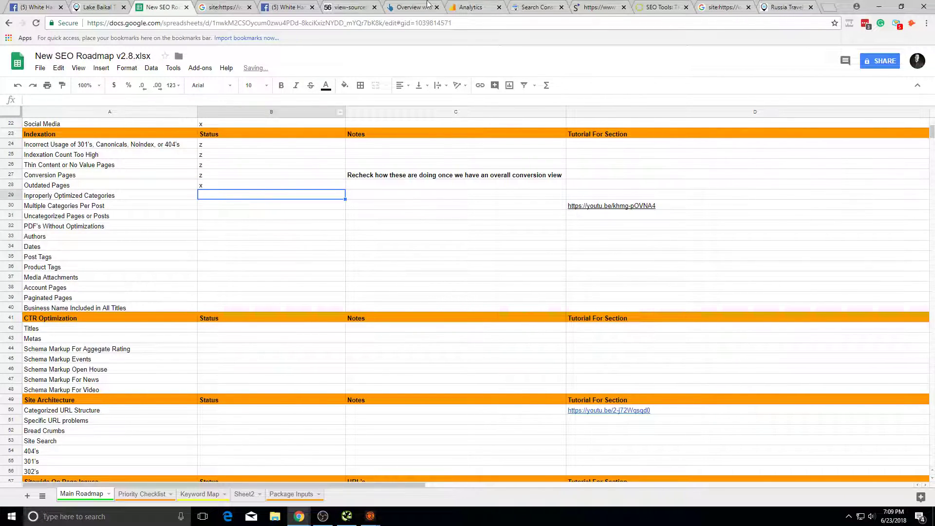
{"action": "left_click", "coordinate": [192, 227]}
{"action": "left_click", "coordinate": [215, 204]}
{"action": "left_click", "coordinate": [253, 196]}
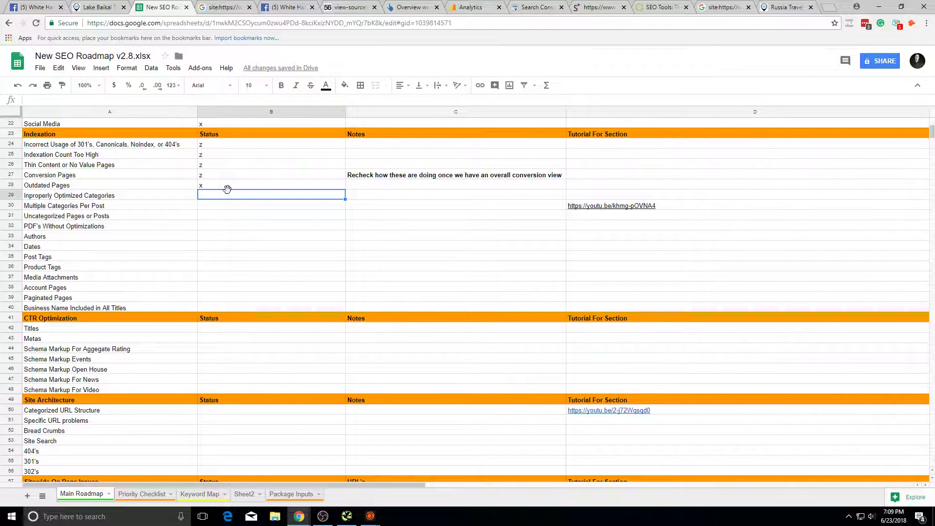
Step: Give Improperly Optimized Categories (B29) status z, briefly trying x before settling on z
{"action": "type", "text": "z"}
{"action": "left_click", "coordinate": [240, 203]}
{"action": "double_click", "coordinate": [253, 198]}
{"action": "key", "text": "BackSpace"}
{"action": "type", "text": "x"}
{"action": "left_click", "coordinate": [196, 217]}
{"action": "left_click", "coordinate": [203, 206]}
{"action": "left_click", "coordinate": [214, 197]}
{"action": "type", "text": "z"}
{"action": "left_click", "coordinate": [217, 205]}
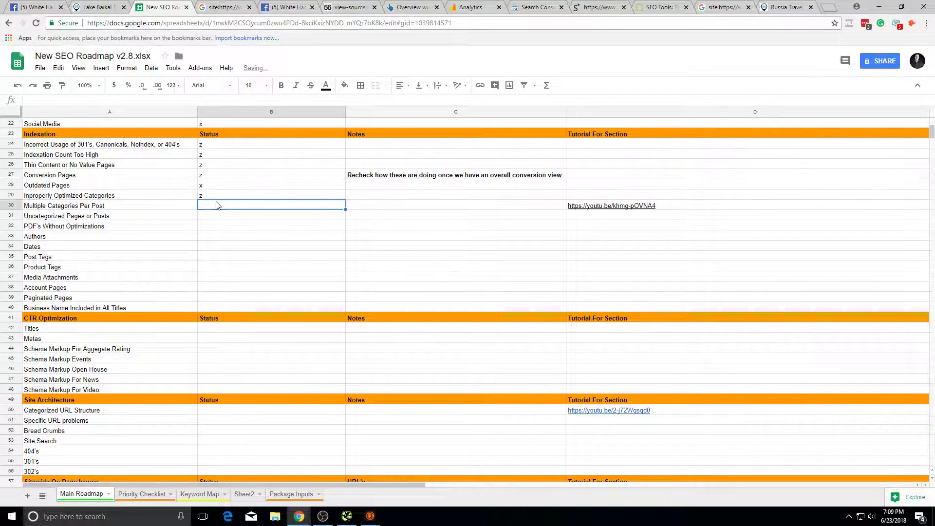
Step: Return to the site: search results for 56thparallel.com
{"action": "left_click", "coordinate": [221, 7]}
{"action": "scroll", "coordinate": [314, 202], "scroll_direction": "up", "scroll_amount": 5}
{"action": "scroll", "coordinate": [314, 202], "scroll_direction": "up", "scroll_amount": 1}
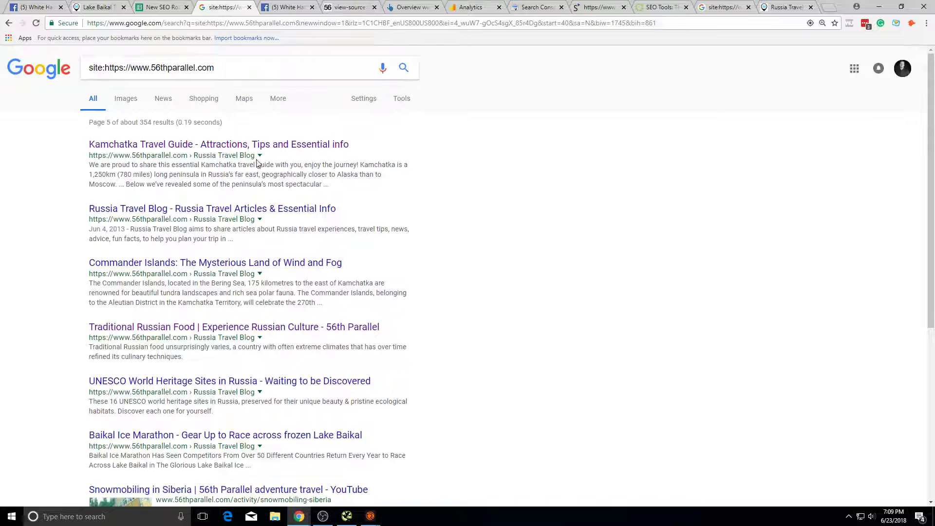
Step: Open the Kamchatka Travel Guide result in its own tab and scroll through it
{"action": "left_click", "coordinate": [175, 145]}
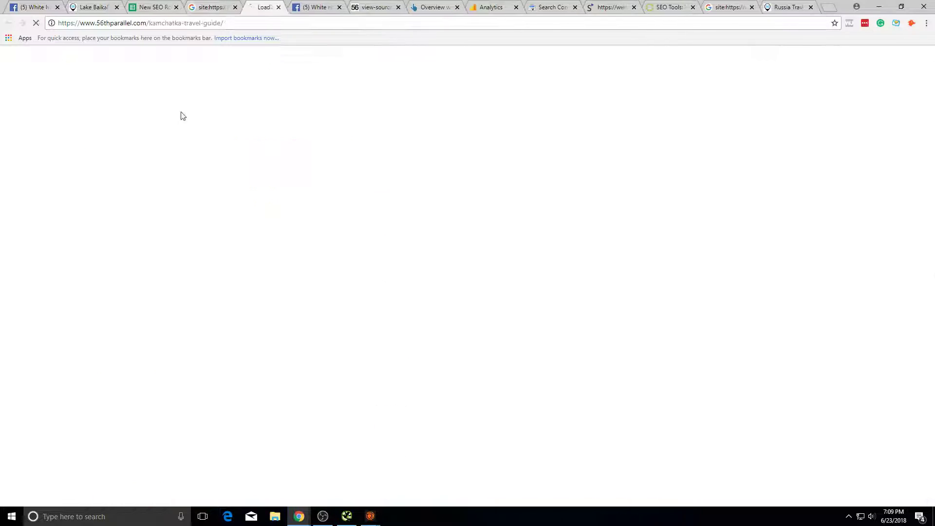
{"action": "left_click", "coordinate": [163, 7]}
{"action": "left_click", "coordinate": [265, 7]}
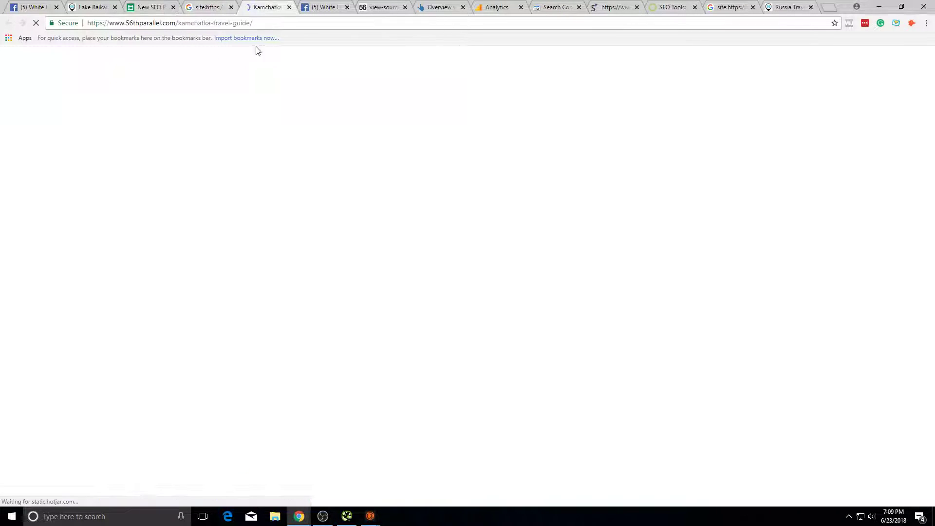
{"action": "scroll", "coordinate": [555, 250], "scroll_direction": "down", "scroll_amount": 5}
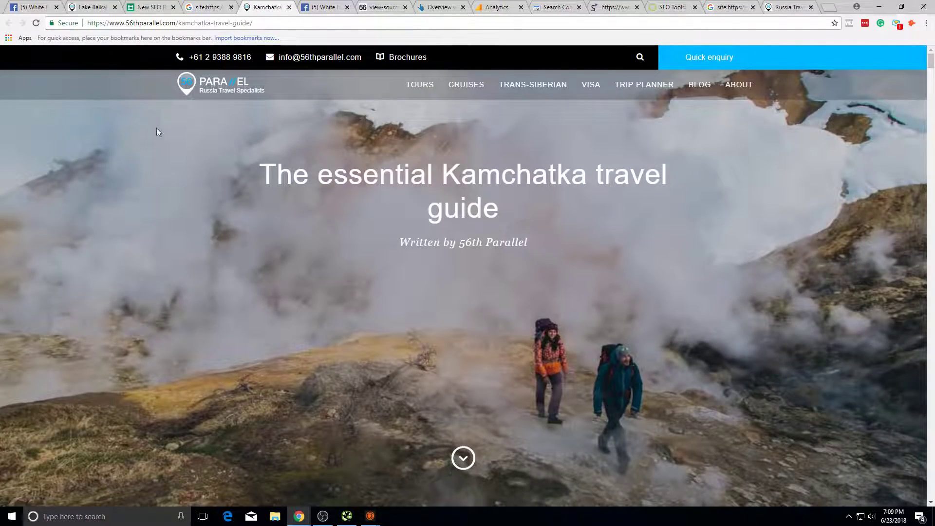
Step: Mark Multiple Categories Per Post with status x in B30
{"action": "left_click", "coordinate": [156, 7]}
{"action": "type", "text": "x"}
{"action": "left_click", "coordinate": [273, 246]}
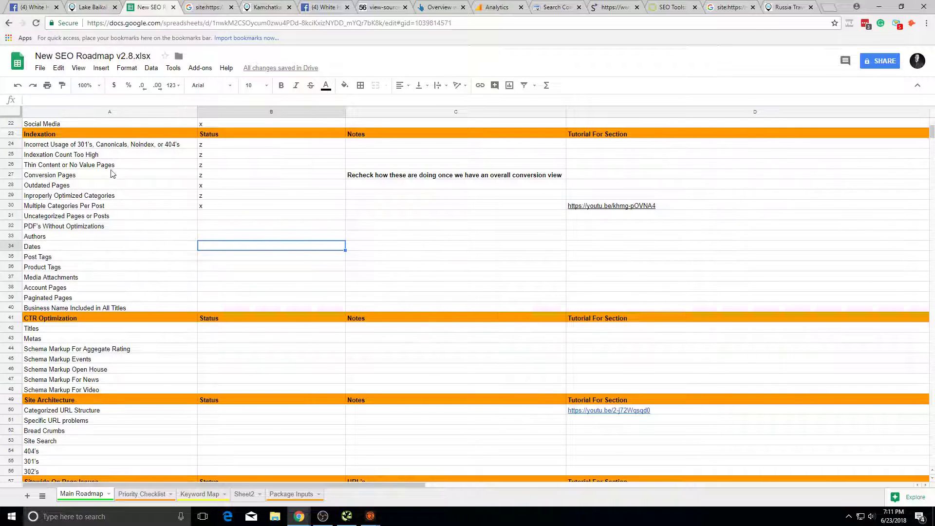
Step: Run a site: search on 56thparallel.com for 'uncategorized' content
{"action": "left_click", "coordinate": [227, 216]}
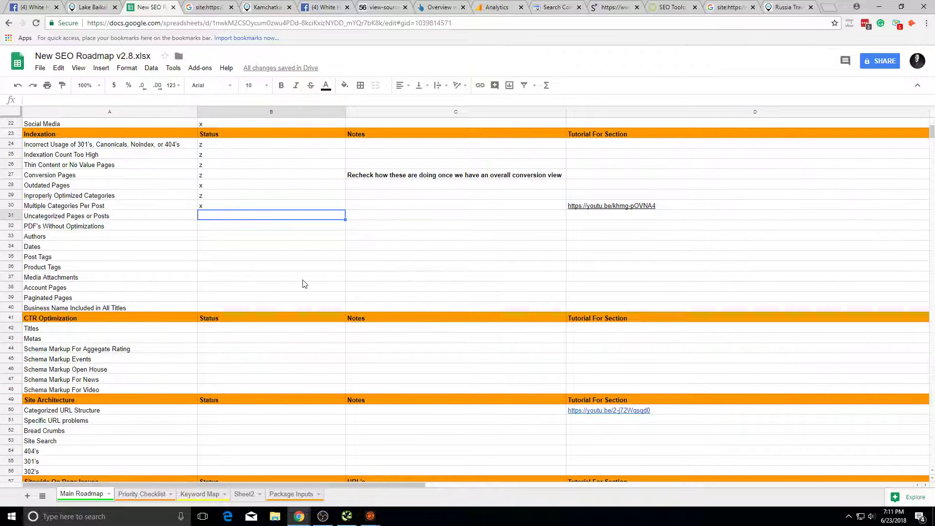
{"action": "left_click", "coordinate": [213, 6]}
{"action": "type", "text": "unto"}
{"action": "key", "text": "BackSpace"}
{"action": "key", "text": "BackSpace"}
{"action": "type", "text": "categoriz"}
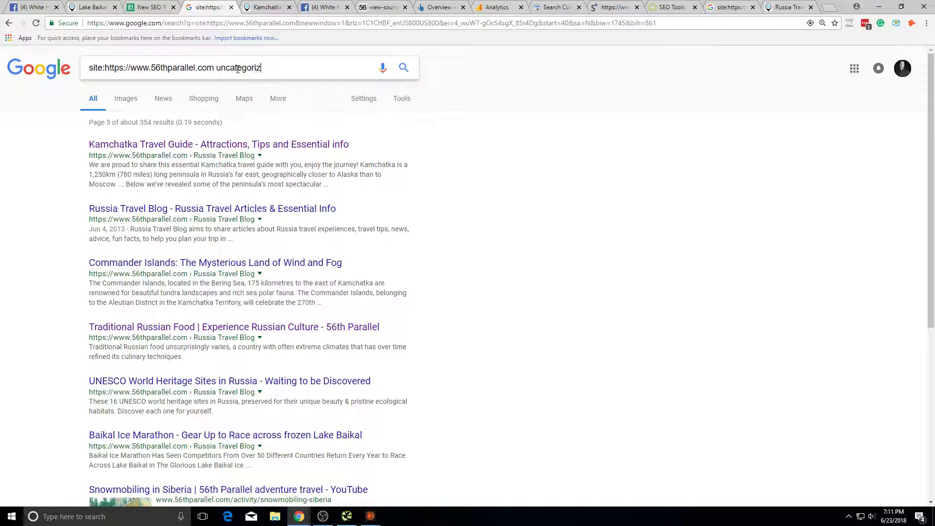
{"action": "type", "text": "ed"}
{"action": "key", "text": "Return"}
Step: Mark Uncategorized Pages or Posts with status x in B31
{"action": "left_click", "coordinate": [148, 6]}
{"action": "type", "text": "x"}
{"action": "key", "text": "Return"}
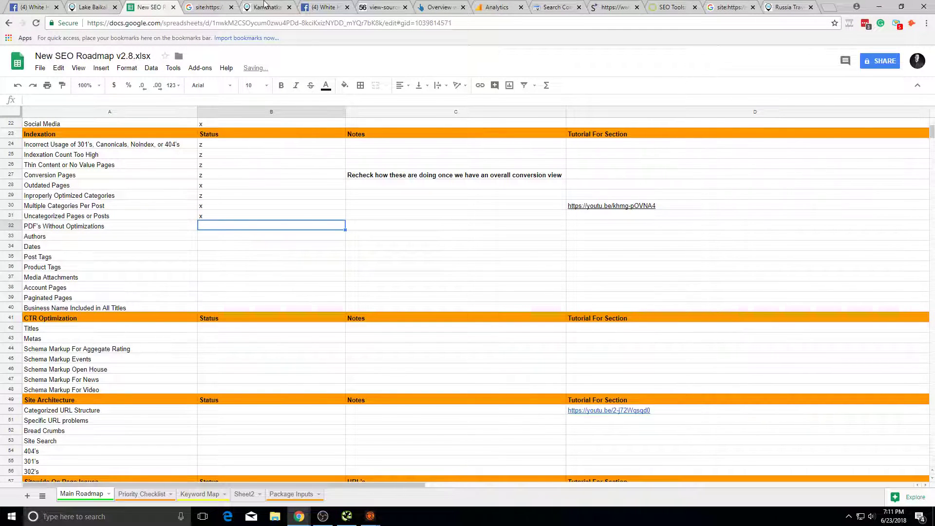
{"action": "left_click", "coordinate": [209, 7]}
{"action": "double_click", "coordinate": [244, 68]}
Step: Run a site: search for 'pdf', listing about 39 PDF results
{"action": "type", "text": "pdf"}
{"action": "key", "text": "Return"}
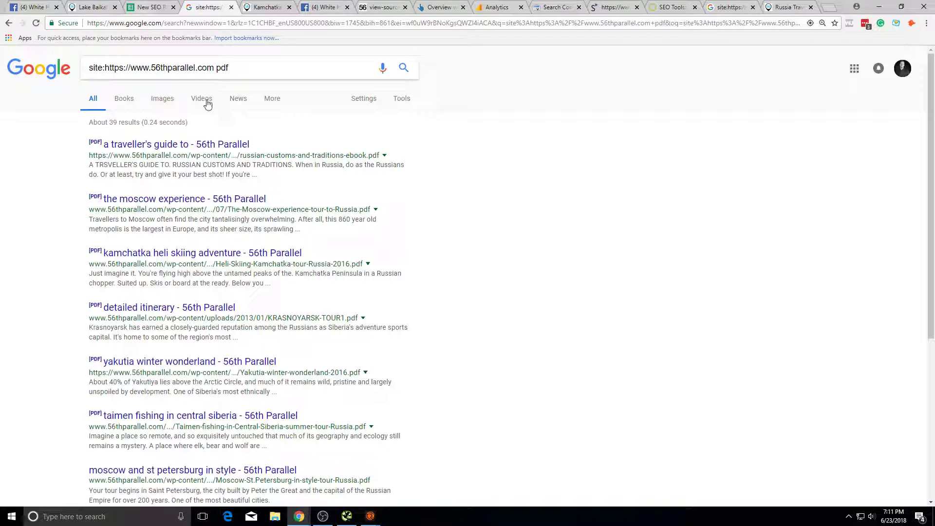
{"action": "scroll", "coordinate": [219, 165], "scroll_direction": "down", "scroll_amount": 5}
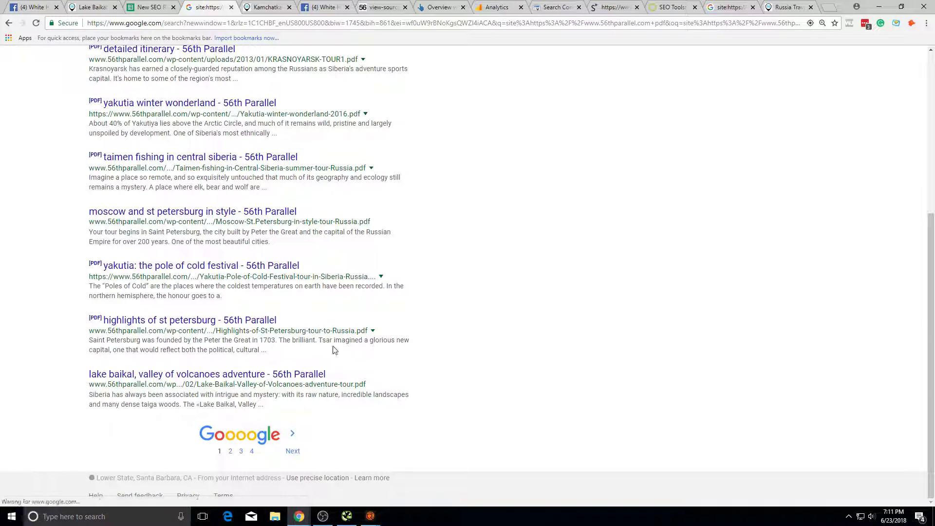
{"action": "scroll", "coordinate": [374, 239], "scroll_direction": "up", "scroll_amount": 4}
{"action": "scroll", "coordinate": [374, 239], "scroll_direction": "up", "scroll_amount": 2}
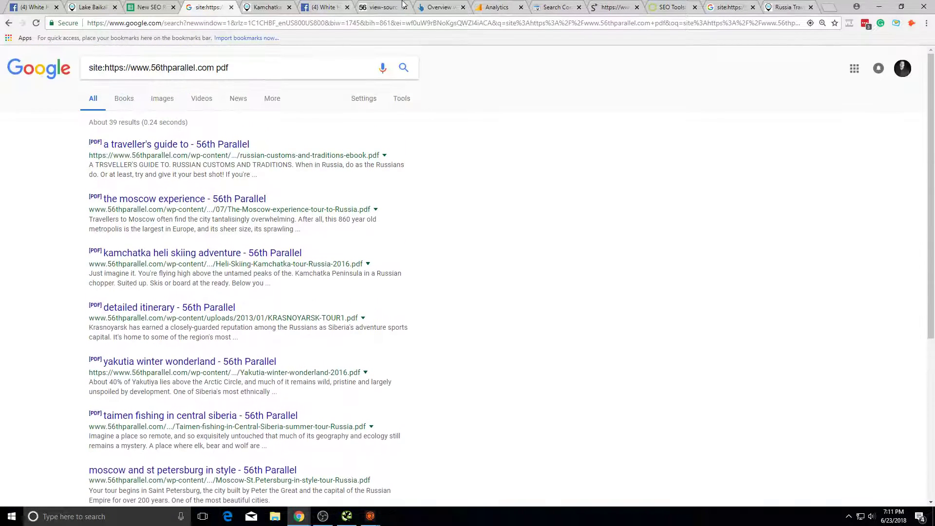
Step: Filter Search Console pages by 'pdf', showing 15 PDF URLs with 21 clicks
{"action": "left_click", "coordinate": [556, 7]}
{"action": "left_click", "coordinate": [266, 110]}
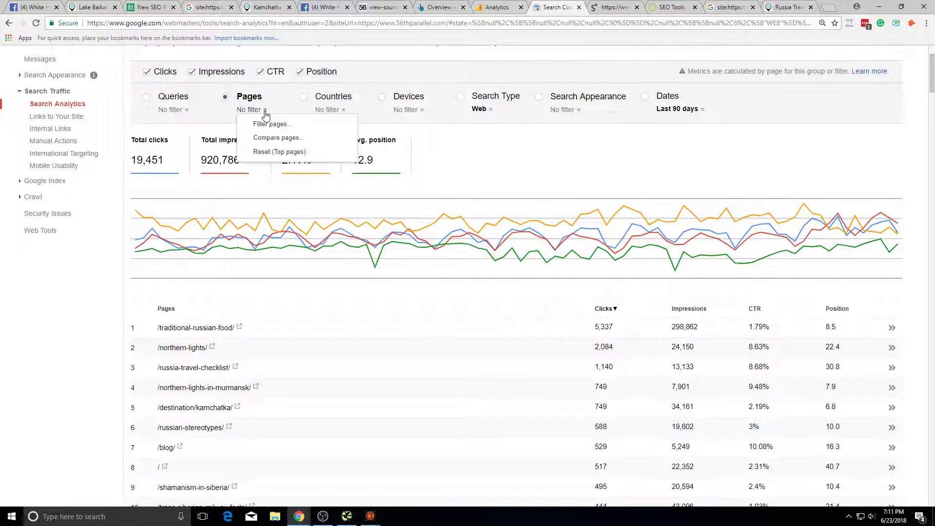
{"action": "left_click", "coordinate": [268, 120]}
{"action": "type", "text": "pdf"}
{"action": "key", "text": "Return"}
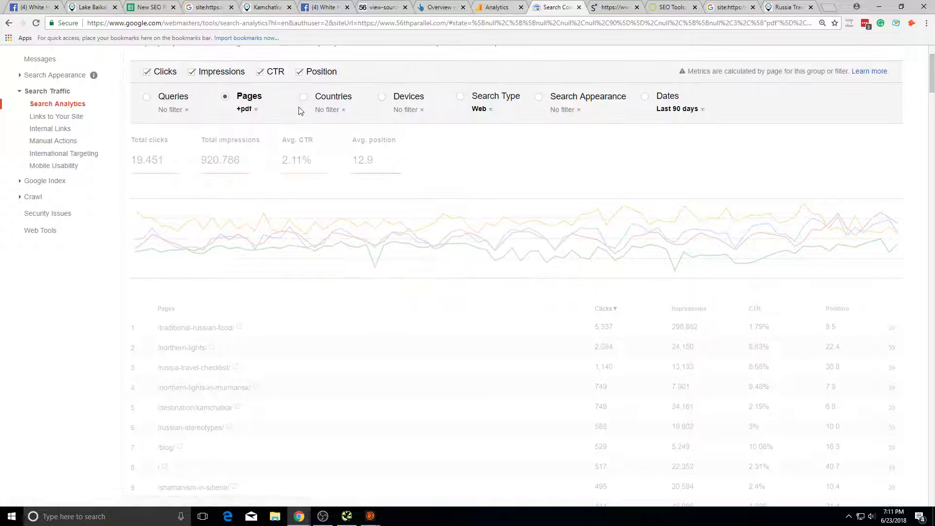
{"action": "scroll", "coordinate": [568, 345], "scroll_direction": "up", "scroll_amount": 2}
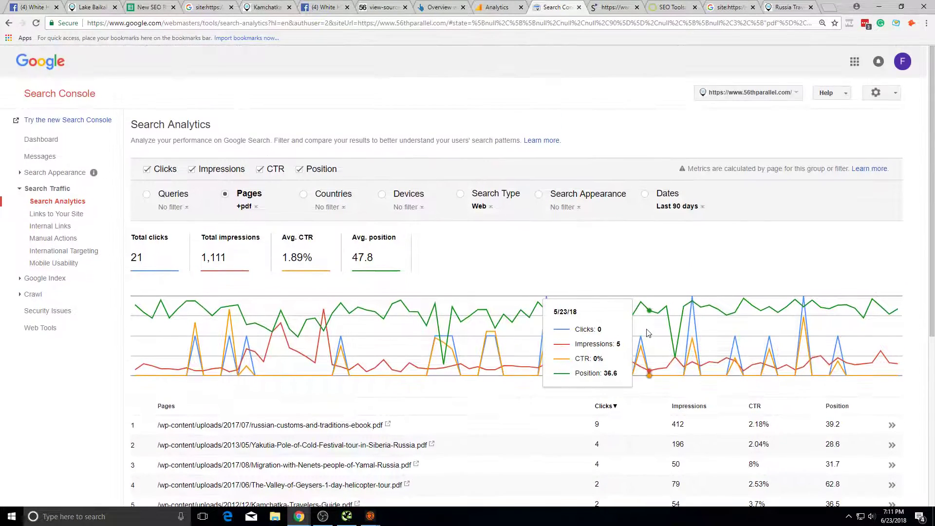
{"action": "scroll", "coordinate": [567, 345], "scroll_direction": "down", "scroll_amount": 5}
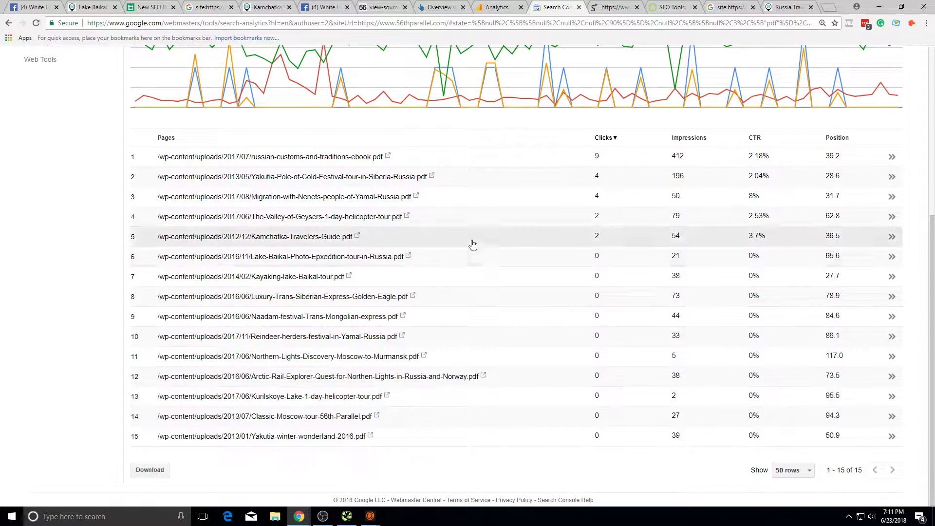
{"action": "left_click", "coordinate": [208, 7]}
Step: Narrow Search Console to the traveller's guide PDF and show its queries
{"action": "left_click_drag", "start_coordinate": [173, 156], "coordinate": [154, 148]}
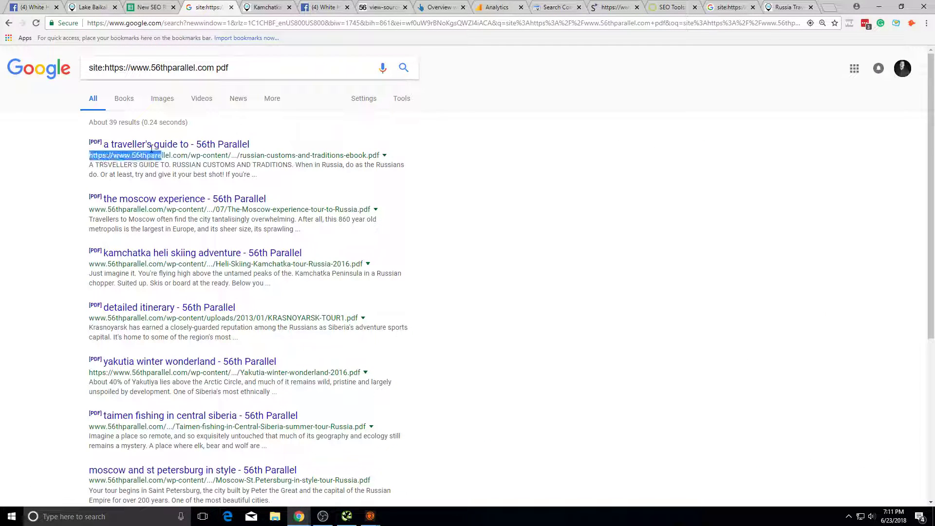
{"action": "left_click_drag", "start_coordinate": [250, 144], "coordinate": [103, 144]}
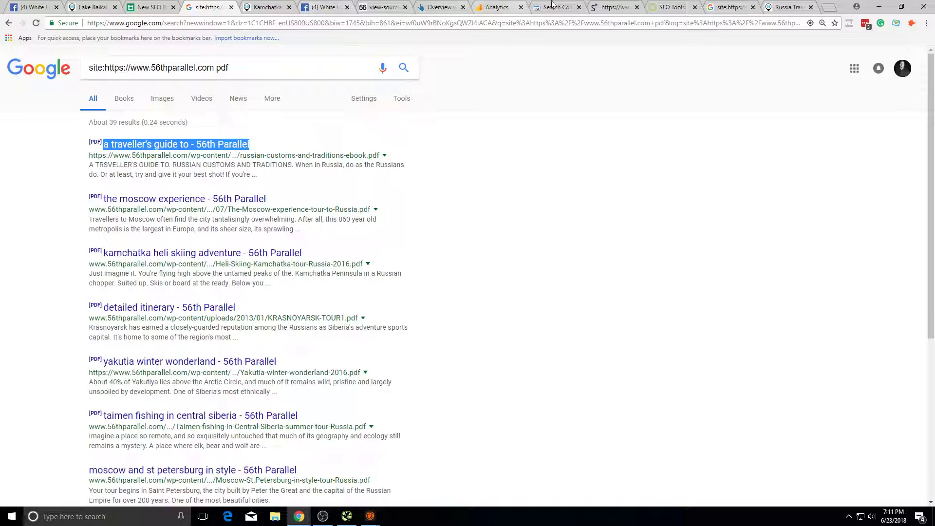
{"action": "left_click", "coordinate": [549, 5]}
{"action": "left_click", "coordinate": [387, 161]}
{"action": "left_click", "coordinate": [170, 210]}
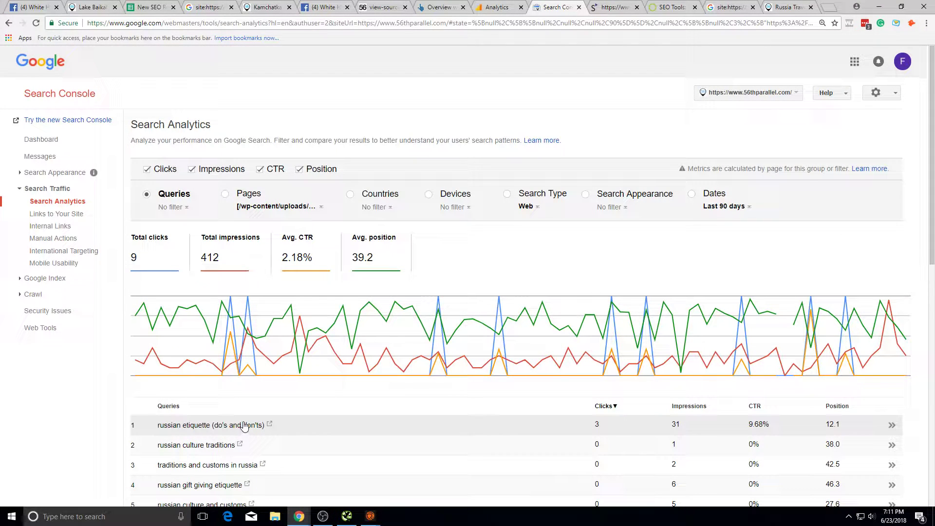
Step: Find the 56th Parallel PDF on page 2 of Google for the top etiquette query
{"action": "left_click", "coordinate": [269, 424]}
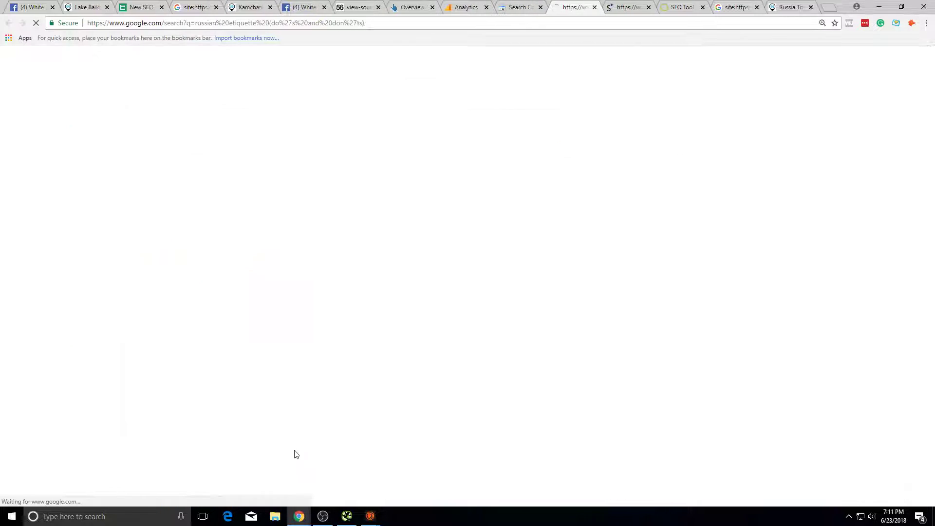
{"action": "scroll", "coordinate": [271, 147], "scroll_direction": "down", "scroll_amount": 15}
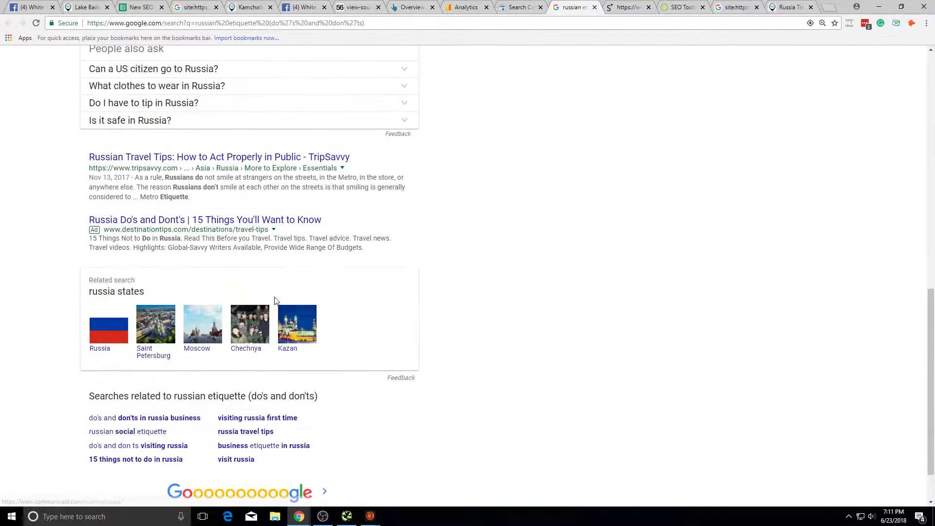
{"action": "left_click", "coordinate": [324, 451]}
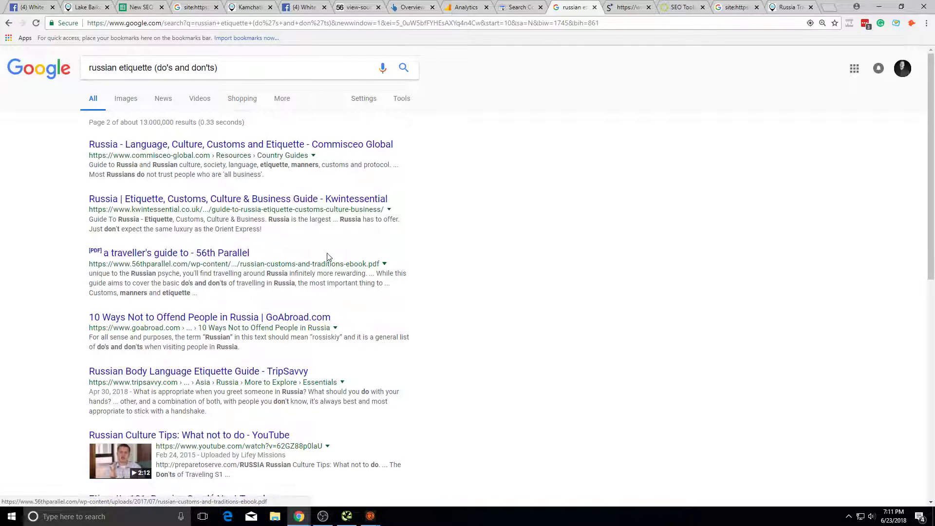
{"action": "left_click_drag", "start_coordinate": [324, 259], "coordinate": [84, 252]}
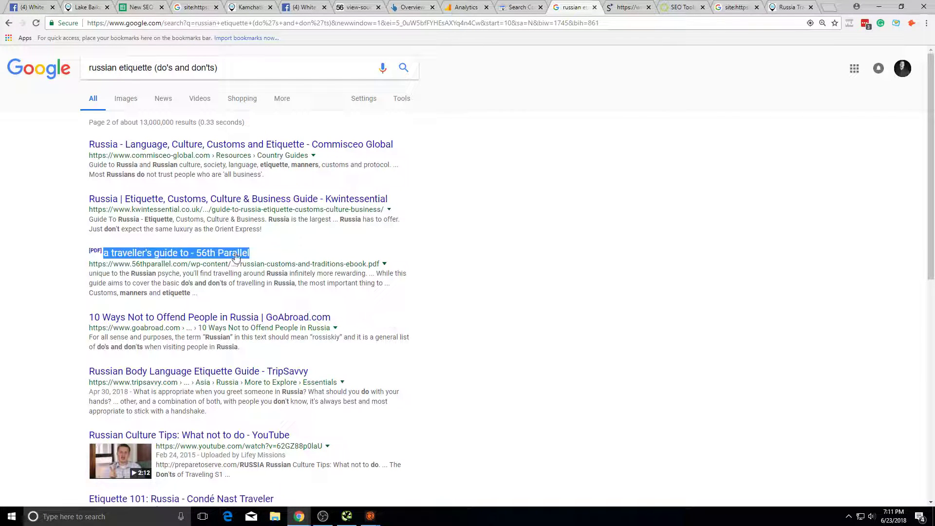
Step: Set PDF's Without Optimizations to z and start its note 'consider whether you want'
{"action": "left_click", "coordinate": [155, 4]}
{"action": "type", "text": "z"}
{"action": "left_click", "coordinate": [371, 228]}
{"action": "type", "text": "consider whether you want"}
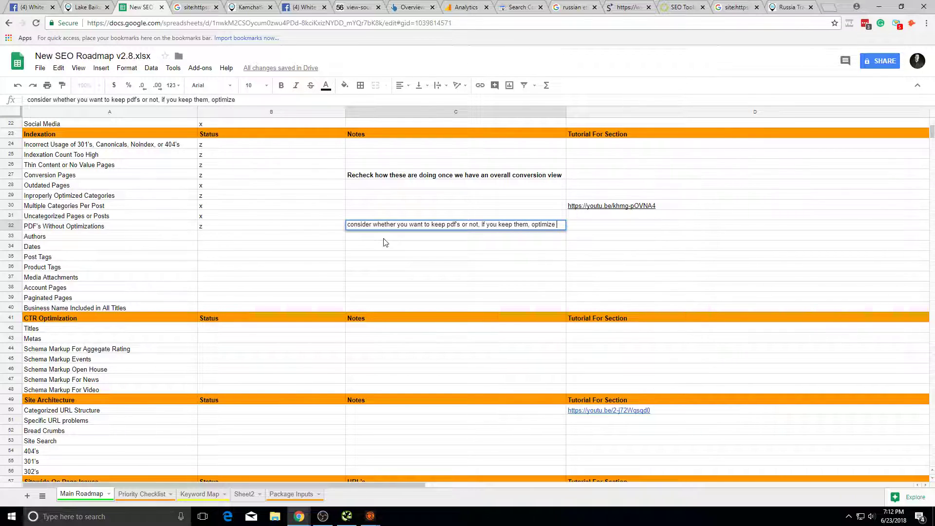
Step: Finish the PDF note ending 'optimize them.', auto-fit column C, and select the Authors status cell
{"action": "type", "text": "them."}
{"action": "key", "text": "Return"}
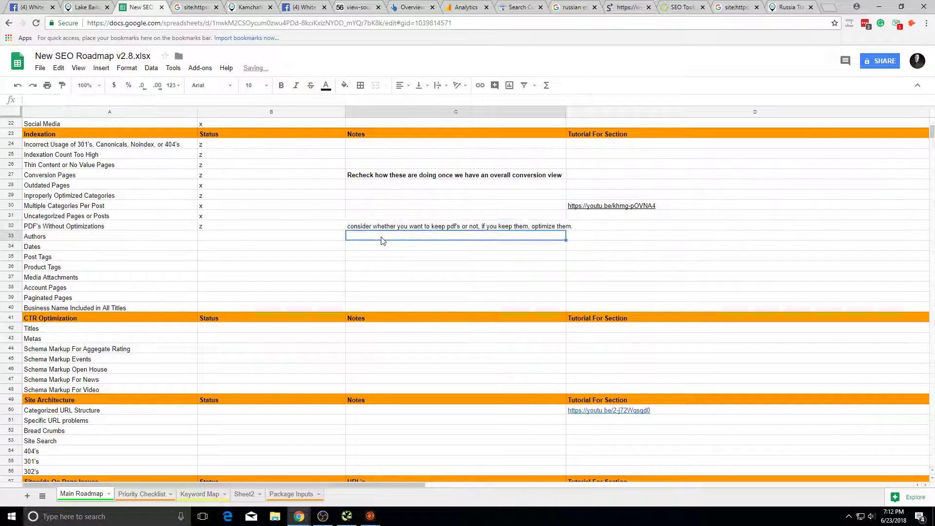
{"action": "double_click", "coordinate": [566, 112]}
{"action": "left_click", "coordinate": [576, 226]}
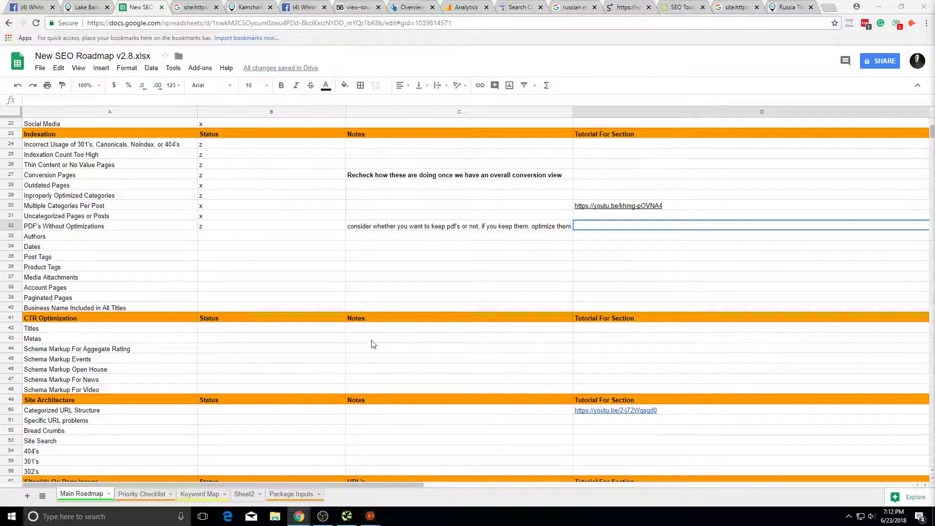
{"action": "left_click", "coordinate": [200, 237]}
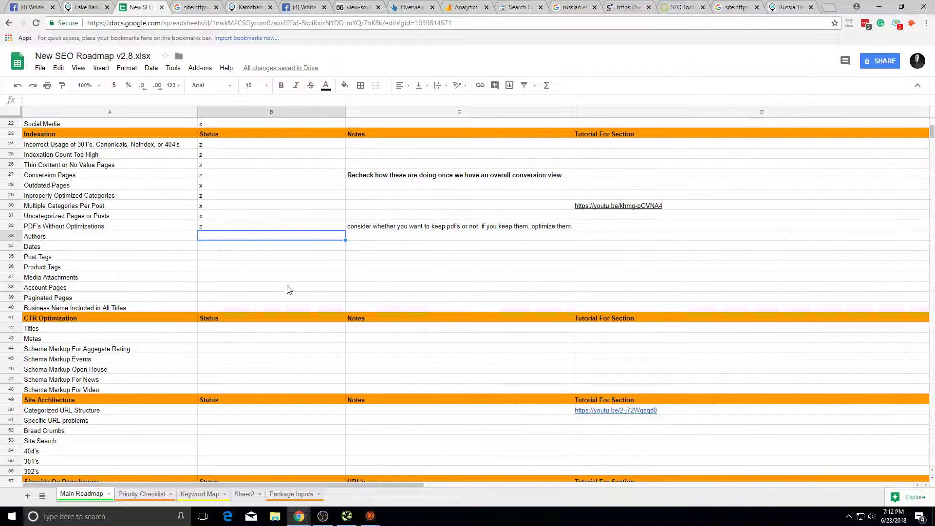
{"action": "left_click", "coordinate": [373, 4]}
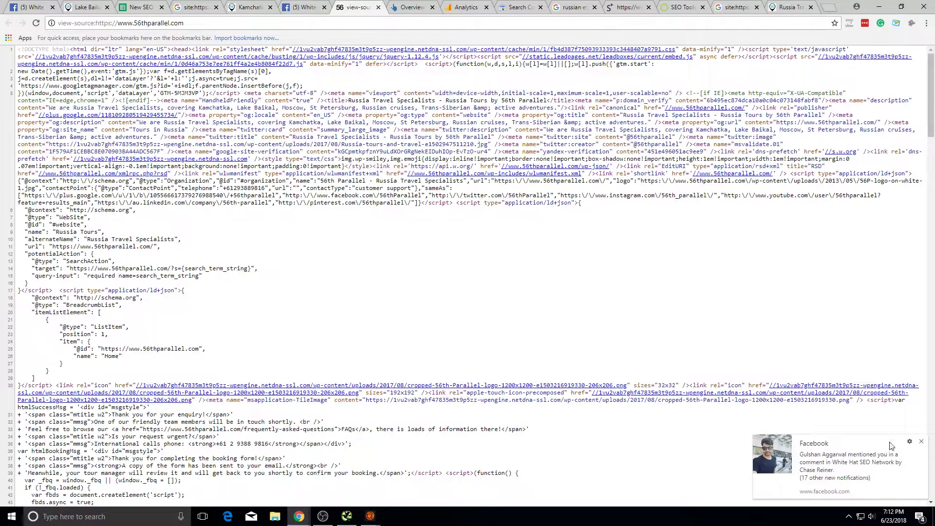
Step: Filter Search Console pages by 'author', which returns no data
{"action": "left_click", "coordinate": [218, 6]}
{"action": "left_click", "coordinate": [237, 5]}
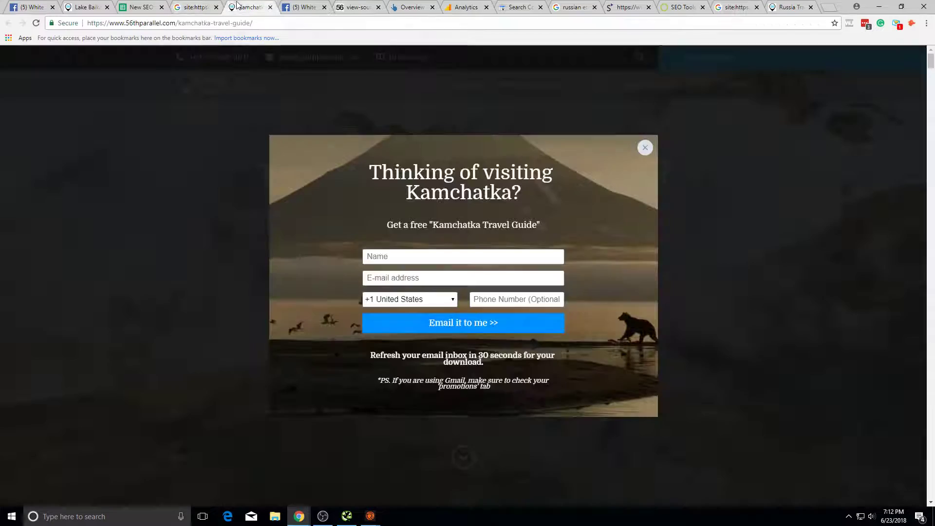
{"action": "left_click", "coordinate": [519, 7]}
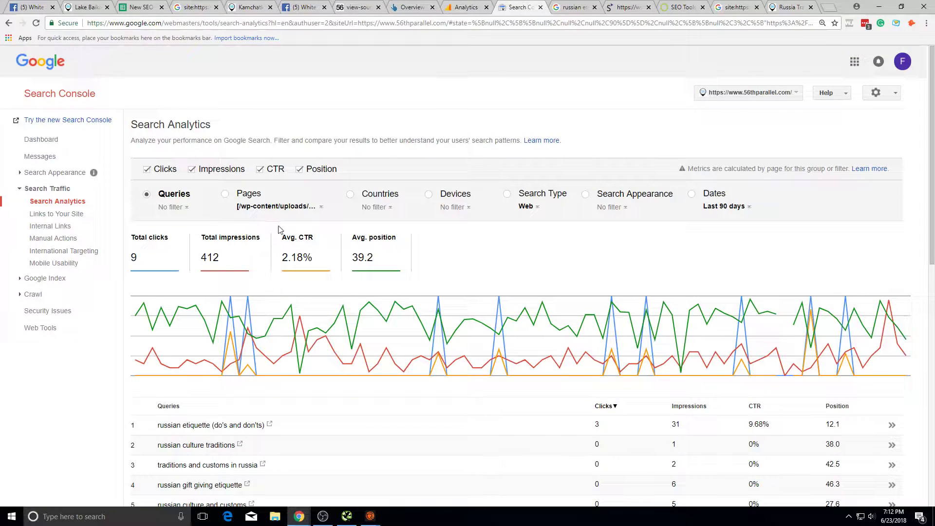
{"action": "double_click", "coordinate": [298, 215]}
{"action": "left_click", "coordinate": [314, 217]}
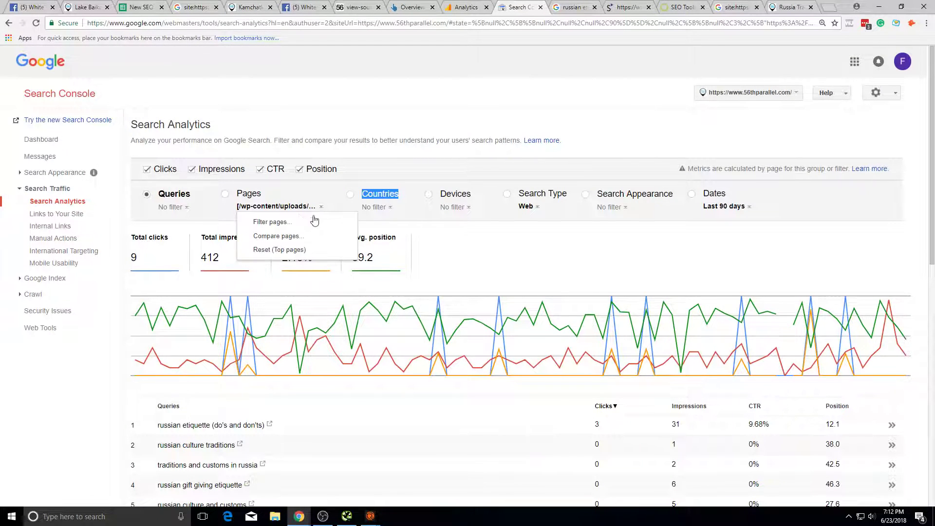
{"action": "left_click", "coordinate": [314, 220]}
{"action": "key", "text": "ctrl+a"}
{"action": "type", "text": "au"}
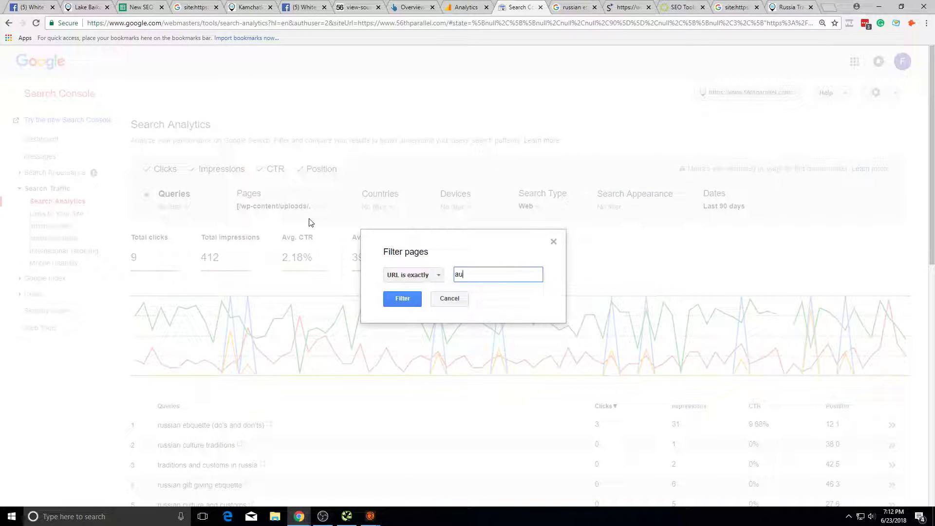
{"action": "type", "text": "thor"}
{"action": "key", "text": "Return"}
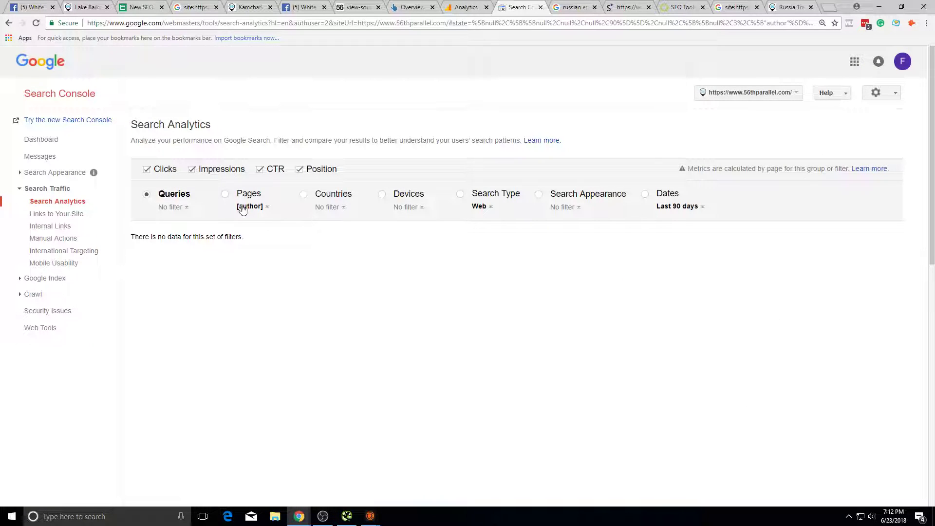
Step: Clear the 'author' text from the Search Console page filter
{"action": "left_click", "coordinate": [248, 196]}
{"action": "left_click", "coordinate": [251, 206]}
{"action": "left_click", "coordinate": [265, 220]}
{"action": "key", "text": "ctrl+a"}
{"action": "key", "text": "BackSpace"}
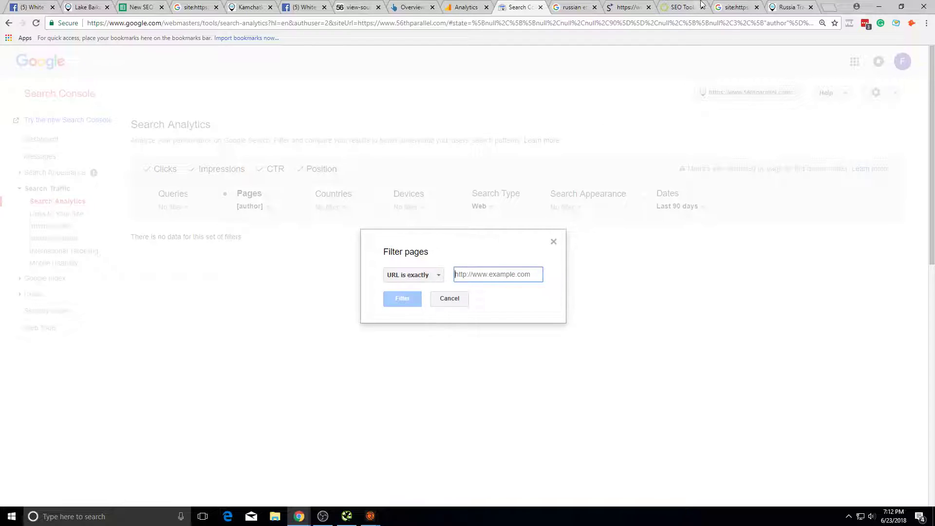
{"action": "left_click", "coordinate": [737, 6]}
{"action": "left_click", "coordinate": [246, 69]}
{"action": "type", "text": "author"}
{"action": "key", "text": "Return"}
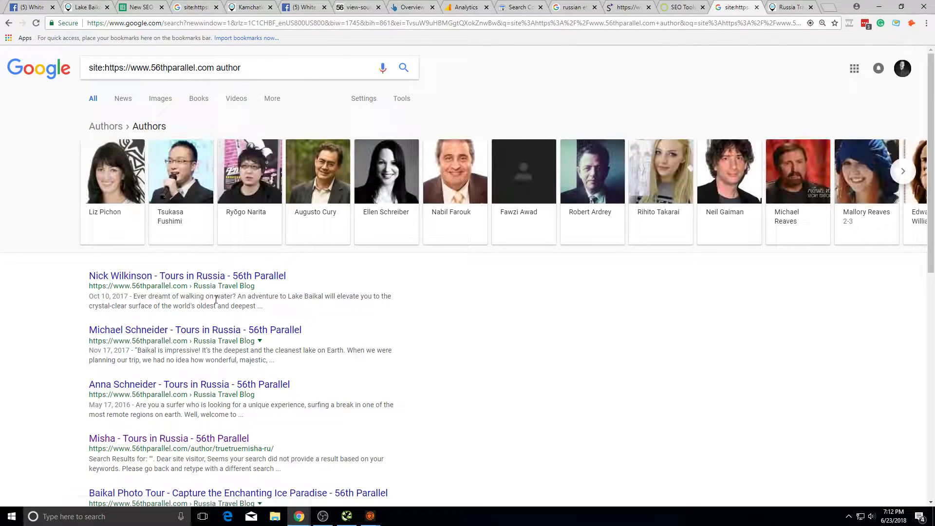
Step: Load the author result's URL, which redirects to the 56th Parallel homepage
{"action": "triple_click", "coordinate": [238, 448]}
{"action": "key", "text": "ctrl+c"}
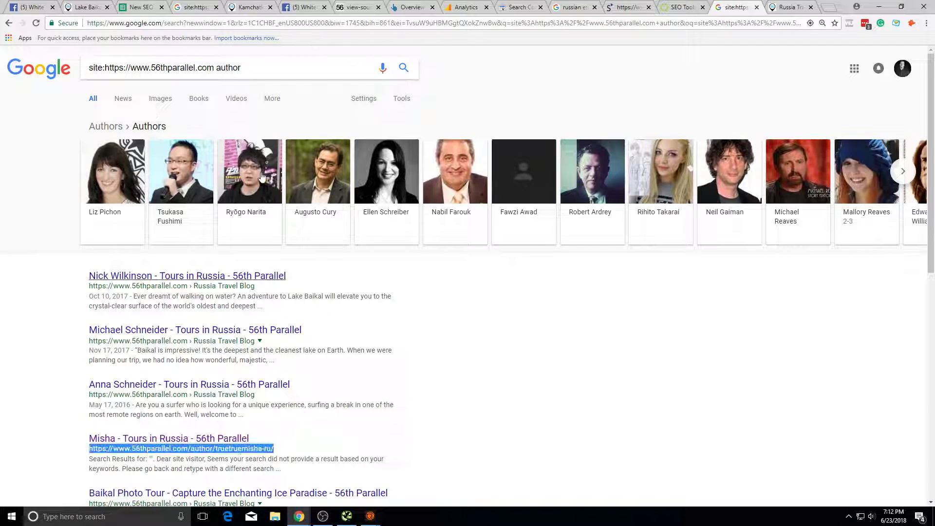
{"action": "left_click", "coordinate": [253, 22]}
{"action": "key", "text": "ctrl+v"}
{"action": "key", "text": "Return"}
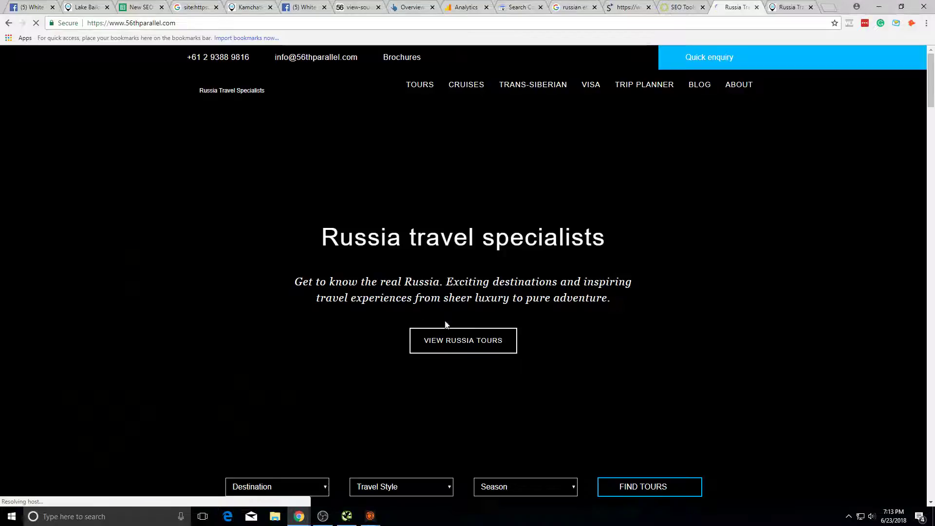
{"action": "right_click", "coordinate": [540, 360]}
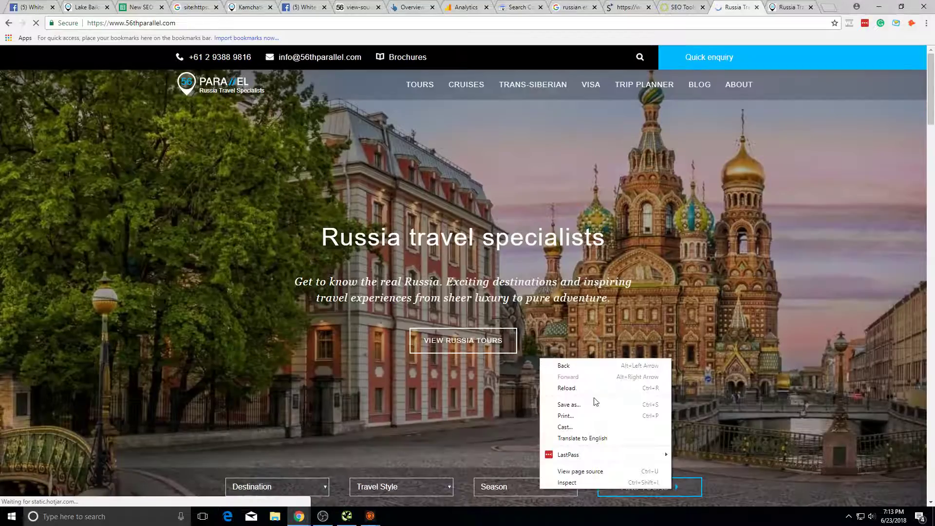
{"action": "key", "text": "Escape"}
Step: Look through the open tabs, including the page source and Facebook group notifications
{"action": "left_click", "coordinate": [142, 6]}
{"action": "left_click", "coordinate": [86, 6]}
{"action": "left_click", "coordinate": [736, 6]}
{"action": "left_click", "coordinate": [789, 7]}
{"action": "left_click", "coordinate": [335, 6]}
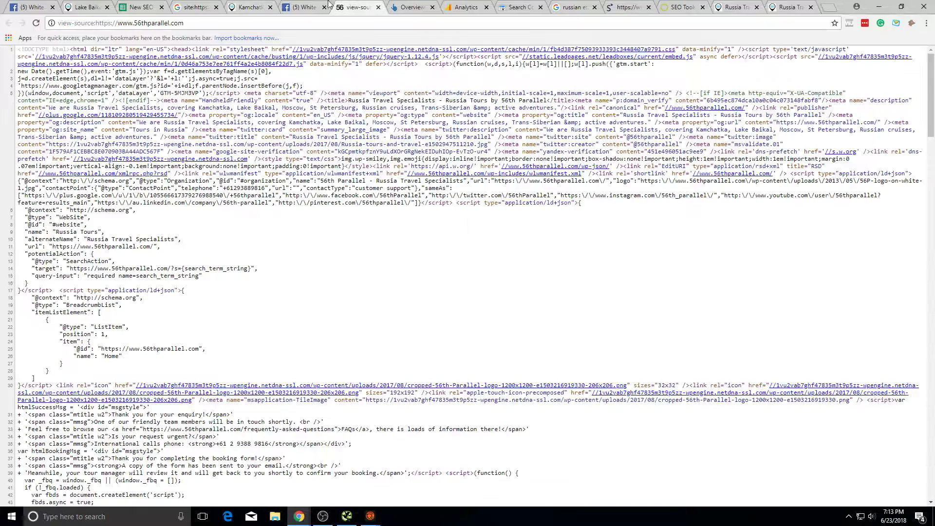
{"action": "left_click", "coordinate": [304, 7]}
{"action": "left_click", "coordinate": [616, 57]}
{"action": "left_click", "coordinate": [706, 133]}
{"action": "key", "text": "alt+Tab"}
Step: Move the Russia Travel tab into its own window and bring up the Siteliner report
{"action": "left_click_drag", "start_coordinate": [83, 7], "coordinate": [682, 7]}
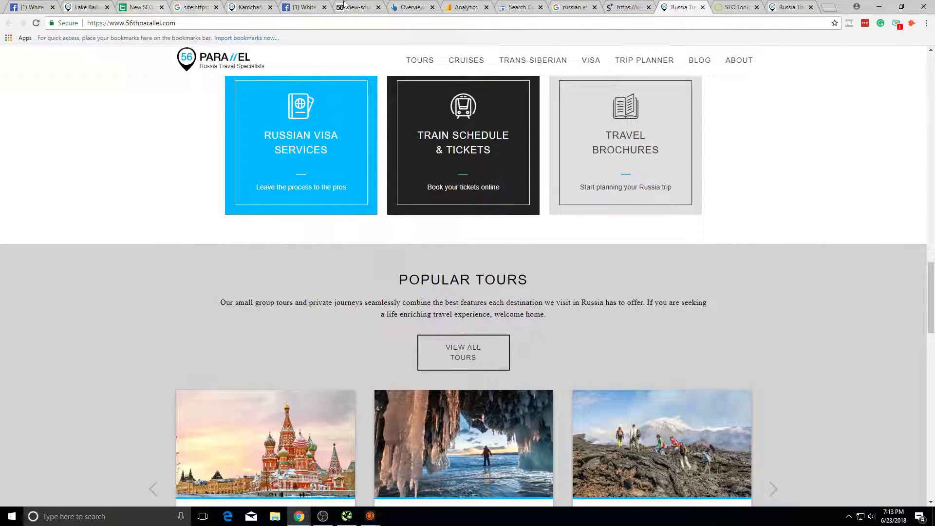
{"action": "left_click", "coordinate": [731, 6]}
{"action": "left_click", "coordinate": [780, 7]}
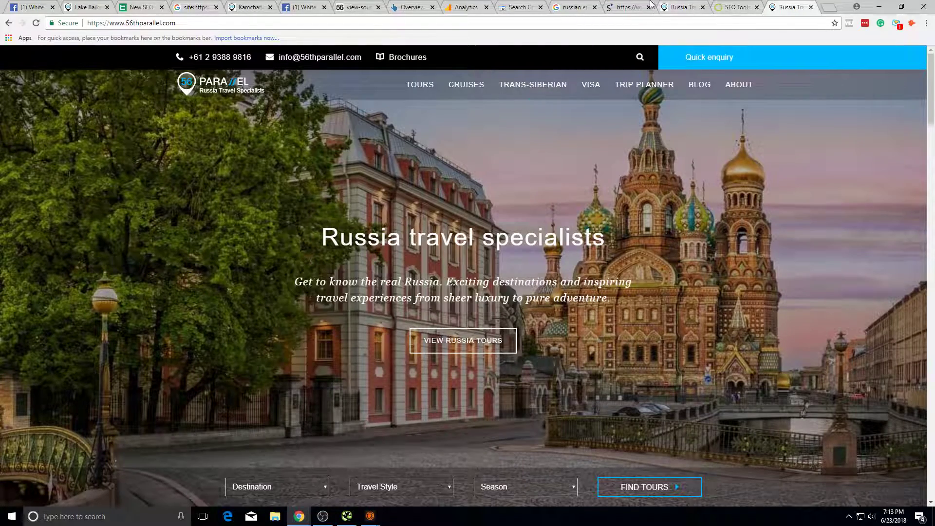
{"action": "left_click", "coordinate": [652, 5]}
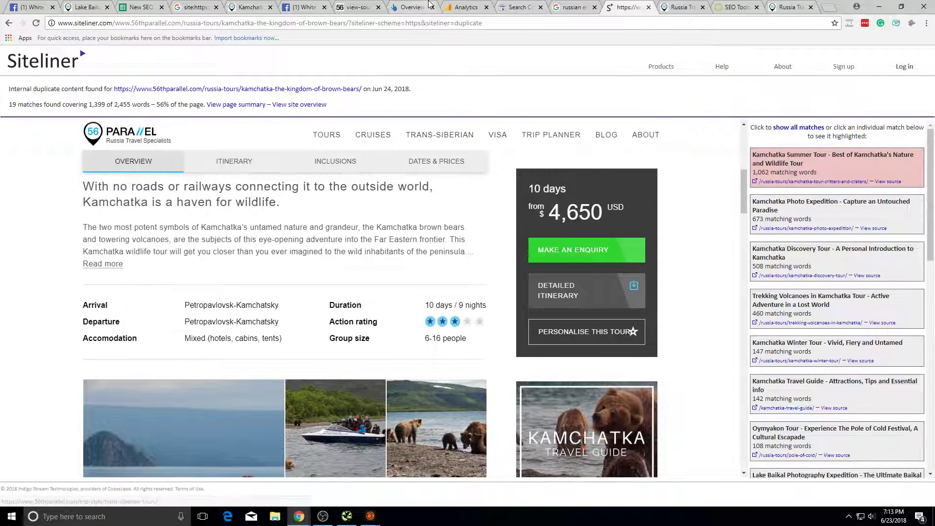
Step: Analyze the author page URL in Ahrefs Site Explorer
{"action": "left_click", "coordinate": [429, 4]}
{"action": "key", "text": "ctrl+a"}
{"action": "key", "text": "ctrl+v"}
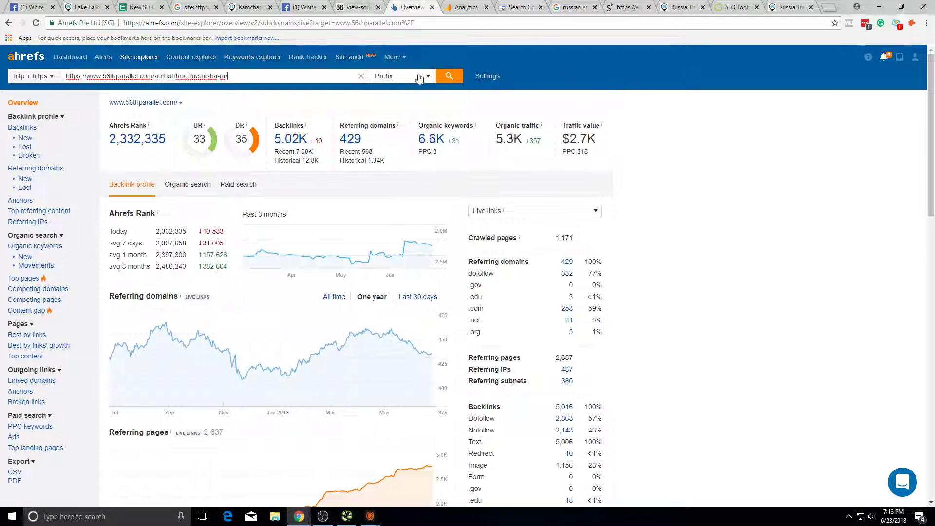
{"action": "left_click", "coordinate": [461, 80]}
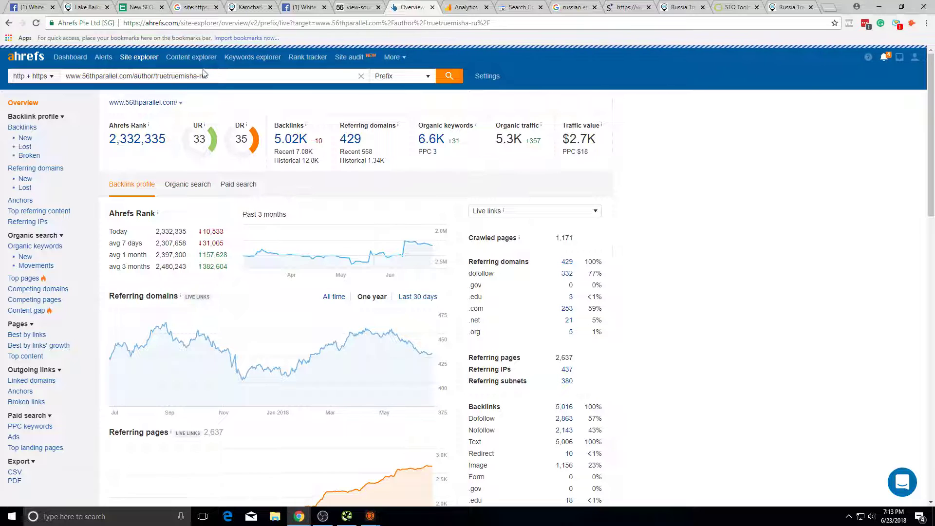
Step: Review the Ahrefs metrics: UR 8, DR 35, no backlinks or referring domains
{"action": "double_click", "coordinate": [202, 139]}
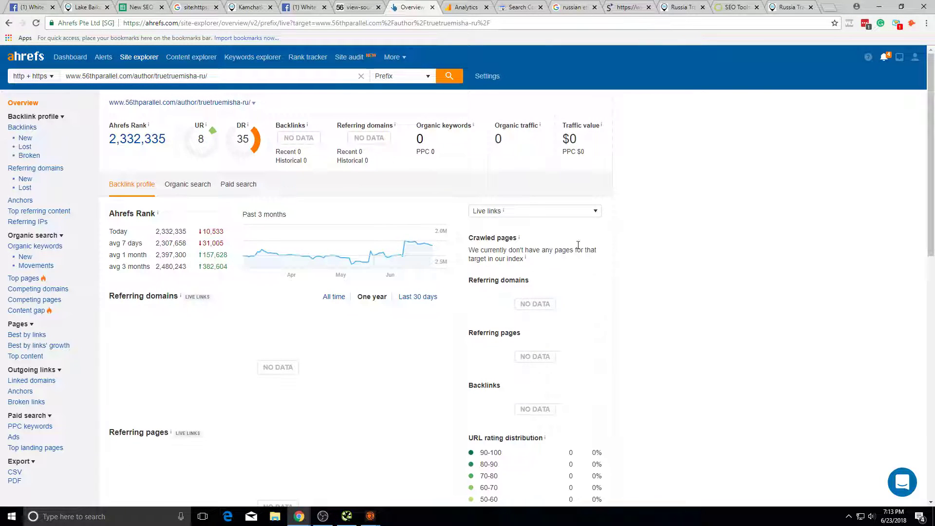
{"action": "scroll", "coordinate": [575, 258], "scroll_direction": "down", "scroll_amount": 5}
{"action": "scroll", "coordinate": [584, 260], "scroll_direction": "up", "scroll_amount": 5}
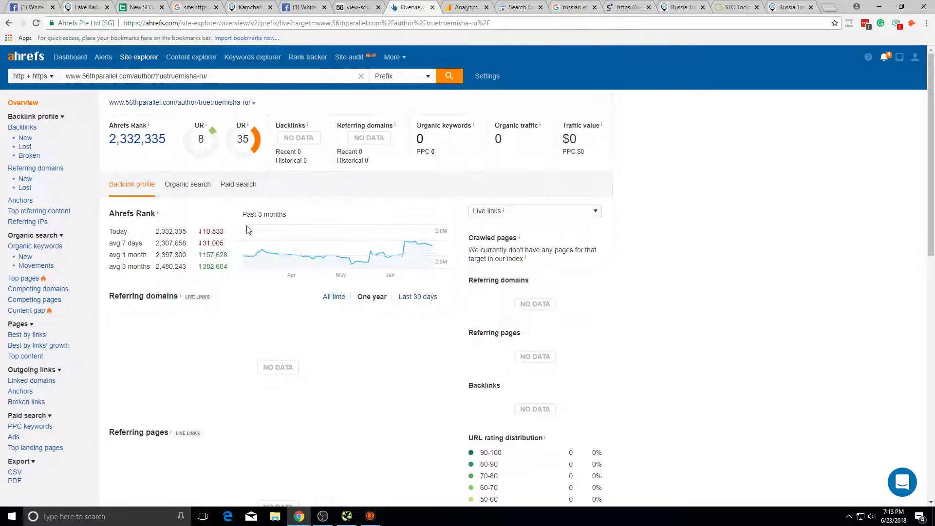
{"action": "double_click", "coordinate": [201, 139]}
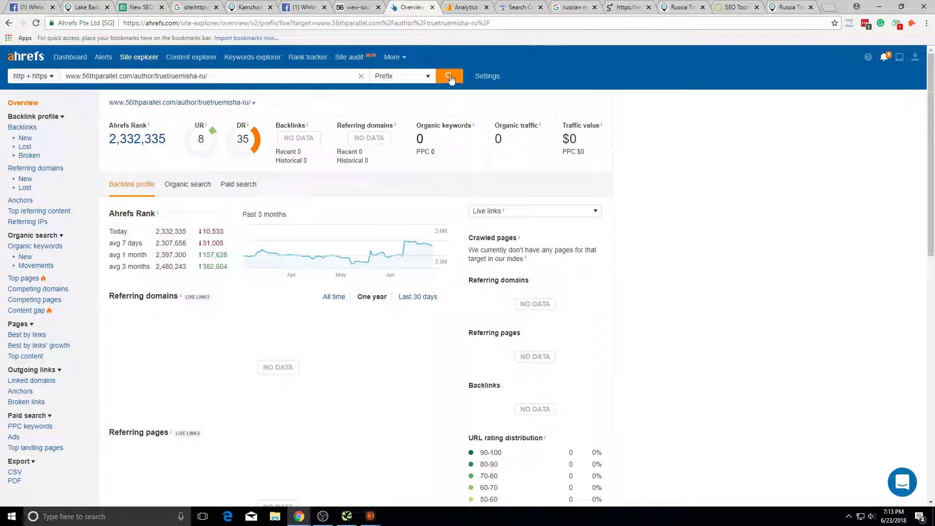
{"action": "scroll", "coordinate": [453, 251], "scroll_direction": "down", "scroll_amount": 3}
{"action": "scroll", "coordinate": [476, 311], "scroll_direction": "up", "scroll_amount": 3}
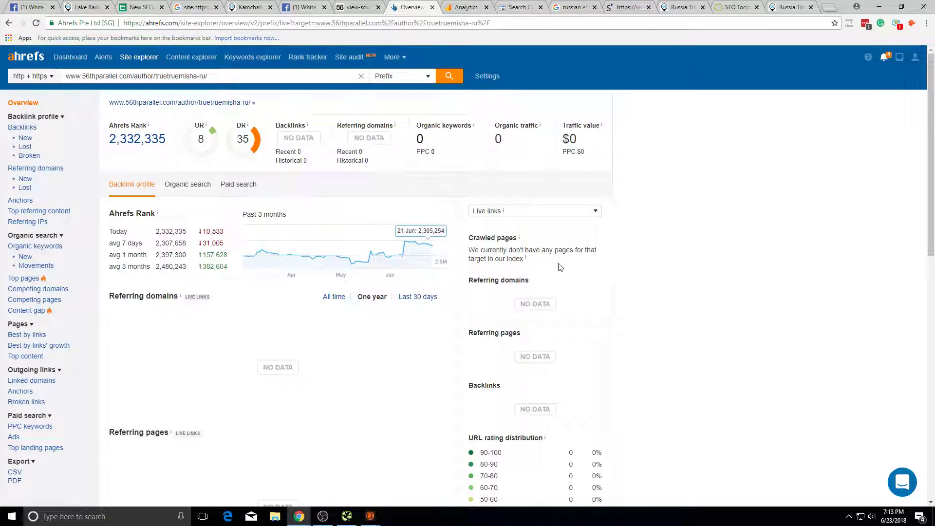
Step: Switch back to the 56th Parallel homepage tab
{"action": "left_click", "coordinate": [682, 6]}
{"action": "scroll", "coordinate": [585, 132], "scroll_direction": "up", "scroll_amount": 7}
{"action": "scroll", "coordinate": [586, 132], "scroll_direction": "up", "scroll_amount": 10}
Step: Close the duplicate homepage tab and look over the other open audit tabs
{"action": "left_click", "coordinate": [736, 7]}
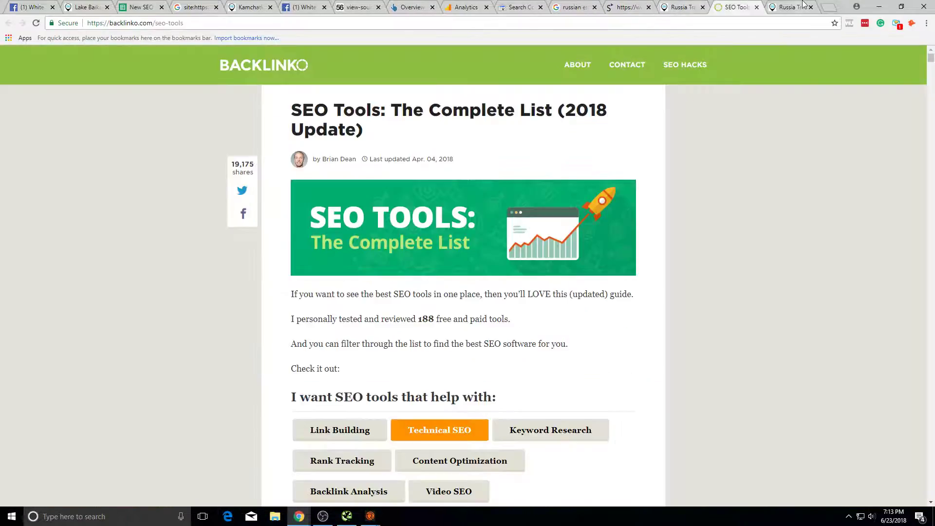
{"action": "left_click", "coordinate": [785, 7]}
{"action": "left_click", "coordinate": [810, 7]}
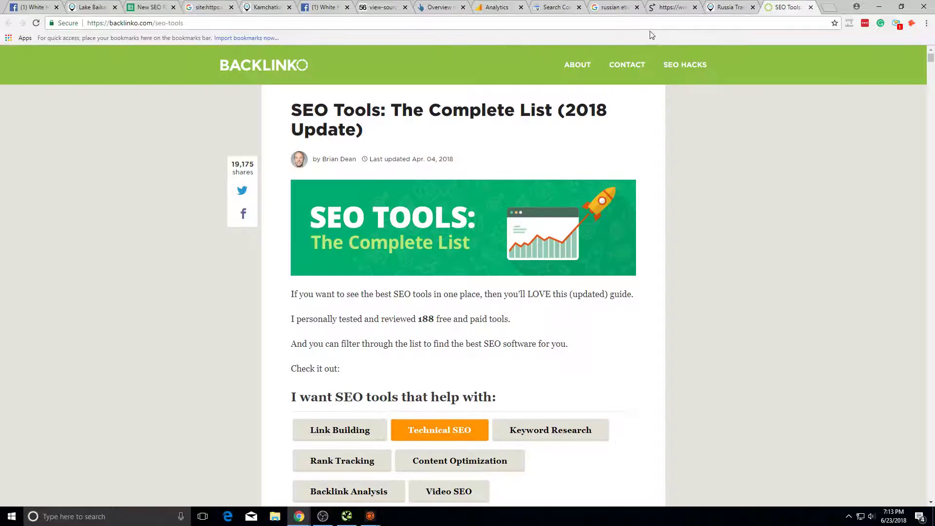
{"action": "left_click", "coordinate": [328, 6]}
{"action": "left_click", "coordinate": [385, 7]}
{"action": "left_click", "coordinate": [207, 7]}
Step: Mark the Authors row (B33) with status z in the SEO Roadmap
{"action": "left_click", "coordinate": [174, 5]}
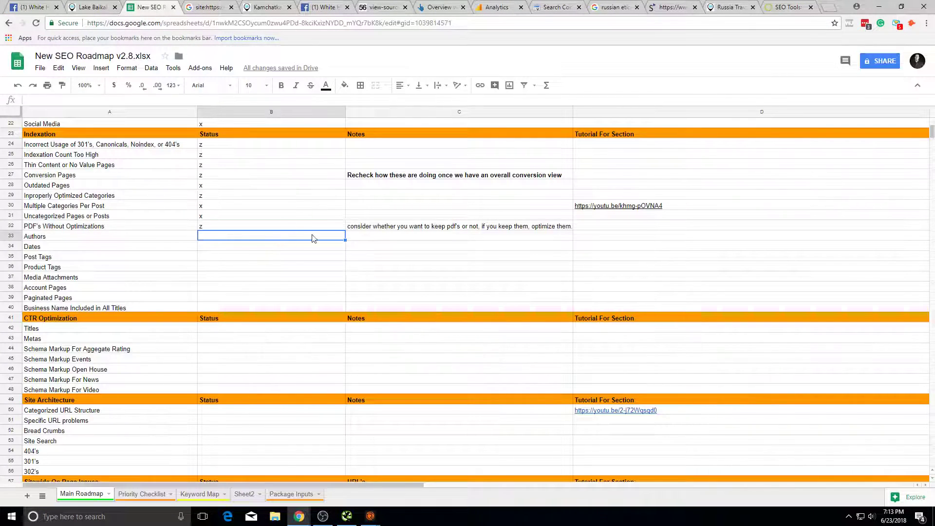
{"action": "type", "text": "z"}
{"action": "key", "text": "Return"}
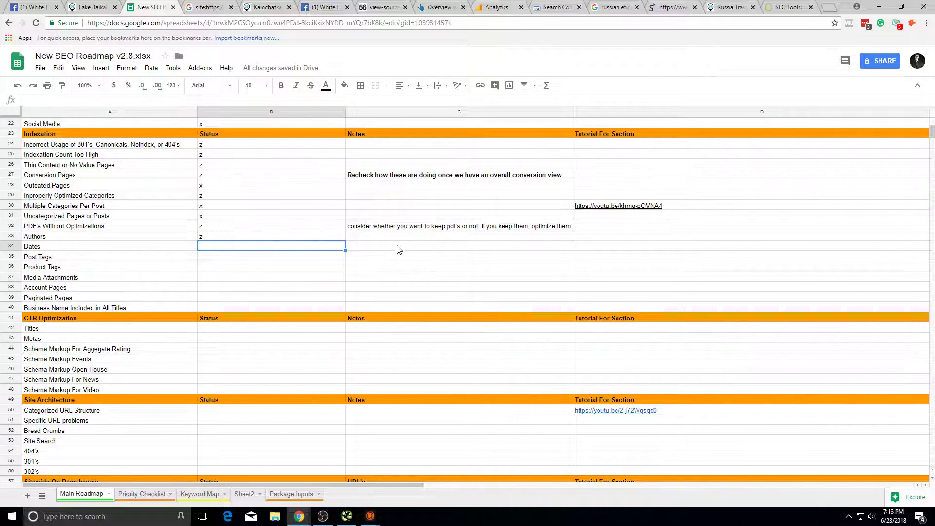
Step: Review the Siteliner report and the russian etiquette search results
{"action": "left_click", "coordinate": [694, 4]}
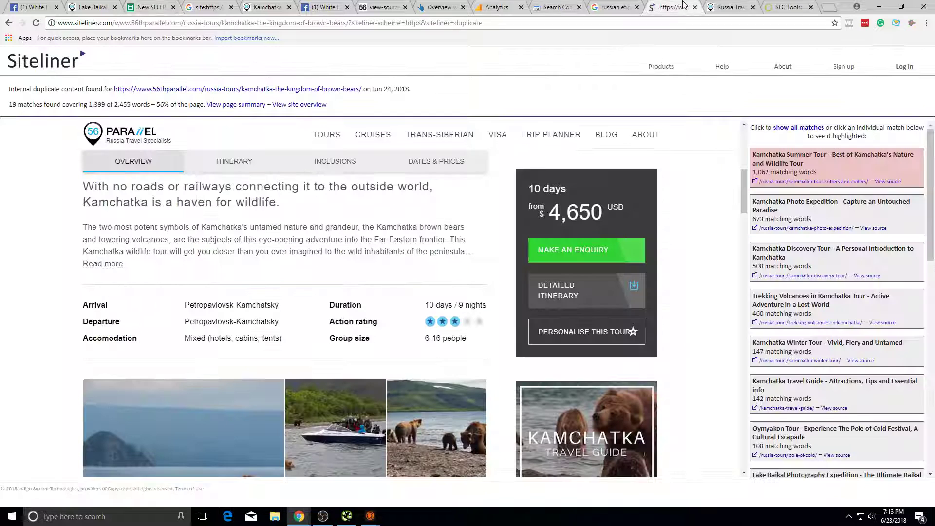
{"action": "left_click", "coordinate": [604, 5]}
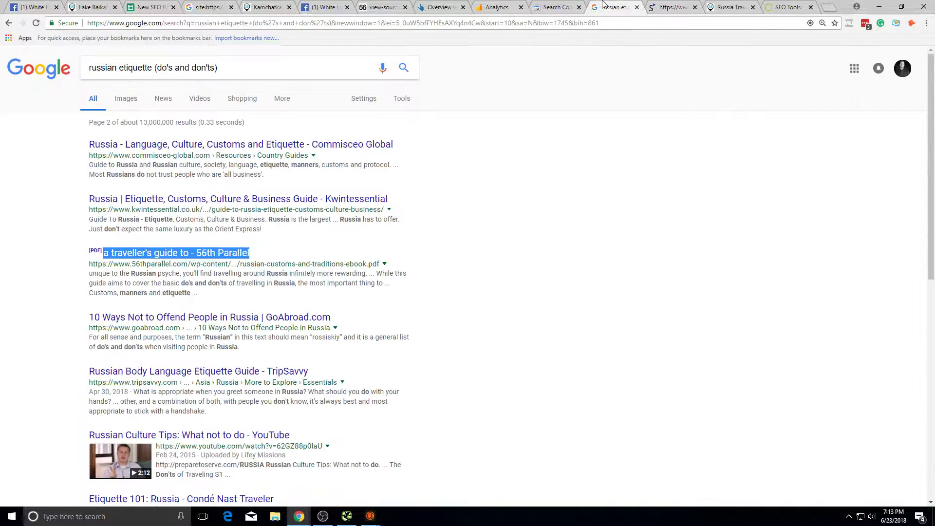
{"action": "left_click", "coordinate": [560, 19]}
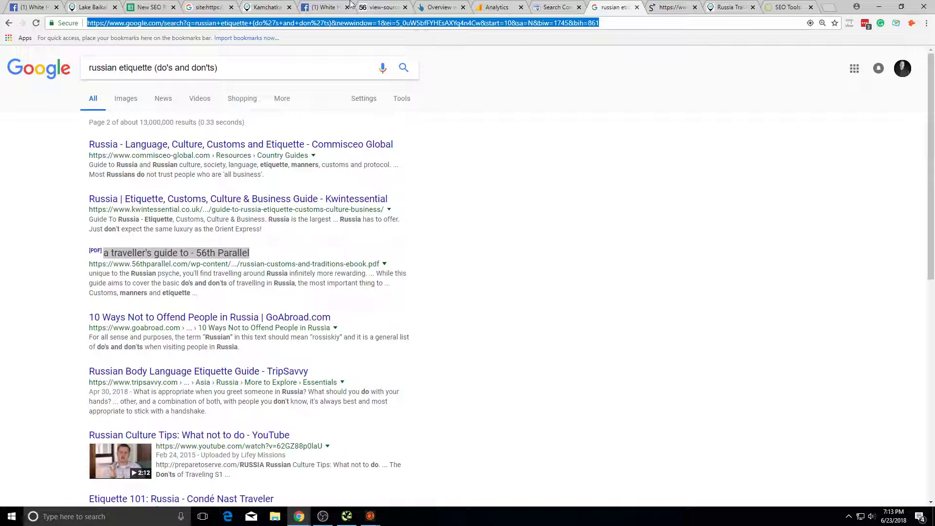
{"action": "left_click", "coordinate": [266, 7]}
{"action": "key", "text": "ctrl+shift+Tab"}
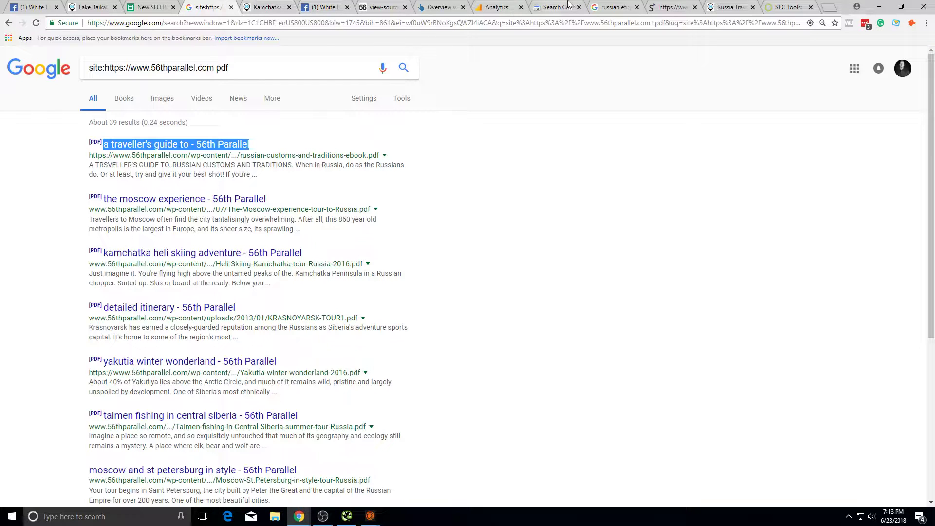
{"action": "left_click", "coordinate": [613, 7]}
Step: Check the author page filter settings in Search Console, leaving them unchanged
{"action": "left_click", "coordinate": [556, 7]}
{"action": "left_click", "coordinate": [554, 242]}
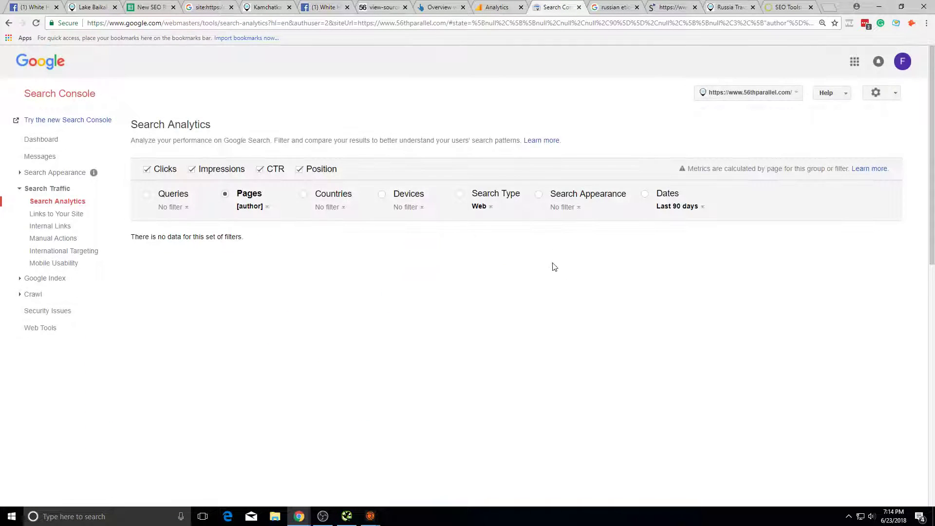
{"action": "left_click", "coordinate": [249, 209]}
{"action": "left_click", "coordinate": [272, 223]}
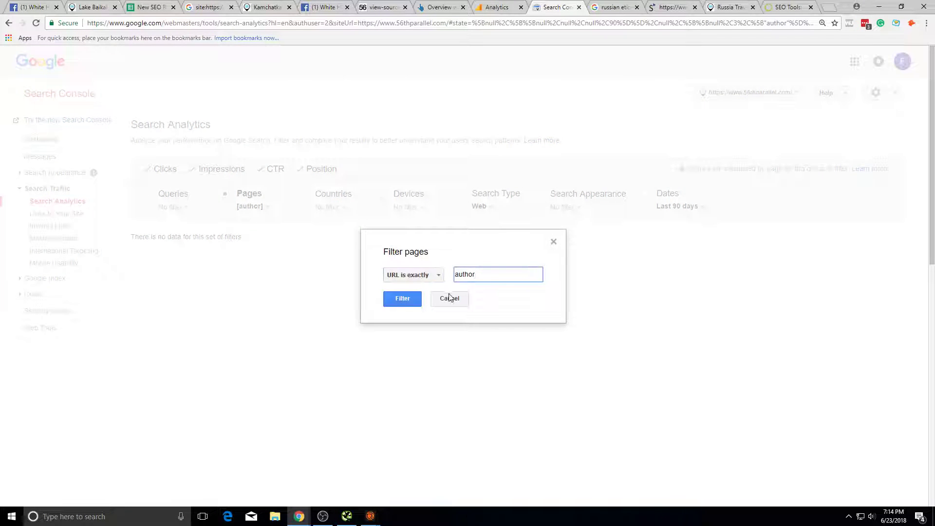
{"action": "left_click", "coordinate": [450, 298]}
Step: Check the Facebook group messages, then compare the Ahrefs, Siteliner and 56th Parallel homepage tabs
{"action": "left_click", "coordinate": [324, 7]}
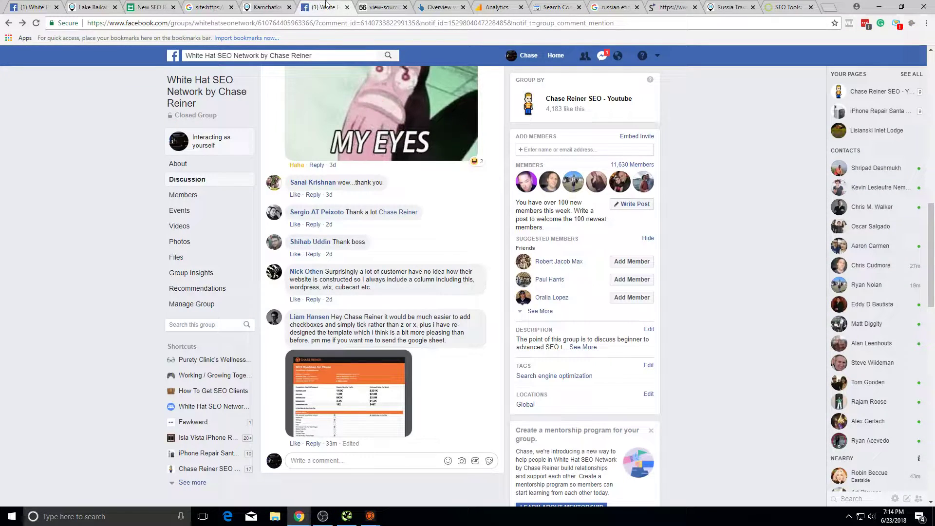
{"action": "left_click", "coordinate": [602, 57]}
{"action": "left_click", "coordinate": [602, 56]}
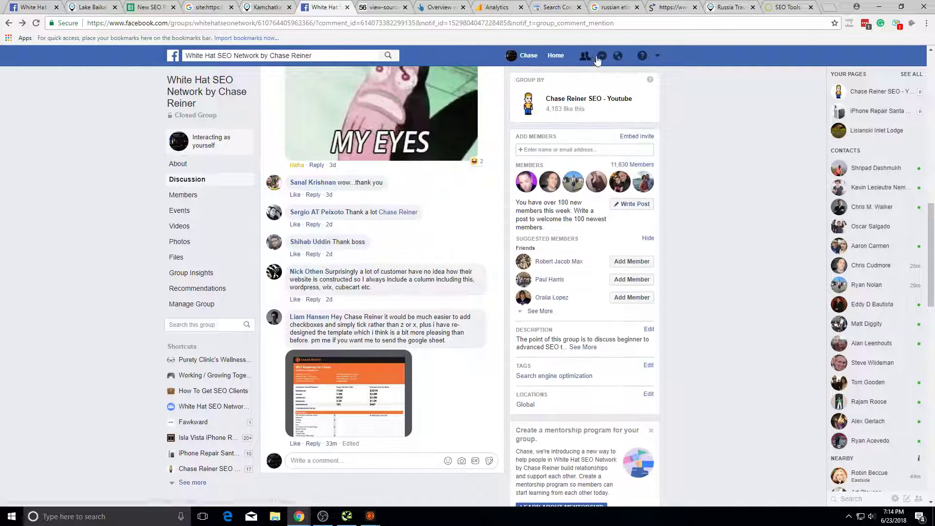
{"action": "left_click", "coordinate": [453, 6]}
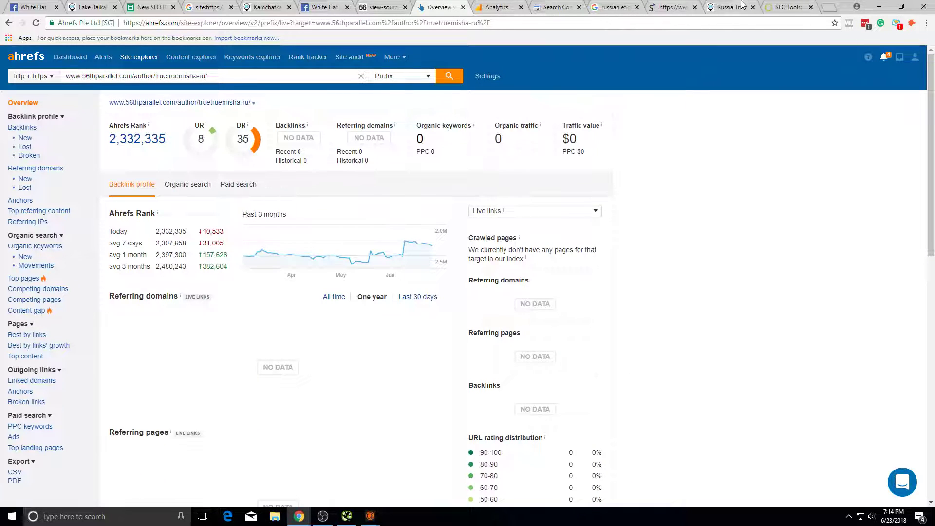
{"action": "left_click", "coordinate": [742, 5]}
{"action": "scroll", "coordinate": [542, 112], "scroll_direction": "up", "scroll_amount": 1}
{"action": "left_click", "coordinate": [672, 7]}
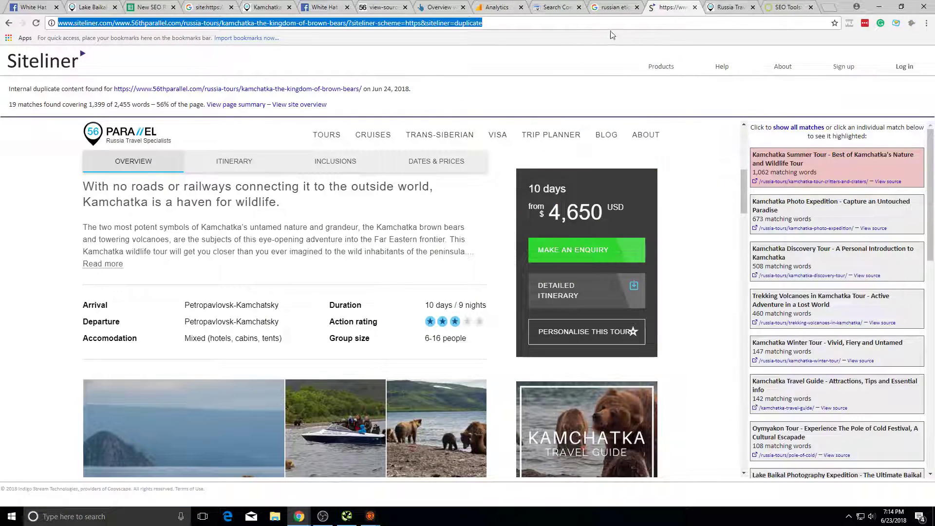
{"action": "left_click", "coordinate": [599, 6]}
{"action": "left_click", "coordinate": [672, 7]}
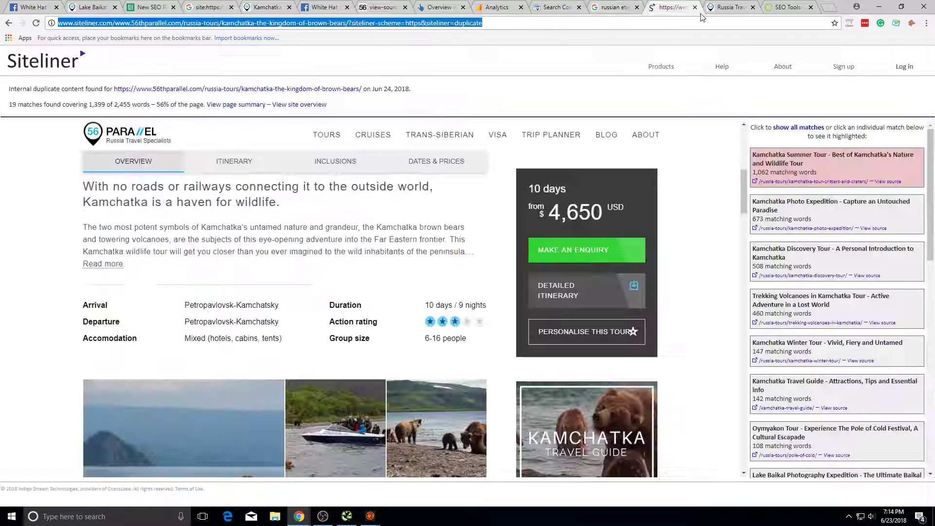
{"action": "left_click", "coordinate": [730, 7]}
{"action": "left_click", "coordinate": [452, 5]}
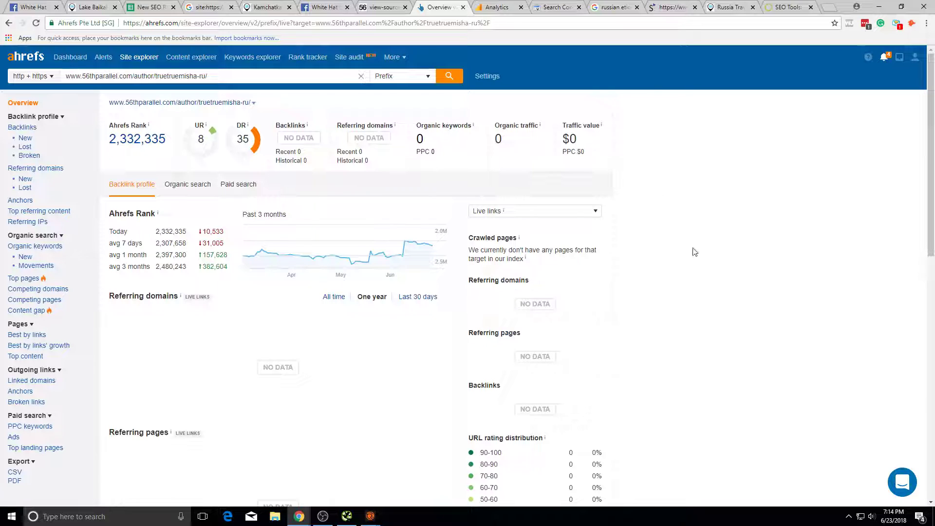
Step: Scroll through the russian etiquette search results
{"action": "left_click", "coordinate": [672, 7]}
{"action": "left_click", "coordinate": [731, 7]}
{"action": "left_click", "coordinate": [672, 7]}
{"action": "left_click", "coordinate": [615, 7]}
{"action": "scroll", "coordinate": [448, 116], "scroll_direction": "down", "scroll_amount": 2}
{"action": "scroll", "coordinate": [183, 305], "scroll_direction": "up", "scroll_amount": 2}
{"action": "scroll", "coordinate": [184, 305], "scroll_direction": "down", "scroll_amount": 10}
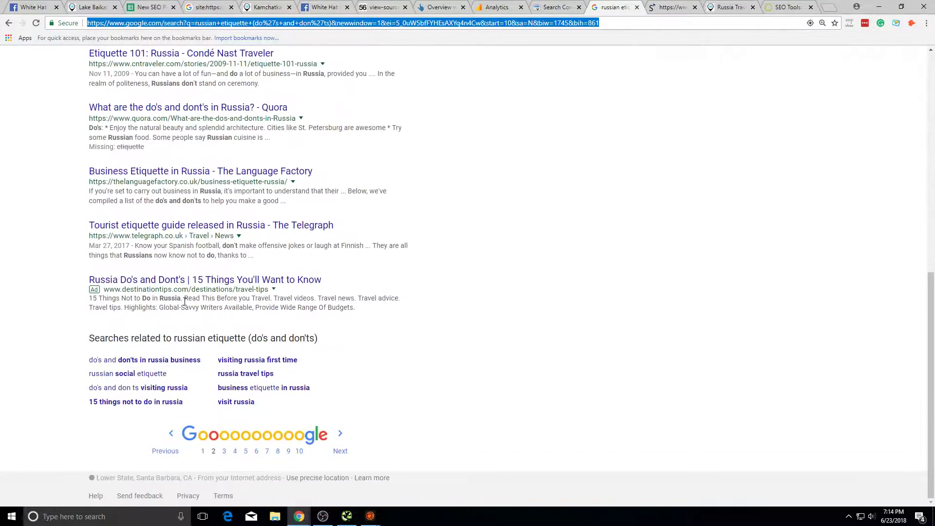
{"action": "scroll", "coordinate": [183, 303], "scroll_direction": "up", "scroll_amount": 10}
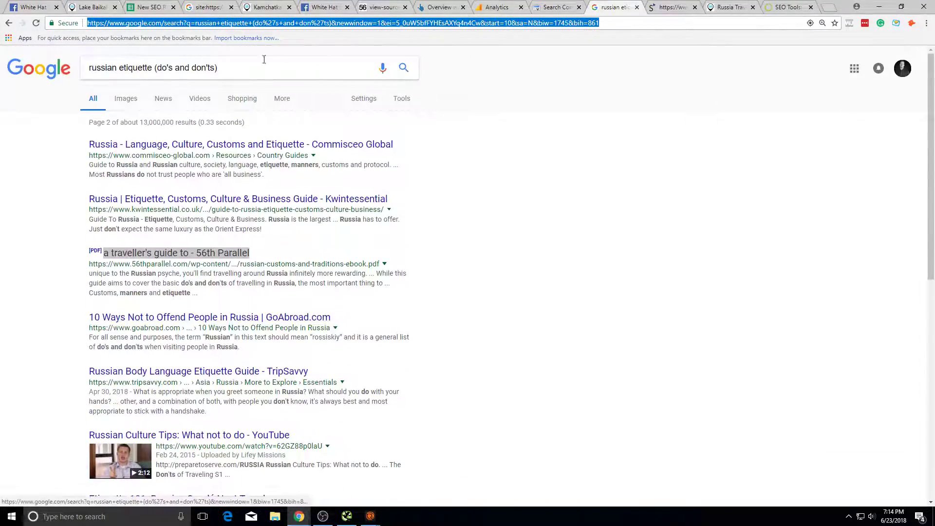
Step: Return to the roadmap and select the empty Dates status cell B34
{"action": "key", "text": "ctrl+shift+Tab"}
{"action": "key", "text": "ctrl+shift+Tab"}
{"action": "key", "text": "ctrl+shift+Tab"}
{"action": "key", "text": "ctrl+shift+Tab"}
{"action": "key", "text": "ctrl+shift+Tab"}
{"action": "key", "text": "ctrl+shift+Tab"}
{"action": "key", "text": "ctrl+shift+Tab"}
{"action": "key", "text": "ctrl+shift+Tab"}
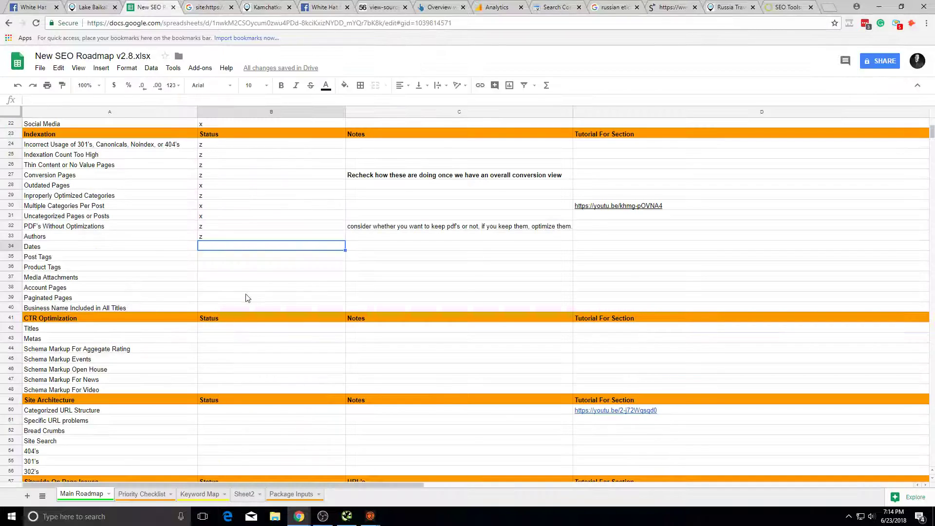
{"action": "left_click", "coordinate": [195, 247]}
{"action": "left_click", "coordinate": [205, 249]}
Step: Run a site: search on 56thparallel.com for URLs containing 12/2018
{"action": "left_click_drag", "start_coordinate": [106, 246], "coordinate": [266, 261]}
{"action": "left_click", "coordinate": [266, 263]}
{"action": "left_click", "coordinate": [260, 250]}
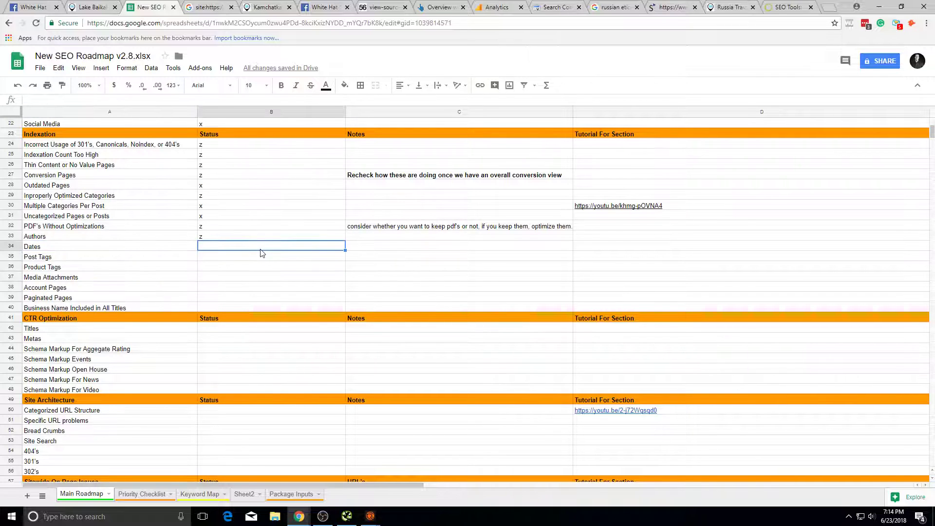
{"action": "left_click", "coordinate": [213, 7]}
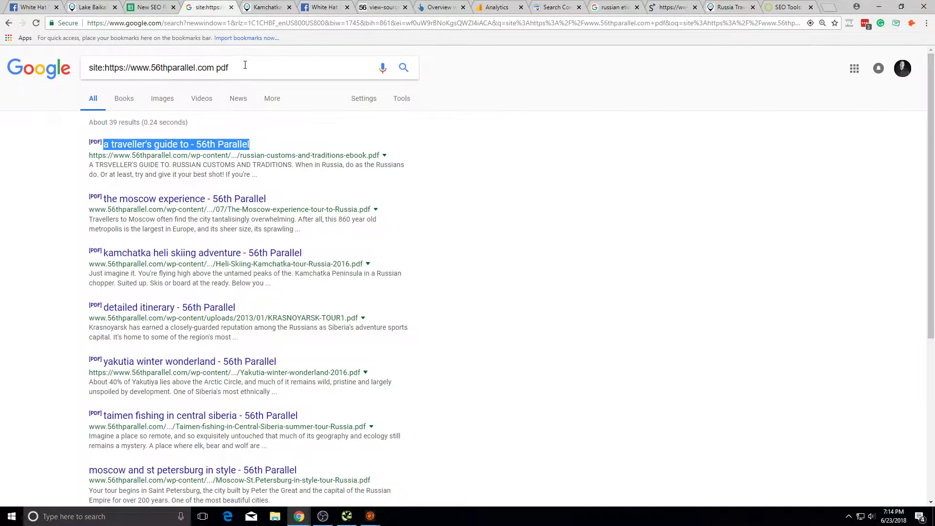
{"action": "double_click", "coordinate": [222, 67]}
{"action": "type", "text": "12/"}
{"action": "key", "text": "Return"}
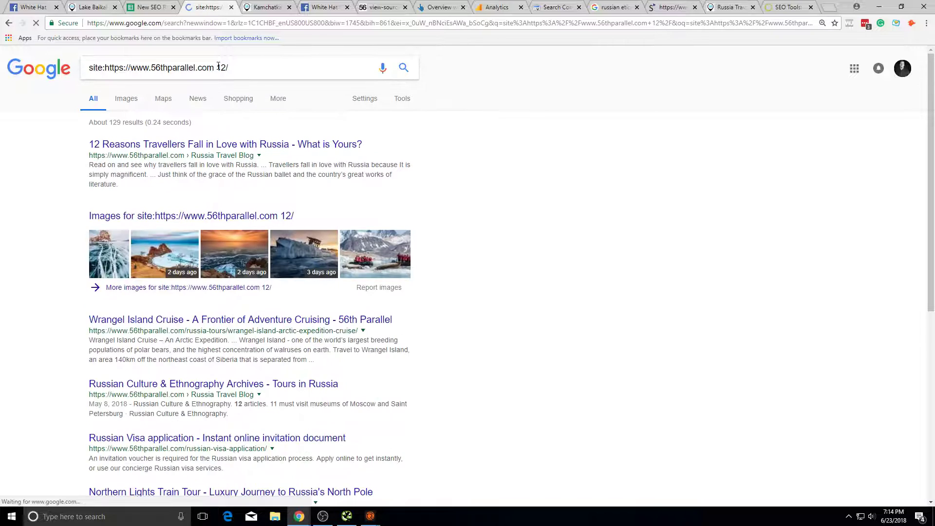
{"action": "type", "text": "2018"}
{"action": "key", "text": "Return"}
Step: Refine the site: search to /2017/, then to inurl:"/2017/", which returns 6 PDFs
{"action": "left_click_drag", "start_coordinate": [248, 68], "coordinate": [224, 83]}
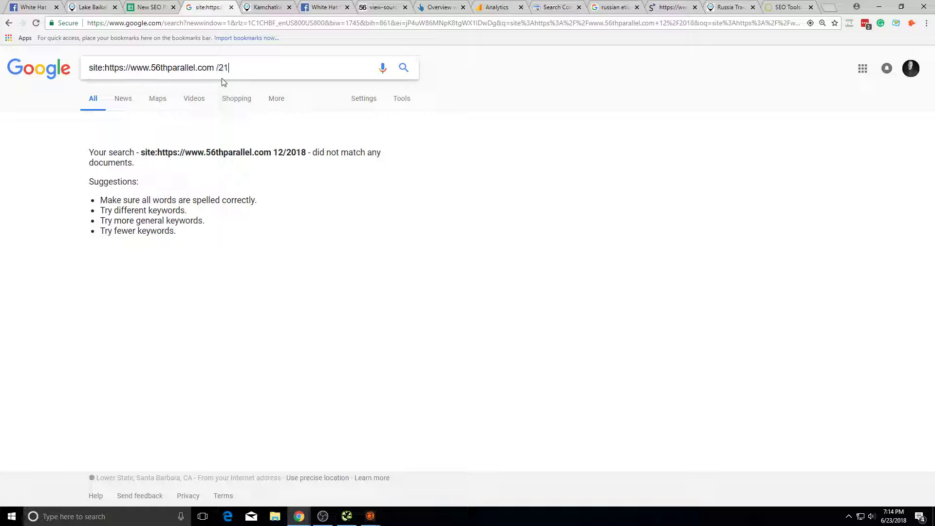
{"action": "type", "text": "/2017/"}
{"action": "key", "text": "Return"}
{"action": "left_click", "coordinate": [218, 73]}
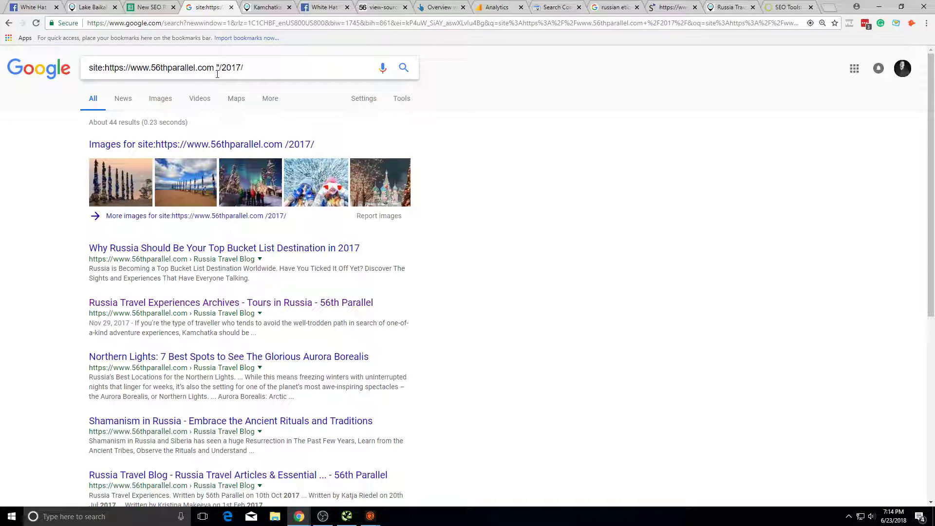
{"action": "type", "text": "\""}
{"action": "left_click", "coordinate": [253, 66]}
{"action": "type", "text": "\""}
{"action": "key", "text": "Return"}
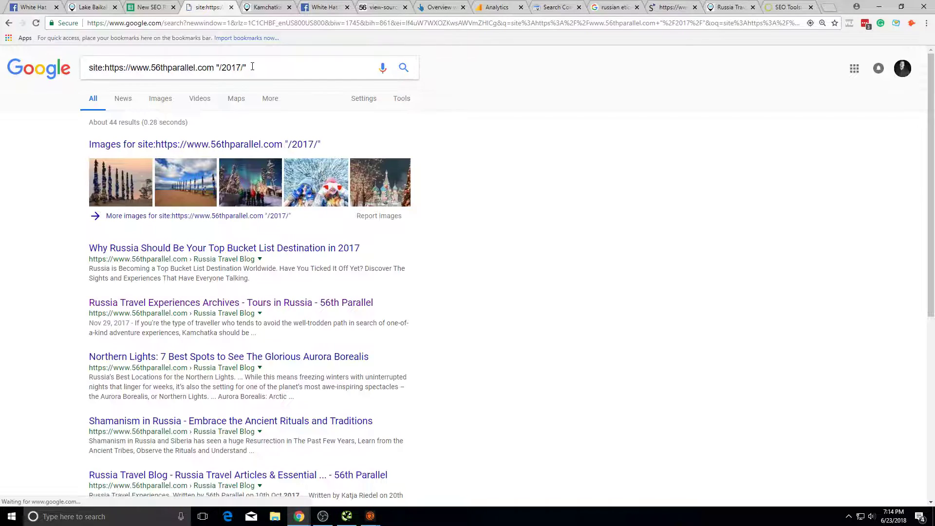
{"action": "left_click", "coordinate": [218, 66]}
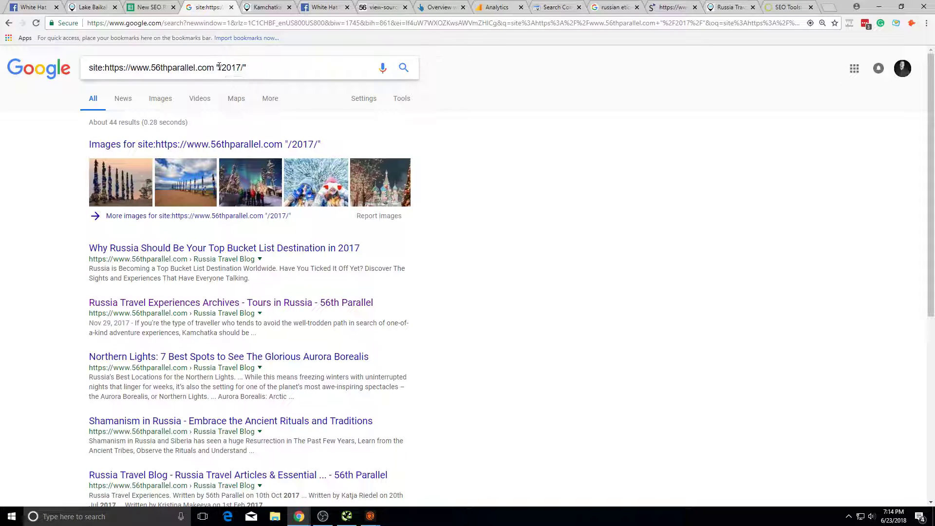
{"action": "key", "text": "Return"}
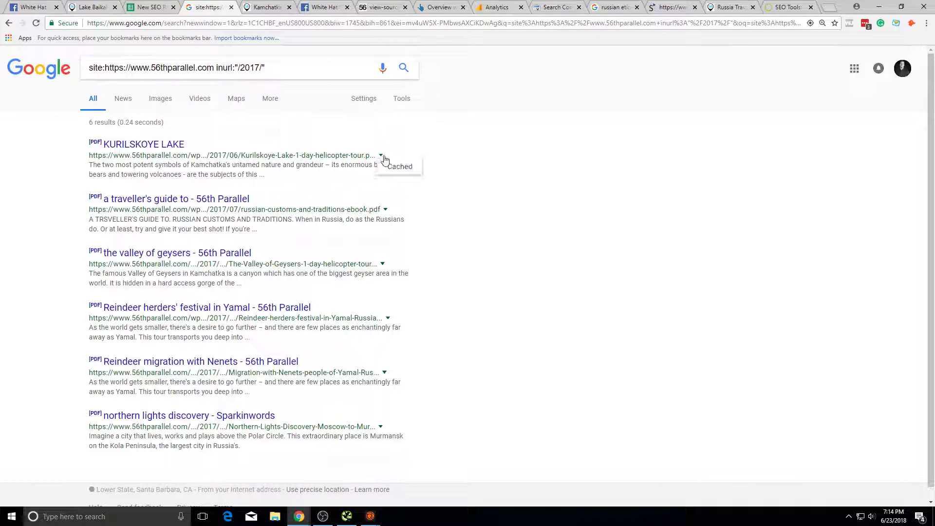
Step: Give Dates and Post Tags status x in the roadmap
{"action": "left_click", "coordinate": [175, 8]}
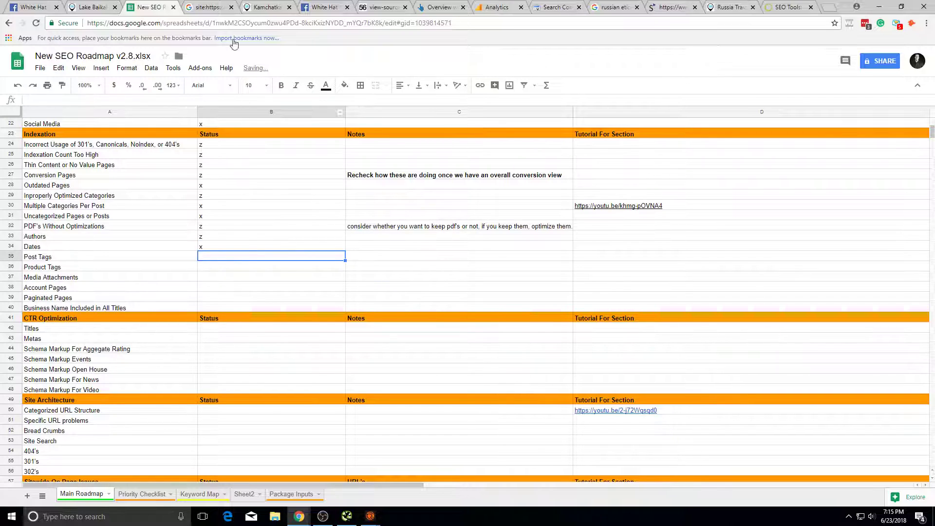
{"action": "left_click", "coordinate": [203, 7]}
{"action": "left_click", "coordinate": [152, 7]}
{"action": "type", "text": "x"}
{"action": "key", "text": "Return"}
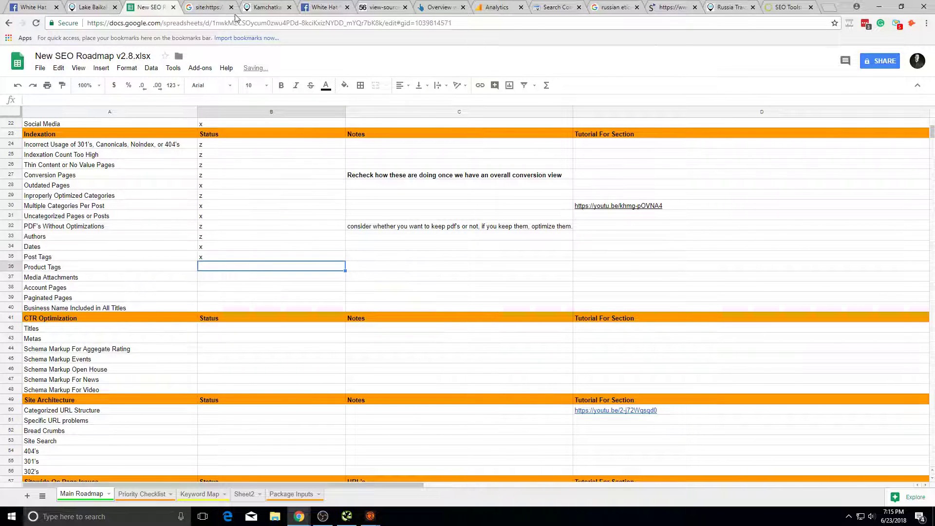
{"action": "left_click", "coordinate": [217, 7]}
Step: Change the site: search to inurl: /tag/, which matches no documents
{"action": "left_click", "coordinate": [240, 67]}
{"action": "left_click_drag", "start_coordinate": [242, 62], "coordinate": [392, 95]}
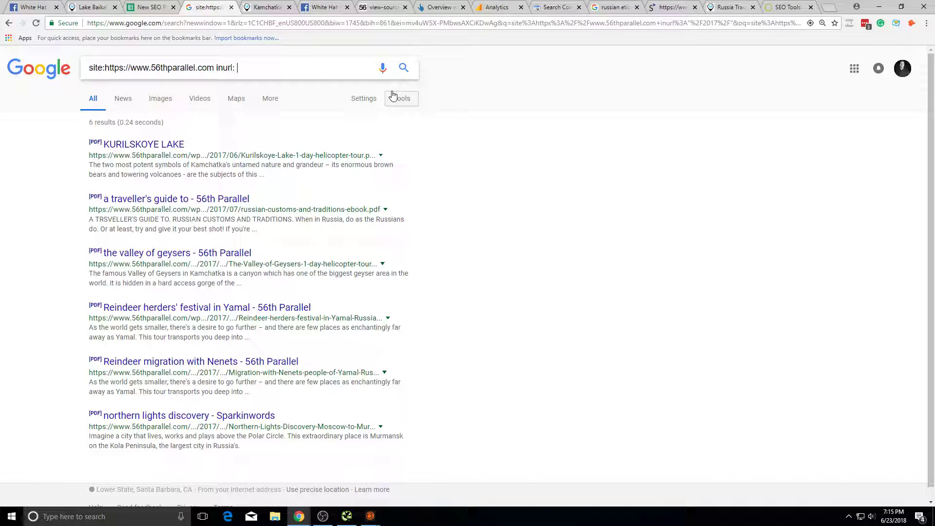
{"action": "type", "text": "/tag"}
{"action": "key", "text": "Return"}
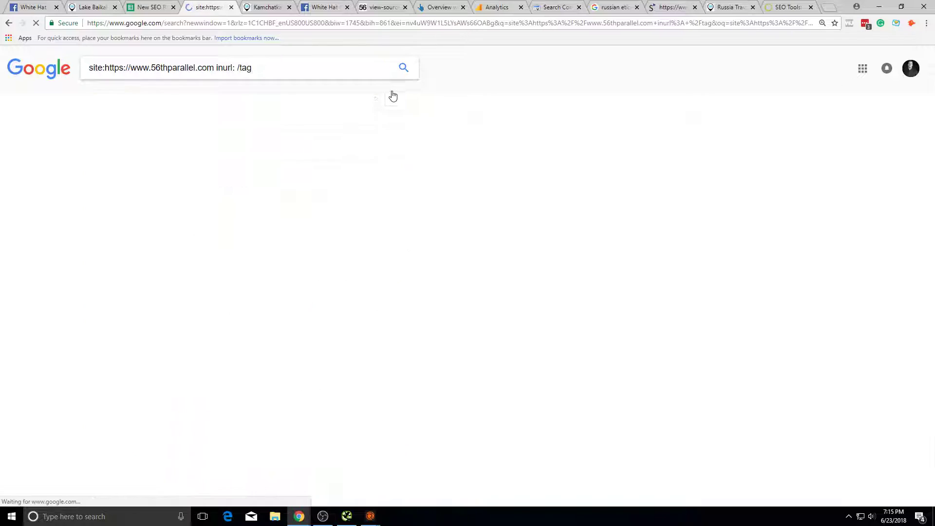
{"action": "type", "text": "/"}
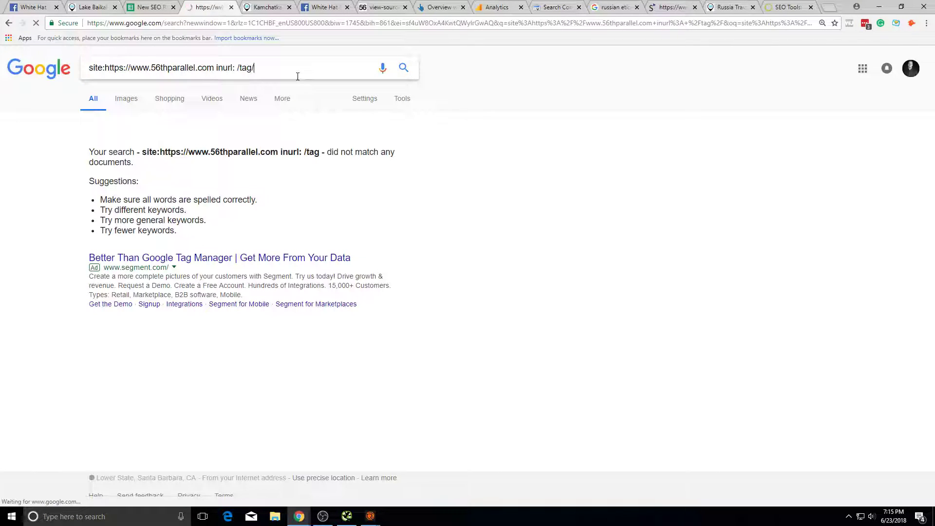
{"action": "key", "text": "Return"}
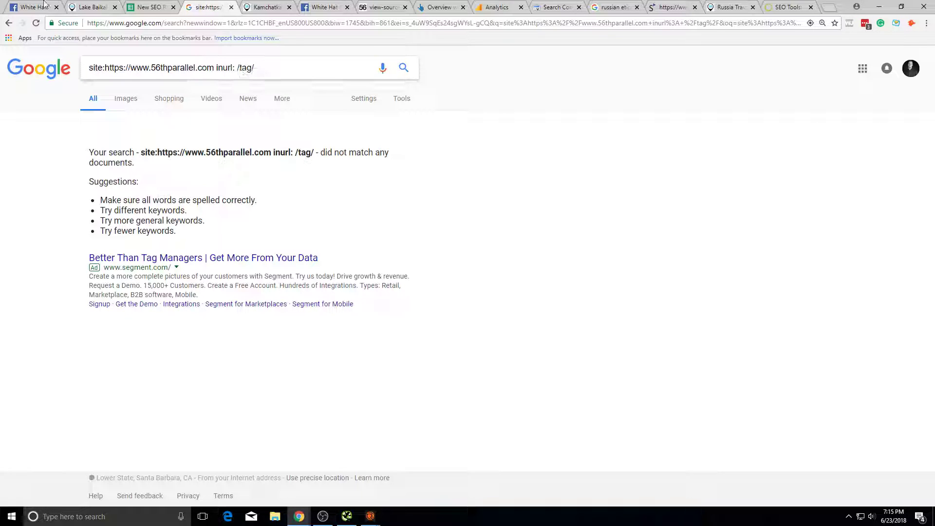
Step: Check the Lake Baikal tour page and the 56th Parallel homepage on the live site
{"action": "left_click", "coordinate": [97, 7]}
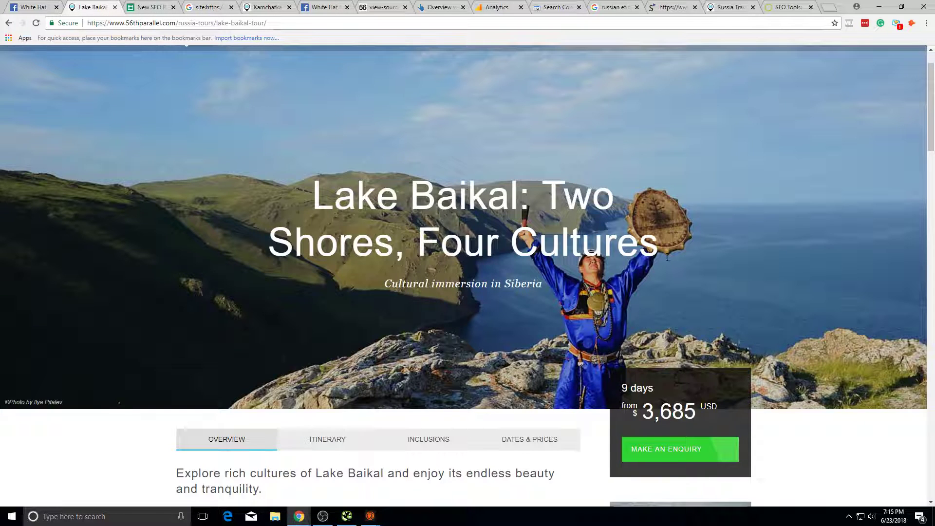
{"action": "scroll", "coordinate": [720, 237], "scroll_direction": "up", "scroll_amount": 1}
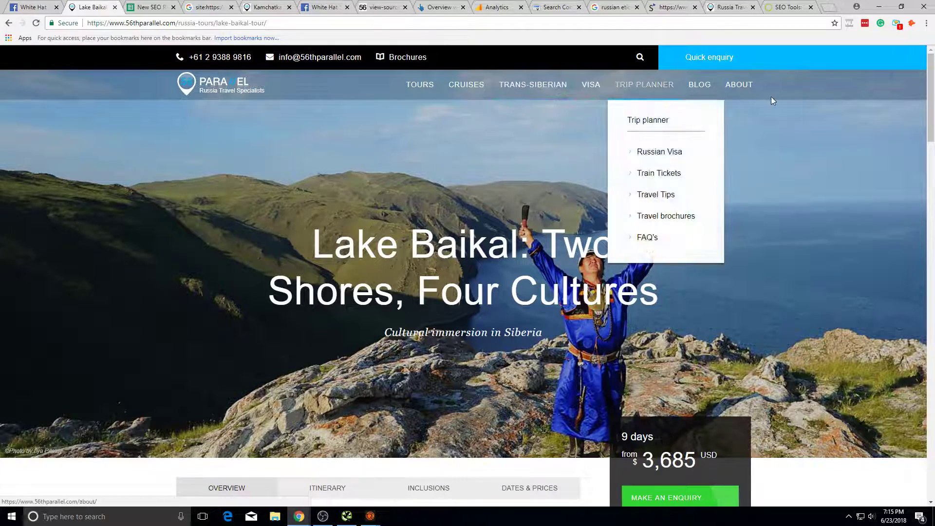
{"action": "left_click", "coordinate": [187, 84]}
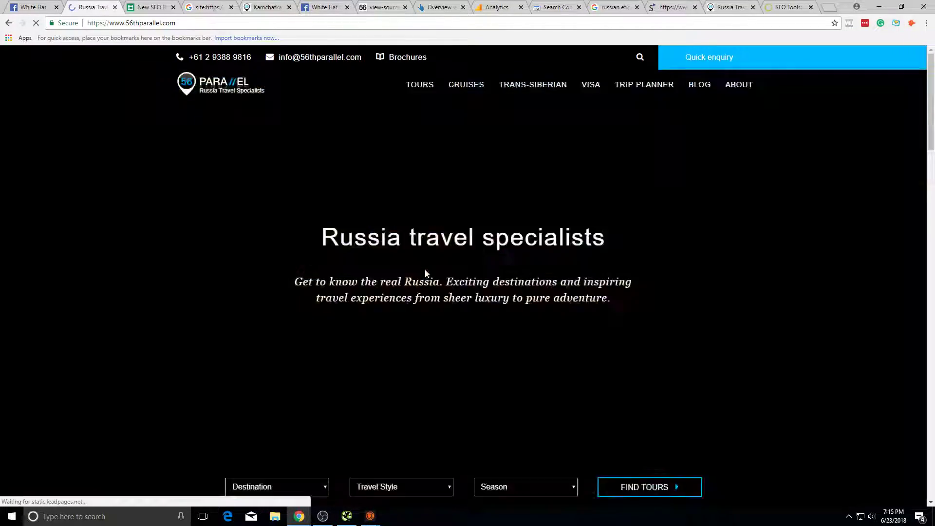
{"action": "scroll", "coordinate": [686, 264], "scroll_direction": "down", "scroll_amount": 4}
{"action": "scroll", "coordinate": [687, 268], "scroll_direction": "up", "scroll_amount": 4}
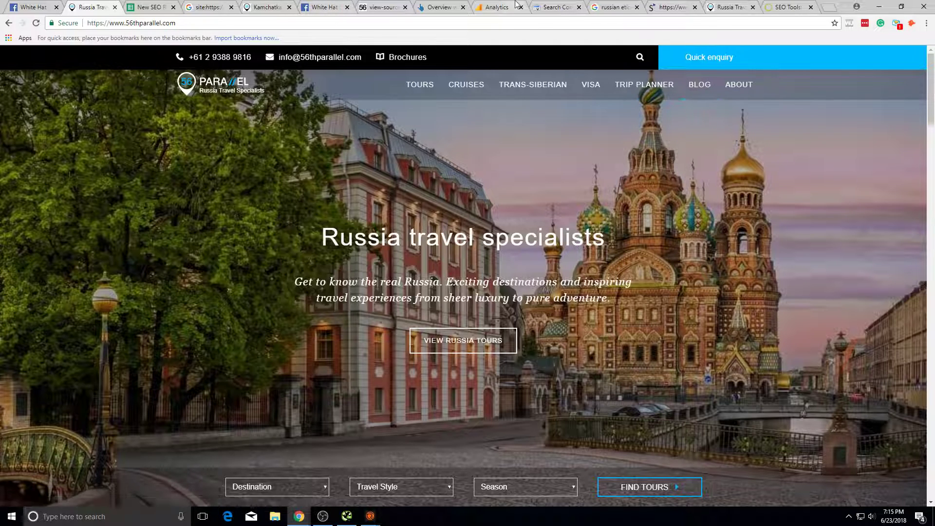
{"action": "left_click", "coordinate": [497, 7]}
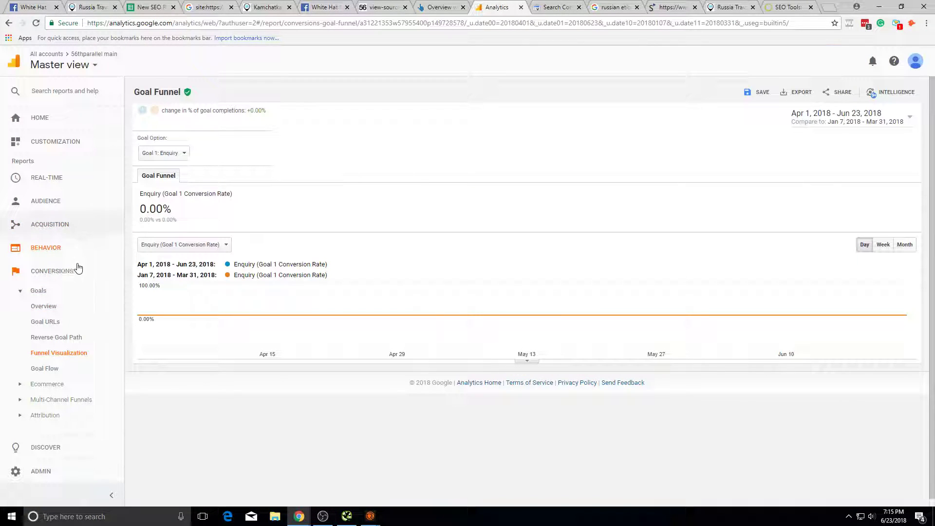
Step: Navigate to Behavior > Site Content > All Pages in Google Analytics
{"action": "left_click", "coordinate": [48, 271]}
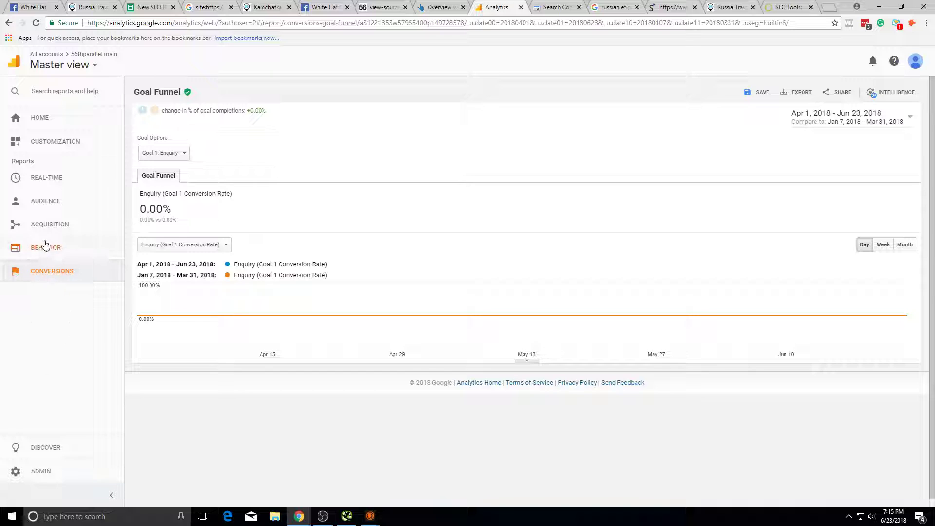
{"action": "left_click", "coordinate": [54, 224]}
{"action": "left_click", "coordinate": [62, 210]}
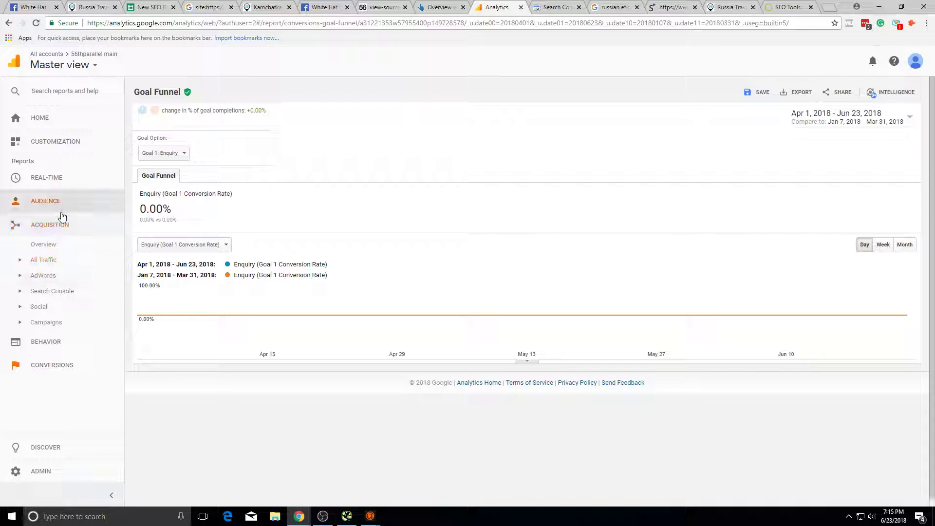
{"action": "left_click", "coordinate": [62, 225]}
{"action": "left_click", "coordinate": [57, 249]}
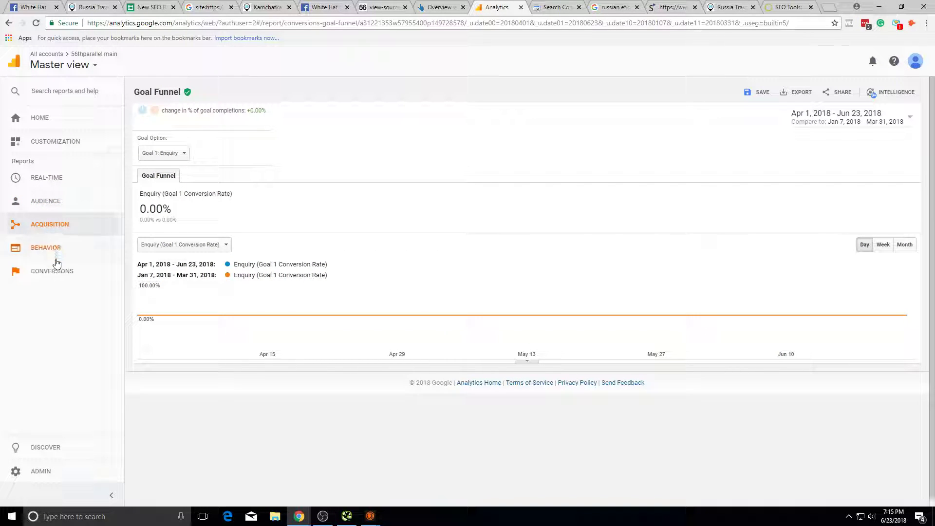
{"action": "left_click", "coordinate": [65, 299]}
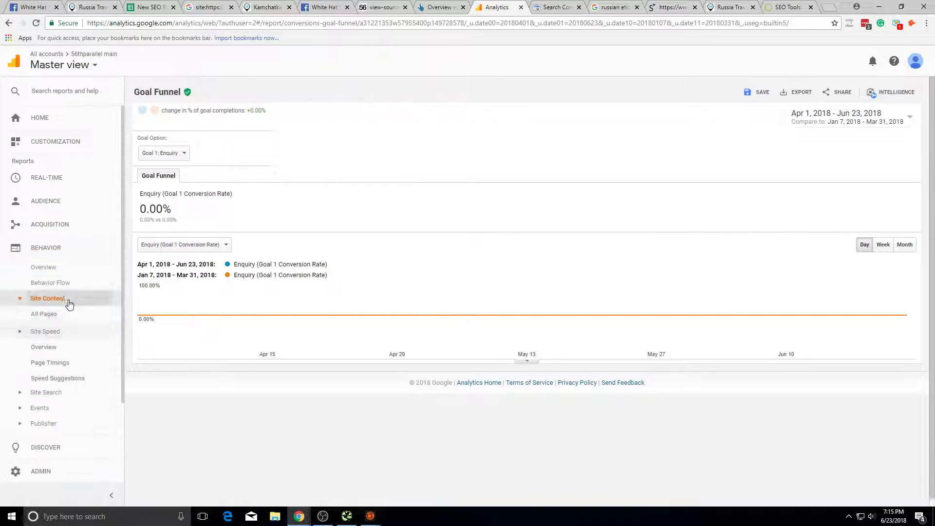
{"action": "left_click", "coordinate": [66, 315]}
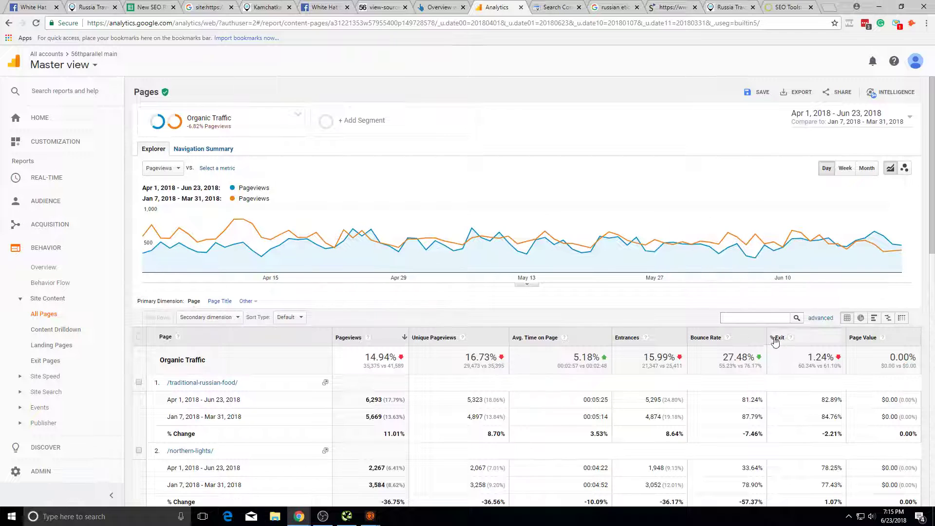
Step: Sort All Pages by % Exit and filter for 'tag', leaving one Moscow heritage search URL
{"action": "left_click", "coordinate": [777, 338]}
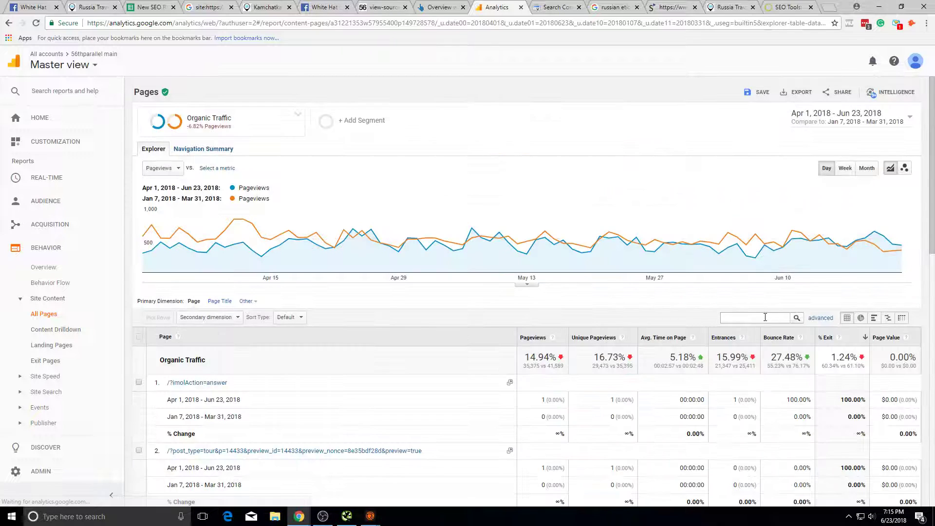
{"action": "left_click", "coordinate": [765, 318]}
{"action": "type", "text": "tag"}
{"action": "key", "text": "Return"}
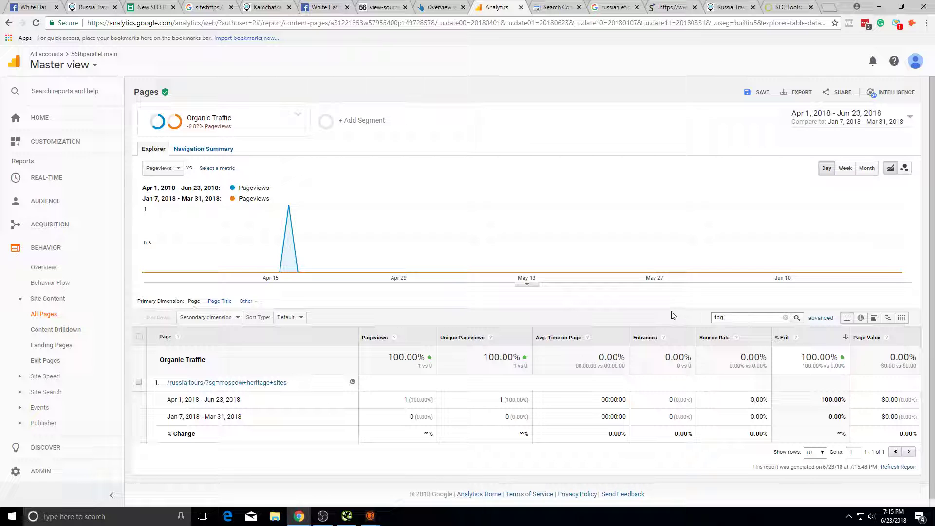
{"action": "left_click", "coordinate": [441, 7]}
Step: Dismiss the signup popup and open the Moscow and St Petersburg museums blog article
{"action": "left_click", "coordinate": [324, 7]}
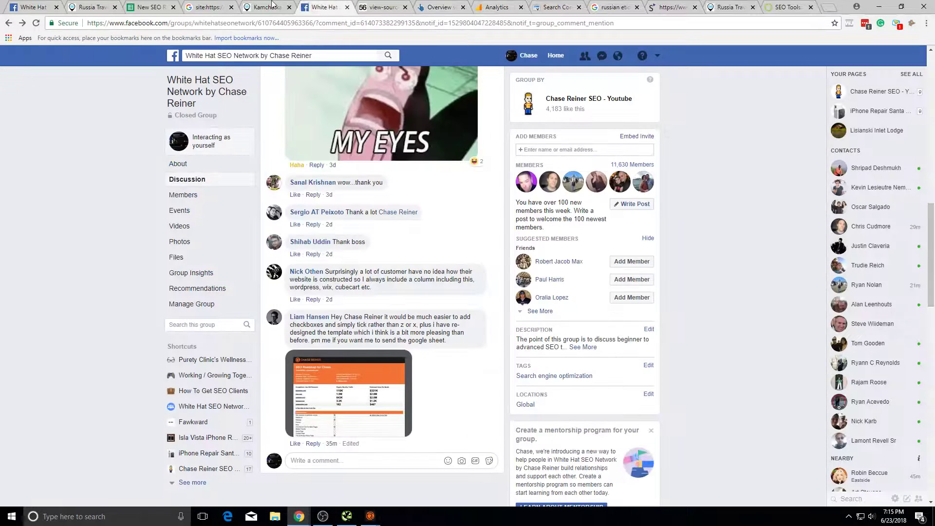
{"action": "left_click", "coordinate": [267, 7]}
{"action": "left_click", "coordinate": [645, 148]}
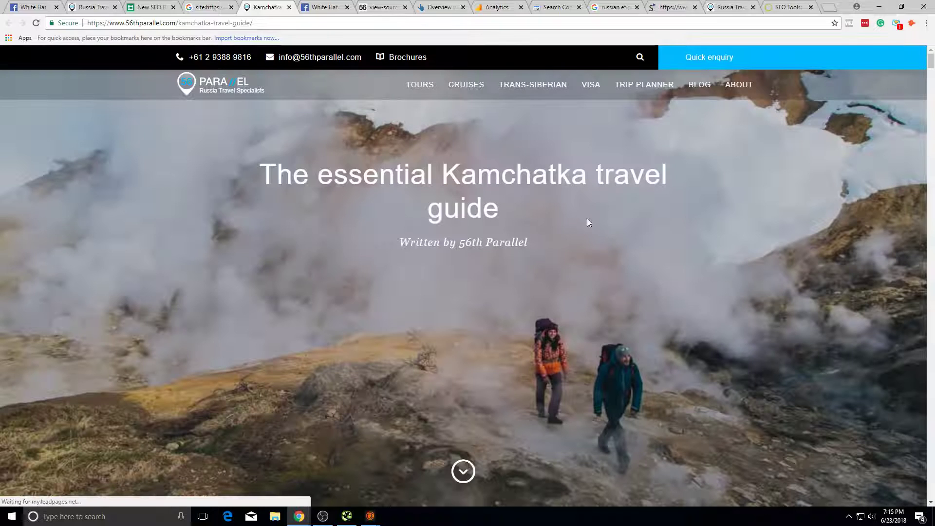
{"action": "left_click", "coordinate": [707, 92]}
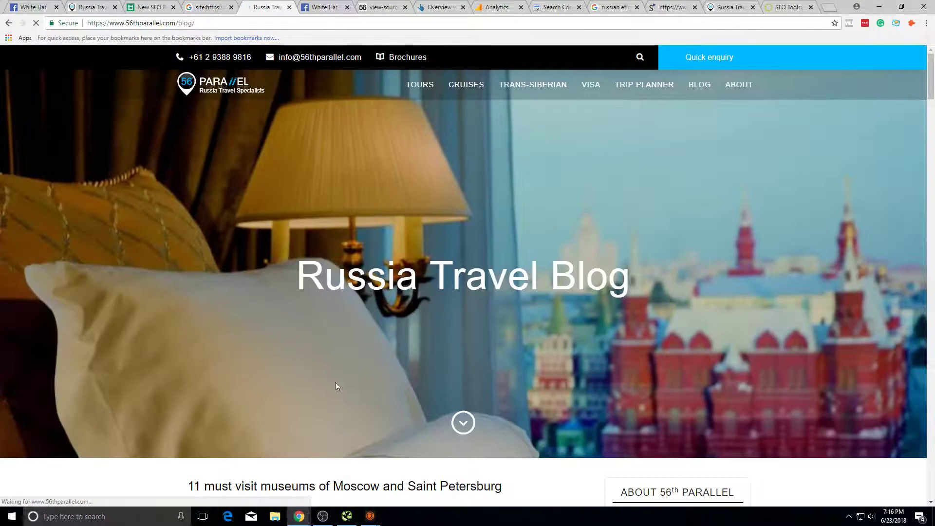
{"action": "scroll", "coordinate": [423, 432], "scroll_direction": "down", "scroll_amount": 5}
{"action": "left_click", "coordinate": [423, 432]}
Step: Search the museums article for 'tag' and scroll through the matches
{"action": "scroll", "coordinate": [423, 432], "scroll_direction": "down", "scroll_amount": 4}
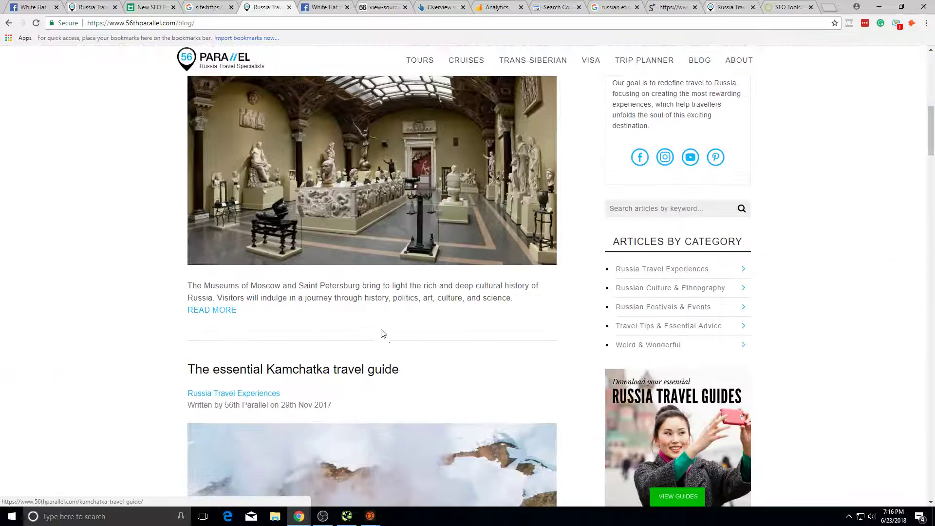
{"action": "scroll", "coordinate": [505, 440], "scroll_direction": "down", "scroll_amount": 10}
{"action": "scroll", "coordinate": [633, 407], "scroll_direction": "up", "scroll_amount": 6}
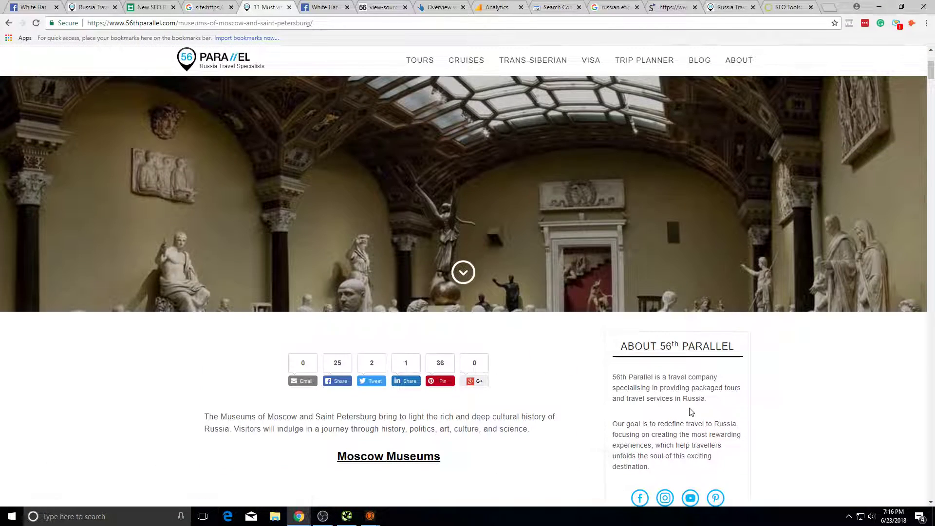
{"action": "key", "text": "ctrl+f"}
{"action": "type", "text": "tag"}
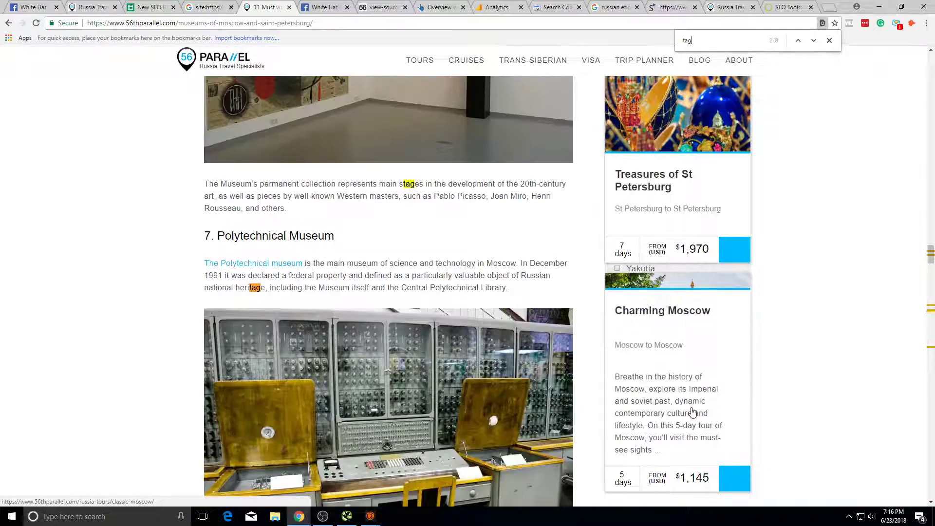
{"action": "key", "text": "Return"}
{"action": "key", "text": "Return"}
{"action": "key", "text": "Return"}
{"action": "key", "text": "Return"}
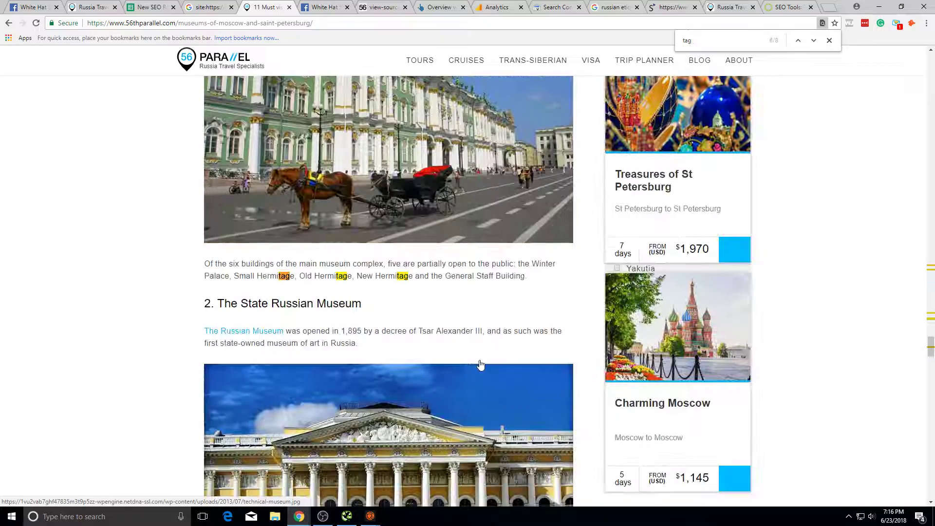
{"action": "scroll", "coordinate": [586, 235], "scroll_direction": "down", "scroll_amount": 20}
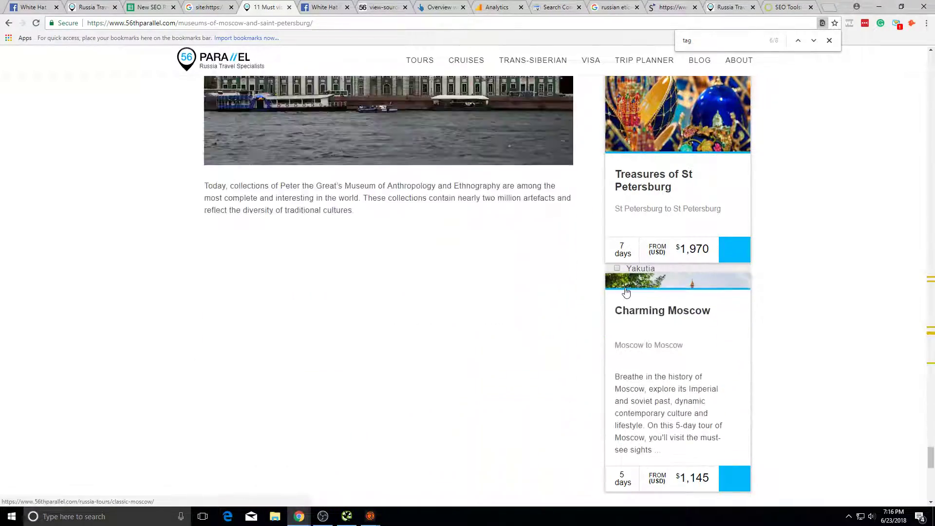
{"action": "scroll", "coordinate": [626, 292], "scroll_direction": "down", "scroll_amount": 5}
{"action": "scroll", "coordinate": [612, 298], "scroll_direction": "up", "scroll_amount": 3}
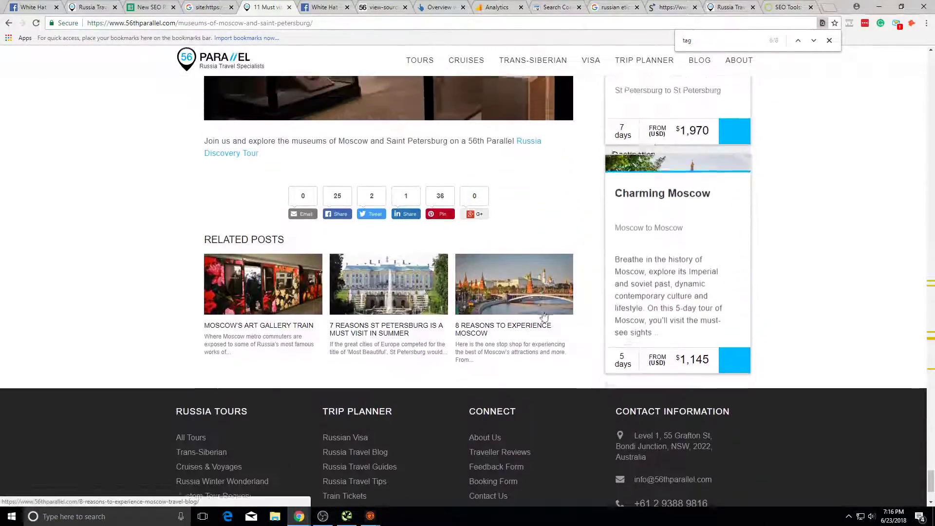
{"action": "scroll", "coordinate": [323, 293], "scroll_direction": "up", "scroll_amount": 3}
{"action": "scroll", "coordinate": [315, 278], "scroll_direction": "down", "scroll_amount": 5}
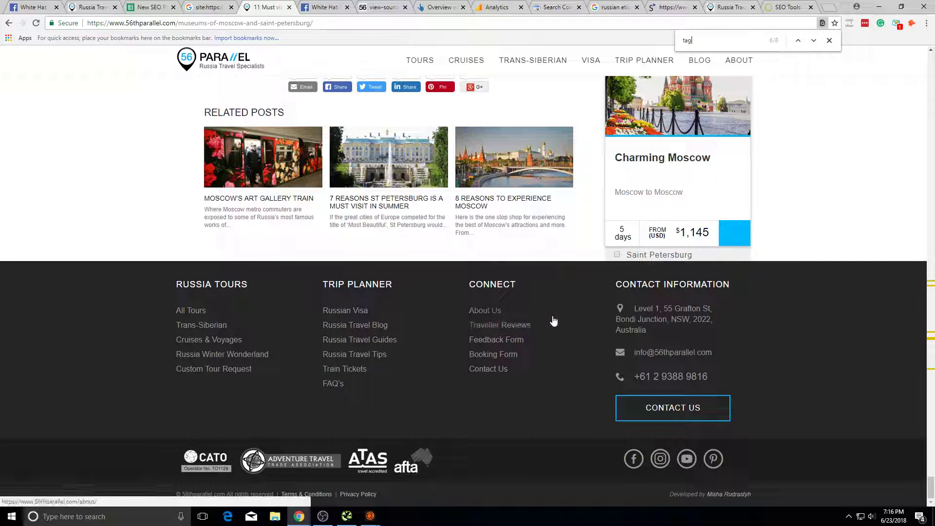
{"action": "scroll", "coordinate": [636, 457], "scroll_direction": "up", "scroll_amount": 5}
{"action": "scroll", "coordinate": [536, 414], "scroll_direction": "down", "scroll_amount": 5}
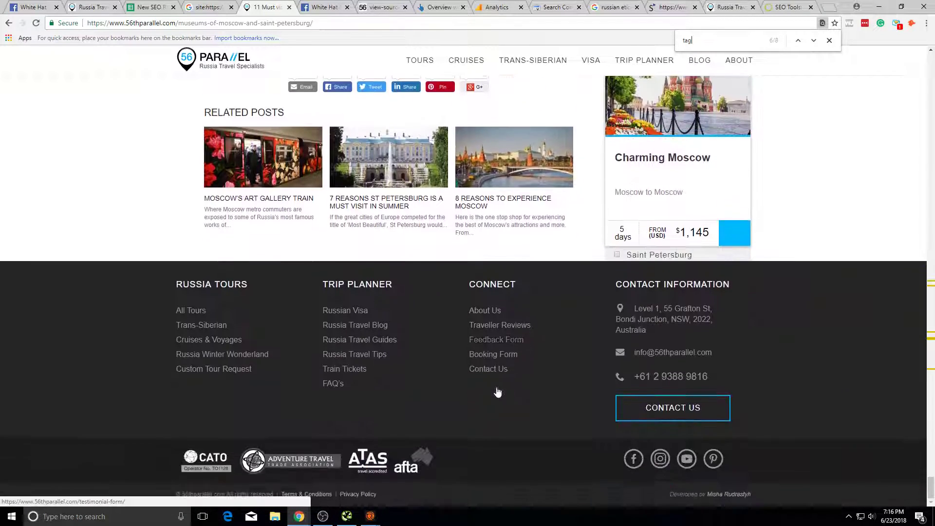
{"action": "scroll", "coordinate": [552, 361], "scroll_direction": "up", "scroll_amount": 15}
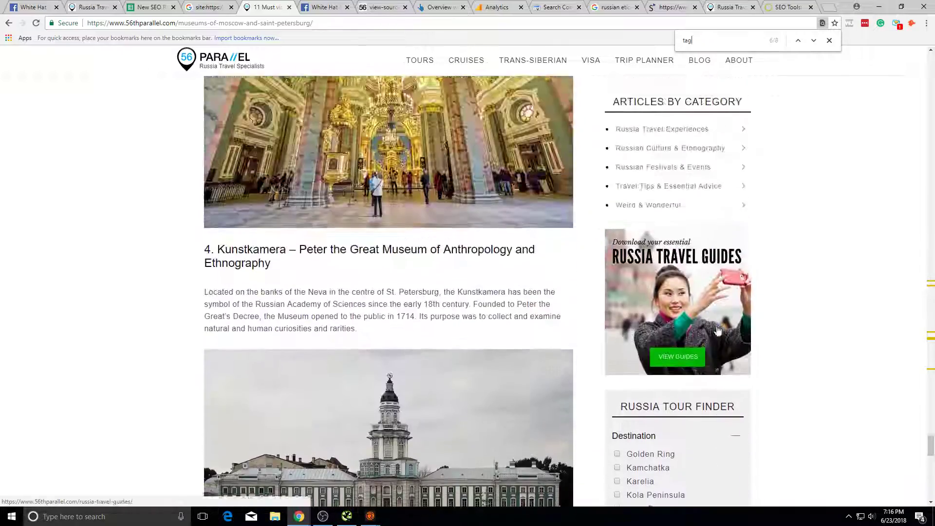
{"action": "scroll", "coordinate": [740, 312], "scroll_direction": "up", "scroll_amount": 20}
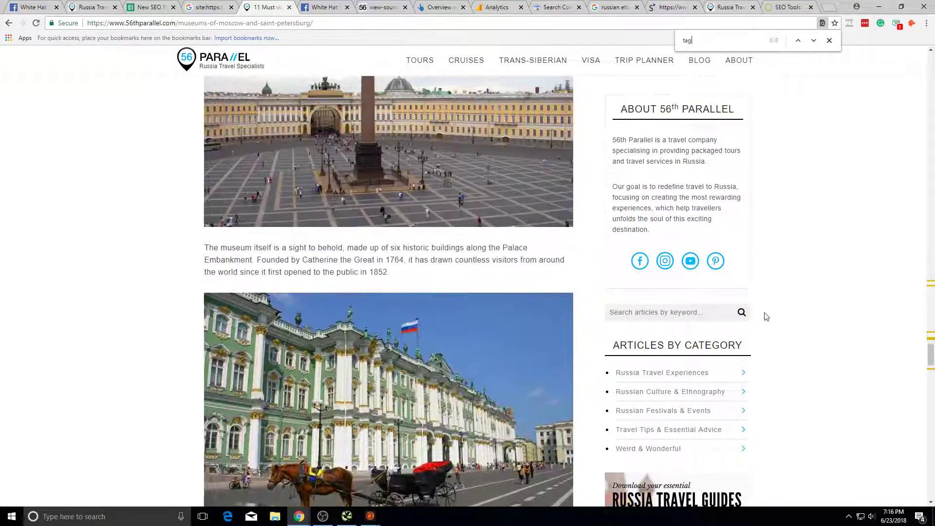
{"action": "scroll", "coordinate": [733, 440], "scroll_direction": "down", "scroll_amount": 7}
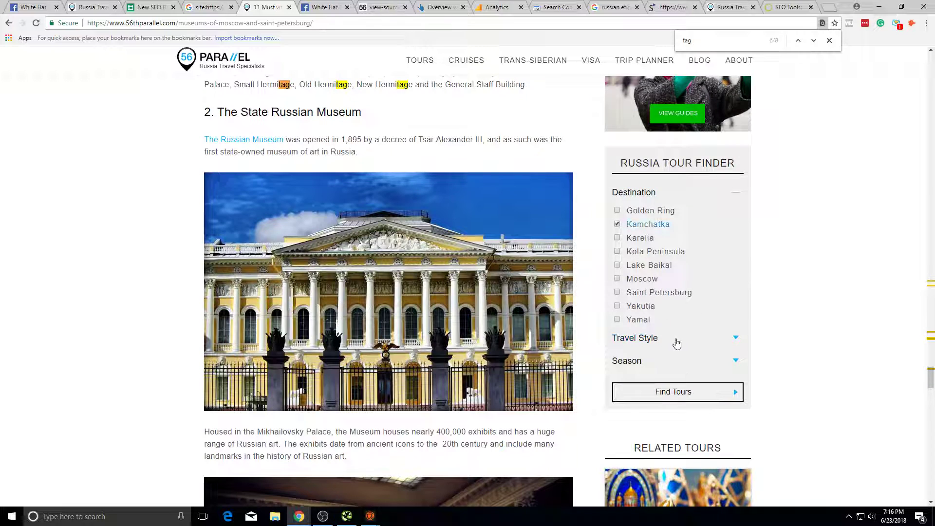
Step: Inspect the Kamchatka tour search results (9 tours) and their URL query, then return to the article
{"action": "left_click", "coordinate": [684, 397]}
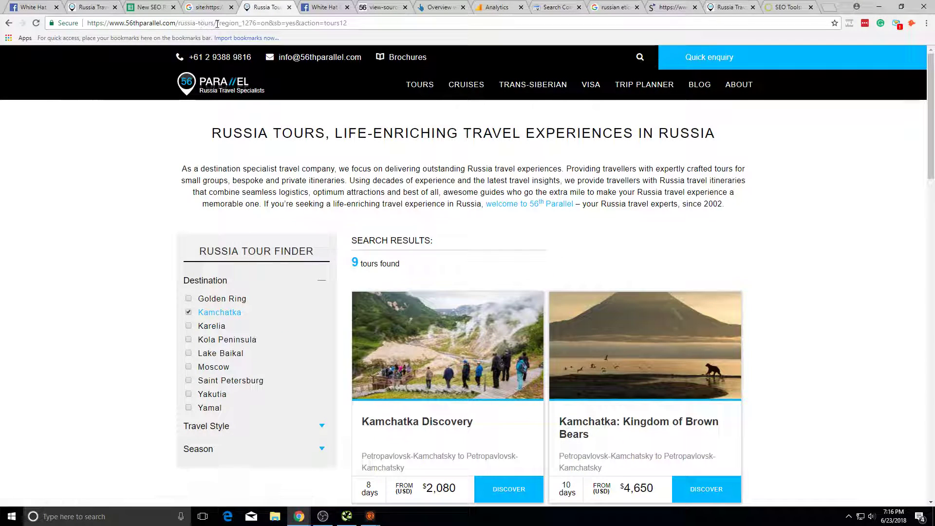
{"action": "left_click_drag", "start_coordinate": [225, 25], "coordinate": [222, 25]}
{"action": "scroll", "coordinate": [814, 292], "scroll_direction": "down", "scroll_amount": 9}
{"action": "scroll", "coordinate": [519, 60], "scroll_direction": "up", "scroll_amount": 4}
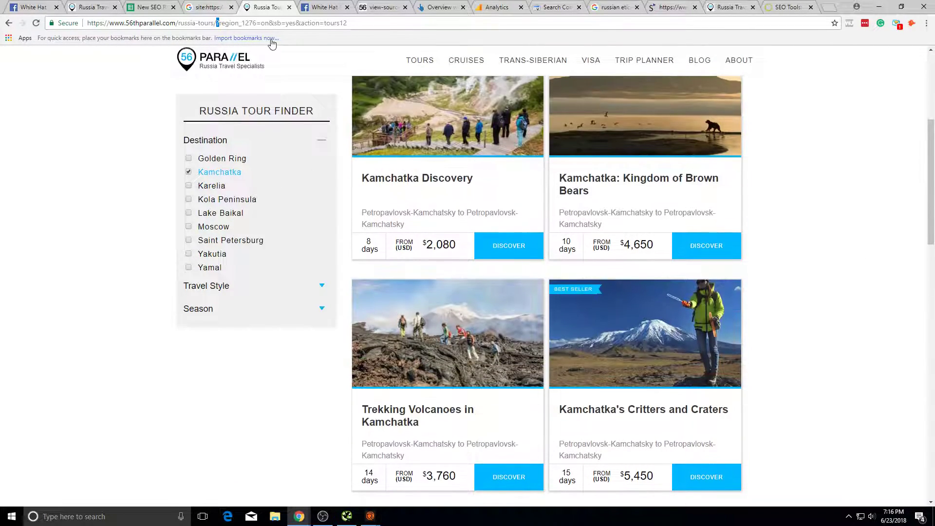
{"action": "left_click", "coordinate": [9, 23]}
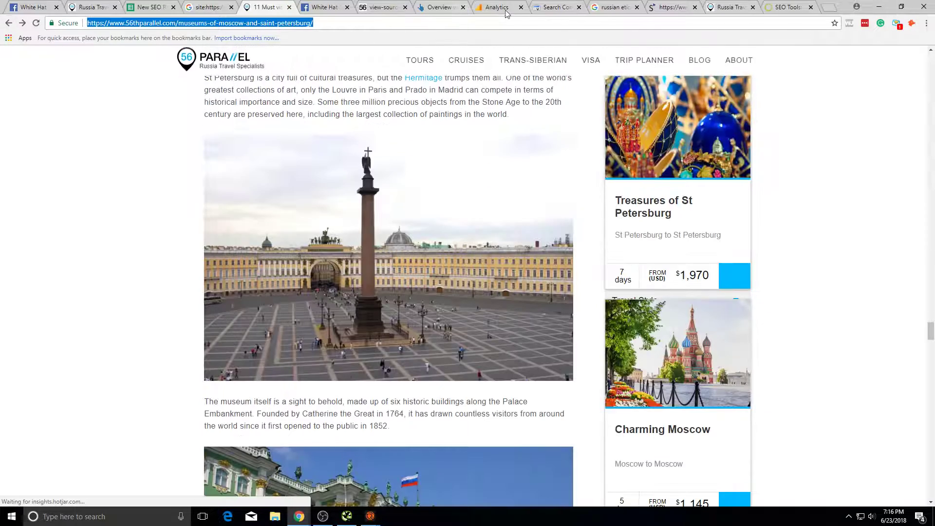
{"action": "scroll", "coordinate": [759, 342], "scroll_direction": "up", "scroll_amount": 3}
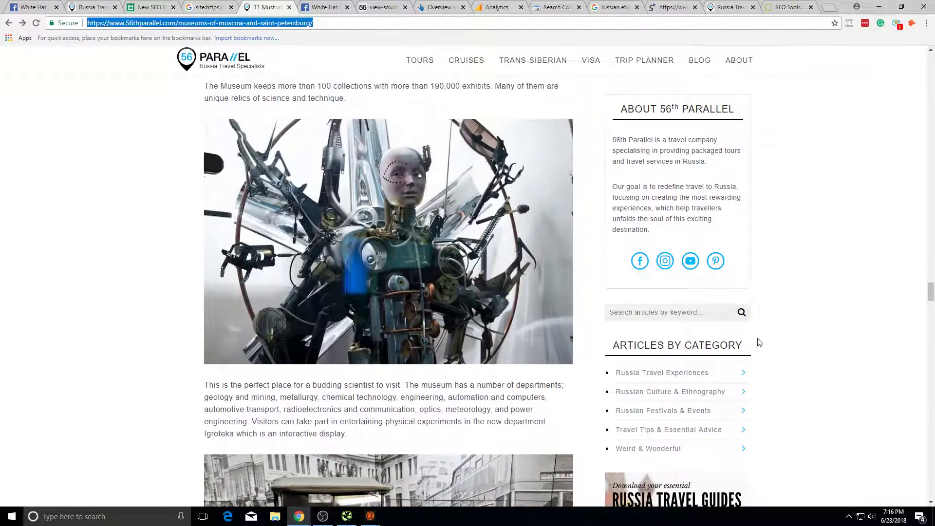
Step: Change the Analytics Pages report filter from 'tag' to '?'
{"action": "left_click", "coordinate": [496, 7]}
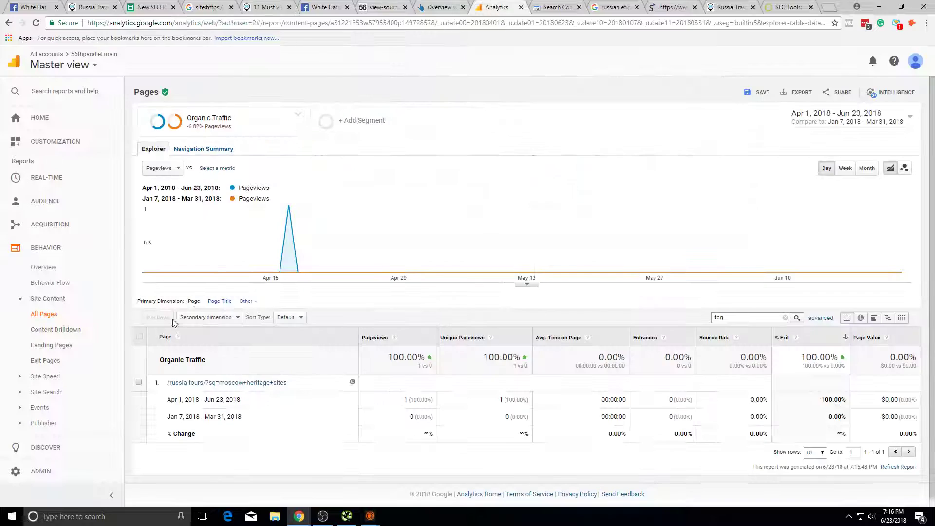
{"action": "left_click_drag", "start_coordinate": [779, 327], "coordinate": [600, 325]}
{"action": "type", "text": "?"}
{"action": "key", "text": "Return"}
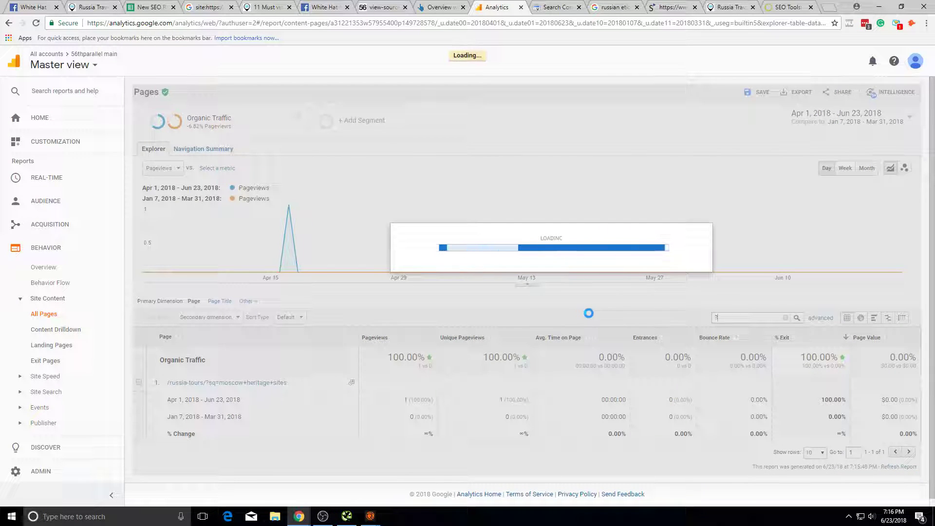
Step: Cycle through the search results, Search Console, Analytics, Ahrefs and Siteliner tabs back to the 56th Parallel homepage
{"action": "scroll", "coordinate": [214, 427], "scroll_direction": "down", "scroll_amount": 3}
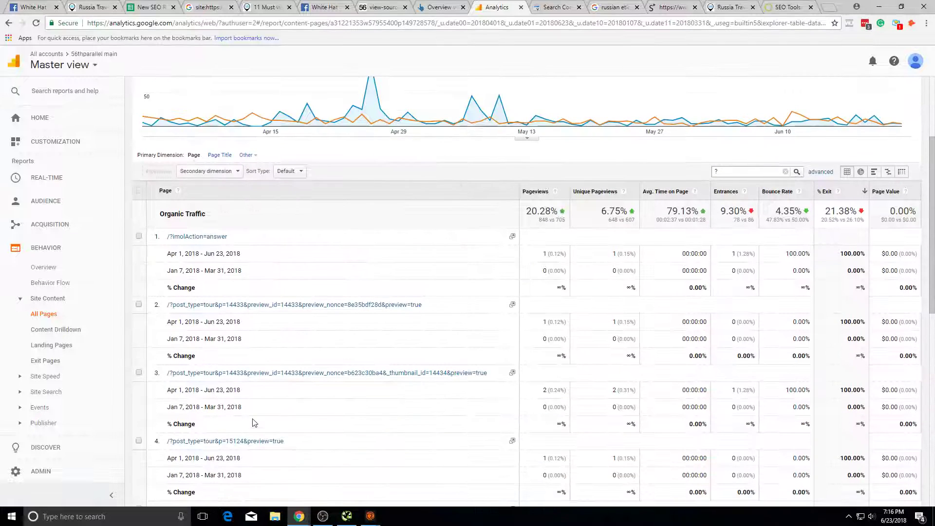
{"action": "scroll", "coordinate": [514, 435], "scroll_direction": "down", "scroll_amount": 6}
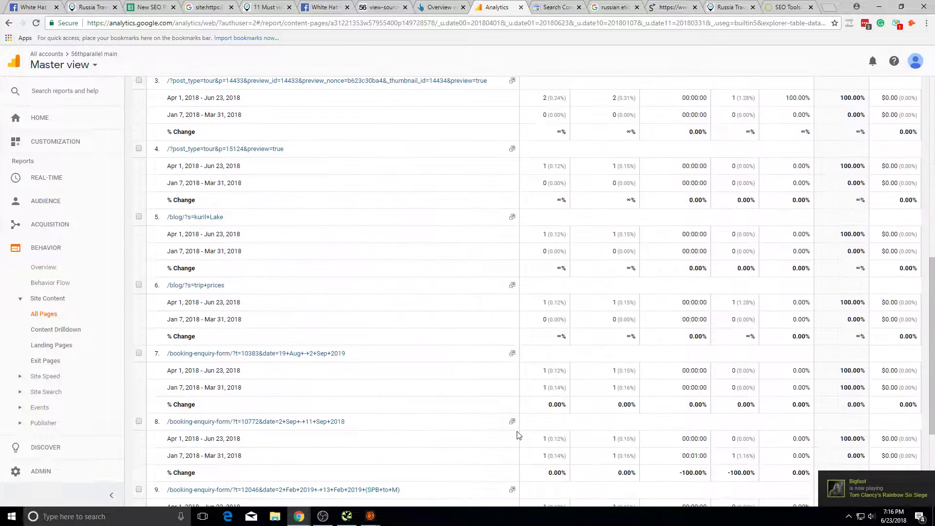
{"action": "scroll", "coordinate": [343, 395], "scroll_direction": "up", "scroll_amount": 5}
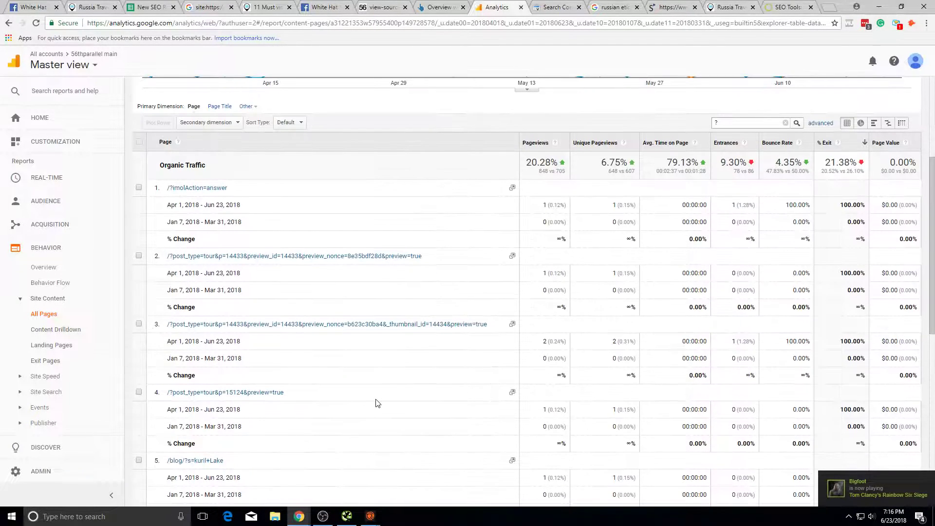
{"action": "scroll", "coordinate": [579, 372], "scroll_direction": "up", "scroll_amount": 4}
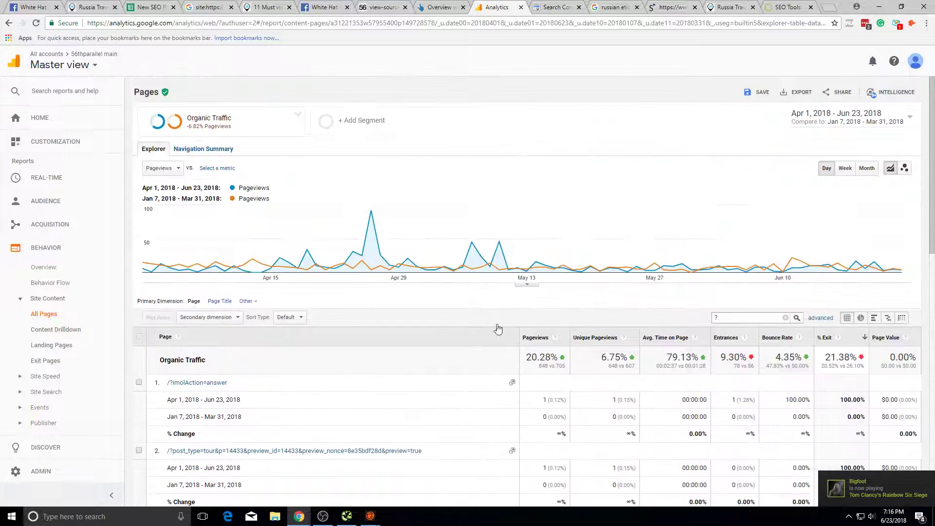
{"action": "left_click", "coordinate": [617, 6]}
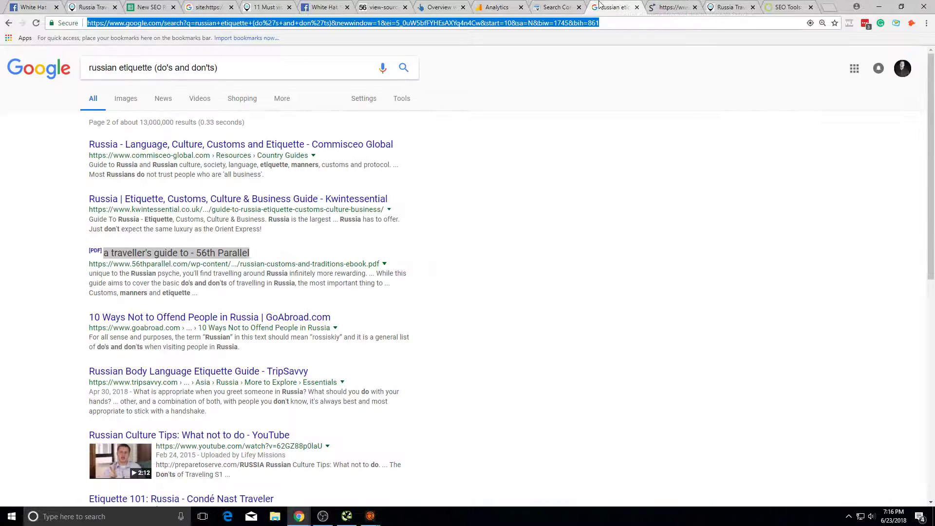
{"action": "left_click", "coordinate": [579, 4]}
{"action": "left_click", "coordinate": [486, 5]}
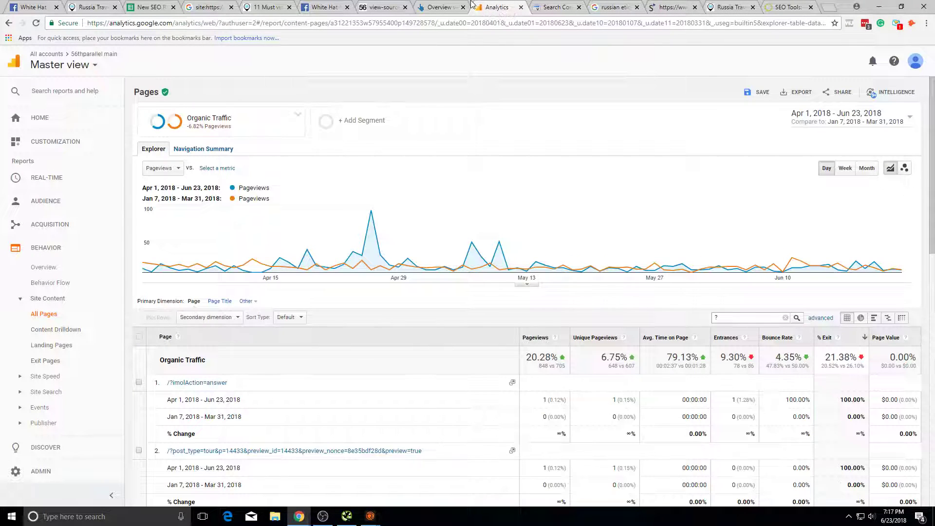
{"action": "left_click", "coordinate": [441, 7]}
{"action": "left_click", "coordinate": [692, 7]}
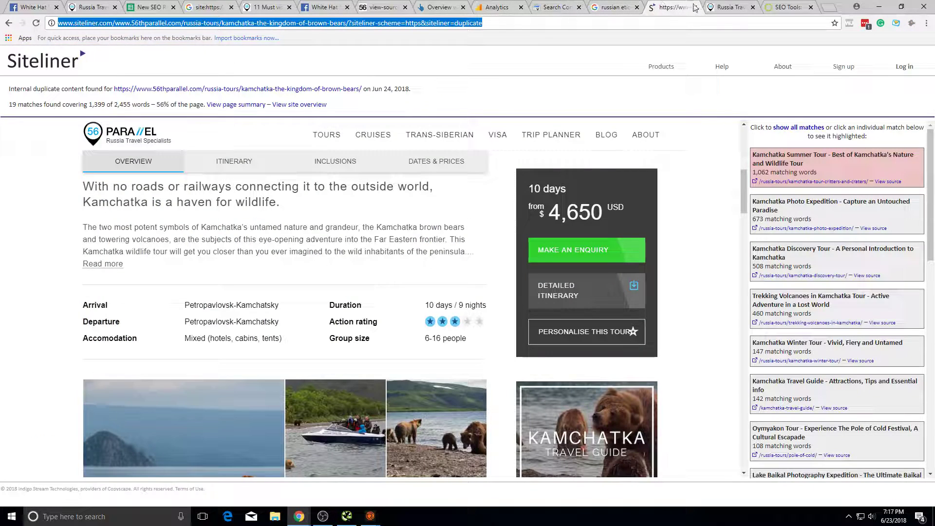
{"action": "left_click", "coordinate": [729, 5]}
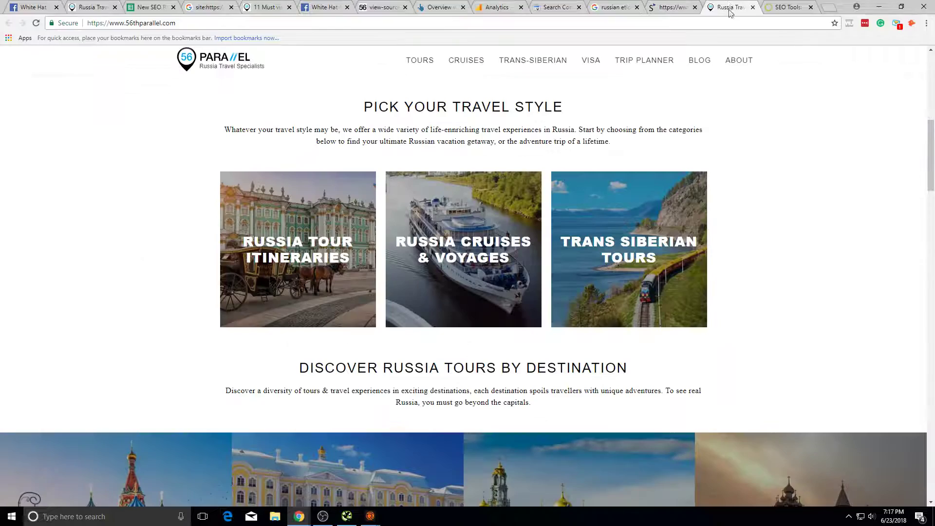
Step: Browse the homepage source, Facebook group, museums article, site: search and Siteliner tabs
{"action": "scroll", "coordinate": [544, 442], "scroll_direction": "down", "scroll_amount": 15}
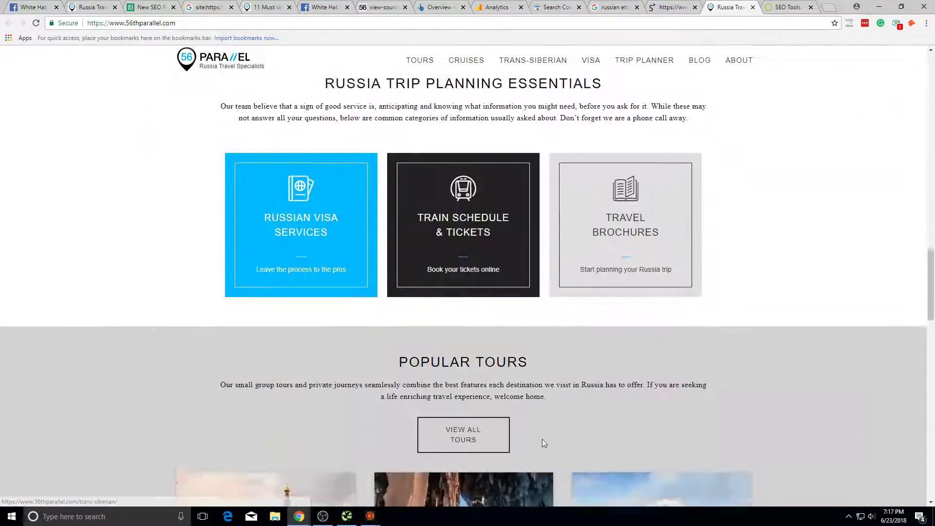
{"action": "scroll", "coordinate": [328, 184], "scroll_direction": "up", "scroll_amount": 2}
{"action": "left_click", "coordinate": [383, 6]}
{"action": "left_click", "coordinate": [324, 7]}
{"action": "left_click", "coordinate": [264, 6]}
{"action": "left_click", "coordinate": [209, 7]}
{"action": "left_click", "coordinate": [324, 7]}
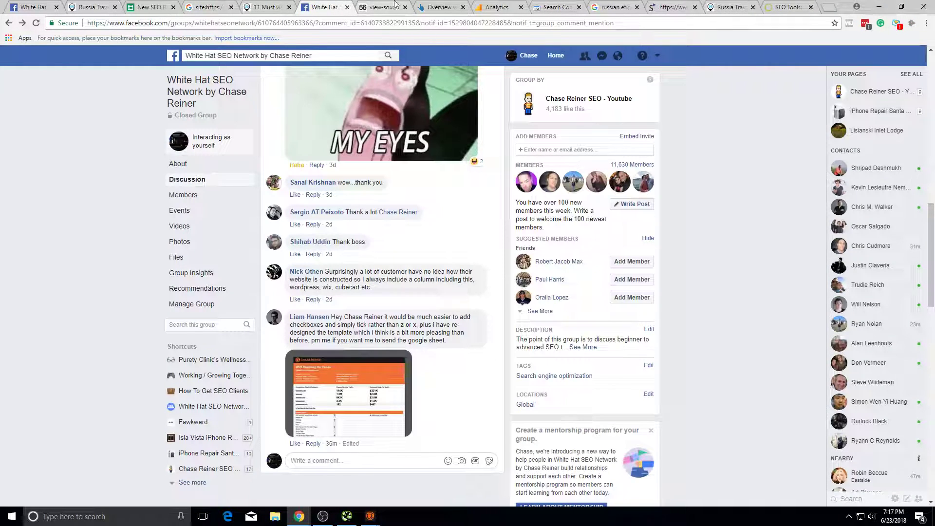
{"action": "left_click", "coordinate": [555, 7]}
{"action": "left_click", "coordinate": [615, 7]}
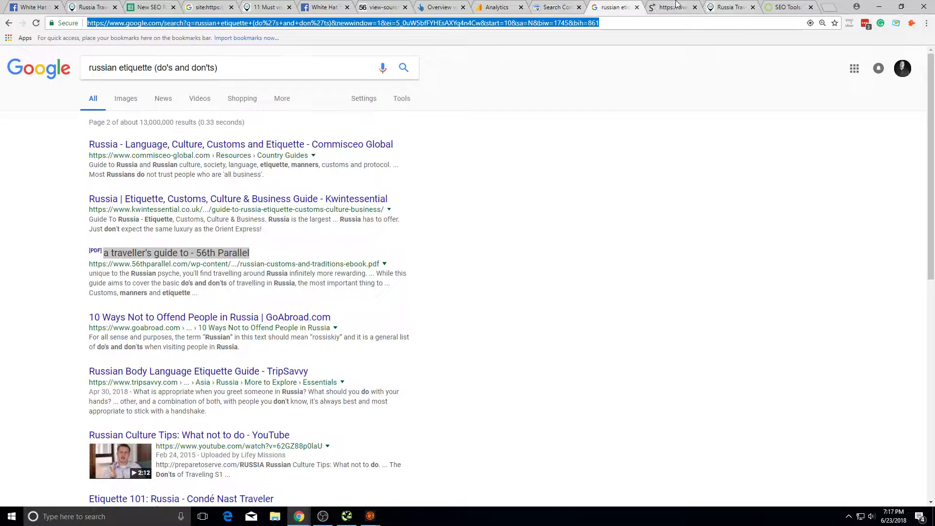
{"action": "left_click", "coordinate": [667, 7]}
Step: Close the russian etiquette search results tab and settle on the Google Analytics Pages report
{"action": "left_click", "coordinate": [637, 7]}
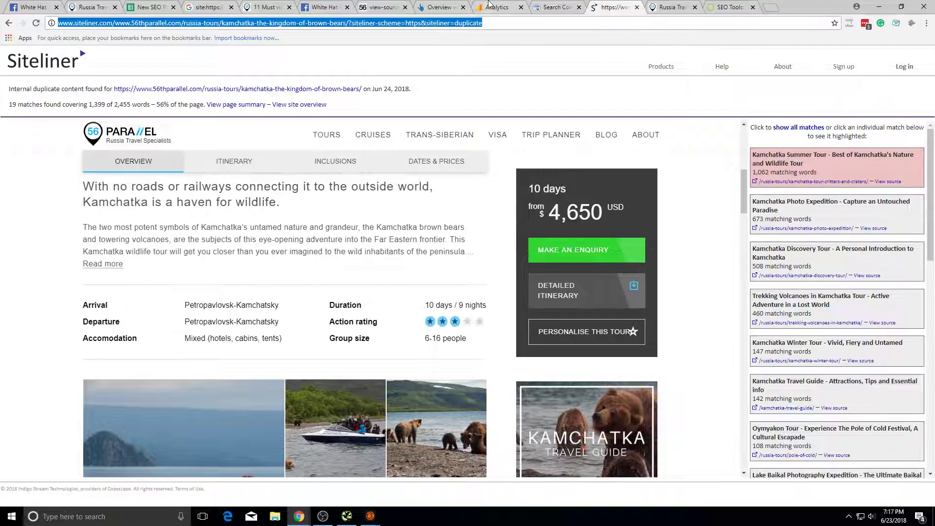
{"action": "left_click", "coordinate": [438, 7]}
{"action": "left_click", "coordinate": [492, 7]}
{"action": "left_click", "coordinate": [395, 6]}
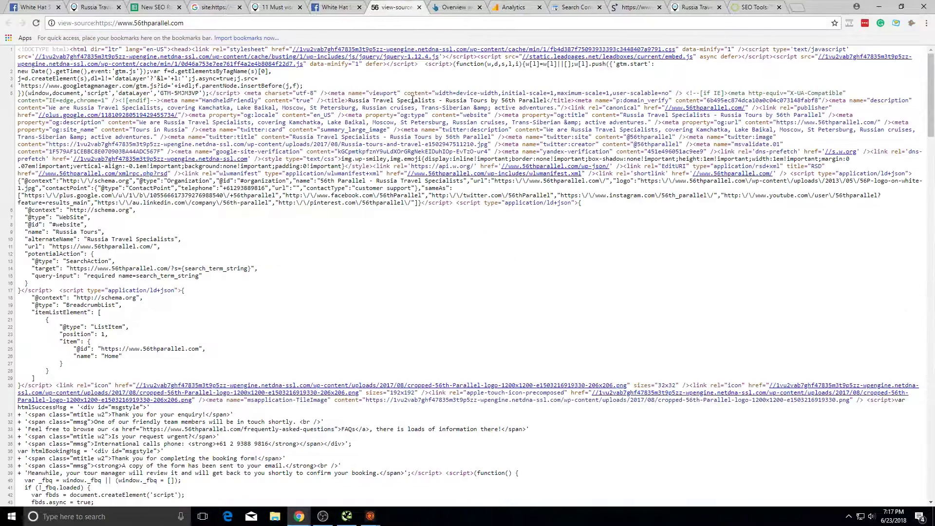
{"action": "left_click", "coordinate": [303, 6]}
{"action": "scroll", "coordinate": [740, 287], "scroll_direction": "down", "scroll_amount": 10}
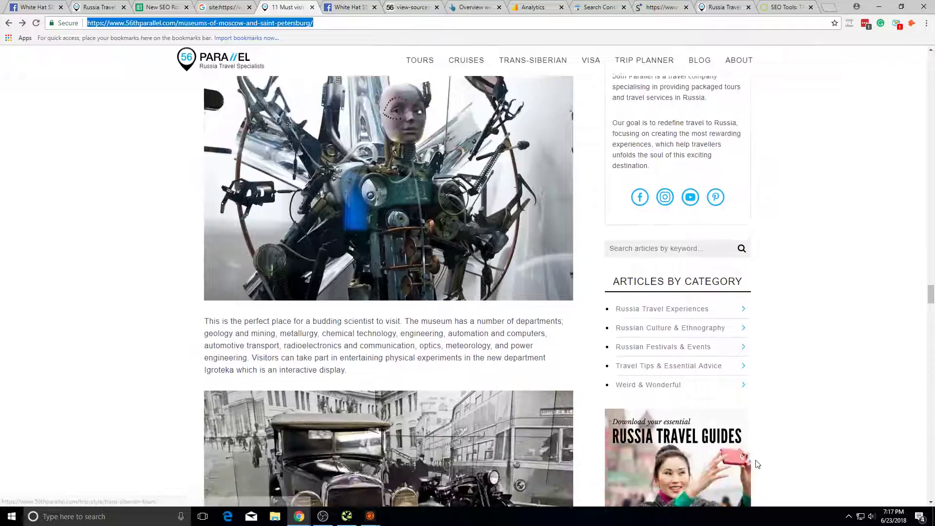
{"action": "scroll", "coordinate": [740, 288], "scroll_direction": "down", "scroll_amount": 10}
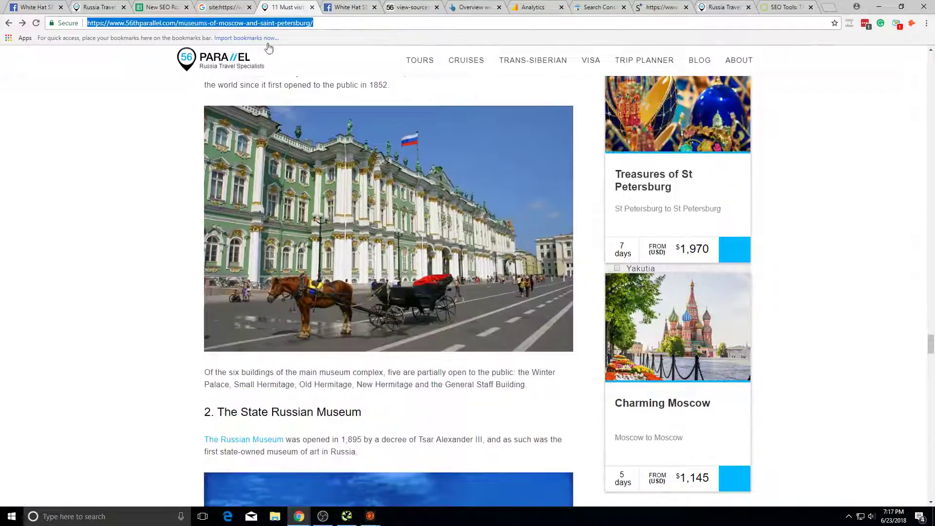
{"action": "scroll", "coordinate": [299, 75], "scroll_direction": "up", "scroll_amount": 15}
{"action": "left_click", "coordinate": [491, 6]}
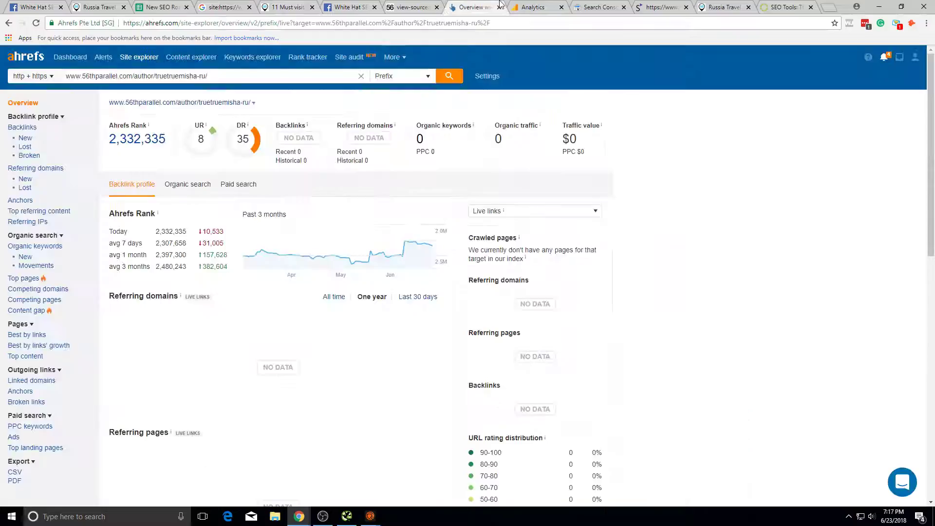
{"action": "left_click", "coordinate": [559, 6]}
Step: Open Behavior > Site Search > Search Terms in Google Analytics
{"action": "left_click", "coordinate": [58, 228]}
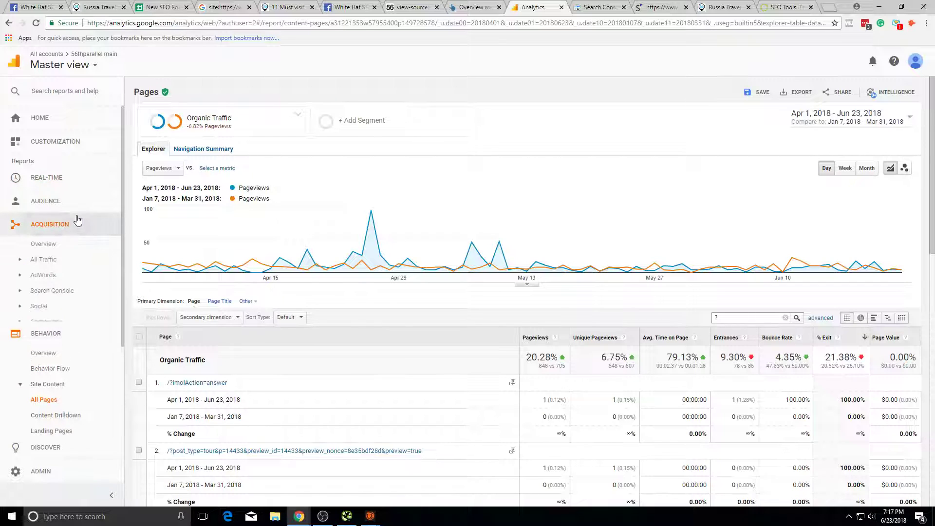
{"action": "left_click", "coordinate": [49, 202]}
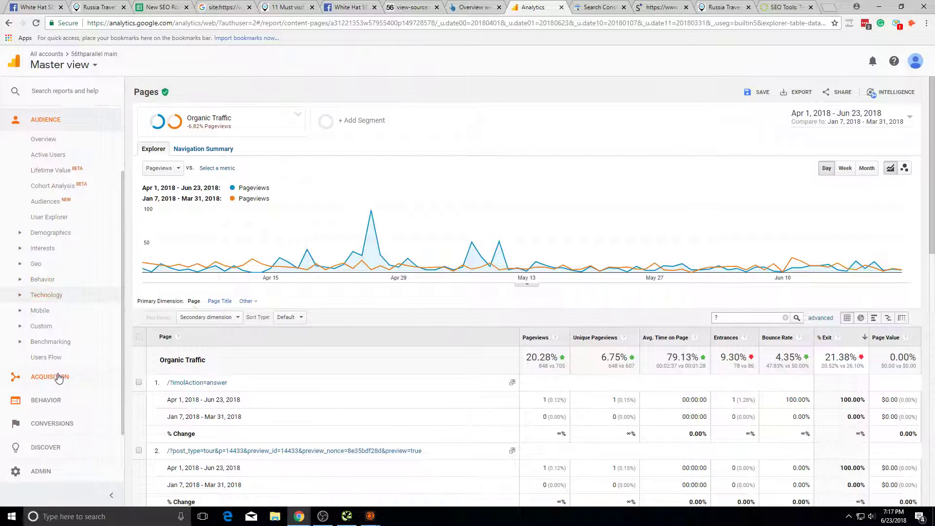
{"action": "left_click", "coordinate": [49, 400]}
{"action": "left_click", "coordinate": [84, 359]}
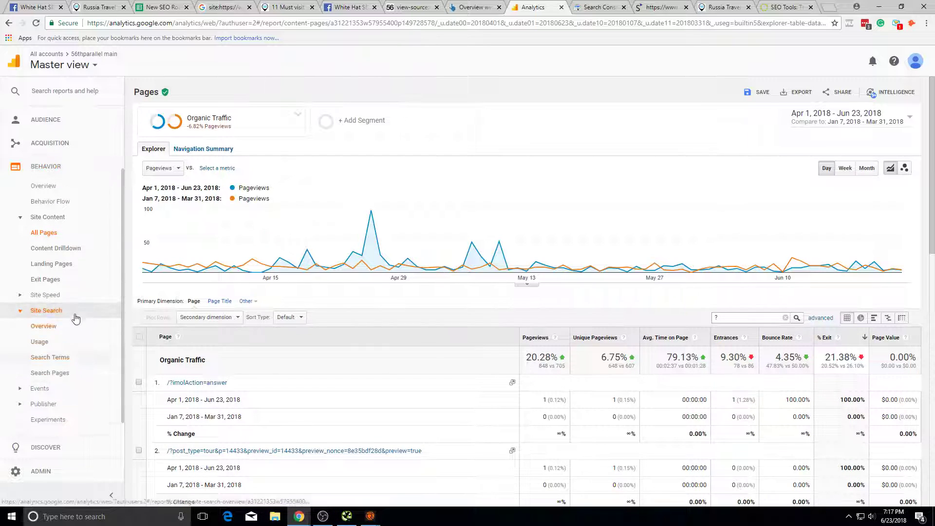
{"action": "left_click", "coordinate": [48, 310]}
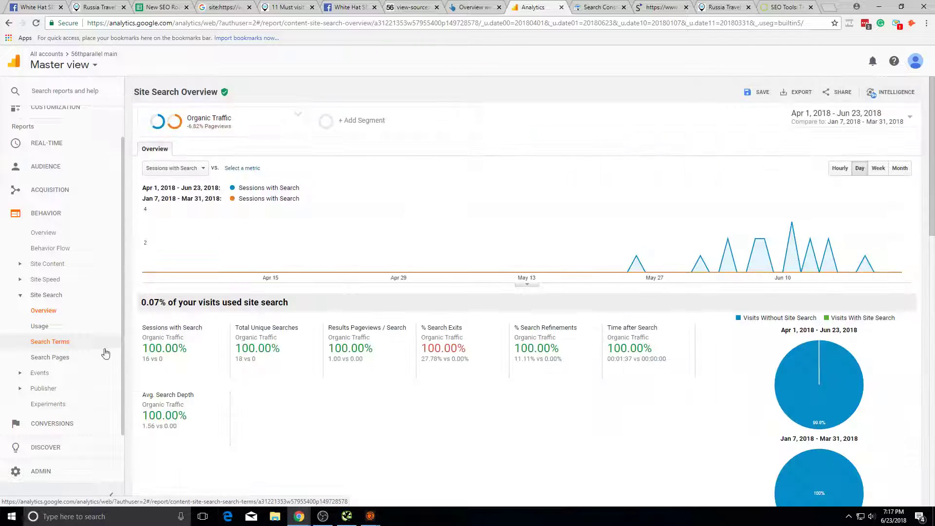
{"action": "left_click", "coordinate": [105, 353]}
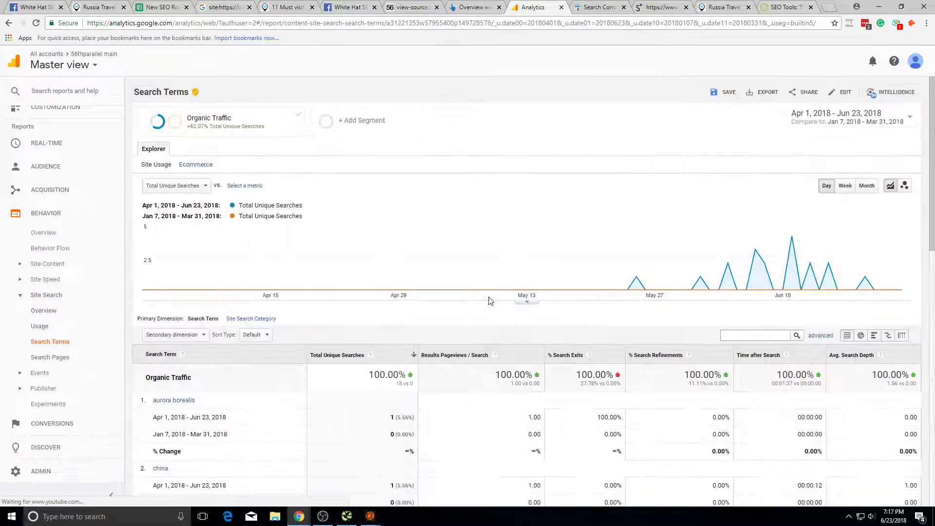
Step: Show 50 rows per page so all 18 search terms appear together
{"action": "scroll", "coordinate": [489, 336], "scroll_direction": "down", "scroll_amount": 5}
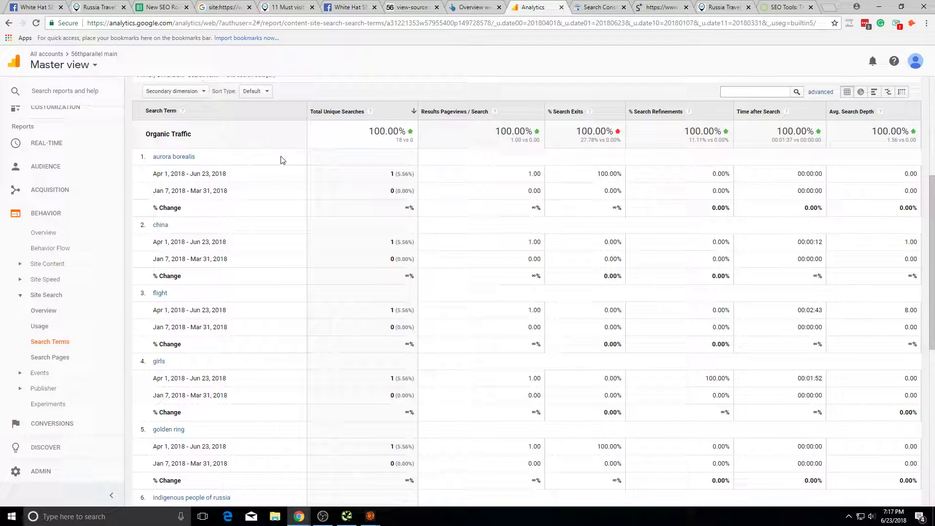
{"action": "scroll", "coordinate": [281, 161], "scroll_direction": "down", "scroll_amount": 8}
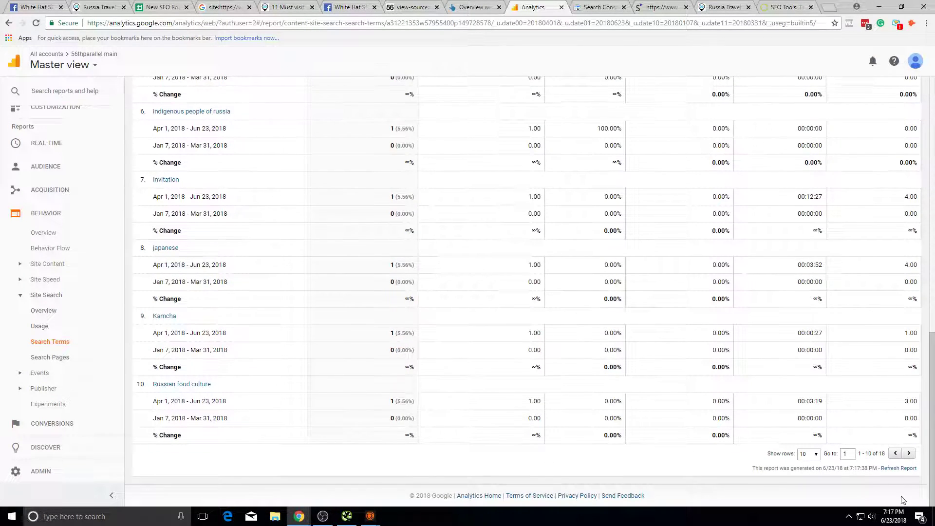
{"action": "left_click", "coordinate": [816, 454]}
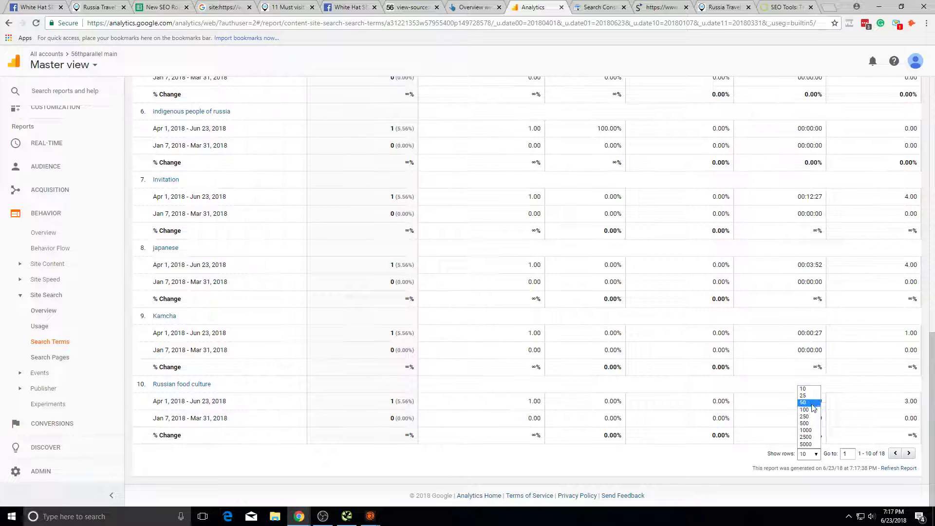
{"action": "left_click", "coordinate": [814, 403]}
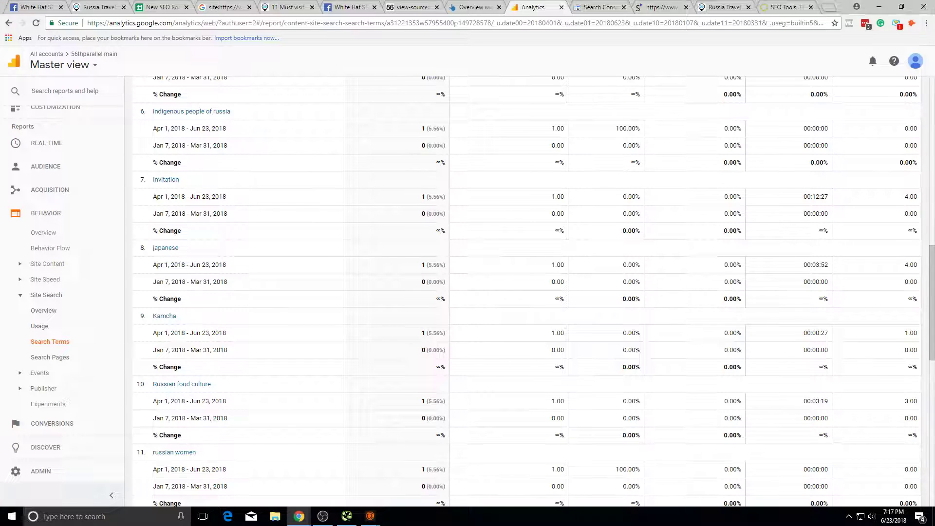
{"action": "scroll", "coordinate": [247, 203], "scroll_direction": "up", "scroll_amount": 5}
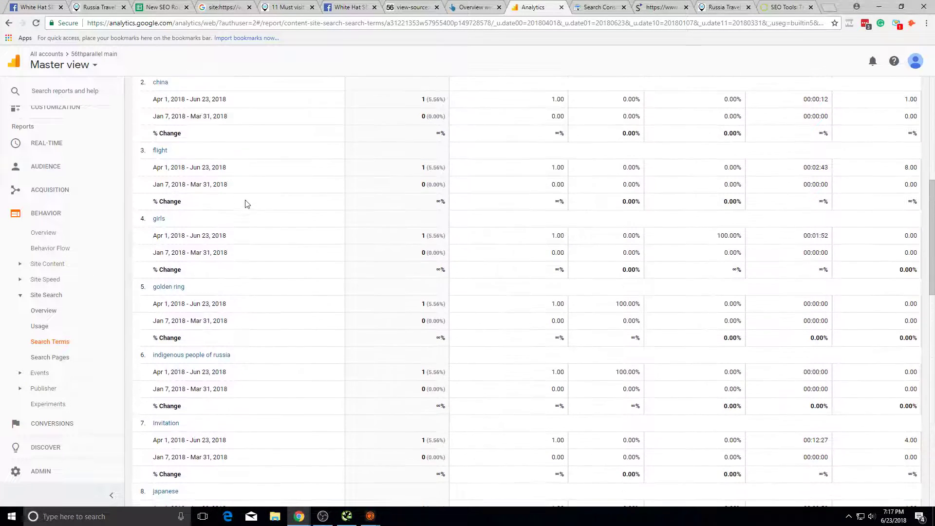
{"action": "scroll", "coordinate": [254, 203], "scroll_direction": "up", "scroll_amount": 5}
{"action": "scroll", "coordinate": [282, 202], "scroll_direction": "down", "scroll_amount": 10}
{"action": "scroll", "coordinate": [309, 233], "scroll_direction": "down", "scroll_amount": 10}
{"action": "scroll", "coordinate": [676, 343], "scroll_direction": "up", "scroll_amount": 15}
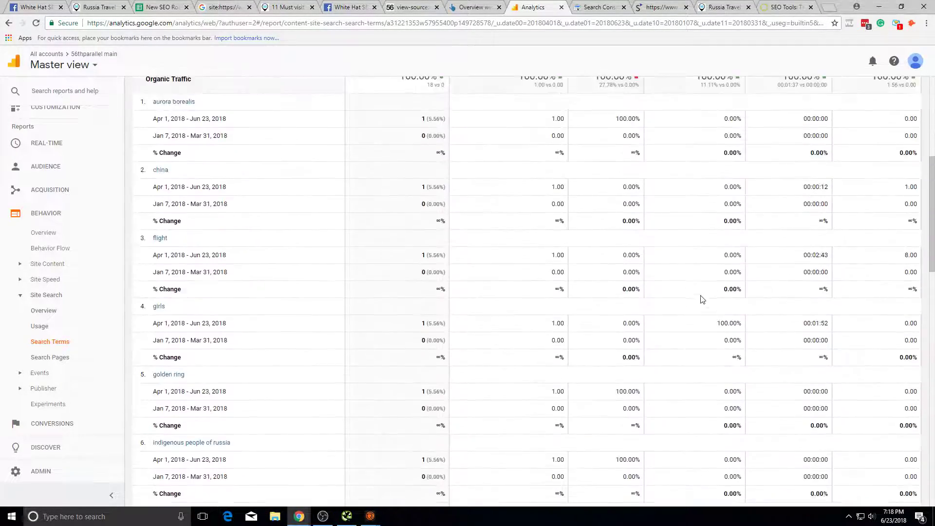
{"action": "scroll", "coordinate": [702, 299], "scroll_direction": "up", "scroll_amount": 4}
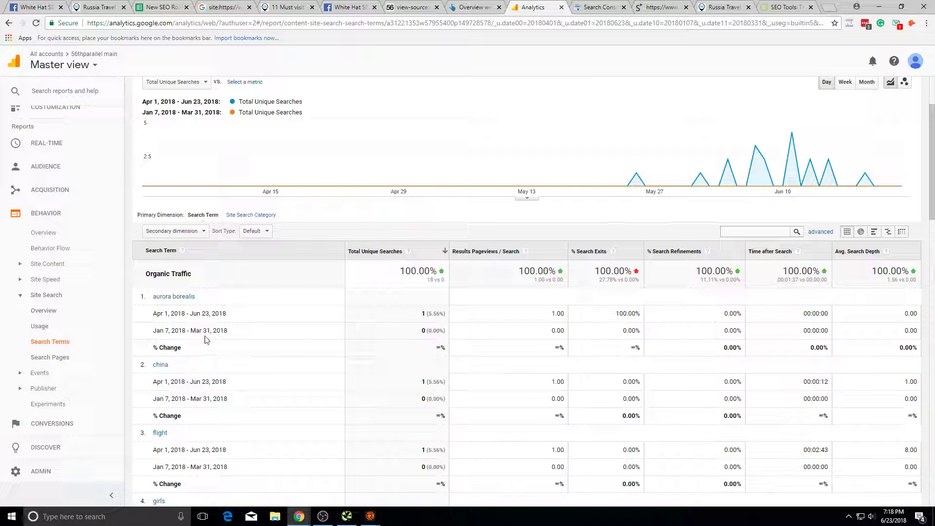
{"action": "scroll", "coordinate": [231, 313], "scroll_direction": "down", "scroll_amount": 15}
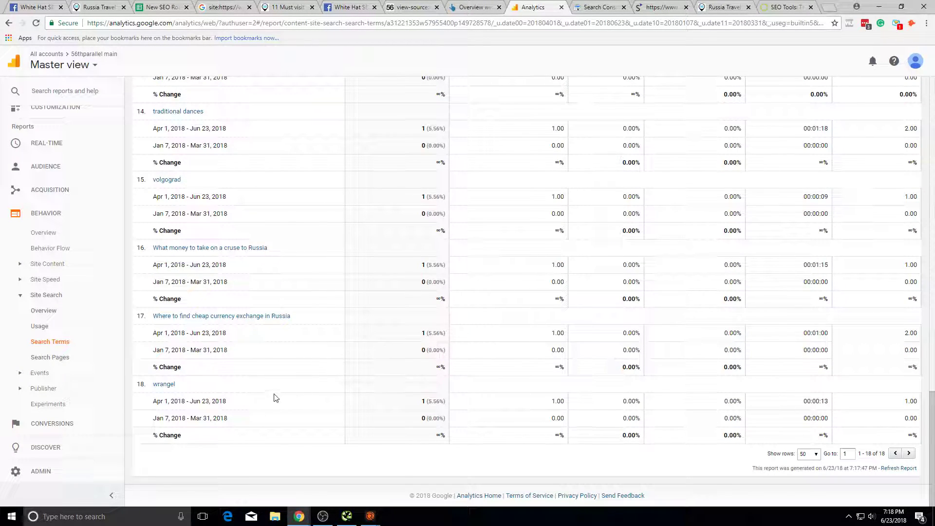
{"action": "scroll", "coordinate": [286, 282], "scroll_direction": "up", "scroll_amount": 15}
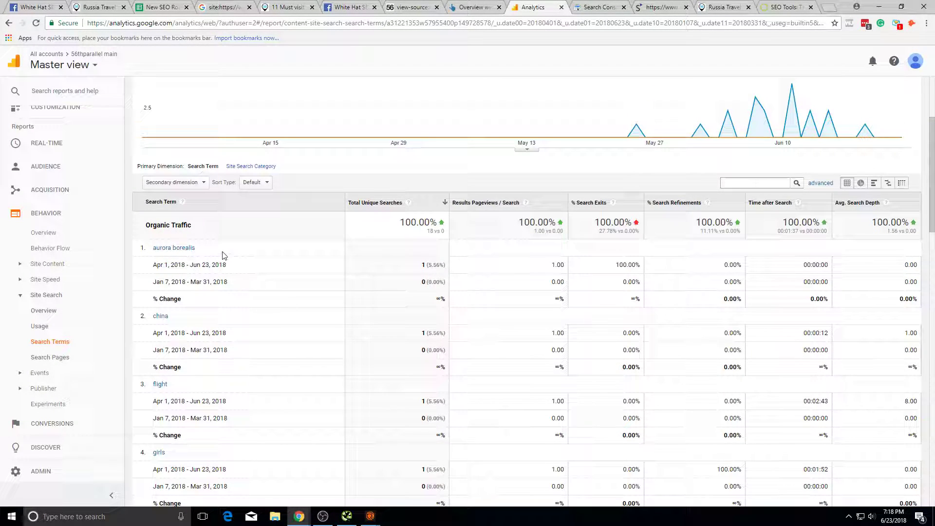
Step: Highlight the top search term 'aurora borealis' and review the list
{"action": "left_click_drag", "start_coordinate": [221, 254], "coordinate": [151, 251]}
{"action": "scroll", "coordinate": [329, 229], "scroll_direction": "down", "scroll_amount": 16}
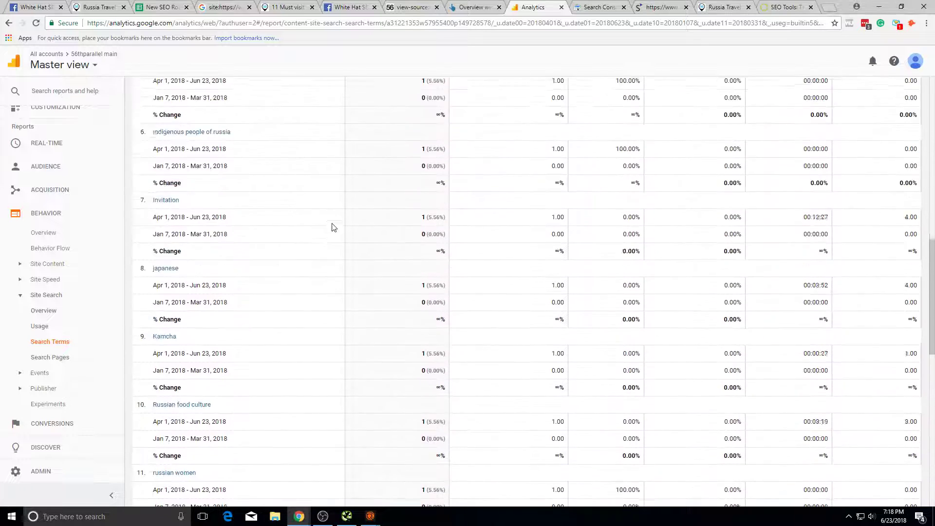
{"action": "scroll", "coordinate": [478, 274], "scroll_direction": "up", "scroll_amount": 7}
{"action": "scroll", "coordinate": [466, 214], "scroll_direction": "up", "scroll_amount": 9}
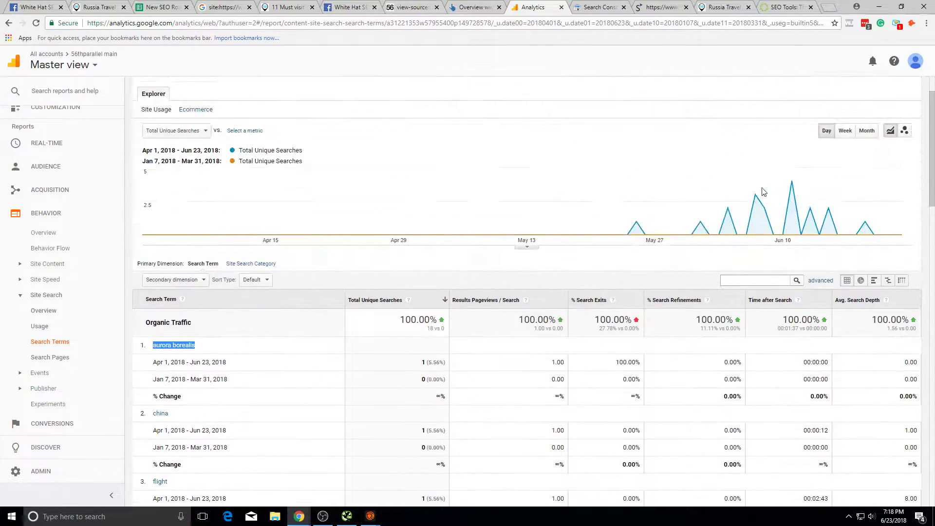
{"action": "scroll", "coordinate": [726, 305], "scroll_direction": "down", "scroll_amount": 4}
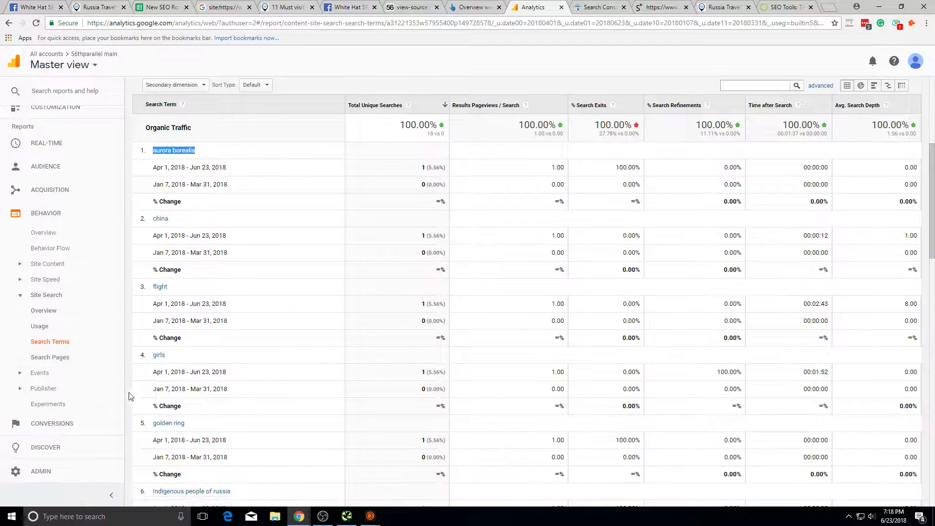
Step: Glance at the Search Pages report, then return to Search Terms and highlight the totals row
{"action": "left_click", "coordinate": [93, 356]}
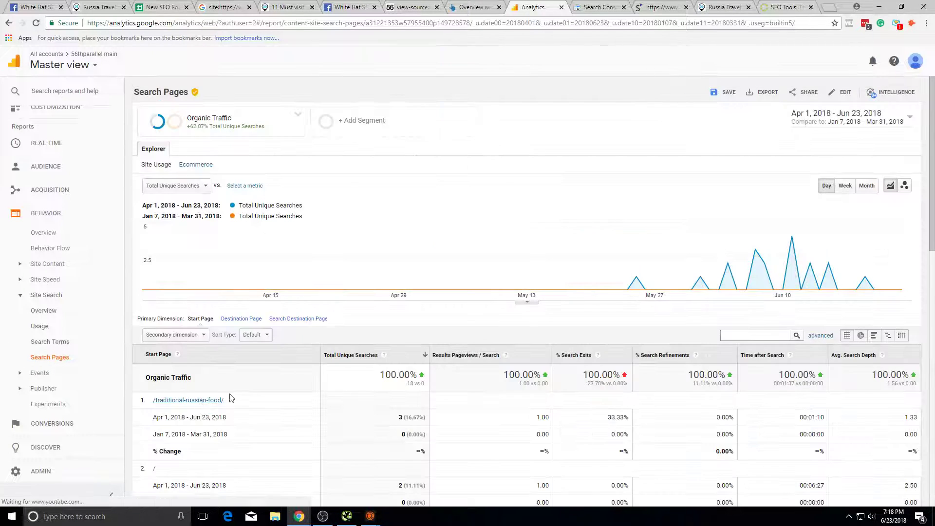
{"action": "scroll", "coordinate": [226, 397], "scroll_direction": "down", "scroll_amount": 4}
{"action": "left_click", "coordinate": [9, 23]}
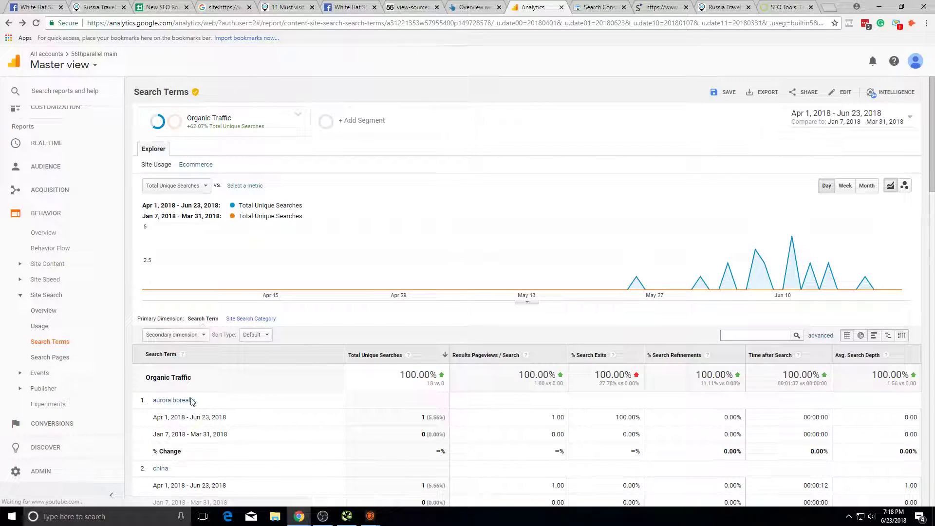
{"action": "left_click_drag", "start_coordinate": [195, 401], "coordinate": [230, 407]}
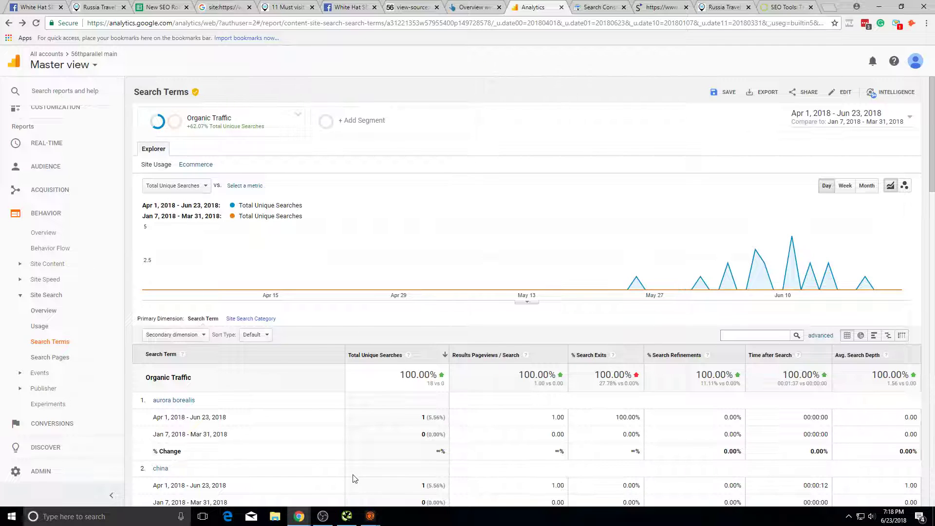
Step: Check the Paginated Pages and Product Tags status cells in the SEO roadmap sheet
{"action": "scroll", "coordinate": [279, 399], "scroll_direction": "down", "scroll_amount": 4}
{"action": "left_click", "coordinate": [223, 7]}
{"action": "left_click", "coordinate": [162, 8]}
{"action": "left_click", "coordinate": [227, 297]}
{"action": "left_click", "coordinate": [222, 267]}
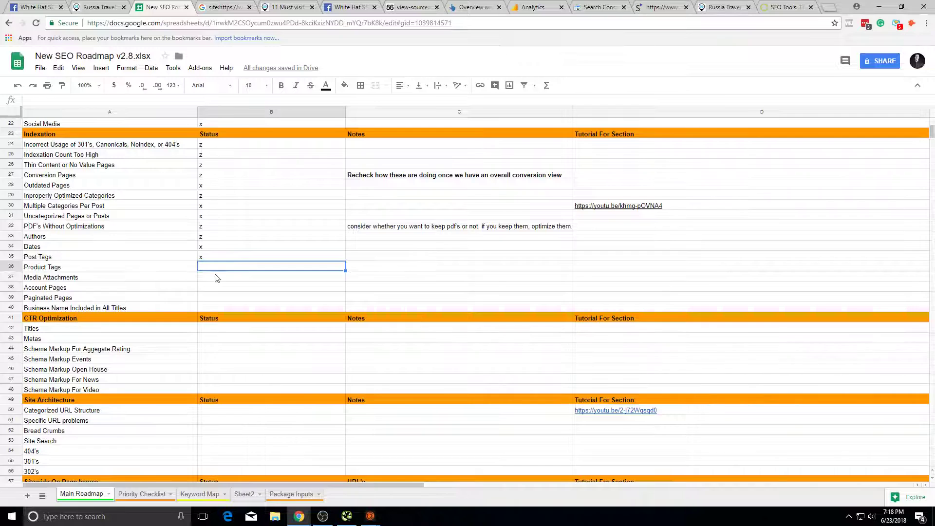
Step: In the museums article's tour finder, add Saint Petersburg and find tours
{"action": "left_click", "coordinate": [287, 7]}
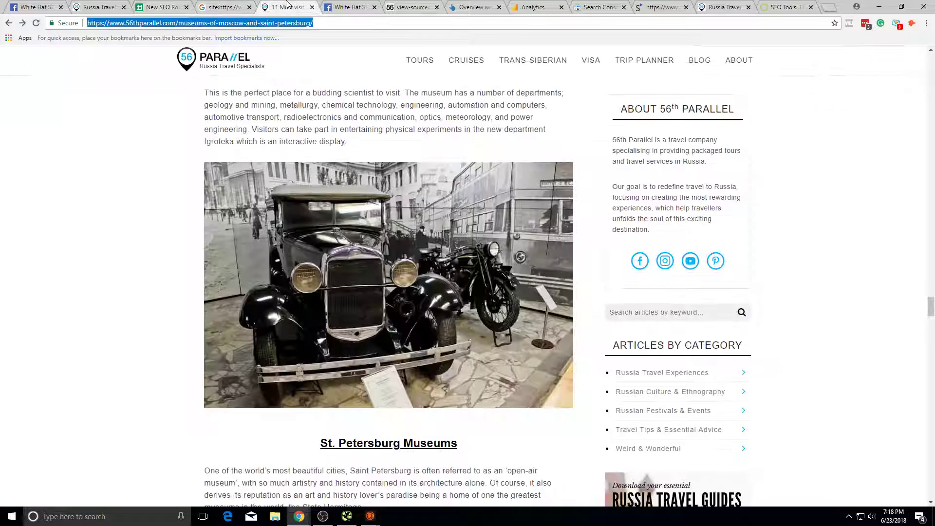
{"action": "scroll", "coordinate": [725, 326], "scroll_direction": "down", "scroll_amount": 9}
{"action": "left_click", "coordinate": [647, 293]}
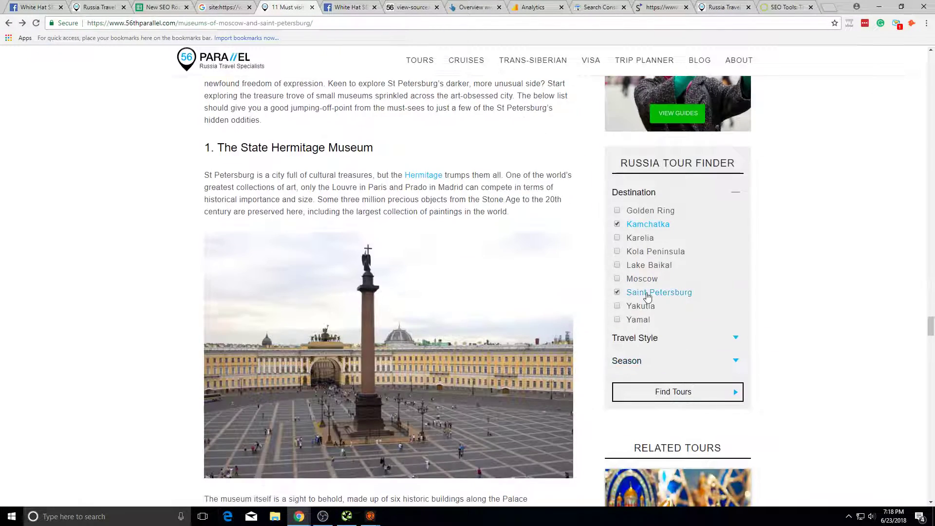
{"action": "left_click", "coordinate": [677, 391]}
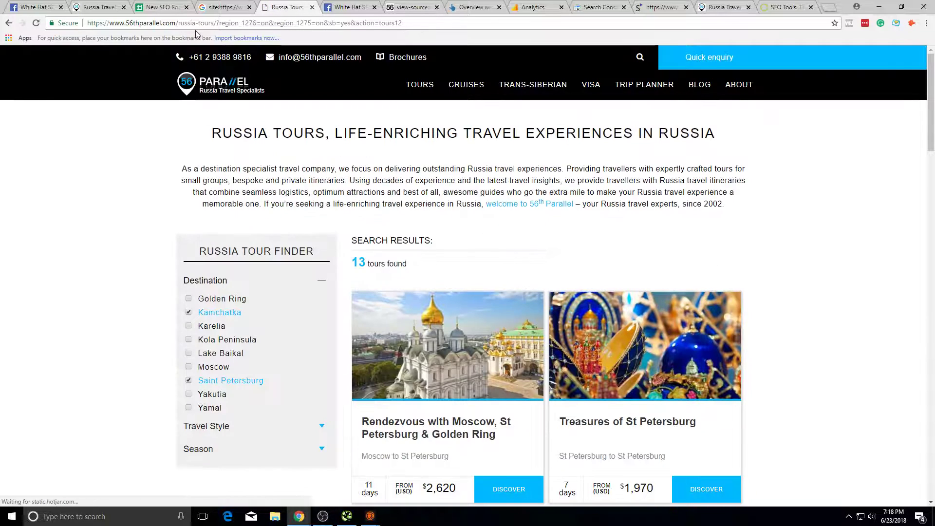
Step: View the tours results page's source and search it for 'nio'
{"action": "left_click", "coordinate": [203, 23]}
{"action": "left_click_drag", "start_coordinate": [241, 23], "coordinate": [2, 24]}
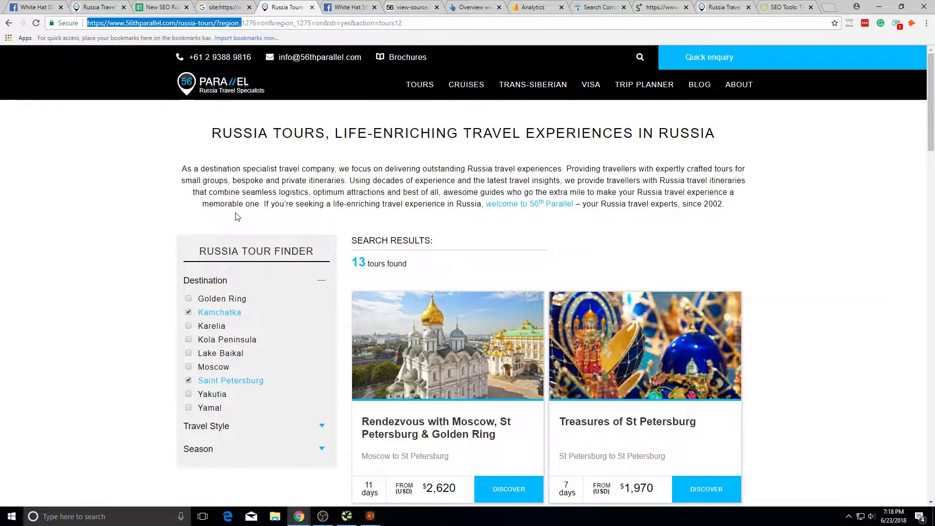
{"action": "right_click", "coordinate": [4, 279]}
{"action": "left_click", "coordinate": [100, 390]}
{"action": "key", "text": "ctrl+f"}
{"action": "type", "text": "nio"}
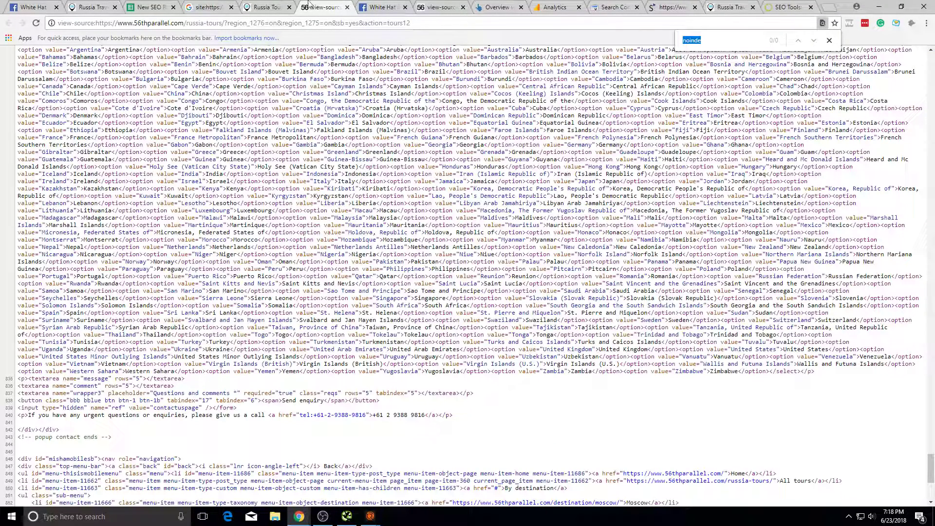
Step: Close the old source tab and open the page source of the filtered Russia Tours page
{"action": "left_click", "coordinate": [275, 3]}
{"action": "left_click", "coordinate": [347, 7]}
{"action": "right_click", "coordinate": [514, 248]}
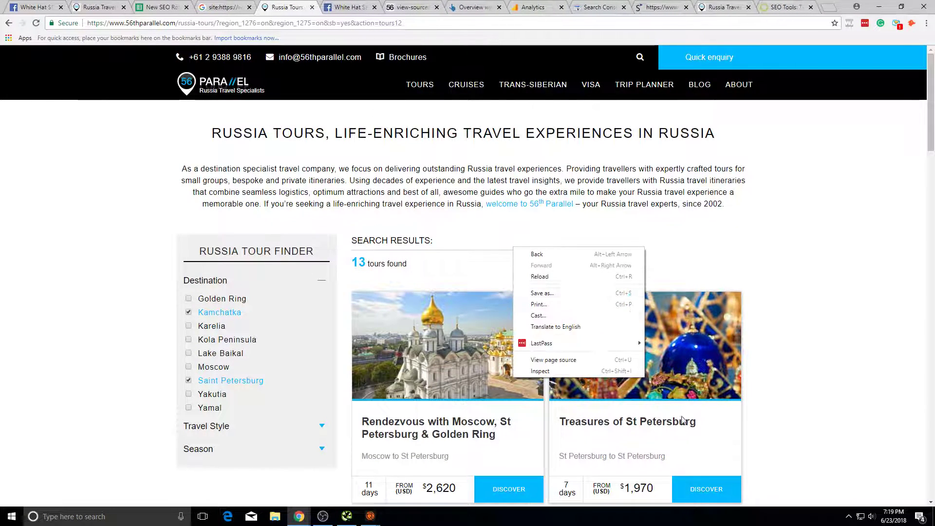
{"action": "left_click", "coordinate": [576, 364]}
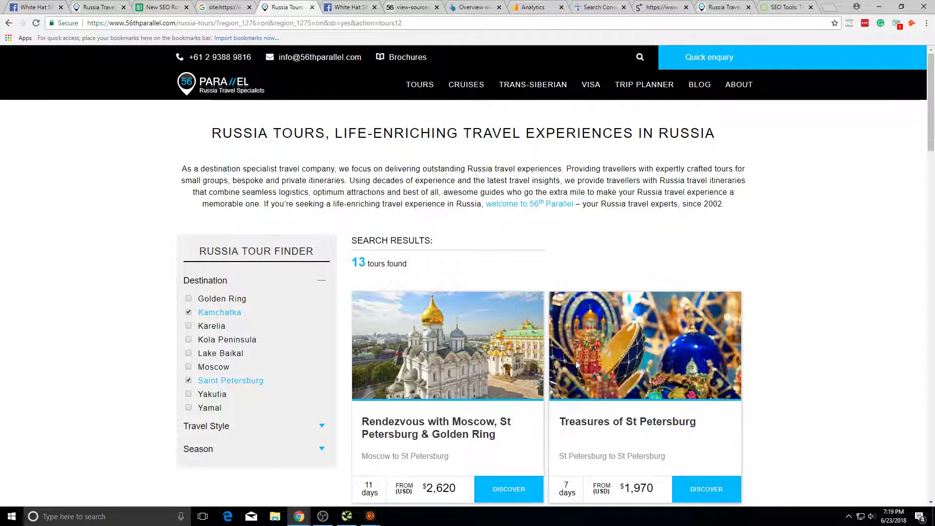
Step: Search the tours page source for 'noindex', find no matches, and close the source tab
{"action": "key", "text": "ctrl+f"}
{"action": "type", "text": "bi"}
{"action": "key", "text": "BackSpace"}
{"action": "key", "text": "BackSpace"}
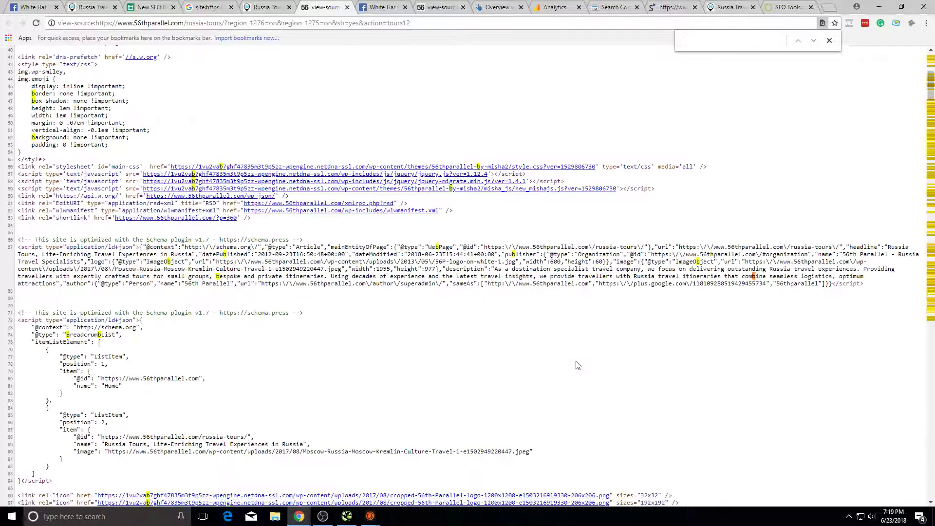
{"action": "type", "text": "noind"}
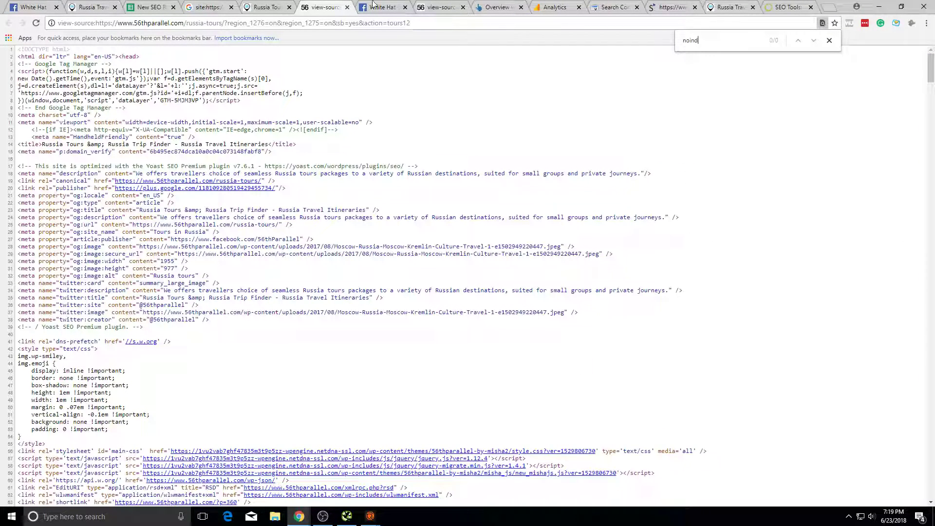
{"action": "left_click", "coordinate": [347, 8]}
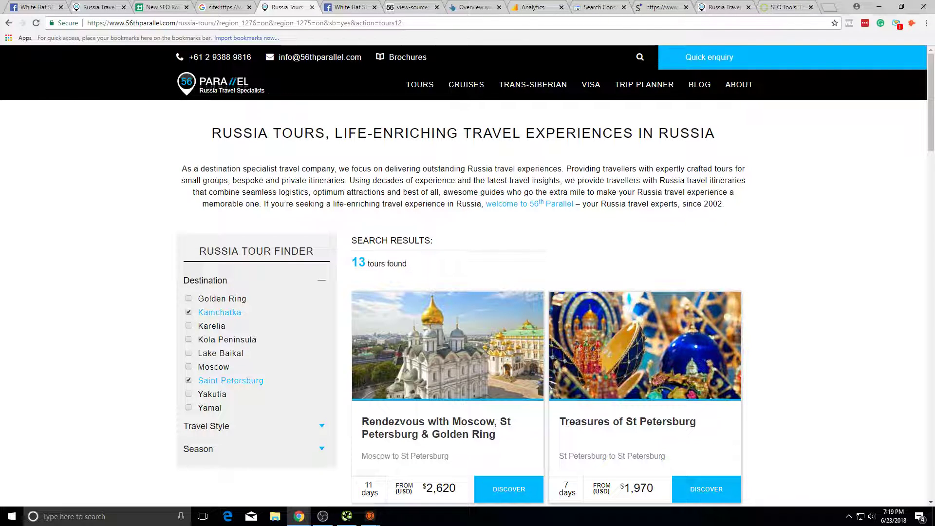
{"action": "scroll", "coordinate": [195, 302], "scroll_direction": "down", "scroll_amount": 3}
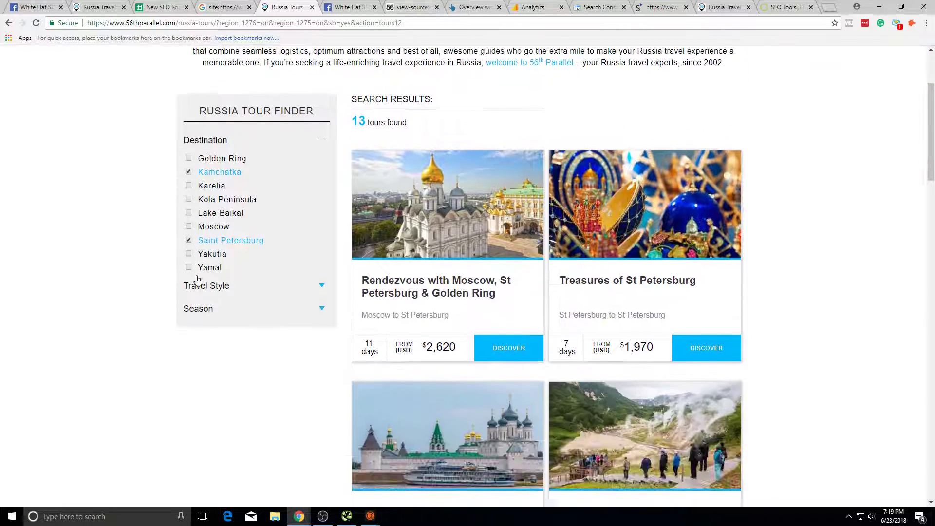
{"action": "scroll", "coordinate": [225, 262], "scroll_direction": "up", "scroll_amount": 3}
Step: Run a Google 'site:' search for the filtered Russia tours URL
{"action": "left_click", "coordinate": [263, 23]}
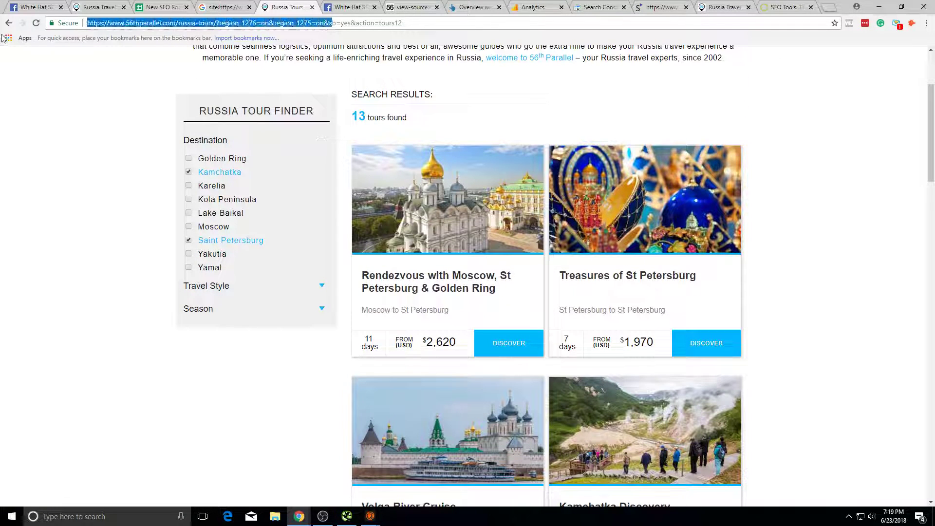
{"action": "key", "text": "Home"}
{"action": "type", "text": "site:"}
{"action": "key", "text": "Return"}
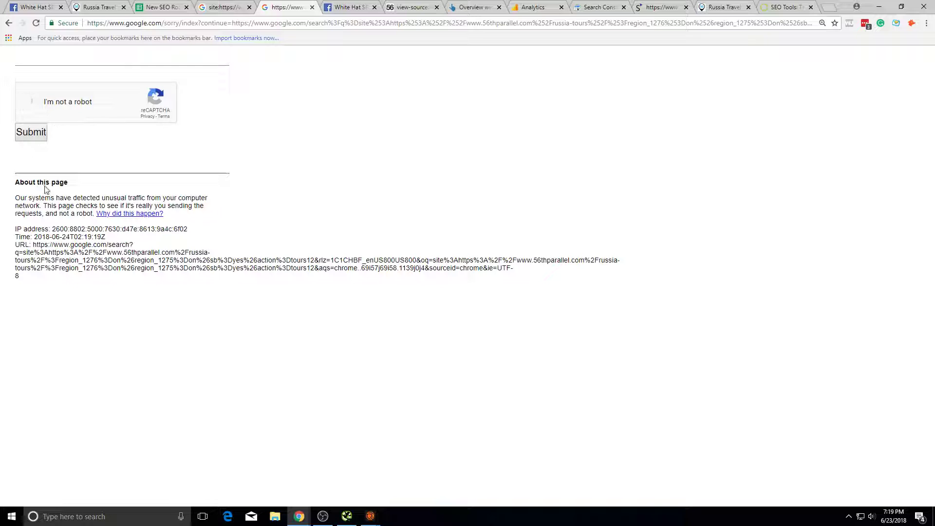
Step: Pass Google's reCAPTCHA street-sign image challenge to load the search results
{"action": "left_click", "coordinate": [176, 145]}
{"action": "left_click", "coordinate": [228, 147]}
{"action": "left_click", "coordinate": [228, 195]}
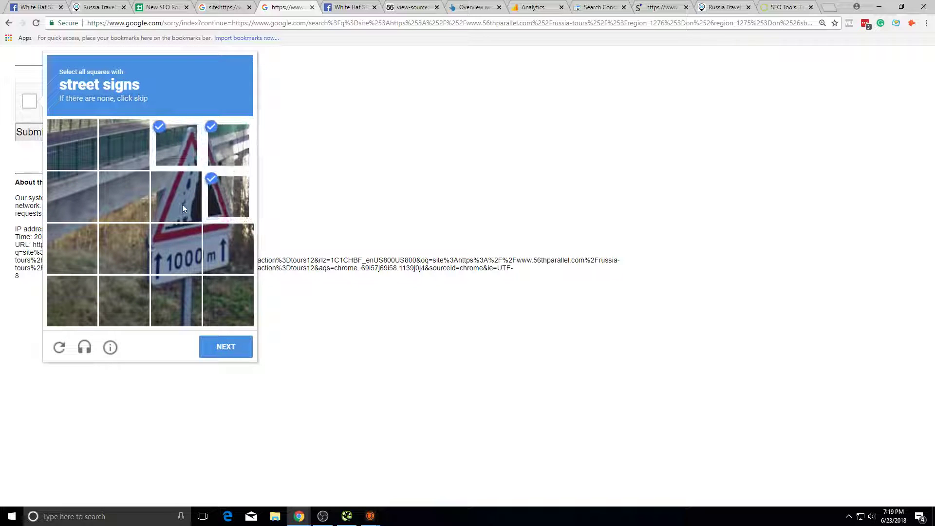
{"action": "left_click", "coordinate": [183, 209]}
{"action": "left_click", "coordinate": [194, 241]}
{"action": "left_click", "coordinate": [224, 347]}
{"action": "left_click", "coordinate": [159, 229]}
{"action": "left_click", "coordinate": [124, 198]}
{"action": "left_click", "coordinate": [161, 243]}
{"action": "left_click", "coordinate": [142, 270]}
{"action": "left_click", "coordinate": [141, 285]}
{"action": "left_click", "coordinate": [226, 347]}
{"action": "left_click", "coordinate": [43, 133]}
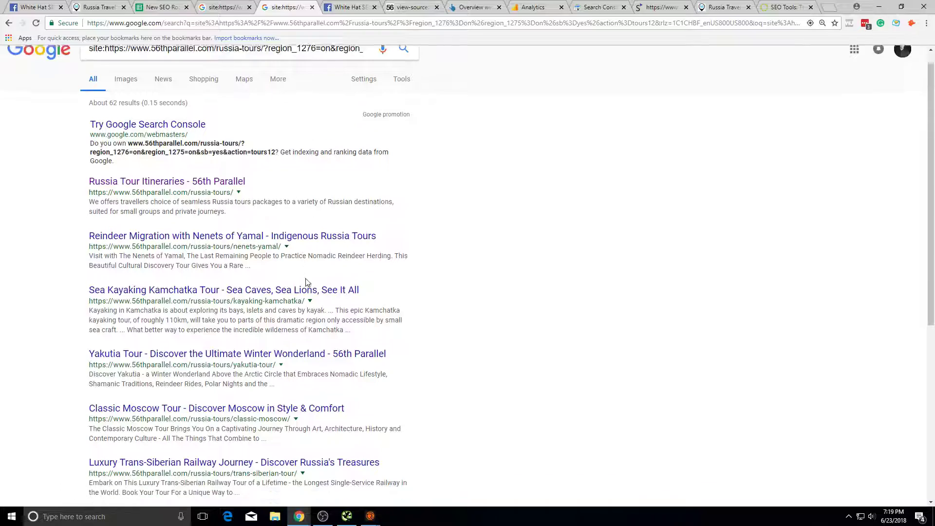
Step: Page through the site: search results from page 2 to page 5
{"action": "scroll", "coordinate": [307, 280], "scroll_direction": "down", "scroll_amount": 7}
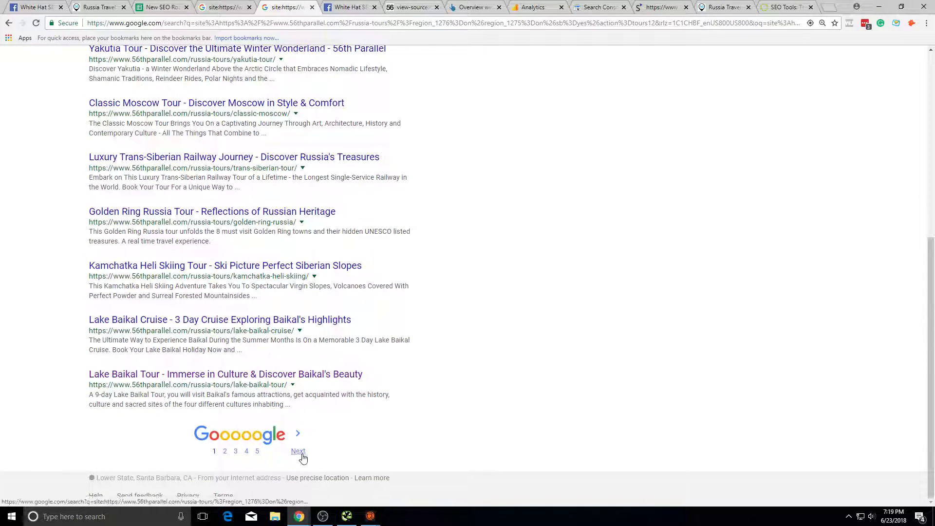
{"action": "left_click", "coordinate": [298, 452]}
{"action": "scroll", "coordinate": [306, 447], "scroll_direction": "down", "scroll_amount": 7}
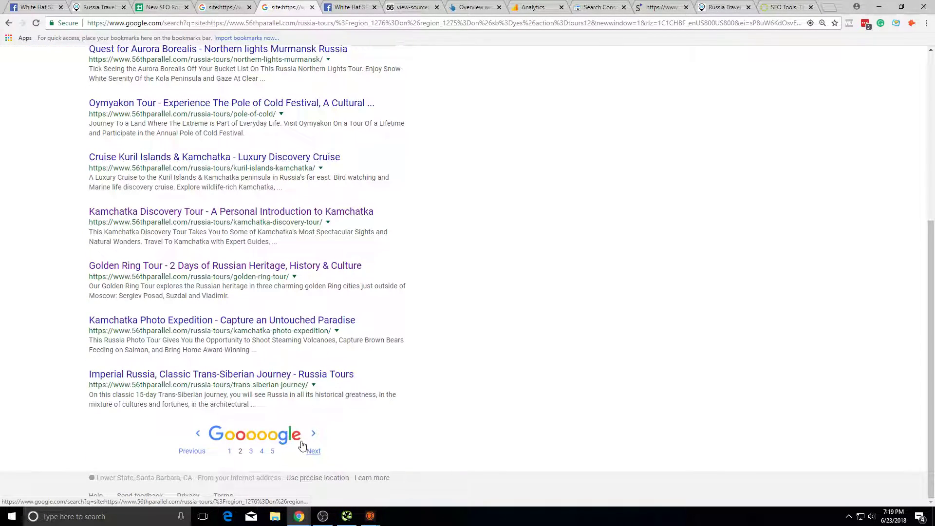
{"action": "left_click", "coordinate": [303, 446]}
{"action": "scroll", "coordinate": [307, 446], "scroll_direction": "down", "scroll_amount": 7}
{"action": "left_click", "coordinate": [308, 449]}
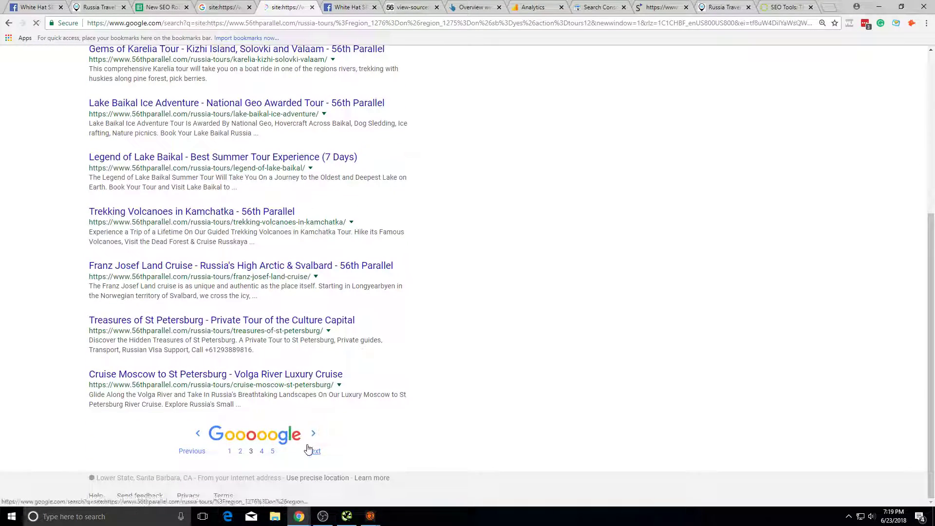
{"action": "scroll", "coordinate": [308, 446], "scroll_direction": "down", "scroll_amount": 7}
{"action": "left_click", "coordinate": [313, 451]}
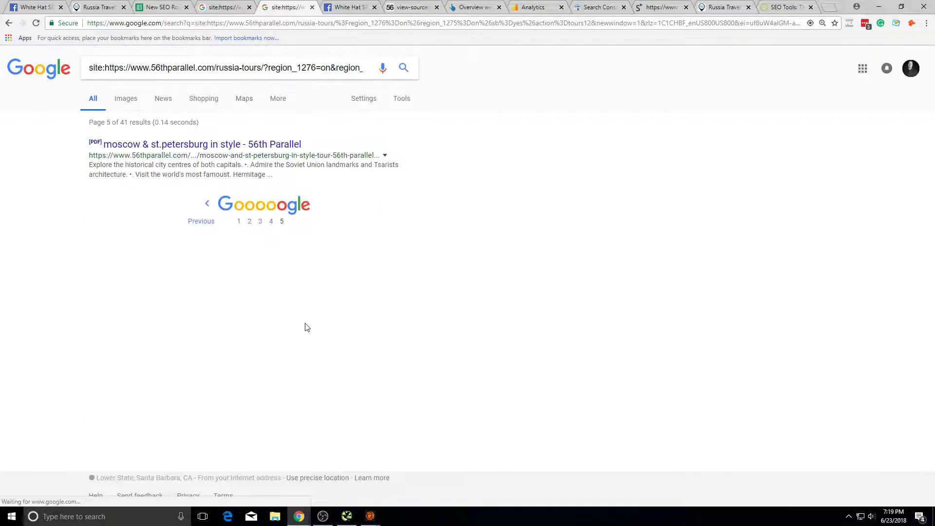
Step: Return to results page 4 and review the region part of the query
{"action": "right_click", "coordinate": [280, 146]}
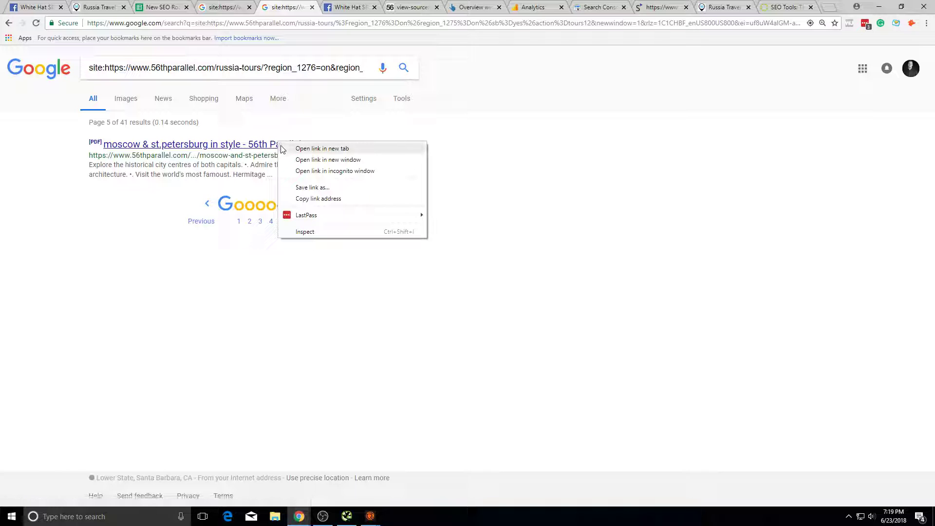
{"action": "left_click", "coordinate": [195, 202]}
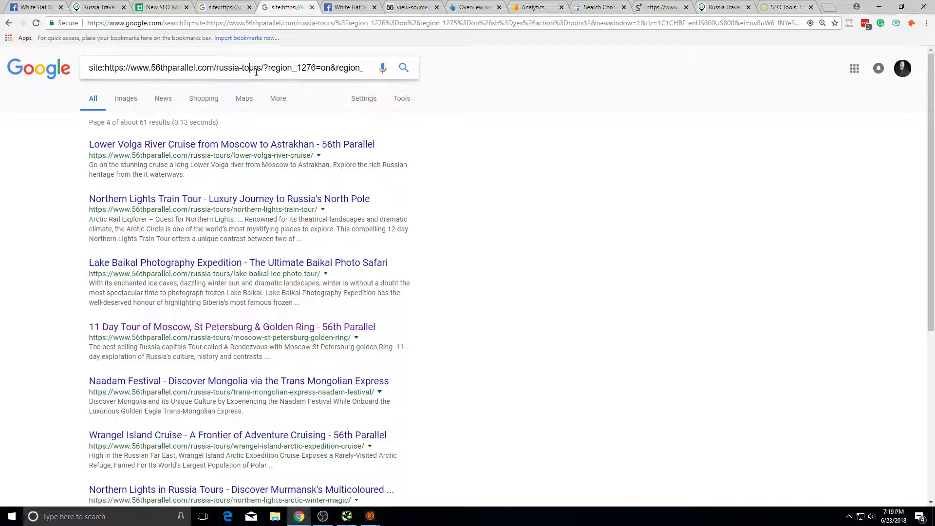
{"action": "left_click_drag", "start_coordinate": [249, 72], "coordinate": [345, 72]}
{"action": "left_click", "coordinate": [266, 68]}
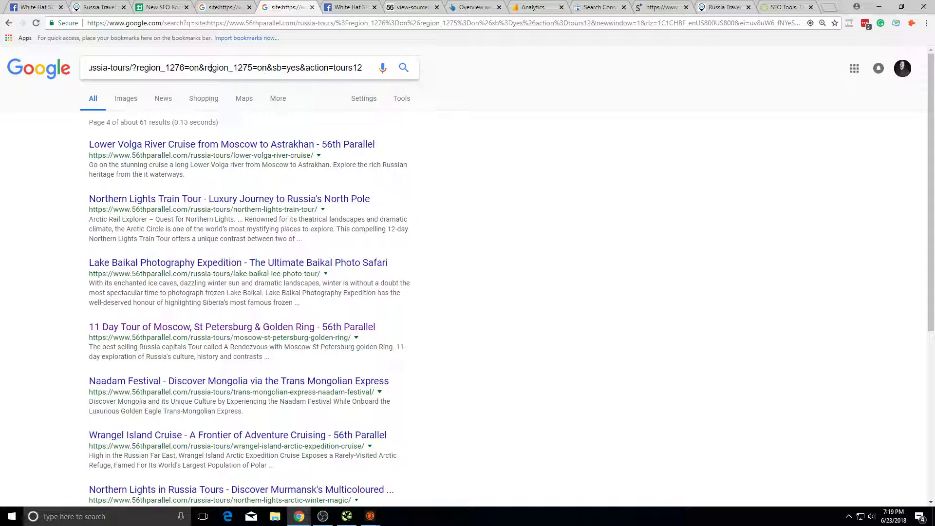
{"action": "key", "text": "ctrl+shift+Tab"}
{"action": "key", "text": "ctrl+shift+Tab"}
{"action": "key", "text": "ctrl+shift+Tab"}
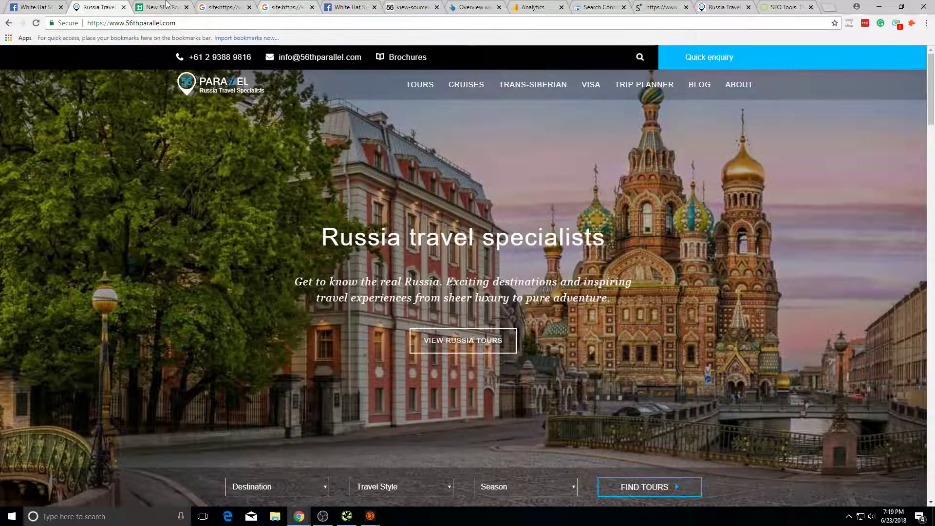
Step: Move from the 56th Parallel homepage to the Russia tours page, checking the spreadsheet and duplicate-content report
{"action": "left_click", "coordinate": [167, 4]}
{"action": "left_click", "coordinate": [210, 4]}
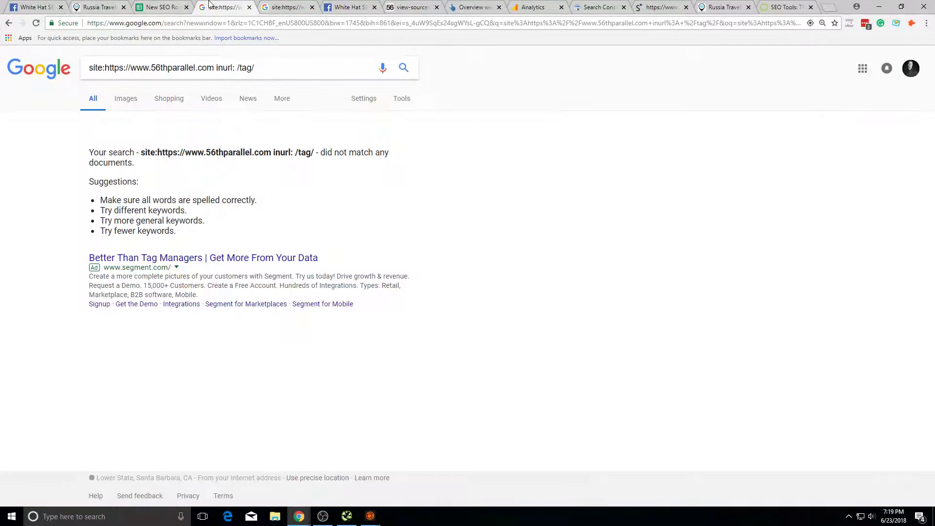
{"action": "left_click", "coordinate": [367, 3]}
{"action": "key", "text": "ctrl+Tab"}
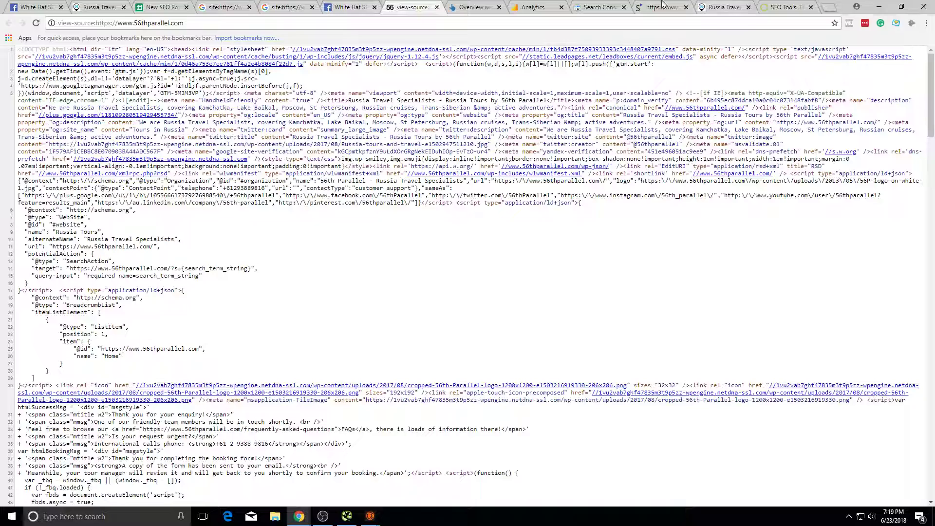
{"action": "left_click", "coordinate": [717, 4]}
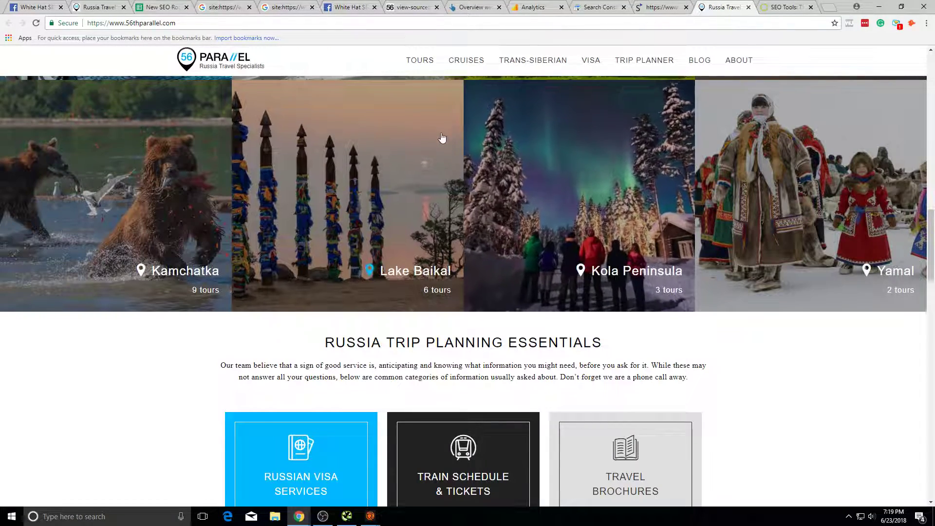
{"action": "left_click", "coordinate": [422, 62]}
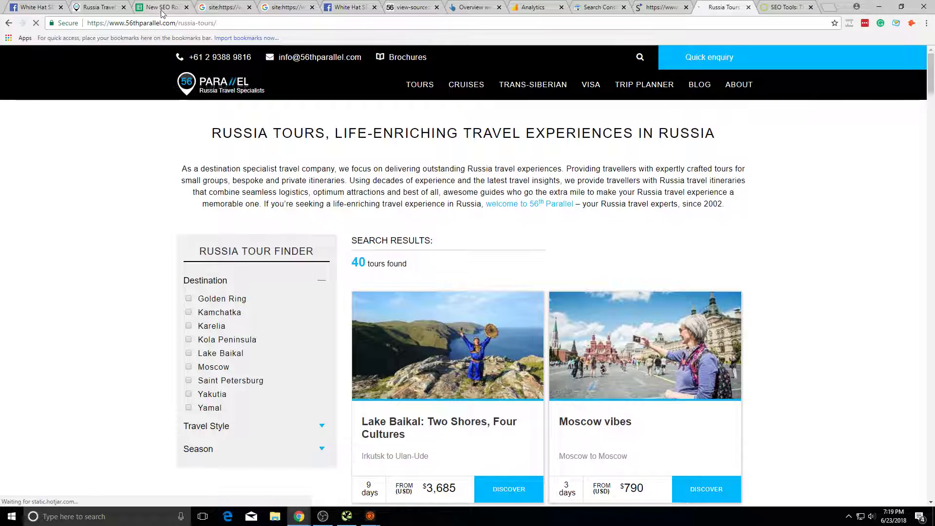
{"action": "left_click", "coordinate": [163, 9]}
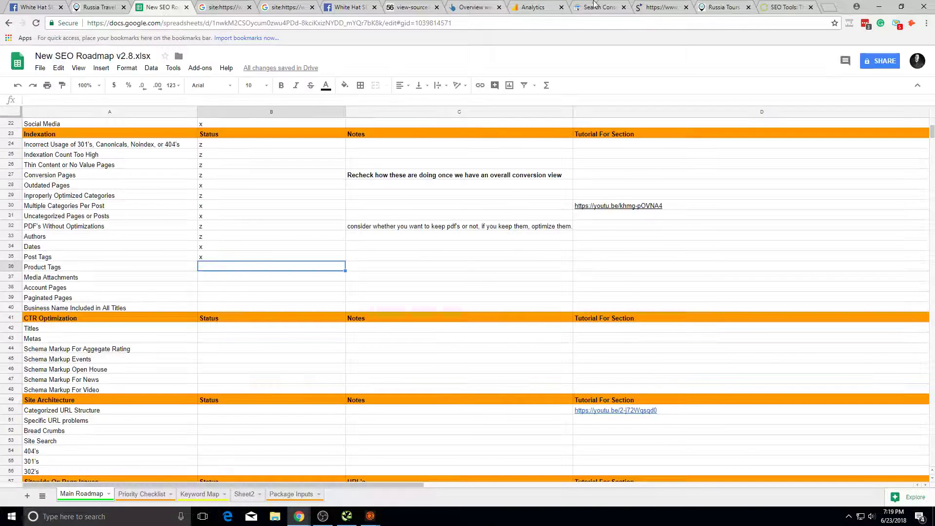
{"action": "left_click", "coordinate": [702, 7]}
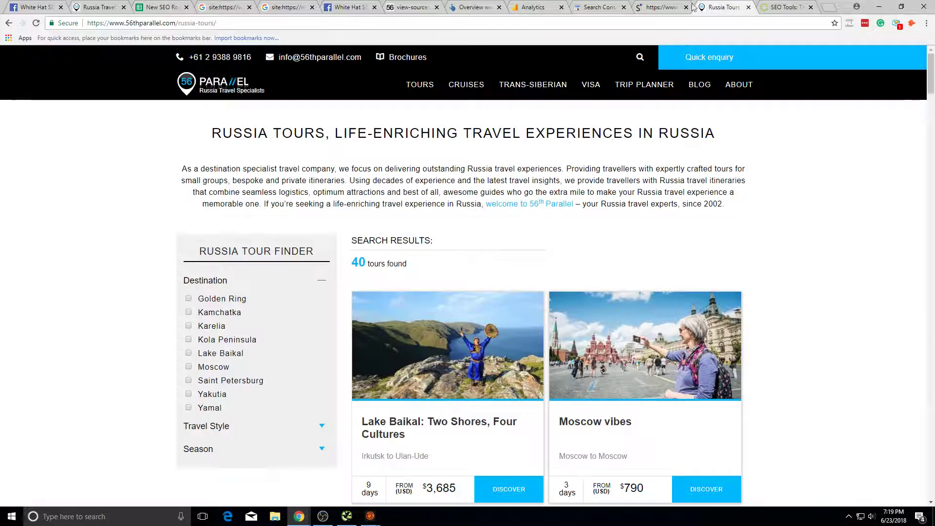
{"action": "left_click", "coordinate": [642, 8]}
{"action": "left_click", "coordinate": [736, 5]}
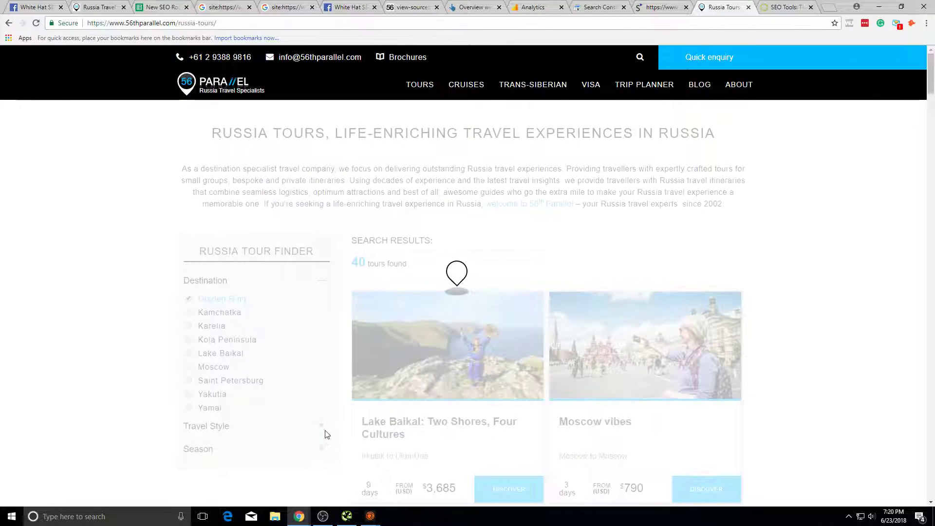
Step: Try tour filters: Karelia, Lake Baikal, Travel Style, Season and Russia Cruises & Voyages
{"action": "scroll", "coordinate": [428, 351], "scroll_direction": "down", "scroll_amount": 2}
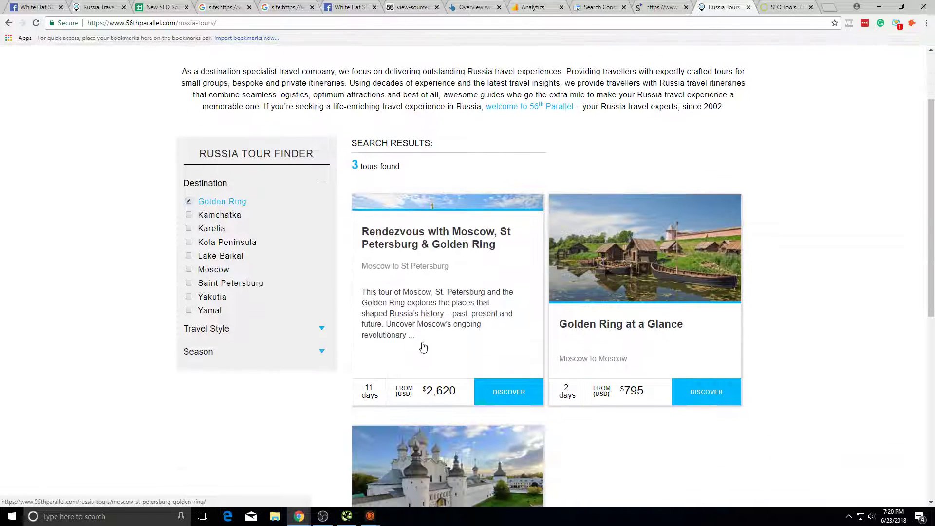
{"action": "left_click", "coordinate": [210, 228]}
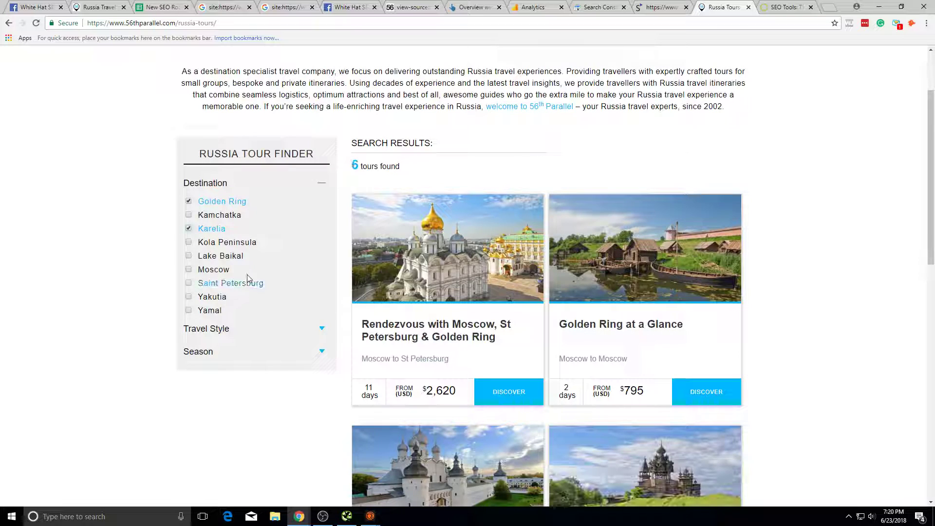
{"action": "left_click", "coordinate": [220, 255]}
{"action": "scroll", "coordinate": [296, 366], "scroll_direction": "down", "scroll_amount": 3}
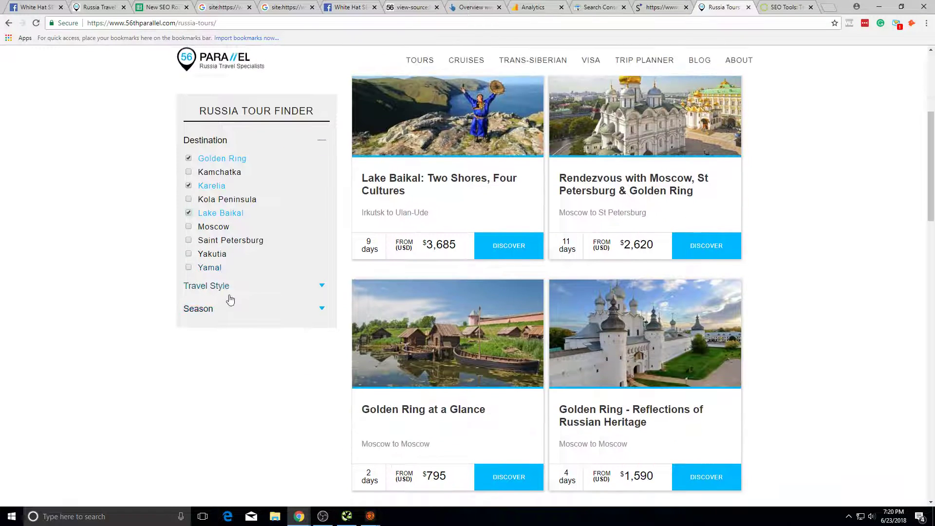
{"action": "left_click", "coordinate": [225, 286]}
{"action": "left_click", "coordinate": [267, 363]}
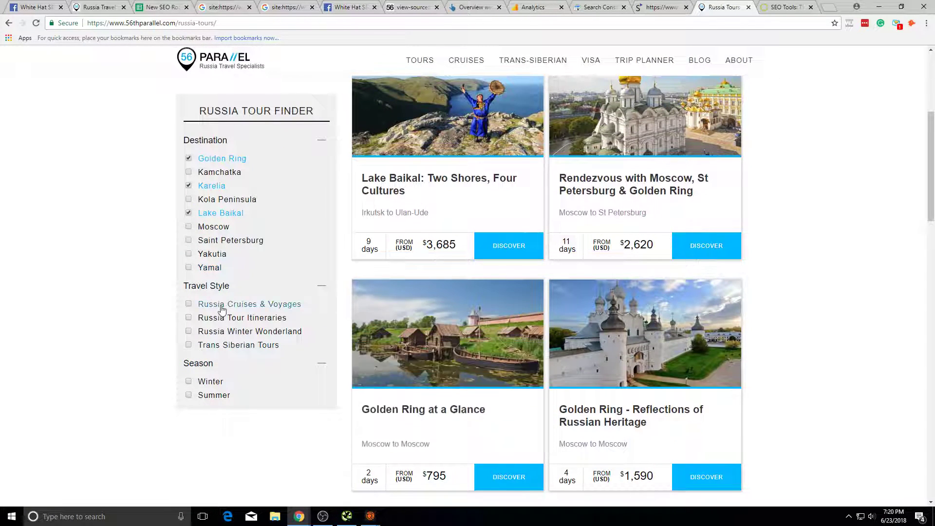
{"action": "left_click", "coordinate": [203, 304]}
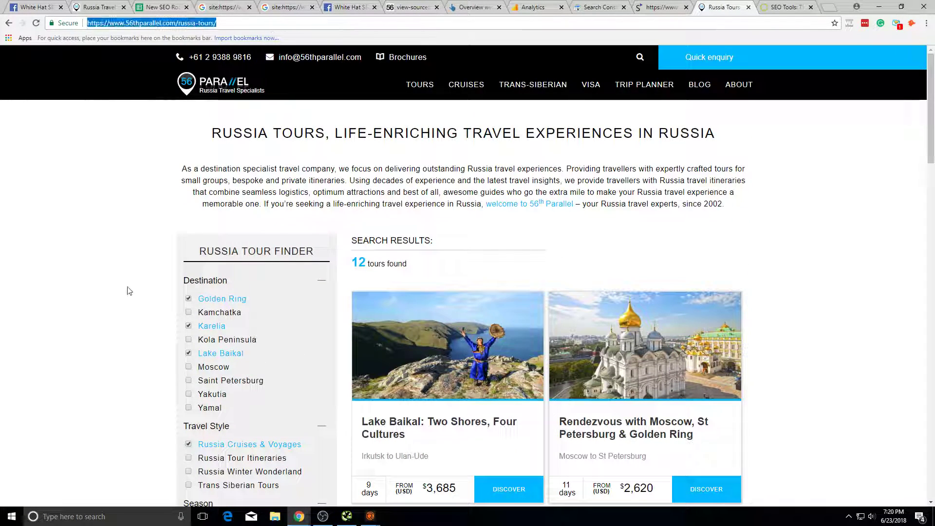
{"action": "scroll", "coordinate": [238, 359], "scroll_direction": "down", "scroll_amount": 10}
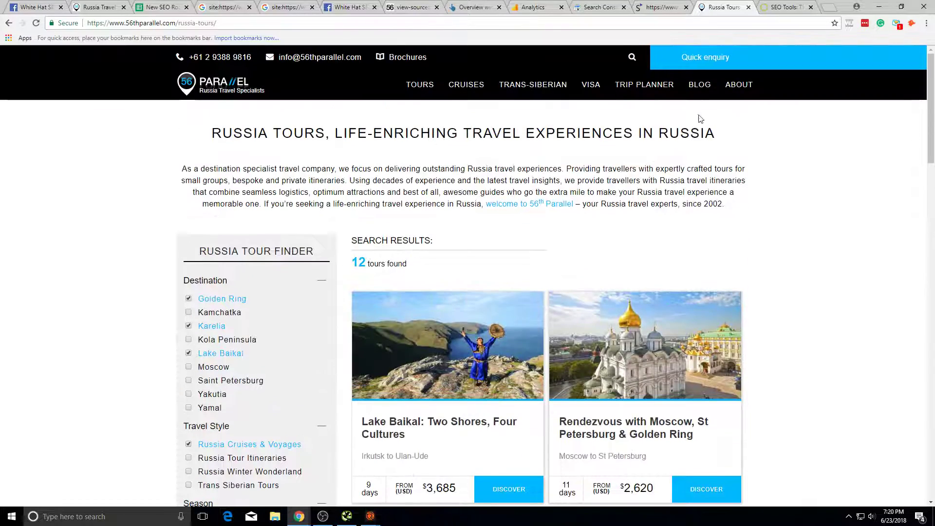
Step: From the Russia Travel Blog, tick Karelia in the Tour Finder and find tours (3 found)
{"action": "left_click", "coordinate": [699, 84]}
{"action": "scroll", "coordinate": [441, 422], "scroll_direction": "down", "scroll_amount": 10}
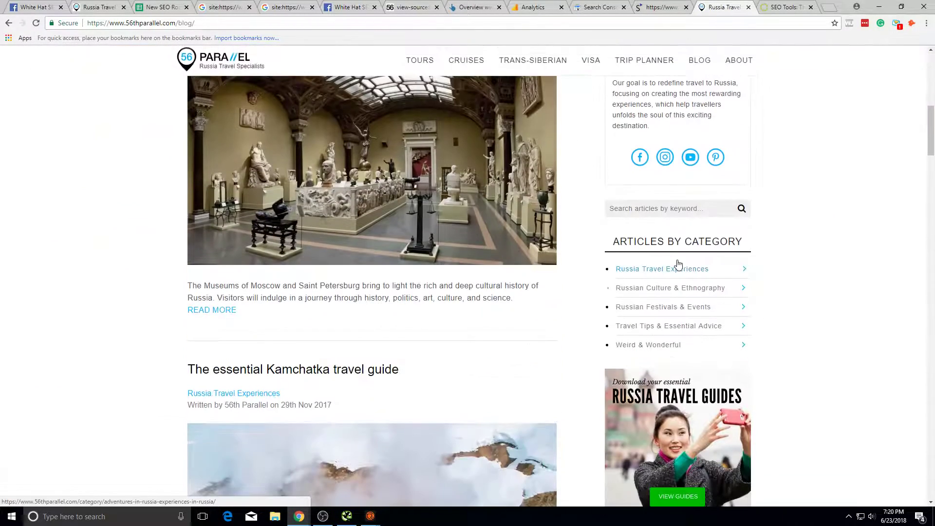
{"action": "left_click", "coordinate": [679, 266]}
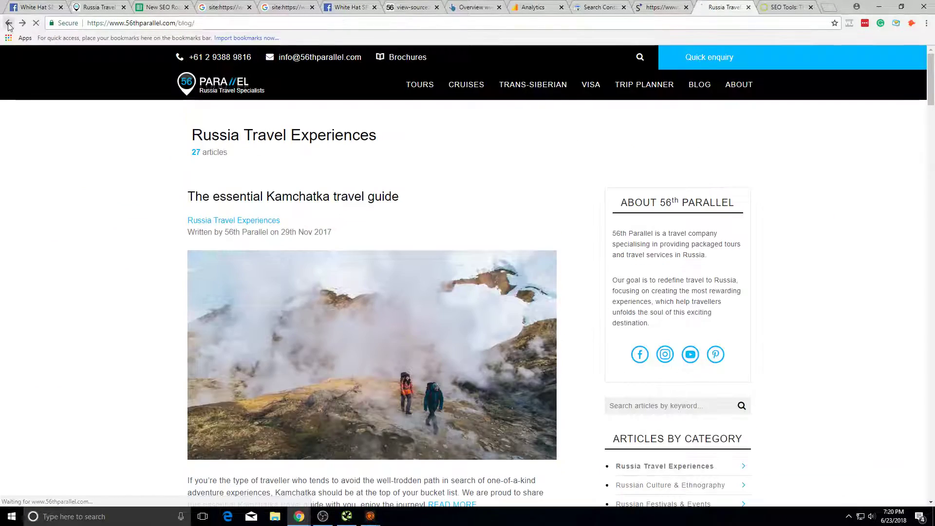
{"action": "left_click", "coordinate": [8, 23]}
{"action": "scroll", "coordinate": [758, 378], "scroll_direction": "down", "scroll_amount": 8}
{"action": "left_click", "coordinate": [681, 319]}
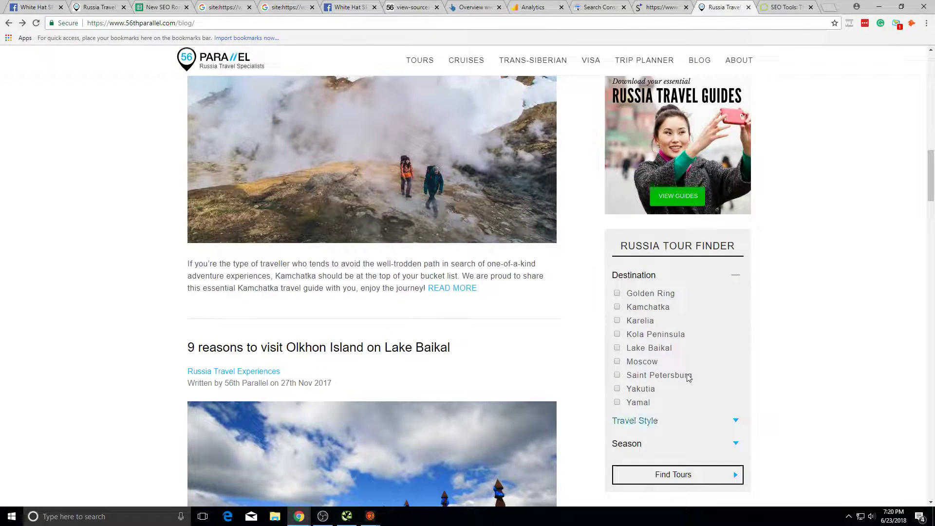
{"action": "left_click", "coordinate": [687, 472]}
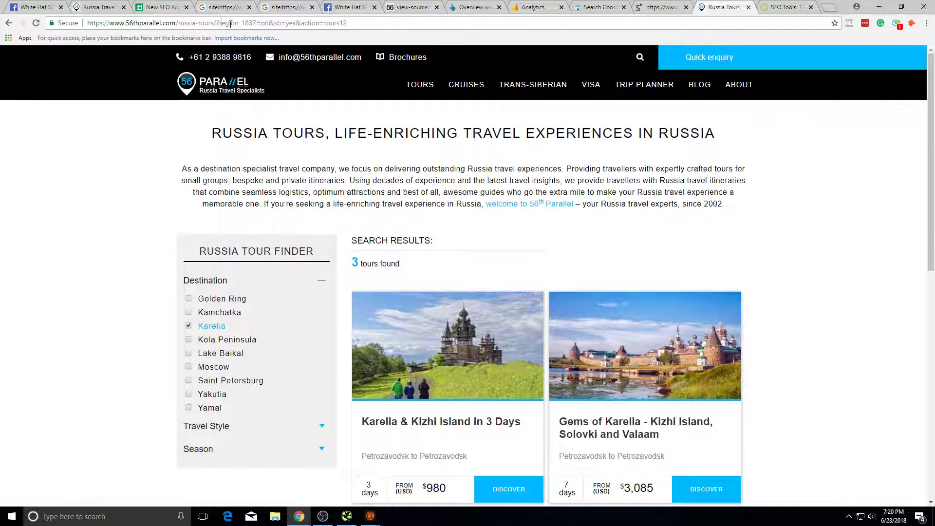
Step: Open the Karelia results page source and search it for 'noindex'
{"action": "left_click_drag", "start_coordinate": [221, 23], "coordinate": [348, 23]}
{"action": "right_click", "coordinate": [136, 152]}
{"action": "left_click", "coordinate": [154, 266]}
{"action": "key", "text": "ctrl+d"}
{"action": "key", "text": "ctrl+f"}
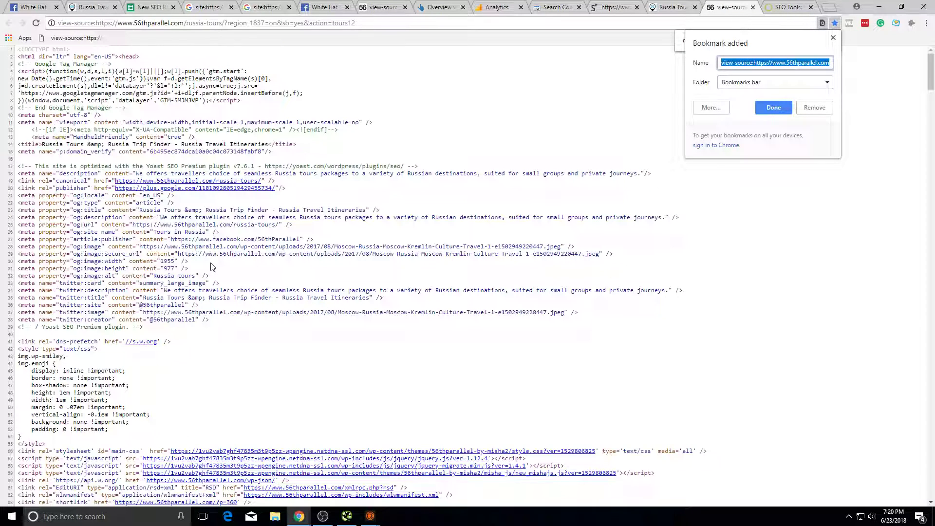
{"action": "key", "text": "ctrl+f"}
{"action": "type", "text": "e"}
Step: Step through the open tabs back to the Karelia results page
{"action": "left_click", "coordinate": [97, 9]}
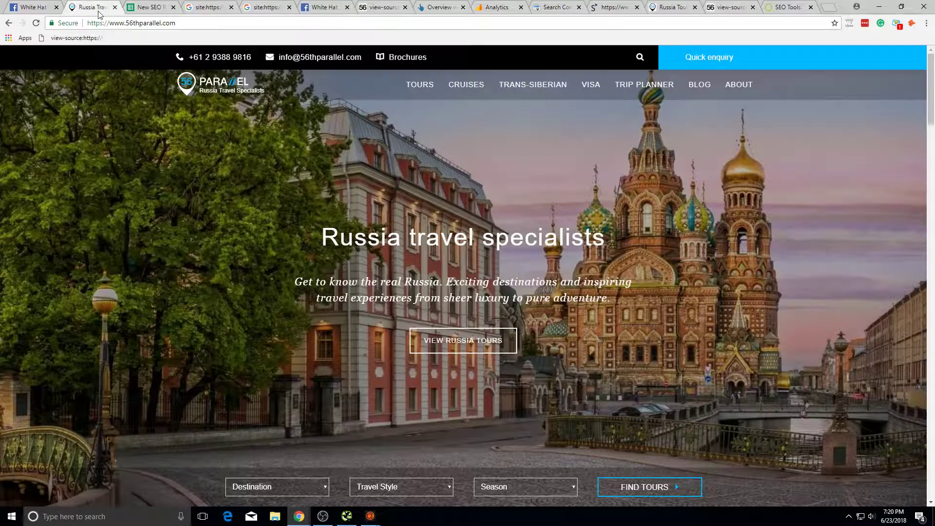
{"action": "left_click", "coordinate": [441, 7]}
{"action": "left_click", "coordinate": [405, 5]}
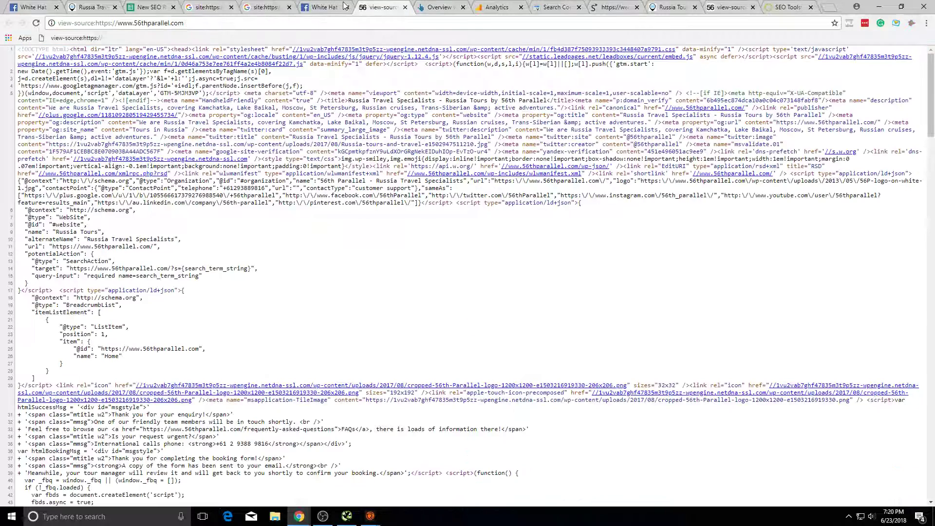
{"action": "left_click", "coordinate": [555, 6]}
{"action": "left_click", "coordinate": [614, 6]}
{"action": "left_click", "coordinate": [672, 7]}
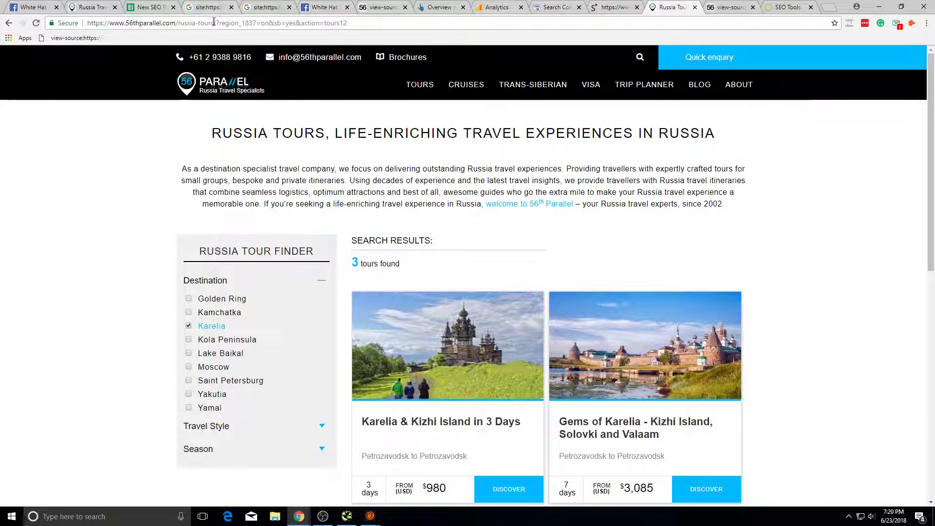
Step: Copy the full Karelia results URL from the address bar
{"action": "left_click_drag", "start_coordinate": [214, 22], "coordinate": [317, 35]}
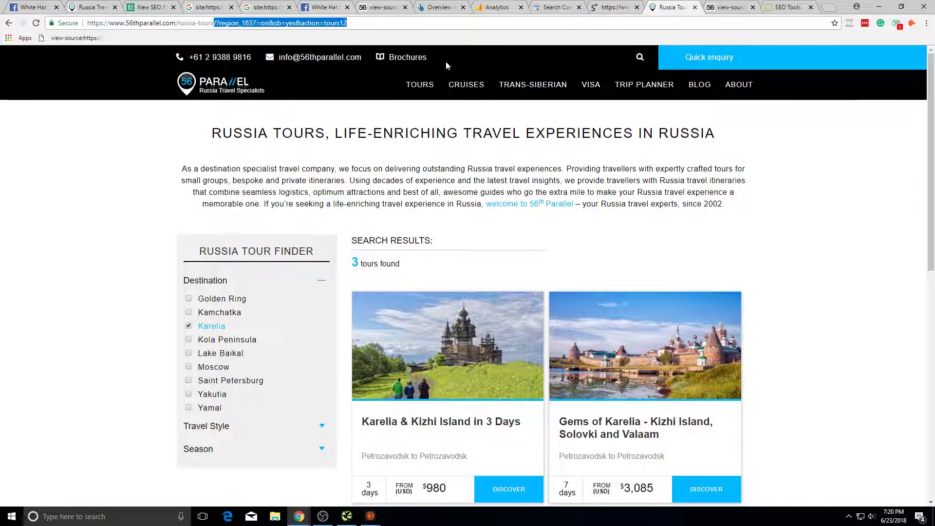
{"action": "left_click", "coordinate": [318, 23]}
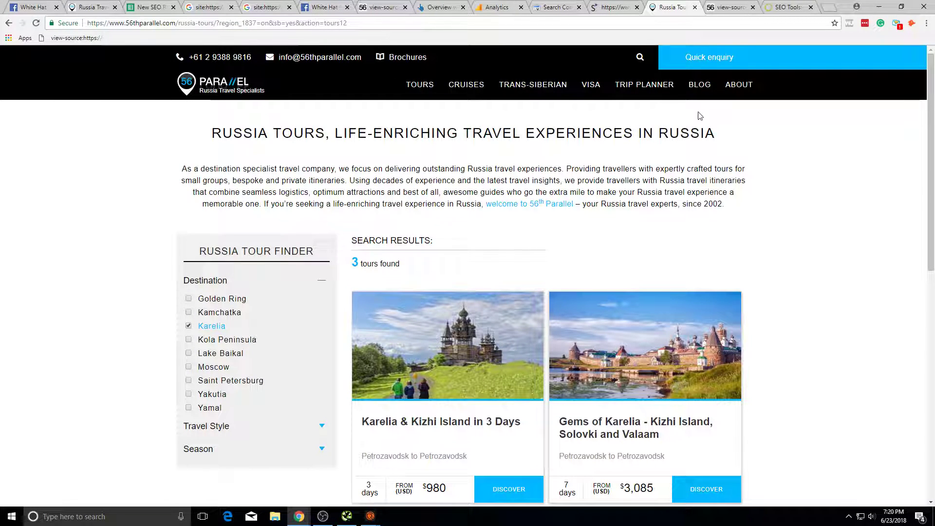
{"action": "scroll", "coordinate": [25, 241], "scroll_direction": "down", "scroll_amount": 10}
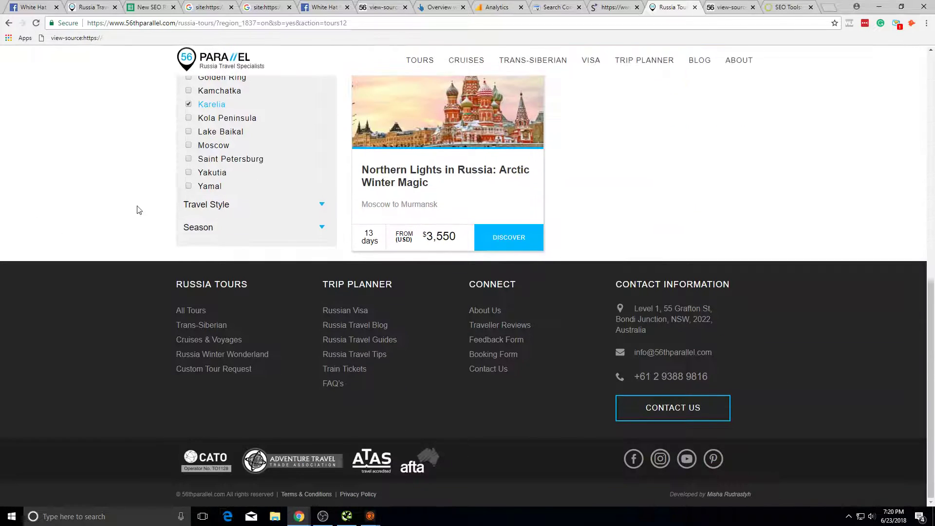
{"action": "scroll", "coordinate": [204, 221], "scroll_direction": "up", "scroll_amount": 6}
{"action": "scroll", "coordinate": [281, 216], "scroll_direction": "up", "scroll_amount": 3}
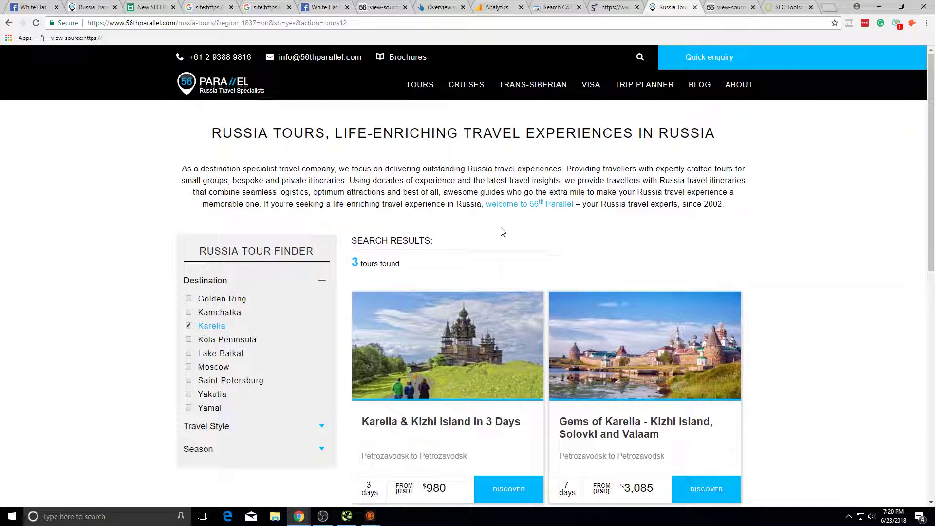
{"action": "left_click", "coordinate": [293, 23]}
{"action": "key", "text": "ctrl+c"}
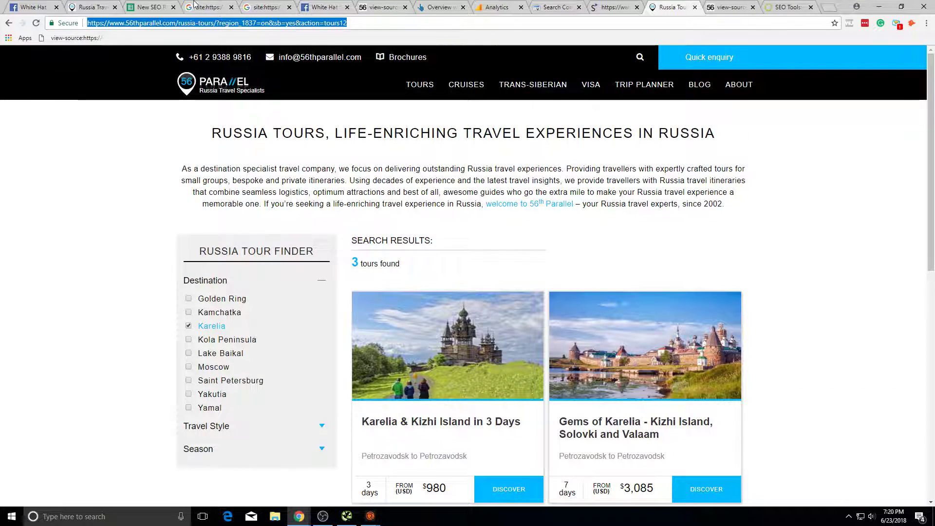
{"action": "left_click", "coordinate": [149, 6]}
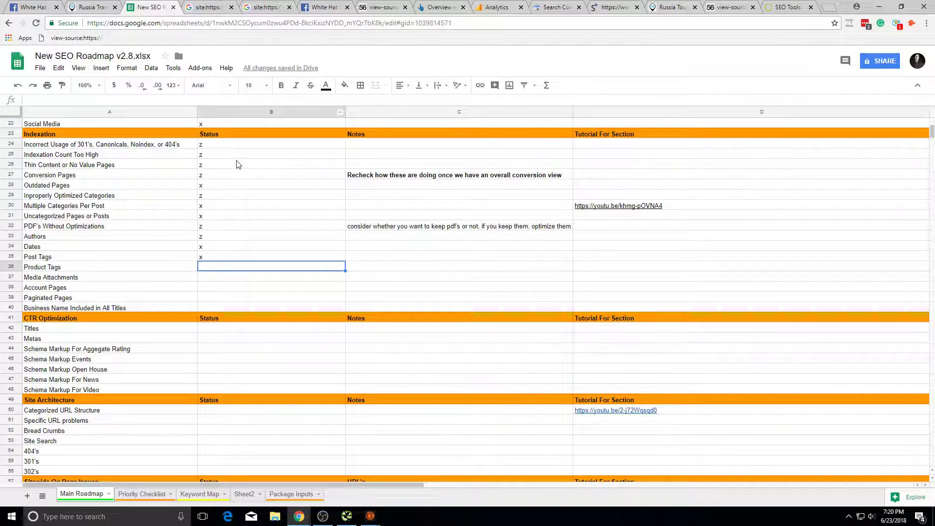
Step: In Priority Checklist A11, enter 'Figure out whether or not pages should be noindexed' plus the Karelia URL
{"action": "left_click", "coordinate": [143, 494]}
{"action": "key", "text": "ctrl+v"}
{"action": "key", "text": "ctrl+z"}
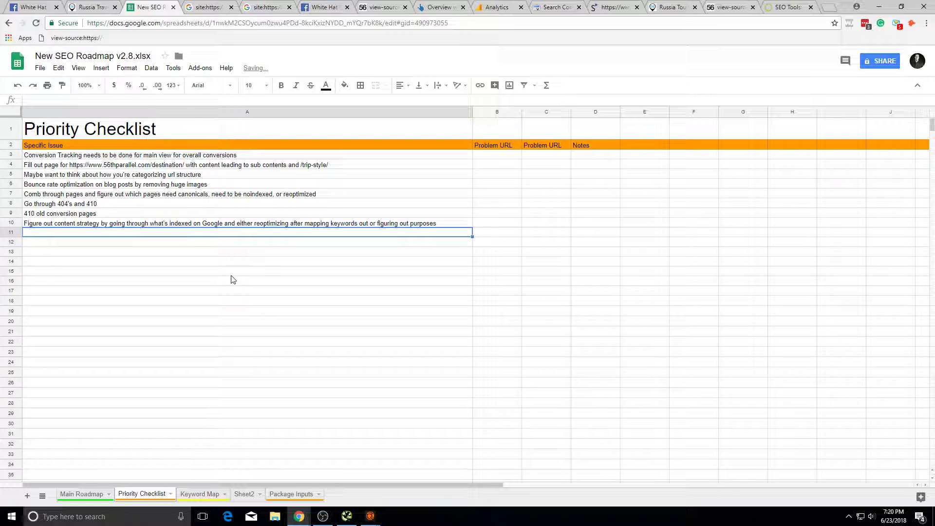
{"action": "type", "text": "Figure out wherther or not pages should be noindexed"}
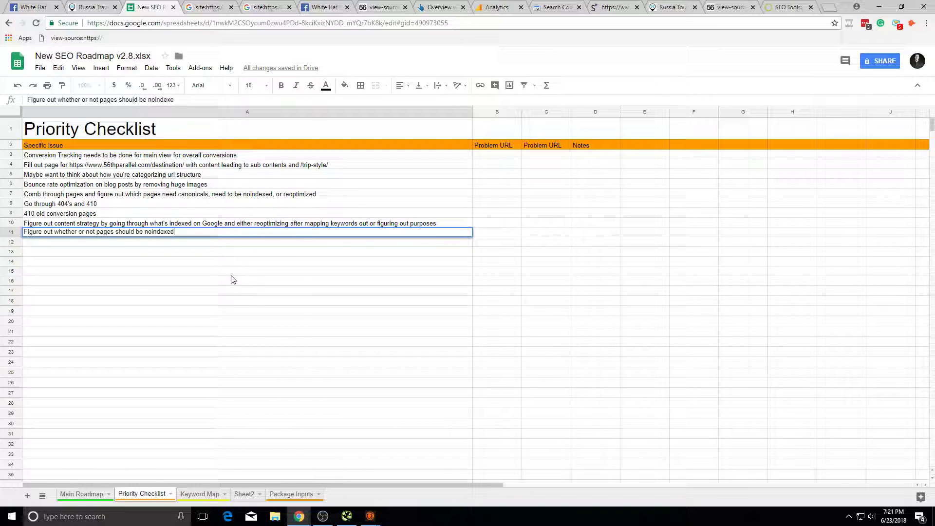
{"action": "key", "text": "ctrl+v"}
{"action": "left_click", "coordinate": [237, 274]}
{"action": "left_click", "coordinate": [281, 234]}
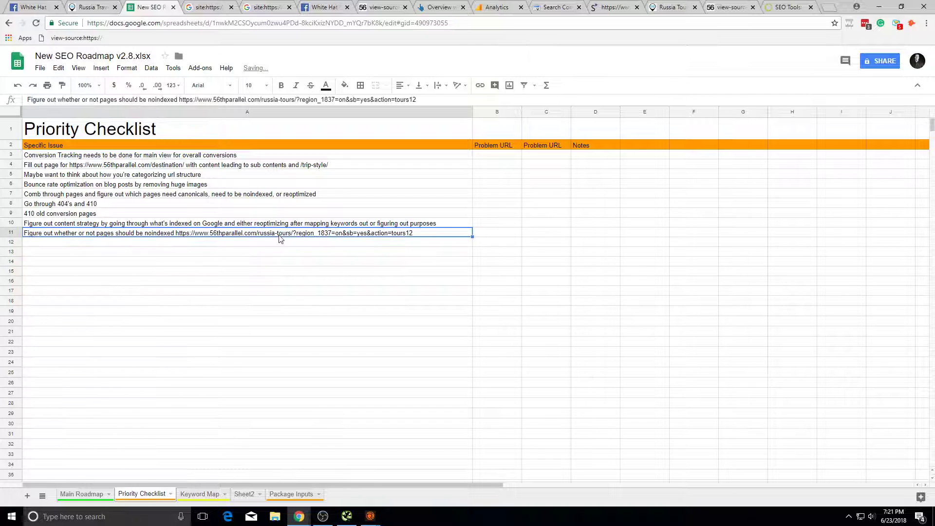
{"action": "key", "text": "ctrl+Tab"}
{"action": "key", "text": "alt+Tab"}
{"action": "key", "text": "alt+Tab"}
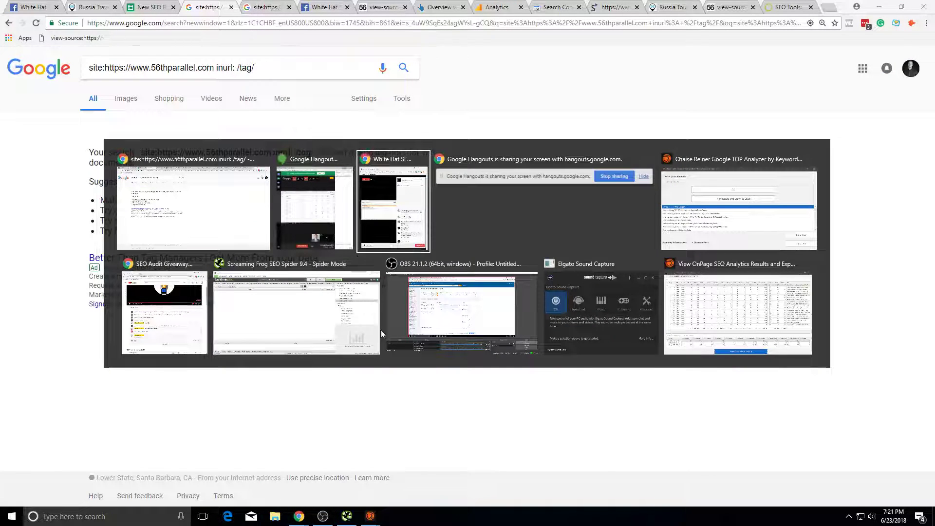
Step: In Screaming Frog, show all internal URLs as a flat list
{"action": "left_click", "coordinate": [319, 303]}
{"action": "left_click", "coordinate": [228, 21]}
{"action": "left_click", "coordinate": [26, 68]}
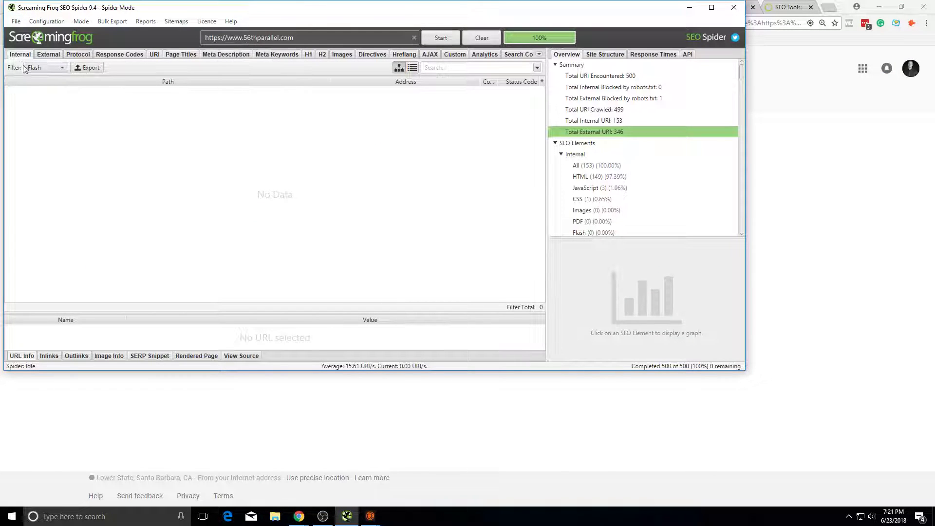
{"action": "left_click", "coordinate": [30, 68]}
{"action": "left_click", "coordinate": [37, 82]}
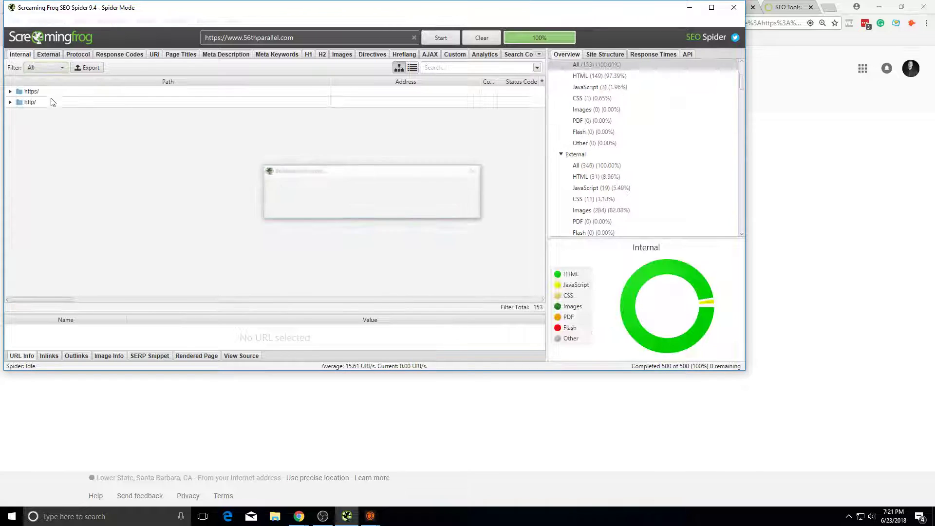
{"action": "left_click", "coordinate": [412, 68]}
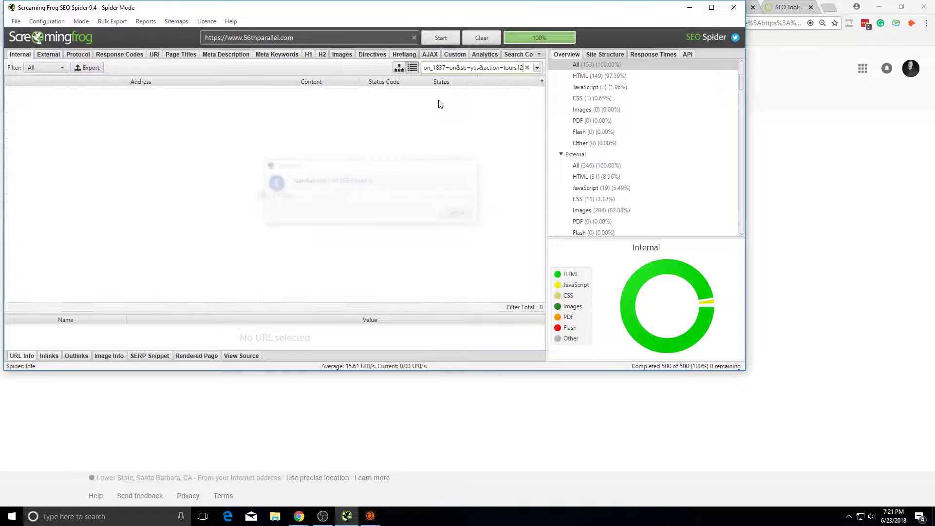
Step: Search the crawl for 'russia', review the 55 matching URLs, then close Screaming Frog
{"action": "left_click_drag", "start_coordinate": [474, 68], "coordinate": [3, 79]}
{"action": "left_click", "coordinate": [472, 68]}
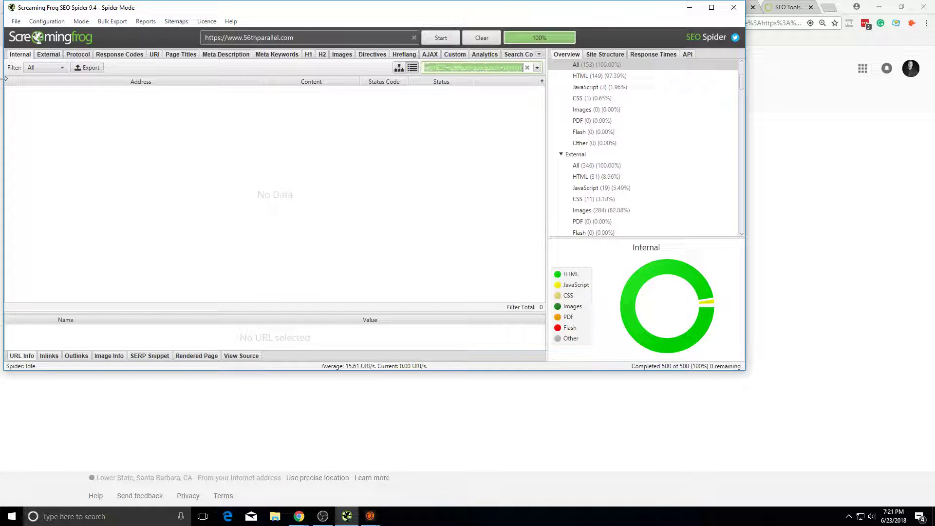
{"action": "type", "text": "russia"}
{"action": "key", "text": "Return"}
{"action": "scroll", "coordinate": [185, 205], "scroll_direction": "down", "scroll_amount": 10}
{"action": "scroll", "coordinate": [358, 257], "scroll_direction": "up", "scroll_amount": 10}
{"action": "left_click", "coordinate": [734, 7]}
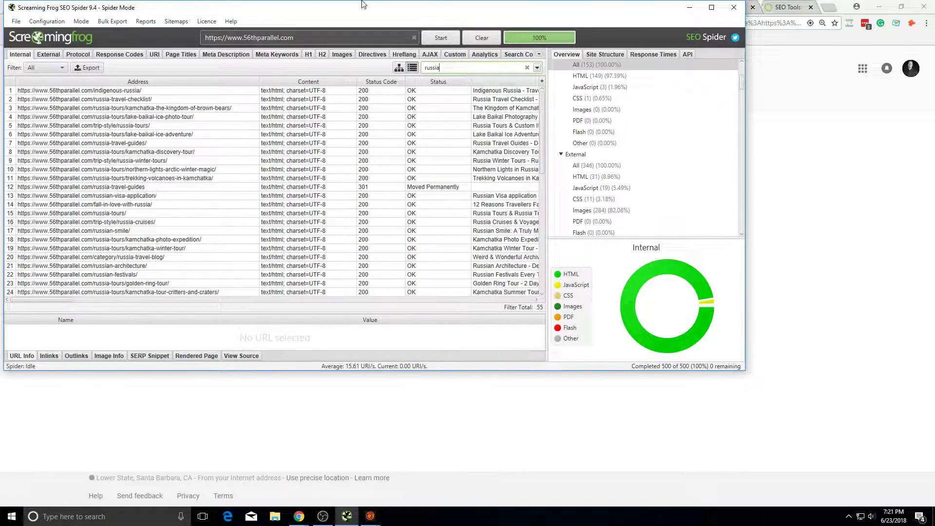
{"action": "left_click", "coordinate": [329, 7]}
Step: Go back from the Russia Tours results to the /blog/ page
{"action": "left_click", "coordinate": [395, 7]}
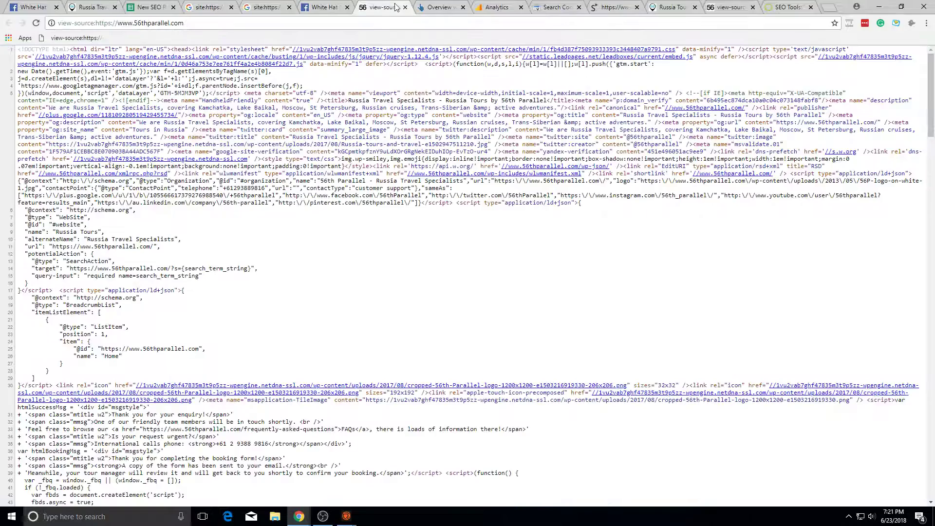
{"action": "left_click", "coordinate": [615, 8]}
{"action": "left_click", "coordinate": [660, 8]}
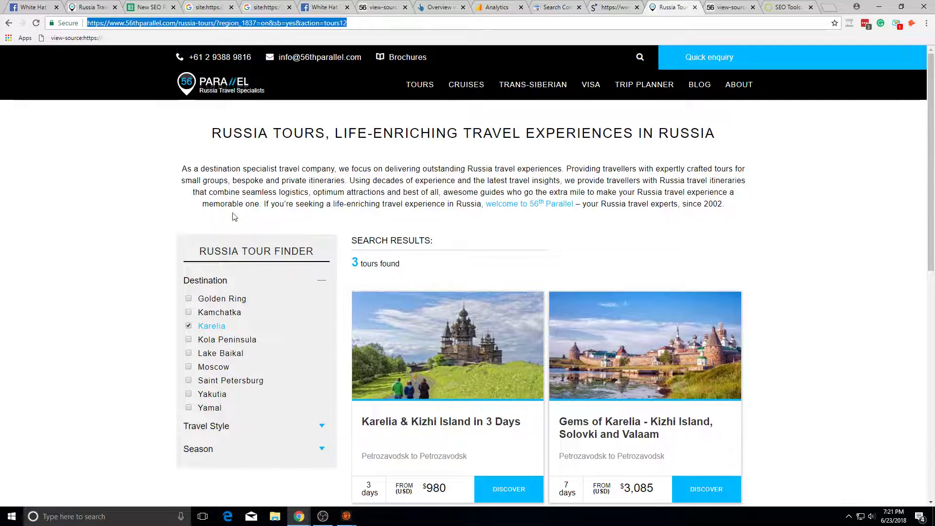
{"action": "left_click", "coordinate": [8, 24]}
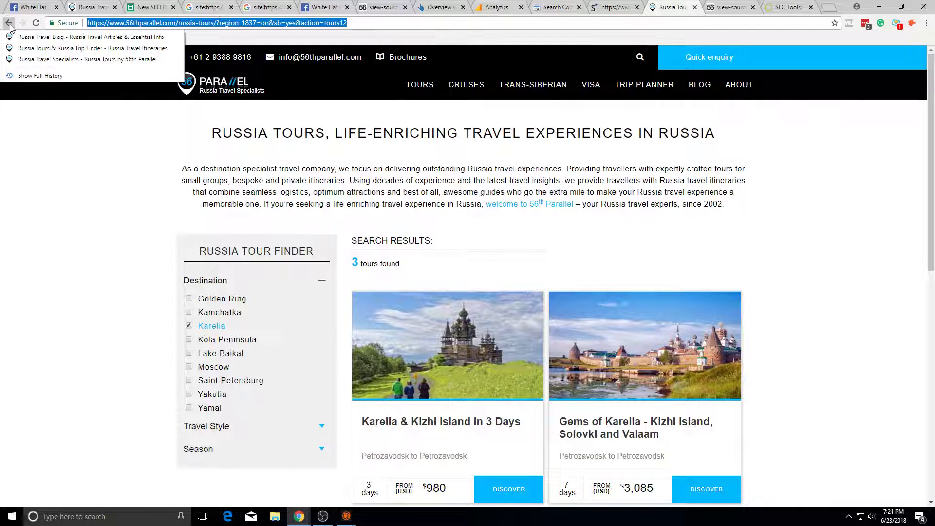
{"action": "left_click", "coordinate": [11, 27]}
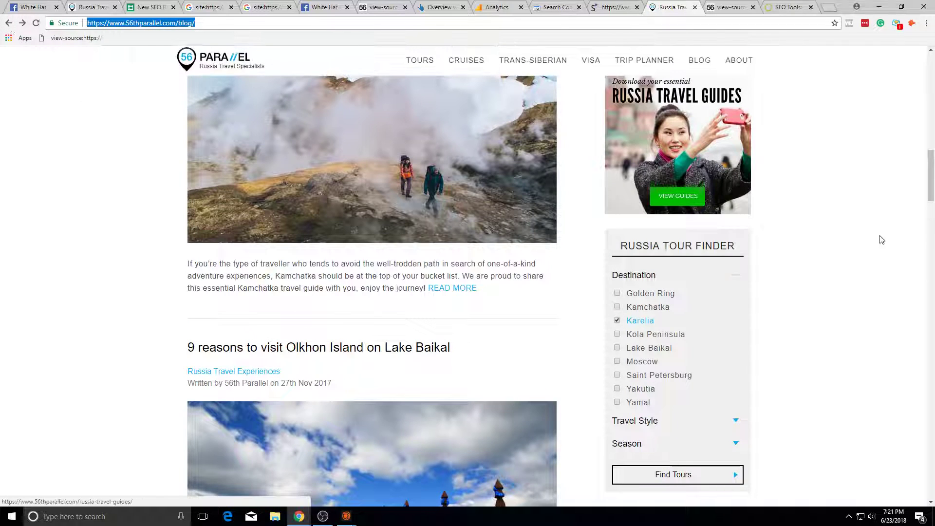
Step: Search the blog source for 'noindex' and 'rel="no' (no matches), then inspect the Lake Baikal label
{"action": "right_click", "coordinate": [839, 259]}
{"action": "left_click", "coordinate": [850, 381]}
{"action": "key", "text": "ctrl+f"}
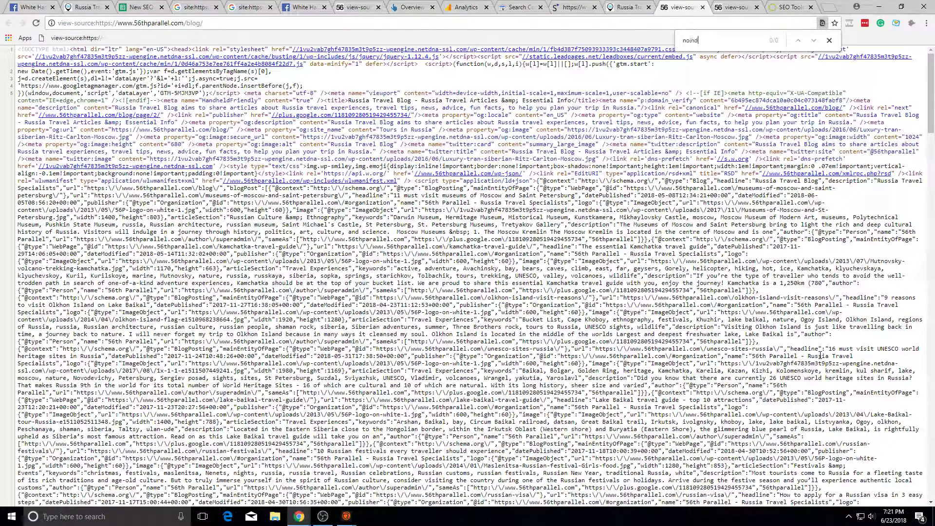
{"action": "type", "text": "noflo"}
{"action": "type", "text": "rel="}
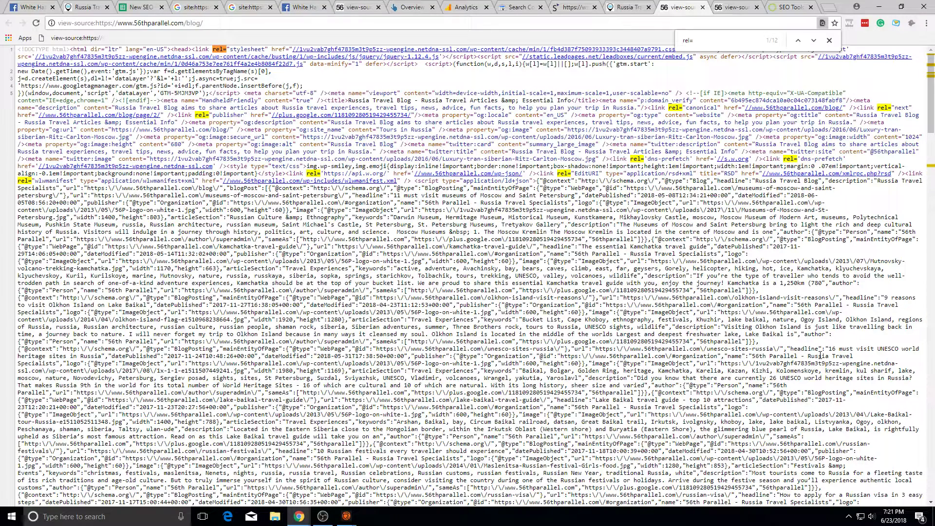
{"action": "type", "text": "\"no"}
{"action": "key", "text": "BackSpace"}
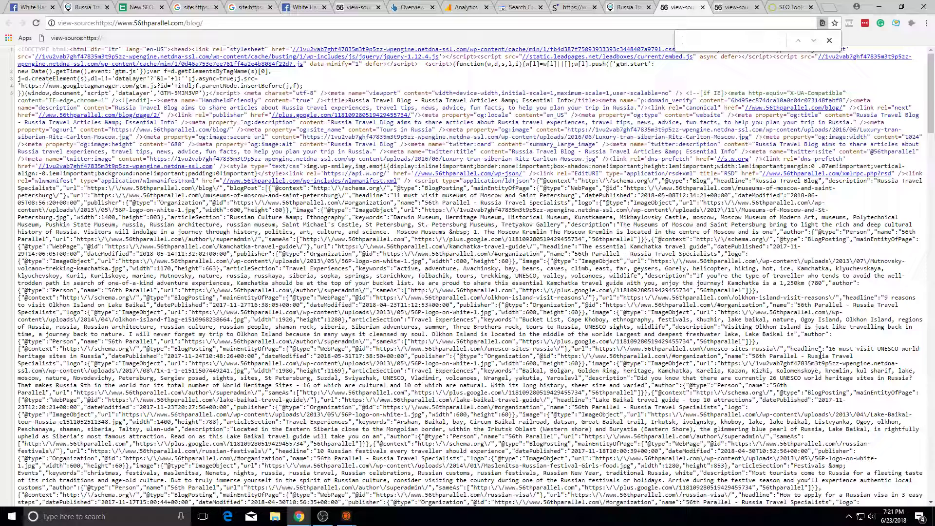
{"action": "left_click", "coordinate": [641, 6]}
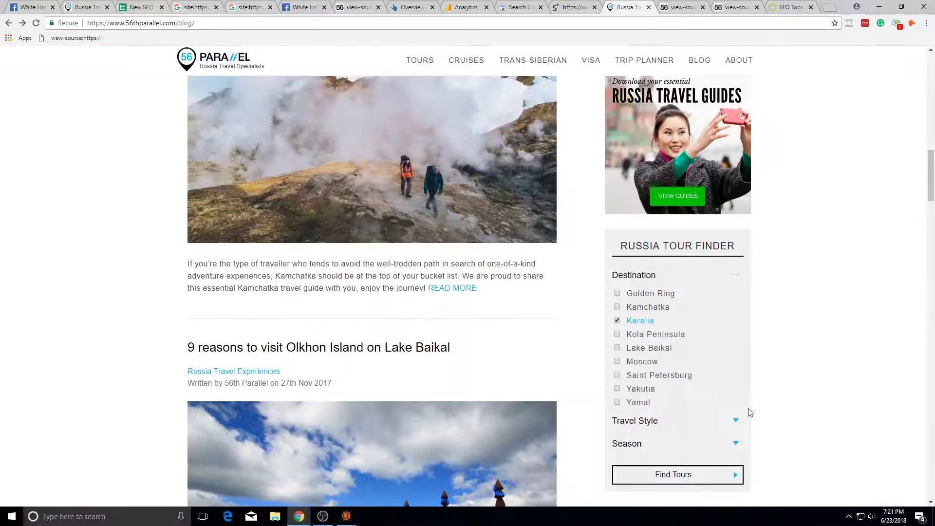
{"action": "right_click", "coordinate": [663, 348]}
{"action": "left_click", "coordinate": [700, 472]}
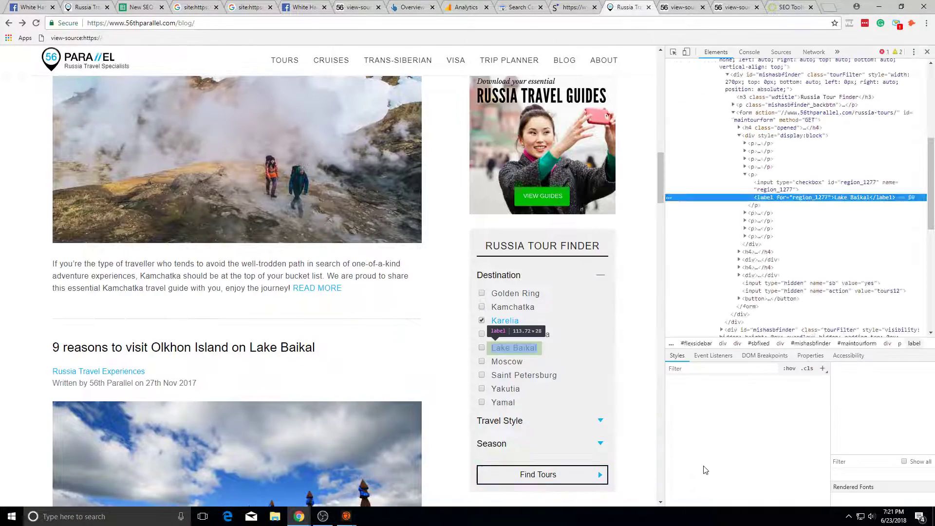
Step: Inspect the Lake Baikal and Moscow checkbox markup, then the Find Tours button in Elements
{"action": "left_click", "coordinate": [848, 190]}
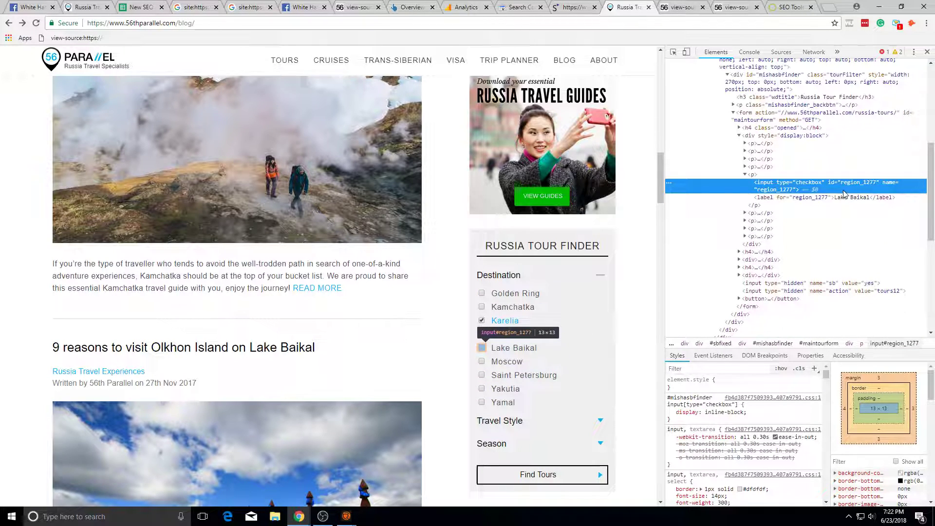
{"action": "left_click", "coordinate": [745, 214]}
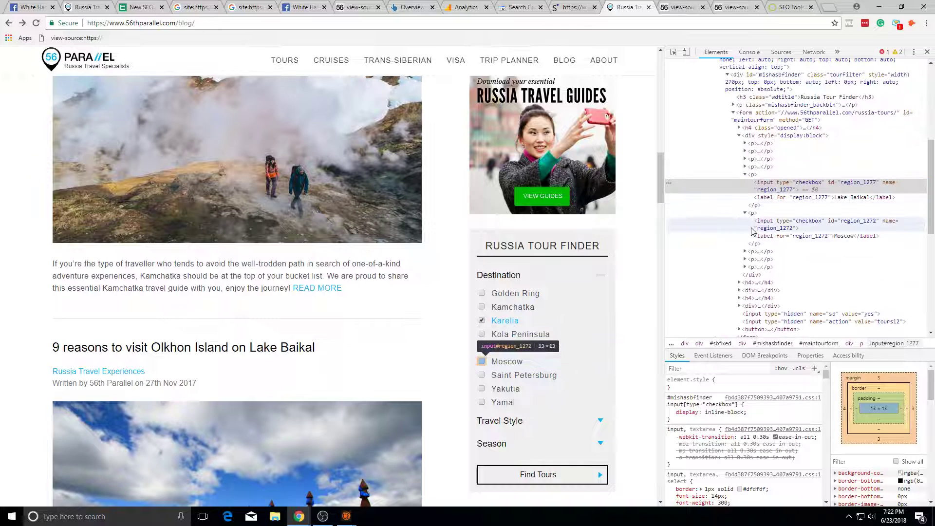
{"action": "left_click", "coordinate": [755, 243]}
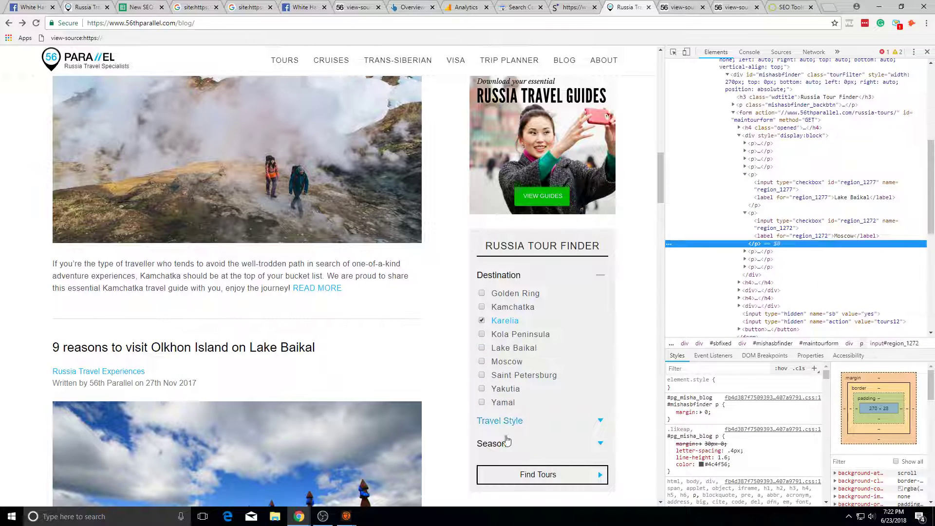
{"action": "right_click", "coordinate": [522, 473]}
{"action": "left_click", "coordinate": [541, 466]}
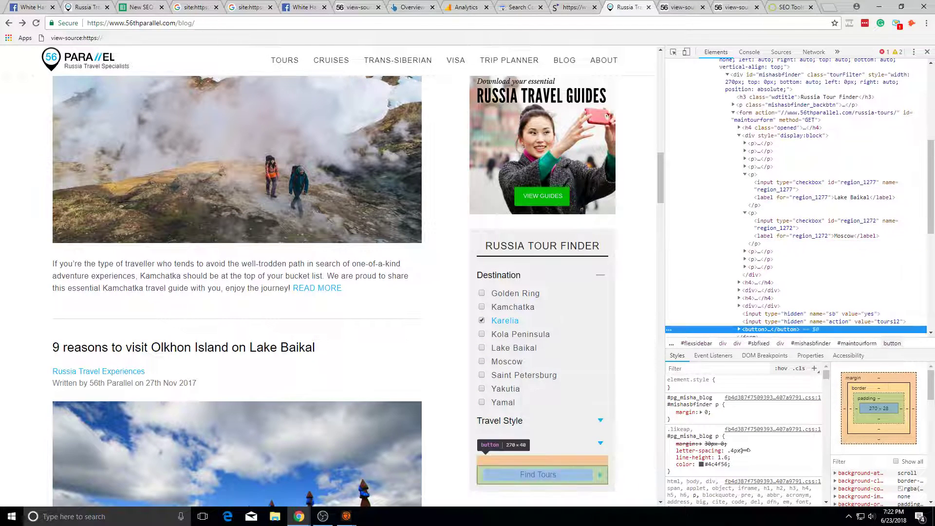
{"action": "scroll", "coordinate": [791, 331], "scroll_direction": "down", "scroll_amount": 2}
{"action": "left_click", "coordinate": [739, 232]}
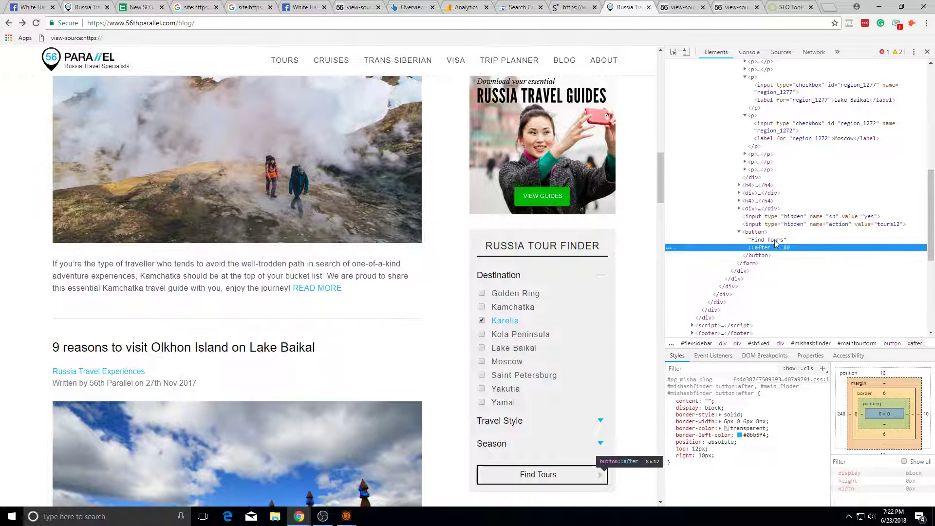
Step: Check the form's hidden action input and the Season winter/summer options, then close DevTools
{"action": "left_click", "coordinate": [769, 225]}
{"action": "left_click", "coordinate": [739, 201]}
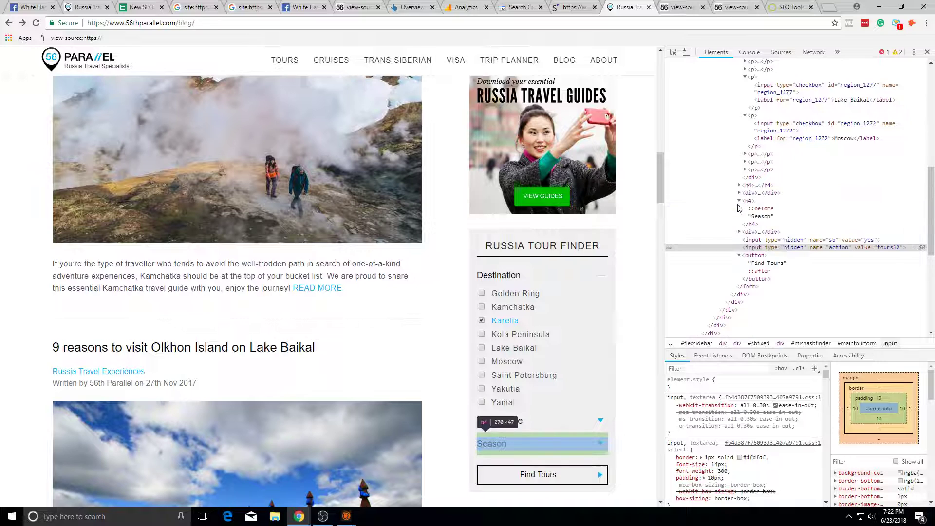
{"action": "left_click", "coordinate": [739, 201]}
{"action": "left_click", "coordinate": [739, 208]}
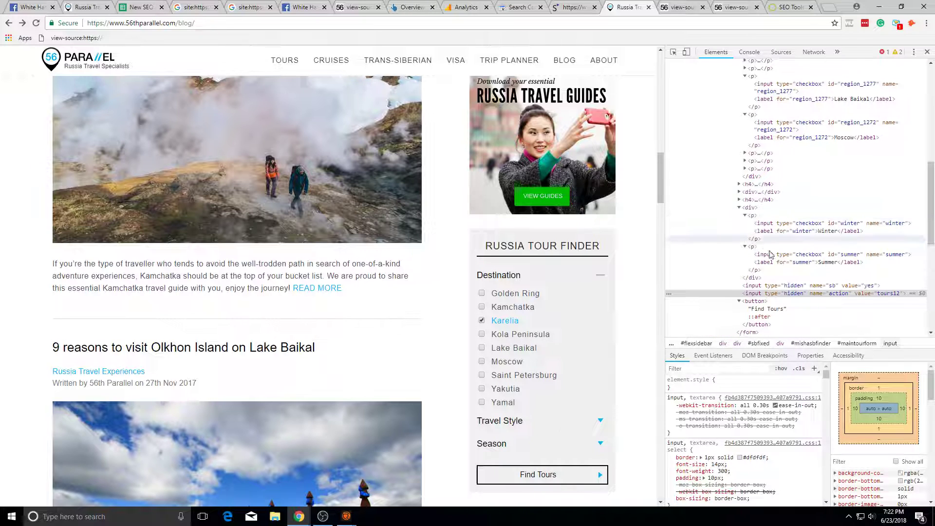
{"action": "scroll", "coordinate": [767, 250], "scroll_direction": "down", "scroll_amount": 4}
{"action": "scroll", "coordinate": [768, 250], "scroll_direction": "up", "scroll_amount": 1}
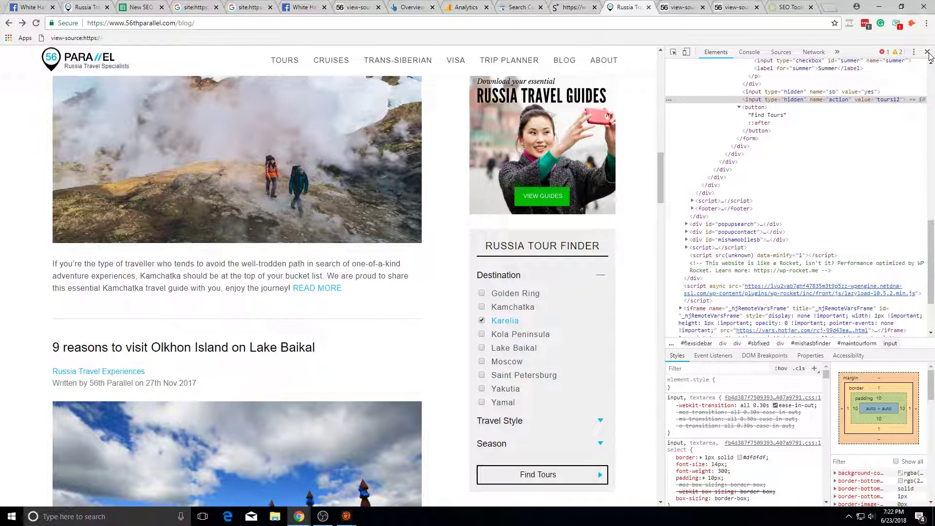
{"action": "key", "text": "F12"}
Step: Glance at the Analytics Search Terms and Search Console tabs, then return to the 56th Parallel blog
{"action": "left_click", "coordinate": [466, 7]}
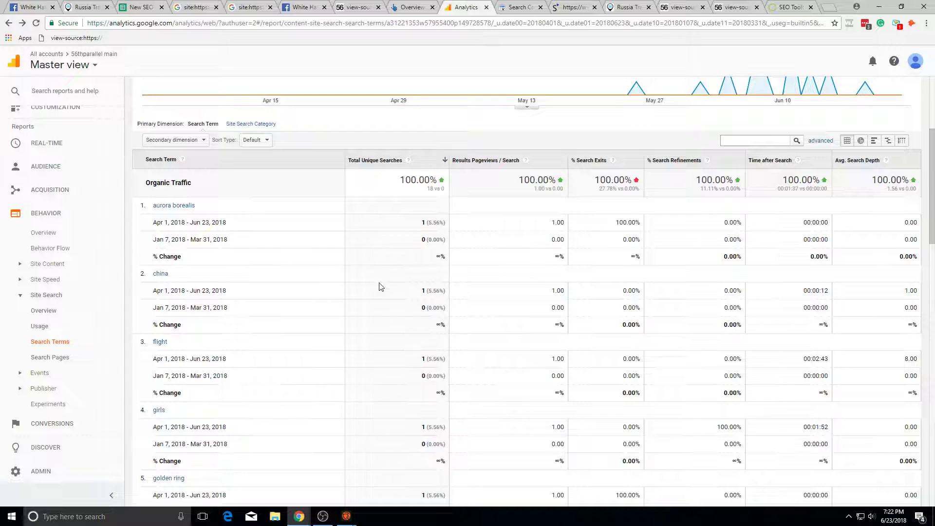
{"action": "scroll", "coordinate": [380, 287], "scroll_direction": "up", "scroll_amount": 4}
{"action": "left_click", "coordinate": [519, 7]}
{"action": "left_click", "coordinate": [475, 8]}
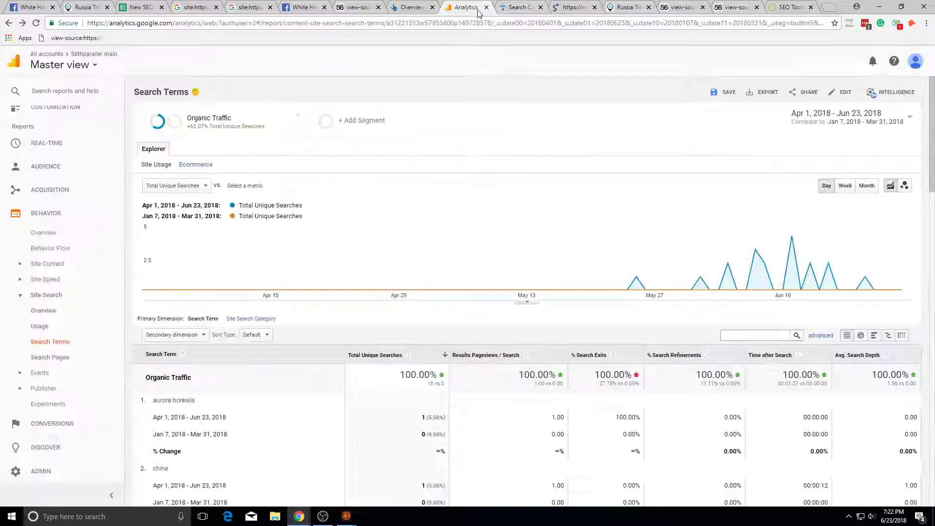
{"action": "left_click", "coordinate": [644, 6]}
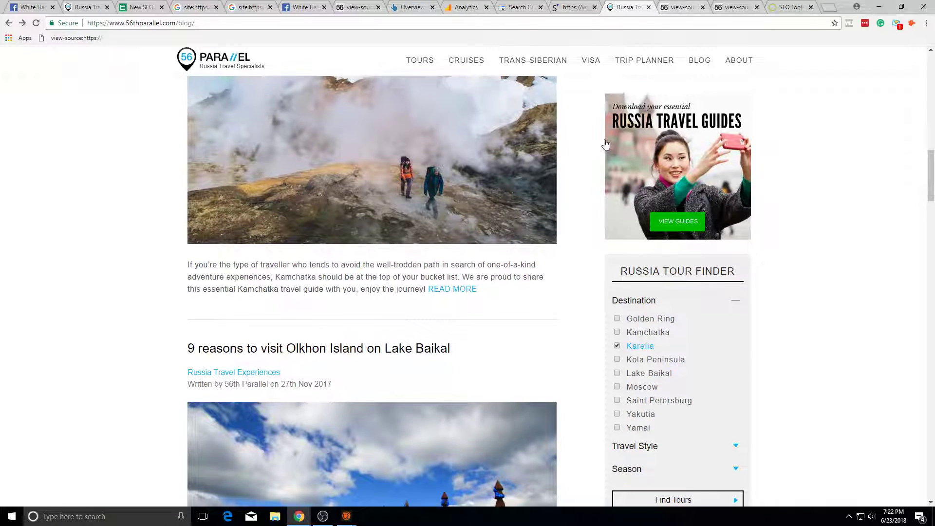
Step: View the 56th Parallel blog page's HTML source
{"action": "scroll", "coordinate": [594, 121], "scroll_direction": "up", "scroll_amount": 14}
{"action": "scroll", "coordinate": [536, 229], "scroll_direction": "down", "scroll_amount": 12}
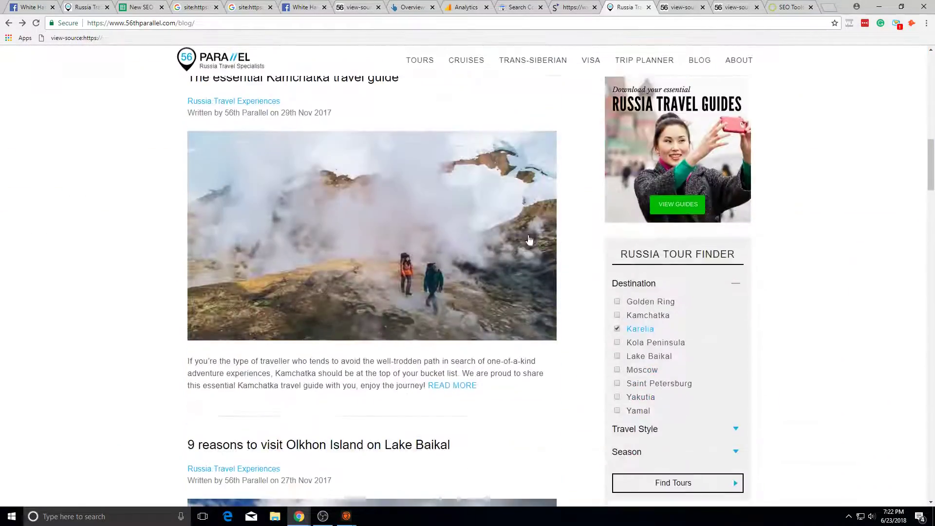
{"action": "scroll", "coordinate": [538, 240], "scroll_direction": "down", "scroll_amount": 2}
{"action": "scroll", "coordinate": [538, 240], "scroll_direction": "up", "scroll_amount": 7}
{"action": "right_click", "coordinate": [210, 203]}
{"action": "right_click", "coordinate": [126, 228]}
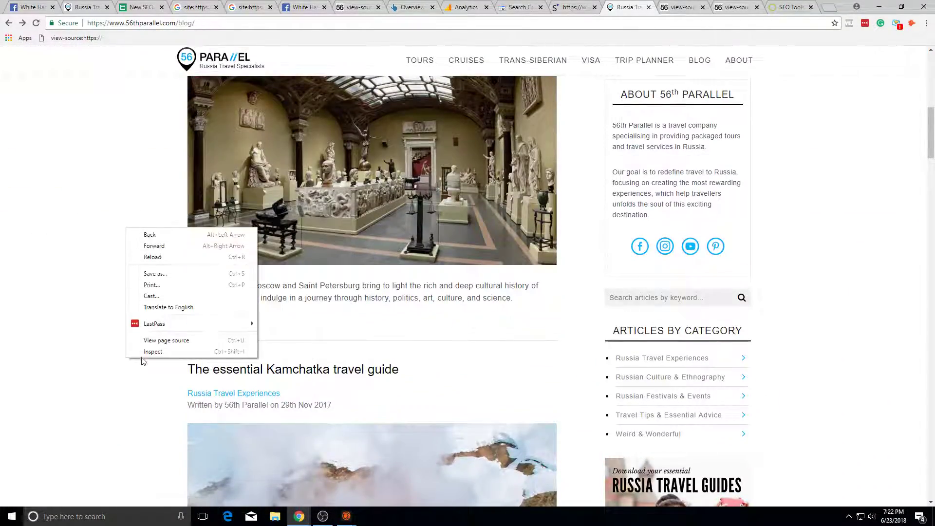
{"action": "left_click", "coordinate": [148, 340]}
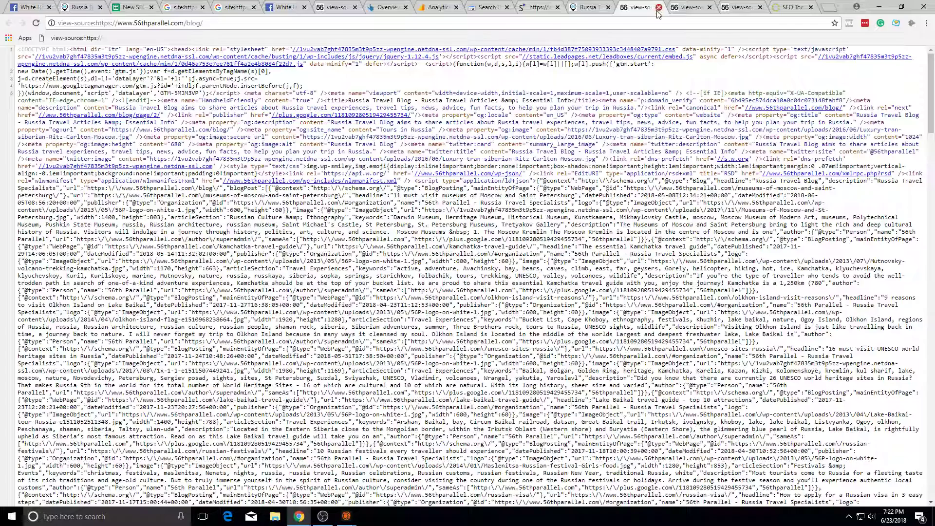
Step: Close the source tab and select the noindex checklist item A11 in the SEO roadmap
{"action": "left_click", "coordinate": [658, 7]}
{"action": "left_click", "coordinate": [539, 7]}
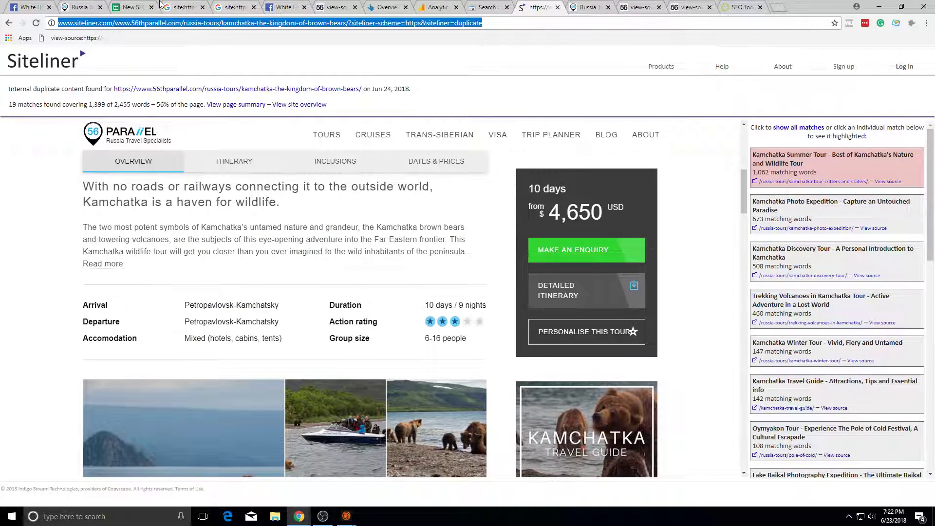
{"action": "left_click", "coordinate": [159, 4]}
{"action": "left_click", "coordinate": [233, 226]}
Step: Append '(check server logs)' to the noindex checklist item in A11
{"action": "double_click", "coordinate": [432, 231]}
{"action": "type", "text": "(check server logs)"}
{"action": "left_click", "coordinate": [436, 243]}
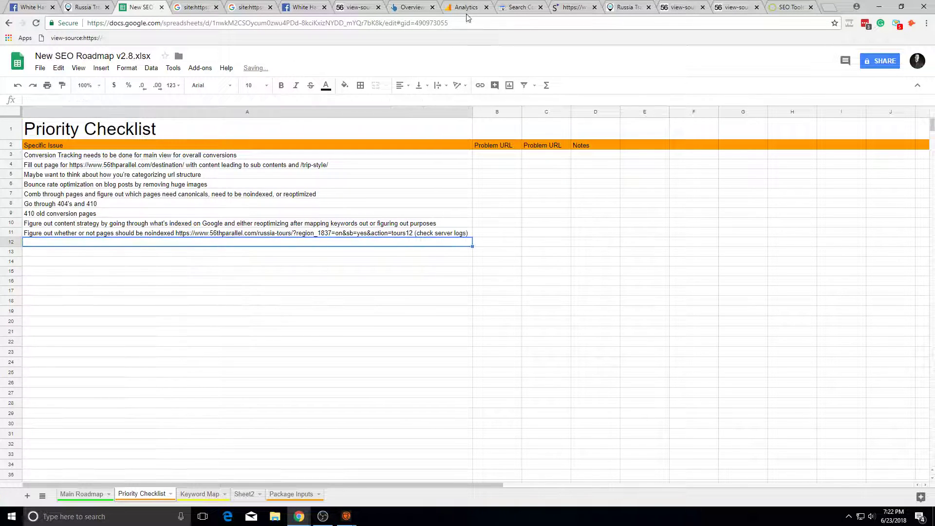
Step: Review the Analytics, ahrefs, Facebook and Google search tabs, closing page source, then return to the sheet
{"action": "left_click", "coordinate": [463, 7]}
{"action": "left_click", "coordinate": [409, 6]}
{"action": "left_click", "coordinate": [463, 6]}
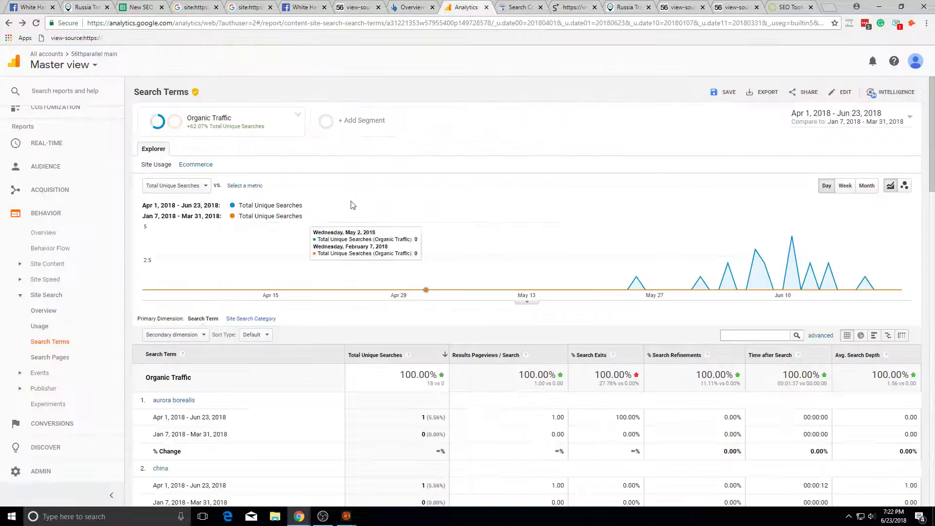
{"action": "left_click", "coordinate": [311, 6]}
{"action": "left_click", "coordinate": [352, 7]}
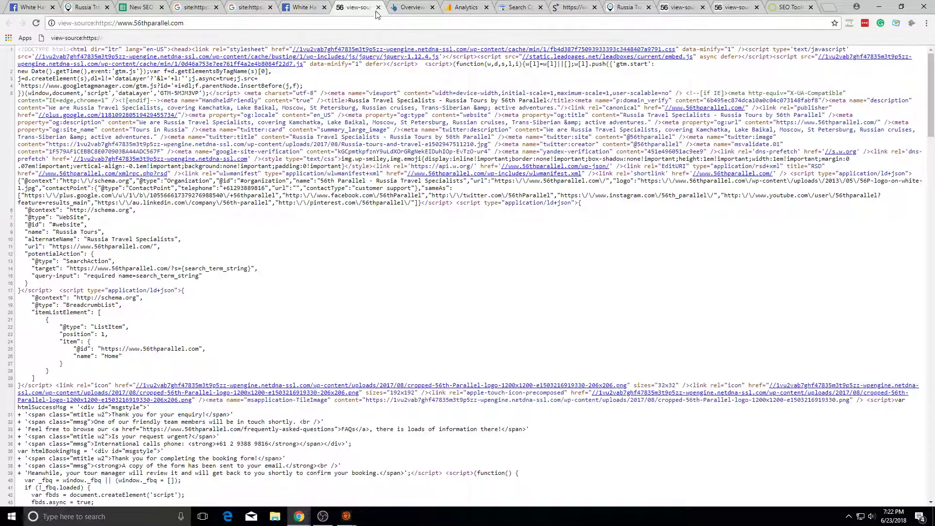
{"action": "left_click", "coordinate": [378, 7]}
{"action": "left_click", "coordinate": [249, 6]}
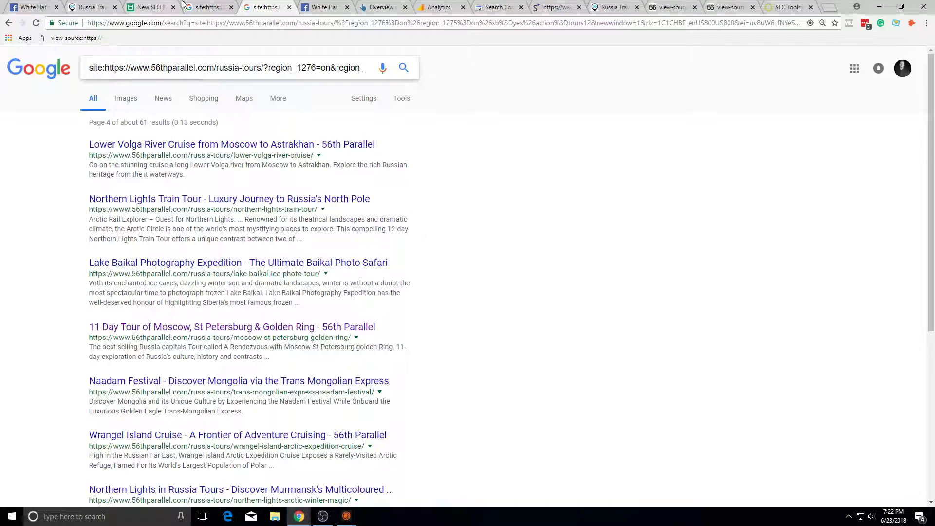
{"action": "scroll", "coordinate": [260, 182], "scroll_direction": "down", "scroll_amount": 5}
{"action": "left_click", "coordinate": [210, 6]}
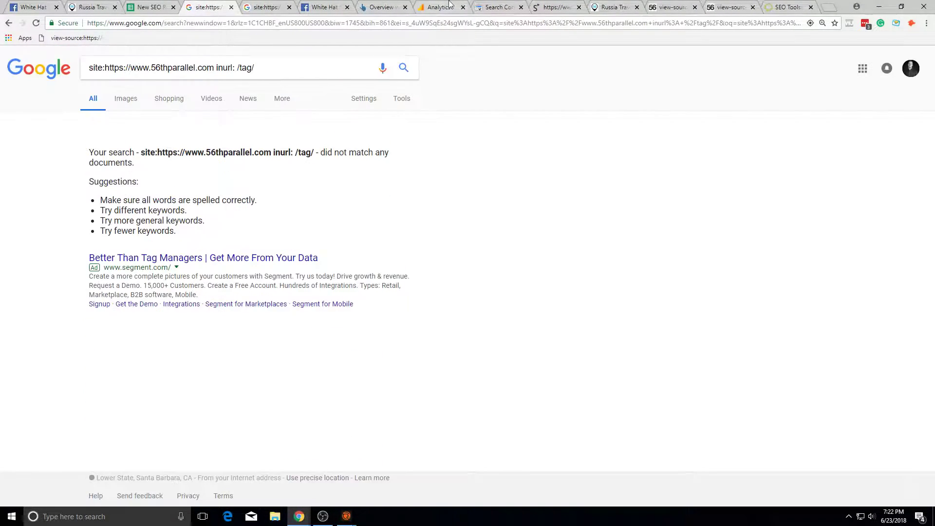
{"action": "left_click", "coordinate": [482, 6]}
{"action": "left_click", "coordinate": [161, 7]}
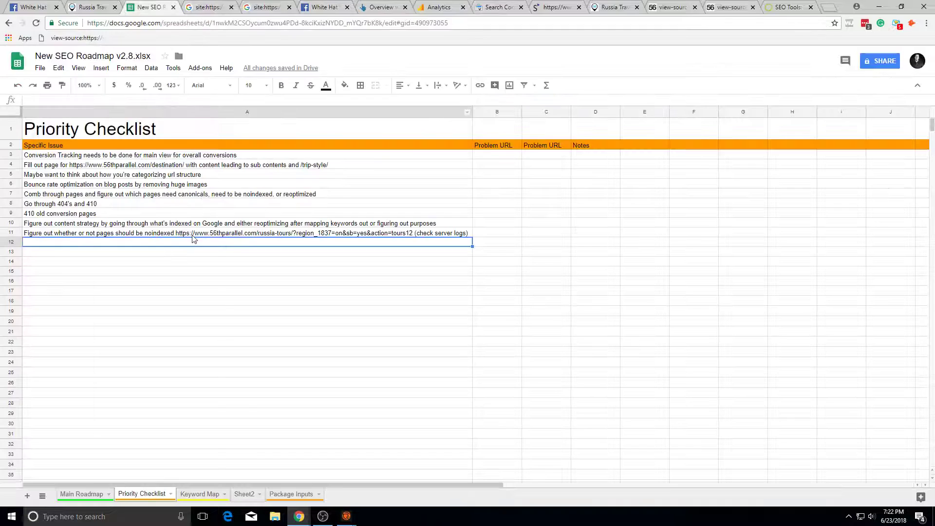
Step: On Main Roadmap, mark Product Tags z with the note 'look at server logs'
{"action": "left_click", "coordinate": [82, 494]}
{"action": "left_click", "coordinate": [221, 268]}
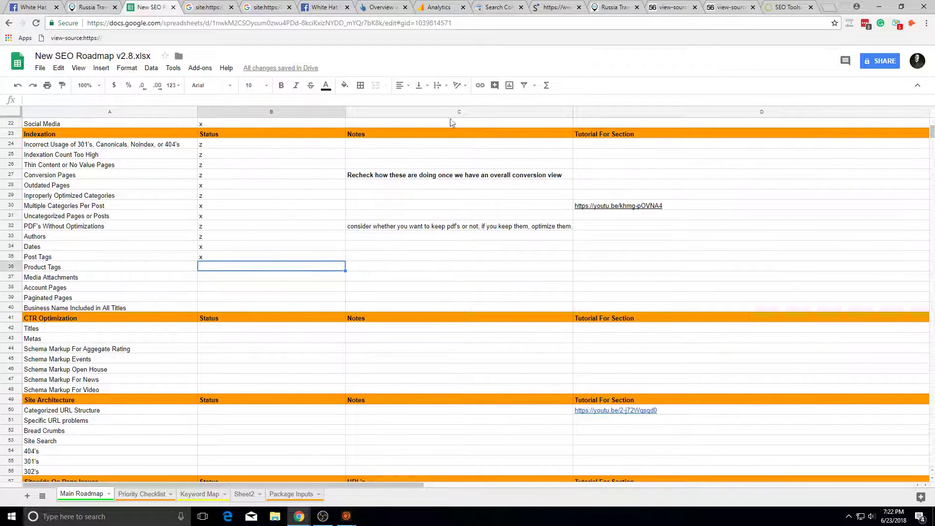
{"action": "type", "text": "x"}
{"action": "key", "text": "Return"}
{"action": "left_click", "coordinate": [253, 270]}
{"action": "type", "text": "z"}
{"action": "key", "text": "Return"}
{"action": "left_click", "coordinate": [376, 268]}
{"action": "type", "text": "look at server logs"}
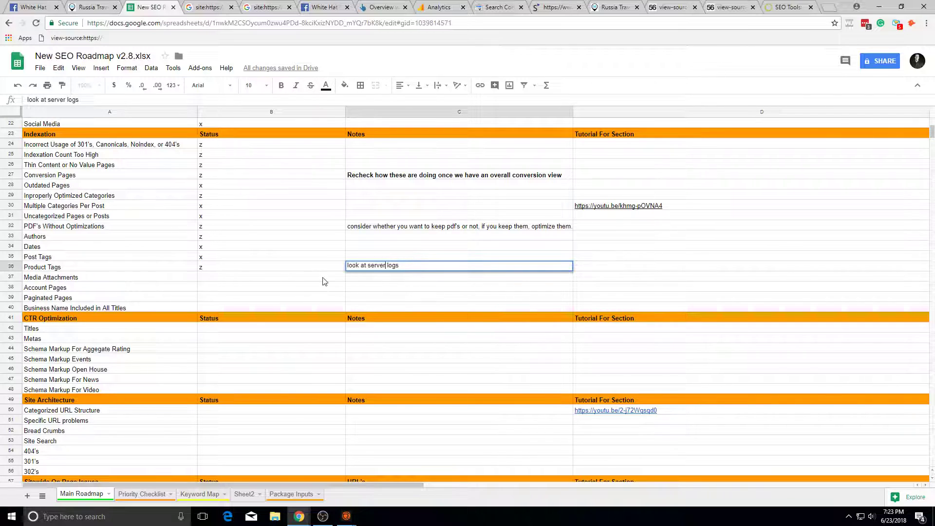
Step: Mark Media Attachments, Account Pages and Paginated Pages with x
{"action": "left_click", "coordinate": [298, 278]}
{"action": "type", "text": "x"}
{"action": "key", "text": "Return"}
{"action": "left_click", "coordinate": [292, 297]}
{"action": "left_click", "coordinate": [295, 289]}
{"action": "type", "text": "x"}
{"action": "key", "text": "Return"}
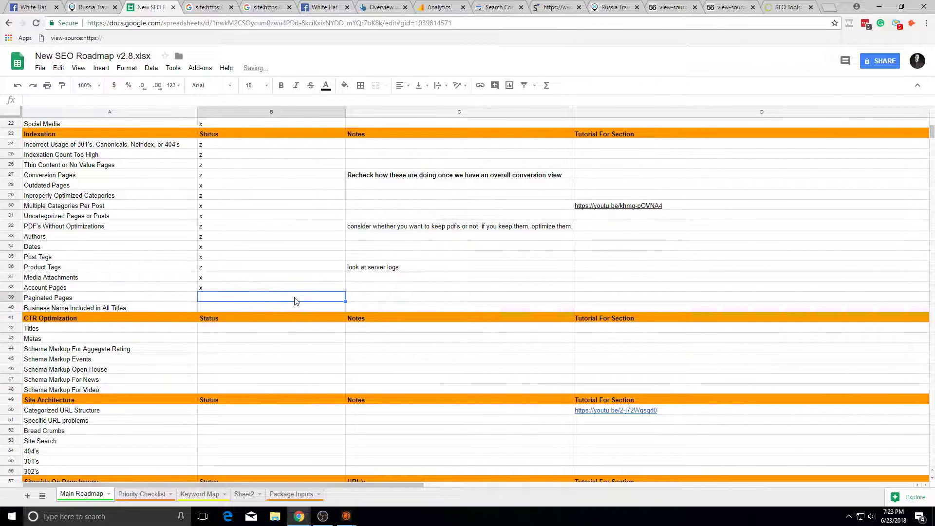
{"action": "type", "text": "x"}
{"action": "key", "text": "Return"}
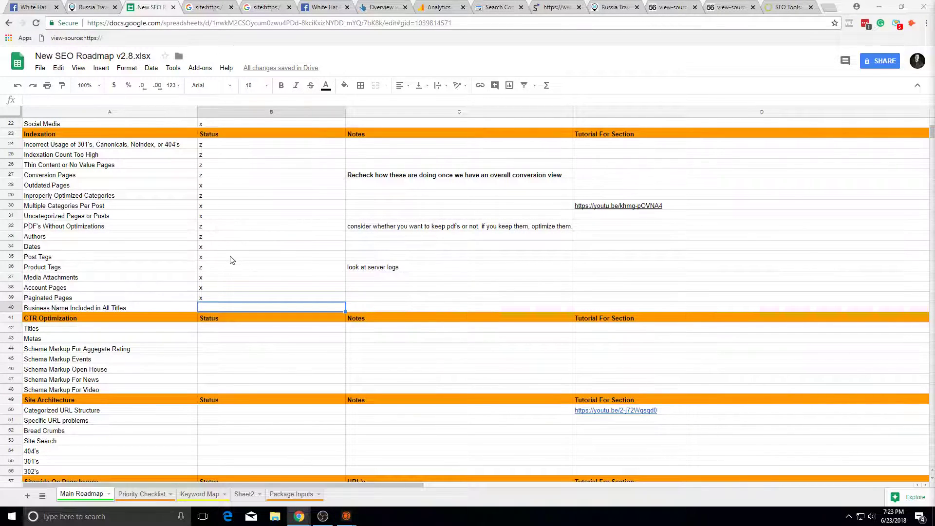
Step: Search Google for site:56thparallel.com page/ URLs
{"action": "left_click", "coordinate": [209, 5]}
{"action": "key", "text": "BackSpace"}
{"action": "key", "text": "BackSpace"}
{"action": "type", "text": "page/"}
{"action": "key", "text": "Return"}
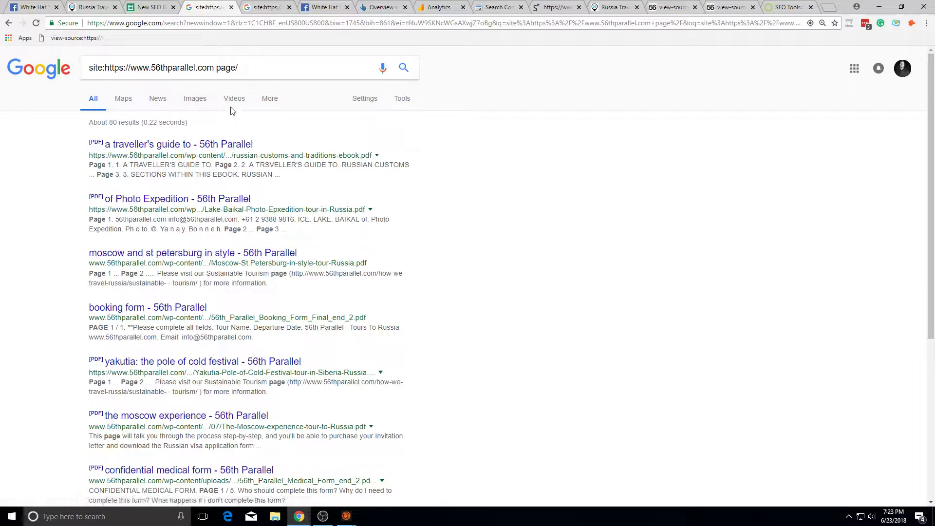
{"action": "scroll", "coordinate": [231, 161], "scroll_direction": "down", "scroll_amount": 5}
{"action": "scroll", "coordinate": [244, 146], "scroll_direction": "up", "scroll_amount": 5}
Step: Narrow the site search to page/2/ URLs
{"action": "scroll", "coordinate": [244, 142], "scroll_direction": "down", "scroll_amount": 1}
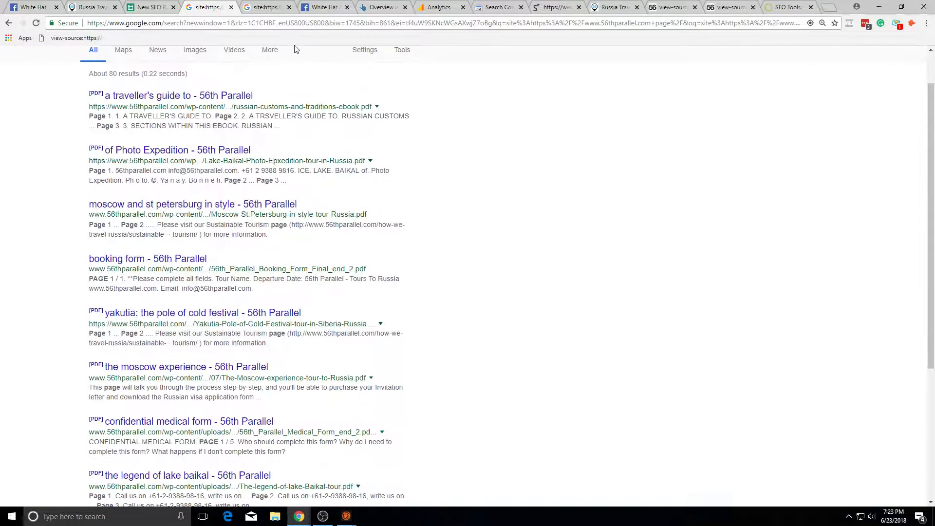
{"action": "scroll", "coordinate": [297, 62], "scroll_direction": "up", "scroll_amount": 1}
{"action": "left_click", "coordinate": [290, 68]}
{"action": "type", "text": "2"}
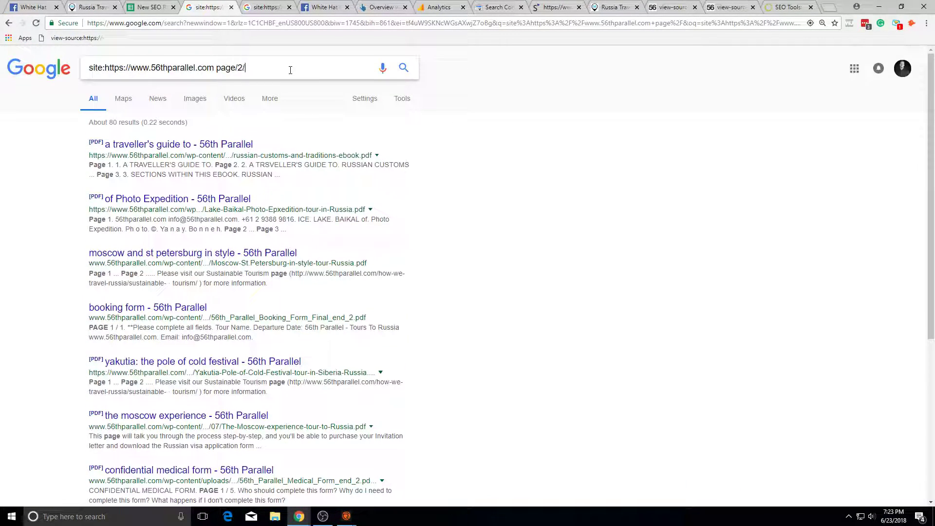
{"action": "type", "text": "/"}
{"action": "key", "text": "Return"}
{"action": "scroll", "coordinate": [308, 63], "scroll_direction": "down", "scroll_amount": 10}
Step: Page through the site: results to page 7, including omitted results
{"action": "left_click", "coordinate": [309, 451]}
{"action": "scroll", "coordinate": [253, 433], "scroll_direction": "down", "scroll_amount": 5}
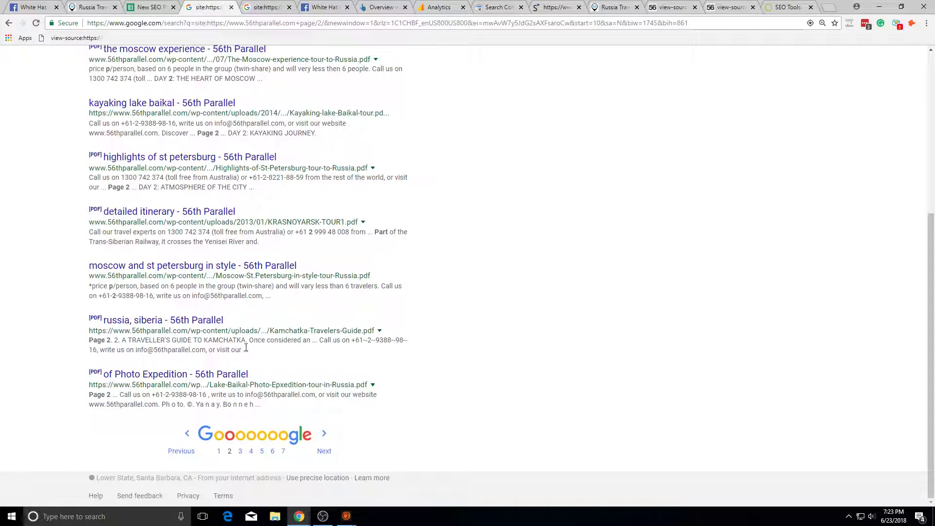
{"action": "left_click", "coordinate": [261, 450]}
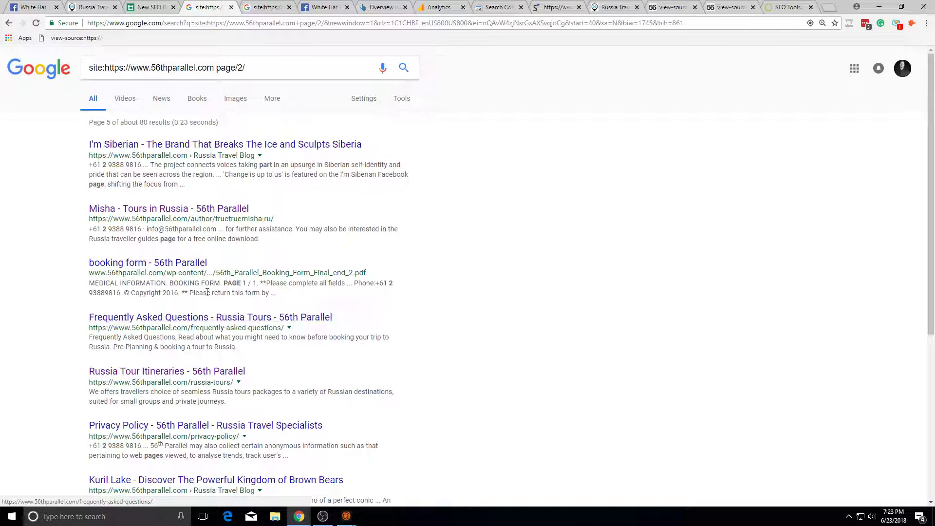
{"action": "scroll", "coordinate": [187, 267], "scroll_direction": "down", "scroll_amount": 5}
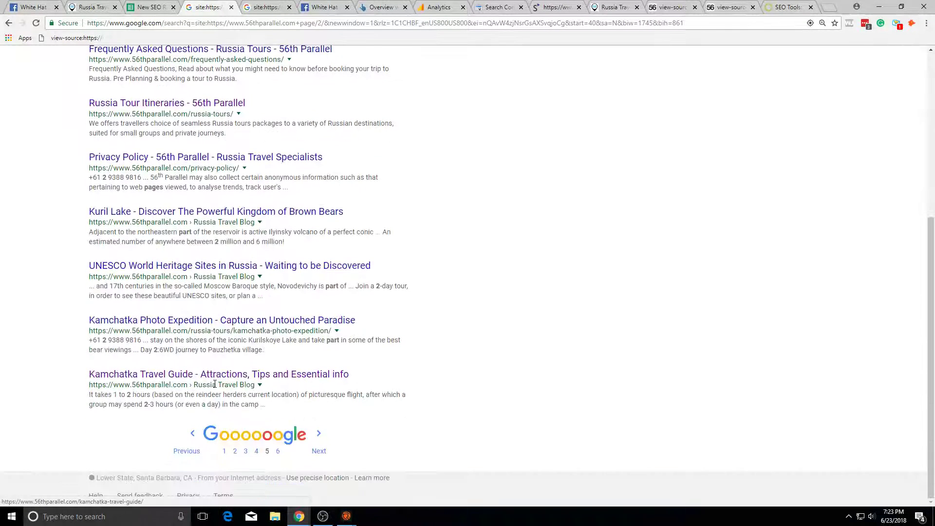
{"action": "scroll", "coordinate": [271, 447], "scroll_direction": "down", "scroll_amount": 8}
{"action": "right_click", "coordinate": [234, 431]}
{"action": "left_click", "coordinate": [214, 405]}
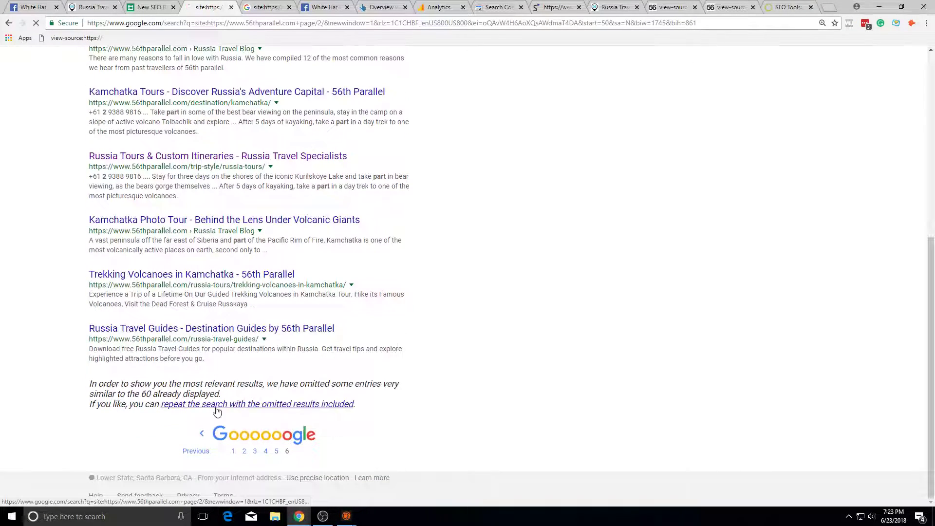
{"action": "left_click", "coordinate": [215, 405]}
{"action": "scroll", "coordinate": [254, 426], "scroll_direction": "down", "scroll_amount": 10}
{"action": "left_click", "coordinate": [261, 441]}
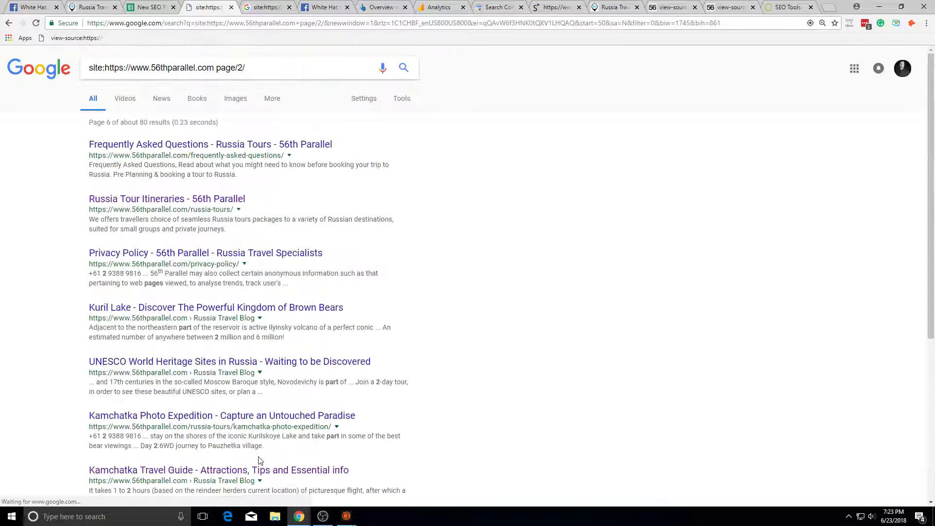
{"action": "scroll", "coordinate": [262, 458], "scroll_direction": "down", "scroll_amount": 10}
{"action": "left_click", "coordinate": [282, 452]}
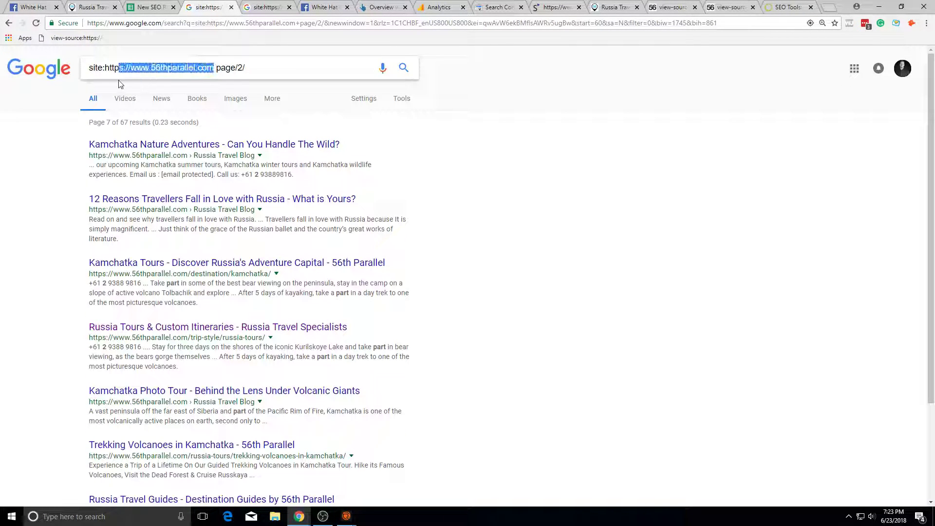
Step: Search for 'plugin checker', open pluginchecker.com, then close it
{"action": "left_click", "coordinate": [106, 69]}
{"action": "key", "text": "ctrl+a"}
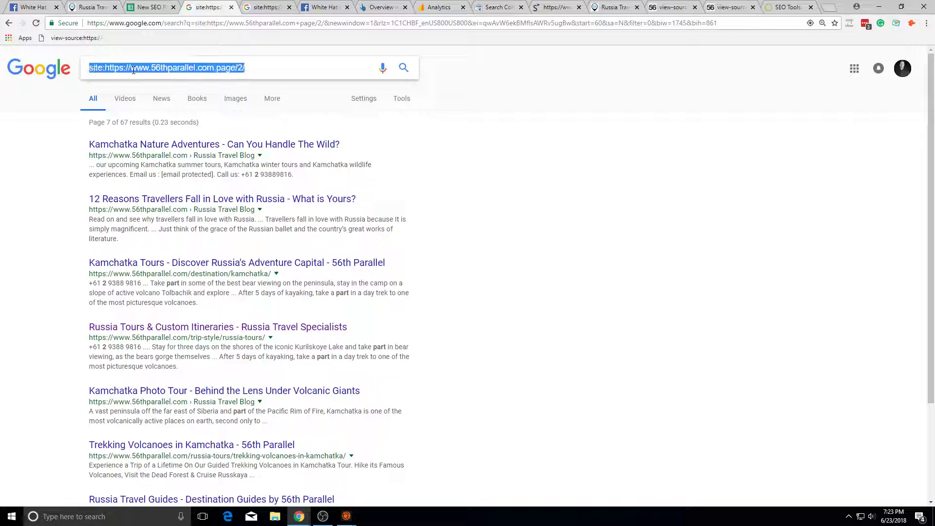
{"action": "type", "text": "site"}
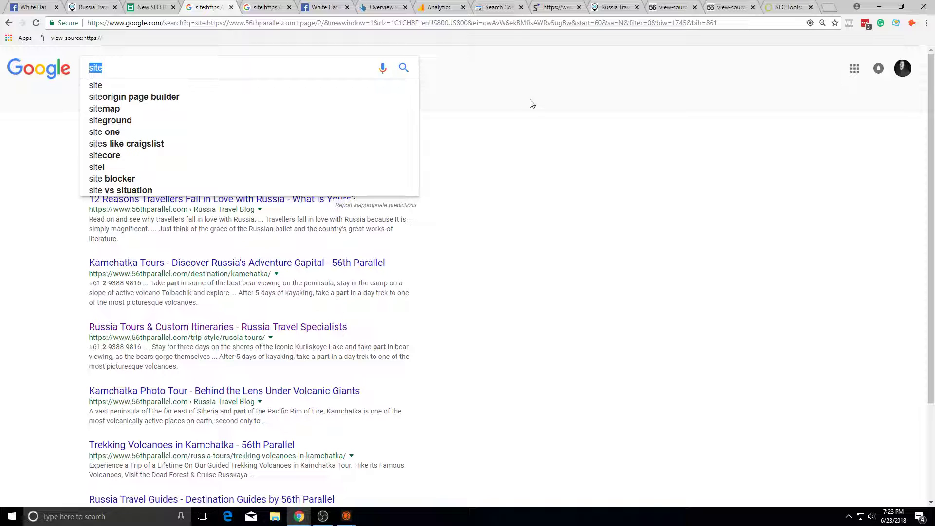
{"action": "left_click", "coordinate": [555, 23]}
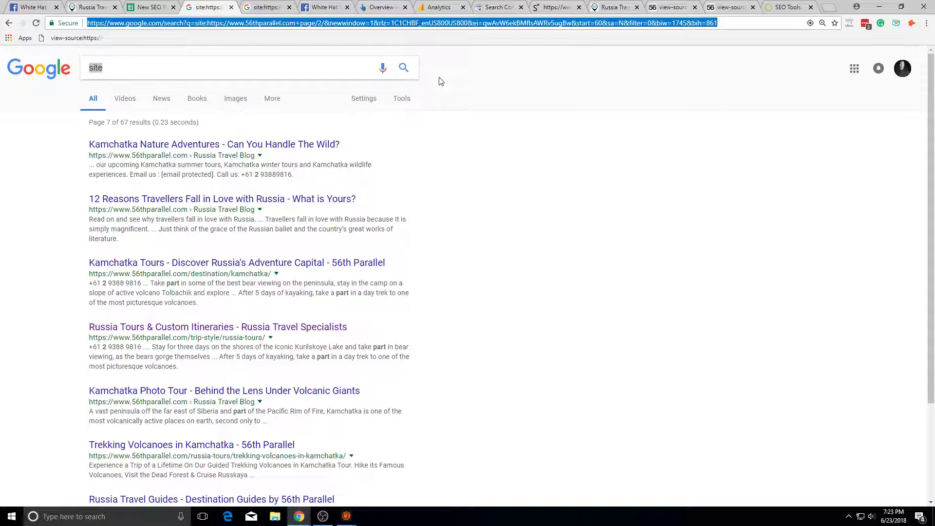
{"action": "type", "text": "plugin checker"}
{"action": "key", "text": "Return"}
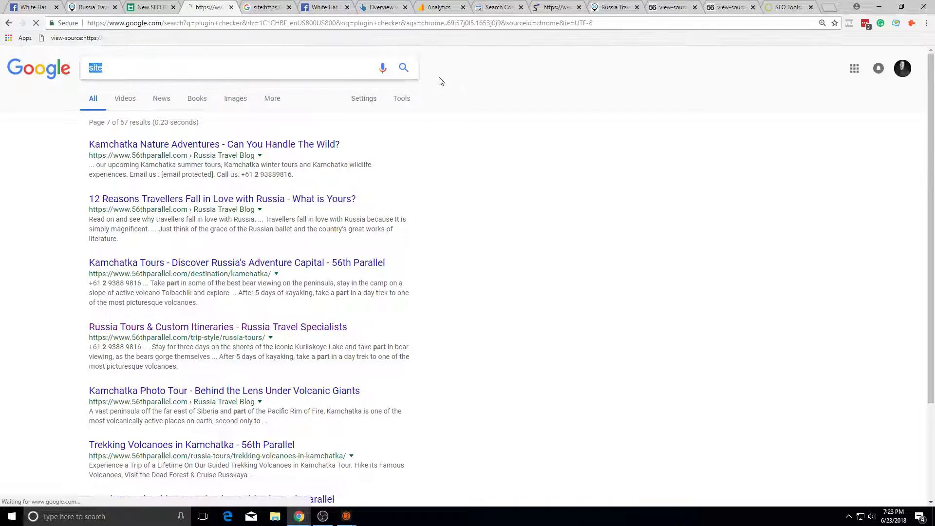
{"action": "left_click", "coordinate": [218, 73]}
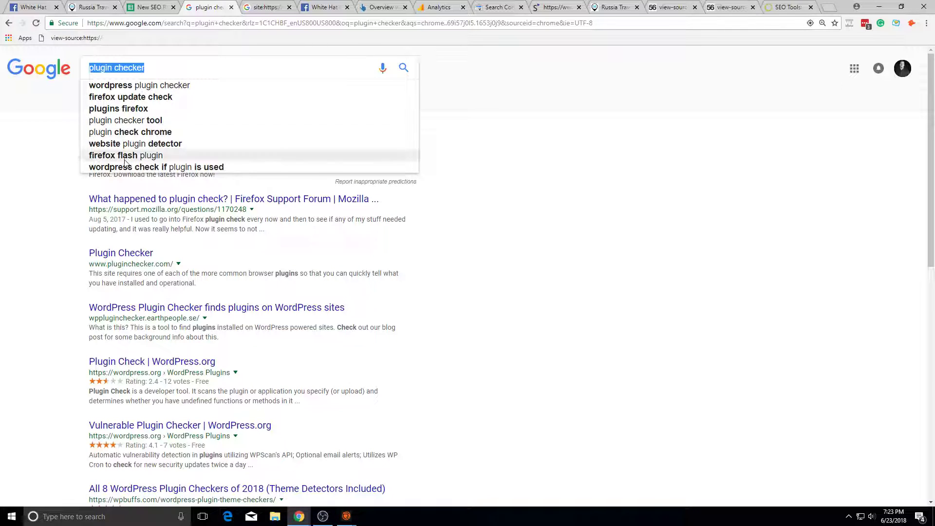
{"action": "left_click", "coordinate": [122, 253]}
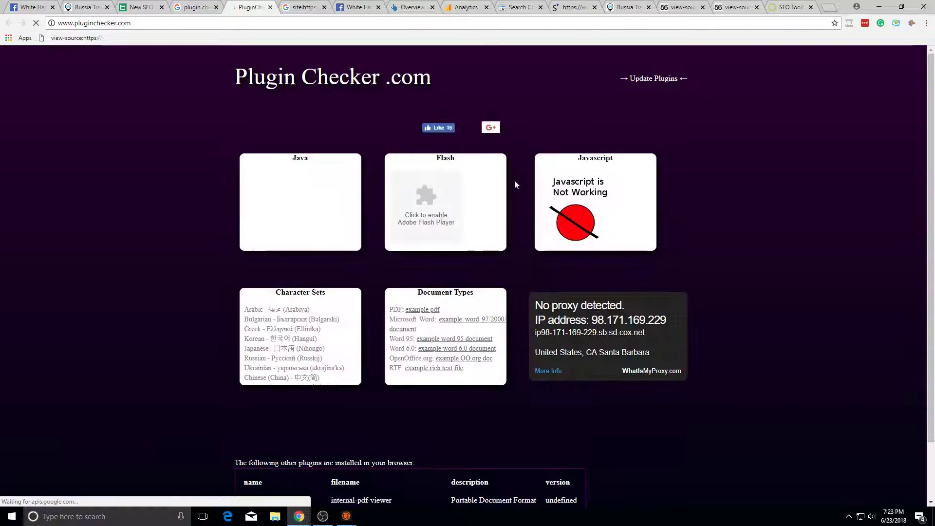
{"action": "left_click", "coordinate": [270, 13]}
{"action": "left_click", "coordinate": [282, 59]}
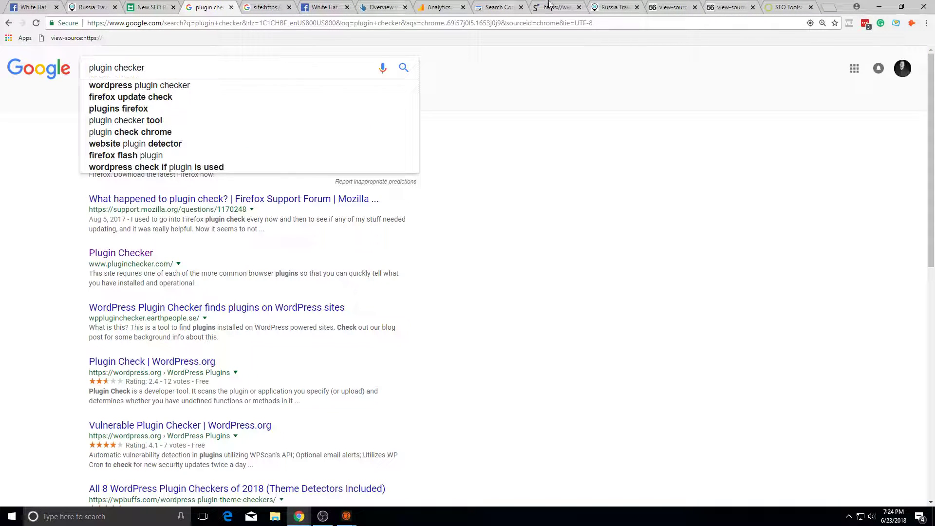
Step: Go back to the 56th Parallel blog page and scroll through it
{"action": "left_click", "coordinate": [611, 7]}
{"action": "scroll", "coordinate": [612, 394], "scroll_direction": "down", "scroll_amount": 18}
{"action": "scroll", "coordinate": [638, 308], "scroll_direction": "down", "scroll_amount": 10}
{"action": "scroll", "coordinate": [672, 305], "scroll_direction": "up", "scroll_amount": 14}
{"action": "scroll", "coordinate": [709, 300], "scroll_direction": "down", "scroll_amount": 10}
{"action": "scroll", "coordinate": [710, 300], "scroll_direction": "up", "scroll_amount": 20}
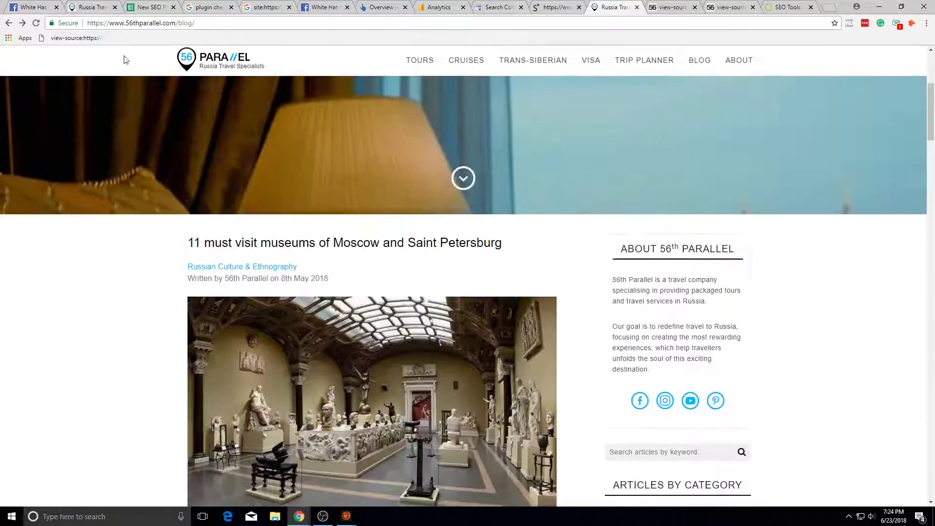
Step: Load blog page 2 by adding page/2/ to the blog URL
{"action": "left_click", "coordinate": [273, 21]}
{"action": "left_click", "coordinate": [273, 21]}
{"action": "type", "text": "pa"}
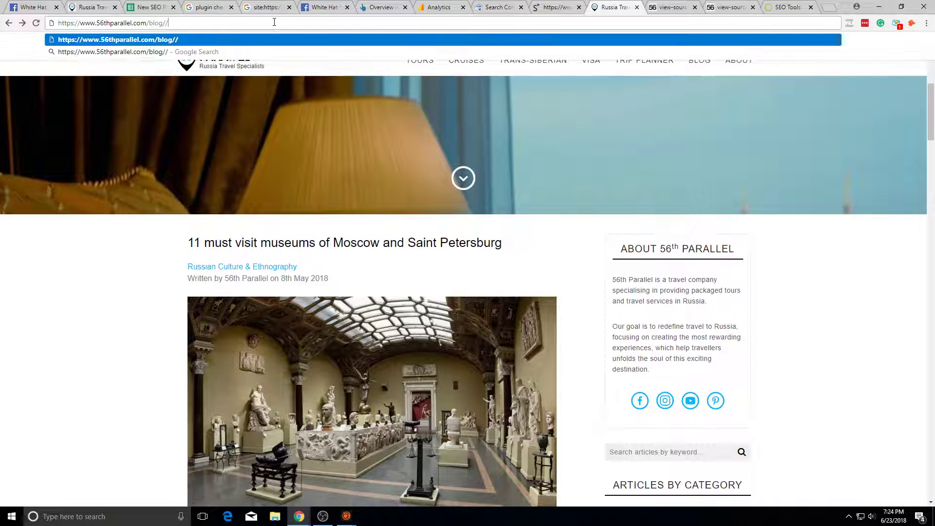
{"action": "type", "text": "gw"}
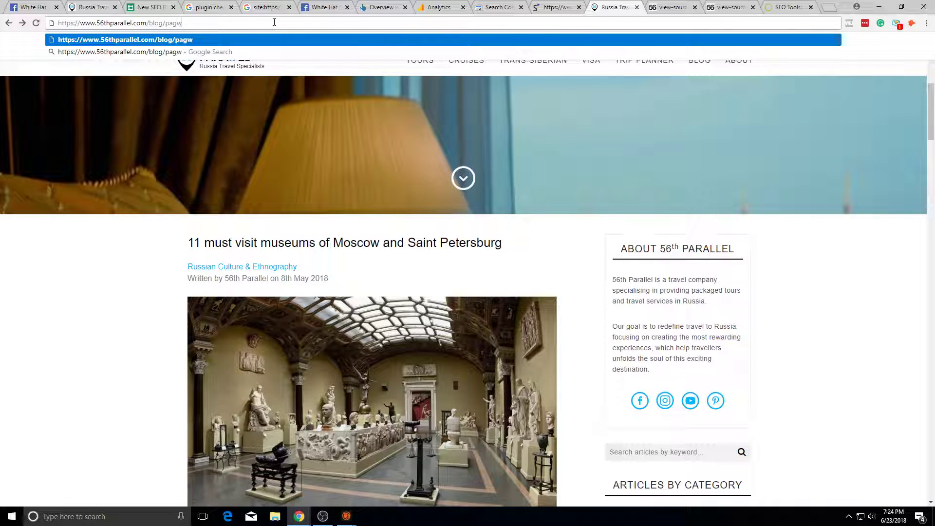
{"action": "type", "text": "/2/"}
{"action": "key", "text": "Return"}
{"action": "left_click", "coordinate": [274, 22]}
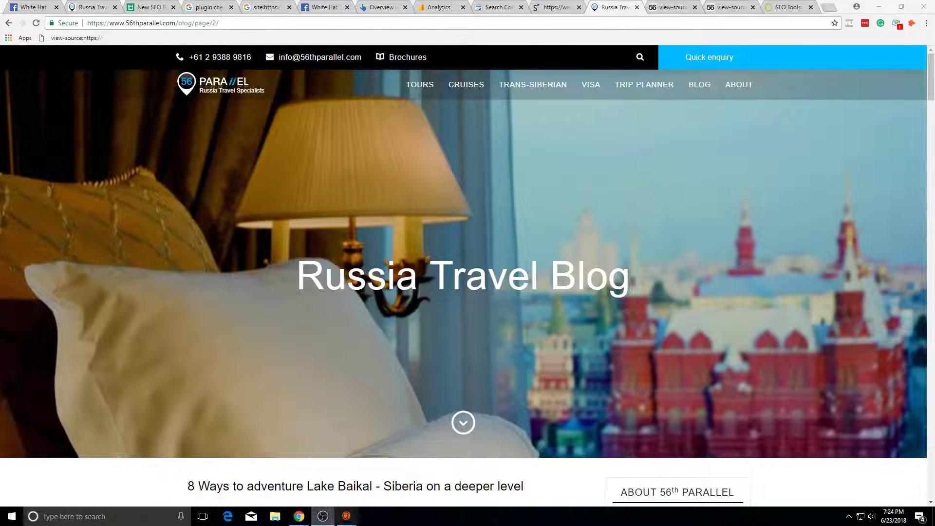
Step: View blog page 2's source and search it for 'page' and 'noindex'
{"action": "right_click", "coordinate": [401, 371]}
{"action": "left_click", "coordinate": [445, 487]}
{"action": "key", "text": "ctrl+f"}
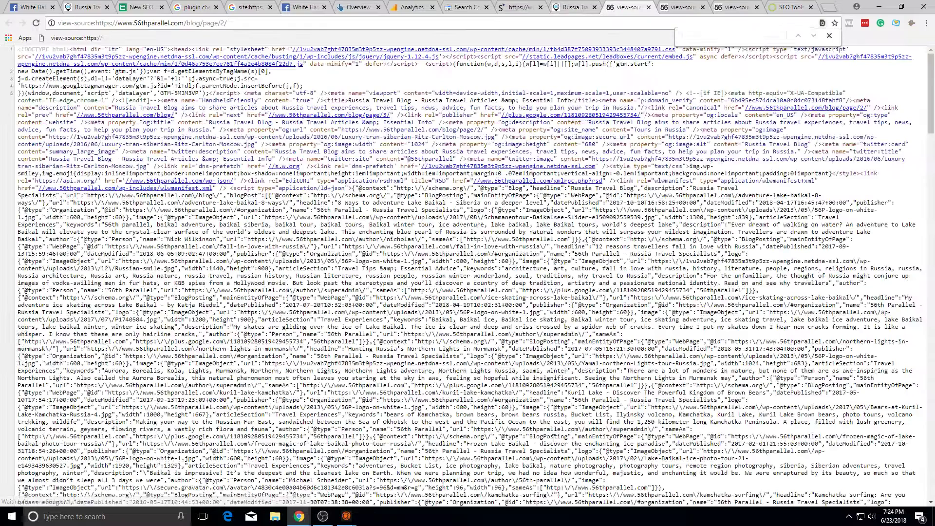
{"action": "type", "text": "pag"}
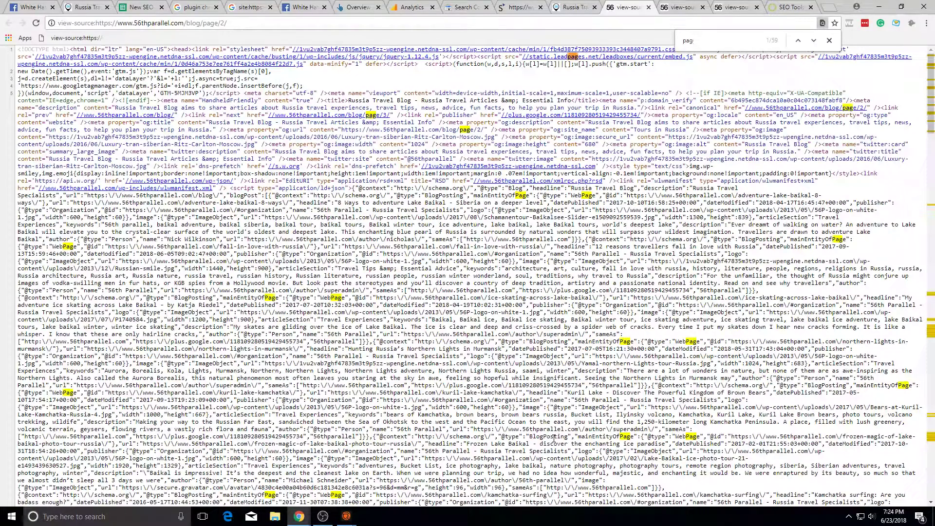
{"action": "type", "text": "e"}
{"action": "key", "text": "ctrl+a"}
{"action": "type", "text": "no"}
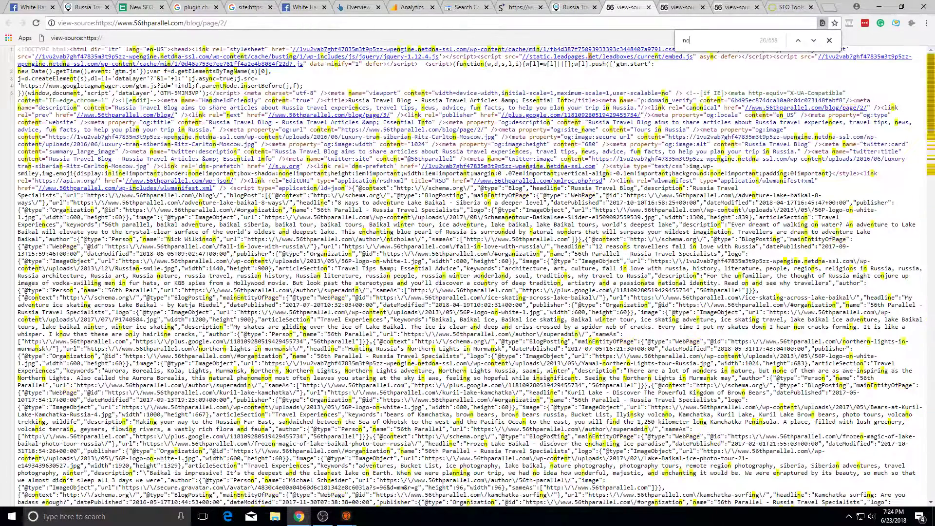
{"action": "type", "text": "indind"}
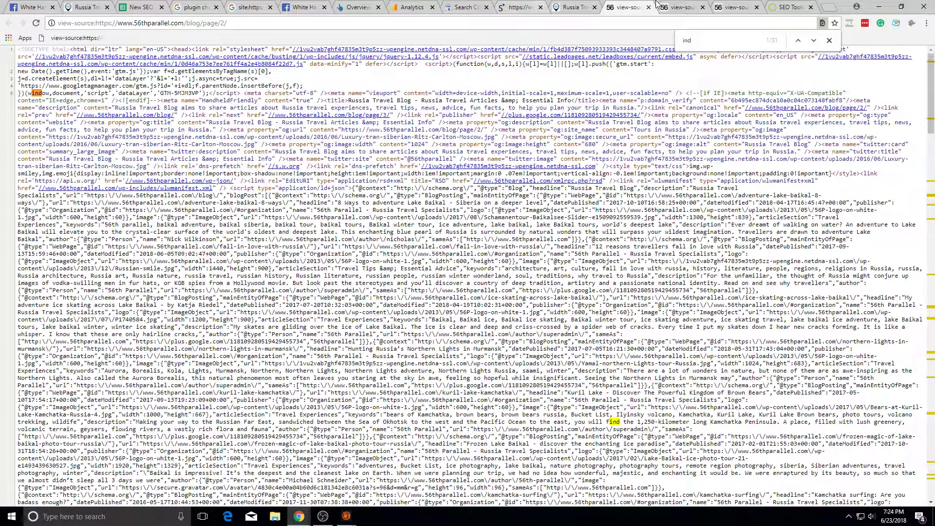
{"action": "left_click", "coordinate": [337, 5]}
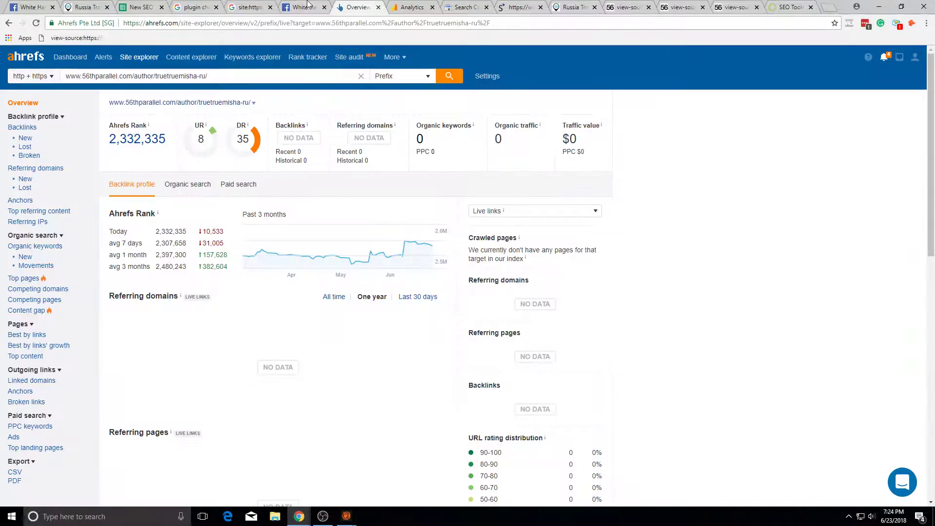
{"action": "key", "text": "ctrl+shift+Tab"}
{"action": "key", "text": "ctrl+shift+Tab"}
{"action": "key", "text": "ctrl+shift+Tab"}
{"action": "key", "text": "ctrl+shift+Tab"}
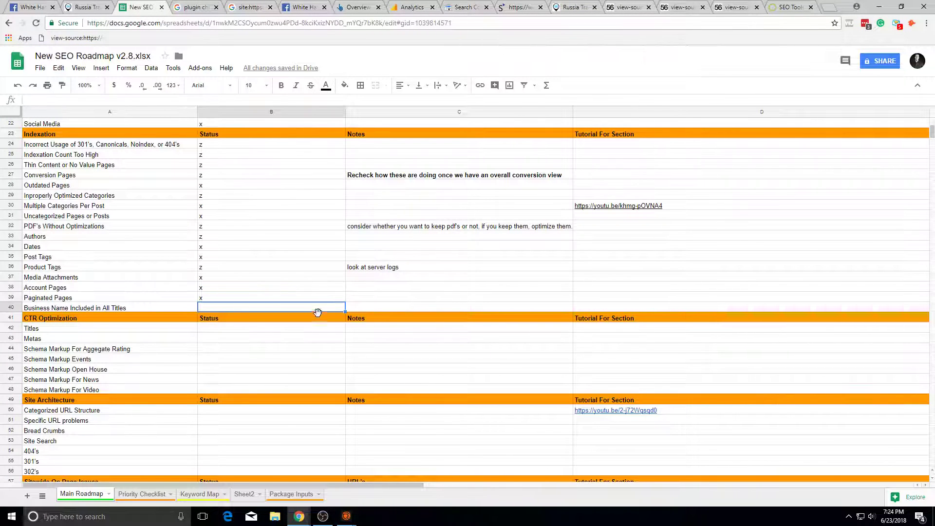
Step: Check statuses in B39–B40 and close the three view-source tabs
{"action": "key", "text": "Up"}
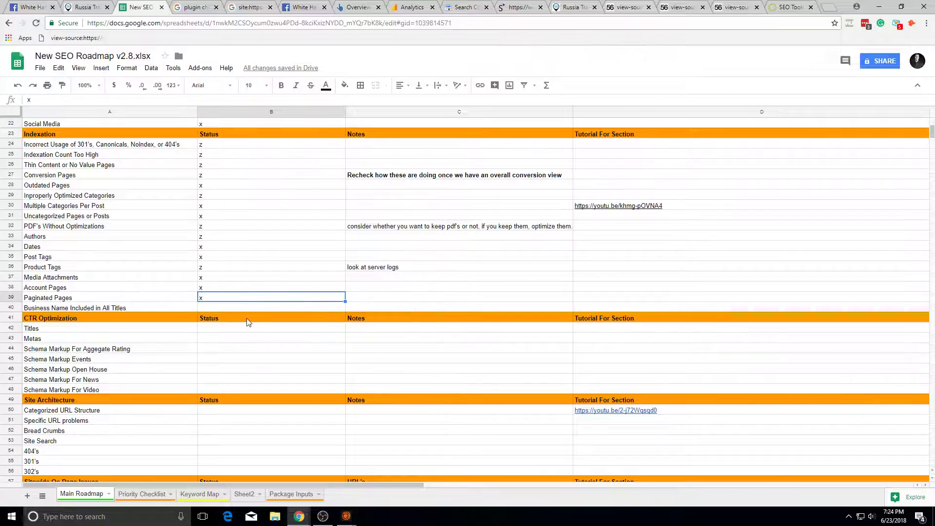
{"action": "left_click", "coordinate": [283, 306]}
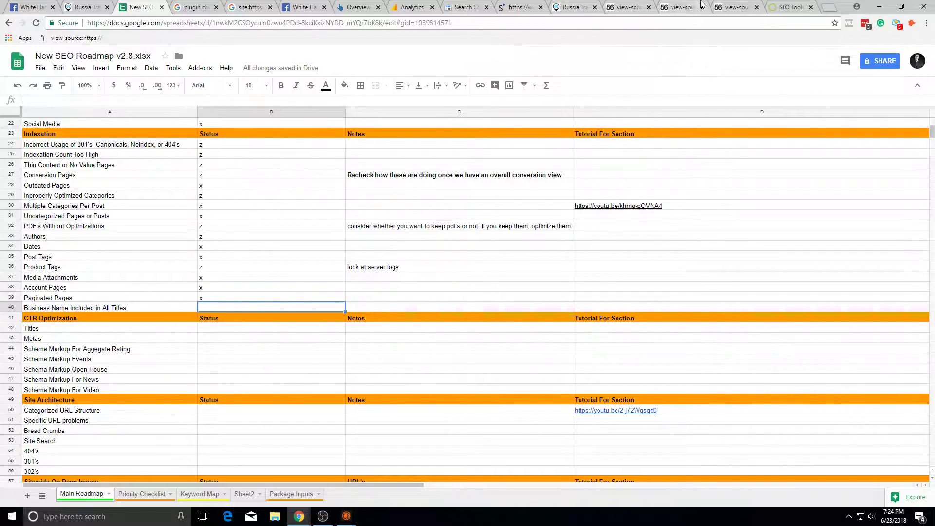
{"action": "left_click", "coordinate": [647, 7]}
{"action": "left_click", "coordinate": [647, 7]}
{"action": "left_click", "coordinate": [648, 7]}
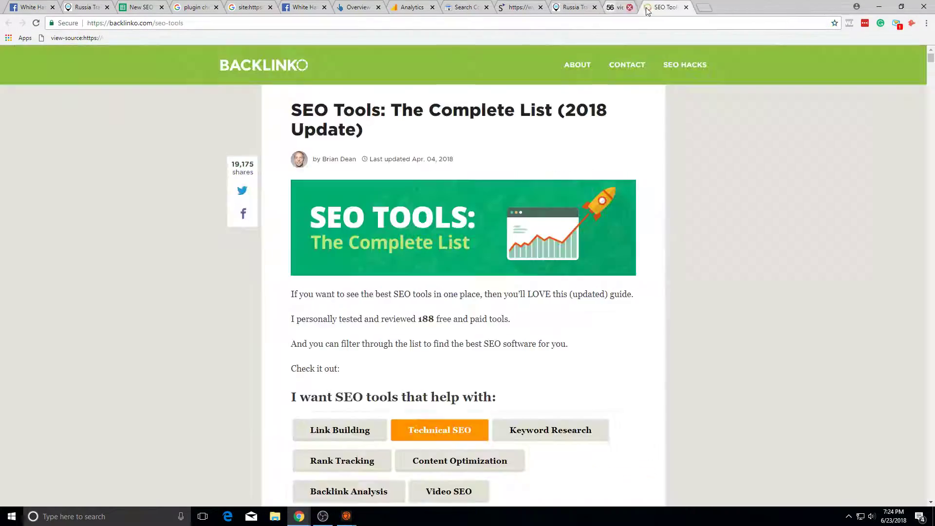
Step: Trim the Russia Travel Blog address back to the homepage, then go to Search Console
{"action": "left_click", "coordinate": [192, 5]}
{"action": "left_click", "coordinate": [158, 5]}
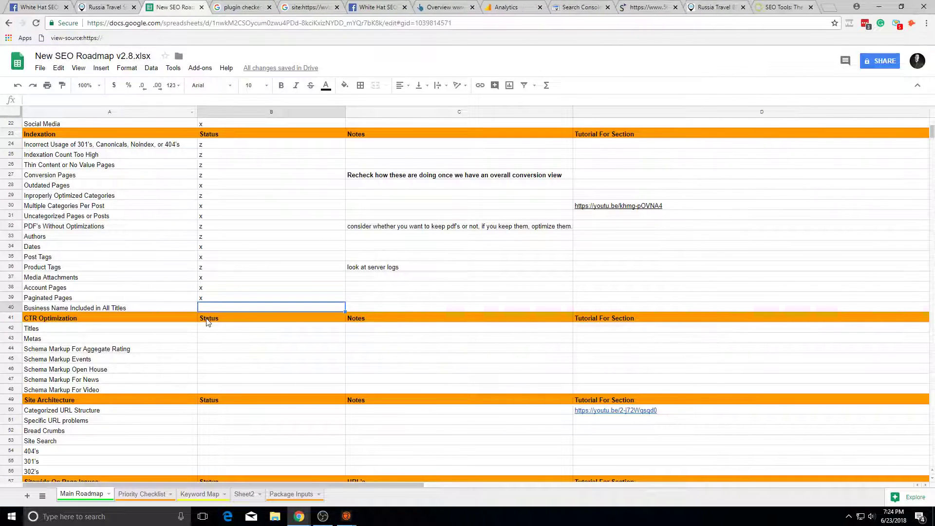
{"action": "left_click", "coordinate": [747, 5]}
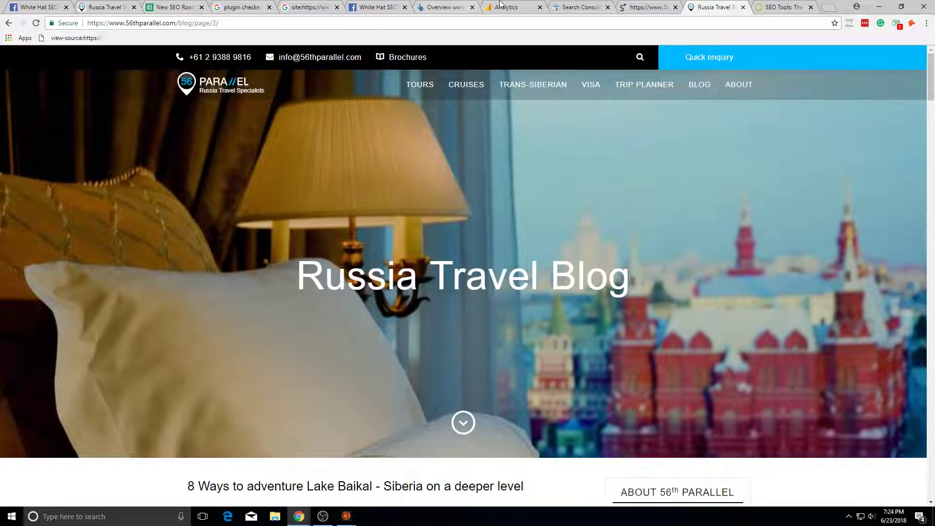
{"action": "key", "text": "ctrl+shift+Tab"}
{"action": "key", "text": "ctrl+shift+Tab"}
{"action": "key", "text": "ctrl+Tab"}
{"action": "key", "text": "ctrl+Tab"}
{"action": "left_click", "coordinate": [189, 23]}
{"action": "key", "text": "BackSpace"}
{"action": "key", "text": "BackSpace"}
{"action": "key", "text": "BackSpace"}
{"action": "key", "text": "BackSpace"}
{"action": "key", "text": "BackSpace"}
{"action": "key", "text": "BackSpace"}
{"action": "key", "text": "BackSpace"}
{"action": "key", "text": "BackSpace"}
{"action": "key", "text": "BackSpace"}
{"action": "key", "text": "BackSpace"}
{"action": "key", "text": "BackSpace"}
{"action": "key", "text": "BackSpace"}
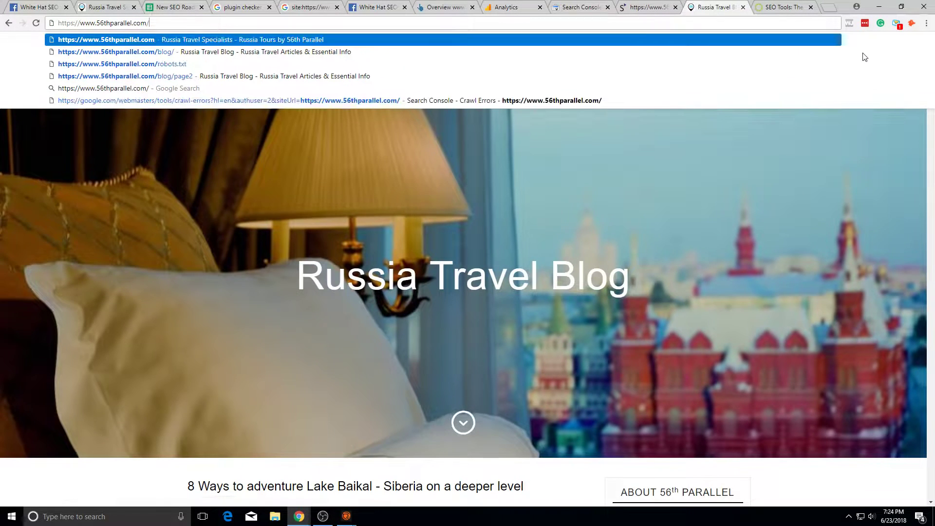
{"action": "left_click", "coordinate": [580, 8]}
Step: Look through the Mobile Usability, Index Status and Crawl Errors reports
{"action": "left_click", "coordinate": [55, 263]}
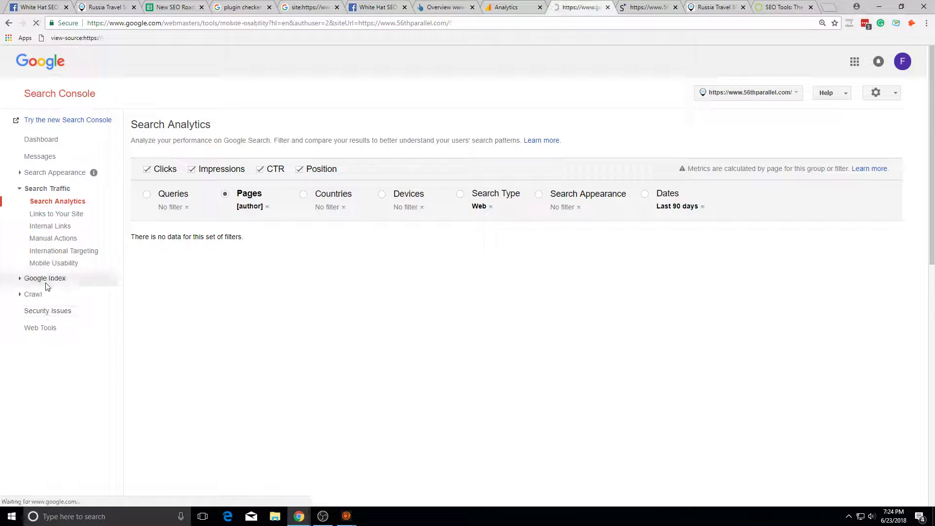
{"action": "left_click", "coordinate": [43, 279]}
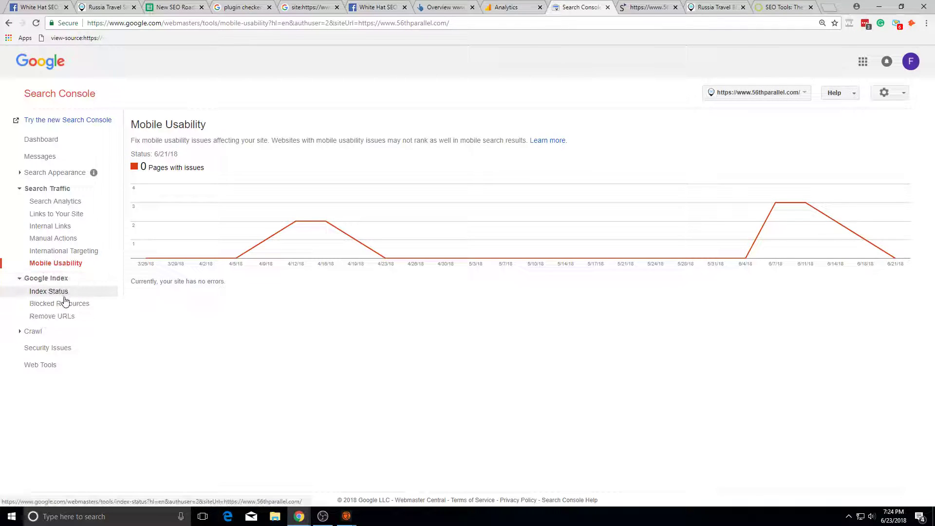
{"action": "left_click", "coordinate": [65, 293]}
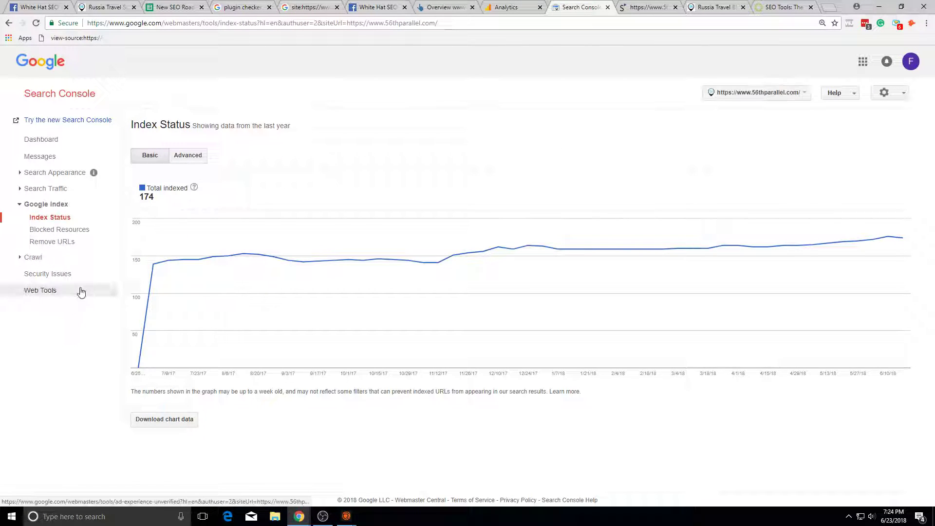
{"action": "left_click", "coordinate": [58, 258]}
{"action": "double_click", "coordinate": [58, 270]}
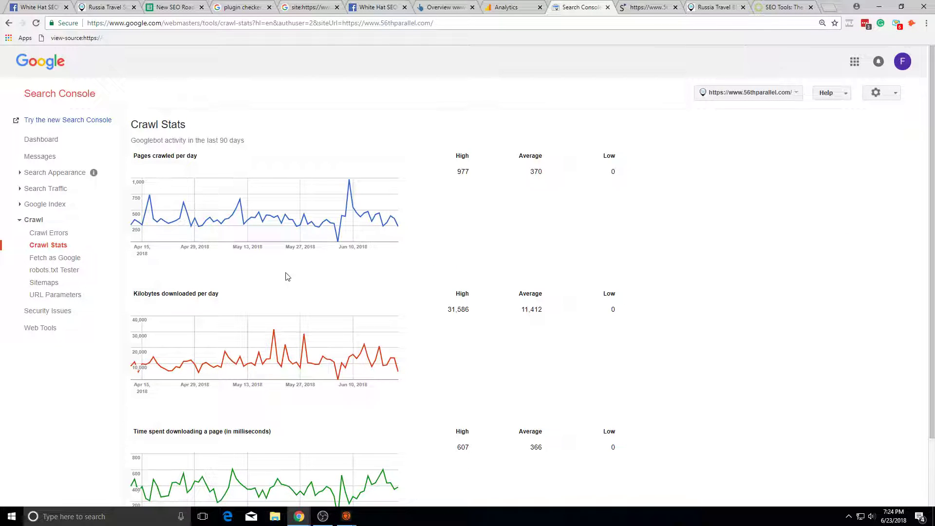
{"action": "scroll", "coordinate": [230, 319], "scroll_direction": "down", "scroll_amount": 2}
{"action": "scroll", "coordinate": [152, 324], "scroll_direction": "up", "scroll_amount": 2}
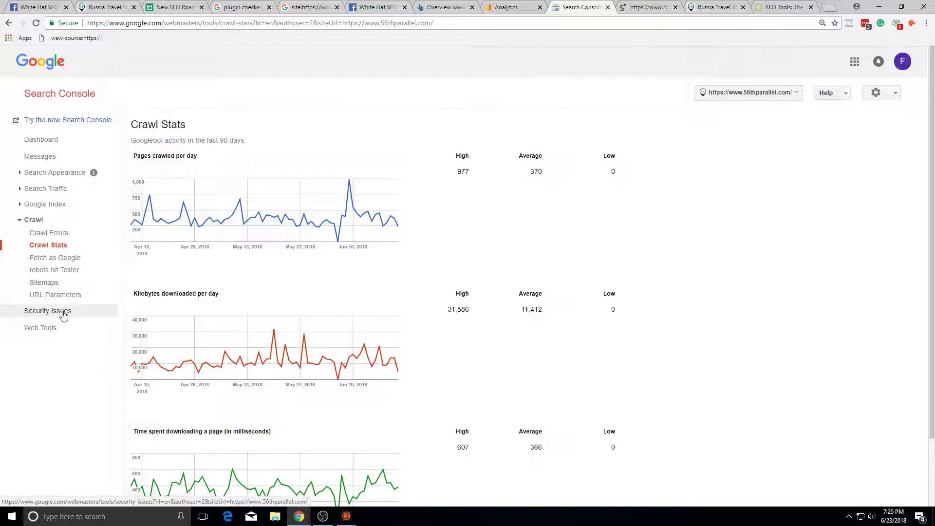
Step: Review the Google Index reports: Index Status, Blocked Resources and Remove URLs
{"action": "left_click", "coordinate": [46, 205]}
{"action": "left_click", "coordinate": [49, 220]}
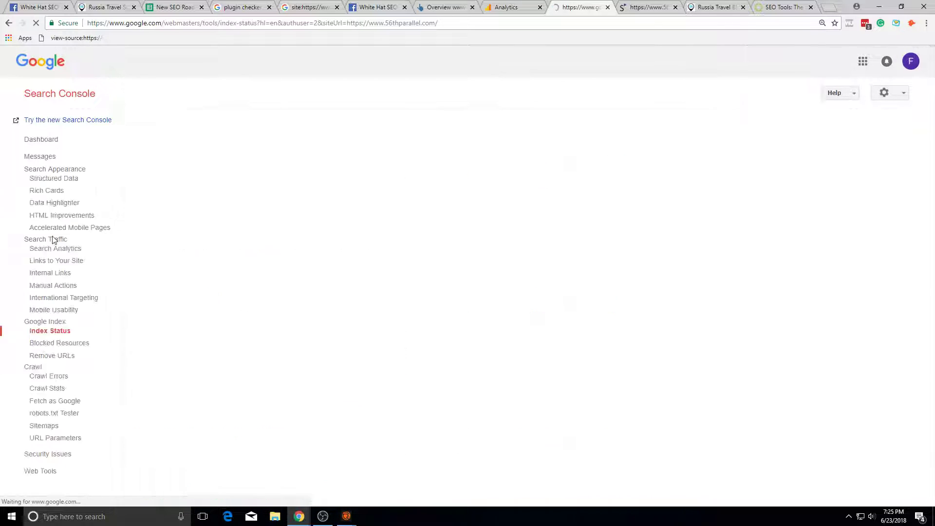
{"action": "left_click", "coordinate": [58, 232]}
{"action": "left_click", "coordinate": [58, 244]}
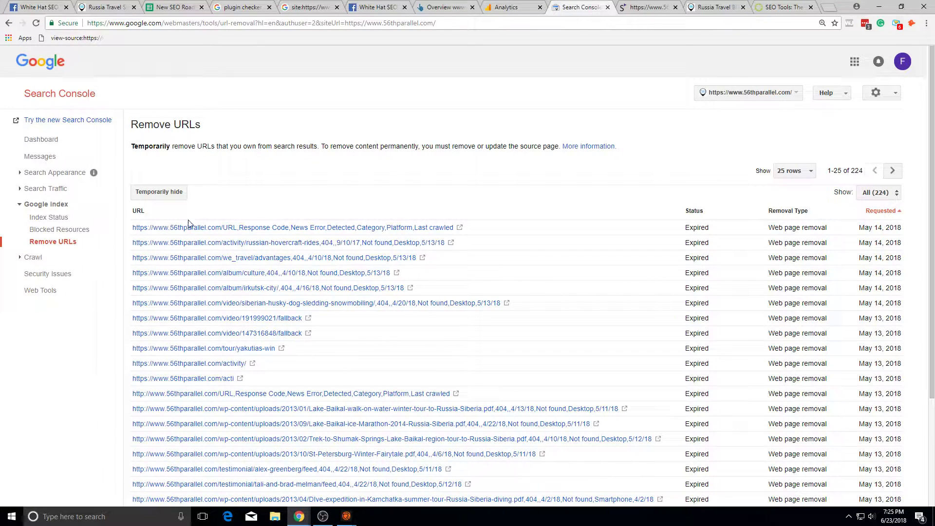
{"action": "mouse_move", "coordinate": [292, 231]}
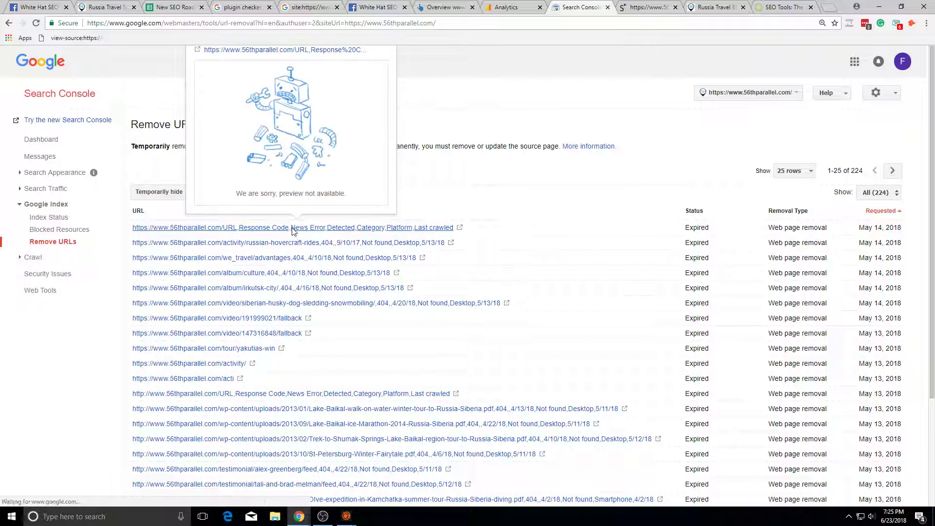
{"action": "scroll", "coordinate": [290, 241], "scroll_direction": "down", "scroll_amount": 3}
{"action": "scroll", "coordinate": [275, 280], "scroll_direction": "up", "scroll_amount": 3}
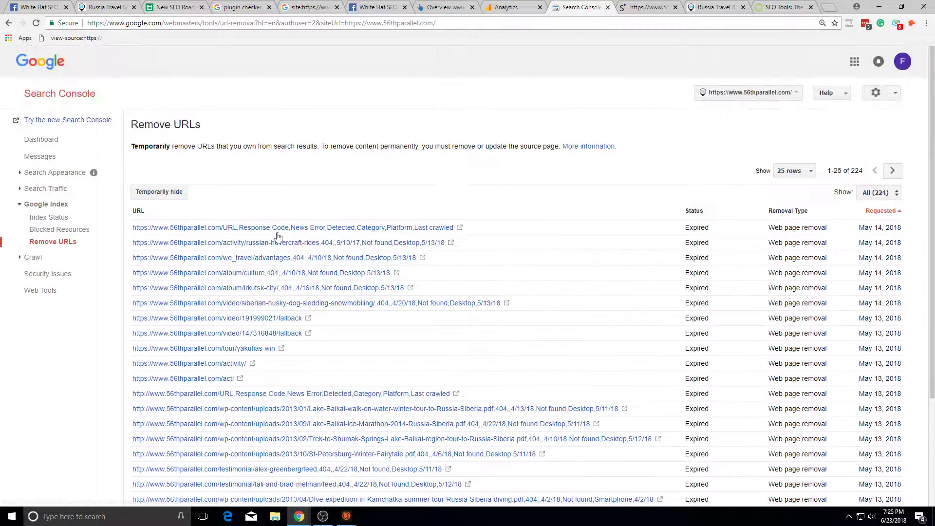
Step: Open Crawl > Sitemaps, showing 133 of 134 pages and 51 of 829 images indexed
{"action": "left_click", "coordinate": [71, 191]}
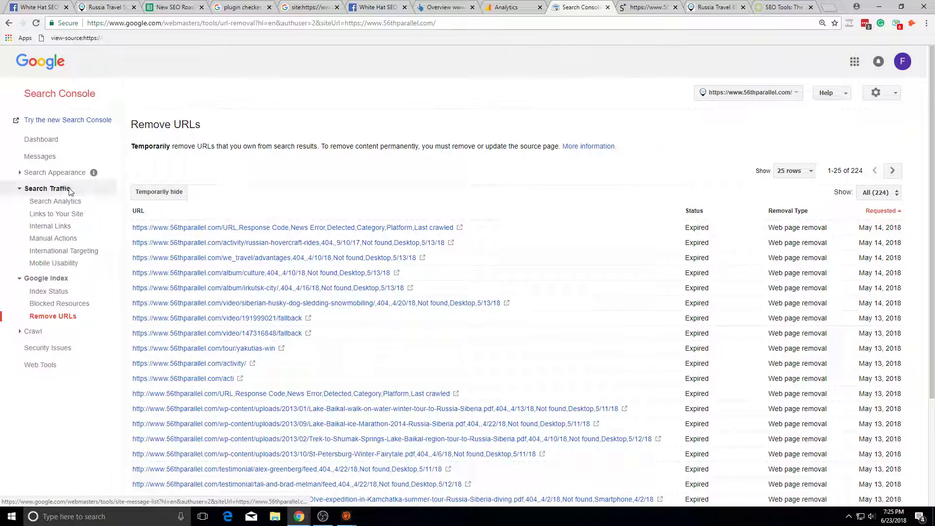
{"action": "left_click", "coordinate": [74, 172]}
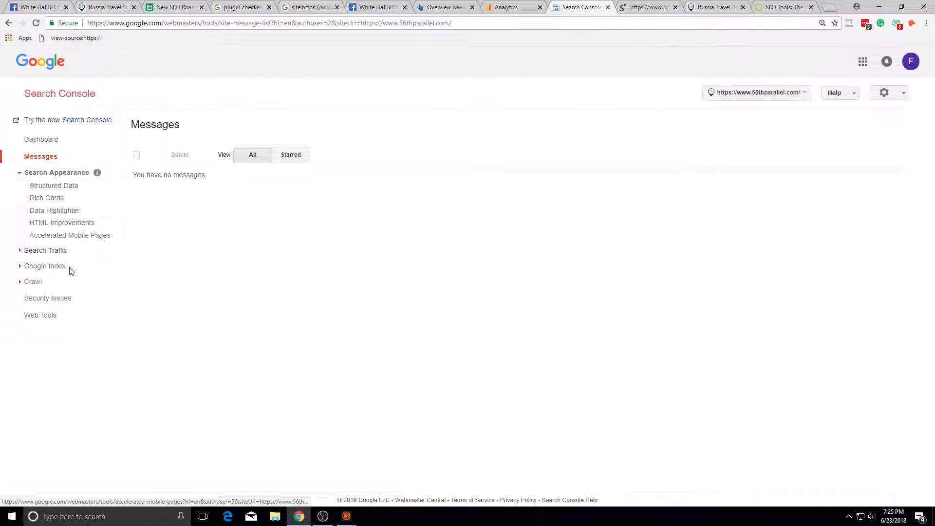
{"action": "left_click", "coordinate": [71, 284]}
{"action": "left_click", "coordinate": [72, 344]}
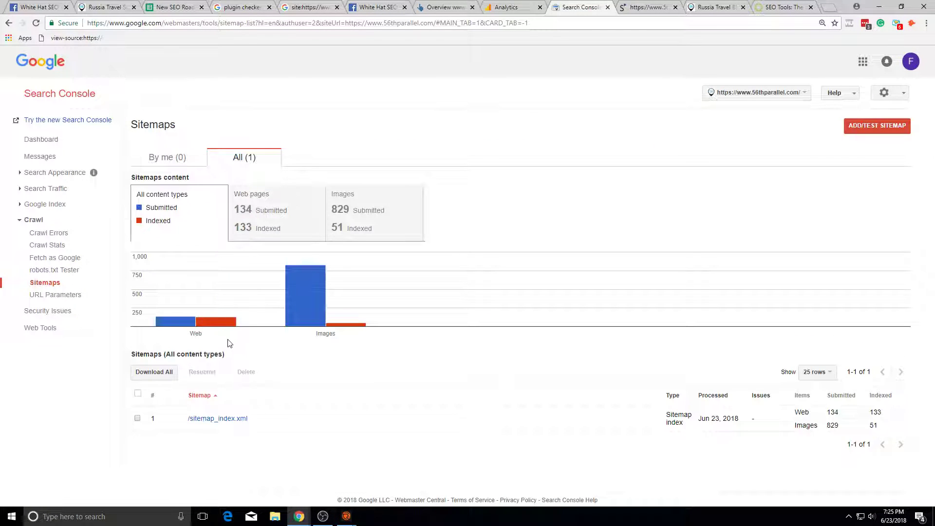
Step: Open the sitemap_index.xml details in a new tab
{"action": "mouse_move", "coordinate": [275, 282]}
{"action": "right_click", "coordinate": [235, 424]}
{"action": "left_click", "coordinate": [263, 327]}
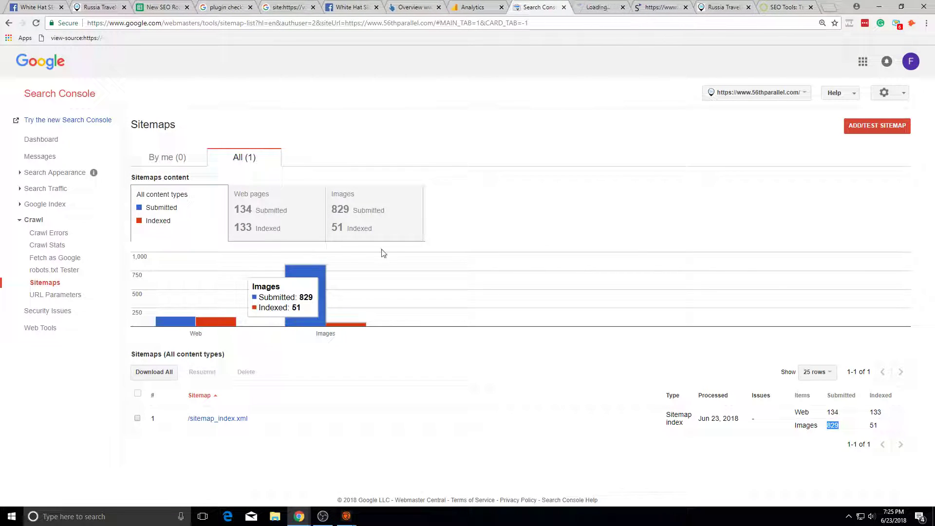
{"action": "left_click", "coordinate": [586, 5]}
{"action": "scroll", "coordinate": [414, 239], "scroll_direction": "down", "scroll_amount": 2}
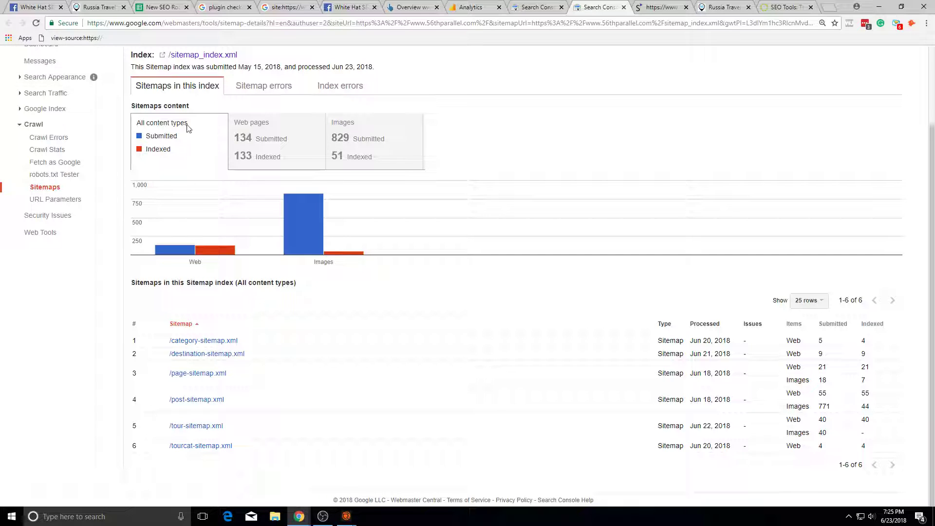
Step: Chart the sitemap index's web pages, sitemap errors and images
{"action": "left_click", "coordinate": [273, 139]}
{"action": "left_click", "coordinate": [269, 187]}
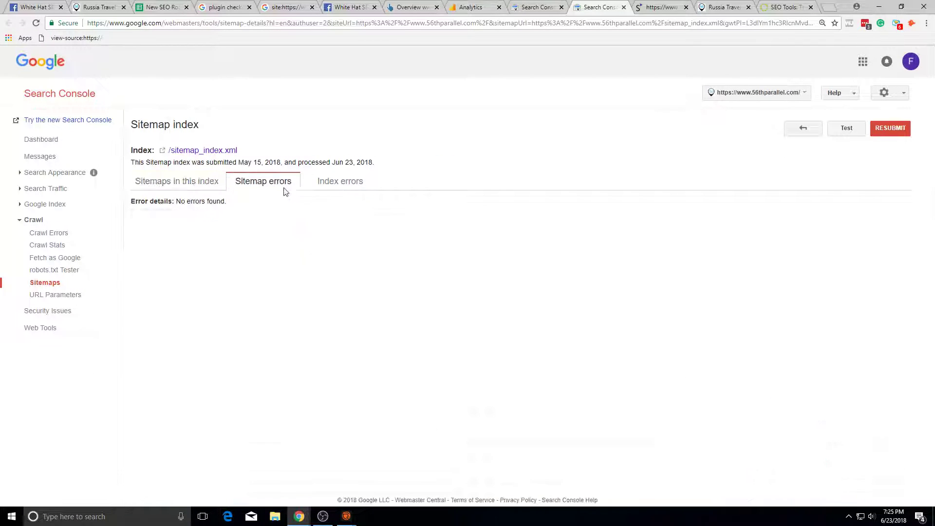
{"action": "left_click", "coordinate": [221, 183]}
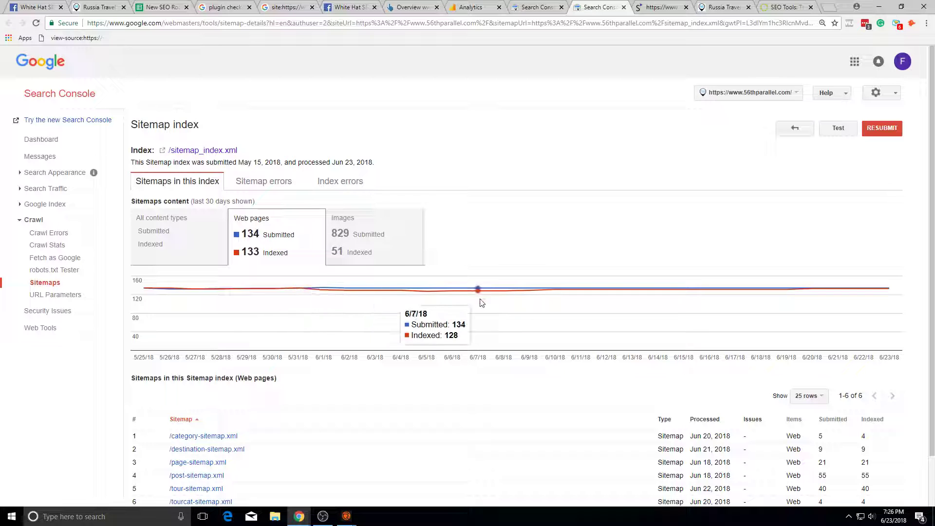
{"action": "left_click", "coordinate": [351, 249]}
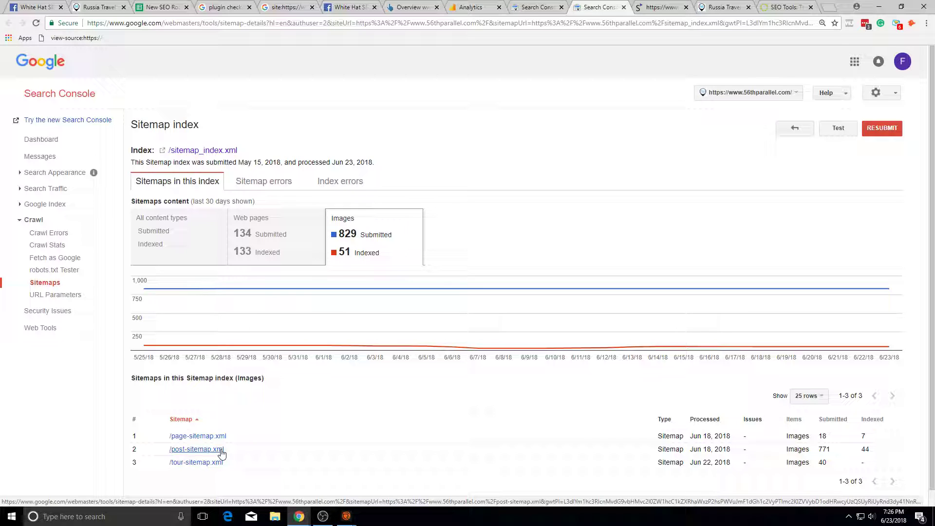
Step: Check post-sitemap.xml (55/55 pages, 44/771 images indexed), then open Search Analytics
{"action": "left_click", "coordinate": [222, 454]}
{"action": "mouse_move", "coordinate": [308, 295]}
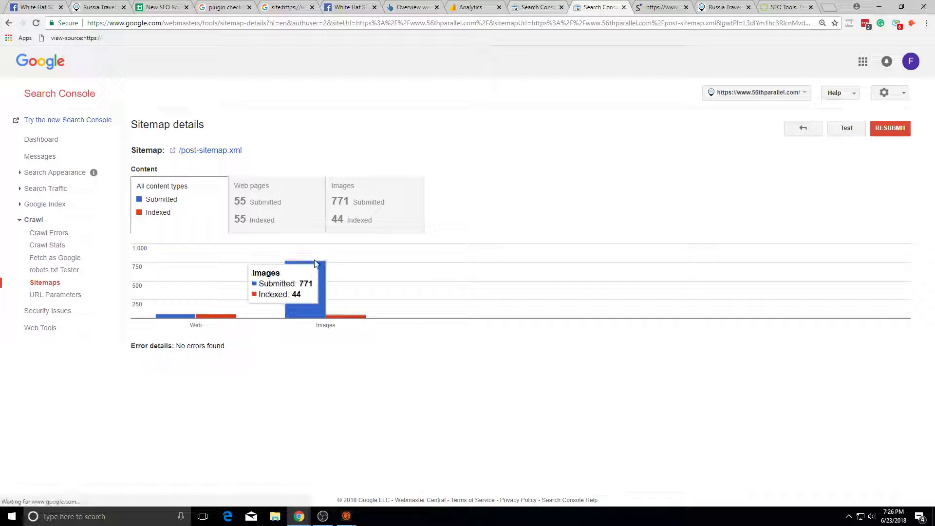
{"action": "left_click", "coordinate": [47, 191]}
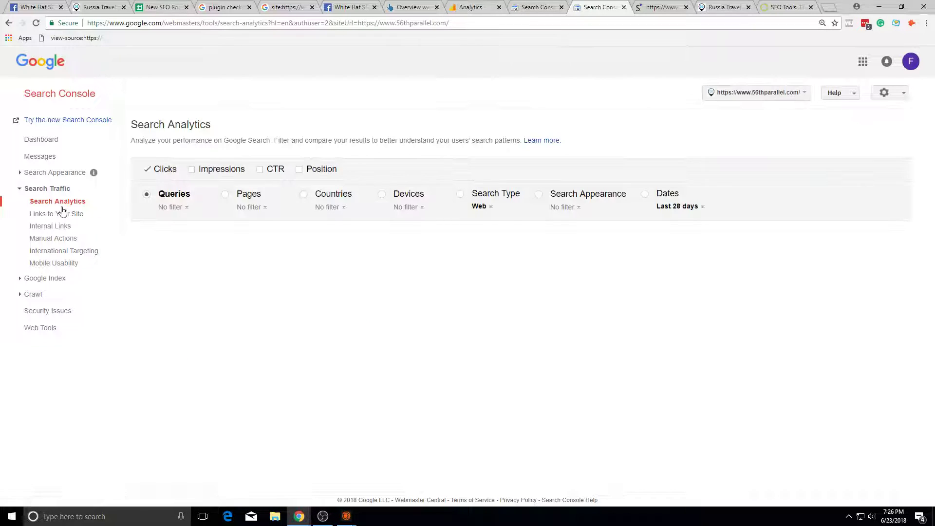
Step: Break clicks down by Pages and show 500 rows per table page
{"action": "scroll", "coordinate": [192, 433], "scroll_direction": "down", "scroll_amount": 15}
{"action": "scroll", "coordinate": [191, 432], "scroll_direction": "down", "scroll_amount": 2}
{"action": "scroll", "coordinate": [282, 372], "scroll_direction": "up", "scroll_amount": 20}
{"action": "left_click", "coordinate": [225, 194]}
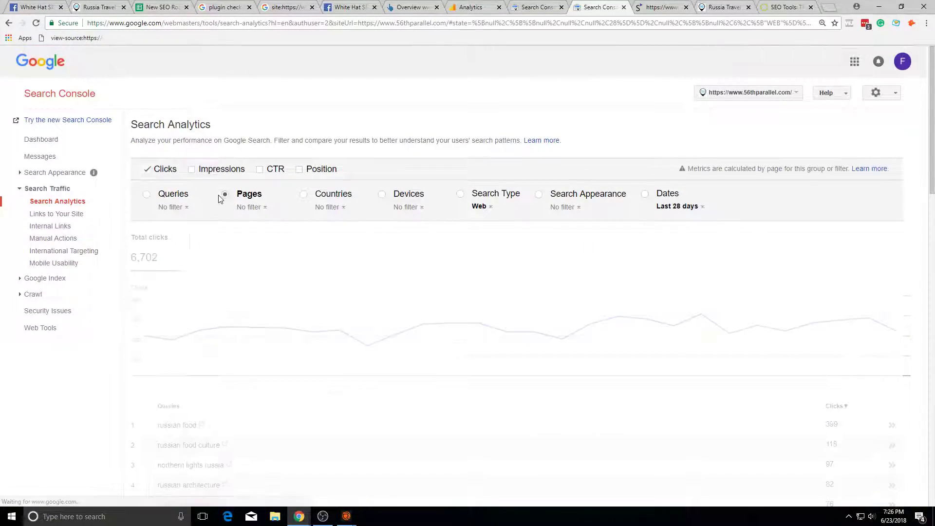
{"action": "scroll", "coordinate": [425, 303], "scroll_direction": "down", "scroll_amount": 20}
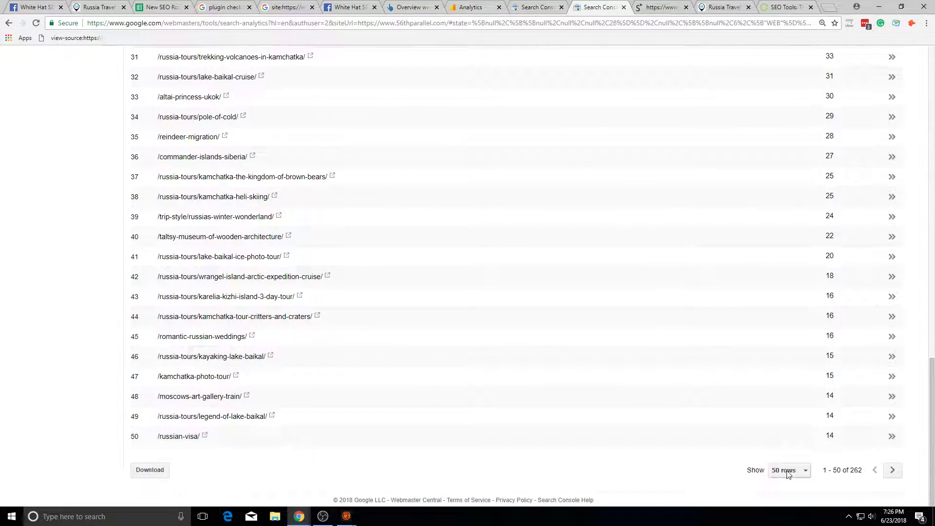
{"action": "left_click", "coordinate": [789, 470]}
{"action": "left_click", "coordinate": [790, 478]}
{"action": "scroll", "coordinate": [743, 472], "scroll_direction": "down", "scroll_amount": 12}
{"action": "scroll", "coordinate": [750, 463], "scroll_direction": "down", "scroll_amount": 9}
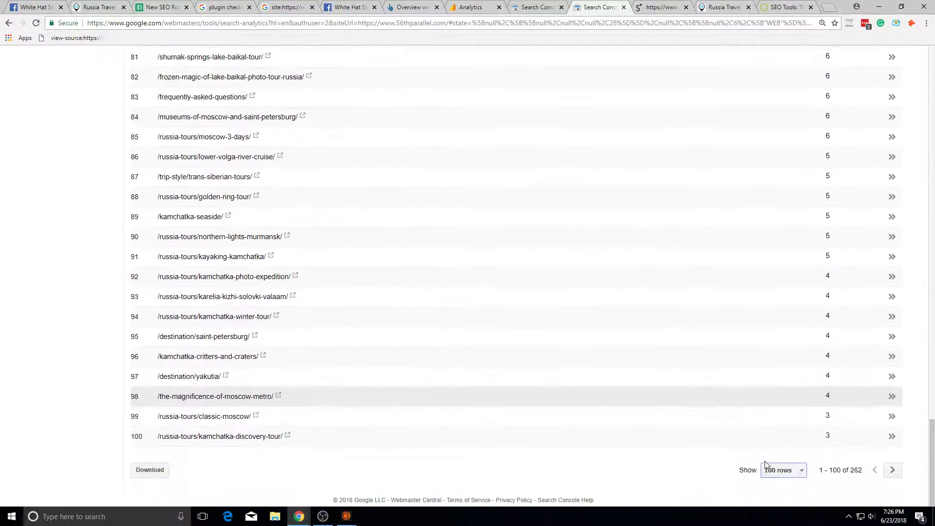
{"action": "left_click", "coordinate": [779, 469]}
{"action": "left_click", "coordinate": [783, 495]}
Step: Scroll through all pages, /traditional-russian-food/ leading with 1,786 of 6,767 clicks
{"action": "scroll", "coordinate": [780, 439], "scroll_direction": "down", "scroll_amount": 20}
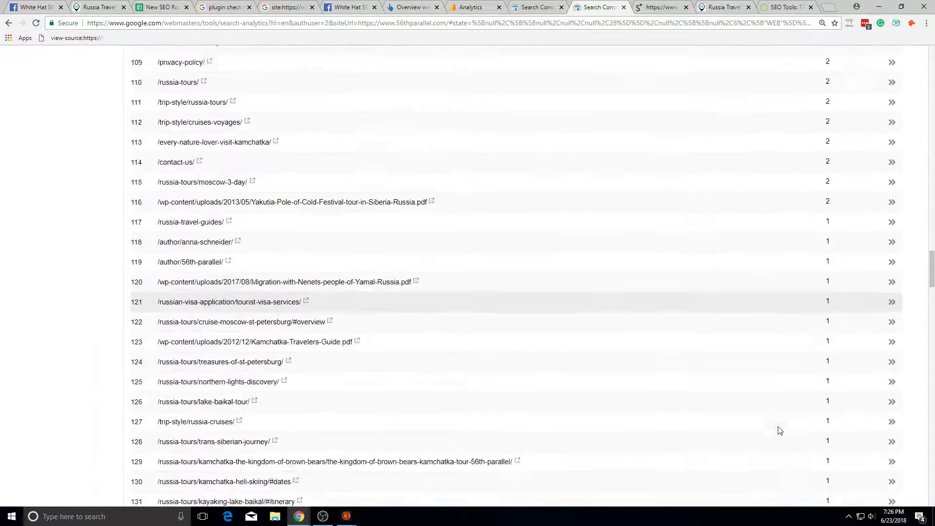
{"action": "scroll", "coordinate": [512, 377], "scroll_direction": "down", "scroll_amount": 9}
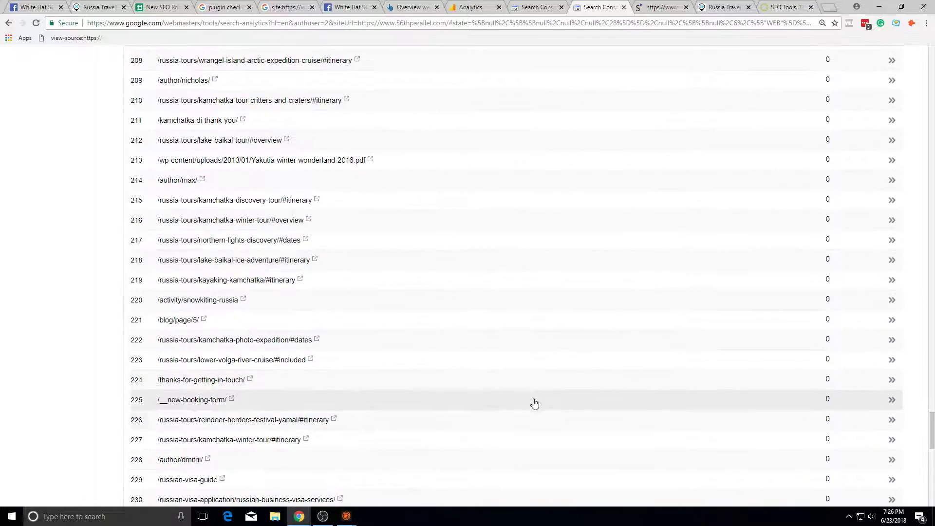
{"action": "scroll", "coordinate": [307, 156], "scroll_direction": "down", "scroll_amount": 9}
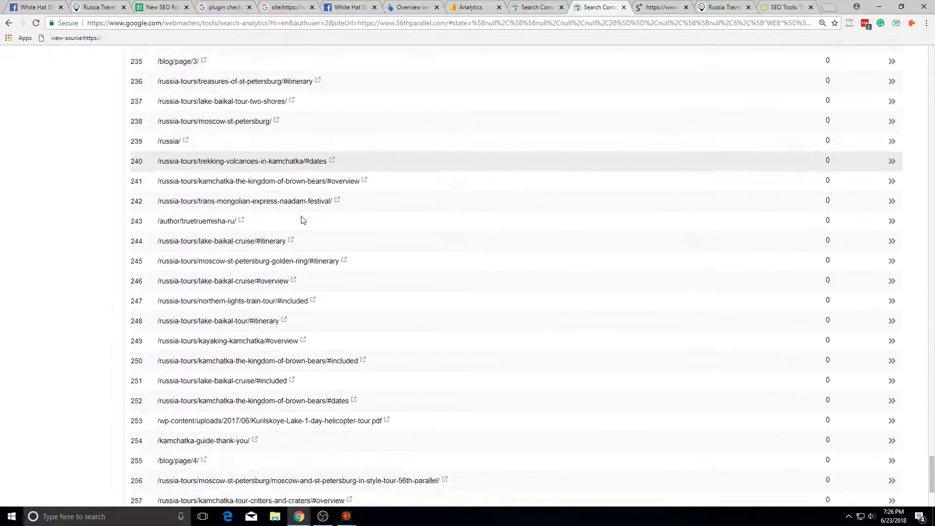
{"action": "scroll", "coordinate": [280, 367], "scroll_direction": "up", "scroll_amount": 8}
{"action": "scroll", "coordinate": [301, 370], "scroll_direction": "down", "scroll_amount": 8}
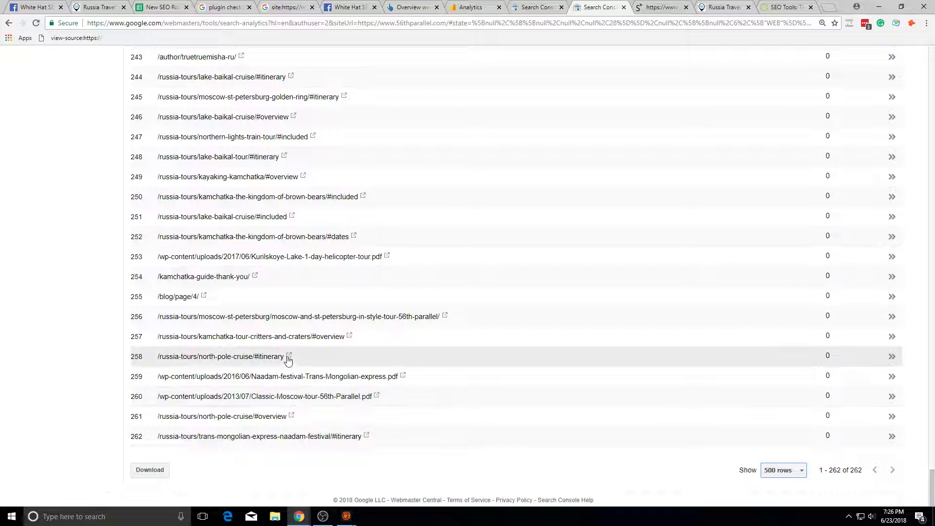
{"action": "scroll", "coordinate": [140, 169], "scroll_direction": "up", "scroll_amount": 7}
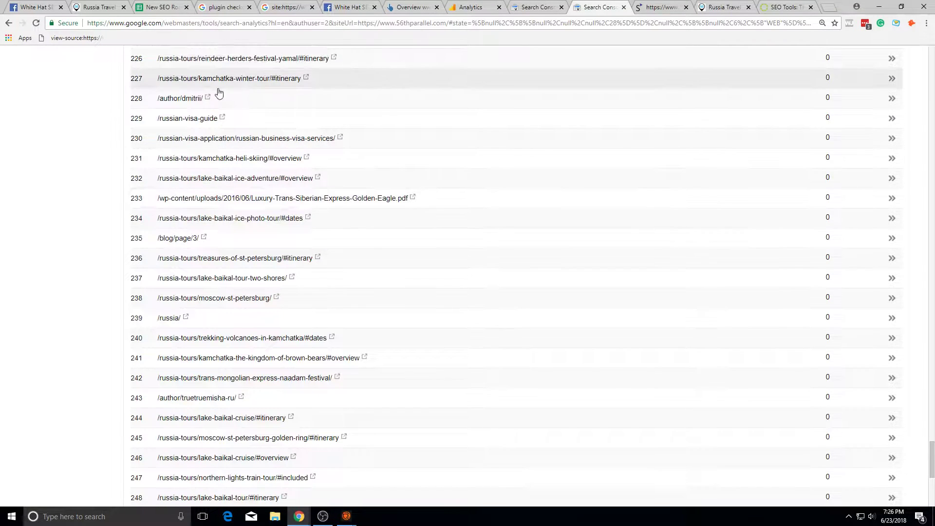
{"action": "scroll", "coordinate": [222, 96], "scroll_direction": "up", "scroll_amount": 12}
{"action": "scroll", "coordinate": [225, 140], "scroll_direction": "up", "scroll_amount": 20}
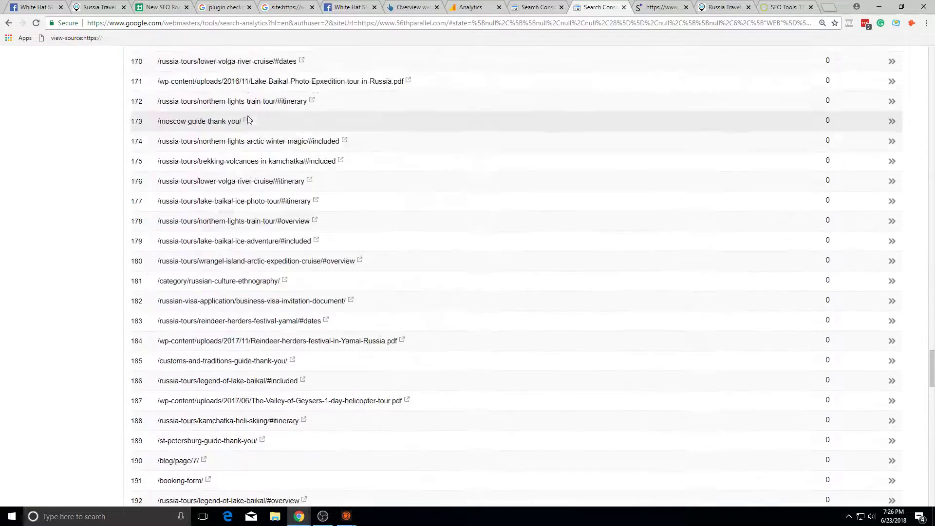
{"action": "scroll", "coordinate": [234, 121], "scroll_direction": "up", "scroll_amount": 20}
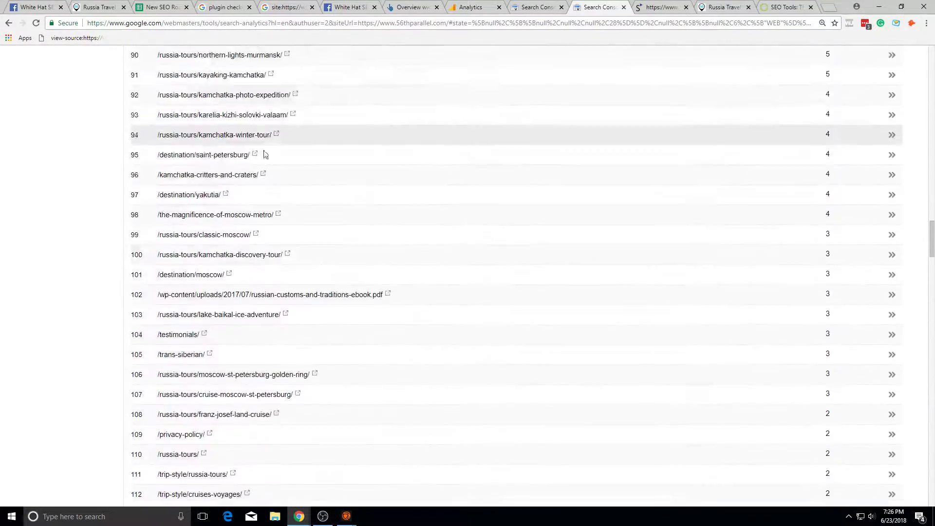
{"action": "scroll", "coordinate": [300, 181], "scroll_direction": "down", "scroll_amount": 20}
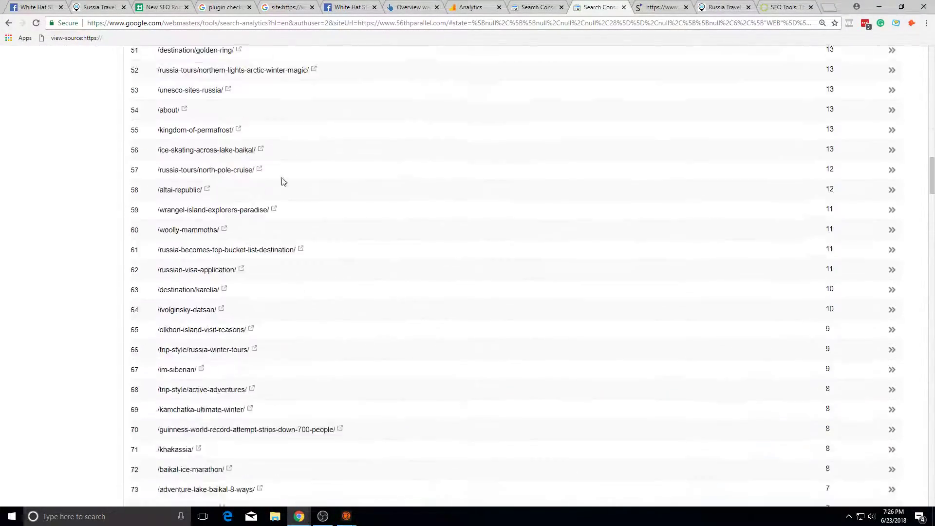
{"action": "scroll", "coordinate": [390, 328], "scroll_direction": "down", "scroll_amount": 20}
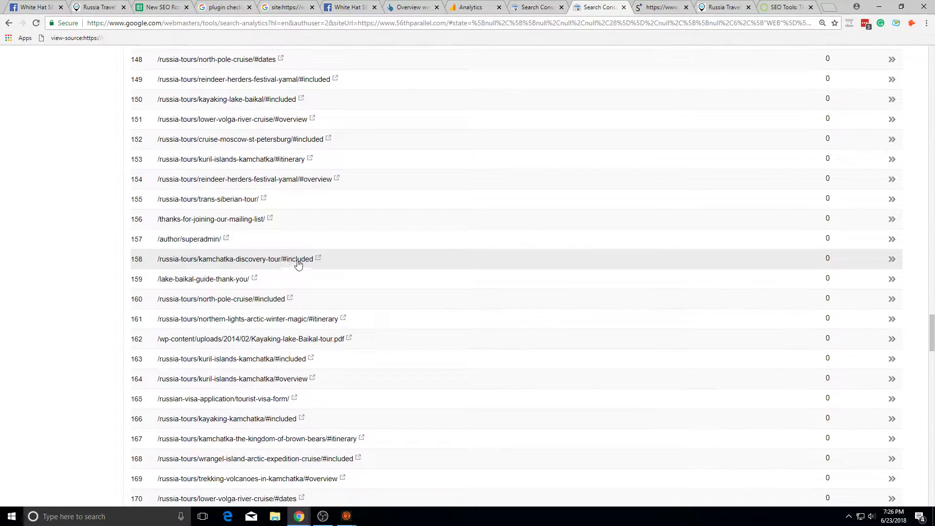
{"action": "scroll", "coordinate": [290, 265], "scroll_direction": "down", "scroll_amount": 1}
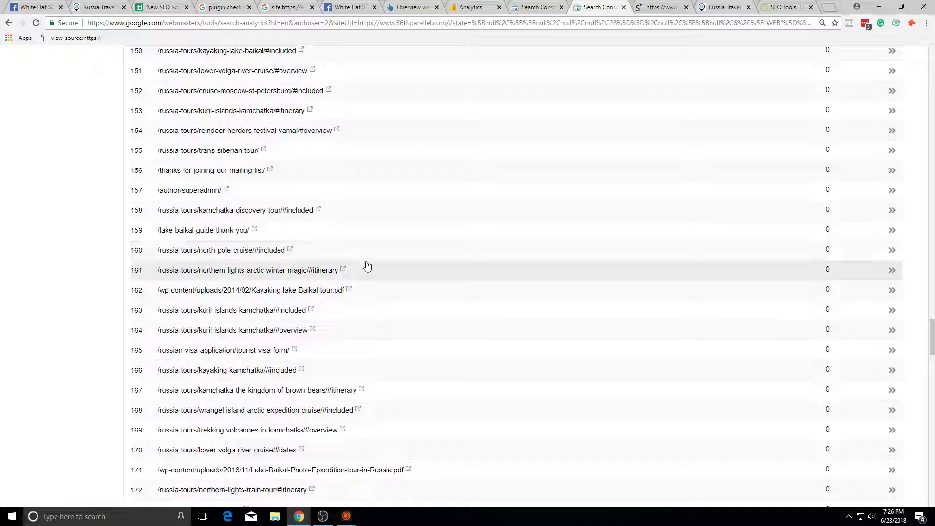
{"action": "scroll", "coordinate": [490, 256], "scroll_direction": "up", "scroll_amount": 20}
{"action": "left_click_drag", "start_coordinate": [931, 226], "coordinate": [930, 58]}
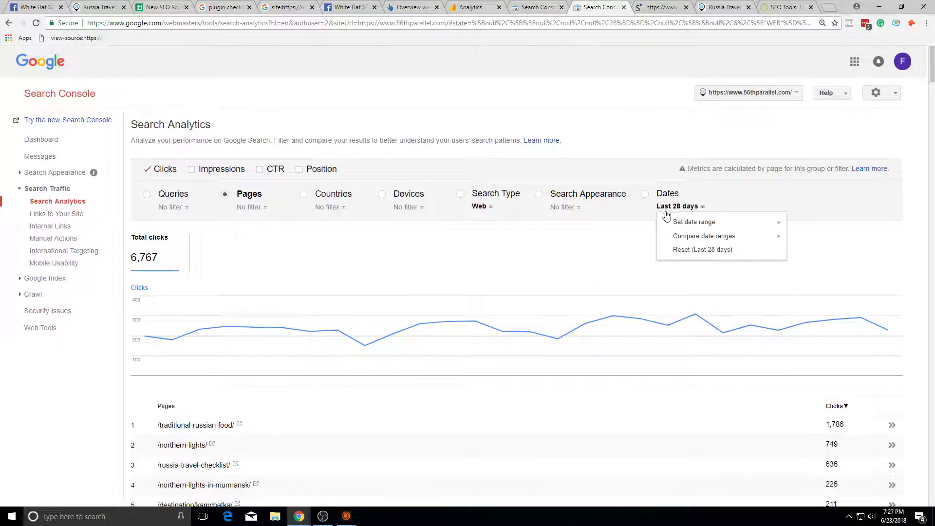
Step: Limit the report to the last 7 days and list 250 pages per table page
{"action": "mouse_move", "coordinate": [682, 222]}
{"action": "left_click", "coordinate": [813, 223]}
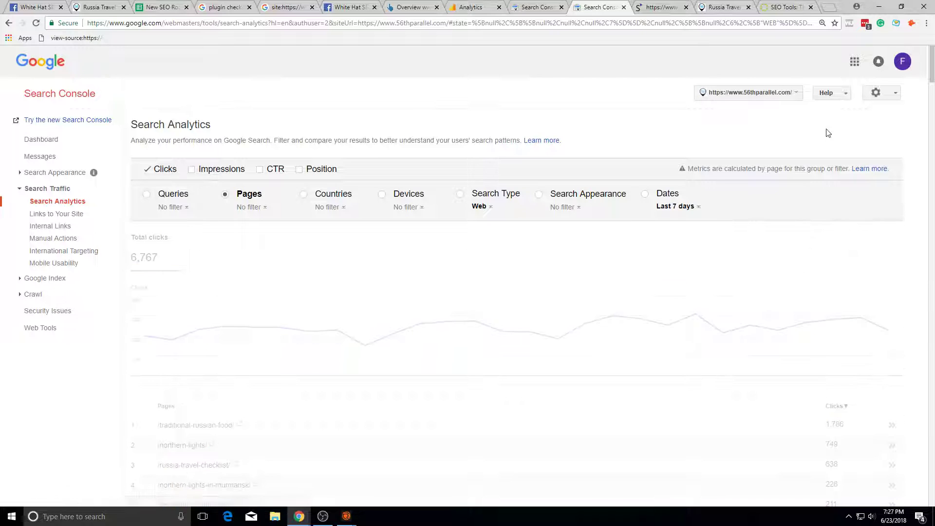
{"action": "scroll", "coordinate": [912, 236], "scroll_direction": "down", "scroll_amount": 18}
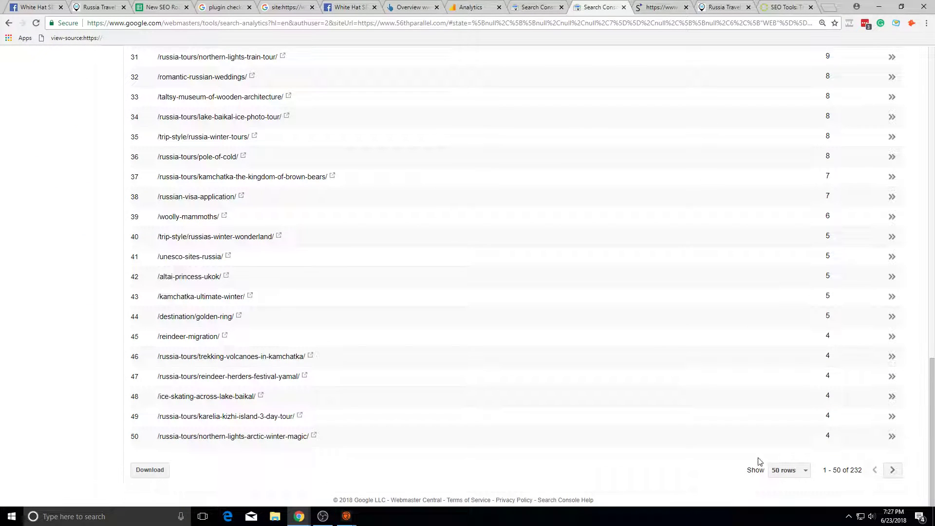
{"action": "left_click", "coordinate": [784, 470]}
{"action": "left_click", "coordinate": [789, 482]}
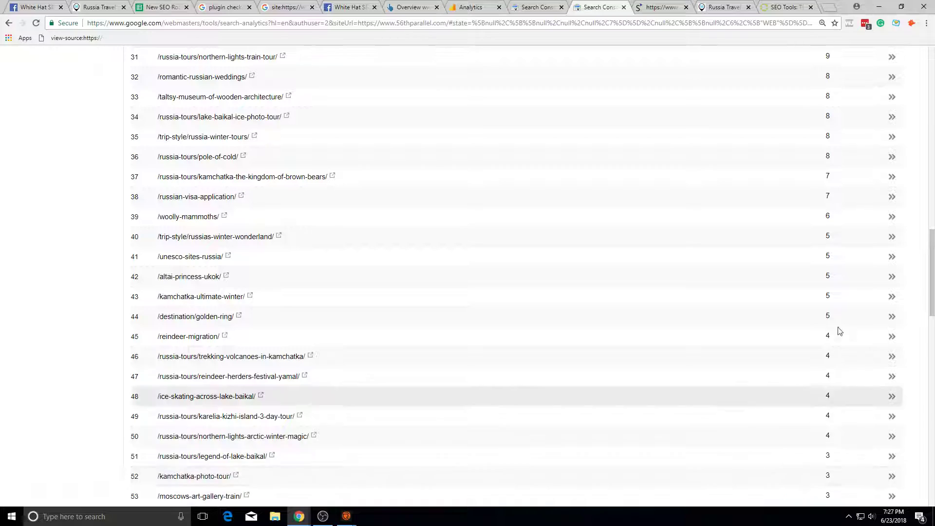
{"action": "scroll", "coordinate": [841, 355], "scroll_direction": "down", "scroll_amount": 5}
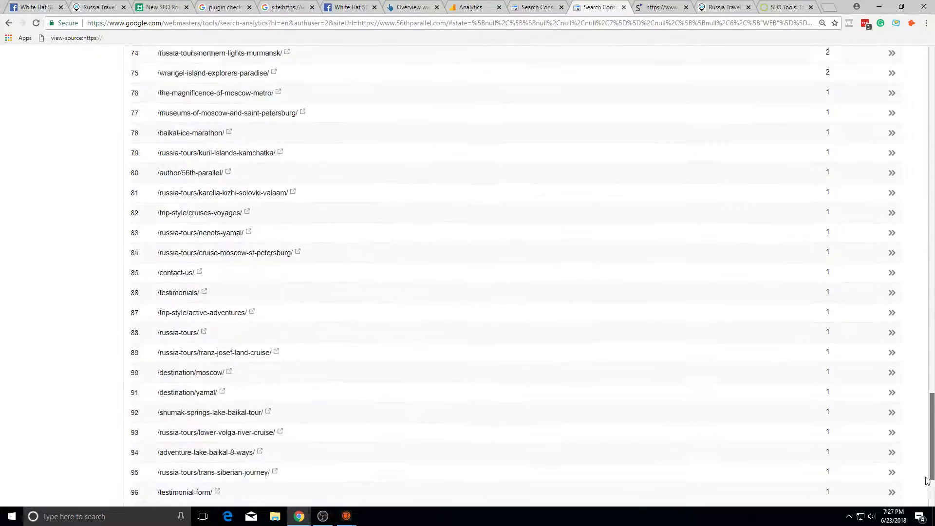
{"action": "scroll", "coordinate": [825, 445], "scroll_direction": "down", "scroll_amount": 9}
{"action": "scroll", "coordinate": [818, 463], "scroll_direction": "down", "scroll_amount": 6}
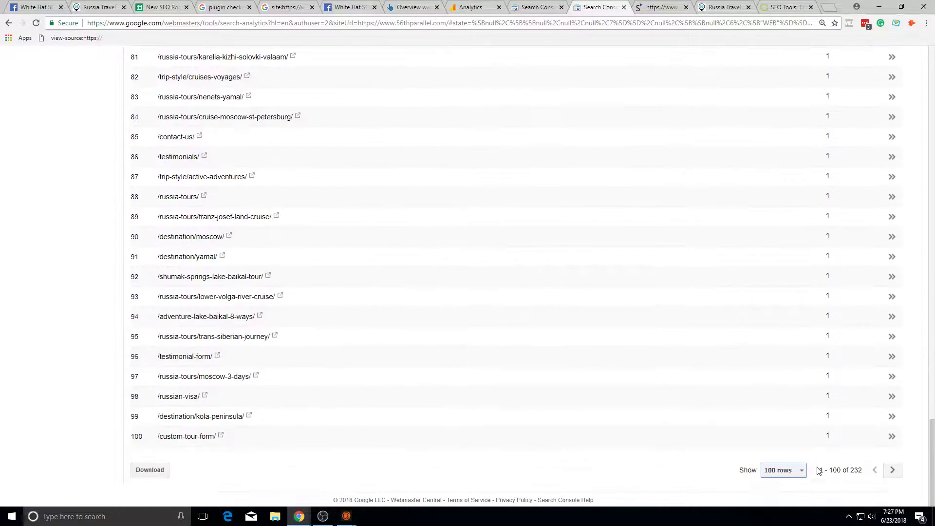
{"action": "left_click", "coordinate": [783, 483]}
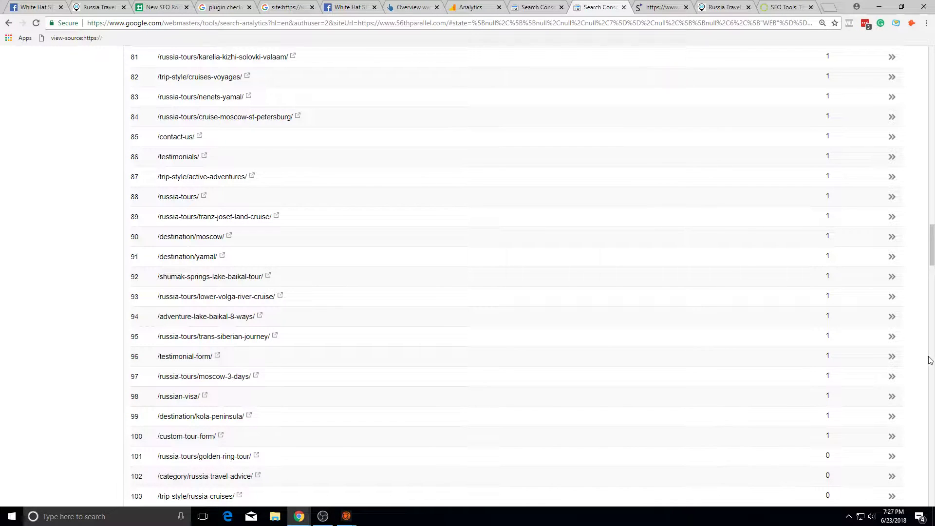
{"action": "scroll", "coordinate": [576, 356], "scroll_direction": "down", "scroll_amount": 15}
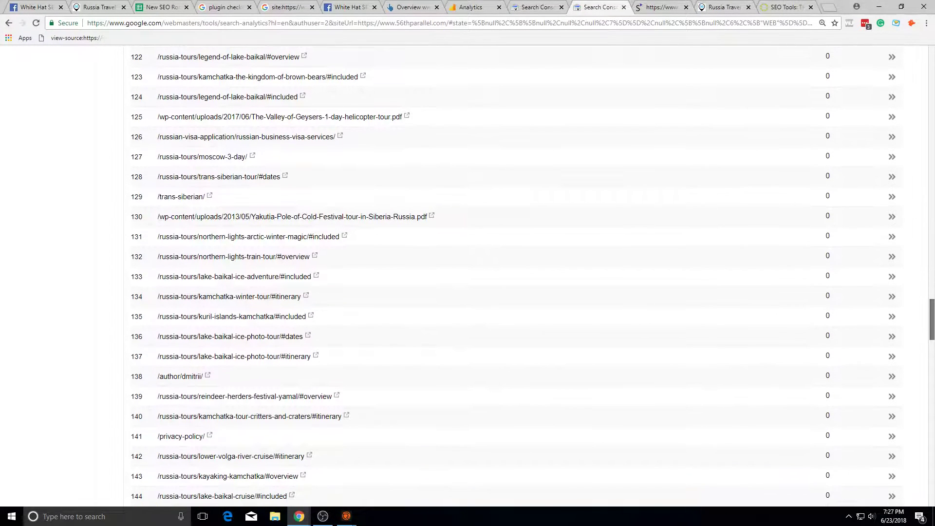
Step: Check the /author/dmitrii/ (404) and /privacy-policy/ pages, then close them
{"action": "left_click", "coordinate": [206, 366]}
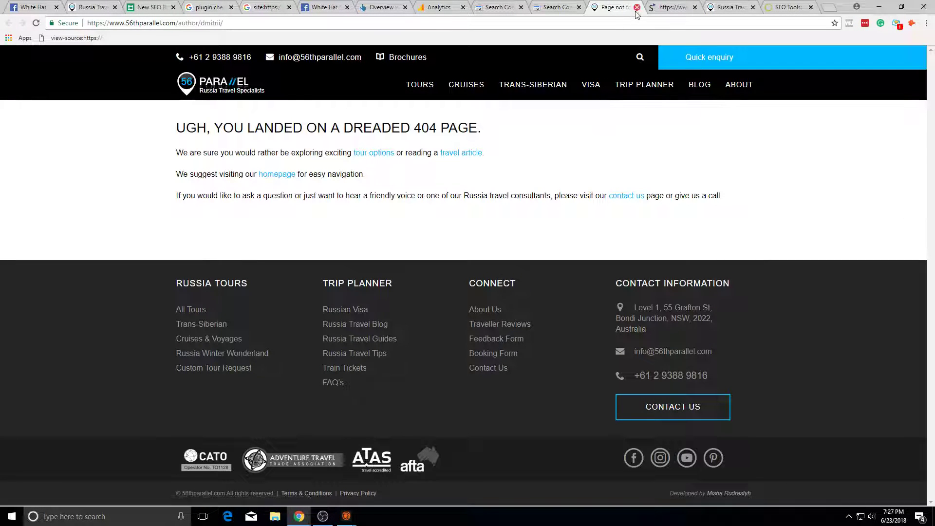
{"action": "key", "text": "ctrl+w"}
{"action": "scroll", "coordinate": [403, 288], "scroll_direction": "down", "scroll_amount": 4}
{"action": "left_click", "coordinate": [209, 230]}
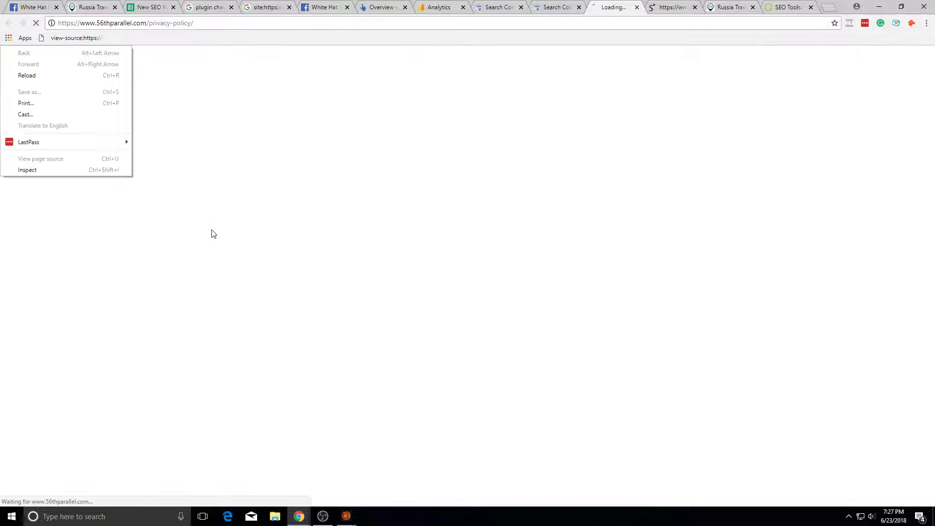
{"action": "key", "text": "ctrl+w"}
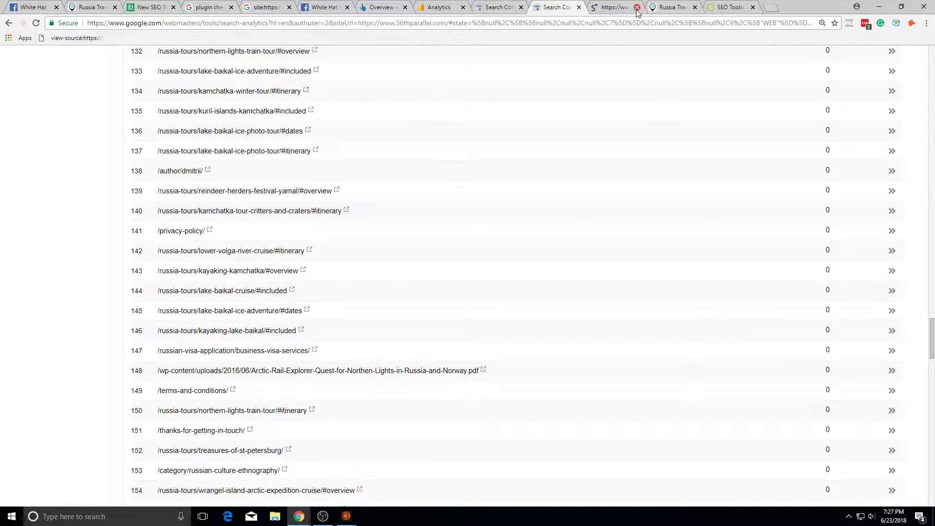
{"action": "scroll", "coordinate": [349, 306], "scroll_direction": "down", "scroll_amount": 6}
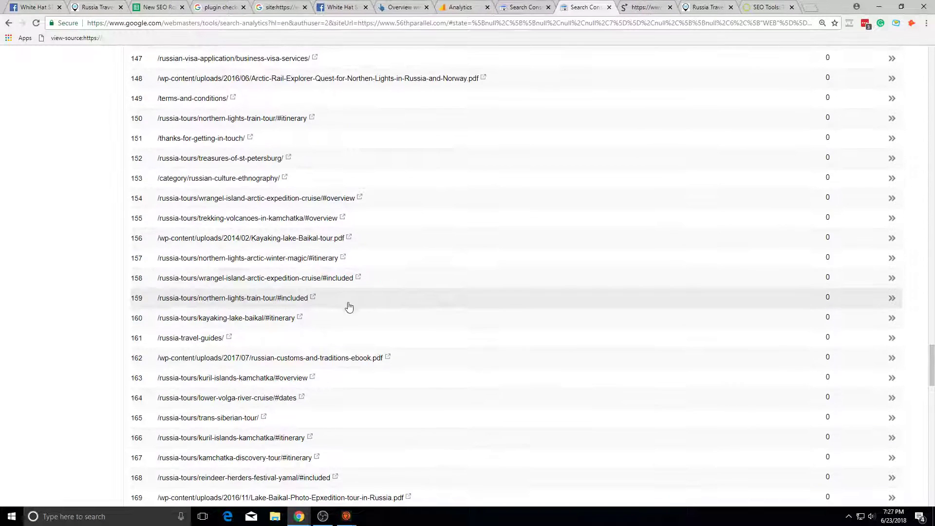
Step: Reload the Search Analytics report and show 250 rows so all 232 pages appear
{"action": "right_click", "coordinate": [247, 103]}
{"action": "left_click", "coordinate": [151, 66]}
{"action": "scroll", "coordinate": [349, 263], "scroll_direction": "down", "scroll_amount": 3}
{"action": "scroll", "coordinate": [341, 273], "scroll_direction": "down", "scroll_amount": 15}
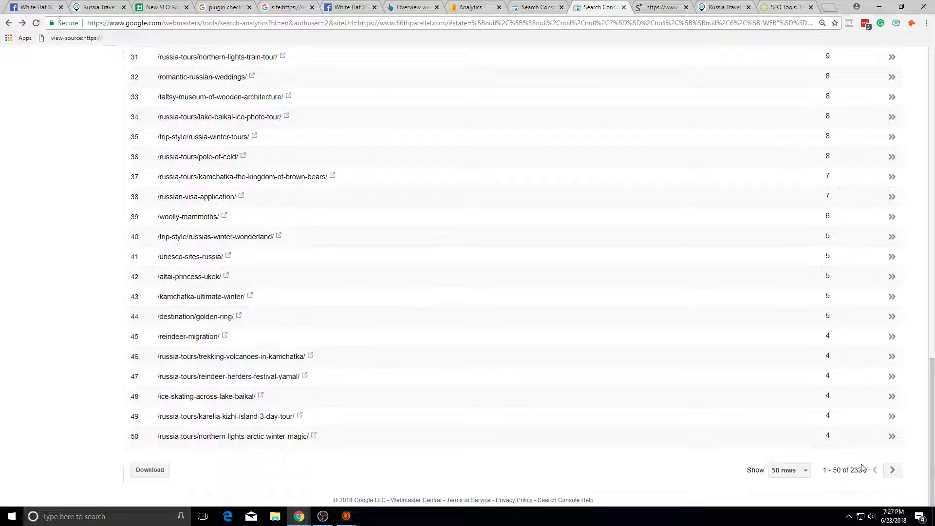
{"action": "left_click", "coordinate": [785, 489]}
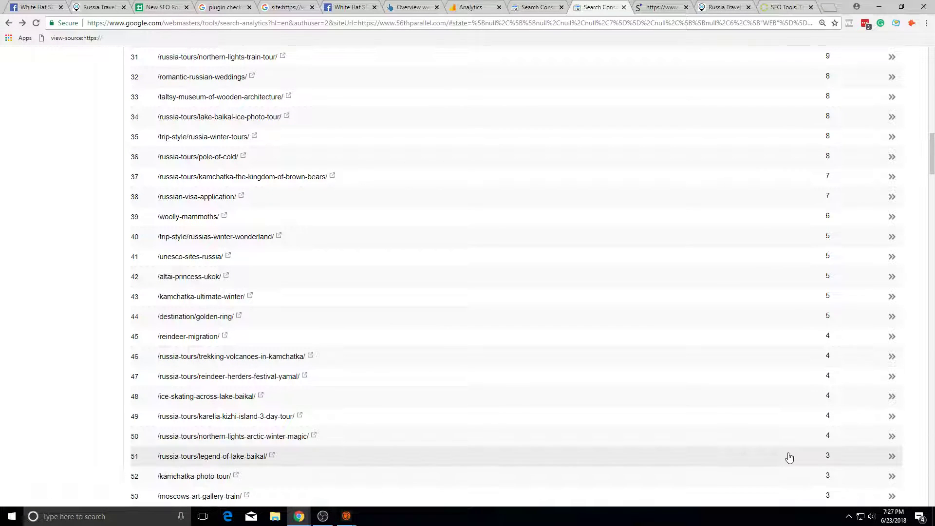
{"action": "scroll", "coordinate": [790, 458], "scroll_direction": "down", "scroll_amount": 20}
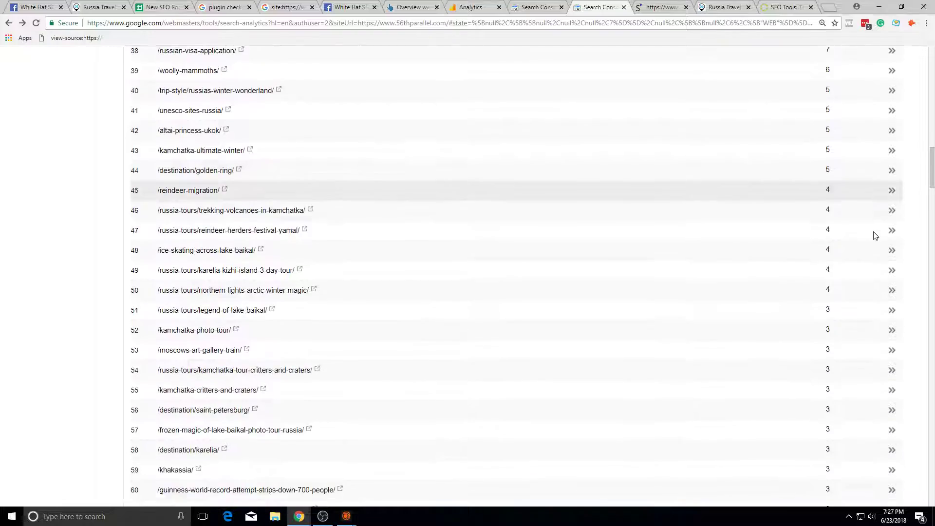
{"action": "scroll", "coordinate": [820, 330], "scroll_direction": "down", "scroll_amount": 20}
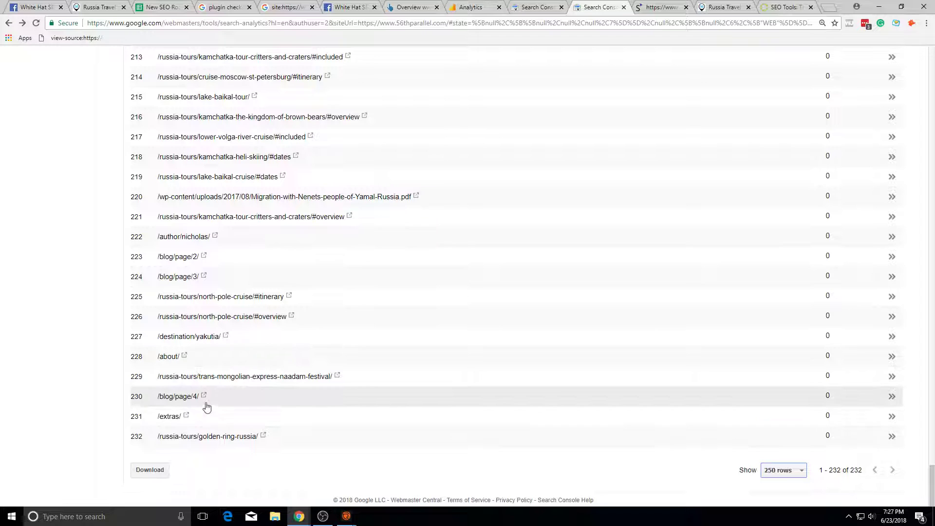
Step: Open the naadam-festival page separately and return to the report
{"action": "left_click", "coordinate": [337, 376]}
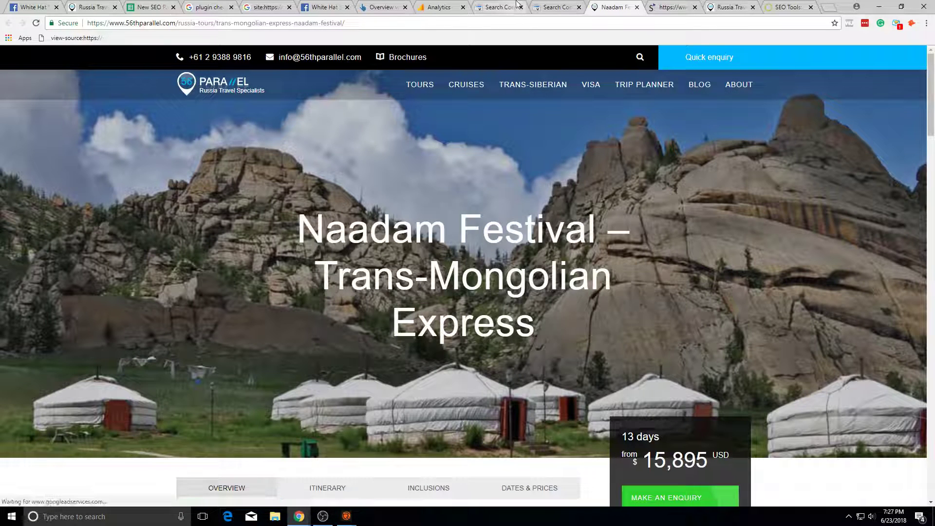
{"action": "left_click", "coordinate": [553, 7]}
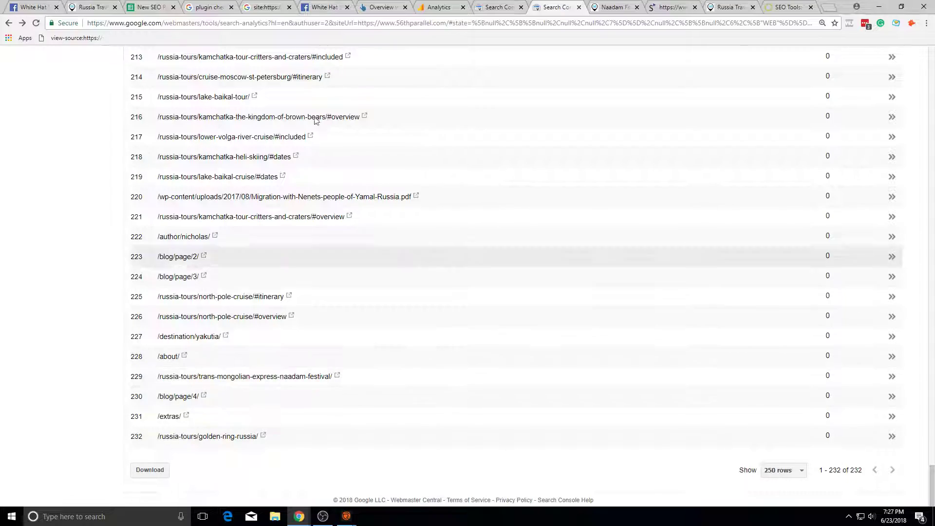
{"action": "scroll", "coordinate": [314, 175], "scroll_direction": "up", "scroll_amount": 20}
Step: Add Impressions, CTR and Position columns to the Pages table
{"action": "left_click_drag", "start_coordinate": [932, 387], "coordinate": [931, 68]}
{"action": "left_click", "coordinate": [202, 171]}
{"action": "left_click", "coordinate": [270, 169]}
{"action": "left_click", "coordinate": [319, 171]}
Step: Show 500 rows per table page in the Pages report
{"action": "left_click", "coordinate": [614, 7]}
{"action": "left_click", "coordinate": [557, 5]}
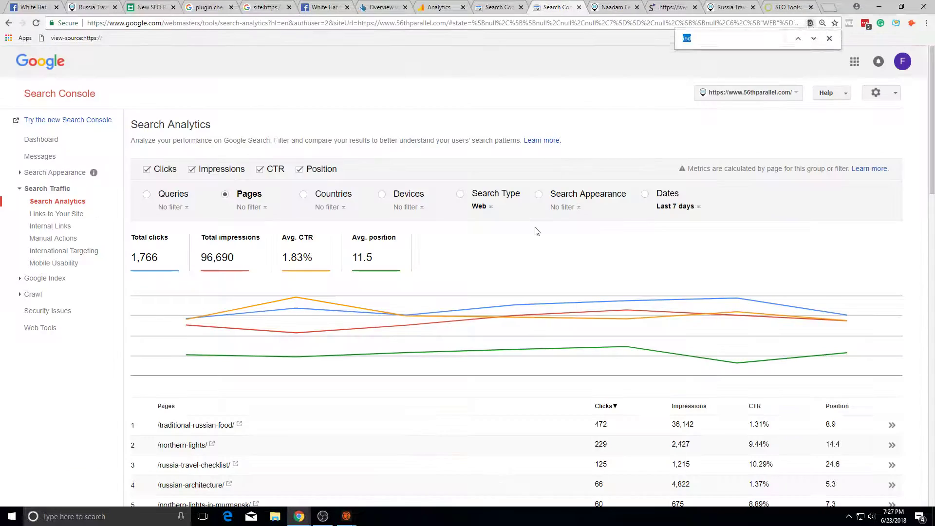
{"action": "type", "text": "ade"}
{"action": "scroll", "coordinate": [453, 214], "scroll_direction": "down", "scroll_amount": 20}
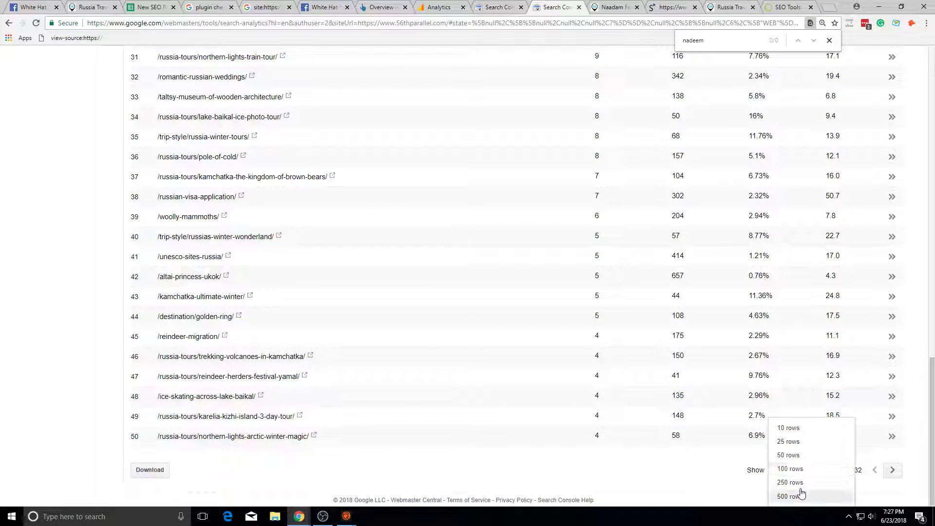
{"action": "left_click", "coordinate": [789, 496]}
Step: Search the page for 'nad' to locate the Naadam Festival row
{"action": "key", "text": "ctrl+f"}
{"action": "type", "text": "nad"}
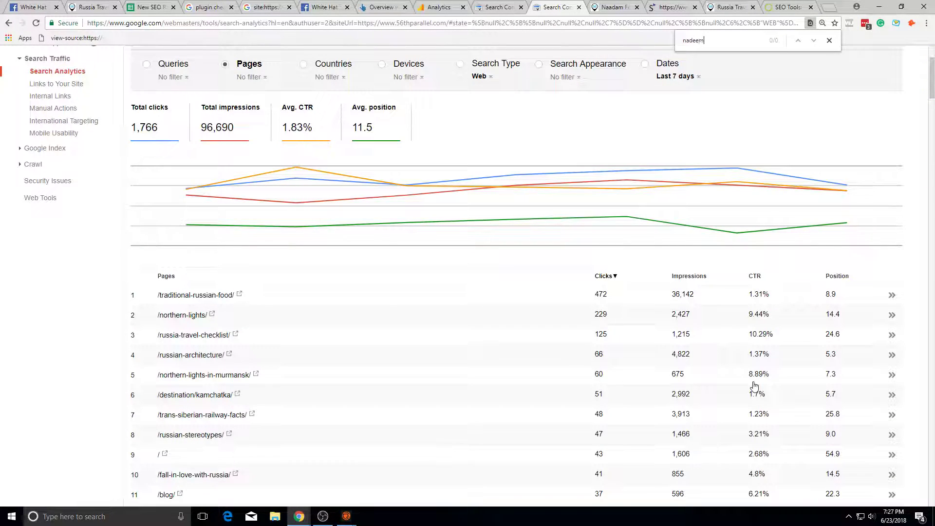
{"action": "scroll", "coordinate": [754, 385], "scroll_direction": "down", "scroll_amount": 20}
{"action": "scroll", "coordinate": [617, 161], "scroll_direction": "down", "scroll_amount": 20}
{"action": "left_click_drag", "start_coordinate": [927, 371], "coordinate": [889, 498]}
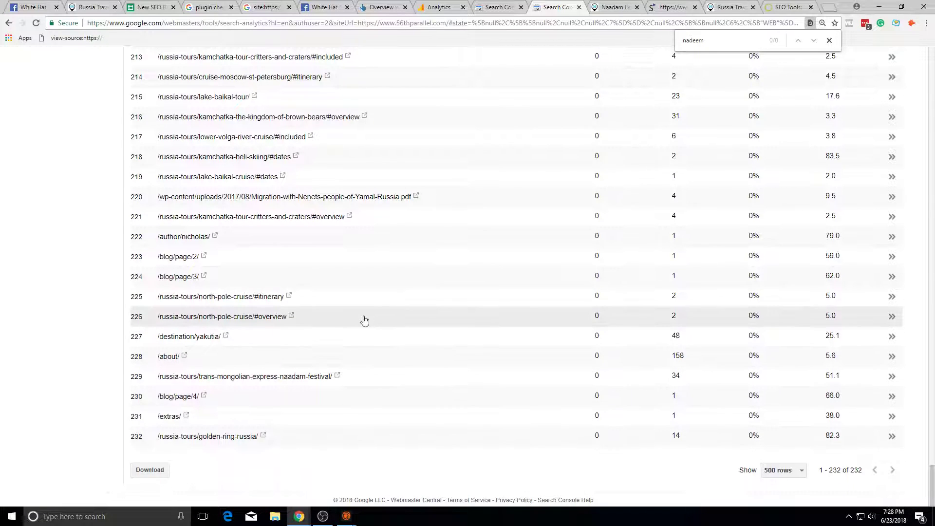
{"action": "scroll", "coordinate": [351, 318], "scroll_direction": "up", "scroll_amount": 2}
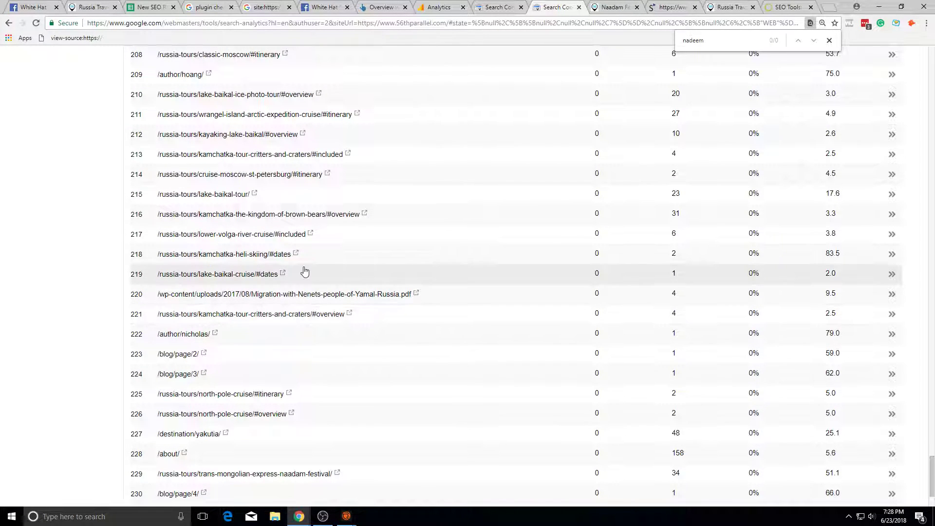
{"action": "scroll", "coordinate": [304, 272], "scroll_direction": "up", "scroll_amount": 13}
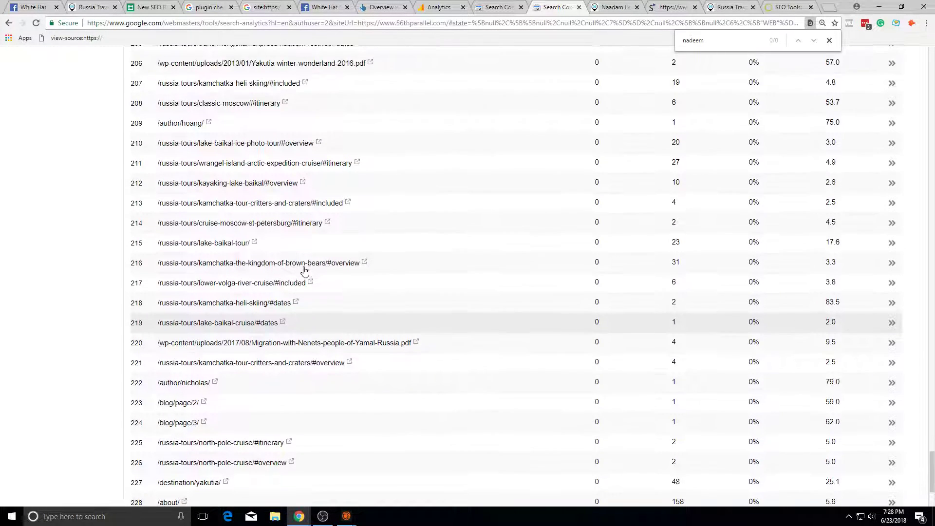
{"action": "scroll", "coordinate": [392, 299], "scroll_direction": "up", "scroll_amount": 16}
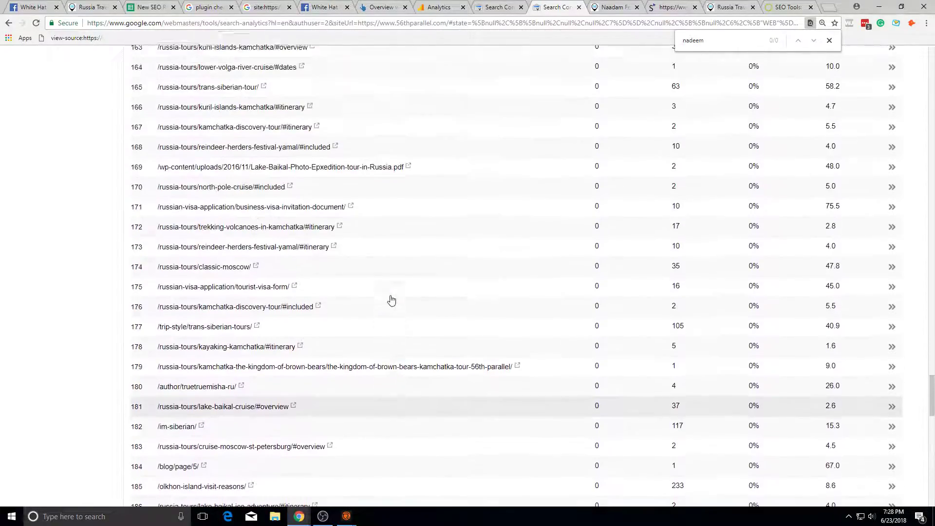
{"action": "scroll", "coordinate": [412, 291], "scroll_direction": "up", "scroll_amount": 16}
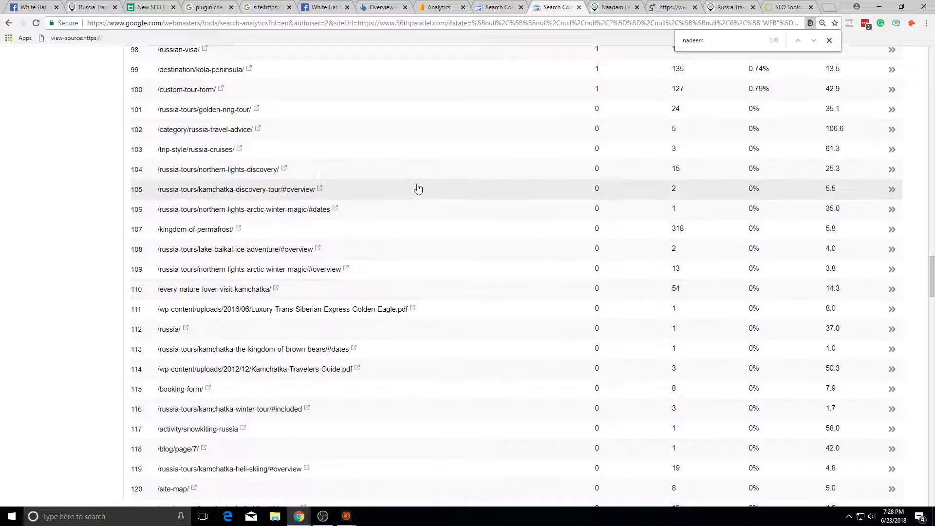
{"action": "scroll", "coordinate": [418, 189], "scroll_direction": "down", "scroll_amount": 9}
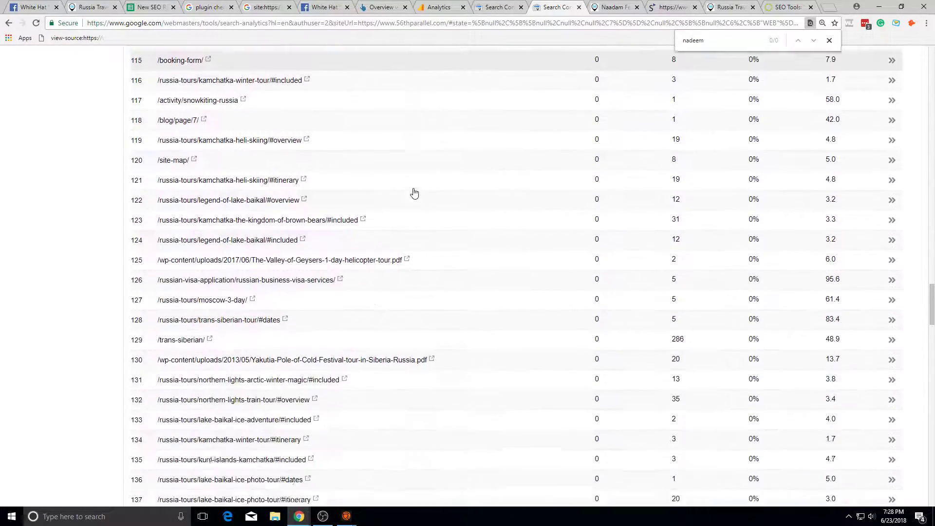
{"action": "scroll", "coordinate": [411, 197], "scroll_direction": "down", "scroll_amount": 19}
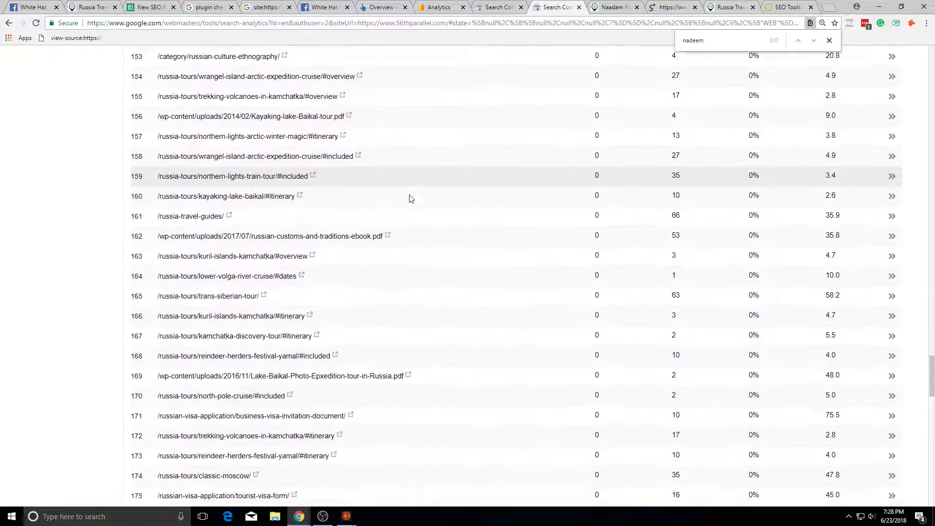
{"action": "scroll", "coordinate": [411, 199], "scroll_direction": "down", "scroll_amount": 19}
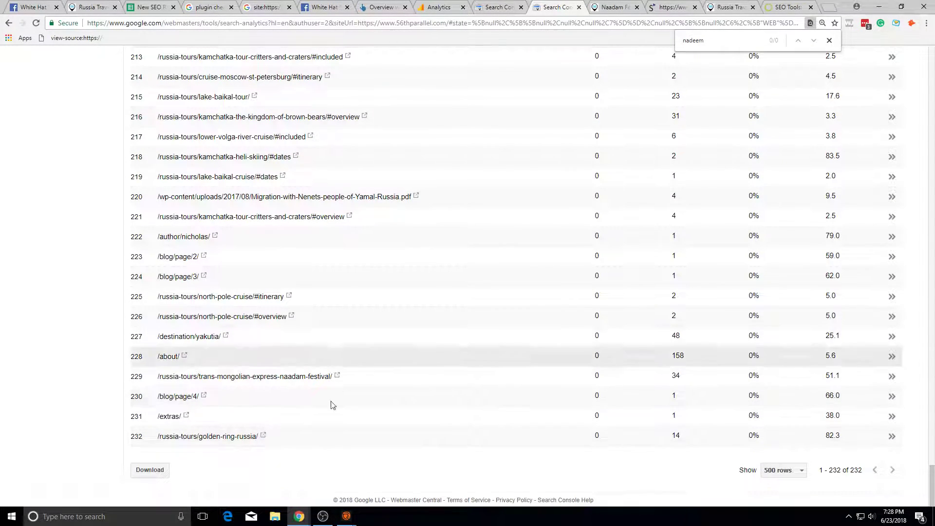
Step: Open the Naadam Festival tour page and select 'Naadam Festival' in its title
{"action": "left_click", "coordinate": [338, 376]}
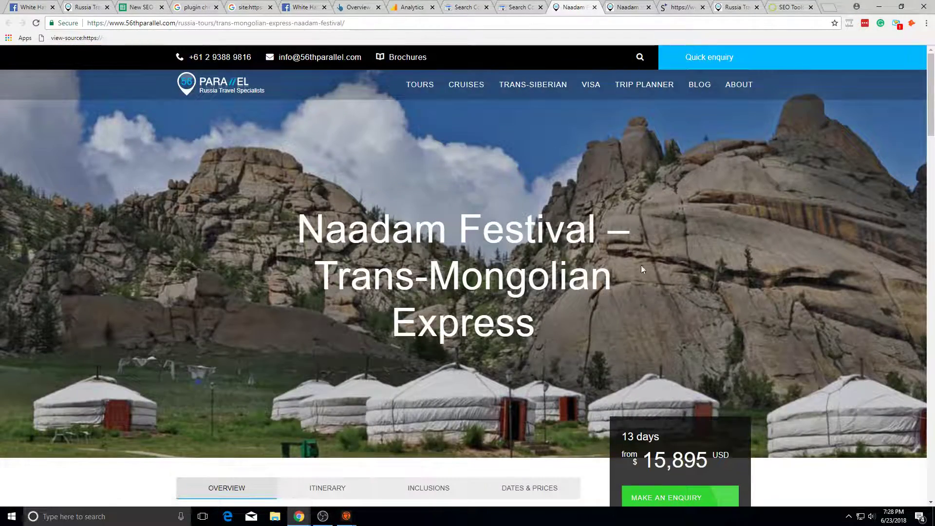
{"action": "scroll", "coordinate": [520, 277], "scroll_direction": "down", "scroll_amount": 20}
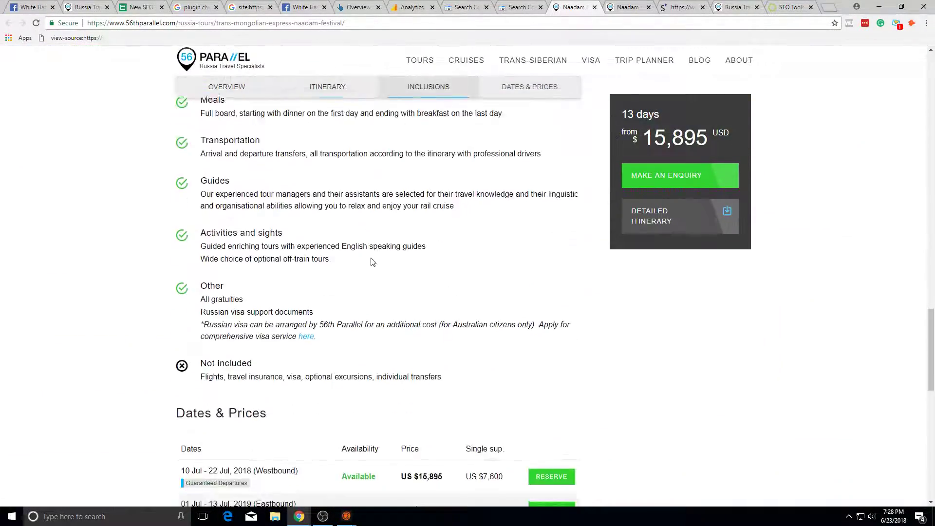
{"action": "scroll", "coordinate": [311, 276], "scroll_direction": "up", "scroll_amount": 20}
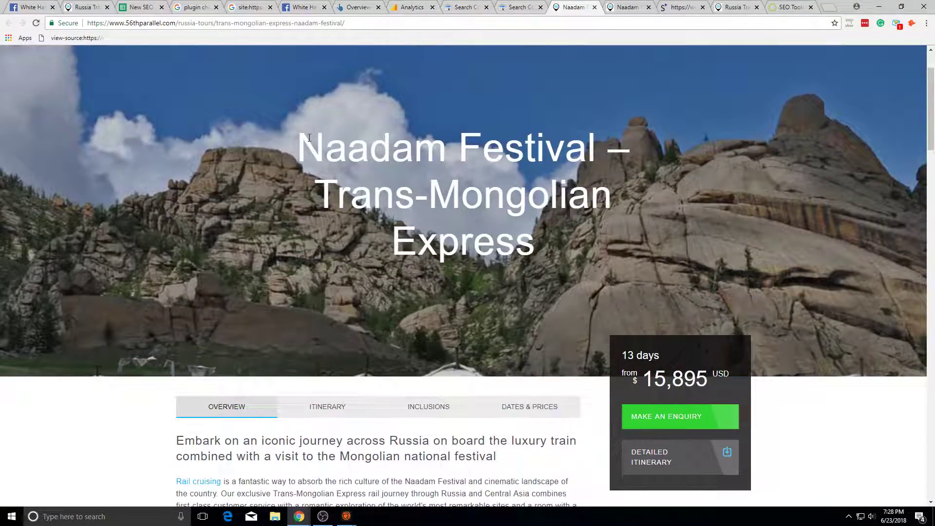
{"action": "left_click_drag", "start_coordinate": [282, 142], "coordinate": [513, 132]}
{"action": "scroll", "coordinate": [514, 132], "scroll_direction": "down", "scroll_amount": 8}
{"action": "scroll", "coordinate": [514, 131], "scroll_direction": "up", "scroll_amount": 10}
{"action": "left_click", "coordinate": [331, 199]}
{"action": "left_click_drag", "start_coordinate": [294, 222], "coordinate": [614, 245]}
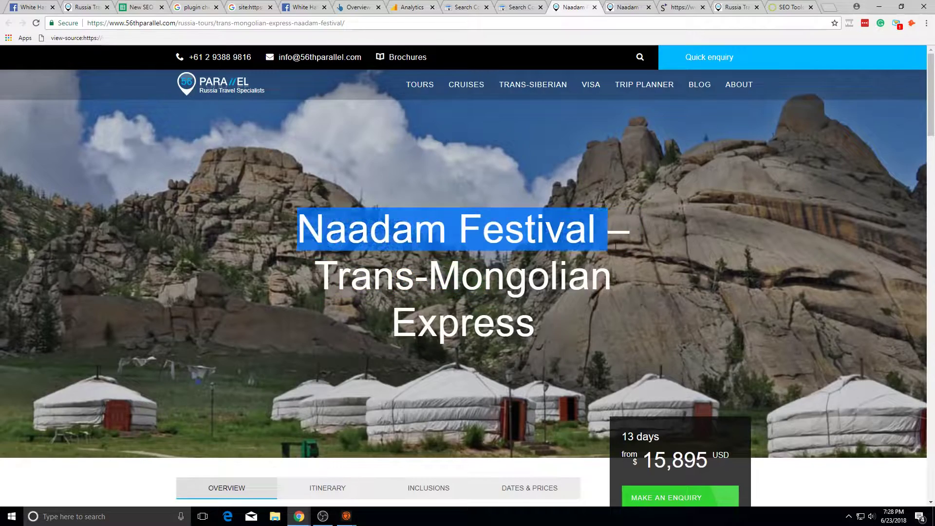
Step: Return to the 232-page Search Console table and close the find bar
{"action": "left_click", "coordinate": [626, 7]}
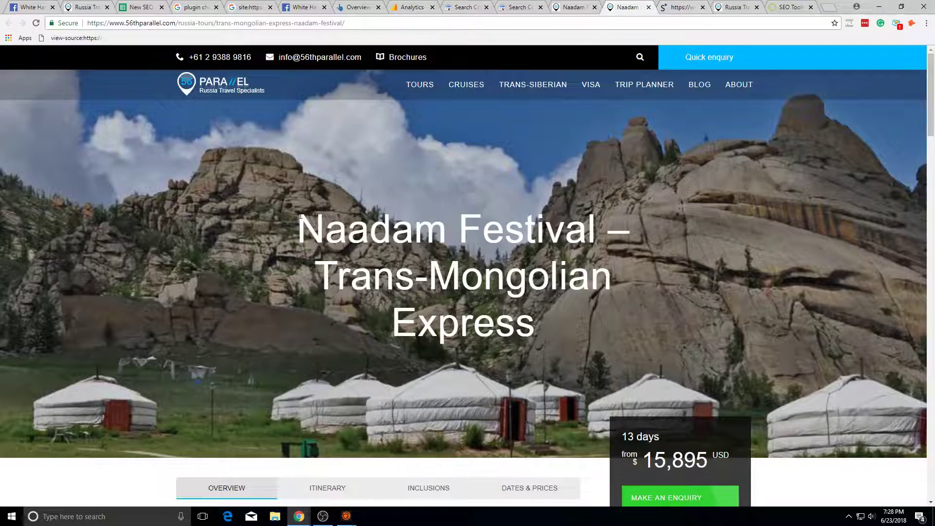
{"action": "left_click", "coordinate": [519, 7]}
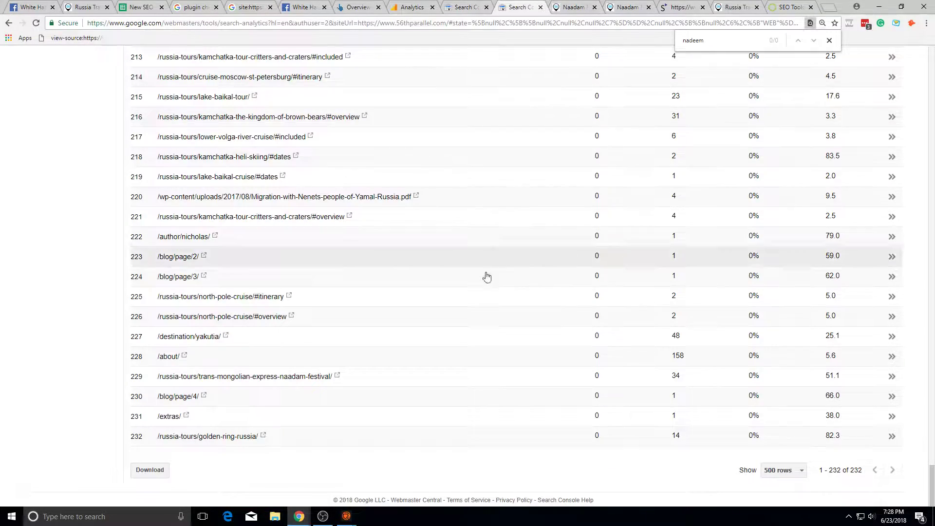
{"action": "scroll", "coordinate": [501, 265], "scroll_direction": "up", "scroll_amount": 20}
{"action": "scroll", "coordinate": [460, 139], "scroll_direction": "up", "scroll_amount": 18}
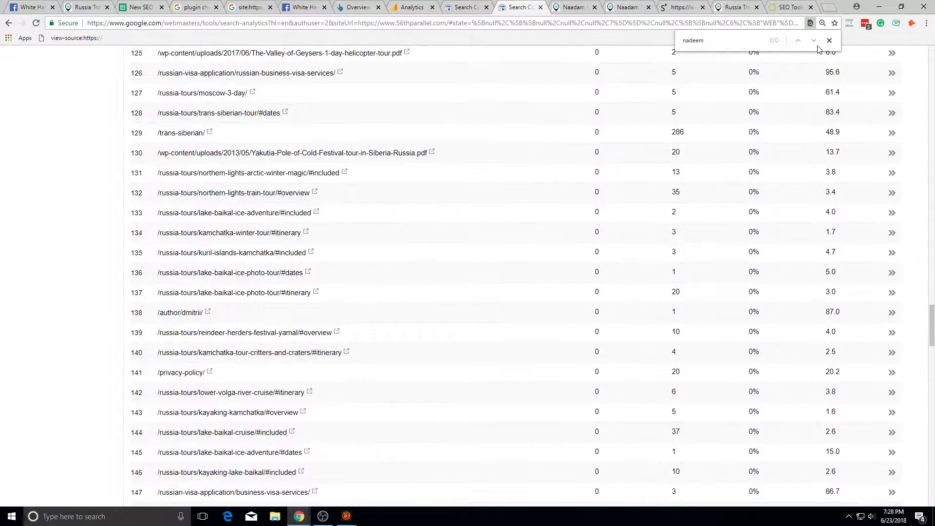
{"action": "left_click", "coordinate": [829, 40]}
{"action": "scroll", "coordinate": [920, 320], "scroll_direction": "up", "scroll_amount": 20}
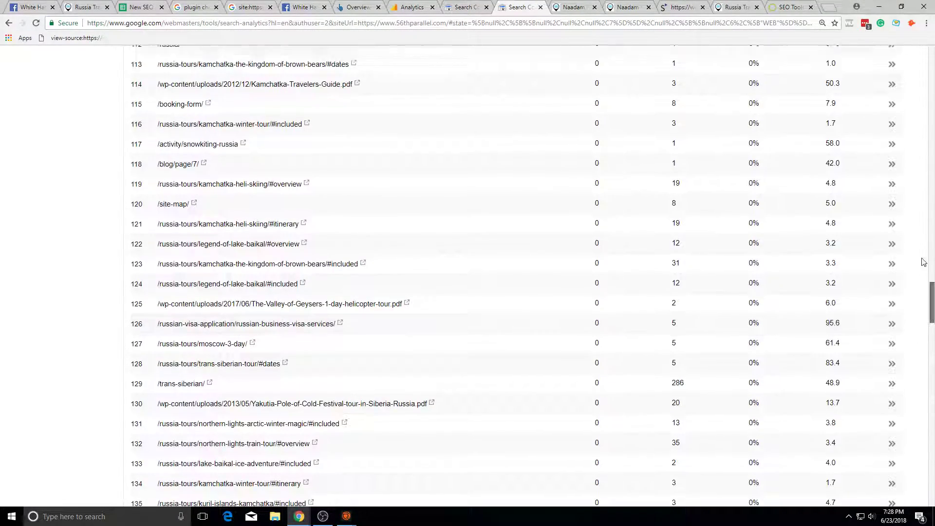
Step: Show queries filtered to those containing 'Naadam Festival'
{"action": "left_click", "coordinate": [148, 194]}
{"action": "left_click", "coordinate": [175, 207]}
{"action": "left_click", "coordinate": [192, 219]}
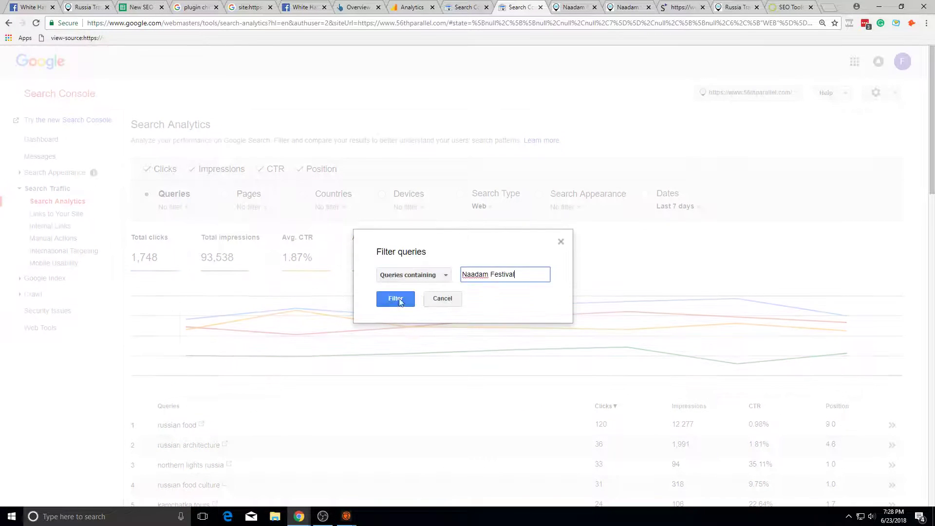
{"action": "left_click", "coordinate": [409, 299]}
Step: Set the date range to the last 90 days, showing 11 impressions
{"action": "left_click", "coordinate": [277, 209]}
{"action": "left_click", "coordinate": [722, 207]}
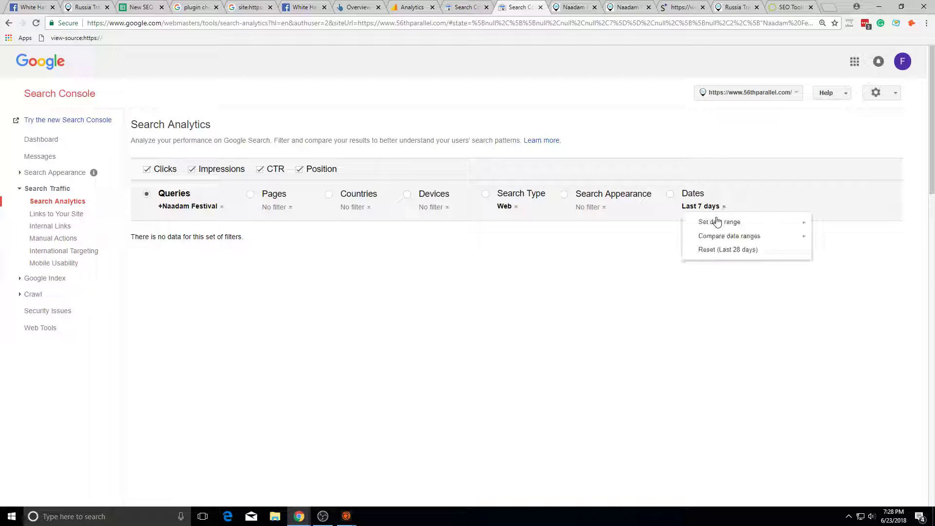
{"action": "left_click", "coordinate": [840, 252]}
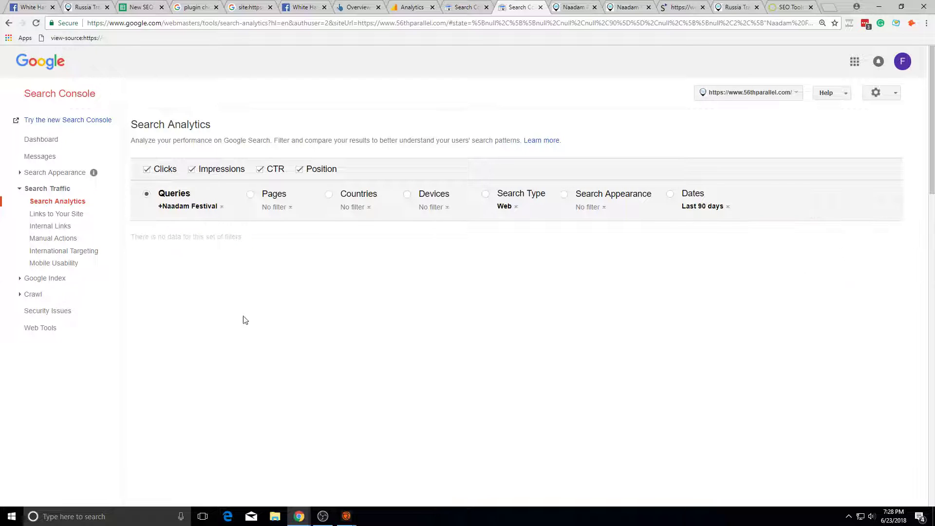
{"action": "scroll", "coordinate": [259, 373], "scroll_direction": "down", "scroll_amount": 1}
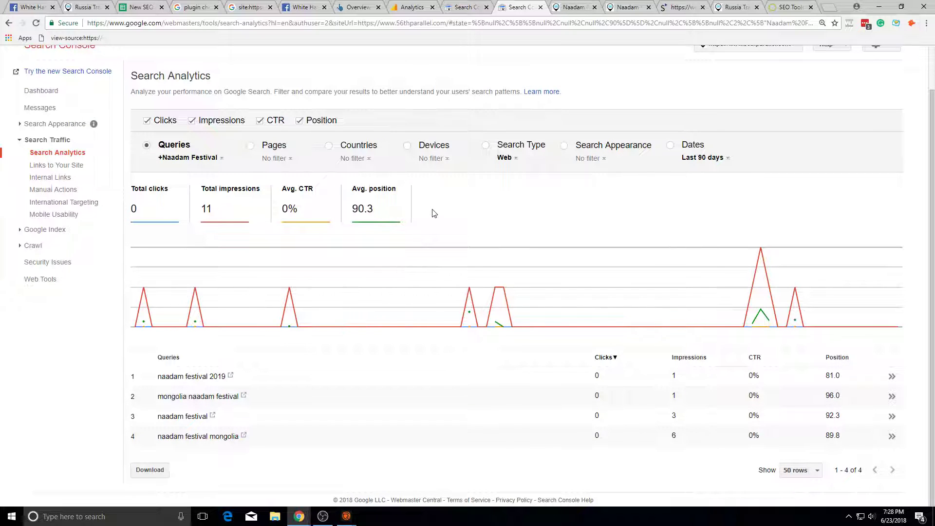
Step: Select the heading text on the Naadam Festival tour page
{"action": "left_click", "coordinate": [555, 6]}
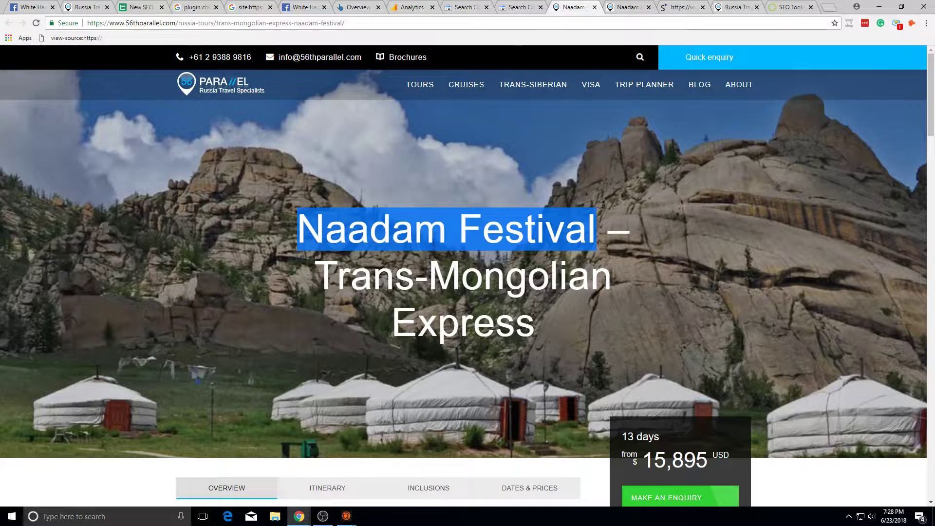
{"action": "left_click", "coordinate": [415, 174]}
{"action": "scroll", "coordinate": [418, 239], "scroll_direction": "down", "scroll_amount": 8}
{"action": "scroll", "coordinate": [414, 263], "scroll_direction": "up", "scroll_amount": 7}
{"action": "scroll", "coordinate": [393, 241], "scroll_direction": "up", "scroll_amount": 1}
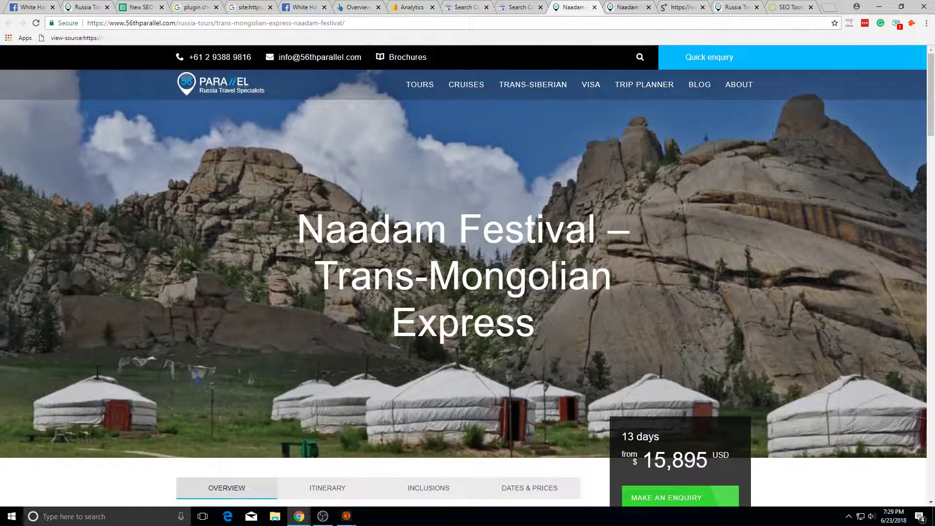
{"action": "triple_click", "coordinate": [392, 241]}
{"action": "left_click", "coordinate": [392, 241]}
Step: Select the heading from 'Naadam' to 'Express' and focus the address bar
{"action": "scroll", "coordinate": [510, 276], "scroll_direction": "down", "scroll_amount": 5}
{"action": "scroll", "coordinate": [563, 231], "scroll_direction": "up", "scroll_amount": 4}
{"action": "scroll", "coordinate": [560, 224], "scroll_direction": "down", "scroll_amount": 3}
{"action": "scroll", "coordinate": [505, 142], "scroll_direction": "up", "scroll_amount": 3}
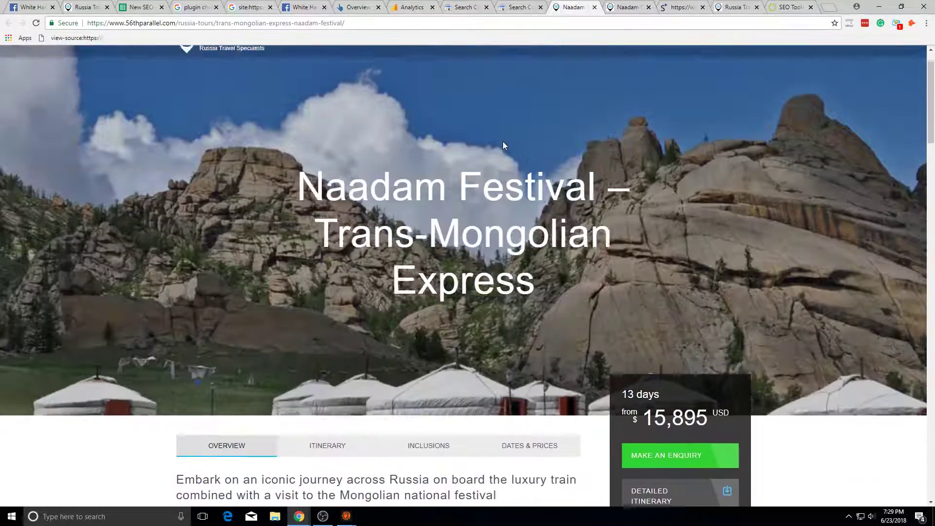
{"action": "scroll", "coordinate": [503, 144], "scroll_direction": "up", "scroll_amount": 1}
{"action": "left_click_drag", "start_coordinate": [348, 229], "coordinate": [625, 354]}
{"action": "left_click", "coordinate": [363, 27]}
Step: In Google Analytics, open the All Pages report and turn off the date-range comparison
{"action": "left_click", "coordinate": [411, 7]}
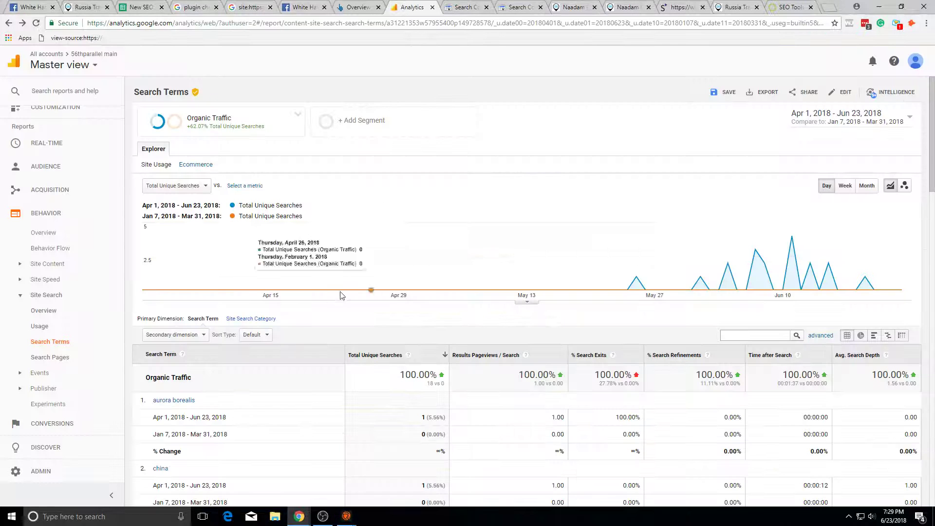
{"action": "left_click", "coordinate": [85, 266]}
{"action": "left_click", "coordinate": [69, 236]}
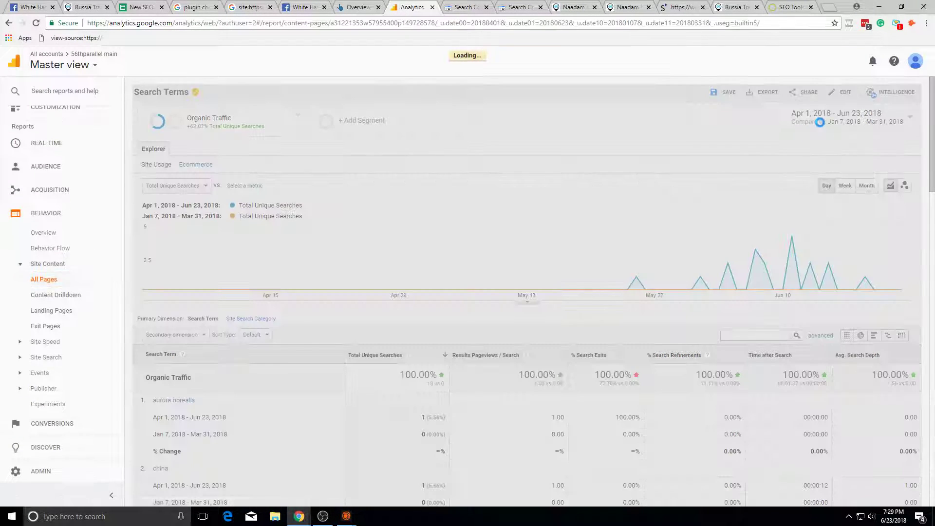
{"action": "left_click", "coordinate": [820, 118]}
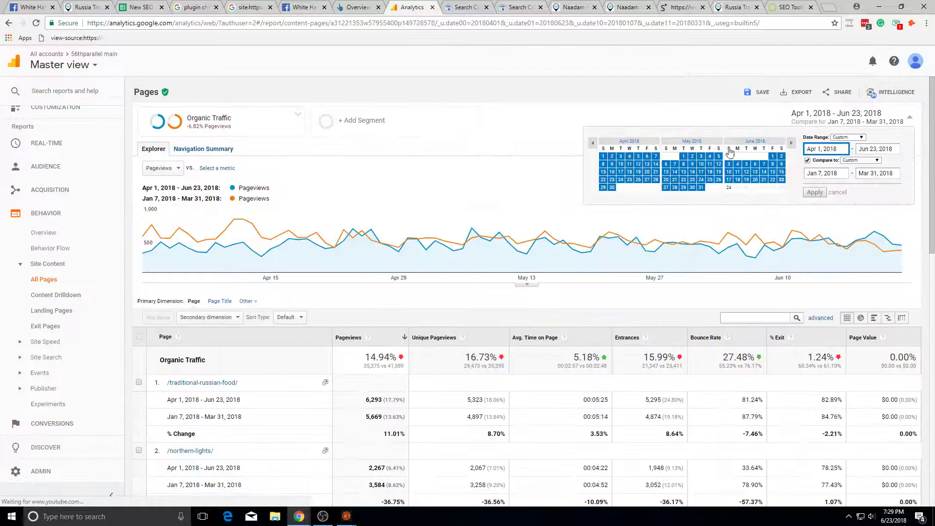
{"action": "left_click", "coordinate": [820, 163]}
{"action": "left_click", "coordinate": [820, 177]}
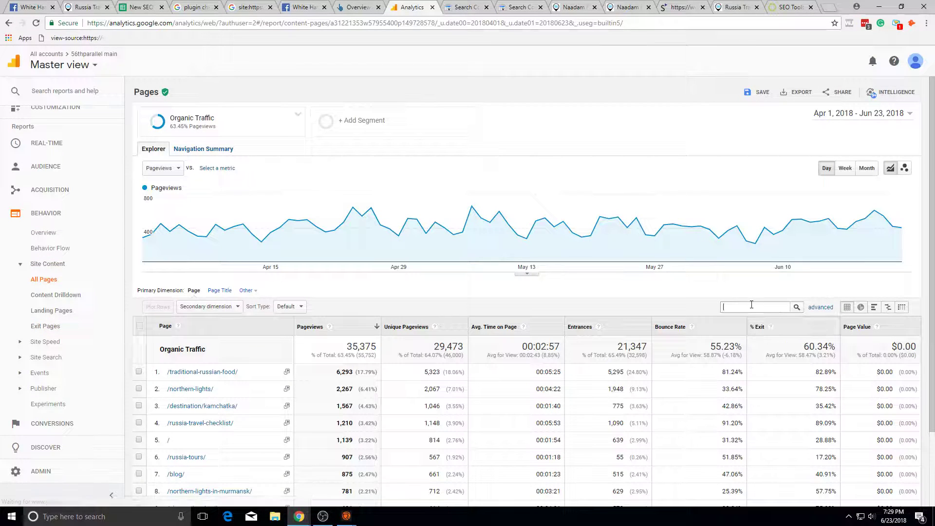
Step: Filter All Pages to the Naadam tour URL and add the All Users segment
{"action": "type", "text": "express-naadam-festival/"}
{"action": "key", "text": "Return"}
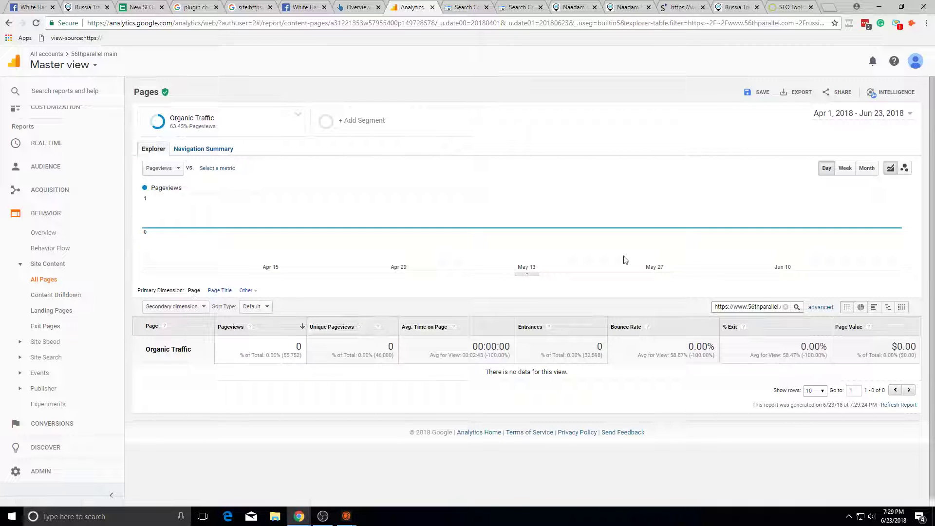
{"action": "left_click", "coordinate": [193, 131]}
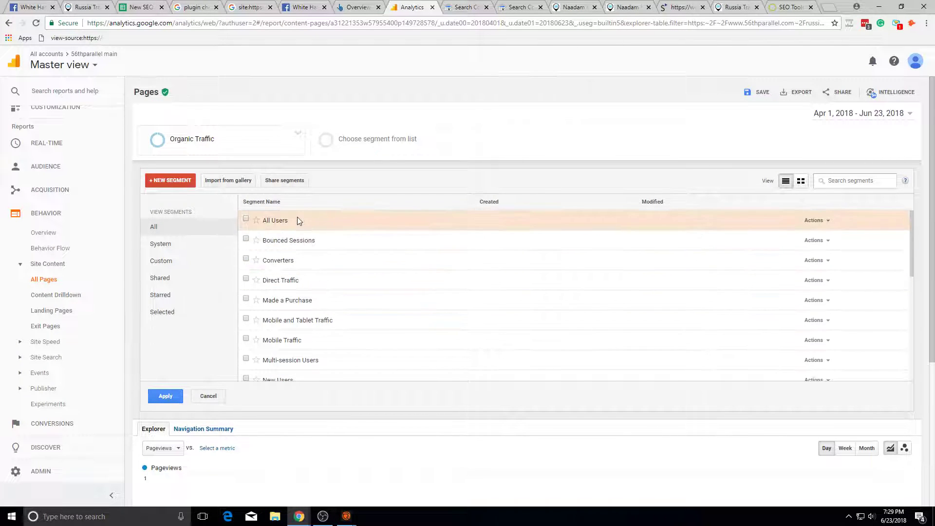
{"action": "left_click", "coordinate": [165, 396]}
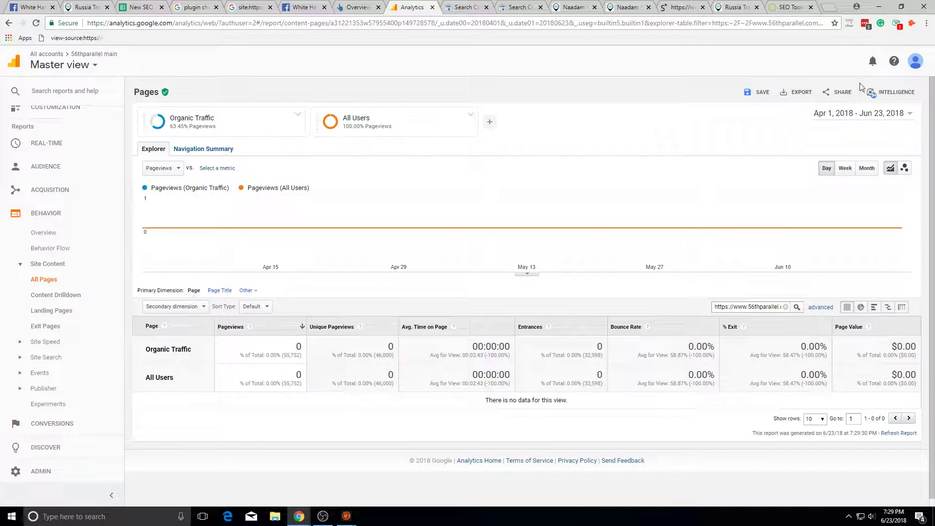
{"action": "left_click", "coordinate": [850, 113]}
{"action": "left_click", "coordinate": [652, 90]}
Step: Check the Russia travel blog page and Search Console reports, then return to Analytics Pages
{"action": "left_click", "coordinate": [729, 5]}
{"action": "left_click", "coordinate": [535, 6]}
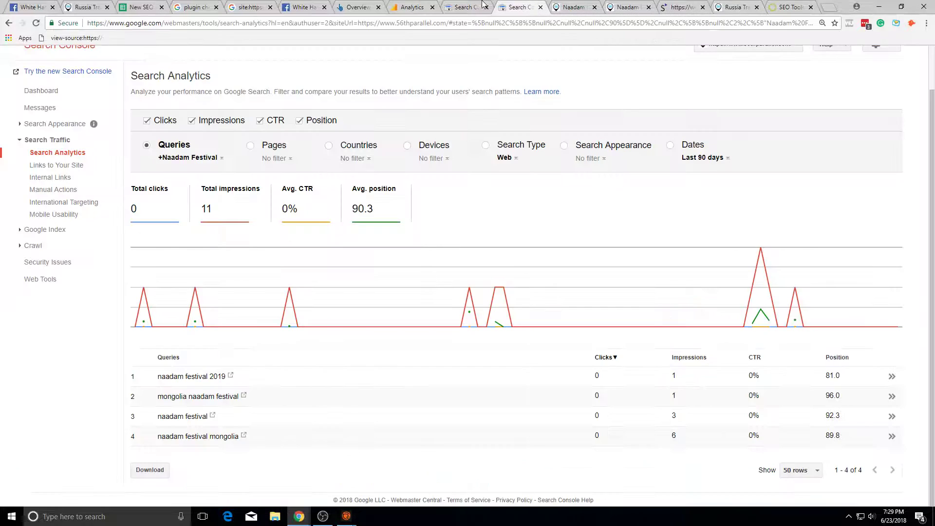
{"action": "left_click", "coordinate": [464, 7]}
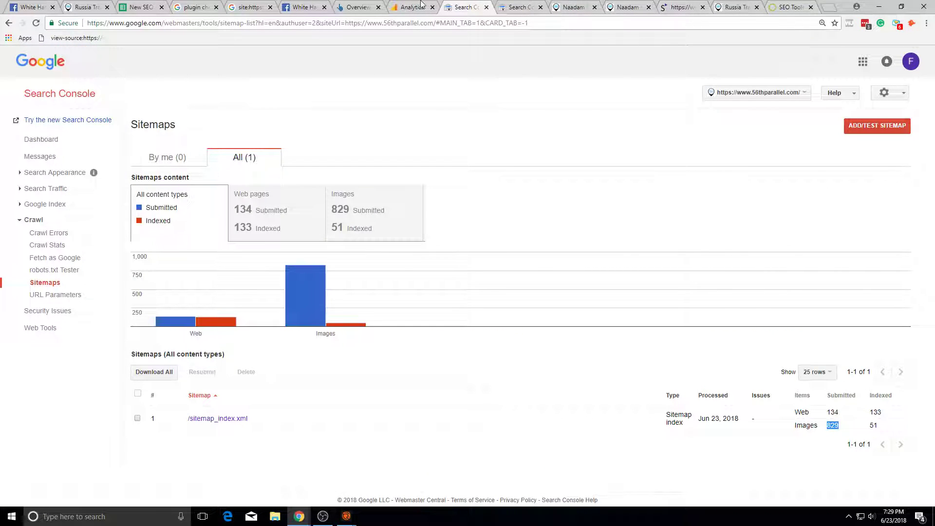
{"action": "left_click", "coordinate": [421, 6]}
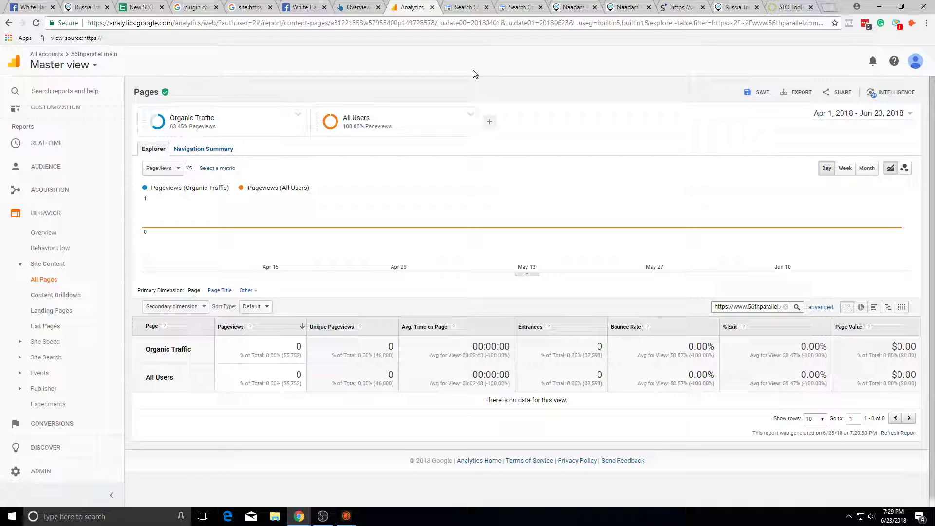
Step: Look over the second Naadam tour page
{"action": "left_click", "coordinate": [629, 6]}
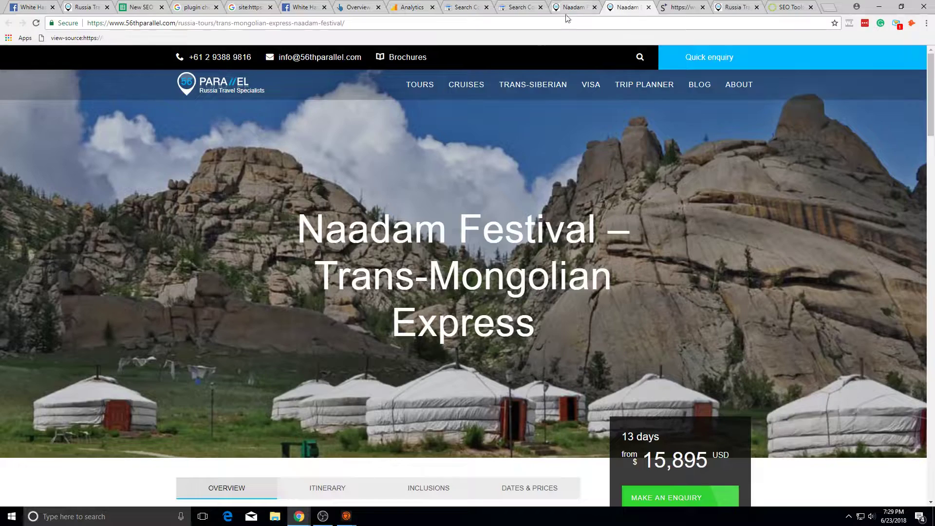
{"action": "scroll", "coordinate": [274, 330], "scroll_direction": "down", "scroll_amount": 5}
{"action": "scroll", "coordinate": [384, 277], "scroll_direction": "up", "scroll_amount": 5}
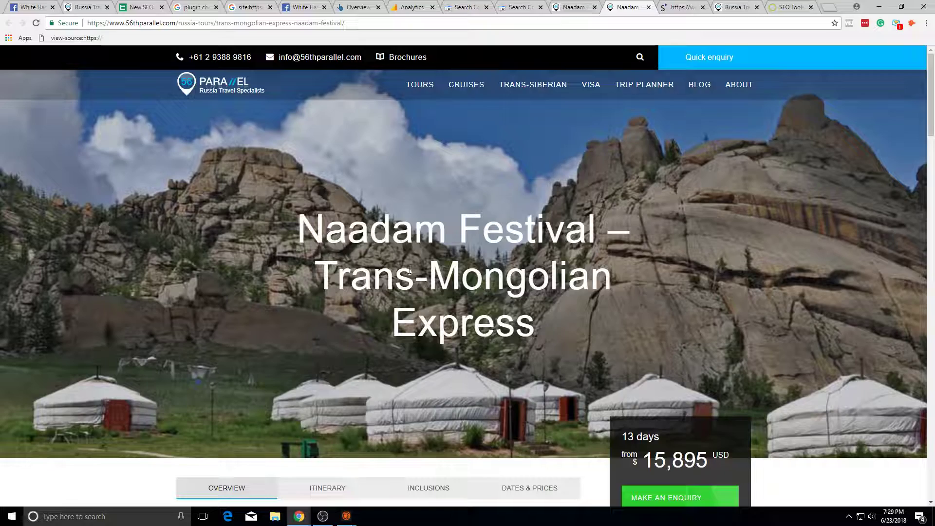
{"action": "scroll", "coordinate": [410, 270], "scroll_direction": "down", "scroll_amount": 7}
{"action": "scroll", "coordinate": [415, 230], "scroll_direction": "up", "scroll_amount": 6}
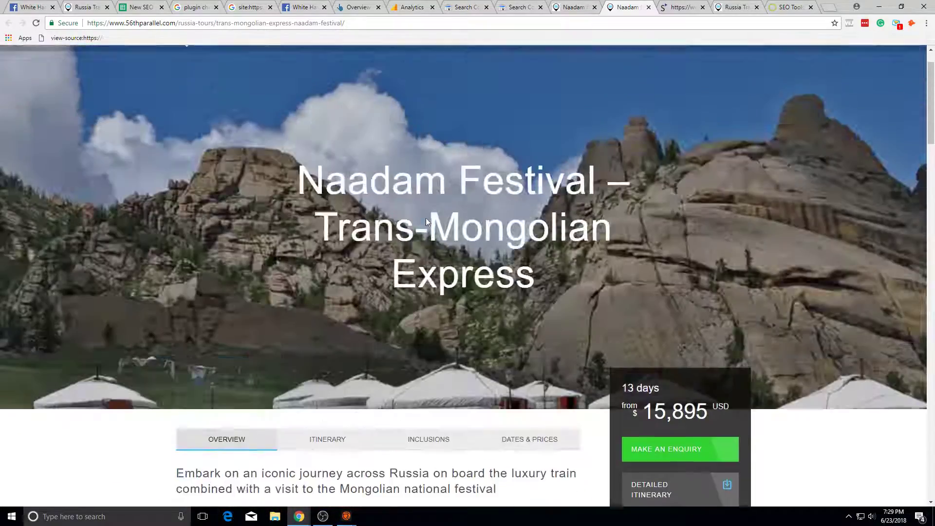
{"action": "scroll", "coordinate": [427, 221], "scroll_direction": "up", "scroll_amount": 1}
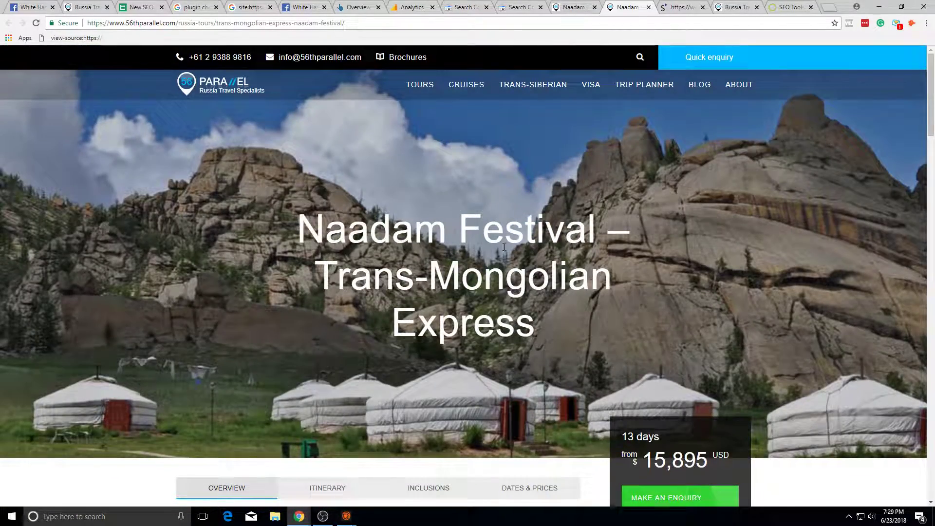
{"action": "scroll", "coordinate": [504, 247], "scroll_direction": "down", "scroll_amount": 8}
Step: In Search Console's Search Analytics, reset the query filter to show top queries
{"action": "left_click", "coordinate": [445, 5]}
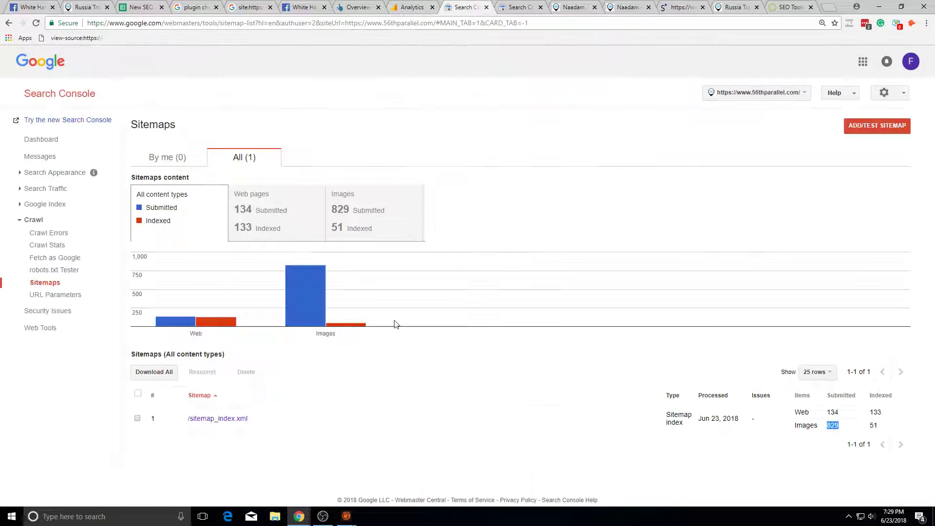
{"action": "left_click", "coordinate": [519, 7]}
{"action": "scroll", "coordinate": [355, 197], "scroll_direction": "up", "scroll_amount": 1}
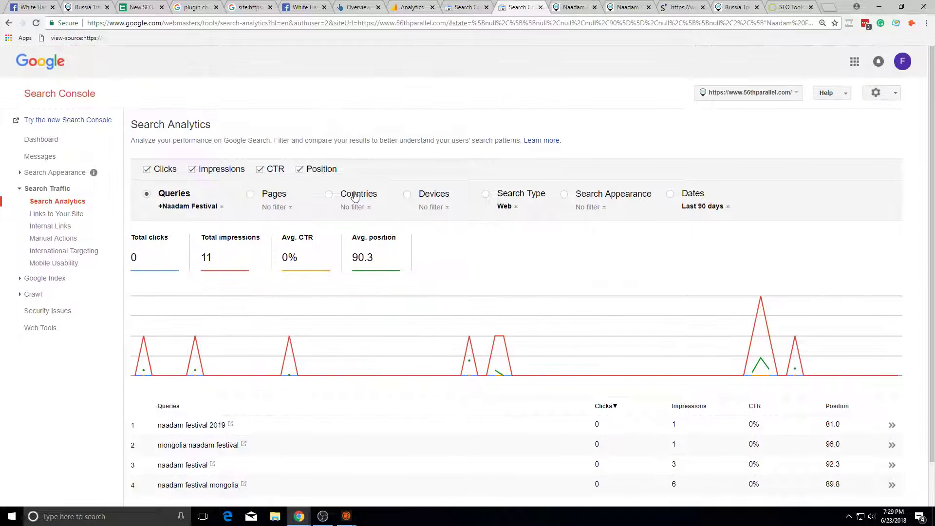
{"action": "left_click", "coordinate": [243, 251]}
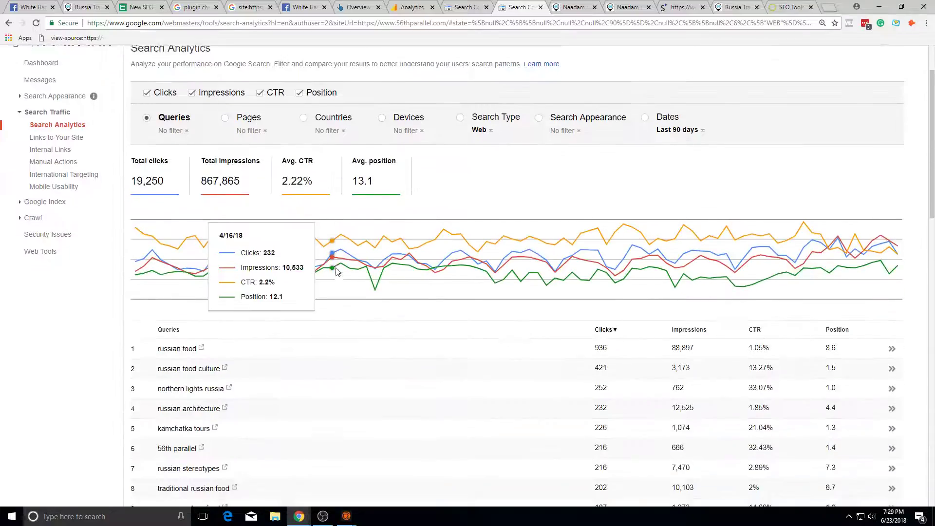
{"action": "scroll", "coordinate": [174, 355], "scroll_direction": "down", "scroll_amount": 18}
{"action": "scroll", "coordinate": [727, 360], "scroll_direction": "up", "scroll_amount": 1}
{"action": "scroll", "coordinate": [728, 359], "scroll_direction": "down", "scroll_amount": 1}
{"action": "scroll", "coordinate": [591, 356], "scroll_direction": "up", "scroll_amount": 18}
{"action": "scroll", "coordinate": [407, 330], "scroll_direction": "down", "scroll_amount": 10}
{"action": "scroll", "coordinate": [398, 332], "scroll_direction": "down", "scroll_amount": 7}
Step: Show 250 rows per page in the Search Analytics table
{"action": "left_click", "coordinate": [778, 475]}
{"action": "left_click", "coordinate": [774, 481]}
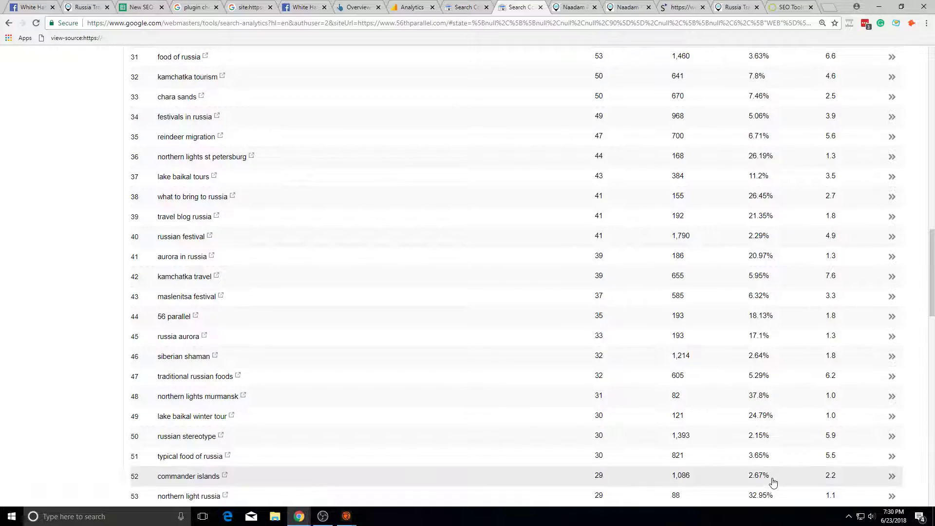
{"action": "scroll", "coordinate": [741, 484], "scroll_direction": "down", "scroll_amount": 20}
{"action": "left_click", "coordinate": [784, 470]}
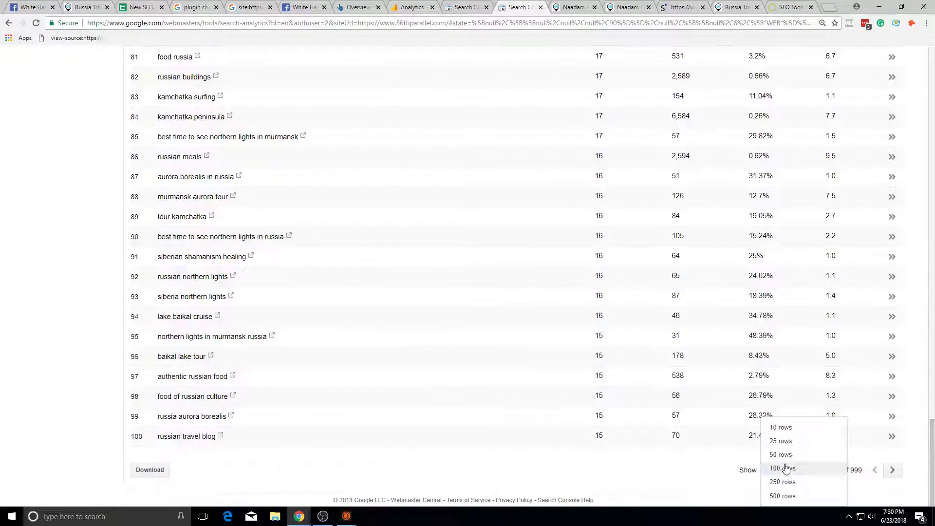
{"action": "left_click", "coordinate": [783, 483]}
{"action": "scroll", "coordinate": [689, 365], "scroll_direction": "down", "scroll_amount": 20}
{"action": "scroll", "coordinate": [906, 341], "scroll_direction": "up", "scroll_amount": 10}
{"action": "scroll", "coordinate": [760, 312], "scroll_direction": "up", "scroll_amount": 20}
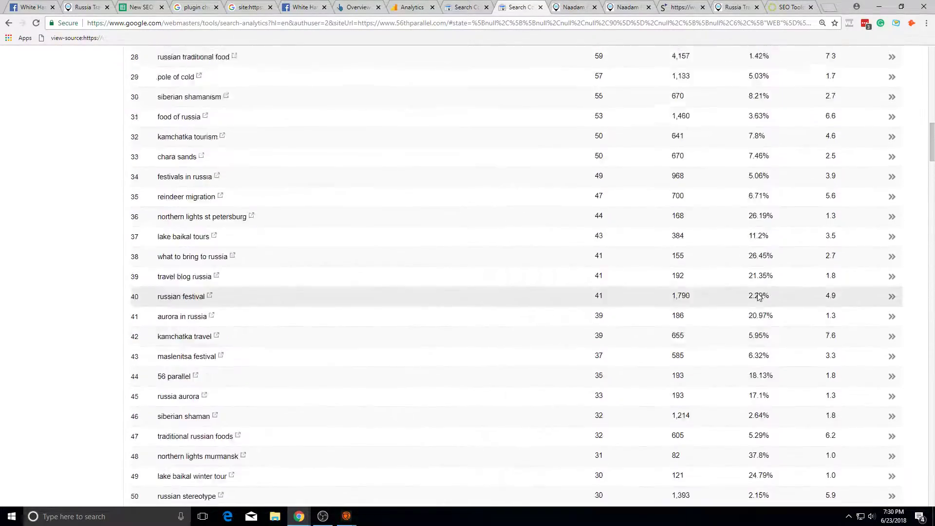
{"action": "scroll", "coordinate": [412, 248], "scroll_direction": "up", "scroll_amount": 5}
Step: Filter to the /traditional-russian-food/ page and list its queries, led by 'russian food' with 936 clicks
{"action": "left_click", "coordinate": [225, 194]}
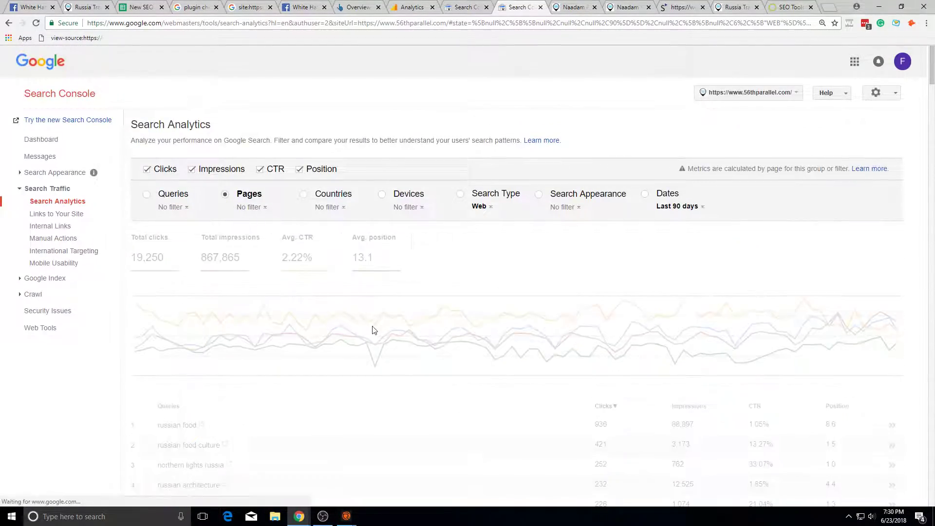
{"action": "scroll", "coordinate": [373, 326], "scroll_direction": "down", "scroll_amount": 7}
{"action": "scroll", "coordinate": [378, 324], "scroll_direction": "down", "scroll_amount": 3}
{"action": "right_click", "coordinate": [53, 286]}
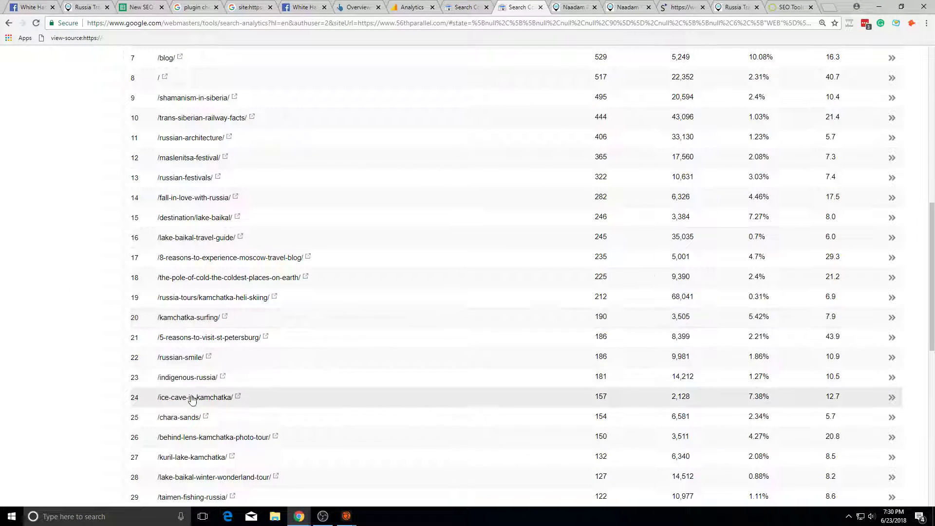
{"action": "scroll", "coordinate": [209, 424], "scroll_direction": "up", "scroll_amount": 4}
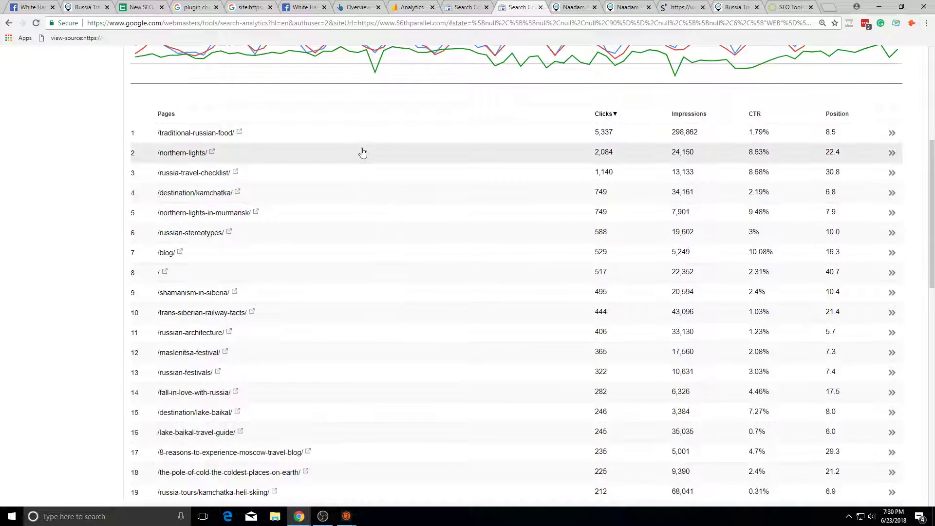
{"action": "left_click", "coordinate": [343, 132]}
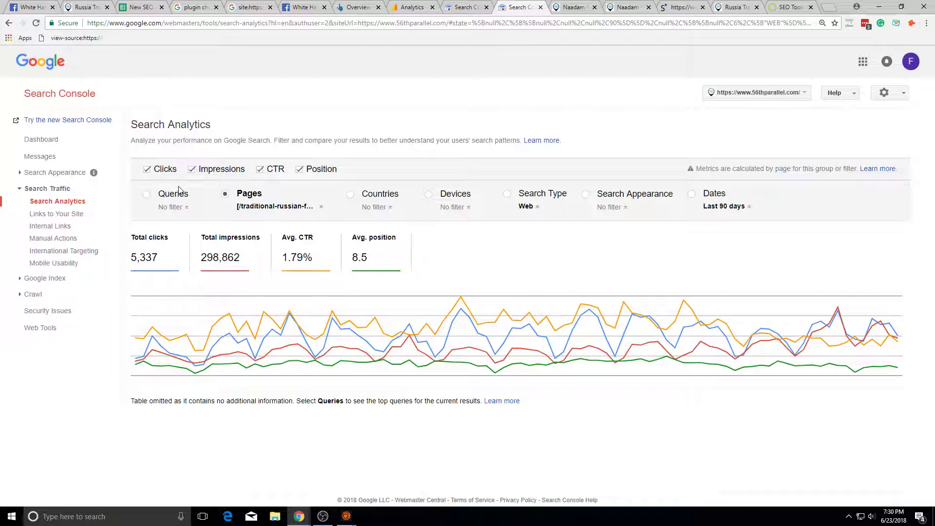
{"action": "left_click", "coordinate": [180, 190]}
{"action": "scroll", "coordinate": [484, 398], "scroll_direction": "down", "scroll_amount": 2}
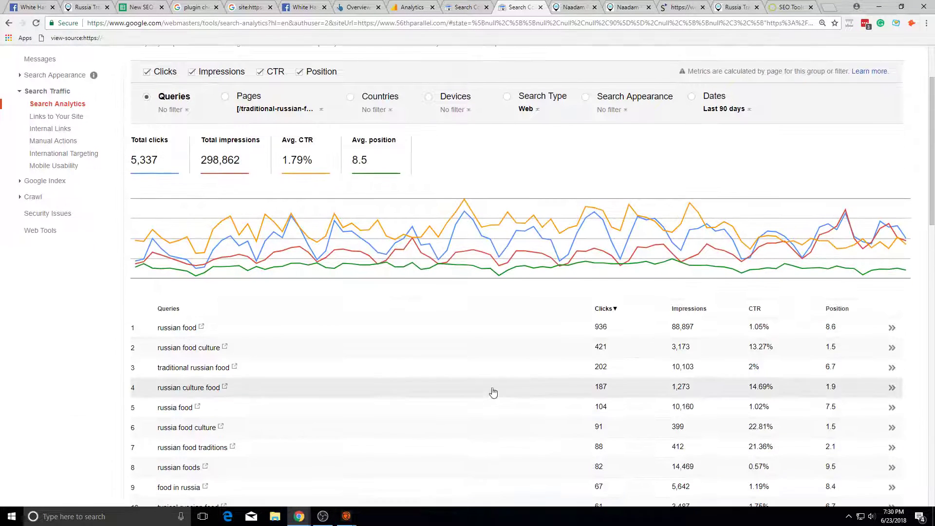
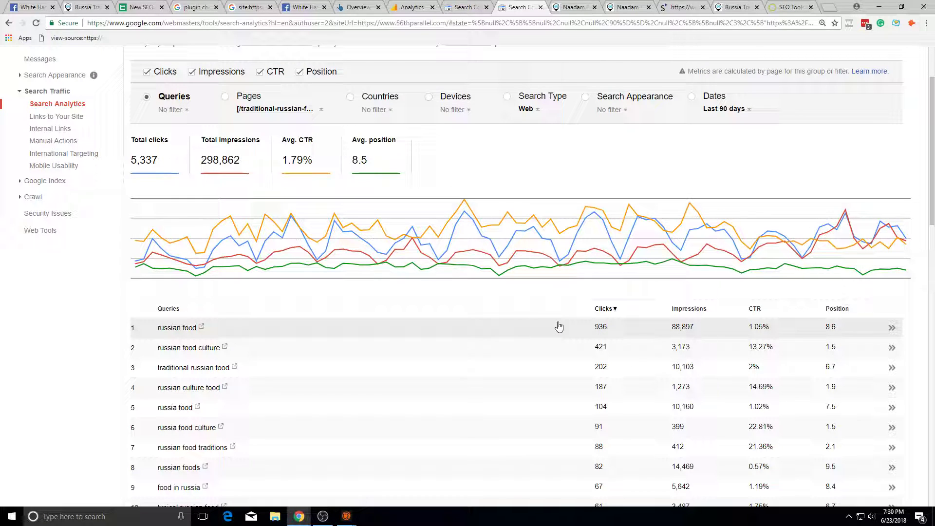
Step: Review the Analytics, Siteliner and Naadam Festival tabs, then close the Russia Travel Blog tab
{"action": "left_click", "coordinate": [412, 7]}
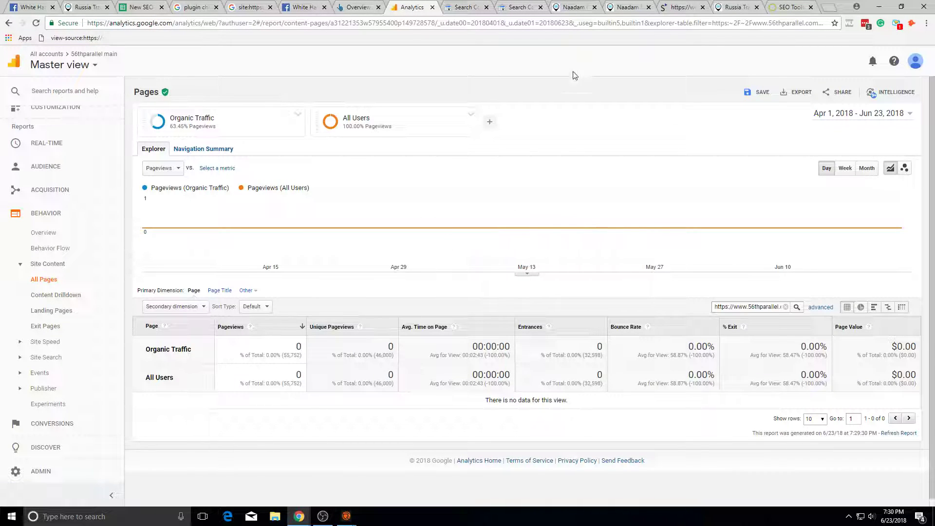
{"action": "left_click", "coordinate": [682, 7]}
{"action": "left_click", "coordinate": [736, 7]}
{"action": "left_click", "coordinate": [628, 6]}
{"action": "left_click", "coordinate": [573, 7]}
{"action": "left_click", "coordinate": [519, 7]}
{"action": "left_click", "coordinate": [419, 5]}
{"action": "left_click", "coordinate": [690, 8]}
{"action": "left_click", "coordinate": [735, 9]}
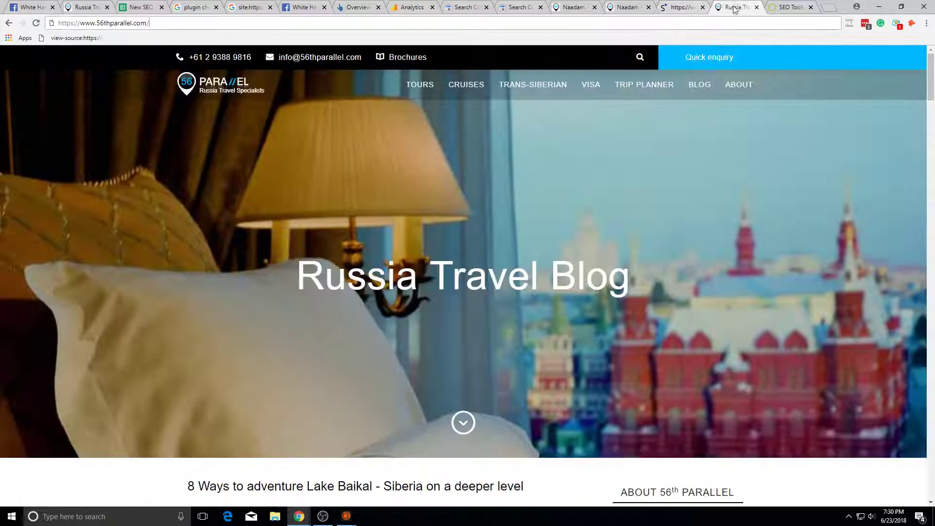
{"action": "left_click", "coordinate": [757, 7]}
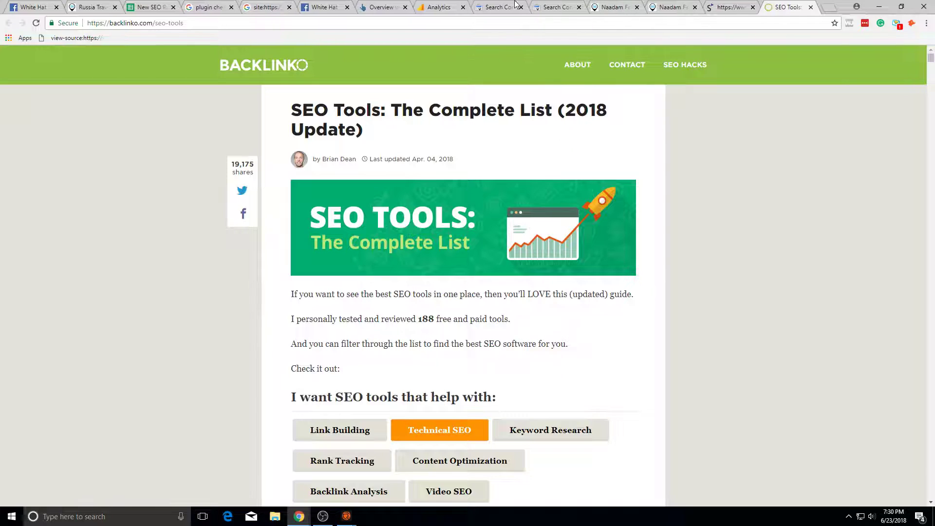
Step: Move through the Google site: results and plugin checker tabs to the New SEO Roadmap sheet
{"action": "left_click", "coordinate": [440, 6]}
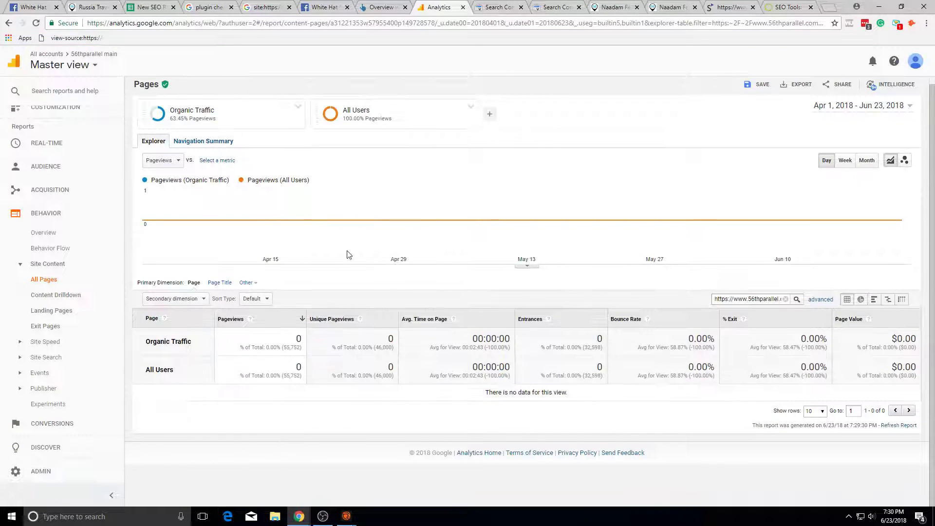
{"action": "left_click", "coordinate": [266, 7]}
{"action": "left_click", "coordinate": [324, 7]}
{"action": "left_click", "coordinate": [265, 7]}
{"action": "left_click", "coordinate": [216, 4]}
{"action": "left_click", "coordinate": [90, 7]}
{"action": "left_click", "coordinate": [149, 7]}
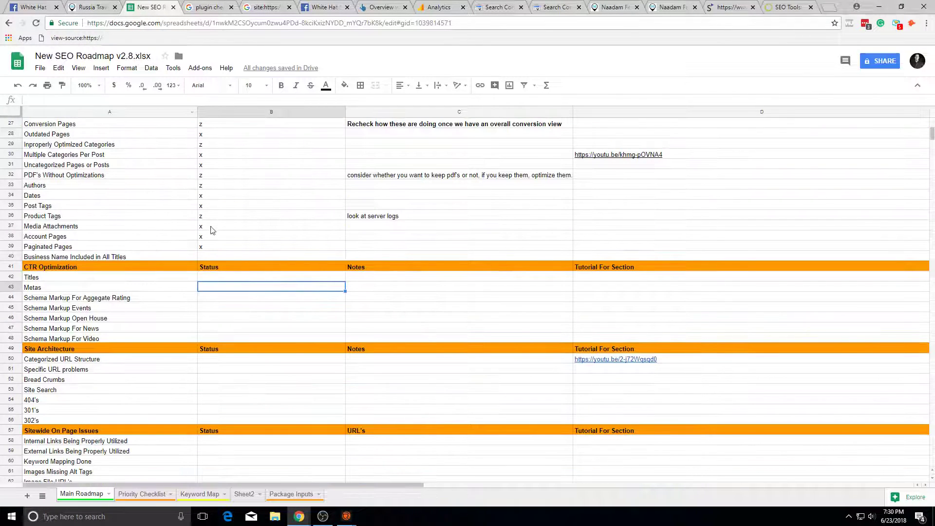
Step: Mark Business Name x, Titles z, Metas z, Aggregate Rating z and Events schema x
{"action": "left_click", "coordinate": [209, 255]}
{"action": "type", "text": "x"}
{"action": "left_click", "coordinate": [213, 315]}
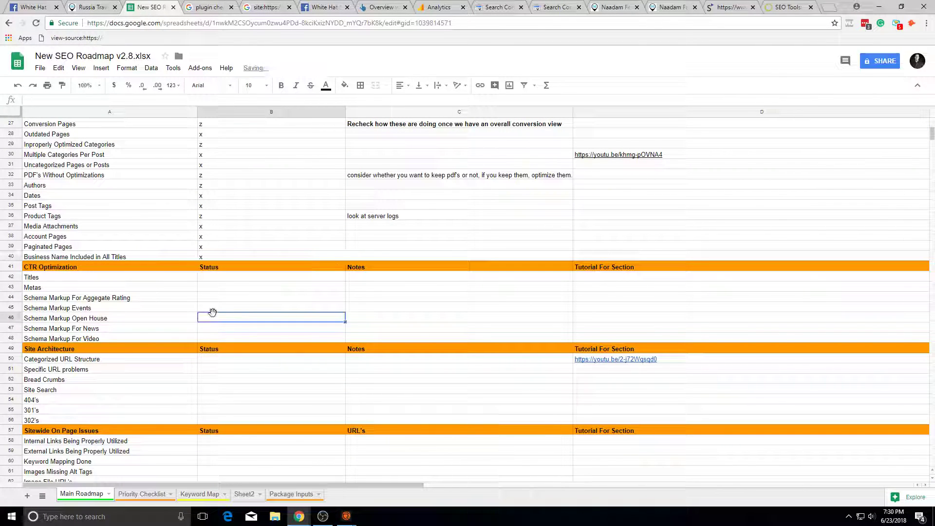
{"action": "left_click", "coordinate": [223, 279]}
{"action": "type", "text": "z"}
{"action": "left_click", "coordinate": [250, 288]}
{"action": "type", "text": "z"}
{"action": "left_click", "coordinate": [257, 306]}
{"action": "left_click", "coordinate": [251, 299]}
{"action": "type", "text": "z"}
{"action": "left_click", "coordinate": [253, 311]}
{"action": "type", "text": "x"}
Step: Mark the next schema rows x, then change the News and Video schema statuses to z
{"action": "left_click", "coordinate": [252, 318]}
{"action": "type", "text": "x"}
{"action": "left_click", "coordinate": [253, 328]}
{"action": "type", "text": "x"}
{"action": "left_click", "coordinate": [255, 334]}
{"action": "type", "text": "x"}
{"action": "left_click", "coordinate": [248, 329]}
{"action": "type", "text": "z"}
{"action": "left_click", "coordinate": [246, 338]}
{"action": "type", "text": "z"}
{"action": "left_click", "coordinate": [255, 359]}
Step: Scroll down and mark status cell B104 with x
{"action": "scroll", "coordinate": [341, 317], "scroll_direction": "down", "scroll_amount": 4}
{"action": "scroll", "coordinate": [379, 279], "scroll_direction": "down", "scroll_amount": 4}
{"action": "scroll", "coordinate": [379, 279], "scroll_direction": "up", "scroll_amount": 1}
{"action": "scroll", "coordinate": [369, 281], "scroll_direction": "down", "scroll_amount": 16}
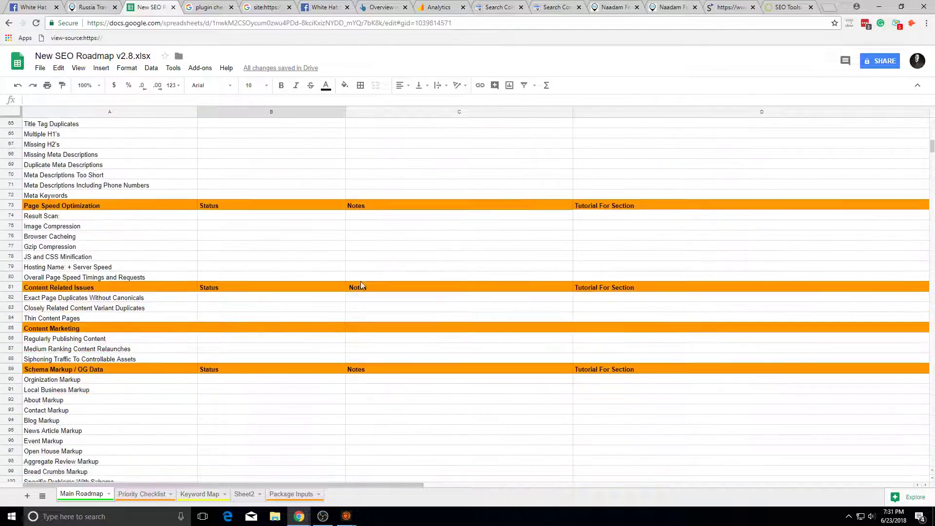
{"action": "left_click", "coordinate": [211, 163]}
{"action": "type", "text": "x"}
{"action": "left_click", "coordinate": [248, 257]}
{"action": "scroll", "coordinate": [486, 234], "scroll_direction": "up", "scroll_amount": 15}
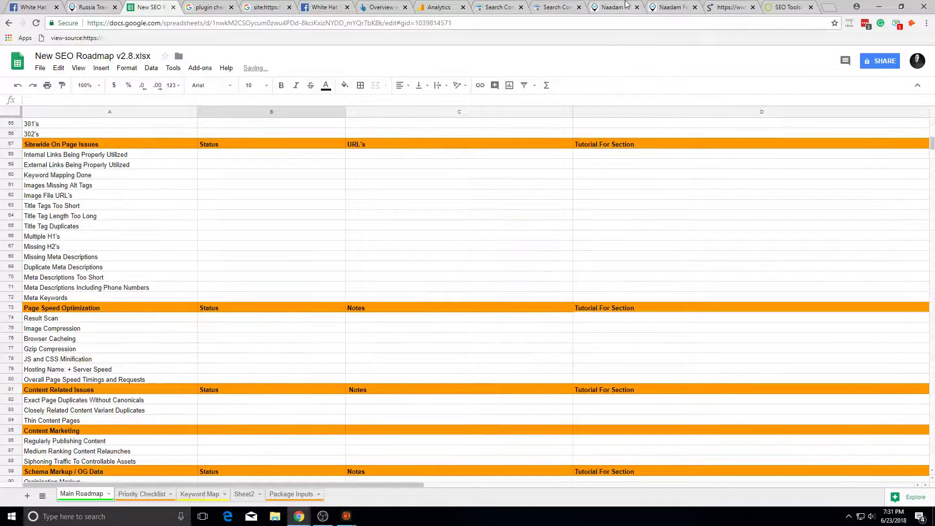
Step: Select the root domain in the Naadam Festival page URL, then return to the roadmap
{"action": "left_click", "coordinate": [627, 5]}
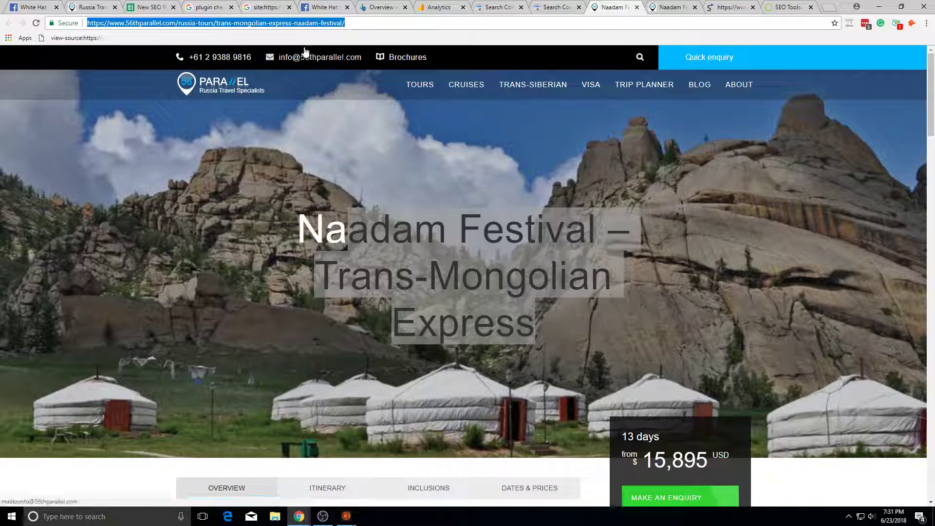
{"action": "left_click", "coordinate": [183, 23]}
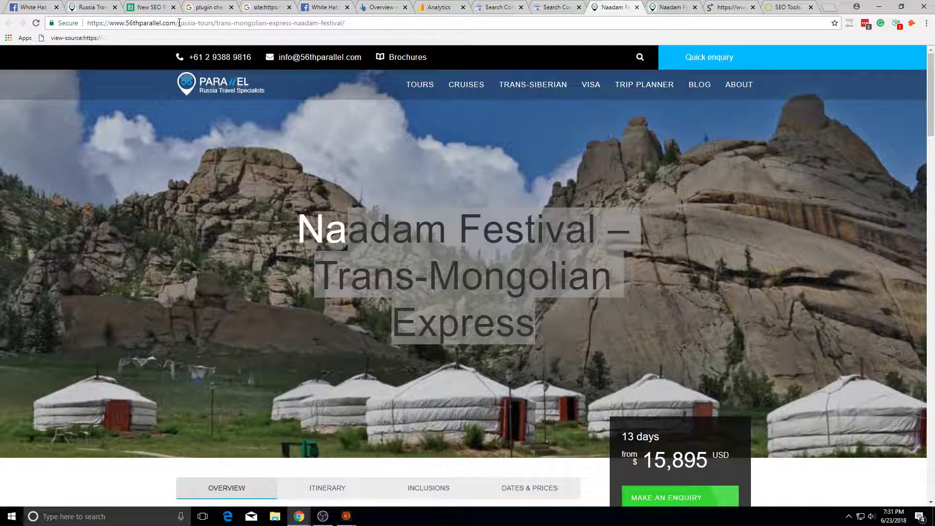
{"action": "left_click_drag", "start_coordinate": [179, 23], "coordinate": [1, 57]}
{"action": "key", "text": "ctrl+c"}
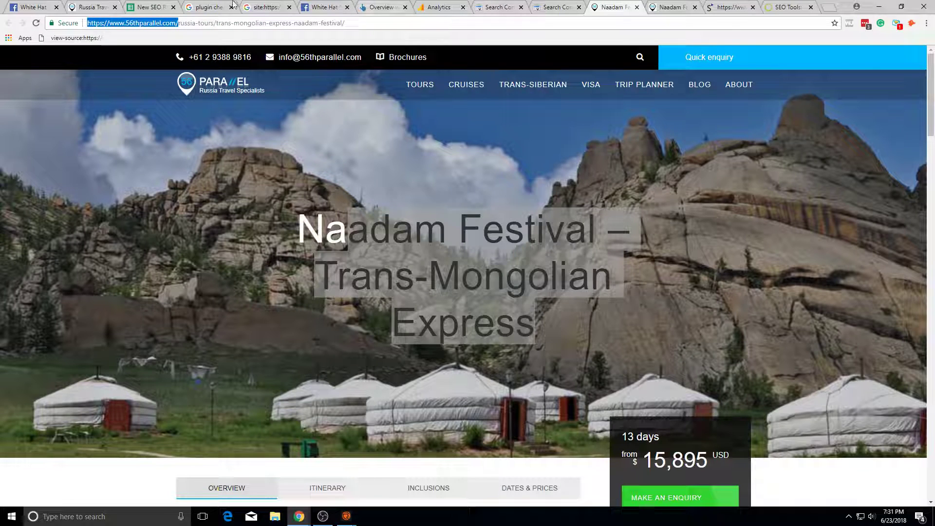
{"action": "left_click", "coordinate": [214, 6]}
{"action": "left_click", "coordinate": [148, 7]}
{"action": "scroll", "coordinate": [271, 275], "scroll_direction": "up", "scroll_amount": 5}
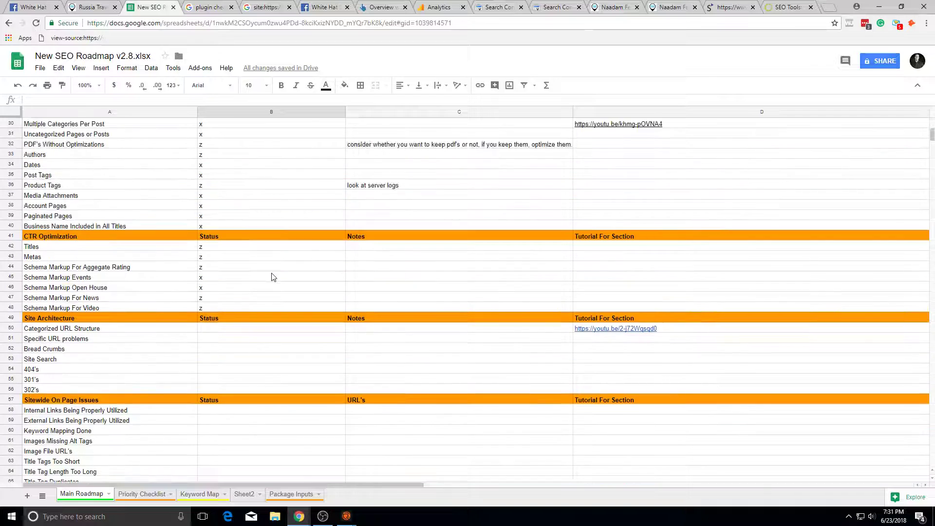
Step: Close the Backlinko SEO Tools and Siteliner tabs and return to the roadmap sheet
{"action": "left_click", "coordinate": [721, 7]}
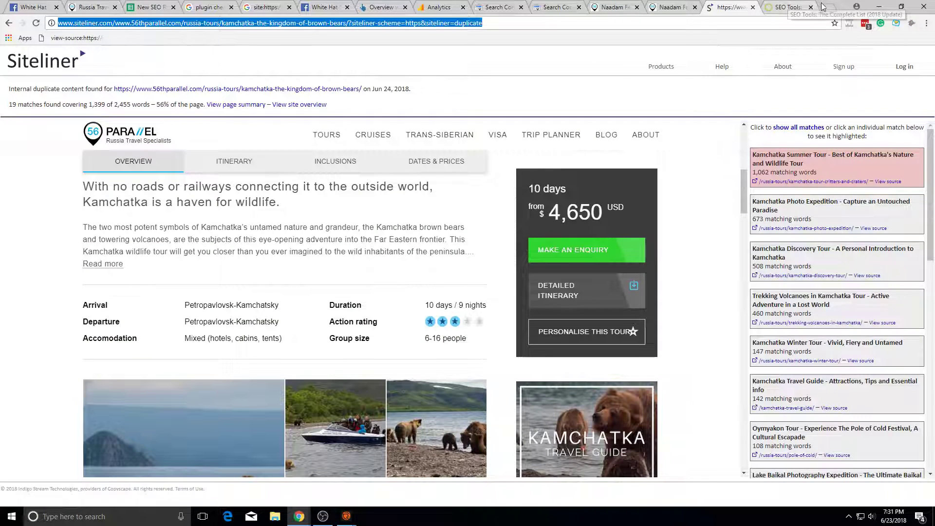
{"action": "left_click", "coordinate": [810, 7]}
{"action": "left_click", "coordinate": [811, 8]}
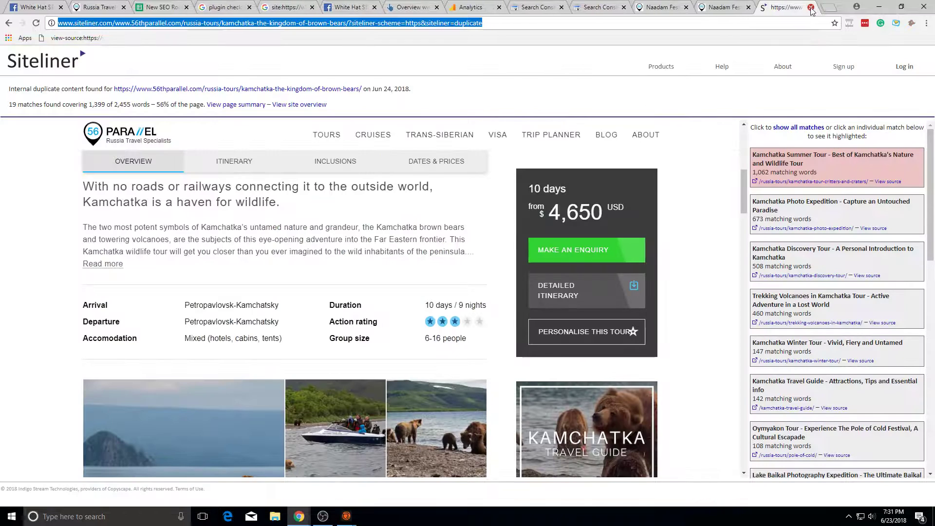
{"action": "left_click", "coordinate": [812, 7]}
{"action": "left_click", "coordinate": [444, 7]}
{"action": "left_click", "coordinate": [239, 7]}
{"action": "left_click", "coordinate": [190, 6]}
Step: Mark Categorized URL Structure z, the next row x, Bread Crumbs z and Site Search x
{"action": "scroll", "coordinate": [206, 259], "scroll_direction": "down", "scroll_amount": 3}
{"action": "left_click", "coordinate": [218, 259]}
{"action": "left_click", "coordinate": [278, 276]}
{"action": "left_click", "coordinate": [268, 257]}
{"action": "type", "text": "z"}
{"action": "key", "text": "Return"}
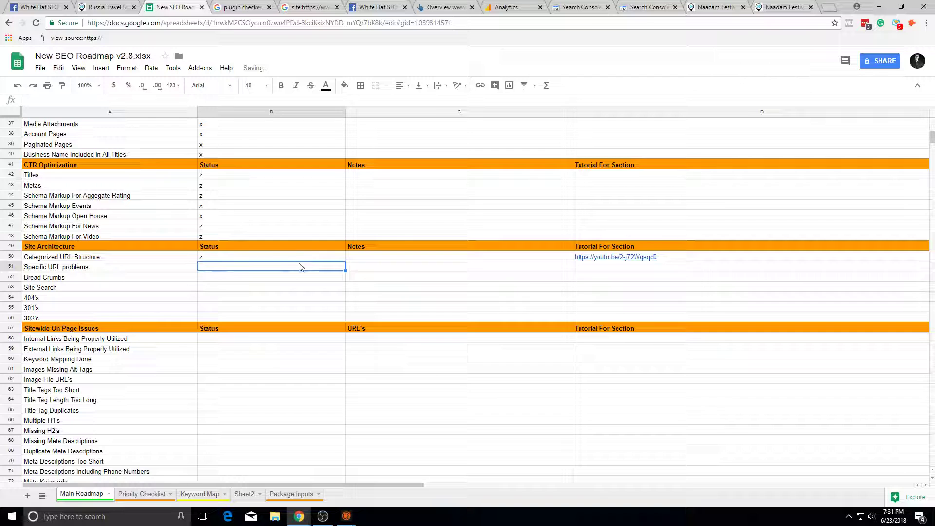
{"action": "type", "text": "x"}
{"action": "left_click", "coordinate": [282, 279]}
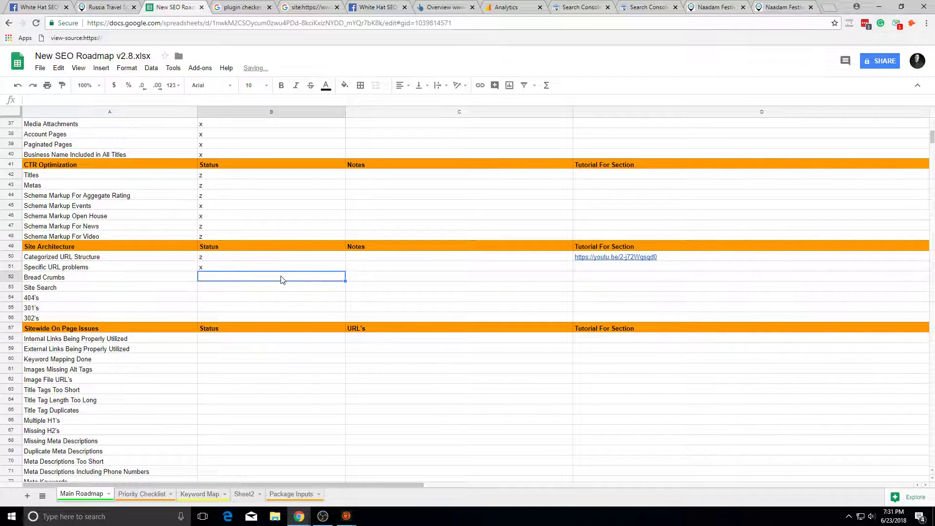
{"action": "type", "text": "z"}
{"action": "left_click", "coordinate": [271, 289]}
{"action": "type", "text": "x"}
{"action": "left_click", "coordinate": [273, 299]}
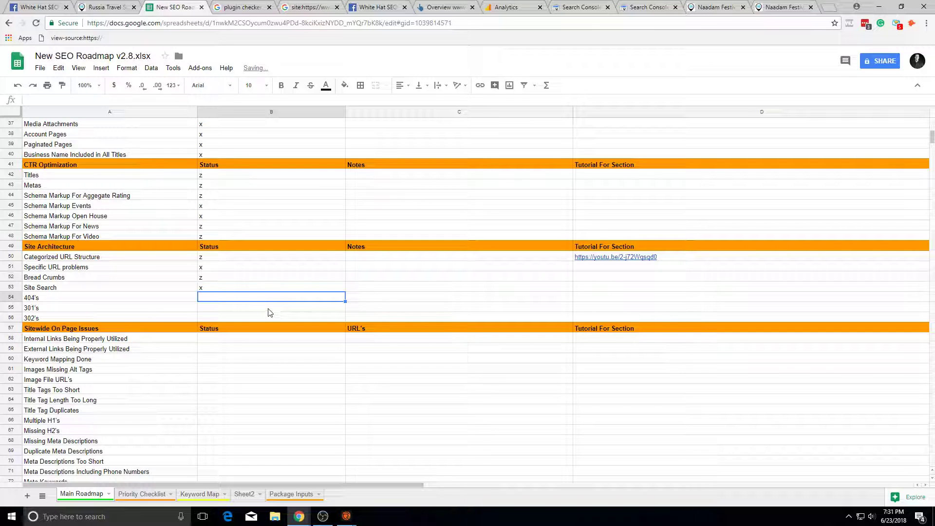
Step: Launch Screaming Frog SEO Spider from Windows search with 'screaming'
{"action": "left_click", "coordinate": [12, 520]}
{"action": "type", "text": "screaming"}
{"action": "key", "text": "Return"}
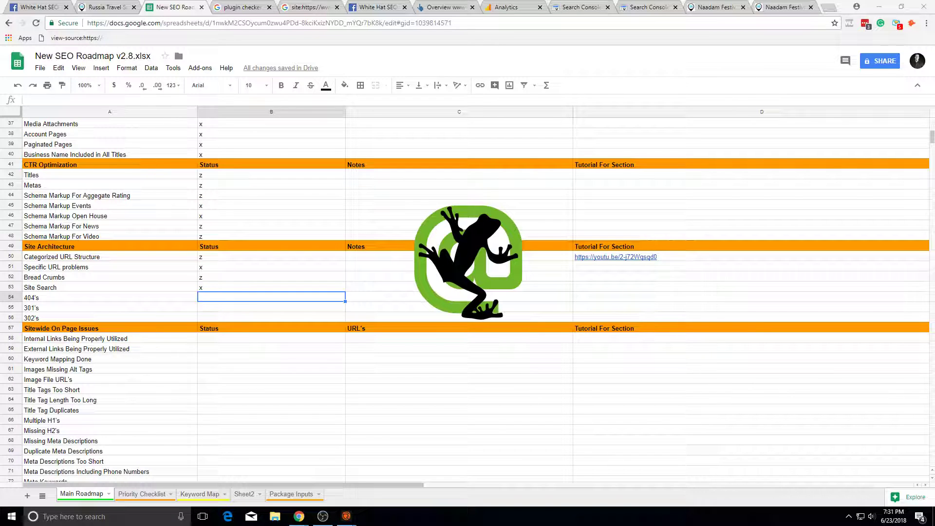
Step: Crawl the pasted 56thparallel.com URL and dismiss the 500-URL crawl-limit warning
{"action": "left_click", "coordinate": [305, 40]}
{"action": "key", "text": "ctrl+v"}
{"action": "left_click", "coordinate": [441, 38]}
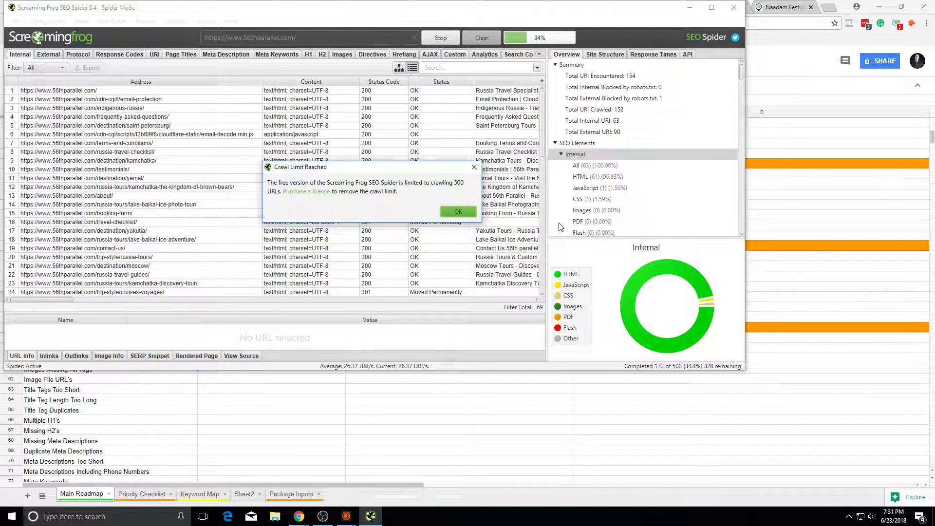
{"action": "left_click", "coordinate": [446, 210]}
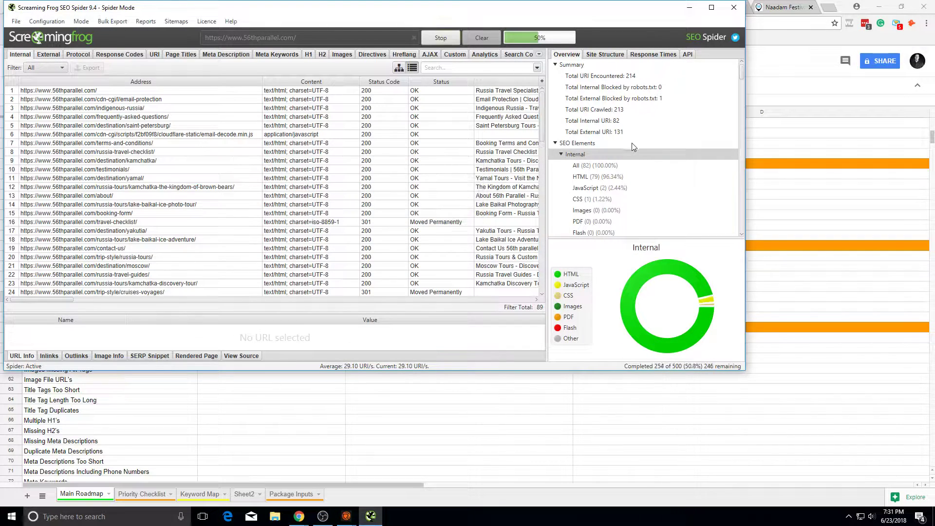
Step: Review external images with a widened Address column, then list images missing alt text
{"action": "scroll", "coordinate": [655, 111], "scroll_direction": "down", "scroll_amount": 5}
{"action": "scroll", "coordinate": [626, 134], "scroll_direction": "up", "scroll_amount": 3}
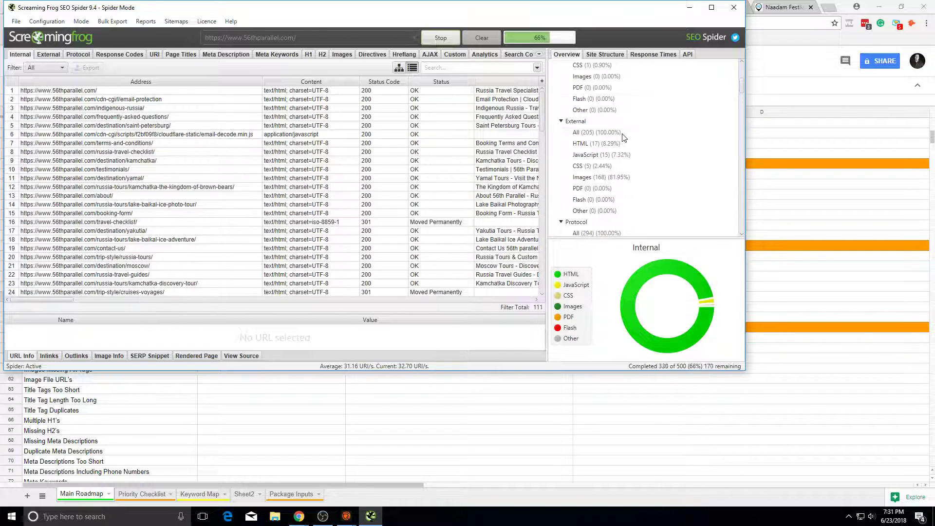
{"action": "left_click", "coordinate": [607, 178]}
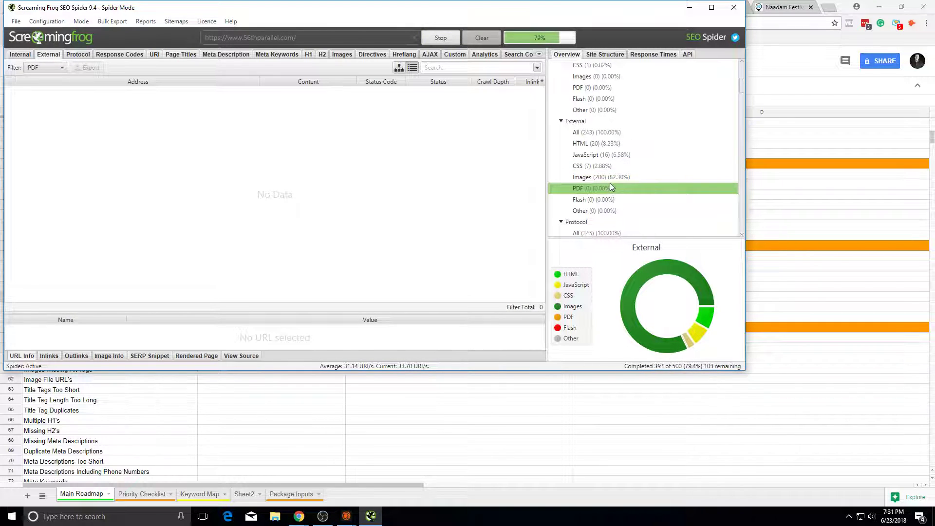
{"action": "double_click", "coordinate": [261, 81]}
{"action": "scroll", "coordinate": [340, 209], "scroll_direction": "down", "scroll_amount": 20}
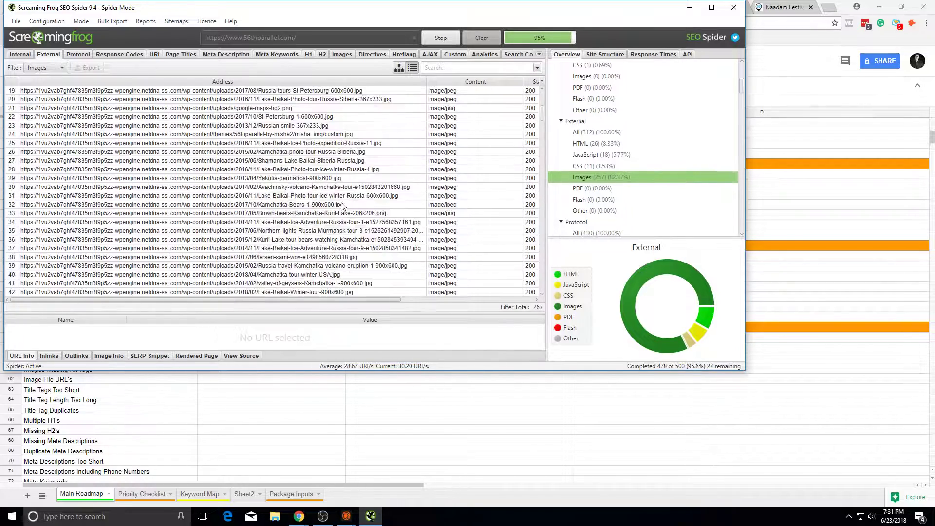
{"action": "scroll", "coordinate": [682, 185], "scroll_direction": "down", "scroll_amount": 15}
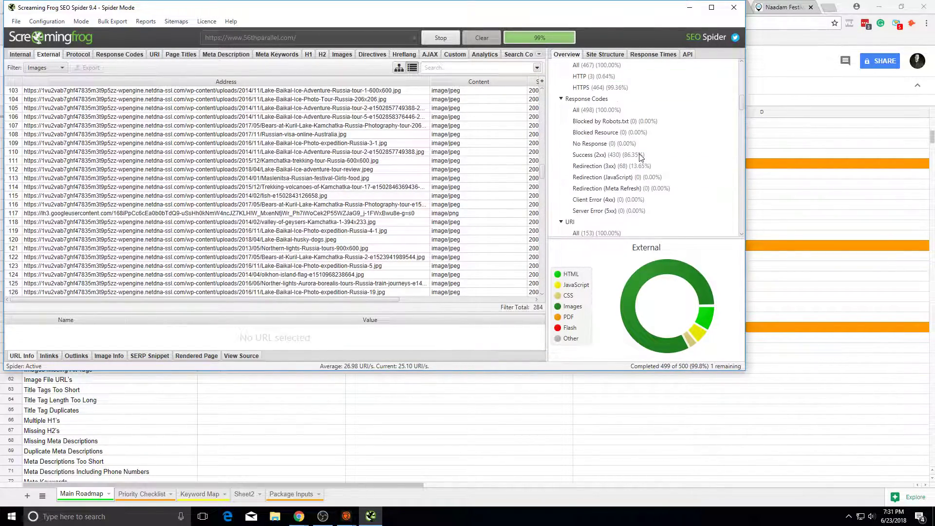
{"action": "scroll", "coordinate": [673, 181], "scroll_direction": "down", "scroll_amount": 3}
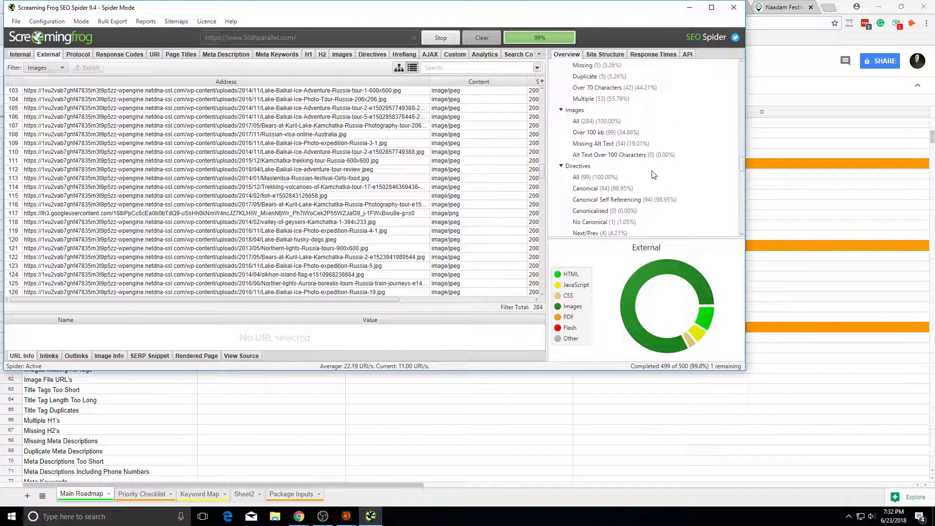
{"action": "left_click", "coordinate": [609, 144]}
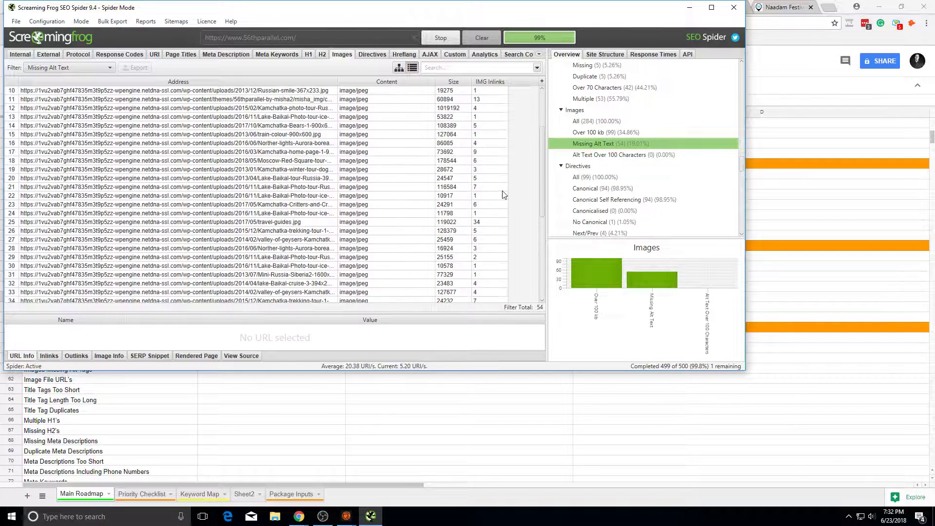
Step: Glance at the roadmap, then check Server Error (5xx) results, which show none
{"action": "left_click", "coordinate": [292, 389]}
{"action": "key", "text": "alt+Tab"}
{"action": "scroll", "coordinate": [557, 188], "scroll_direction": "down", "scroll_amount": 12}
{"action": "scroll", "coordinate": [572, 185], "scroll_direction": "up", "scroll_amount": 2}
{"action": "scroll", "coordinate": [623, 189], "scroll_direction": "down", "scroll_amount": 8}
{"action": "scroll", "coordinate": [603, 183], "scroll_direction": "down", "scroll_amount": 10}
{"action": "scroll", "coordinate": [607, 194], "scroll_direction": "up", "scroll_amount": 10}
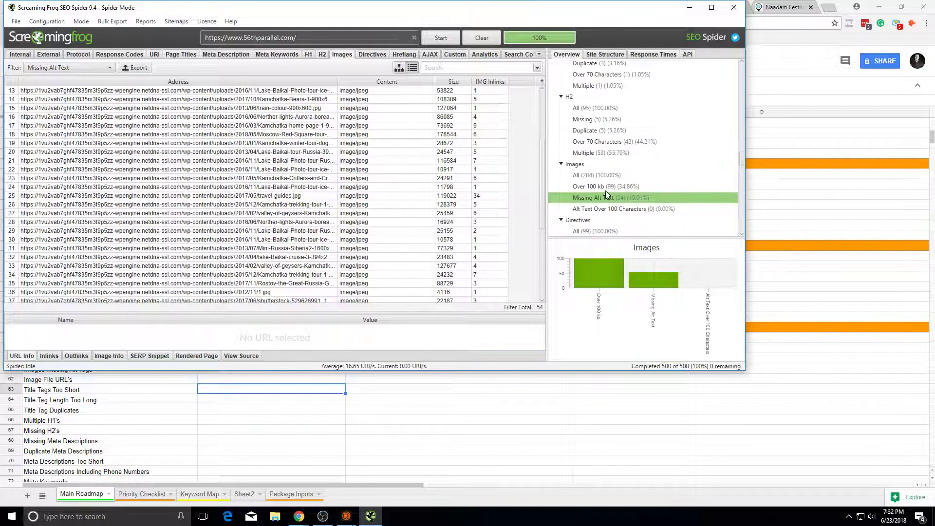
{"action": "scroll", "coordinate": [609, 180], "scroll_direction": "up", "scroll_amount": 8}
{"action": "scroll", "coordinate": [612, 157], "scroll_direction": "up", "scroll_amount": 5}
{"action": "scroll", "coordinate": [612, 147], "scroll_direction": "up", "scroll_amount": 3}
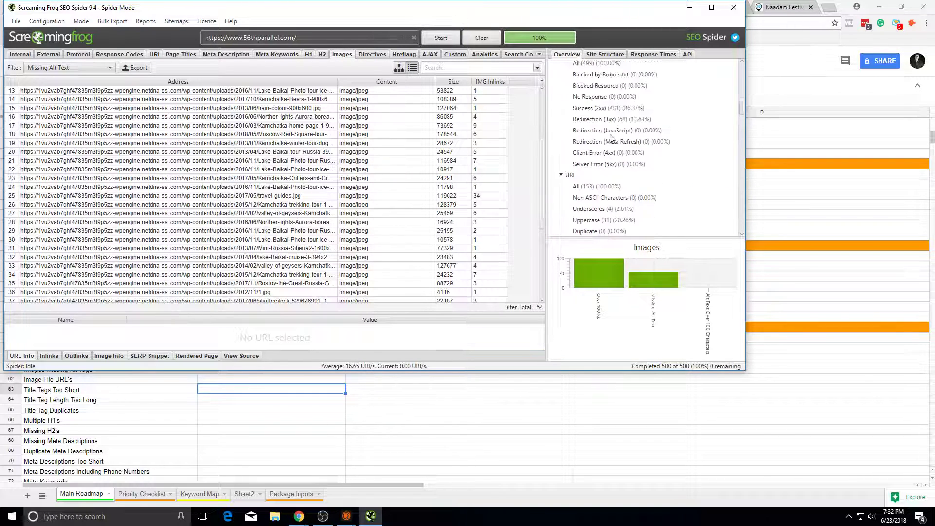
{"action": "left_click", "coordinate": [618, 143]}
Step: List the 68 Redirection (3xx) URLs in the crawl overview
{"action": "scroll", "coordinate": [626, 175], "scroll_direction": "up", "scroll_amount": 2}
{"action": "left_click", "coordinate": [444, 419]}
{"action": "key", "text": "alt+Tab"}
{"action": "left_click", "coordinate": [635, 120]}
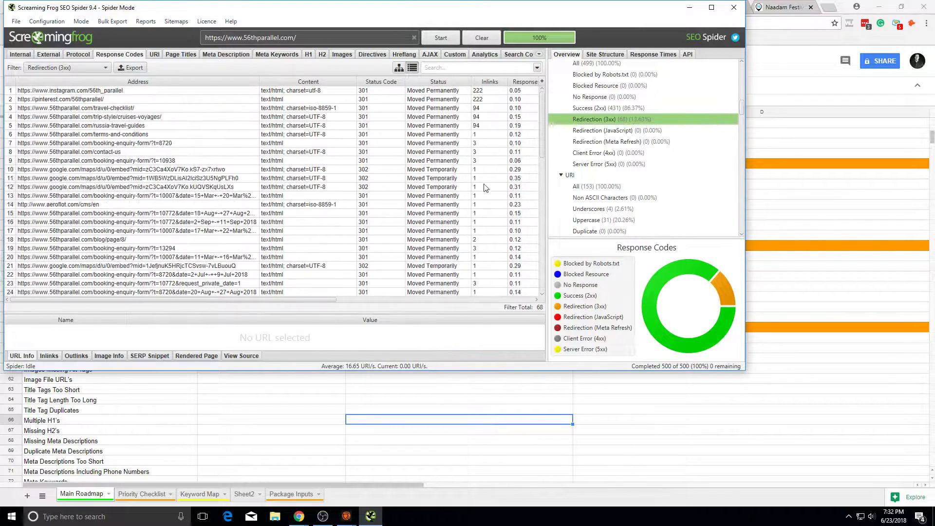
Step: Compare top redirect inlinks, then open the Instagram redirect in a browser and close it
{"action": "left_click_drag", "start_coordinate": [487, 126], "coordinate": [481, 91]}
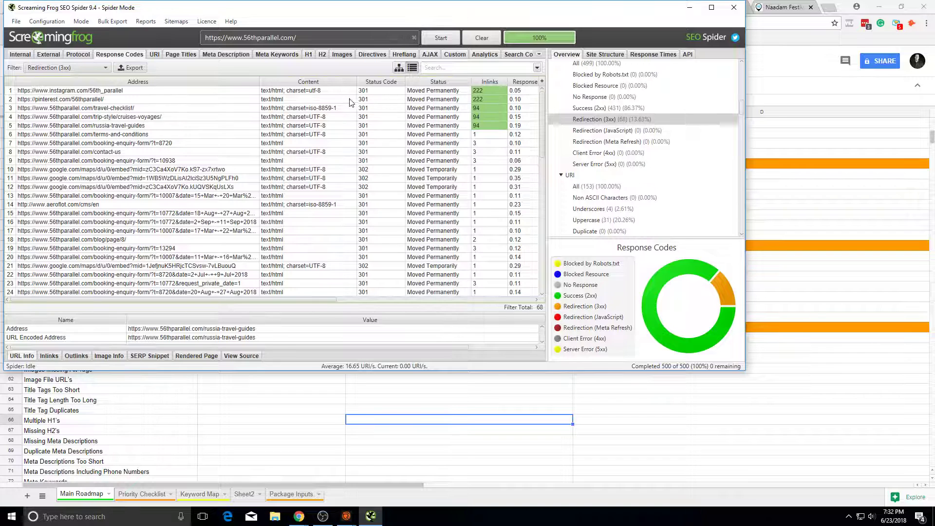
{"action": "left_click", "coordinate": [447, 107]}
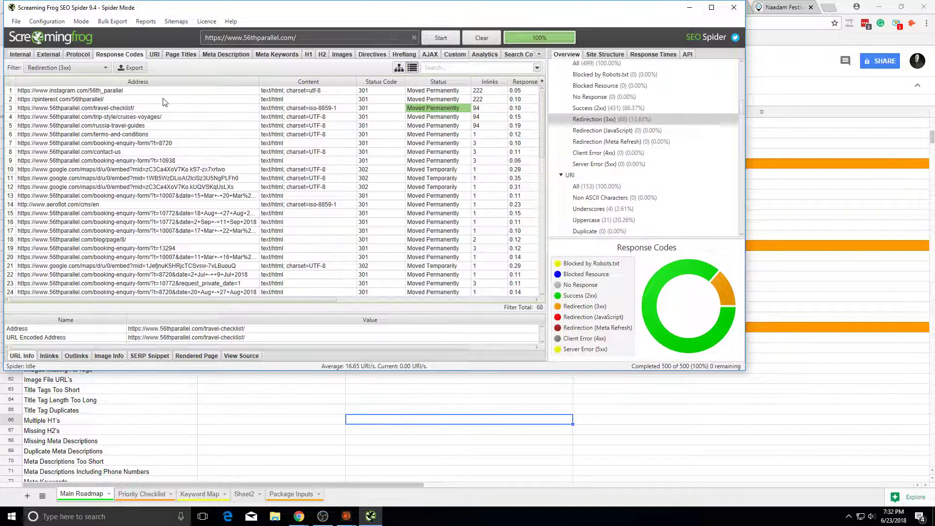
{"action": "left_click", "coordinate": [46, 91]}
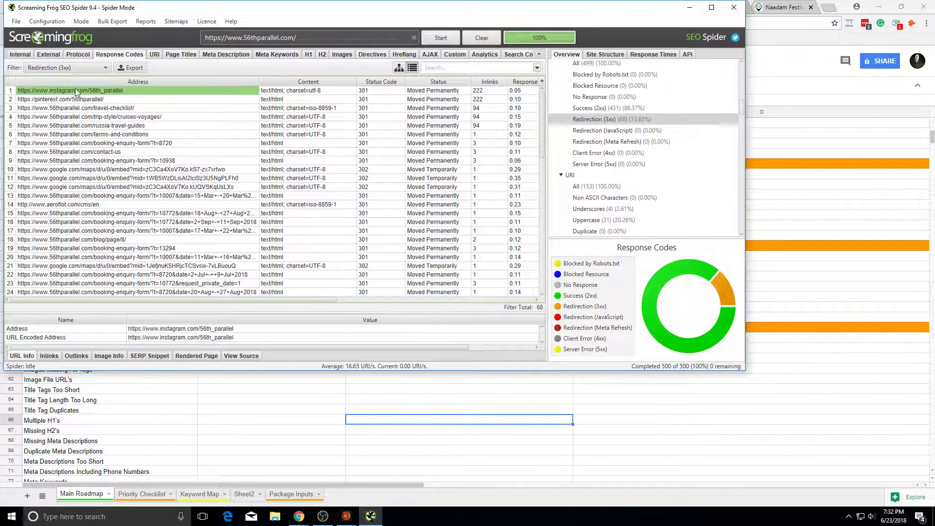
{"action": "right_click", "coordinate": [119, 91]}
{"action": "left_click", "coordinate": [147, 111]}
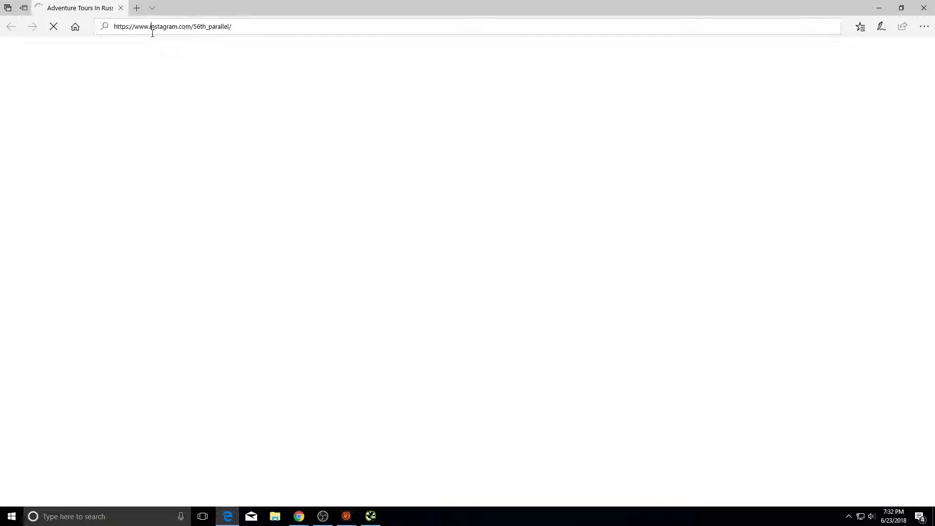
{"action": "left_click", "coordinate": [151, 29]}
{"action": "left_click", "coordinate": [241, 22]}
{"action": "left_click_drag", "start_coordinate": [242, 22], "coordinate": [101, 42]}
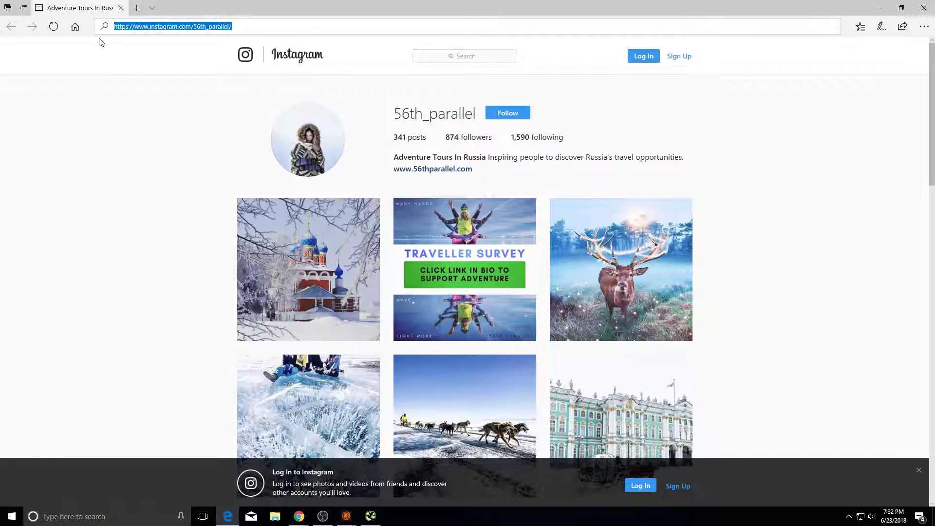
{"action": "left_click", "coordinate": [76, 67]}
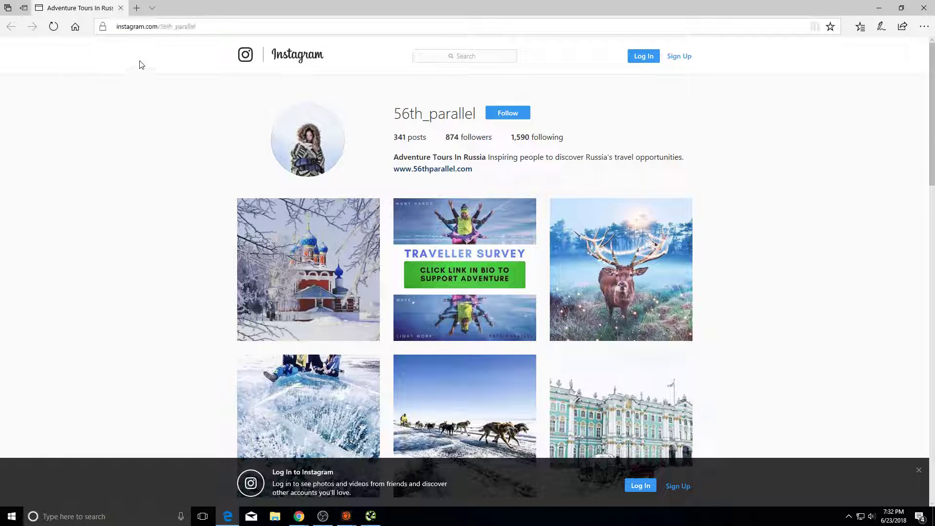
{"action": "left_click", "coordinate": [185, 27]}
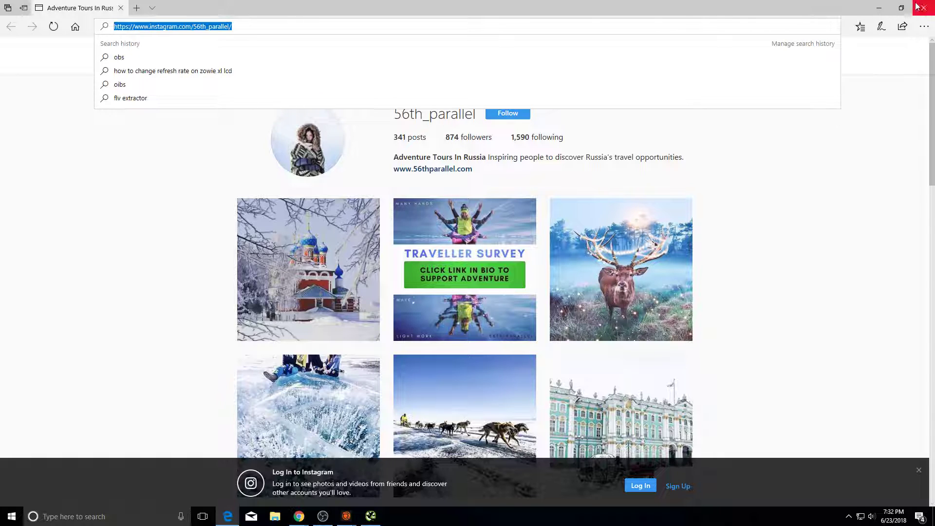
{"action": "left_click", "coordinate": [922, 7]}
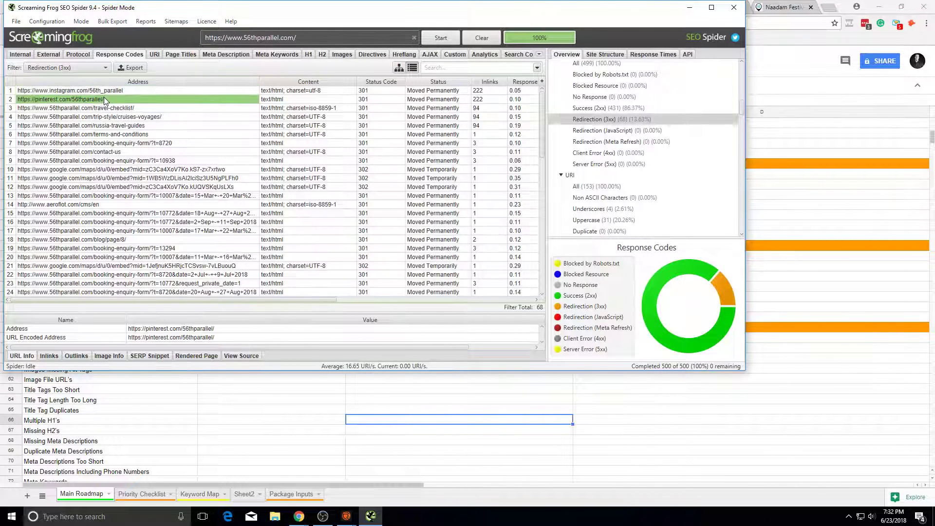
Step: Compare the travel-checklist and cruises-voyages redirect rows, keeping cruises-voyages selected
{"action": "left_click", "coordinate": [116, 109]}
{"action": "left_click", "coordinate": [132, 126]}
{"action": "left_click_drag", "start_coordinate": [180, 257], "coordinate": [314, 153]}
{"action": "left_click", "coordinate": [429, 142]}
{"action": "left_click_drag", "start_coordinate": [490, 99], "coordinate": [425, 191]}
{"action": "left_click", "coordinate": [382, 178]}
{"action": "left_click", "coordinate": [138, 109]}
{"action": "left_click", "coordinate": [141, 117]}
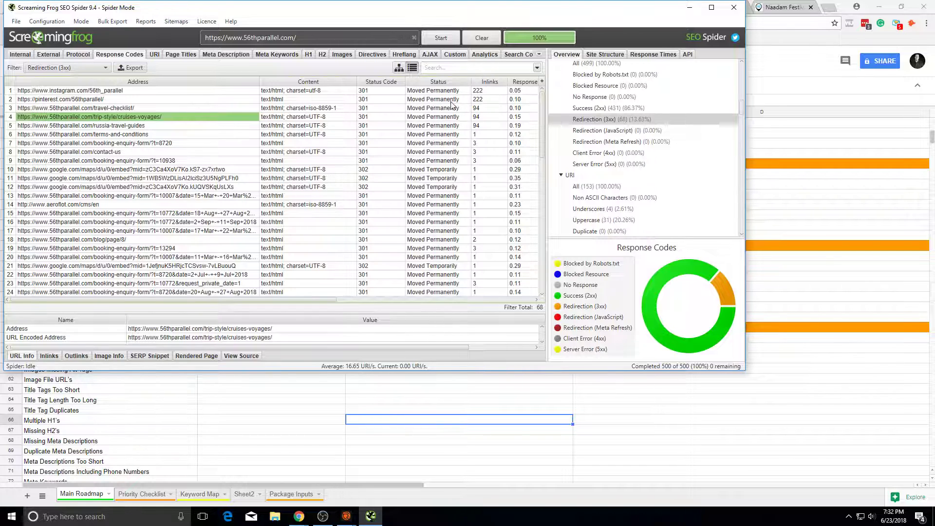
{"action": "left_click", "coordinate": [475, 109]}
{"action": "left_click", "coordinate": [107, 119]}
{"action": "left_click", "coordinate": [73, 126]}
{"action": "left_click", "coordinate": [78, 118]}
Step: Load the cruises-voyages URL in Chrome, confirming it lands on Russia Cruises & Voyages
{"action": "left_click", "coordinate": [331, 390]}
{"action": "left_click", "coordinate": [758, 6]}
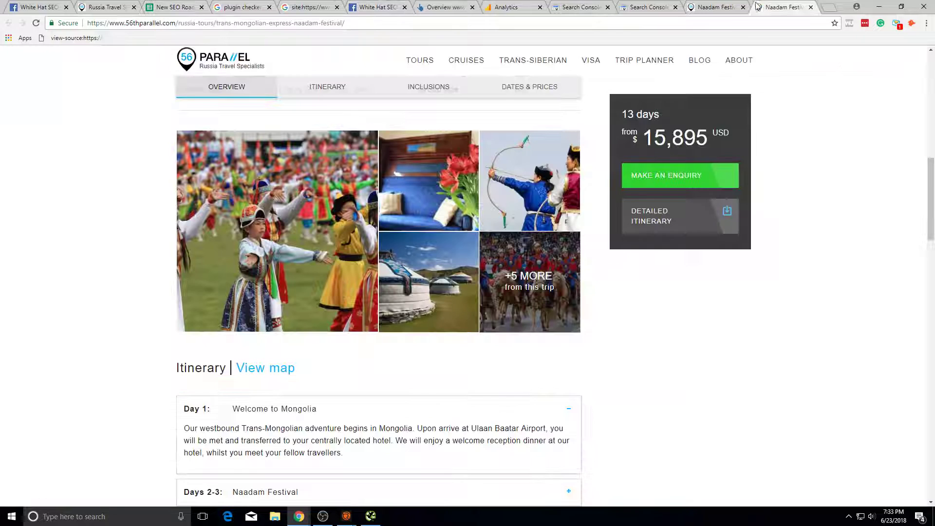
{"action": "left_click", "coordinate": [205, 24]}
{"action": "type", "text": "https://www.56thparallel.com/trip-style/cruises-voyages/"}
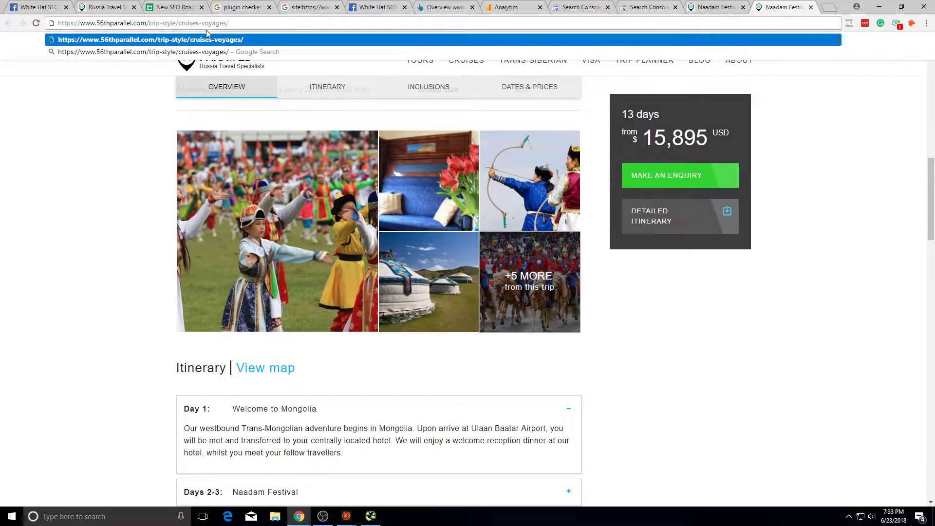
{"action": "key", "text": "Return"}
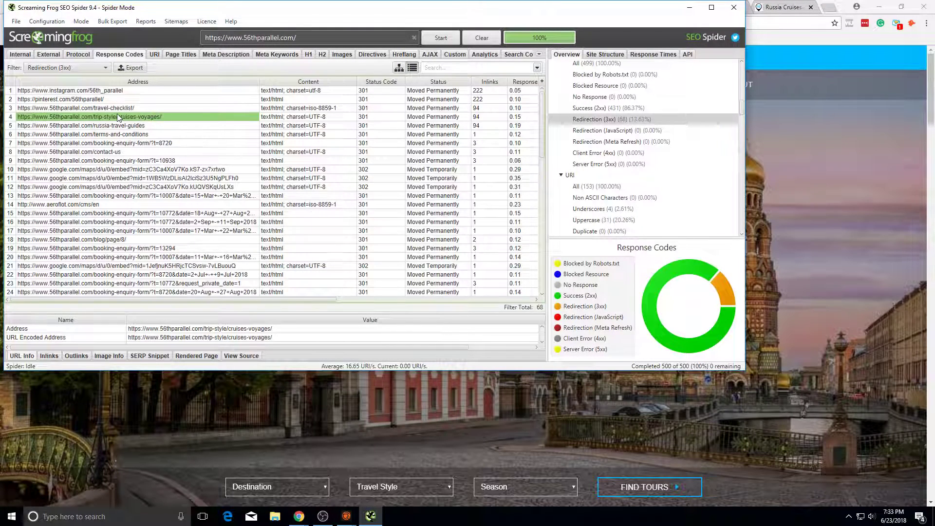
{"action": "scroll", "coordinate": [383, 217], "scroll_direction": "down", "scroll_amount": 1}
{"action": "scroll", "coordinate": [385, 217], "scroll_direction": "up", "scroll_amount": 1}
{"action": "left_click", "coordinate": [402, 405]}
{"action": "left_click", "coordinate": [288, 5]}
{"action": "left_click", "coordinate": [243, 6]}
Step: Mark the 404's, 301's and 302's status cells in the SEO roadmap with x
{"action": "left_click", "coordinate": [174, 7]}
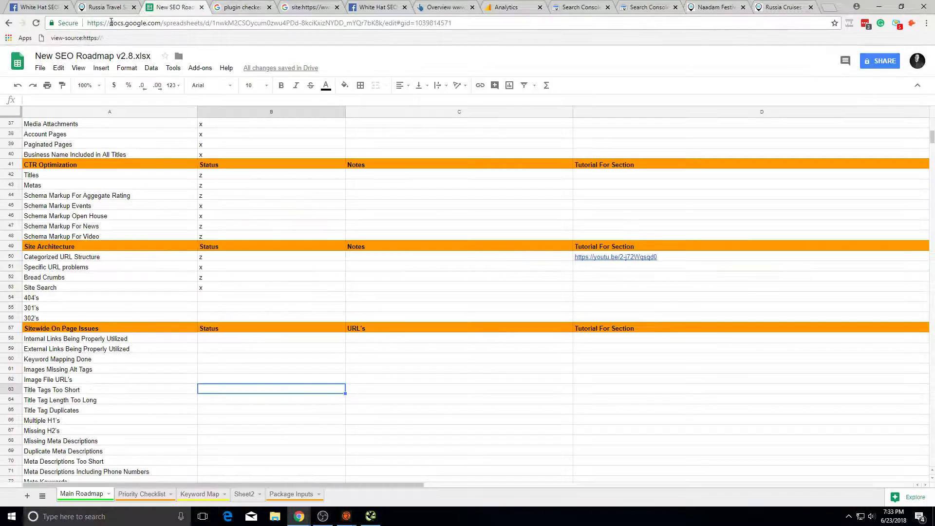
{"action": "left_click", "coordinate": [272, 301]}
{"action": "type", "text": "x"}
{"action": "left_click", "coordinate": [272, 306]}
{"action": "type", "text": "x"}
{"action": "left_click", "coordinate": [272, 318]}
{"action": "type", "text": "x"}
Step: Correct the 301's status cell from x to z
{"action": "left_click_drag", "start_coordinate": [263, 370], "coordinate": [253, 391]}
{"action": "scroll", "coordinate": [239, 359], "scroll_direction": "down", "scroll_amount": 2}
{"action": "left_click", "coordinate": [213, 236]}
{"action": "type", "text": "z"}
Step: Select the Internal Links Being Properly Utilized status cell, then bring up the site: search results
{"action": "left_click", "coordinate": [254, 349]}
{"action": "scroll", "coordinate": [219, 283], "scroll_direction": "down", "scroll_amount": 2}
{"action": "left_click", "coordinate": [221, 247]}
{"action": "left_click", "coordinate": [225, 225]}
{"action": "left_click", "coordinate": [236, 245]}
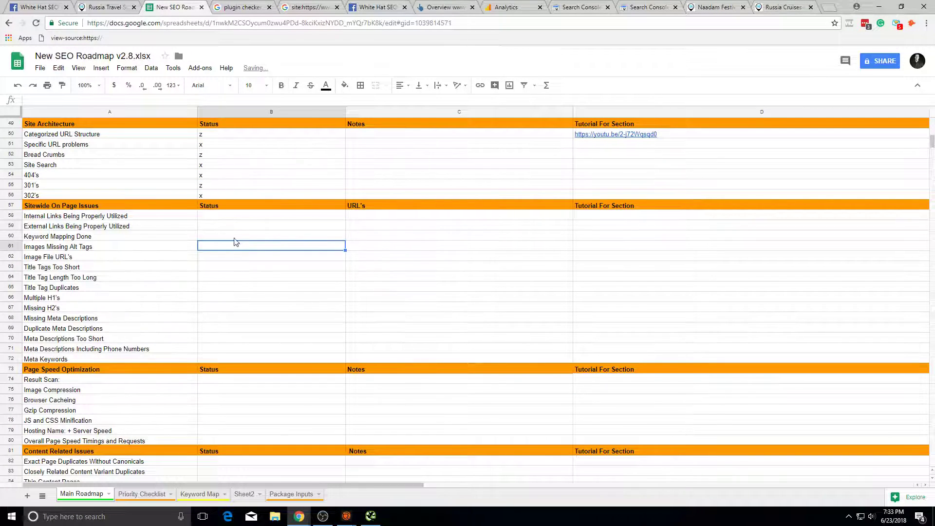
{"action": "left_click", "coordinate": [233, 217]}
{"action": "key", "text": "alt+Tab"}
{"action": "key", "text": "alt+Tab"}
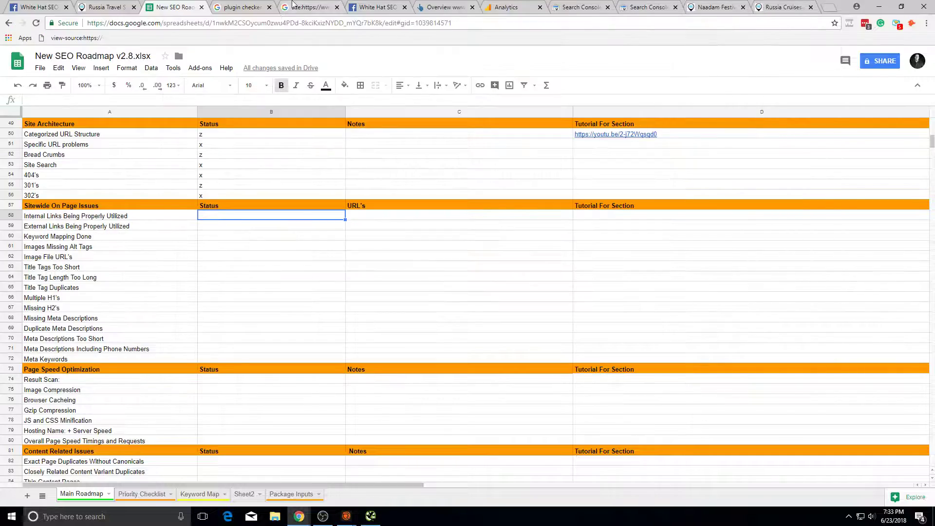
{"action": "left_click", "coordinate": [333, 5]}
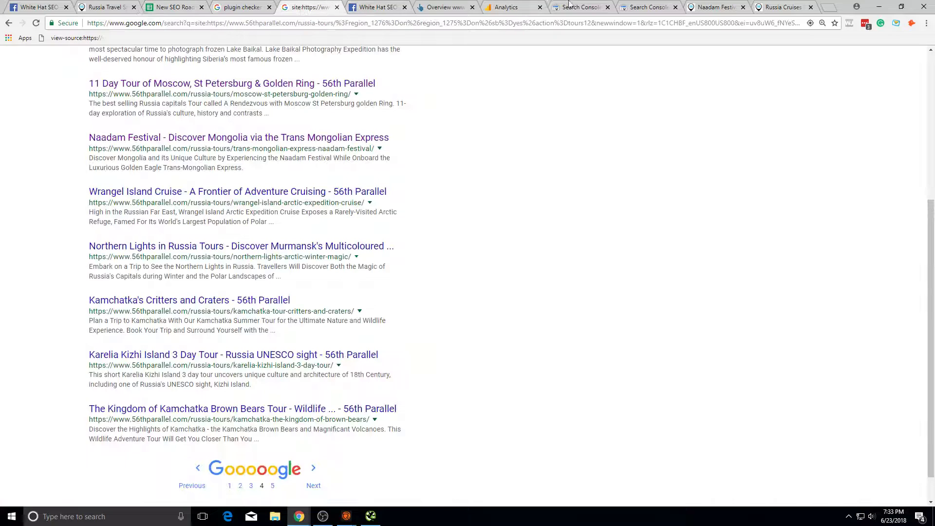
Step: Go from the Naadam Festival tour page to the 56th Parallel home page
{"action": "left_click", "coordinate": [558, 5]}
{"action": "left_click", "coordinate": [716, 6]}
{"action": "scroll", "coordinate": [286, 283], "scroll_direction": "down", "scroll_amount": 11}
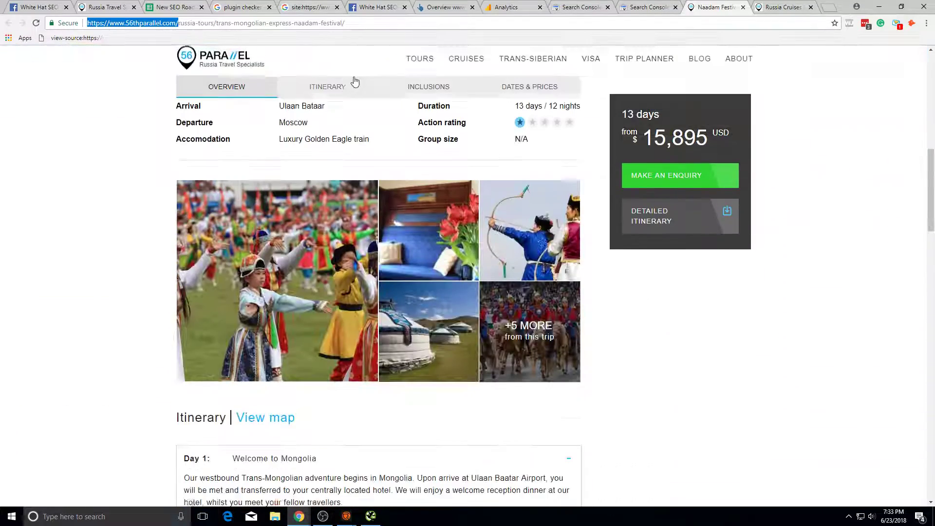
{"action": "left_click", "coordinate": [63, 126]}
{"action": "scroll", "coordinate": [63, 126], "scroll_direction": "up", "scroll_amount": 7}
{"action": "left_click", "coordinate": [204, 55]}
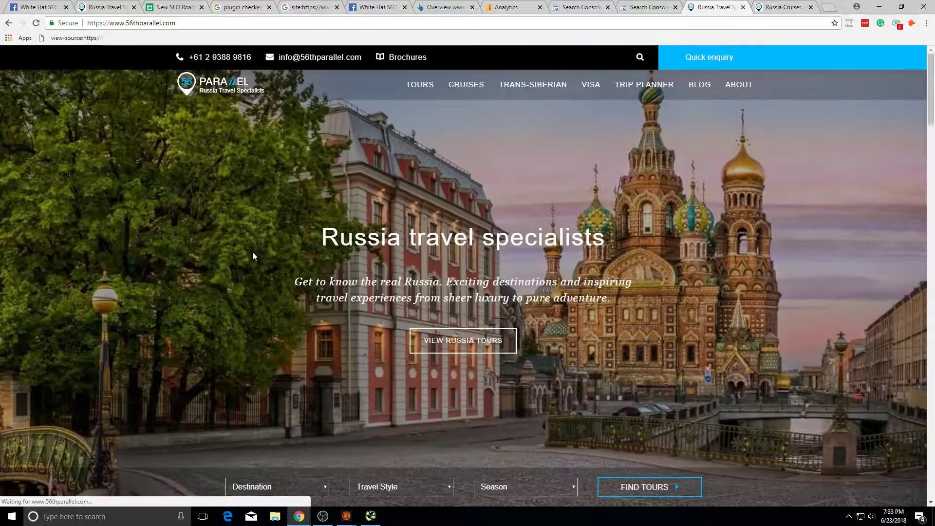
Step: Open the Russia Cruises tile in a new tab, view it, and close that tab
{"action": "scroll", "coordinate": [314, 241], "scroll_direction": "down", "scroll_amount": 8}
{"action": "scroll", "coordinate": [351, 317], "scroll_direction": "up", "scroll_amount": 4}
{"action": "scroll", "coordinate": [352, 316], "scroll_direction": "down", "scroll_amount": 3}
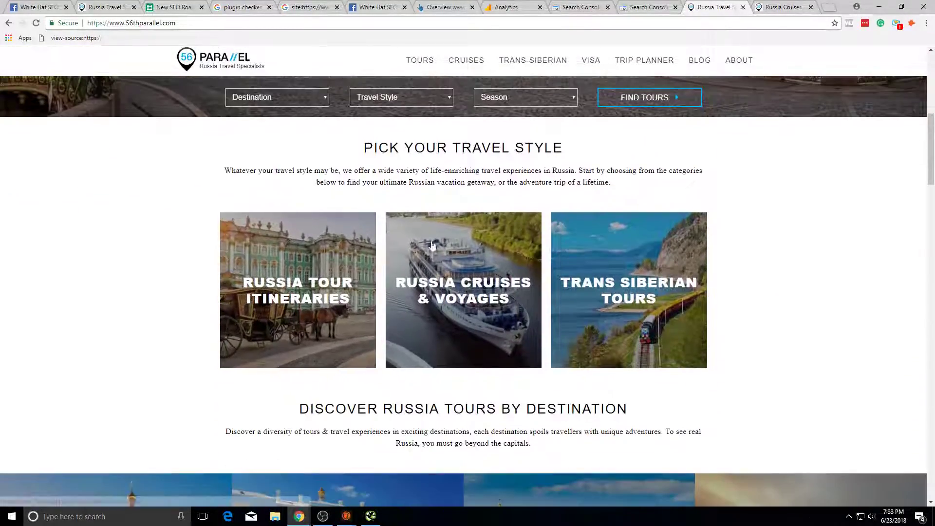
{"action": "scroll", "coordinate": [562, 316], "scroll_direction": "down", "scroll_amount": 4}
{"action": "right_click", "coordinate": [469, 119]}
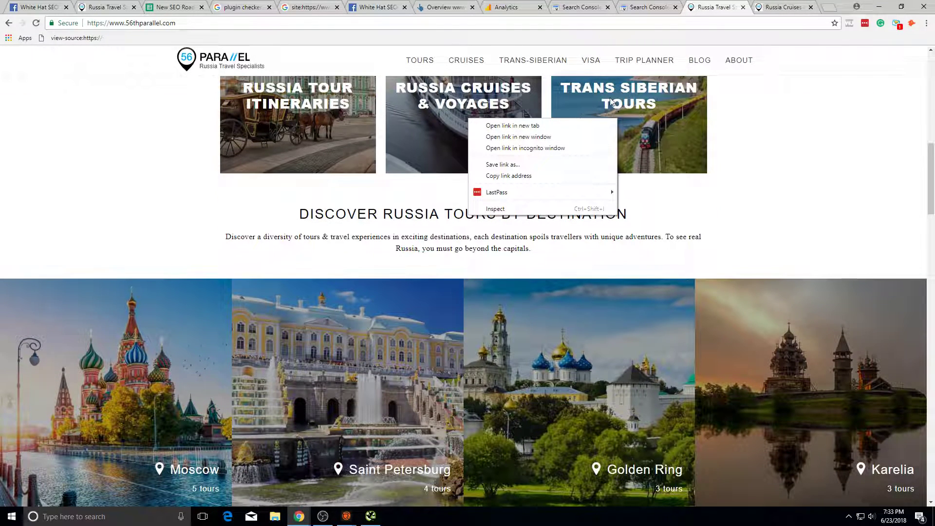
{"action": "left_click", "coordinate": [589, 124]}
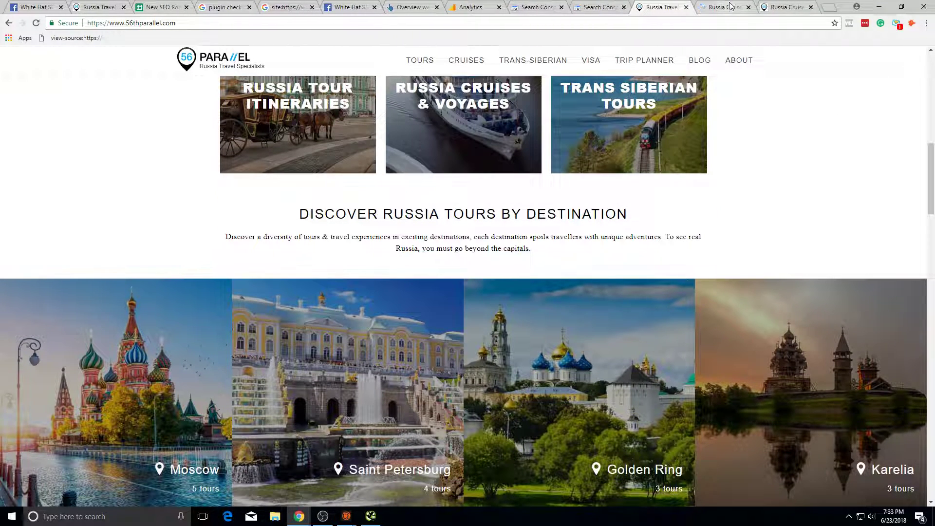
{"action": "left_click", "coordinate": [731, 6]}
{"action": "left_click", "coordinate": [748, 7]}
Step: Browse the home page's travel-planning sections and back up to Pick Your Travel Style
{"action": "scroll", "coordinate": [444, 147], "scroll_direction": "down", "scroll_amount": 10}
{"action": "right_click", "coordinate": [434, 146]}
{"action": "key", "text": "Escape"}
{"action": "scroll", "coordinate": [307, 163], "scroll_direction": "down", "scroll_amount": 2}
{"action": "scroll", "coordinate": [306, 162], "scroll_direction": "down", "scroll_amount": 3}
{"action": "scroll", "coordinate": [596, 194], "scroll_direction": "up", "scroll_amount": 3}
{"action": "scroll", "coordinate": [458, 234], "scroll_direction": "down", "scroll_amount": 16}
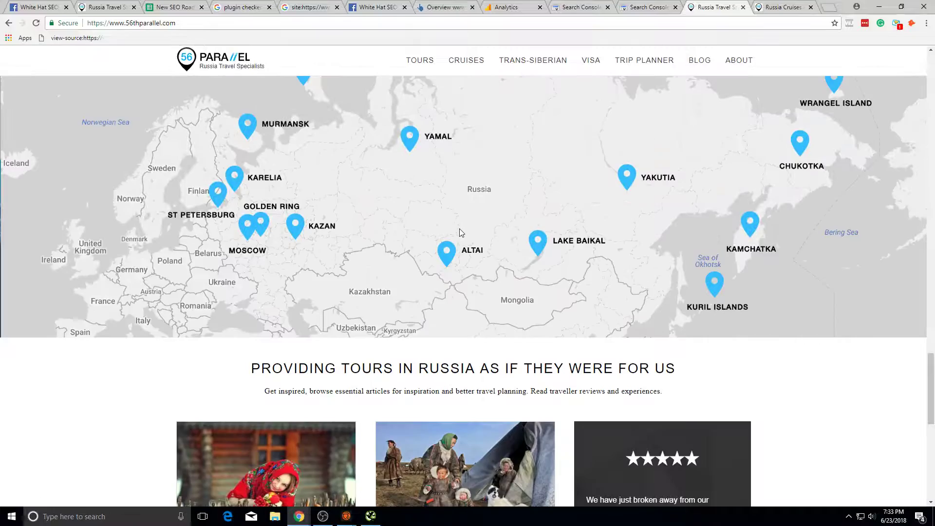
{"action": "scroll", "coordinate": [461, 231], "scroll_direction": "down", "scroll_amount": 10}
{"action": "scroll", "coordinate": [478, 232], "scroll_direction": "up", "scroll_amount": 20}
{"action": "scroll", "coordinate": [388, 185], "scroll_direction": "down", "scroll_amount": 8}
{"action": "scroll", "coordinate": [433, 98], "scroll_direction": "up", "scroll_amount": 20}
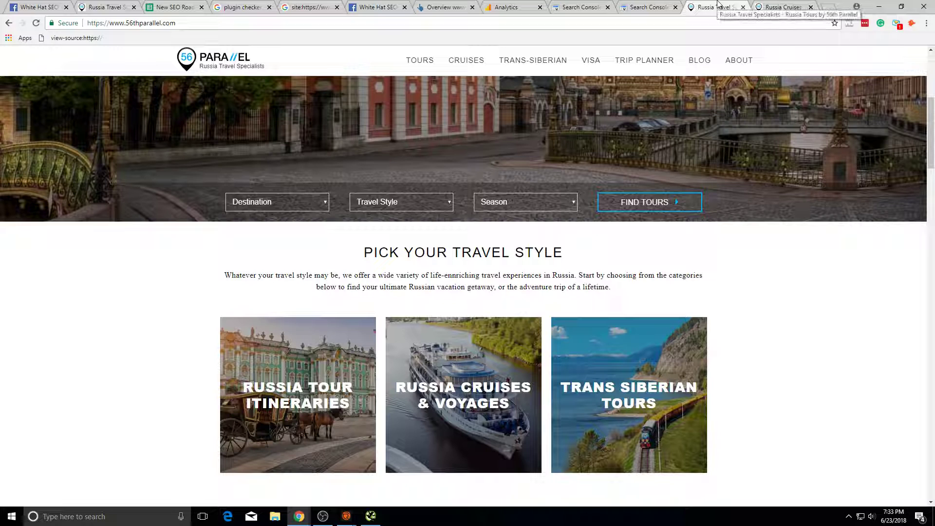
Step: Search Google for 'russia tours' in a new tab
{"action": "left_click", "coordinate": [834, 6]}
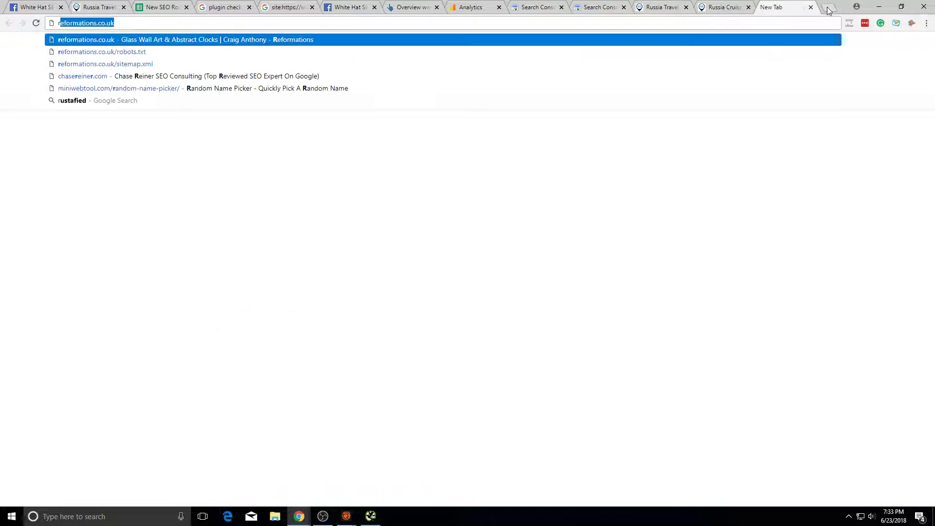
{"action": "type", "text": "russia tours"}
{"action": "key", "text": "Return"}
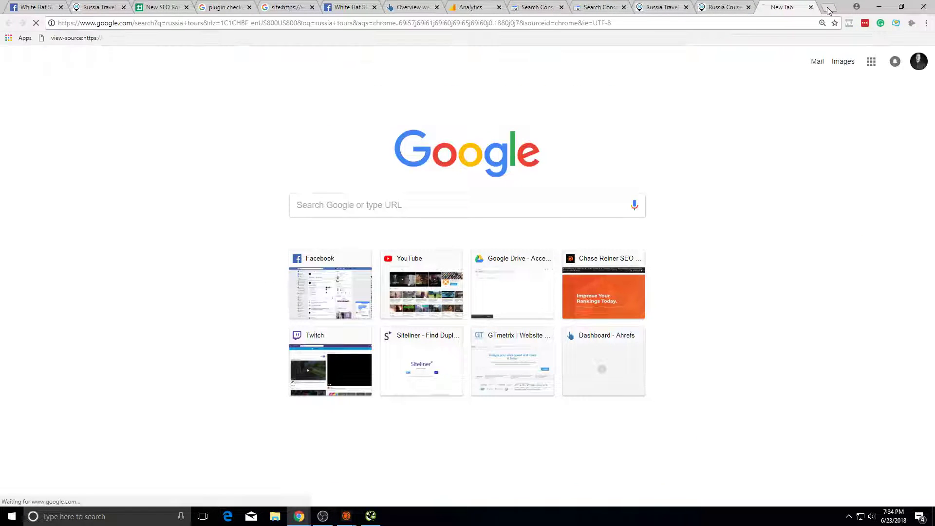
{"action": "scroll", "coordinate": [426, 301], "scroll_direction": "down", "scroll_amount": 5}
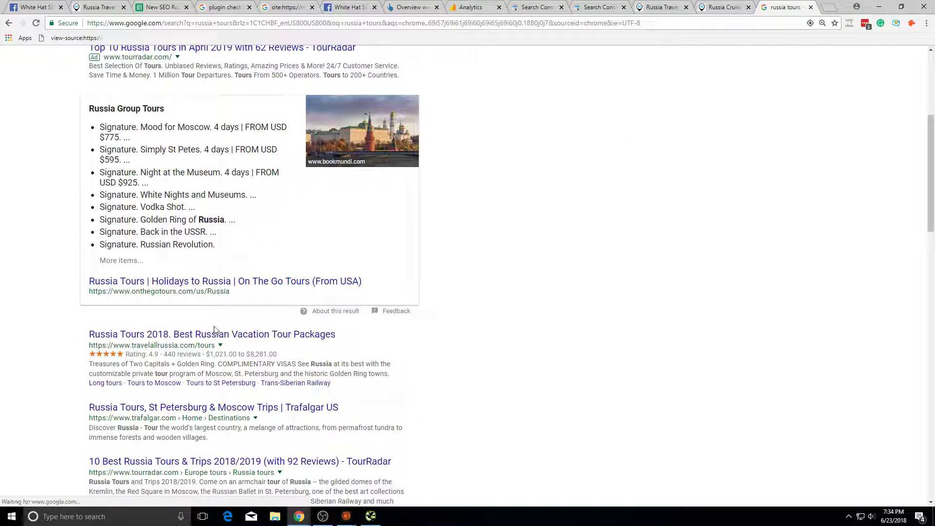
Step: Open the travelallrussia.com result, scroll through it, then close its tab
{"action": "left_click", "coordinate": [214, 336]}
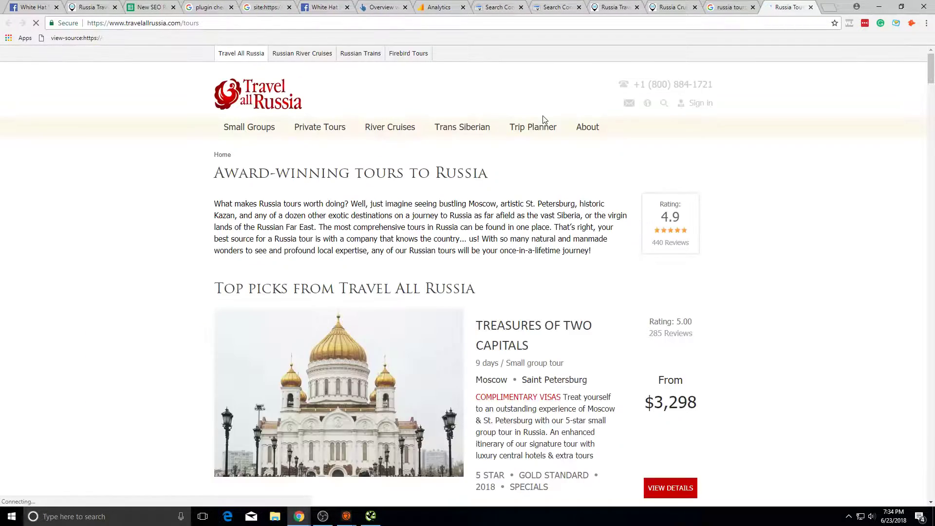
{"action": "scroll", "coordinate": [360, 423], "scroll_direction": "down", "scroll_amount": 15}
{"action": "scroll", "coordinate": [360, 423], "scroll_direction": "down", "scroll_amount": 20}
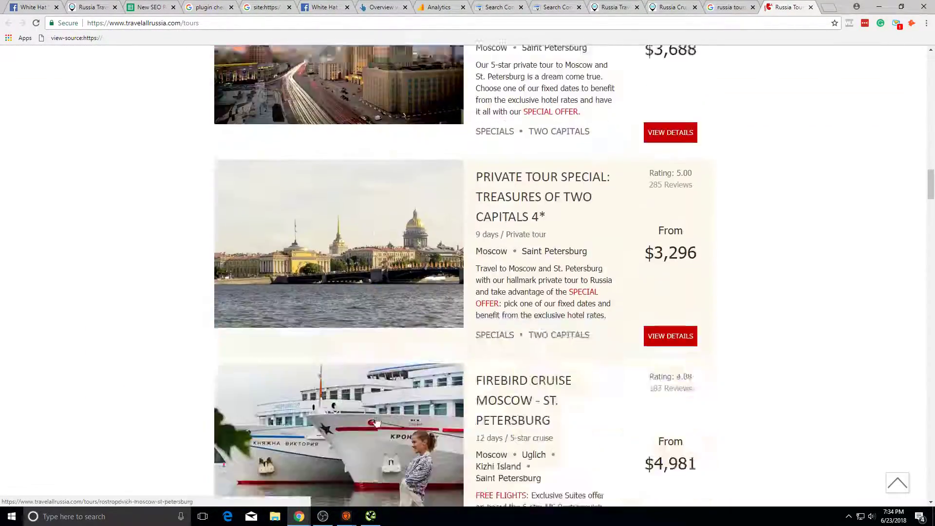
{"action": "scroll", "coordinate": [396, 224], "scroll_direction": "up", "scroll_amount": 10}
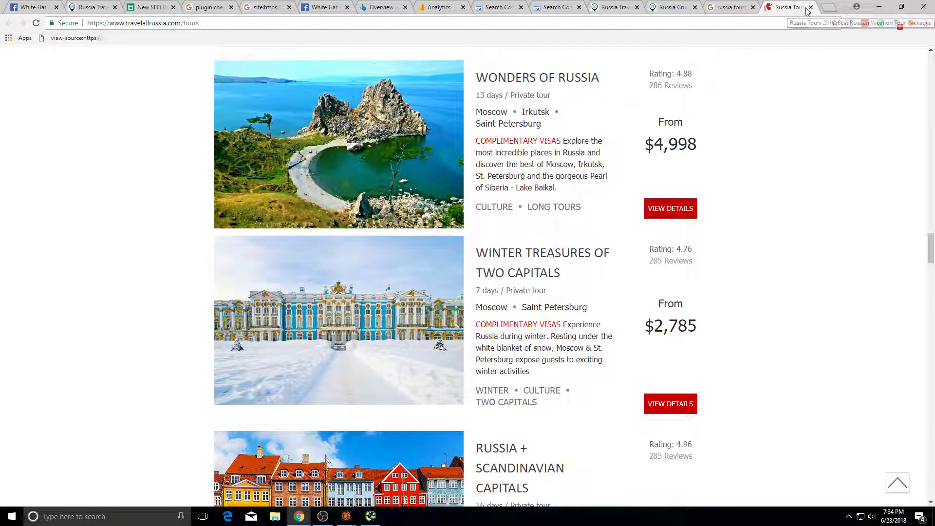
{"action": "left_click", "coordinate": [811, 8]}
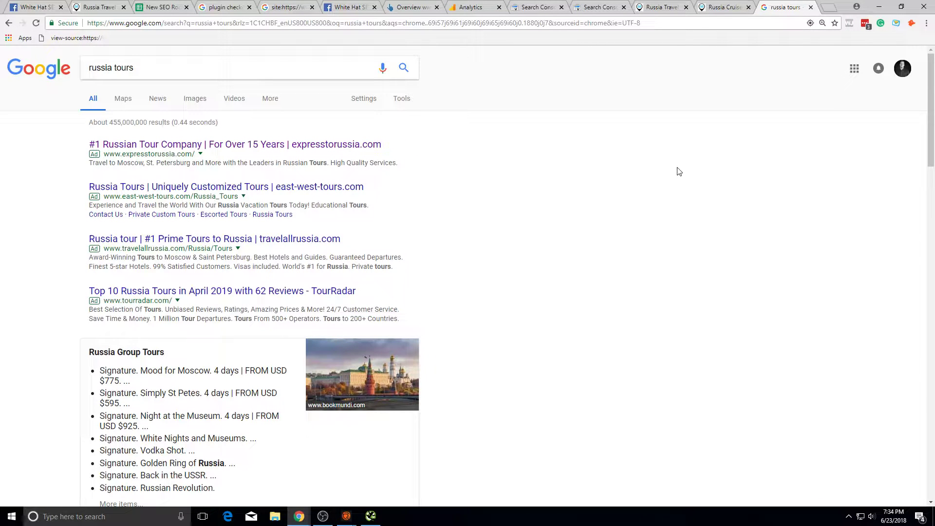
{"action": "scroll", "coordinate": [493, 265], "scroll_direction": "down", "scroll_amount": 5}
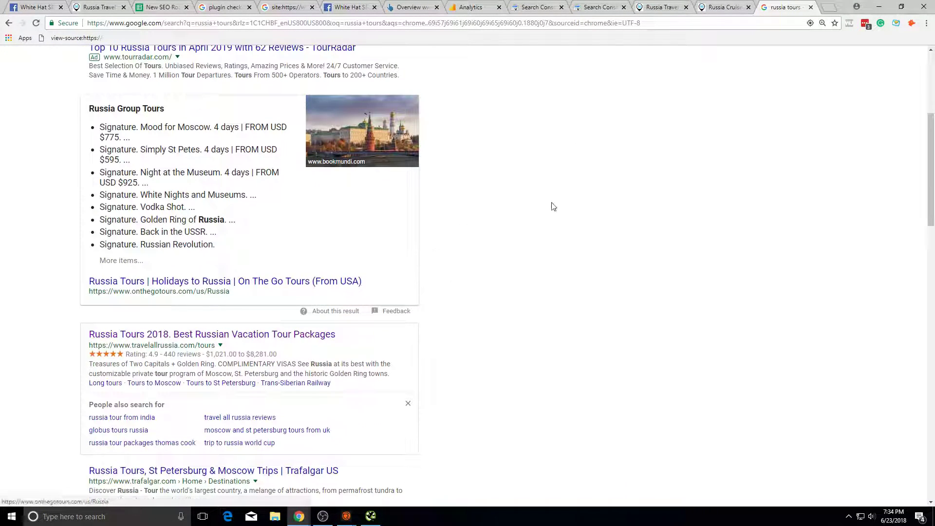
Step: Send the 56th Parallel cruises tab back to its home page and look it over
{"action": "left_click", "coordinate": [702, 5]}
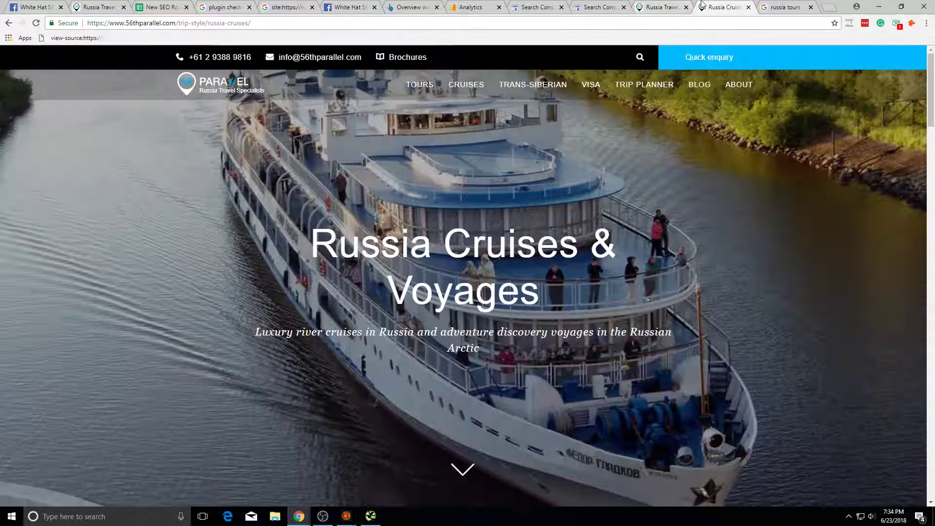
{"action": "left_click", "coordinate": [239, 84]}
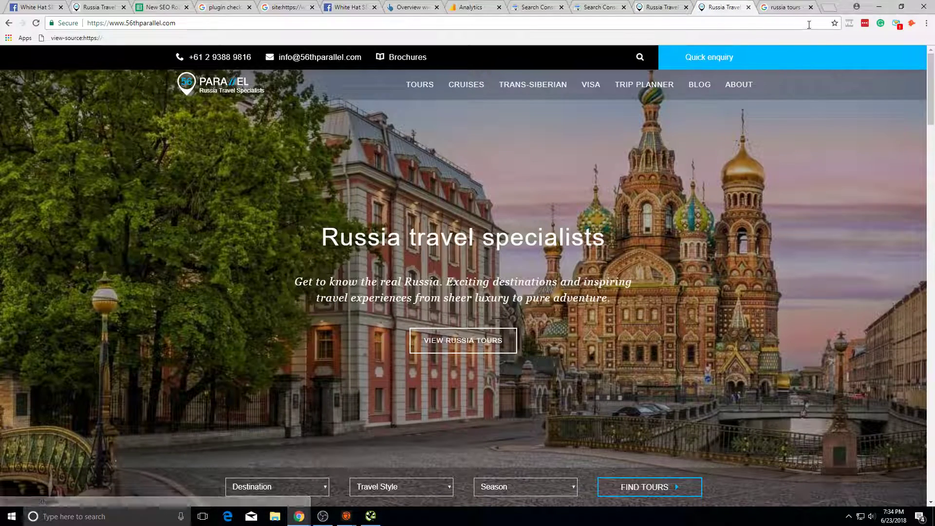
{"action": "left_click", "coordinate": [787, 7]}
{"action": "left_click", "coordinate": [715, 5]}
{"action": "scroll", "coordinate": [424, 375], "scroll_direction": "down", "scroll_amount": 15}
{"action": "scroll", "coordinate": [480, 381], "scroll_direction": "up", "scroll_amount": 6}
{"action": "scroll", "coordinate": [536, 399], "scroll_direction": "up", "scroll_amount": 10}
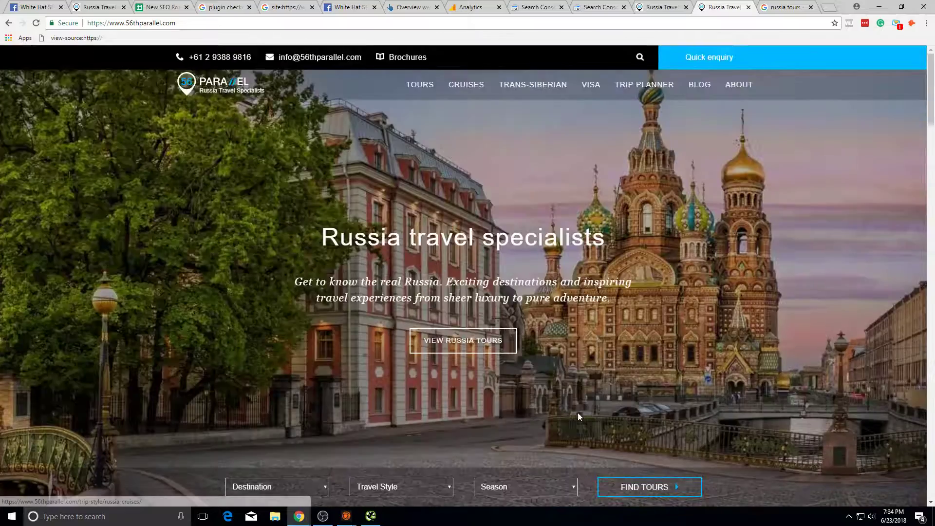
Step: Open the On The Go Tours Russia result and scroll through its page
{"action": "left_click", "coordinate": [760, 5]}
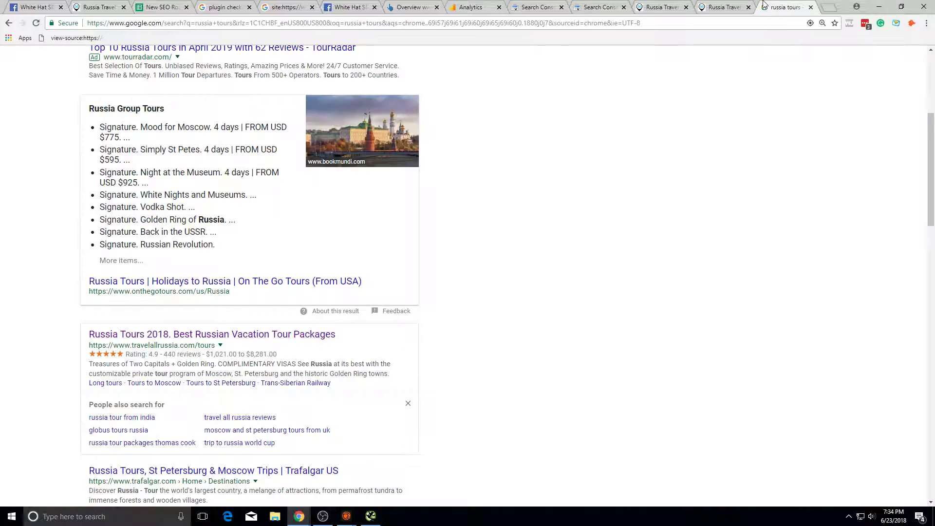
{"action": "left_click", "coordinate": [239, 282]}
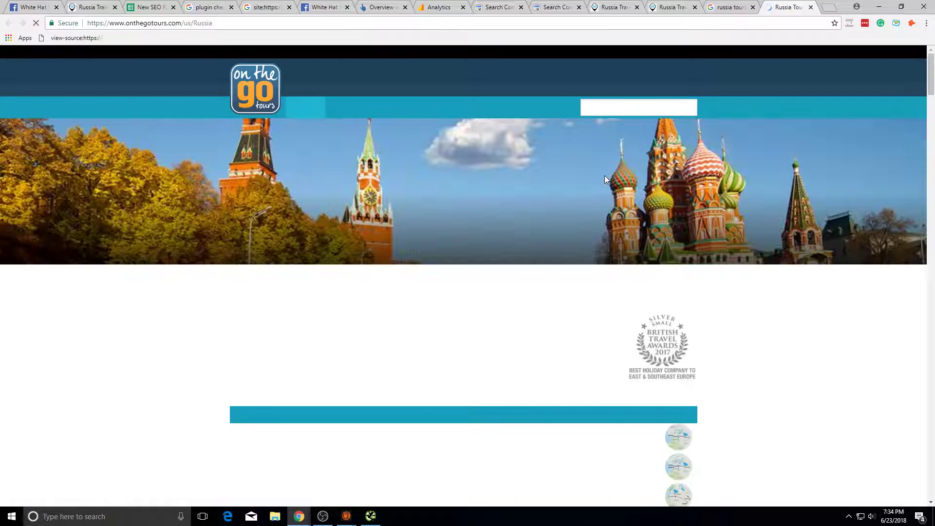
{"action": "scroll", "coordinate": [489, 210], "scroll_direction": "down", "scroll_amount": 5}
{"action": "scroll", "coordinate": [490, 210], "scroll_direction": "down", "scroll_amount": 20}
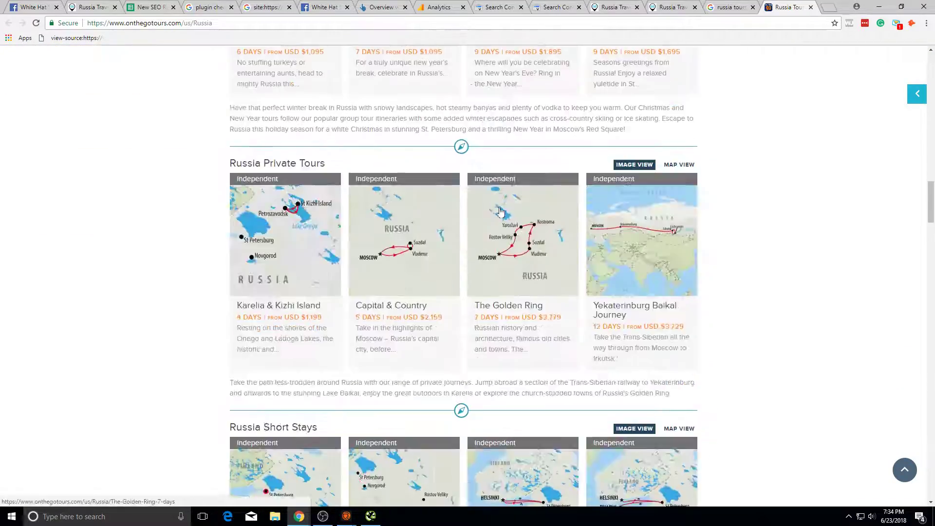
{"action": "scroll", "coordinate": [570, 196], "scroll_direction": "down", "scroll_amount": 15}
{"action": "scroll", "coordinate": [902, 355], "scroll_direction": "up", "scroll_amount": 5}
{"action": "left_click_drag", "start_coordinate": [928, 357], "coordinate": [805, 25]}
Step: Compare the results, On The Go Tours and 56th Parallel tabs, then open a fresh tab
{"action": "left_click", "coordinate": [730, 6]}
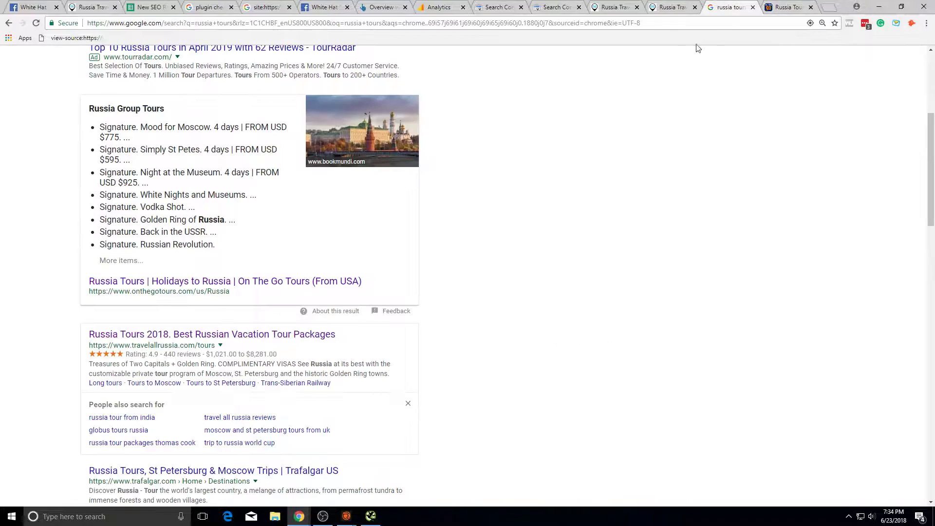
{"action": "key", "text": "ctrl+Tab"}
{"action": "left_click", "coordinate": [740, 4]}
{"action": "left_click", "coordinate": [785, 6]}
{"action": "key", "text": "ctrl+shift+Tab"}
{"action": "key", "text": "ctrl+shift+Tab"}
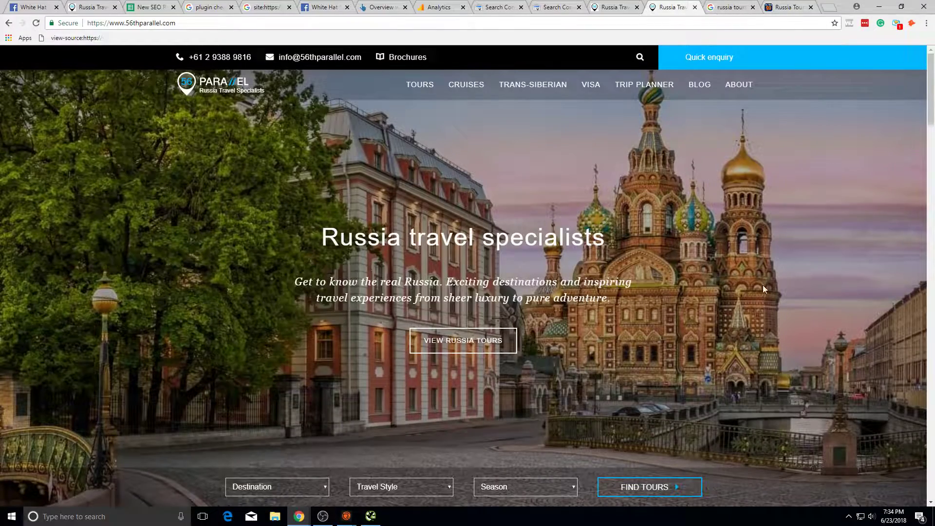
{"action": "scroll", "coordinate": [567, 266], "scroll_direction": "down", "scroll_amount": 10}
{"action": "scroll", "coordinate": [402, 157], "scroll_direction": "up", "scroll_amount": 10}
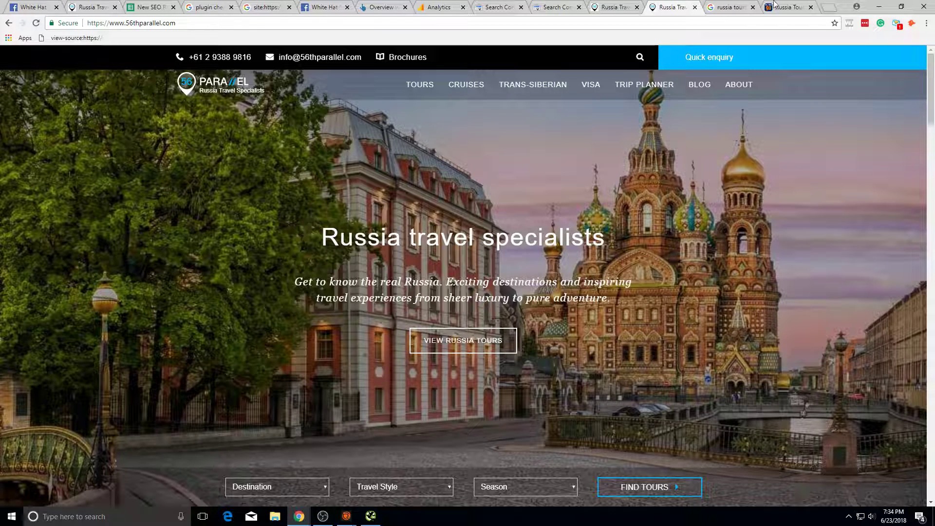
{"action": "left_click", "coordinate": [832, 6]}
Step: Start typing 'russia ter', then view the On The Go Tours homepage and its address
{"action": "type", "text": "russia"}
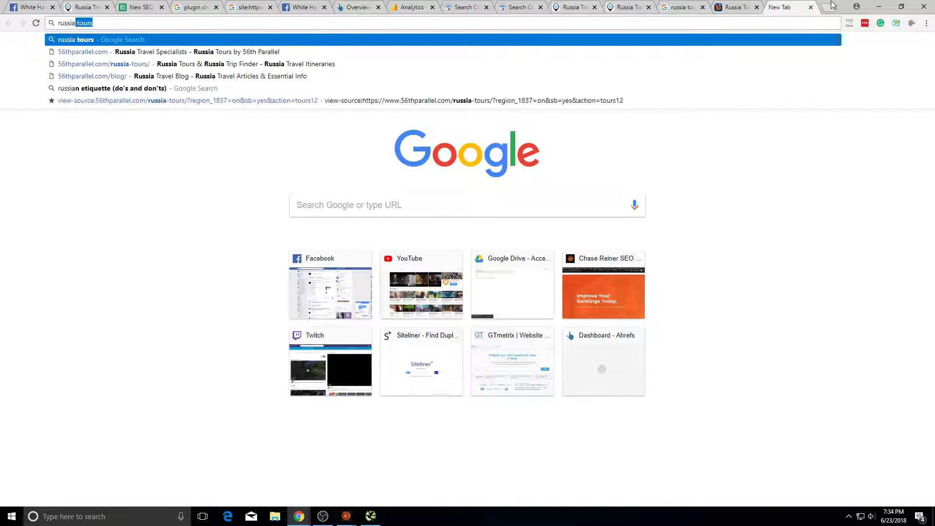
{"action": "type", "text": " te"}
{"action": "key", "text": "BackSpace"}
{"action": "type", "text": "r"}
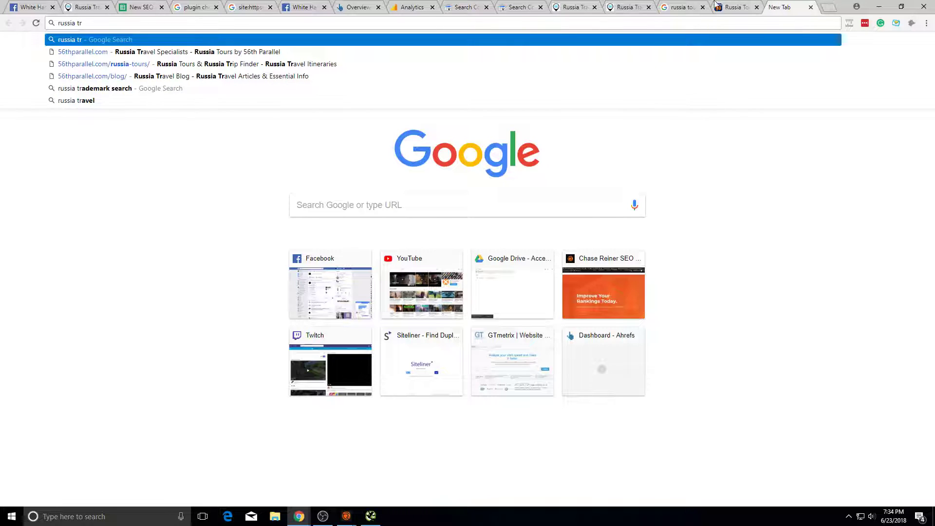
{"action": "left_click", "coordinate": [718, 5]}
{"action": "left_click", "coordinate": [255, 98]}
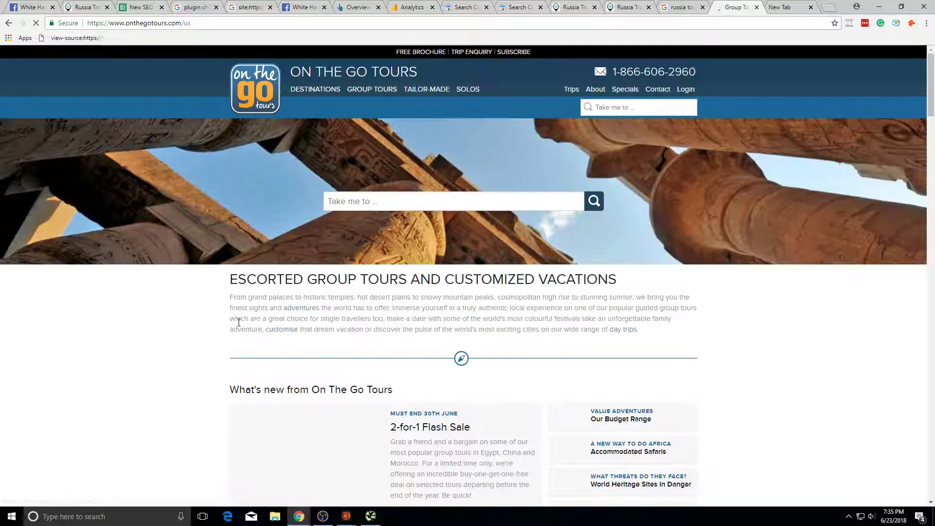
{"action": "left_click", "coordinate": [452, 201]}
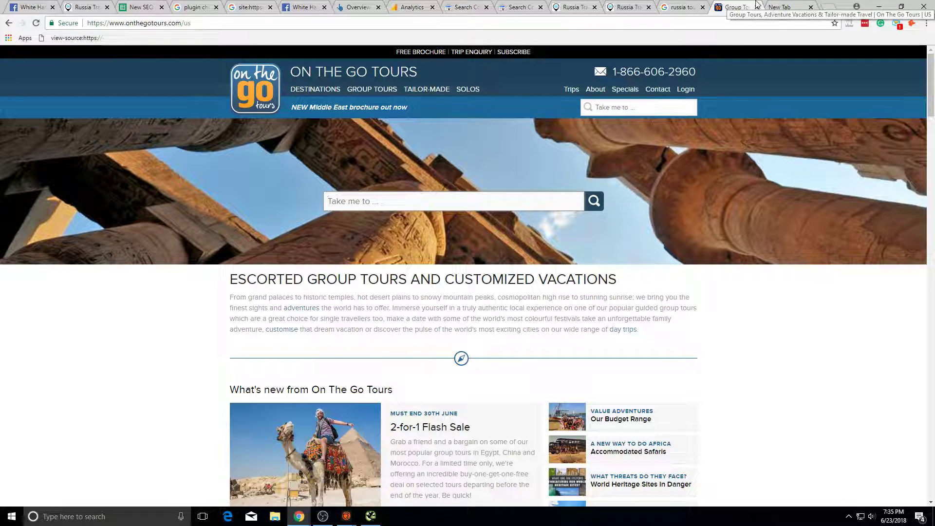
{"action": "left_click", "coordinate": [150, 20]}
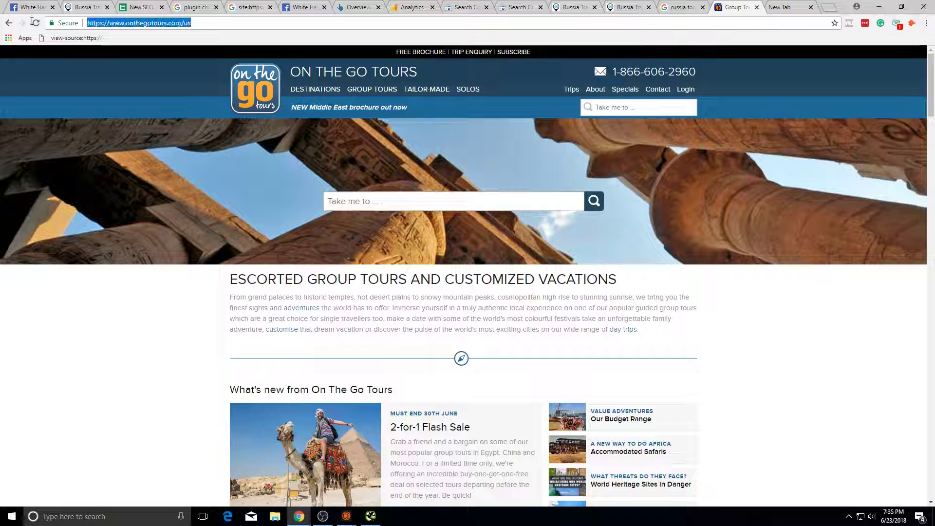
Step: Search Google for 'group tours' and review the results
{"action": "left_click", "coordinate": [788, 6]}
{"action": "type", "text": "group tours"}
{"action": "key", "text": "Return"}
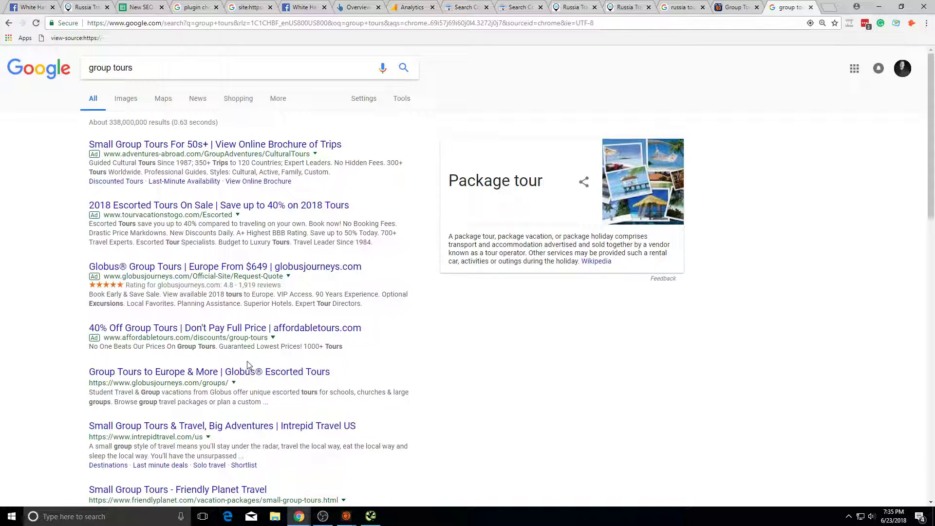
{"action": "scroll", "coordinate": [247, 366], "scroll_direction": "down", "scroll_amount": 6}
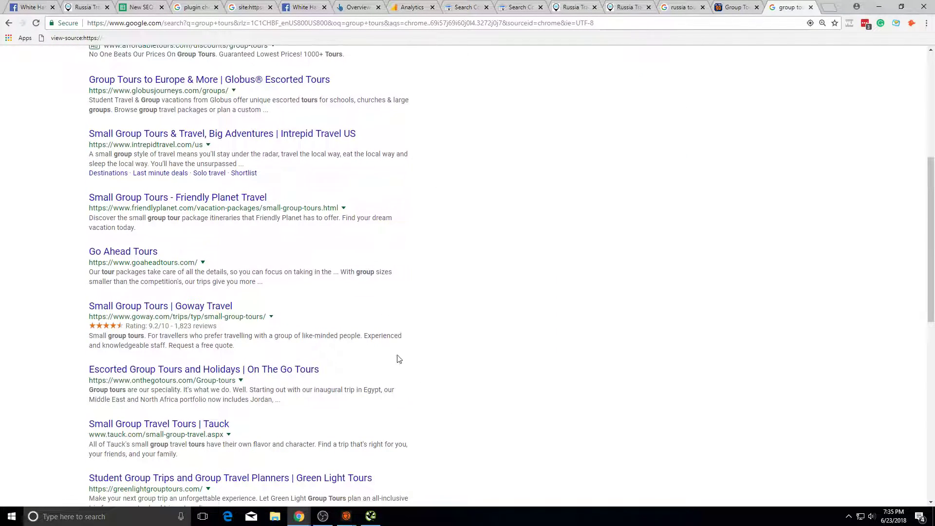
{"action": "scroll", "coordinate": [363, 277], "scroll_direction": "up", "scroll_amount": 6}
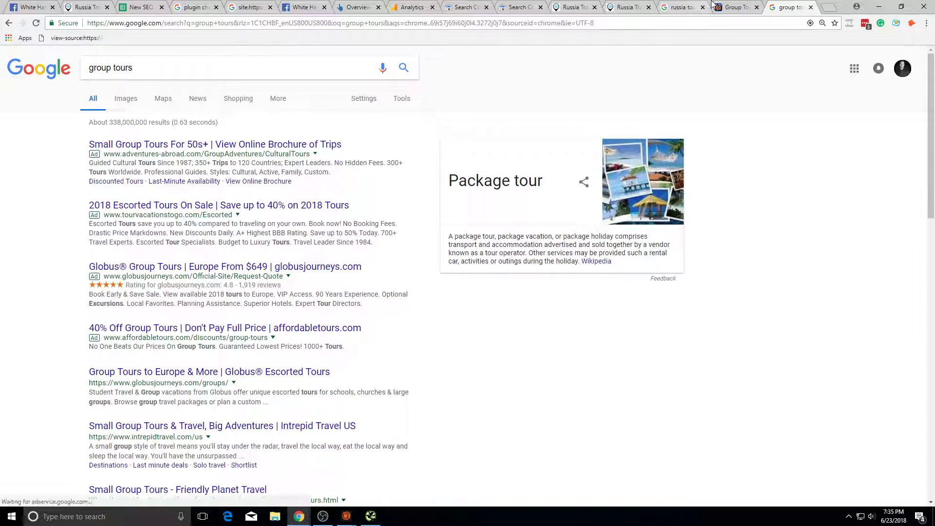
Step: Return to the On The Go Tours Russia page and examine the Russia part of its URL
{"action": "left_click", "coordinate": [718, 4]}
{"action": "key", "text": "alt+Left"}
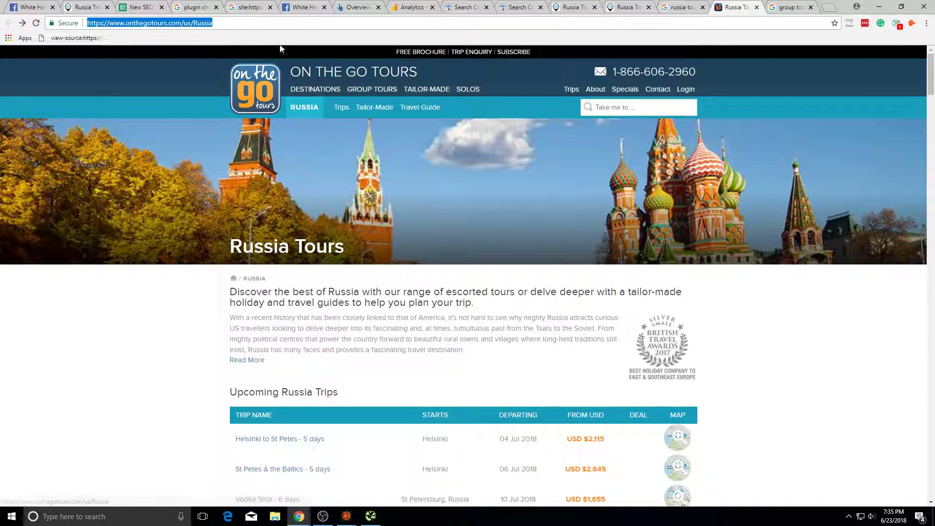
{"action": "left_click", "coordinate": [290, 22]}
{"action": "left_click_drag", "start_coordinate": [230, 34], "coordinate": [219, 31]}
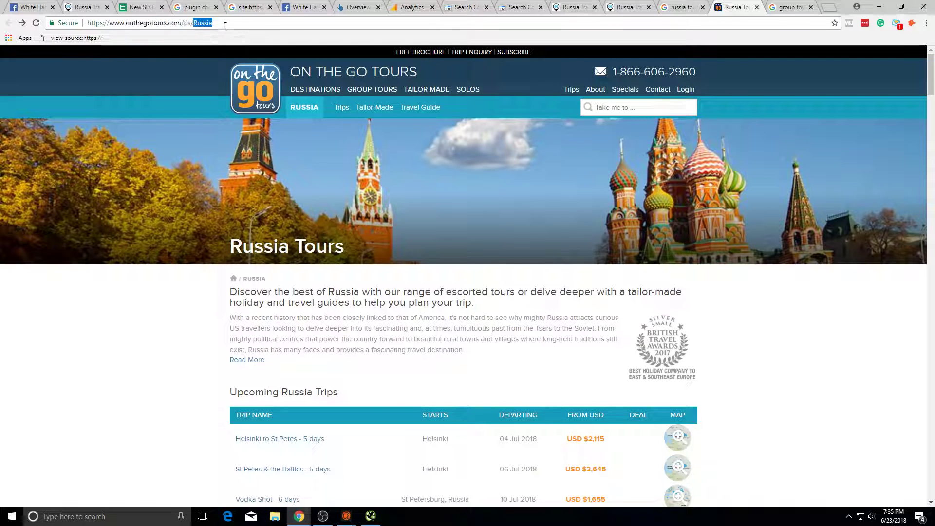
{"action": "left_click", "coordinate": [168, 322]}
{"action": "scroll", "coordinate": [381, 317], "scroll_direction": "down", "scroll_amount": 3}
{"action": "scroll", "coordinate": [381, 317], "scroll_direction": "down", "scroll_amount": 10}
{"action": "scroll", "coordinate": [440, 219], "scroll_direction": "up", "scroll_amount": 15}
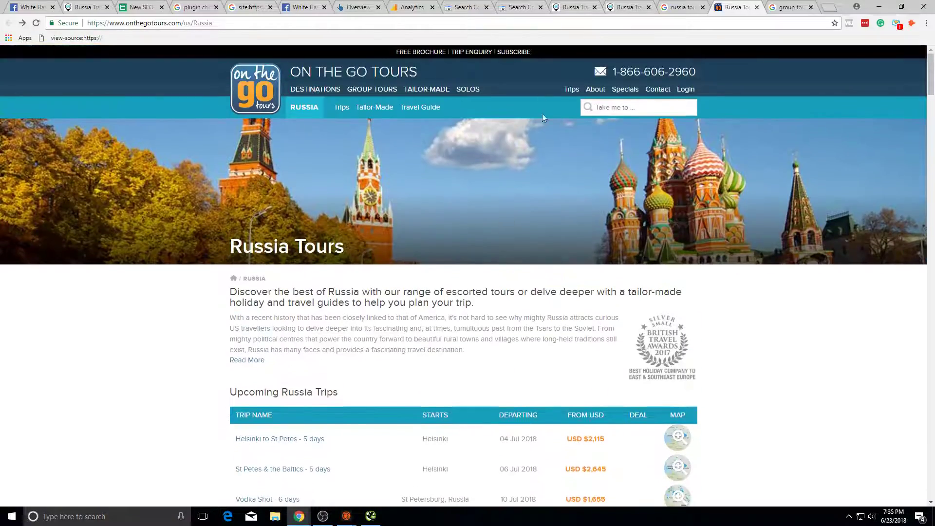
Step: Close the competitor and both search results tabs, returning to the New SEO Roadmap spreadsheet
{"action": "left_click", "coordinate": [756, 7]}
{"action": "left_click", "coordinate": [757, 7]}
{"action": "left_click", "coordinate": [757, 6]}
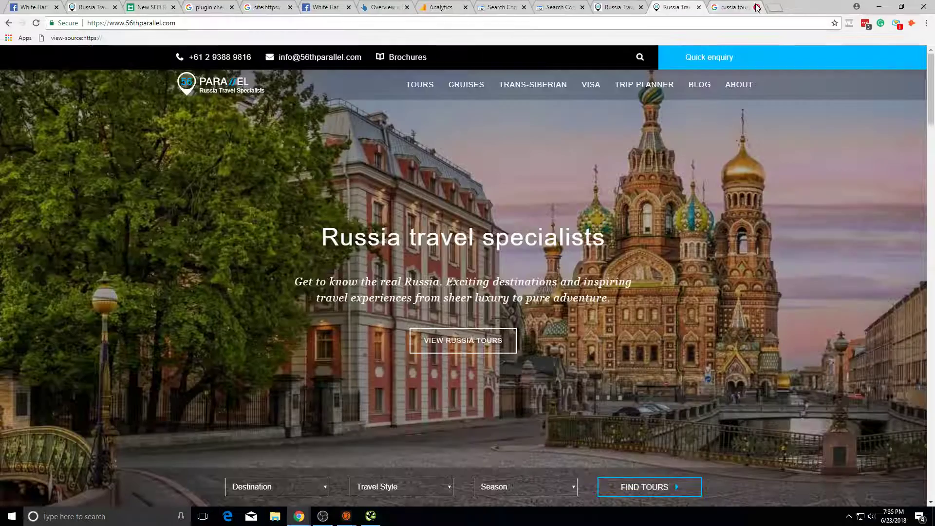
{"action": "left_click", "coordinate": [161, 7]}
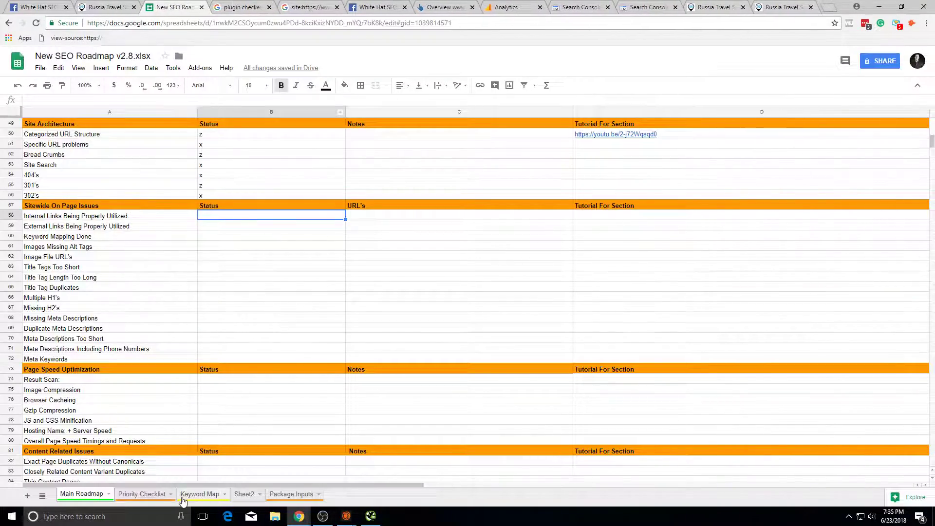
Step: Add an A12 checklist item: after mapping pages, work out keyword intent and layout, then replicate strategy
{"action": "left_click", "coordinate": [155, 494]}
{"action": "type", "text": "FAf"}
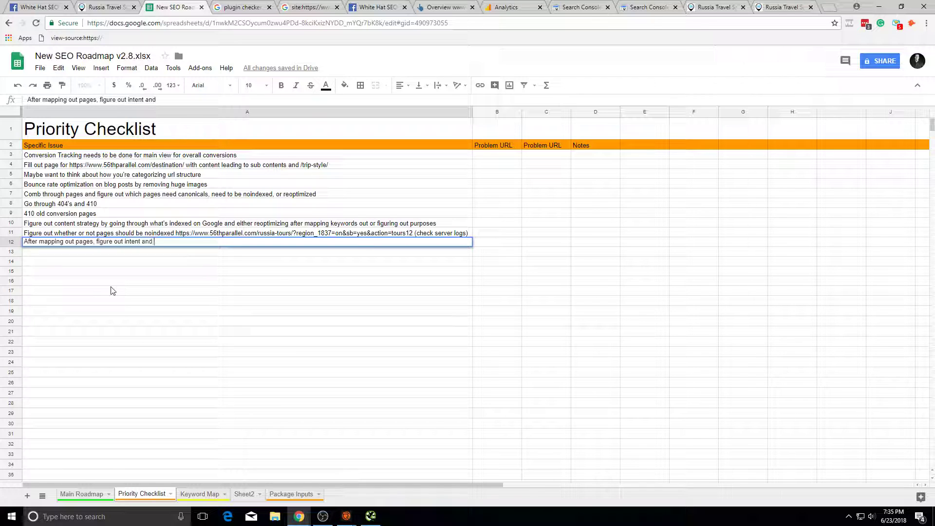
{"action": "type", "text": "ut for pa"}
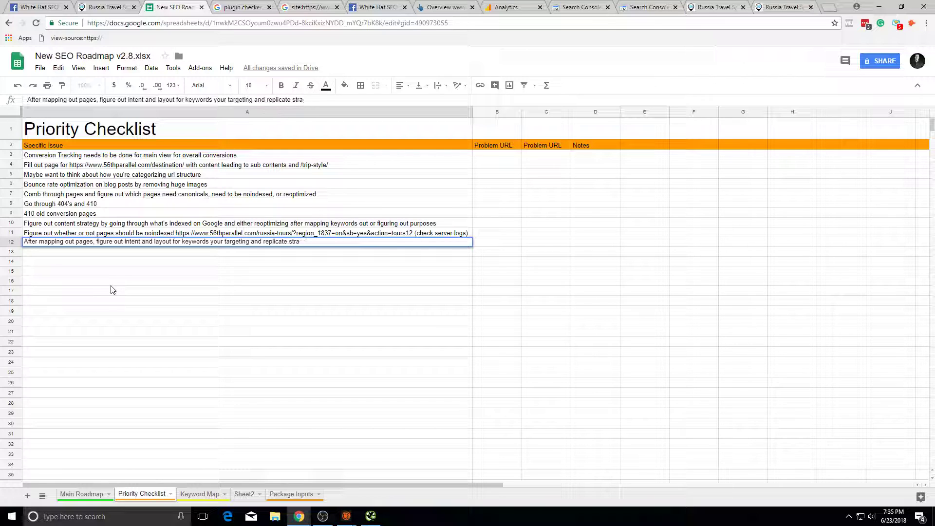
{"action": "left_click", "coordinate": [115, 284]}
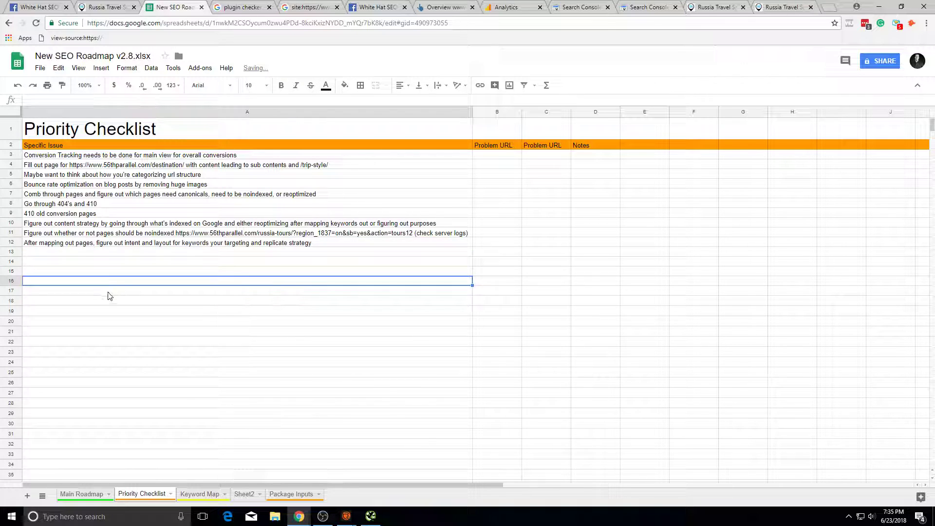
Step: Check the 56th Parallel tabs via Back/Forward and close the duplicate homepage tab
{"action": "left_click", "coordinate": [700, 6]}
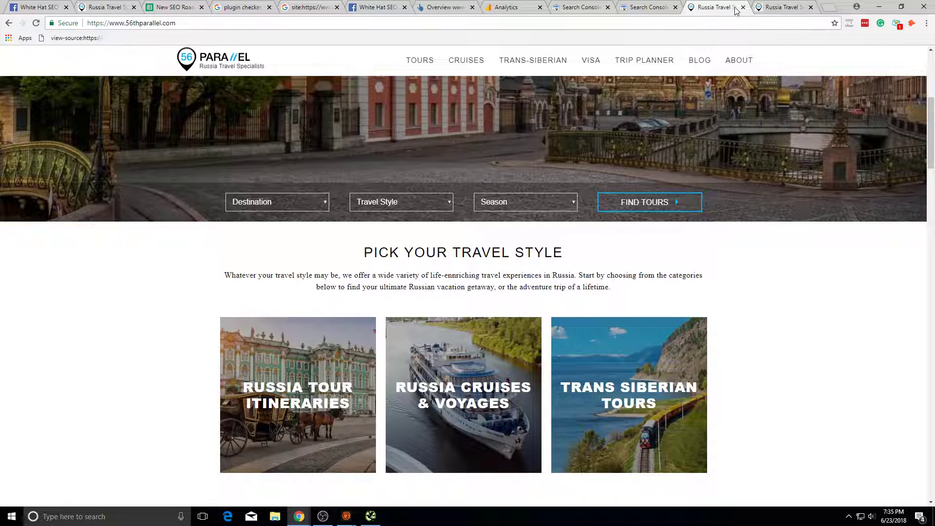
{"action": "left_click", "coordinate": [761, 6]}
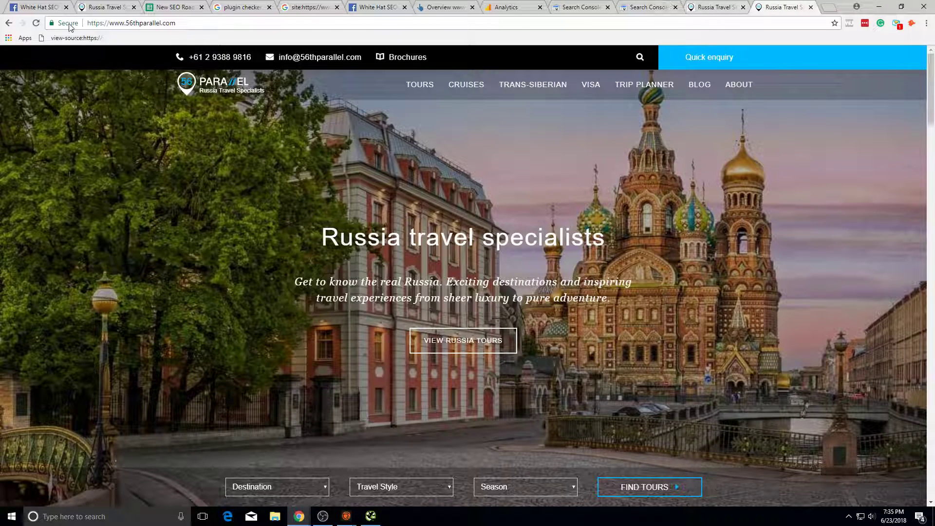
{"action": "left_click", "coordinate": [6, 22]}
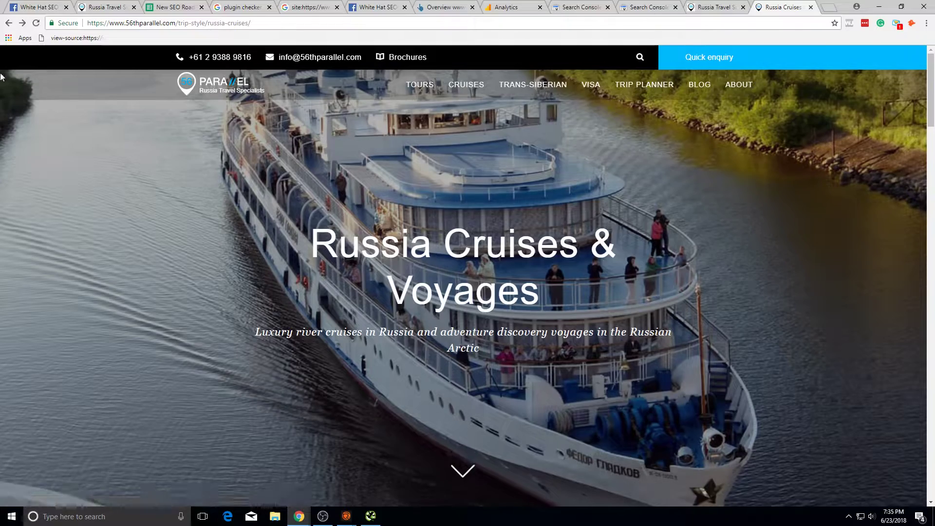
{"action": "left_click", "coordinate": [22, 23]}
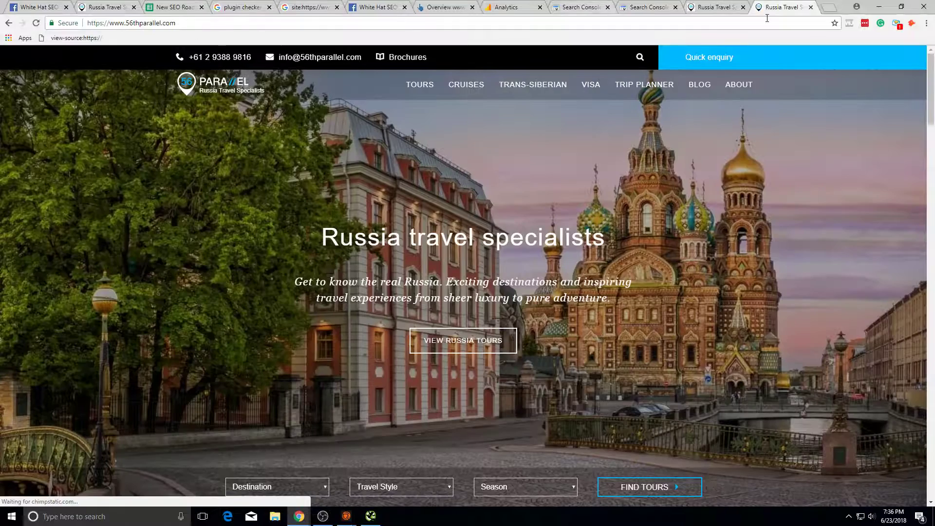
{"action": "scroll", "coordinate": [594, 171], "scroll_direction": "down", "scroll_amount": 10}
{"action": "scroll", "coordinate": [544, 164], "scroll_direction": "up", "scroll_amount": 10}
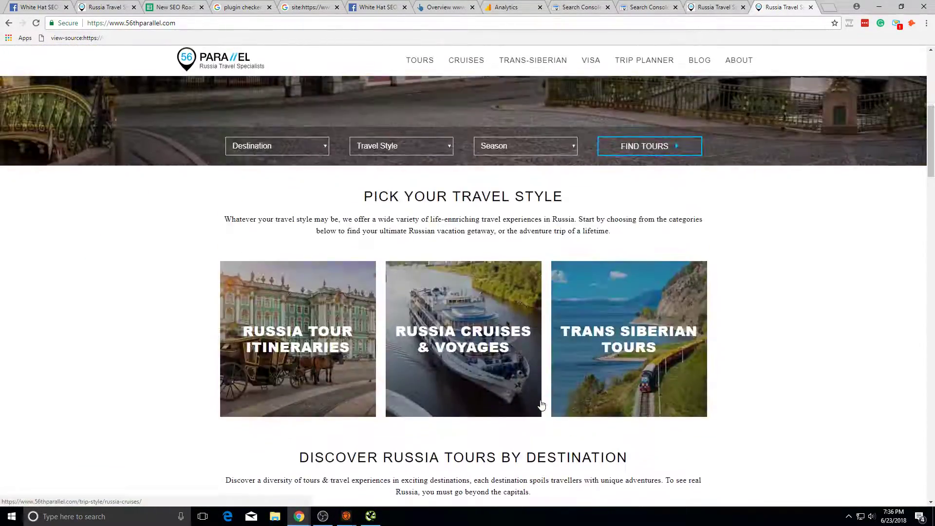
{"action": "left_click", "coordinate": [715, 8]}
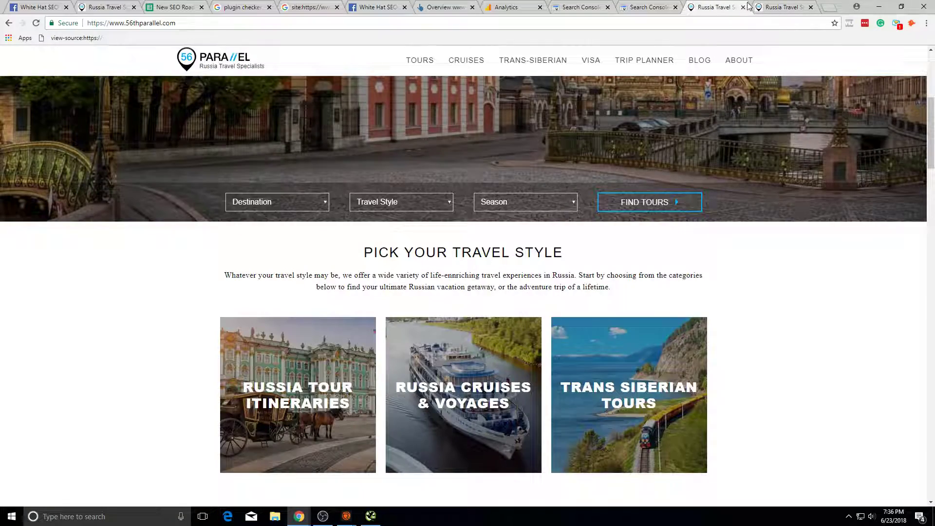
{"action": "left_click", "coordinate": [744, 8]}
Step: On the Main Roadmap sheet, mark the Internal Links status cell B58 with x
{"action": "left_click", "coordinate": [178, 7]}
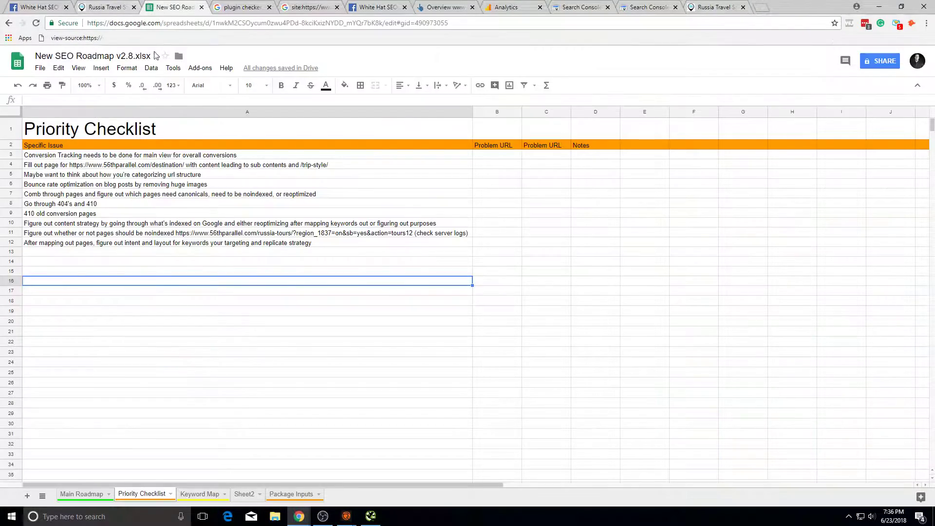
{"action": "key", "text": "ctrl+shift+Tab"}
{"action": "key", "text": "ctrl+Tab"}
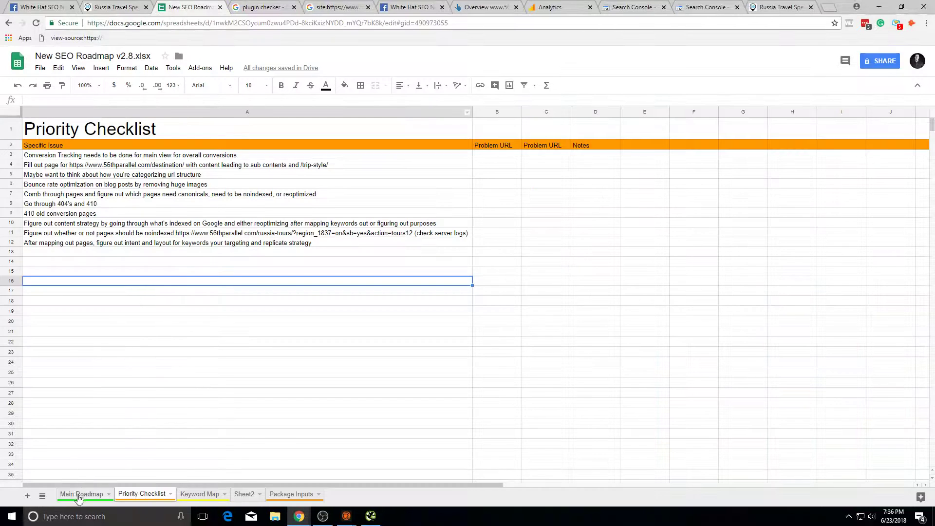
{"action": "left_click", "coordinate": [79, 495]}
{"action": "left_click", "coordinate": [205, 226]}
{"action": "left_click", "coordinate": [223, 217]}
{"action": "type", "text": "x"}
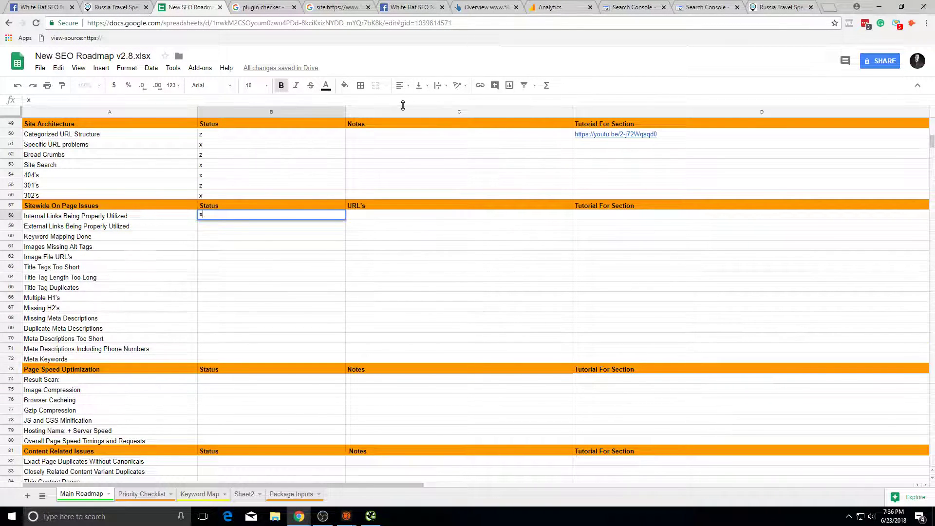
Step: Check the Russia cruises page on the 56th Parallel site
{"action": "key", "text": "ctrl+9"}
{"action": "left_click", "coordinate": [464, 78]}
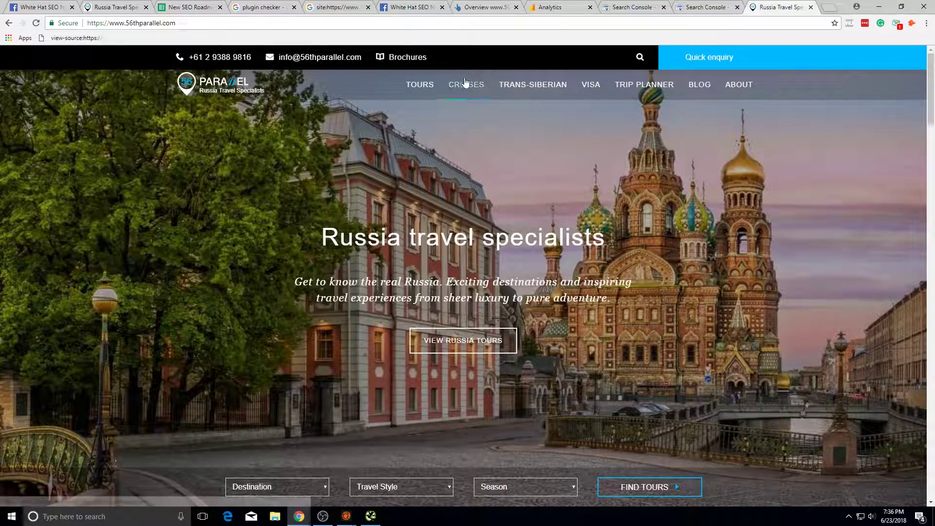
{"action": "scroll", "coordinate": [269, 158], "scroll_direction": "down", "scroll_amount": 14}
{"action": "scroll", "coordinate": [269, 158], "scroll_direction": "up", "scroll_amount": 5}
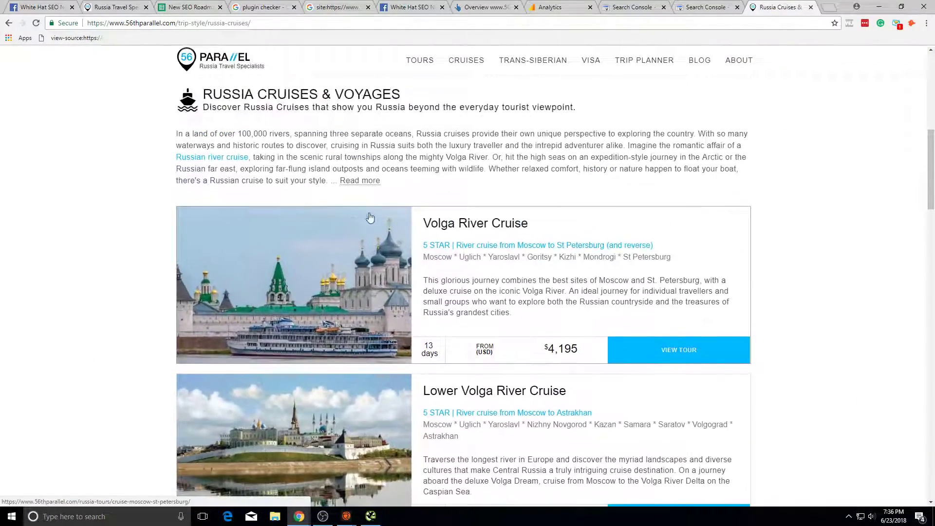
{"action": "scroll", "coordinate": [244, 157], "scroll_direction": "down", "scroll_amount": 4}
{"action": "scroll", "coordinate": [579, 110], "scroll_direction": "up", "scroll_amount": 3}
{"action": "scroll", "coordinate": [579, 110], "scroll_direction": "down", "scroll_amount": 20}
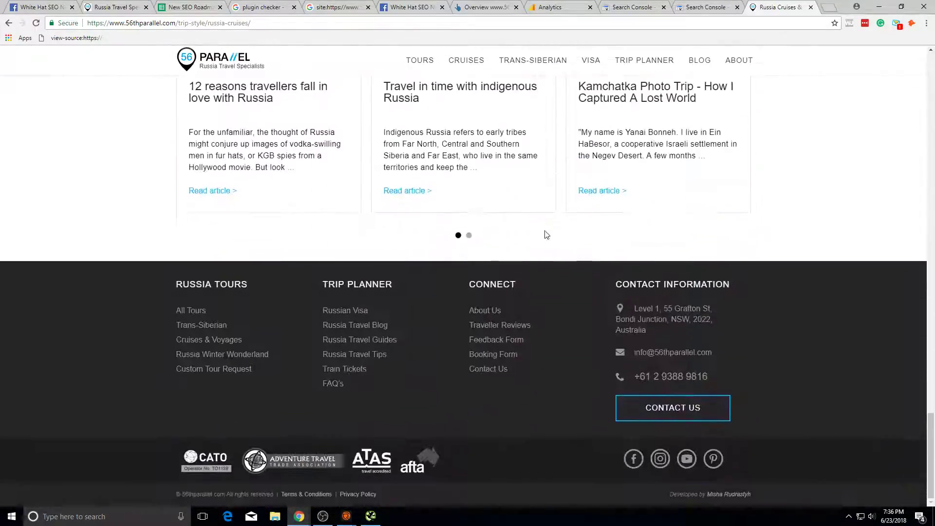
{"action": "scroll", "coordinate": [463, 240], "scroll_direction": "up", "scroll_amount": 20}
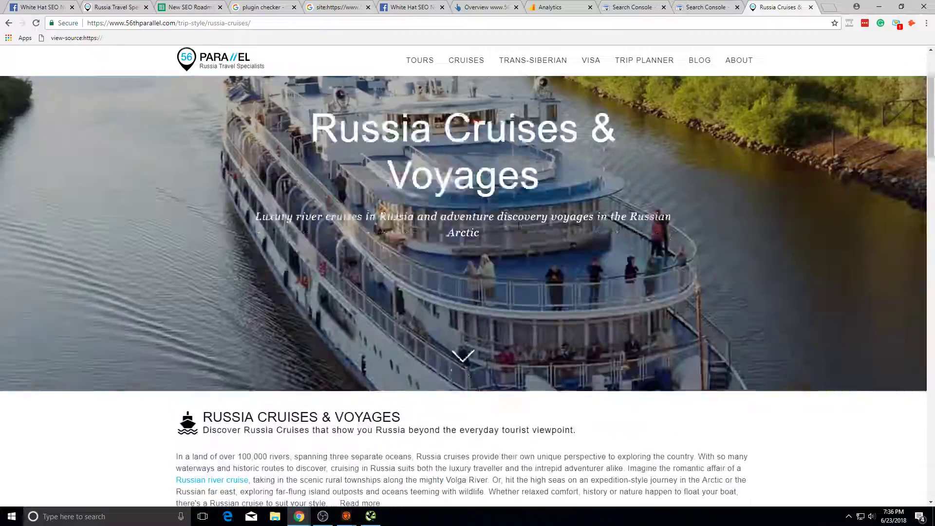
{"action": "scroll", "coordinate": [509, 236], "scroll_direction": "down", "scroll_amount": 4}
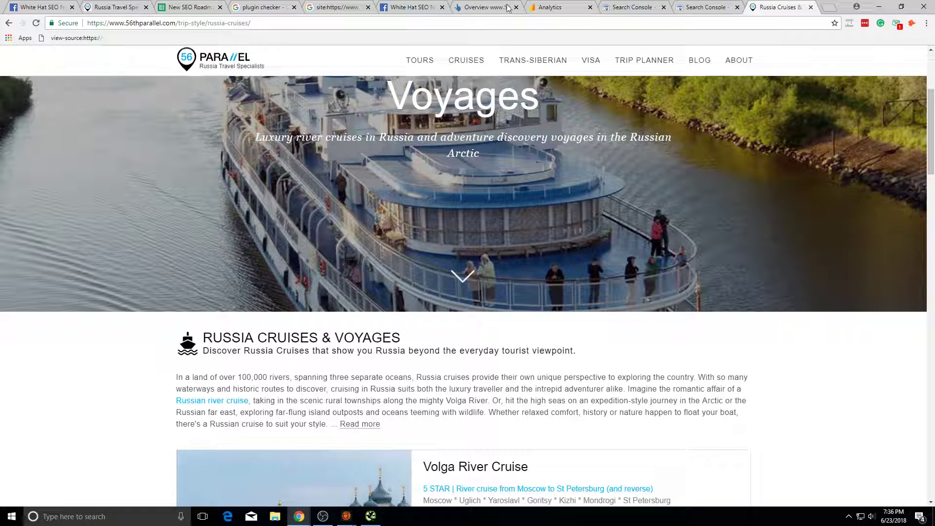
Step: Mark External Links (B59) with z and re-enter x for Internal Links (B58)
{"action": "left_click", "coordinate": [194, 7]}
{"action": "key", "text": "Return"}
{"action": "type", "text": "z"}
{"action": "left_click", "coordinate": [239, 218]}
{"action": "type", "text": "x"}
{"action": "key", "text": "Return"}
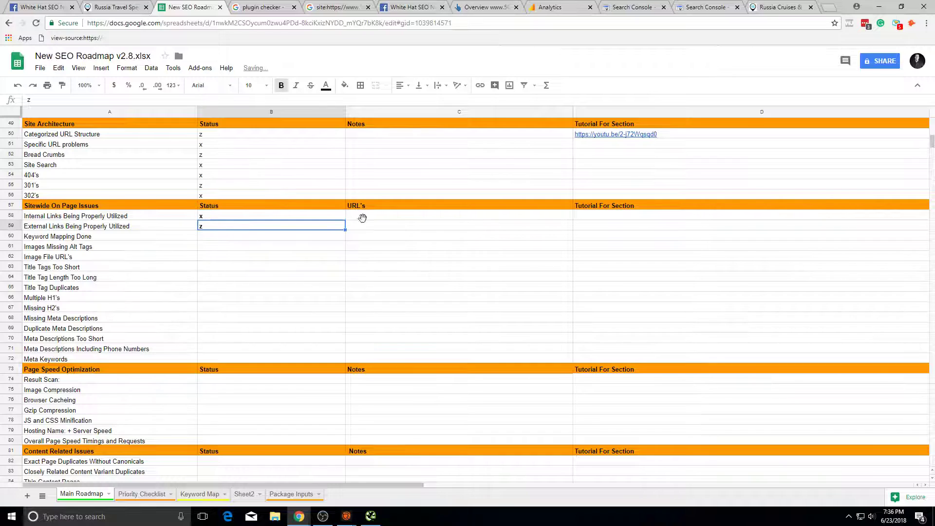
Step: Write 'really depends on intent' in C58 and copy the same note into C59
{"action": "left_click", "coordinate": [361, 216]}
{"action": "type", "text": "really depends on intent"}
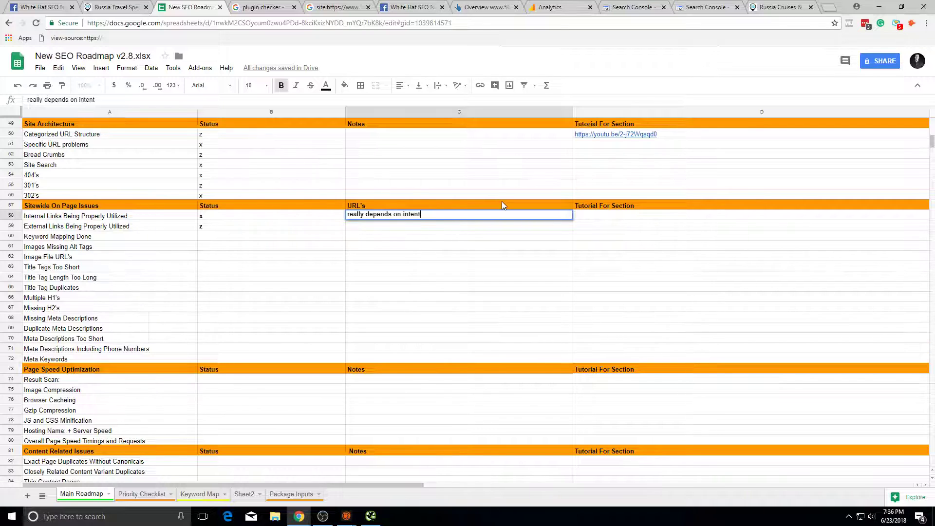
{"action": "key", "text": "ctrl+a"}
{"action": "key", "text": "ctrl+c"}
{"action": "key", "text": "Return"}
{"action": "key", "text": "ctrl+v"}
{"action": "left_click", "coordinate": [456, 260]}
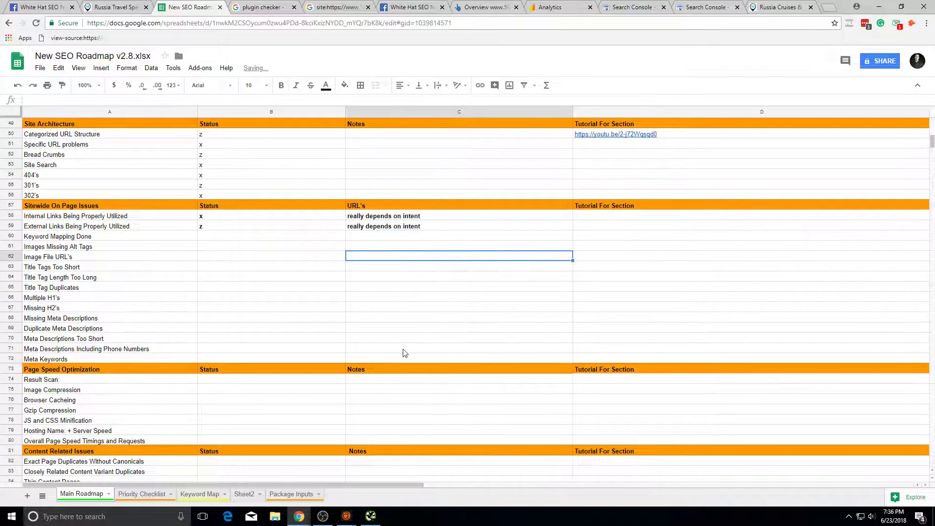
{"action": "left_click", "coordinate": [158, 238]}
{"action": "left_click", "coordinate": [206, 238]}
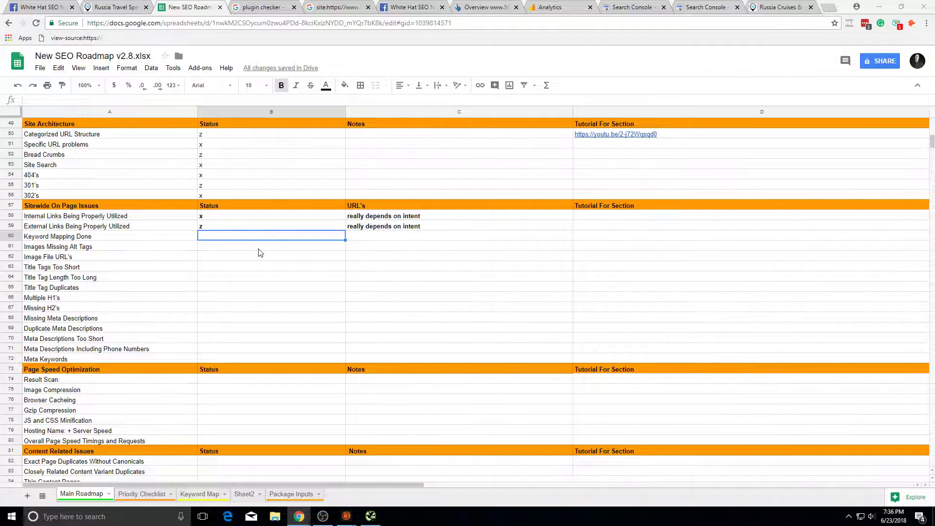
Step: Close the site: search and plugin checker tabs
{"action": "left_click", "coordinate": [323, 7]}
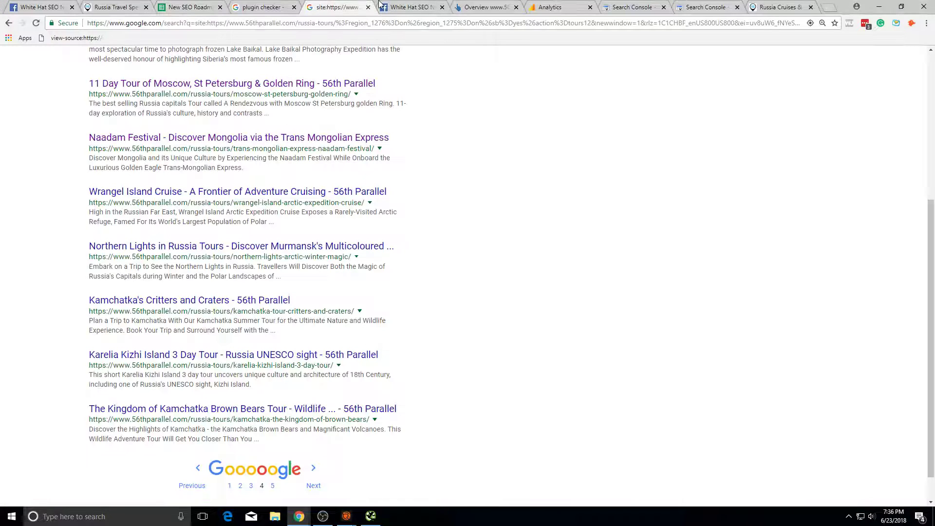
{"action": "left_click", "coordinate": [483, 6]}
{"action": "left_click", "coordinate": [560, 7]}
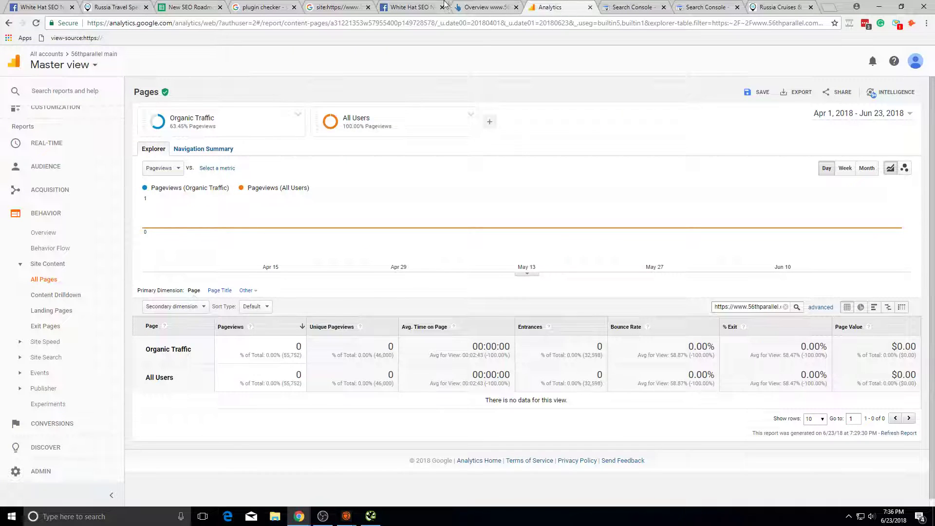
{"action": "left_click", "coordinate": [361, 5]}
{"action": "left_click", "coordinate": [368, 7]}
{"action": "left_click", "coordinate": [265, 7]}
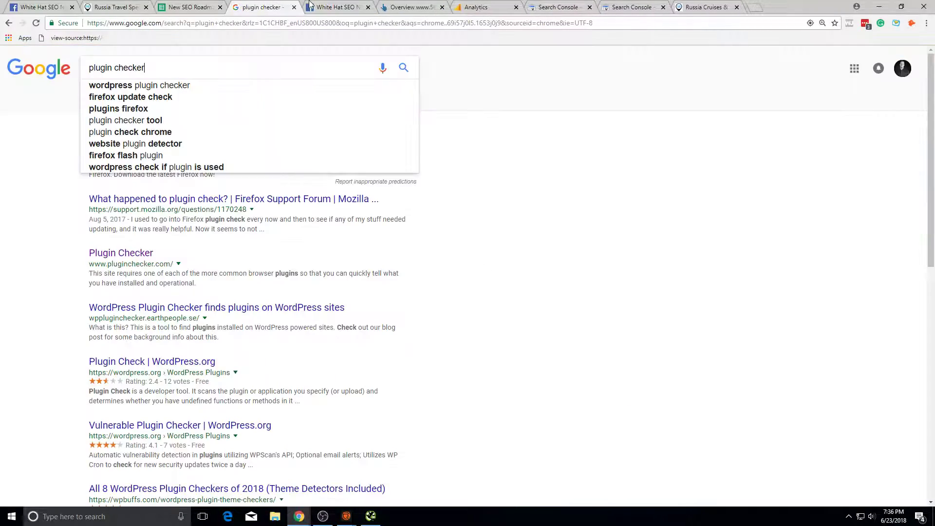
{"action": "left_click", "coordinate": [294, 7]}
{"action": "left_click", "coordinate": [220, 6]}
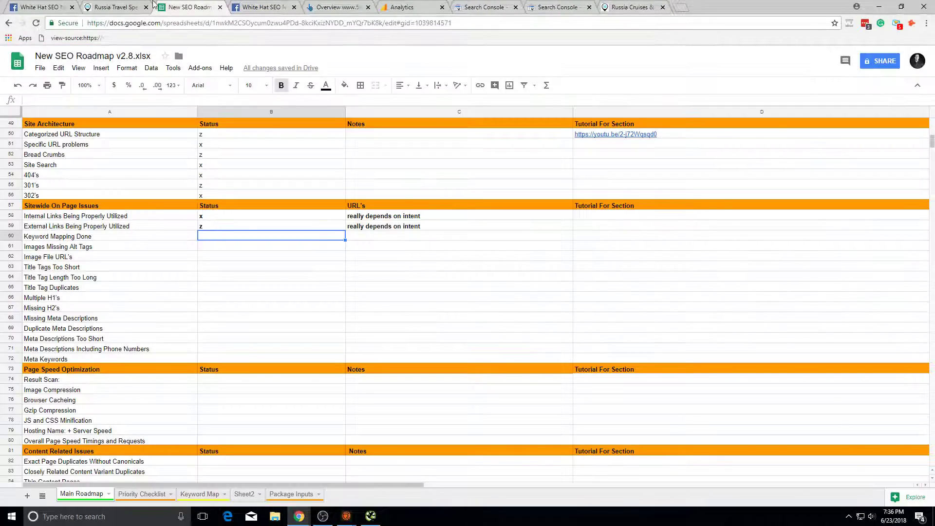
Step: Open the Russia cruises page from the 56th Parallel homepage and highlight intro phrases
{"action": "left_click", "coordinate": [151, 5]}
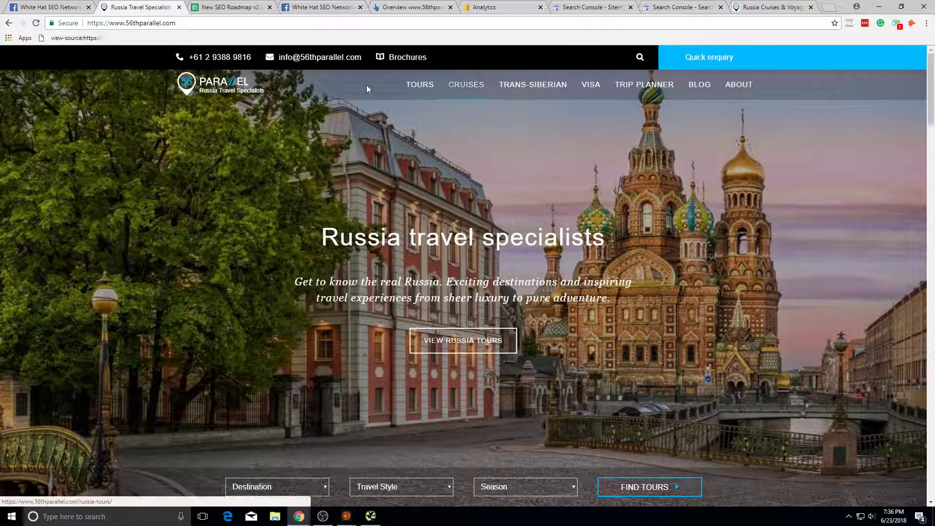
{"action": "left_click", "coordinate": [466, 86]}
{"action": "scroll", "coordinate": [474, 253], "scroll_direction": "down", "scroll_amount": 5}
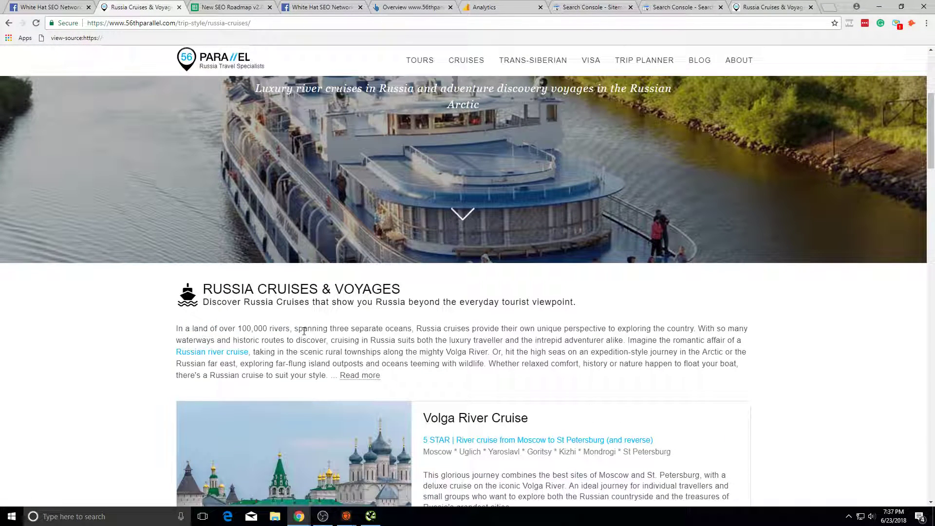
{"action": "left_click_drag", "start_coordinate": [286, 332], "coordinate": [176, 329]}
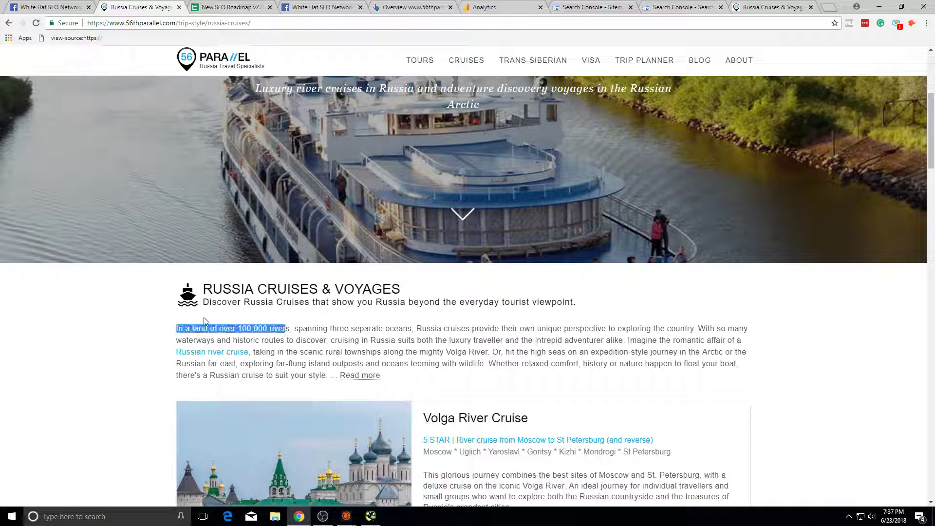
{"action": "left_click", "coordinate": [245, 329]}
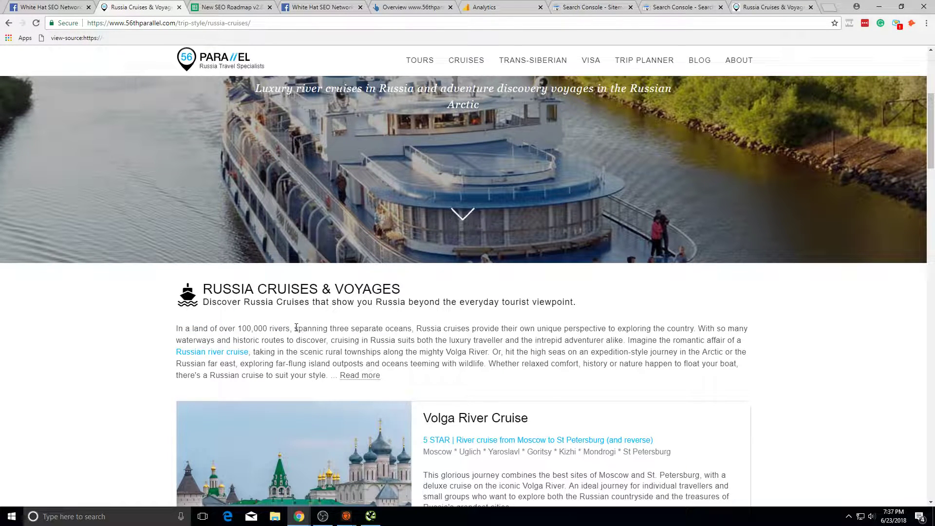
{"action": "left_click_drag", "start_coordinate": [292, 330], "coordinate": [241, 329]}
{"action": "left_click", "coordinate": [283, 329]}
{"action": "left_click_drag", "start_coordinate": [340, 330], "coordinate": [503, 327]}
{"action": "left_click", "coordinate": [503, 327]}
{"action": "left_click_drag", "start_coordinate": [405, 329], "coordinate": [245, 330]}
{"action": "left_click", "coordinate": [260, 328]}
{"action": "left_click", "coordinate": [322, 329]}
Step: Highlight parts of the intro paragraph, then the whole paragraph
{"action": "scroll", "coordinate": [456, 349], "scroll_direction": "down", "scroll_amount": 7}
{"action": "scroll", "coordinate": [570, 407], "scroll_direction": "up", "scroll_amount": 11}
{"action": "scroll", "coordinate": [565, 293], "scroll_direction": "down", "scroll_amount": 7}
{"action": "left_click_drag", "start_coordinate": [361, 194], "coordinate": [561, 196]}
{"action": "left_click", "coordinate": [318, 201]}
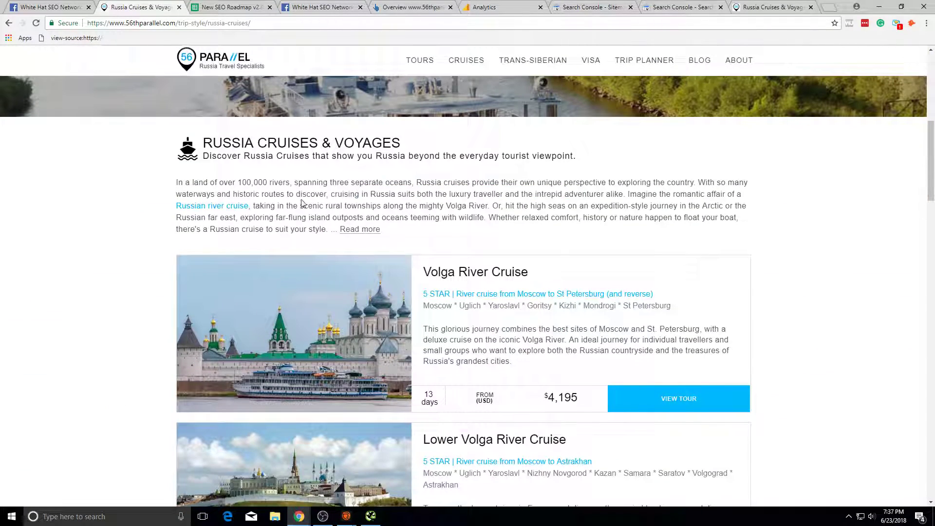
{"action": "left_click_drag", "start_coordinate": [409, 184], "coordinate": [490, 207]}
{"action": "left_click", "coordinate": [200, 181]}
{"action": "left_click", "coordinate": [462, 217]}
{"action": "scroll", "coordinate": [462, 217], "scroll_direction": "down", "scroll_amount": 1}
{"action": "scroll", "coordinate": [111, 109], "scroll_direction": "up", "scroll_amount": 6}
{"action": "scroll", "coordinate": [224, 221], "scroll_direction": "down", "scroll_amount": 5}
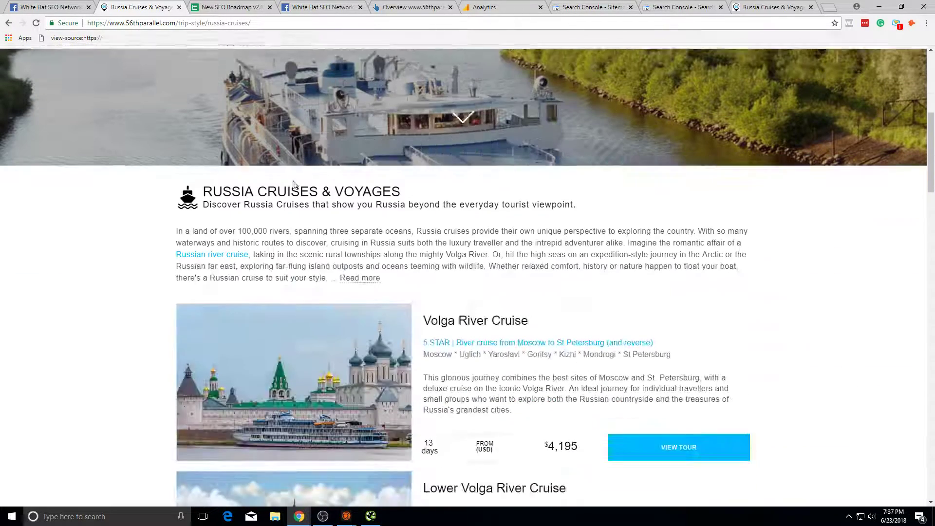
{"action": "triple_click", "coordinate": [223, 227]}
{"action": "left_click", "coordinate": [315, 252]}
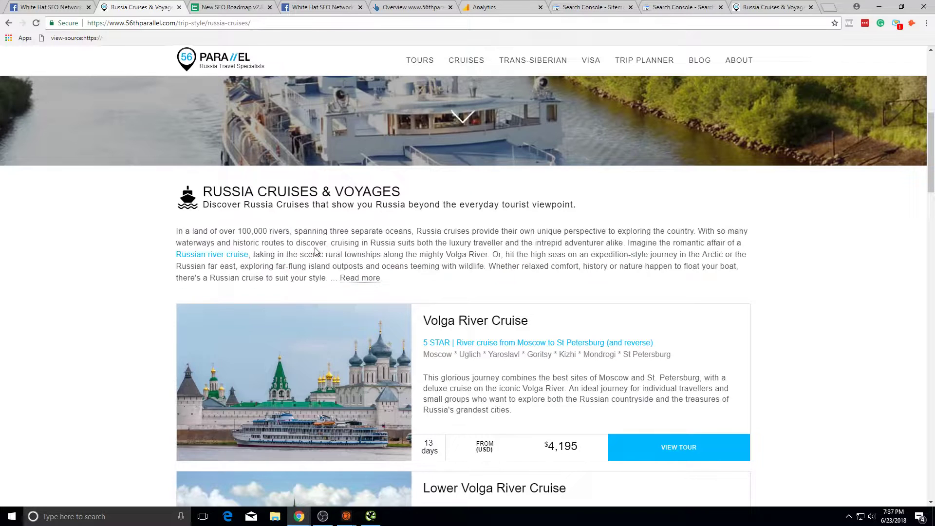
{"action": "scroll", "coordinate": [641, 291], "scroll_direction": "up", "scroll_amount": 1}
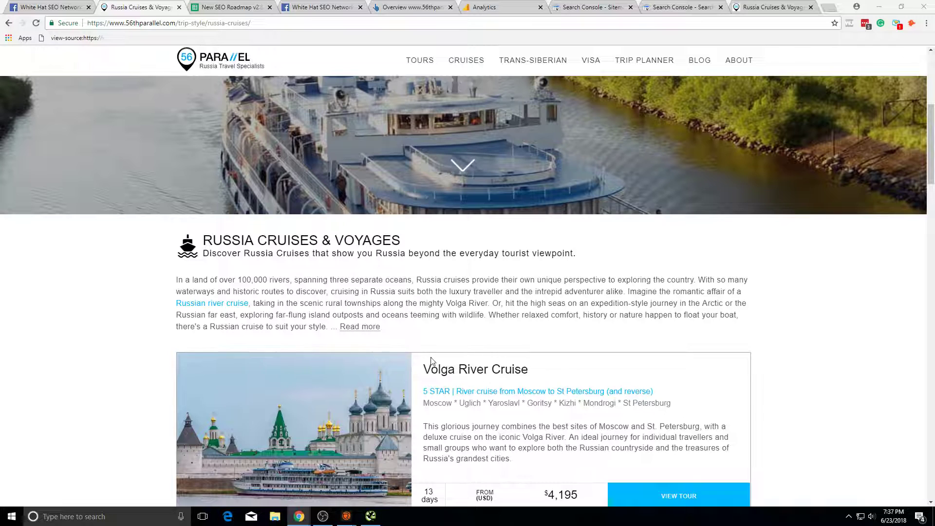
Step: Select the intro's opening sentence up to 'separate oceans' and copy it
{"action": "triple_click", "coordinate": [387, 283]}
{"action": "left_click_drag", "start_coordinate": [409, 286], "coordinate": [175, 281]}
{"action": "left_click", "coordinate": [301, 281]}
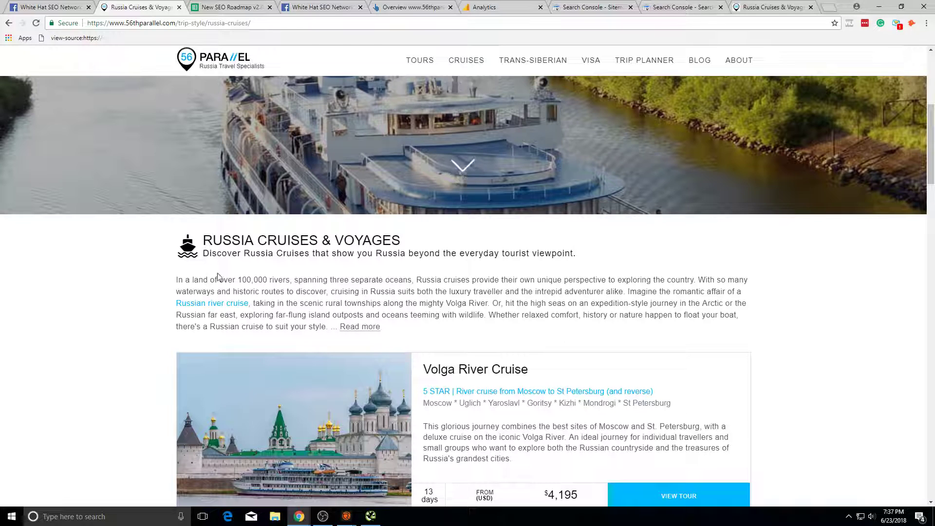
{"action": "left_click_drag", "start_coordinate": [239, 277], "coordinate": [411, 279]}
{"action": "left_click_drag", "start_coordinate": [177, 281], "coordinate": [408, 281]}
{"action": "key", "text": "ctrl+c"}
Step: Google the copied sentence and find two cruise pages with identical text, then close the results
{"action": "left_click", "coordinate": [831, 7]}
{"action": "key", "text": "ctrl+v"}
{"action": "key", "text": "Return"}
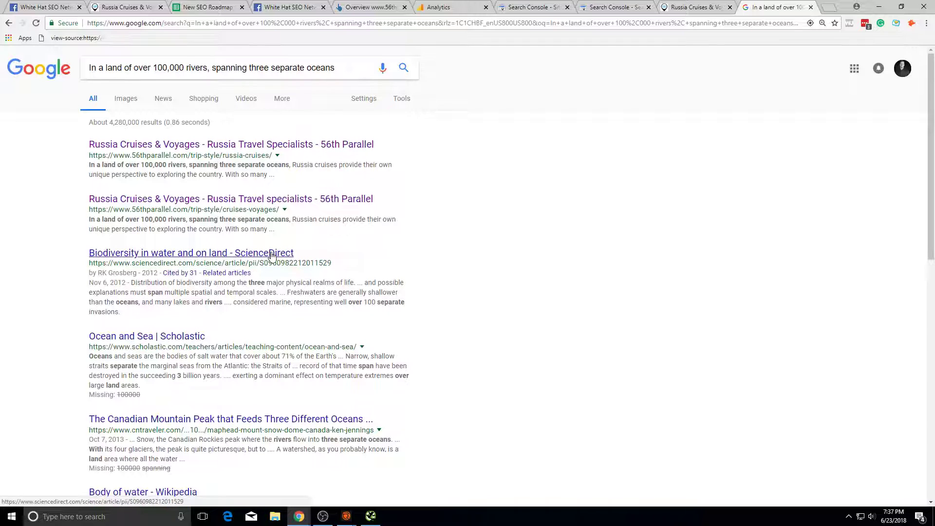
{"action": "scroll", "coordinate": [272, 255], "scroll_direction": "down", "scroll_amount": 4}
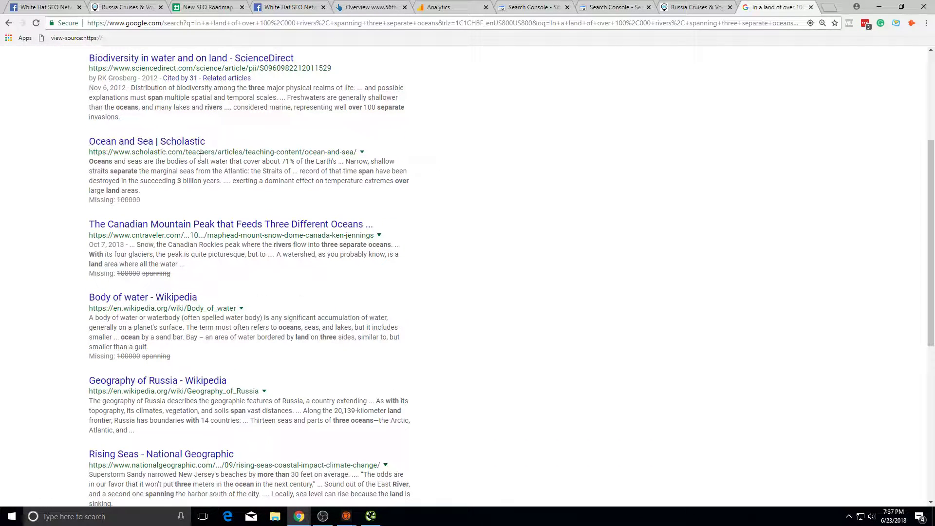
{"action": "scroll", "coordinate": [202, 156], "scroll_direction": "up", "scroll_amount": 4}
{"action": "left_click", "coordinate": [696, 7]}
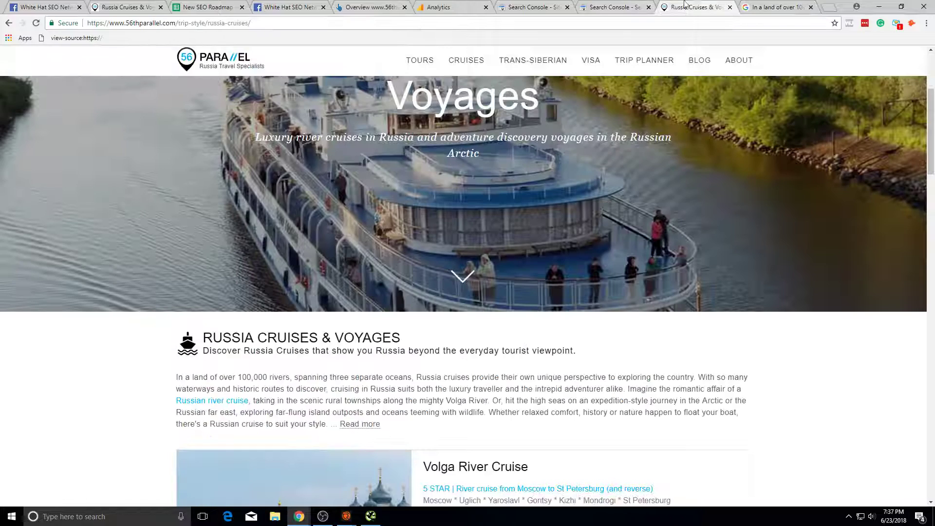
{"action": "middle_click", "coordinate": [764, 6]}
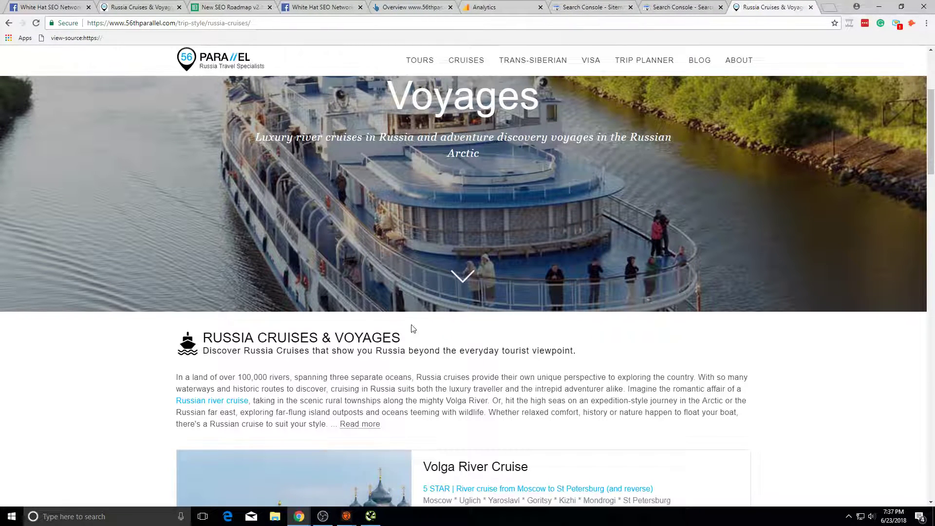
Step: Scroll the Russia Cruises & Voyages page and select its full intro paragraph
{"action": "scroll", "coordinate": [412, 328], "scroll_direction": "down", "scroll_amount": 4}
{"action": "scroll", "coordinate": [417, 324], "scroll_direction": "up", "scroll_amount": 4}
{"action": "scroll", "coordinate": [390, 292], "scroll_direction": "down", "scroll_amount": 4}
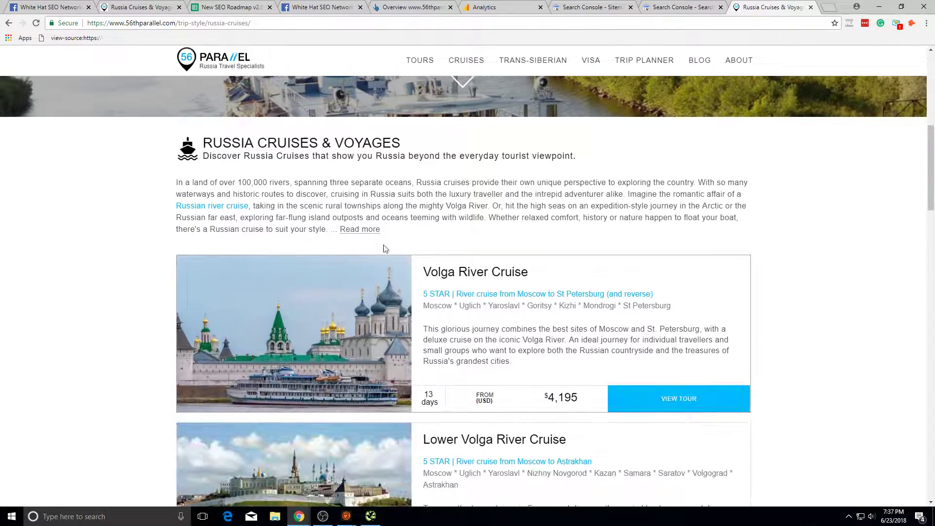
{"action": "triple_click", "coordinate": [412, 202]}
{"action": "left_click", "coordinate": [509, 236]}
{"action": "scroll", "coordinate": [516, 232], "scroll_direction": "up", "scroll_amount": 1}
{"action": "scroll", "coordinate": [341, 302], "scroll_direction": "down", "scroll_amount": 1}
{"action": "scroll", "coordinate": [295, 337], "scroll_direction": "down", "scroll_amount": 3}
{"action": "scroll", "coordinate": [292, 332], "scroll_direction": "up", "scroll_amount": 3}
{"action": "scroll", "coordinate": [283, 321], "scroll_direction": "down", "scroll_amount": 4}
{"action": "scroll", "coordinate": [264, 308], "scroll_direction": "up", "scroll_amount": 7}
{"action": "scroll", "coordinate": [398, 276], "scroll_direction": "down", "scroll_amount": 5}
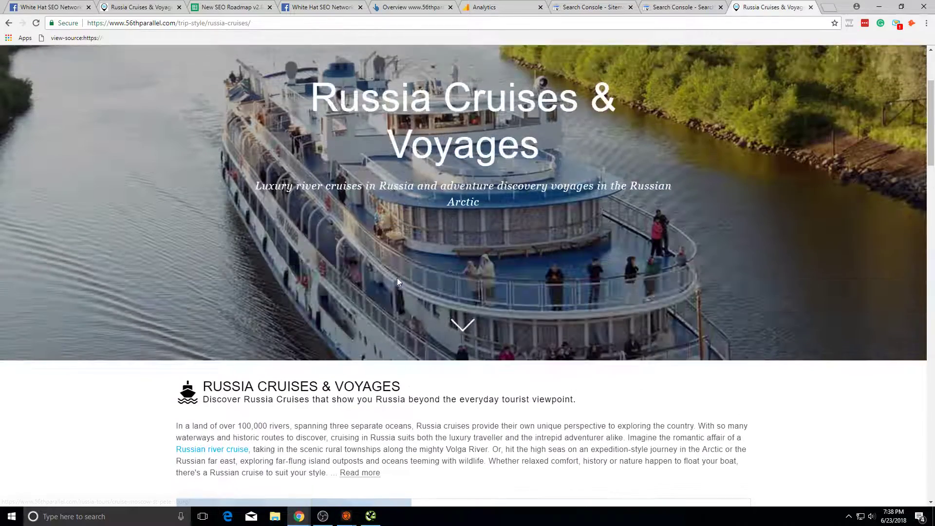
{"action": "scroll", "coordinate": [405, 254], "scroll_direction": "up", "scroll_amount": 3}
Step: Highlight lines 2–4 of the intro, then reselect the whole paragraph
{"action": "triple_click", "coordinate": [405, 253]}
{"action": "left_click", "coordinate": [462, 284]}
{"action": "scroll", "coordinate": [566, 174], "scroll_direction": "up", "scroll_amount": 4}
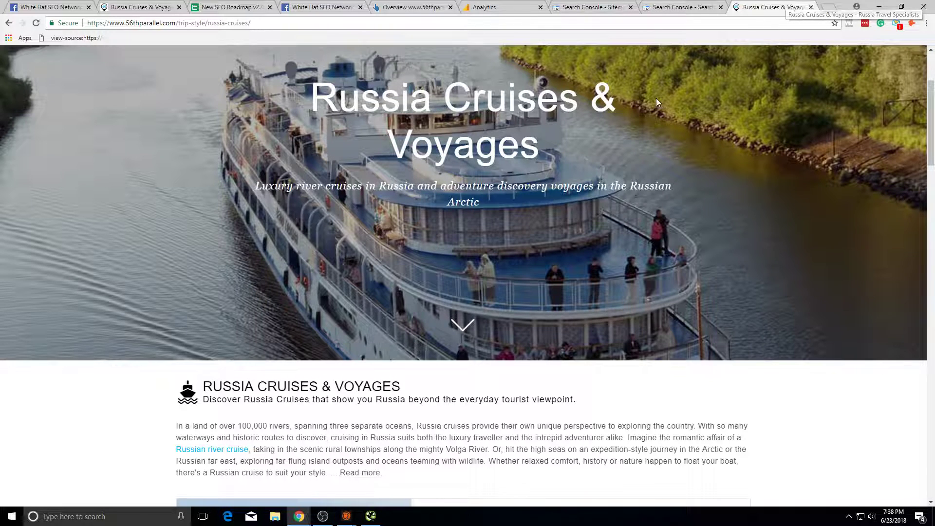
{"action": "scroll", "coordinate": [403, 202], "scroll_direction": "down", "scroll_amount": 4}
{"action": "left_click", "coordinate": [471, 231]}
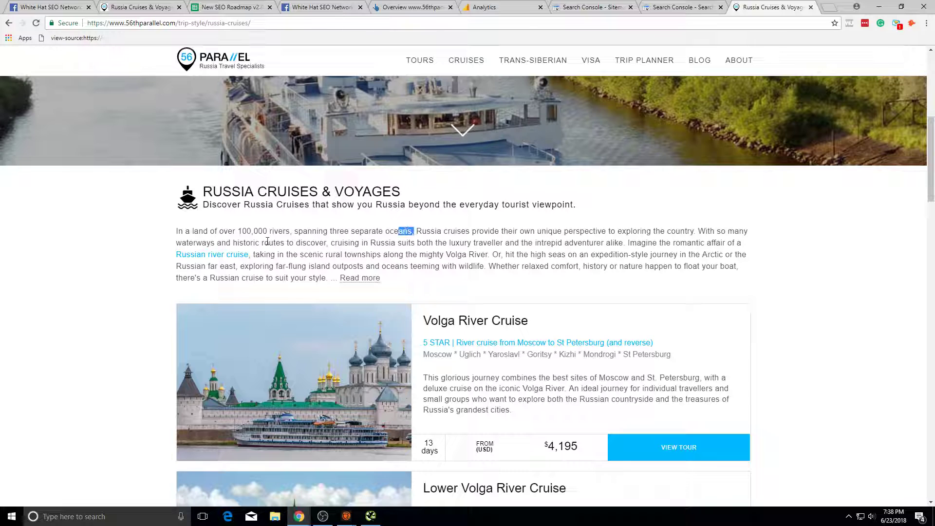
{"action": "left_click_drag", "start_coordinate": [355, 243], "coordinate": [522, 254]}
{"action": "left_click_drag", "start_coordinate": [681, 255], "coordinate": [687, 256]}
{"action": "left_click_drag", "start_coordinate": [758, 254], "coordinate": [501, 233]}
{"action": "left_click", "coordinate": [465, 238]}
{"action": "left_click_drag", "start_coordinate": [622, 266], "coordinate": [480, 254]}
{"action": "left_click", "coordinate": [608, 281]}
{"action": "triple_click", "coordinate": [608, 280]}
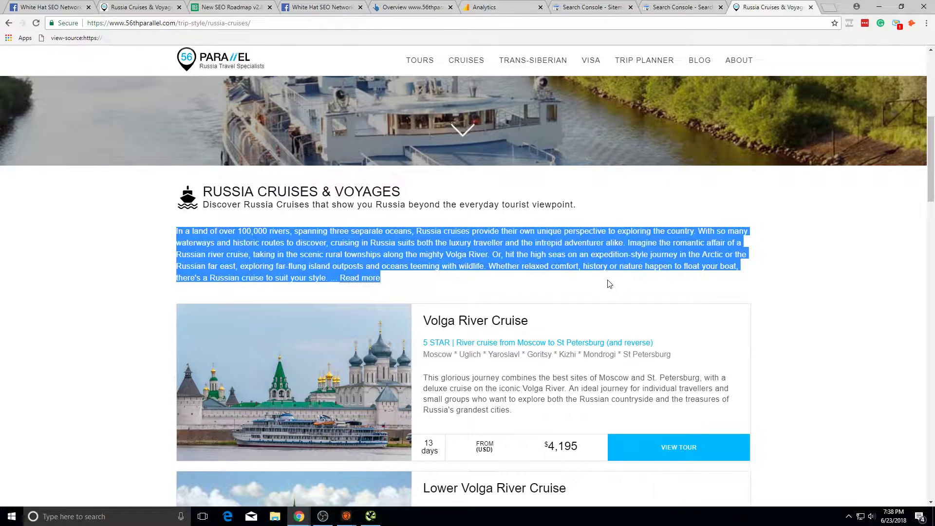
Step: Review Sheet2 row 5 for 56thparallel.com: 1% conversion, 5% goal, 500 words, 5s load
{"action": "left_click", "coordinate": [231, 7]}
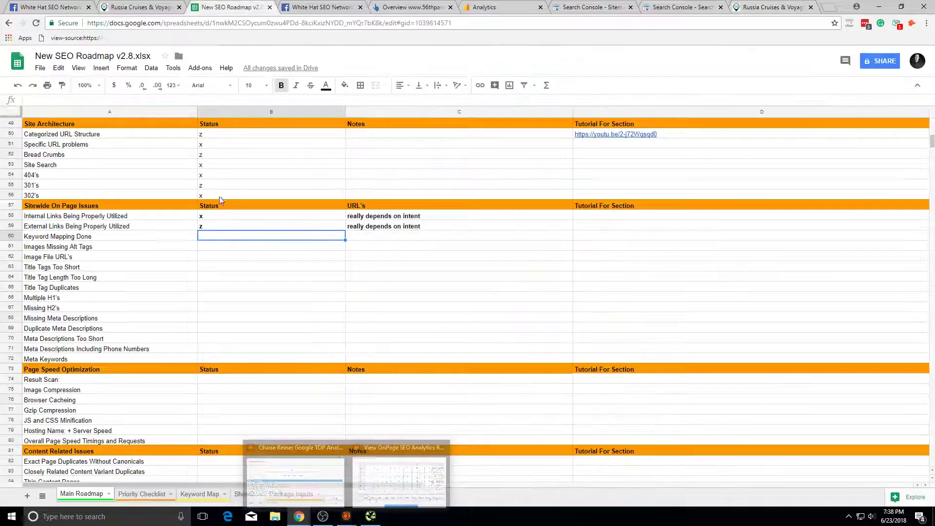
{"action": "left_click", "coordinate": [291, 493]}
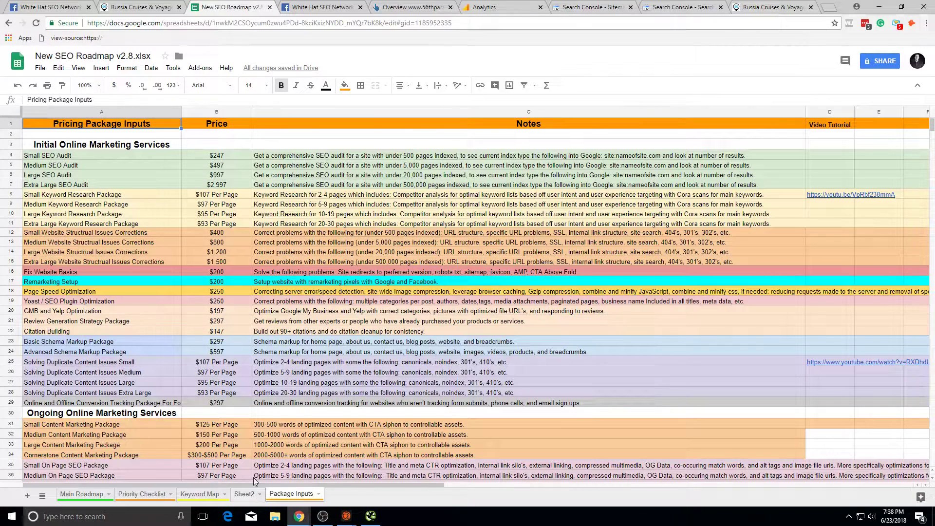
{"action": "left_click", "coordinate": [244, 493]}
{"action": "left_click", "coordinate": [200, 494]}
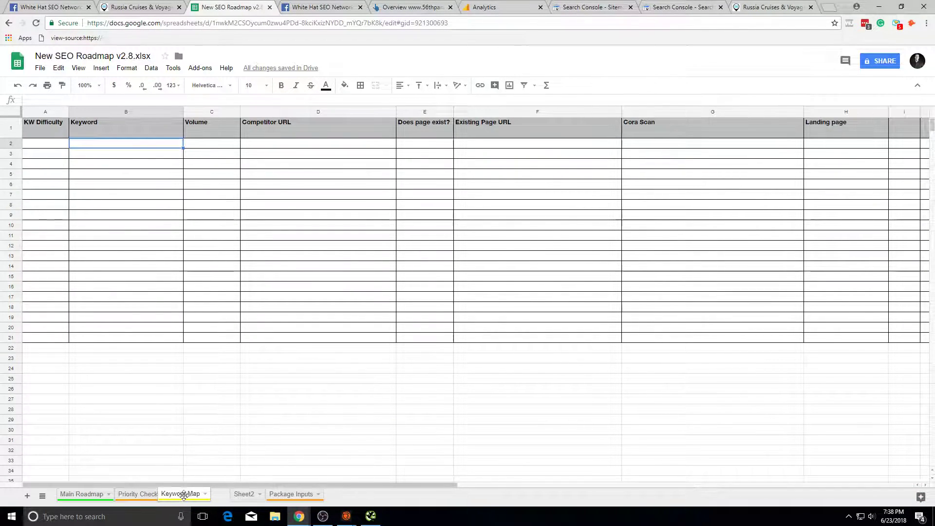
{"action": "left_click", "coordinate": [274, 516]}
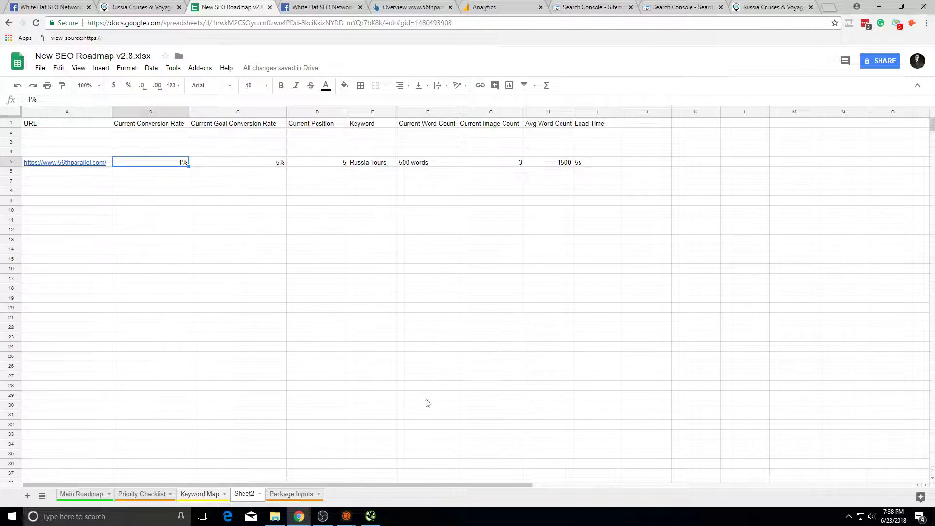
{"action": "left_click", "coordinate": [405, 164]}
{"action": "left_click", "coordinate": [558, 155]}
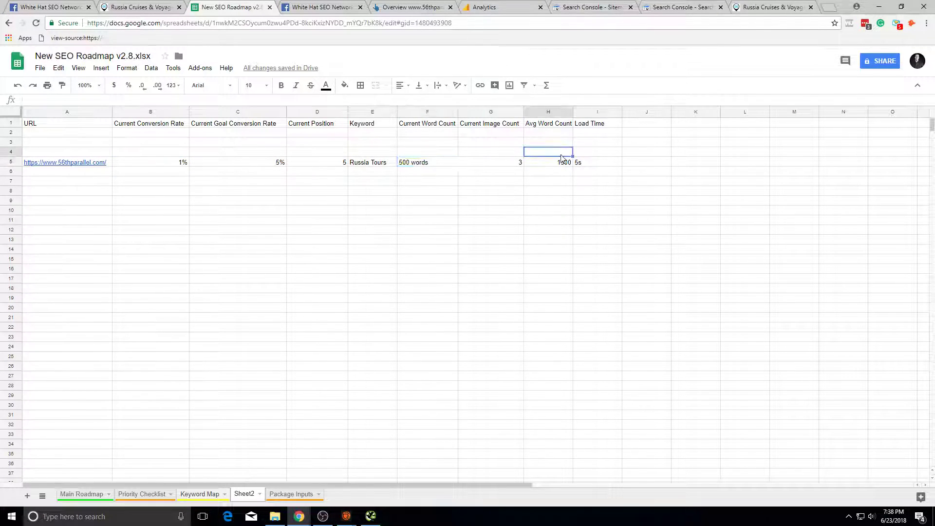
{"action": "left_click_drag", "start_coordinate": [576, 165], "coordinate": [81, 161]}
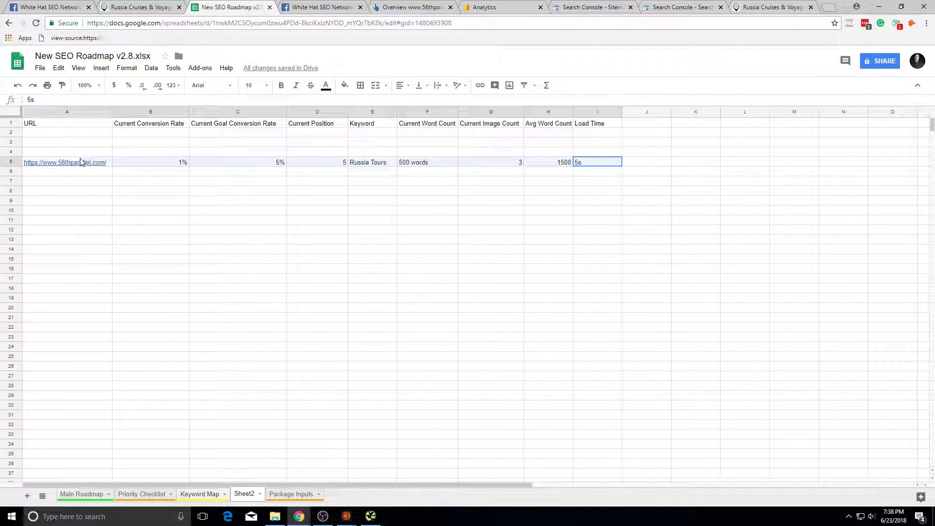
{"action": "left_click", "coordinate": [245, 211]}
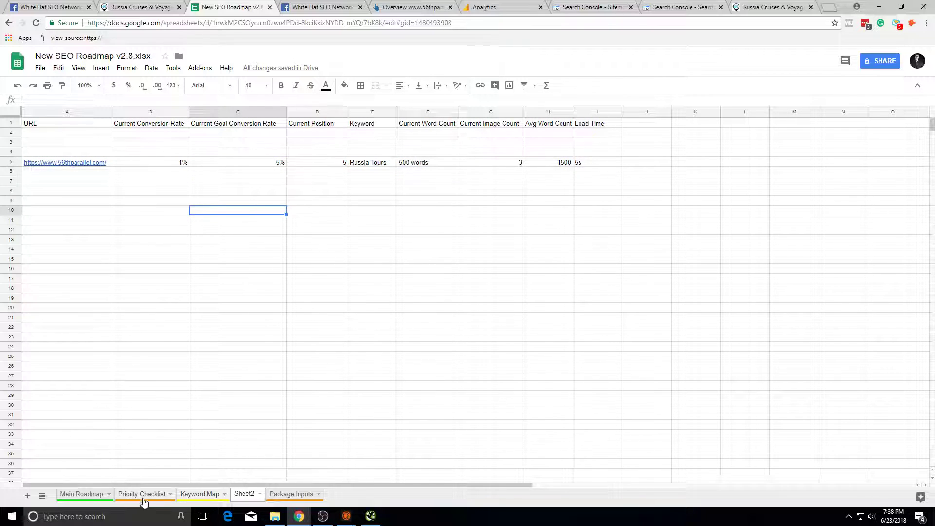
Step: Copy the Russia Tours keyword from E5 into a new browser tab
{"action": "left_click", "coordinate": [367, 164]}
{"action": "key", "text": "ctrl+c"}
{"action": "left_click", "coordinate": [834, 8]}
Step: Search Google for 'russia tours' and view the bookmundi Kremlin image
{"action": "key", "text": "ctrl+v"}
{"action": "key", "text": "Return"}
{"action": "scroll", "coordinate": [257, 290], "scroll_direction": "down", "scroll_amount": 4}
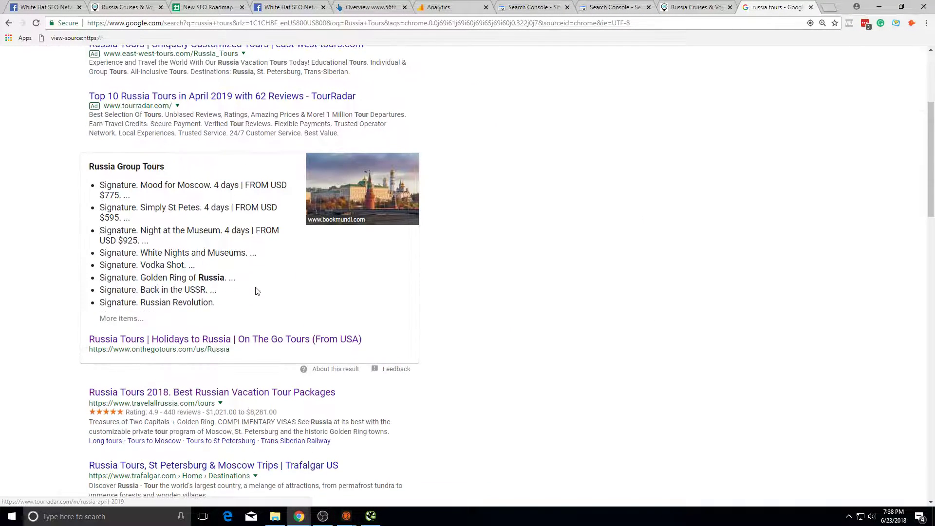
{"action": "left_click", "coordinate": [363, 210]}
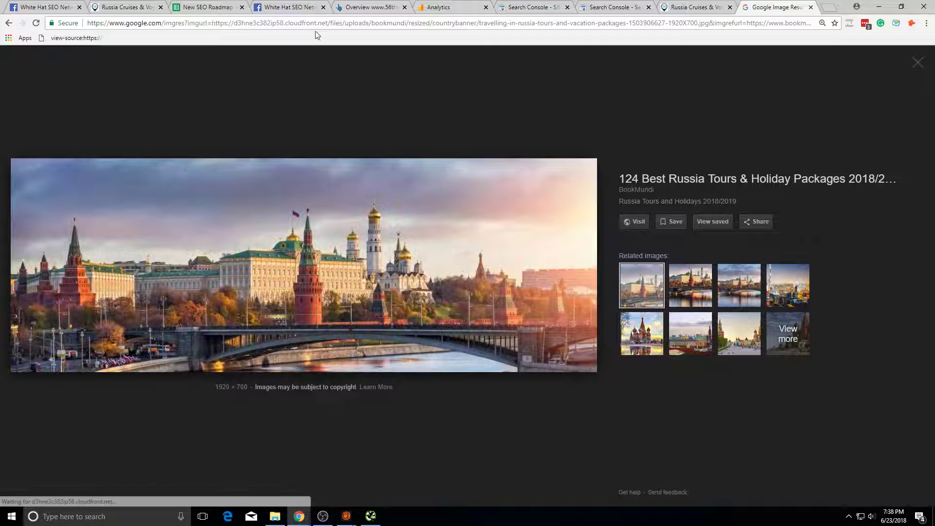
{"action": "key", "text": "ctrl+shift+Tab"}
{"action": "key", "text": "ctrl+Tab"}
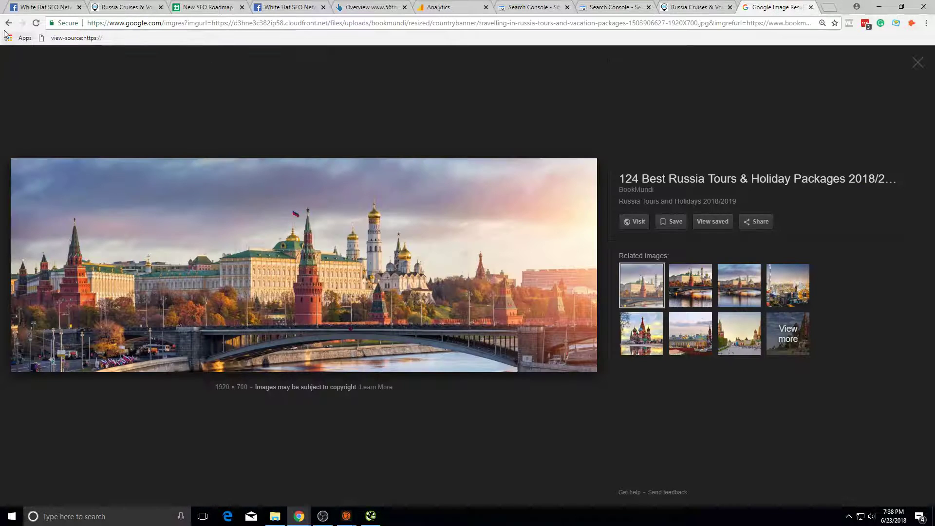
{"action": "left_click", "coordinate": [9, 23]}
Step: Open the On The Go Tours Russia result in its own tab, then return to the results
{"action": "left_click", "coordinate": [242, 343]}
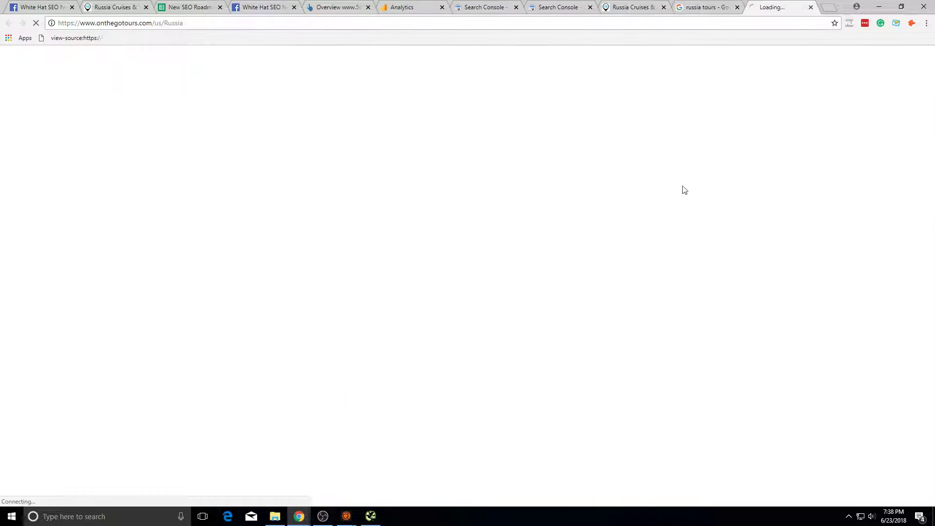
{"action": "key", "text": "ctrl+shift+Tab"}
{"action": "key", "text": "ctrl+Tab"}
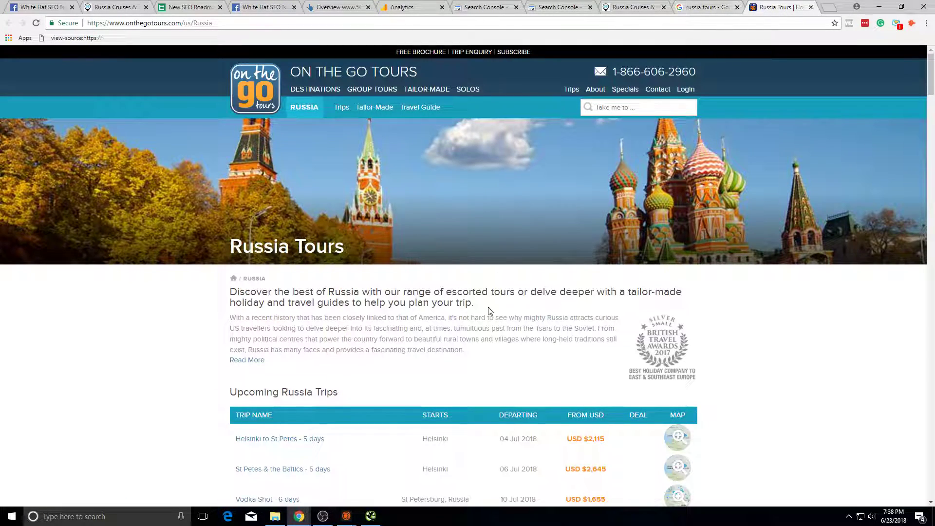
{"action": "scroll", "coordinate": [390, 185], "scroll_direction": "down", "scroll_amount": 5}
{"action": "scroll", "coordinate": [389, 165], "scroll_direction": "up", "scroll_amount": 5}
{"action": "left_click", "coordinate": [707, 8]}
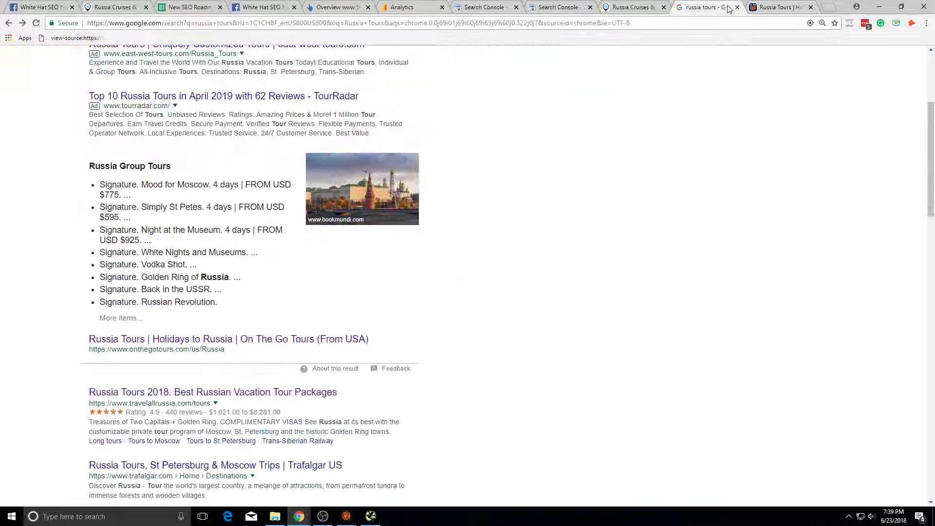
{"action": "scroll", "coordinate": [385, 267], "scroll_direction": "up", "scroll_amount": 4}
{"action": "left_click", "coordinate": [266, 69]}
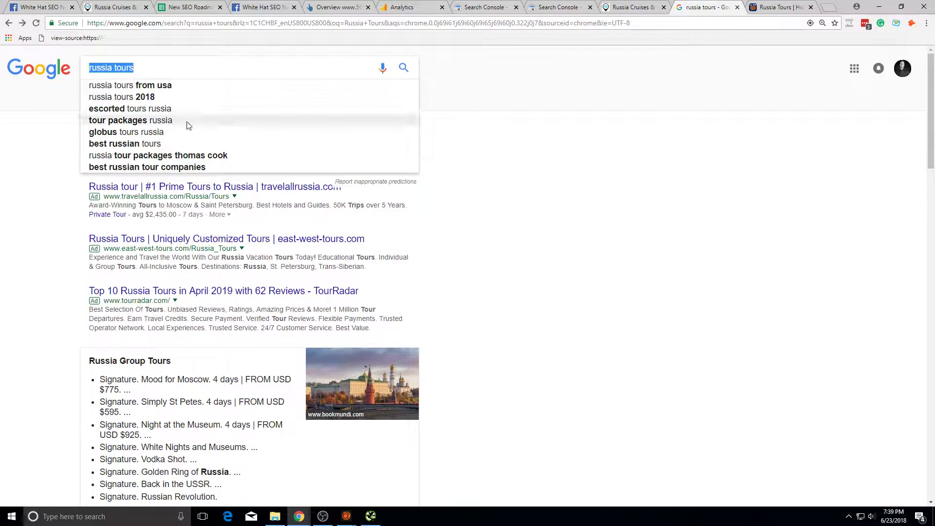
Step: Search Google for 'why is my arm bleeding' and read the hog.org muscle bleeds article
{"action": "type", "text": "why is my ar"}
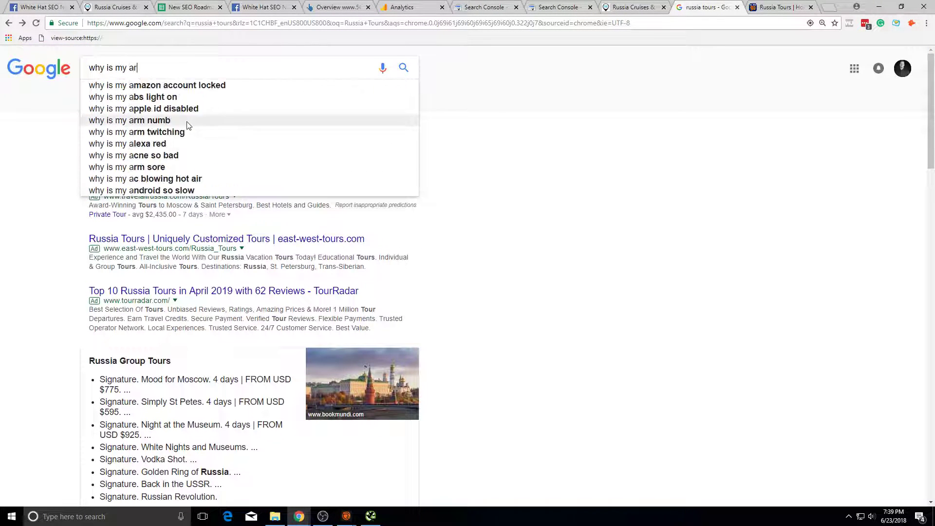
{"action": "type", "text": "m bleeding"}
{"action": "key", "text": "Return"}
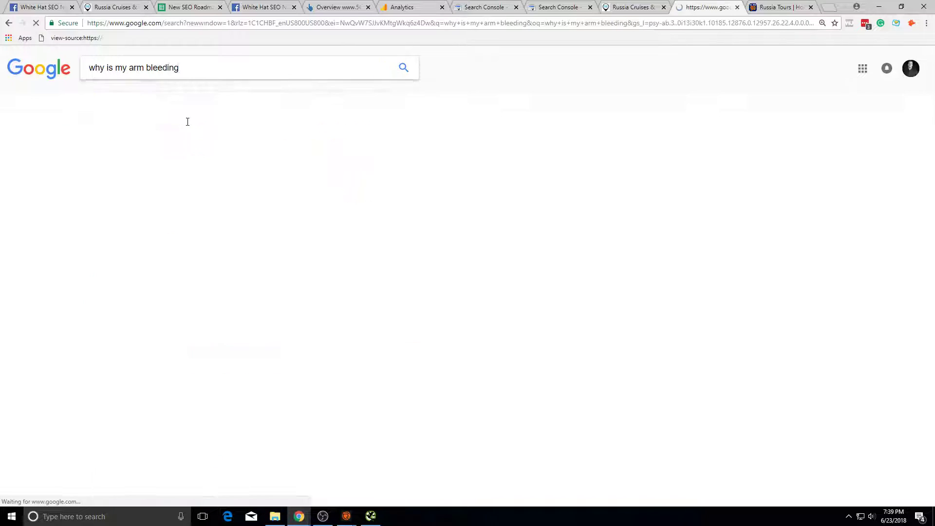
{"action": "left_click", "coordinate": [286, 145]}
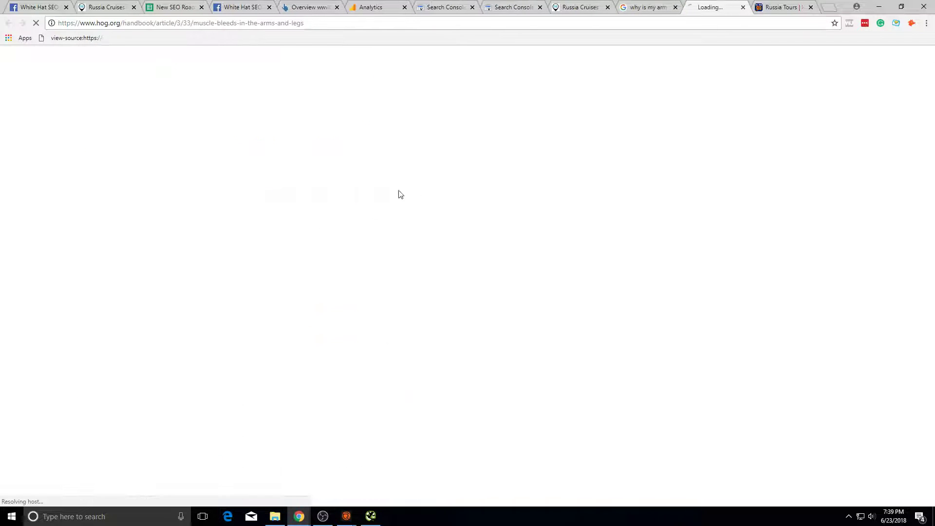
{"action": "scroll", "coordinate": [335, 267], "scroll_direction": "down", "scroll_amount": 6}
{"action": "scroll", "coordinate": [336, 267], "scroll_direction": "up", "scroll_amount": 3}
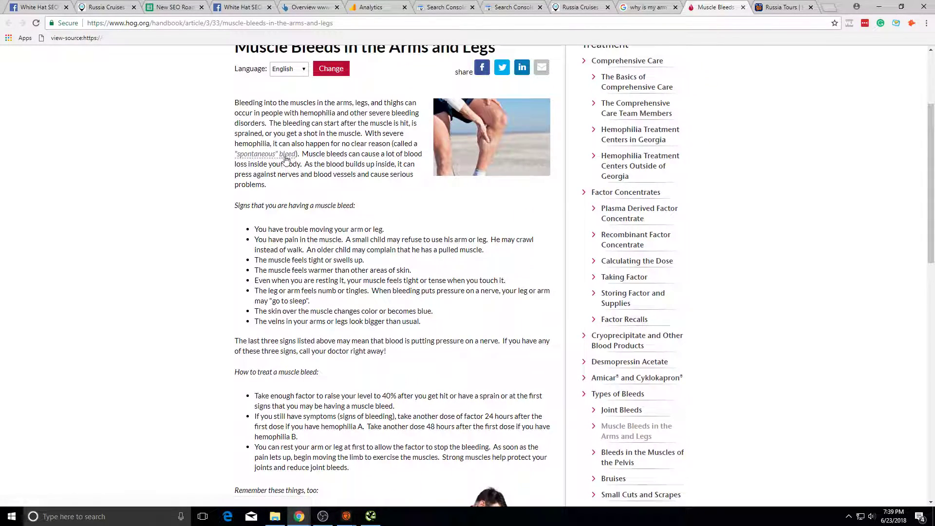
{"action": "left_click", "coordinate": [286, 155]}
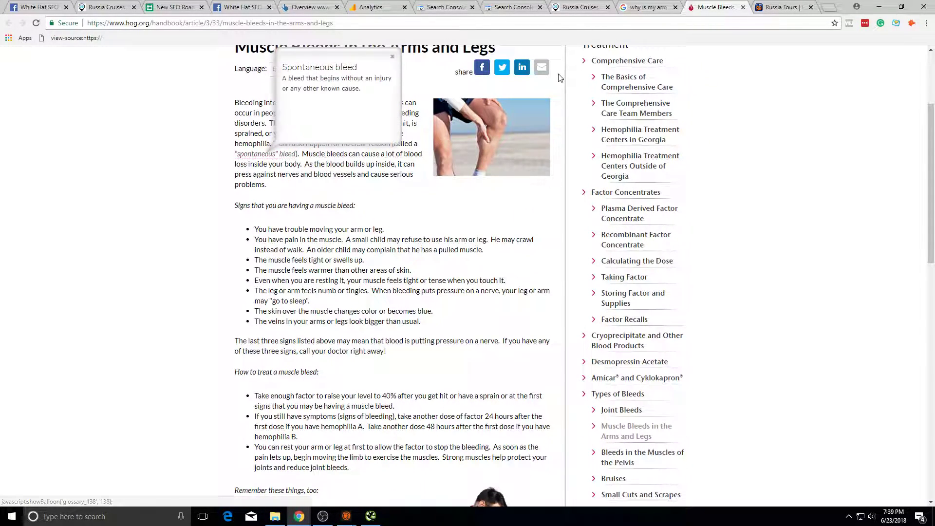
{"action": "scroll", "coordinate": [330, 157], "scroll_direction": "down", "scroll_amount": 1}
{"action": "scroll", "coordinate": [330, 157], "scroll_direction": "down", "scroll_amount": 10}
{"action": "scroll", "coordinate": [385, 274], "scroll_direction": "up", "scroll_amount": 4}
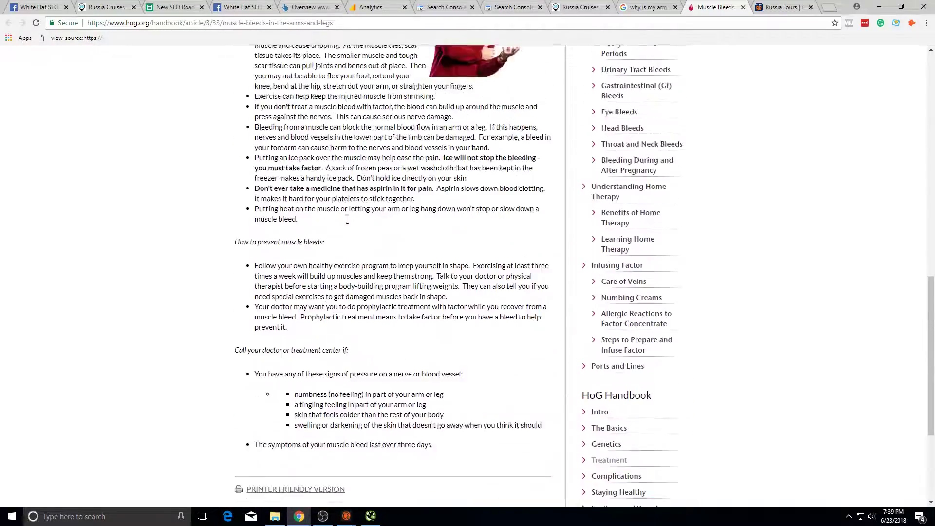
{"action": "scroll", "coordinate": [689, 316], "scroll_direction": "down", "scroll_amount": 6}
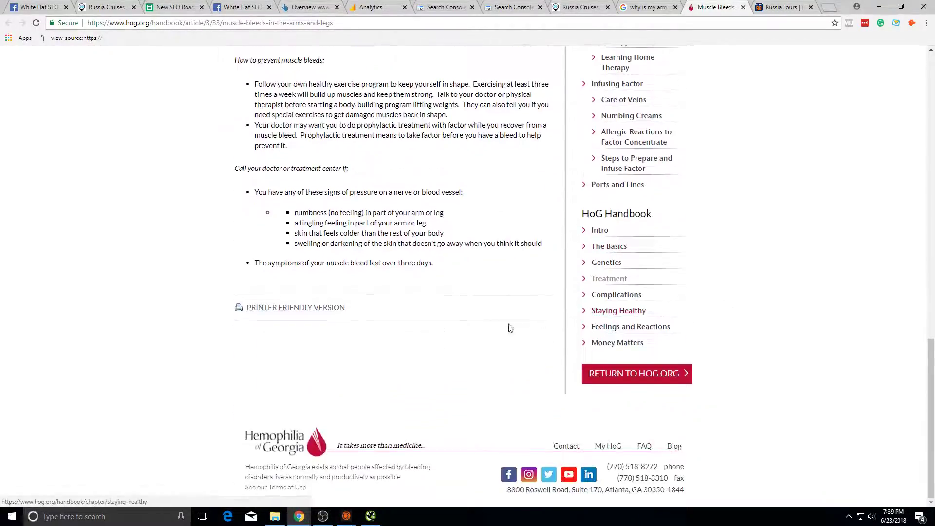
{"action": "scroll", "coordinate": [341, 273], "scroll_direction": "up", "scroll_amount": 1}
{"action": "scroll", "coordinate": [361, 204], "scroll_direction": "up", "scroll_amount": 15}
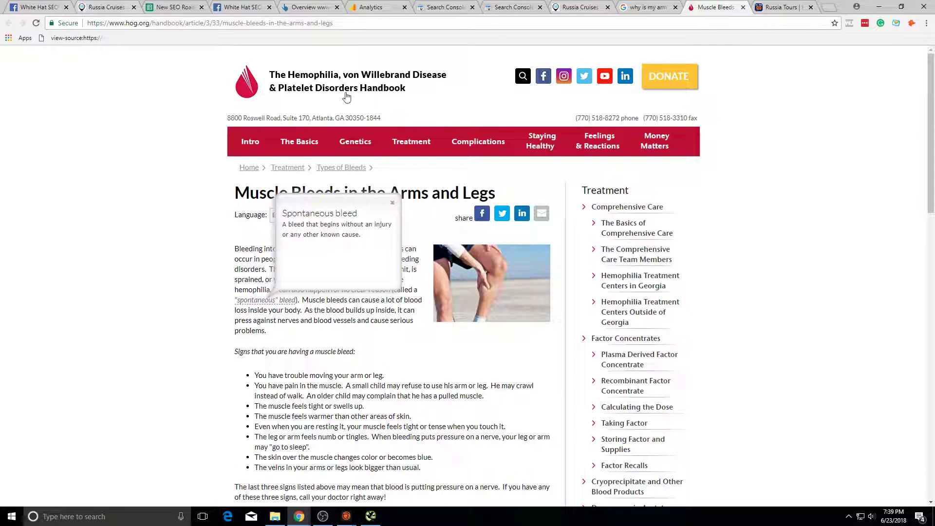
Step: Close the muscle bleeds article, then close the On The Go Tours Russia page
{"action": "left_click", "coordinate": [744, 8]}
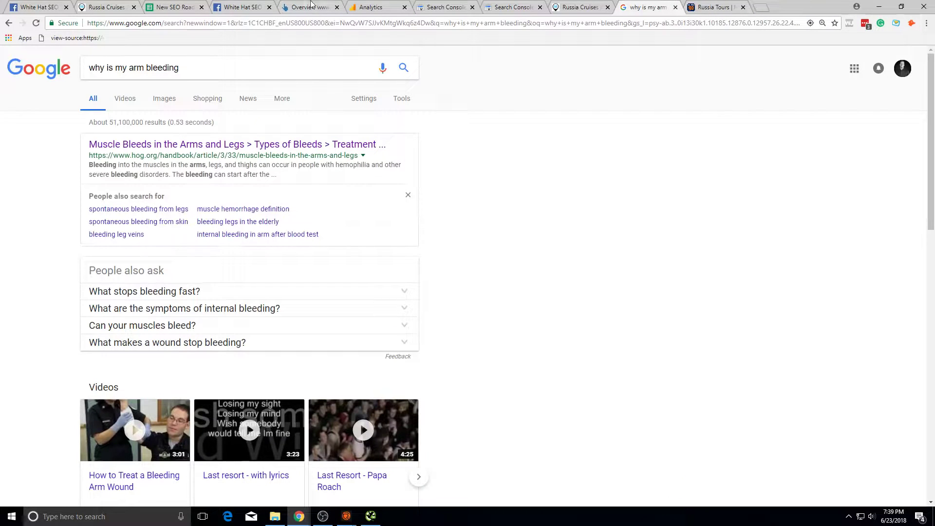
{"action": "left_click", "coordinate": [206, 5]}
{"action": "left_click", "coordinate": [445, 7]}
{"action": "left_click", "coordinate": [512, 7]}
{"action": "left_click", "coordinate": [579, 7]}
{"action": "left_click", "coordinate": [648, 7]}
{"action": "left_click", "coordinate": [705, 6]}
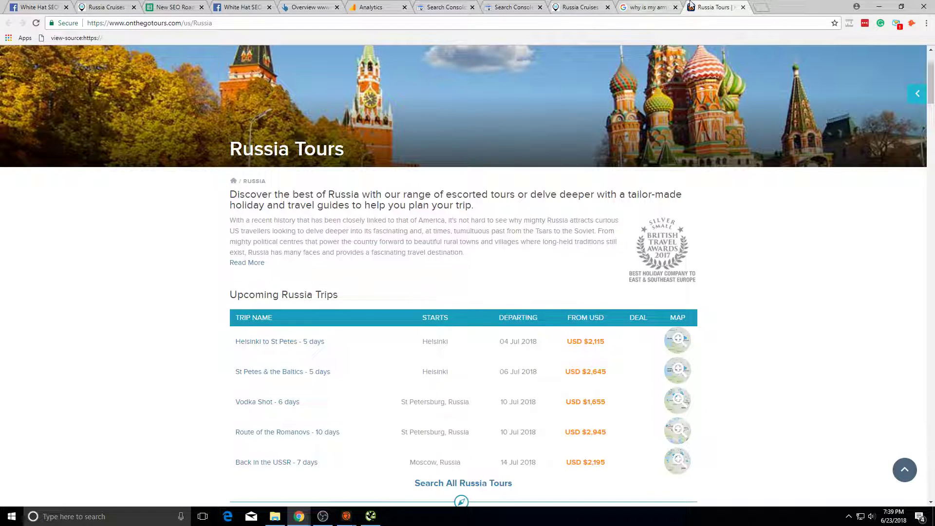
{"action": "left_click", "coordinate": [744, 7]}
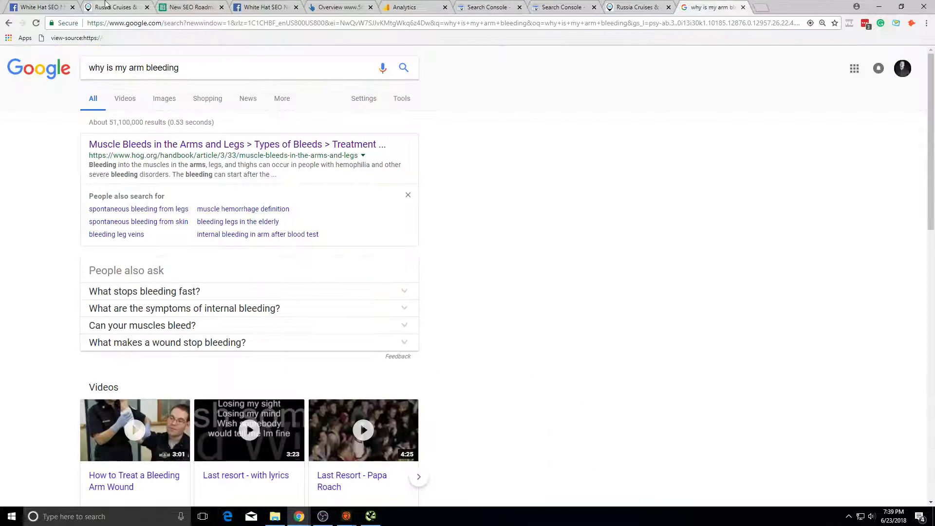
Step: Flip past the Russia Cruises and ahrefs tabs back to the SEO roadmap spreadsheet
{"action": "left_click", "coordinate": [121, 7]}
{"action": "left_click", "coordinate": [487, 7]}
{"action": "left_click", "coordinate": [635, 7]}
{"action": "left_click", "coordinate": [712, 7]}
{"action": "left_click", "coordinate": [341, 7]}
{"action": "left_click", "coordinate": [226, 6]}
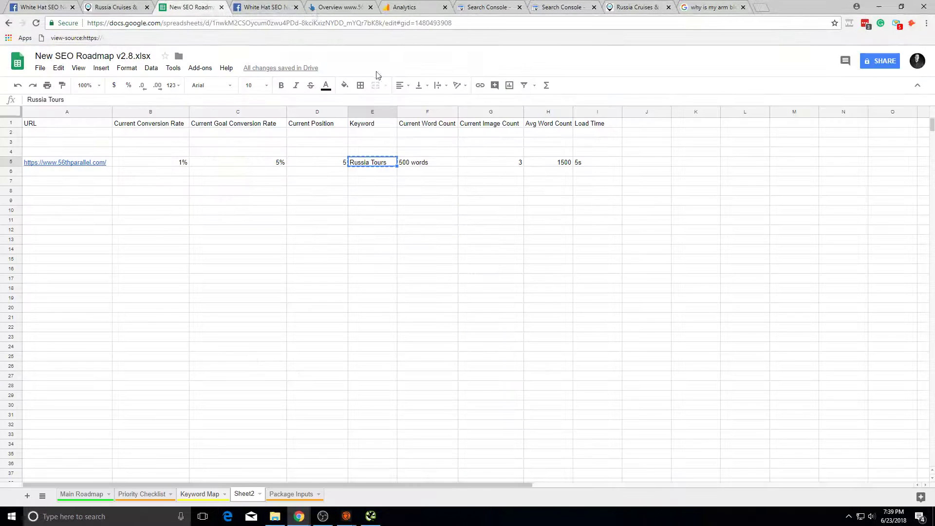
Step: Review Sheet2 row 5 metrics (500 words, 3 images, 1500) and re-confirm the 5s load time in I5
{"action": "left_click", "coordinate": [317, 181]}
{"action": "left_click", "coordinate": [417, 152]}
{"action": "left_click", "coordinate": [417, 162]}
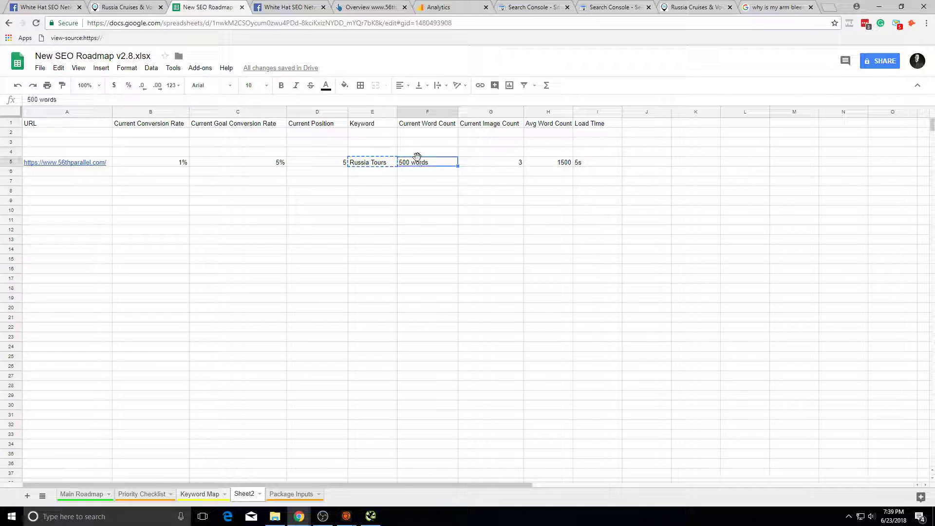
{"action": "left_click", "coordinate": [465, 166]}
{"action": "left_click", "coordinate": [545, 162]}
{"action": "left_click", "coordinate": [530, 221]}
{"action": "double_click", "coordinate": [615, 168]}
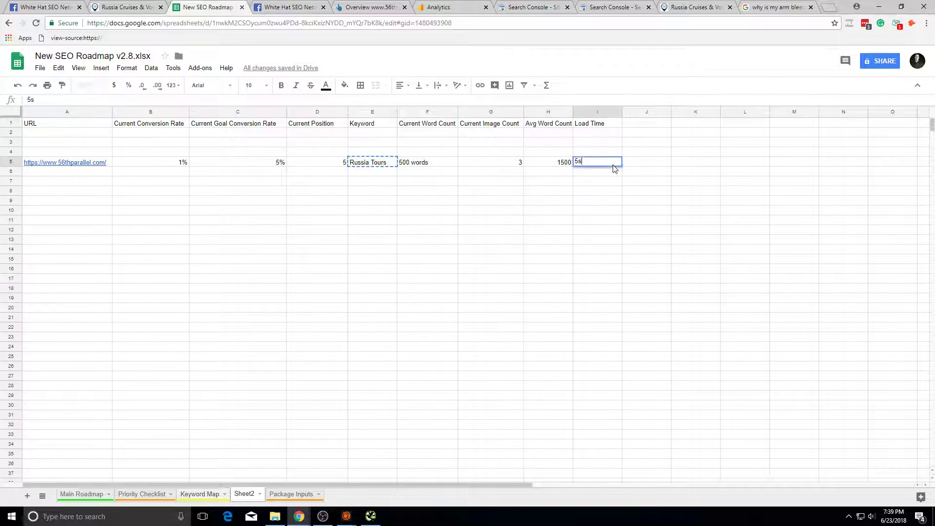
{"action": "key", "text": "Return"}
Step: Check the arm bleeding results, then go back to the russia tours results
{"action": "left_click", "coordinate": [787, 7]}
{"action": "scroll", "coordinate": [194, 65], "scroll_direction": "down", "scroll_amount": 14}
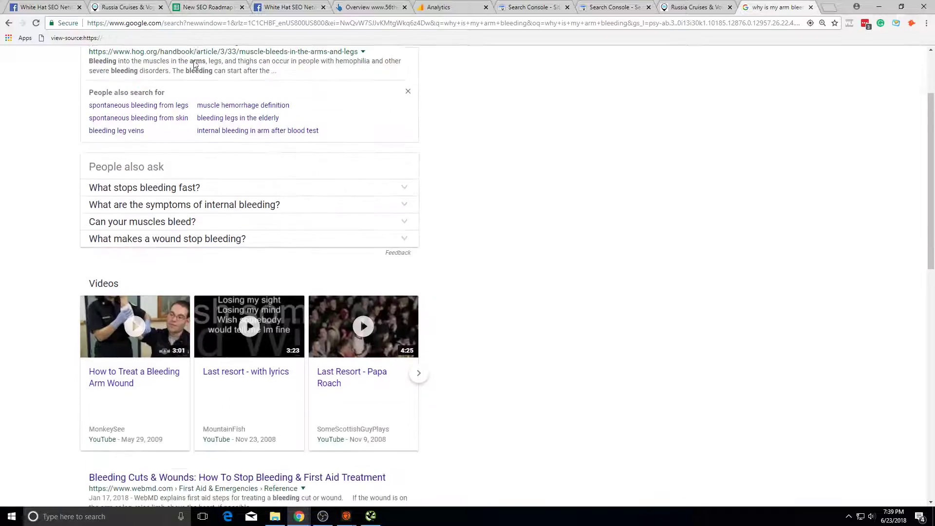
{"action": "scroll", "coordinate": [261, 121], "scroll_direction": "up", "scroll_amount": 10}
{"action": "left_click", "coordinate": [8, 23]}
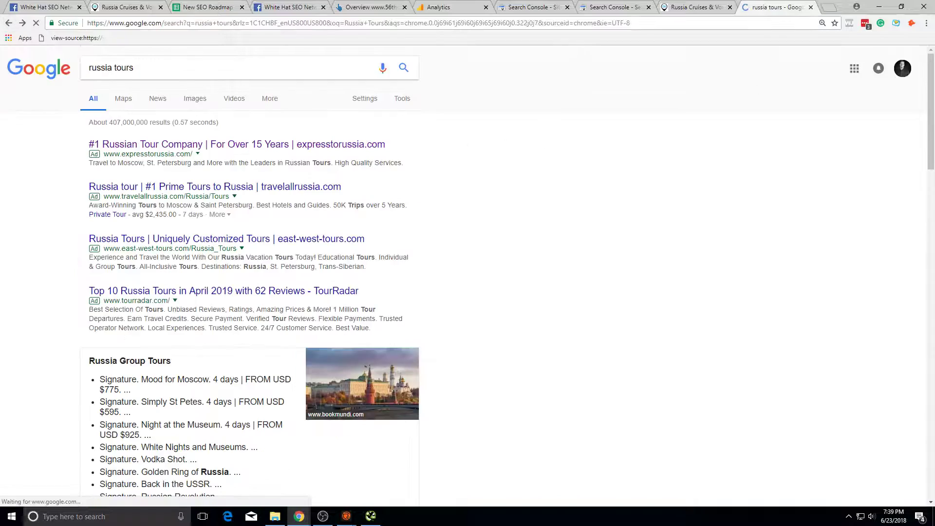
{"action": "scroll", "coordinate": [285, 256], "scroll_direction": "down", "scroll_amount": 7}
{"action": "scroll", "coordinate": [302, 243], "scroll_direction": "up", "scroll_amount": 7}
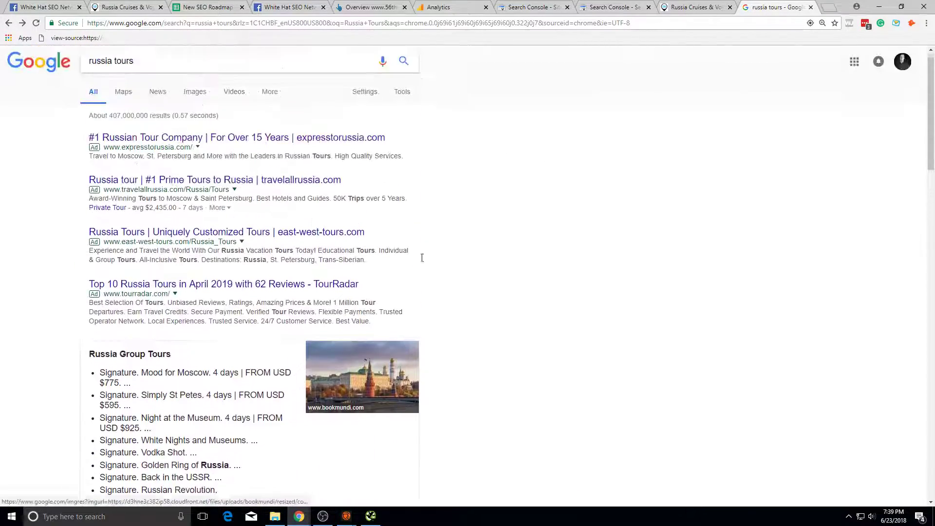
{"action": "scroll", "coordinate": [389, 263], "scroll_direction": "down", "scroll_amount": 8}
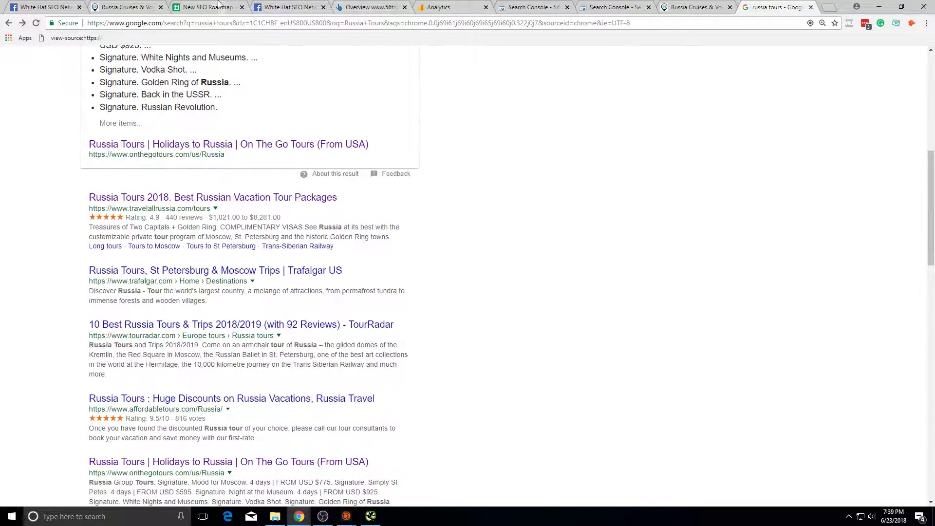
Step: On Main Roadmap, review the link utilisation marks and re-confirm the 'really depends on intent' note in C59
{"action": "left_click", "coordinate": [219, 6]}
{"action": "left_click", "coordinate": [100, 494]}
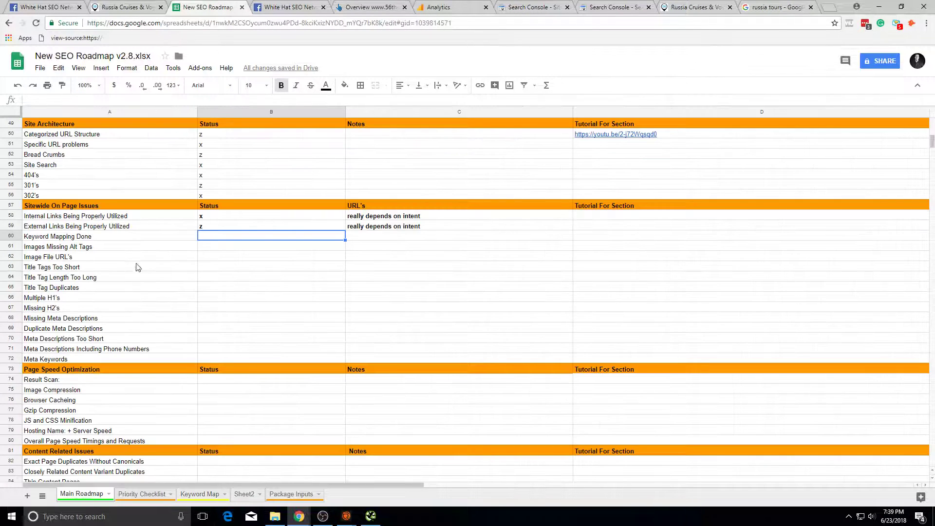
{"action": "left_click", "coordinate": [239, 228]}
{"action": "left_click", "coordinate": [307, 258]}
{"action": "left_click", "coordinate": [300, 241]}
{"action": "double_click", "coordinate": [418, 229]}
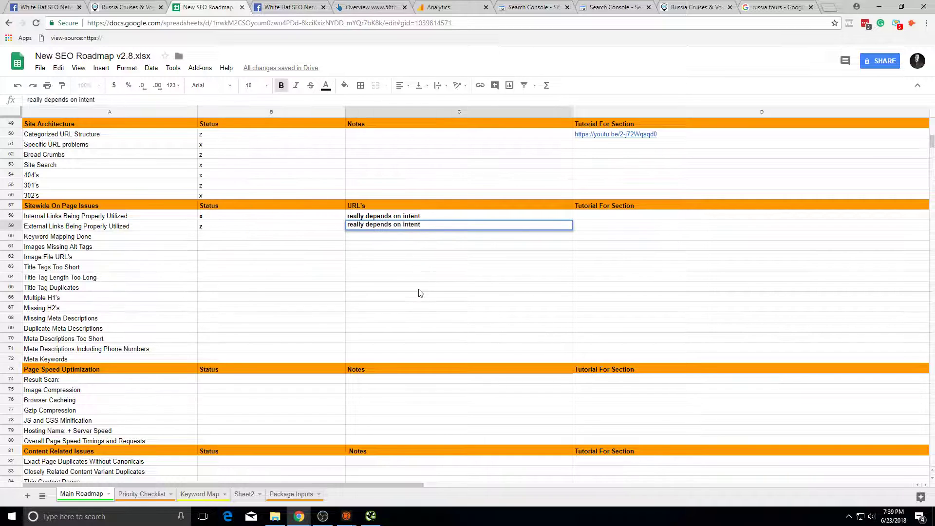
{"action": "key", "text": "Return"}
{"action": "left_click", "coordinate": [412, 228]}
Step: On Sheet2, undo an accidental move of the A5 homepage URL and select range A5:J7
{"action": "left_click", "coordinate": [432, 289]}
{"action": "left_click", "coordinate": [245, 494]}
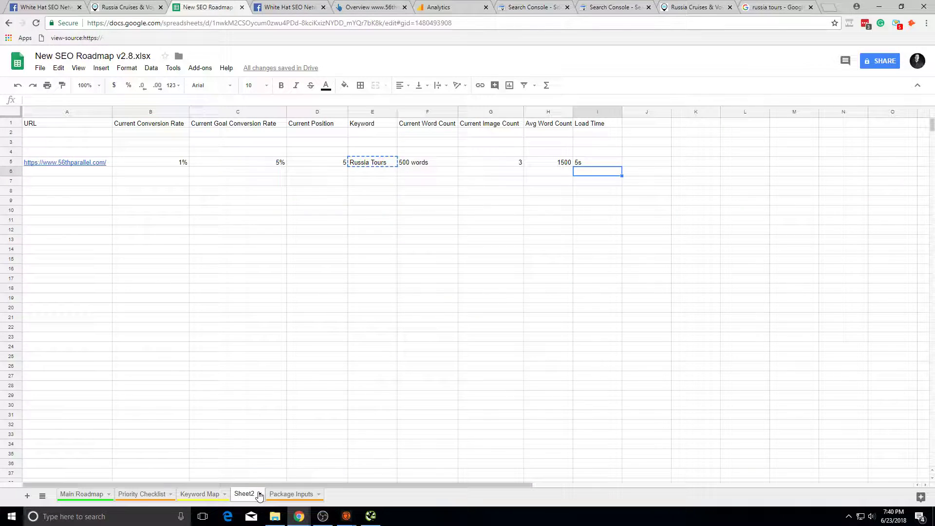
{"action": "left_click", "coordinate": [109, 163]}
{"action": "left_click_drag", "start_coordinate": [49, 187], "coordinate": [70, 170]}
{"action": "key", "text": "ctrl+z"}
{"action": "left_click", "coordinate": [176, 251]}
{"action": "left_click_drag", "start_coordinate": [644, 184], "coordinate": [63, 160]}
{"action": "left_click", "coordinate": [119, 195]}
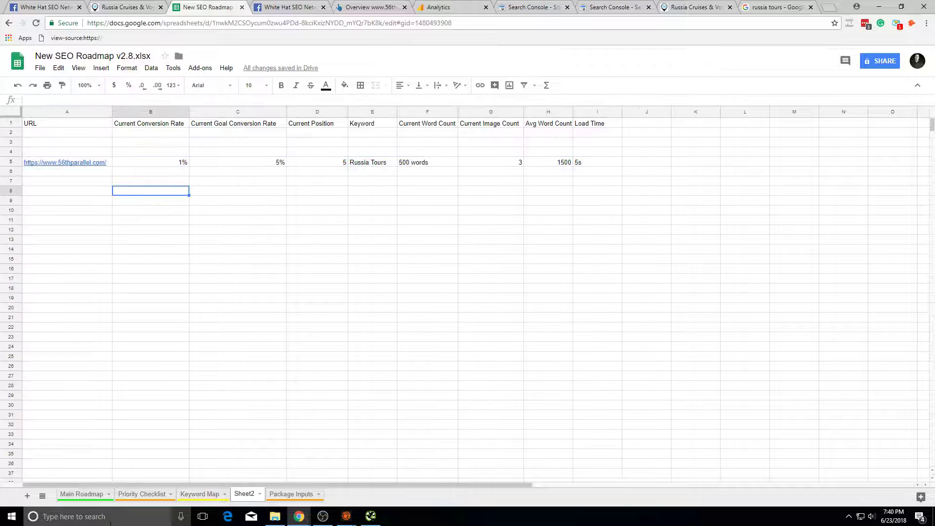
Step: Glance at the Analytics, Russia Cruises and Ahrefs tabs, then return to the roadmap
{"action": "left_click", "coordinate": [451, 6]}
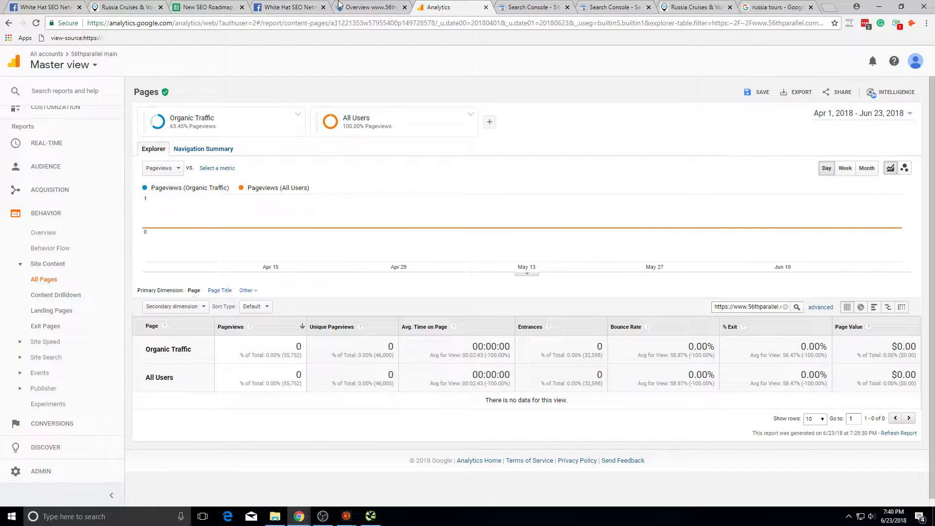
{"action": "left_click", "coordinate": [128, 7]}
{"action": "left_click", "coordinate": [348, 6]}
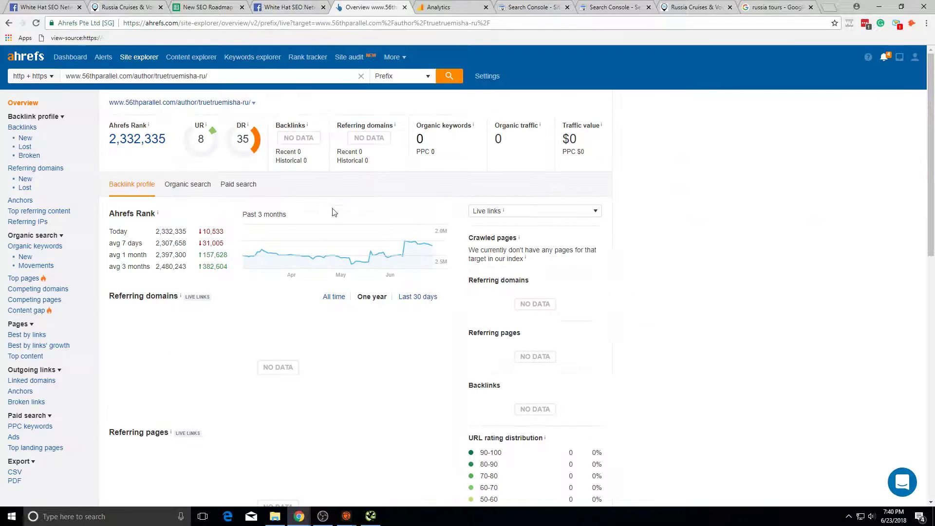
{"action": "left_click", "coordinate": [226, 6]}
Step: Select the A5 homepage URL, the I5 load time and row A5:I5, then clear the selection
{"action": "left_click", "coordinate": [109, 196]}
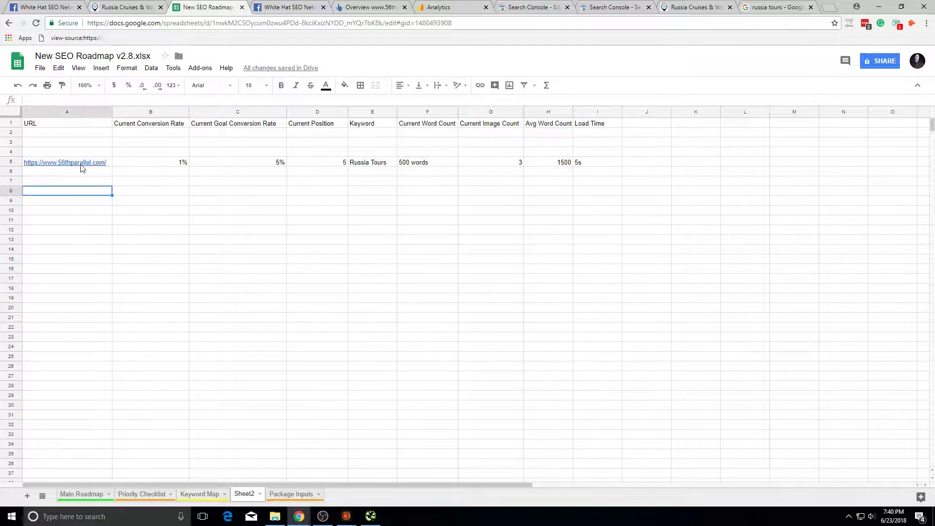
{"action": "left_click", "coordinate": [80, 164]}
{"action": "left_click", "coordinate": [629, 319]}
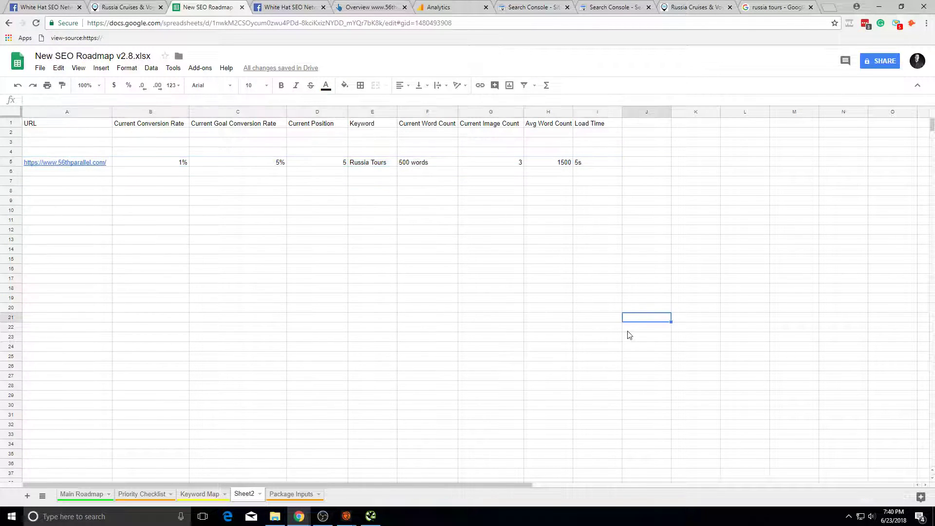
{"action": "left_click", "coordinate": [604, 166]}
{"action": "left_click", "coordinate": [100, 168], "text": "shift"}
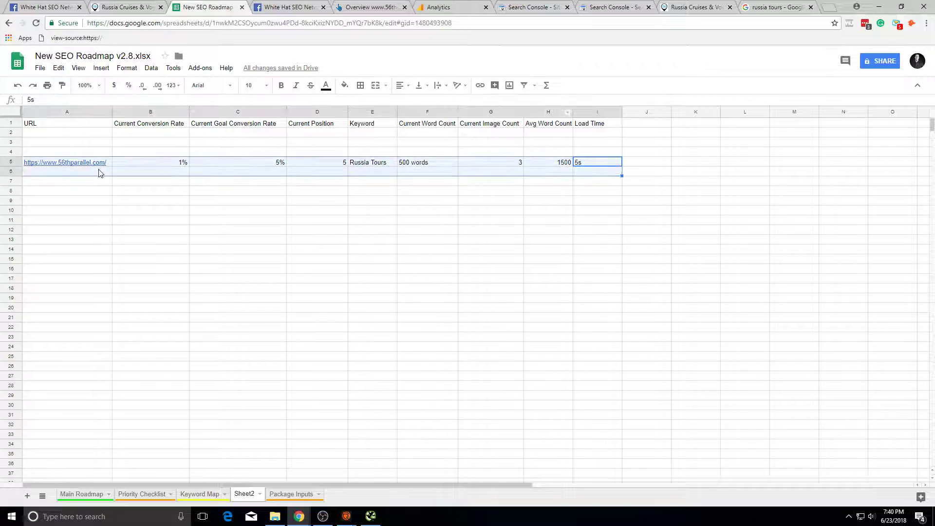
{"action": "left_click", "coordinate": [647, 288]}
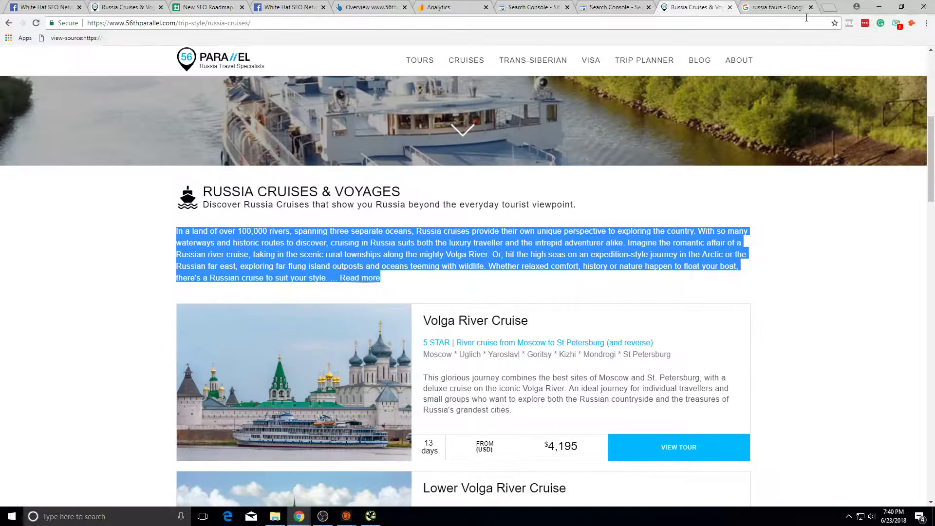
Step: On the russia tours results, select the travelallrussia.com address and query, then open the On The Go Tours snippet
{"action": "left_click", "coordinate": [780, 8]}
{"action": "scroll", "coordinate": [194, 284], "scroll_direction": "up", "scroll_amount": 3}
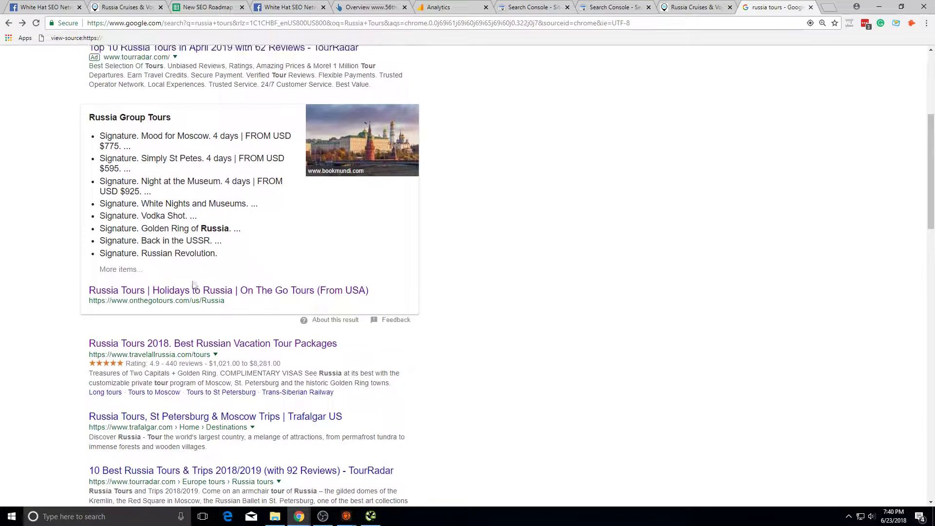
{"action": "triple_click", "coordinate": [185, 355]}
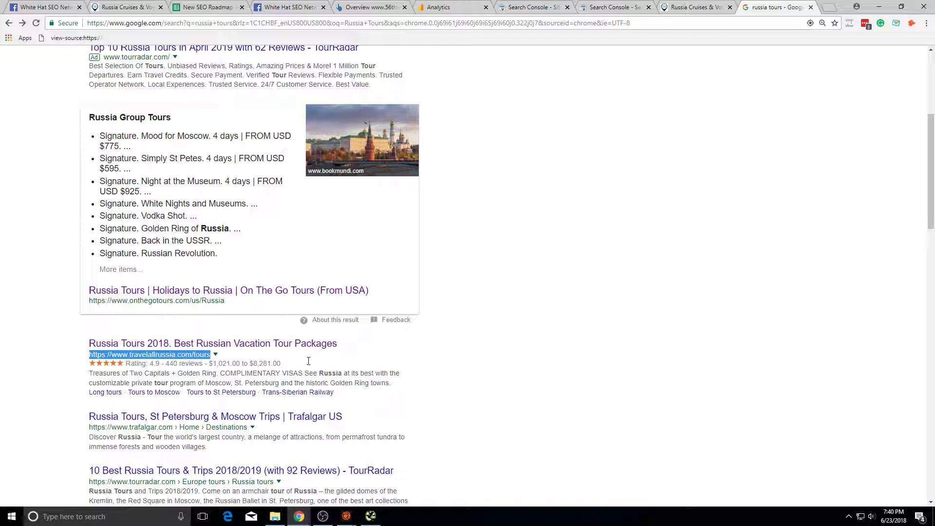
{"action": "scroll", "coordinate": [260, 219], "scroll_direction": "up", "scroll_amount": 5}
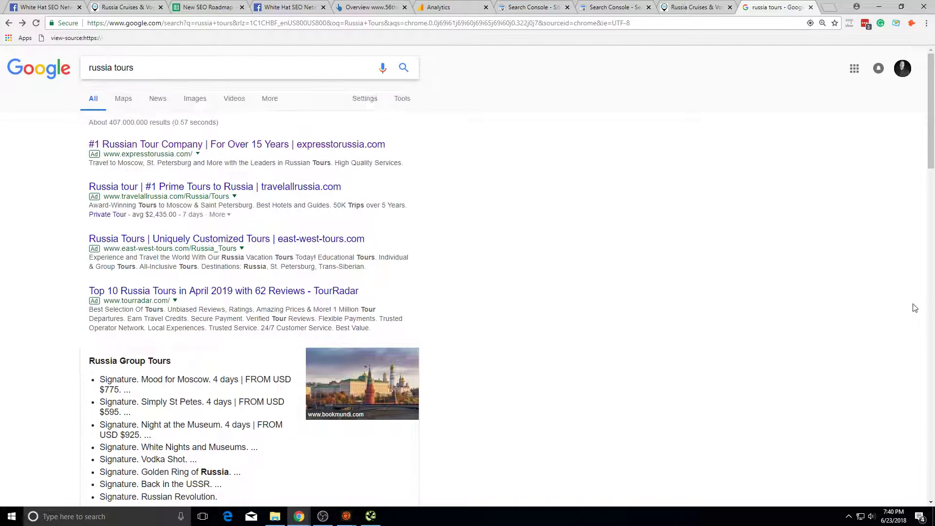
{"action": "triple_click", "coordinate": [165, 73]}
{"action": "scroll", "coordinate": [546, 273], "scroll_direction": "down", "scroll_amount": 4}
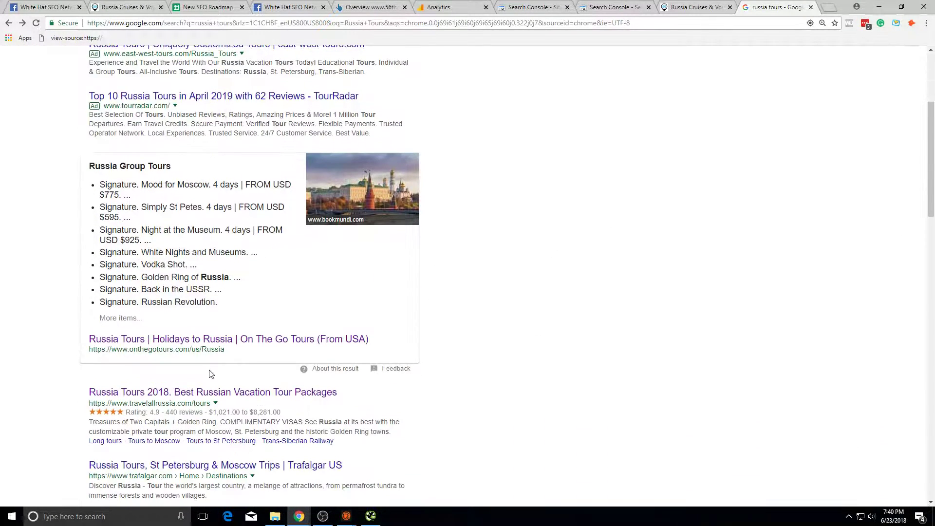
{"action": "left_click", "coordinate": [156, 339]}
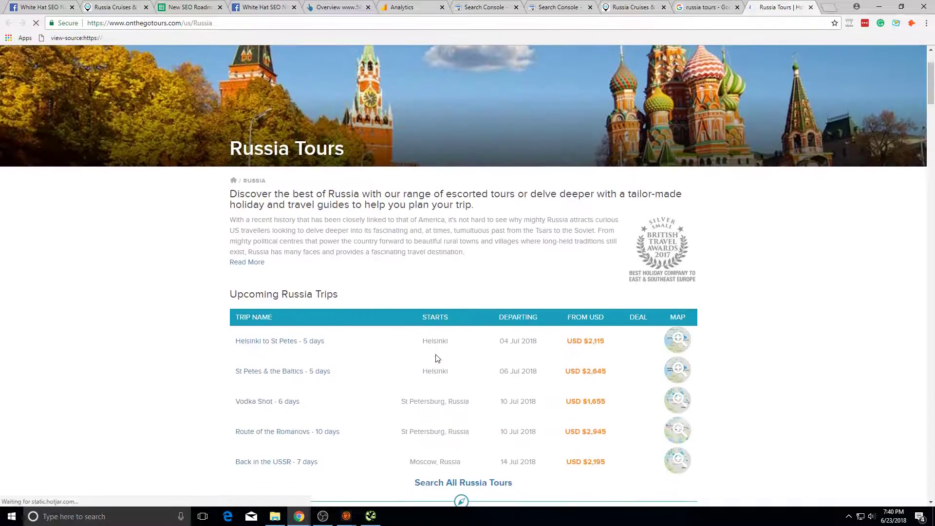
Step: Return to the On The Go Tours page from the Facebook SEO group and dismiss its context menu
{"action": "left_click", "coordinate": [258, 7]}
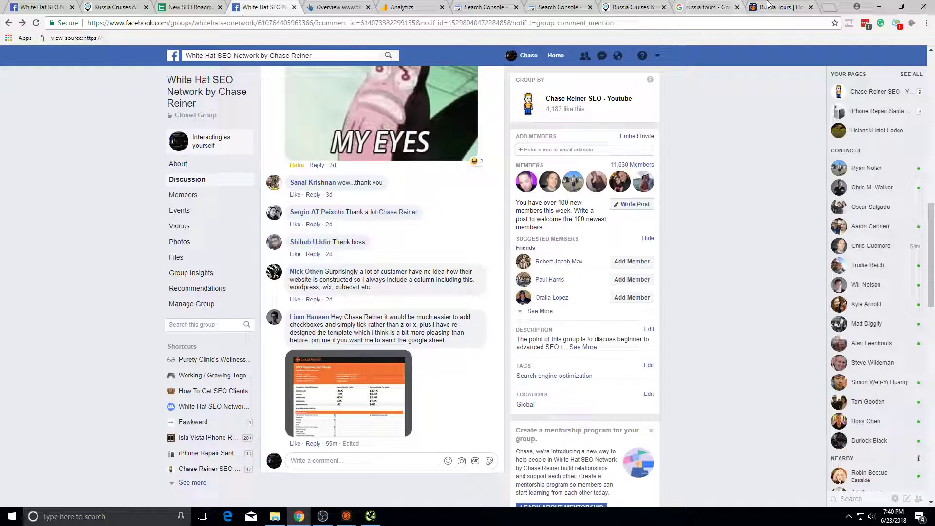
{"action": "left_click", "coordinate": [768, 7]}
{"action": "scroll", "coordinate": [488, 309], "scroll_direction": "down", "scroll_amount": 9}
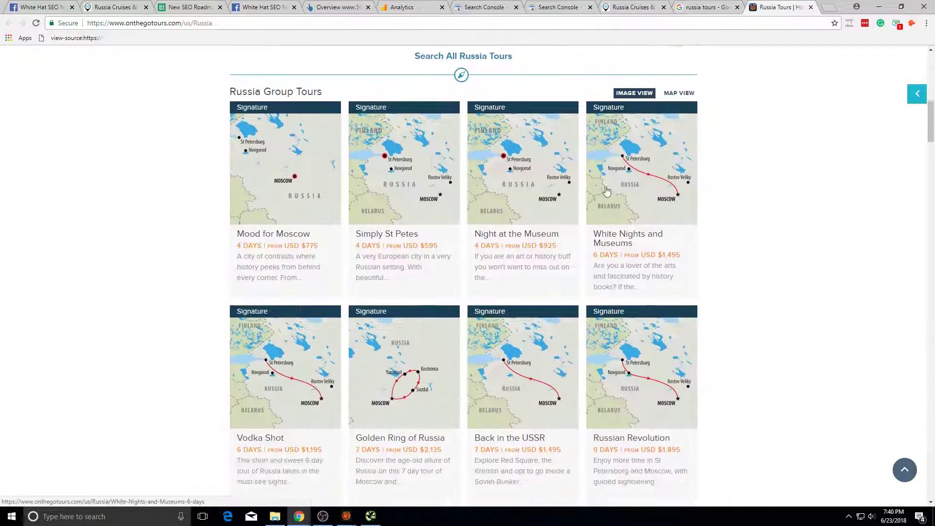
{"action": "scroll", "coordinate": [731, 230], "scroll_direction": "up", "scroll_amount": 5}
{"action": "right_click", "coordinate": [799, 227]}
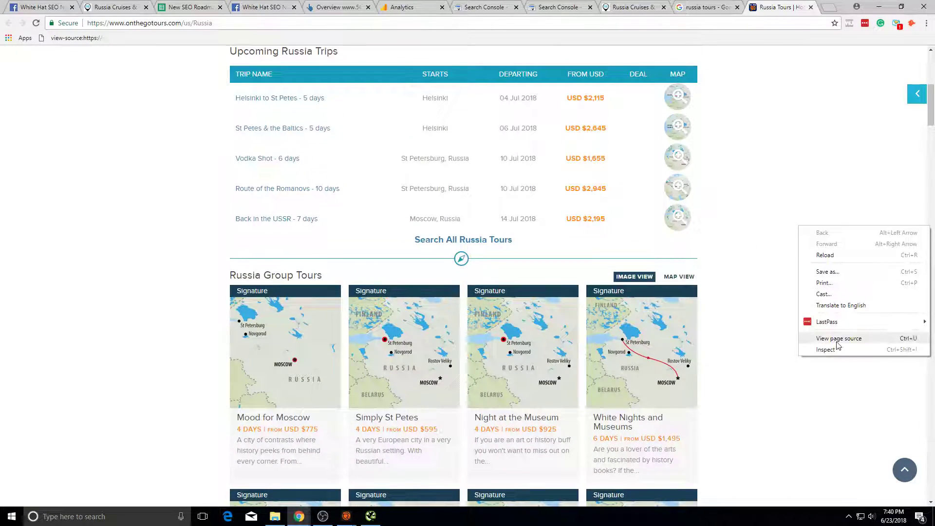
{"action": "left_click", "coordinate": [737, 213]}
Step: Read through the On The Go Tours Russia page, briefly checking the Analytics pages report
{"action": "scroll", "coordinate": [734, 230], "scroll_direction": "down", "scroll_amount": 20}
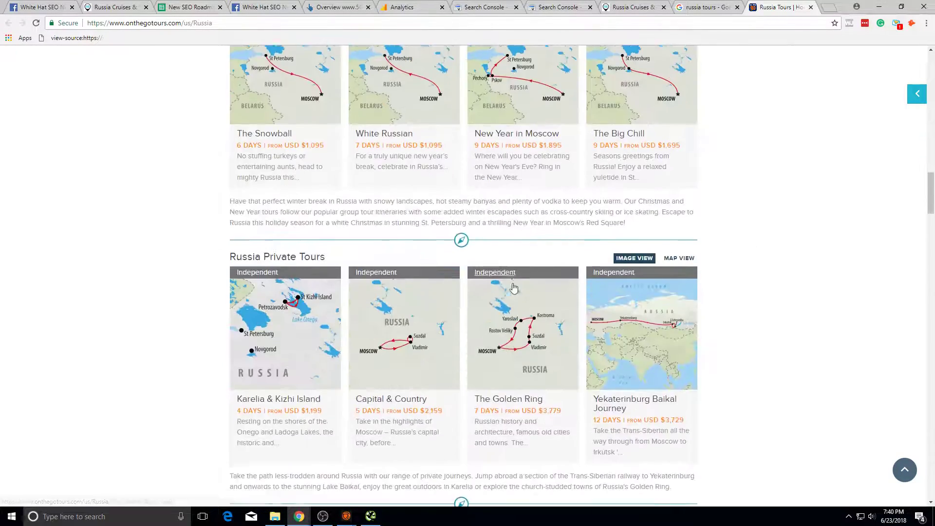
{"action": "scroll", "coordinate": [513, 288], "scroll_direction": "down", "scroll_amount": 20}
{"action": "scroll", "coordinate": [488, 205], "scroll_direction": "up", "scroll_amount": 5}
{"action": "scroll", "coordinate": [488, 205], "scroll_direction": "down", "scroll_amount": 4}
{"action": "left_click_drag", "start_coordinate": [302, 140], "coordinate": [684, 213]}
{"action": "left_click", "coordinate": [683, 213]}
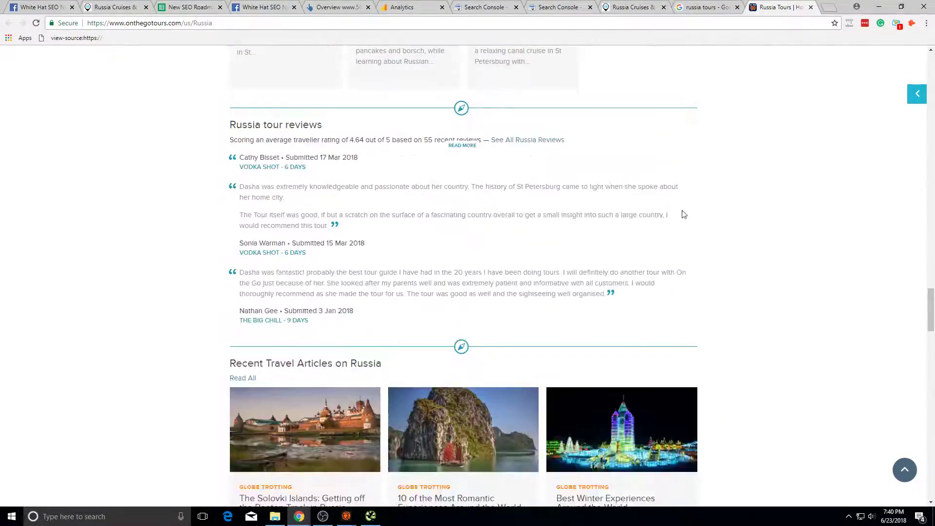
{"action": "scroll", "coordinate": [684, 213], "scroll_direction": "up", "scroll_amount": 20}
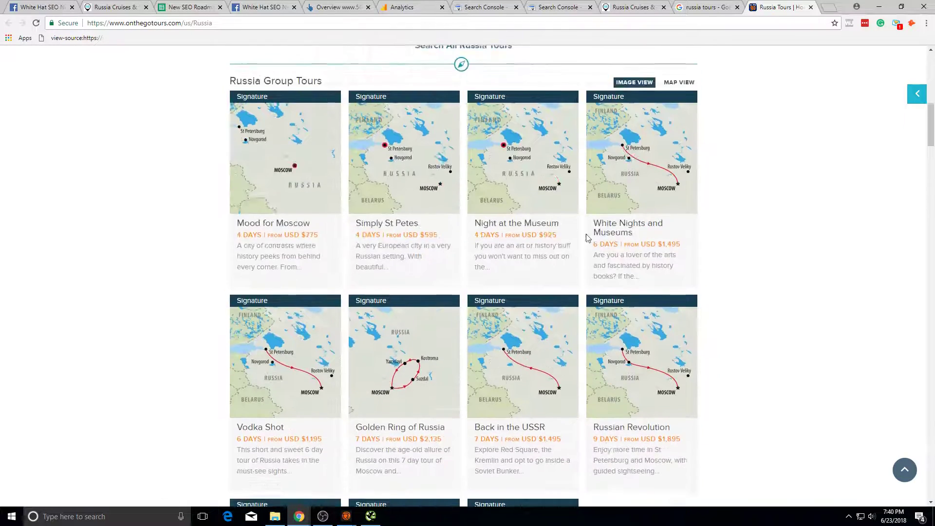
{"action": "scroll", "coordinate": [598, 251], "scroll_direction": "up", "scroll_amount": 5}
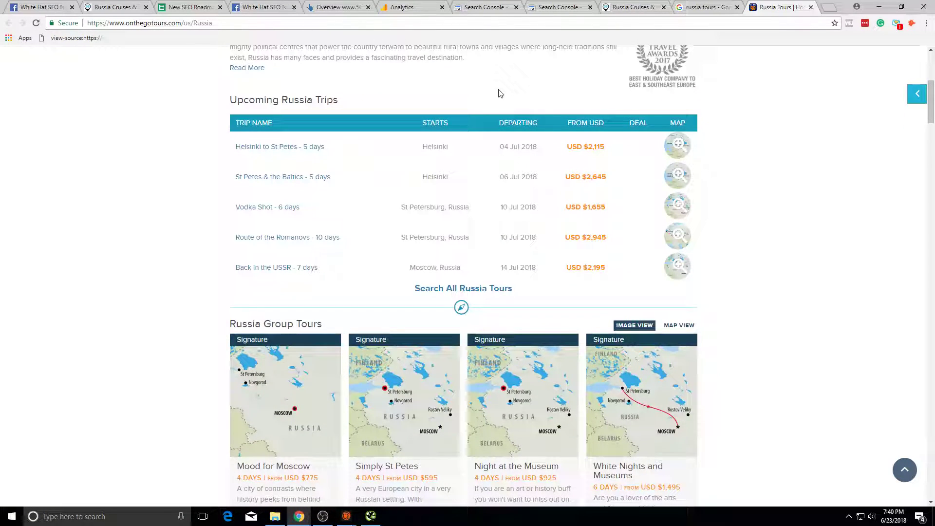
{"action": "scroll", "coordinate": [739, 324], "scroll_direction": "up", "scroll_amount": 6}
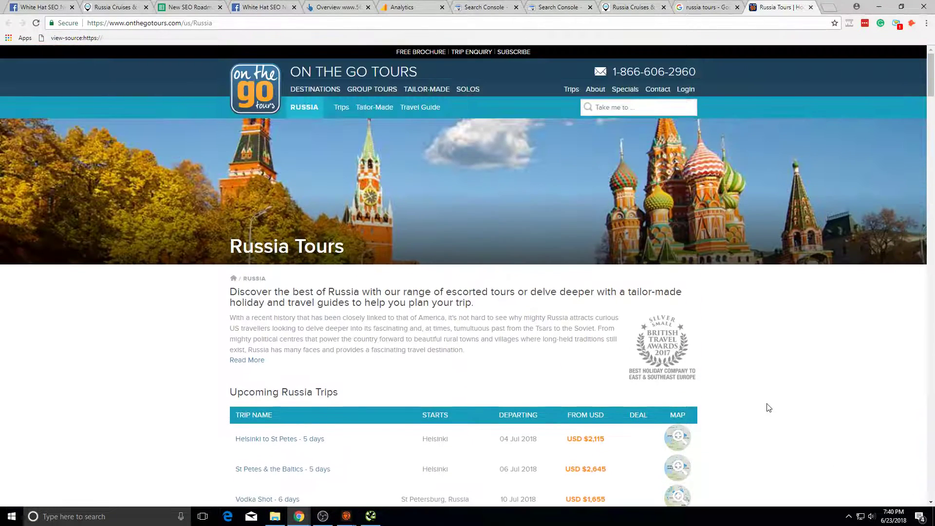
{"action": "double_click", "coordinate": [440, 347]}
{"action": "left_click", "coordinate": [519, 352]}
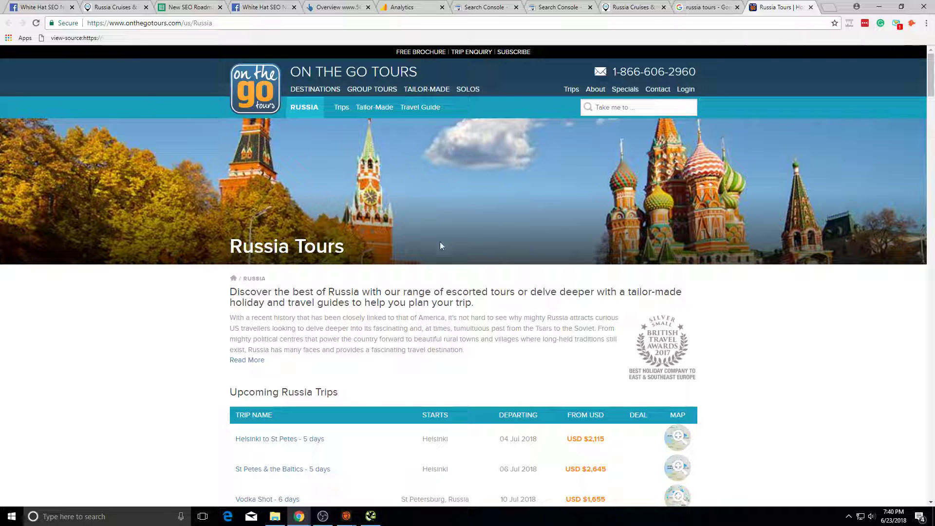
{"action": "left_click", "coordinate": [393, 4]}
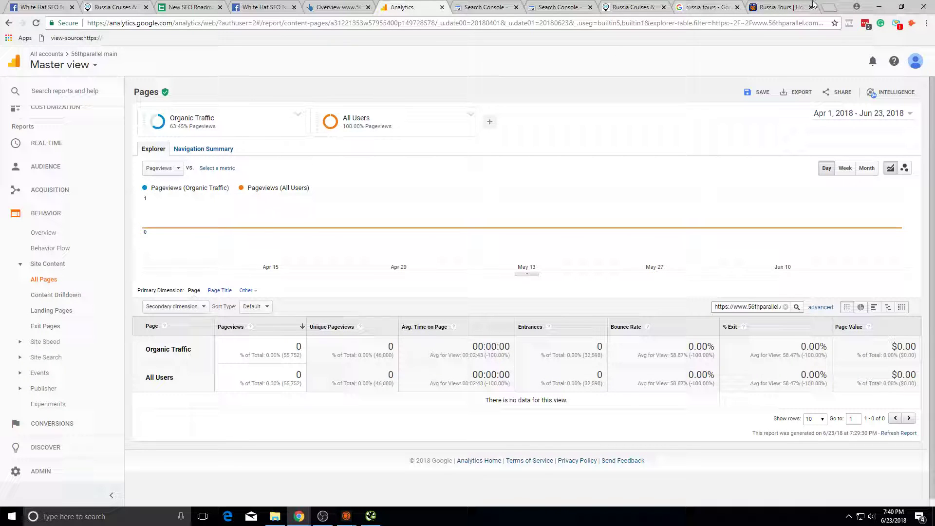
{"action": "left_click", "coordinate": [813, 4]}
Step: On the Main Roadmap sheet, select the empty Status cell B60 beside Keyword Mapping Done
{"action": "left_click", "coordinate": [190, 7]}
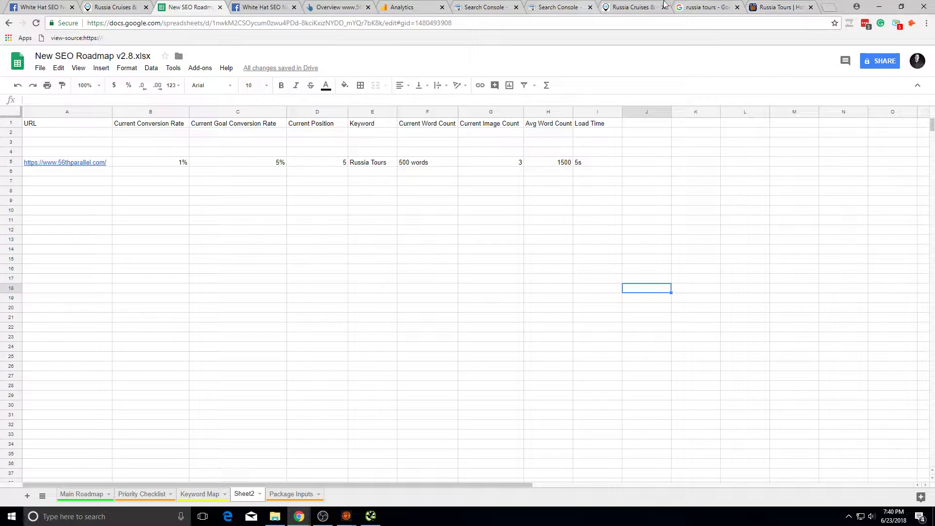
{"action": "left_click", "coordinate": [780, 7]}
{"action": "left_click", "coordinate": [707, 6]}
{"action": "left_click", "coordinate": [190, 7]}
{"action": "left_click", "coordinate": [96, 496]}
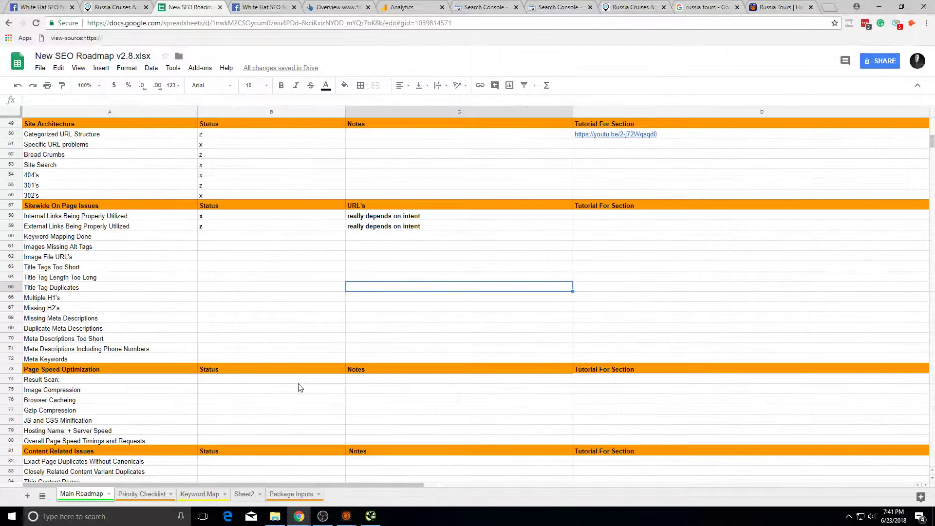
{"action": "left_click", "coordinate": [220, 237]}
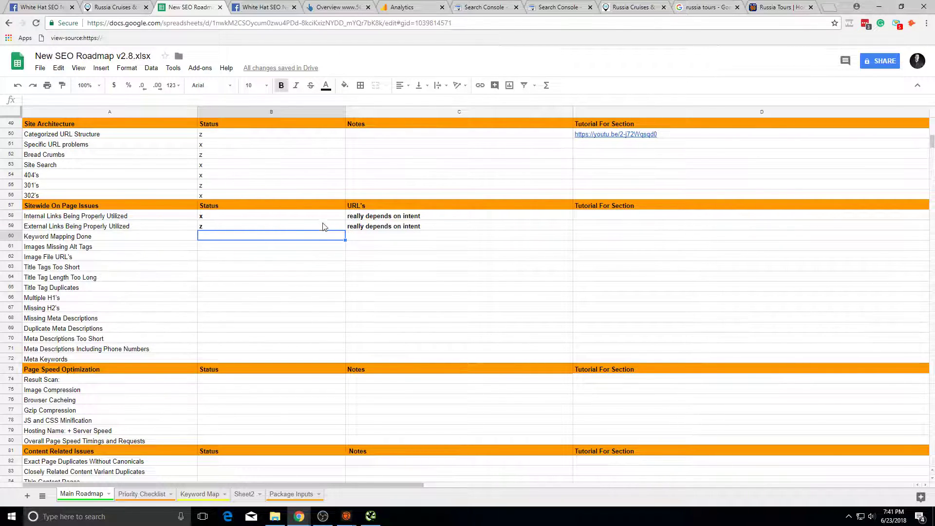
{"action": "left_click", "coordinate": [414, 218]}
{"action": "left_click", "coordinate": [456, 308]}
{"action": "left_click", "coordinate": [242, 239]}
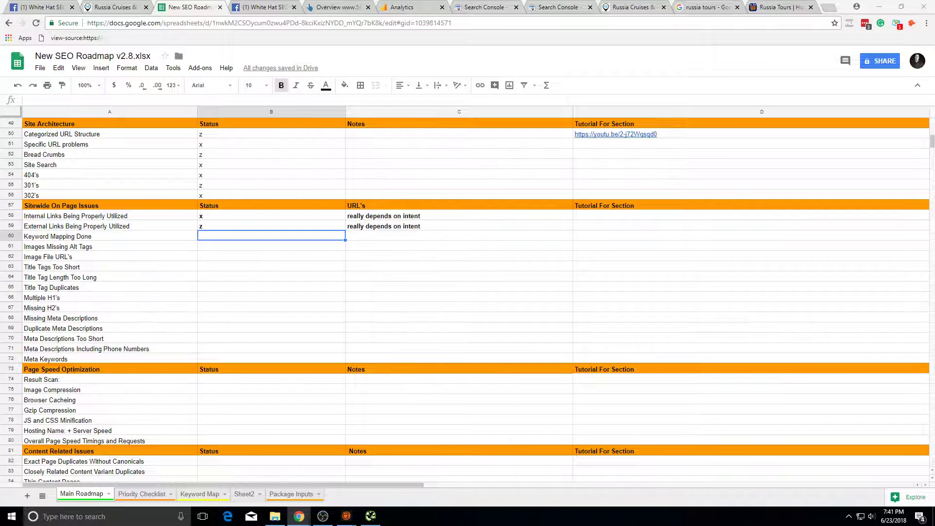
{"action": "left_click", "coordinate": [781, 7]}
Step: Open the russia tours snippet's More items link and close the duplicate On The Go Tours tab
{"action": "left_click", "coordinate": [705, 7]}
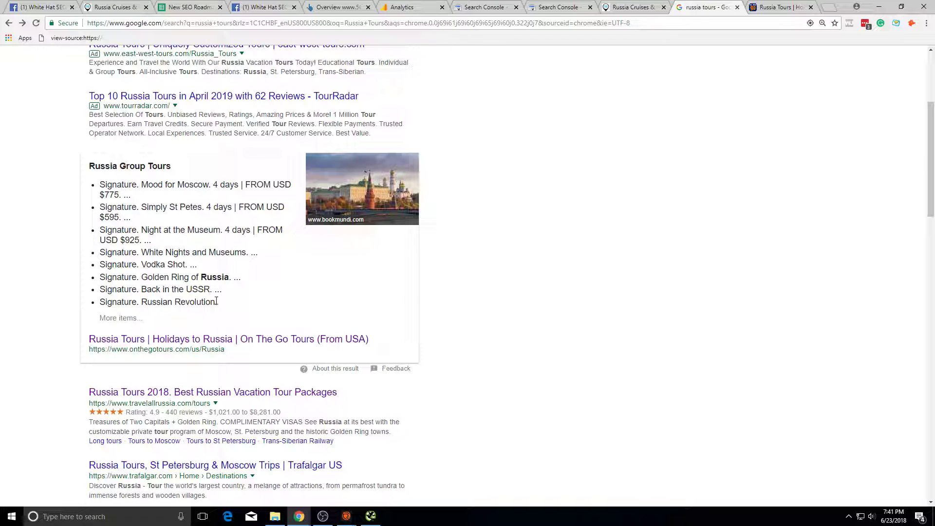
{"action": "left_click", "coordinate": [134, 317]}
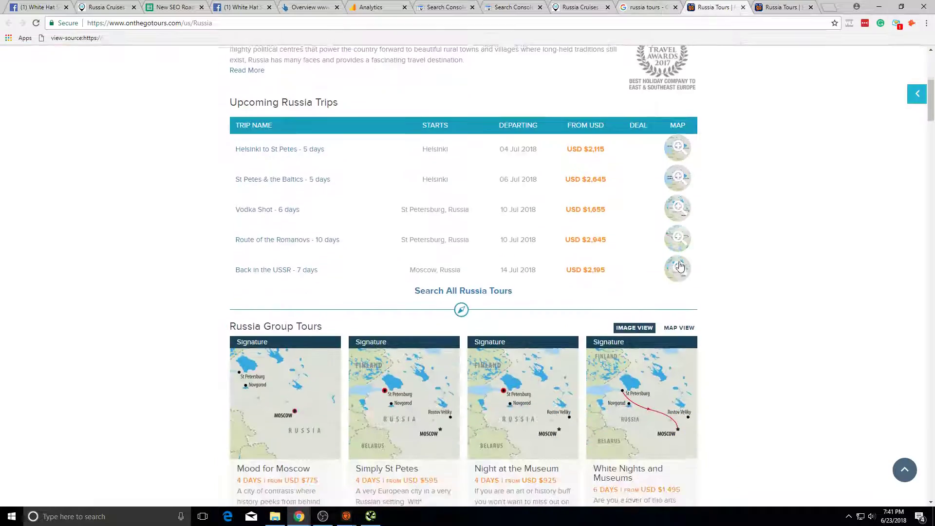
{"action": "key", "text": "ctrl+w"}
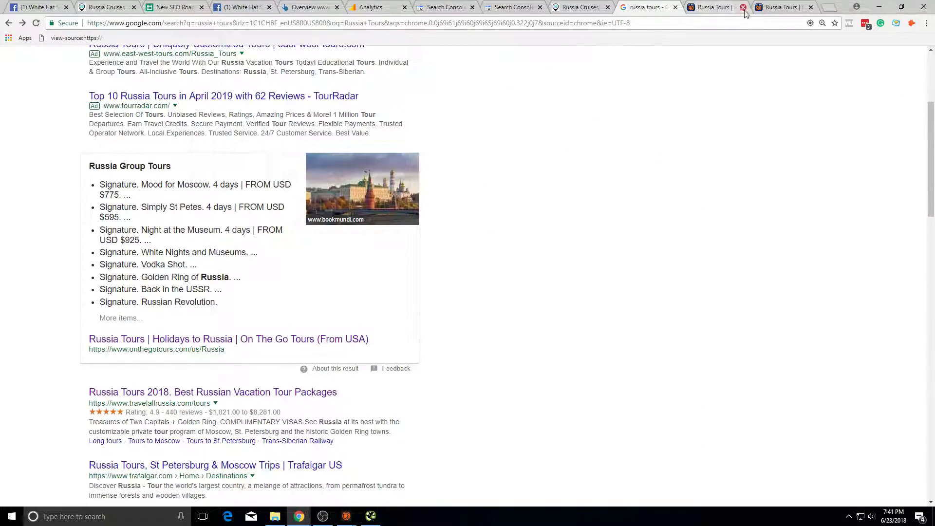
Step: Select the text below the group tours snippet and search Windows for Notepad
{"action": "scroll", "coordinate": [531, 228], "scroll_direction": "down", "scroll_amount": 2}
{"action": "scroll", "coordinate": [378, 244], "scroll_direction": "down", "scroll_amount": 1}
{"action": "scroll", "coordinate": [378, 244], "scroll_direction": "up", "scroll_amount": 6}
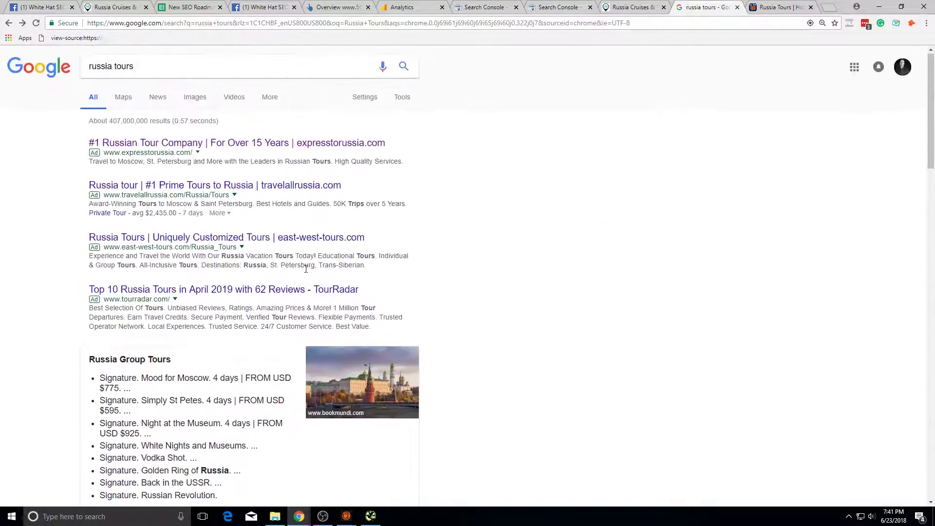
{"action": "scroll", "coordinate": [302, 374], "scroll_direction": "down", "scroll_amount": 2}
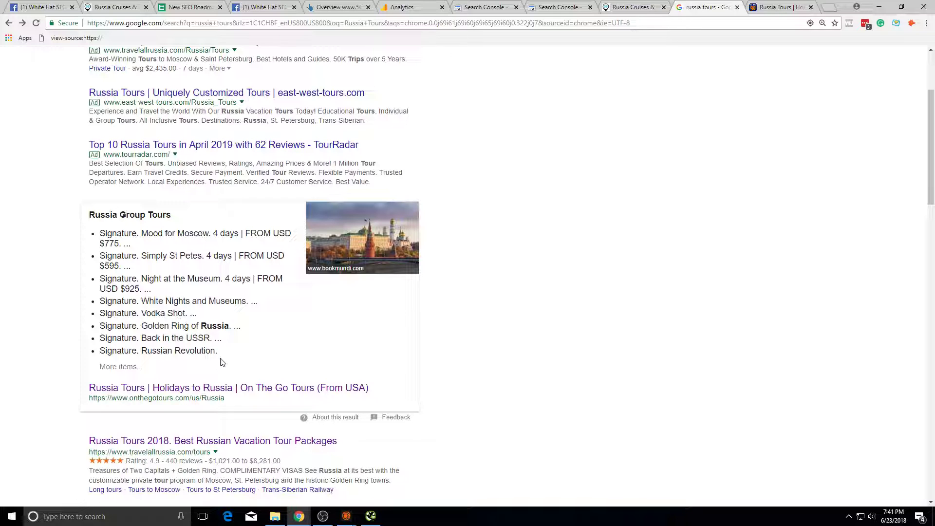
{"action": "left_click_drag", "start_coordinate": [221, 365], "coordinate": [146, 505]}
{"action": "left_click", "coordinate": [6, 524]}
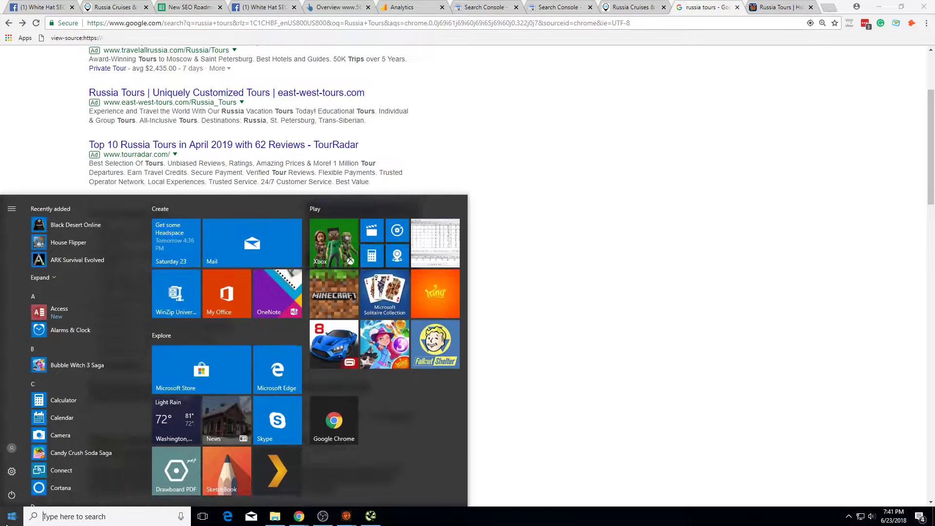
{"action": "type", "text": "noite"}
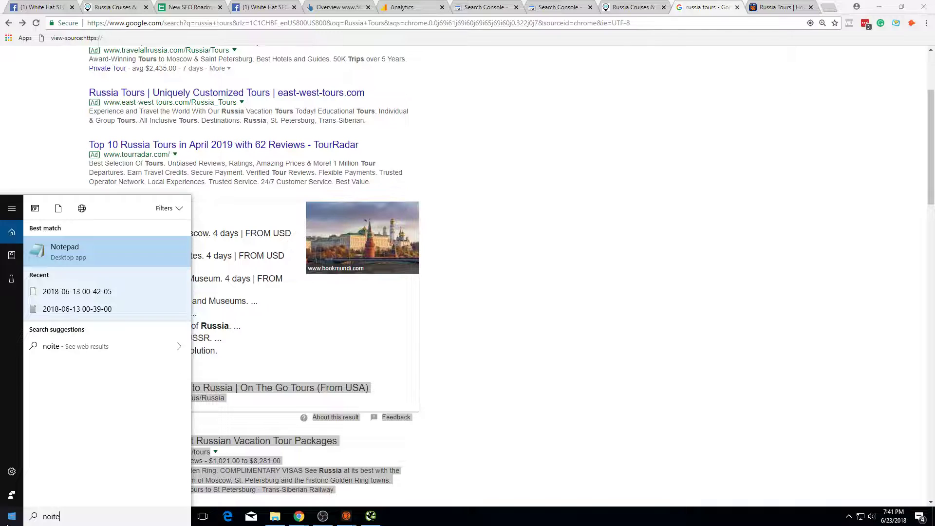
Step: Launch Notepad and type notes: *using list based items, *Schema Markup, *Answering Questions
{"action": "key", "text": "Return"}
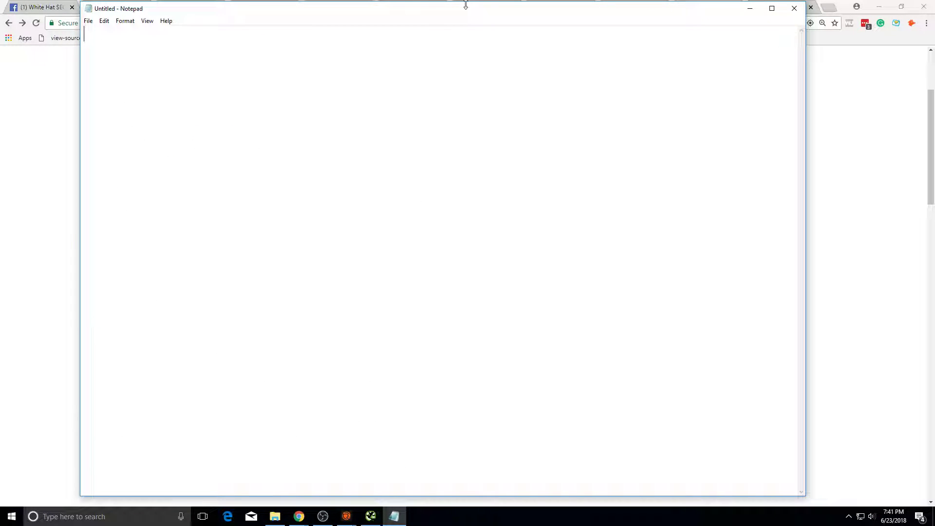
{"action": "left_click_drag", "start_coordinate": [476, 5], "coordinate": [581, 58]}
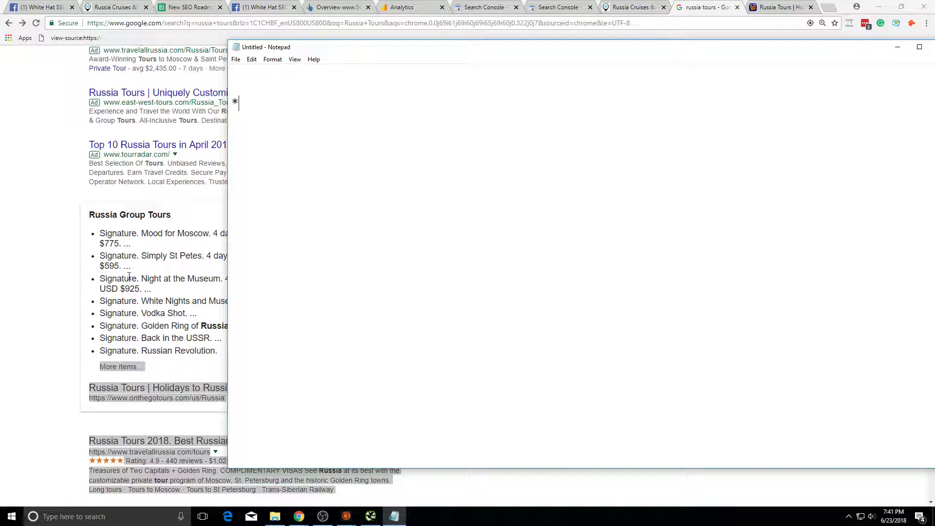
{"action": "type", "text": "*using list based items"}
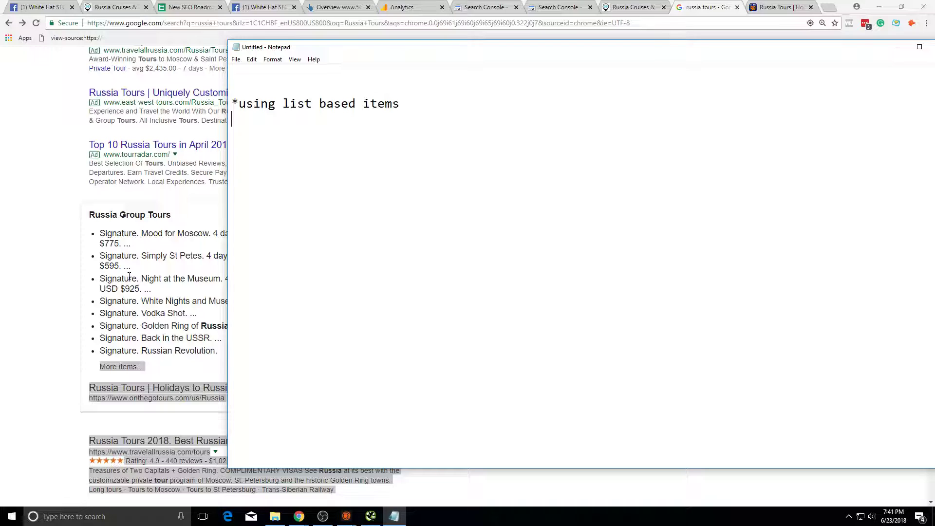
{"action": "type", "text": "*Sc hema Markupo"}
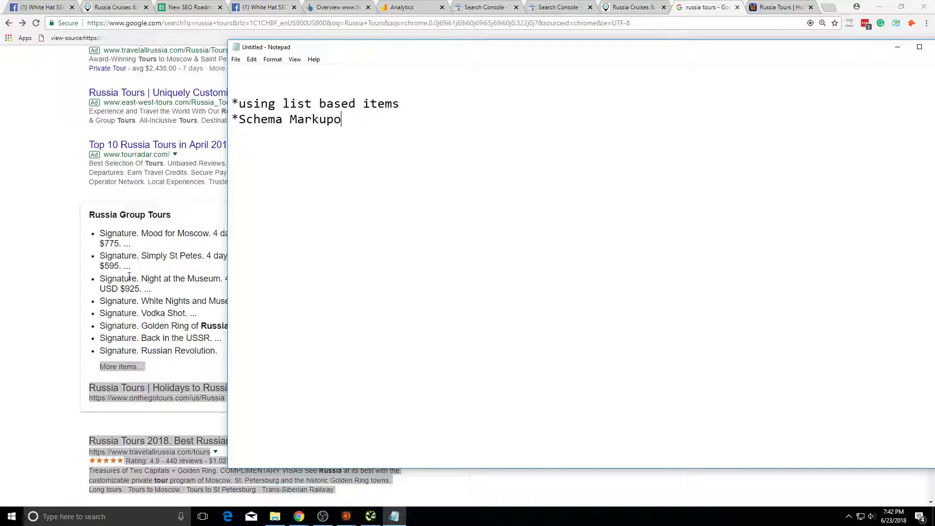
{"action": "type", "text": "* An"}
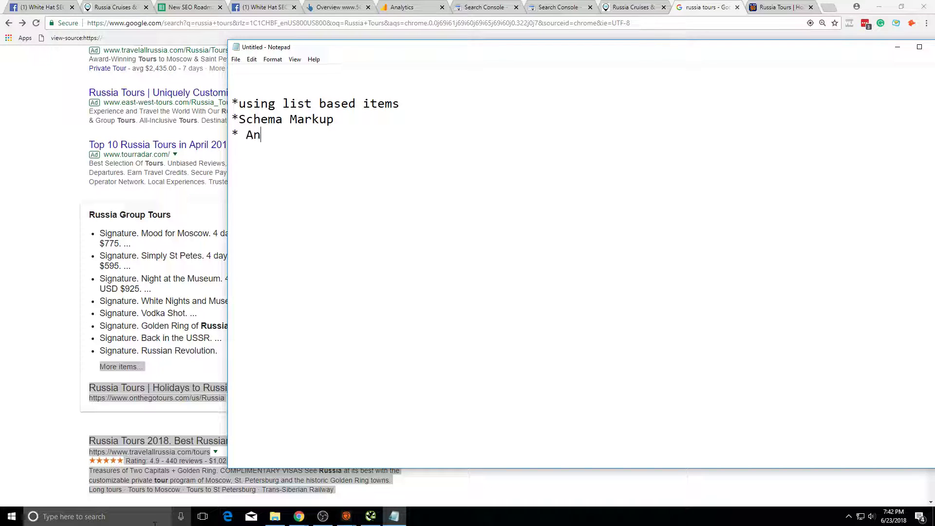
{"action": "type", "text": "Answering Questions"}
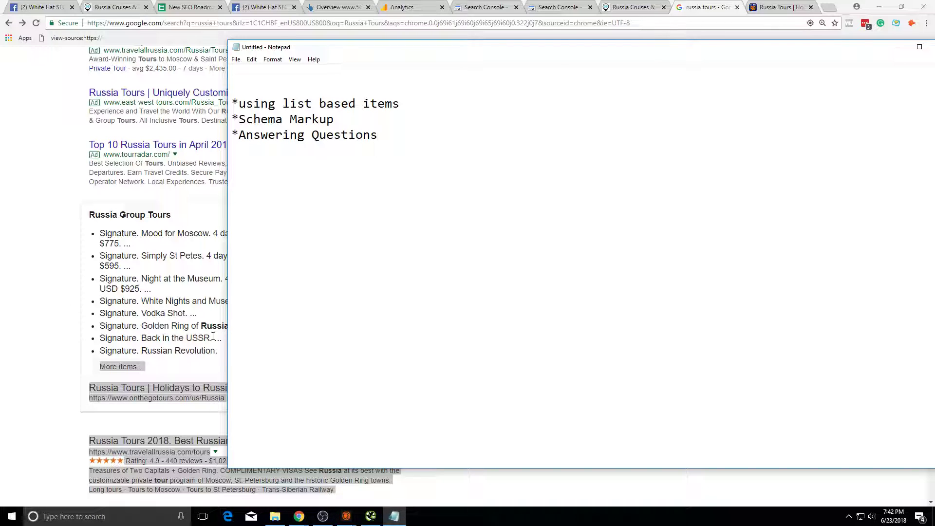
Step: Check the russia tours query on Google, then add 'THE BEST RUSSIA T' to the notes
{"action": "left_click", "coordinate": [203, 323]}
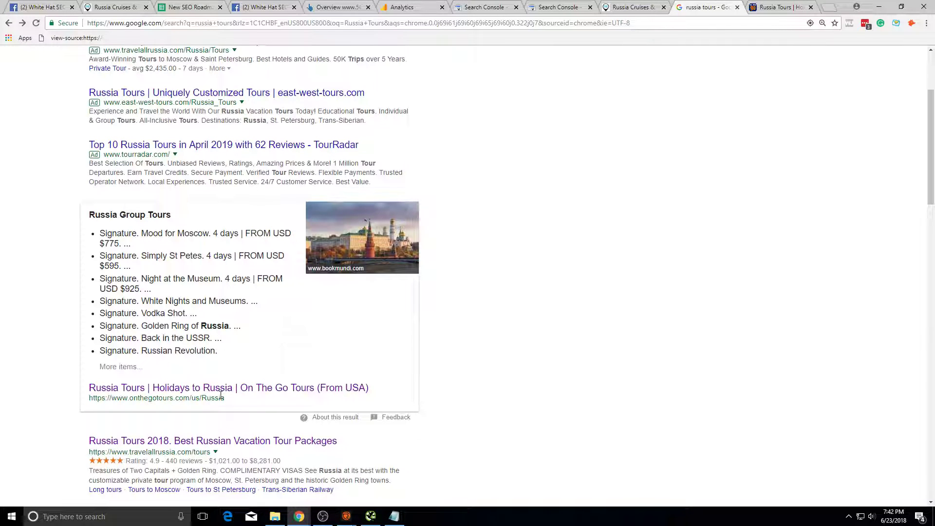
{"action": "scroll", "coordinate": [220, 396], "scroll_direction": "up", "scroll_amount": 3}
{"action": "left_click", "coordinate": [214, 68]}
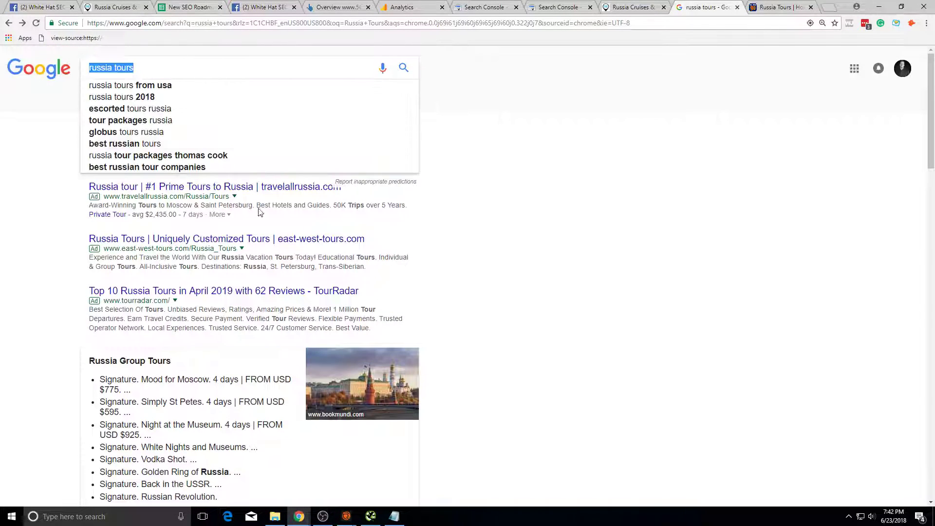
{"action": "left_click", "coordinate": [223, 196]}
{"action": "scroll", "coordinate": [382, 418], "scroll_direction": "down", "scroll_amount": 3}
{"action": "left_click", "coordinate": [394, 517]}
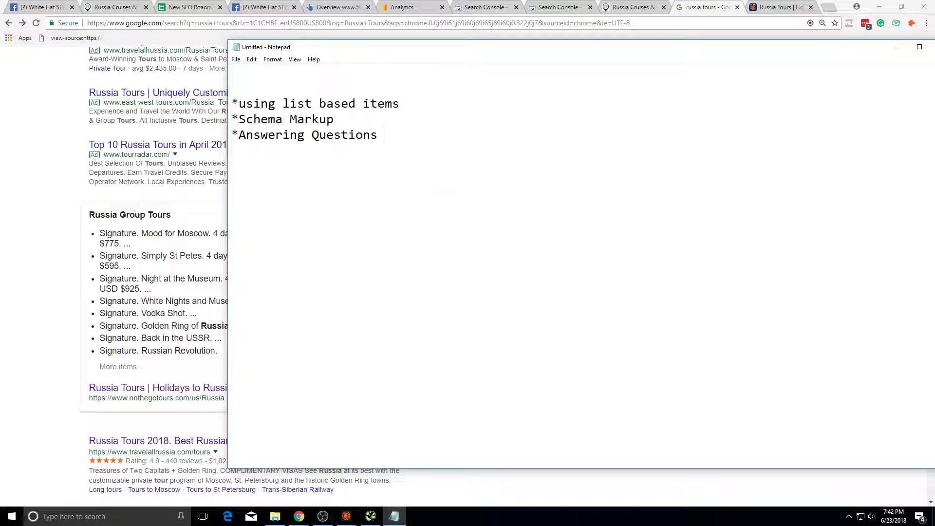
{"action": "type", "text": "THE BEST RUA"}
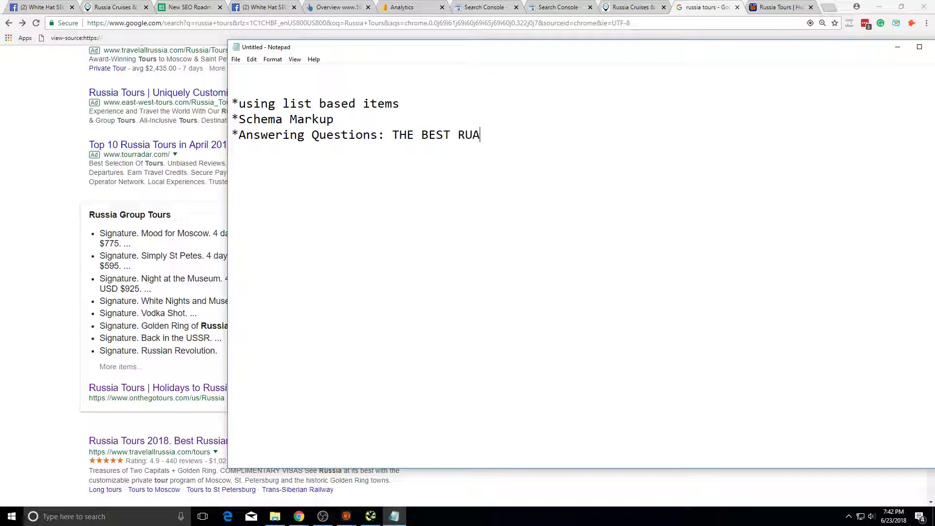
{"action": "type", "text": "SSIA T"}
Step: Select the three bullet lines, then insert blank lines above the bullet list
{"action": "left_click", "coordinate": [8, 268]}
{"action": "key", "text": "alt+Tab"}
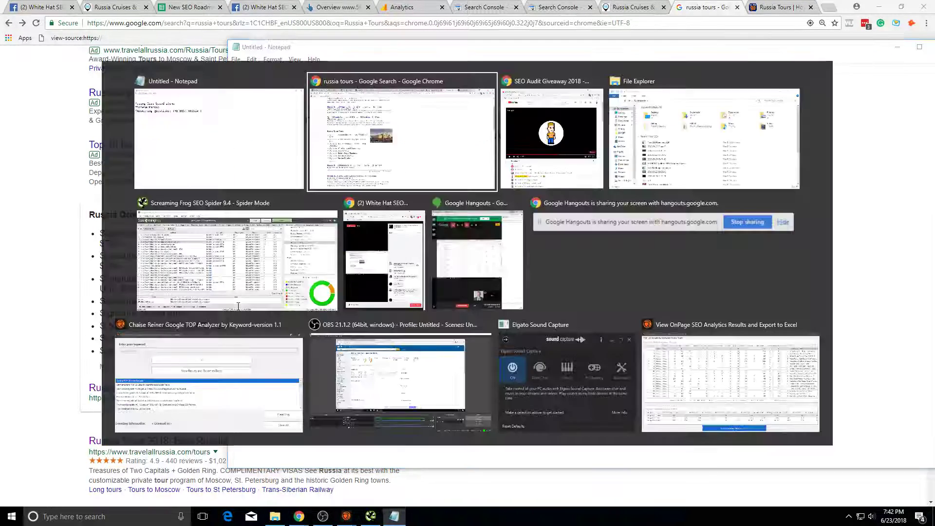
{"action": "scroll", "coordinate": [259, 337], "scroll_direction": "up", "scroll_amount": 3}
{"action": "scroll", "coordinate": [266, 341], "scroll_direction": "down", "scroll_amount": 5}
{"action": "key", "text": "alt+Tab"}
{"action": "left_click_drag", "start_coordinate": [541, 171], "coordinate": [292, 87]}
{"action": "left_click_drag", "start_coordinate": [326, 159], "coordinate": [315, 89]}
{"action": "left_click", "coordinate": [470, 207]}
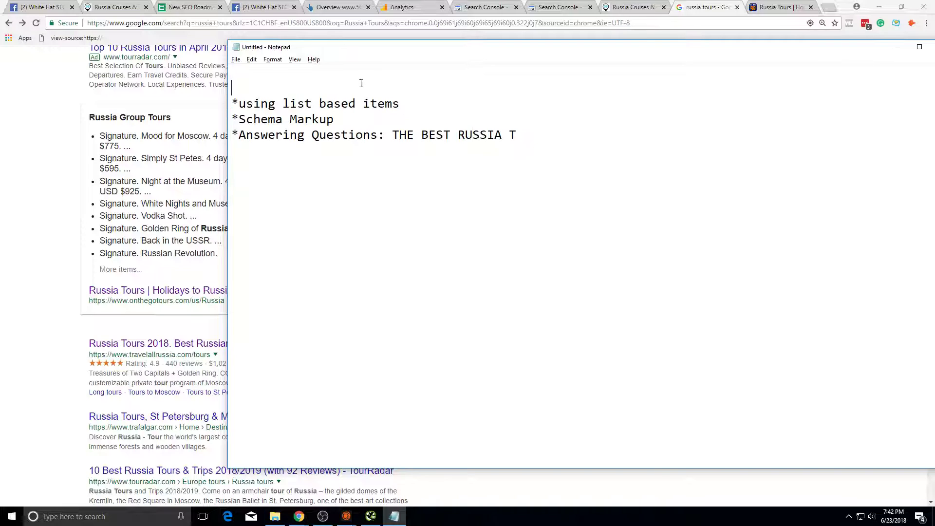
{"action": "key", "text": "Return"}
{"action": "key", "text": "Return"}
{"action": "key", "text": "Return"}
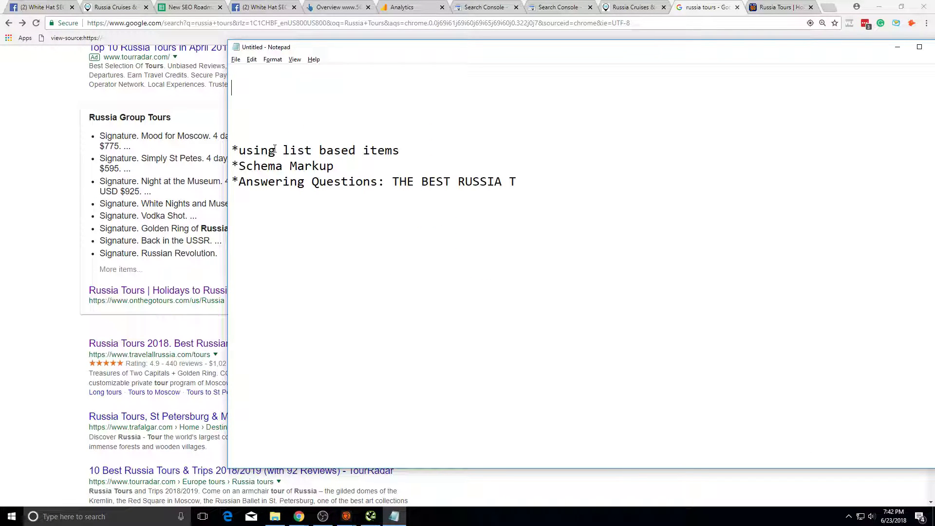
Step: Type the heading 'WHATS INTENT FOR RUSSIA TOURS:' and a 'RUSSIA TOURS' line in Notepad
{"action": "type", "text": "WHATS INTENT FOR SU"}
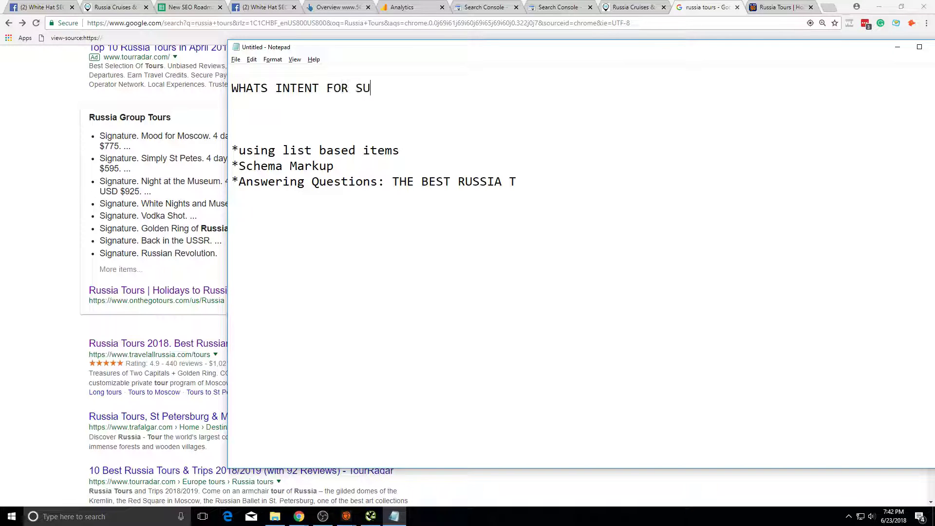
{"action": "type", "text": "SSIA TOURS:"}
{"action": "key", "text": "Return"}
{"action": "key", "text": "Return"}
{"action": "key", "text": "Return"}
{"action": "type", "text": "RUSSIA TOURTS"}
{"action": "key", "text": "BackSpace"}
{"action": "key", "text": "BackSpace"}
Step: Highlight the Russia Group Tours snippet list in the Google results for reference
{"action": "left_click", "coordinate": [180, 153]}
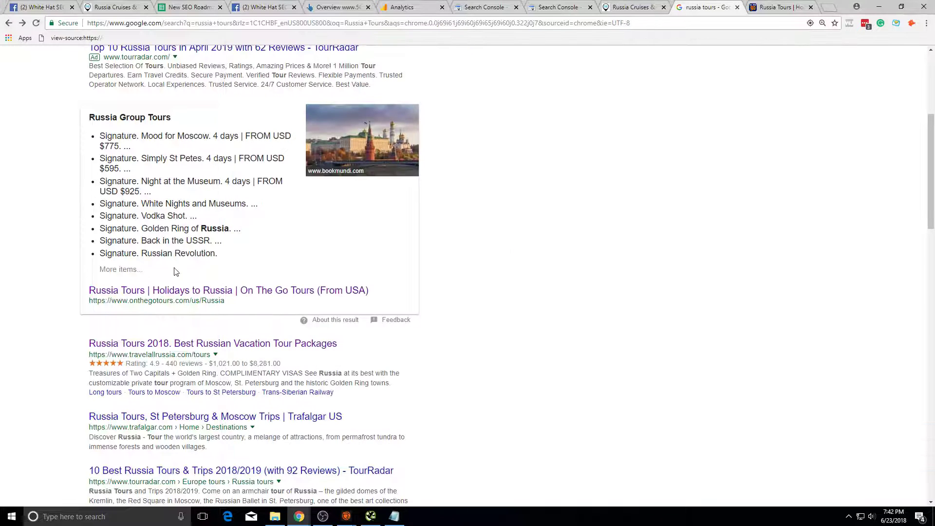
{"action": "left_click_drag", "start_coordinate": [219, 262], "coordinate": [101, 135]}
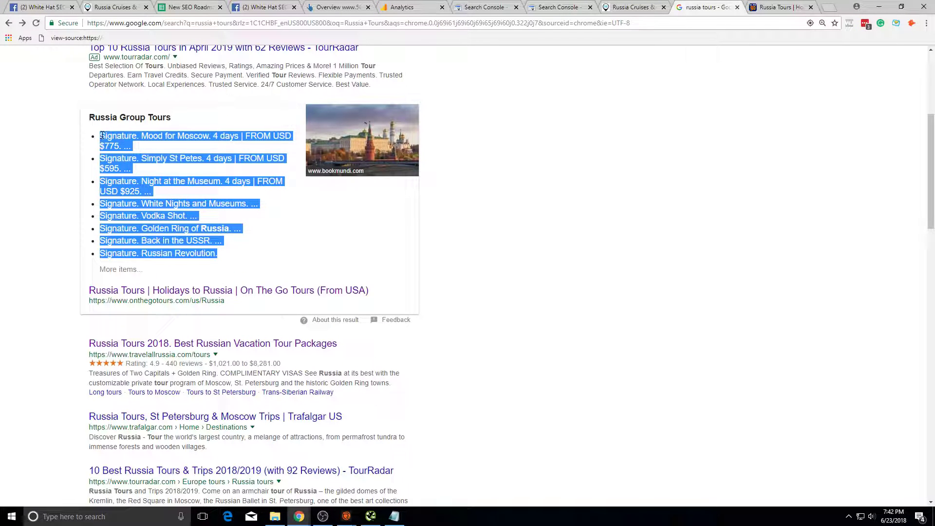
{"action": "left_click", "coordinate": [102, 135]}
{"action": "key", "text": "alt+Tab"}
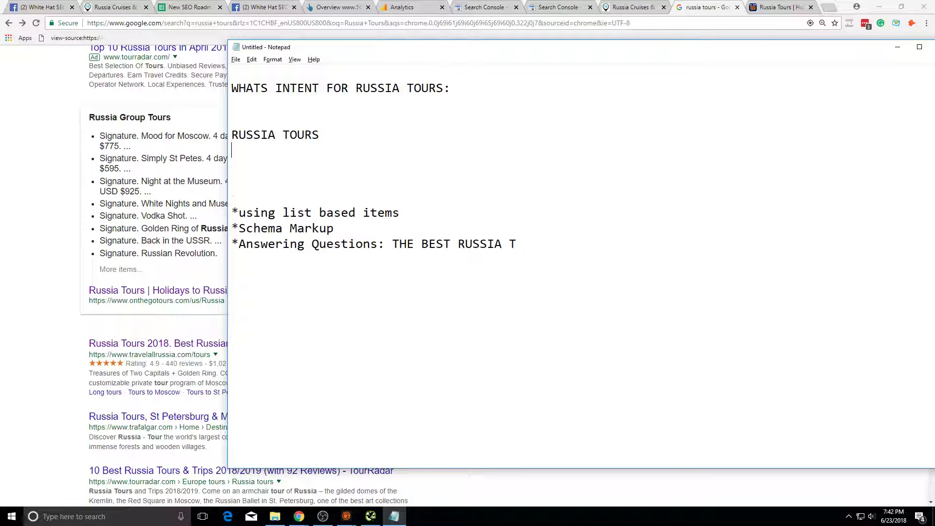
Step: Add the line 'INDIVIDUAL PRICING WITH DESCRIPTIONS HELP YOU RANK FOR RUSSIA TOURS' below it
{"action": "key", "text": "Return"}
{"action": "type", "text": "INDIVIDUAL PRICING WIT"}
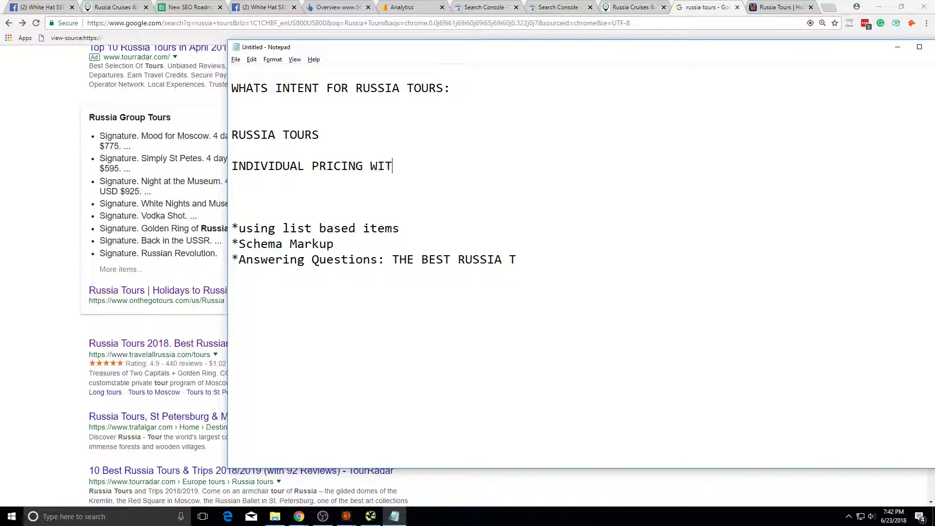
{"action": "type", "text": "H D ESCRIPTI"}
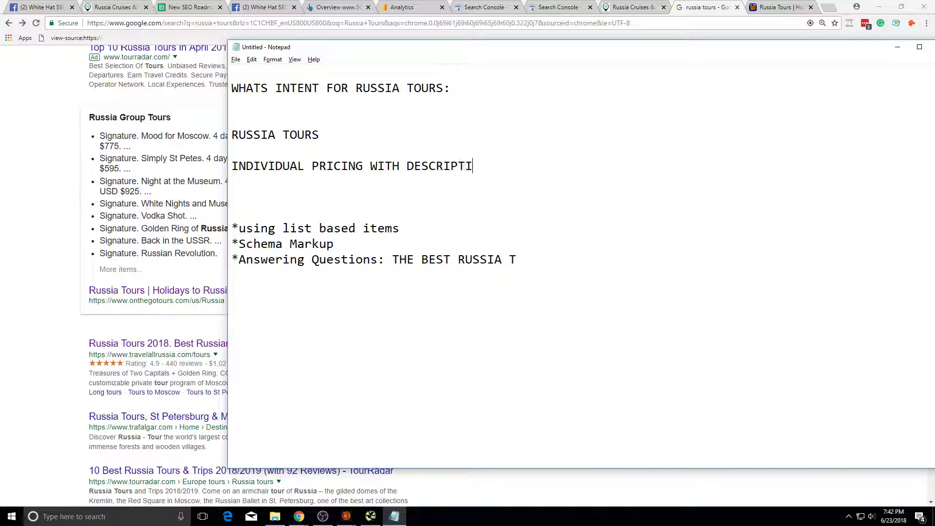
{"action": "type", "text": "ONS  HELP YOU RANK FOR "}
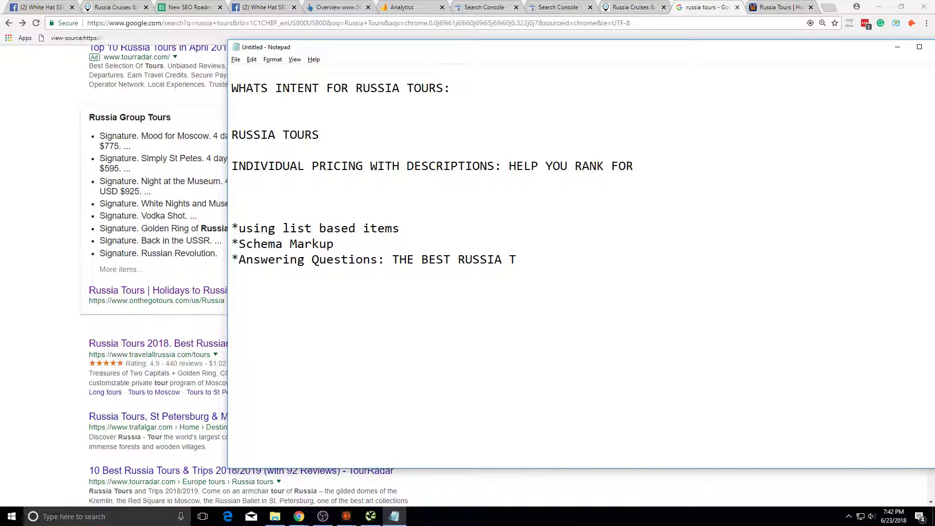
{"action": "type", "text": "RUSSIA TOURS"}
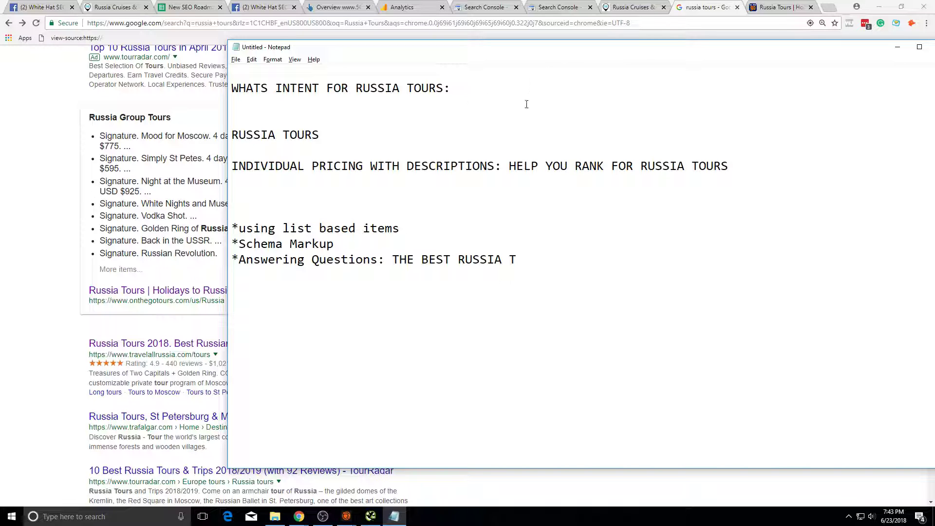
{"action": "double_click", "coordinate": [458, 166]}
{"action": "left_click", "coordinate": [504, 166]}
{"action": "left_click", "coordinate": [782, 7]}
Step: Load the 56th Parallel homepage from the Russia Cruises & Voyages page via its logo
{"action": "left_click", "coordinate": [631, 7]}
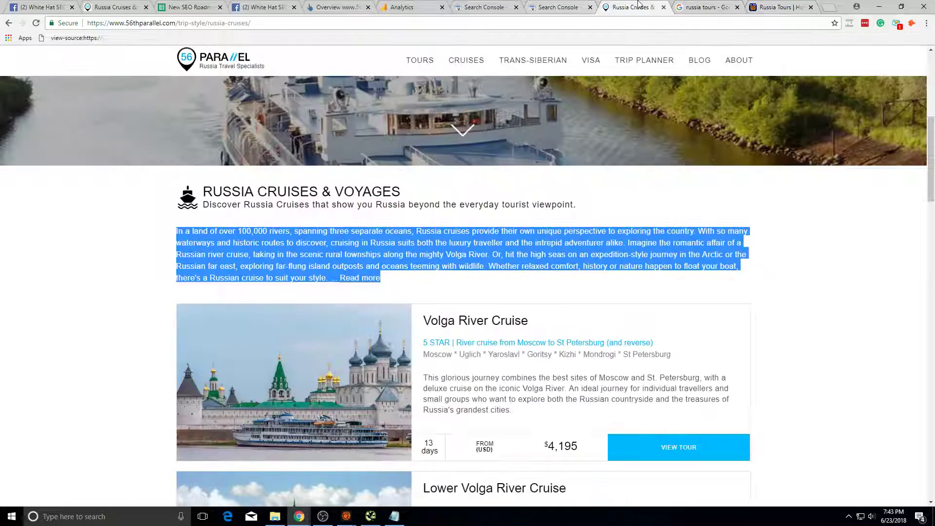
{"action": "left_click", "coordinate": [267, 58]}
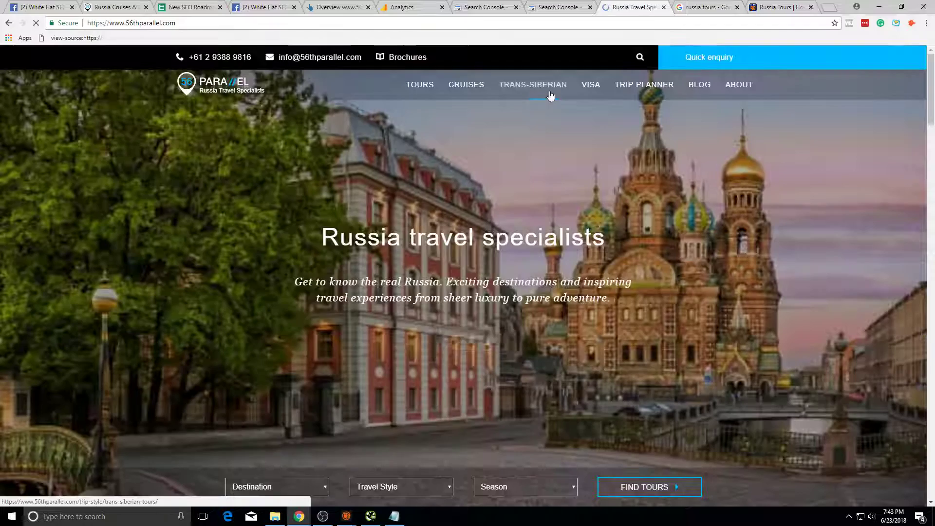
{"action": "key", "text": "alt+Tab"}
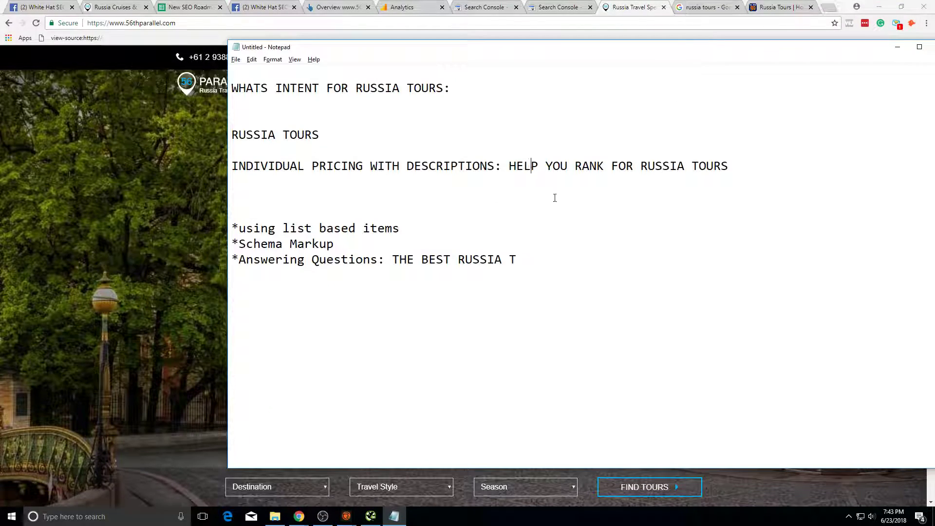
{"action": "left_click_drag", "start_coordinate": [283, 168], "coordinate": [422, 168]}
{"action": "key", "text": "alt+Tab"}
Step: Scroll down the 56th Parallel 'Russia travel specialists' homepage, then back up to the top
{"action": "scroll", "coordinate": [385, 254], "scroll_direction": "down", "scroll_amount": 15}
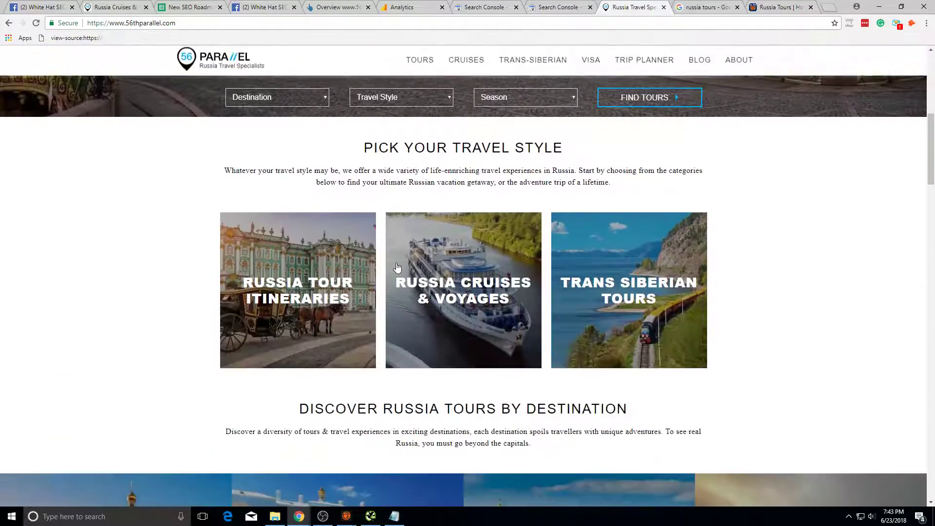
{"action": "scroll", "coordinate": [440, 251], "scroll_direction": "down", "scroll_amount": 20}
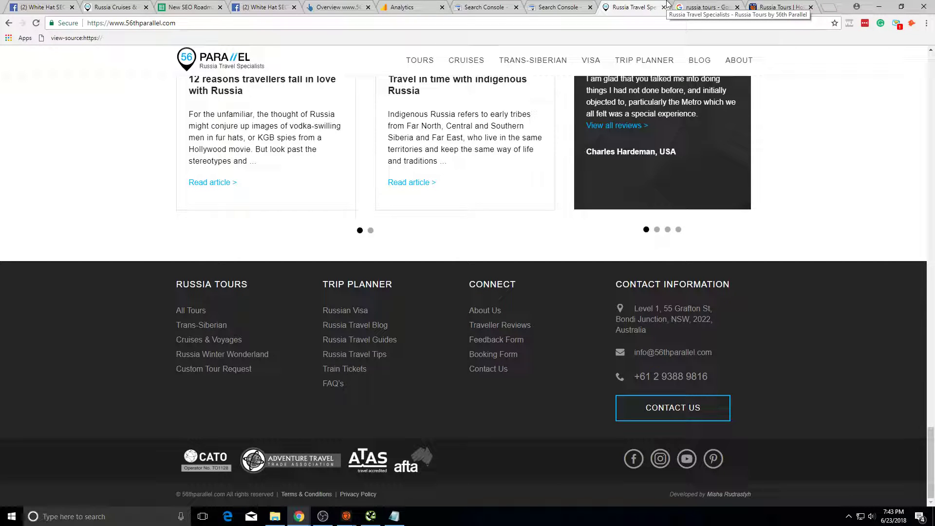
{"action": "scroll", "coordinate": [618, 103], "scroll_direction": "up", "scroll_amount": 15}
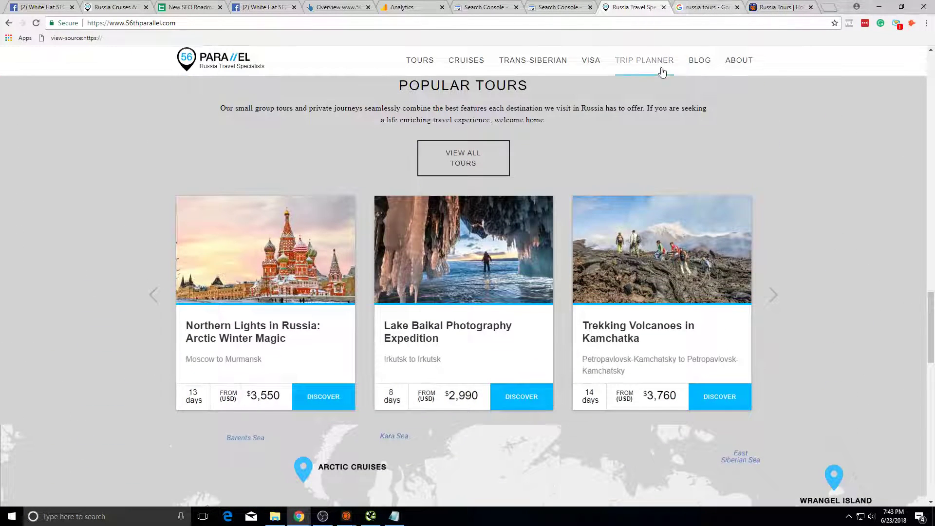
{"action": "left_click", "coordinate": [706, 7]}
{"action": "left_click", "coordinate": [634, 7]}
{"action": "scroll", "coordinate": [644, 216], "scroll_direction": "up", "scroll_amount": 7}
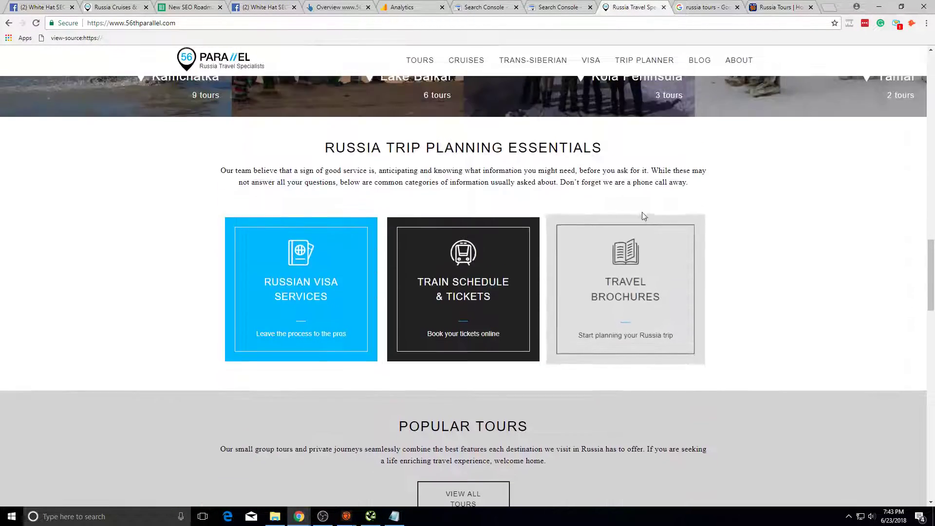
{"action": "scroll", "coordinate": [645, 216], "scroll_direction": "up", "scroll_amount": 4}
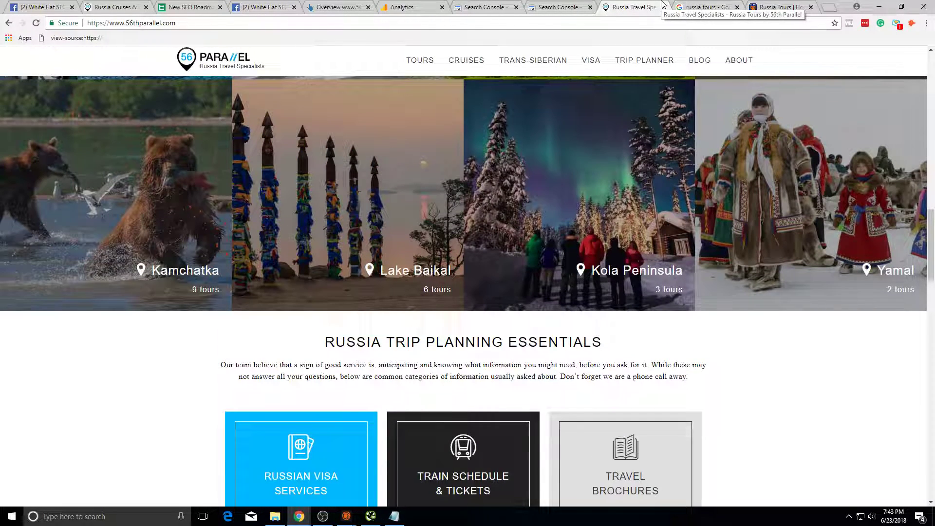
{"action": "scroll", "coordinate": [582, 352], "scroll_direction": "up", "scroll_amount": 20}
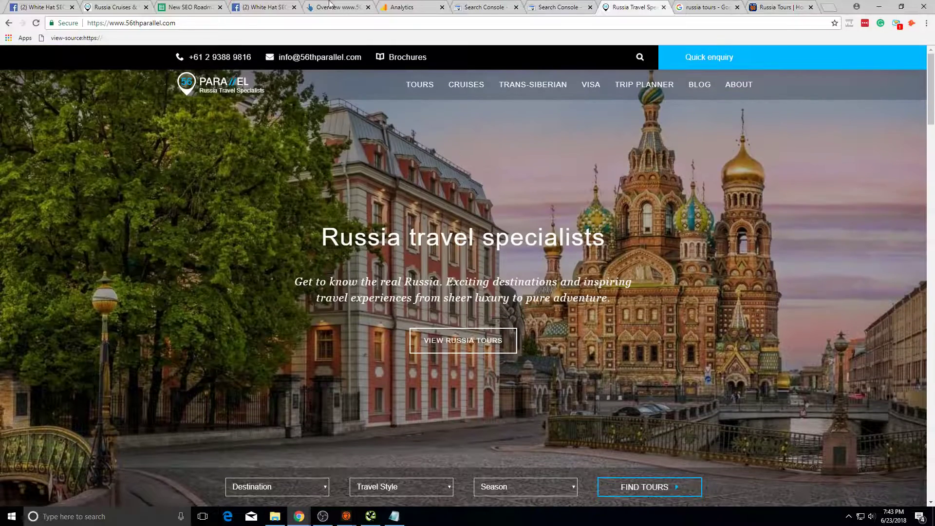
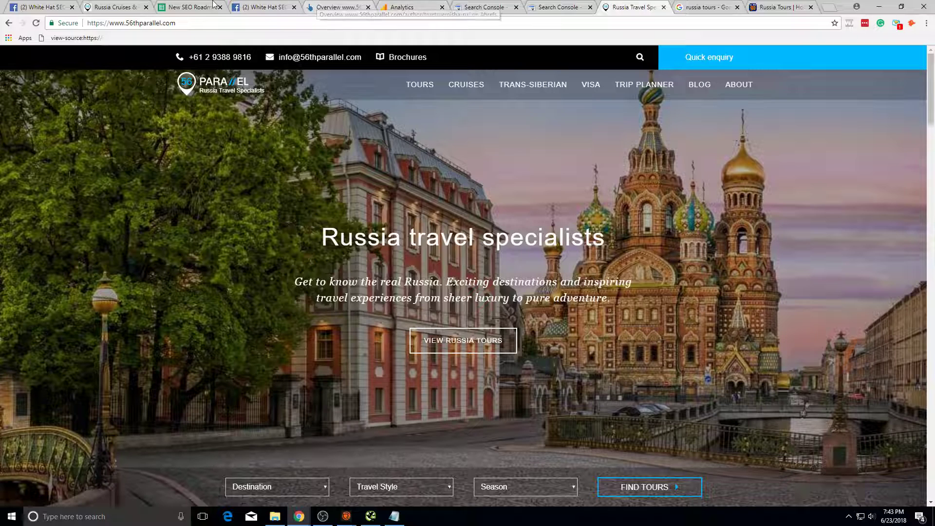
Step: Check the status cells in rows 60–62 of the SEO Roadmap, ending on Keyword Mapping Done
{"action": "key", "text": "ctrl+3"}
{"action": "left_click", "coordinate": [608, 4]}
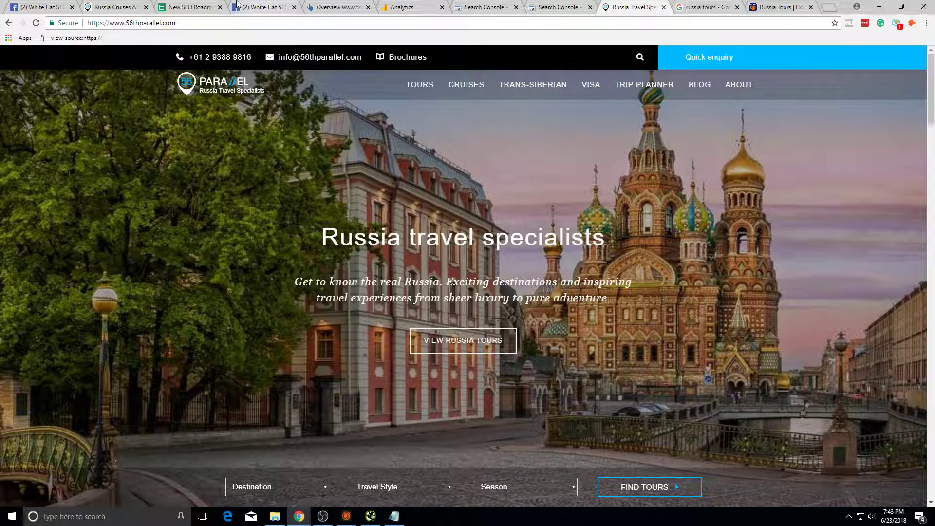
{"action": "left_click", "coordinate": [208, 7]}
{"action": "left_click", "coordinate": [282, 259]}
{"action": "left_click", "coordinate": [292, 247]}
{"action": "left_click", "coordinate": [293, 238]}
{"action": "left_click", "coordinate": [291, 255]}
{"action": "left_click", "coordinate": [295, 241]}
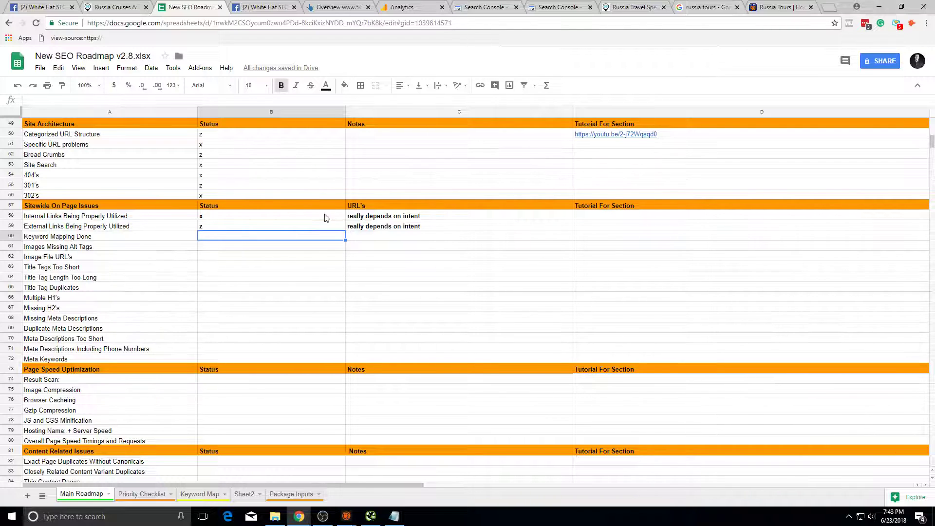
Step: Compare the Search Console analytics and sitemaps reports against the roadmap and the Russia sites
{"action": "left_click", "coordinate": [565, 7]}
{"action": "left_click", "coordinate": [487, 7]}
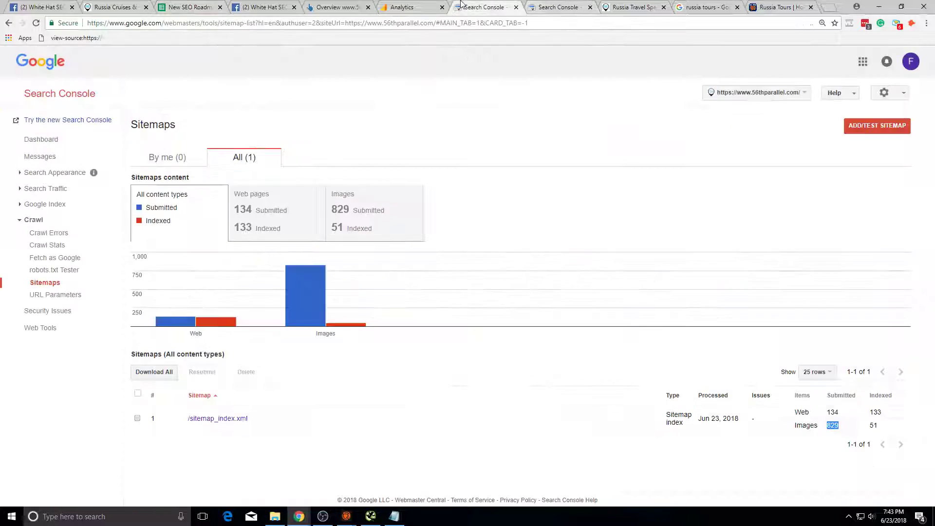
{"action": "left_click", "coordinate": [190, 5]}
{"action": "left_click", "coordinate": [112, 7]}
{"action": "left_click", "coordinate": [190, 7]}
{"action": "left_click", "coordinate": [564, 6]}
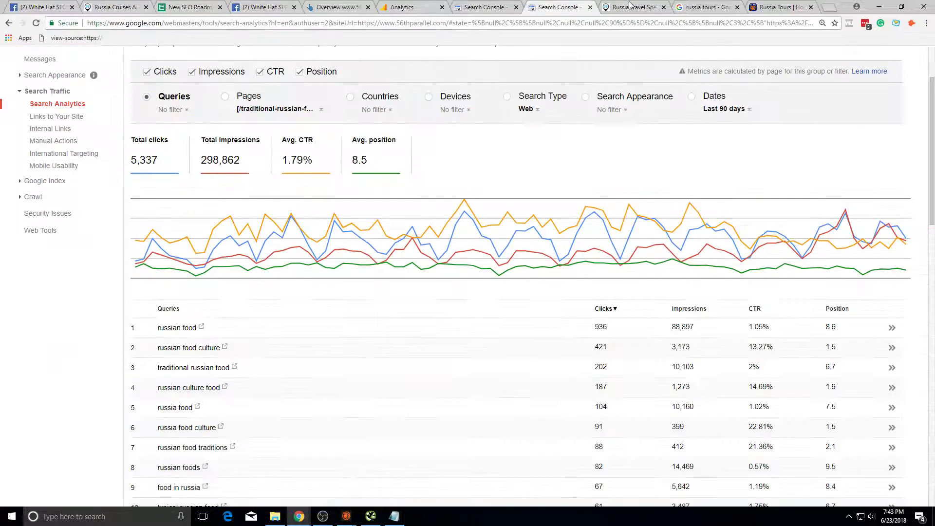
{"action": "left_click", "coordinate": [634, 6]}
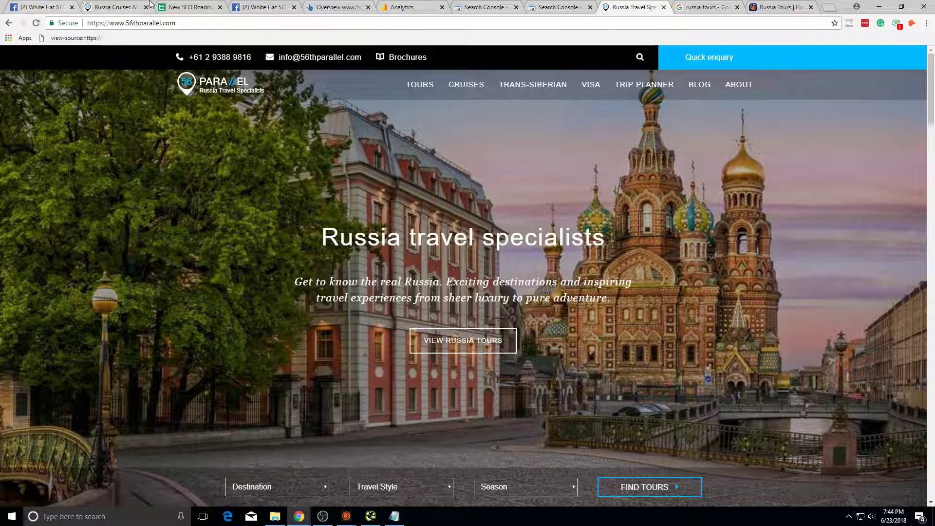
{"action": "left_click", "coordinate": [201, 5]}
Step: On Sheet2, review the current word count in F5 and the values in F6, G10, G14 and G16
{"action": "left_click", "coordinate": [244, 495]}
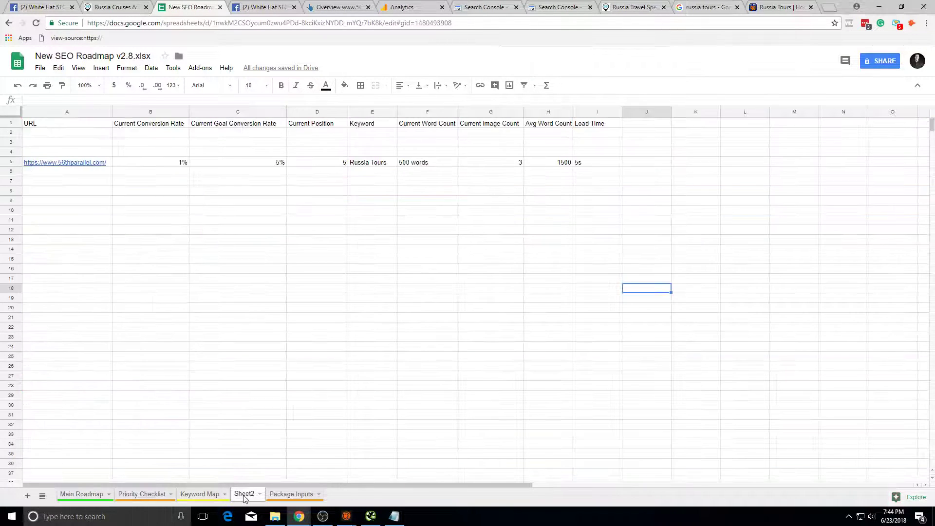
{"action": "double_click", "coordinate": [451, 163]}
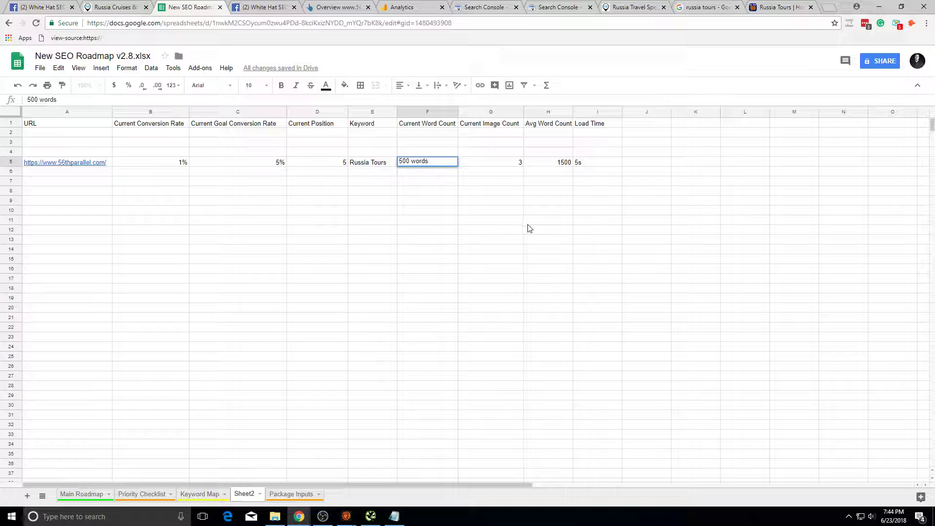
{"action": "left_click", "coordinate": [520, 164]}
{"action": "left_click", "coordinate": [440, 162]}
{"action": "key", "text": "Up"}
{"action": "key", "text": "Down"}
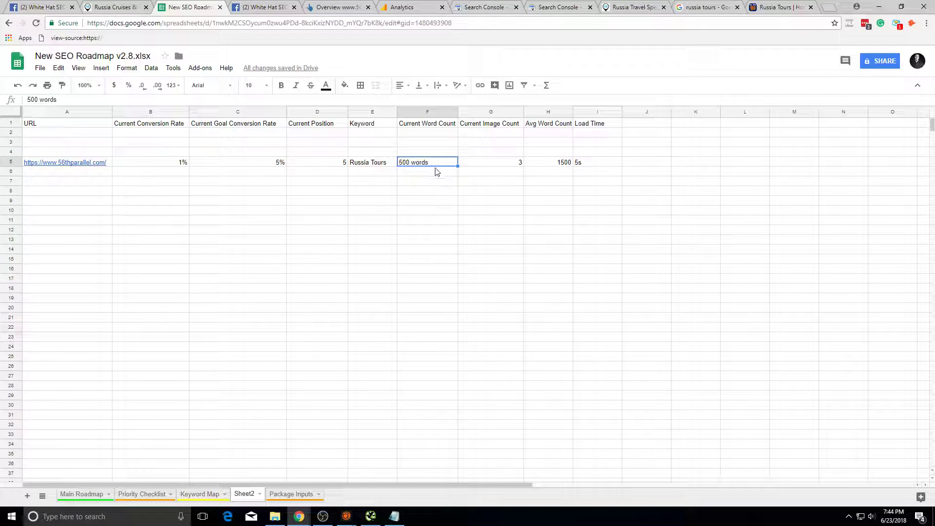
{"action": "left_click", "coordinate": [437, 174]}
{"action": "left_click", "coordinate": [485, 210]}
{"action": "left_click", "coordinate": [506, 249]}
{"action": "left_click", "coordinate": [495, 268]}
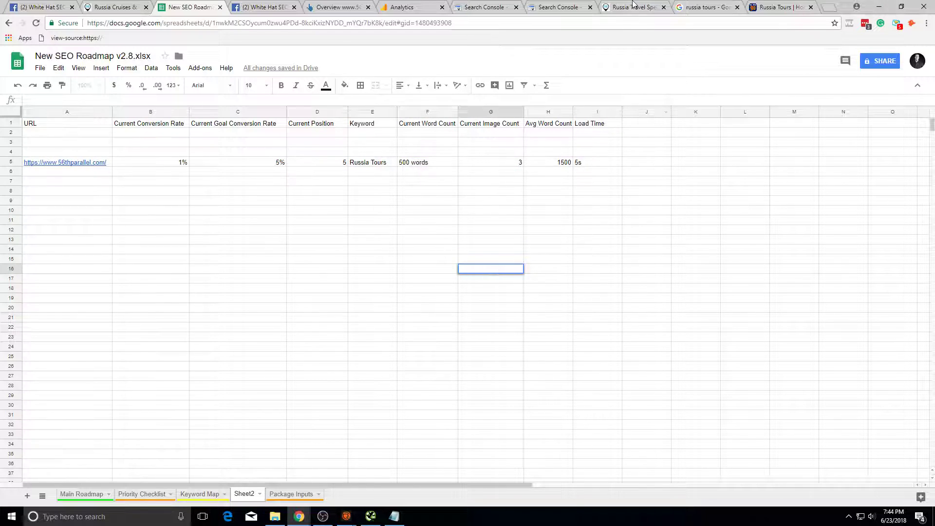
Step: Search Google for 'top seo tools' from the Russia Travel Specialists tab
{"action": "left_click", "coordinate": [633, 6]}
{"action": "left_click", "coordinate": [521, 27]}
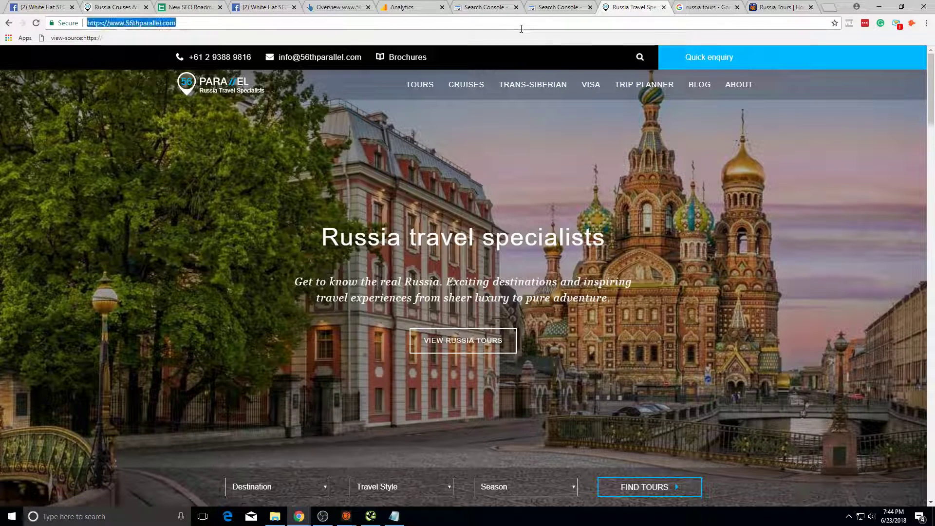
{"action": "type", "text": "brian"}
{"action": "key", "text": "BackSpace"}
{"action": "key", "text": "BackSpace"}
{"action": "key", "text": "BackSpace"}
{"action": "key", "text": "BackSpace"}
{"action": "key", "text": "BackSpace"}
{"action": "type", "text": "top es"}
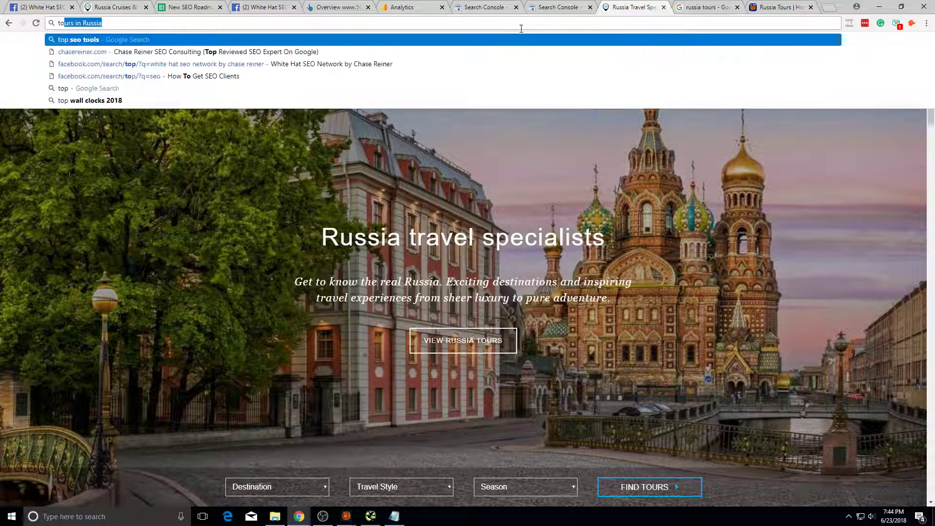
{"action": "key", "text": "BackSpace"}
{"action": "key", "text": "BackSpace"}
{"action": "type", "text": "seo tools"}
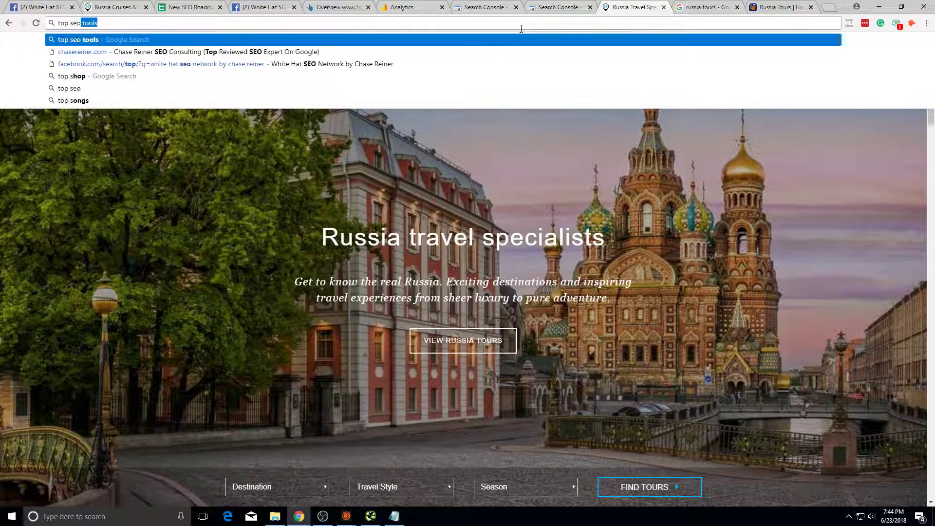
{"action": "key", "text": "Return"}
Step: Browse the top seo tools results and highlight the Backlinko result's snippet
{"action": "scroll", "coordinate": [458, 280], "scroll_direction": "down", "scroll_amount": 8}
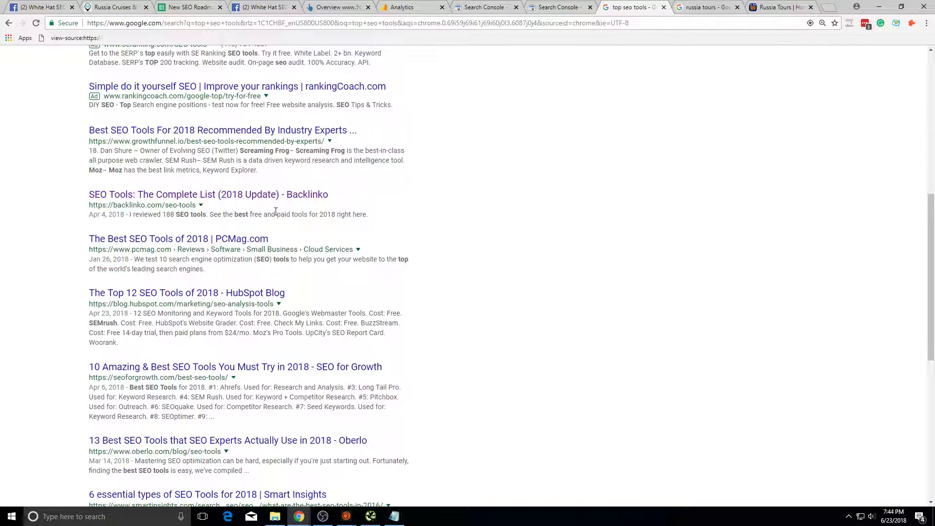
{"action": "scroll", "coordinate": [276, 212], "scroll_direction": "down", "scroll_amount": 6}
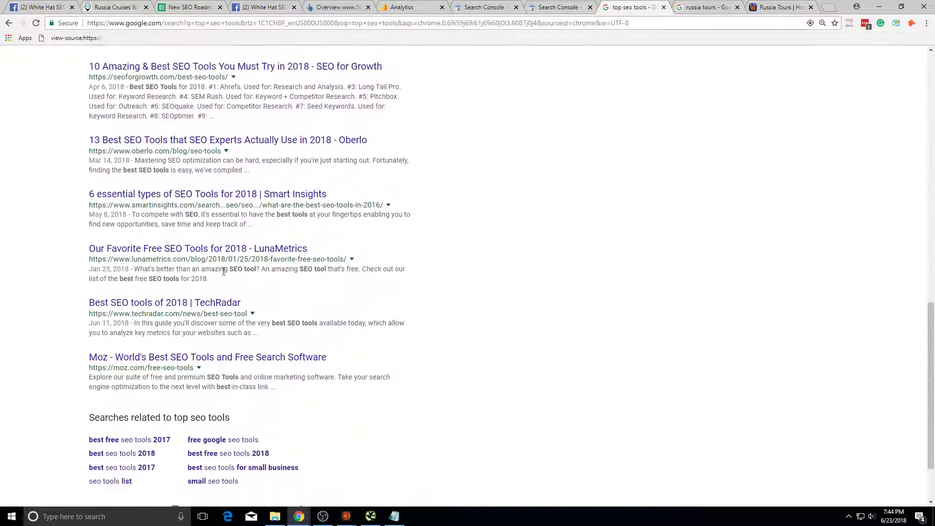
{"action": "scroll", "coordinate": [224, 271], "scroll_direction": "down", "scroll_amount": 2}
{"action": "scroll", "coordinate": [220, 293], "scroll_direction": "up", "scroll_amount": 15}
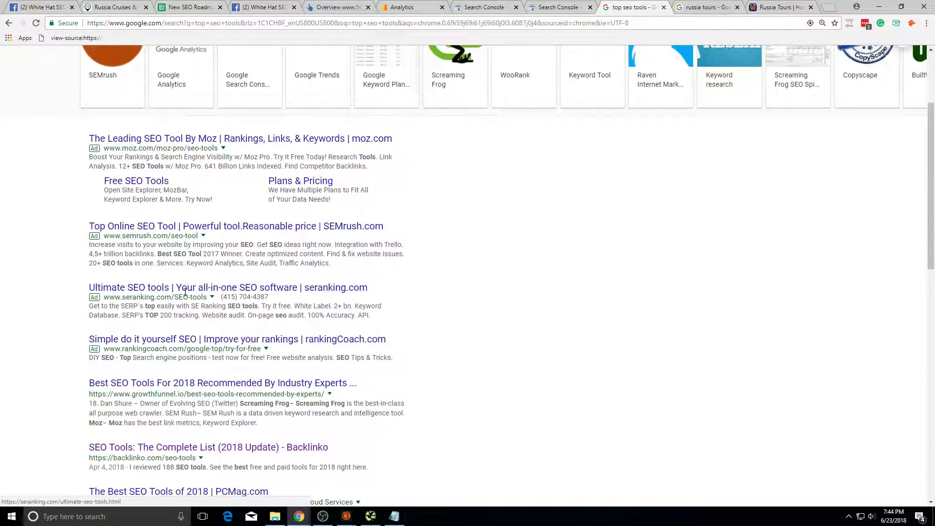
{"action": "scroll", "coordinate": [185, 293], "scroll_direction": "down", "scroll_amount": 4}
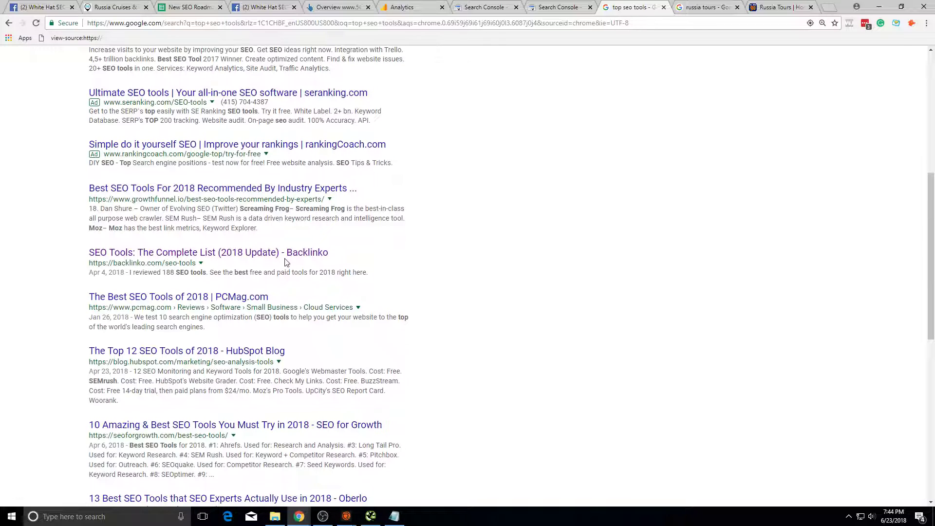
{"action": "triple_click", "coordinate": [214, 276]}
{"action": "double_click", "coordinate": [182, 271]}
Step: Open Backlinko's SEO tools list, skim it, and close that page
{"action": "scroll", "coordinate": [218, 304], "scroll_direction": "down", "scroll_amount": 3}
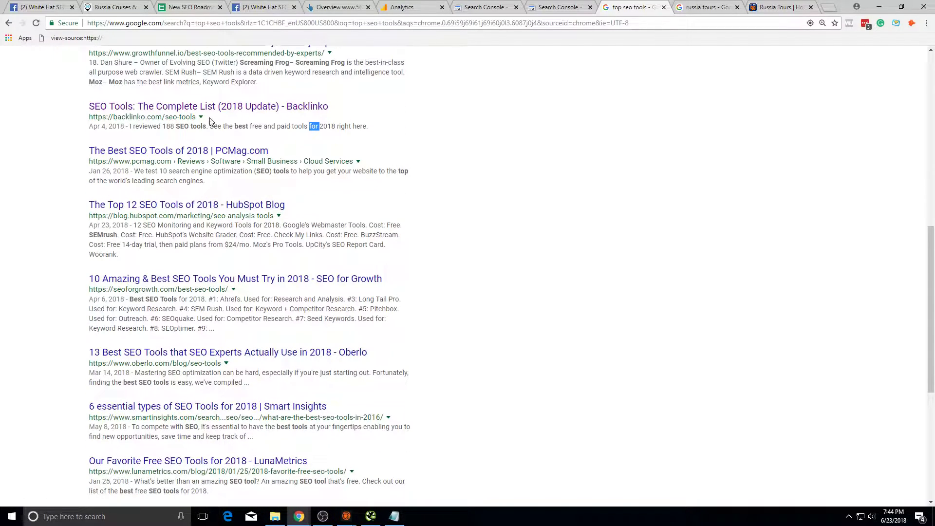
{"action": "scroll", "coordinate": [114, 210], "scroll_direction": "down", "scroll_amount": 5}
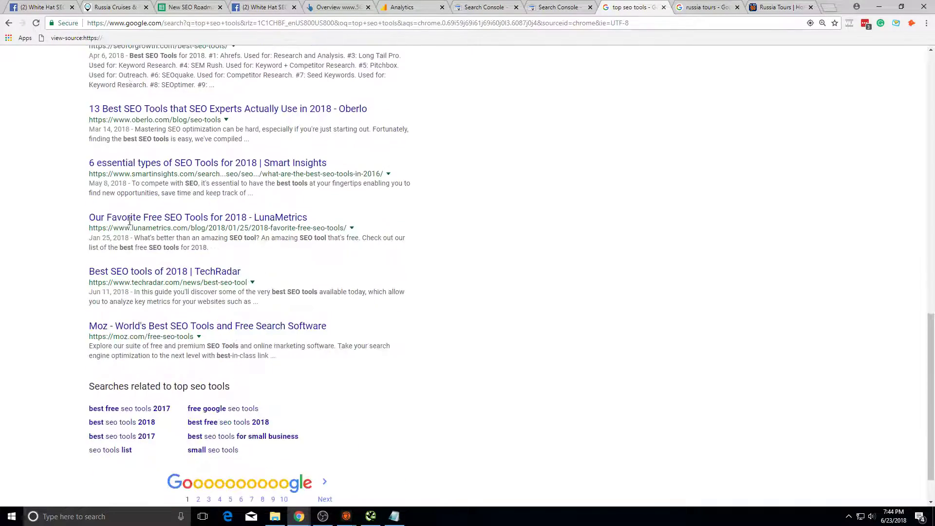
{"action": "scroll", "coordinate": [311, 395], "scroll_direction": "up", "scroll_amount": 12}
{"action": "scroll", "coordinate": [315, 382], "scroll_direction": "down", "scroll_amount": 3}
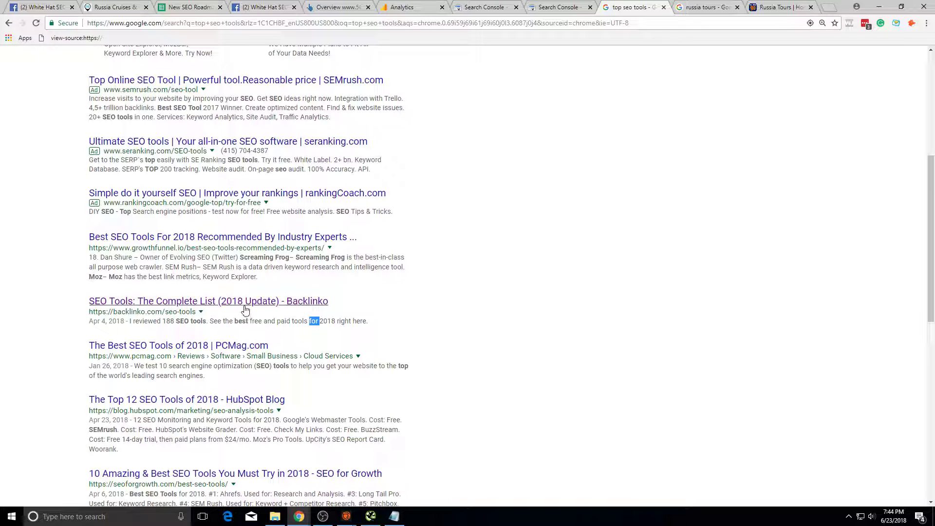
{"action": "left_click", "coordinate": [245, 311]}
{"action": "scroll", "coordinate": [536, 231], "scroll_direction": "down", "scroll_amount": 20}
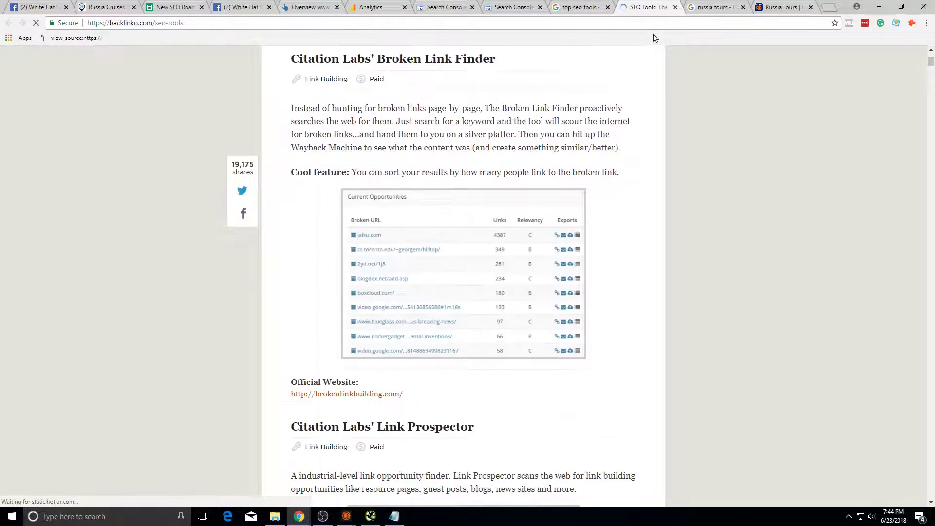
{"action": "scroll", "coordinate": [414, 293], "scroll_direction": "down", "scroll_amount": 4}
{"action": "key", "text": "ctrl+w"}
Step: In the Notepad notes, add a '200 pricings' line below the INDIVIDUAL PRICING WITH DESCRIPTIONS line
{"action": "key", "text": "alt+Tab"}
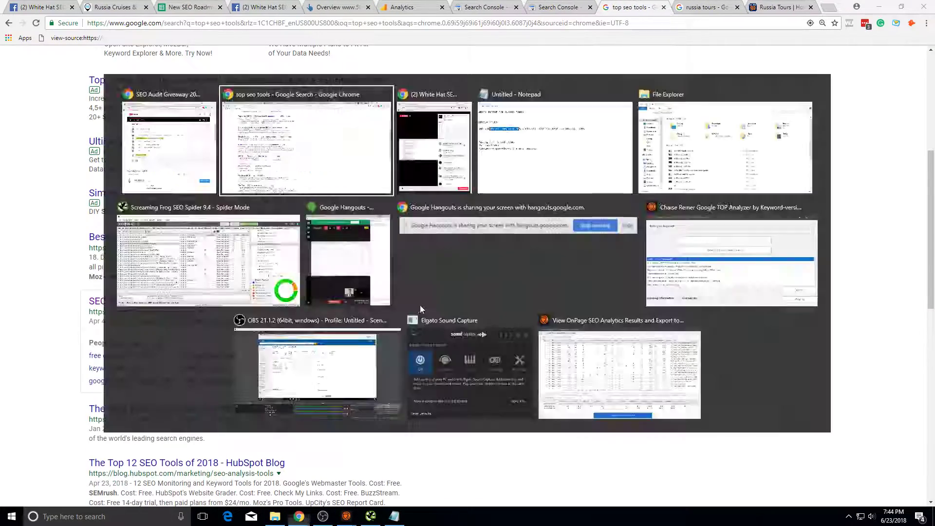
{"action": "key", "text": "alt+Tab"}
{"action": "key", "text": "alt+Tab"}
{"action": "double_click", "coordinate": [453, 166]}
{"action": "left_click", "coordinate": [481, 166]}
{"action": "left_click_drag", "start_coordinate": [508, 166], "coordinate": [243, 182]}
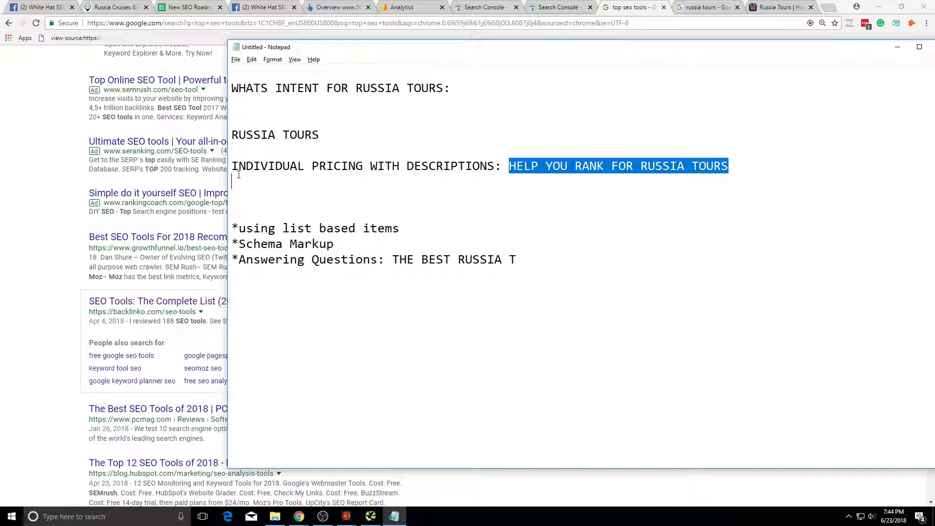
{"action": "left_click", "coordinate": [246, 166]}
{"action": "key", "text": "Return"}
{"action": "key", "text": "Return"}
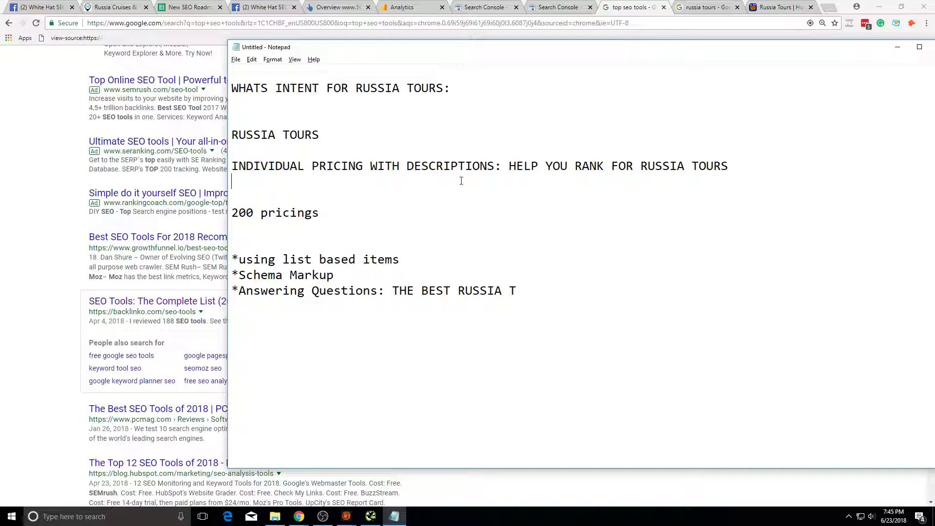
{"action": "left_click", "coordinate": [121, 162]}
Step: Return to the 56thparallel.com homepage, dismiss the app prompt, and bring up the russia tours results
{"action": "scroll", "coordinate": [507, 229], "scroll_direction": "up", "scroll_amount": 5}
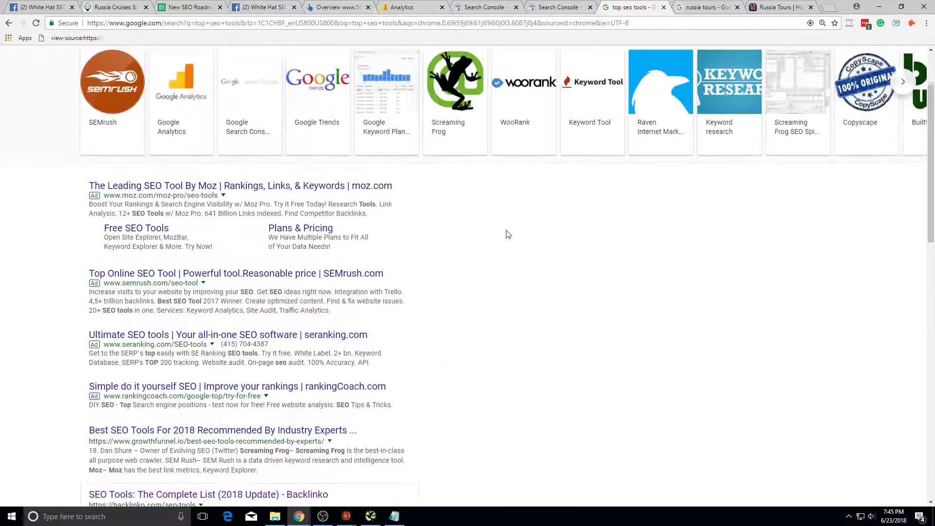
{"action": "left_click", "coordinate": [9, 23]}
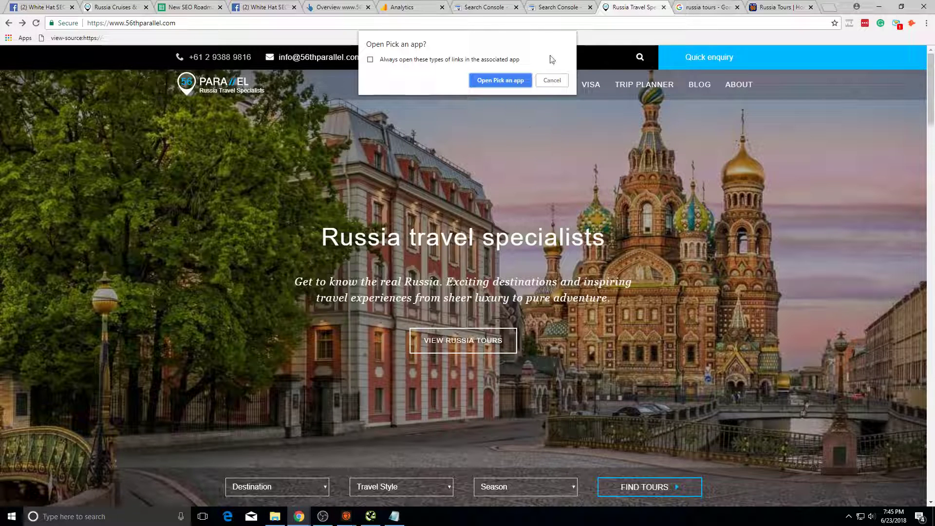
{"action": "left_click", "coordinate": [558, 83]}
{"action": "left_click", "coordinate": [715, 9]}
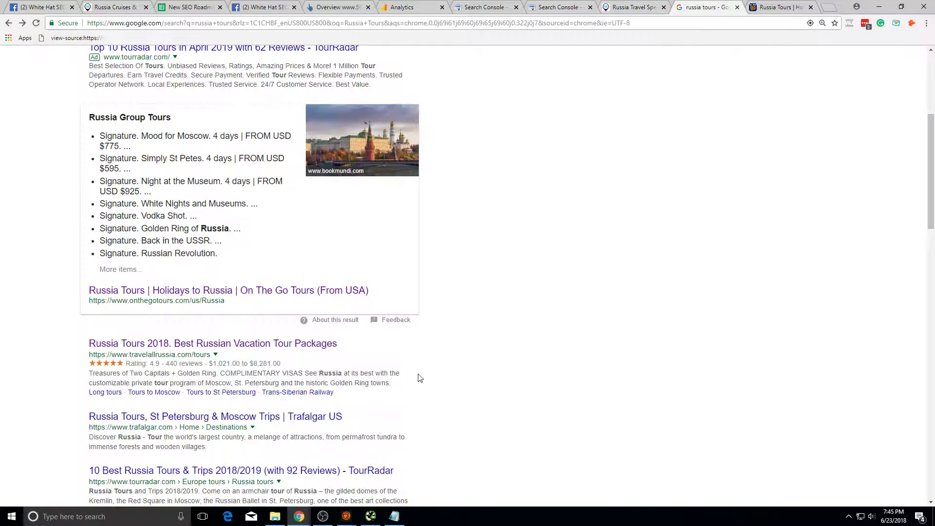
Step: Scroll to the Russia Group Tours box and highlight parts of its tour list
{"action": "scroll", "coordinate": [409, 341], "scroll_direction": "up", "scroll_amount": 5}
{"action": "scroll", "coordinate": [290, 159], "scroll_direction": "down", "scroll_amount": 7}
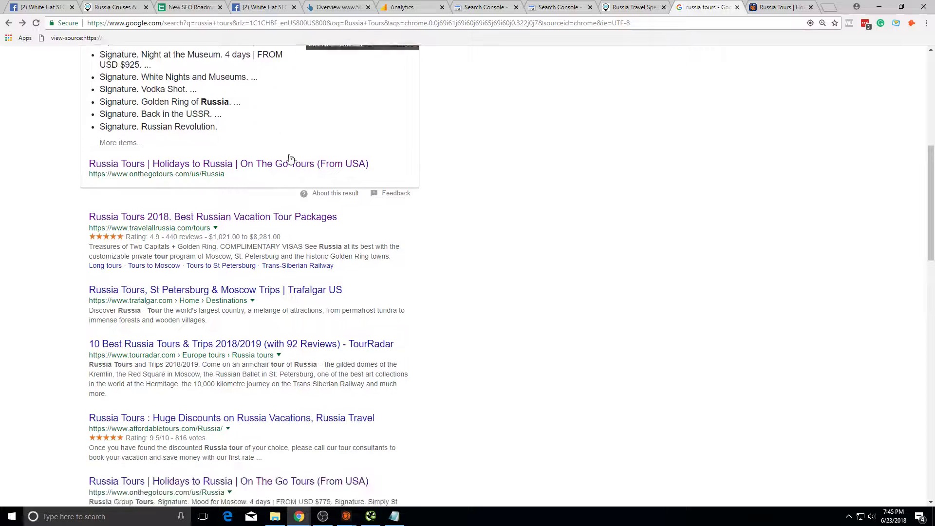
{"action": "scroll", "coordinate": [290, 158], "scroll_direction": "up", "scroll_amount": 7}
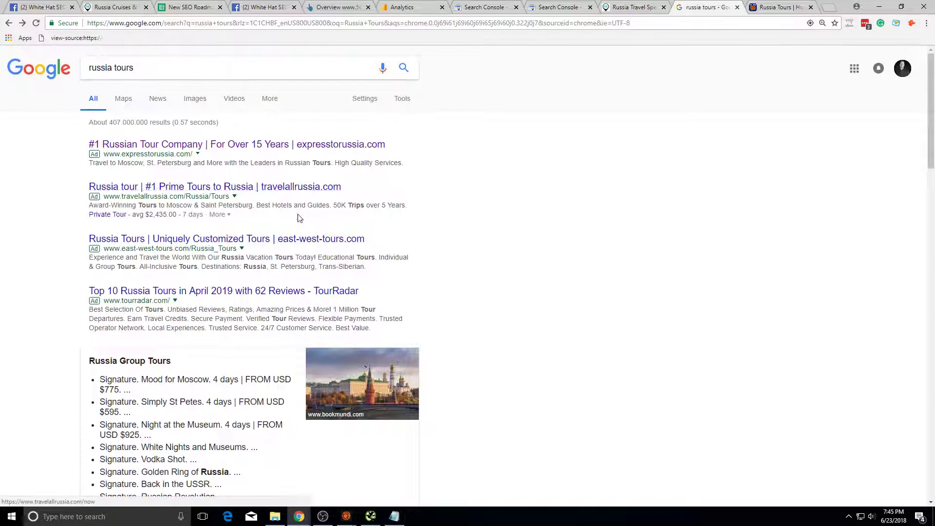
{"action": "scroll", "coordinate": [270, 332], "scroll_direction": "down", "scroll_amount": 2}
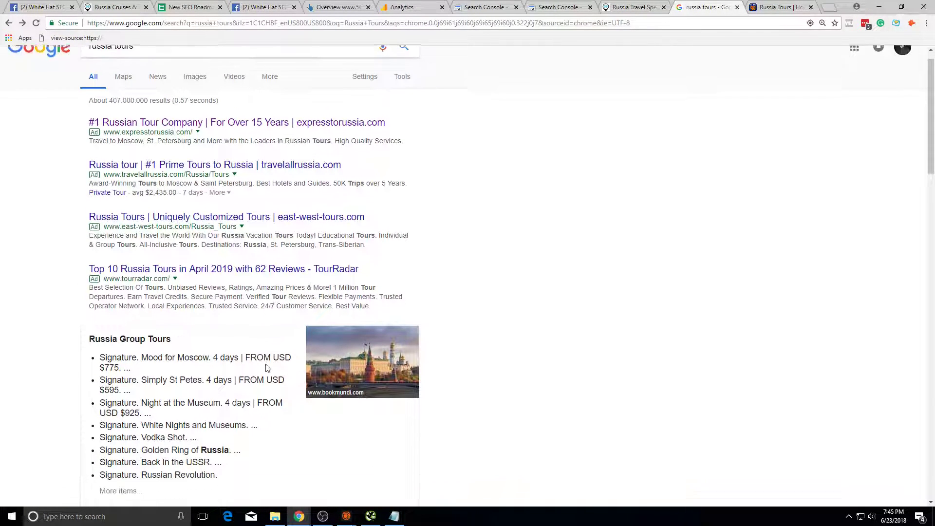
{"action": "left_click_drag", "start_coordinate": [248, 292], "coordinate": [258, 351]}
{"action": "left_click_drag", "start_coordinate": [279, 401], "coordinate": [153, 233]}
{"action": "left_click", "coordinate": [212, 334]}
{"action": "left_click_drag", "start_coordinate": [243, 375], "coordinate": [149, 266]}
{"action": "left_click", "coordinate": [166, 298]}
Step: Highlight the signature tour entries in the Russia Group Tours list, then return to the top
{"action": "scroll", "coordinate": [225, 378], "scroll_direction": "down", "scroll_amount": 4}
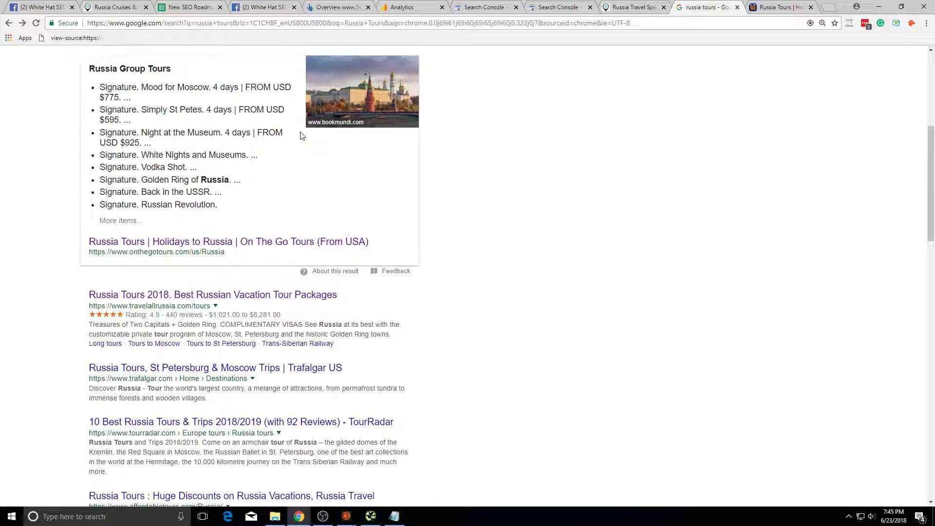
{"action": "scroll", "coordinate": [536, 166], "scroll_direction": "down", "scroll_amount": 1}
{"action": "scroll", "coordinate": [382, 363], "scroll_direction": "up", "scroll_amount": 4}
{"action": "scroll", "coordinate": [202, 240], "scroll_direction": "down", "scroll_amount": 3}
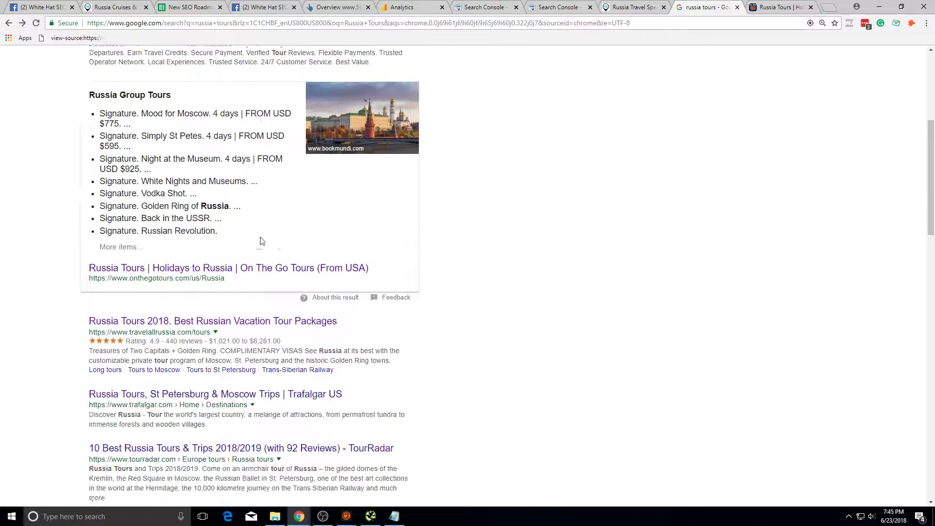
{"action": "scroll", "coordinate": [455, 243], "scroll_direction": "up", "scroll_amount": 4}
{"action": "scroll", "coordinate": [194, 219], "scroll_direction": "down", "scroll_amount": 2}
{"action": "left_click_drag", "start_coordinate": [105, 195], "coordinate": [161, 319]}
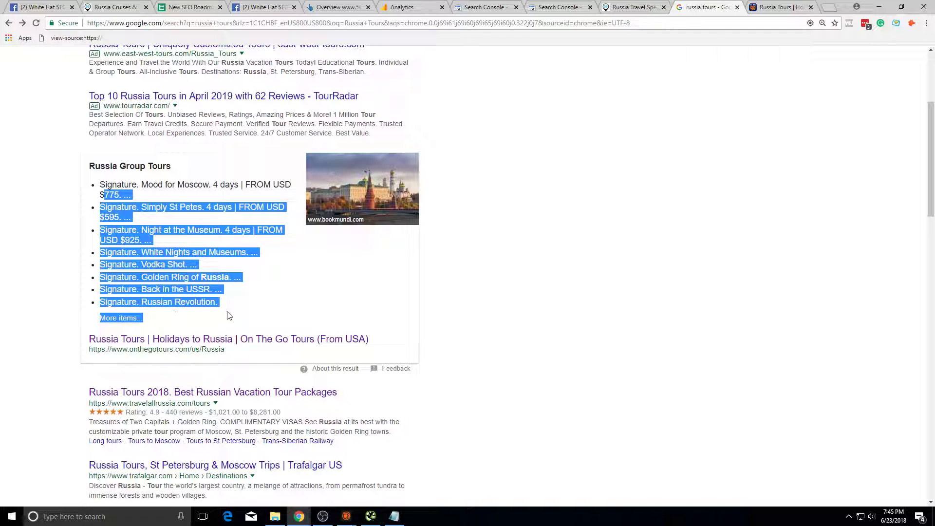
{"action": "left_click_drag", "start_coordinate": [229, 315], "coordinate": [143, 230]}
{"action": "left_click", "coordinate": [151, 227]}
{"action": "scroll", "coordinate": [388, 310], "scroll_direction": "up", "scroll_amount": 4}
{"action": "left_click", "coordinate": [274, 65]}
Step: Replace the query with 'begginer fishing tips' and run the search
{"action": "key", "text": "ctrl+a"}
{"action": "type", "text": "fis"}
{"action": "key", "text": "BackSpace"}
{"action": "key", "text": "BackSpace"}
{"action": "key", "text": "BackSpace"}
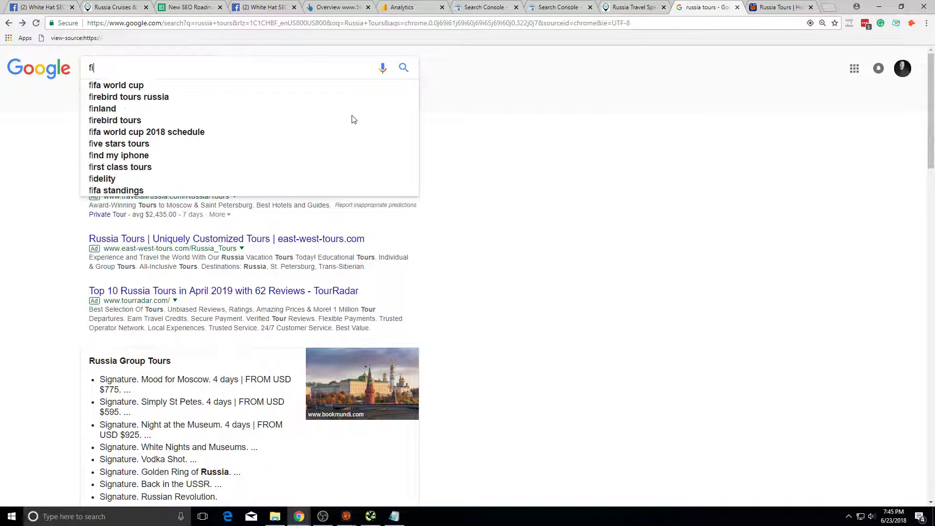
{"action": "type", "text": "begginer fishing tips"}
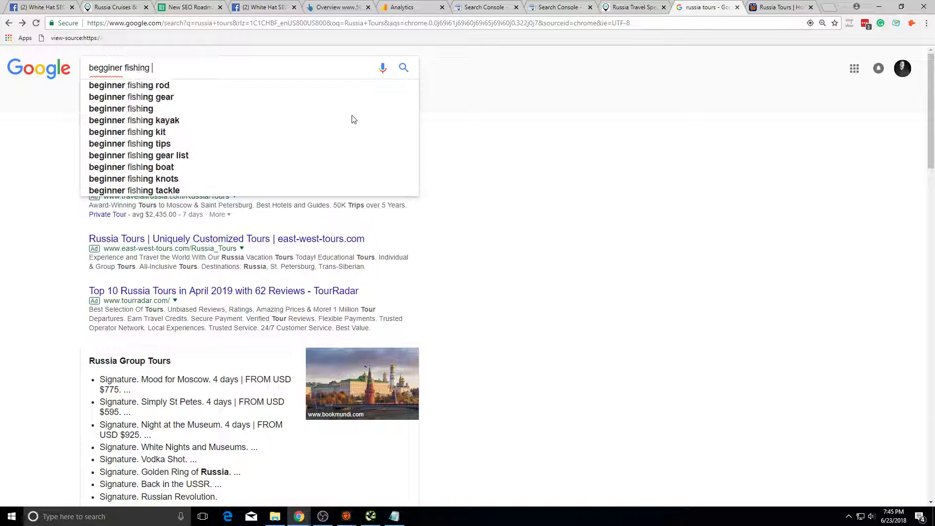
{"action": "key", "text": "Return"}
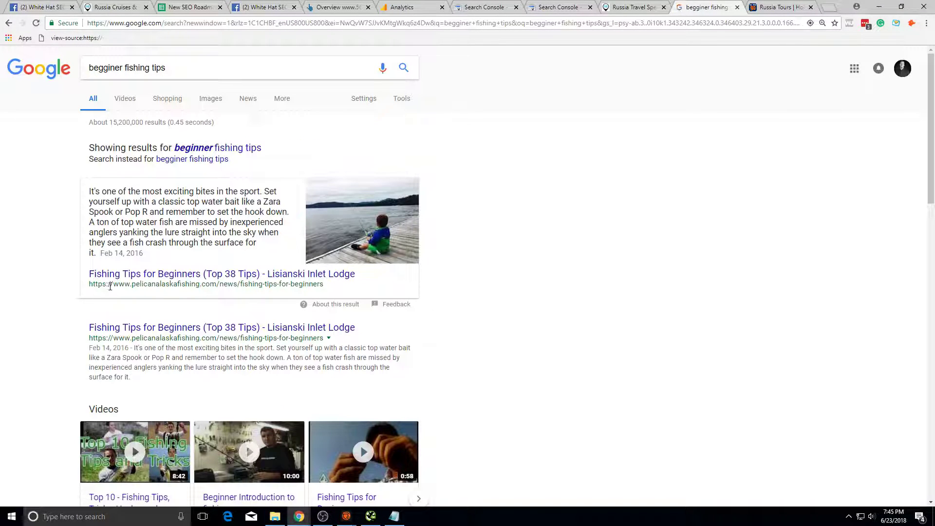
{"action": "triple_click", "coordinate": [166, 284]}
{"action": "left_click", "coordinate": [195, 287]}
{"action": "left_click_drag", "start_coordinate": [215, 287], "coordinate": [1, 274]}
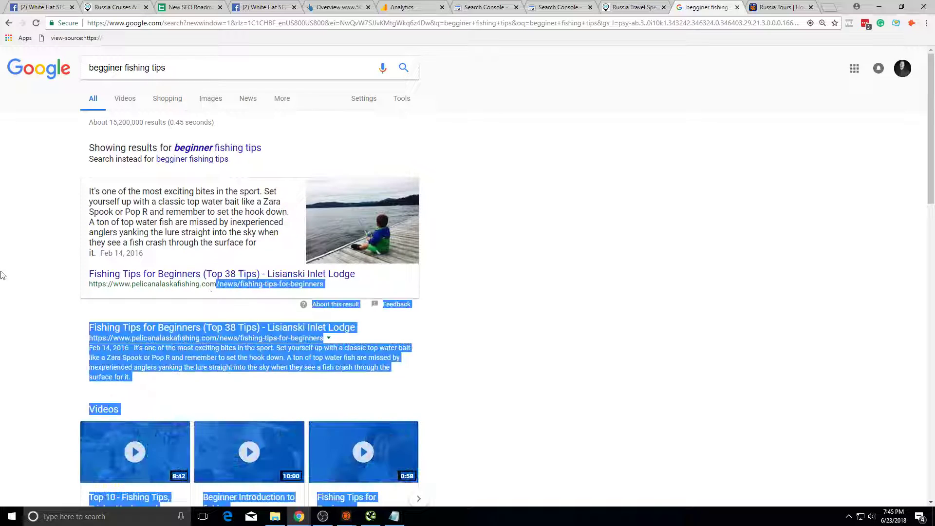
{"action": "left_click", "coordinate": [209, 291]}
{"action": "left_click_drag", "start_coordinate": [216, 287], "coordinate": [88, 282]}
{"action": "key", "text": "ctrl+c"}
{"action": "left_click", "coordinate": [700, 276]}
{"action": "scroll", "coordinate": [73, 287], "scroll_direction": "down", "scroll_amount": 7}
{"action": "scroll", "coordinate": [194, 298], "scroll_direction": "up", "scroll_amount": 4}
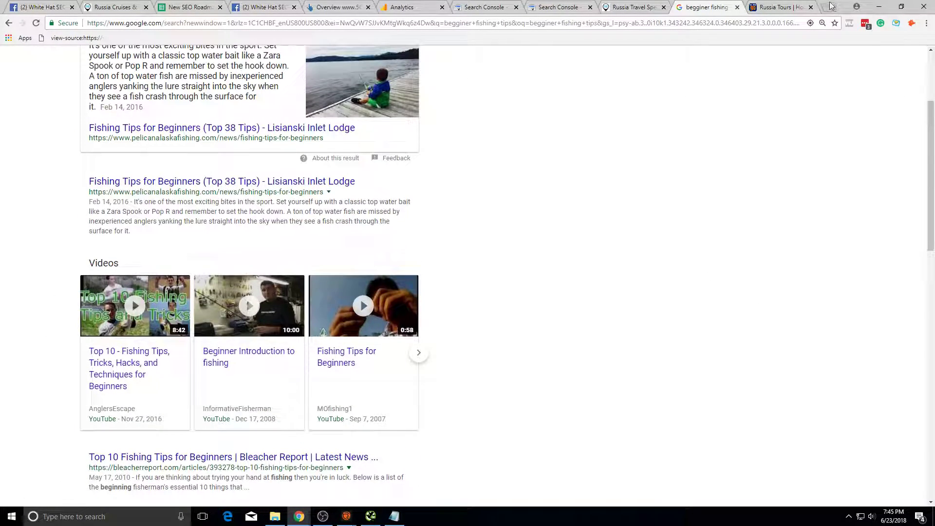
Step: In a new SEMrush tab, paste the pelicanalaskafishing.com domain and run its overview
{"action": "left_click", "coordinate": [830, 7]}
{"action": "type", "text": "s"}
{"action": "key", "text": "Return"}
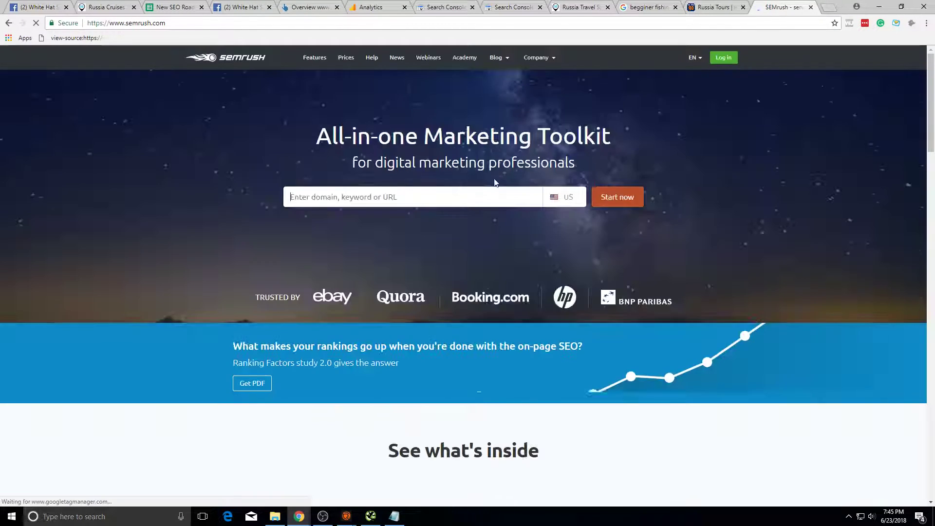
{"action": "key", "text": "ctrl+v"}
{"action": "left_click", "coordinate": [628, 195]}
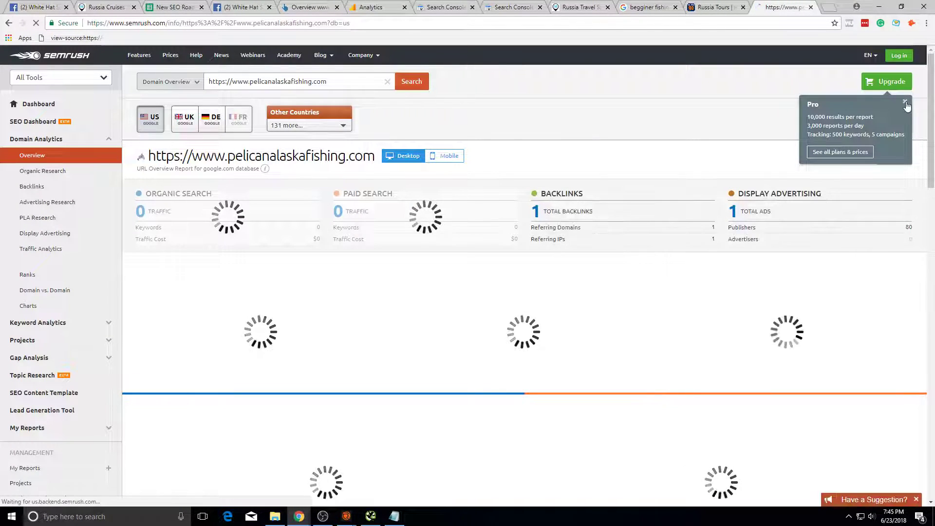
{"action": "left_click", "coordinate": [905, 103]}
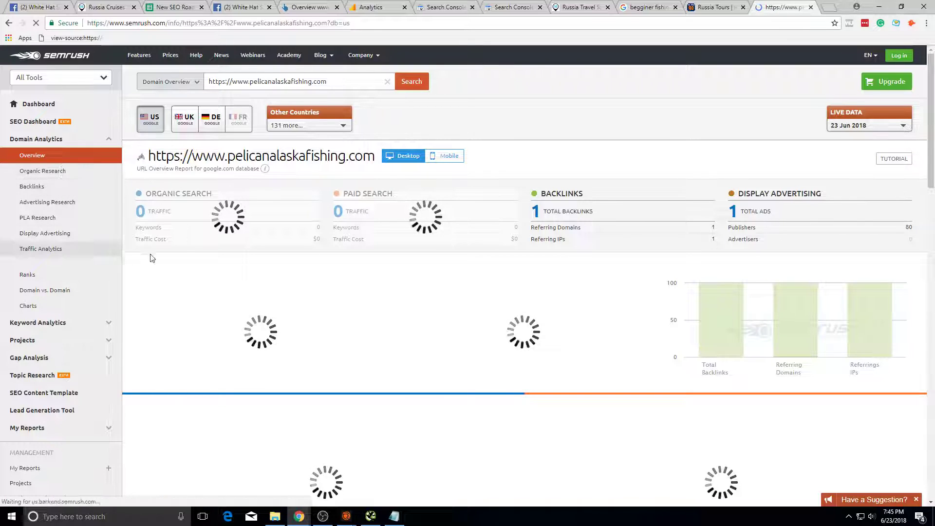
Step: View pelicanalaskafishing.com's organic keyword positions in SEMrush Organic Research
{"action": "left_click", "coordinate": [97, 171]}
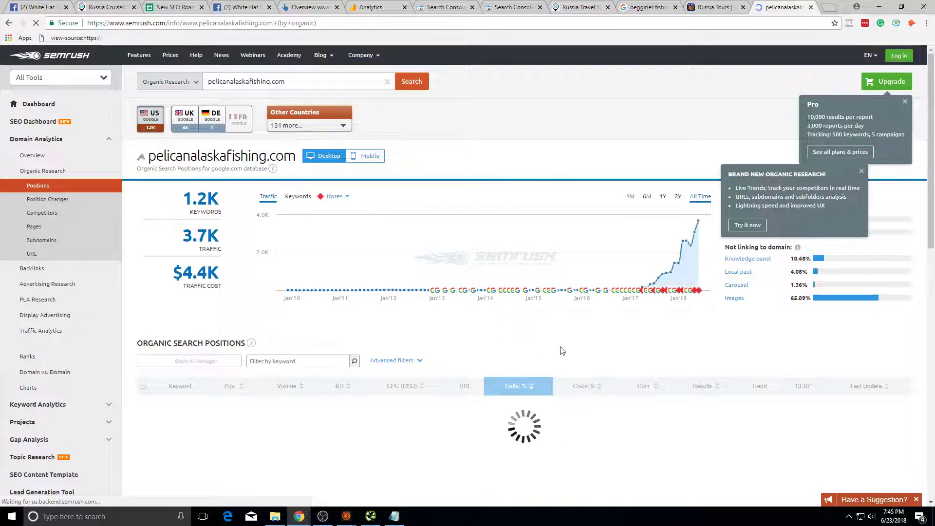
{"action": "left_click", "coordinate": [861, 171]}
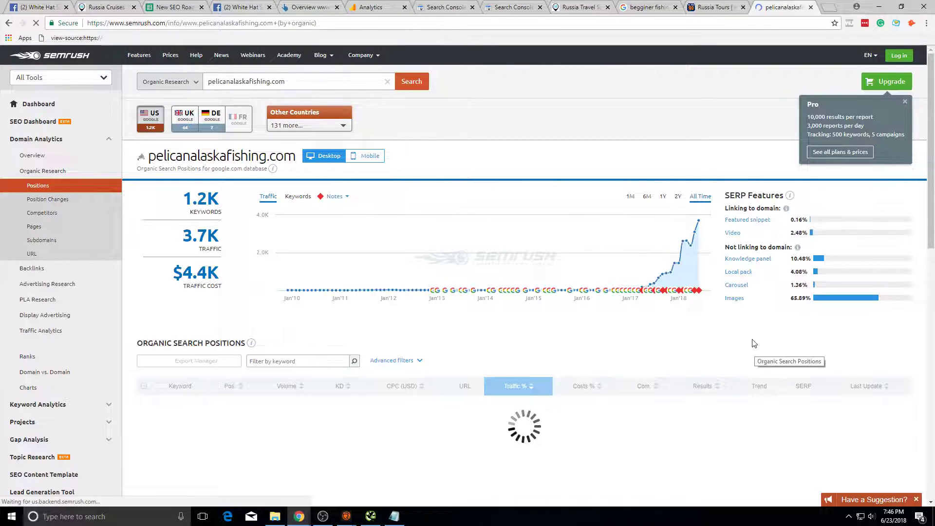
{"action": "scroll", "coordinate": [231, 324], "scroll_direction": "down", "scroll_amount": 4}
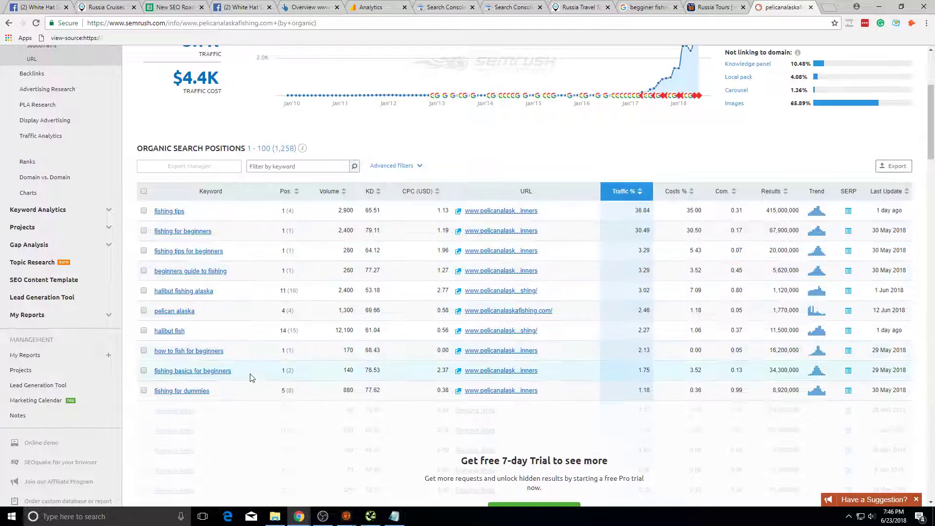
{"action": "scroll", "coordinate": [369, 274], "scroll_direction": "up", "scroll_amount": 3}
{"action": "mouse_move", "coordinate": [706, 193]}
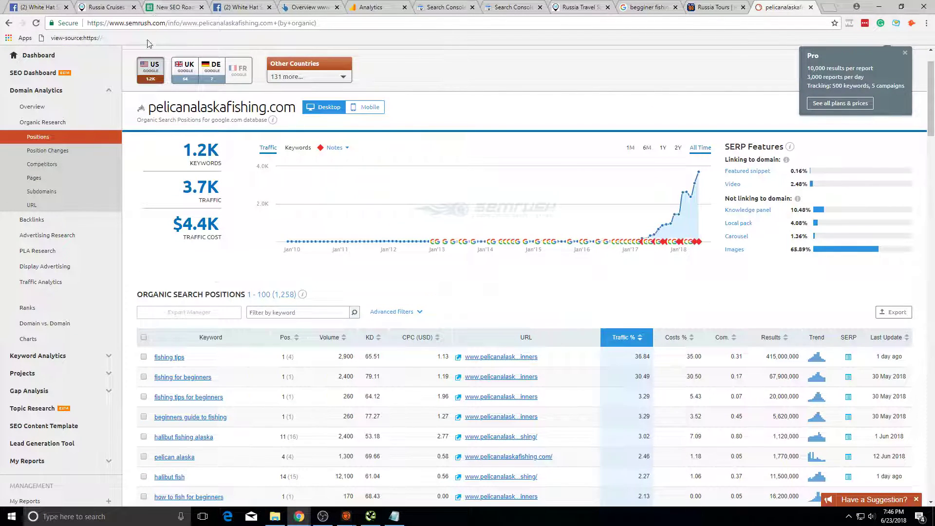
Step: Go back to Sheet2 of the New SEO Roadmap spreadsheet
{"action": "left_click", "coordinate": [161, 7]}
{"action": "left_click", "coordinate": [140, 7]}
{"action": "left_click", "coordinate": [157, 4]}
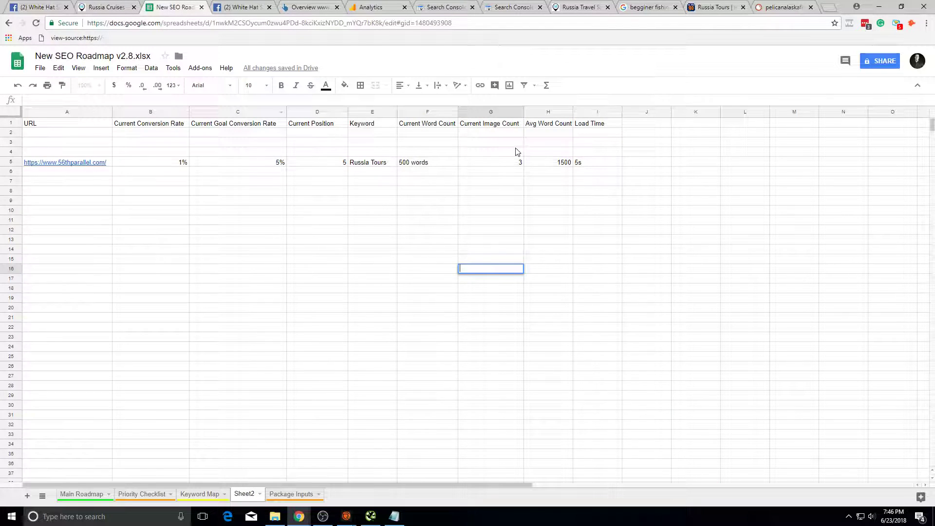
Step: On Main Roadmap, mark Keyword Mapping Done and Images Missing Alt Tags as z
{"action": "left_click", "coordinate": [174, 181]}
{"action": "left_click", "coordinate": [99, 495]}
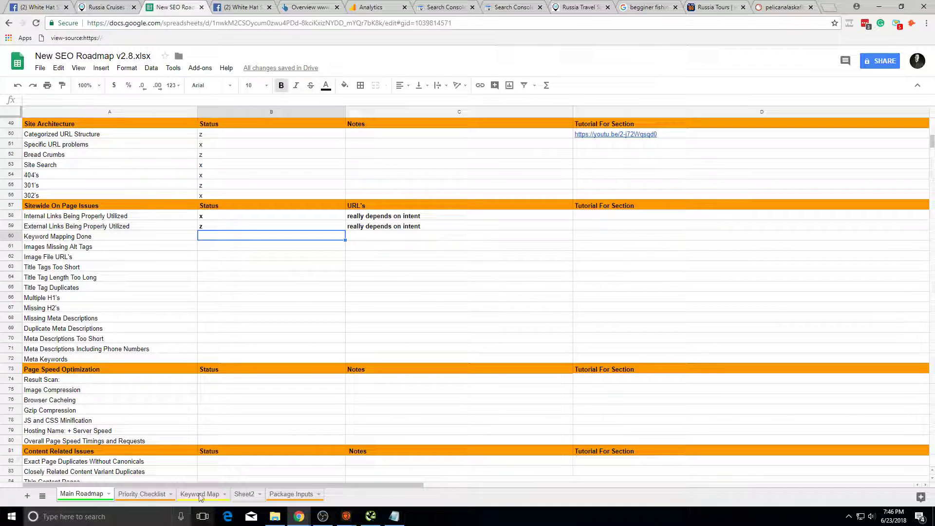
{"action": "left_click", "coordinate": [221, 244]}
{"action": "key", "text": "Up"}
{"action": "type", "text": "z"}
{"action": "key", "text": "Return"}
{"action": "type", "text": "z"}
{"action": "key", "text": "Return"}
Step: Mark Image File URL's, Title Tags Too Short and Title Tag Length Too Long as x
{"action": "type", "text": "x"}
{"action": "key", "text": "Return"}
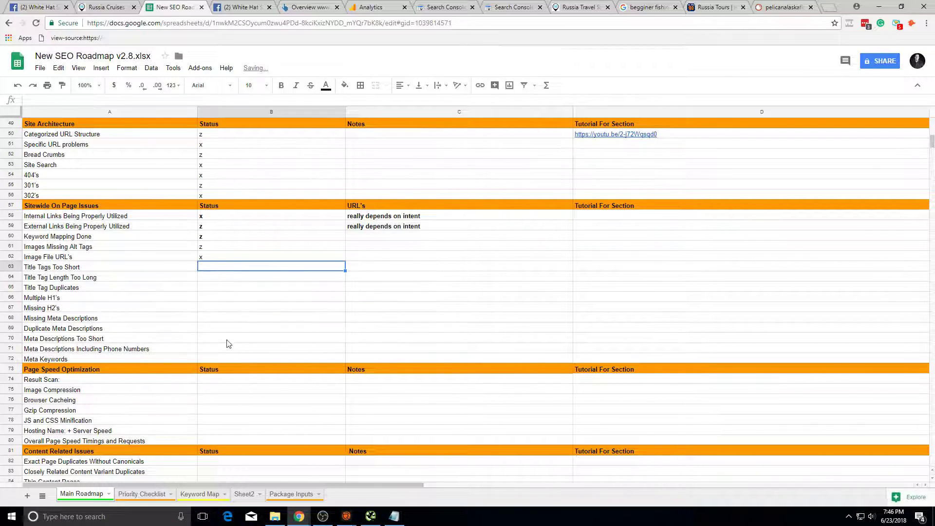
{"action": "type", "text": "x"}
{"action": "key", "text": "Return"}
{"action": "type", "text": "x"}
{"action": "key", "text": "Return"}
Step: Mark Missing H2's and the remaining Sitewide On Page Issues as x
{"action": "type", "text": "x"}
Step: Load gtmetrix.com in the other browser tab
{"action": "key", "text": "Return"}
{"action": "left_click", "coordinate": [240, 307]}
{"action": "type", "text": "x"}
{"action": "left_click", "coordinate": [236, 300]}
{"action": "type", "text": "x"}
{"action": "left_click", "coordinate": [233, 318]}
{"action": "type", "text": "x"}
{"action": "left_click", "coordinate": [231, 338]}
{"action": "type", "text": "x"}
{"action": "left_click", "coordinate": [238, 329]}
{"action": "type", "text": "x"}
{"action": "left_click", "coordinate": [236, 348]}
{"action": "type", "text": "x"}
{"action": "left_click", "coordinate": [236, 359]}
{"action": "type", "text": "x"}
{"action": "left_click", "coordinate": [243, 380]}
{"action": "scroll", "coordinate": [246, 395], "scroll_direction": "down", "scroll_amount": 1}
{"action": "left_click", "coordinate": [631, 5]}
{"action": "left_click", "coordinate": [626, 24]}
{"action": "type", "text": "gtm"}
{"action": "key", "text": "Return"}
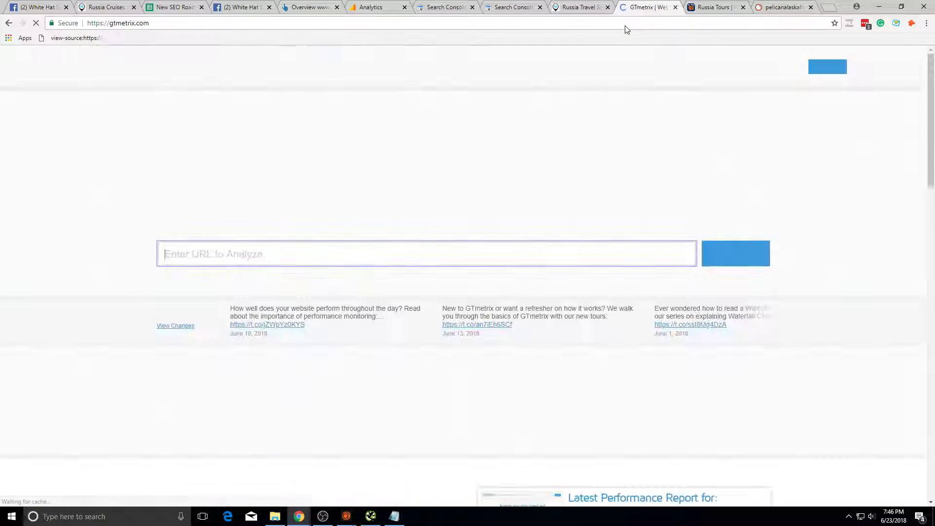
Step: Return to the New SEO Roadmap spreadsheet and scroll through the Main Roadmap
{"action": "left_click", "coordinate": [307, 7]}
{"action": "left_click", "coordinate": [241, 7]}
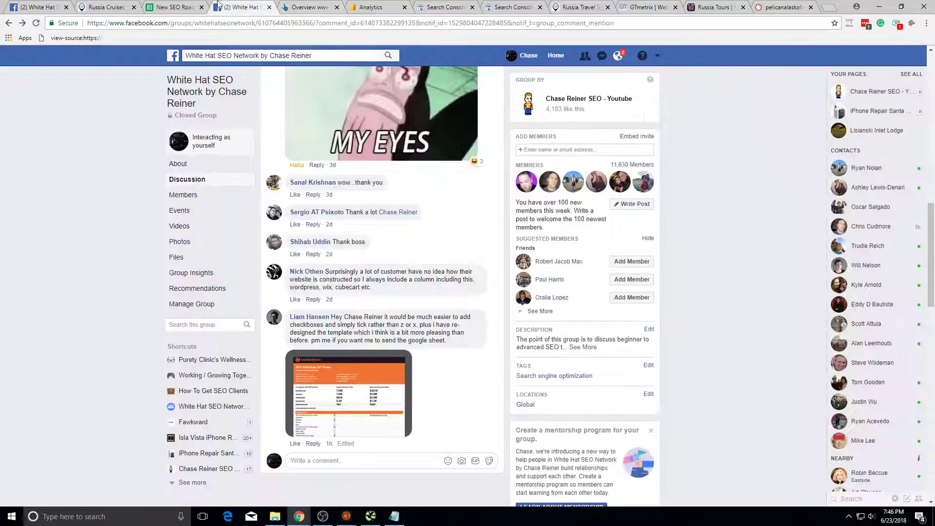
{"action": "left_click", "coordinate": [173, 7]}
{"action": "scroll", "coordinate": [320, 338], "scroll_direction": "down", "scroll_amount": 10}
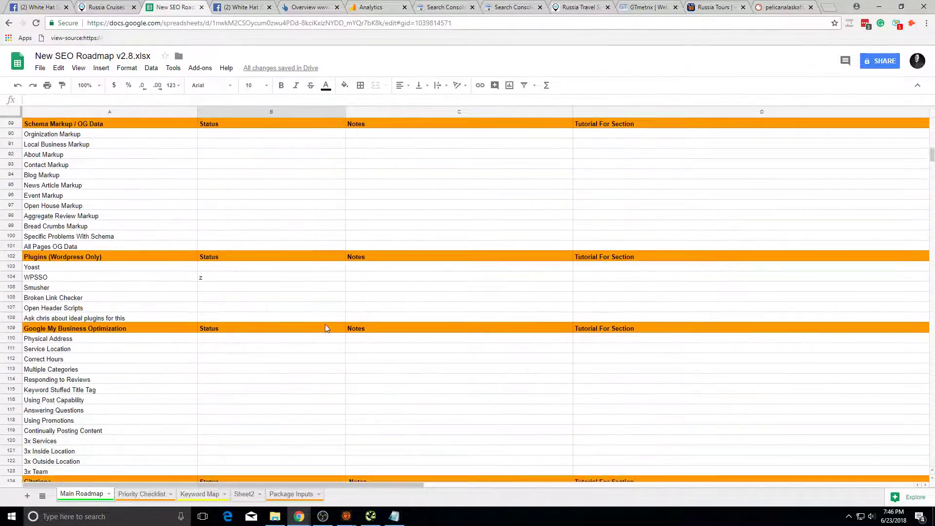
{"action": "scroll", "coordinate": [327, 327], "scroll_direction": "down", "scroll_amount": 4}
{"action": "scroll", "coordinate": [404, 326], "scroll_direction": "down", "scroll_amount": 8}
{"action": "scroll", "coordinate": [477, 326], "scroll_direction": "up", "scroll_amount": 13}
{"action": "scroll", "coordinate": [271, 443], "scroll_direction": "up", "scroll_amount": 14}
Step: Glance at the Priority Checklist, then go back to Main Roadmap and select Using Promotions
{"action": "left_click", "coordinate": [128, 495]}
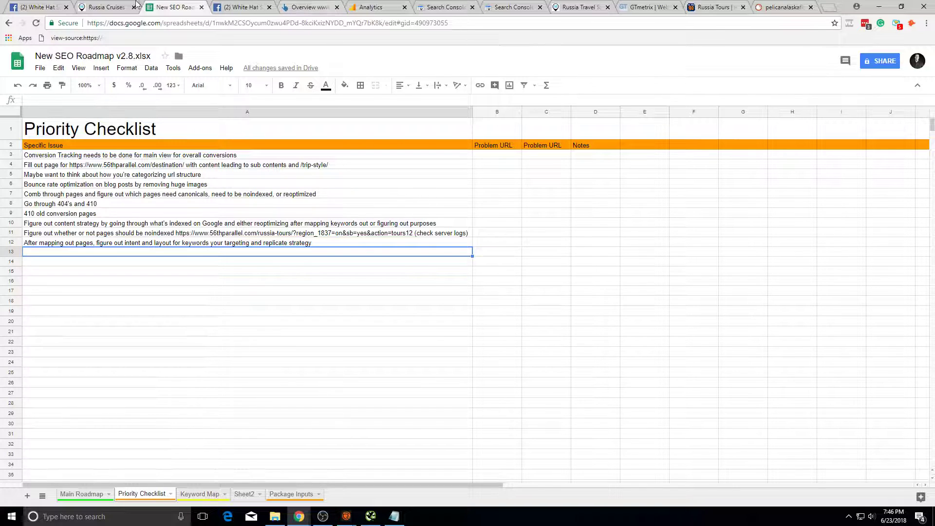
{"action": "left_click", "coordinate": [81, 494]}
{"action": "scroll", "coordinate": [106, 395], "scroll_direction": "down", "scroll_amount": 8}
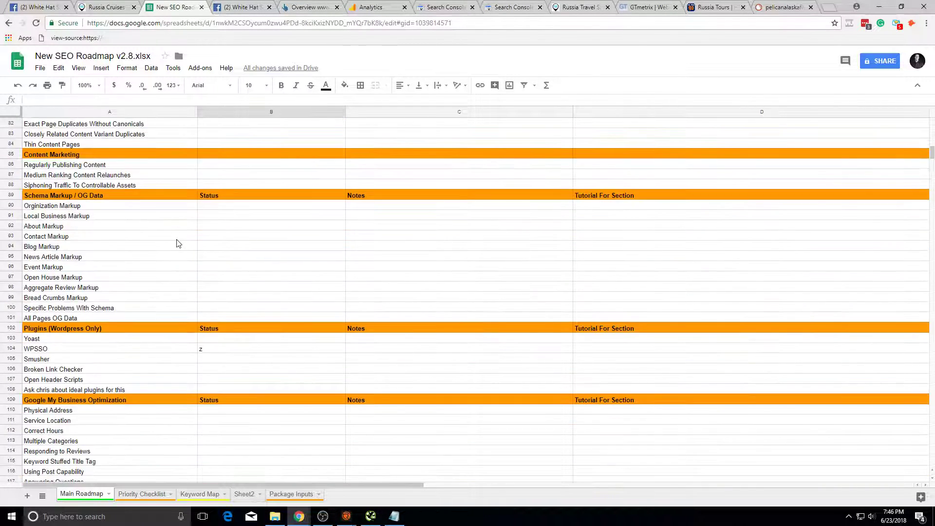
{"action": "scroll", "coordinate": [142, 238], "scroll_direction": "down", "scroll_amount": 12}
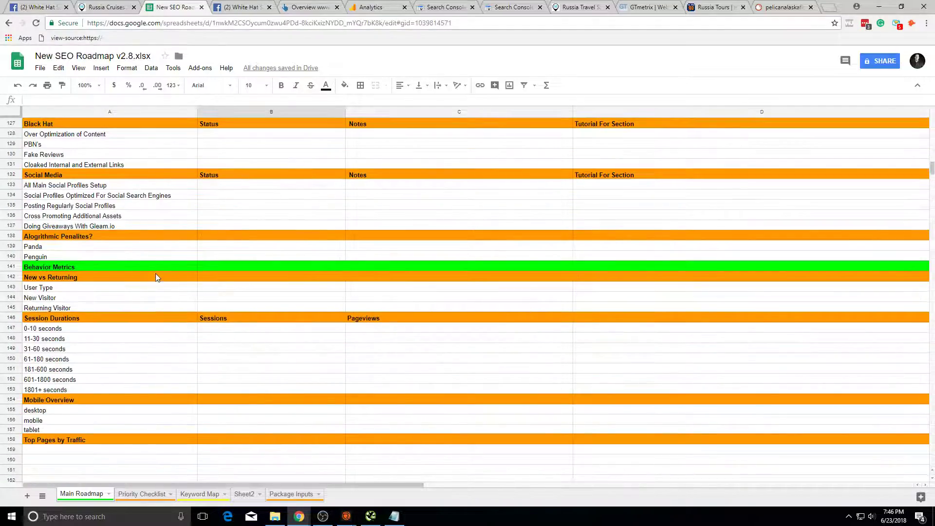
{"action": "scroll", "coordinate": [156, 277], "scroll_direction": "up", "scroll_amount": 10}
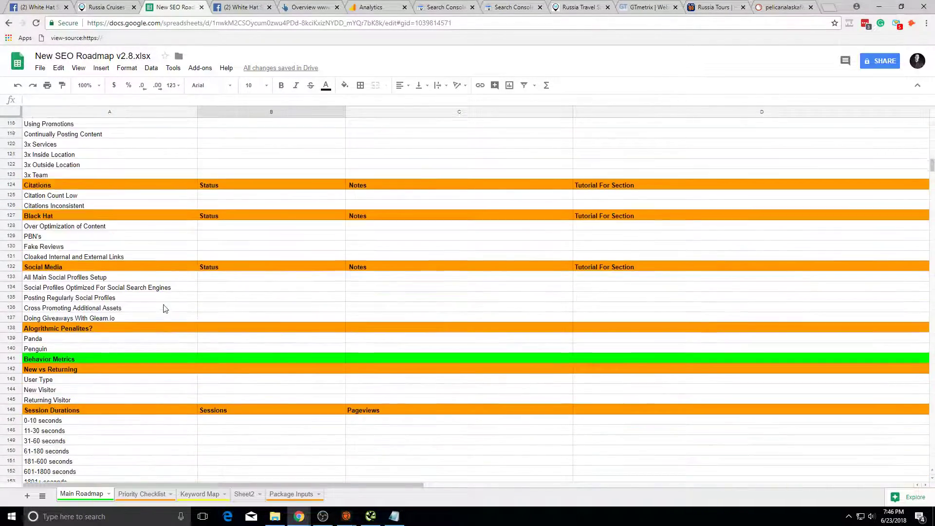
{"action": "left_click_drag", "start_coordinate": [161, 267], "coordinate": [161, 361]}
{"action": "left_click", "coordinate": [156, 309]}
{"action": "scroll", "coordinate": [178, 336], "scroll_direction": "up", "scroll_amount": 7}
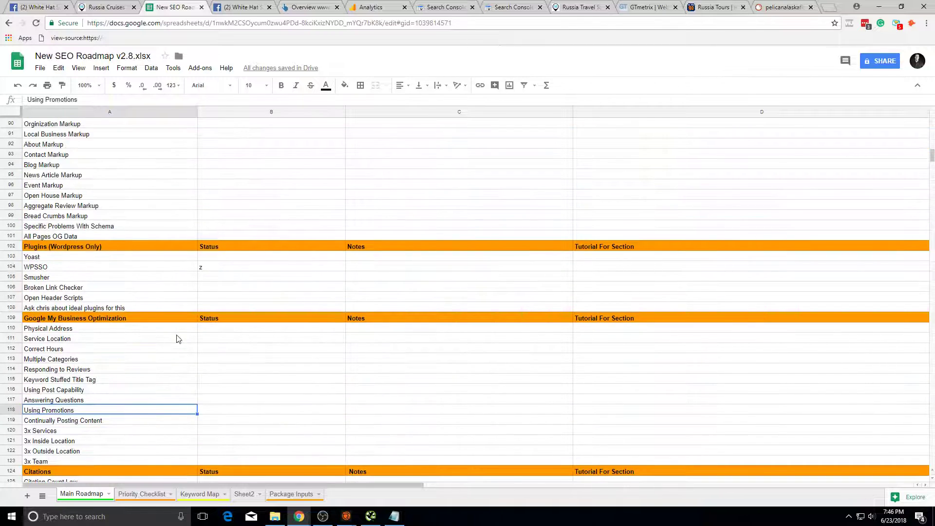
Step: On the Priority Checklist, review the conversion tracking, destination page, url structure and canonicals items
{"action": "left_click", "coordinate": [142, 494]}
{"action": "left_click", "coordinate": [215, 195]}
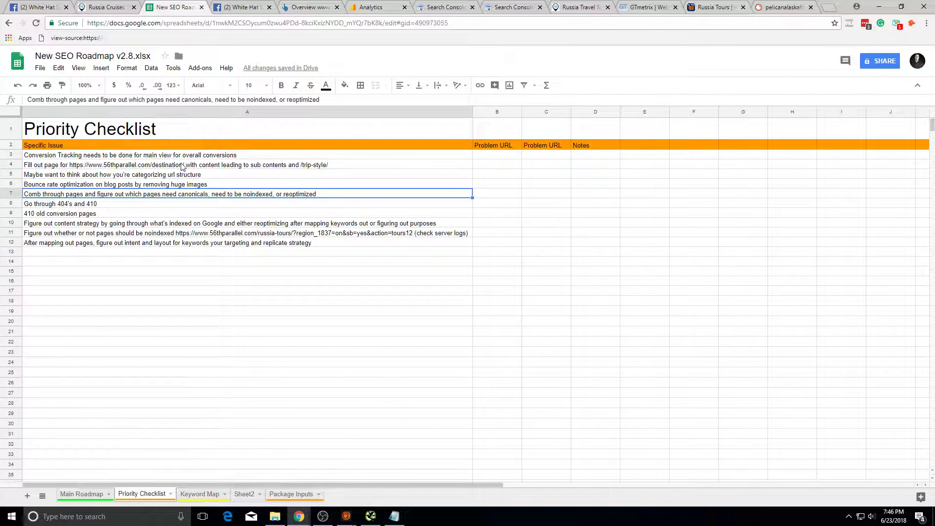
{"action": "left_click", "coordinate": [222, 156]}
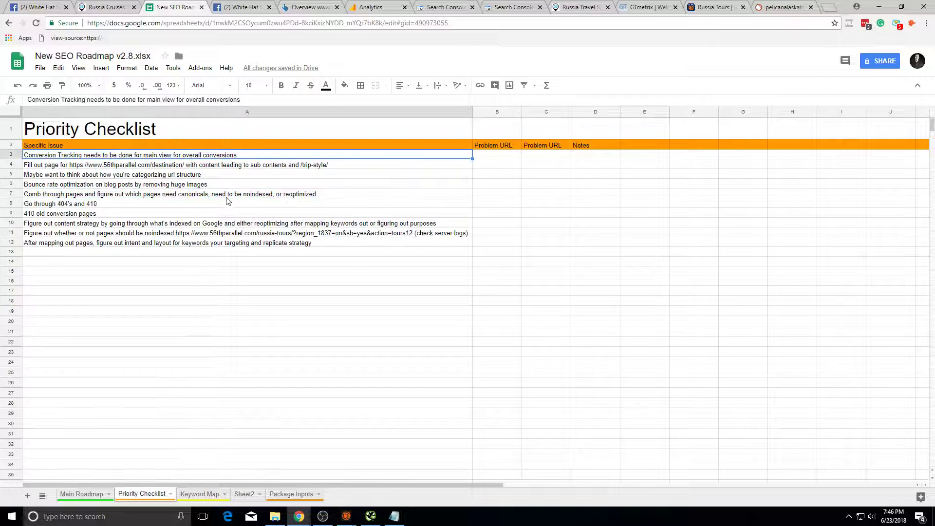
{"action": "left_click", "coordinate": [254, 196]}
{"action": "left_click", "coordinate": [237, 177]}
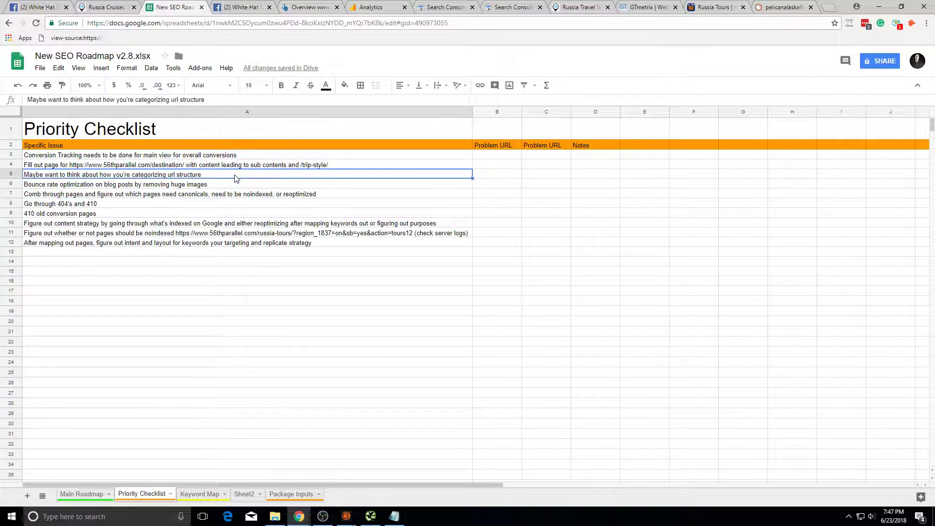
{"action": "left_click", "coordinate": [240, 166]}
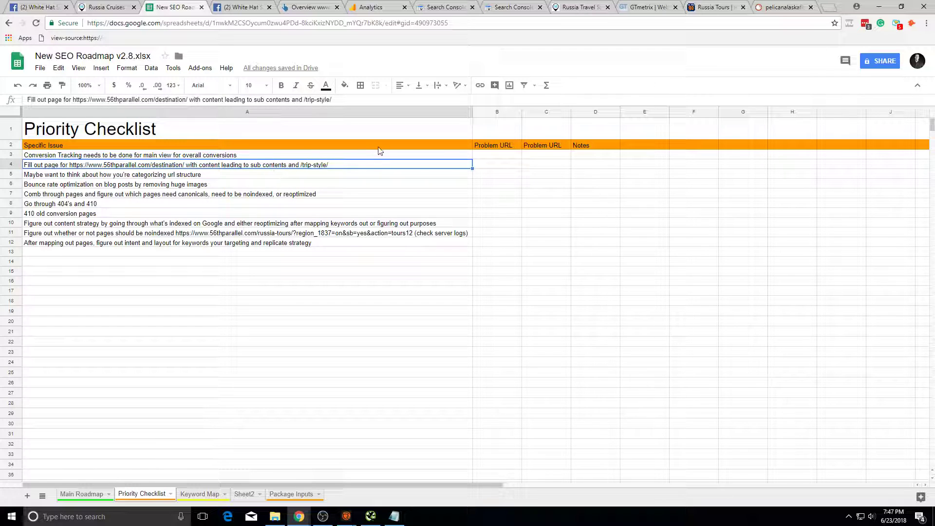
{"action": "left_click", "coordinate": [187, 175]}
{"action": "left_click", "coordinate": [193, 167]}
Step: Inspect the full text of the destination page item in A4
{"action": "double_click", "coordinate": [194, 166]}
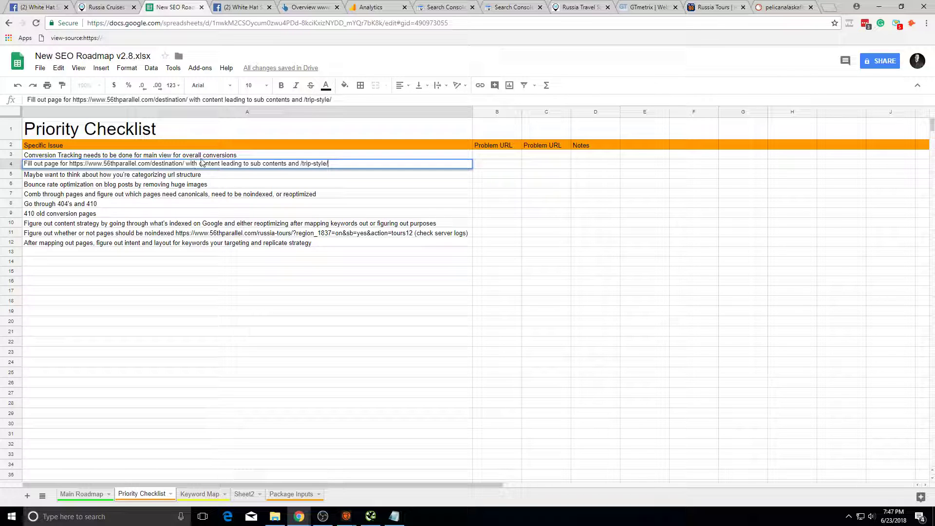
{"action": "double_click", "coordinate": [210, 163]}
{"action": "left_click", "coordinate": [225, 224]}
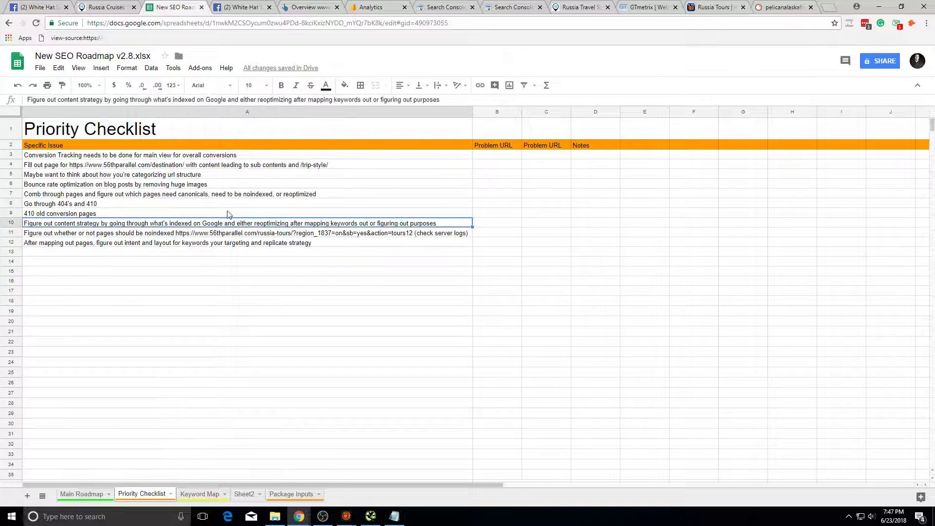
{"action": "double_click", "coordinate": [194, 165]}
{"action": "triple_click", "coordinate": [194, 165]}
{"action": "triple_click", "coordinate": [183, 164]}
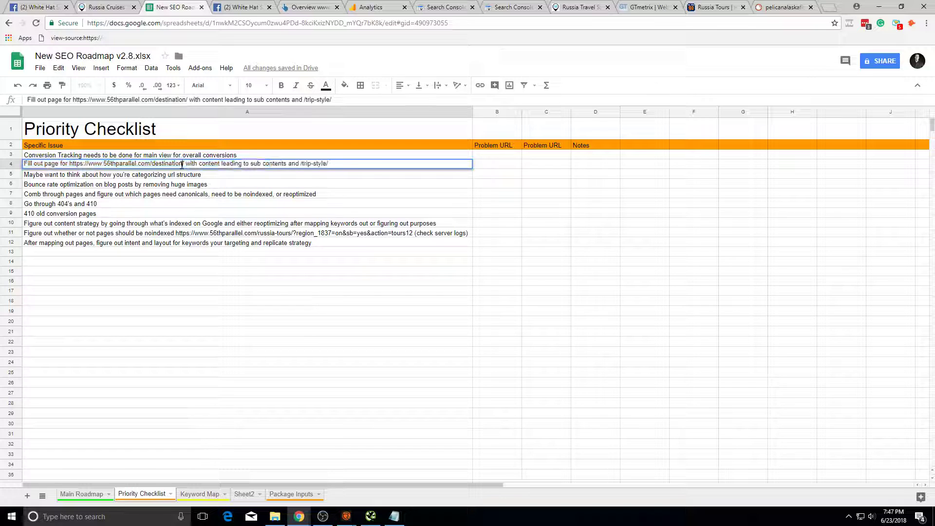
{"action": "left_click", "coordinate": [186, 175]}
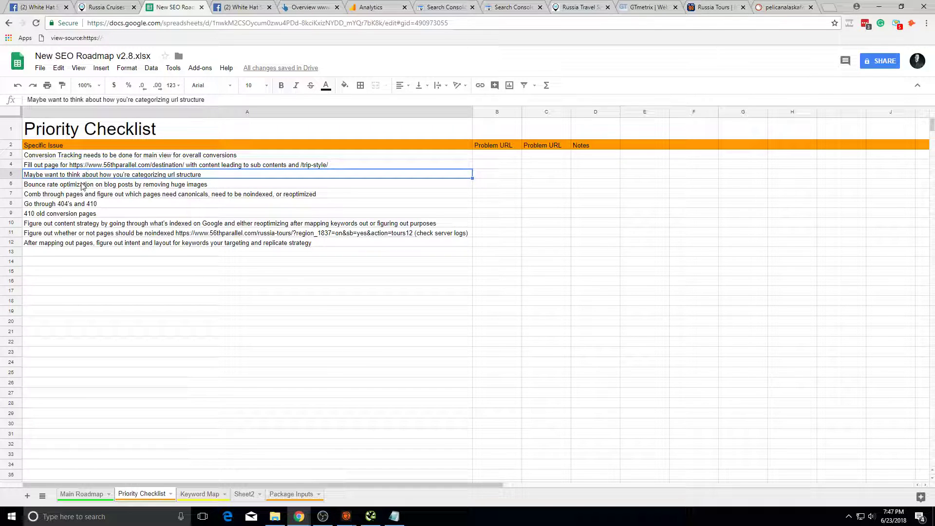
Step: Inspect the full text of the bounce rate item in A6
{"action": "double_click", "coordinate": [97, 186]}
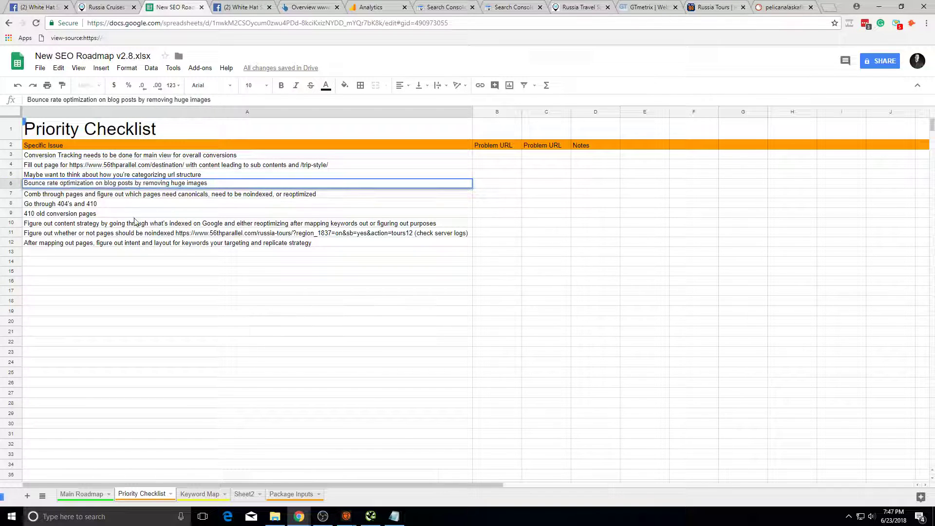
{"action": "double_click", "coordinate": [179, 183]}
{"action": "left_click", "coordinate": [203, 196]}
{"action": "triple_click", "coordinate": [207, 185]}
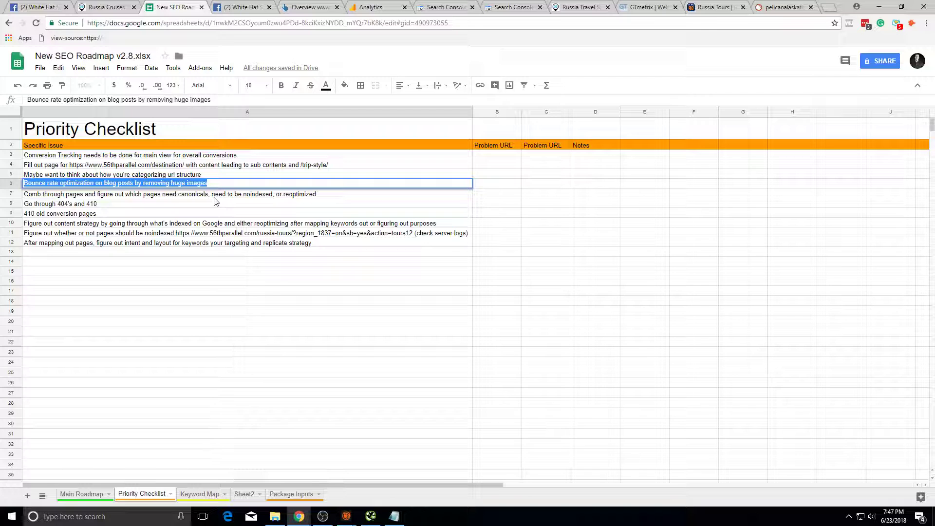
{"action": "left_click", "coordinate": [288, 187]}
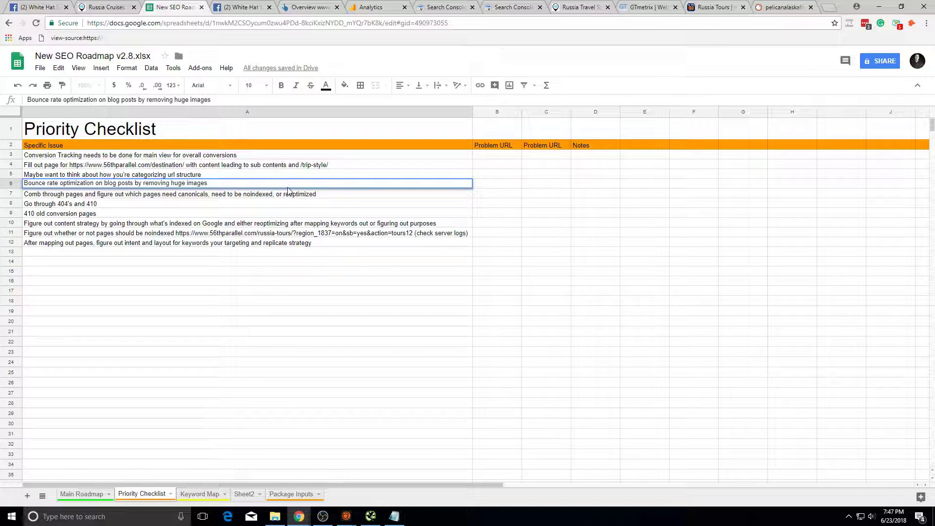
{"action": "triple_click", "coordinate": [289, 184]}
{"action": "left_click", "coordinate": [244, 282]}
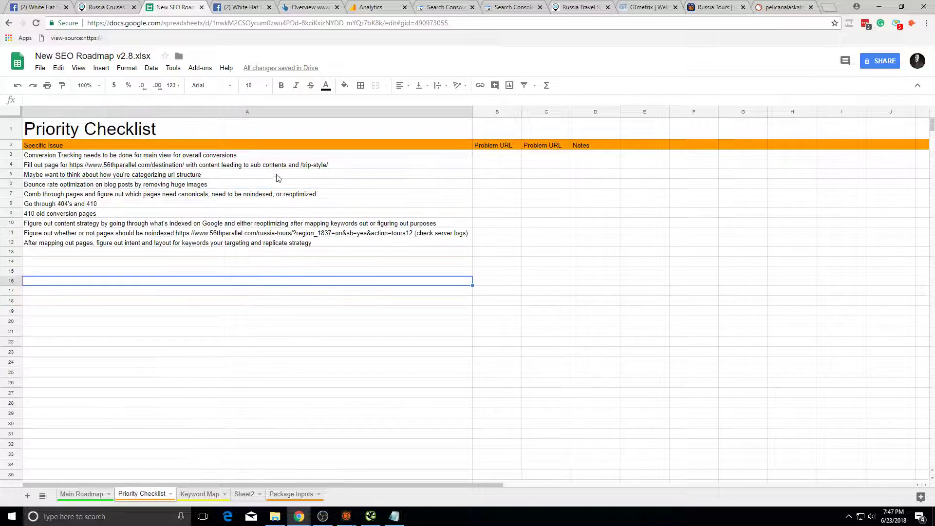
Step: Review the bounce rate, canonicals, 404's and 410, noindex, and mapping-out-pages items
{"action": "left_click", "coordinate": [244, 184]}
{"action": "left_click", "coordinate": [242, 194]}
{"action": "left_click", "coordinate": [259, 208]}
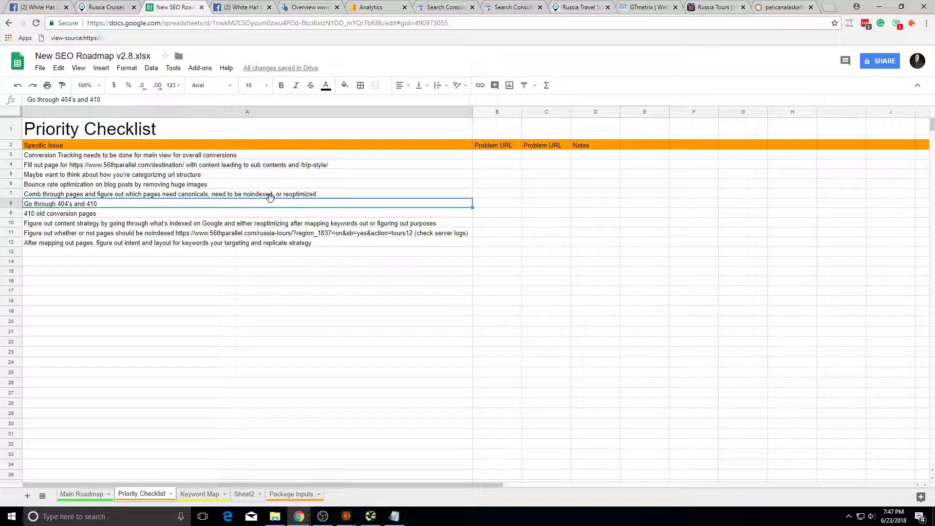
{"action": "triple_click", "coordinate": [166, 194]}
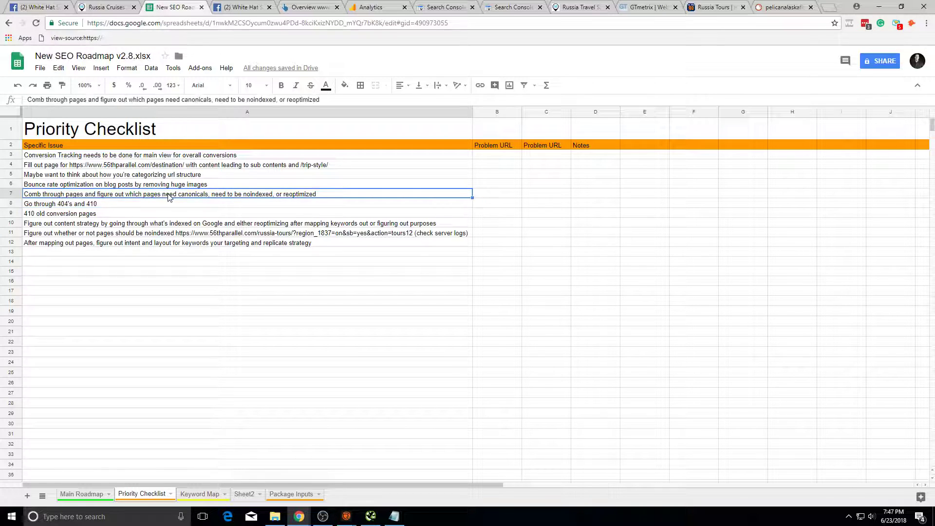
{"action": "left_click", "coordinate": [206, 233]}
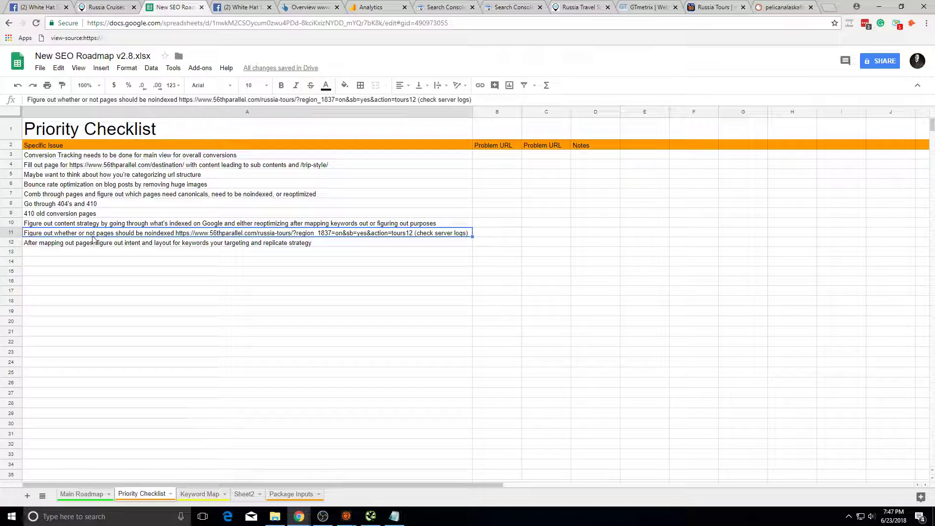
{"action": "left_click", "coordinate": [191, 243]}
{"action": "left_click", "coordinate": [224, 223]}
{"action": "left_click", "coordinate": [253, 185]}
{"action": "left_click", "coordinate": [253, 192]}
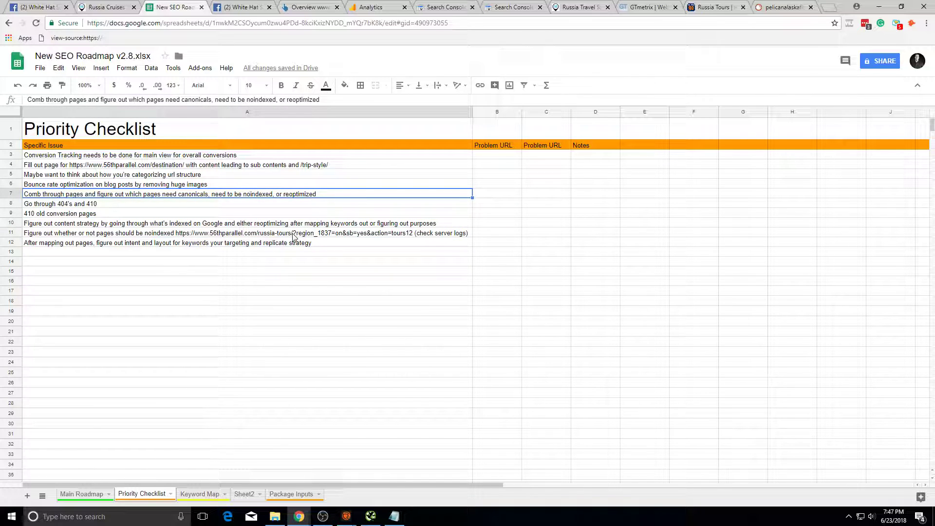
{"action": "left_click", "coordinate": [204, 204]}
Step: Leave the list and switch to Sheet2
{"action": "left_click", "coordinate": [190, 282]}
{"action": "left_click", "coordinate": [245, 274]}
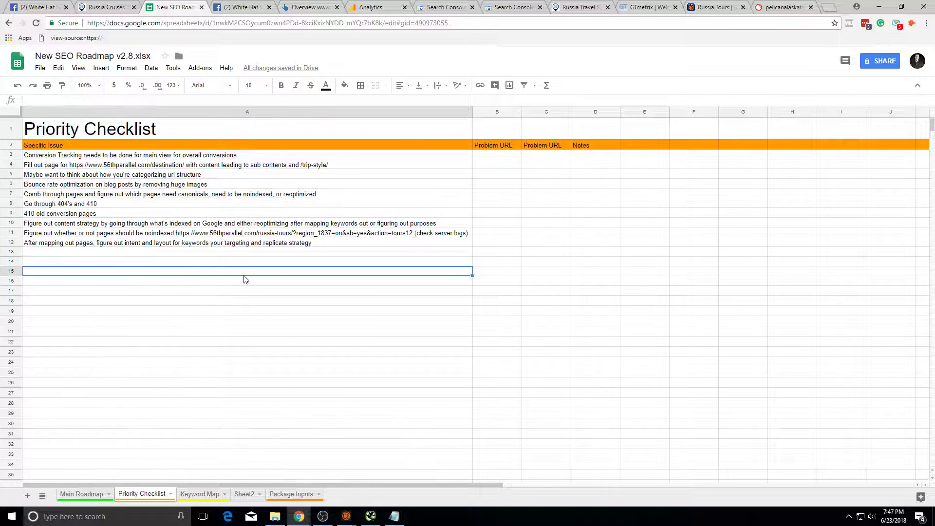
{"action": "left_click", "coordinate": [244, 494]}
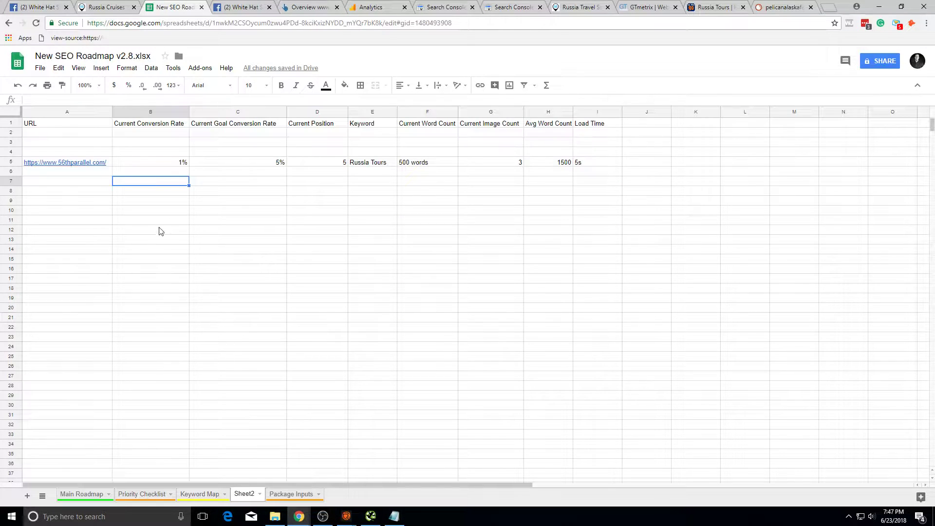
Step: Highlight various ranges of the Sheet2 page metrics table to look it over
{"action": "left_click_drag", "start_coordinate": [159, 133], "coordinate": [920, 317]}
{"action": "left_click", "coordinate": [785, 268]}
{"action": "left_click_drag", "start_coordinate": [667, 443], "coordinate": [29, 123]}
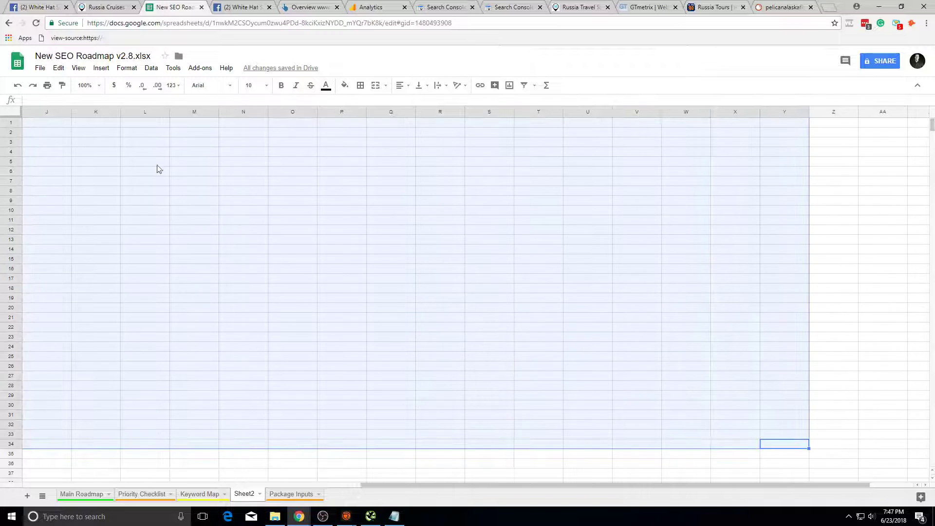
{"action": "left_click", "coordinate": [244, 268]}
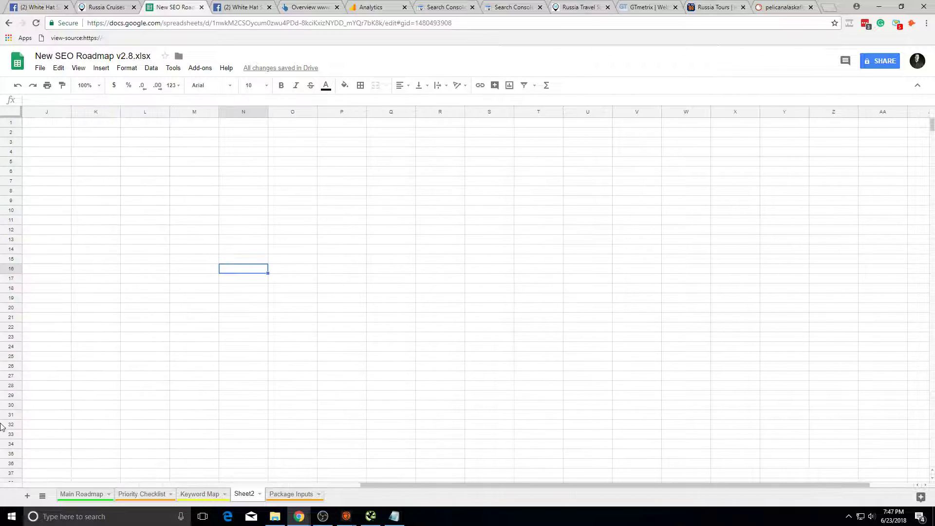
{"action": "left_click_drag", "start_coordinate": [0, 423], "coordinate": [30, 427]}
{"action": "left_click", "coordinate": [165, 338]}
{"action": "left_click_drag", "start_coordinate": [89, 250], "coordinate": [652, 138]}
{"action": "left_click_drag", "start_coordinate": [597, 356], "coordinate": [490, 124]}
{"action": "left_click_drag", "start_coordinate": [73, 210], "coordinate": [594, 134]}
{"action": "left_click_drag", "start_coordinate": [592, 375], "coordinate": [146, 392]}
{"action": "left_click", "coordinate": [146, 385]}
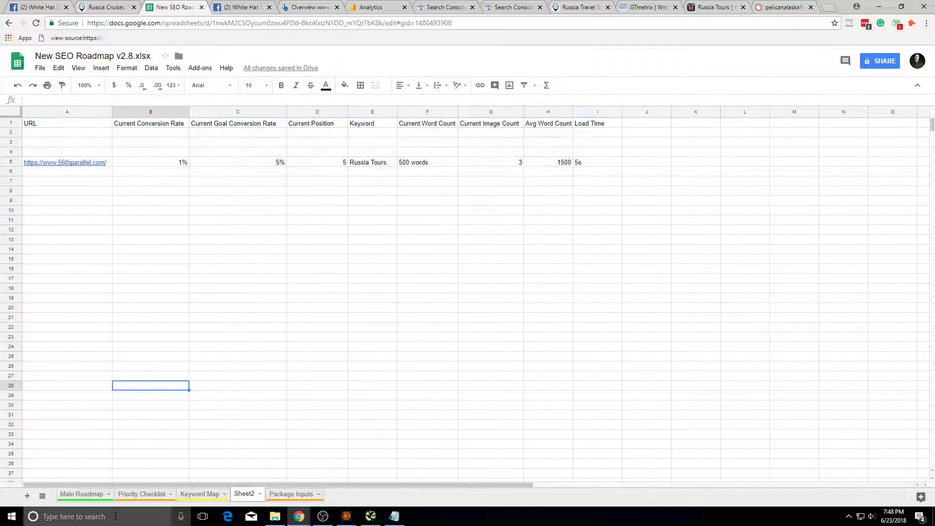
Step: Back on the Priority Checklist, examine the 404's and 410 and 410 old conversion pages items
{"action": "left_click", "coordinate": [155, 494]}
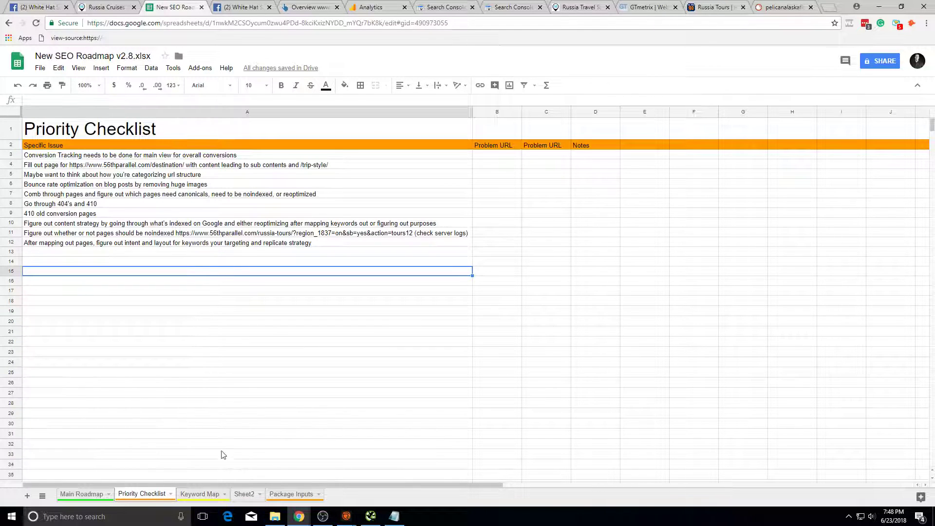
{"action": "left_click", "coordinate": [111, 215]}
{"action": "left_click", "coordinate": [117, 194]}
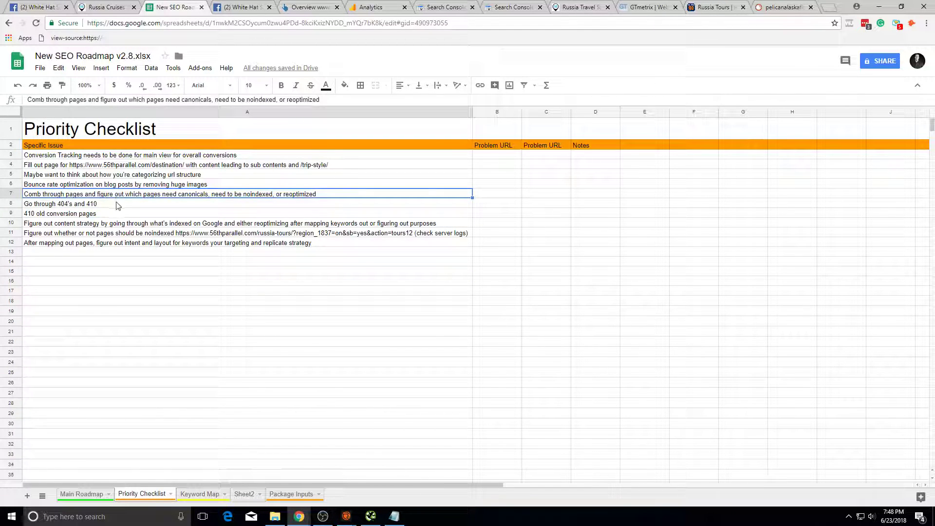
{"action": "left_click", "coordinate": [117, 205]}
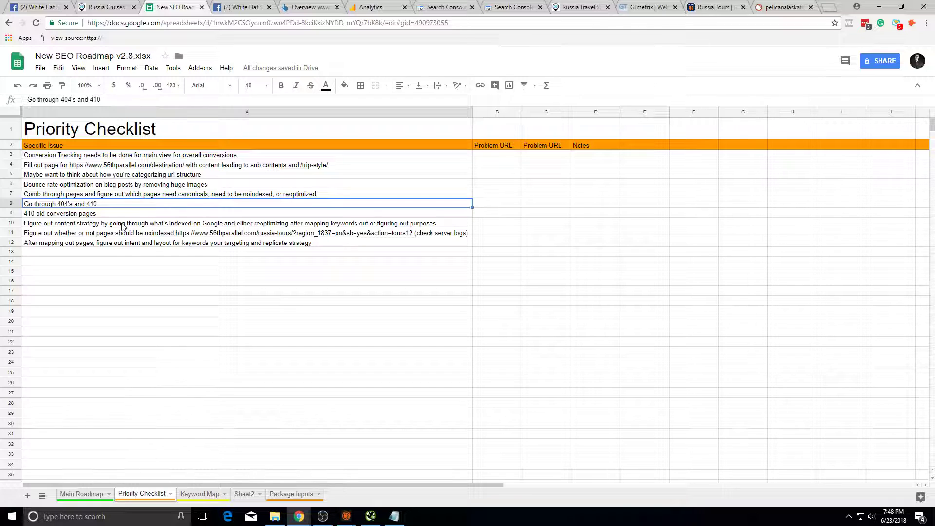
{"action": "left_click", "coordinate": [119, 214]}
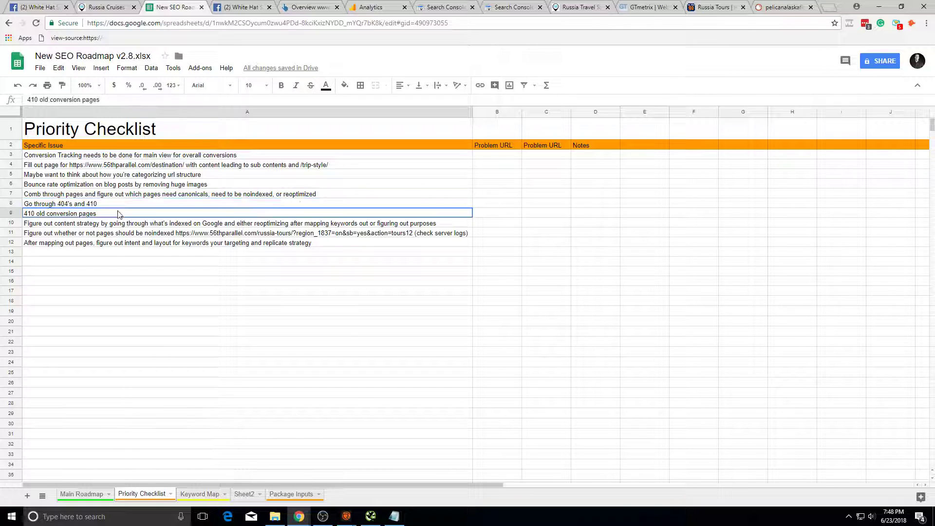
{"action": "left_click", "coordinate": [118, 205]}
{"action": "double_click", "coordinate": [119, 213]}
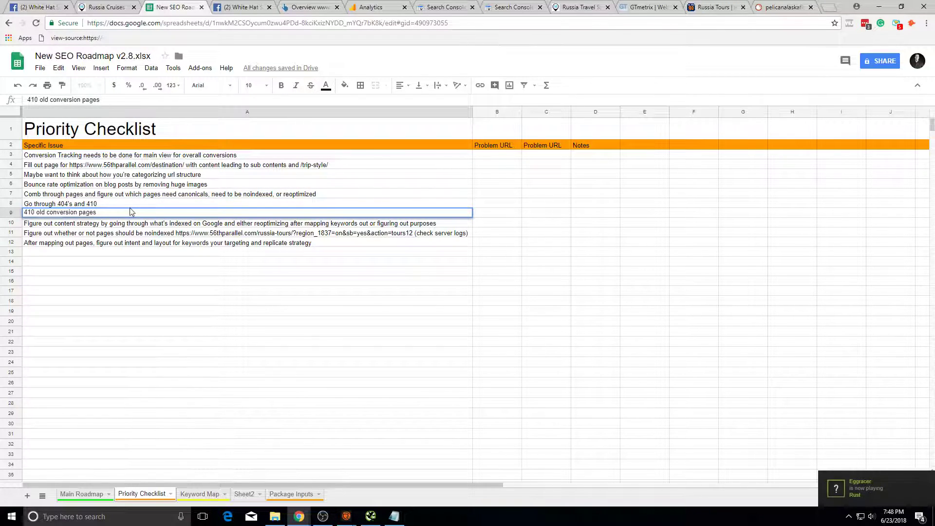
{"action": "left_click", "coordinate": [204, 227]}
Step: Click through the content strategy, noindex and mapping-out-pages items in rows 10–12
{"action": "left_click", "coordinate": [193, 252]}
{"action": "left_click", "coordinate": [177, 231]}
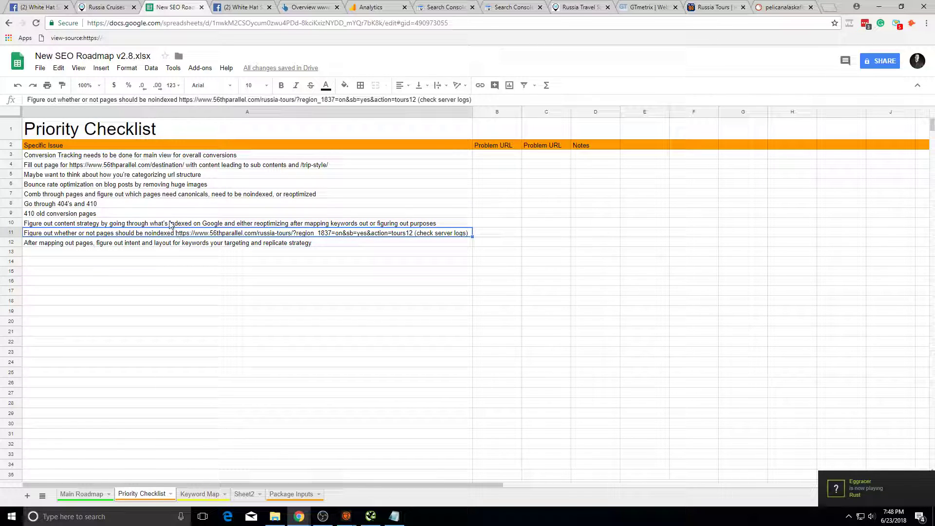
{"action": "left_click", "coordinate": [170, 223]}
{"action": "left_click", "coordinate": [169, 215]}
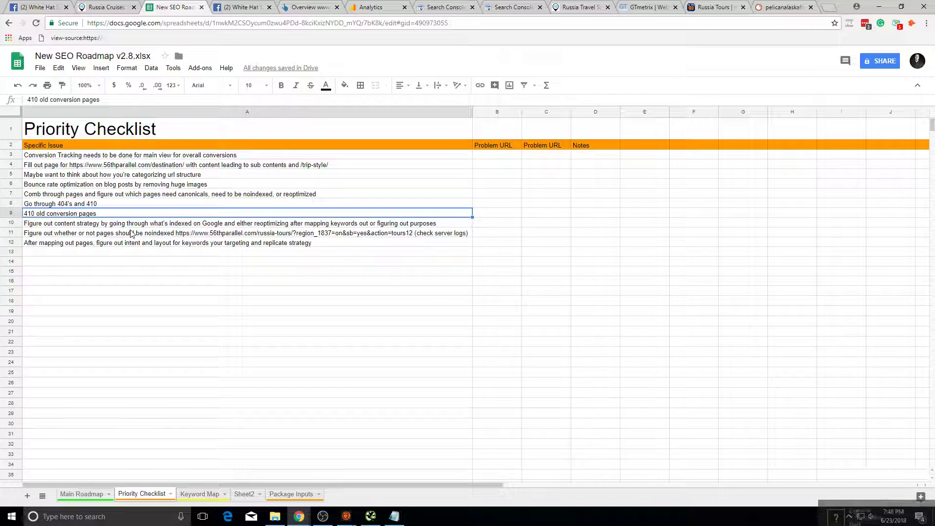
{"action": "left_click", "coordinate": [161, 224]}
{"action": "left_click", "coordinate": [183, 259]}
{"action": "left_click", "coordinate": [230, 233]}
{"action": "left_click", "coordinate": [239, 243]}
{"action": "left_click", "coordinate": [284, 262]}
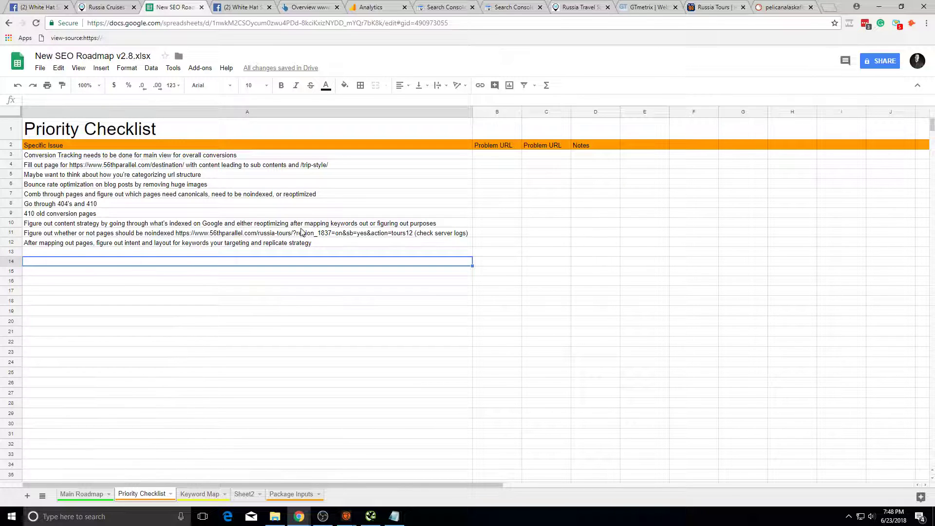
Step: Drag the noindex issue onto row 10, undo it with Ctrl+Z, then switch to 56thparallel.com
{"action": "left_click", "coordinate": [323, 236]}
{"action": "mouse_move", "coordinate": [332, 238]}
{"action": "left_mouse_down"}
{"action": "mouse_move", "coordinate": [343, 227]}
{"action": "mouse_move", "coordinate": [347, 234]}
{"action": "left_mouse_up"}
{"action": "key", "text": "ctrl+z"}
{"action": "left_click", "coordinate": [337, 243]}
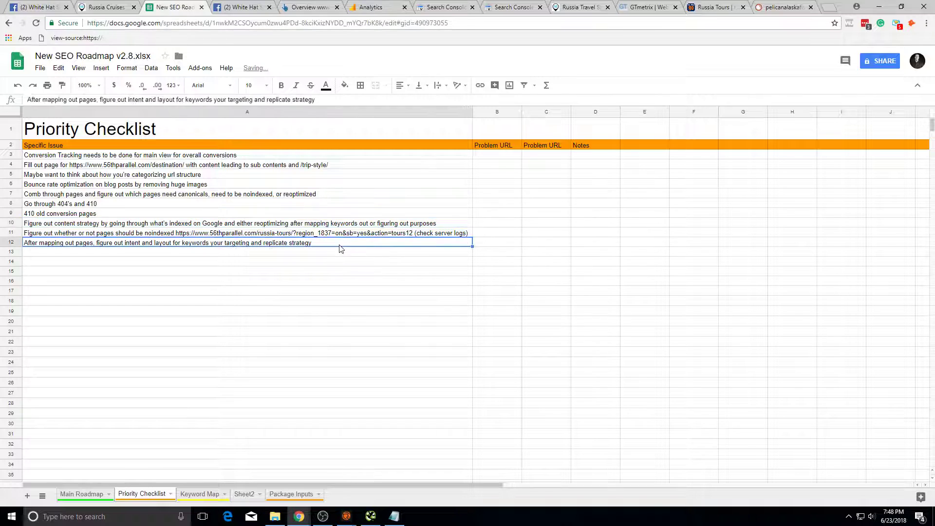
{"action": "left_click", "coordinate": [318, 233]}
{"action": "left_click", "coordinate": [318, 252]}
{"action": "left_click_drag", "start_coordinate": [341, 331], "coordinate": [309, 140]}
{"action": "left_click", "coordinate": [303, 224]}
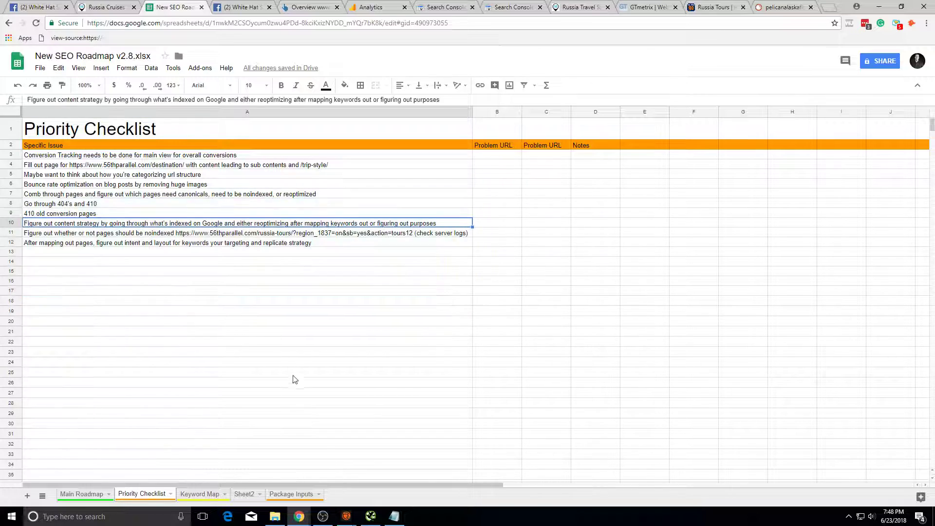
{"action": "left_click", "coordinate": [580, 7]}
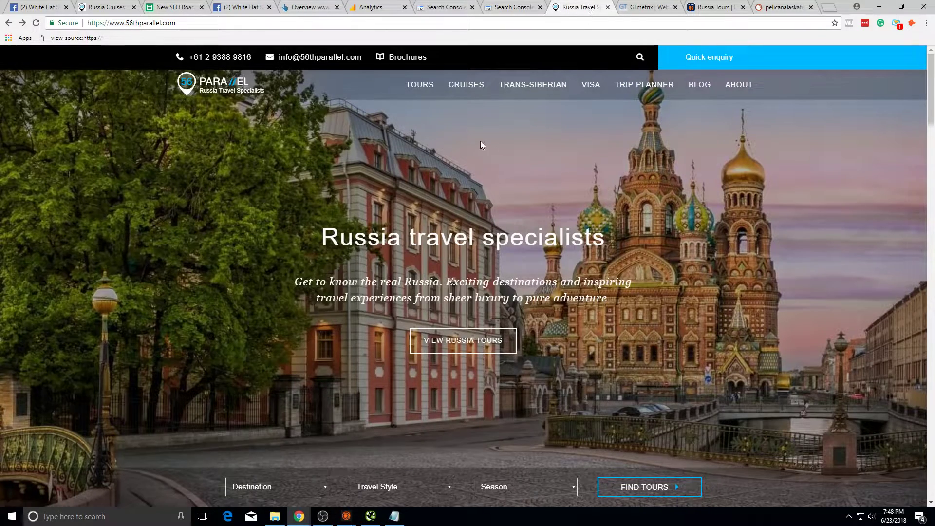
Step: Scroll down through the 56thparallel.com Russia travel homepage and back to the top
{"action": "scroll", "coordinate": [497, 209], "scroll_direction": "down", "scroll_amount": 10}
{"action": "scroll", "coordinate": [497, 209], "scroll_direction": "down", "scroll_amount": 20}
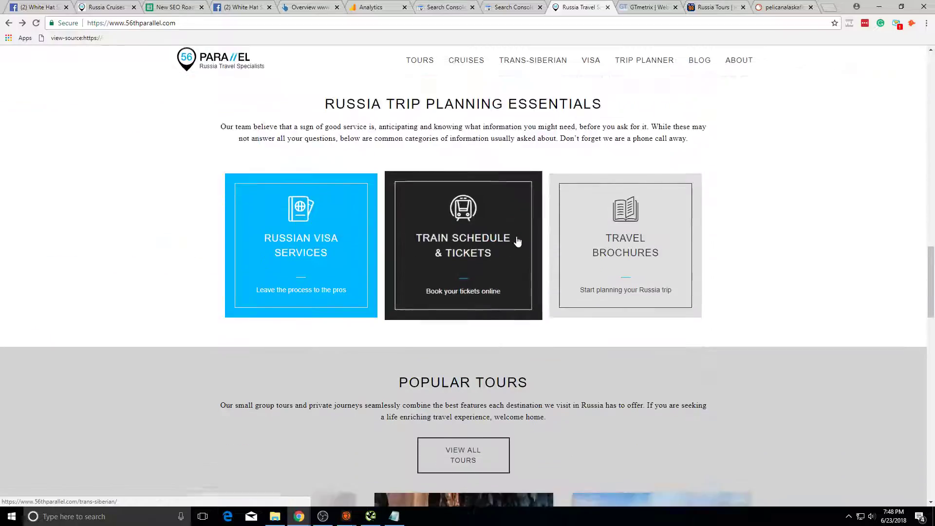
{"action": "scroll", "coordinate": [758, 292], "scroll_direction": "up", "scroll_amount": 20}
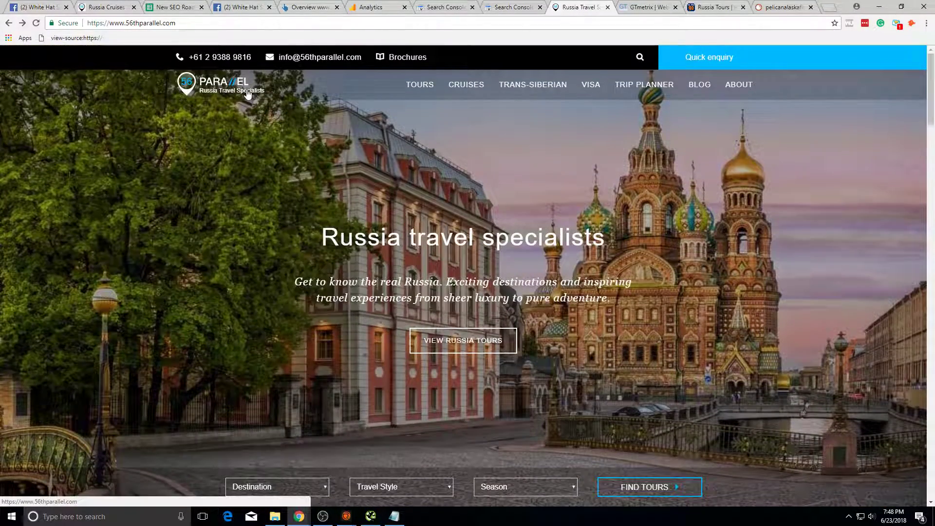
{"action": "scroll", "coordinate": [612, 254], "scroll_direction": "down", "scroll_amount": 10}
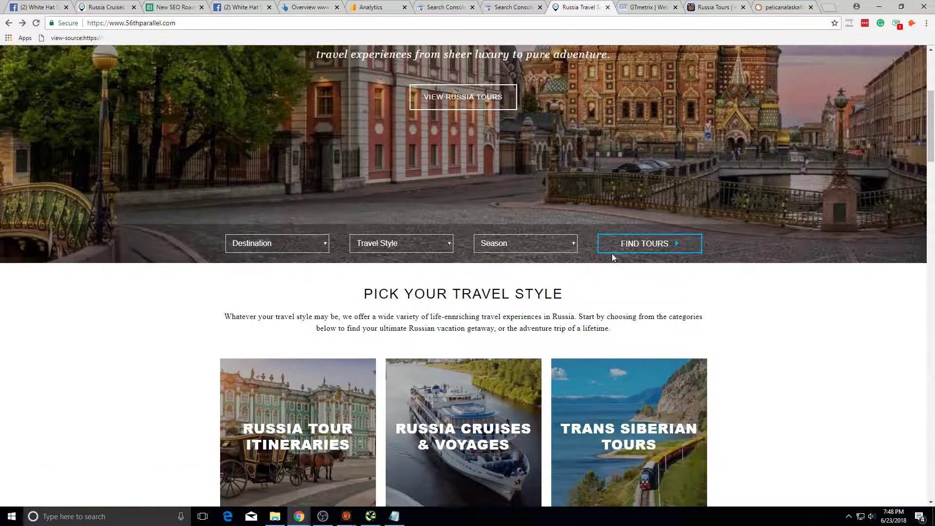
{"action": "scroll", "coordinate": [631, 333], "scroll_direction": "up", "scroll_amount": 10}
{"action": "scroll", "coordinate": [630, 334], "scroll_direction": "up", "scroll_amount": 1}
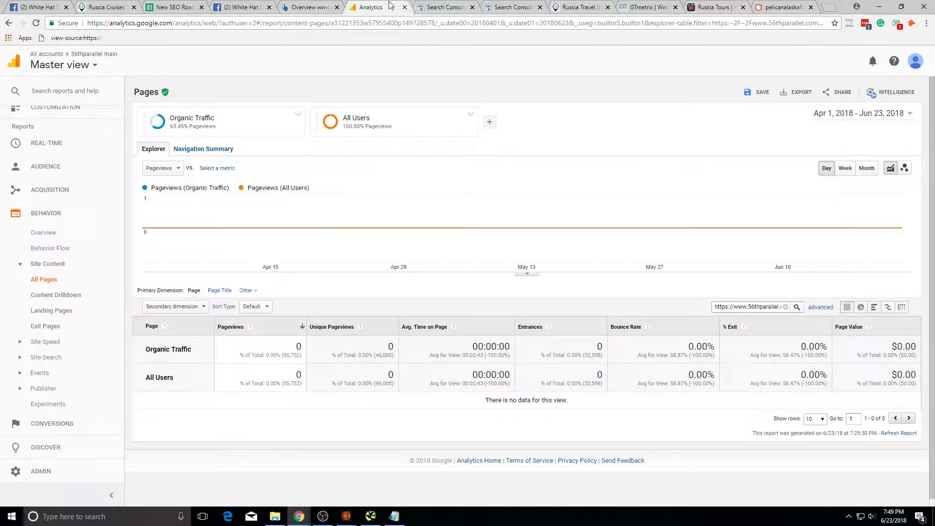
{"action": "left_click", "coordinate": [389, 6]}
{"action": "left_click", "coordinate": [580, 6]}
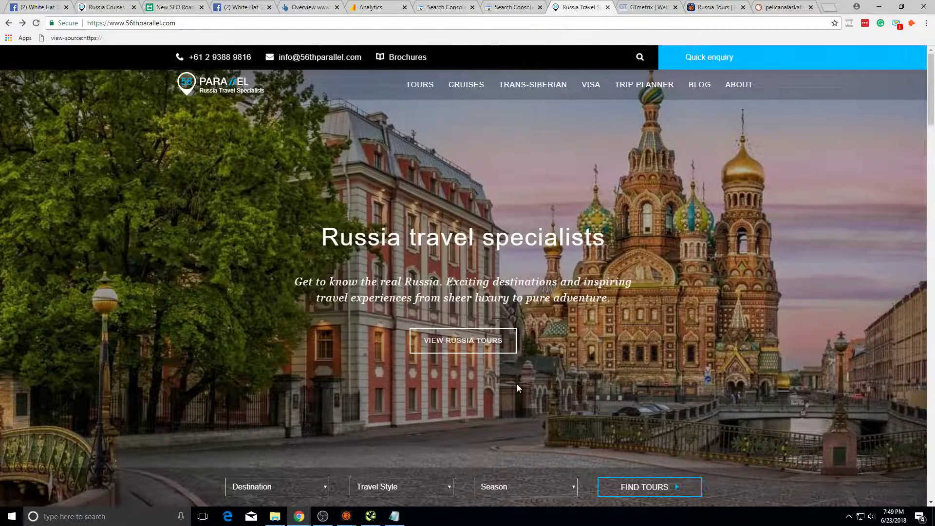
{"action": "scroll", "coordinate": [517, 384], "scroll_direction": "down", "scroll_amount": 5}
{"action": "scroll", "coordinate": [514, 373], "scroll_direction": "up", "scroll_amount": 5}
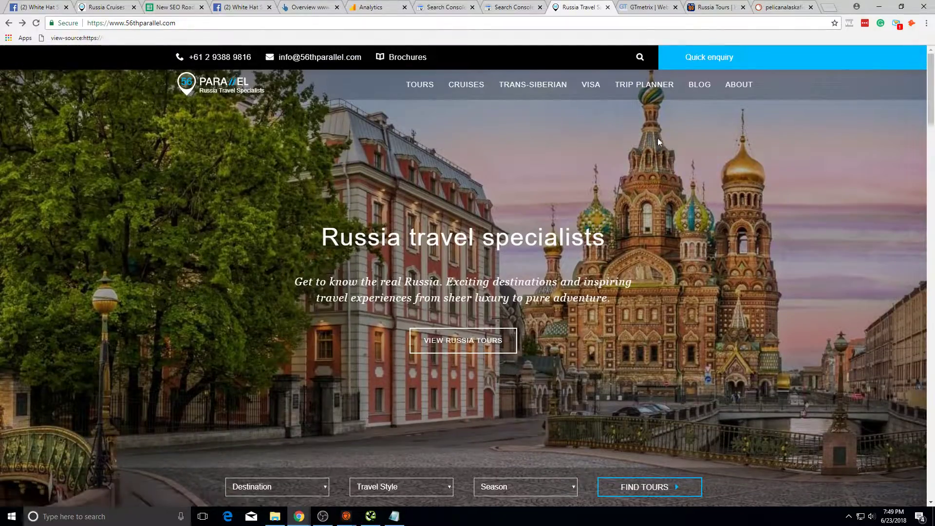
{"action": "left_click", "coordinate": [497, 7]}
{"action": "left_click", "coordinate": [569, 6]}
{"action": "left_click", "coordinate": [323, 516]}
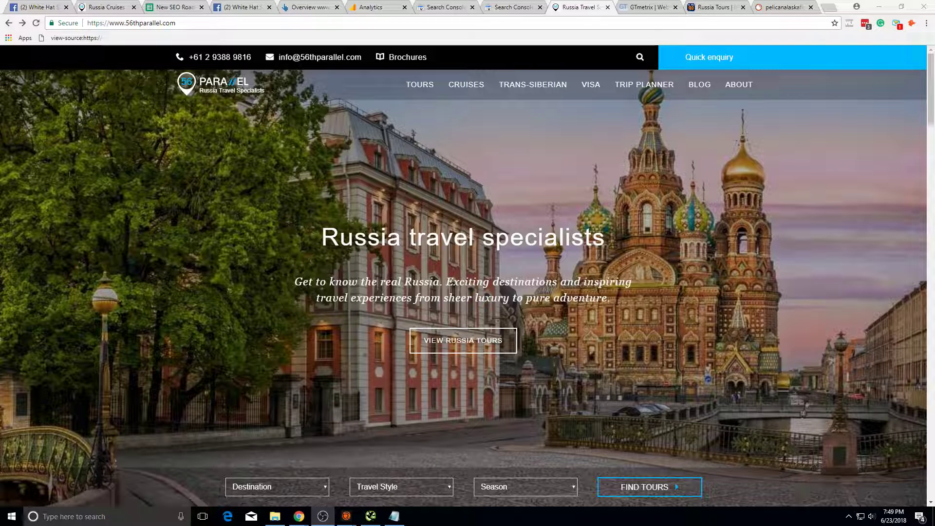
{"action": "left_click", "coordinate": [390, 4]}
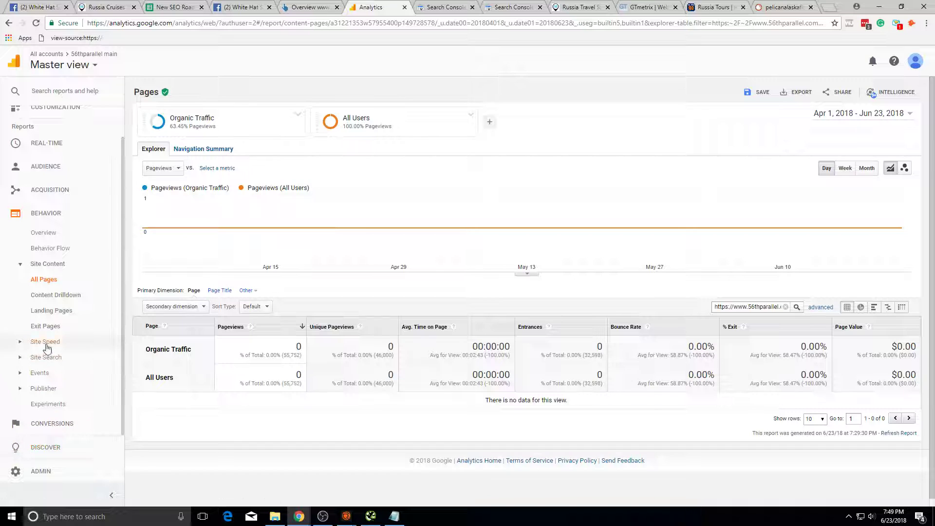
Step: Open Acquisition > All Traffic > Source/Medium with the range Aug 1, 2017 – Jun 23, 2018
{"action": "left_click", "coordinate": [75, 191]}
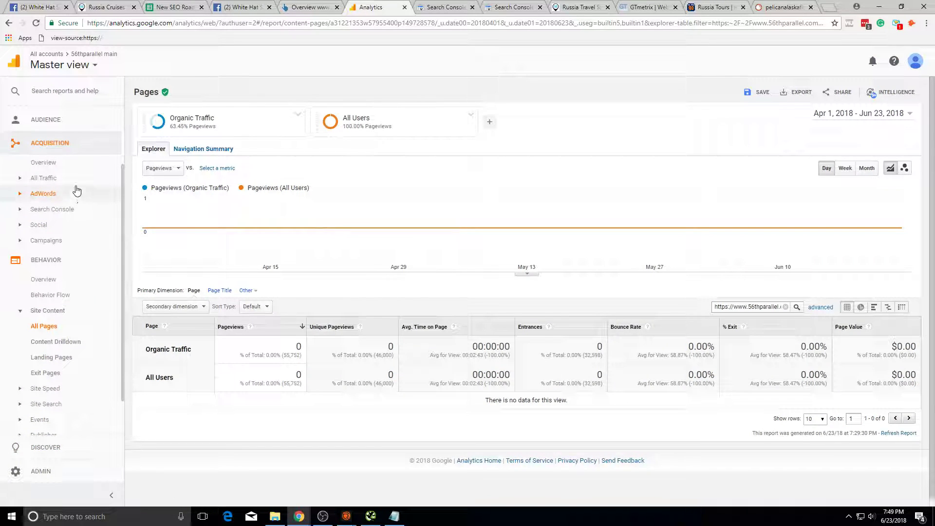
{"action": "left_click", "coordinate": [57, 180]}
{"action": "left_click", "coordinate": [74, 310]}
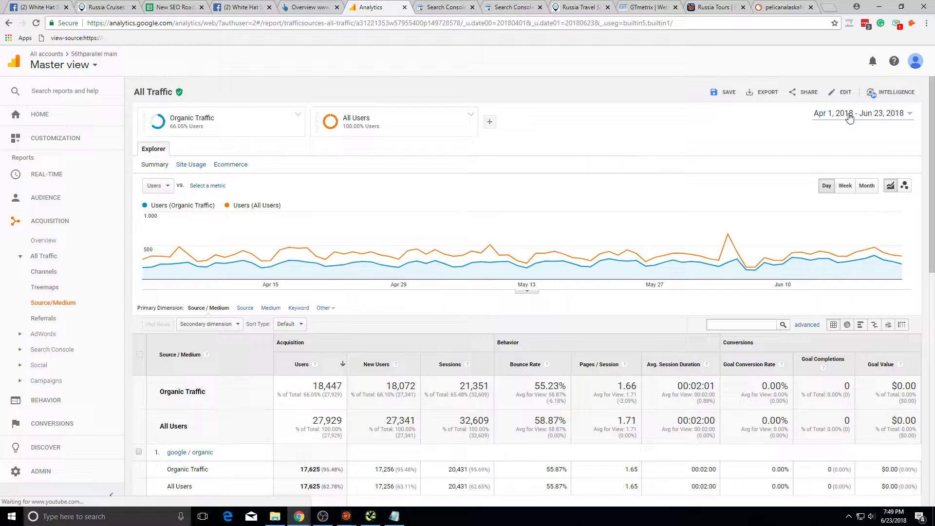
{"action": "left_click", "coordinate": [850, 114]}
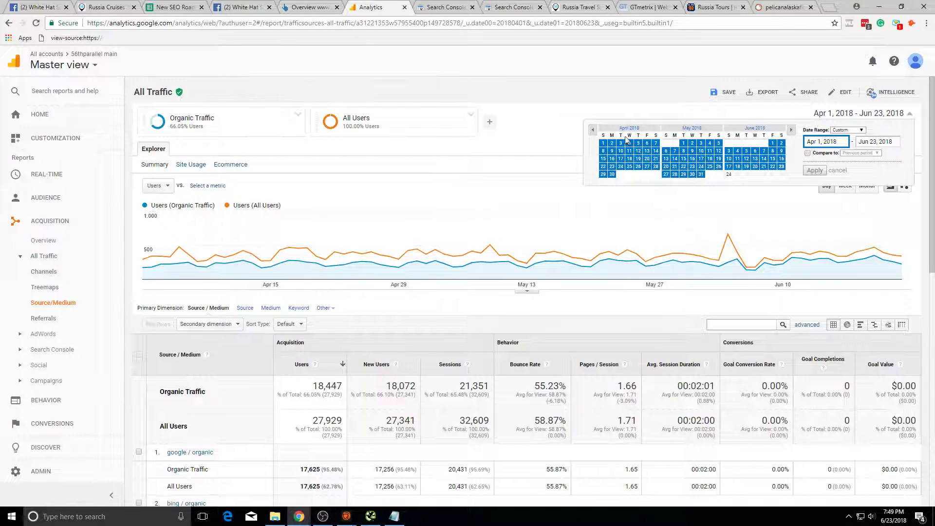
{"action": "left_click", "coordinate": [592, 130]}
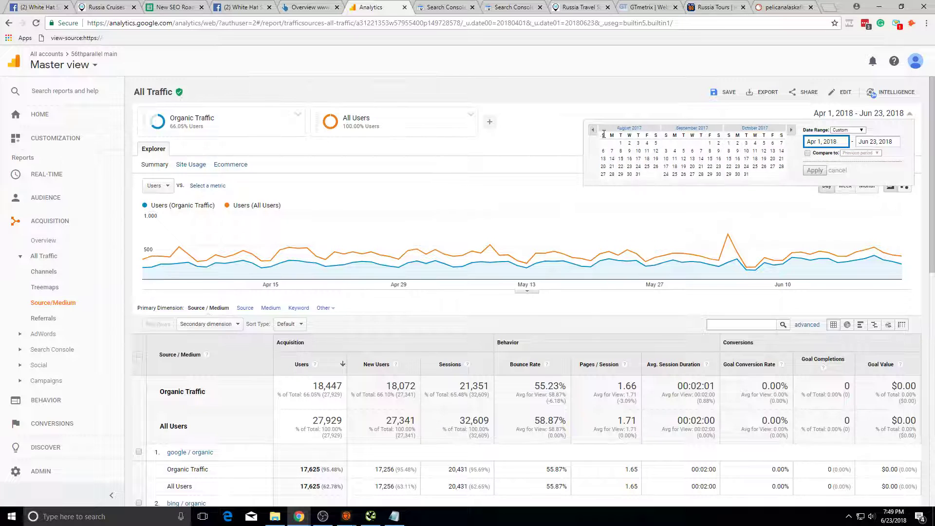
{"action": "left_click", "coordinate": [621, 143]}
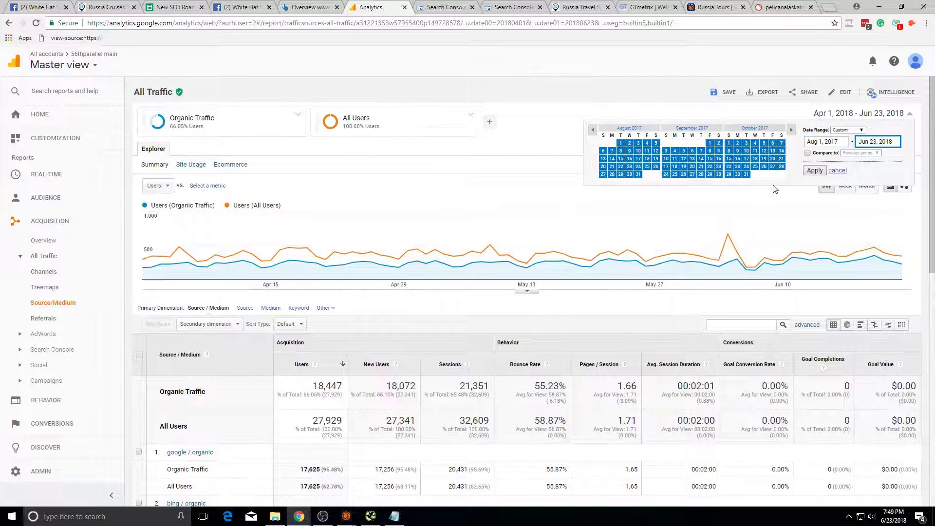
{"action": "left_click", "coordinate": [815, 170]}
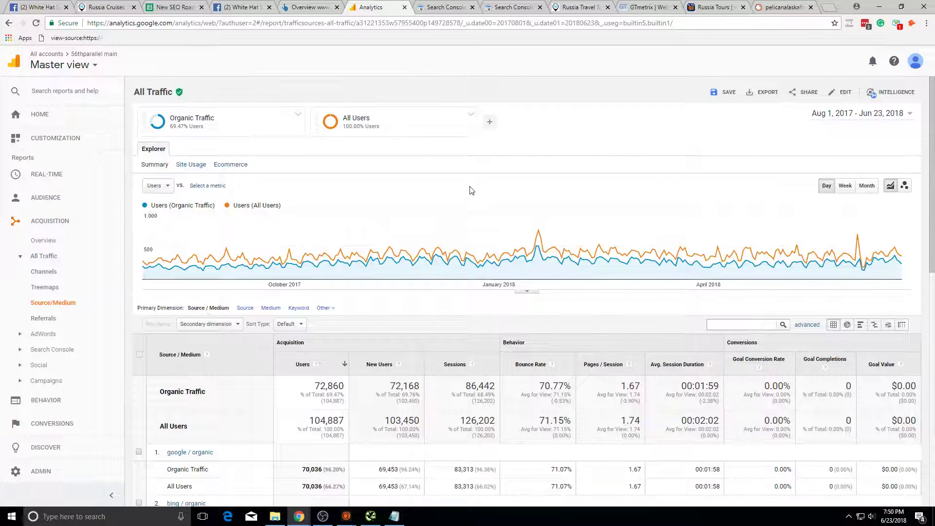
Step: Review the 72,860 organic users of 104,887 total and recheck the date range
{"action": "scroll", "coordinate": [468, 199], "scroll_direction": "down", "scroll_amount": 3}
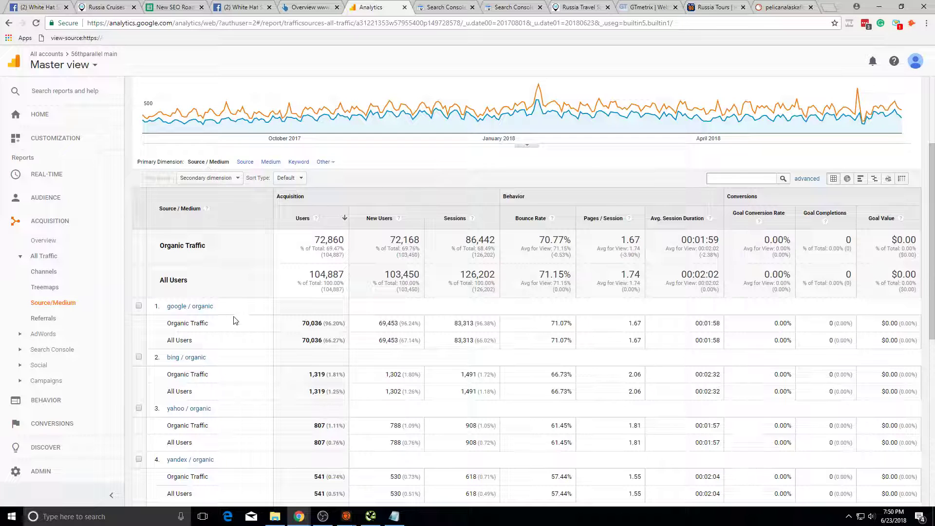
{"action": "scroll", "coordinate": [235, 320], "scroll_direction": "up", "scroll_amount": 3}
{"action": "left_click", "coordinate": [905, 115]}
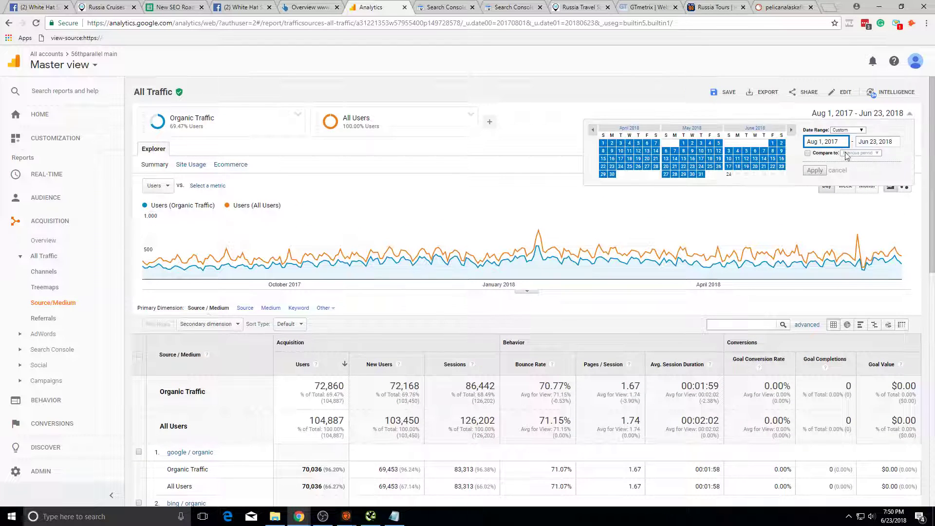
{"action": "left_click", "coordinate": [541, 88]}
{"action": "scroll", "coordinate": [634, 239], "scroll_direction": "down", "scroll_amount": 2}
{"action": "scroll", "coordinate": [614, 242], "scroll_direction": "down", "scroll_amount": 5}
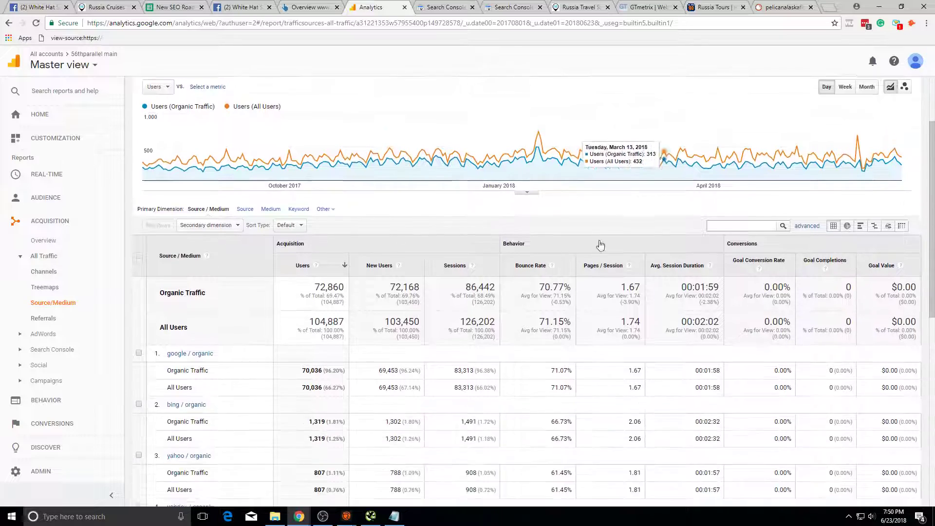
{"action": "scroll", "coordinate": [429, 251], "scroll_direction": "up", "scroll_amount": 7}
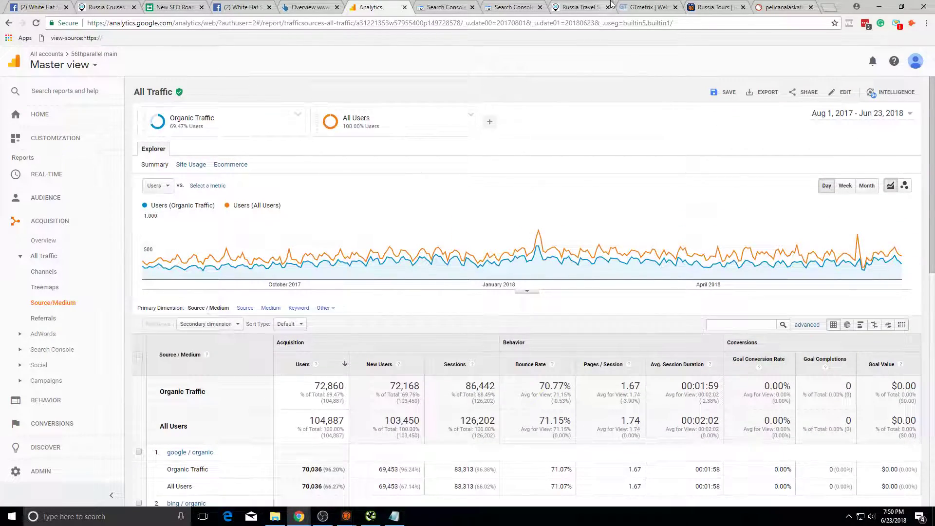
{"action": "left_click", "coordinate": [513, 6]}
{"action": "left_click", "coordinate": [579, 7]}
{"action": "key", "text": "ctrl+l"}
{"action": "key", "text": "Home"}
{"action": "type", "text": "site:"}
{"action": "key", "text": "Return"}
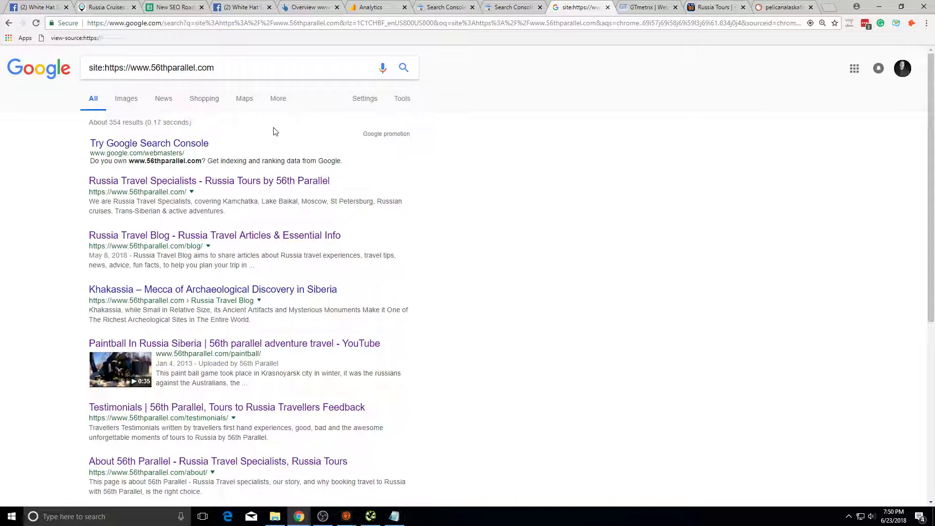
{"action": "triple_click", "coordinate": [181, 122]}
{"action": "left_click", "coordinate": [193, 120]}
Step: Page through the indexed results to the third page
{"action": "scroll", "coordinate": [285, 70], "scroll_direction": "down", "scroll_amount": 4}
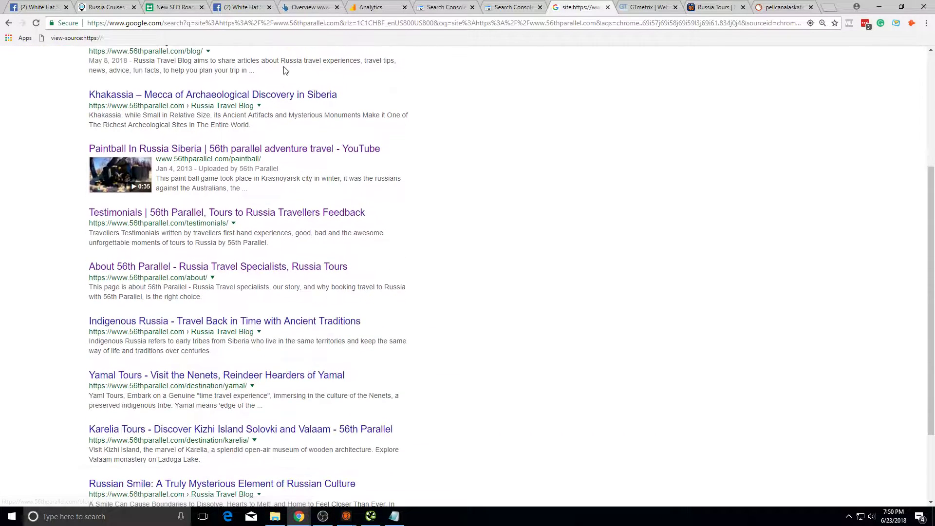
{"action": "scroll", "coordinate": [285, 70], "scroll_direction": "down", "scroll_amount": 3}
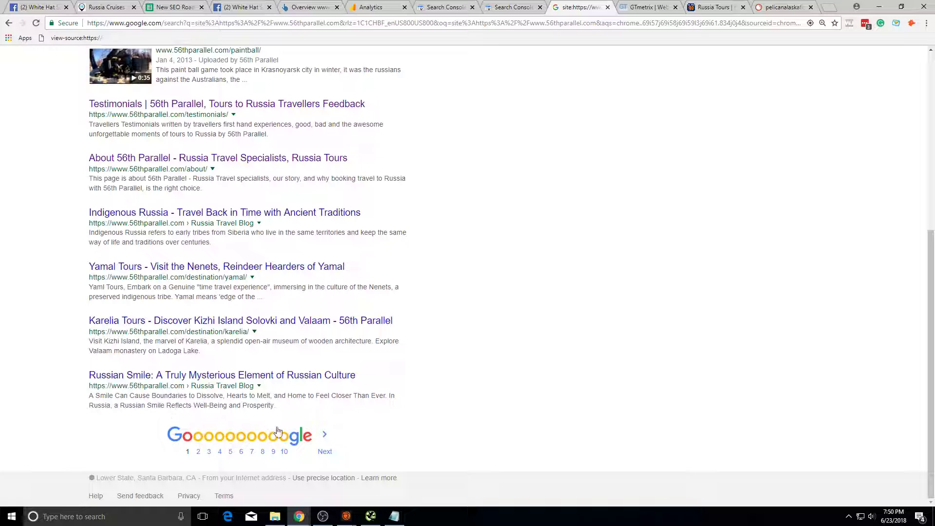
{"action": "left_click", "coordinate": [322, 452]}
{"action": "scroll", "coordinate": [300, 384], "scroll_direction": "down", "scroll_amount": 10}
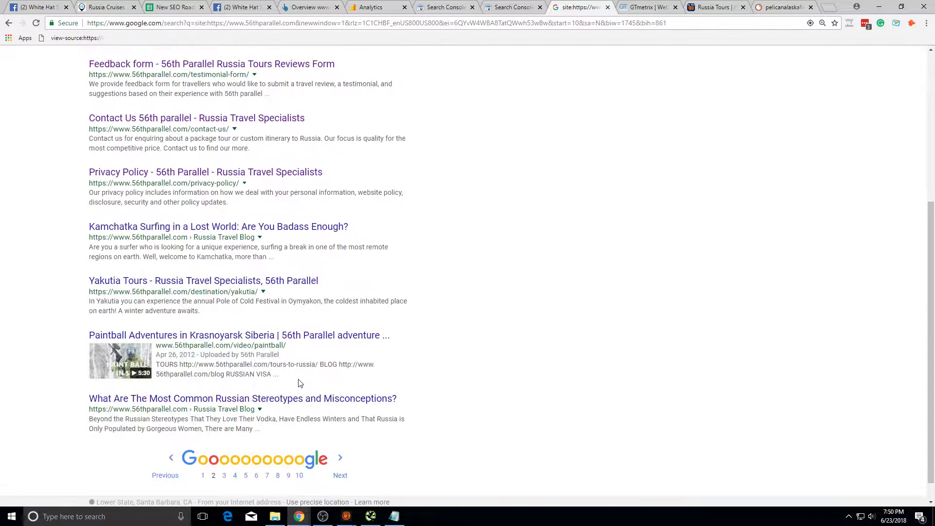
{"action": "scroll", "coordinate": [300, 384], "scroll_direction": "down", "scroll_amount": 1}
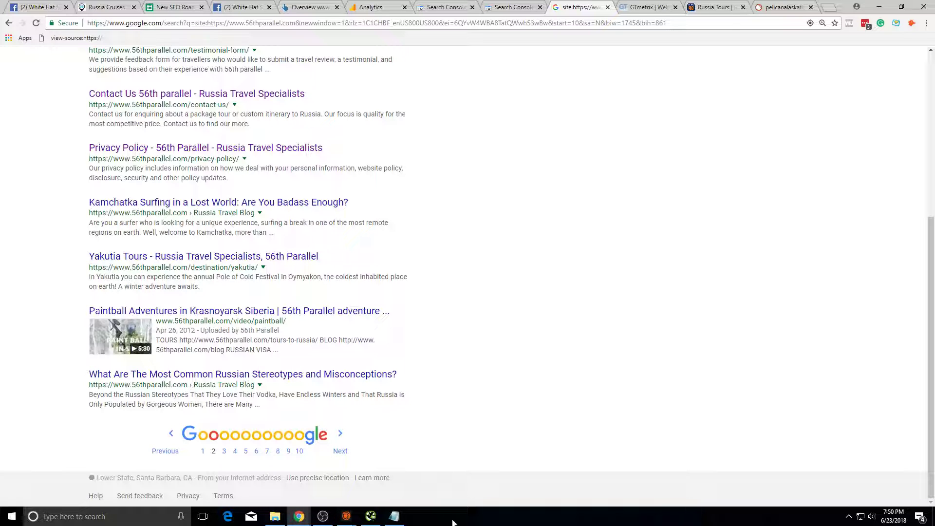
{"action": "left_click", "coordinate": [344, 453]}
{"action": "scroll", "coordinate": [266, 247], "scroll_direction": "down", "scroll_amount": 5}
{"action": "scroll", "coordinate": [247, 188], "scroll_direction": "up", "scroll_amount": 5}
Step: Open the Altai republic result in a new tab and check its full web address
{"action": "left_click", "coordinate": [248, 177]}
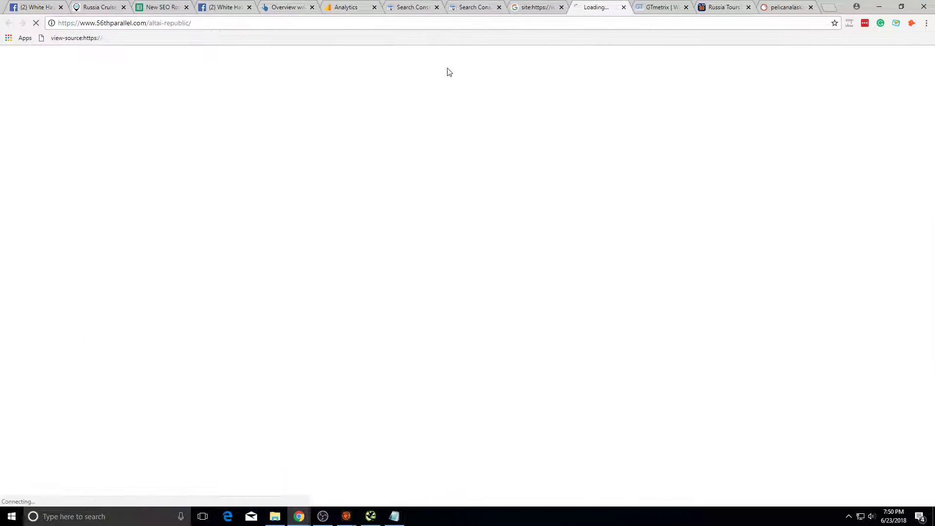
{"action": "left_click", "coordinate": [526, 10]}
{"action": "left_click", "coordinate": [579, 9]}
{"action": "left_click", "coordinate": [580, 22]}
{"action": "key", "text": "ctrl+c"}
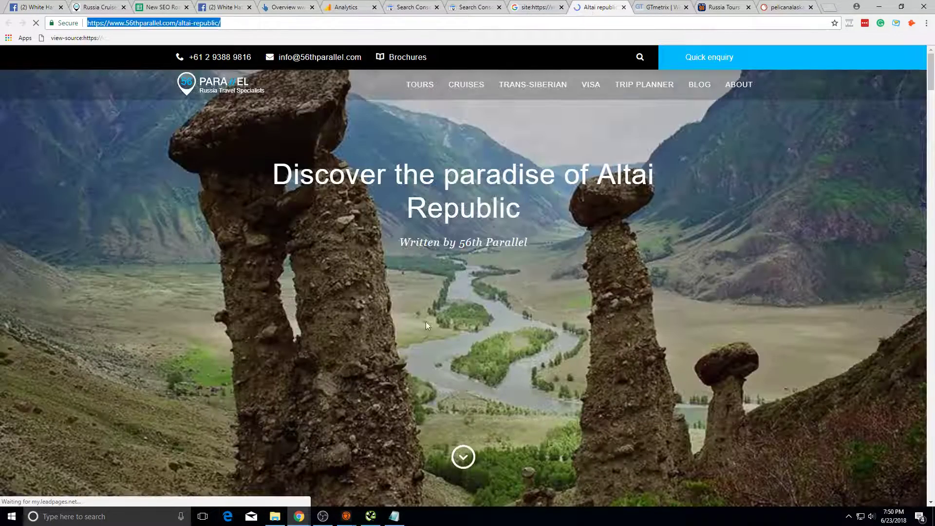
{"action": "scroll", "coordinate": [438, 295], "scroll_direction": "down", "scroll_amount": 15}
{"action": "scroll", "coordinate": [473, 315], "scroll_direction": "up", "scroll_amount": 13}
{"action": "scroll", "coordinate": [473, 314], "scroll_direction": "up", "scroll_amount": 2}
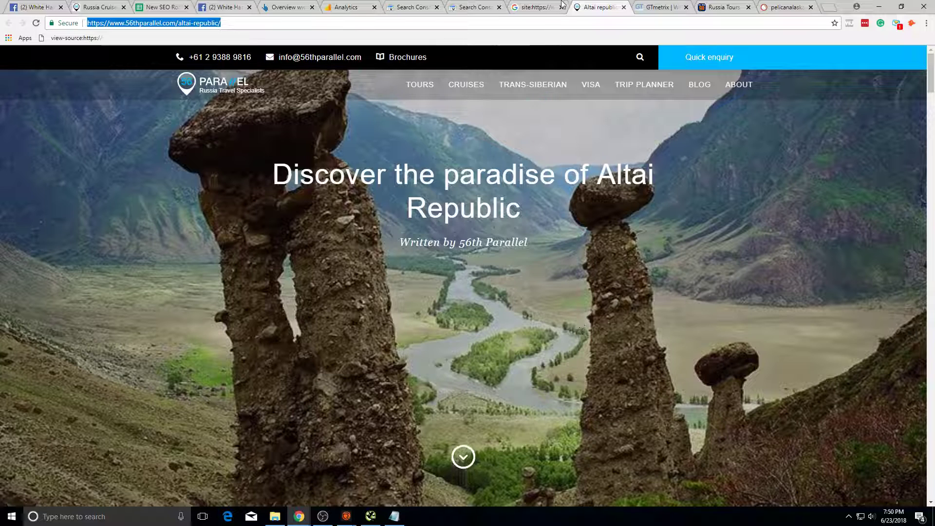
{"action": "key", "text": "ctrl+shift+Tab"}
{"action": "key", "text": "ctrl+Tab"}
Step: Compare the Altai article with the Analytics report and the site: search results
{"action": "left_click", "coordinate": [343, 6]}
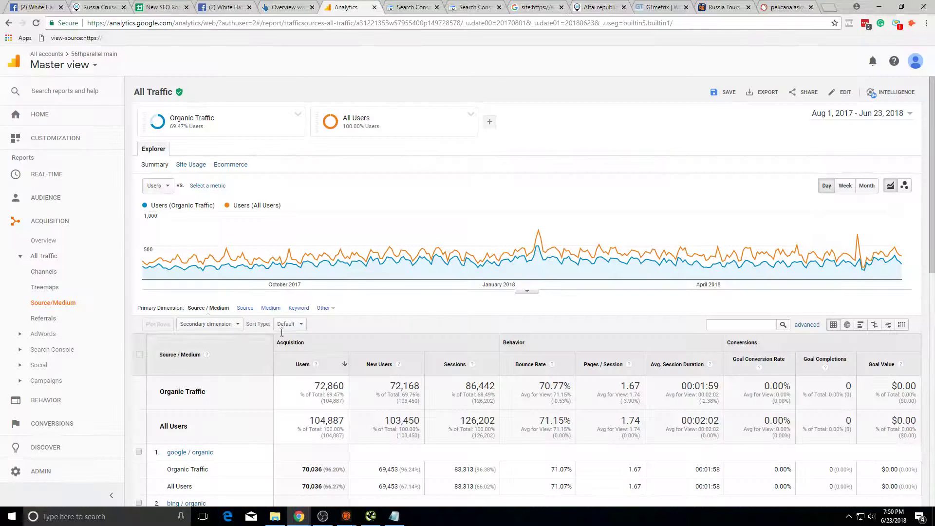
{"action": "left_click", "coordinate": [592, 7]}
{"action": "left_click", "coordinate": [534, 7]}
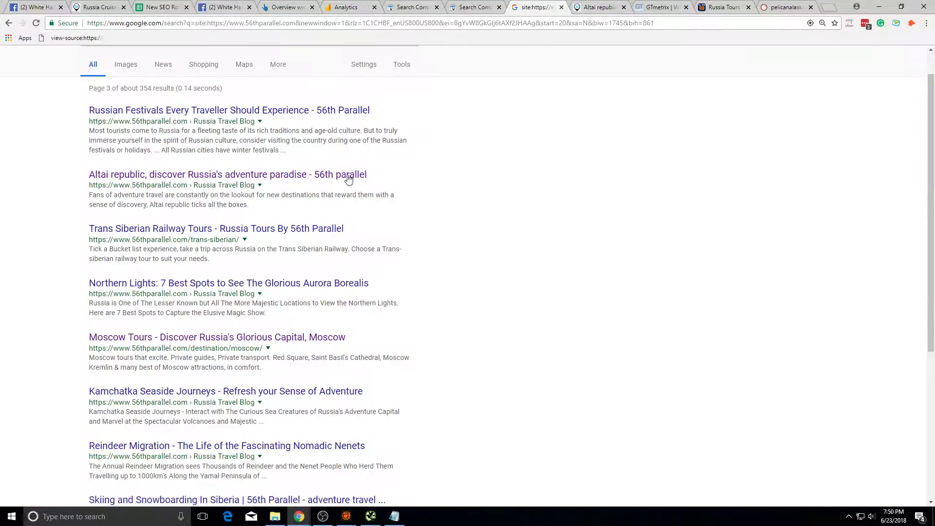
{"action": "left_click", "coordinate": [591, 6]}
{"action": "scroll", "coordinate": [493, 329], "scroll_direction": "down", "scroll_amount": 15}
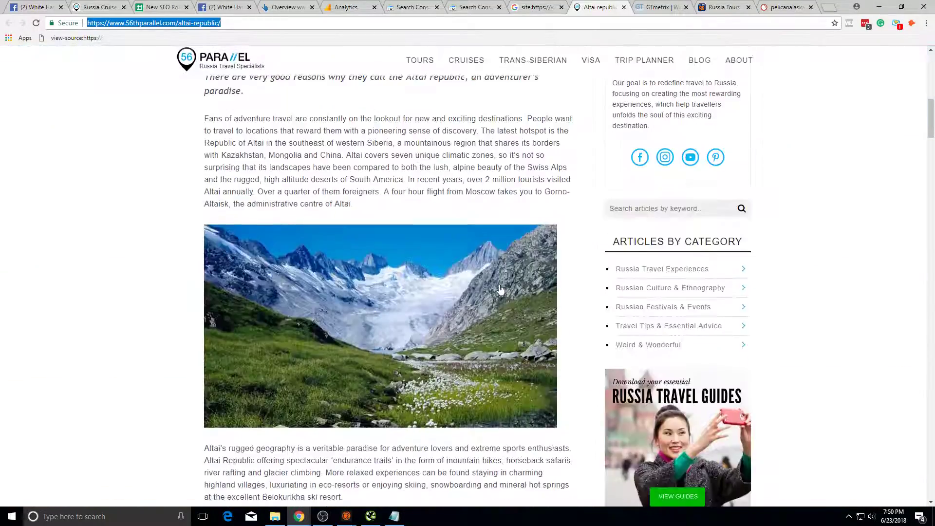
{"action": "scroll", "coordinate": [497, 282], "scroll_direction": "up", "scroll_amount": 12}
{"action": "scroll", "coordinate": [410, 323], "scroll_direction": "up", "scroll_amount": 5}
{"action": "scroll", "coordinate": [410, 324], "scroll_direction": "down", "scroll_amount": 10}
{"action": "scroll", "coordinate": [437, 169], "scroll_direction": "up", "scroll_amount": 10}
{"action": "left_click", "coordinate": [554, 4]}
{"action": "scroll", "coordinate": [459, 222], "scroll_direction": "down", "scroll_amount": 4}
{"action": "scroll", "coordinate": [382, 240], "scroll_direction": "up", "scroll_amount": 4}
{"action": "left_click", "coordinate": [577, 10]}
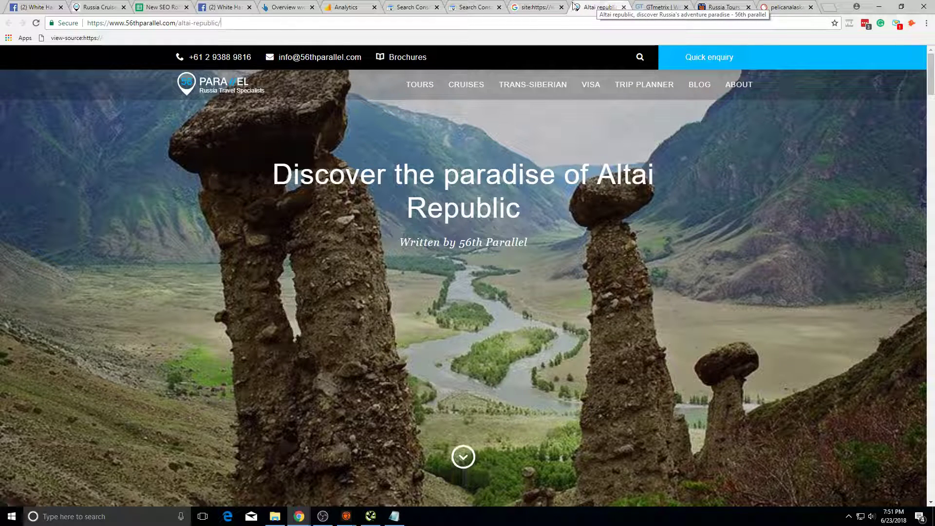
Step: Filter Search Analytics to the /altai-republic/ page, showing 35 clicks and 6,543 impressions
{"action": "left_click", "coordinate": [429, 6]}
{"action": "left_click", "coordinate": [452, 6]}
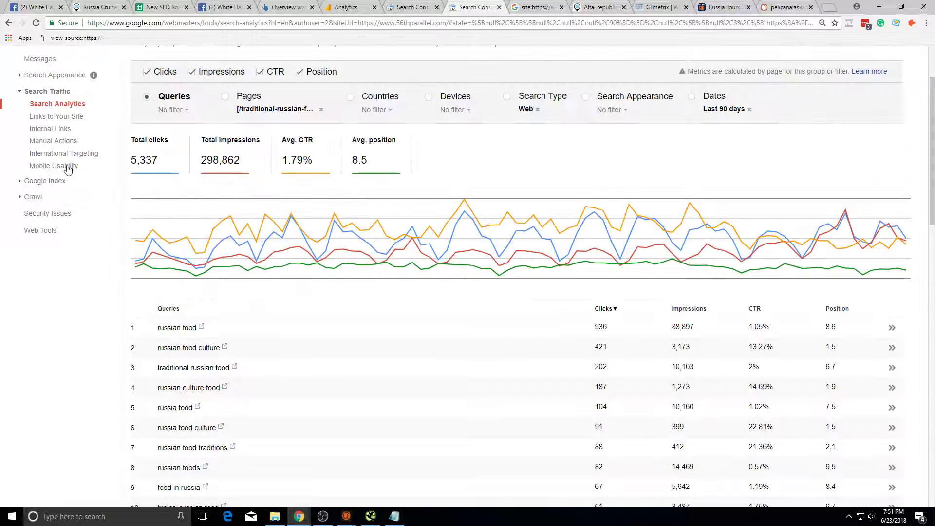
{"action": "left_click", "coordinate": [271, 110]}
{"action": "left_click", "coordinate": [273, 123]}
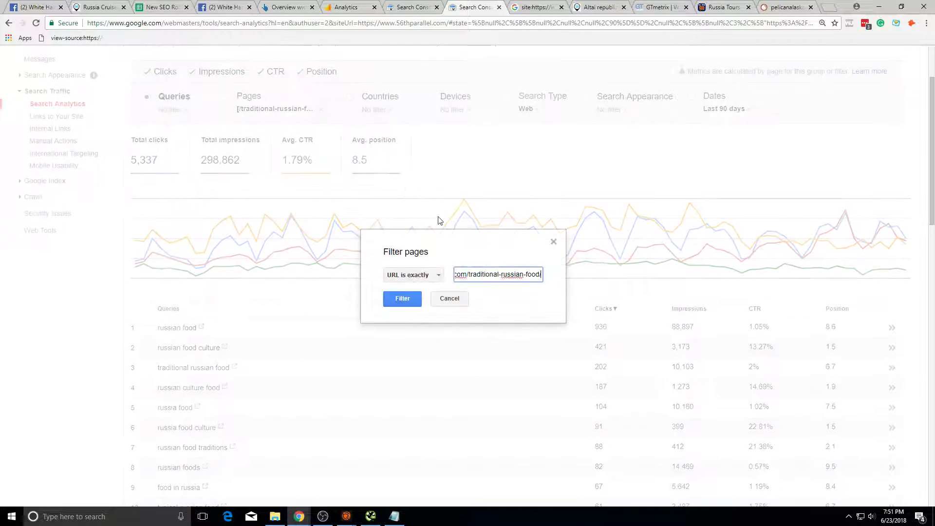
{"action": "key", "text": "ctrl+a"}
{"action": "key", "text": "ctrl+v"}
{"action": "left_click", "coordinate": [404, 303]}
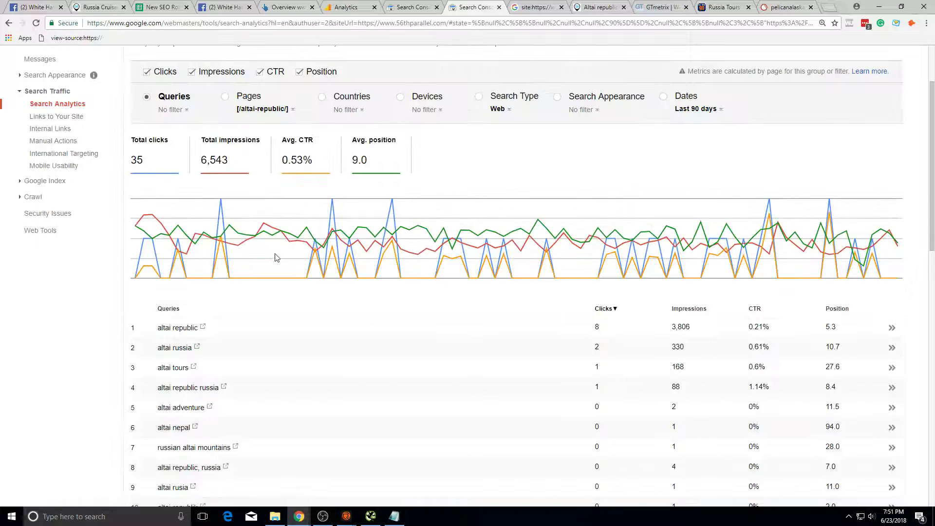
Step: Run a Google search for the page's 'altai republic' query
{"action": "left_click", "coordinate": [485, 337]}
{"action": "left_click", "coordinate": [8, 23]}
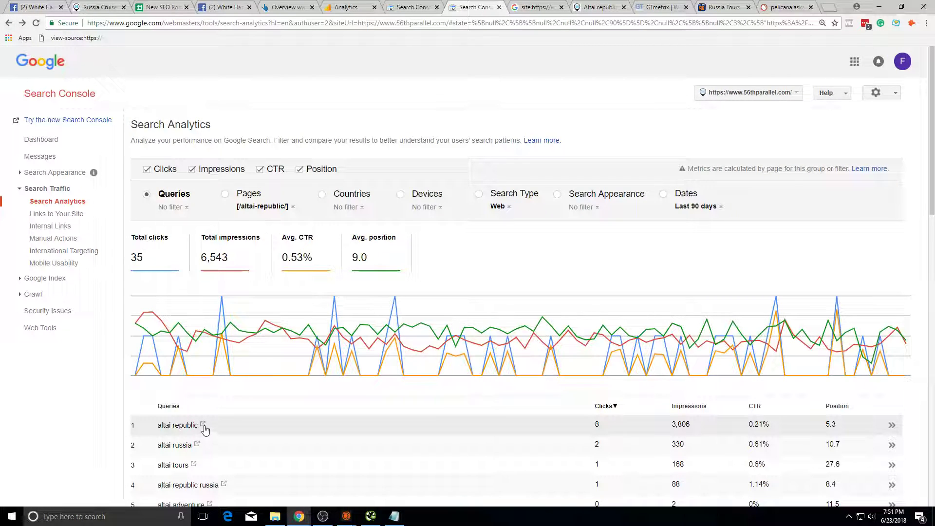
{"action": "left_click", "coordinate": [203, 426]}
{"action": "scroll", "coordinate": [320, 152], "scroll_direction": "down", "scroll_amount": 5}
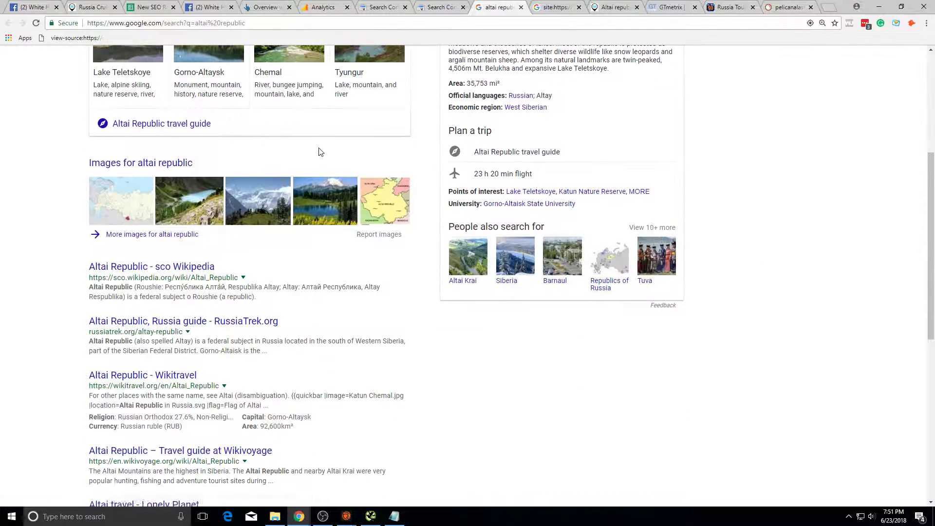
Step: Open the 56th parallel result from the altai republic results in a new tab
{"action": "scroll", "coordinate": [319, 152], "scroll_direction": "down", "scroll_amount": 3}
{"action": "scroll", "coordinate": [205, 214], "scroll_direction": "down", "scroll_amount": 3}
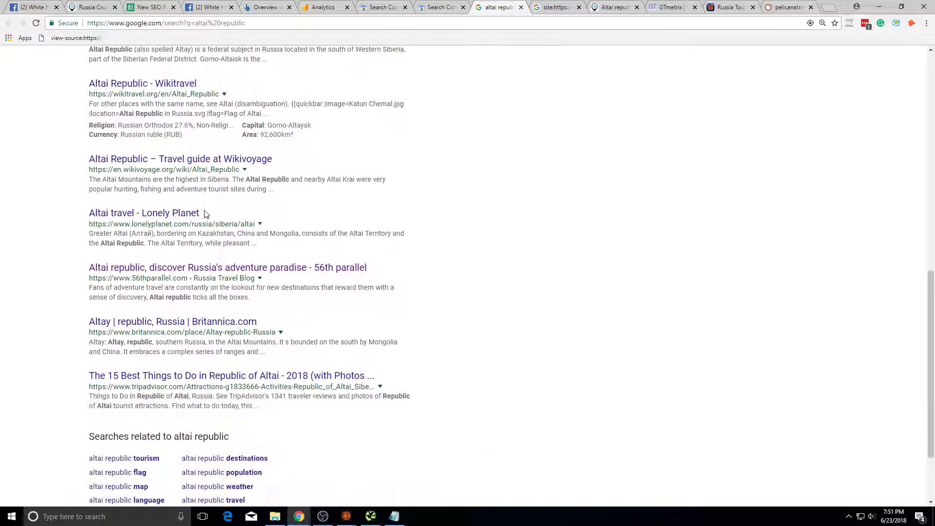
{"action": "triple_click", "coordinate": [226, 278]}
{"action": "left_click_drag", "start_coordinate": [389, 269], "coordinate": [151, 273]}
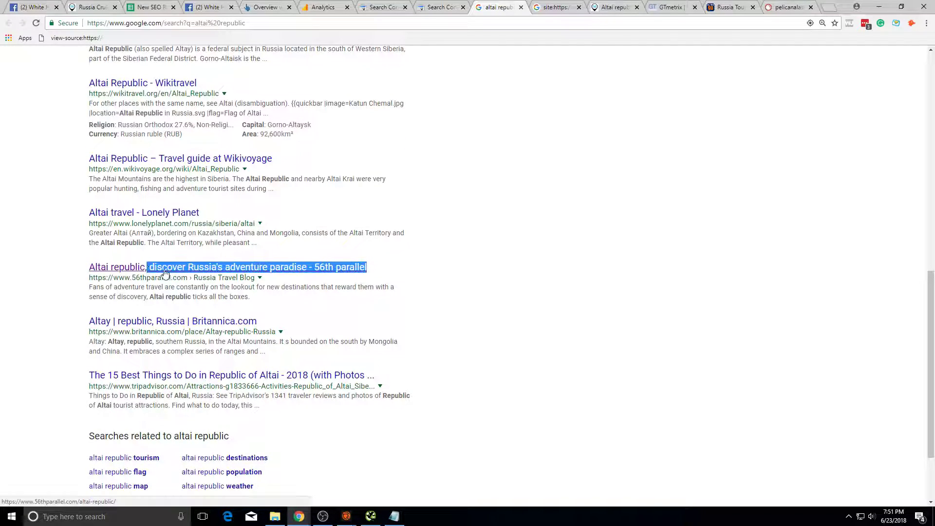
{"action": "left_click_drag", "start_coordinate": [381, 266], "coordinate": [149, 266]}
{"action": "left_click", "coordinate": [442, 269]}
{"action": "right_click", "coordinate": [355, 268]}
{"action": "left_click", "coordinate": [385, 274]}
Step: Skim the Altai article, then close its tab
{"action": "key", "text": "ctrl+Tab"}
{"action": "scroll", "coordinate": [485, 203], "scroll_direction": "down", "scroll_amount": 15}
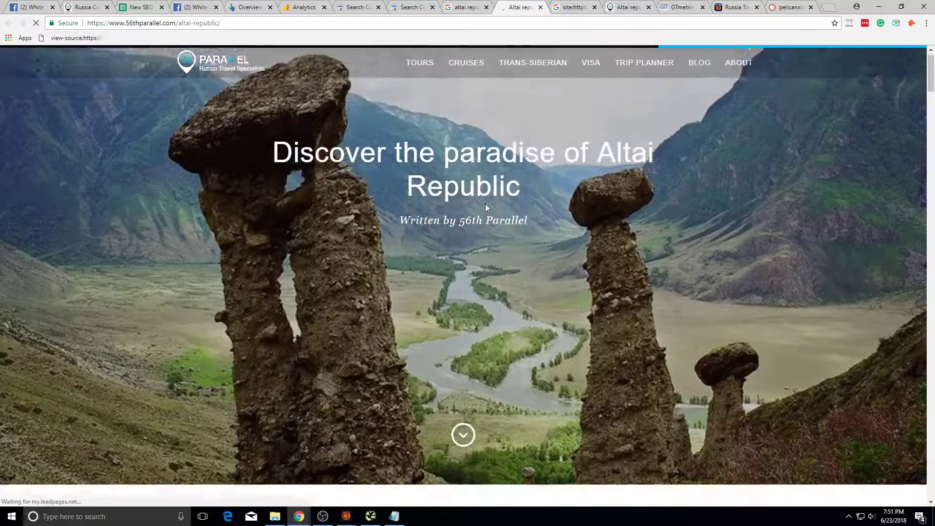
{"action": "scroll", "coordinate": [488, 207], "scroll_direction": "up", "scroll_amount": 12}
{"action": "scroll", "coordinate": [493, 217], "scroll_direction": "down", "scroll_amount": 10}
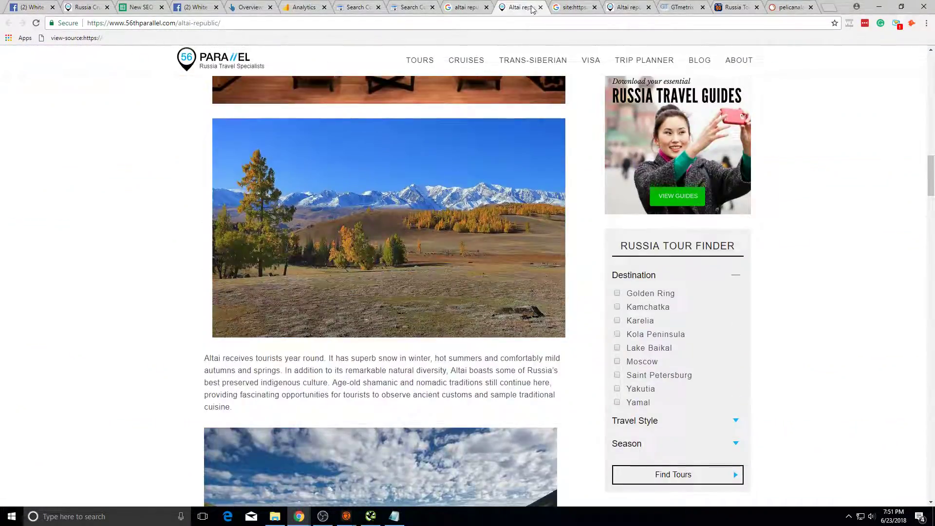
{"action": "left_click", "coordinate": [540, 8]}
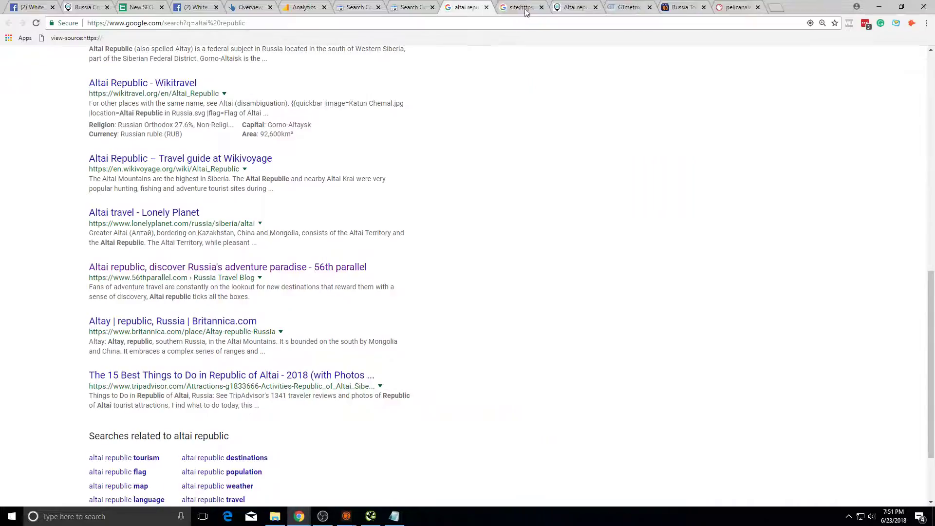
{"action": "scroll", "coordinate": [309, 200], "scroll_direction": "up", "scroll_amount": 15}
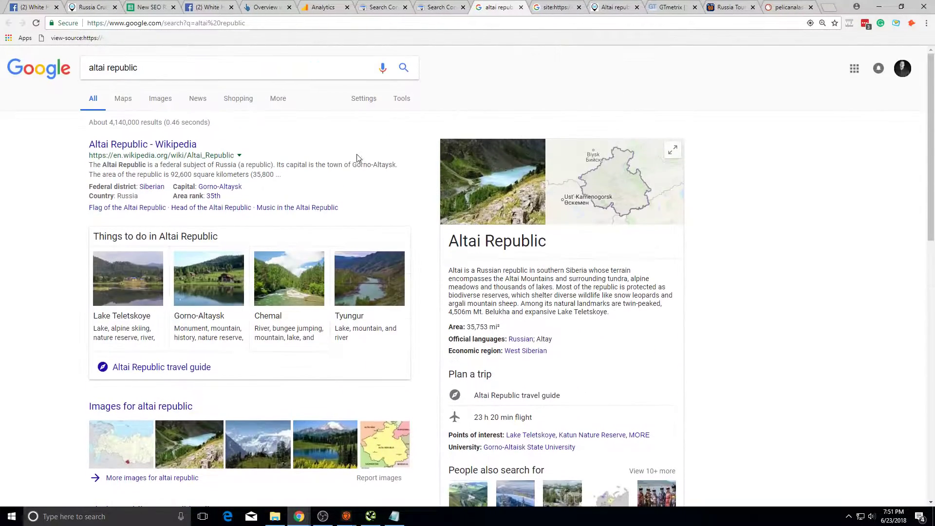
{"action": "scroll", "coordinate": [355, 157], "scroll_direction": "down", "scroll_amount": 1}
Step: Review the Search Console report and its page filter options
{"action": "key", "text": "ctrl+shift+Tab"}
{"action": "scroll", "coordinate": [219, 286], "scroll_direction": "down", "scroll_amount": 2}
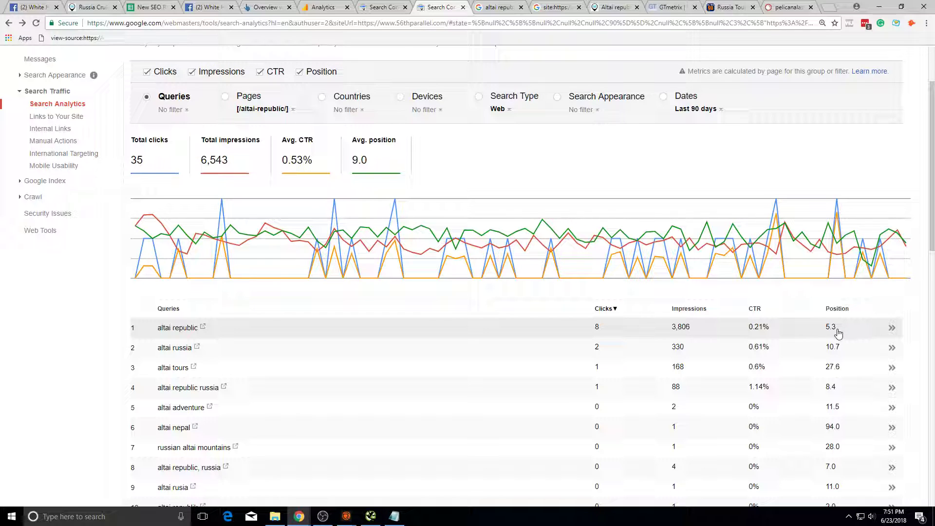
{"action": "scroll", "coordinate": [609, 179], "scroll_direction": "down", "scroll_amount": 4}
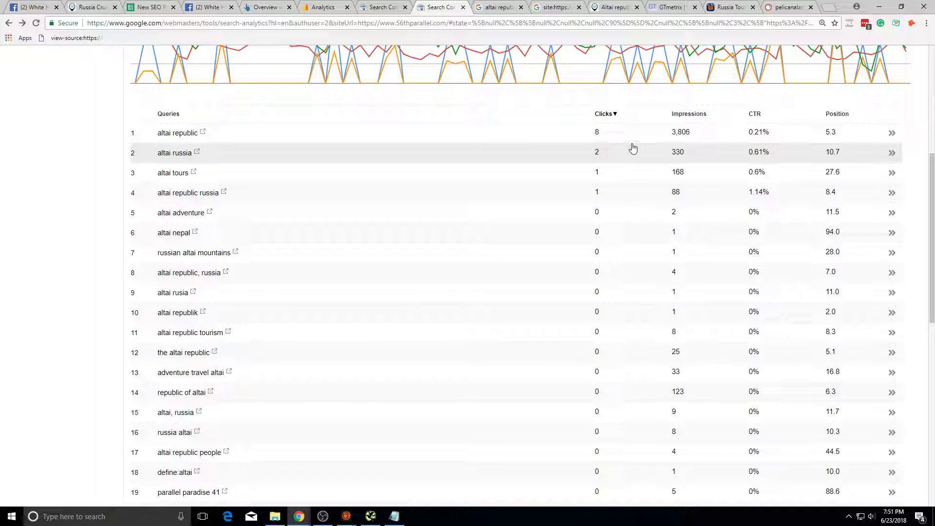
{"action": "scroll", "coordinate": [633, 148], "scroll_direction": "up", "scroll_amount": 6}
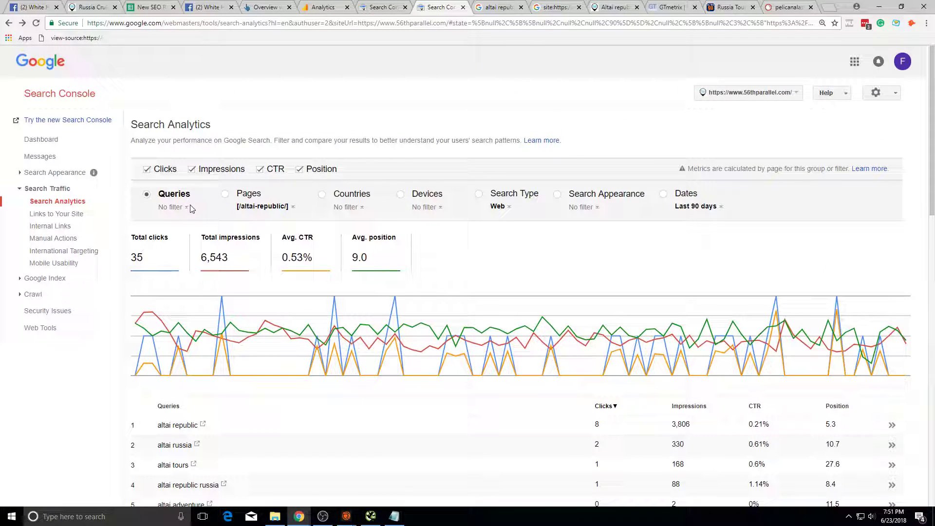
{"action": "left_click", "coordinate": [260, 211]}
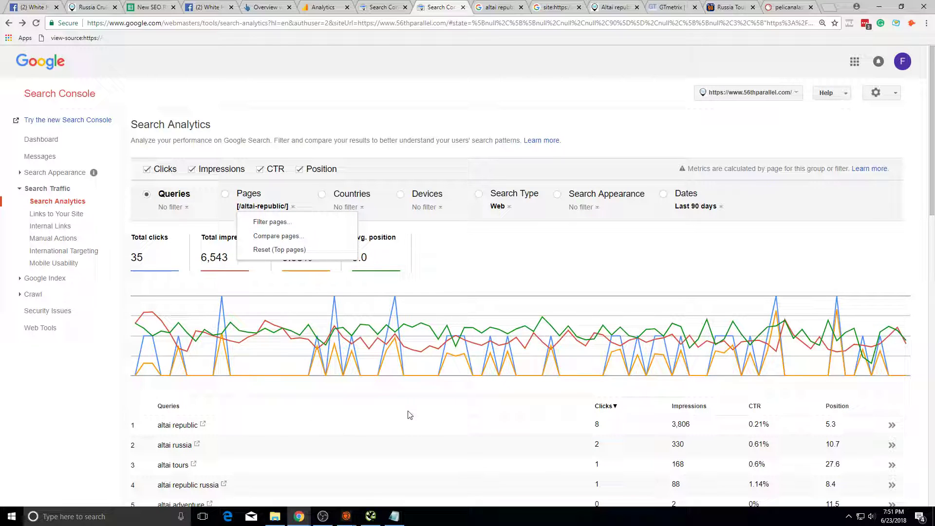
{"action": "scroll", "coordinate": [597, 372], "scroll_direction": "down", "scroll_amount": 4}
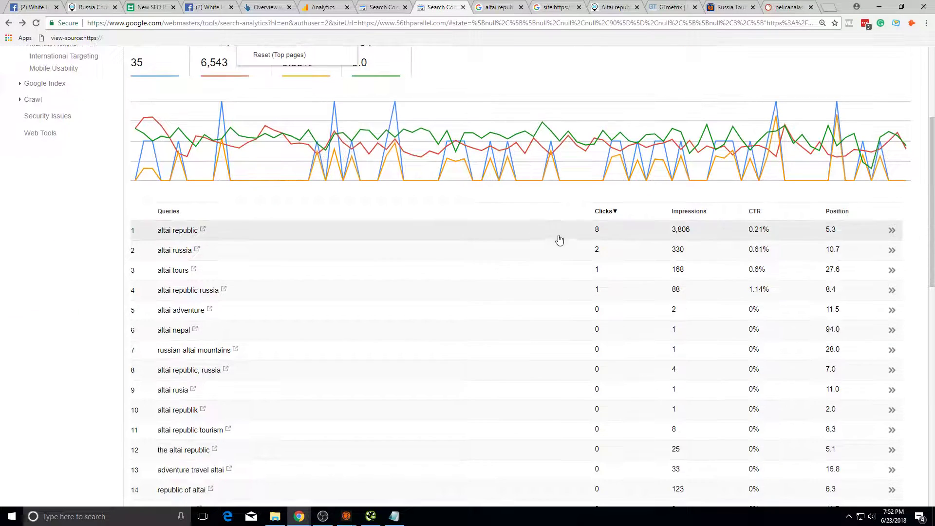
Step: Peek at the Wikipedia Altai Republic article, then bring up SEMrush's pelicanalaskafishing.com positions
{"action": "left_click", "coordinate": [527, 5]}
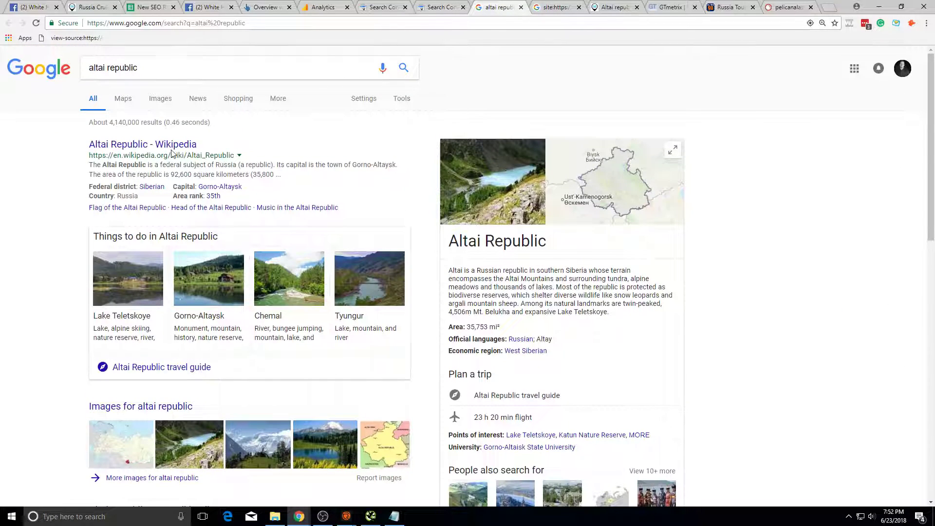
{"action": "left_click", "coordinate": [171, 145]}
{"action": "key", "text": "alt+Left"}
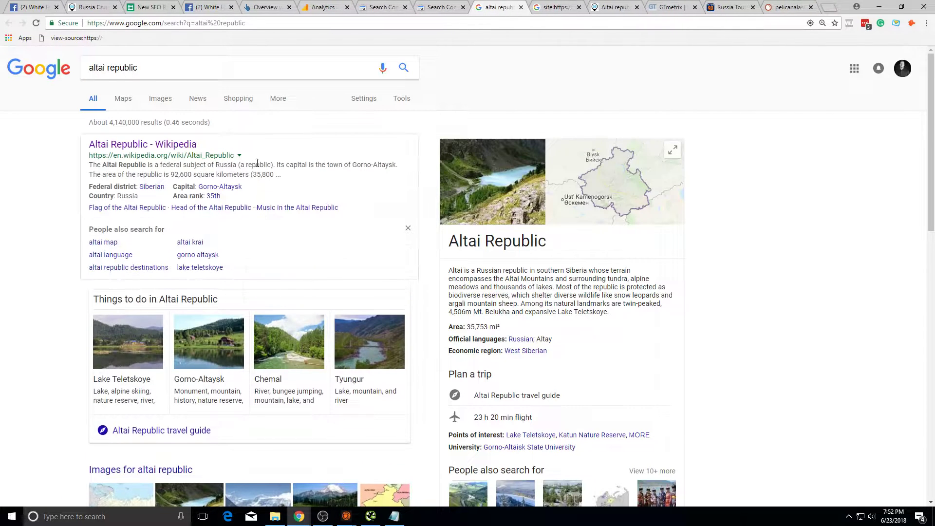
{"action": "left_click", "coordinate": [433, 5]}
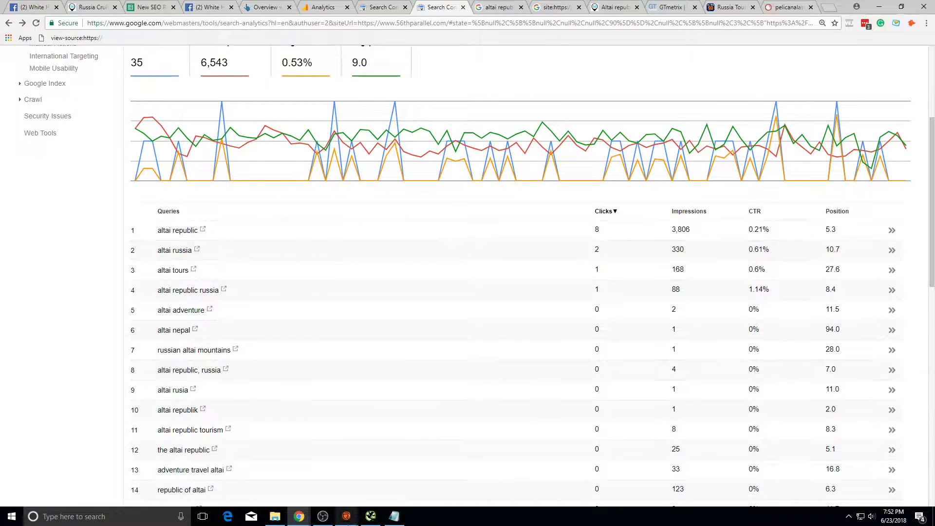
{"action": "left_click", "coordinate": [786, 6]}
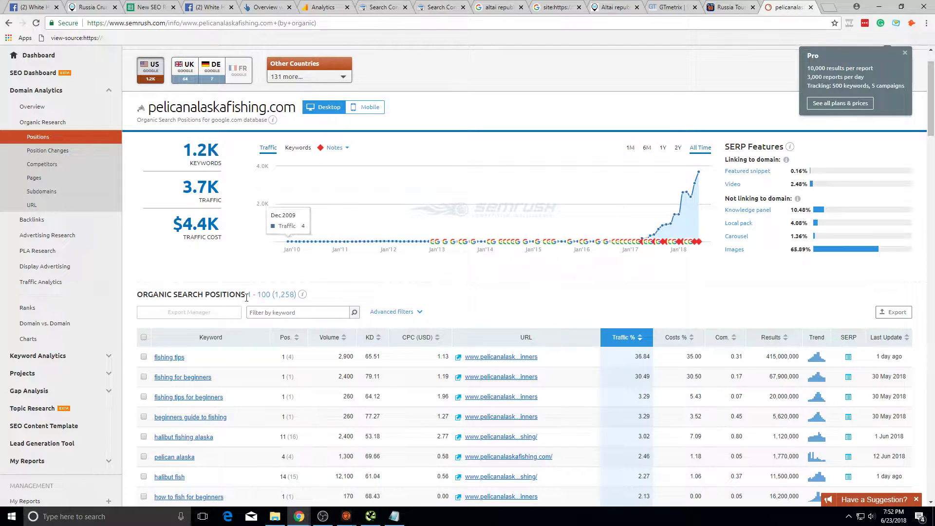
Step: Inspect the halibut fishing alaska row and its 2,400 search volume, then return to Search Console
{"action": "scroll", "coordinate": [246, 297], "scroll_direction": "down", "scroll_amount": 2}
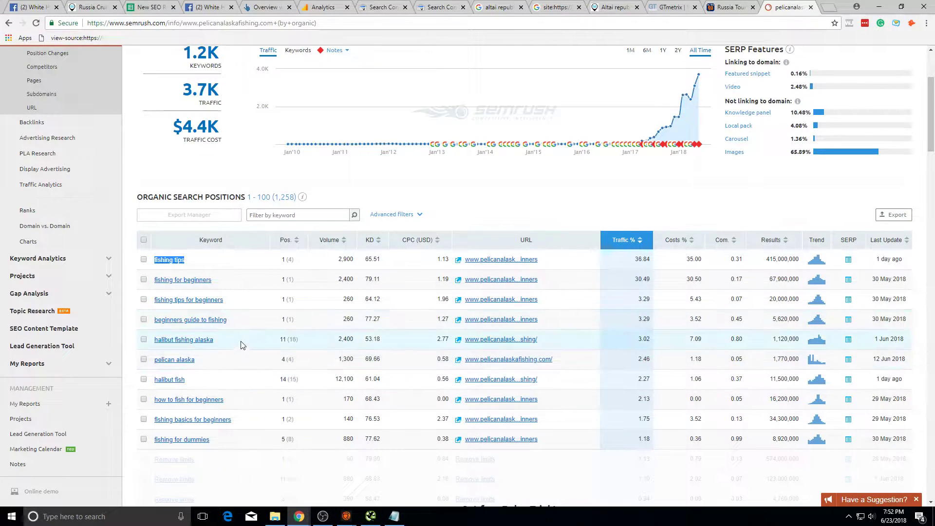
{"action": "left_click_drag", "start_coordinate": [241, 341], "coordinate": [148, 338]}
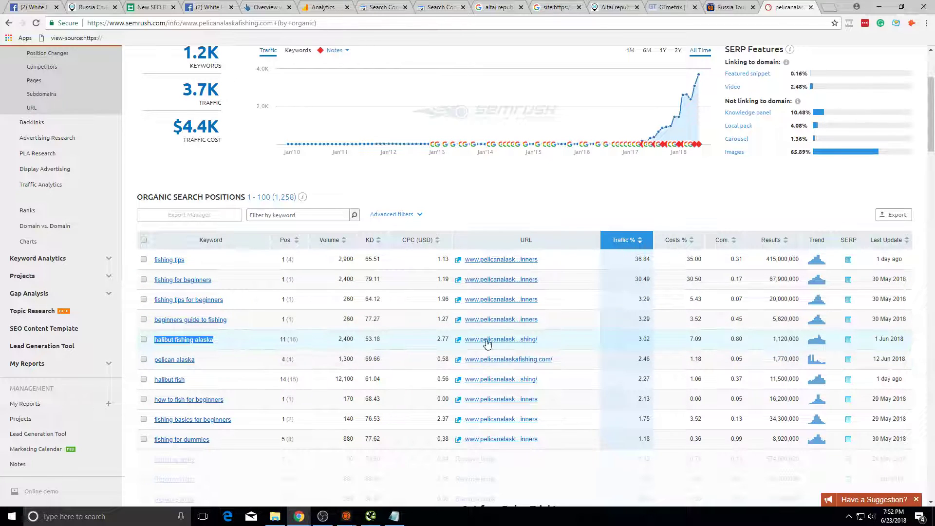
{"action": "mouse_move", "coordinate": [206, 347]}
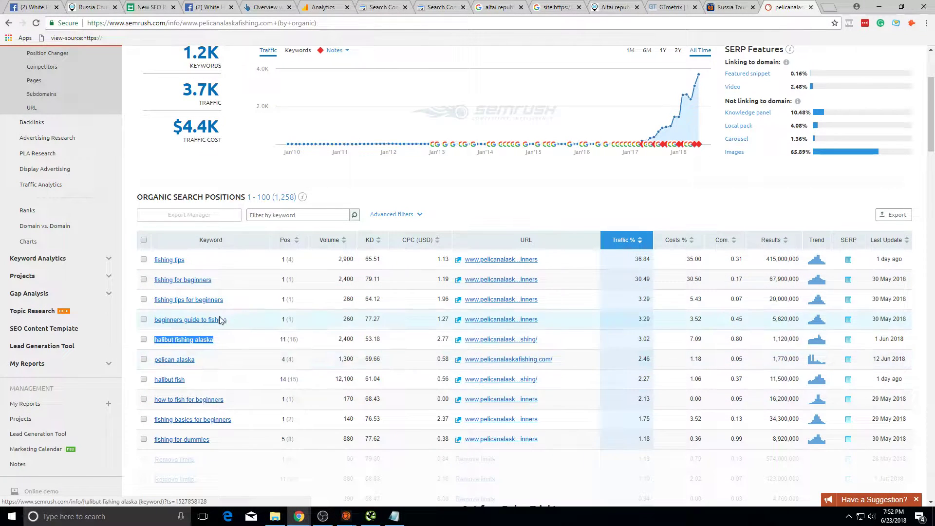
{"action": "left_click", "coordinate": [247, 344]}
{"action": "triple_click", "coordinate": [208, 347]}
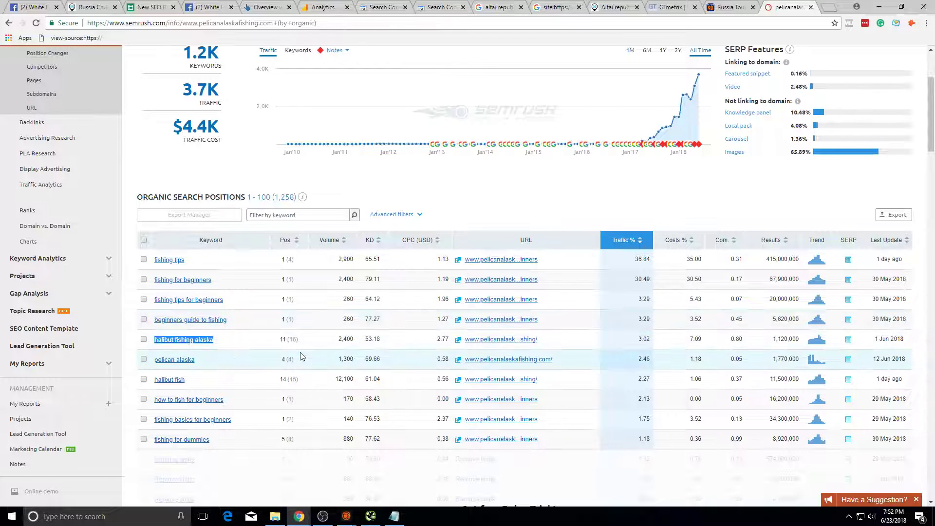
{"action": "double_click", "coordinate": [343, 339]}
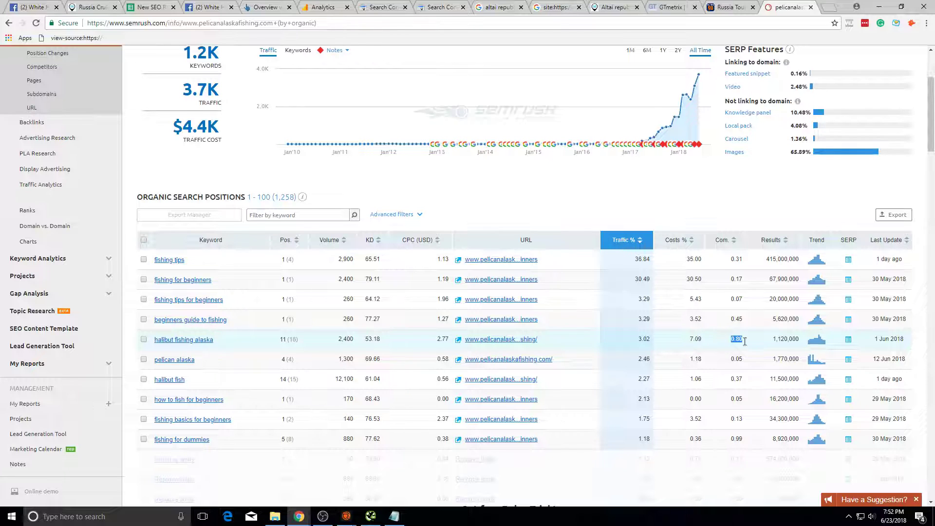
{"action": "left_click_drag", "start_coordinate": [747, 346], "coordinate": [161, 341]}
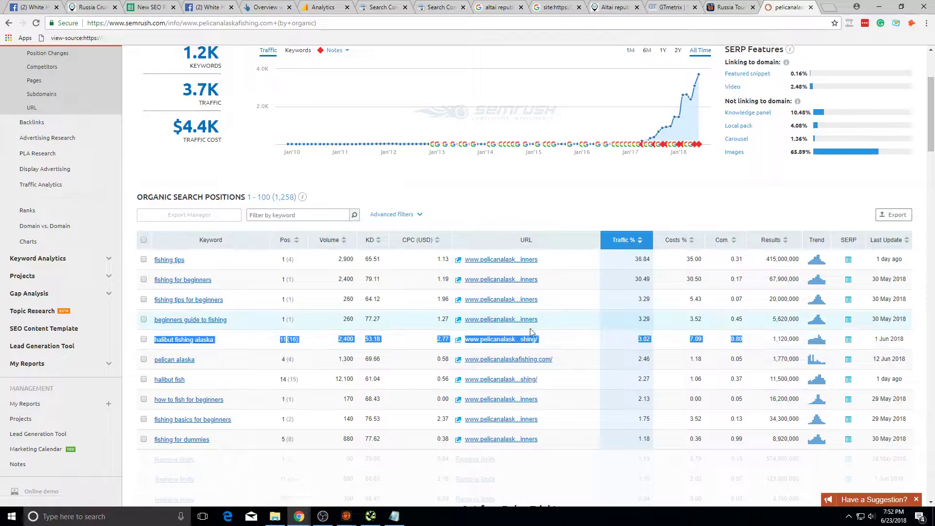
{"action": "left_click", "coordinate": [622, 344]}
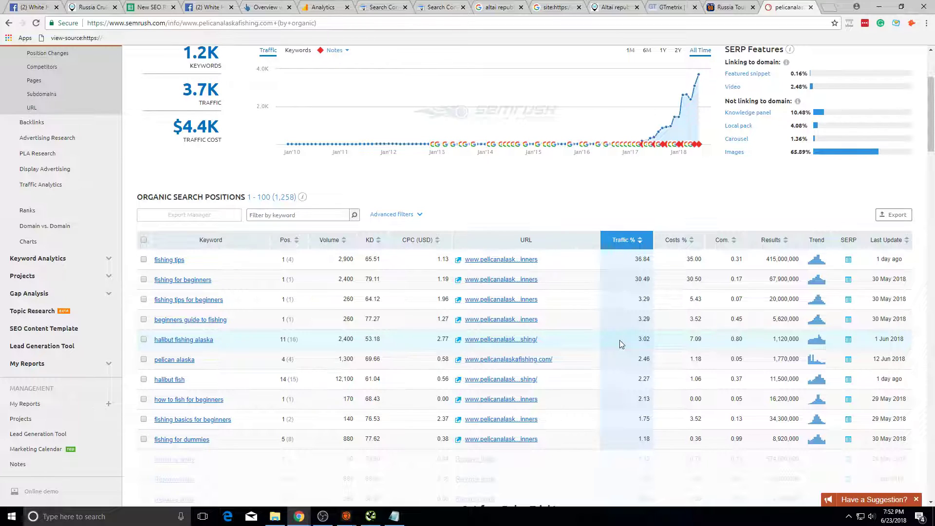
{"action": "left_click", "coordinate": [436, 7]}
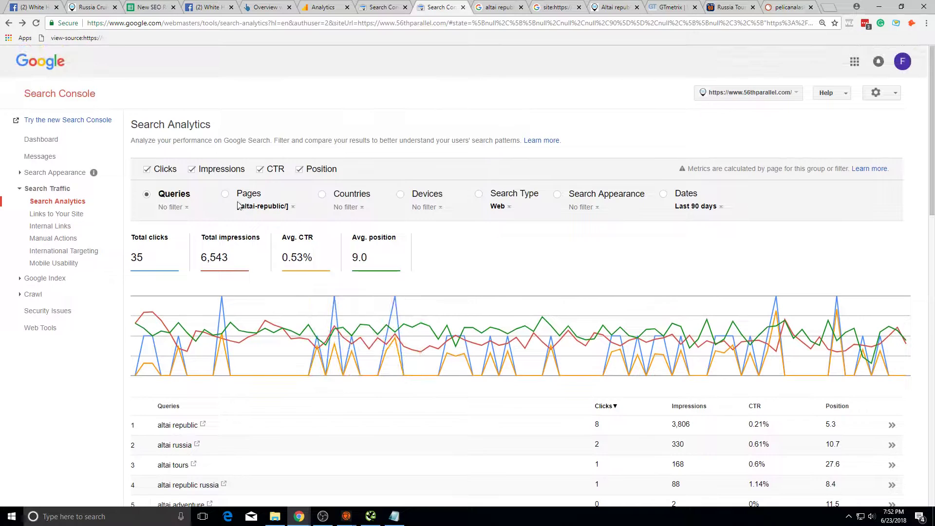
Step: Group Search Analytics by pages and reset the filter to show top pages
{"action": "left_click", "coordinate": [234, 208]}
{"action": "left_click", "coordinate": [287, 206]}
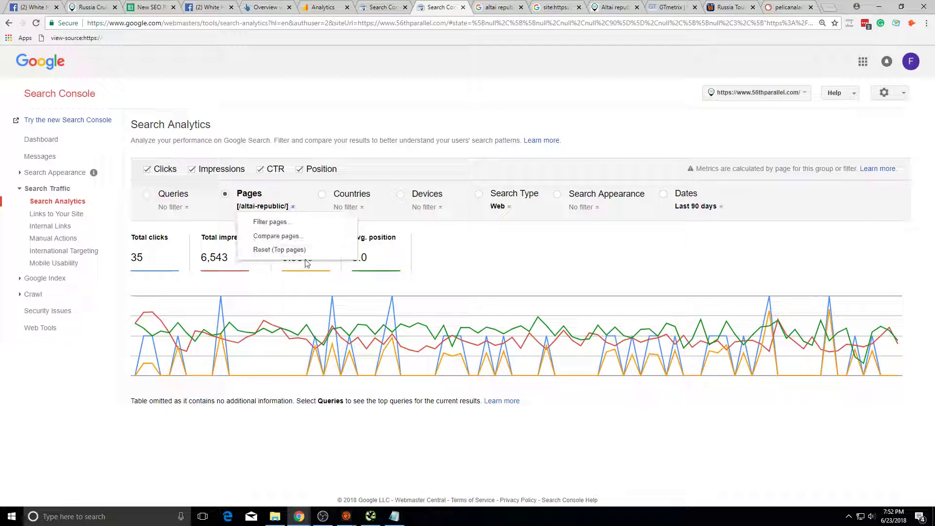
{"action": "left_click", "coordinate": [287, 249]}
{"action": "scroll", "coordinate": [273, 292], "scroll_direction": "down", "scroll_amount": 6}
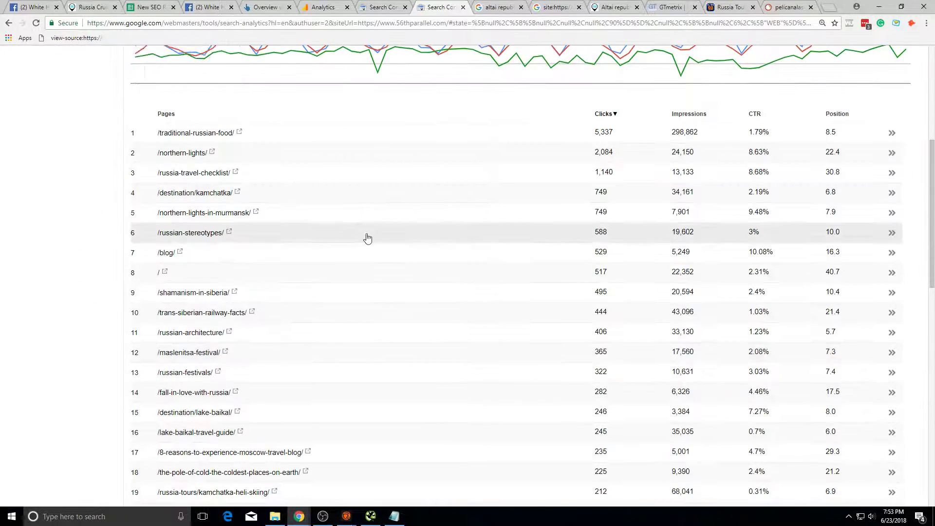
{"action": "scroll", "coordinate": [417, 275], "scroll_direction": "down", "scroll_amount": 2}
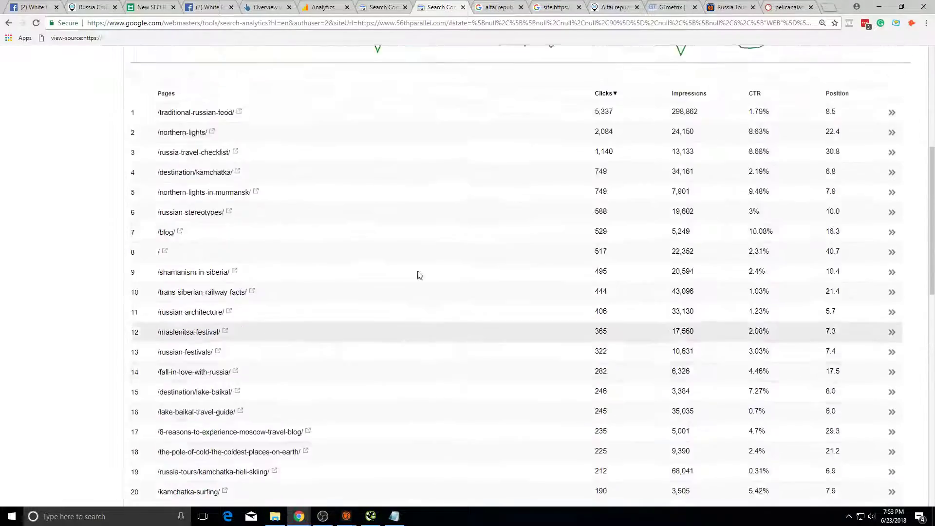
{"action": "scroll", "coordinate": [550, 238], "scroll_direction": "up", "scroll_amount": 5}
Step: Look over the 56th Parallel homepage, the competitor's Russia Tours page and site: results
{"action": "left_click", "coordinate": [618, 5]}
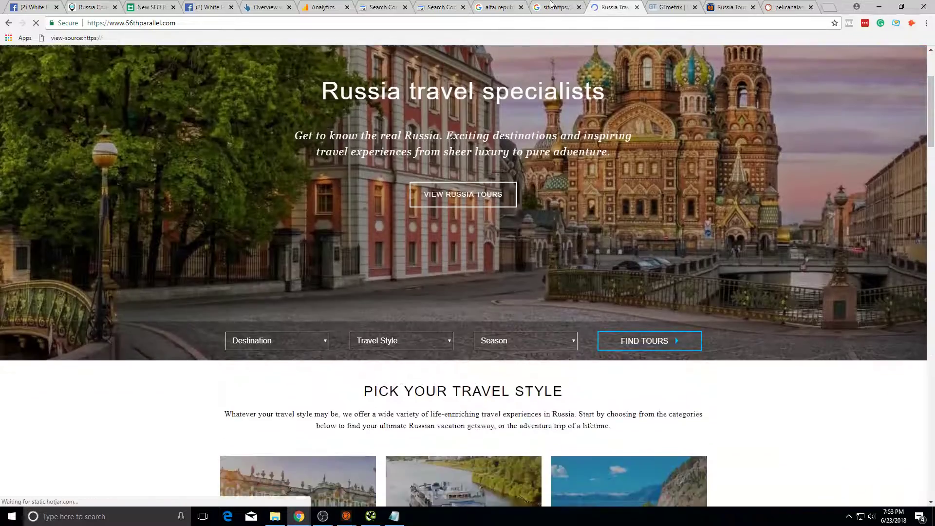
{"action": "left_click", "coordinate": [726, 6]}
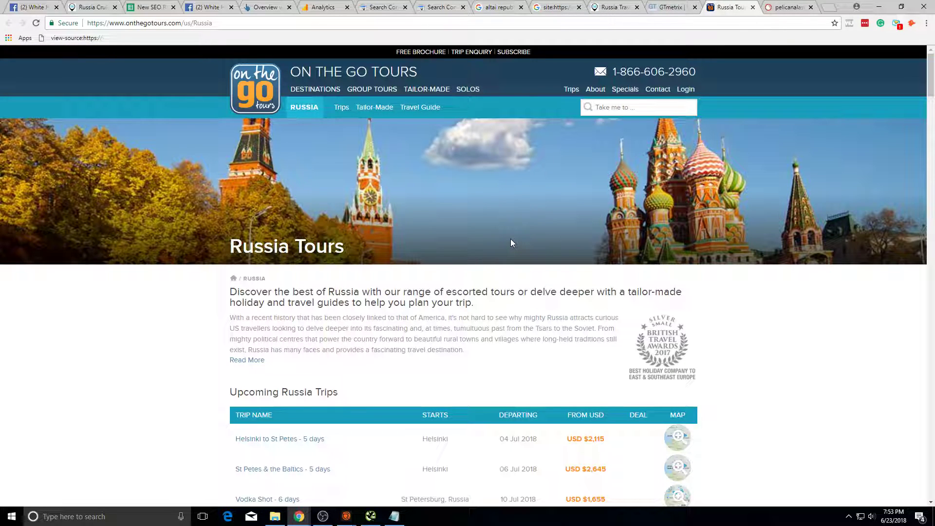
{"action": "left_click", "coordinate": [555, 7]}
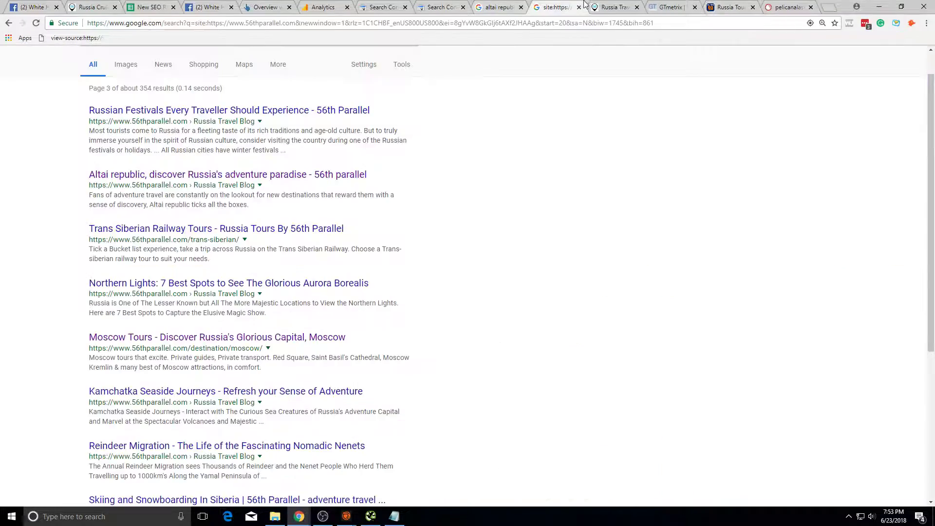
{"action": "left_click", "coordinate": [602, 7]}
{"action": "scroll", "coordinate": [414, 122], "scroll_direction": "up", "scroll_amount": 3}
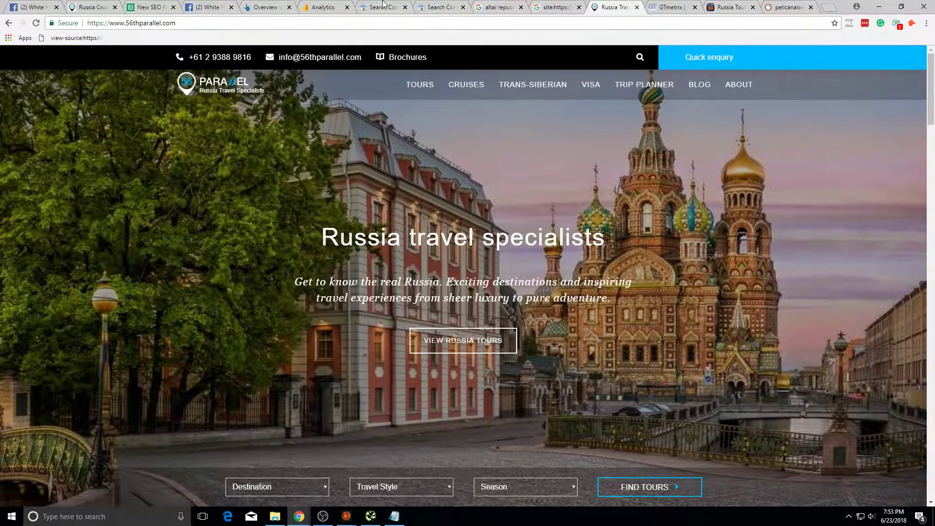
{"action": "left_click", "coordinate": [441, 6]}
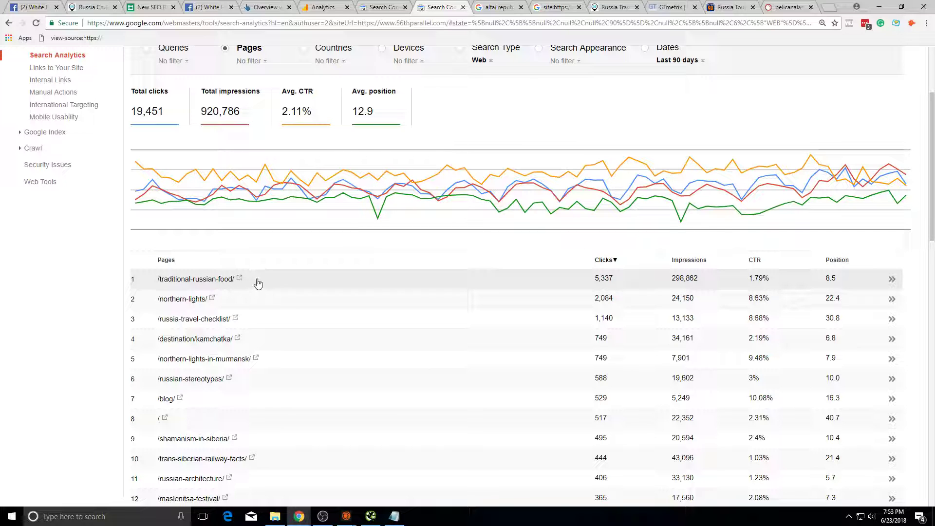
Step: Check the /traditional-russian-food/ page's data and article, then return to the unfiltered list
{"action": "scroll", "coordinate": [258, 281], "scroll_direction": "down", "scroll_amount": 4}
{"action": "scroll", "coordinate": [261, 251], "scroll_direction": "up", "scroll_amount": 2}
{"action": "left_click", "coordinate": [257, 190]}
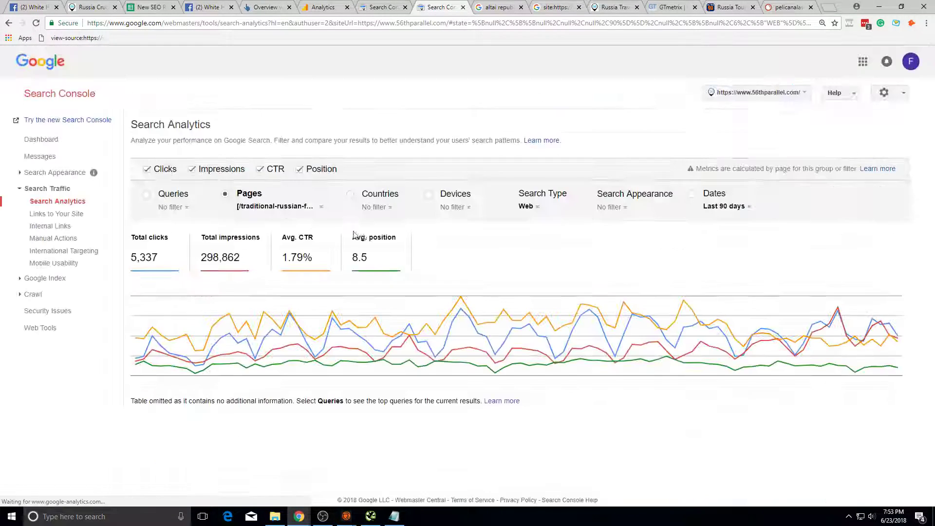
{"action": "left_click", "coordinate": [7, 22]}
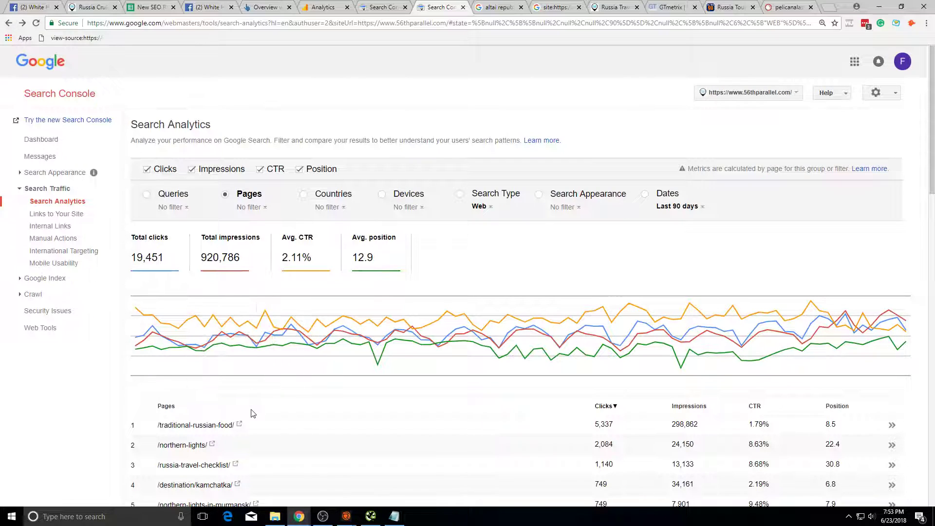
{"action": "left_click", "coordinate": [242, 424]}
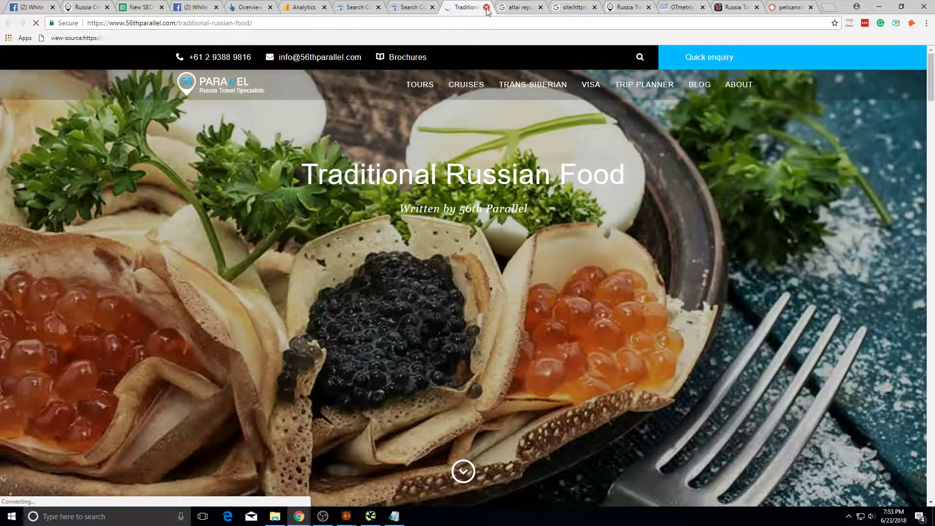
{"action": "left_click", "coordinate": [486, 7]}
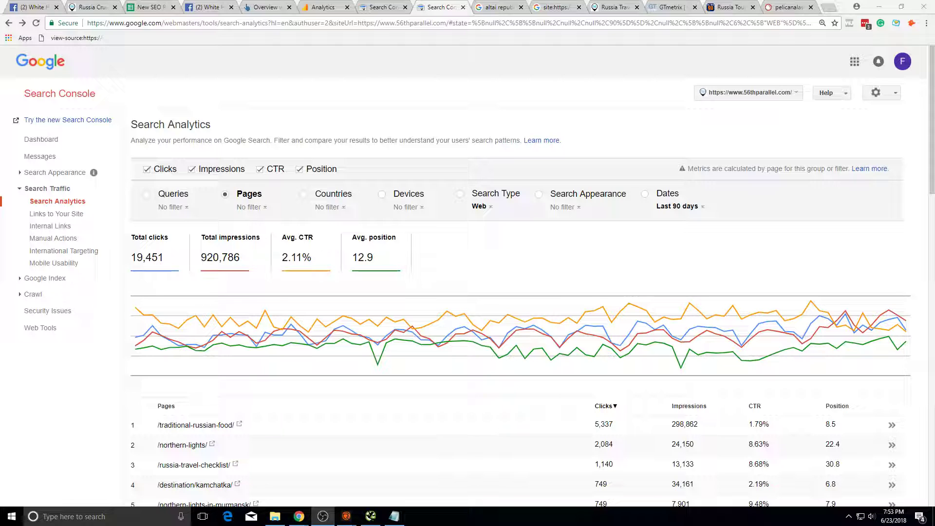
{"action": "scroll", "coordinate": [560, 442], "scroll_direction": "down", "scroll_amount": 4}
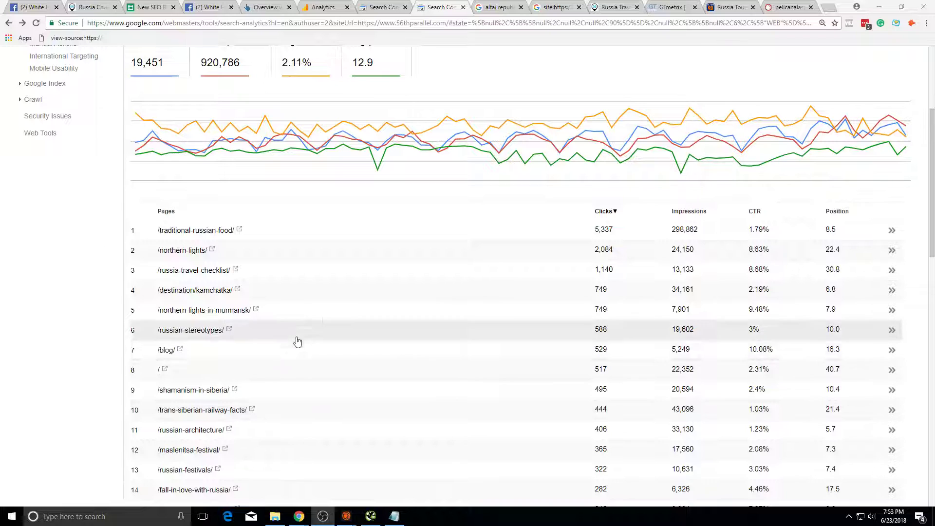
Step: Trim the Ahrefs URL to the bare domain and note domain rating 35 and 5.4K traffic
{"action": "left_click", "coordinate": [253, 7]}
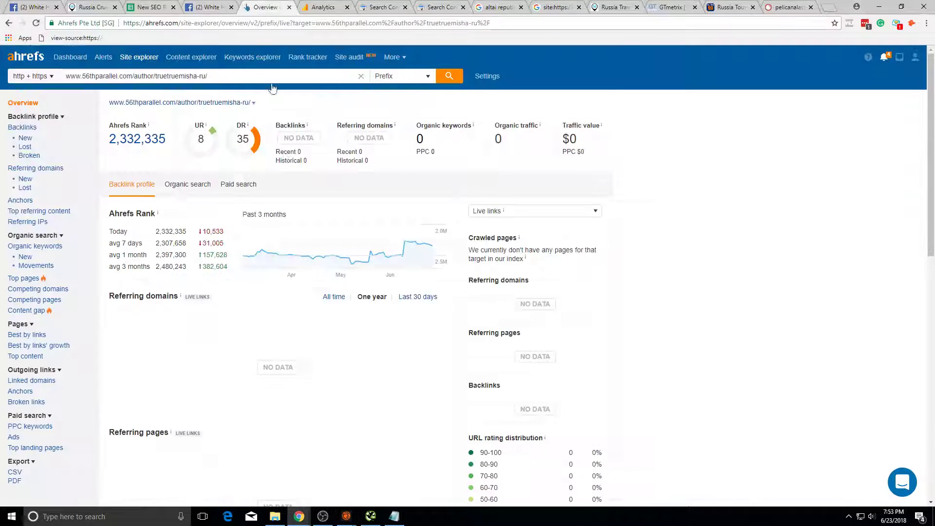
{"action": "left_click_drag", "start_coordinate": [132, 76], "coordinate": [214, 76]}
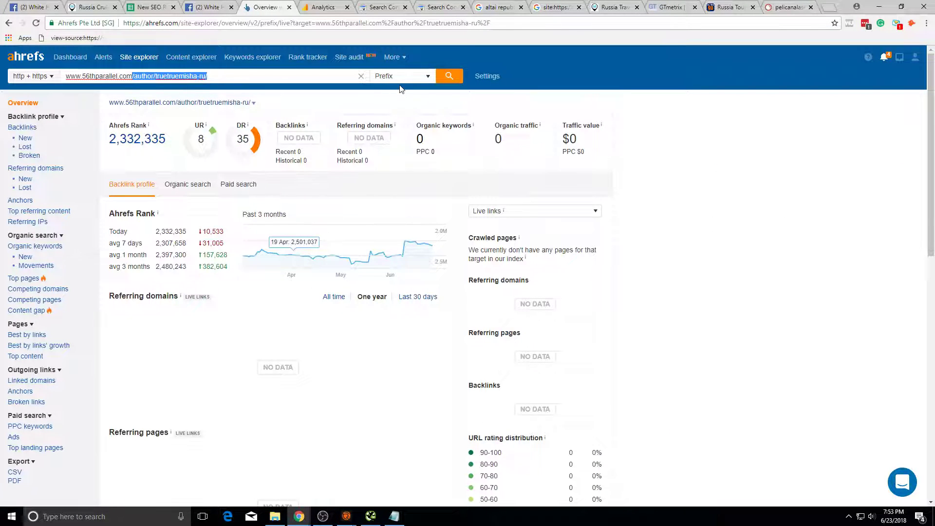
{"action": "key", "text": "BackSpace"}
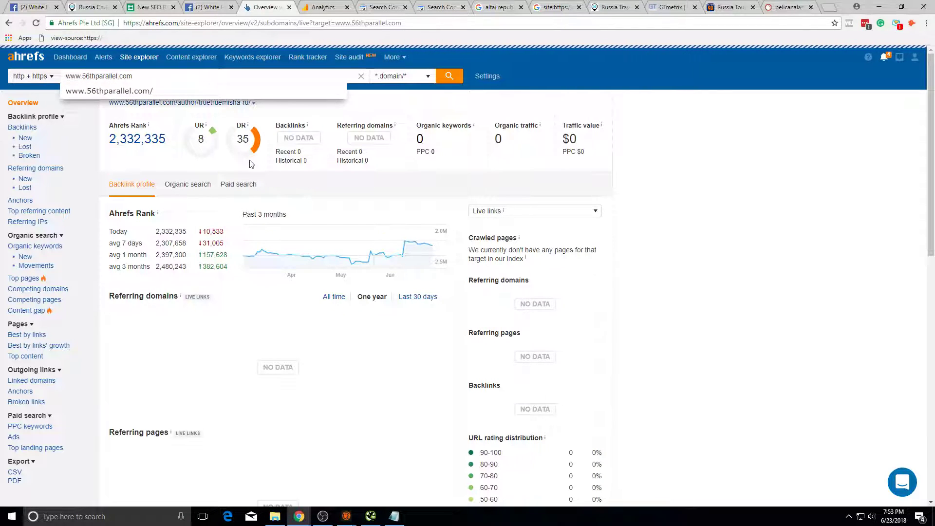
{"action": "left_click_drag", "start_coordinate": [254, 139], "coordinate": [237, 149]}
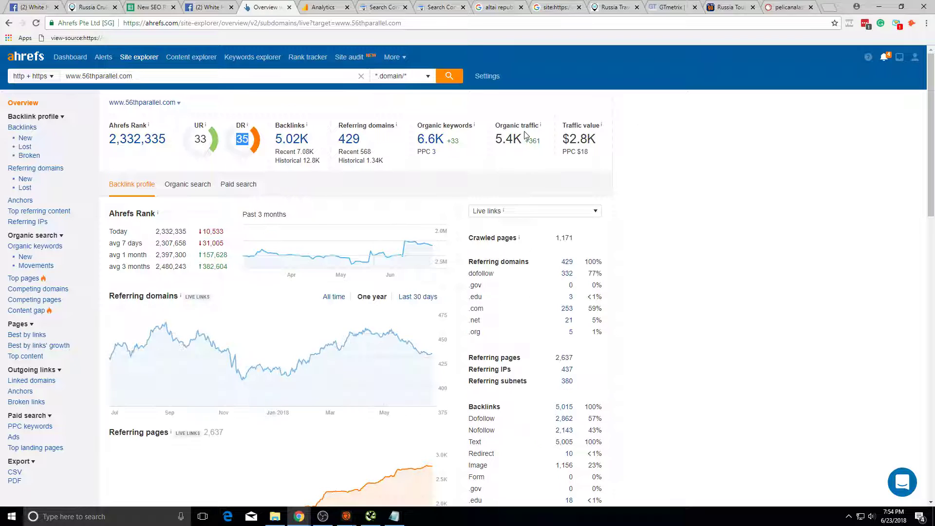
{"action": "left_click_drag", "start_coordinate": [496, 139], "coordinate": [541, 142]}
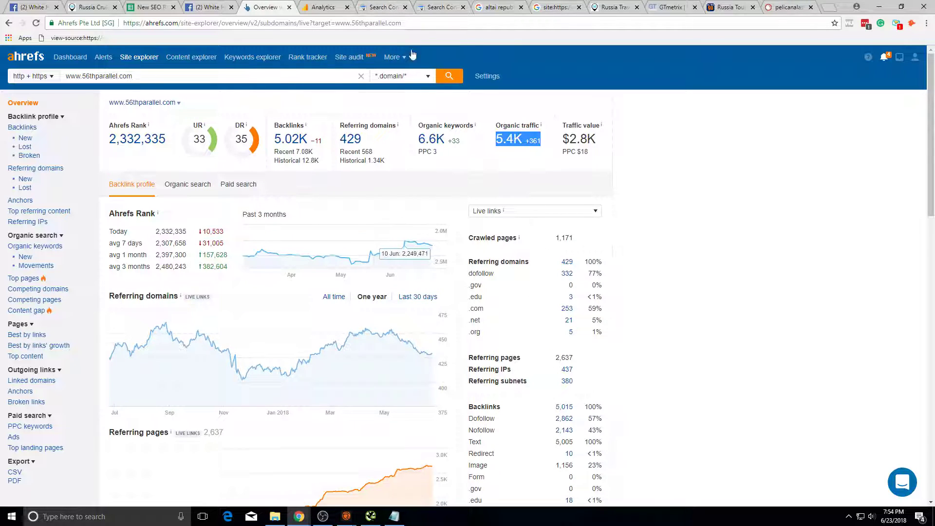
Step: Go to the New SEO Roadmap sheet, select cell A12, then return to Search Console
{"action": "left_click", "coordinate": [385, 7]}
{"action": "left_click", "coordinate": [151, 7]}
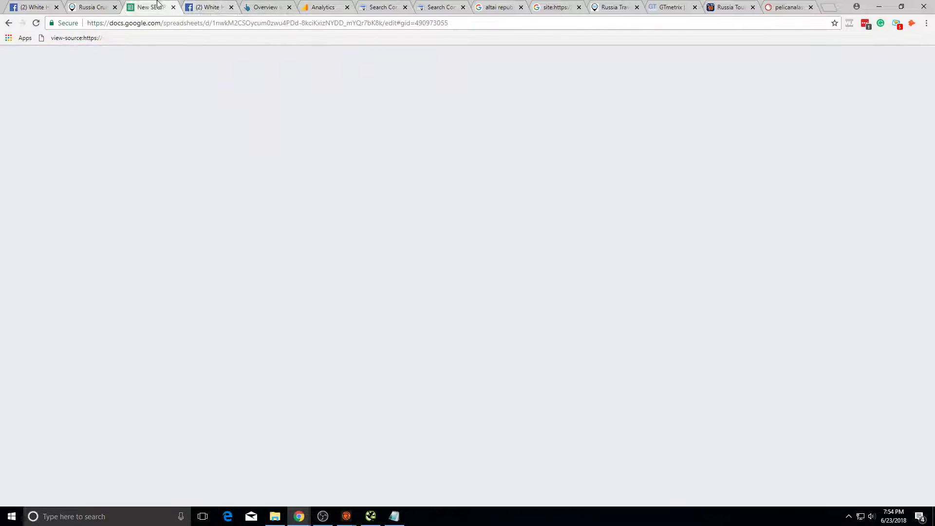
{"action": "left_click", "coordinate": [324, 7]}
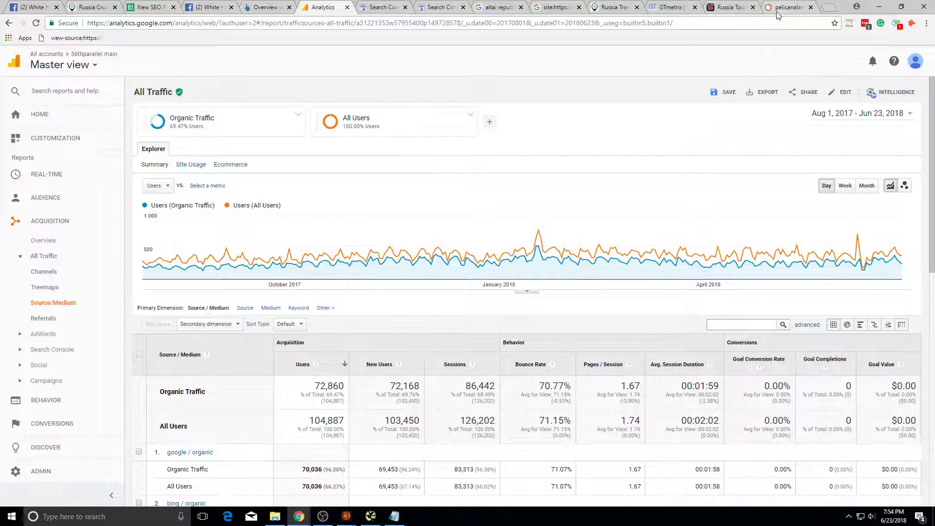
{"action": "left_click", "coordinate": [740, 8]}
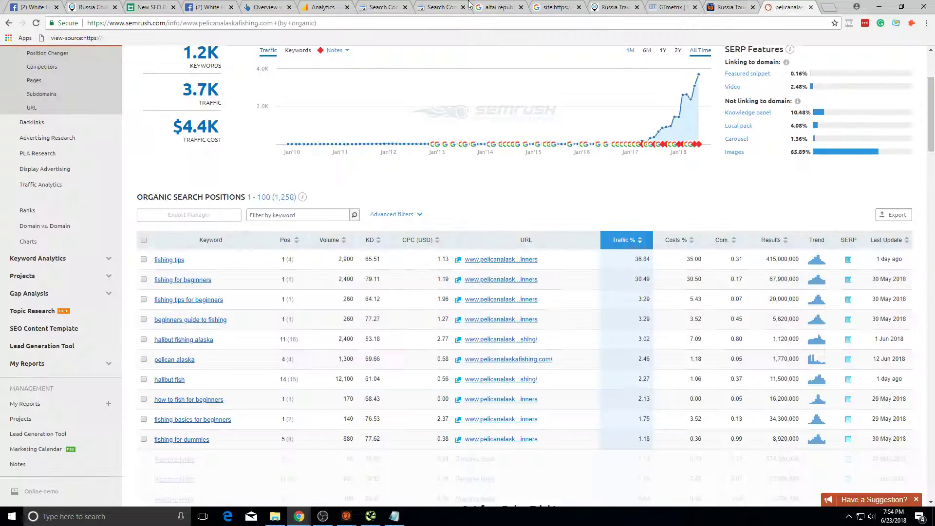
{"action": "left_click", "coordinate": [414, 10]}
{"action": "left_click", "coordinate": [382, 7]}
{"action": "left_click", "coordinate": [324, 7]}
{"action": "left_click", "coordinate": [266, 7]}
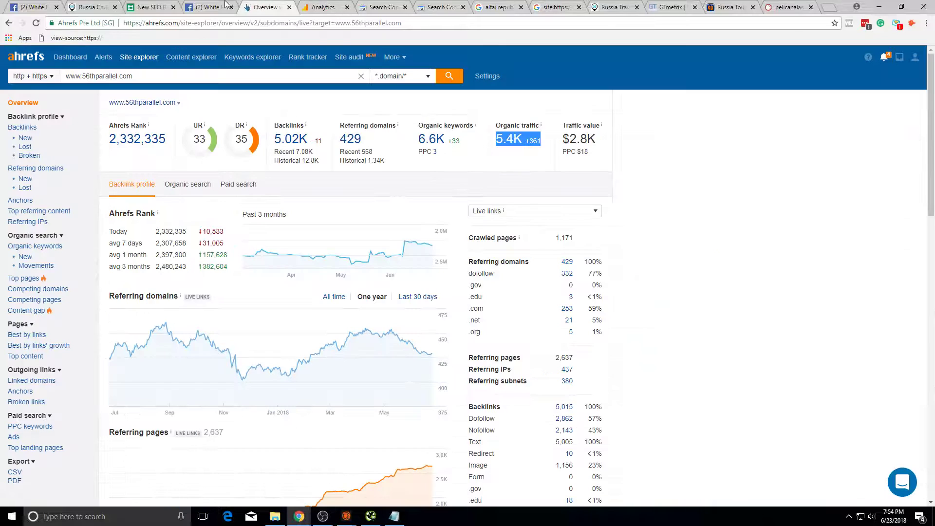
{"action": "left_click", "coordinate": [207, 7]}
{"action": "left_click", "coordinate": [162, 6]}
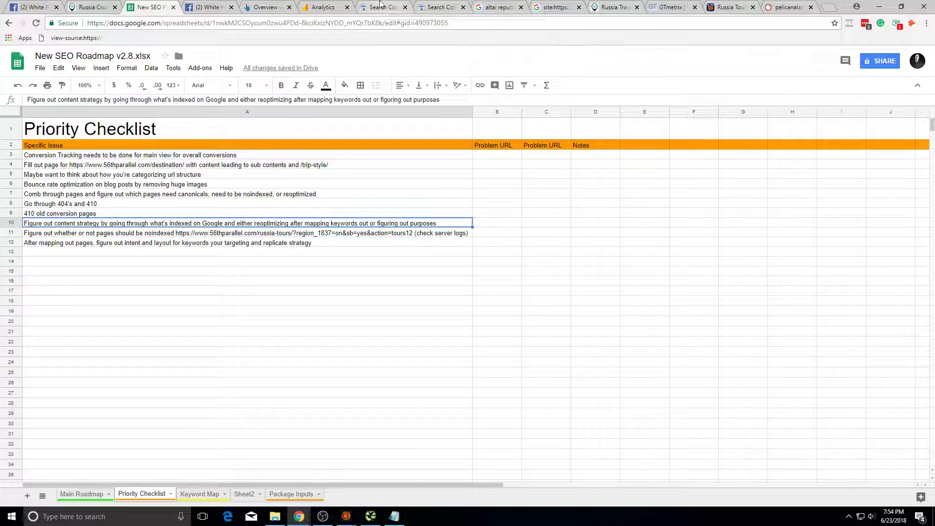
{"action": "left_click", "coordinate": [396, 243]}
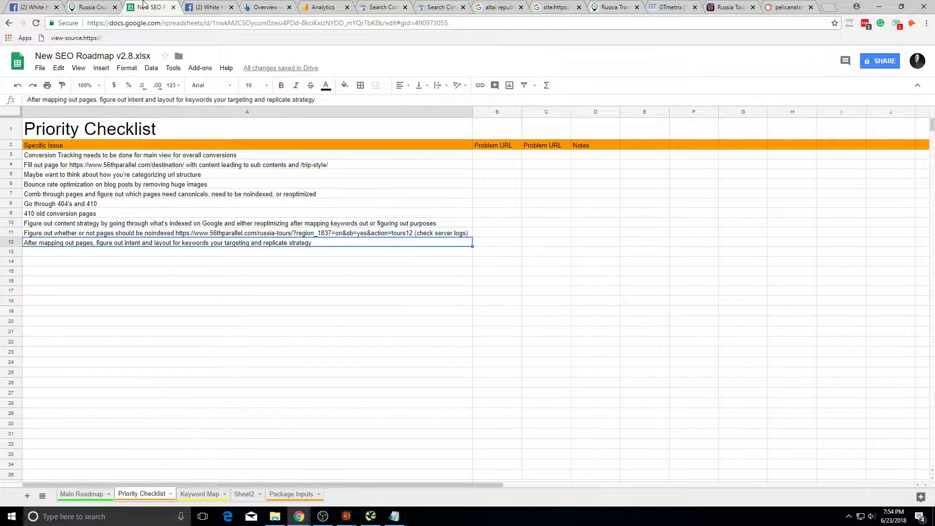
{"action": "left_click", "coordinate": [363, 6]}
Step: Review the Search Analytics pages table, then switch to the Russia Cruises & Voyages tab
{"action": "left_click", "coordinate": [433, 5]}
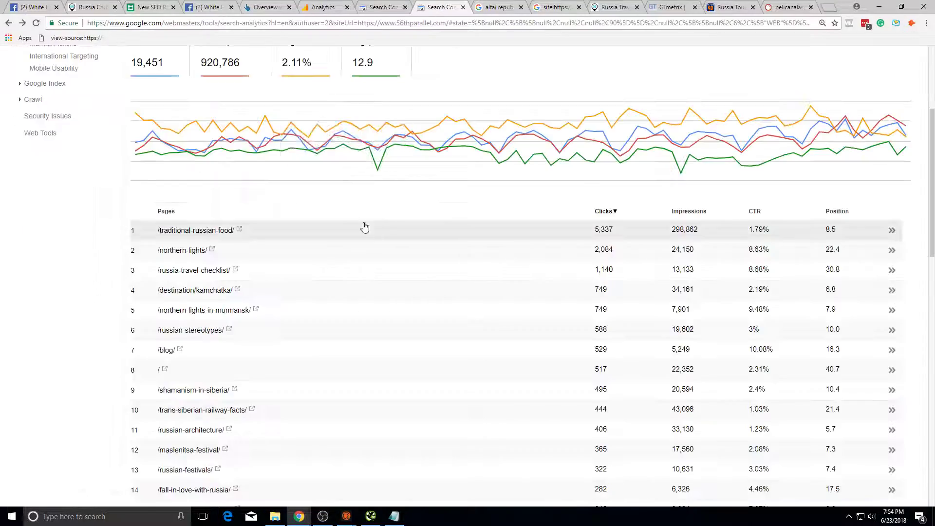
{"action": "scroll", "coordinate": [294, 294], "scroll_direction": "down", "scroll_amount": 6}
{"action": "scroll", "coordinate": [304, 334], "scroll_direction": "up", "scroll_amount": 8}
{"action": "scroll", "coordinate": [276, 333], "scroll_direction": "down", "scroll_amount": 4}
{"action": "scroll", "coordinate": [410, 244], "scroll_direction": "up", "scroll_amount": 1}
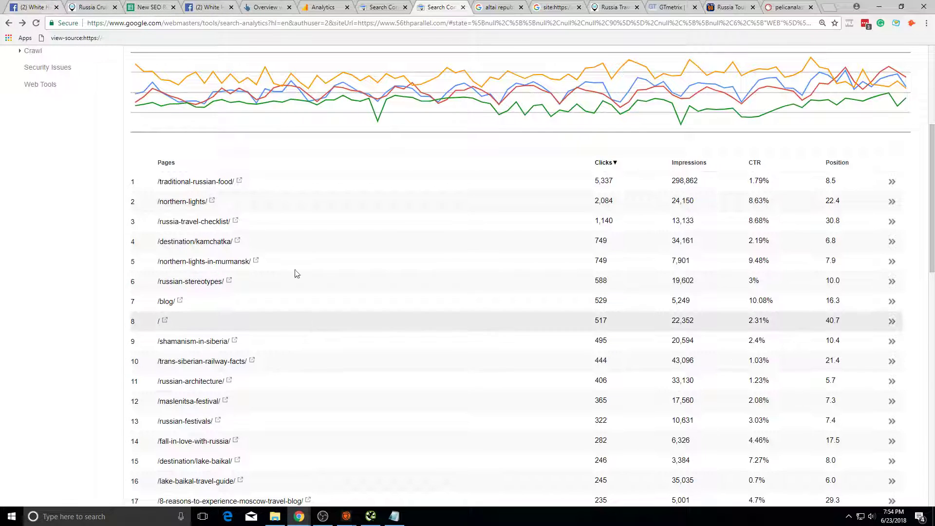
{"action": "scroll", "coordinate": [339, 202], "scroll_direction": "down", "scroll_amount": 4}
{"action": "scroll", "coordinate": [374, 294], "scroll_direction": "up", "scroll_amount": 7}
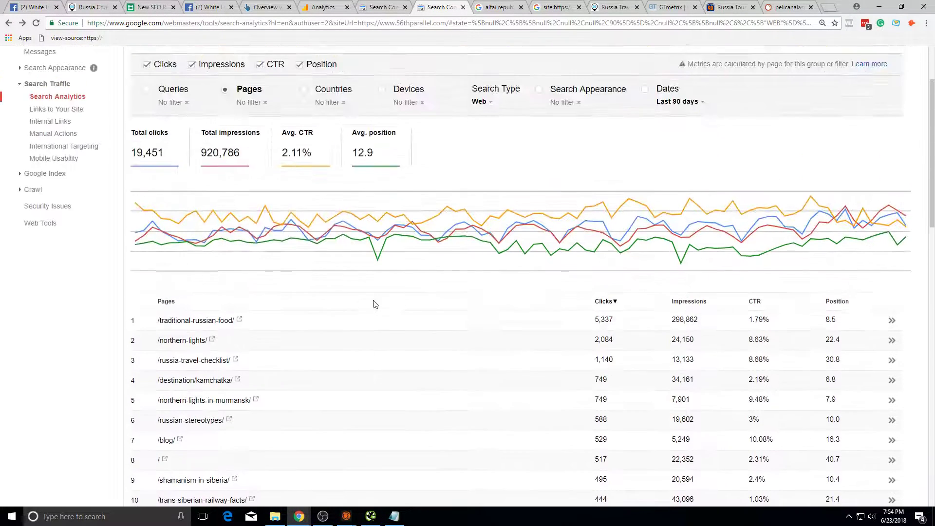
{"action": "scroll", "coordinate": [355, 293], "scroll_direction": "down", "scroll_amount": 6}
{"action": "scroll", "coordinate": [358, 294], "scroll_direction": "up", "scroll_amount": 3}
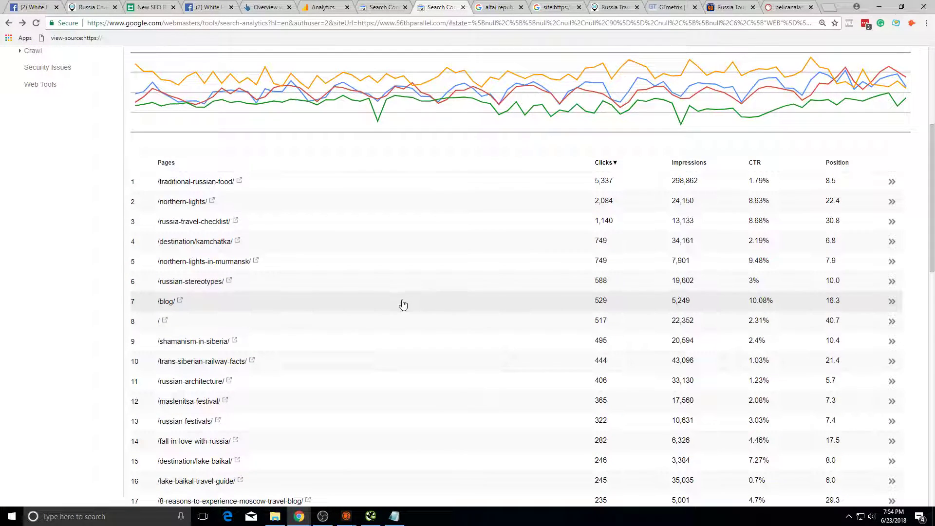
{"action": "scroll", "coordinate": [386, 277], "scroll_direction": "up", "scroll_amount": 1}
{"action": "scroll", "coordinate": [385, 277], "scroll_direction": "down", "scroll_amount": 2}
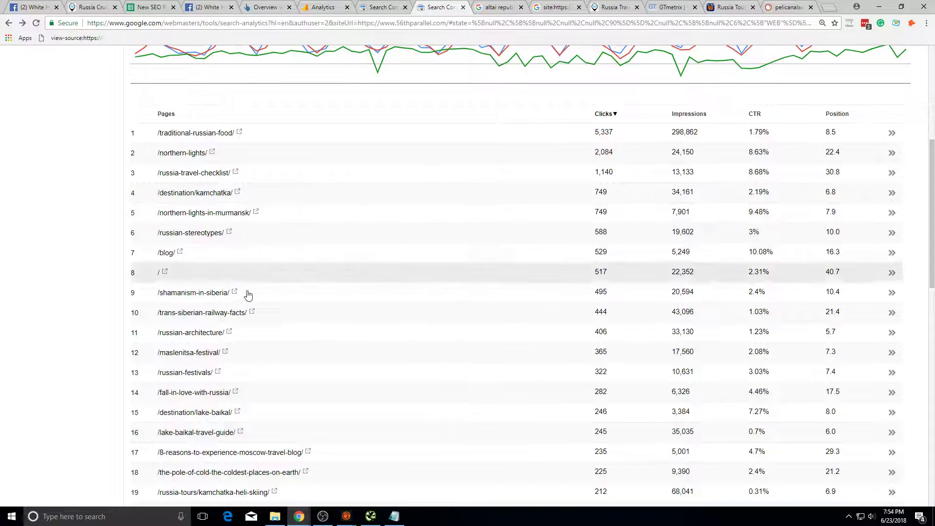
{"action": "key", "text": "ctrl+2"}
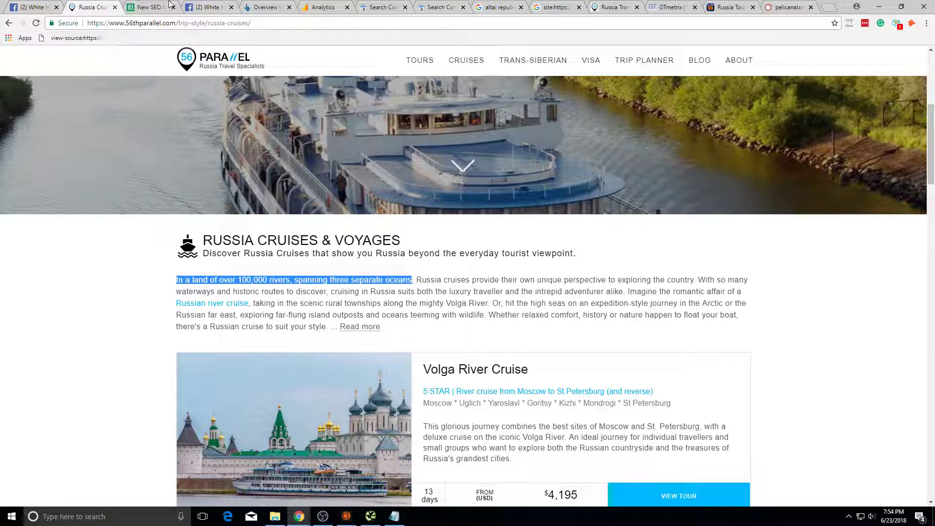
Step: Load the 56thparallel.com homepage from the Russia Cruises page and select its web address
{"action": "left_click", "coordinate": [154, 7]}
{"action": "left_click", "coordinate": [98, 7]}
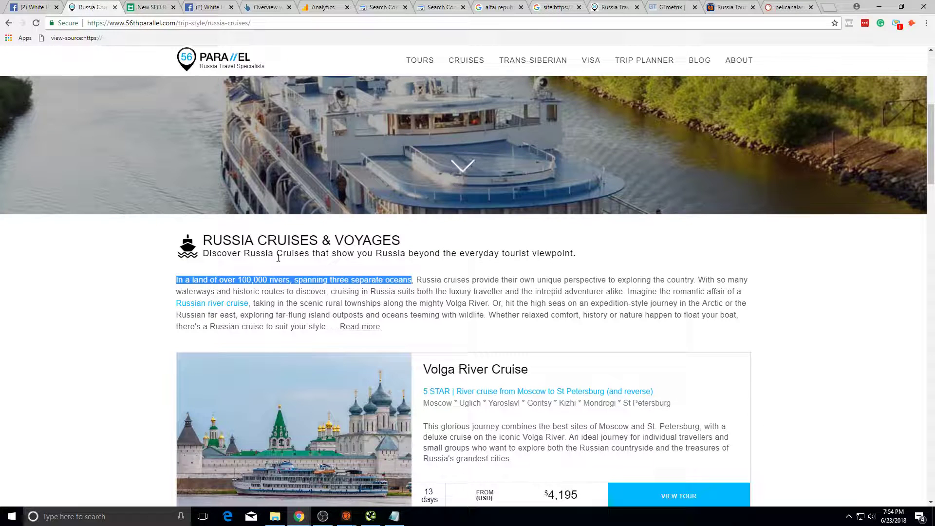
{"action": "left_click", "coordinate": [195, 59]}
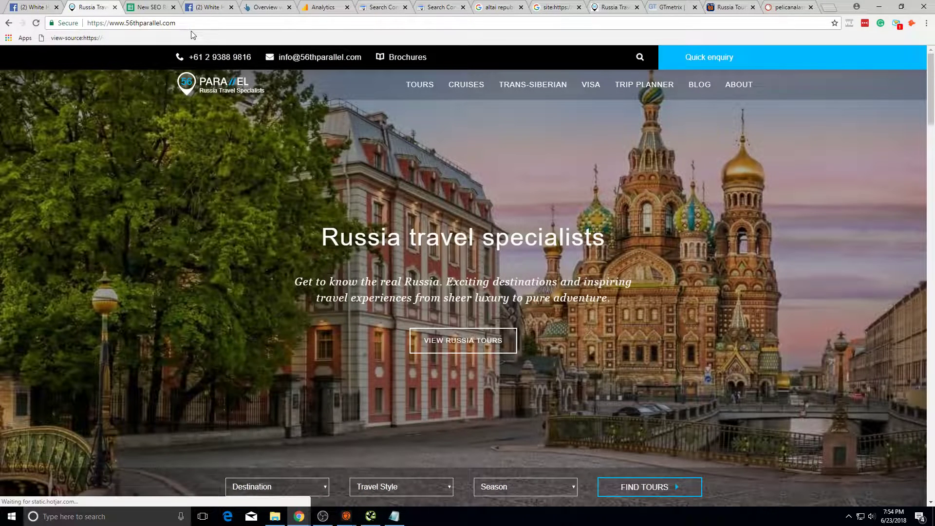
{"action": "key", "text": "ctrl+l"}
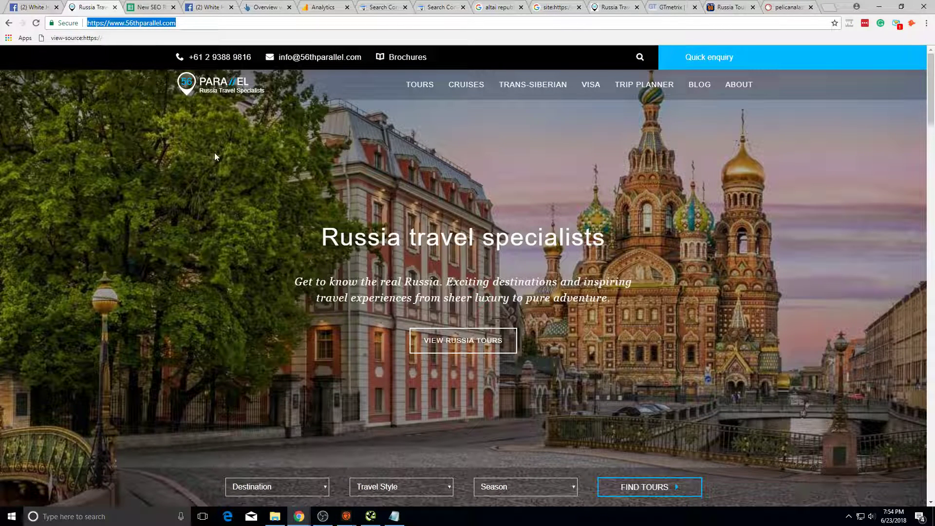
Step: Compare the homepage with the roadmap spreadsheet and reselect the homepage address
{"action": "left_click", "coordinate": [168, 7]}
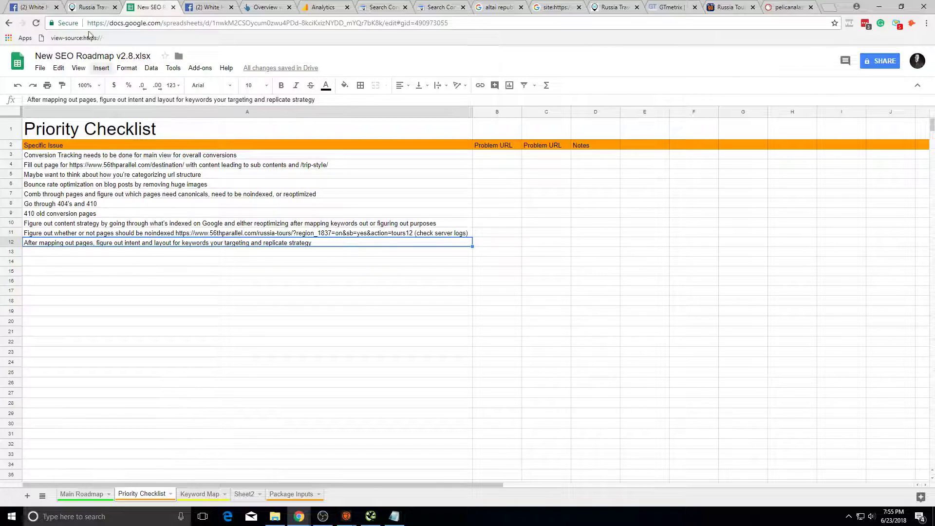
{"action": "left_click", "coordinate": [90, 7]}
{"action": "left_click", "coordinate": [129, 23]}
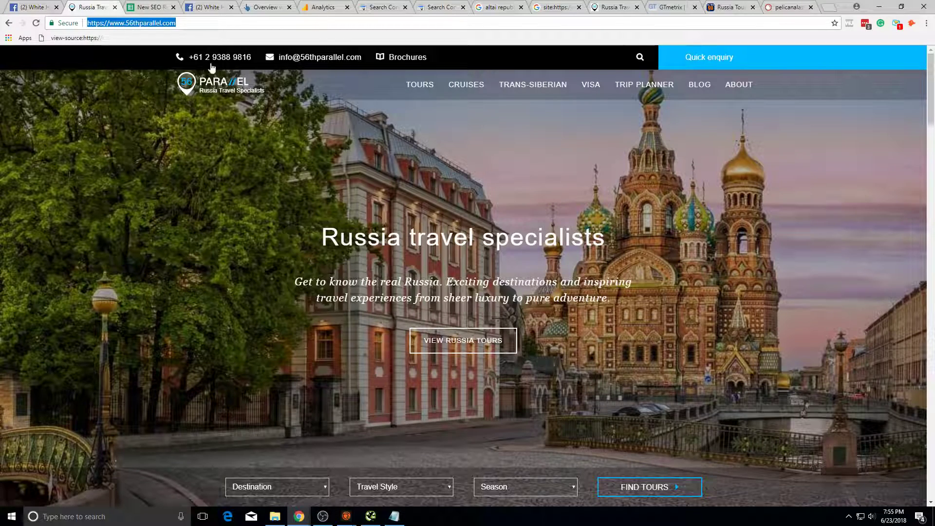
{"action": "scroll", "coordinate": [537, 224], "scroll_direction": "down", "scroll_amount": 15}
{"action": "scroll", "coordinate": [460, 167], "scroll_direction": "up", "scroll_amount": 15}
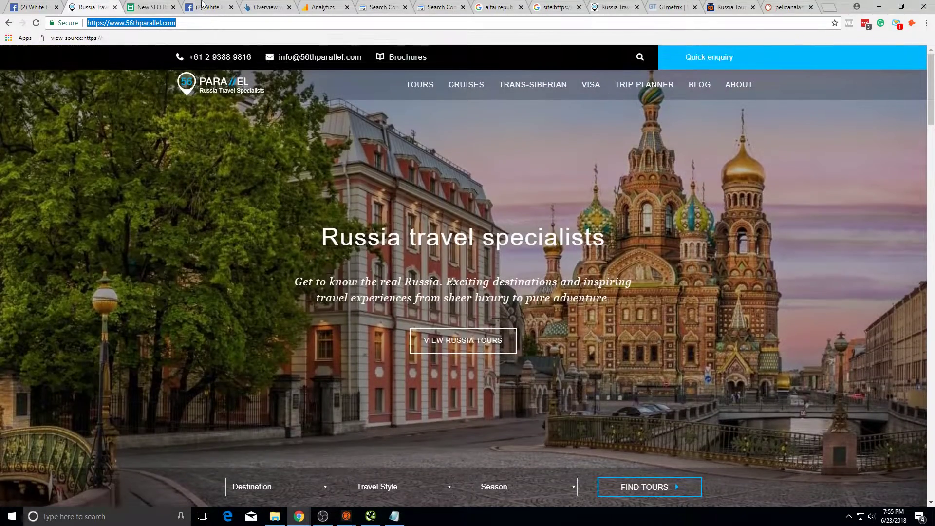
Step: Cross-check the Search Console pages report against the homepage, ending on the Ahrefs domain overview
{"action": "left_click", "coordinate": [432, 7]}
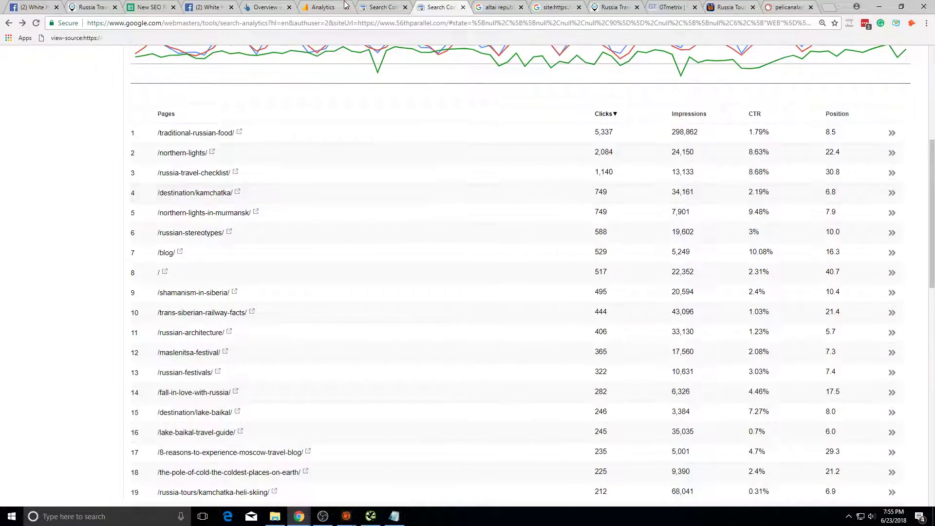
{"action": "scroll", "coordinate": [371, 144], "scroll_direction": "down", "scroll_amount": 3}
{"action": "scroll", "coordinate": [403, 130], "scroll_direction": "up", "scroll_amount": 7}
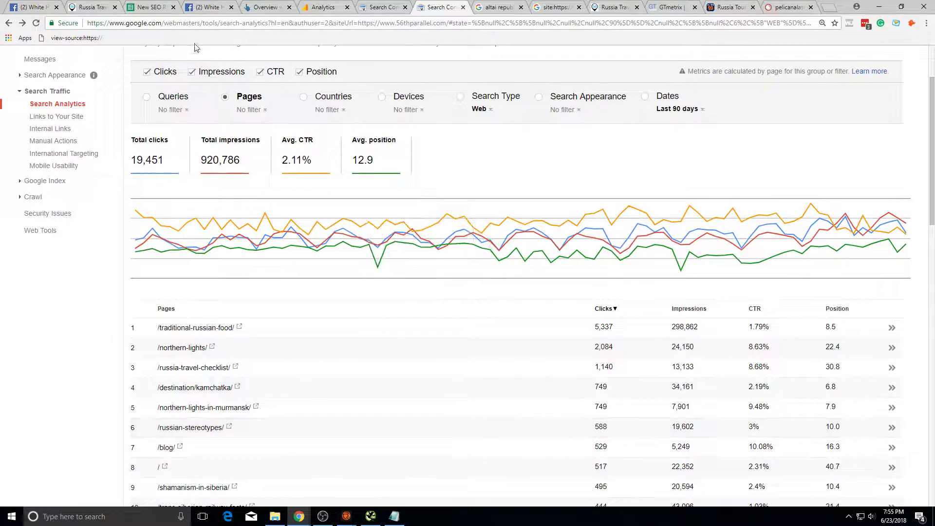
{"action": "left_click", "coordinate": [90, 7]}
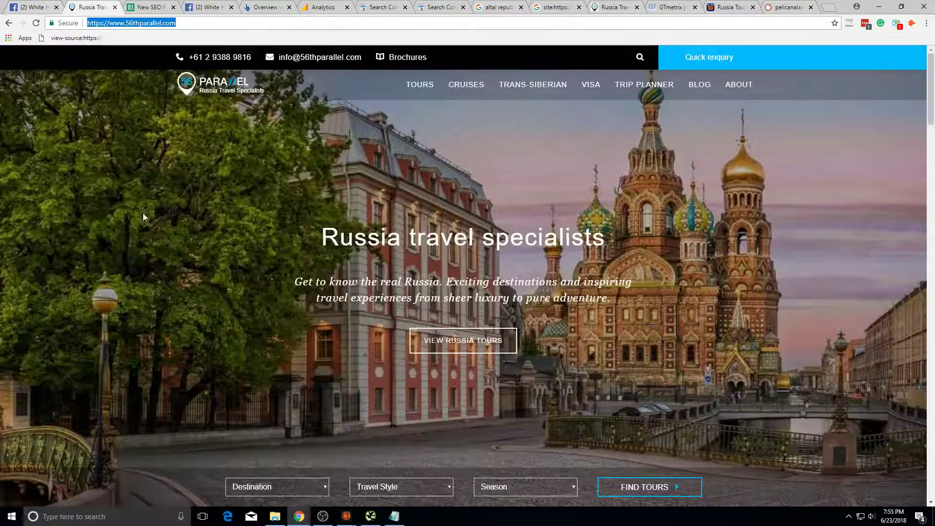
{"action": "scroll", "coordinate": [580, 271], "scroll_direction": "down", "scroll_amount": 2}
{"action": "scroll", "coordinate": [571, 237], "scroll_direction": "up", "scroll_amount": 2}
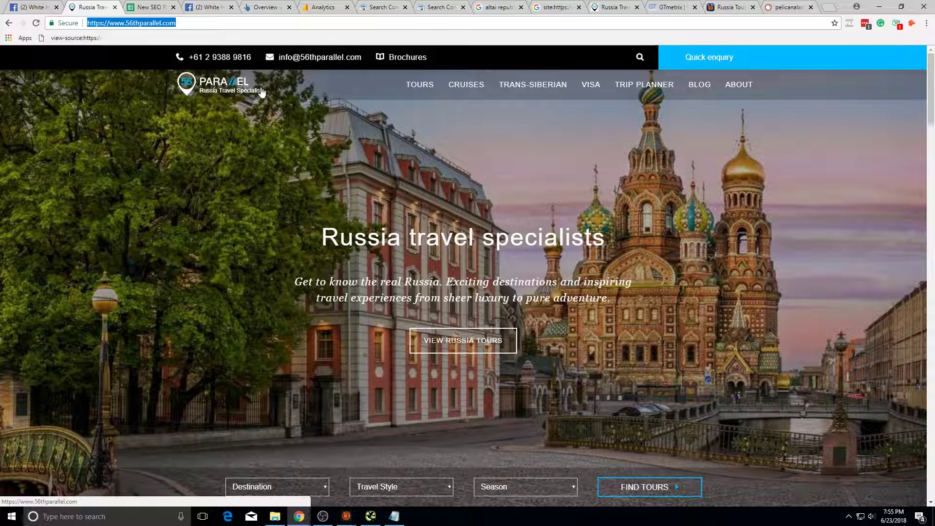
{"action": "left_click", "coordinate": [268, 7]}
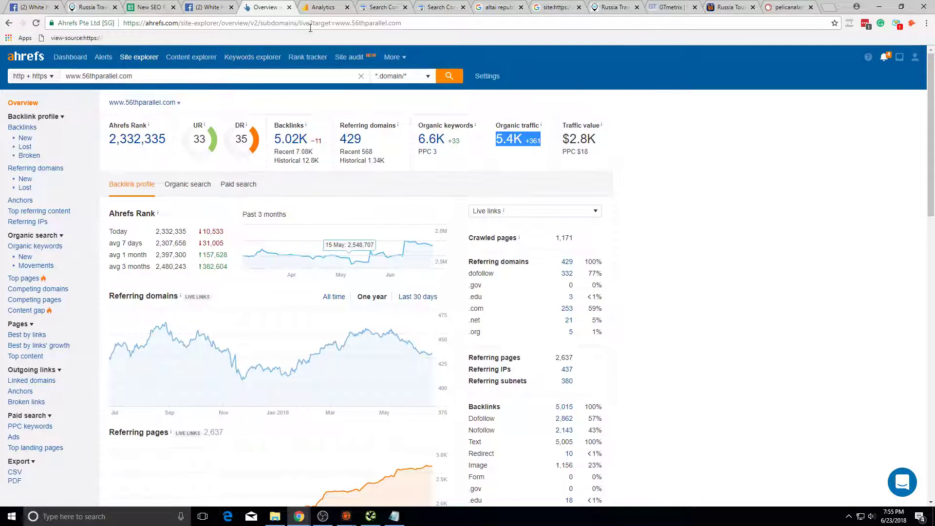
Step: Step back through the browser tabs to Search Console's Search Analytics pages report
{"action": "left_click", "coordinate": [214, 7]}
{"action": "left_click", "coordinate": [323, 7]}
{"action": "left_click", "coordinate": [382, 7]}
{"action": "left_click", "coordinate": [435, 5]}
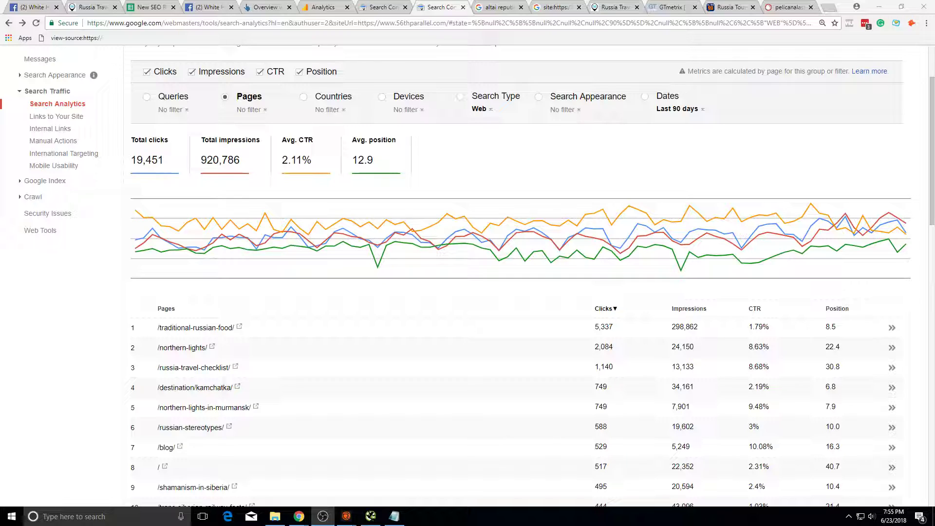
Step: Minimise all windows to the desktop and launch Windows Mail from the taskbar
{"action": "key", "text": "super+d"}
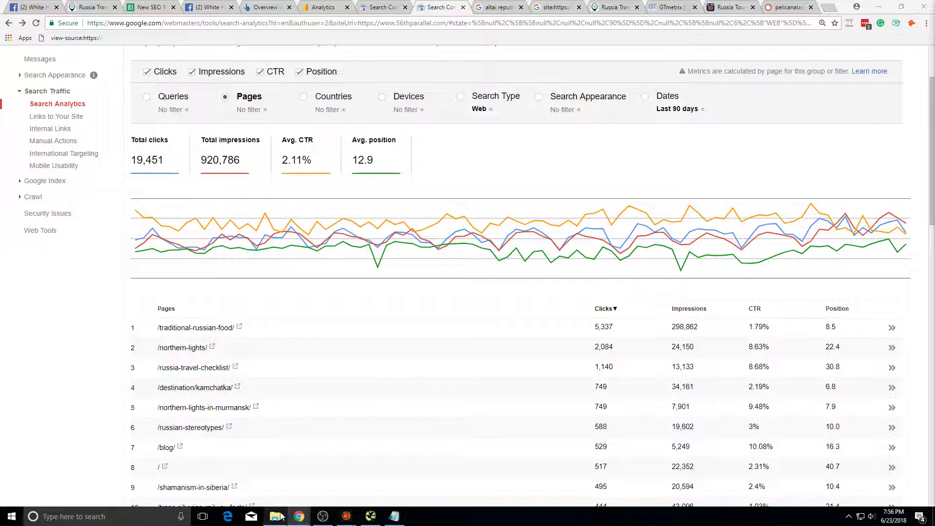
{"action": "left_click", "coordinate": [252, 517]}
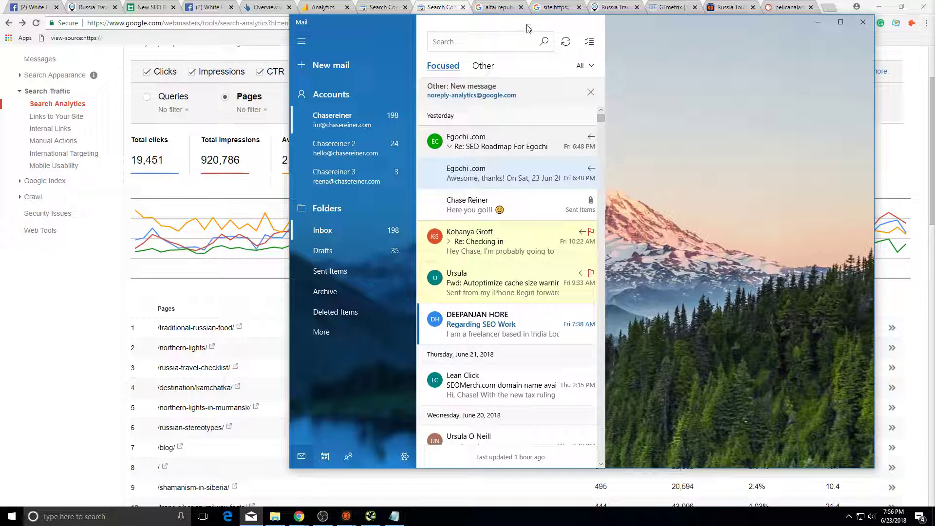
Step: Shift the Mail window slightly left, then return focus from the browser to Mail
{"action": "left_click_drag", "start_coordinate": [531, 24], "coordinate": [470, 19]}
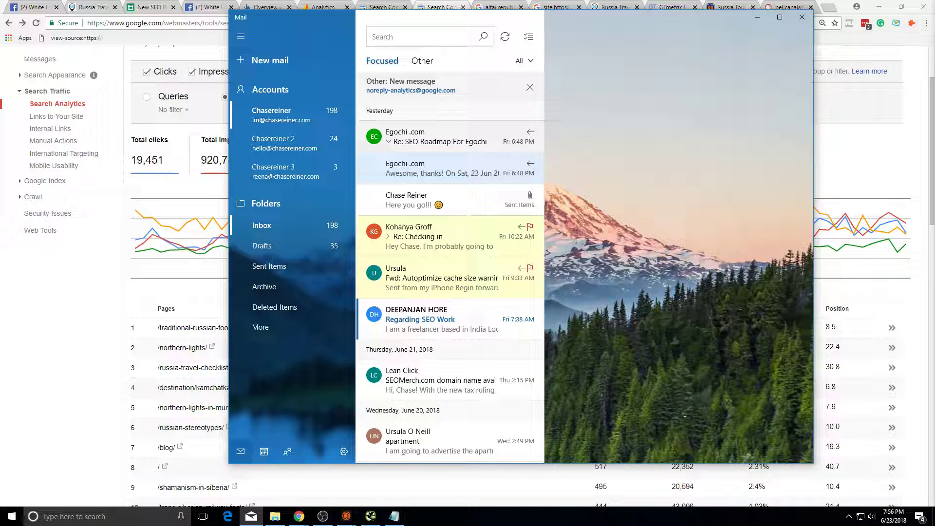
{"action": "left_click", "coordinate": [299, 516]}
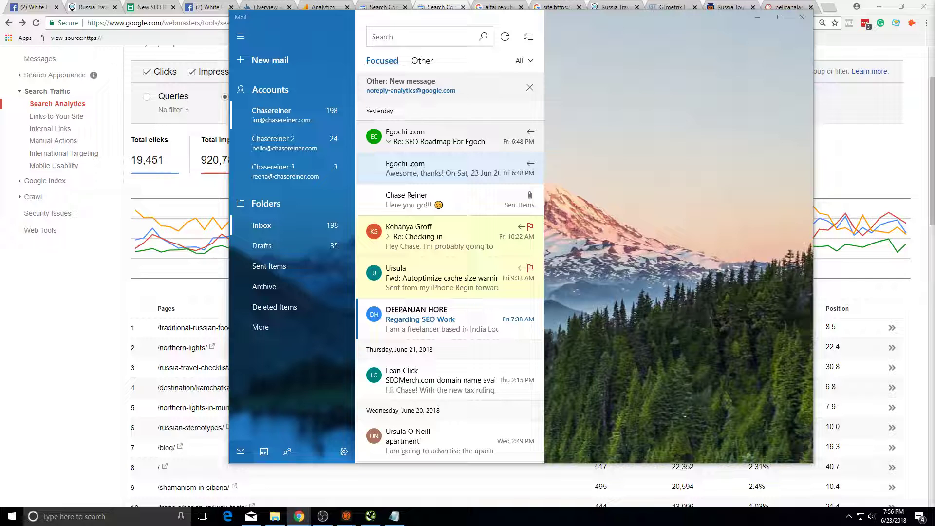
{"action": "left_click", "coordinate": [543, 112]}
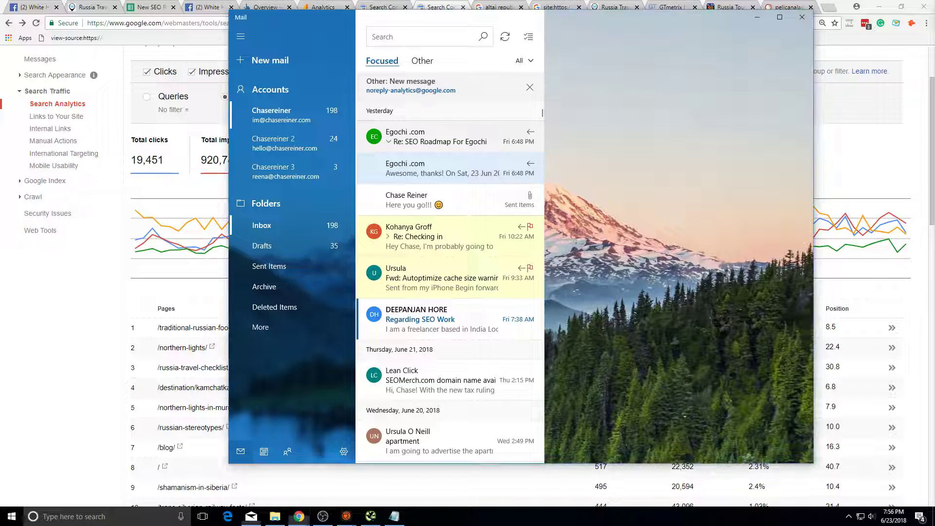